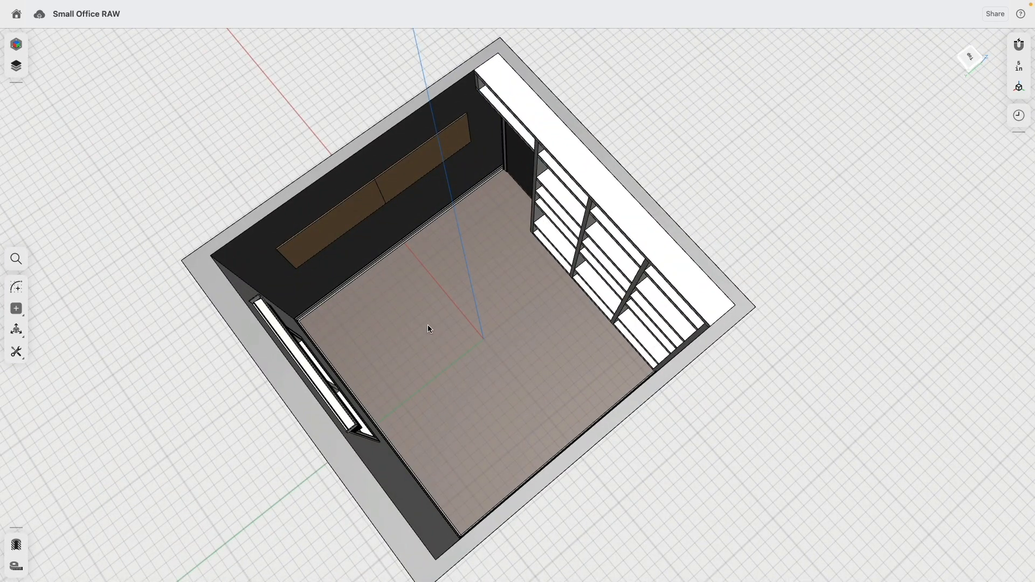
Step: Show the hidden Image 02 reference drawing, examine it behind the room model, and hide it again
click(14, 69)
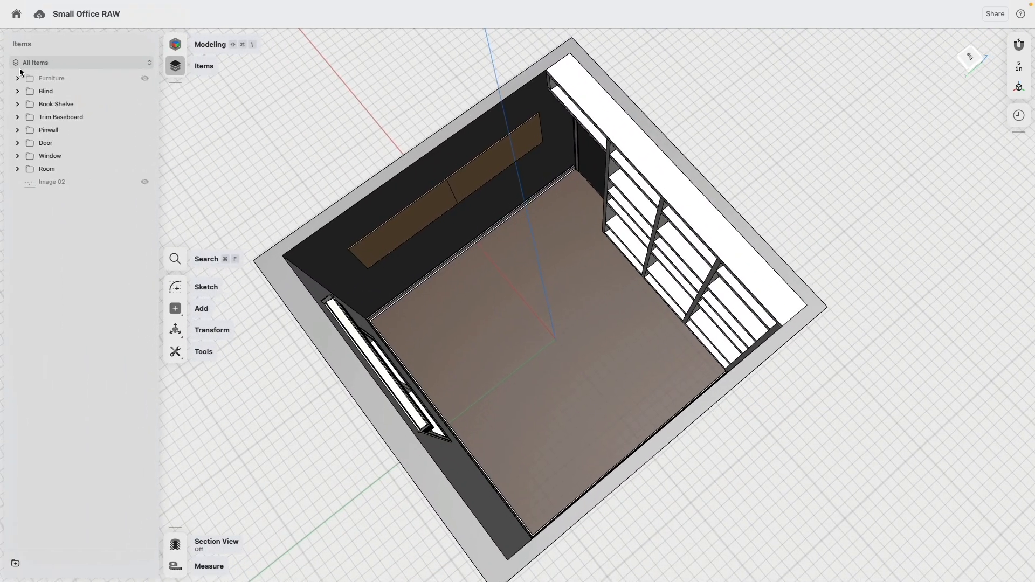
click(145, 184)
mouse_move(237, 214)
middle_down()
mouse_move(470, 319)
mouse_move(546, 206)
mouse_move(525, 324)
middle_up()
scroll(526, 318, up, 3)
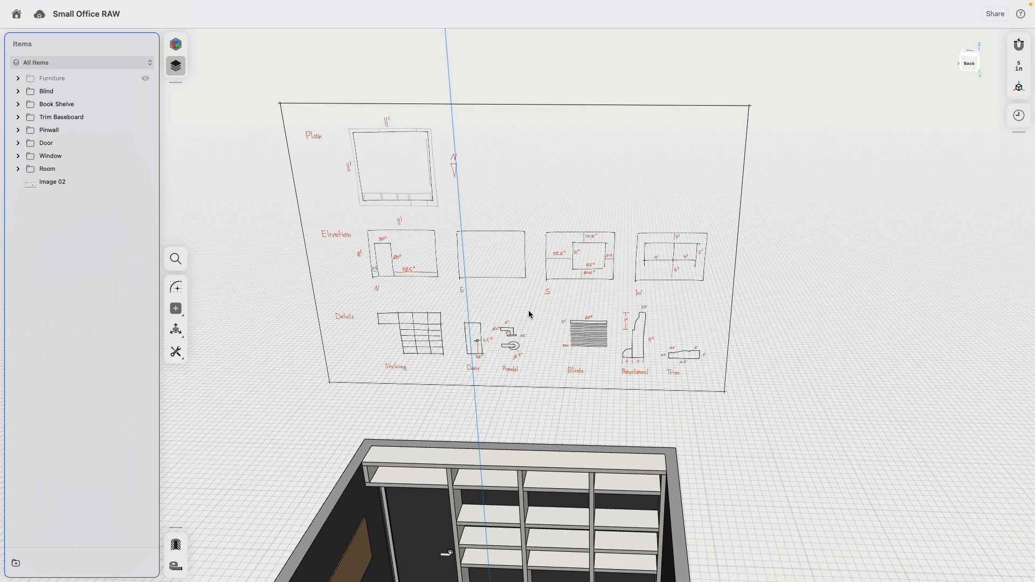
scroll(735, 342, down, 3)
mouse_move(742, 342)
middle_down()
mouse_move(735, 261)
mouse_move(723, 348)
mouse_move(743, 283)
middle_up()
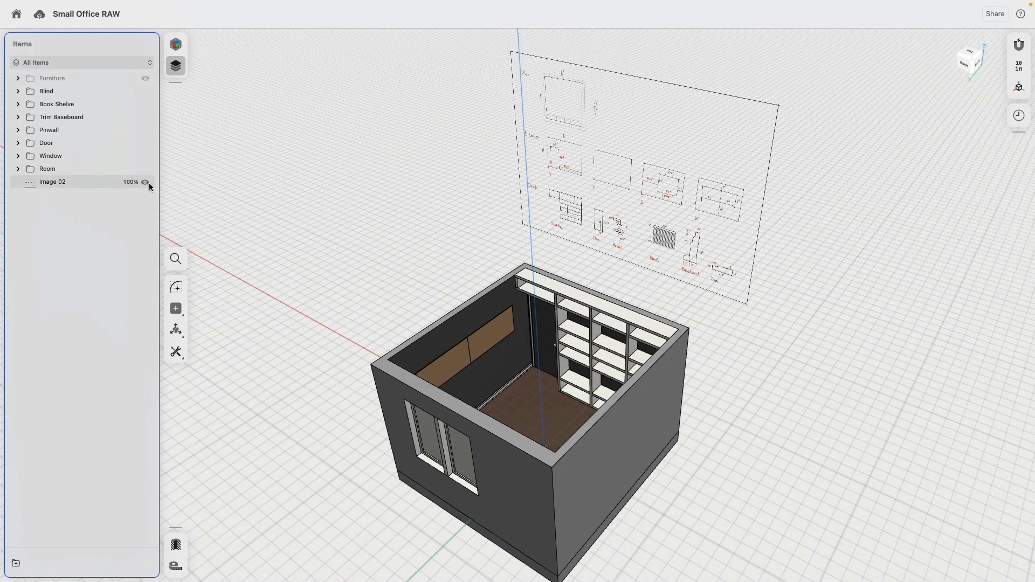
click(145, 183)
Step: Open the window blind's linear pattern from its related history and increase the slat spacing to extend the blind down the window
mouse_move(449, 194)
middle_down()
mouse_move(436, 212)
mouse_move(458, 153)
mouse_move(469, 162)
mouse_move(420, 155)
mouse_move(527, 303)
mouse_move(463, 334)
mouse_move(472, 333)
mouse_move(411, 330)
mouse_move(603, 325)
mouse_move(593, 327)
middle_up()
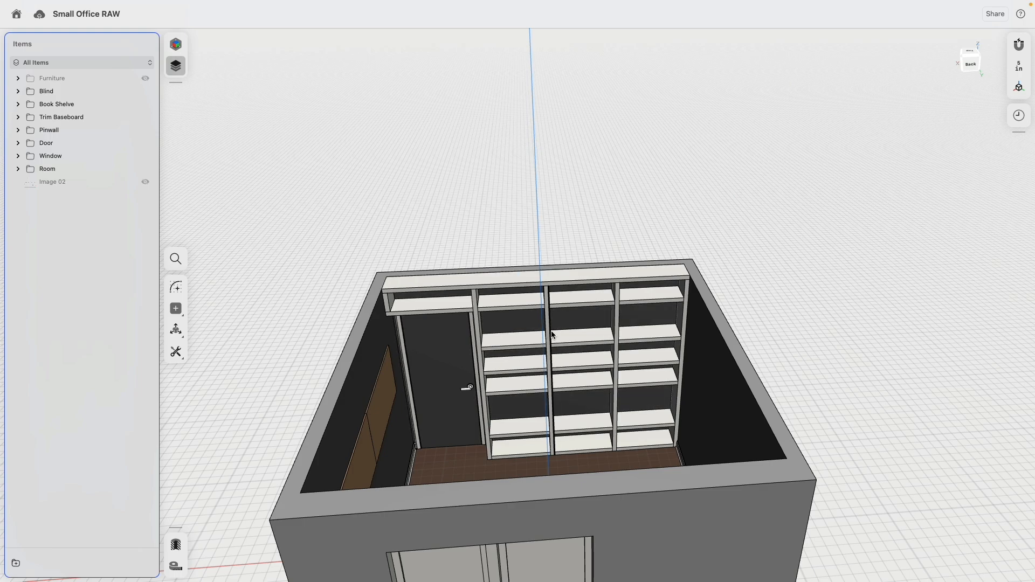
middle_drag(536, 337, 481, 148)
scroll(465, 326, up, 5)
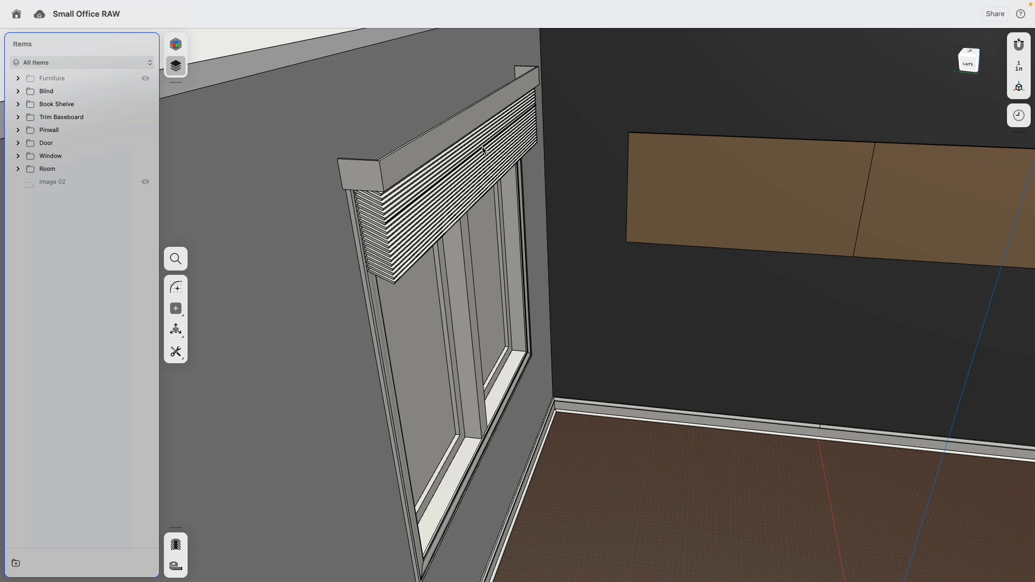
middle_drag(483, 150, 406, 202)
scroll(405, 202, up, 2)
click(397, 218)
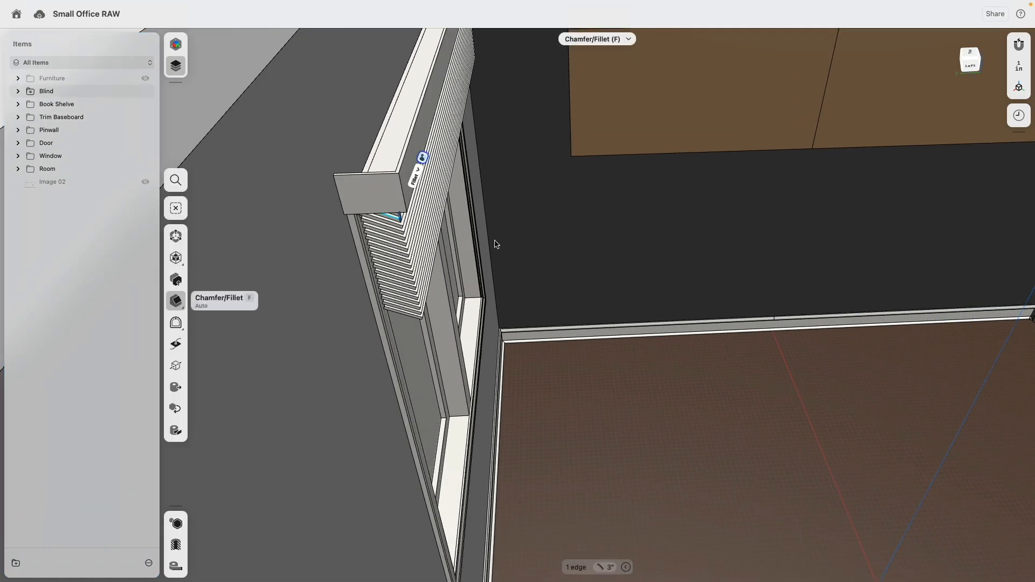
middle_drag(502, 242, 472, 226)
click(1019, 115)
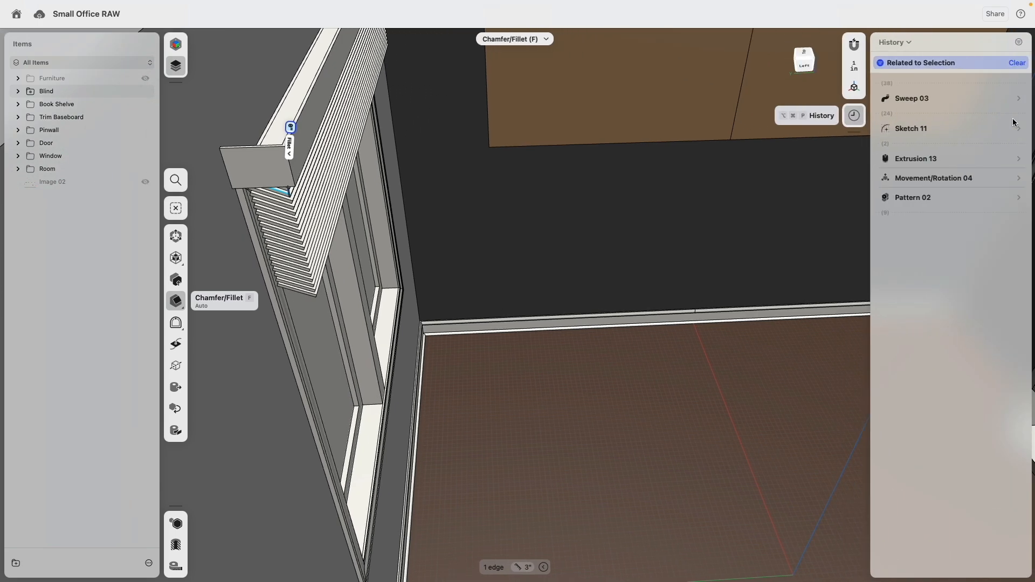
click(940, 199)
scroll(513, 227, down, 2)
drag(367, 106, 443, 165)
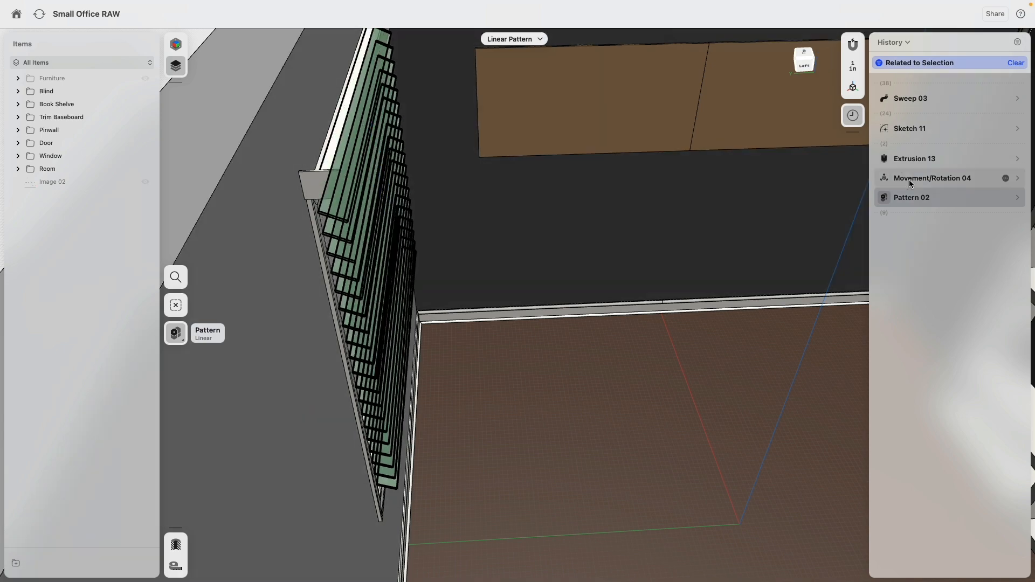
Step: Edit the blind's Movement/Rotation 04 feature and rotate the slats to a steeper, more closed angle
click(916, 178)
mouse_move(484, 160)
right_down()
mouse_move(466, 143)
mouse_move(470, 161)
mouse_move(456, 154)
mouse_move(474, 152)
right_up()
drag(430, 111, 429, 140)
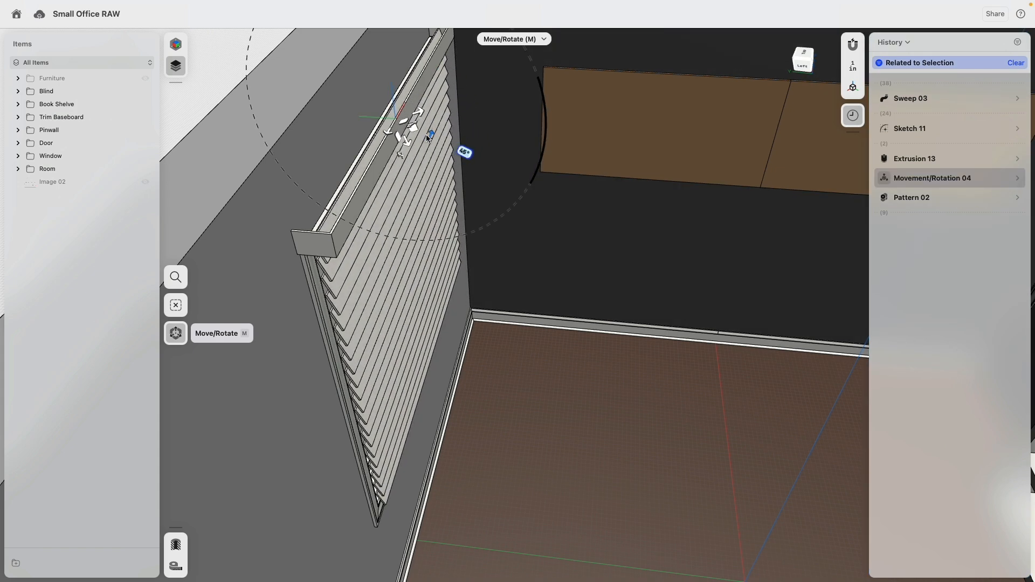
right_drag(798, 237, 738, 202)
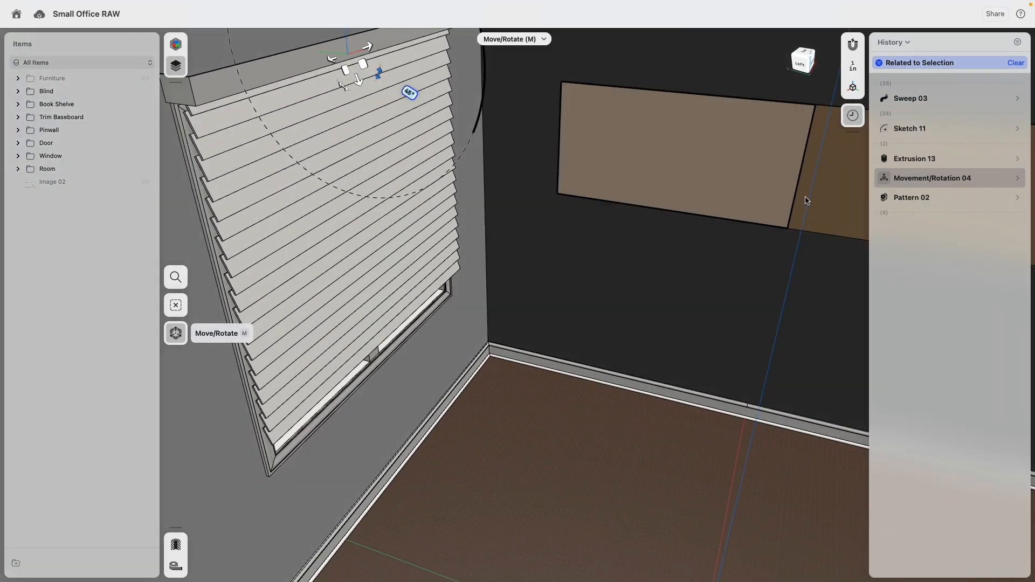
Step: Reduce the slat spacing in Pattern 02 so the blind covers only the upper part of the window, and finish editing
click(919, 200)
mouse_move(357, 101)
mouse_down()
mouse_move(359, 116)
mouse_move(352, 92)
mouse_up()
scroll(376, 263, down, 2)
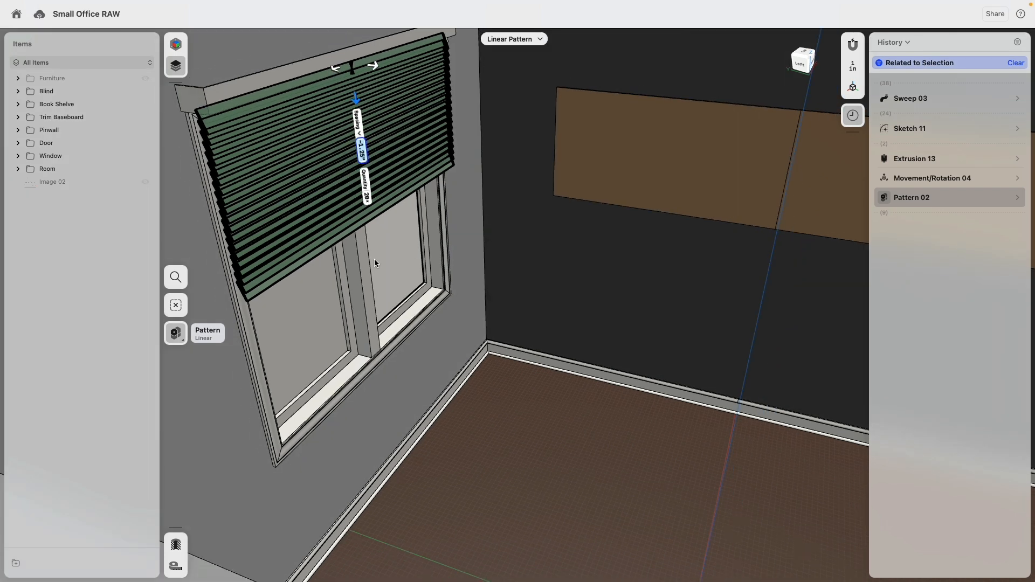
click(135, 263)
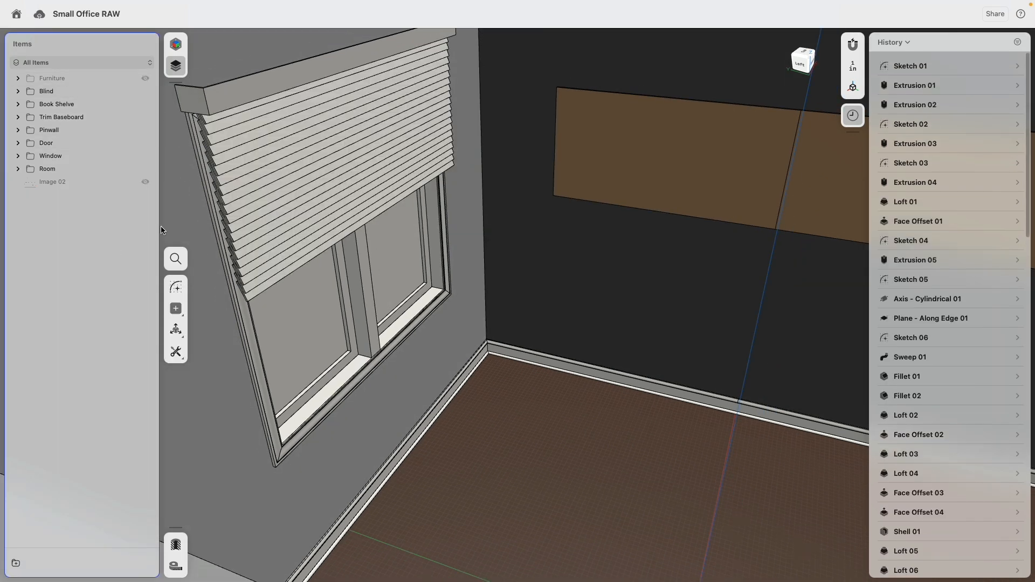
Step: Show the hidden Furniture folder and view the furnished office from above
click(145, 79)
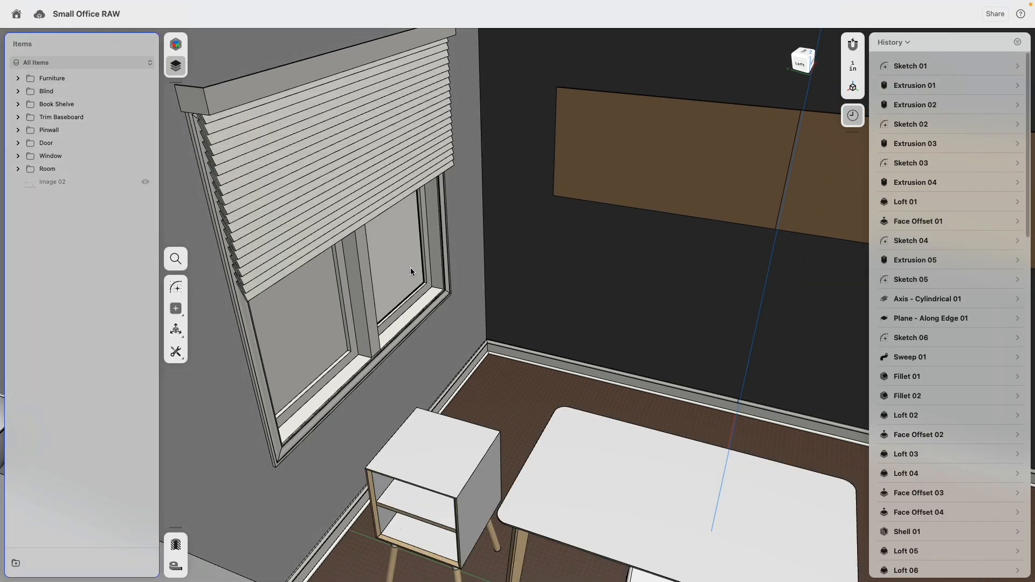
scroll(411, 272, down, 5)
right_drag(411, 271, 477, 389)
middle_drag(477, 390, 467, 207)
right_drag(466, 203, 473, 240)
middle_drag(473, 210, 540, 225)
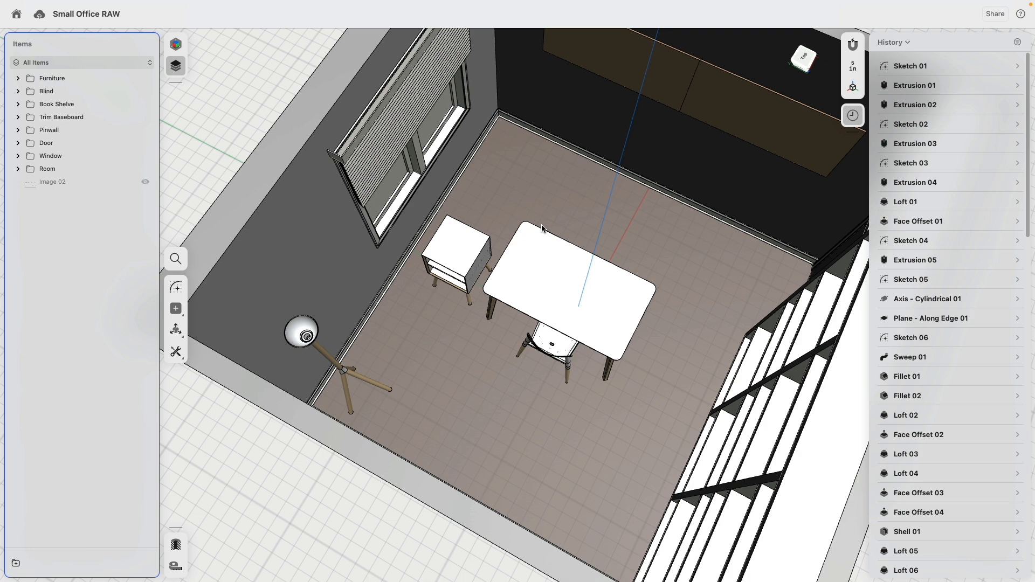
scroll(568, 288, down, 5)
right_drag(558, 281, 586, 297)
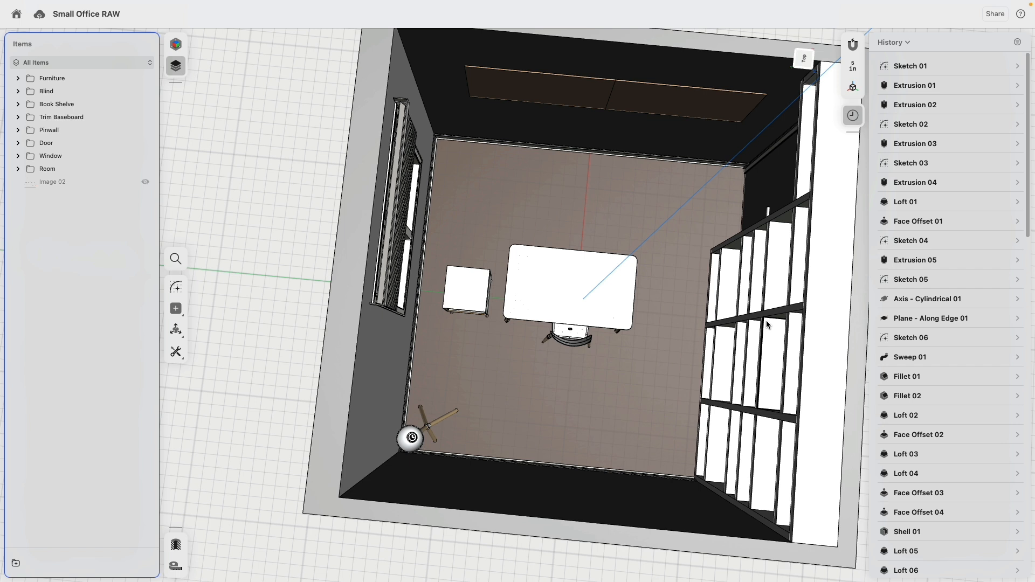
middle_drag(749, 305, 654, 312)
scroll(662, 326, down, 3)
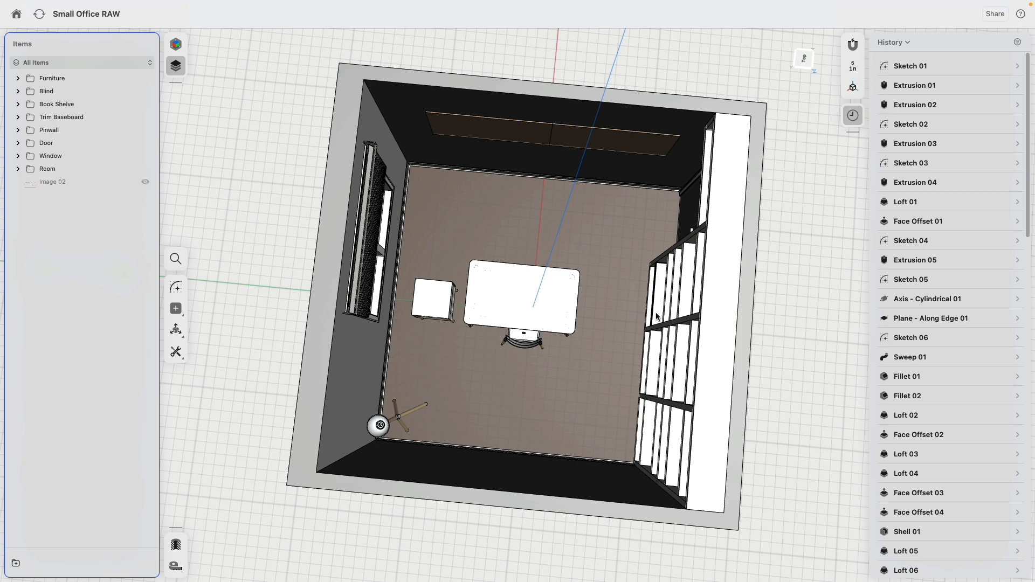
Step: Switch from modeling to visualization and examine the office with its rendered materials
click(177, 46)
click(52, 69)
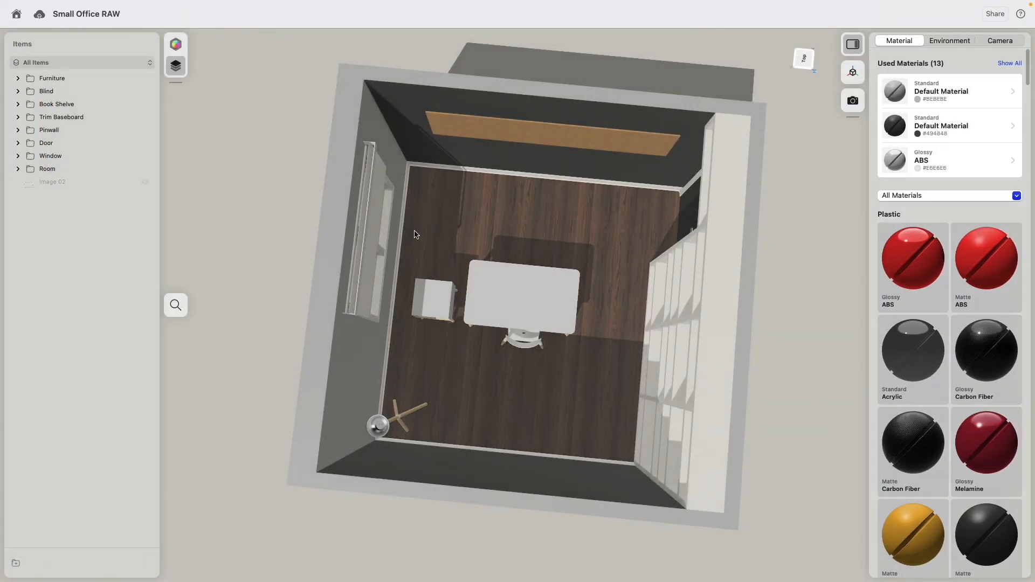
right_drag(739, 366, 537, 323)
middle_drag(537, 322, 550, 292)
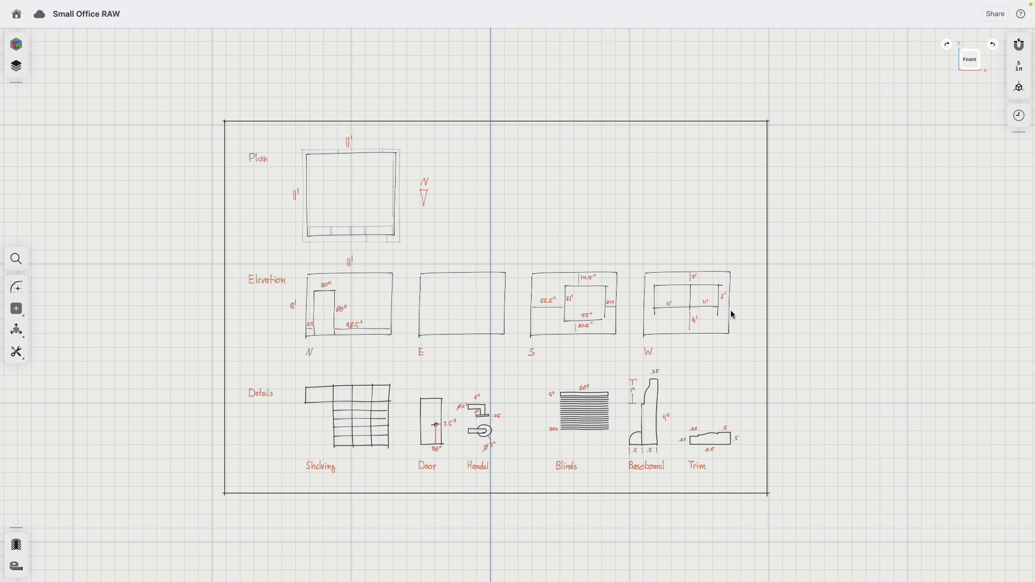
Step: Examine the plan, elevation and detail dimensions on the reference drawing and check the document's unit settings
scroll(328, 255, up, 5)
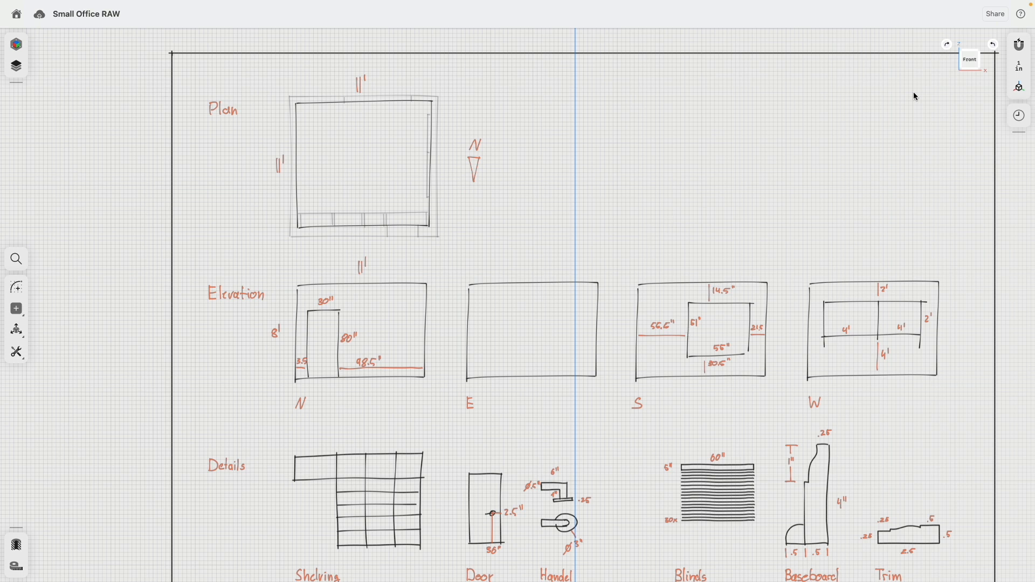
click(1020, 66)
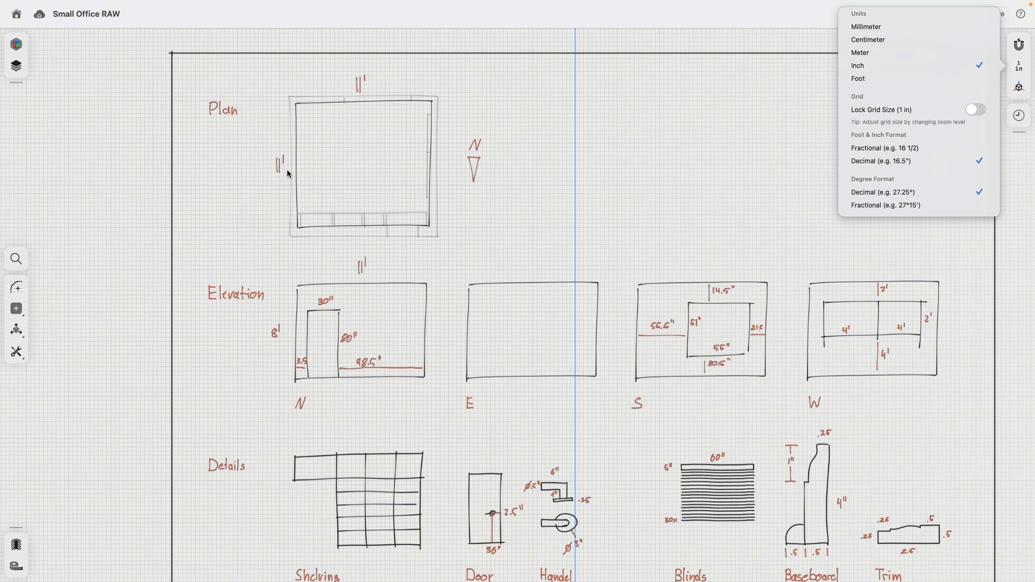
click(104, 221)
Step: Sketch a center rectangle on the ground plane at the origin, 11*12 by 11*12 inches, for the room's floor plan
scroll(313, 231, down, 5)
mouse_move(613, 203)
right_down()
mouse_move(527, 295)
mouse_move(554, 299)
right_up()
middle_drag(609, 298, 692, 238)
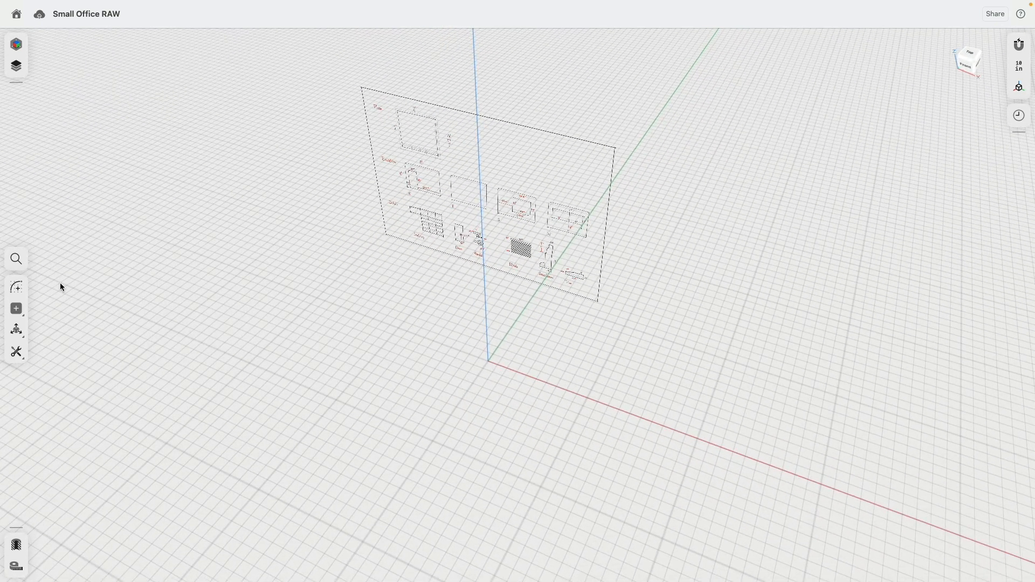
click(15, 287)
click(59, 251)
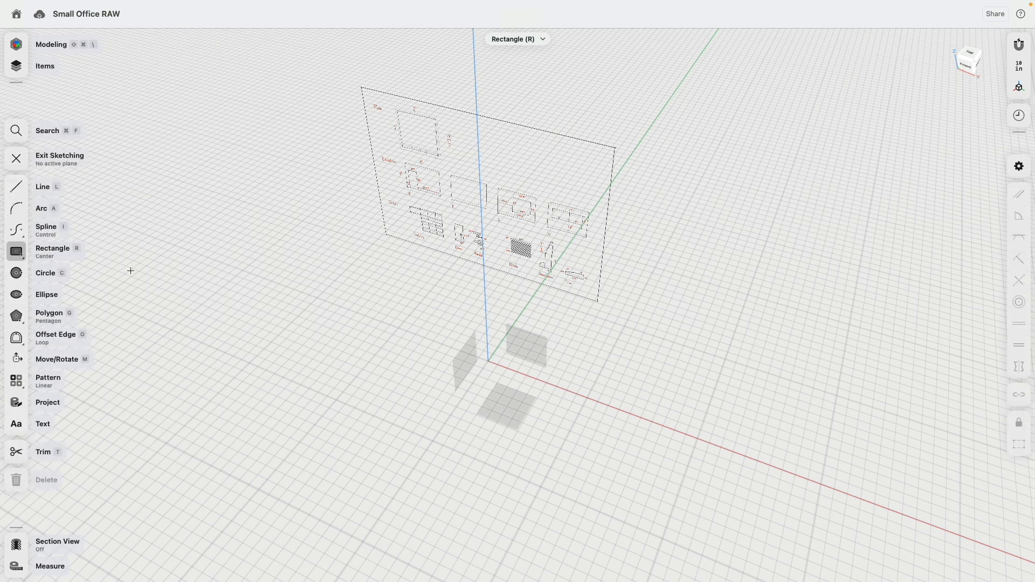
click(488, 360)
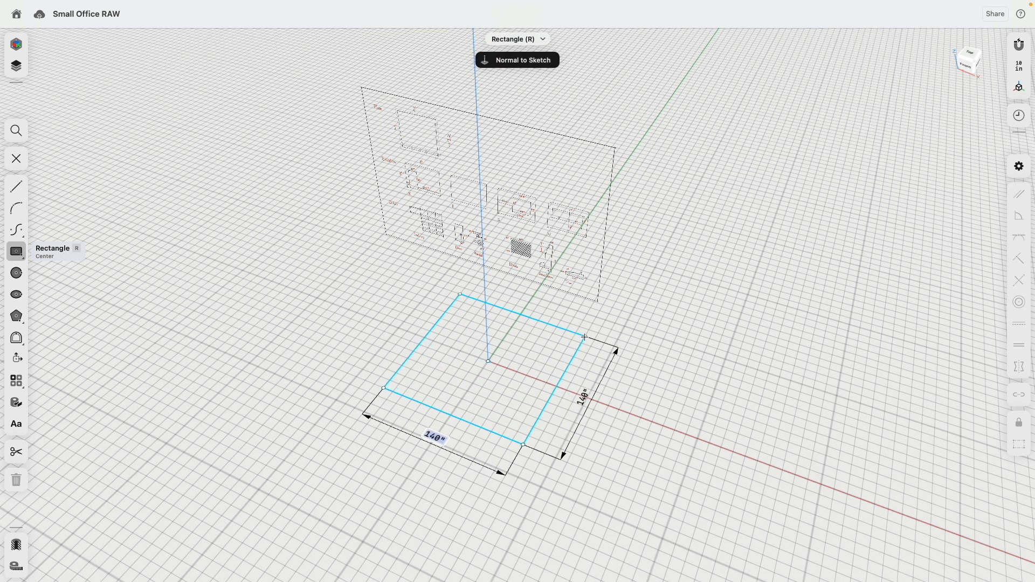
text(11*12)
key(Tab)
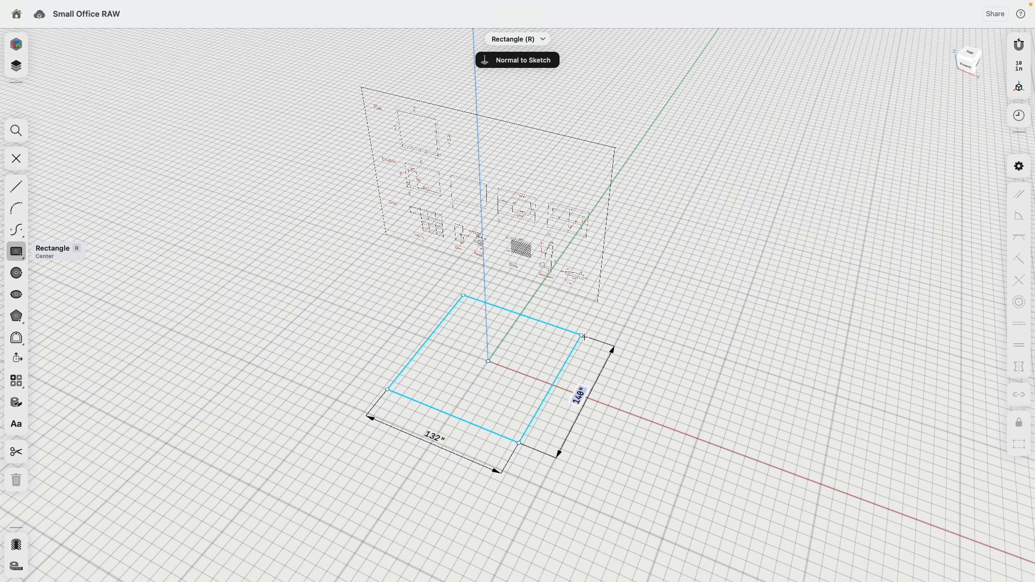
text(11)
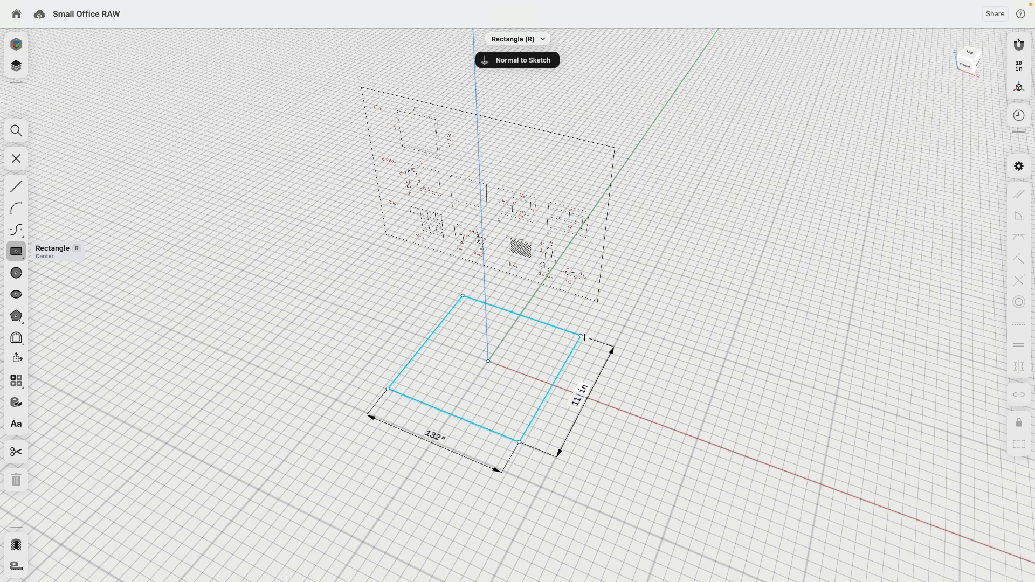
text(*12)
key(Return)
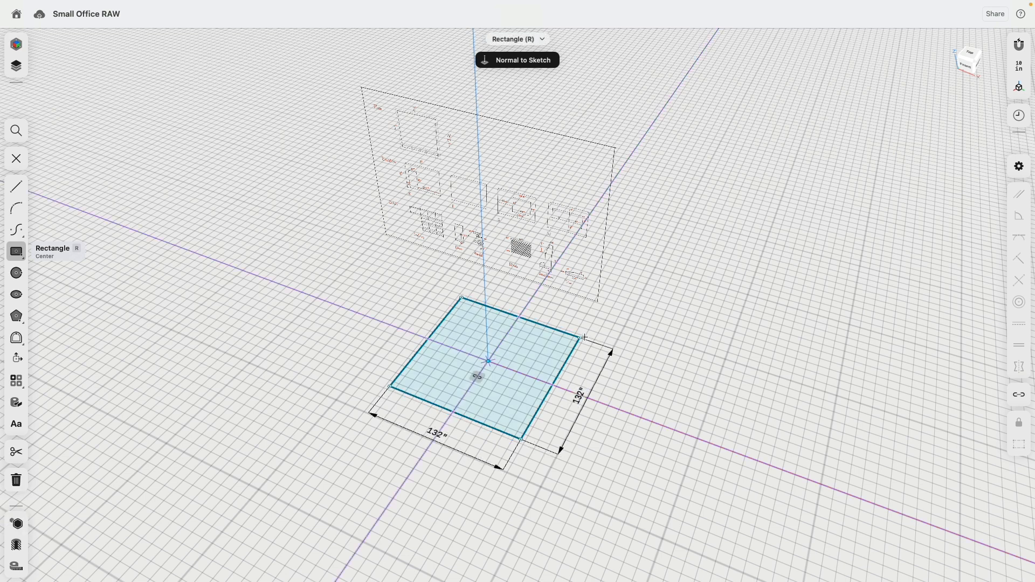
Step: Check the sketch constraint settings, try foot, meter and millimeter as document units, and switch back to inch
click(1019, 166)
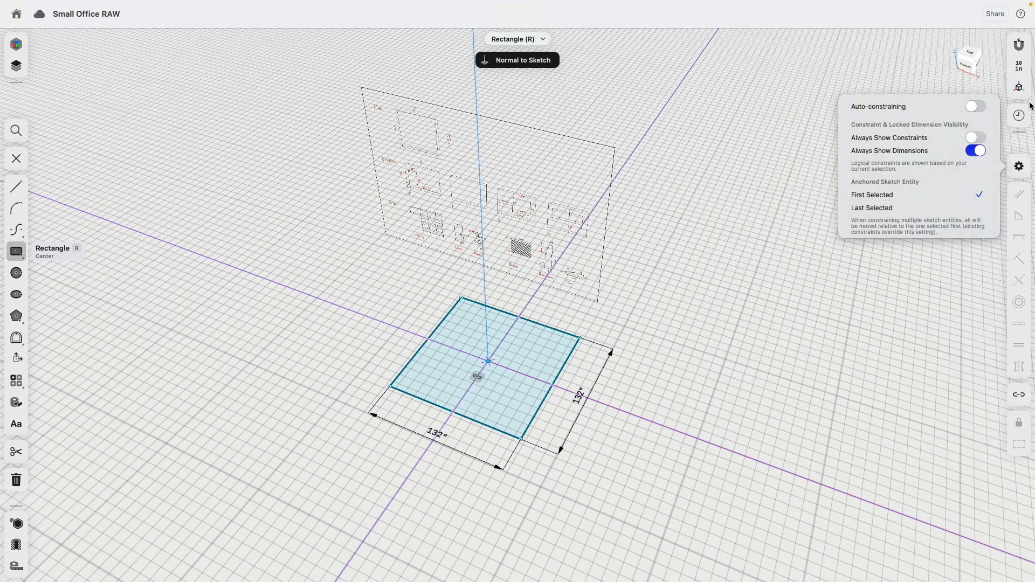
click(1021, 69)
click(1021, 69)
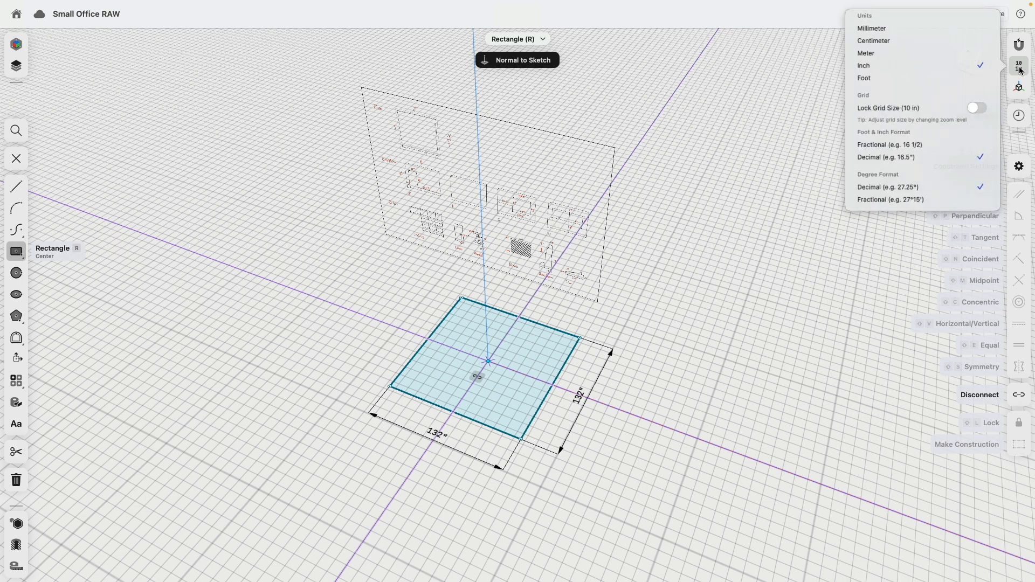
click(871, 79)
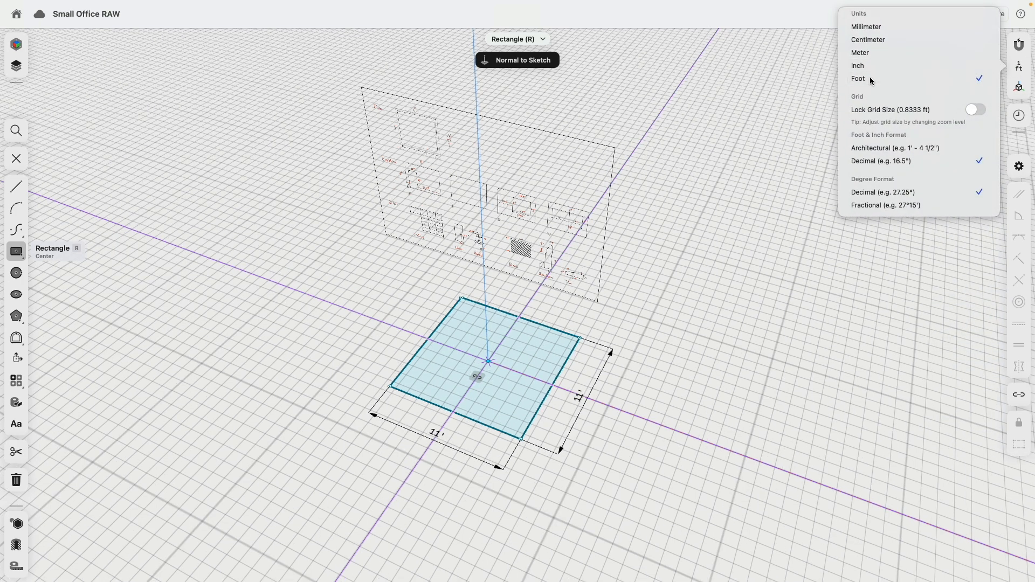
click(879, 65)
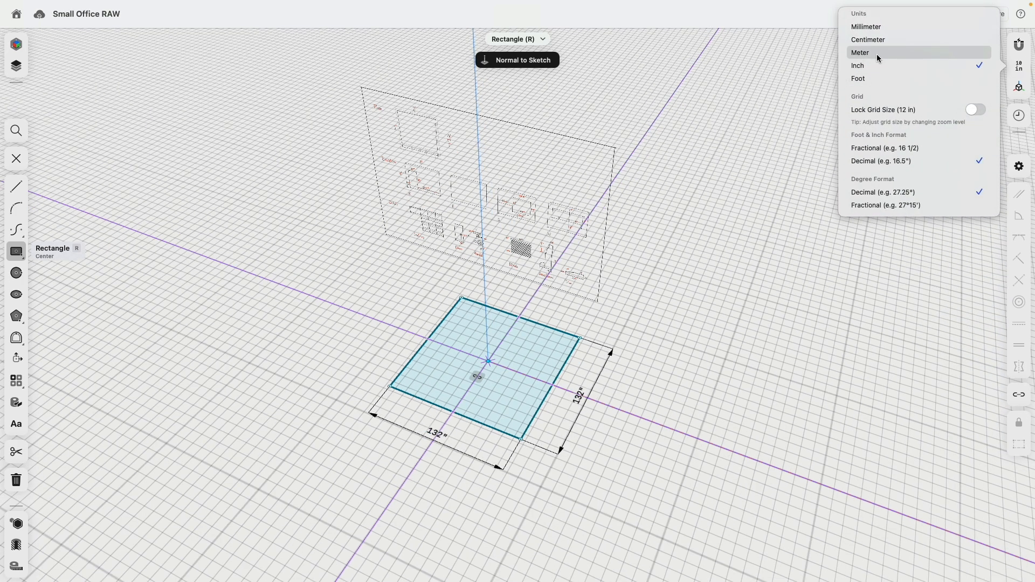
click(877, 54)
click(877, 28)
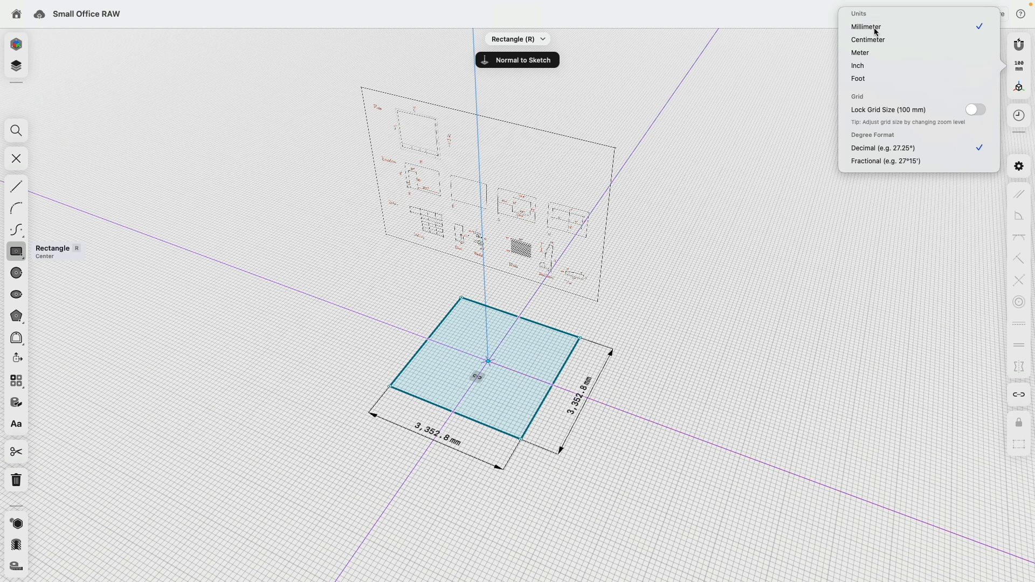
click(877, 67)
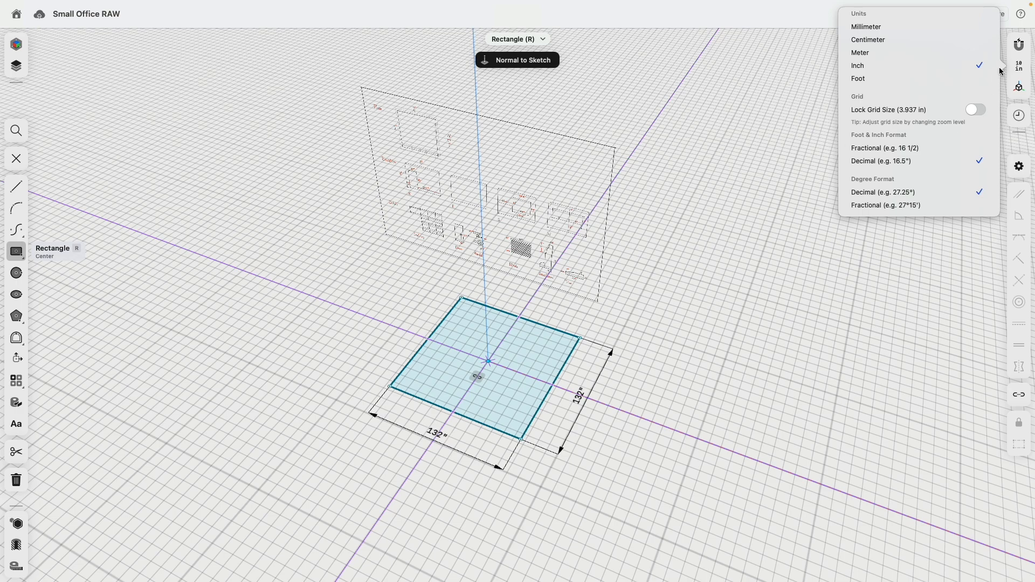
click(1021, 67)
Step: Offset the floor plan square's full edge loop outward by 5 inches for the wall thickness
middle_drag(798, 208, 763, 162)
key(n)
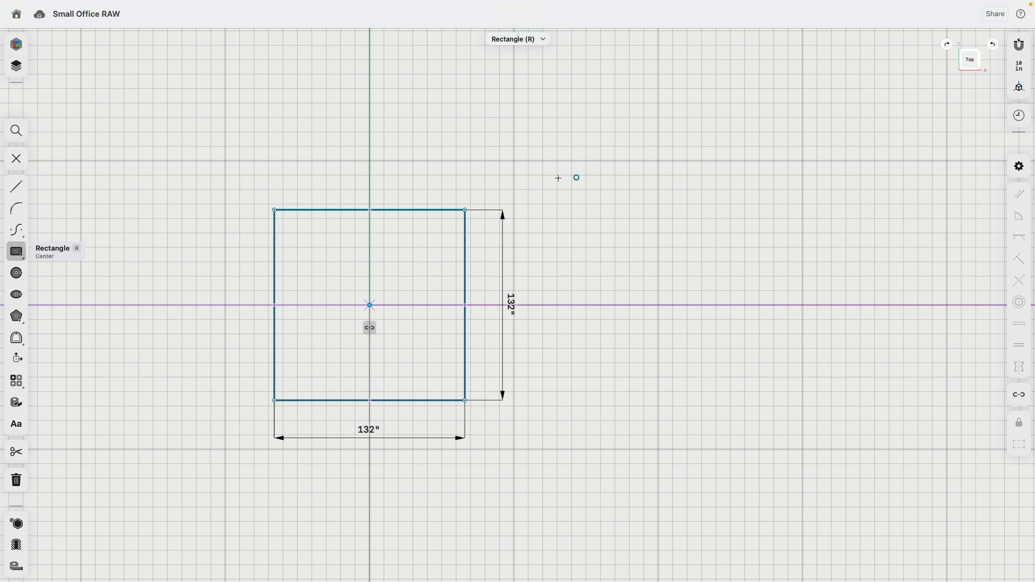
click(17, 338)
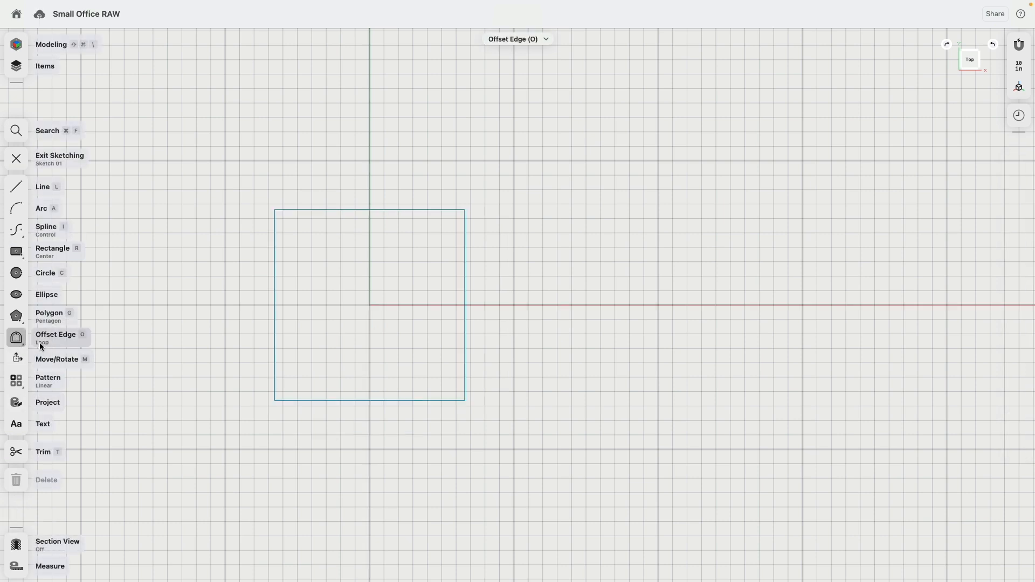
click(275, 272)
drag(275, 272, 263, 273)
key(Return)
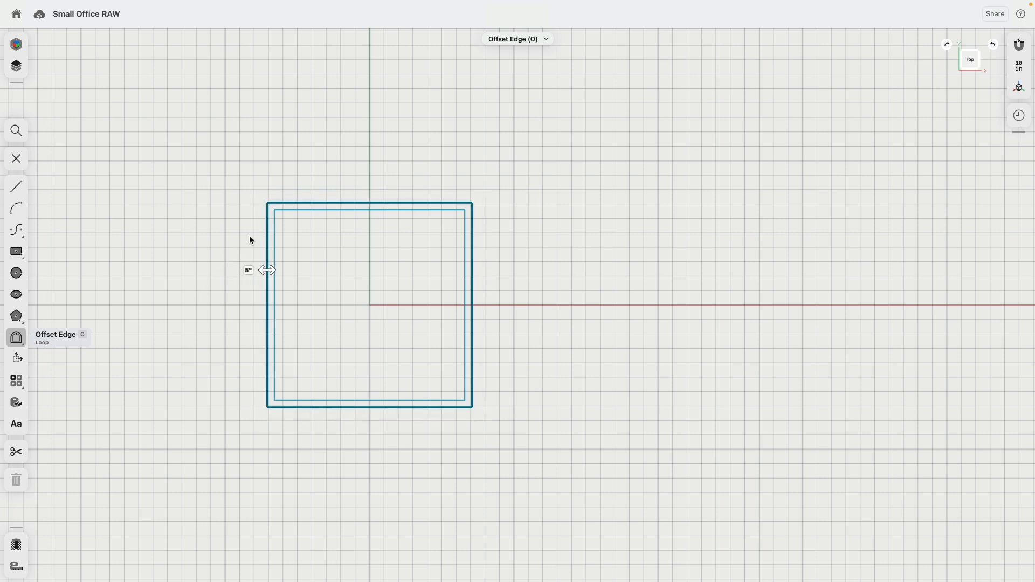
Step: Set the spacing between the inner and outer edges at the upper side of the floor plan to 9 inches
scroll(347, 189, up, 5)
click(349, 202)
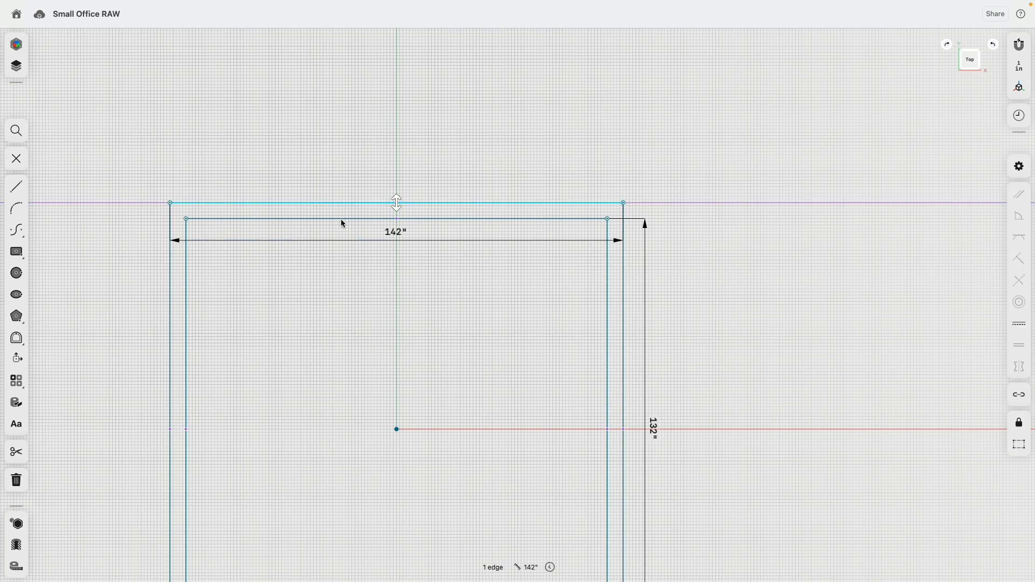
click(342, 219)
drag(665, 210, 396, 178)
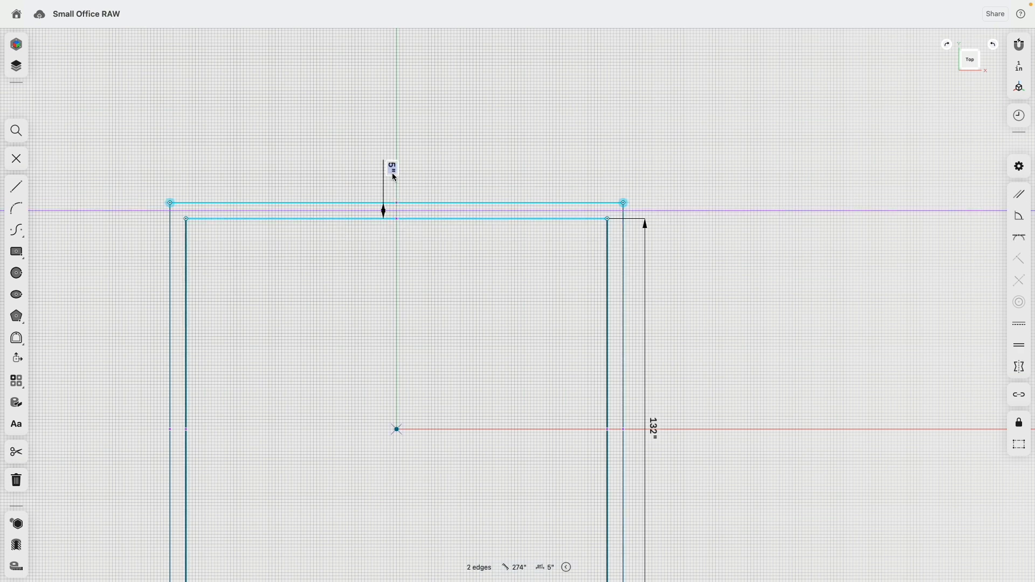
text(9)
key(Return)
Step: Set the spacing between the inner and outer edges at the lower side of the floor plan to 5 inches
scroll(339, 275, down, 4)
scroll(355, 206, down, 2)
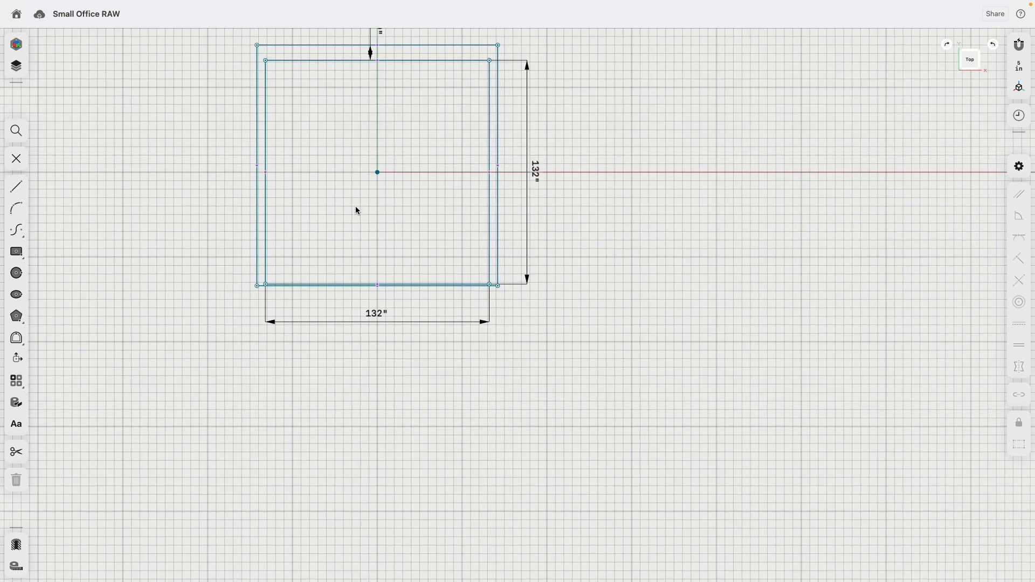
scroll(316, 286, up, 5)
click(321, 285)
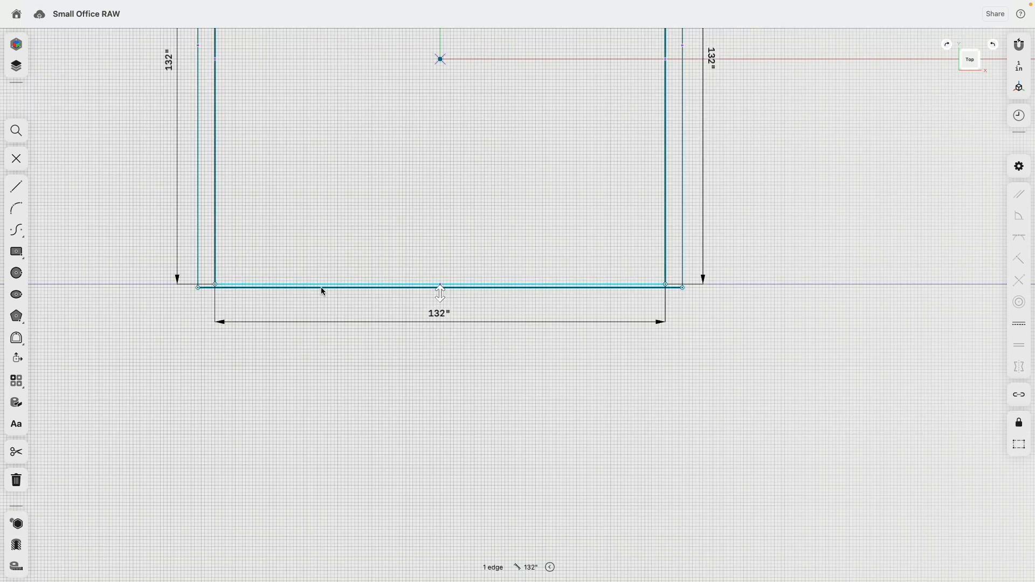
shift+click(322, 287)
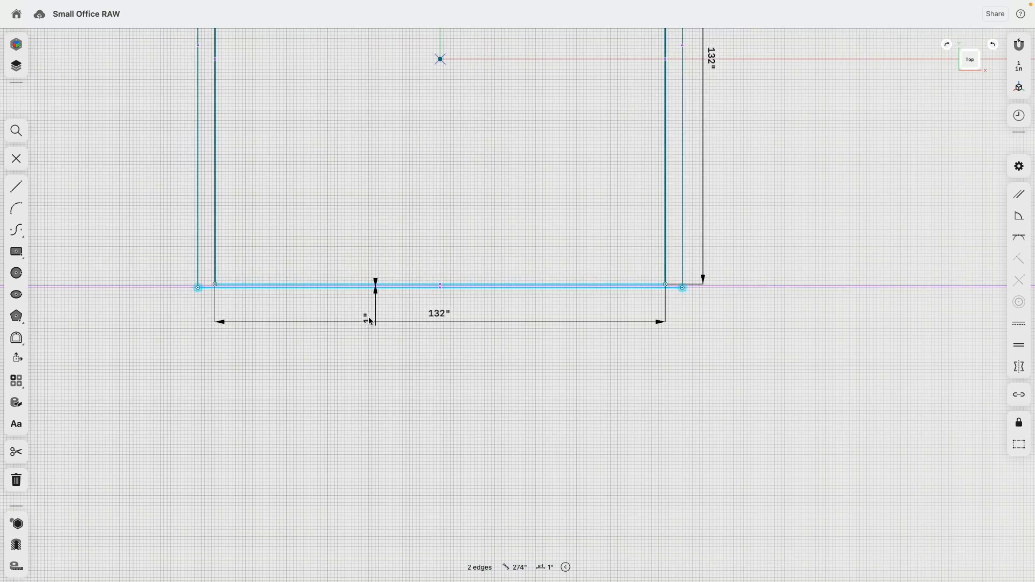
click(395, 338)
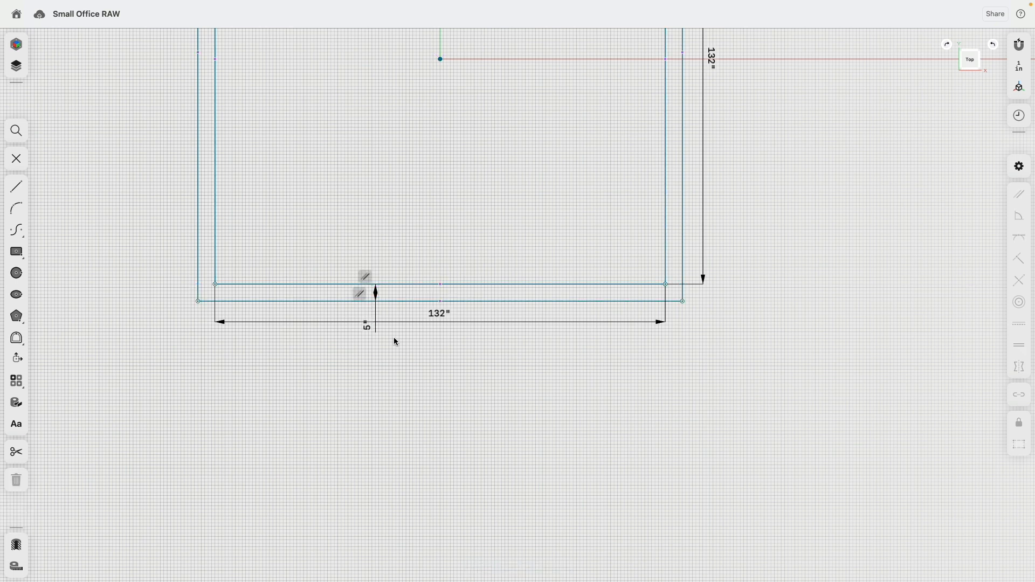
Step: Dimension the wall thickness at the plan's right and left sides as 5 inches each
scroll(391, 338, down, 4)
click(507, 294)
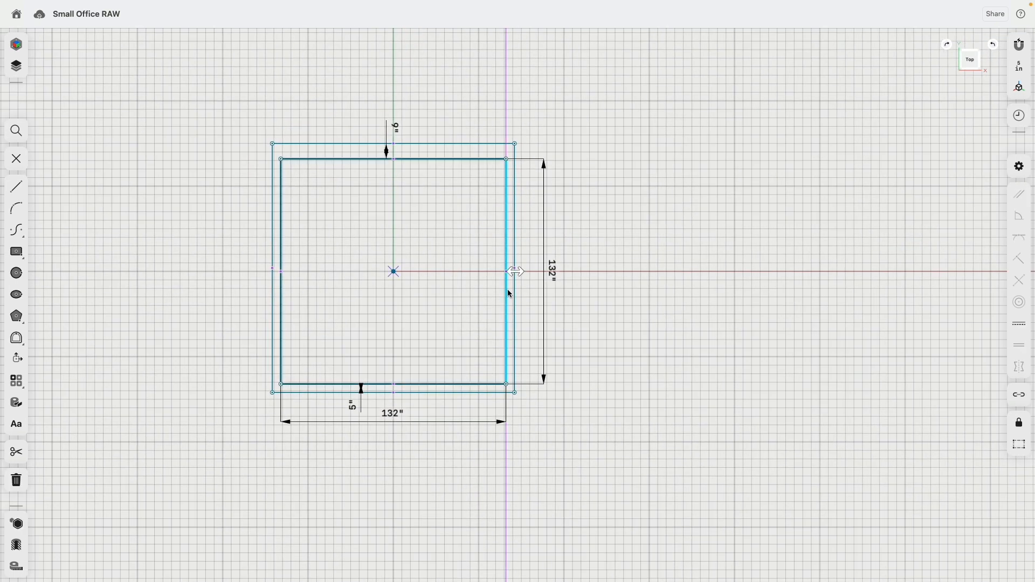
shift+click(515, 290)
drag(516, 421, 533, 296)
click(381, 289)
click(282, 288)
shift+click(272, 278)
drag(273, 99, 216, 229)
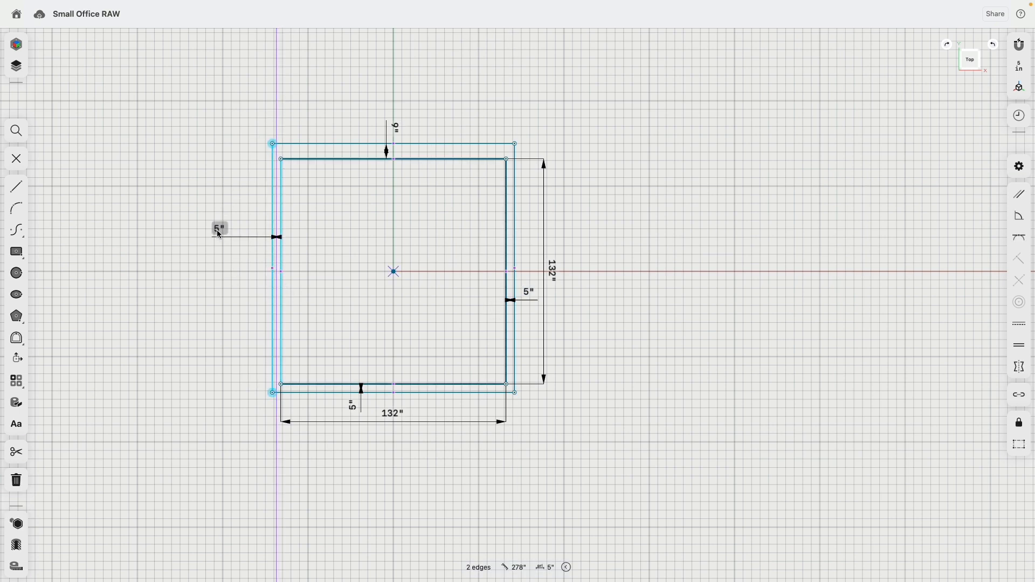
click(317, 173)
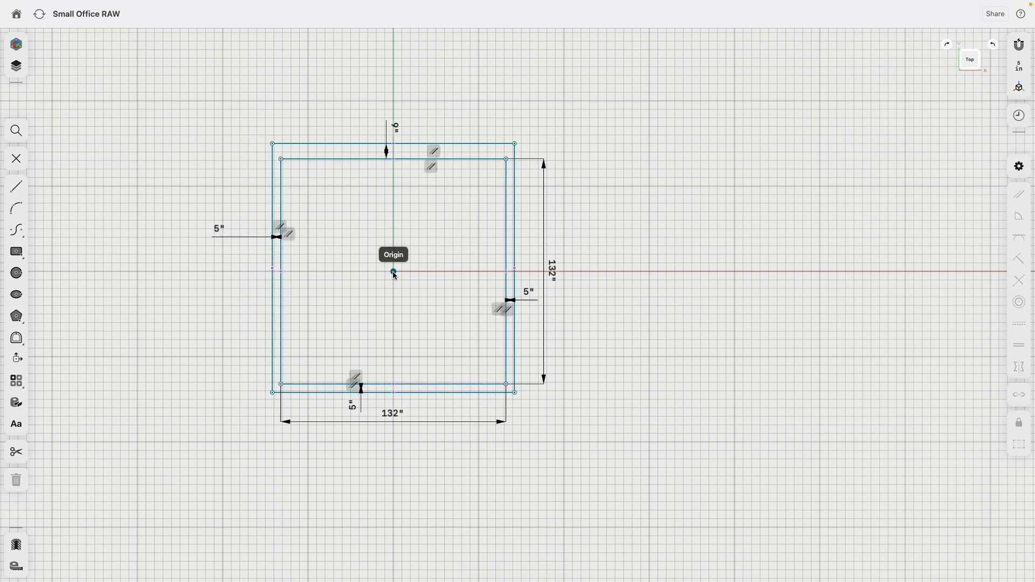
Step: Test-rotate the plan from an inner corner, then apply the horizontal/vertical constraint to the inner loop and the outer upper edge
drag(507, 159, 481, 139)
double_click(464, 143)
click(462, 127)
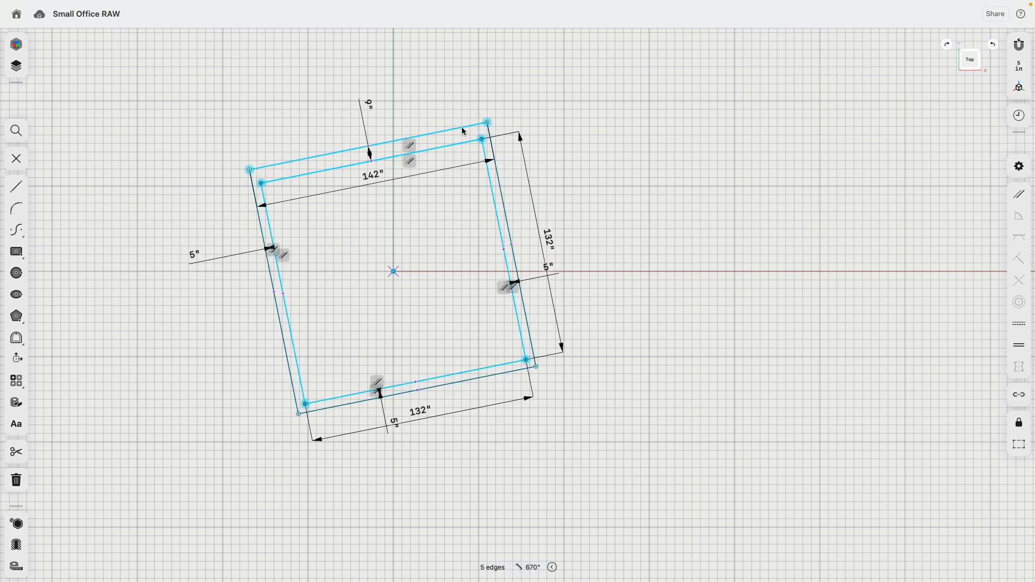
click(1019, 324)
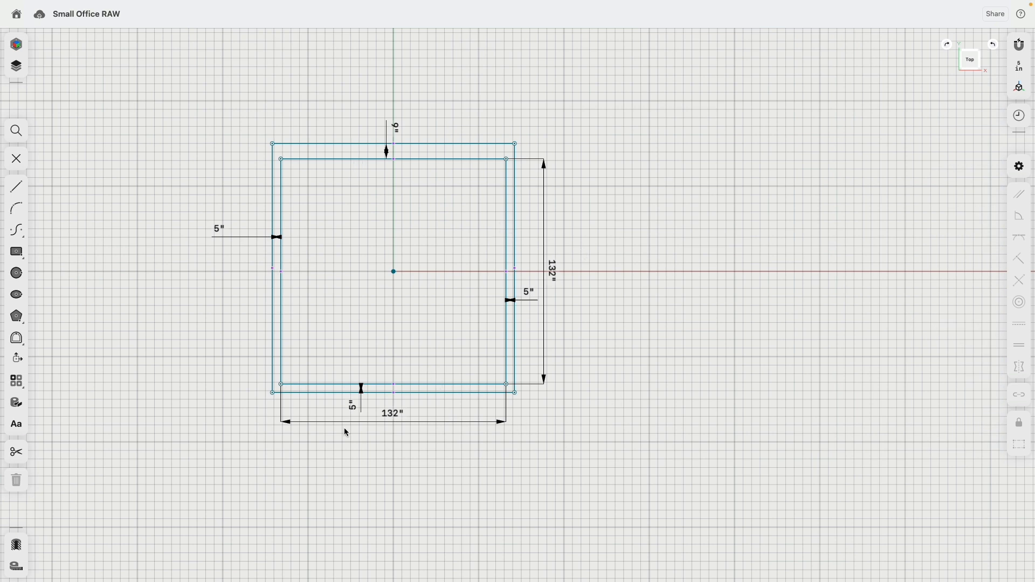
Step: Finish the sketch and extrude both the inner square and the wall ring 10 inches downward as a floor slab
click(18, 162)
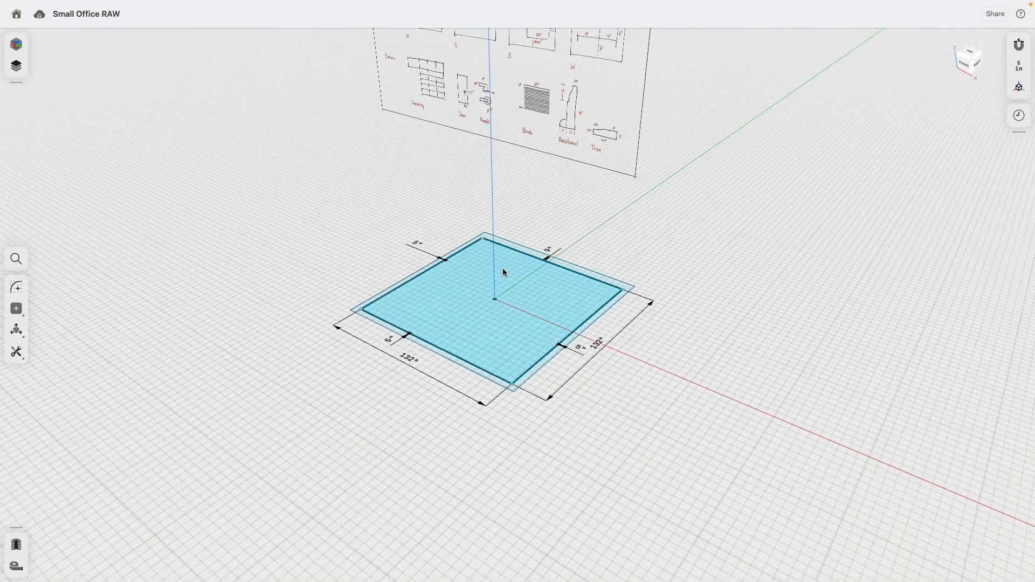
click(670, 390)
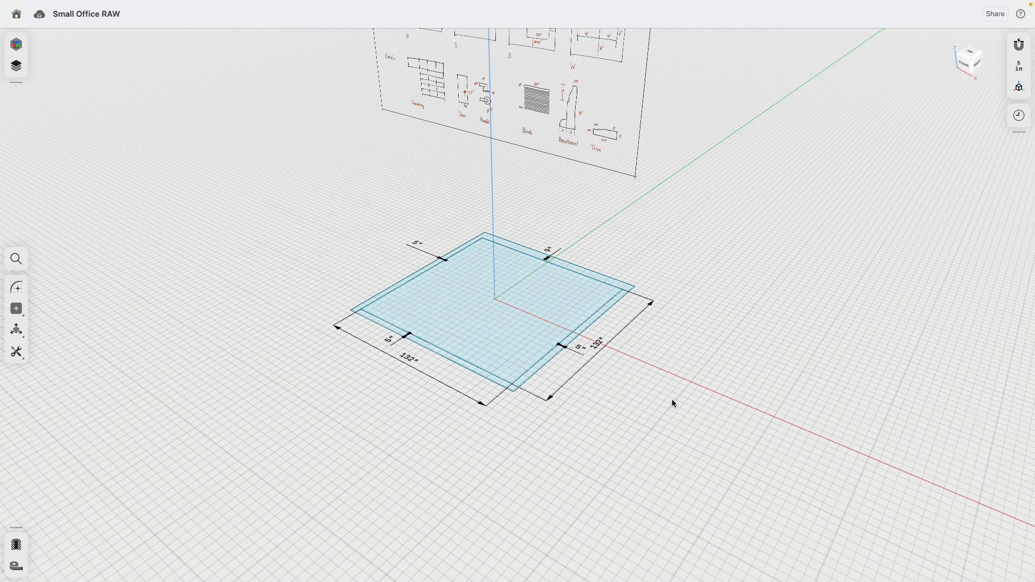
scroll(607, 370, up, 5)
scroll(606, 370, down, 5)
click(522, 318)
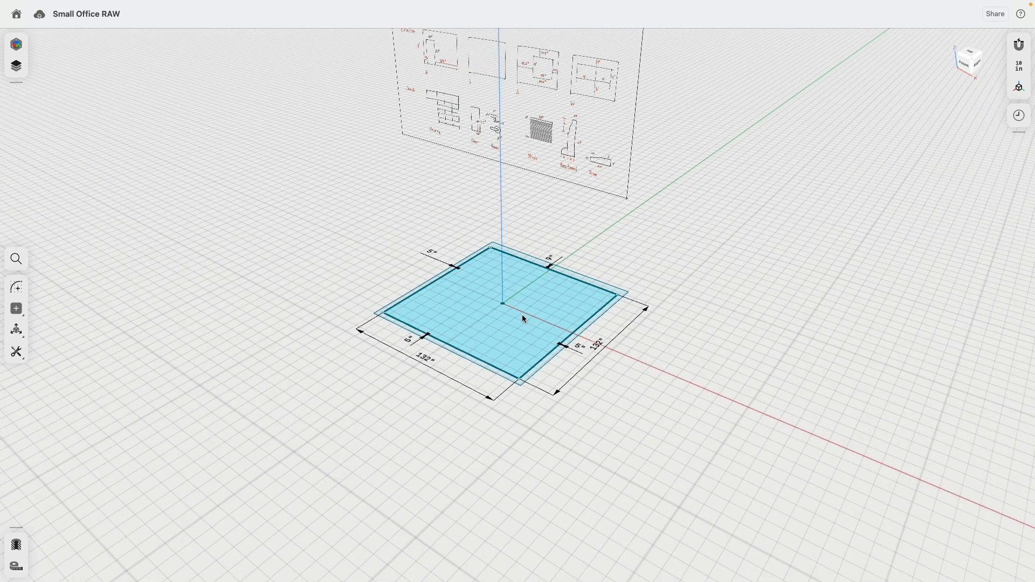
key(e)
scroll(535, 377, up, 3)
click(536, 376)
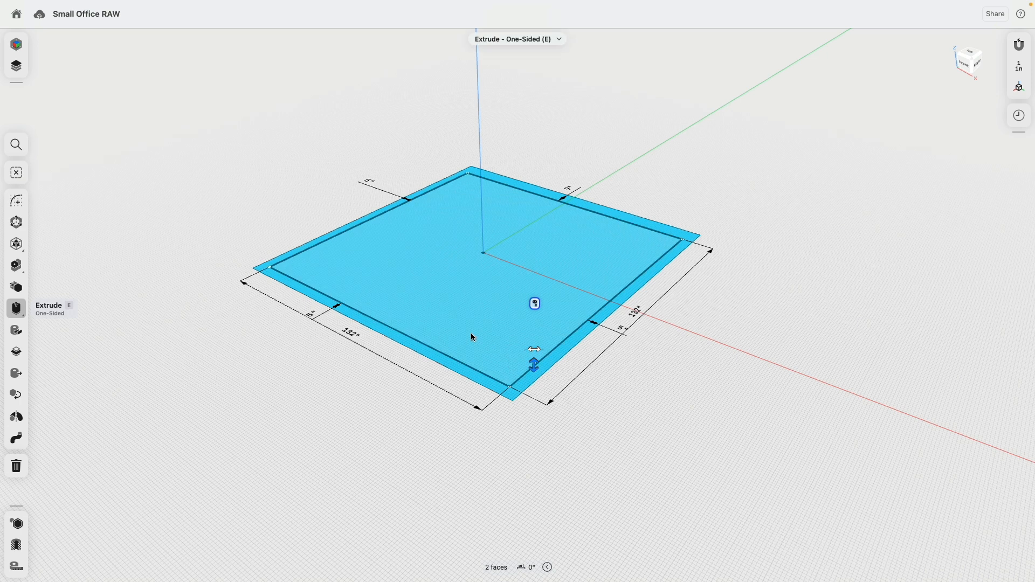
drag(534, 365, 539, 397)
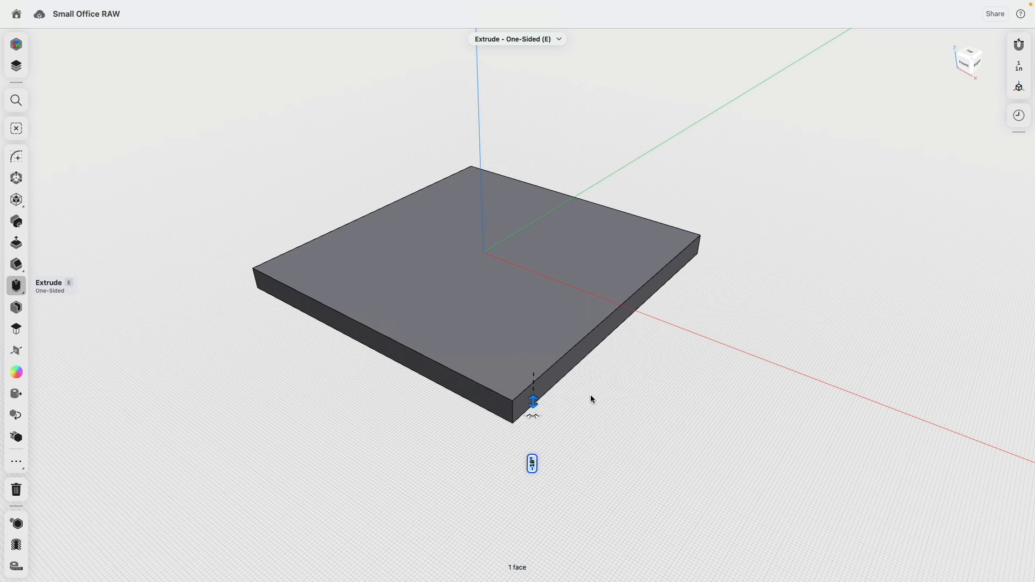
Step: Inspect the floor slab's top, underside and side faces from several angles
click(546, 339)
right_drag(593, 419, 592, 373)
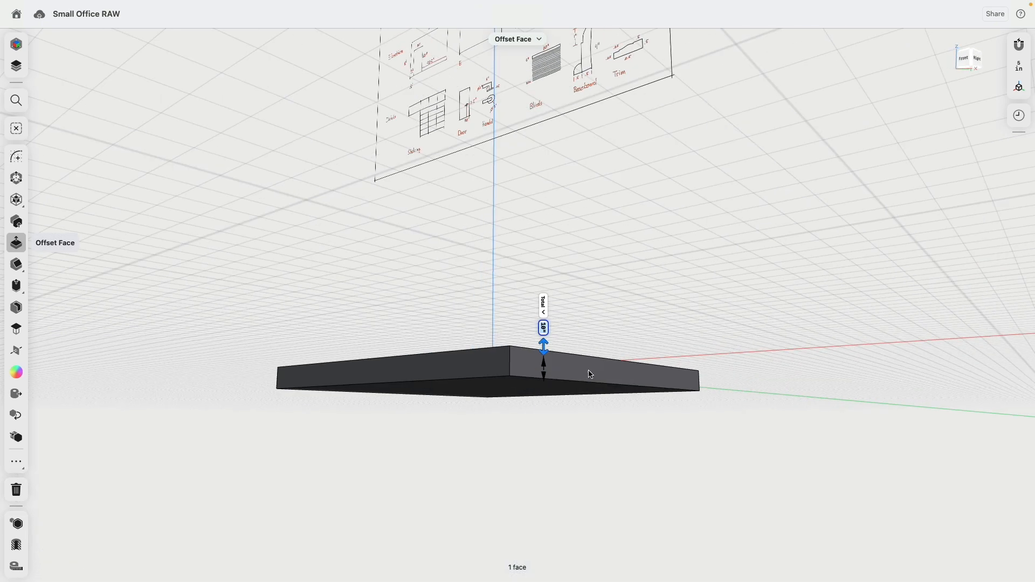
click(509, 388)
click(526, 362)
shift+click(481, 360)
right_drag(483, 363, 496, 325)
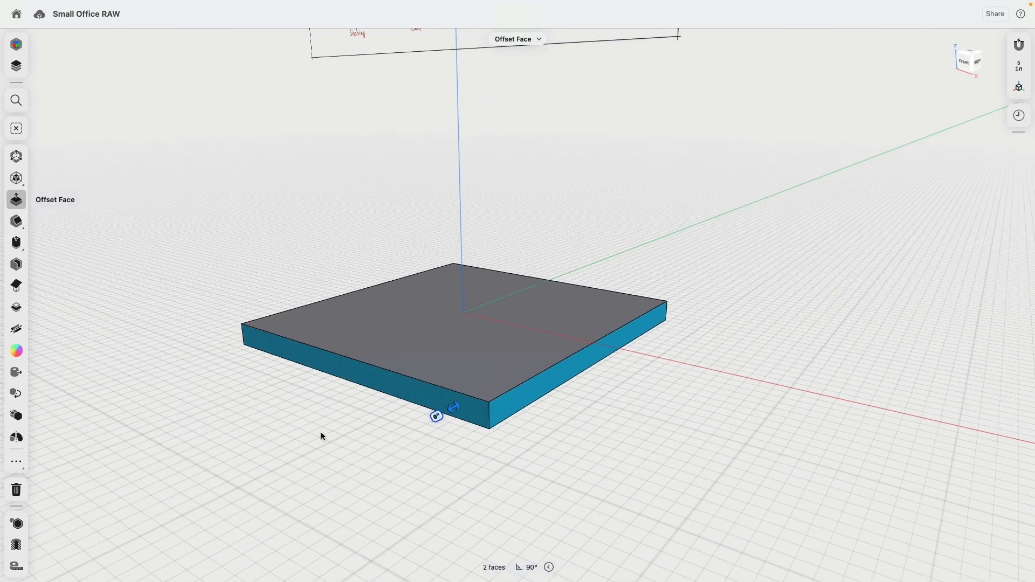
mouse_move(321, 432)
right_down()
mouse_move(305, 432)
mouse_move(259, 279)
mouse_move(250, 309)
right_up()
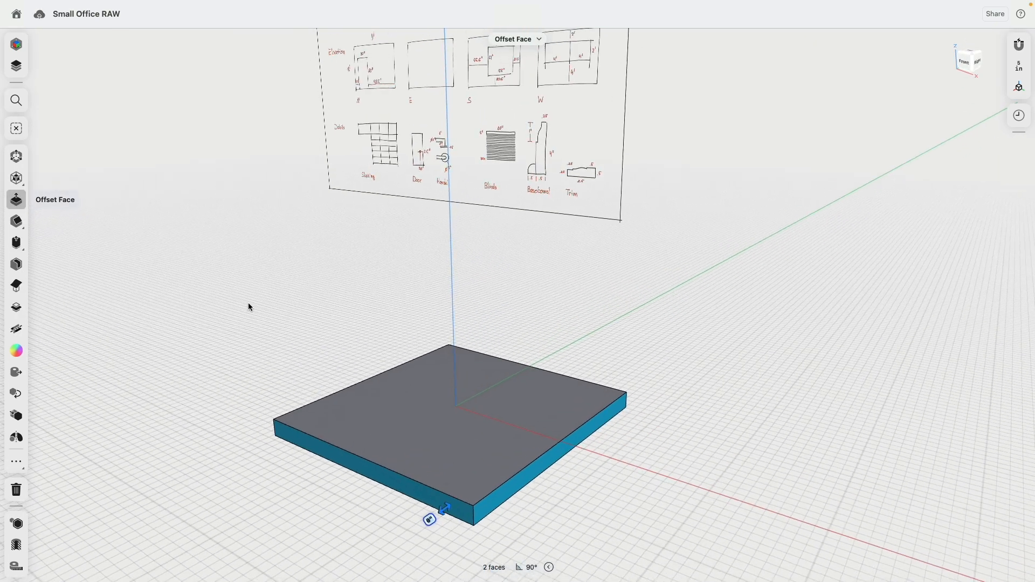
click(249, 308)
Step: Show Sketch 01 again and extrude the wall ring upward by 8*12 inches
click(16, 66)
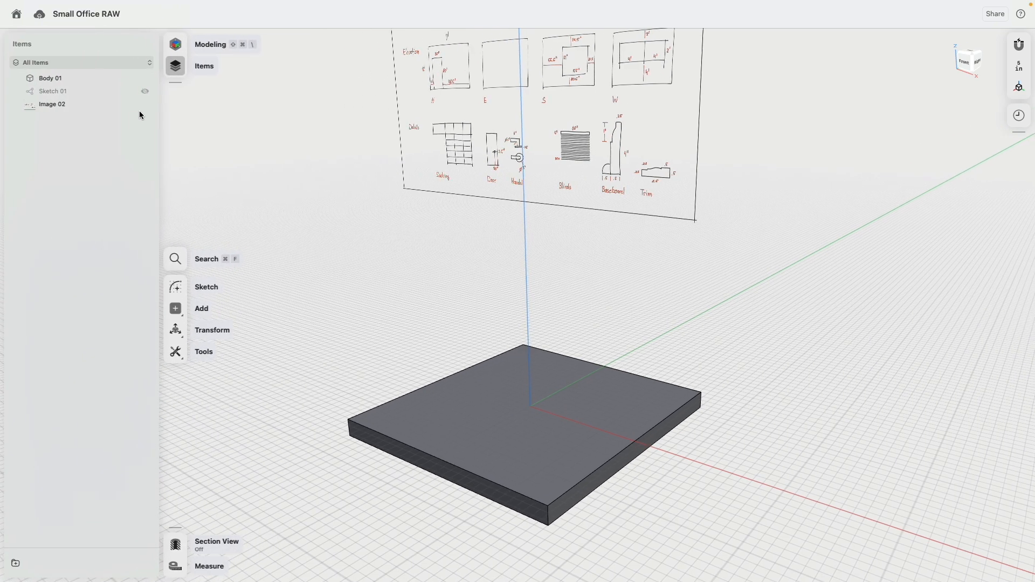
click(146, 93)
click(378, 415)
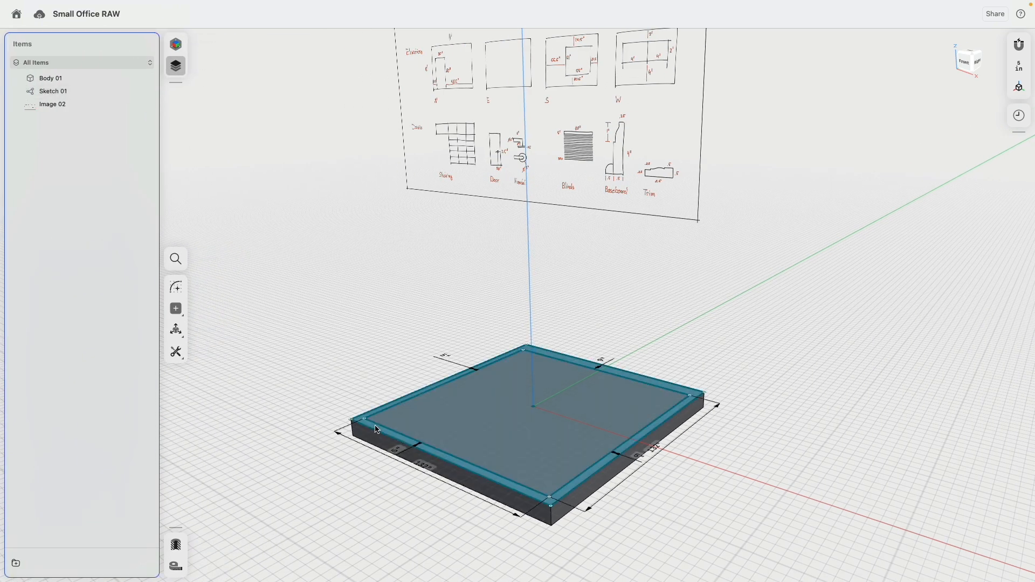
drag(381, 417, 368, 328)
click(366, 325)
click(351, 289)
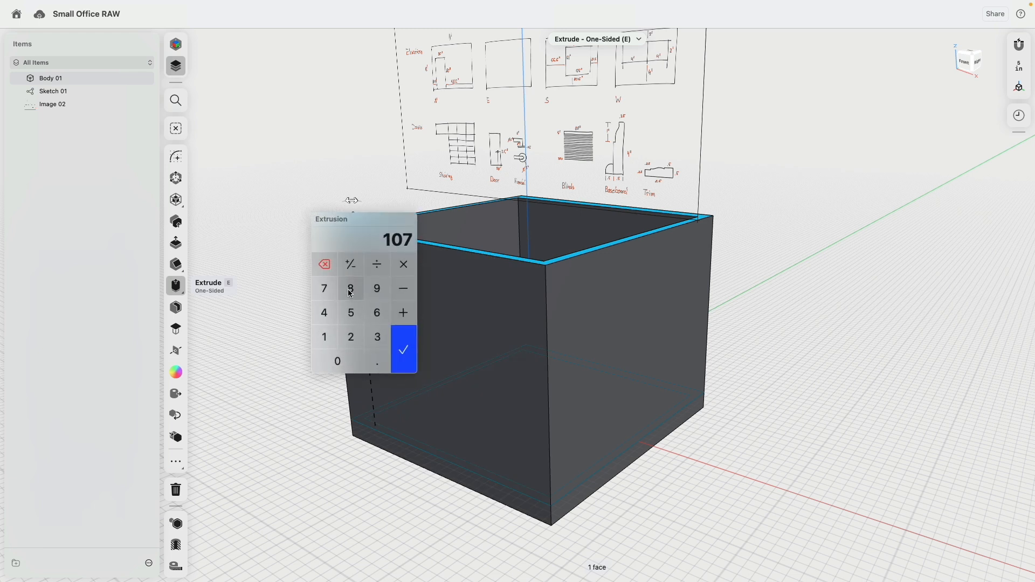
click(404, 266)
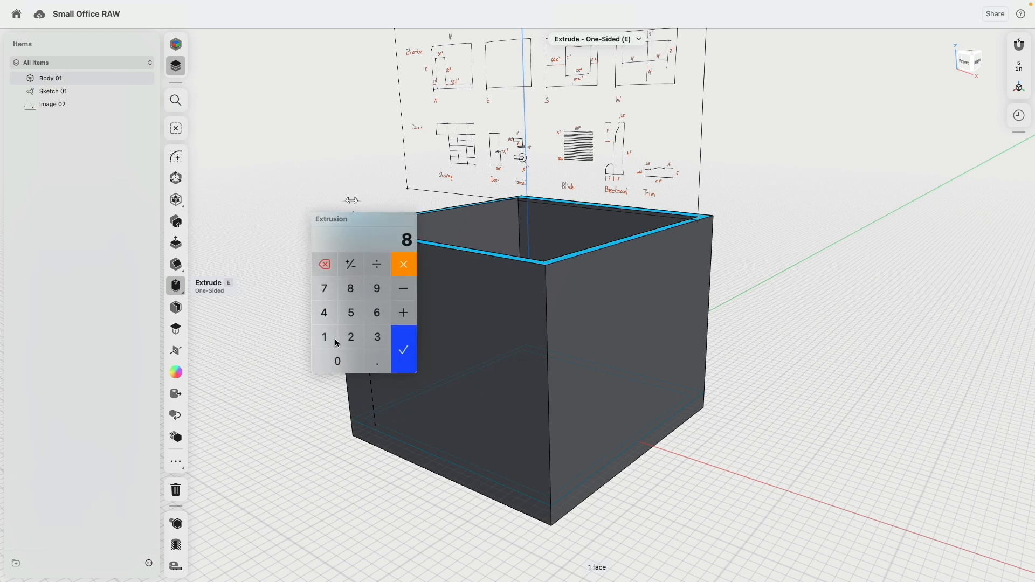
click(325, 337)
click(351, 337)
click(407, 356)
click(408, 358)
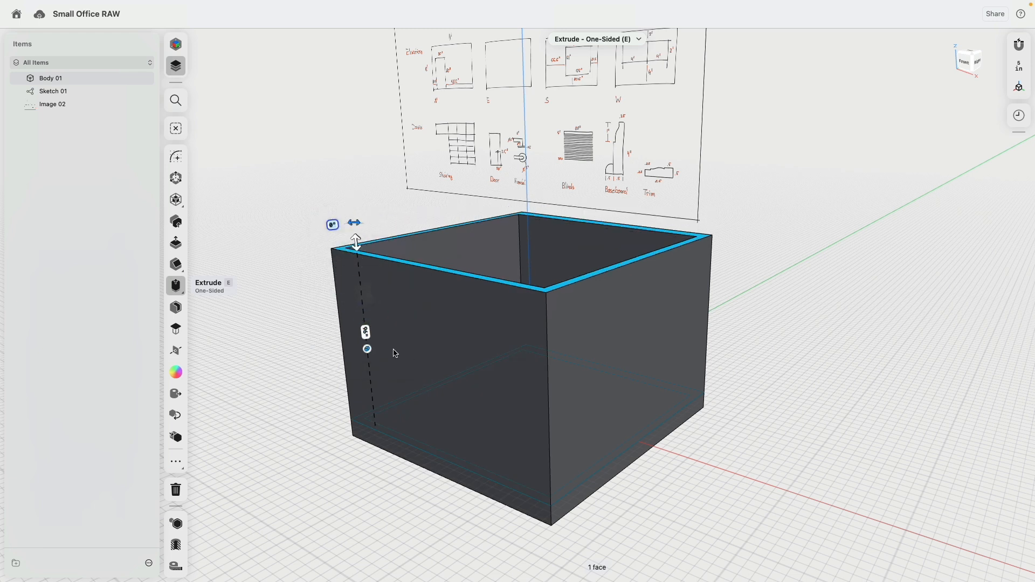
Step: Set the wall extrusion to create a new body separate from the floor slab
click(367, 350)
click(386, 293)
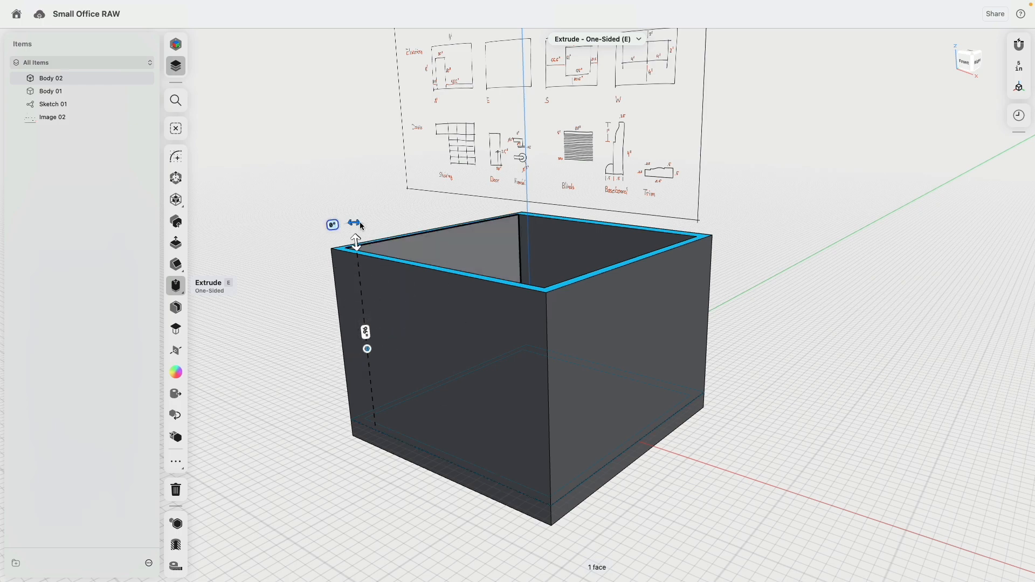
click(271, 212)
Step: Move the reference drawing image back, clear of the room's walls
mouse_move(296, 199)
right_down()
mouse_move(316, 205)
mouse_move(277, 257)
mouse_move(297, 224)
right_up()
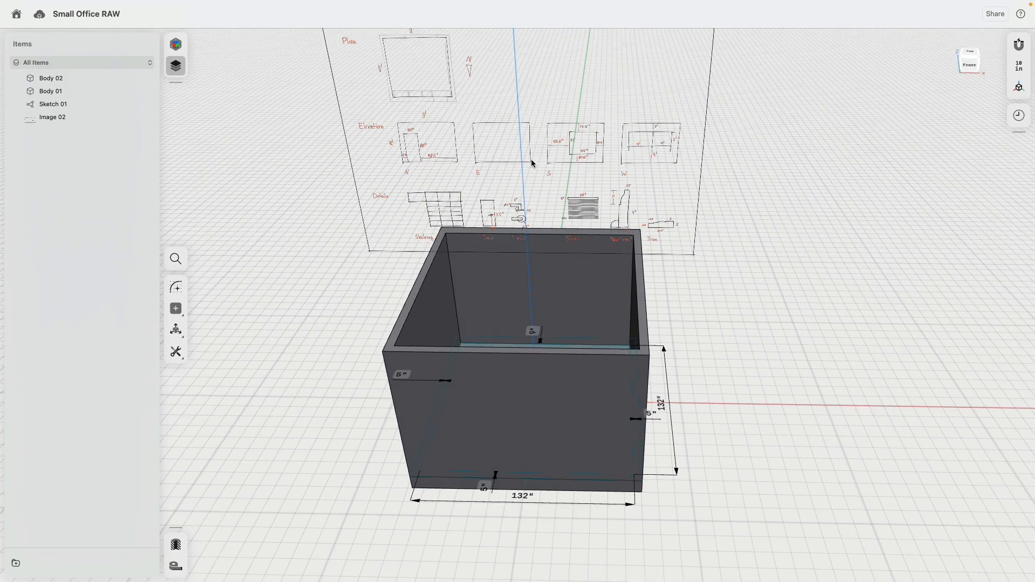
click(553, 164)
key(m)
right_drag(563, 170, 504, 187)
click(608, 125)
drag(610, 128, 760, 121)
mouse_move(510, 183)
right_down()
mouse_move(505, 240)
mouse_move(519, 202)
mouse_move(651, 308)
right_up()
click(650, 309)
scroll(641, 291, up, 5)
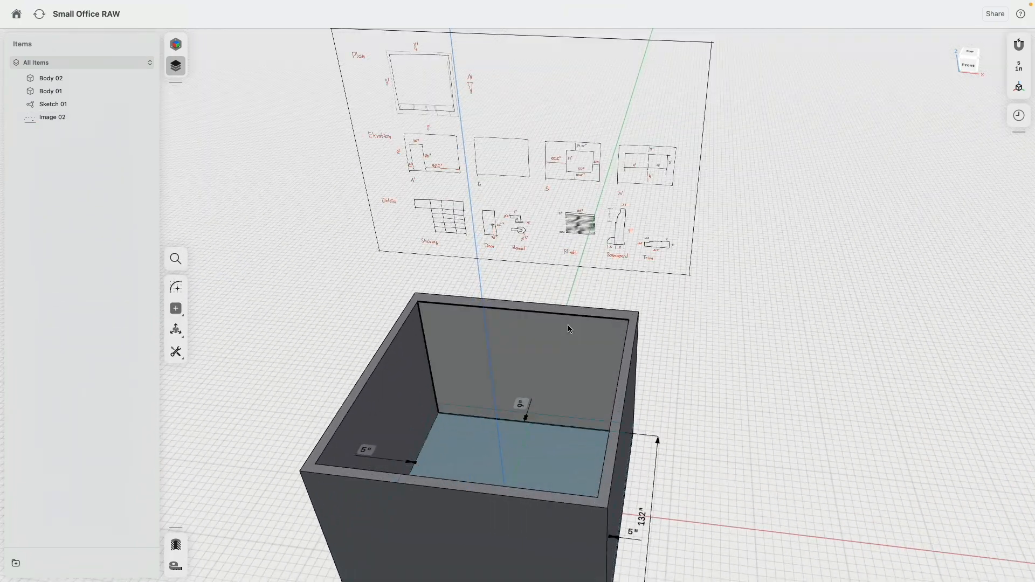
Step: Turn on a section view at the inner face of the back wall and view it from the front
click(518, 366)
right_drag(517, 366, 468, 130)
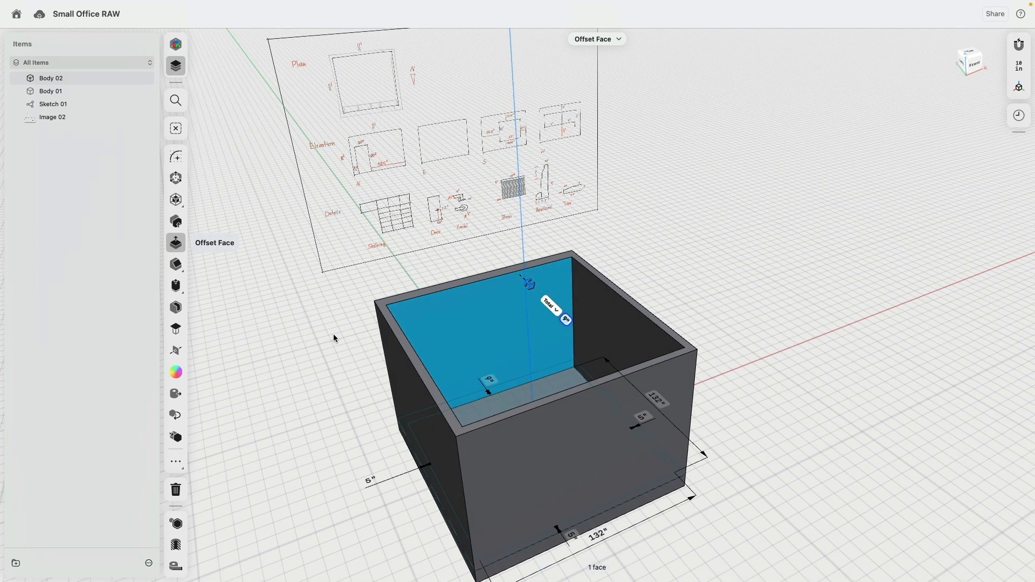
click(177, 547)
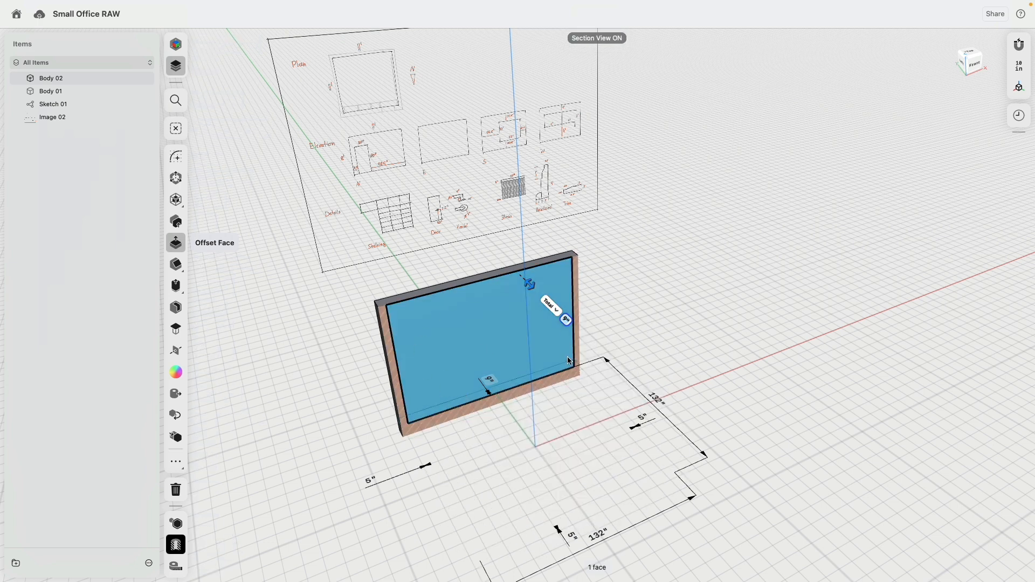
right_drag(670, 241, 658, 229)
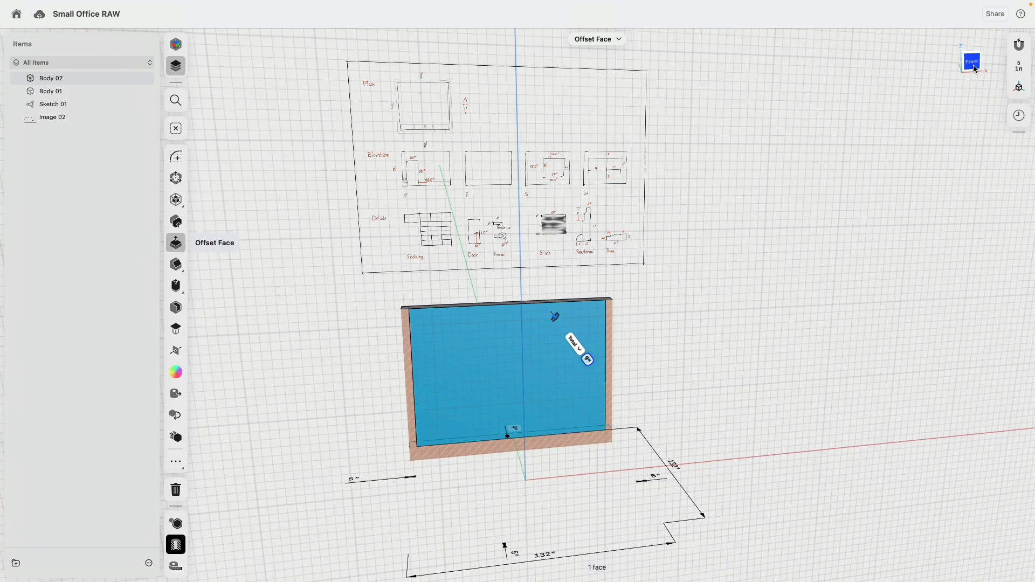
click(977, 70)
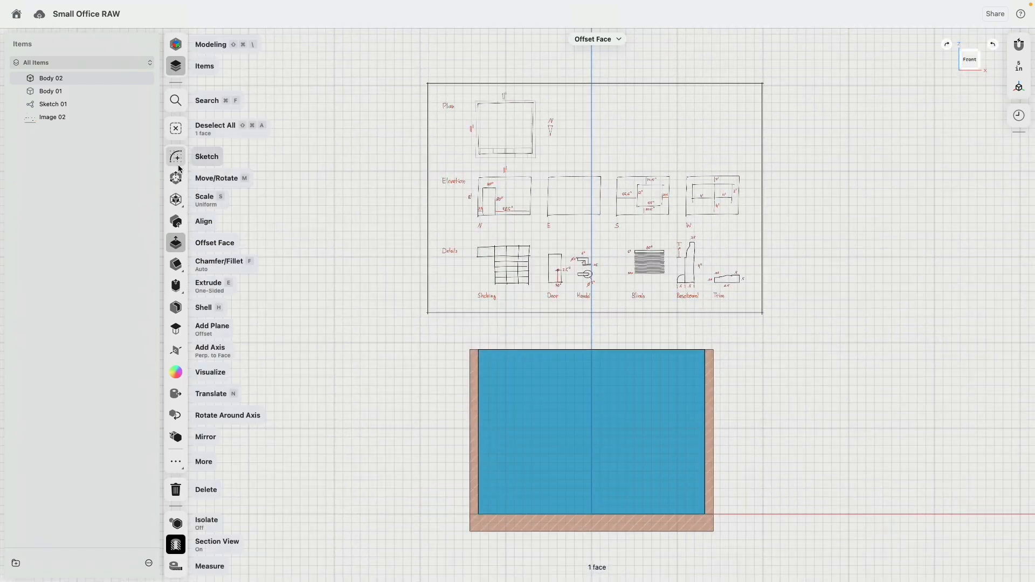
Step: Start a sketch on the inner back wall face and draw a center rectangle about 60 by 50 inches
click(177, 158)
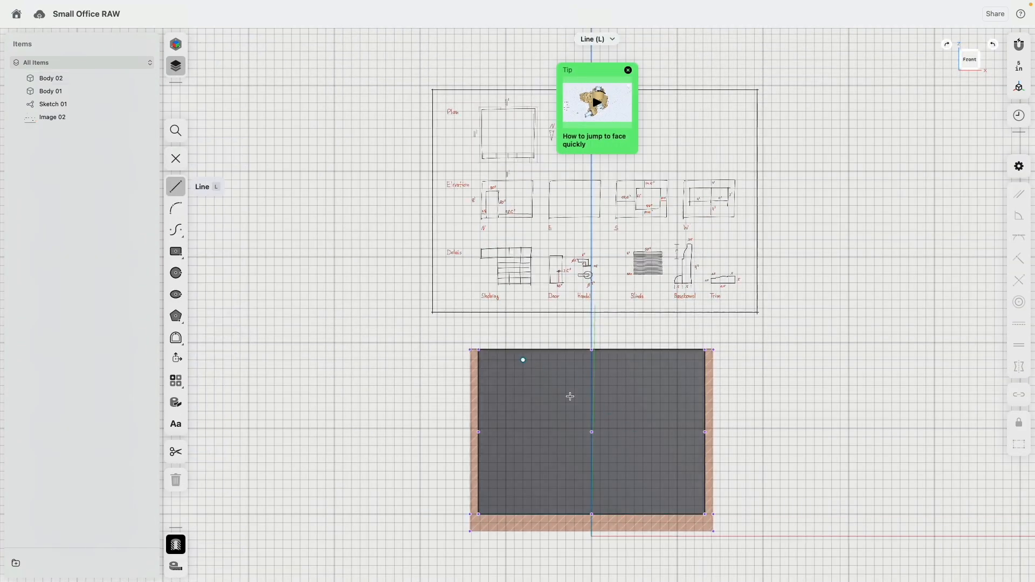
right_drag(560, 390, 612, 423)
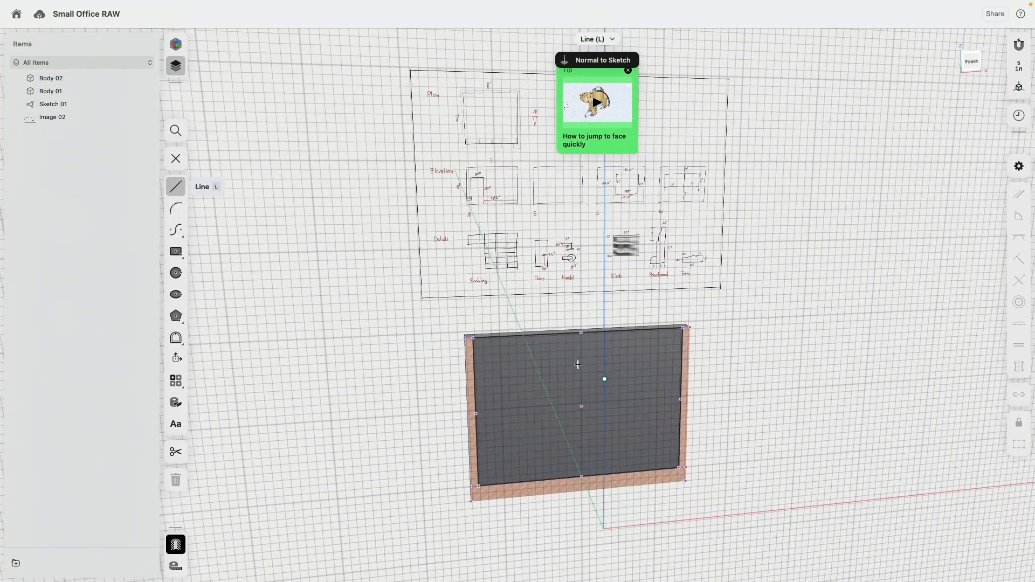
right_drag(603, 377, 553, 360)
middle_drag(553, 361, 453, 377)
scroll(507, 354, up, 5)
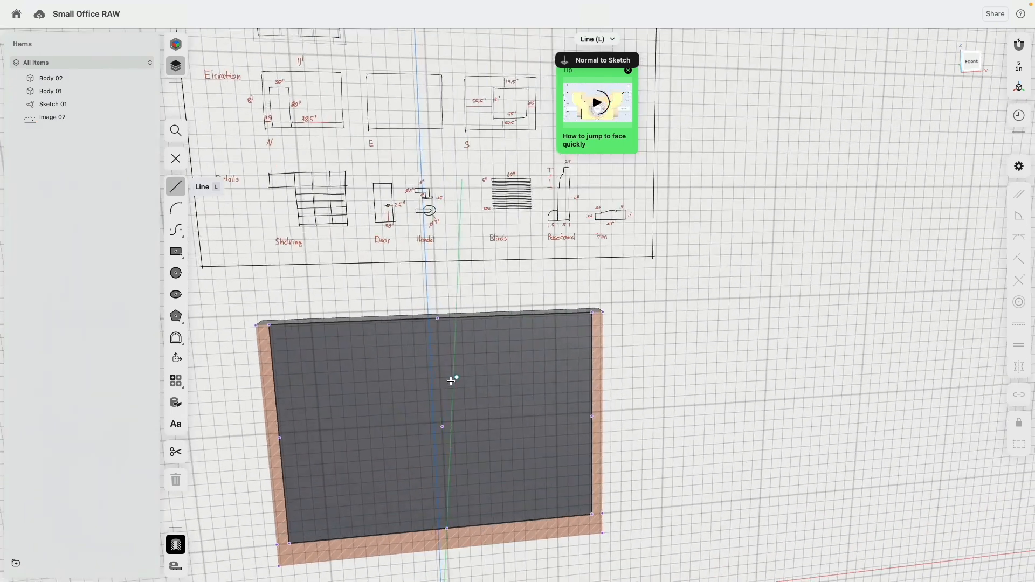
click(630, 72)
click(176, 252)
click(405, 403)
click(478, 452)
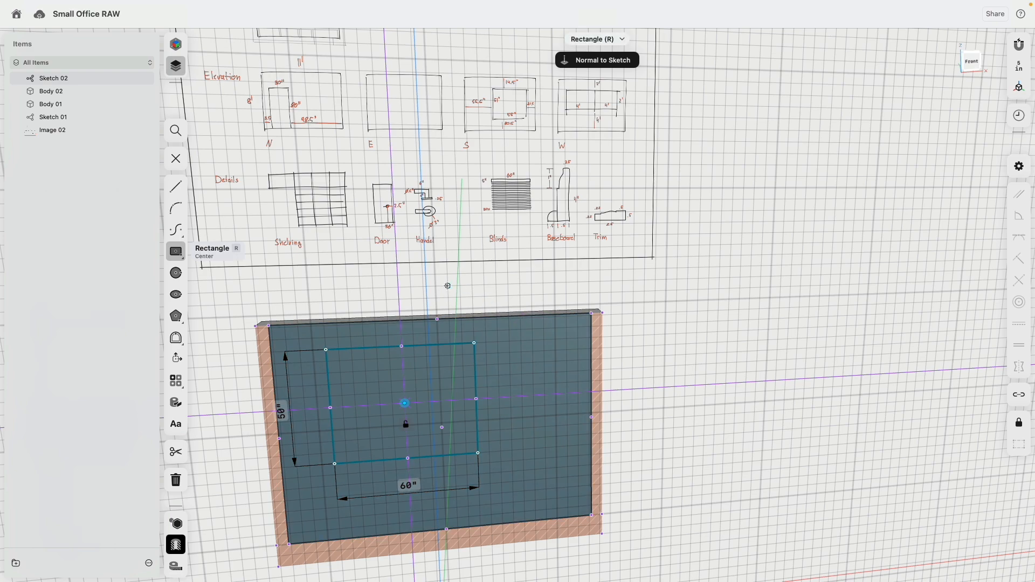
Step: Examine the window size and offsets on the S wall elevation in the reference drawing
middle_drag(447, 286, 475, 342)
scroll(508, 142, up, 10)
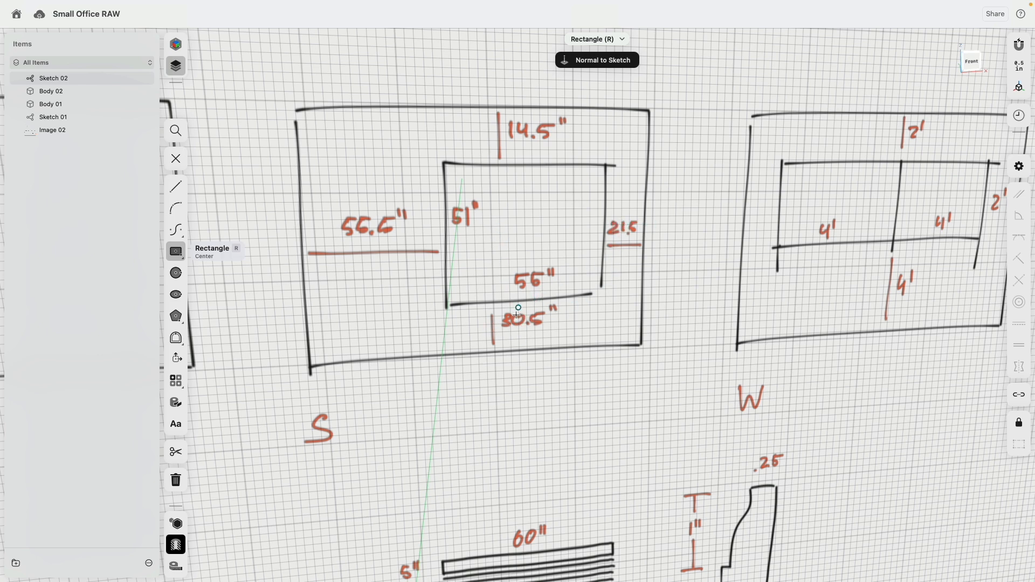
scroll(504, 368, down, 3)
scroll(506, 367, down, 10)
scroll(549, 145, up, 10)
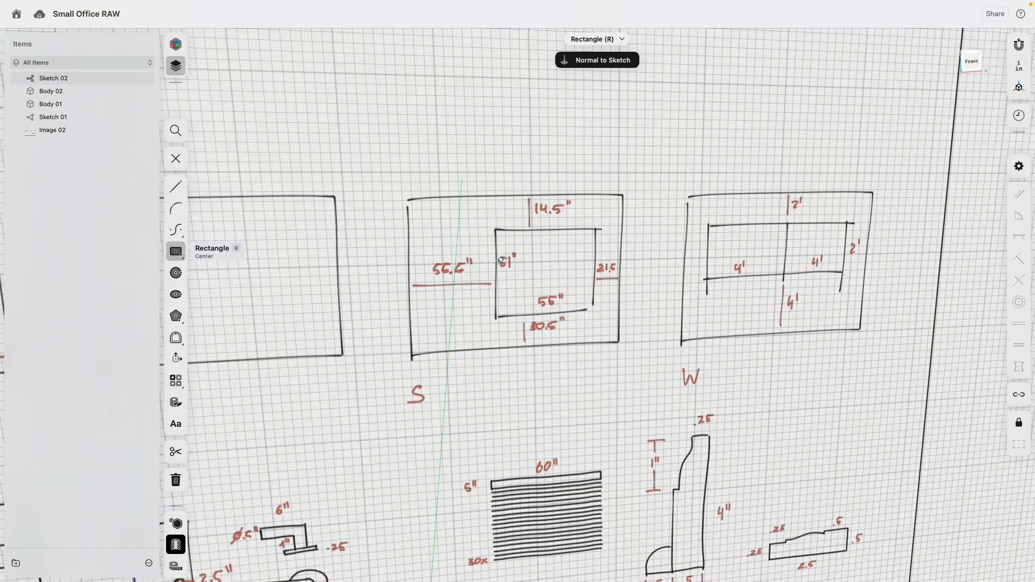
scroll(513, 342, down, 10)
scroll(528, 258, down, 3)
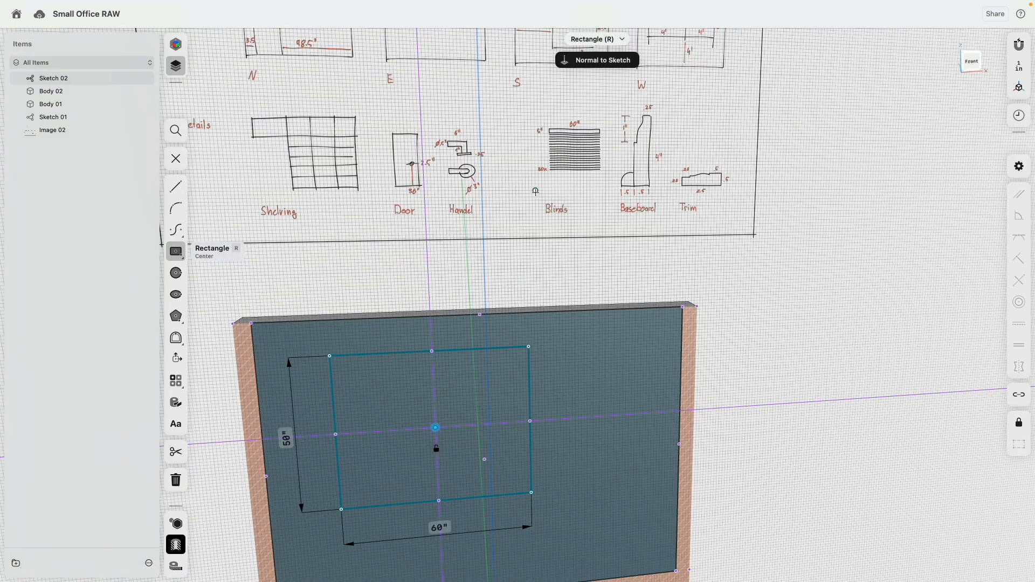
Step: Set the window rectangle on the back wall to 55 inches wide and 51 inches high
click(287, 438)
middle_drag(356, 259, 388, 185)
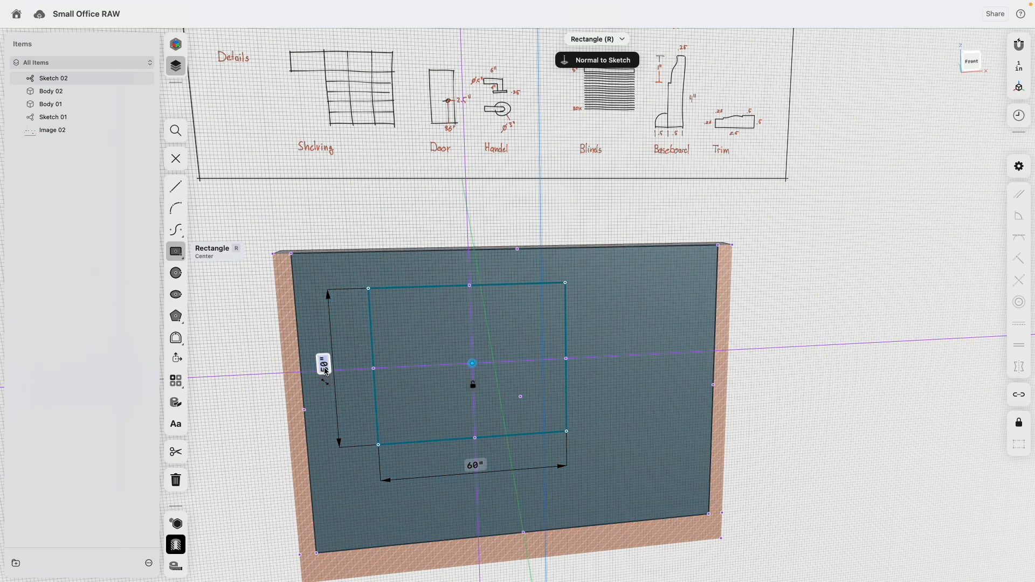
click(483, 465)
text(55)
key(Return)
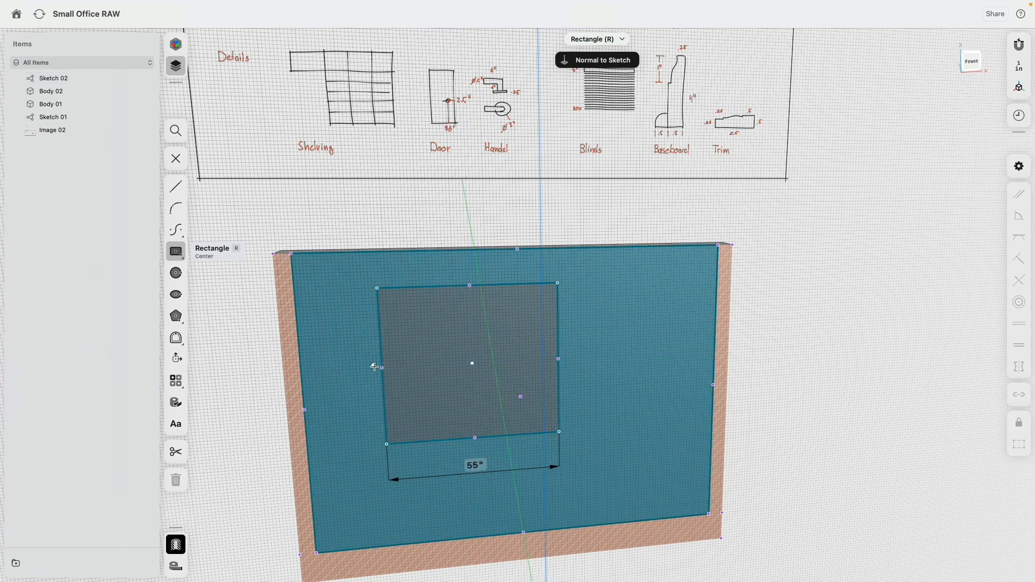
key(Escape)
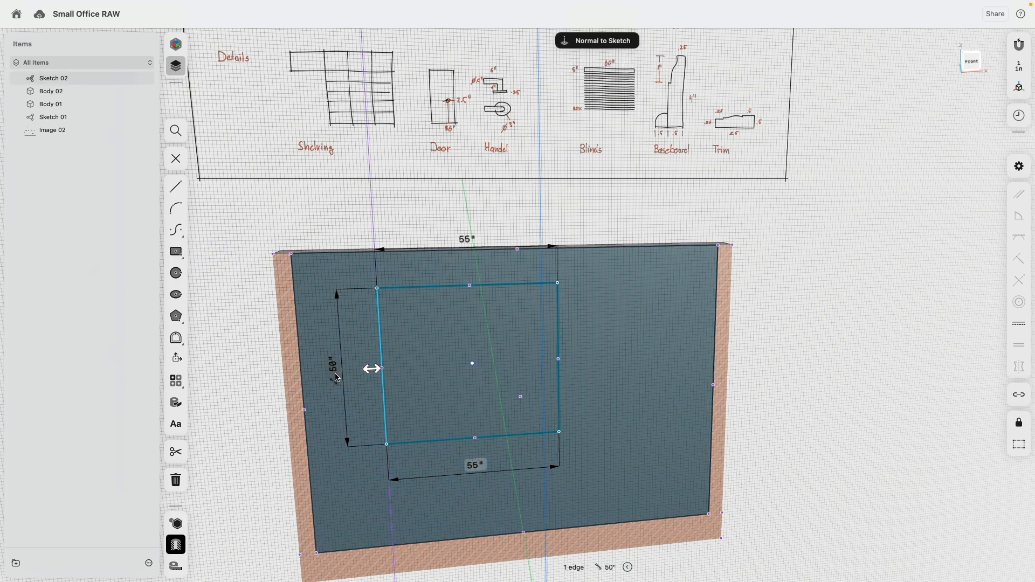
click(336, 371)
click(336, 370)
click(337, 369)
click(318, 386)
click(405, 383)
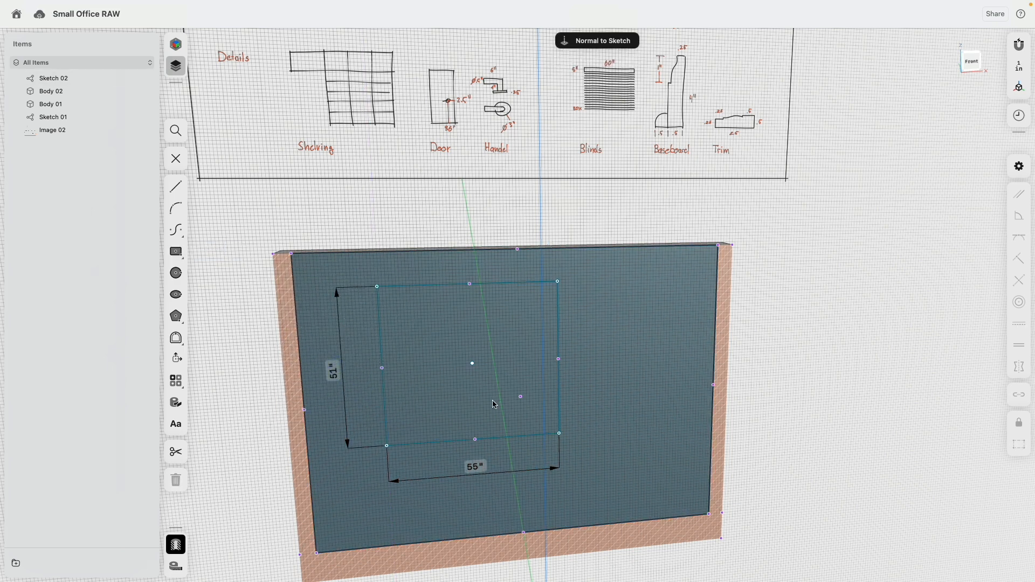
Step: Move the window rectangle toward the right-hand wall and set its distance from that wall's inner edge to 21.5 inches
drag(472, 364, 594, 375)
mouse_move(680, 211)
middle_down()
mouse_move(582, 352)
mouse_move(559, 250)
middle_up()
click(551, 348)
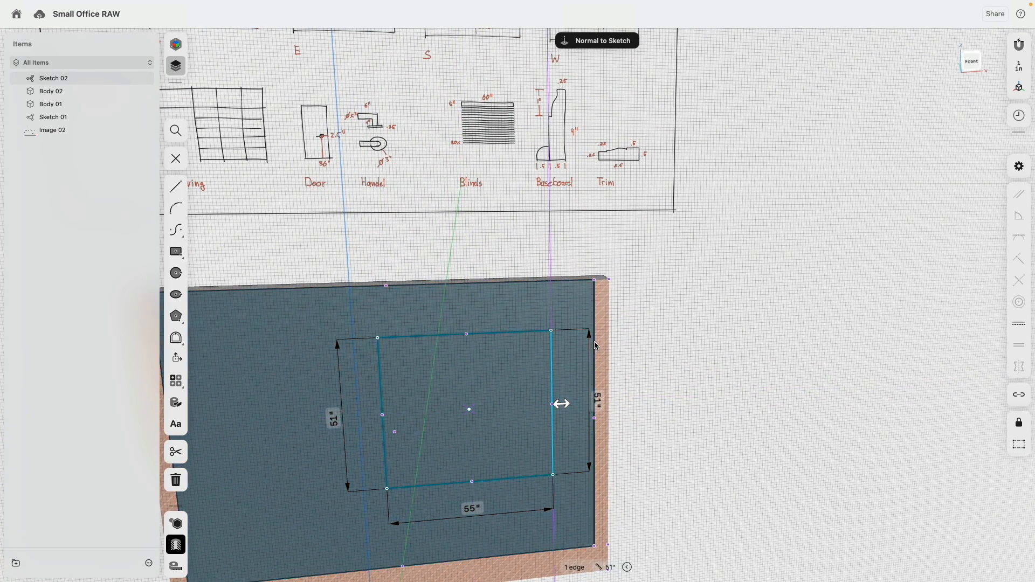
click(594, 345)
scroll(495, 358, down, 2)
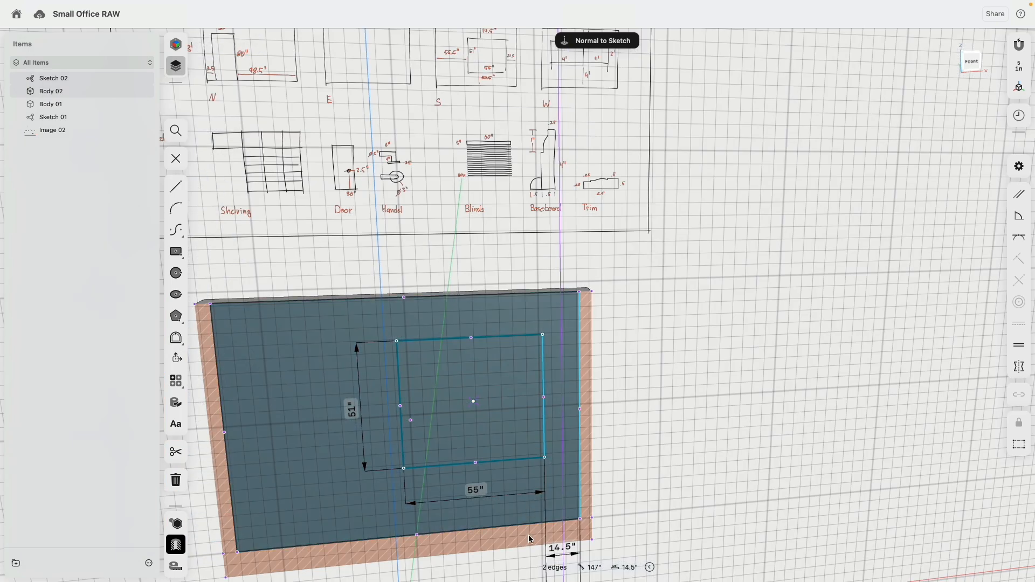
drag(563, 548, 565, 413)
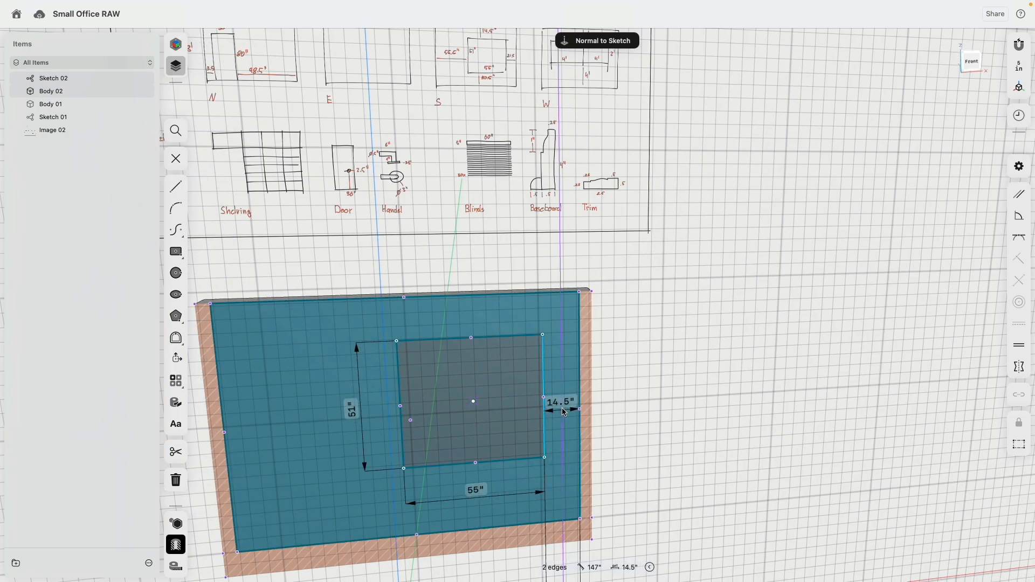
click(557, 405)
text(21.5)
key(Return)
double_click(471, 341)
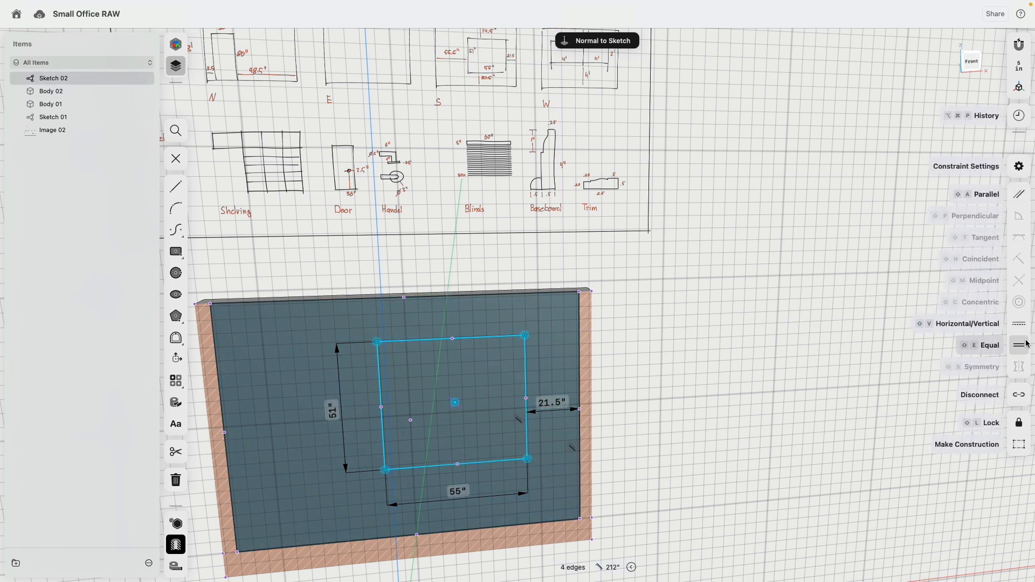
click(701, 351)
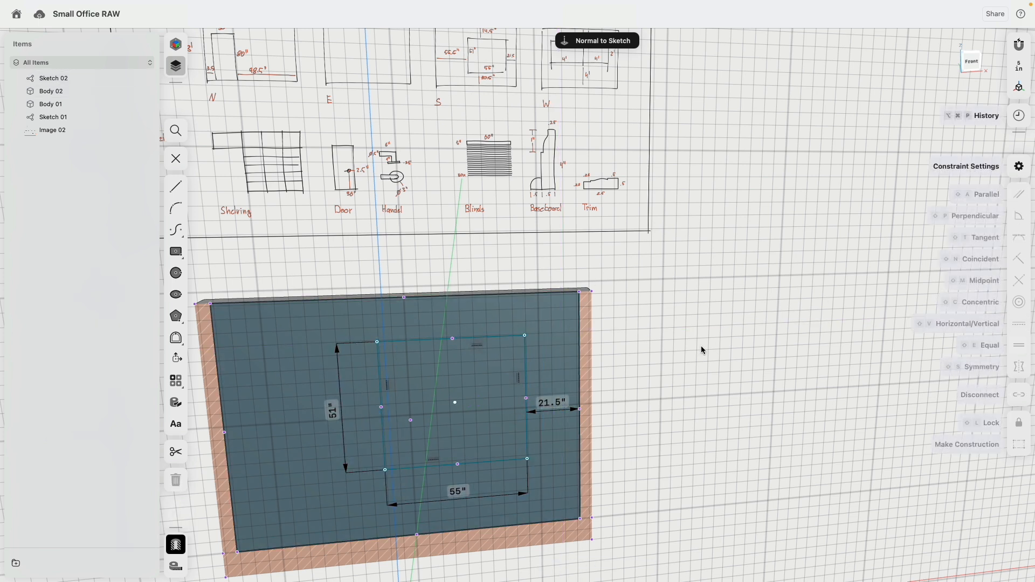
right_click(649, 365)
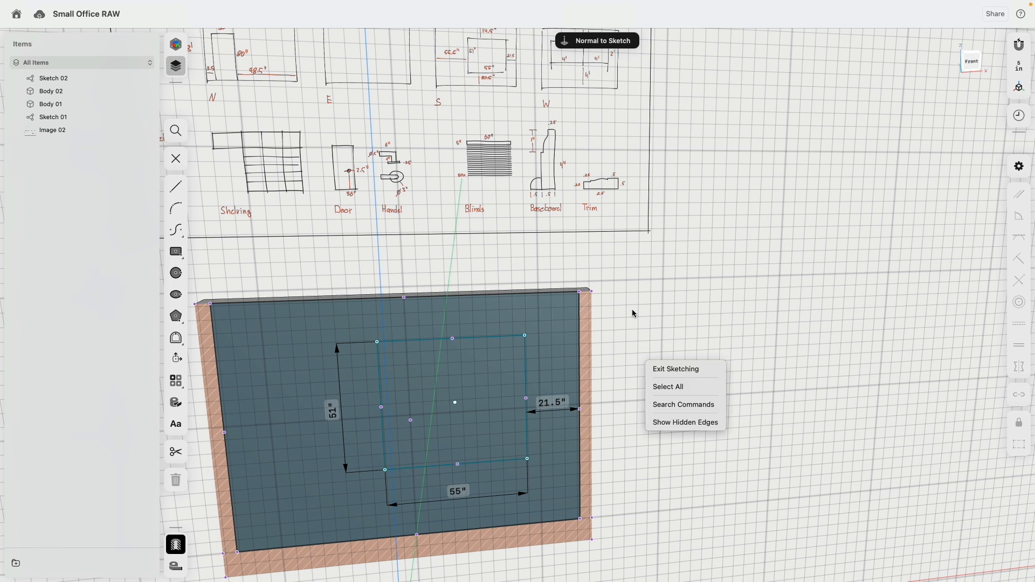
click(502, 467)
Step: Exit the window sketch, hide Sketch 01, and reopen the window sketch for editing
click(492, 462)
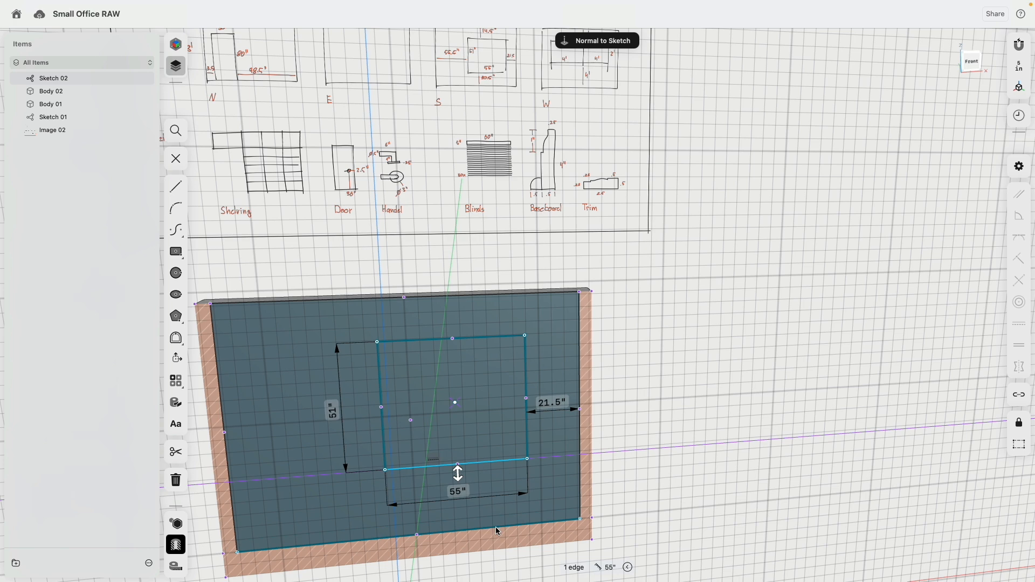
click(496, 528)
click(694, 412)
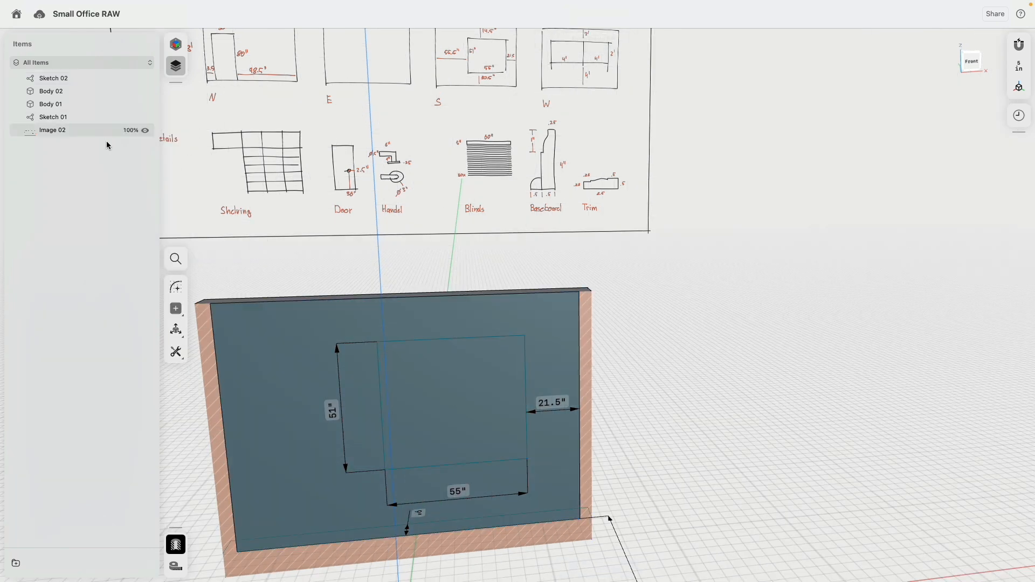
click(146, 117)
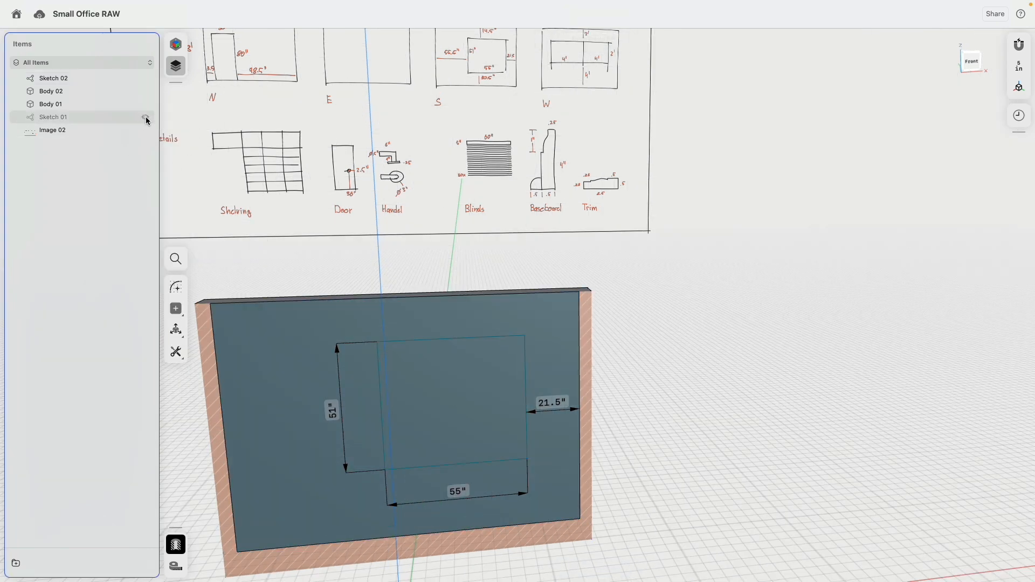
double_click(527, 523)
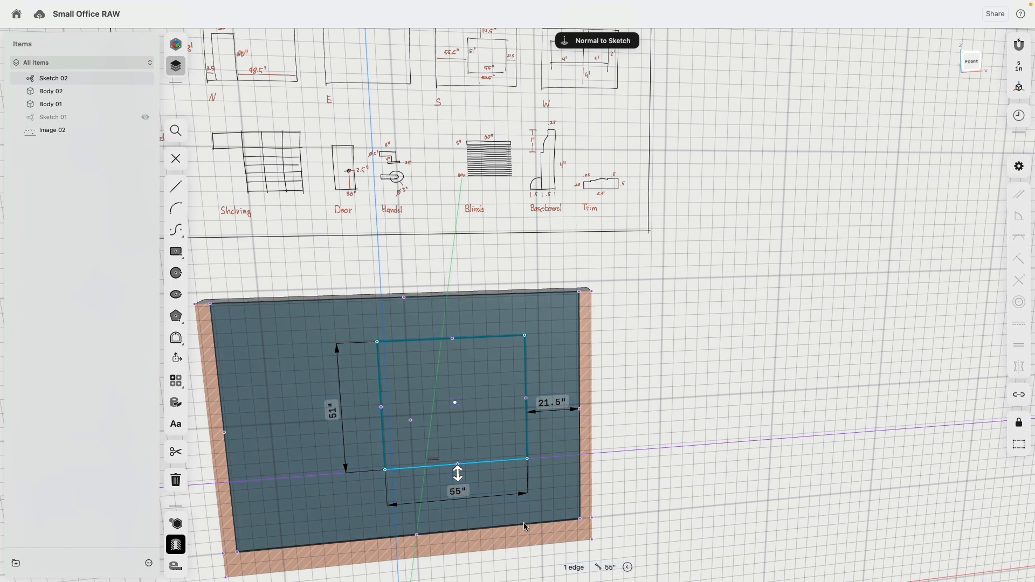
Step: Try to dimension the distance between the window rectangle's bottom edge and the wall's bottom edge
click(523, 522)
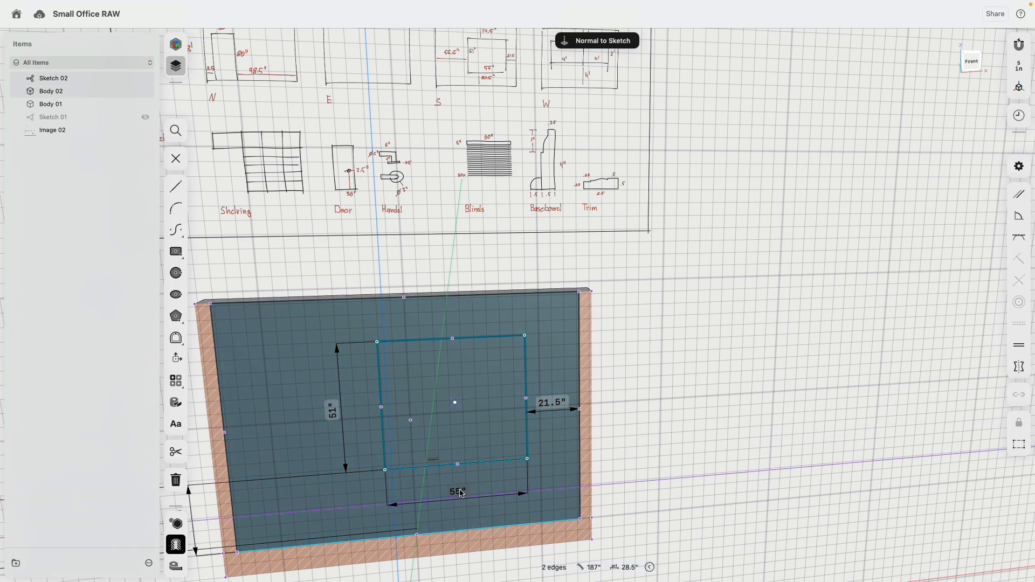
middle_drag(193, 518, 267, 477)
drag(267, 478, 548, 458)
click(732, 301)
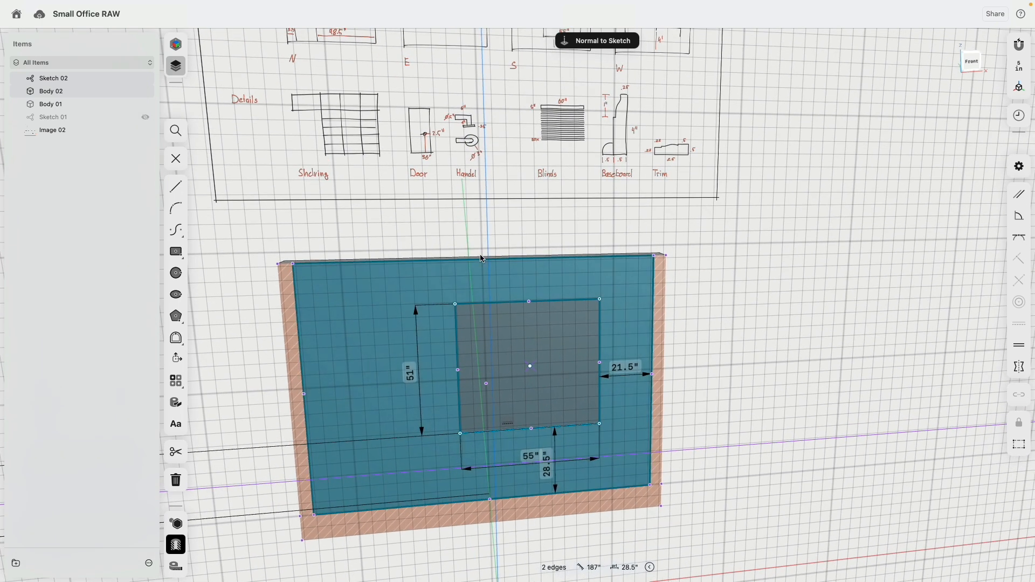
Step: Hide Body 01, the floor slab, and set the window rectangle's height above the wall's bottom edge to 30.5 inches
click(145, 104)
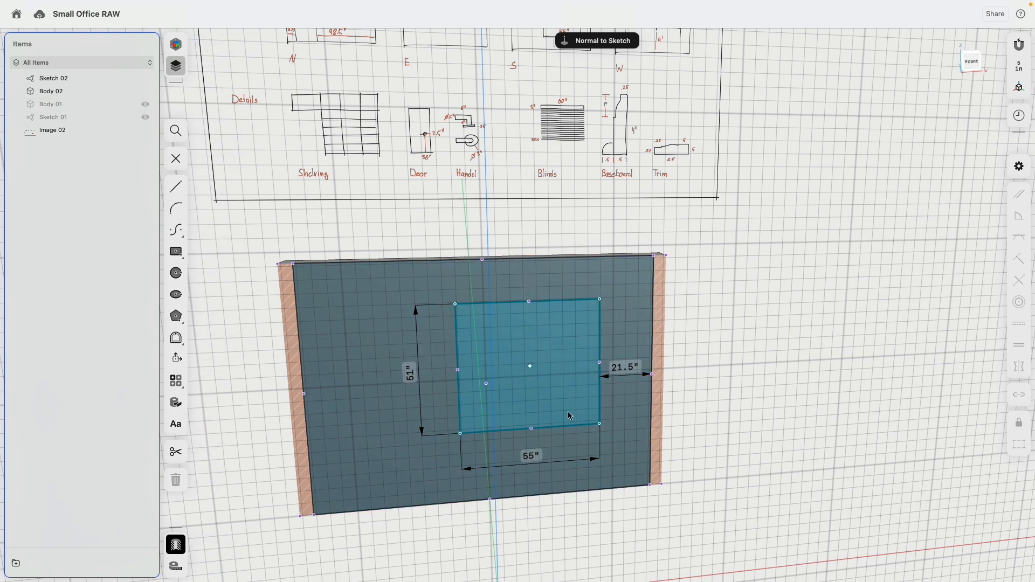
click(575, 425)
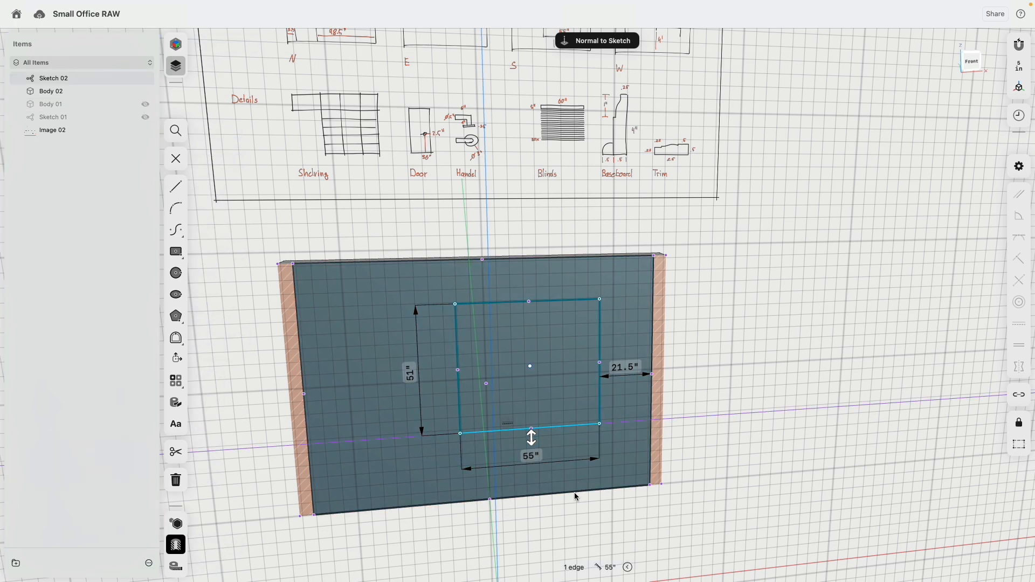
click(572, 495)
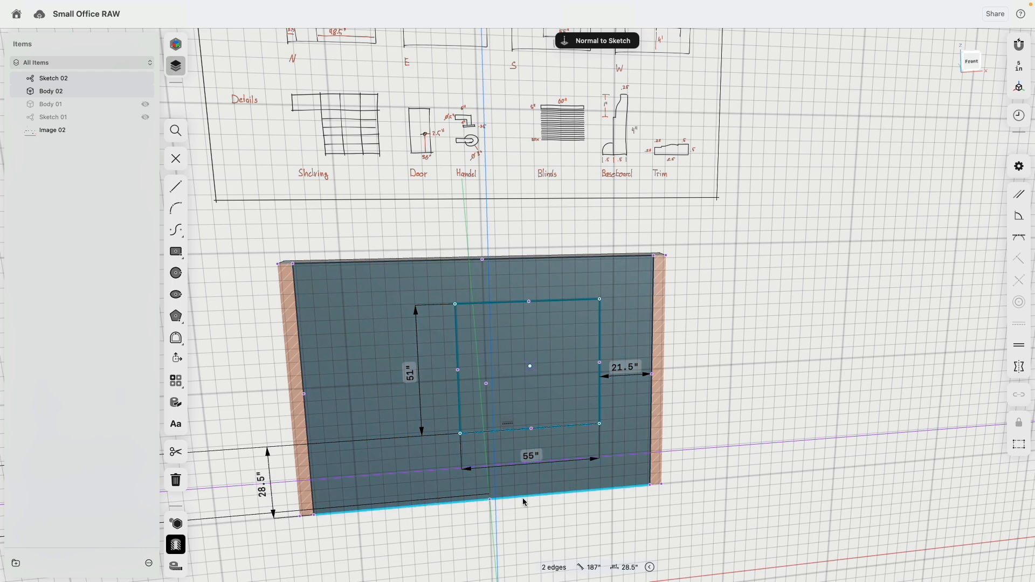
drag(262, 484, 558, 476)
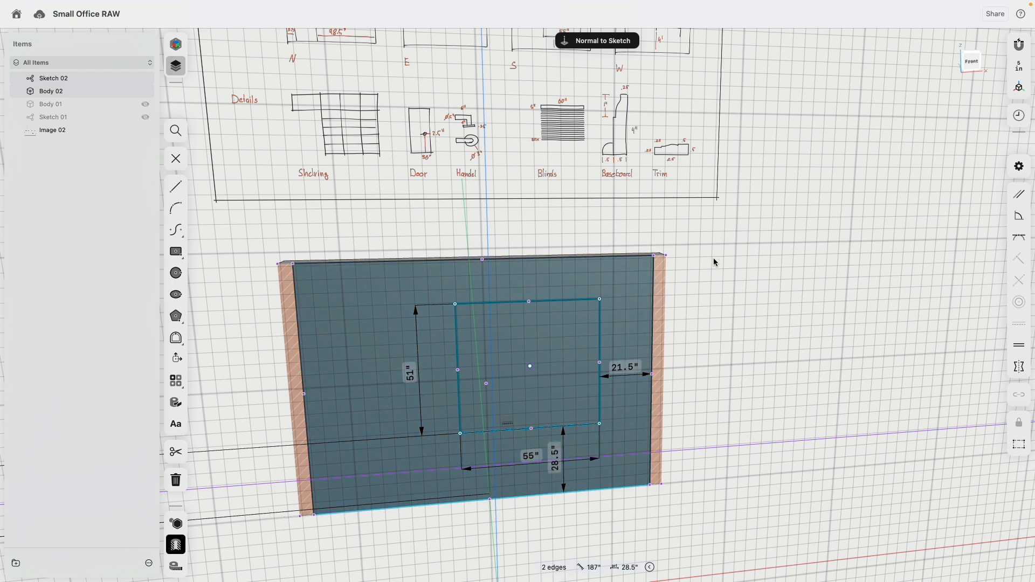
scroll(672, 287, up, 5)
middle_drag(692, 330, 689, 224)
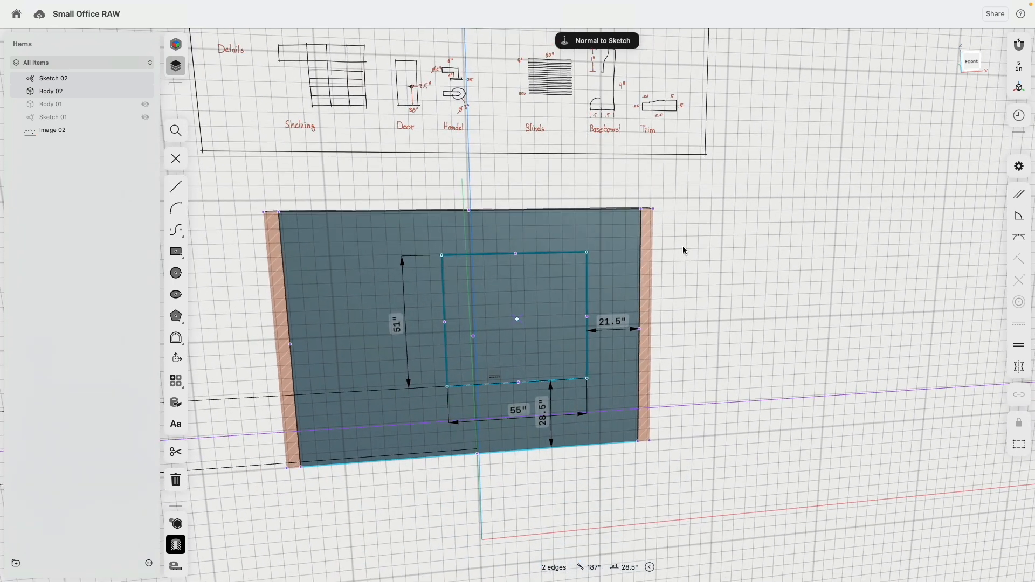
click(543, 419)
text(30.5)
key(Return)
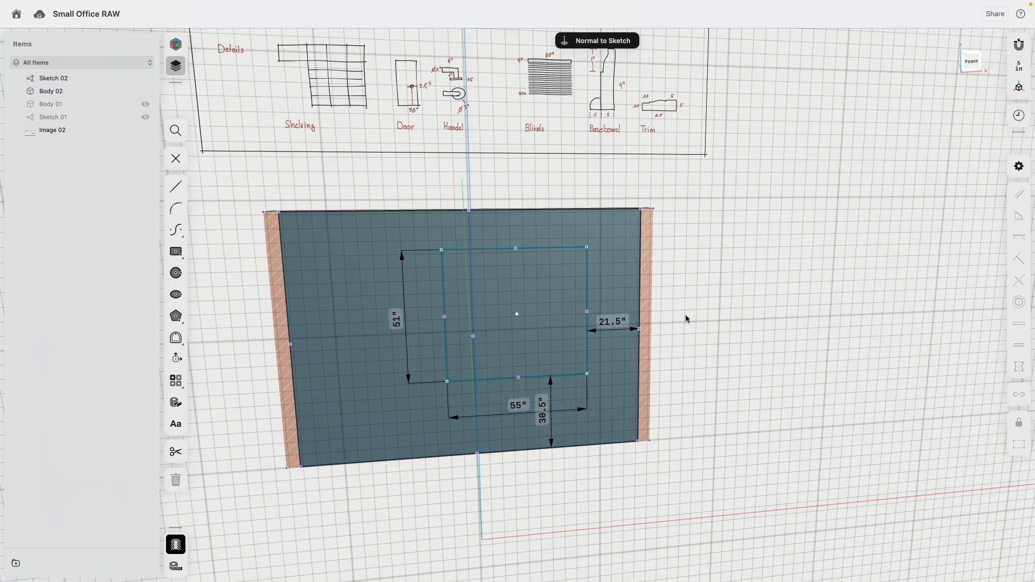
Step: Extrude the window rectangle through the back wall to cut the window opening
right_drag(694, 312, 735, 225)
middle_drag(735, 224, 605, 442)
click(547, 419)
drag(544, 423, 563, 376)
click(717, 421)
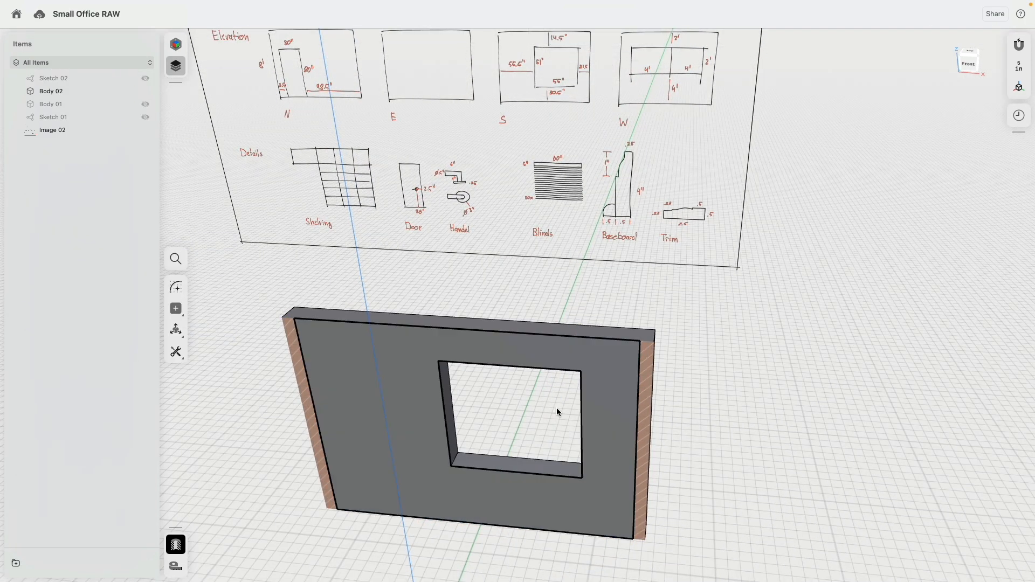
Step: Measure the distances from the window opening's left and top edges to the matching inner edges of the back wall
click(309, 385)
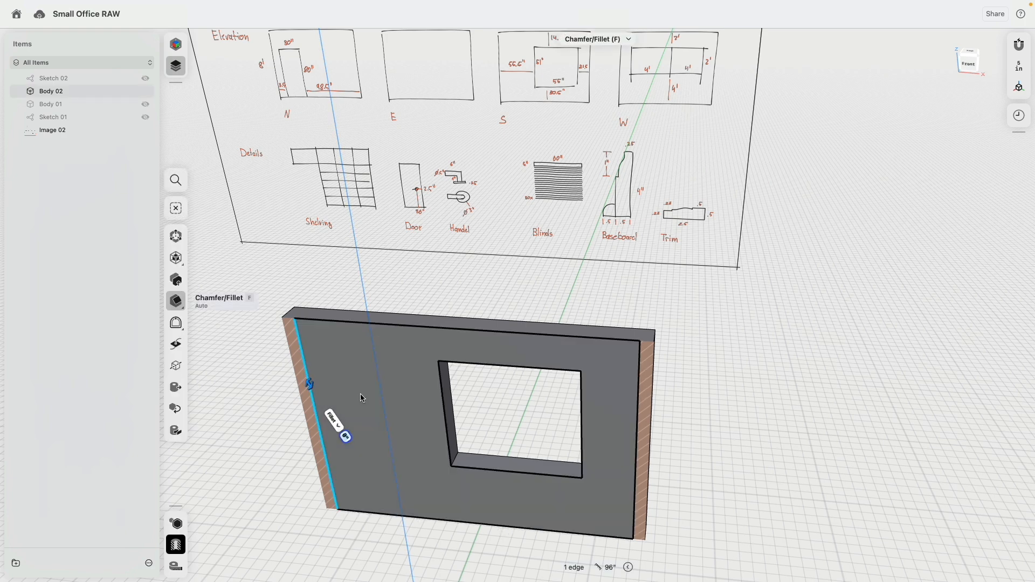
click(443, 396)
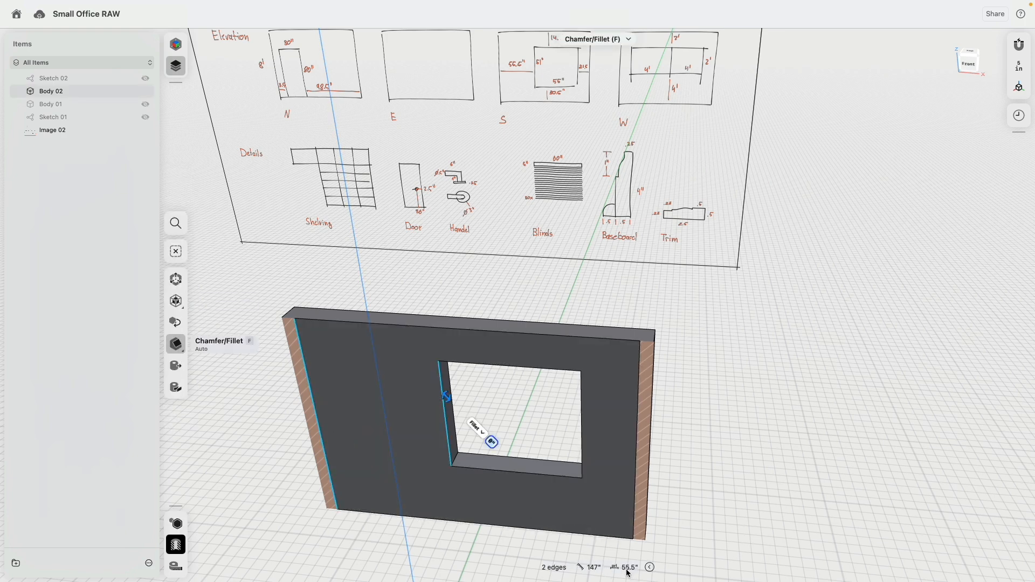
click(494, 365)
click(499, 332)
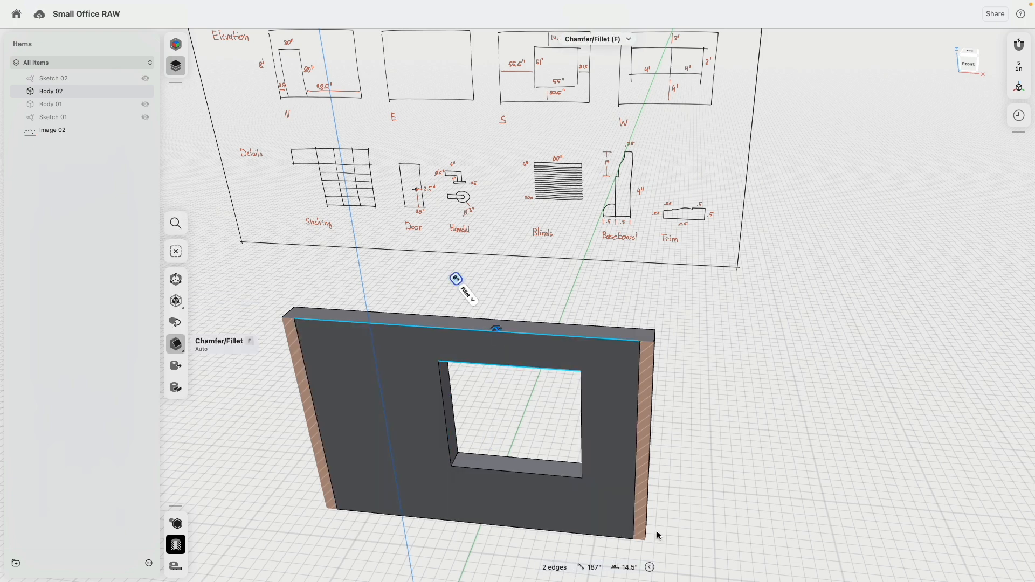
middle_drag(655, 159, 652, 234)
scroll(767, 363, down, 3)
click(772, 361)
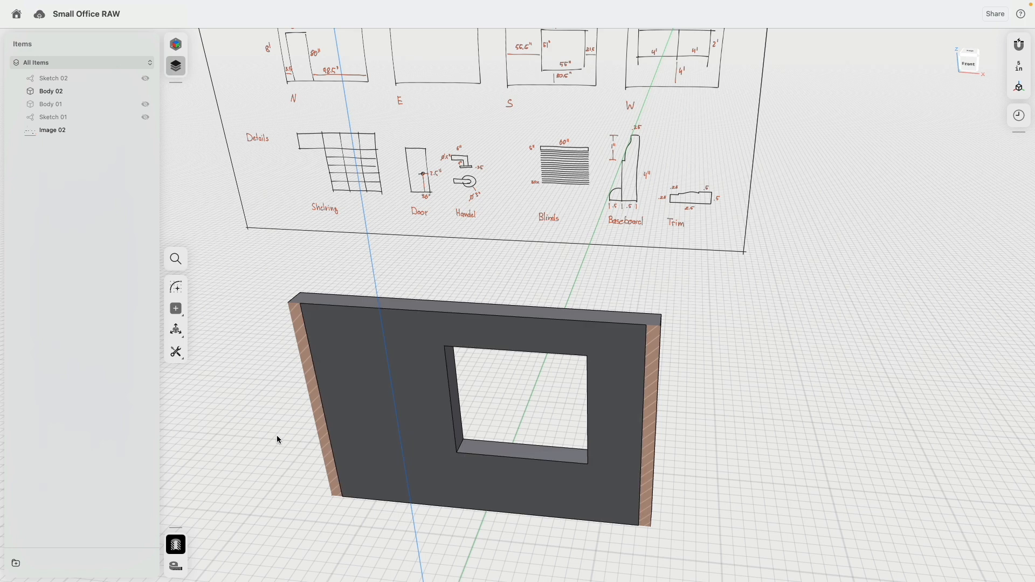
Step: Turn off the section view, show the floor slab body to check the room, and hide it again
click(176, 545)
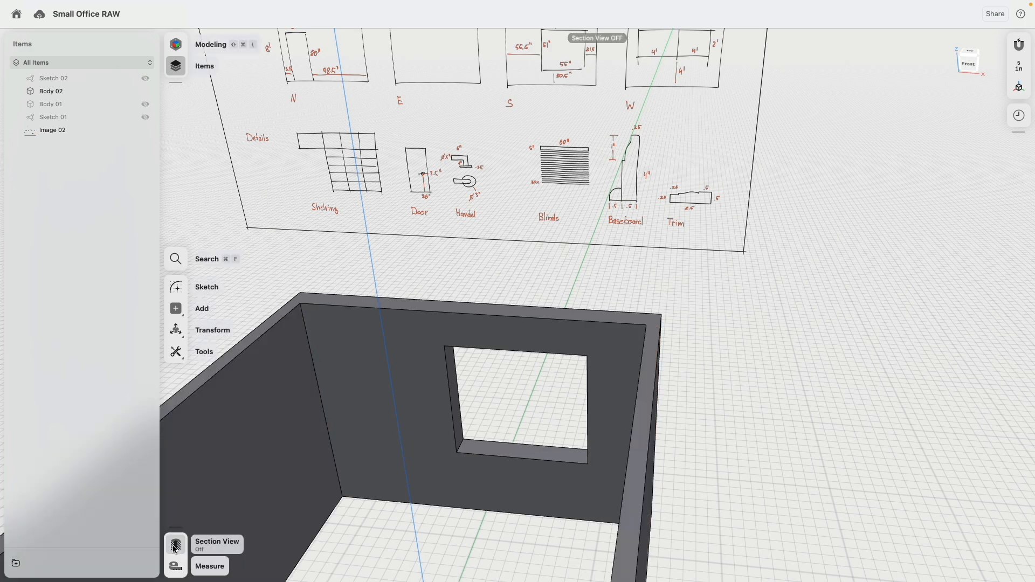
click(147, 108)
scroll(381, 254, down, 3)
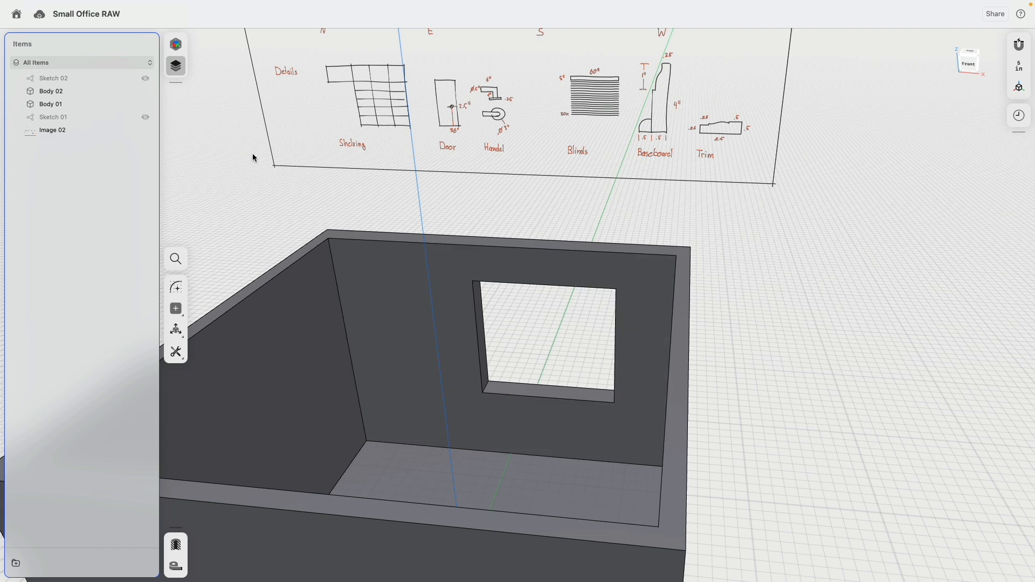
click(144, 106)
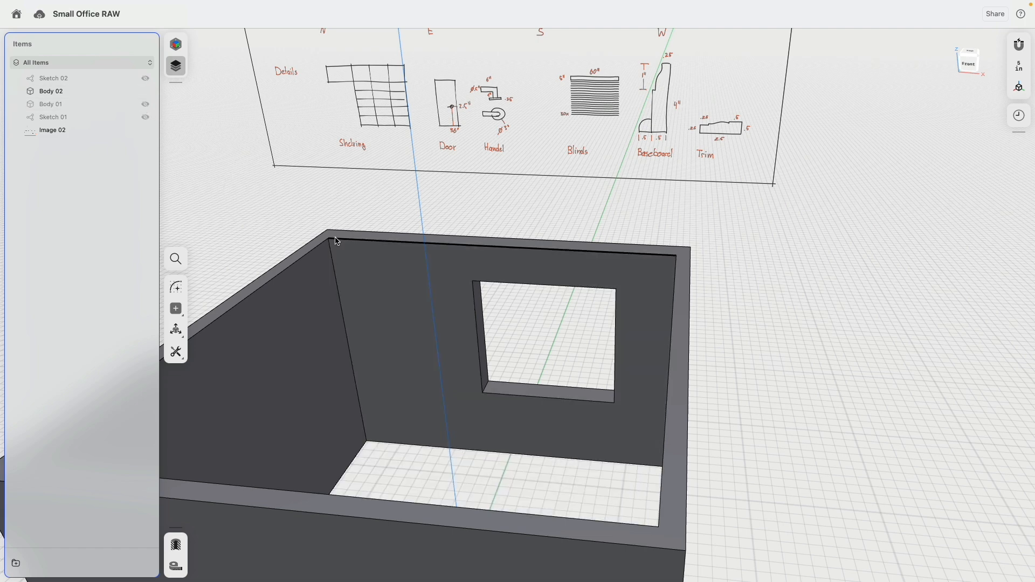
scroll(344, 267, down, 4)
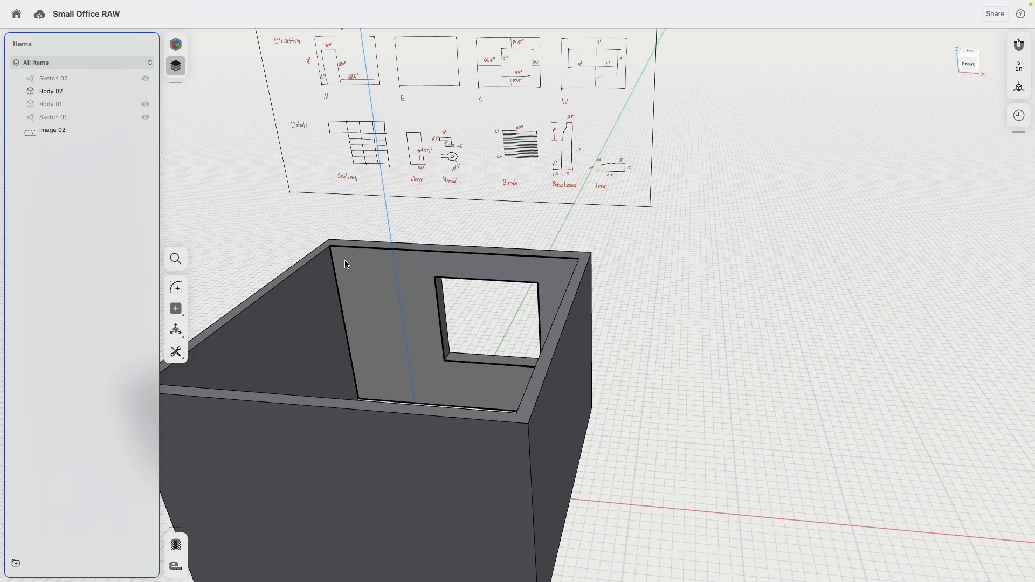
scroll(445, 276, up, 5)
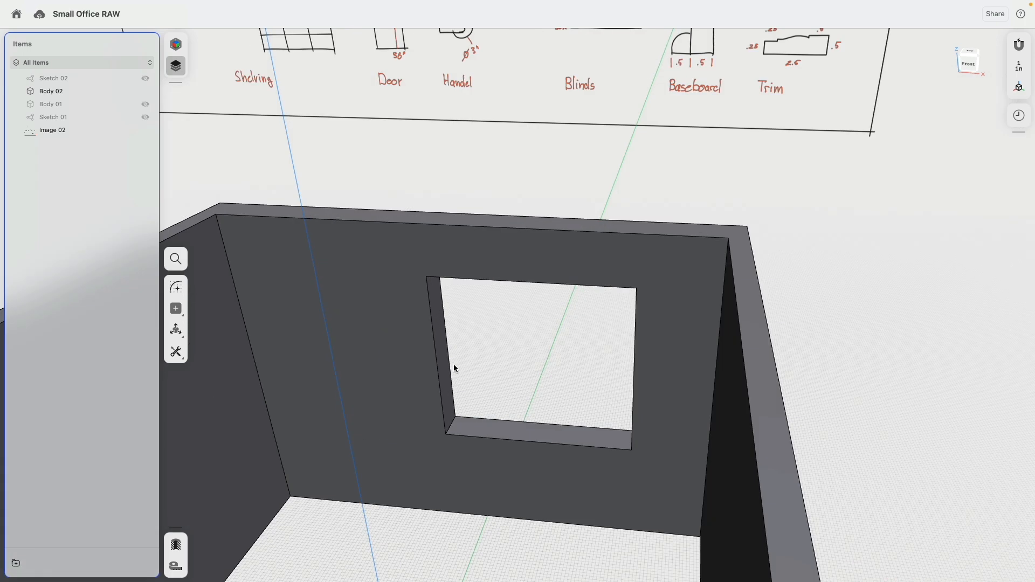
click(445, 371)
click(474, 422)
right_drag(519, 372, 593, 341)
click(616, 326)
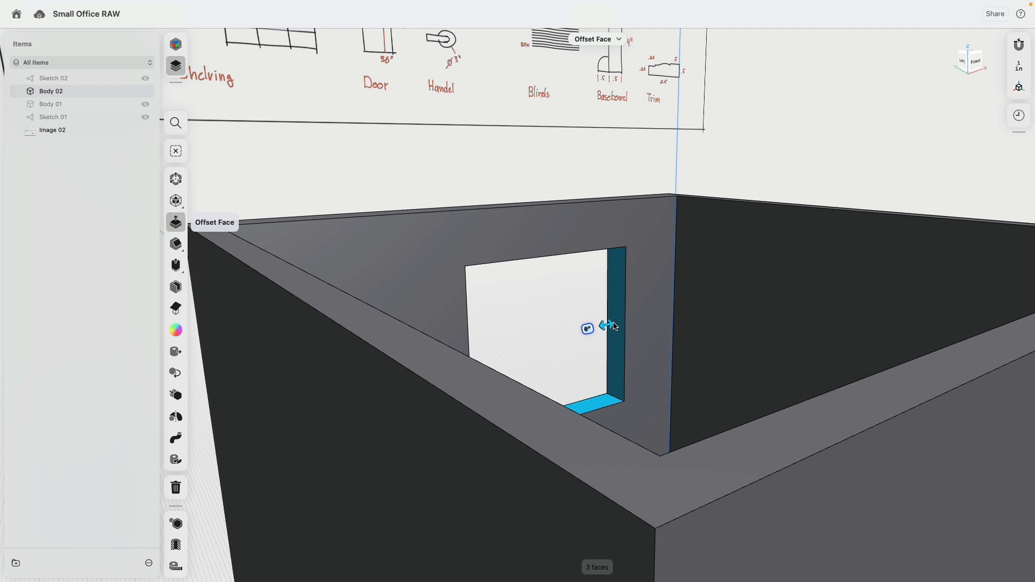
key(Escape)
scroll(572, 302, down, 10)
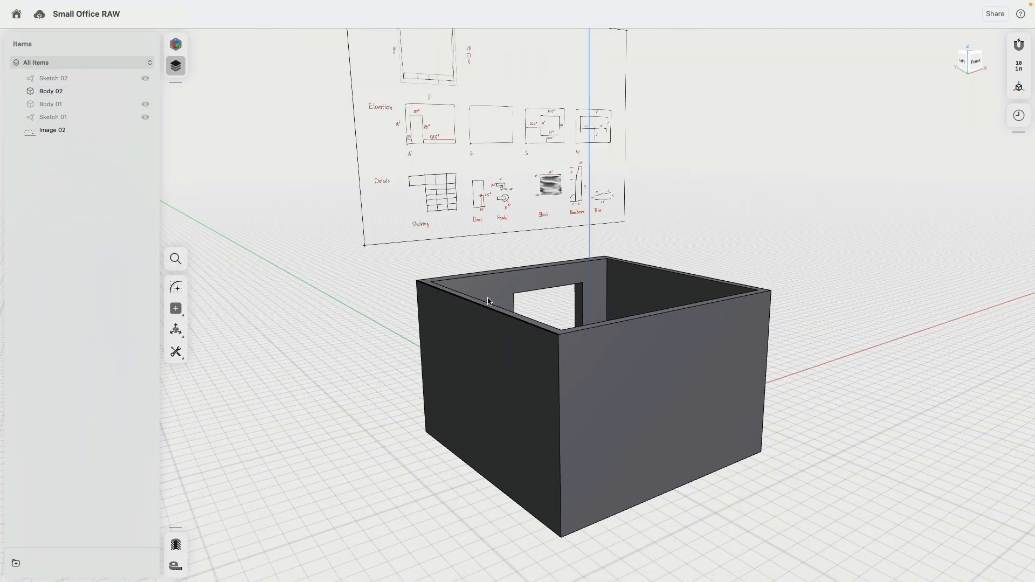
Step: Section the room at the inner face of the wall opposite the window and start a sketch on that face
right_drag(488, 301, 493, 234)
click(431, 167)
right_drag(430, 167, 466, 248)
drag(461, 226, 446, 131)
drag(439, 196, 685, 344)
right_drag(576, 305, 716, 282)
middle_drag(644, 194, 585, 420)
right_drag(585, 421, 528, 367)
click(491, 389)
click(521, 377)
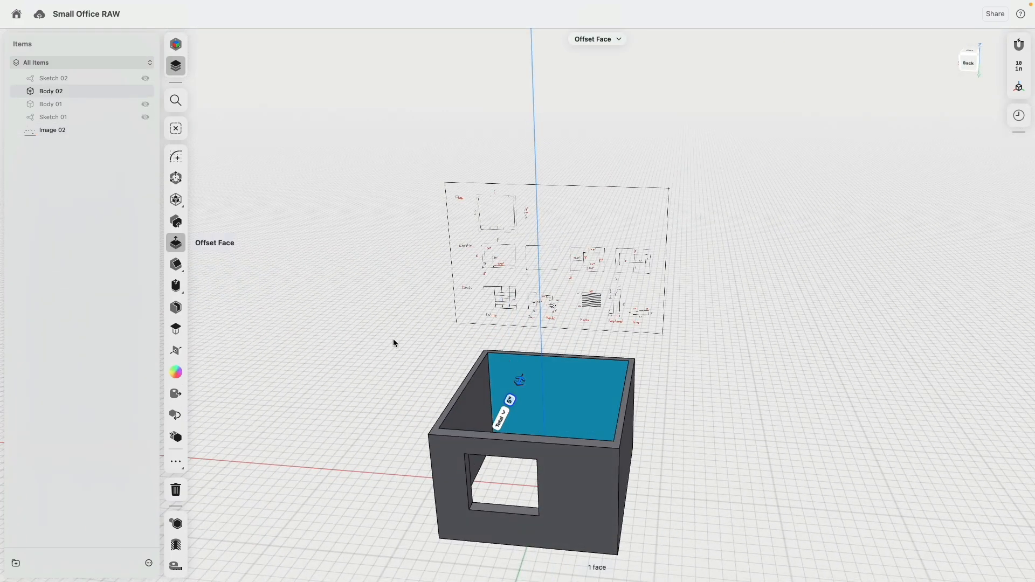
click(178, 546)
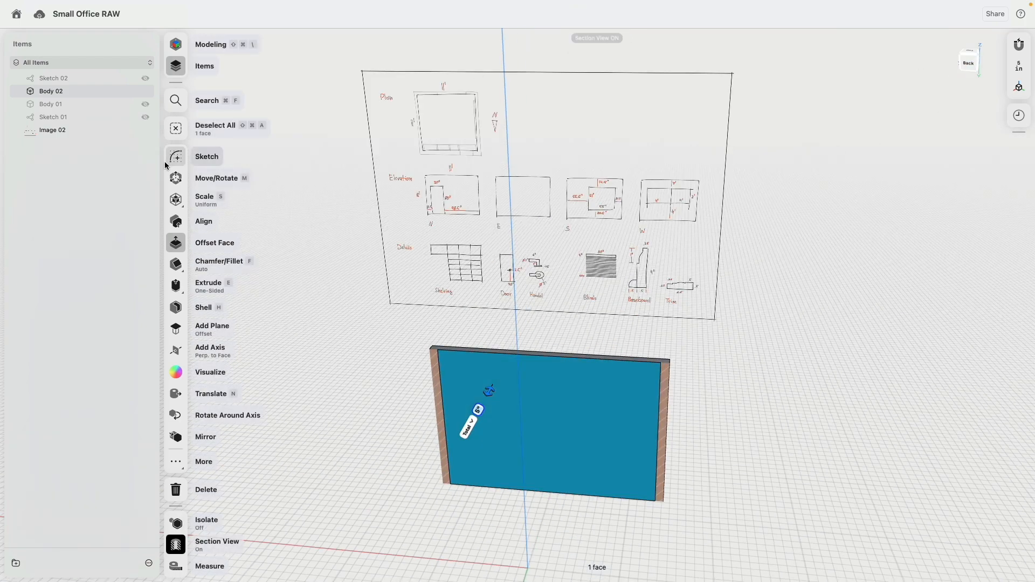
click(169, 162)
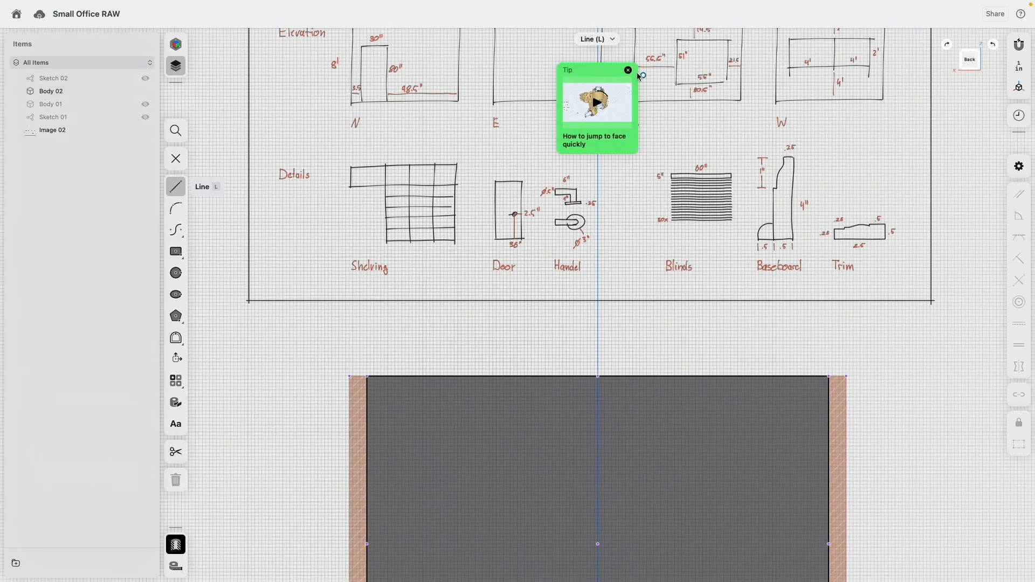
click(629, 71)
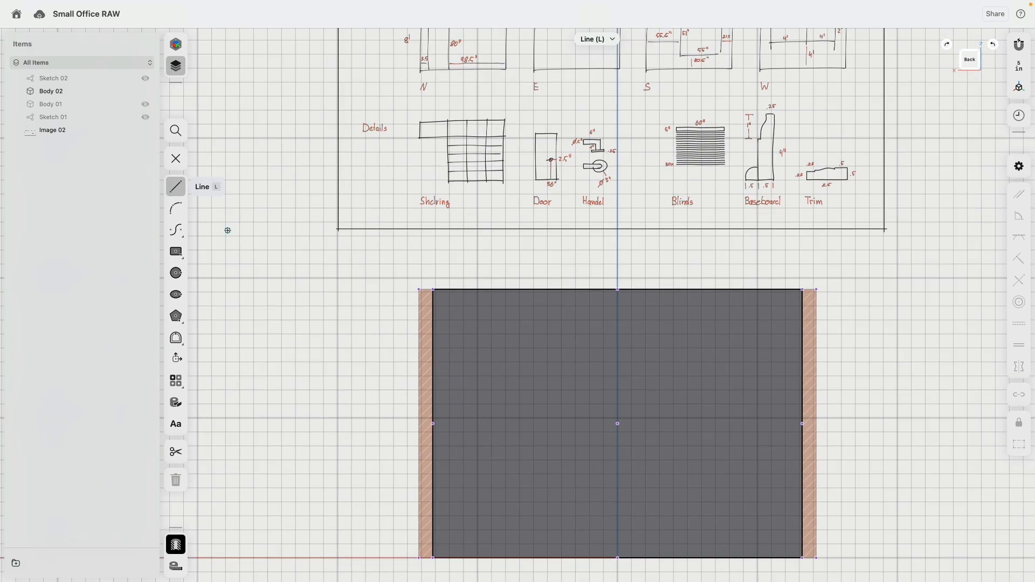
Step: Sketch a door outline about 30 inches wide and 70 inches high from the wall's bottom edge, with horizontal/vertical constraints on its three lines
click(464, 558)
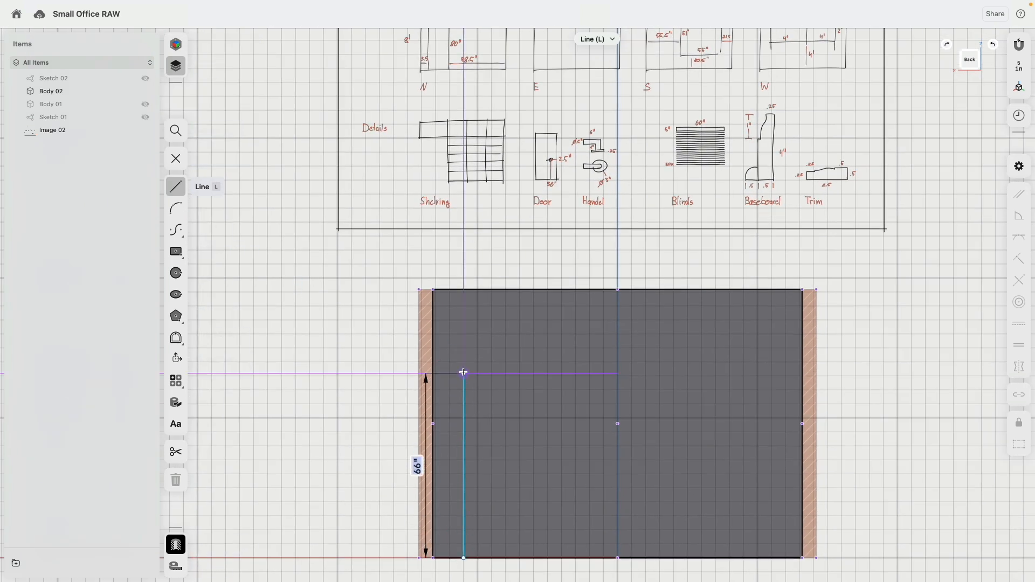
click(463, 362)
click(548, 362)
click(548, 558)
key(Escape)
double_click(464, 377)
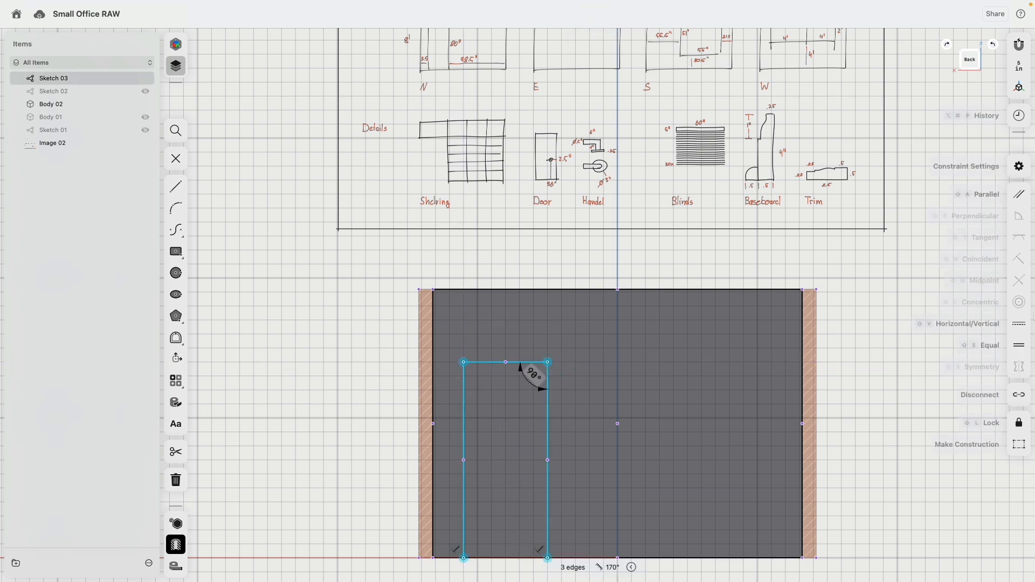
click(1018, 327)
Step: Dimension the door outline 30 inches wide and 80 inches high
click(530, 362)
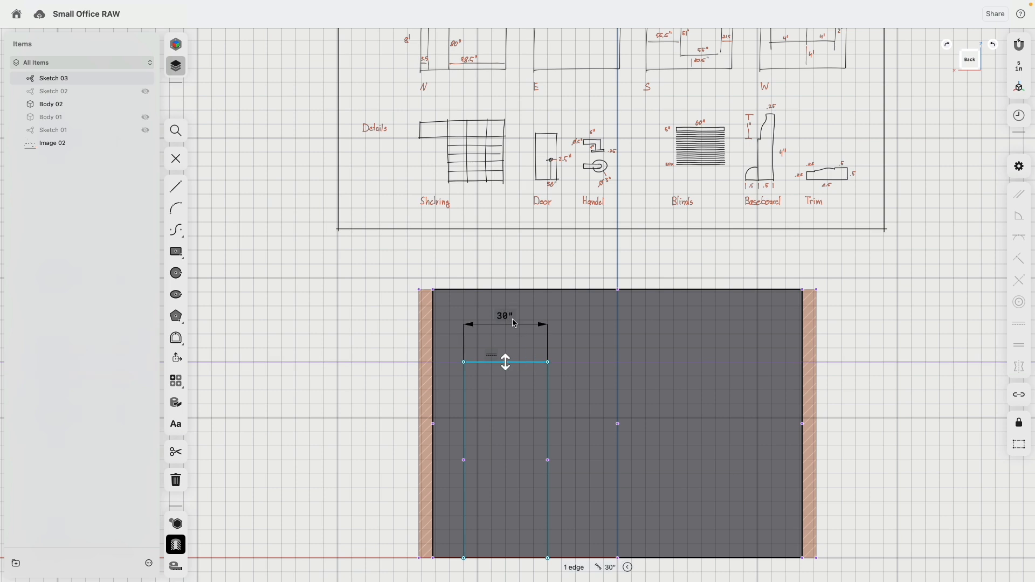
click(549, 388)
click(595, 463)
text(80)
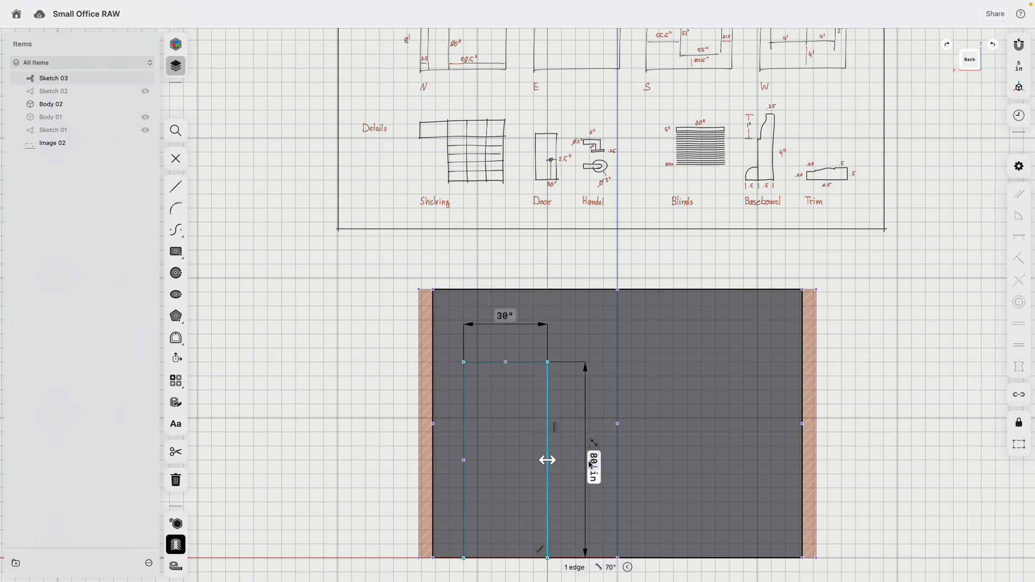
key(Return)
Step: Set the door outline's distance from the nearest inner wall edge to 3.5 inches and move that dimension label inside the outline
click(464, 410)
click(436, 404)
scroll(436, 403, down, 5)
drag(438, 488, 410, 407)
text(3.5)
key(Return)
scroll(429, 422, up, 5)
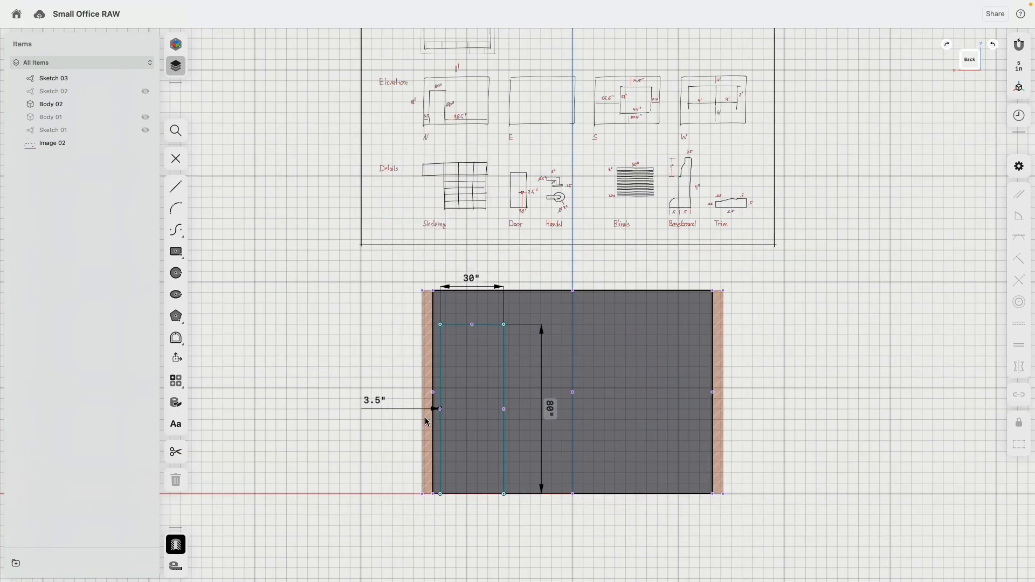
scroll(427, 423, up, 3)
drag(360, 402, 491, 308)
scroll(330, 344, down, 4)
Step: Extrude the door profile through the wall to cut the doorway, and turn off the section view
right_drag(330, 345, 346, 371)
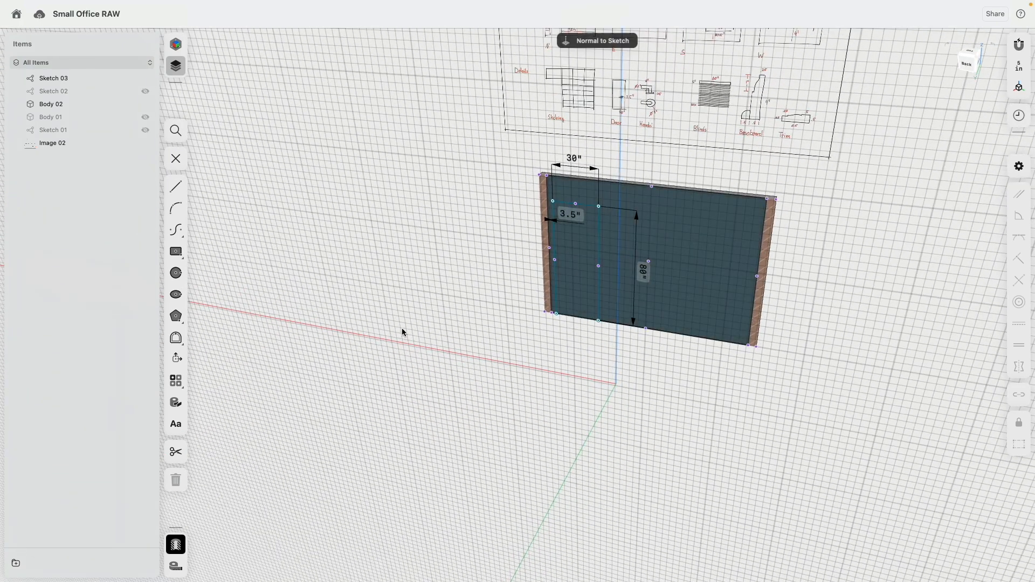
click(582, 272)
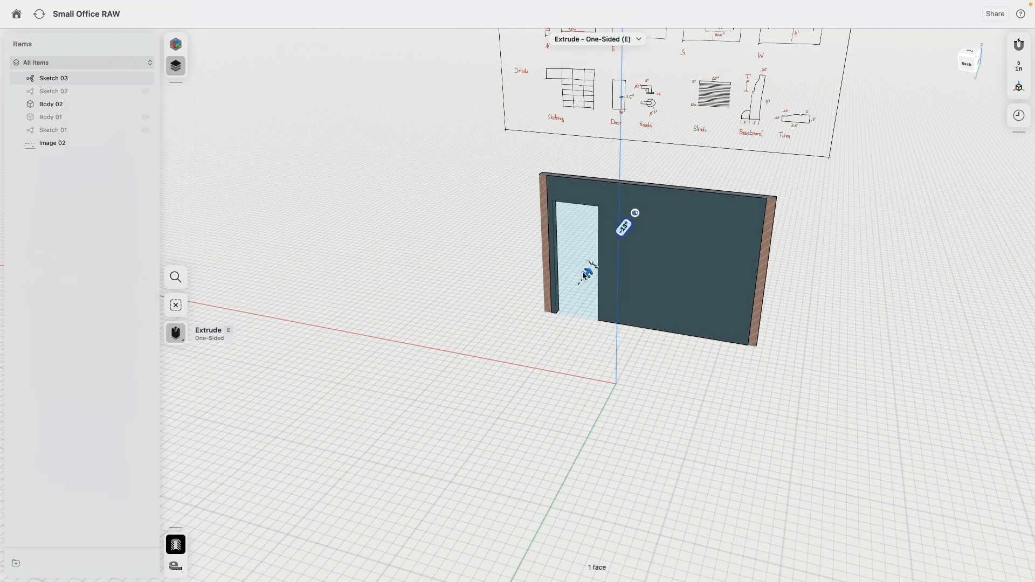
click(545, 357)
middle_drag(475, 298, 452, 383)
middle_drag(464, 321, 428, 368)
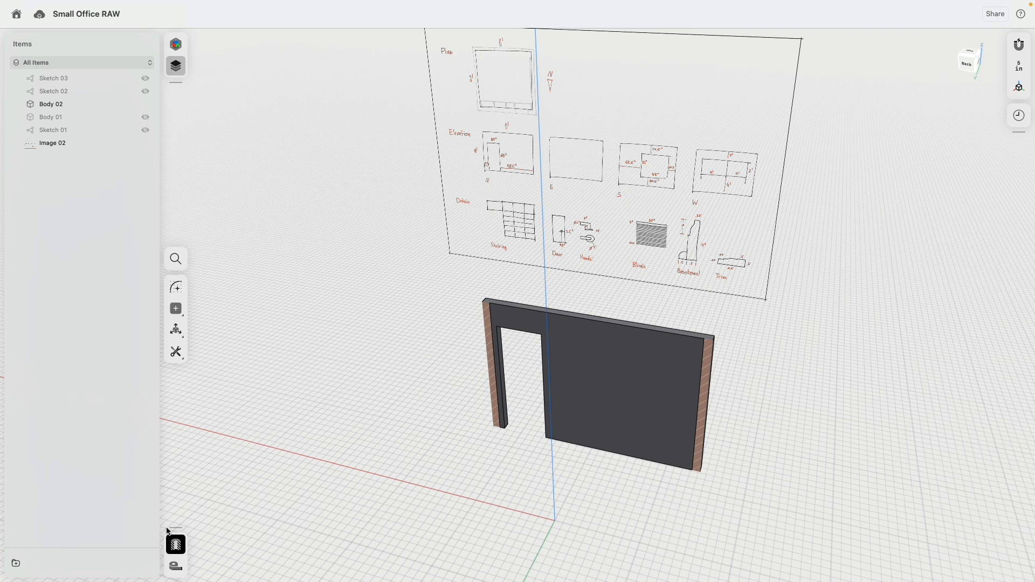
click(176, 545)
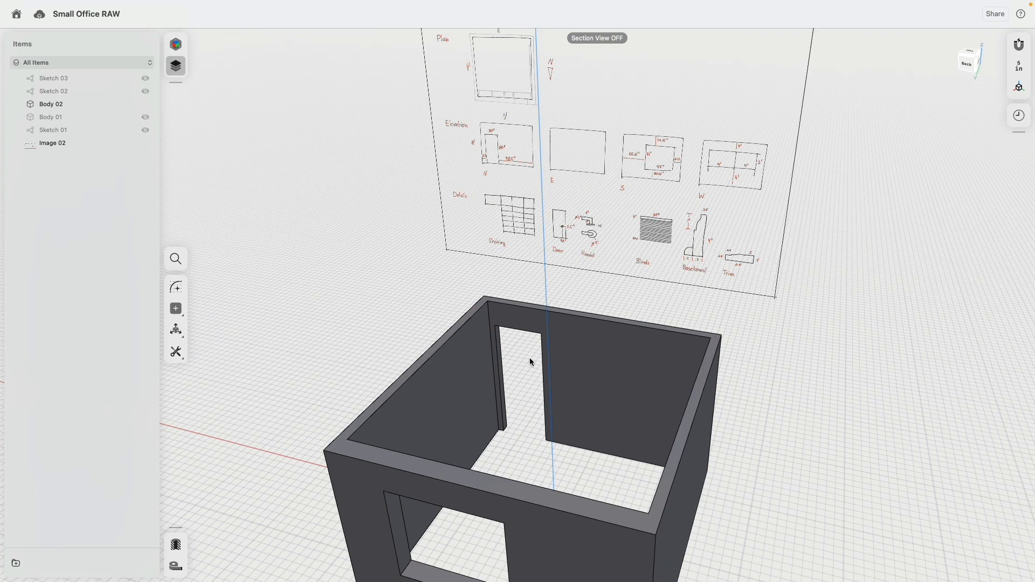
Step: Loft between the two facing side faces of the doorway to create a separate door body filling the opening
scroll(528, 357, up, 5)
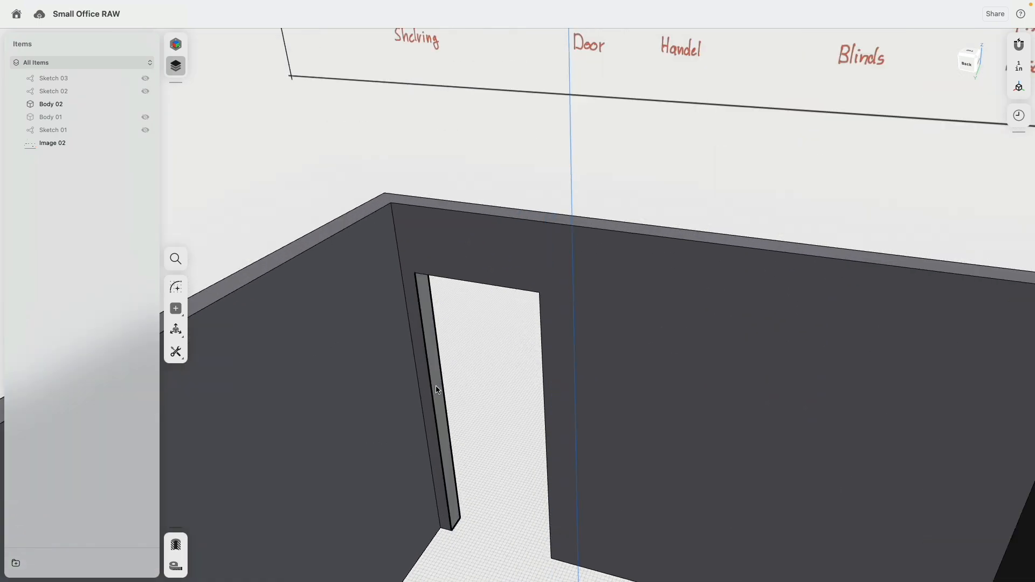
click(438, 389)
right_drag(412, 381, 562, 330)
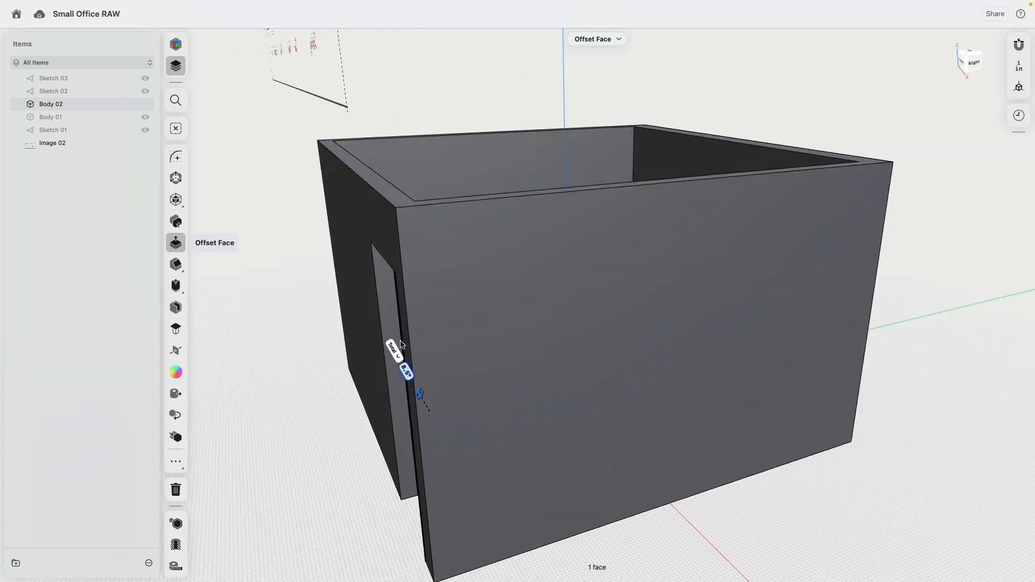
click(395, 330)
right_drag(395, 330, 360, 379)
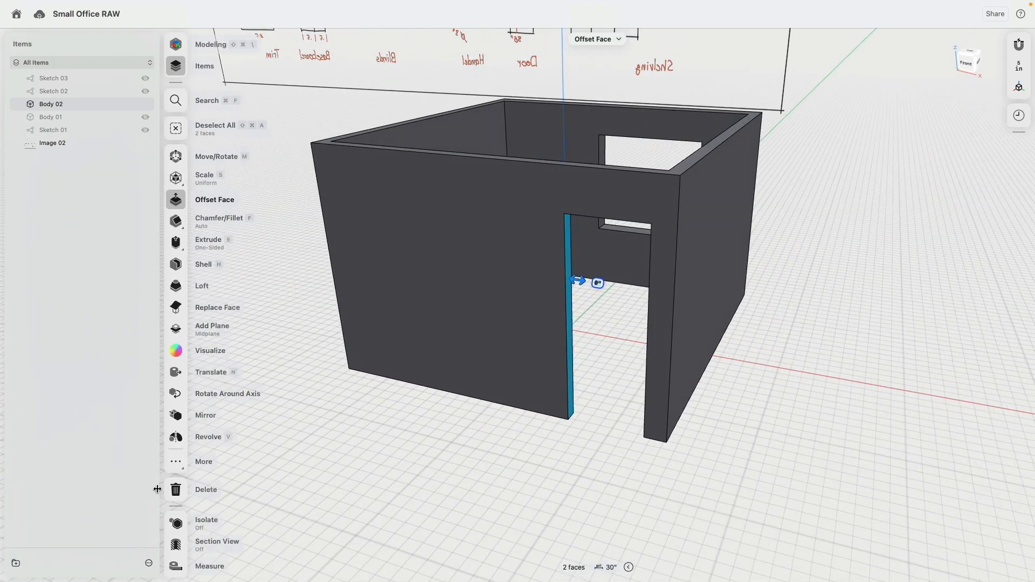
click(179, 286)
click(473, 467)
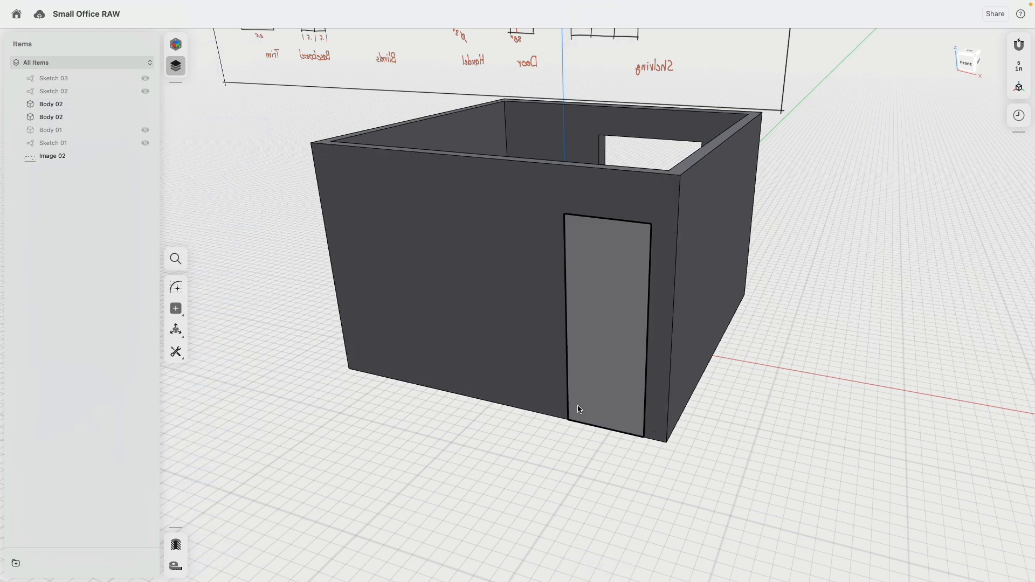
Step: Offset the door's outer face to give the door a total thickness of 2 inches
right_drag(612, 323, 492, 352)
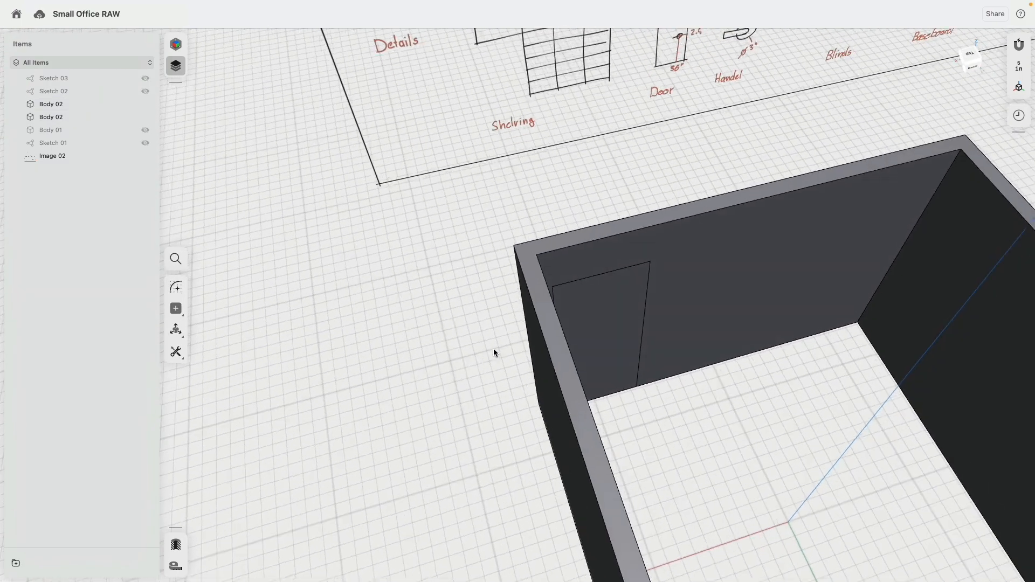
click(604, 313)
click(682, 298)
right_drag(419, 352, 533, 331)
click(421, 432)
middle_drag(319, 490, 378, 381)
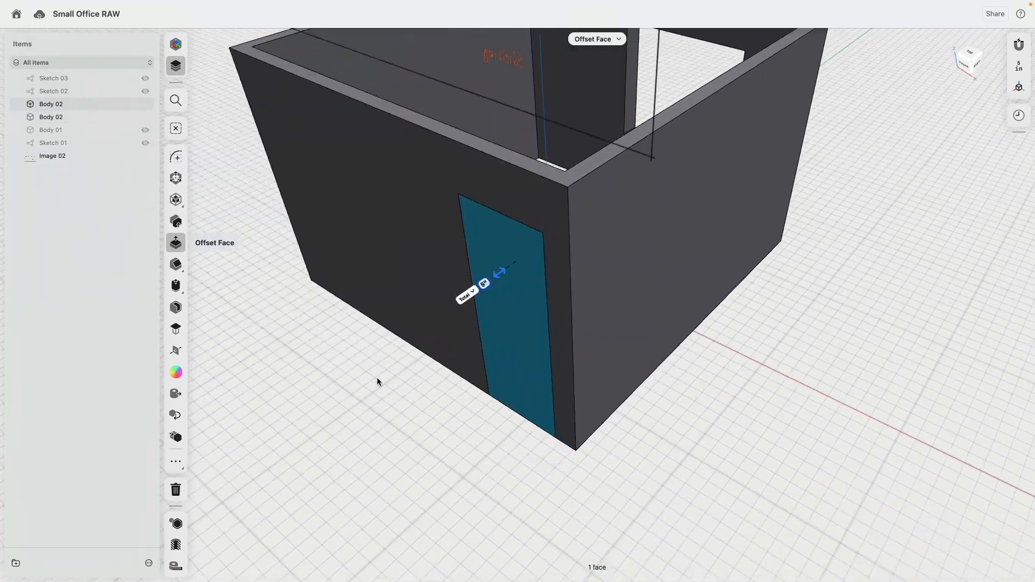
right_drag(379, 381, 398, 365)
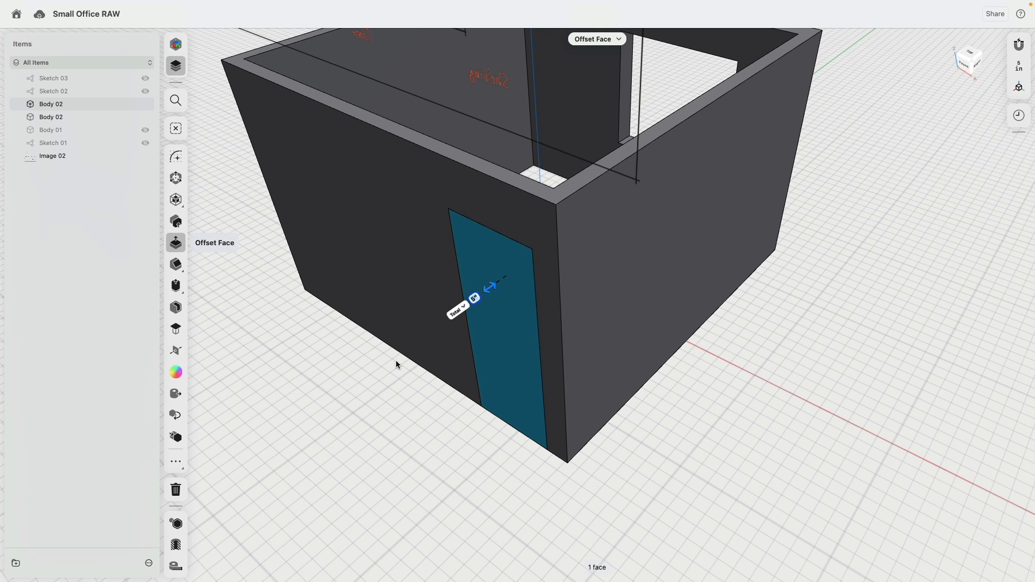
text(2)
key(Return)
Step: Show Sketch 02 and Sketch 03, and try a width of 40 inches for the door outline
mouse_move(501, 420)
right_down()
mouse_move(428, 477)
mouse_move(392, 470)
right_up()
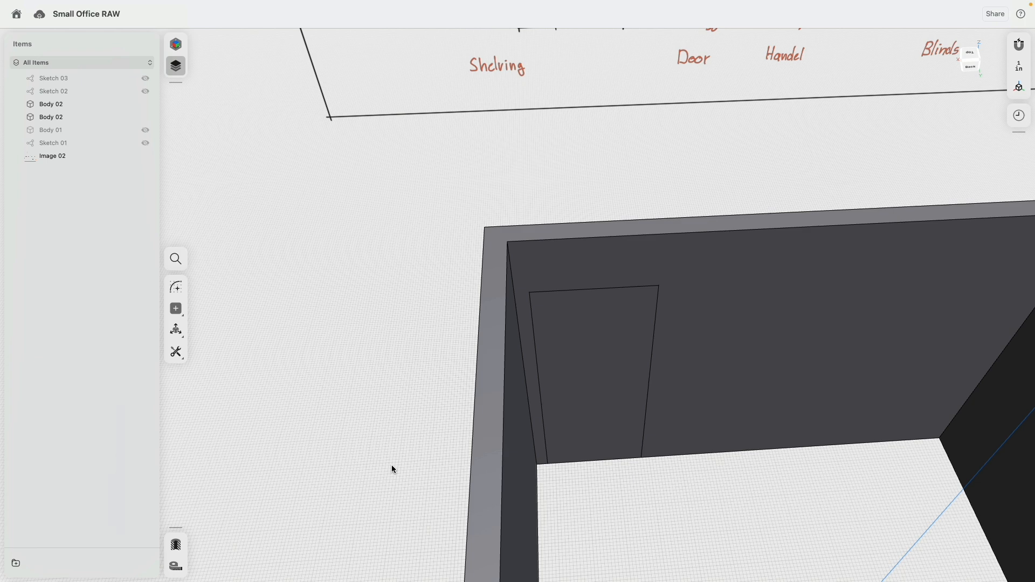
scroll(390, 358, down, 5)
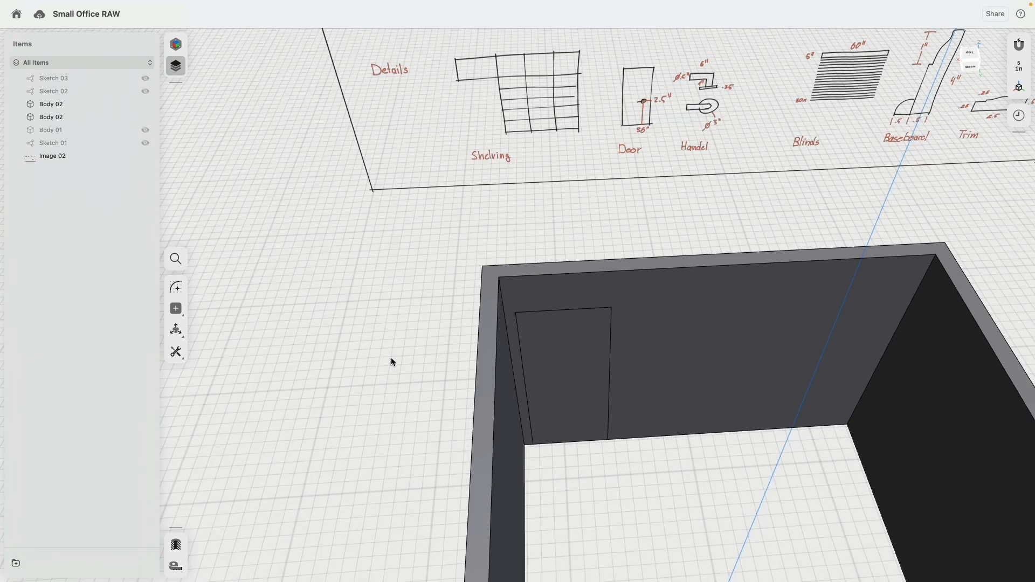
middle_drag(622, 473, 590, 462)
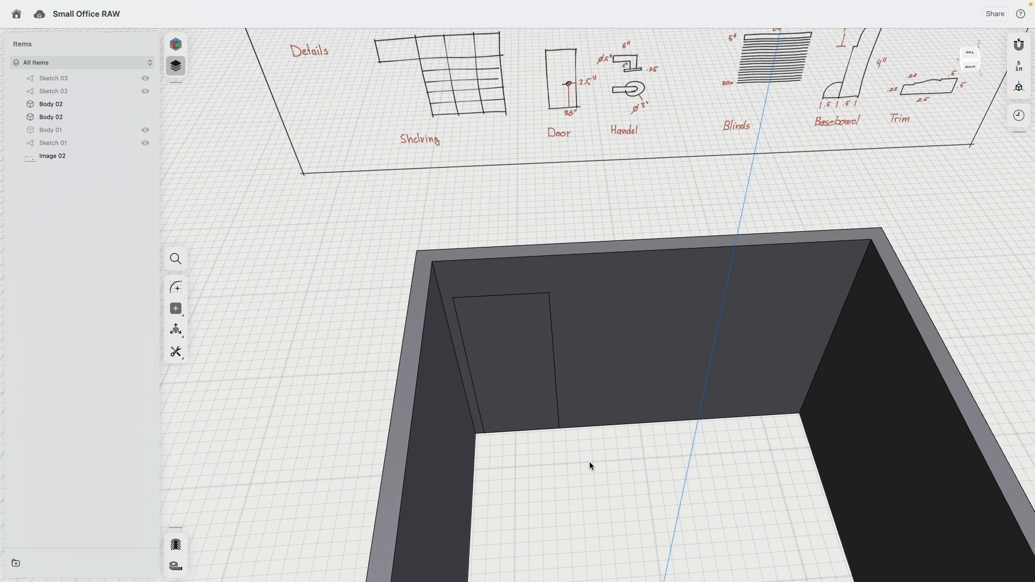
scroll(590, 462, down, 1)
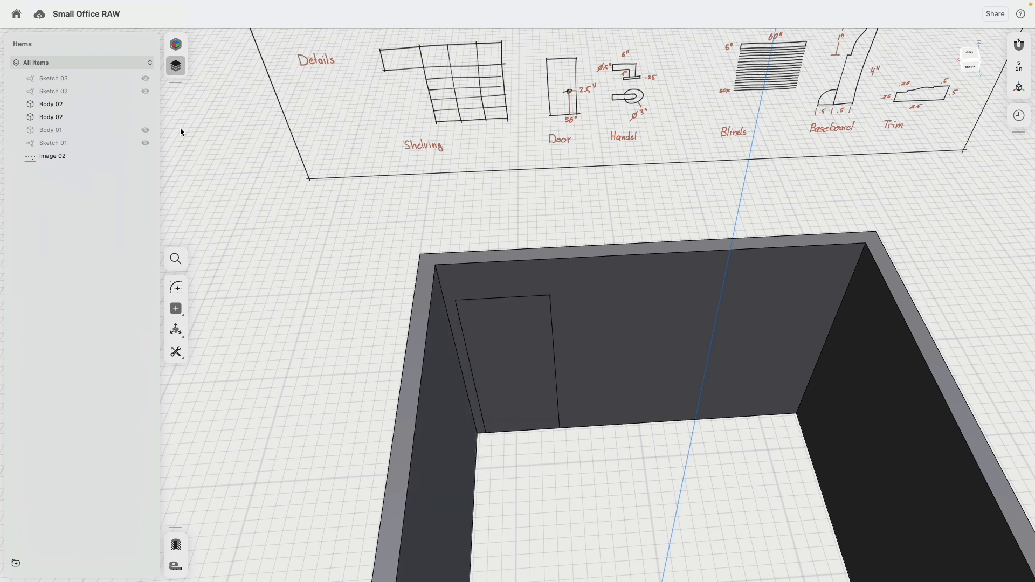
click(145, 91)
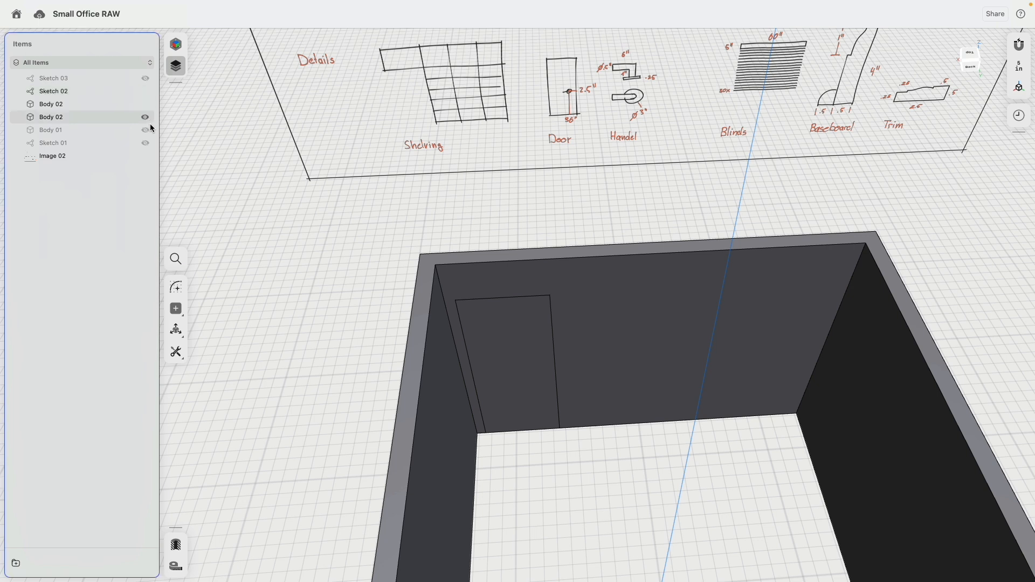
click(145, 78)
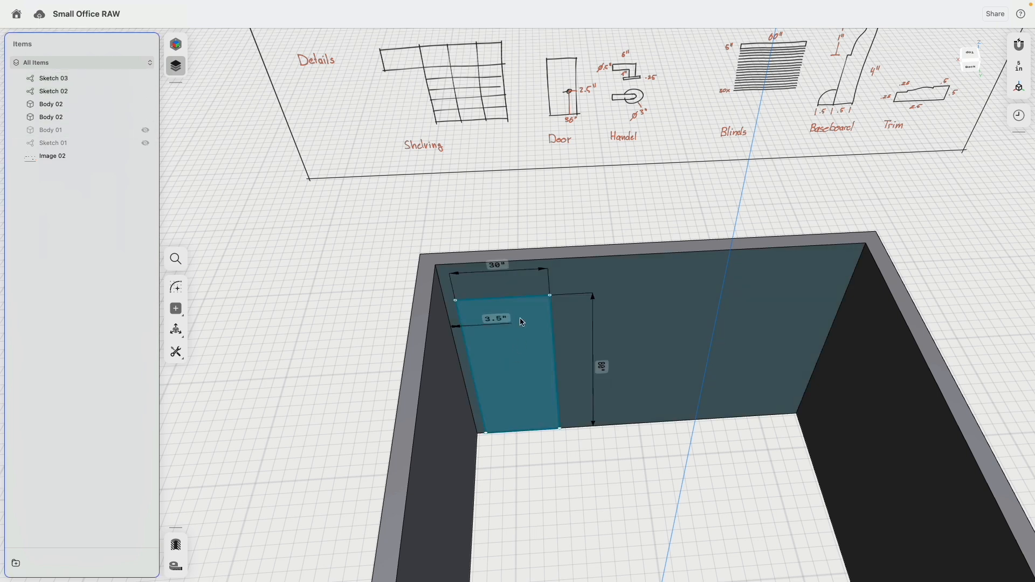
click(524, 288)
text(40)
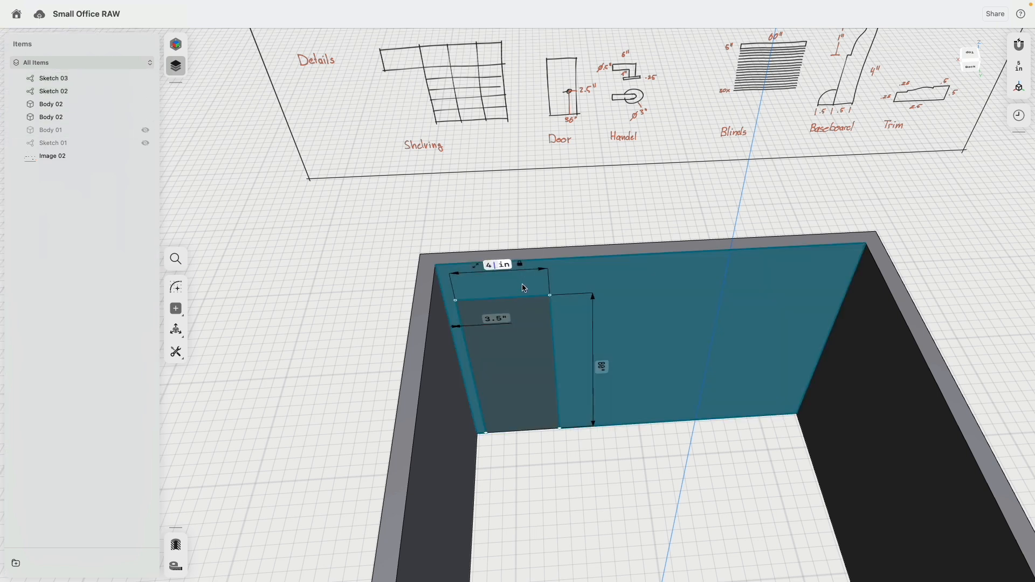
key(Return)
Step: Restore the door outline's width to 30 inches and hide Sketch 02 and Sketch 03
mouse_move(415, 332)
right_down()
mouse_move(557, 305)
mouse_move(520, 325)
mouse_move(443, 314)
right_up()
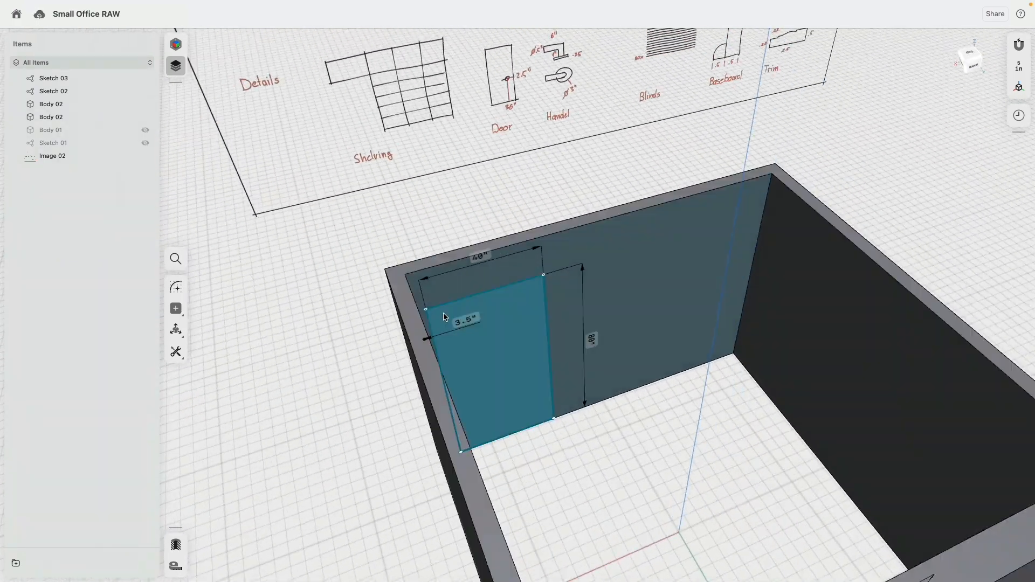
click(481, 263)
text(30)
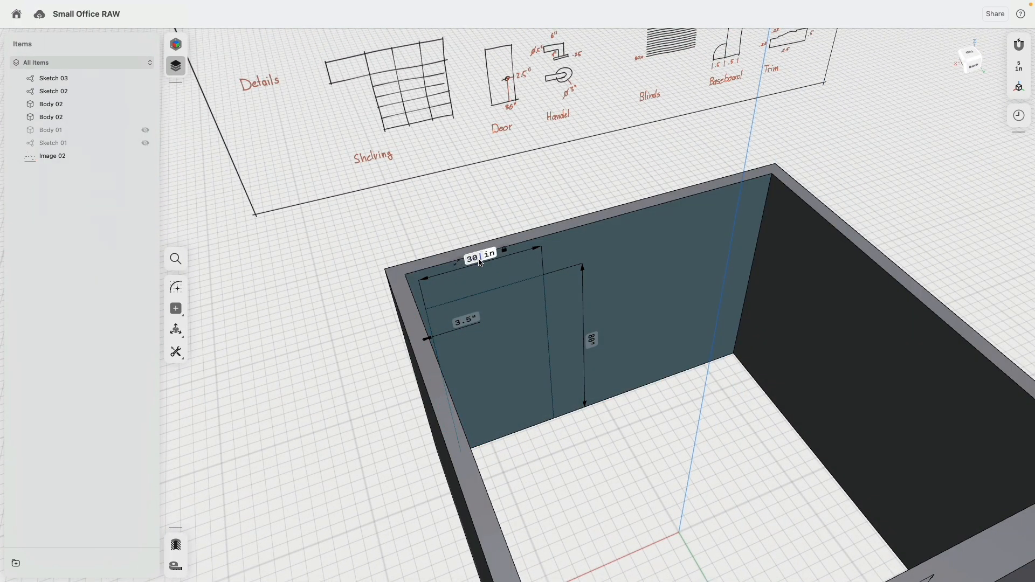
key(Return)
middle_drag(654, 422, 612, 323)
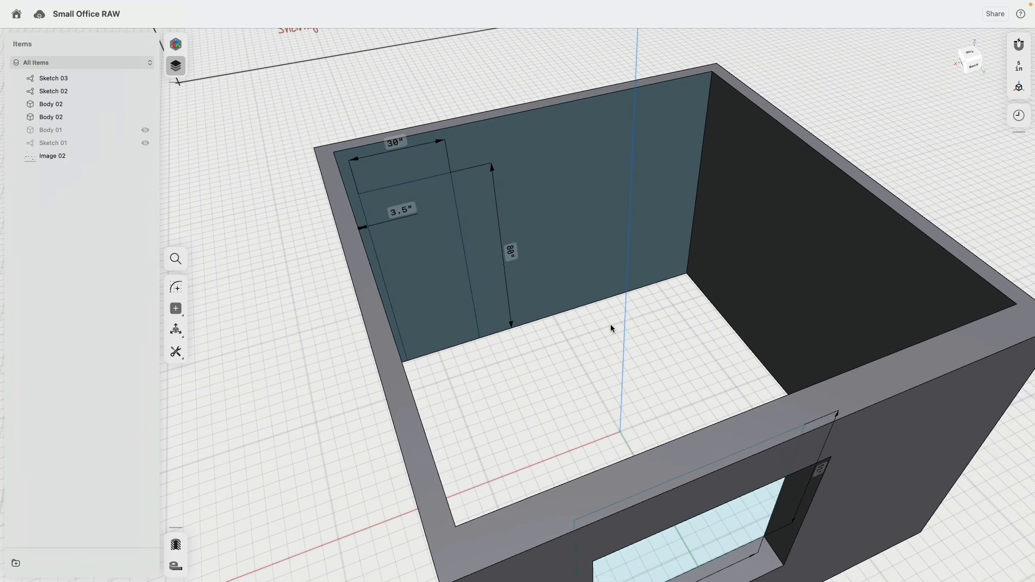
scroll(612, 323, down, 3)
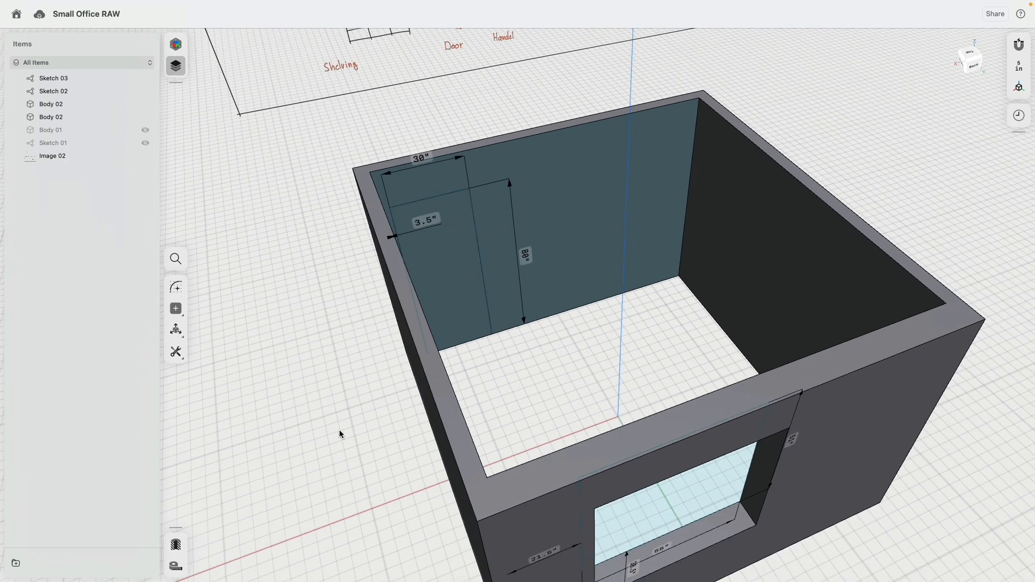
middle_drag(315, 330, 332, 418)
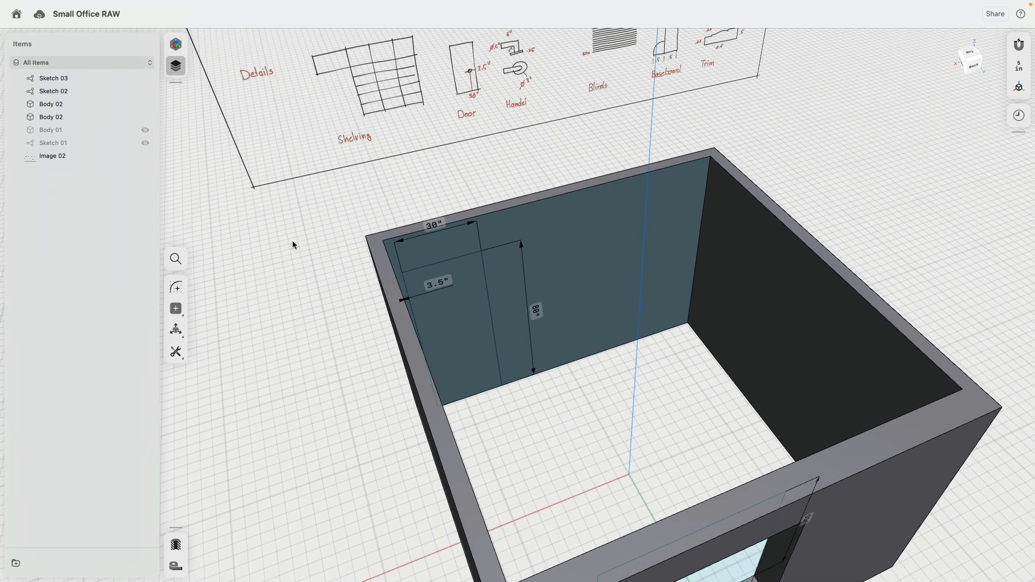
click(145, 91)
click(146, 78)
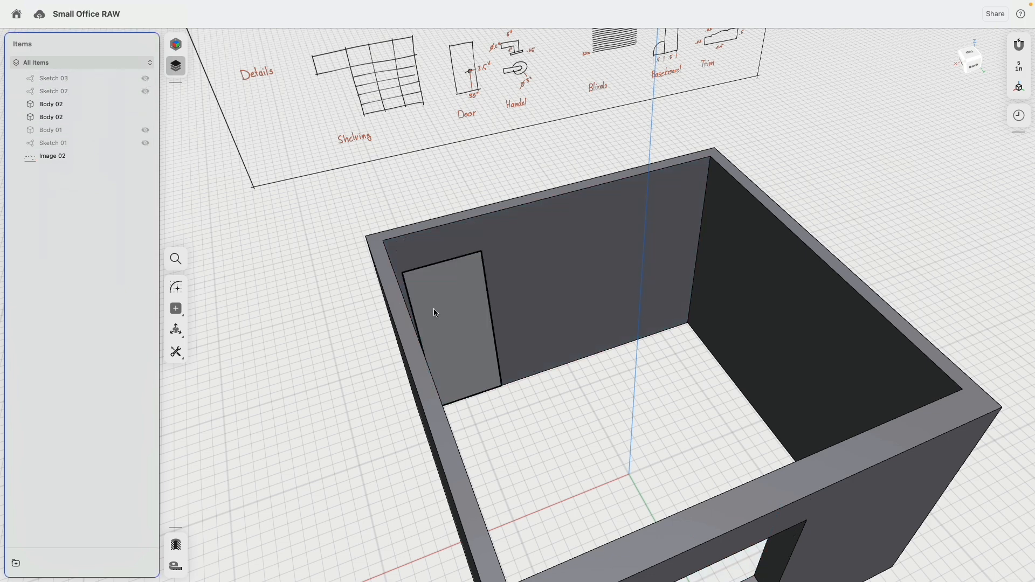
Step: Isolate the door body together with the reference image and view them squarely from the back
click(436, 313)
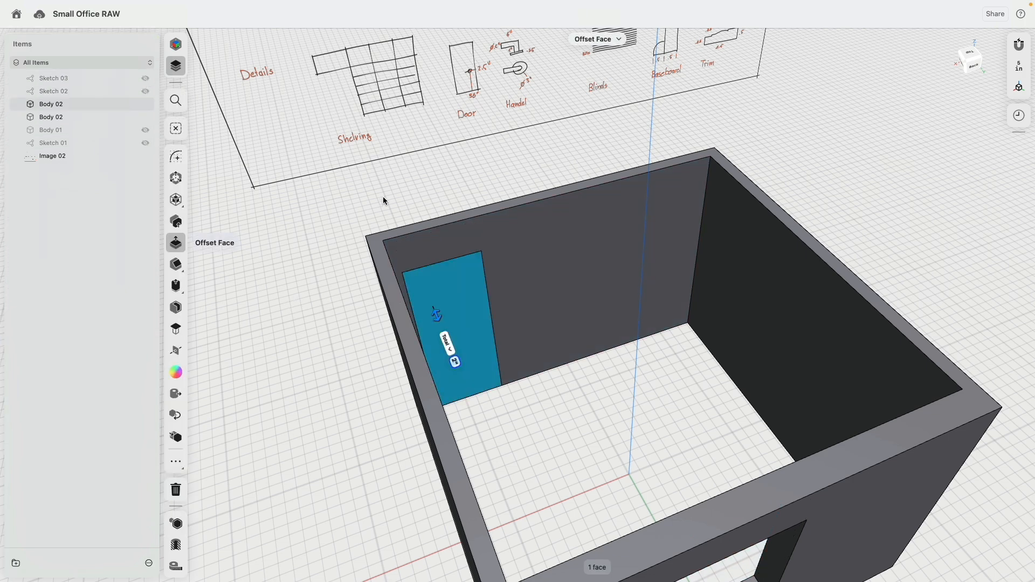
click(61, 158)
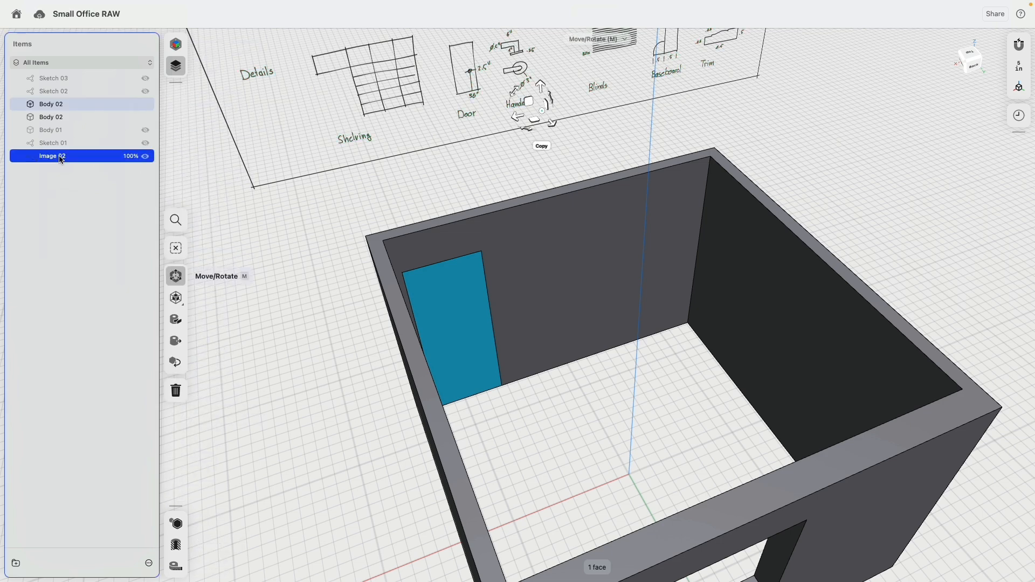
click(176, 523)
right_drag(586, 335, 566, 288)
click(972, 64)
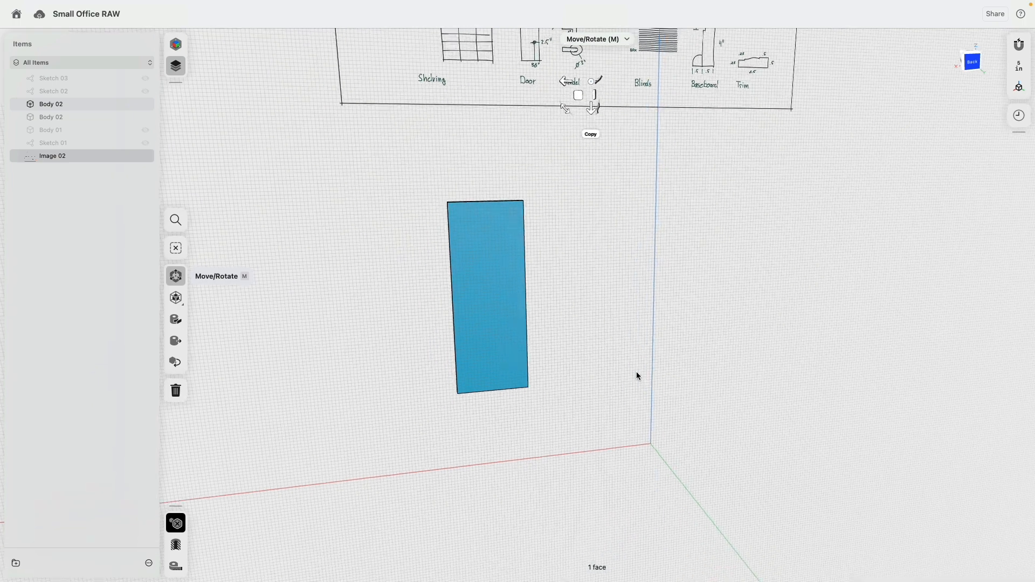
click(602, 351)
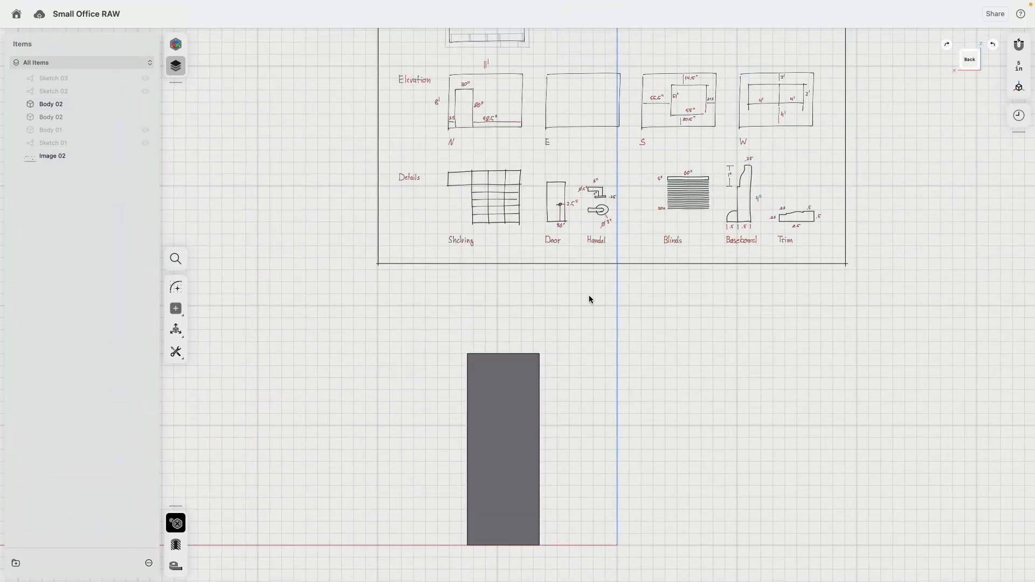
Step: Sketch two connected lines on the door face, about 27 inches up from the lower edge and about 11 inches across to the right edge
scroll(580, 212, up, 6)
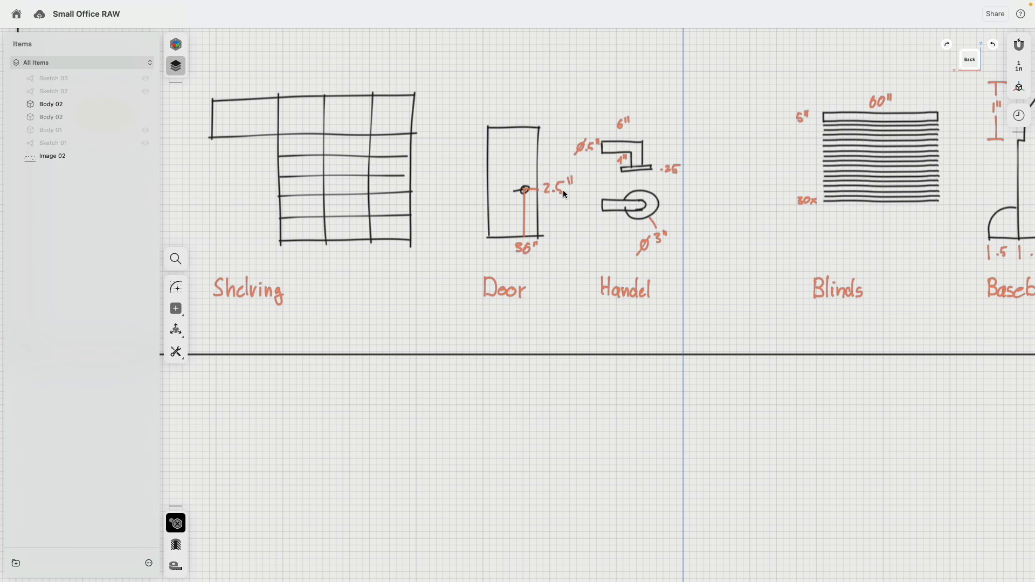
scroll(515, 384, down, 4)
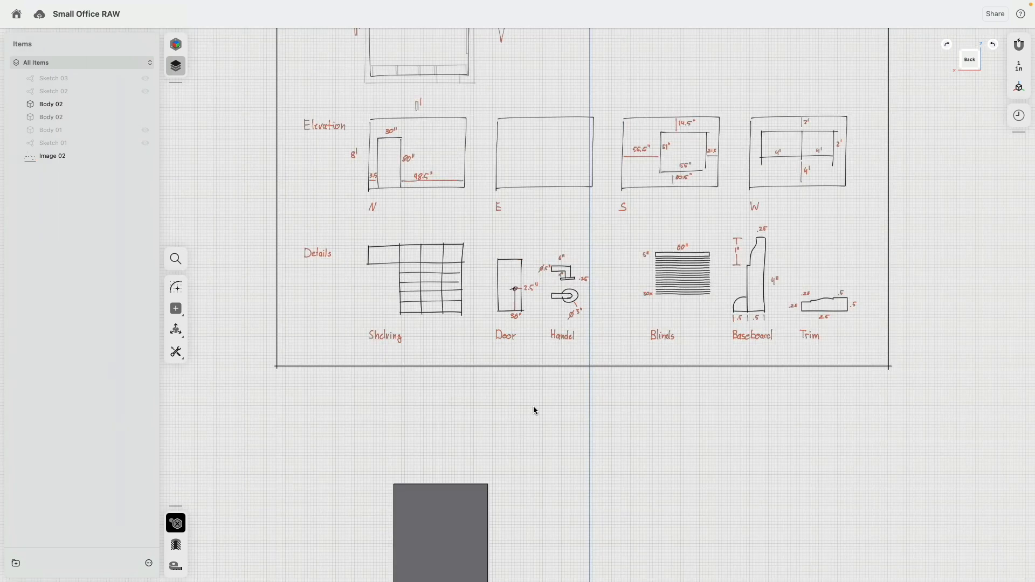
middle_drag(535, 408, 539, 181)
click(456, 339)
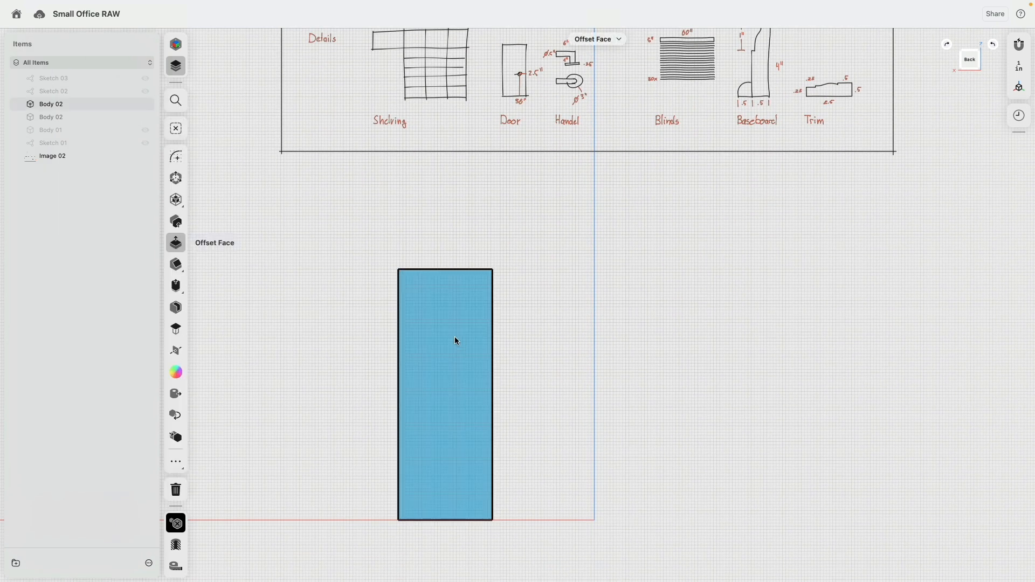
click(180, 161)
click(469, 520)
click(459, 435)
click(493, 426)
key(Escape)
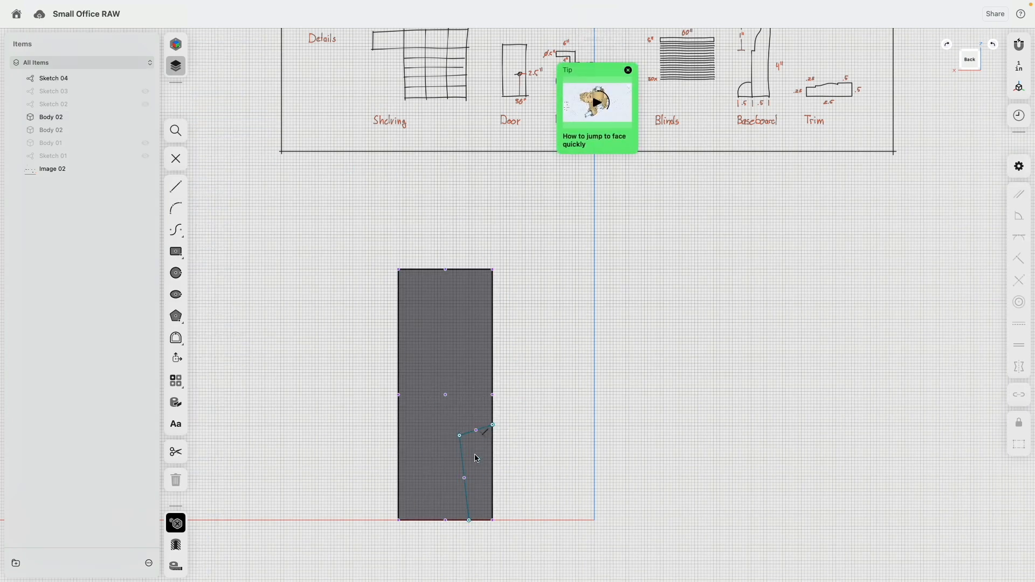
Step: Constrain the two connected sketch lines on the door face to be horizontal and vertical
click(468, 433)
key(f)
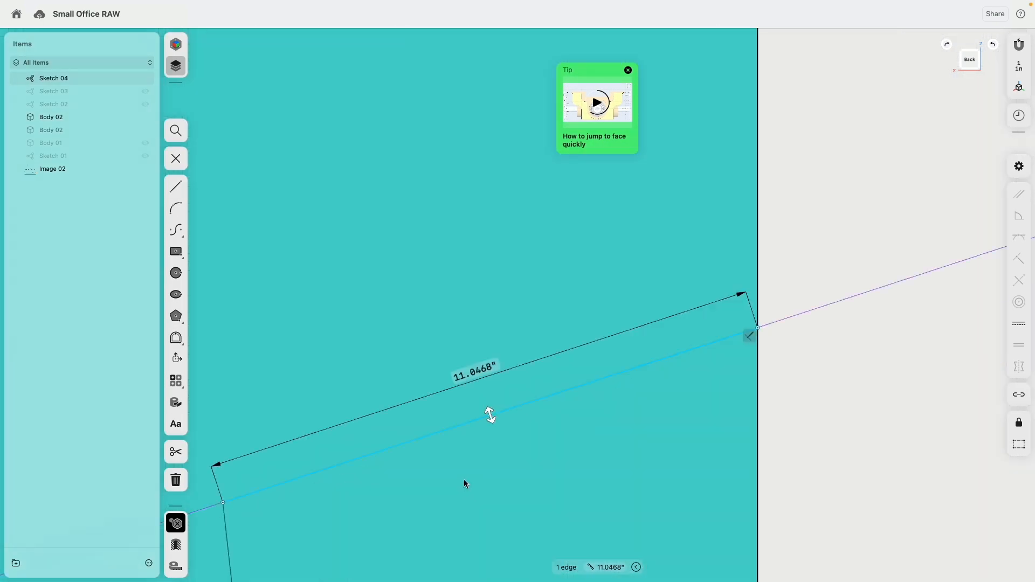
scroll(312, 448, down, 10)
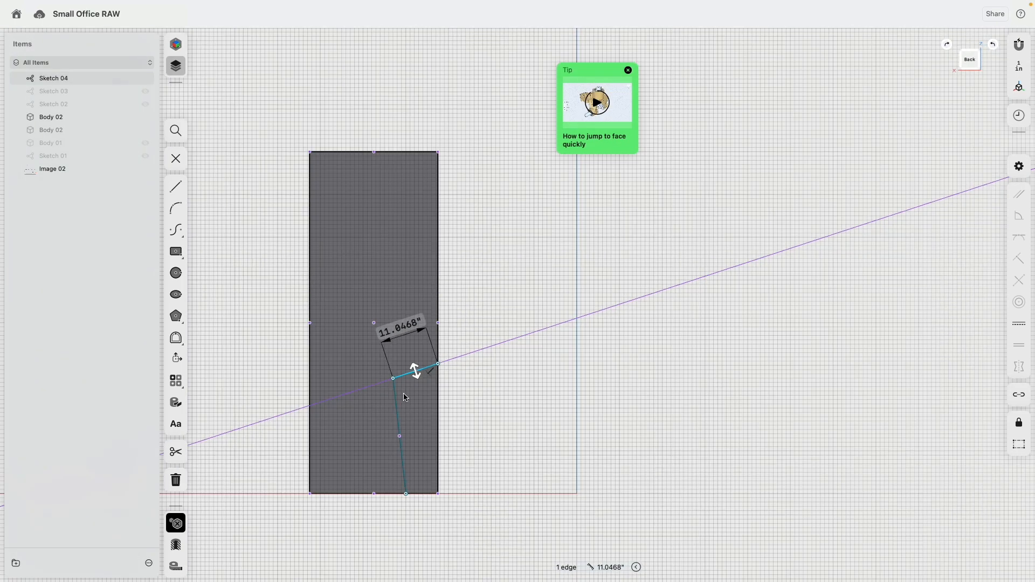
click(398, 402)
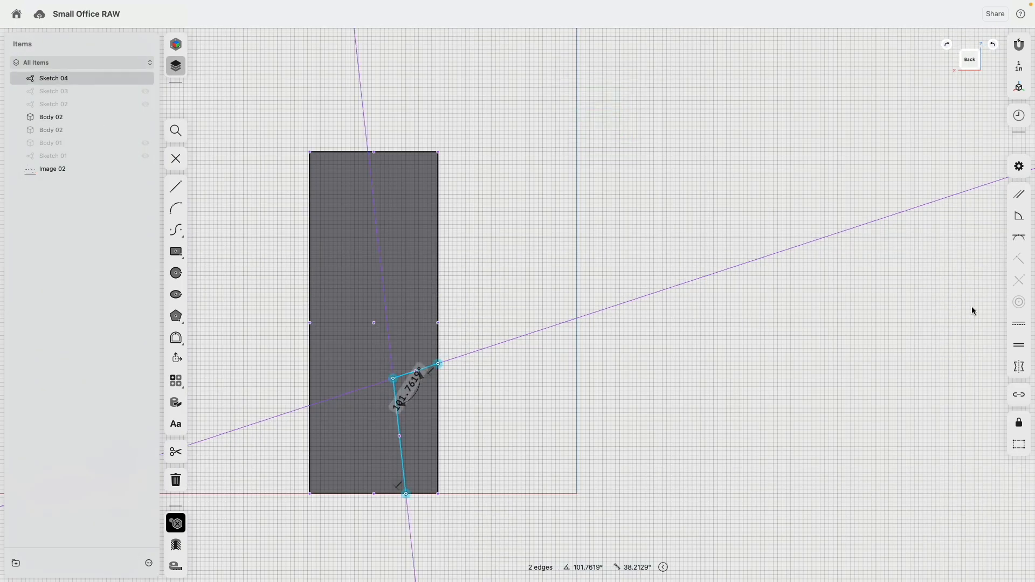
click(1018, 326)
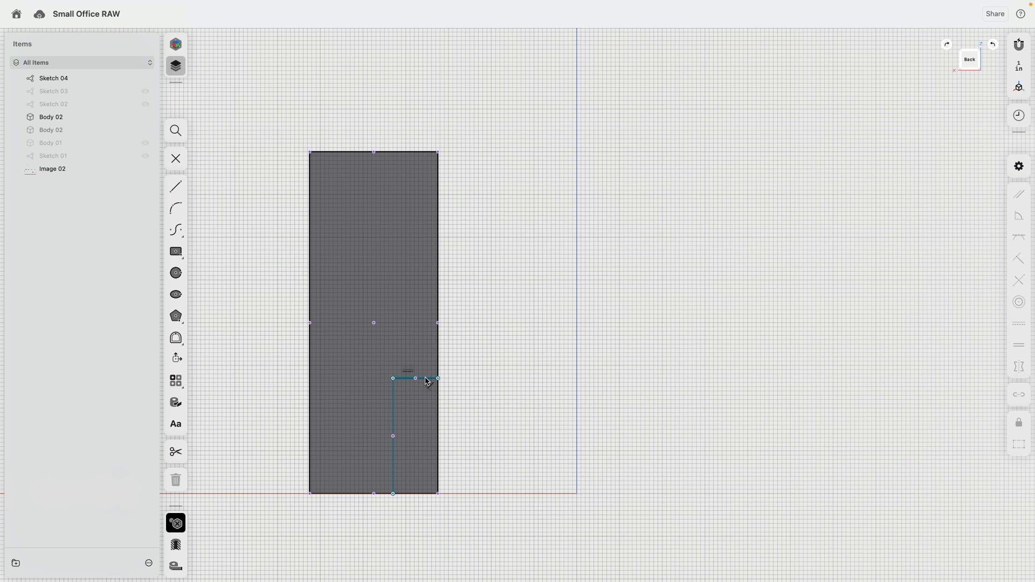
Step: Set the horizontal guide line's length to 2.5 inches and the vertical guide line's length to 36 inches
click(426, 379)
click(422, 332)
text(2.5)
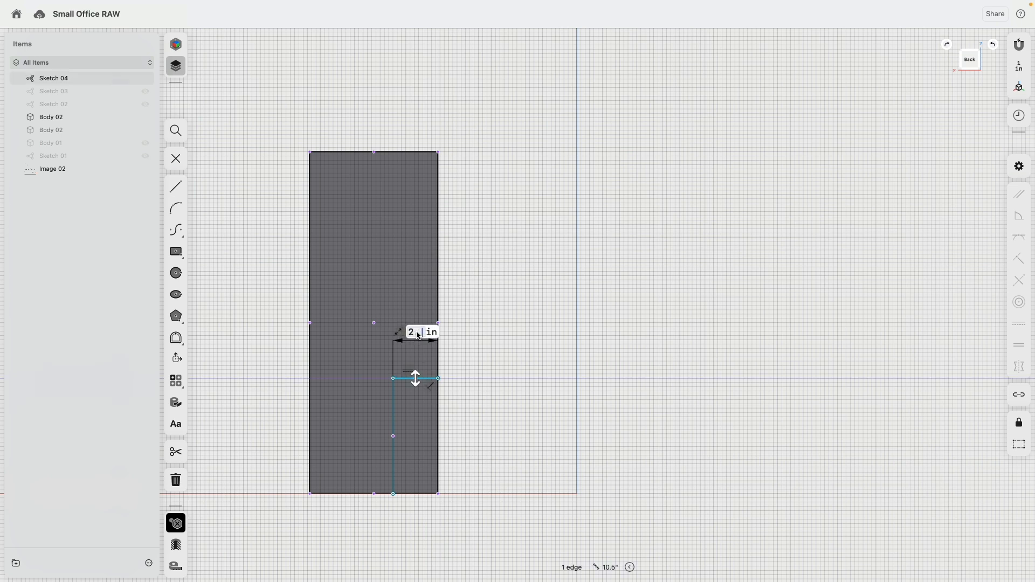
key(Return)
click(428, 413)
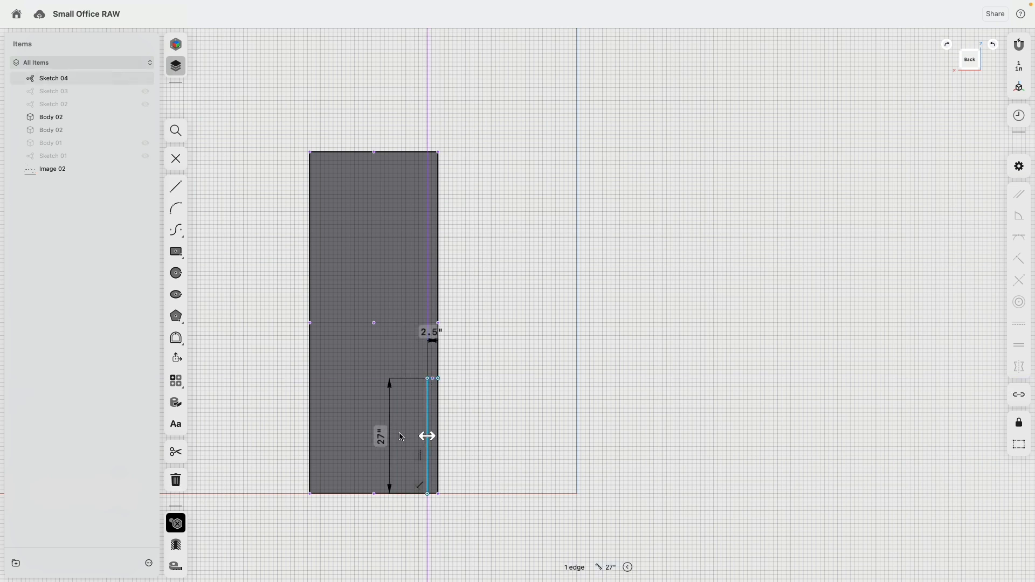
click(384, 442)
text(36)
key(Return)
Step: Convert both handle-position guide lines to construction lines
scroll(435, 340, up, 5)
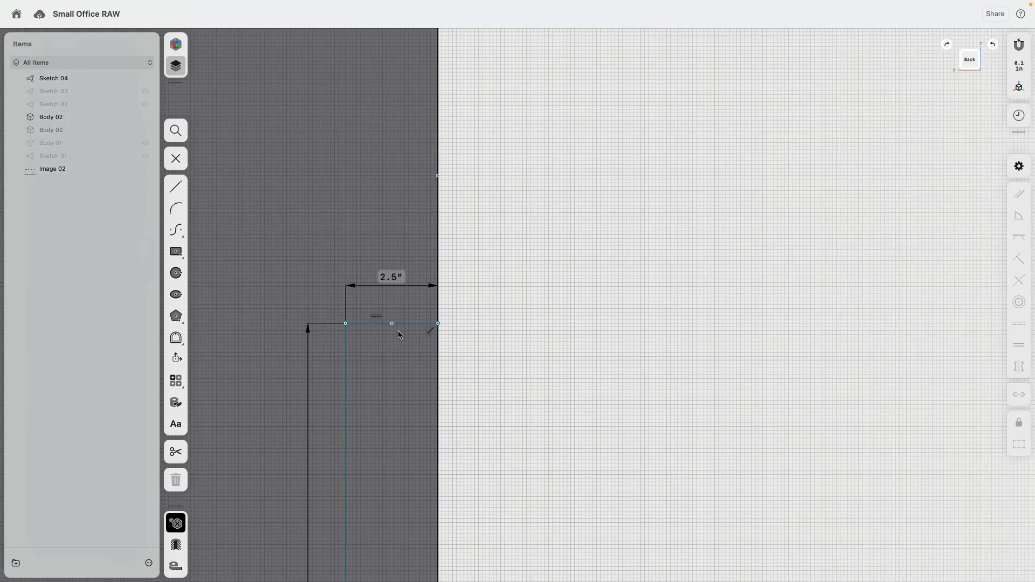
click(406, 324)
click(345, 350)
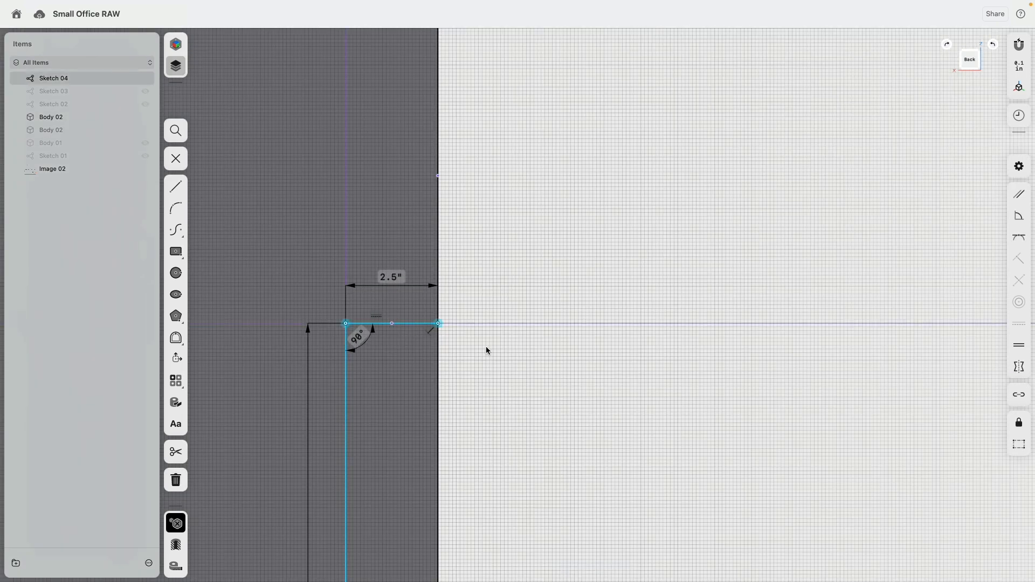
click(1012, 448)
Step: Draw a 3-inch-diameter circle centred on the corner where the two construction lines meet
click(176, 273)
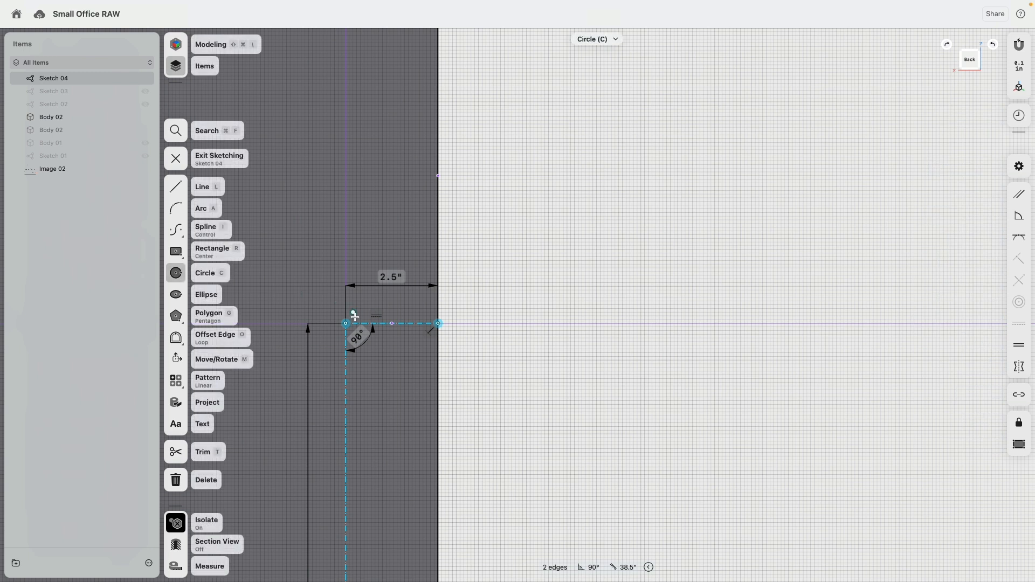
click(345, 324)
text(3)
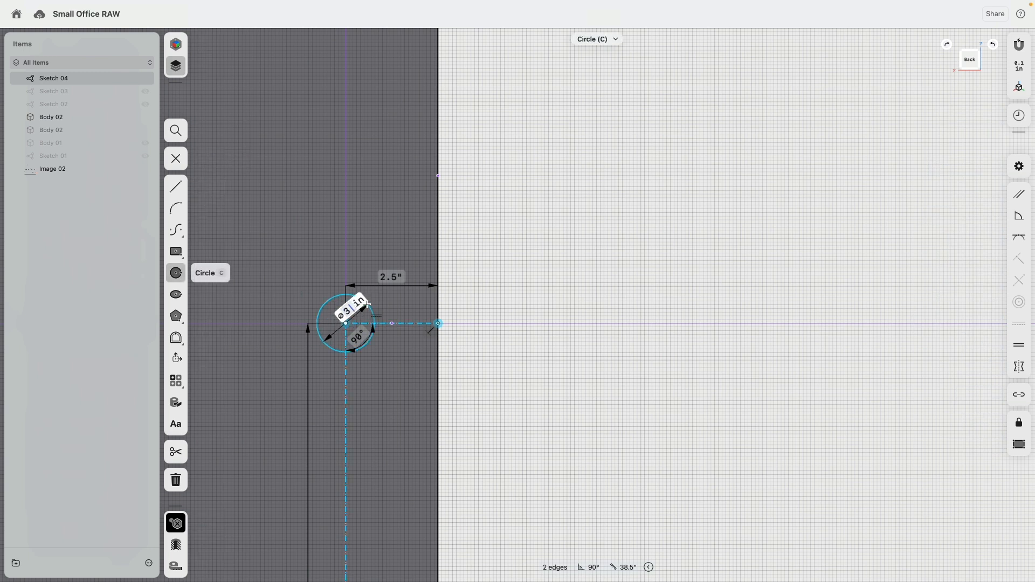
key(Return)
Step: Leave the sketch and extrude the 3-inch circle 0.25 inches outward from the door as a new body
right_drag(548, 246, 471, 327)
click(176, 159)
click(315, 311)
key(e)
drag(315, 310, 305, 319)
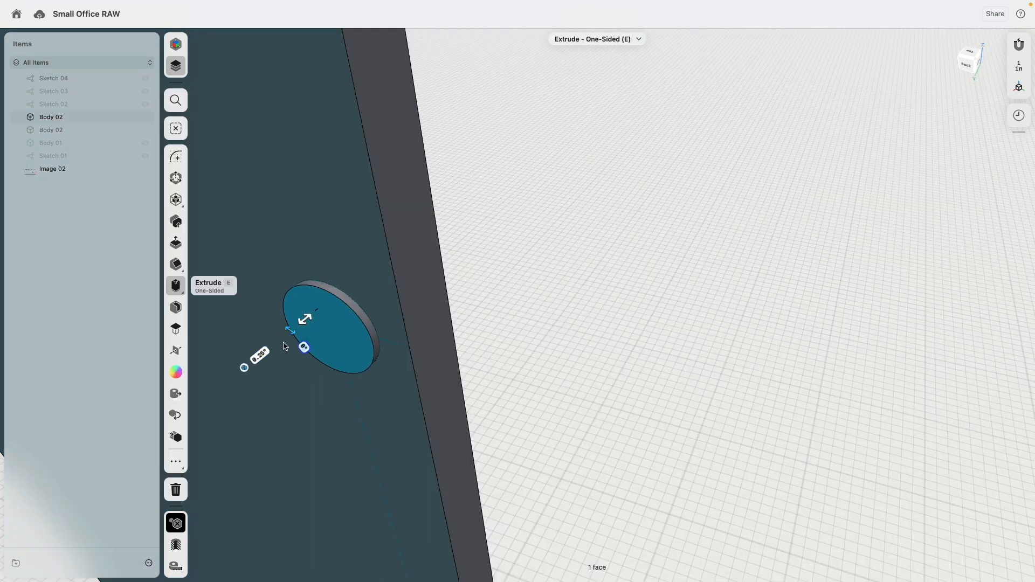
click(305, 346)
click(261, 312)
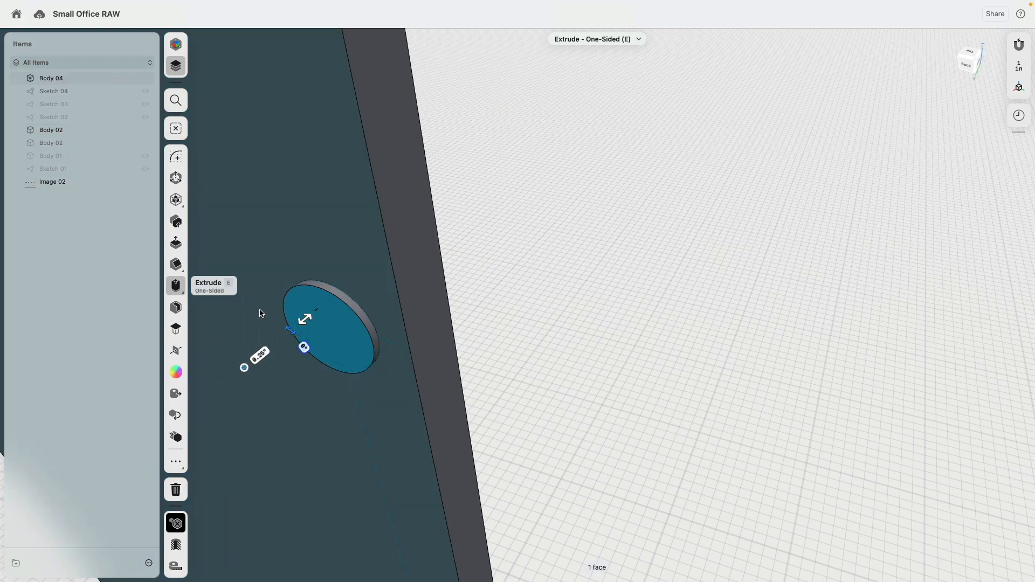
click(536, 321)
Step: Examine the handle detail in the reference drawing for the grip's diameter, length and distance from the base plate
scroll(534, 330, down, 10)
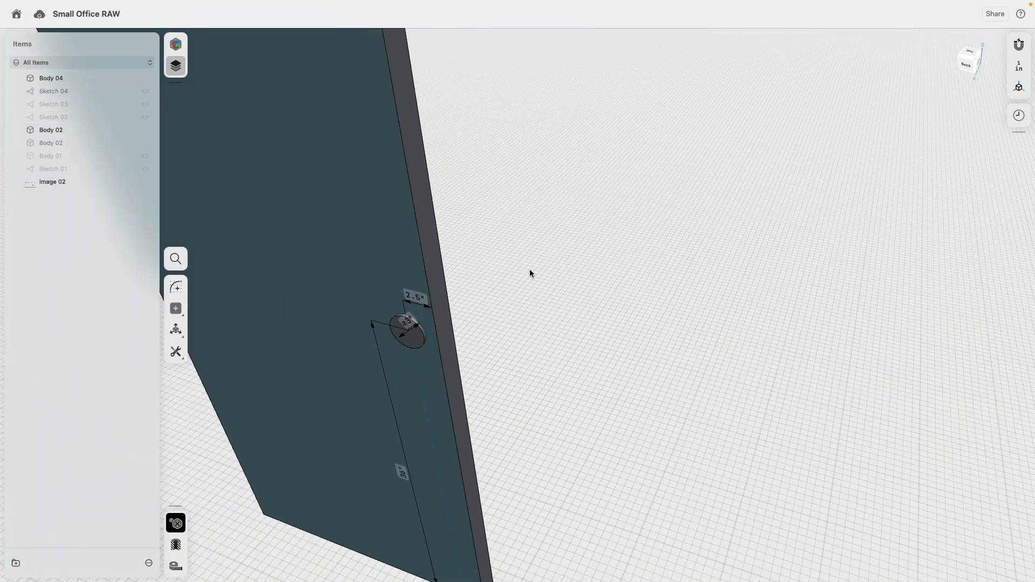
right_drag(611, 338, 643, 319)
scroll(636, 328, down, 5)
scroll(538, 168, up, 10)
scroll(537, 168, up, 3)
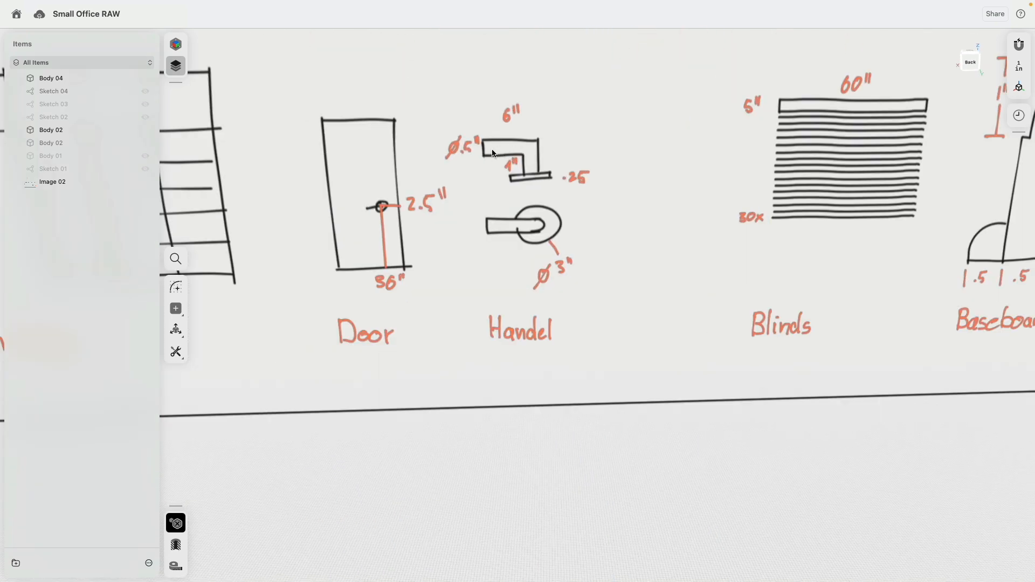
click(530, 160)
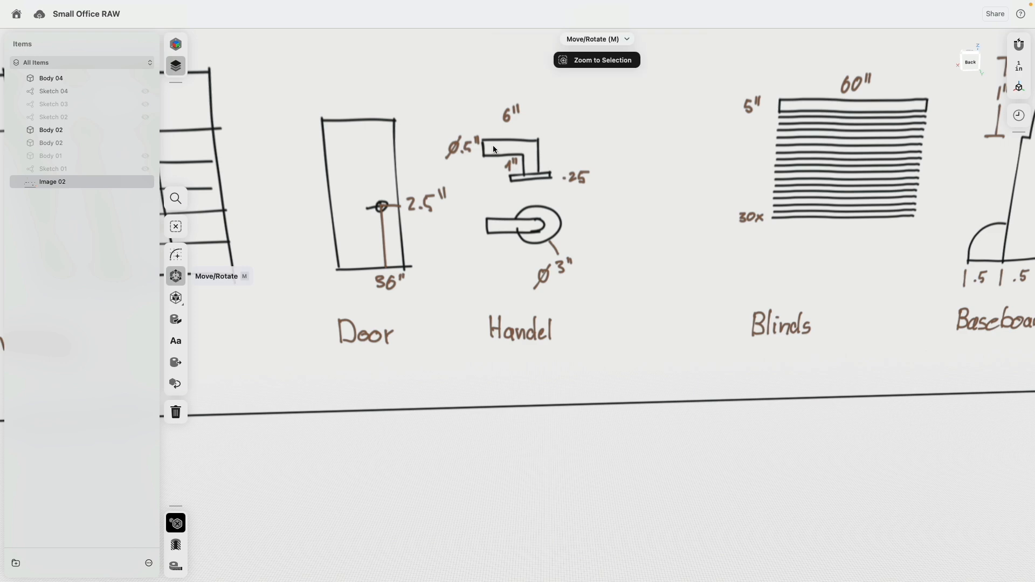
scroll(510, 441, down, 2)
mouse_move(510, 441)
middle_down()
mouse_move(471, 345)
mouse_move(530, 283)
middle_up()
click(529, 284)
Step: Sketch a 1-inch-diameter circle at the centre of the handle base plate's outer face
scroll(445, 434, up, 1)
scroll(444, 436, up, 3)
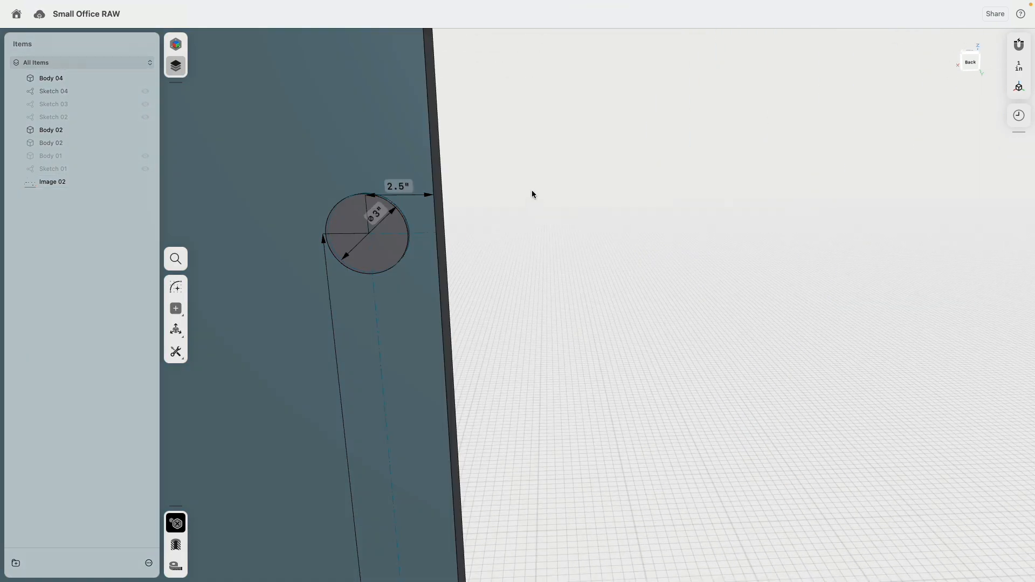
middle_drag(529, 201, 575, 252)
scroll(472, 264, up, 1)
click(413, 339)
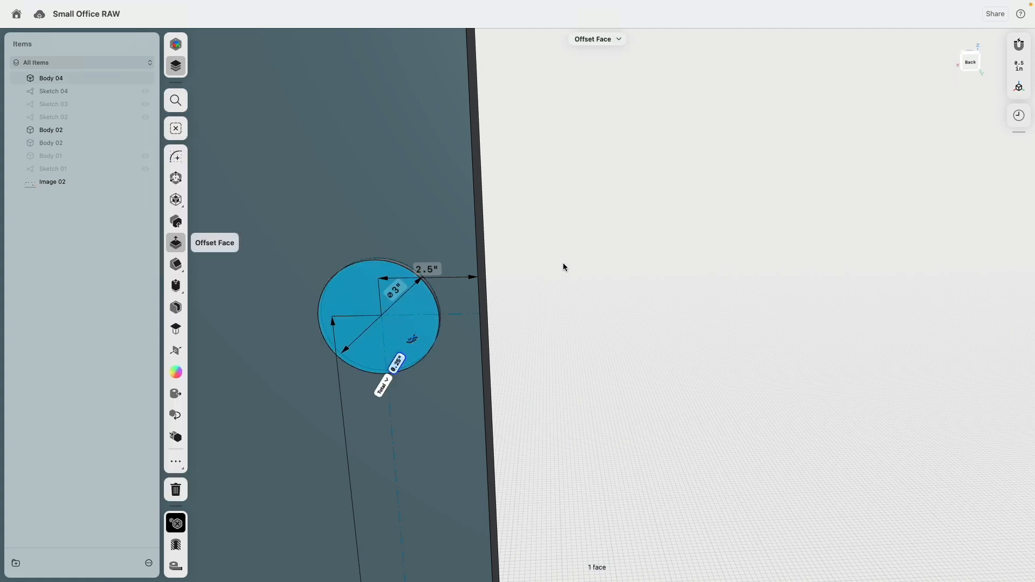
scroll(542, 278, left, 3)
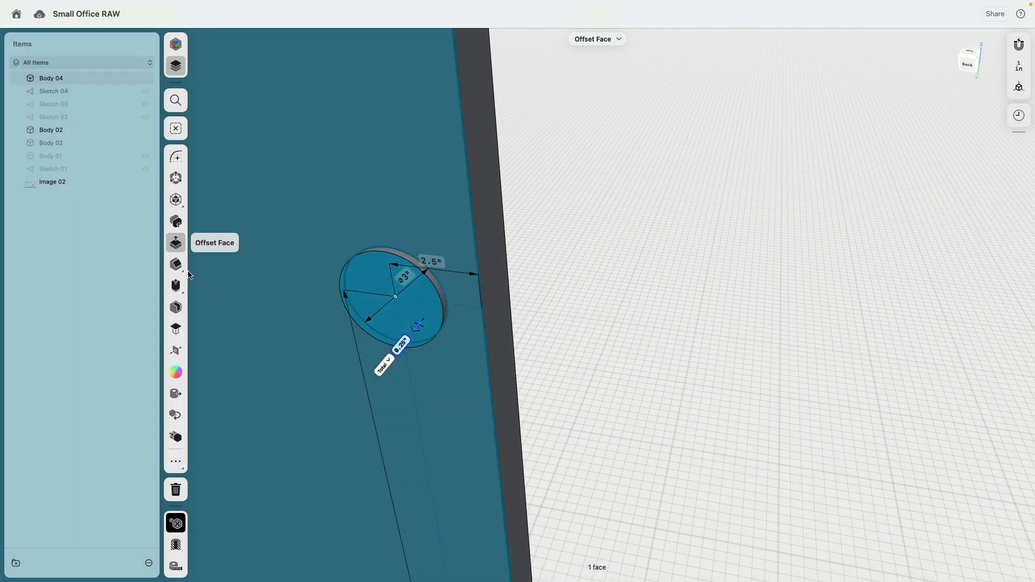
click(176, 156)
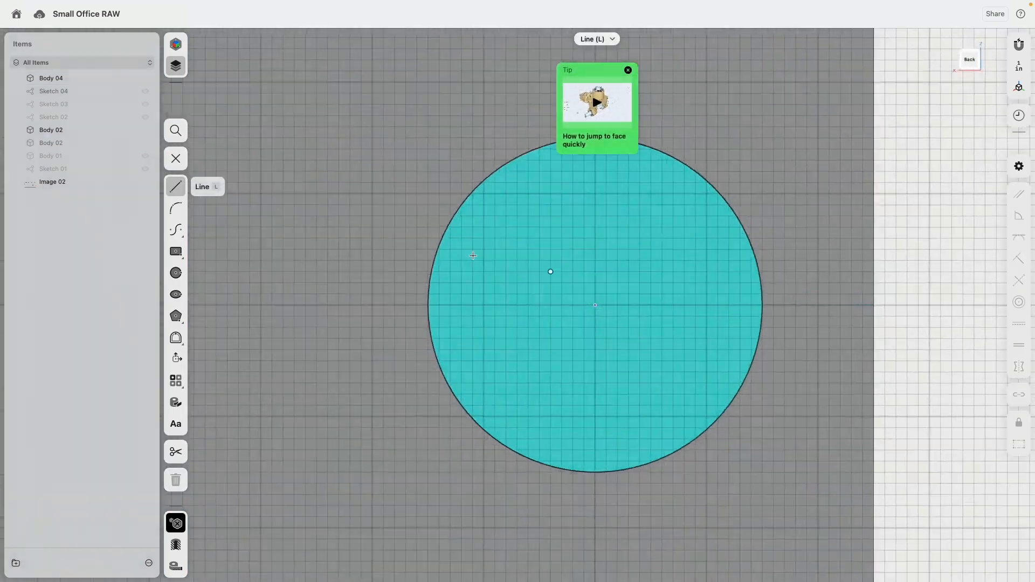
click(176, 273)
click(596, 305)
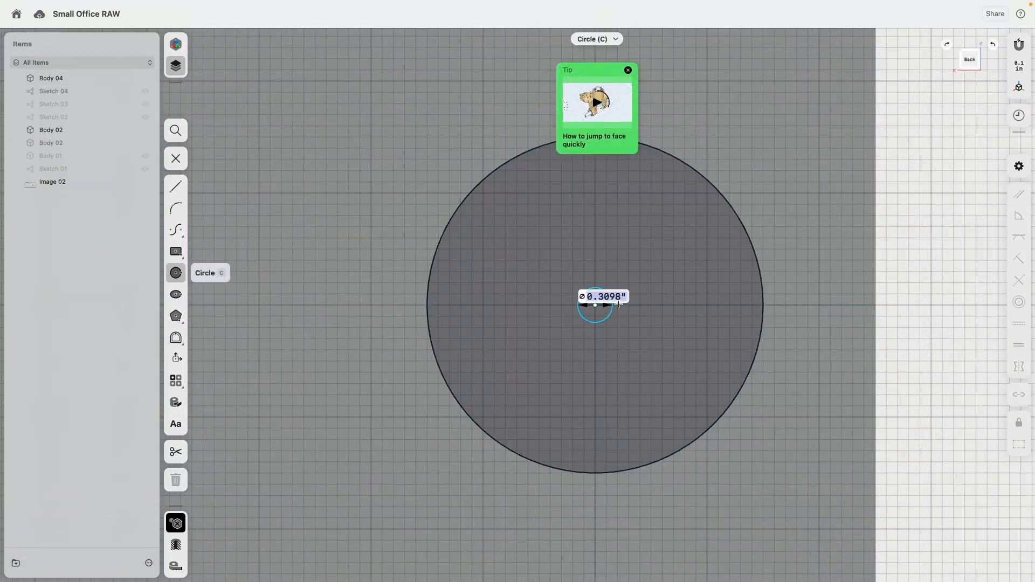
text(1)
key(Return)
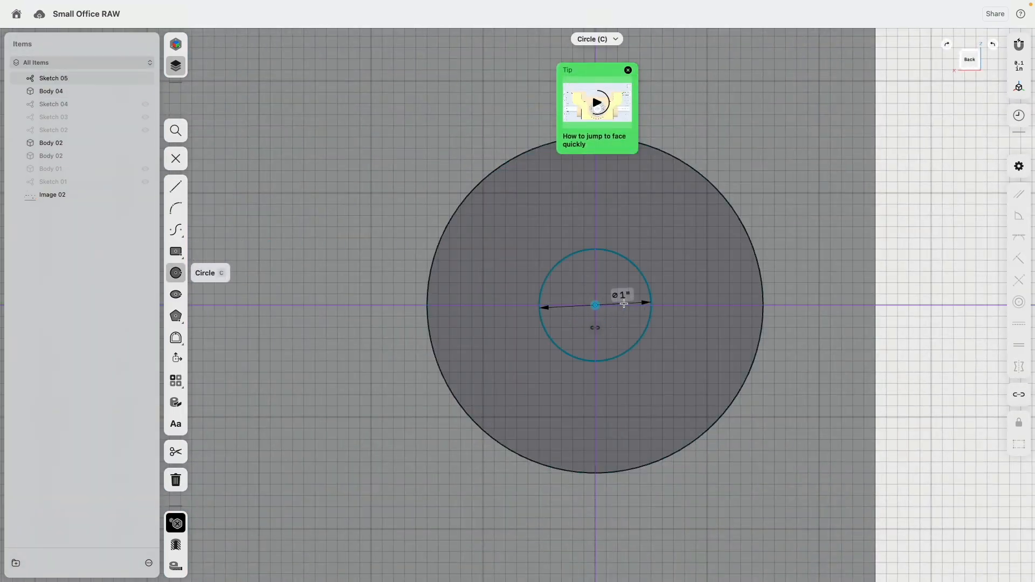
click(183, 162)
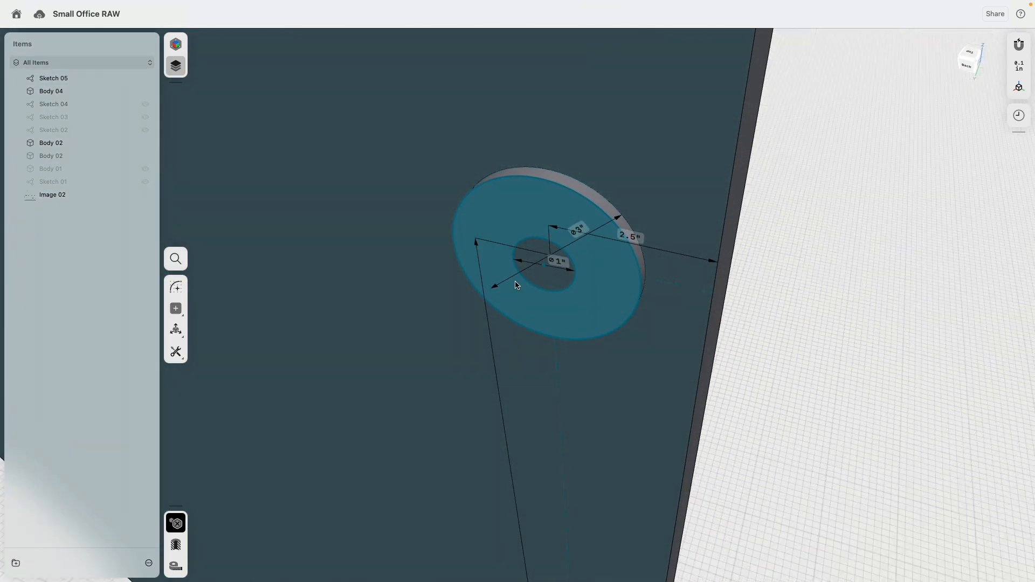
Step: Extrude the 1-inch circle 2 inches outward from the base plate to form the handle's stem
click(540, 267)
key(e)
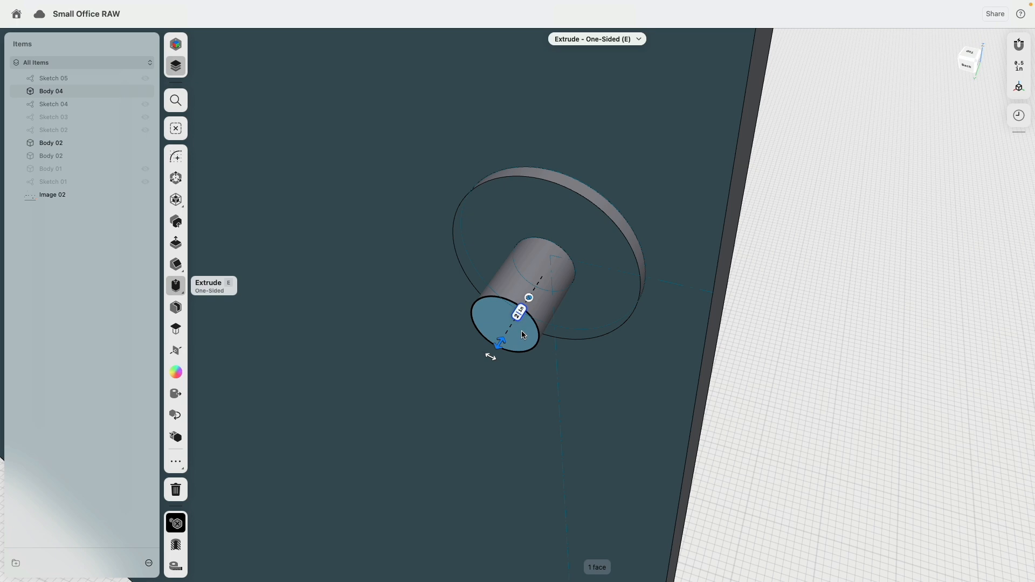
key(Tab)
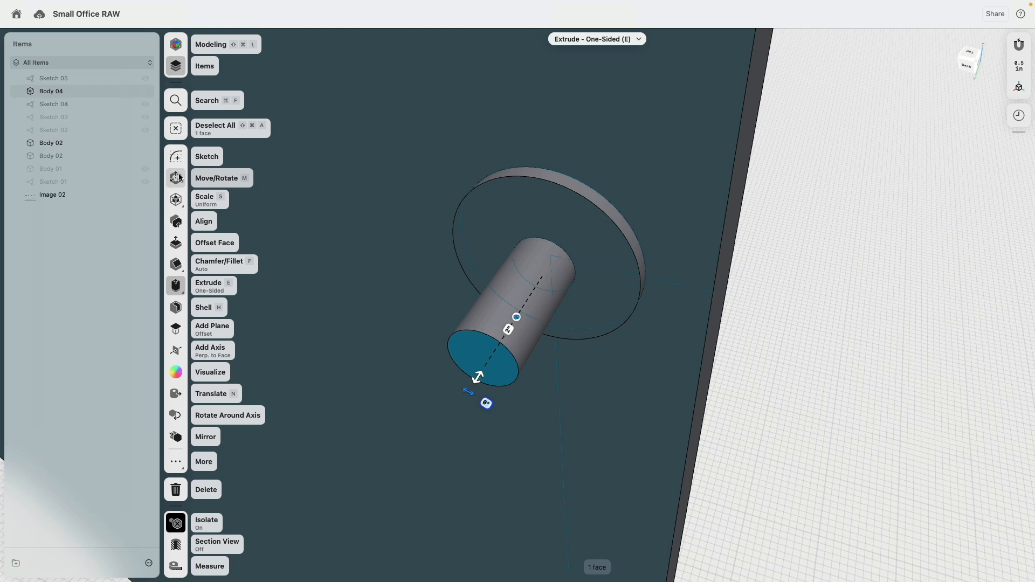
Step: Rotate the stem's end face by -45° to give it a mitred end
click(177, 180)
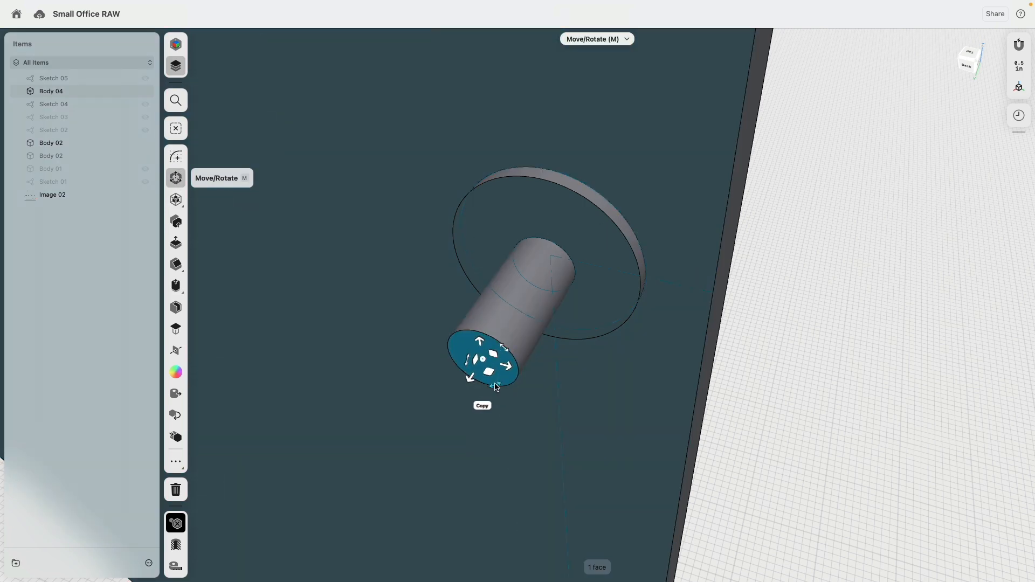
drag(495, 388, 469, 391)
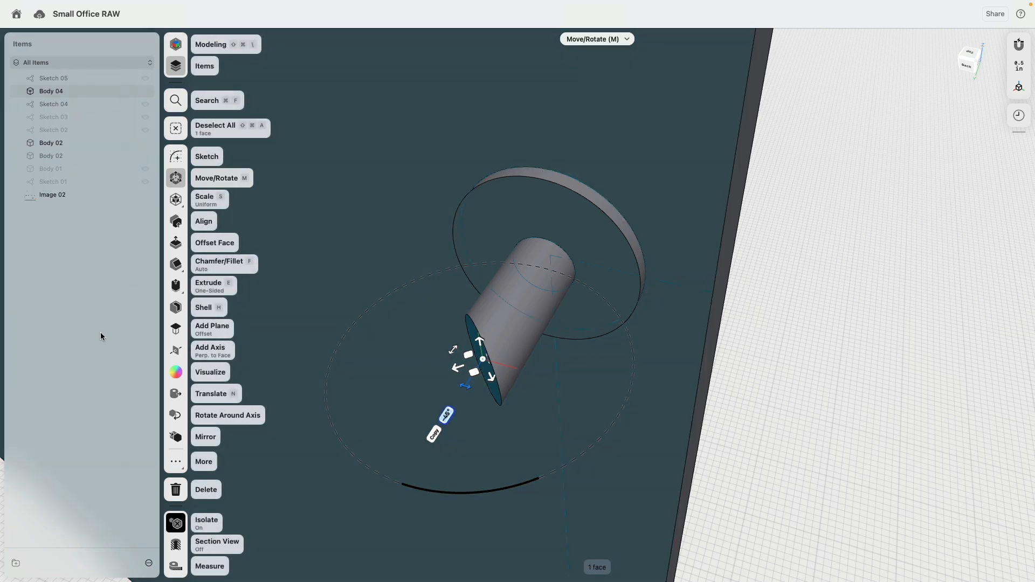
right_drag(420, 326, 457, 336)
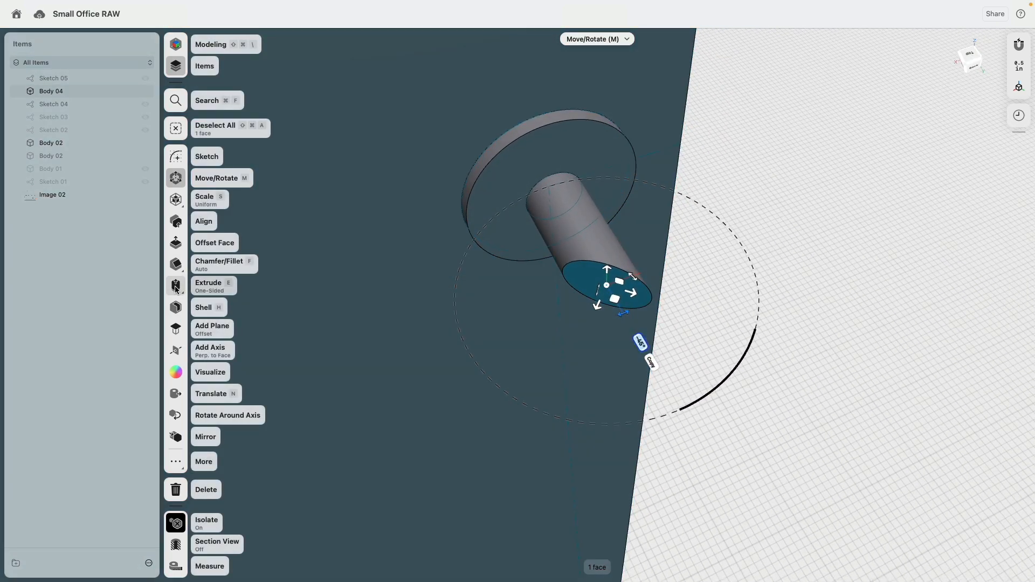
Step: Try to extrude the stem's mitred end face to form the handle's grip
click(176, 286)
drag(607, 295, 568, 357)
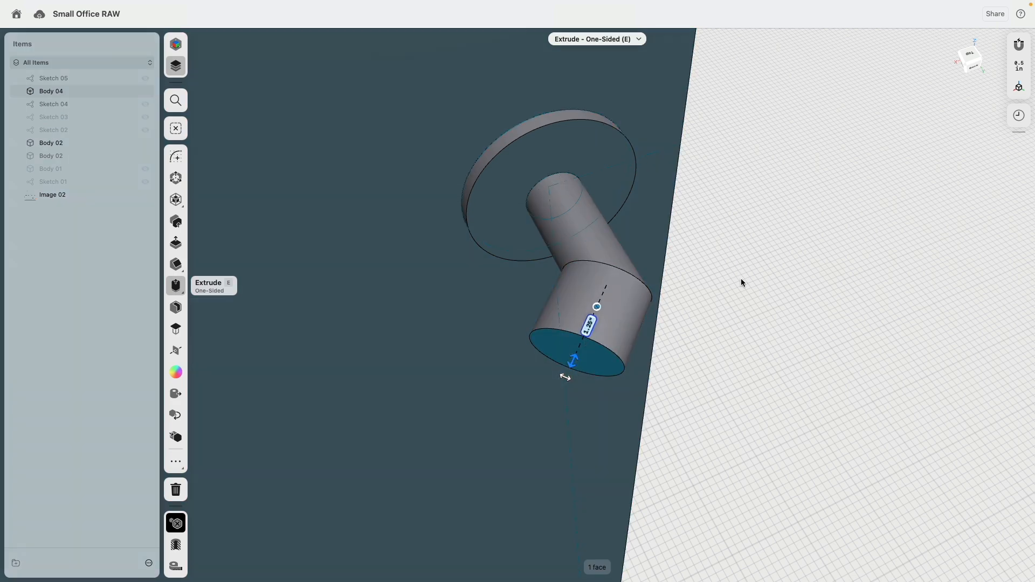
Step: Undo the grip extrusion, the stem's end-face rotation and the stem extrusion
key(super+z)
key(super+z)
key(super+z)
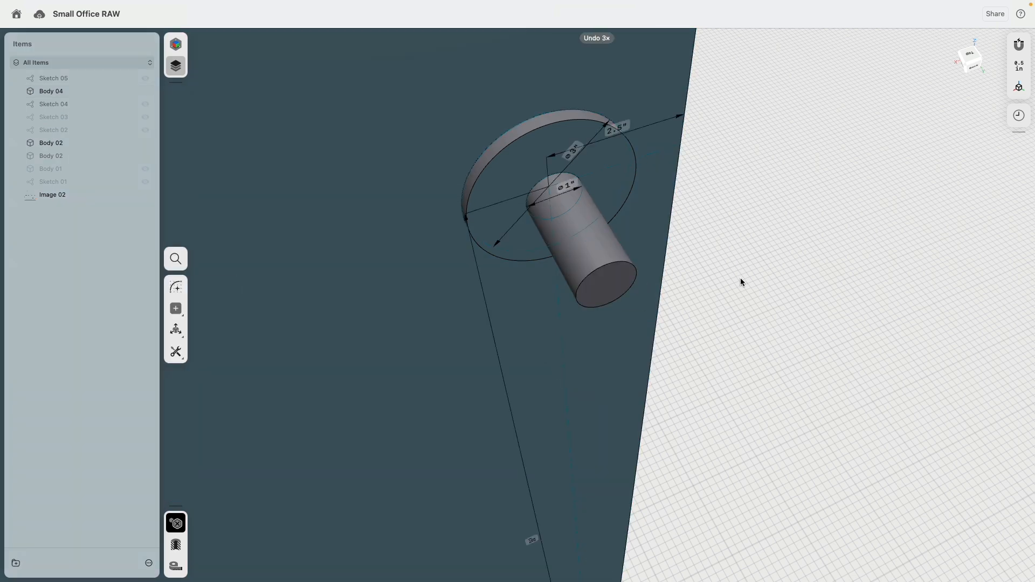
mouse_move(742, 281)
right_down()
mouse_move(707, 256)
mouse_move(723, 122)
mouse_move(755, 304)
right_up()
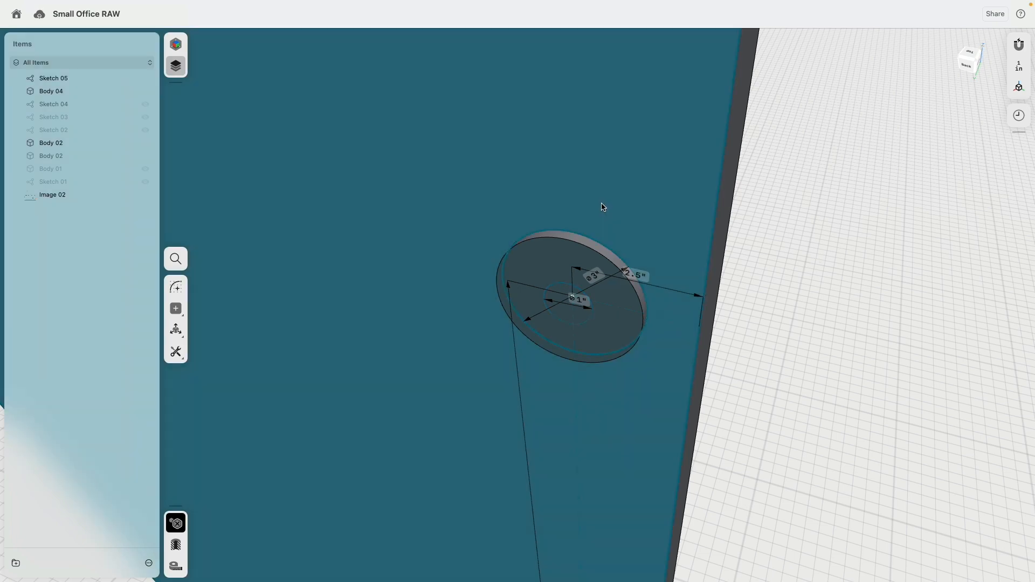
Step: Add a construction axis through the centre of the round base plate, based on its rim face
scroll(604, 207, up, 5)
click(595, 286)
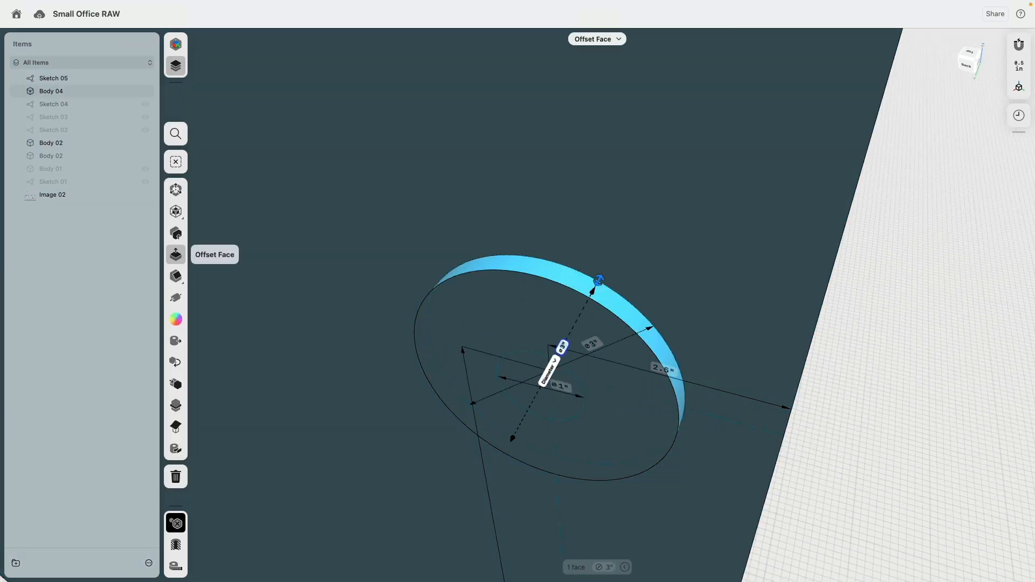
scroll(496, 253, down, 4)
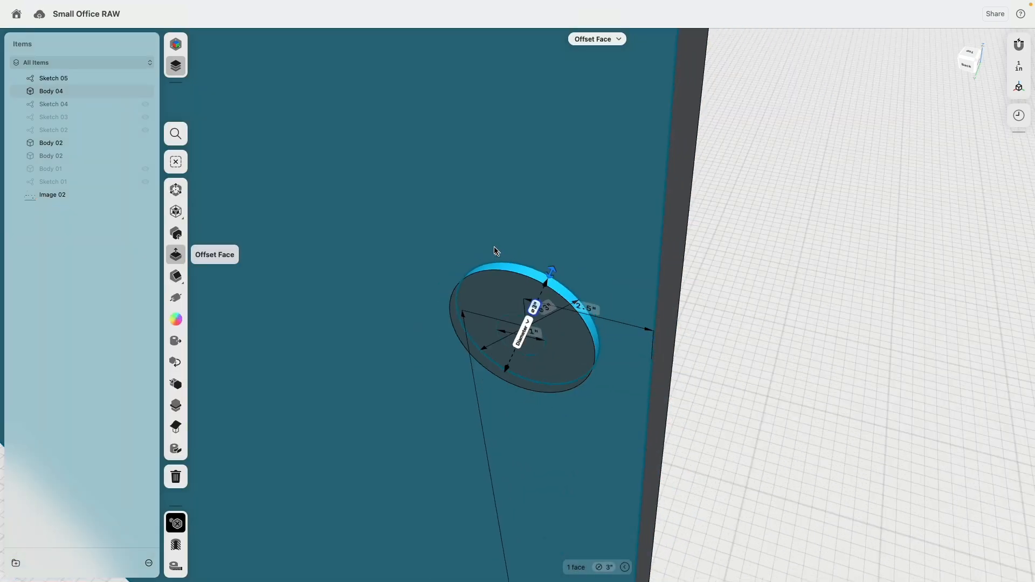
click(177, 298)
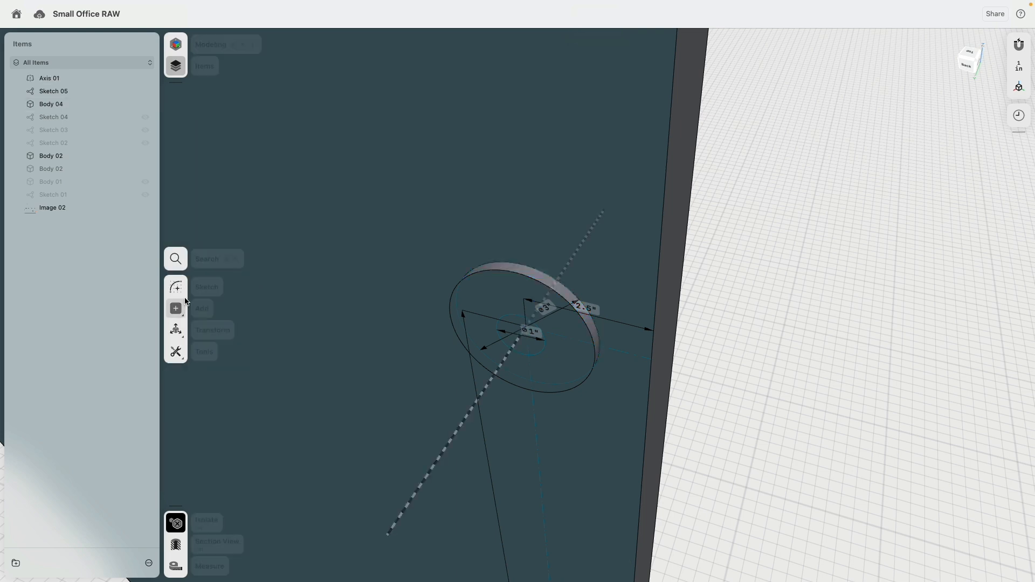
Step: Set up an Along Edge at Angle construction plane with the base plate's centre axis as its edge
right_drag(538, 292, 531, 271)
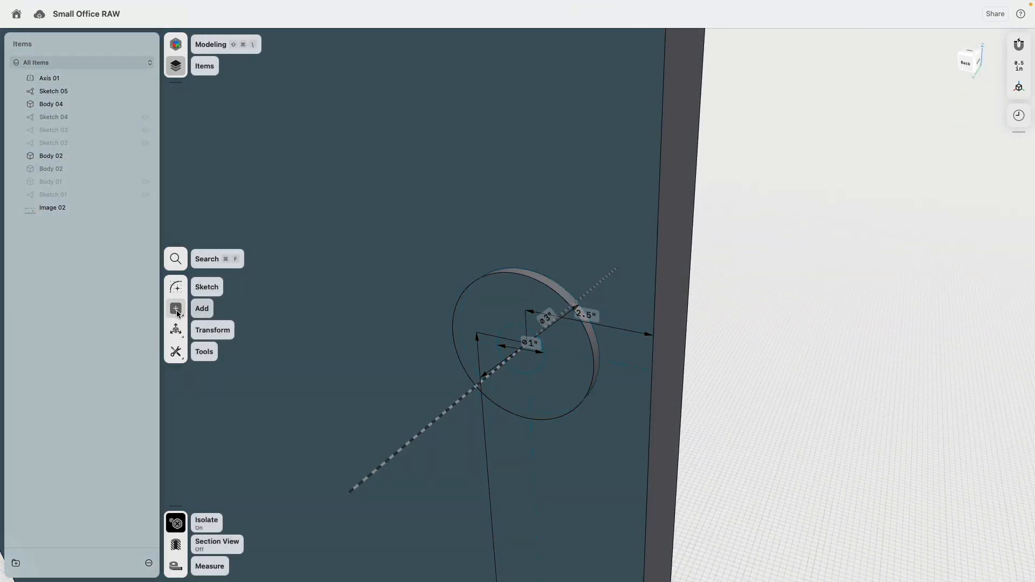
click(176, 310)
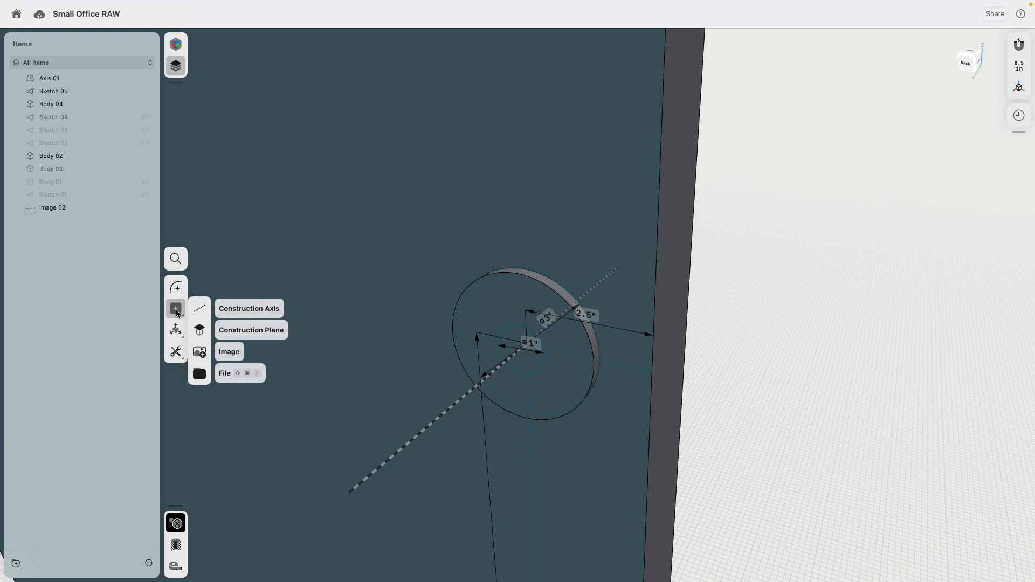
click(198, 331)
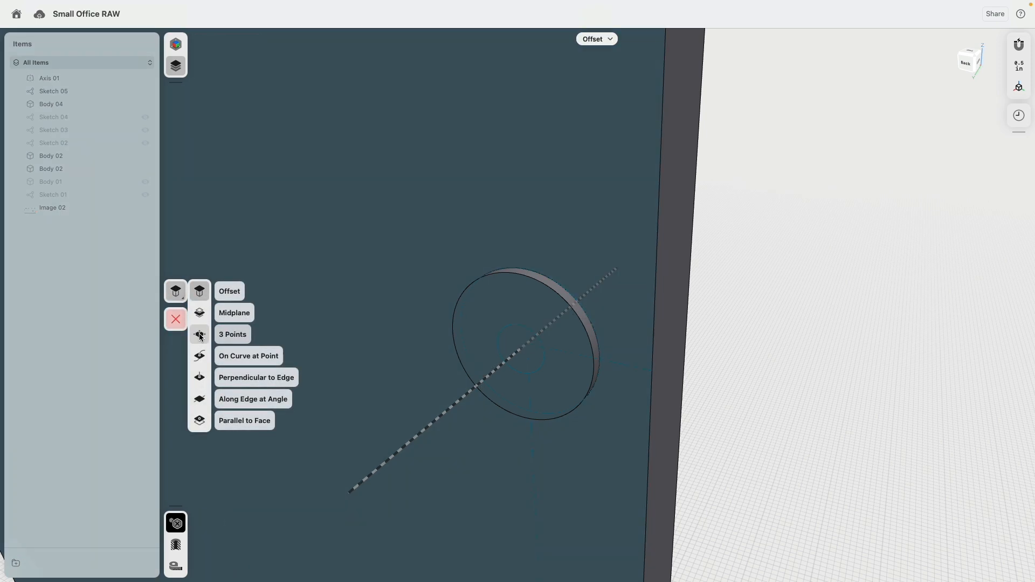
click(199, 399)
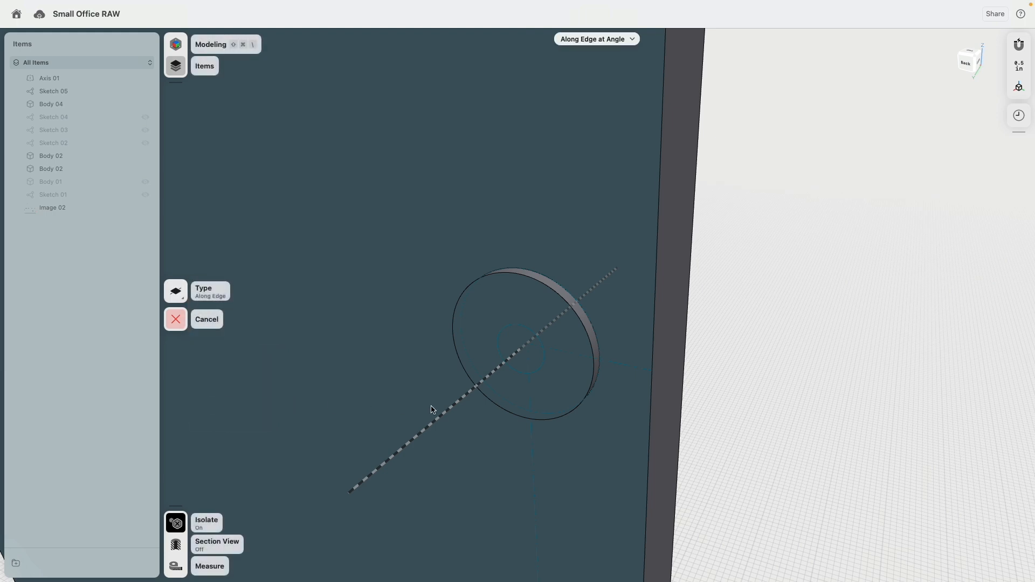
click(456, 405)
click(202, 279)
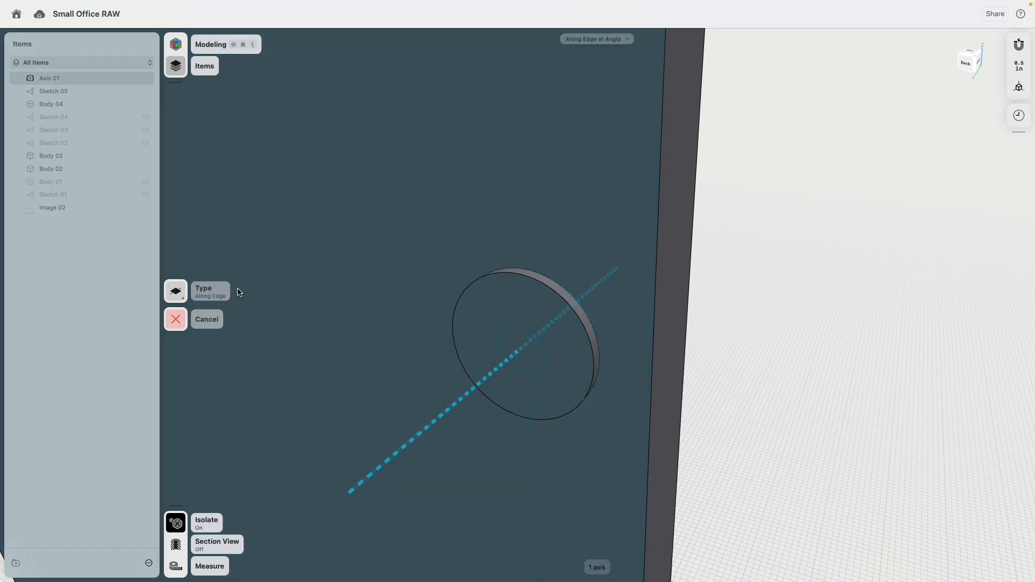
Step: Reference the XY plane at the origin for the angled plane and create it through the base plate's axis
click(516, 387)
scroll(433, 335, down, 5)
scroll(433, 338, down, 10)
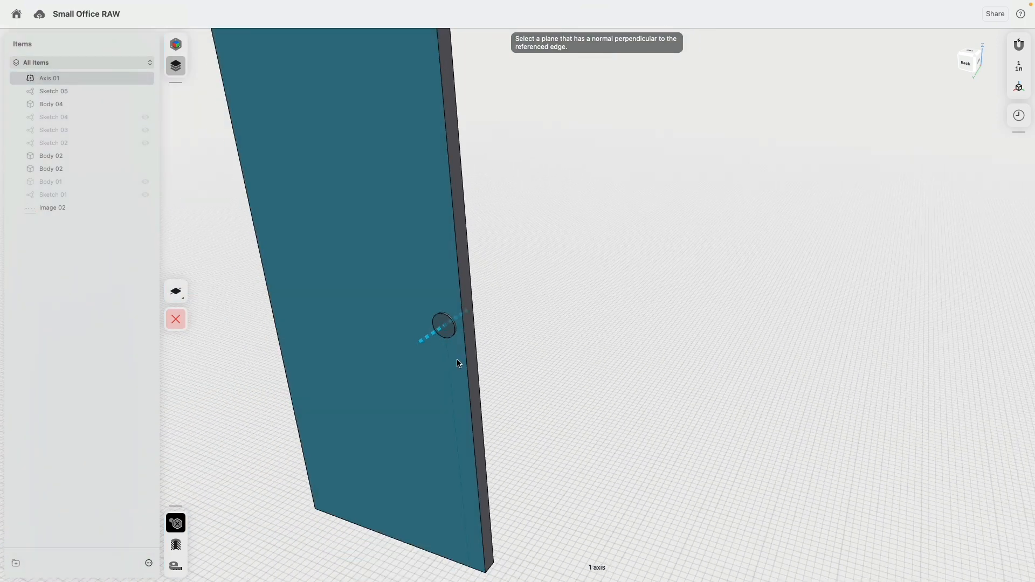
scroll(429, 399, up, 5)
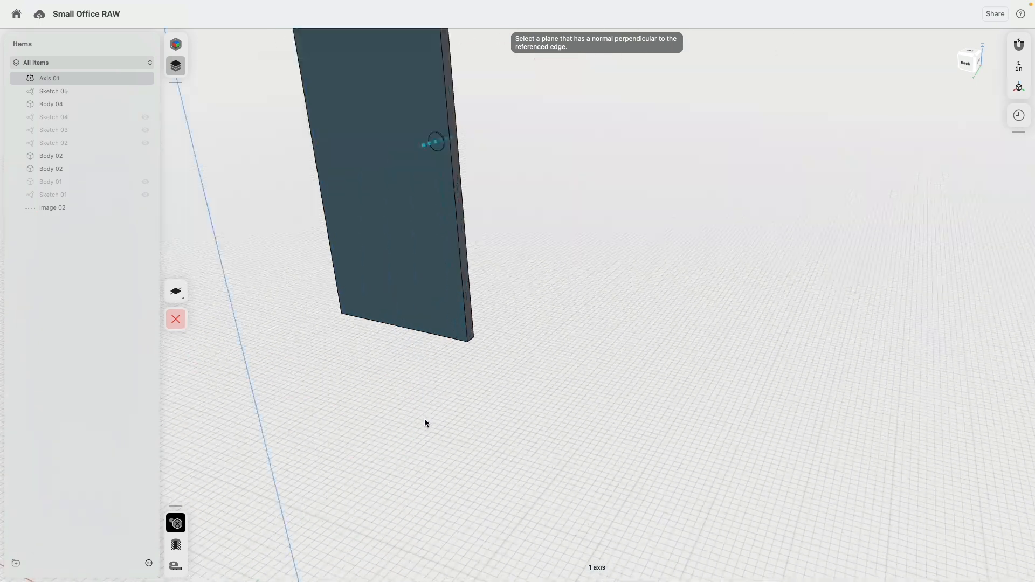
scroll(402, 432, down, 4)
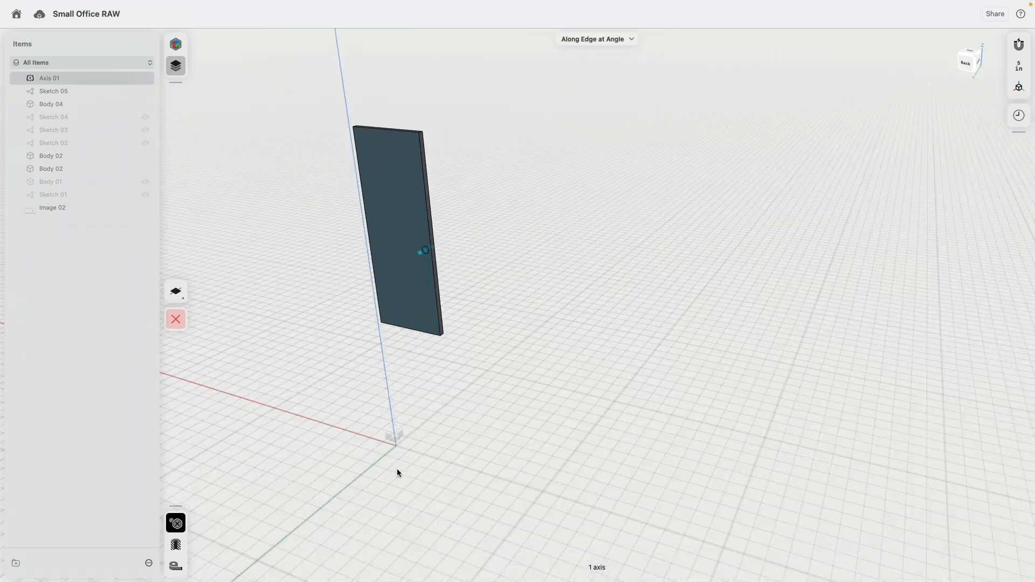
click(394, 440)
click(193, 277)
scroll(266, 265, up, 5)
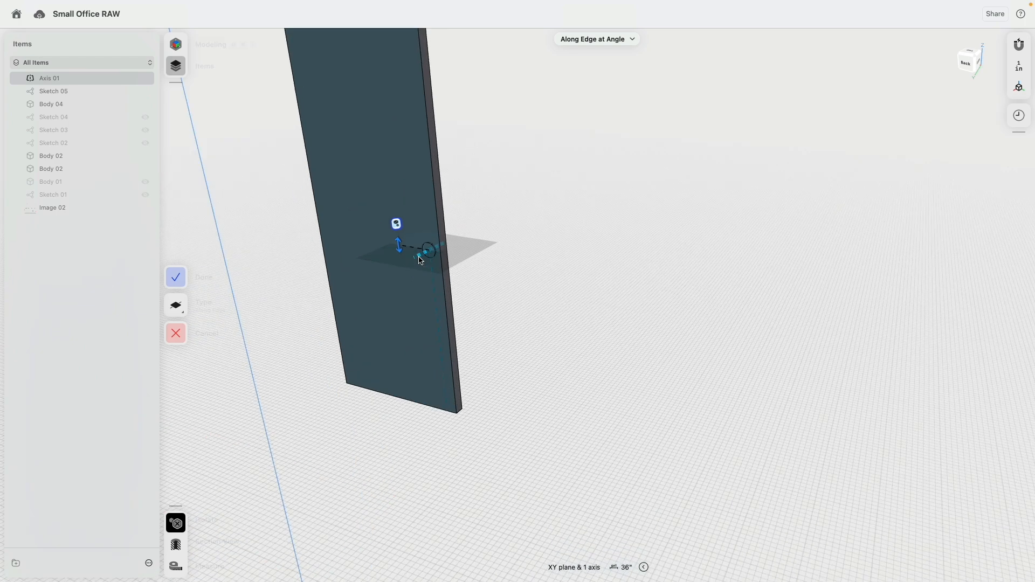
click(180, 279)
Step: Turn off isolation and hide the construction axis Axis 01
right_drag(535, 169, 564, 211)
scroll(516, 212, up, 5)
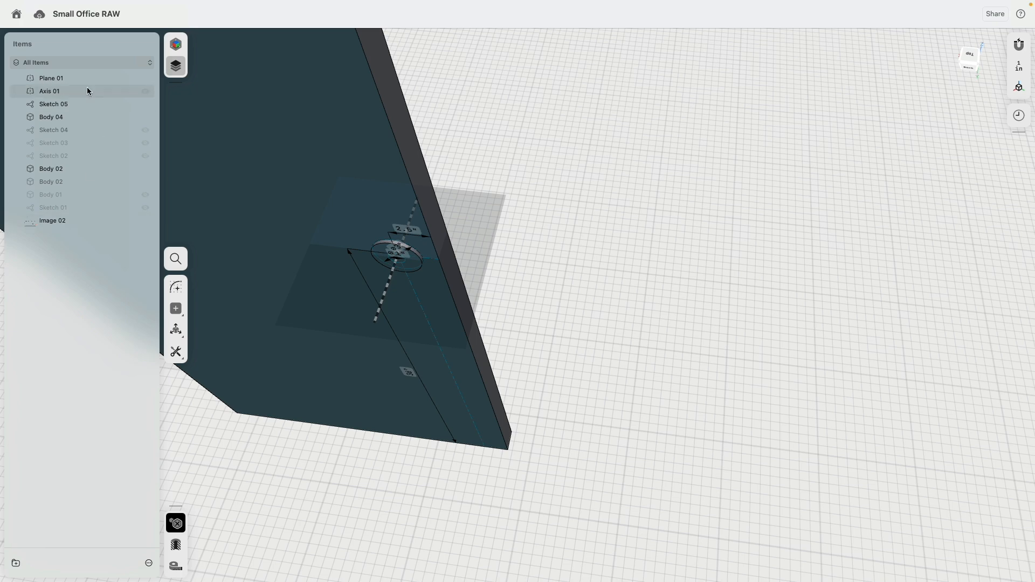
click(147, 90)
click(147, 90)
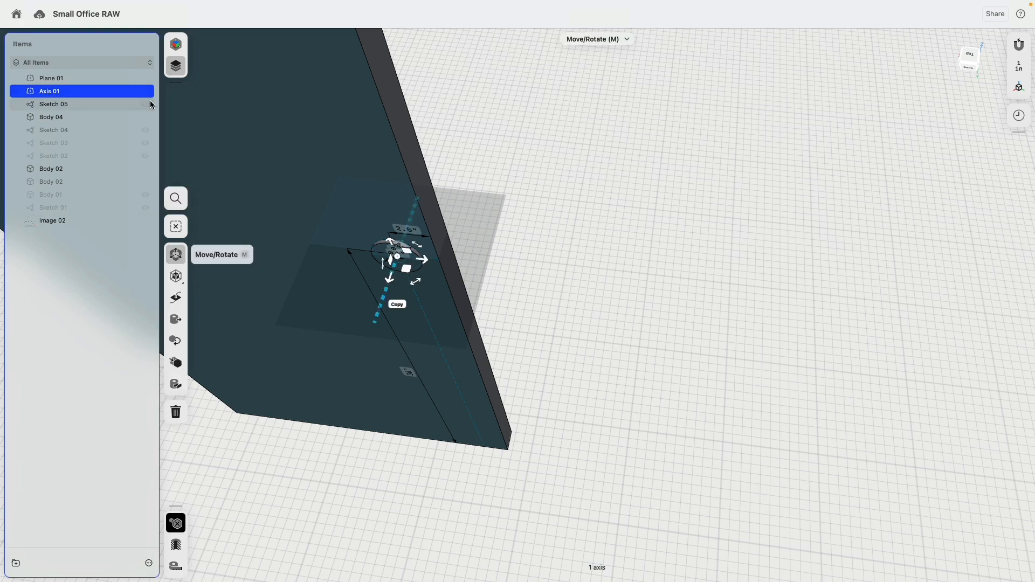
click(225, 493)
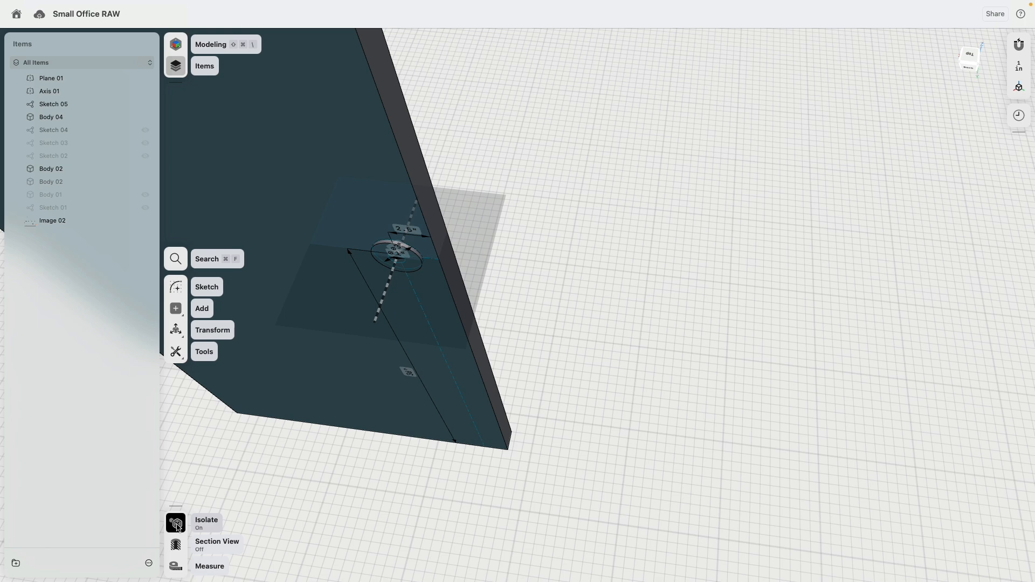
click(177, 523)
click(146, 91)
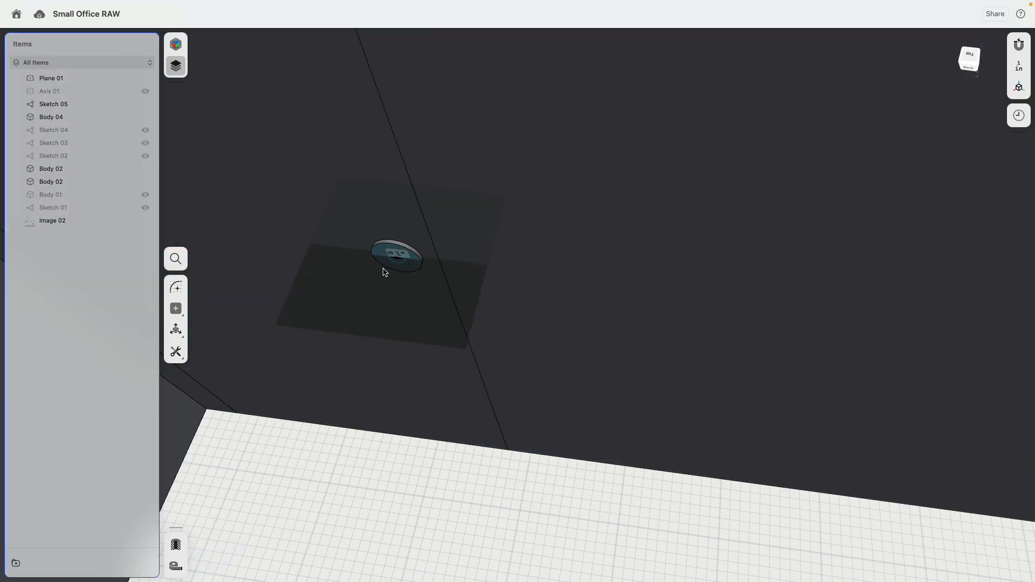
Step: Sketch a 1-inch line on the new construction plane across the diameter of the small circle on the base plate
click(386, 362)
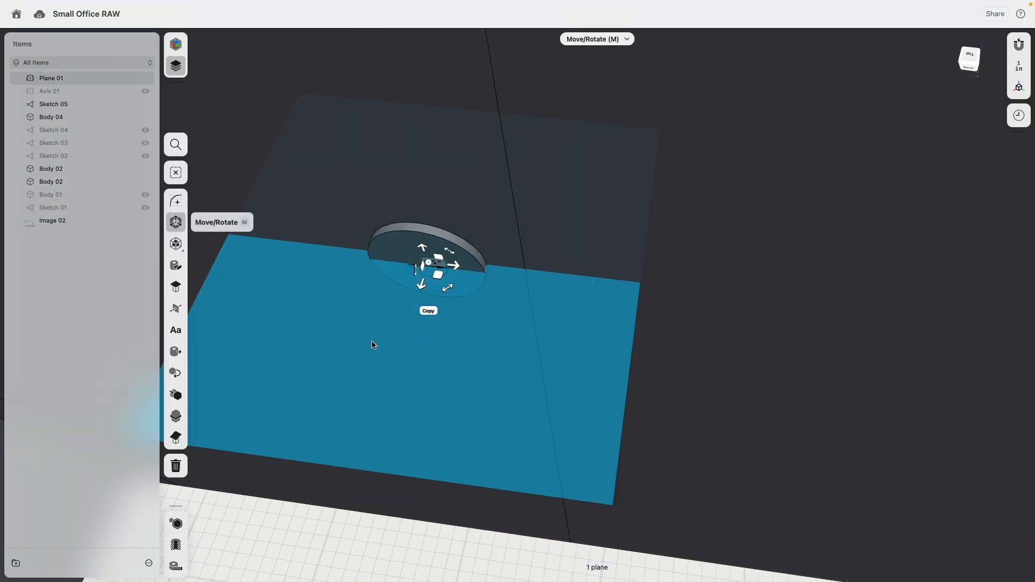
click(177, 201)
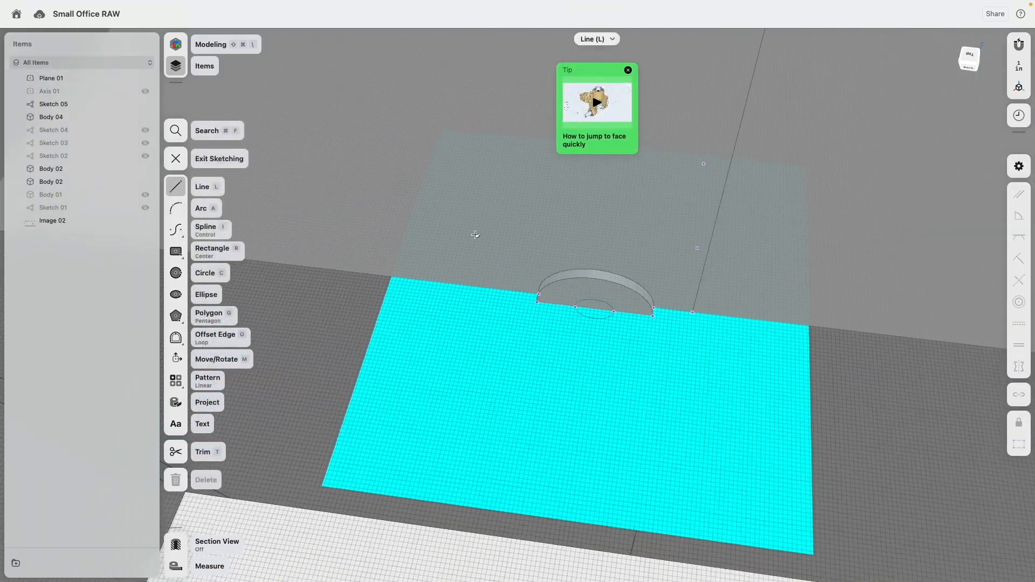
scroll(585, 329, up, 3)
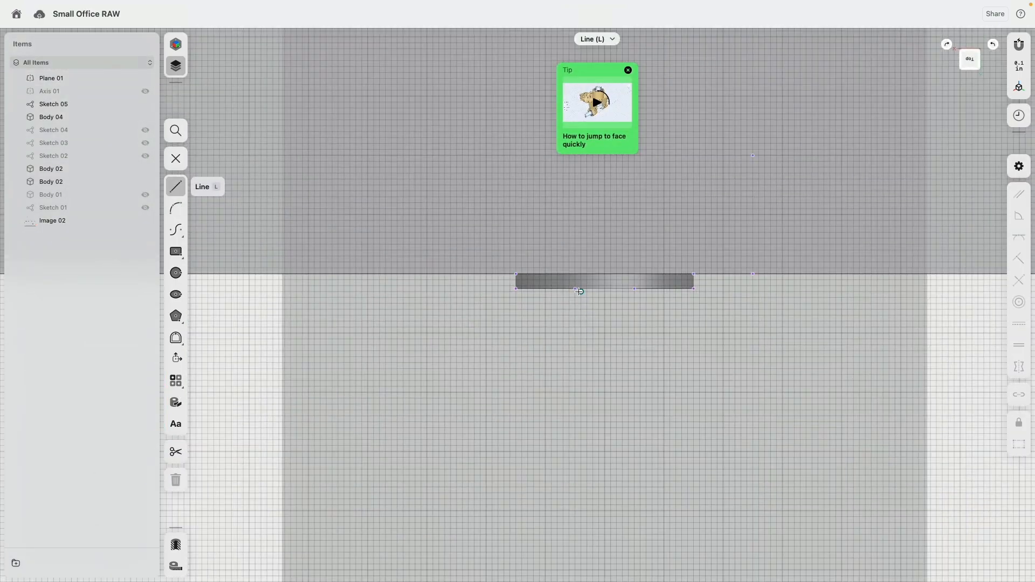
click(575, 290)
click(634, 289)
right_drag(565, 392, 546, 340)
scroll(590, 331, down, 3)
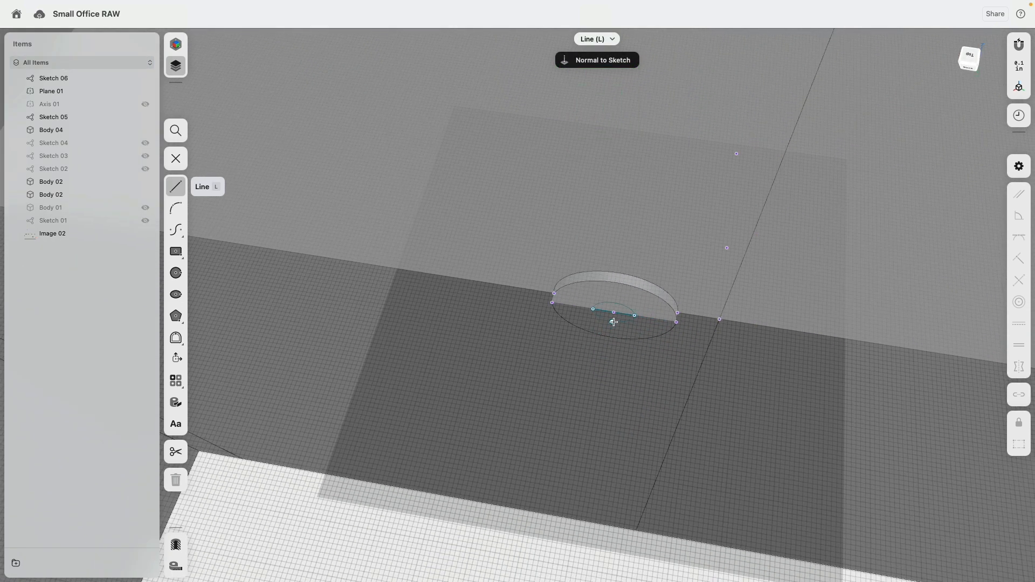
Step: Draw a line about 2.65 inches outward from the 1-inch line's midpoint, followed by a 5.5-inch line alongside the door
click(614, 312)
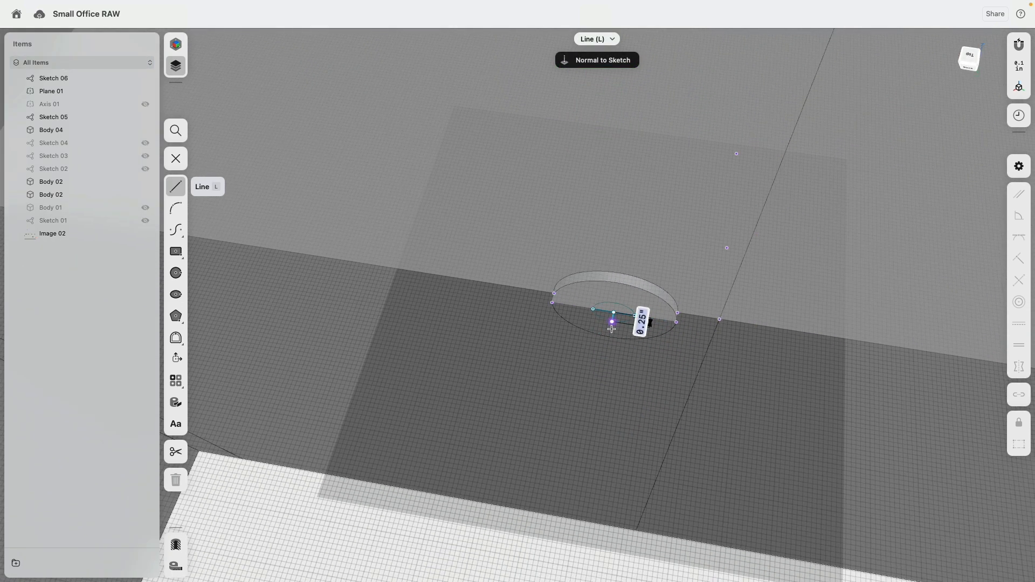
click(595, 419)
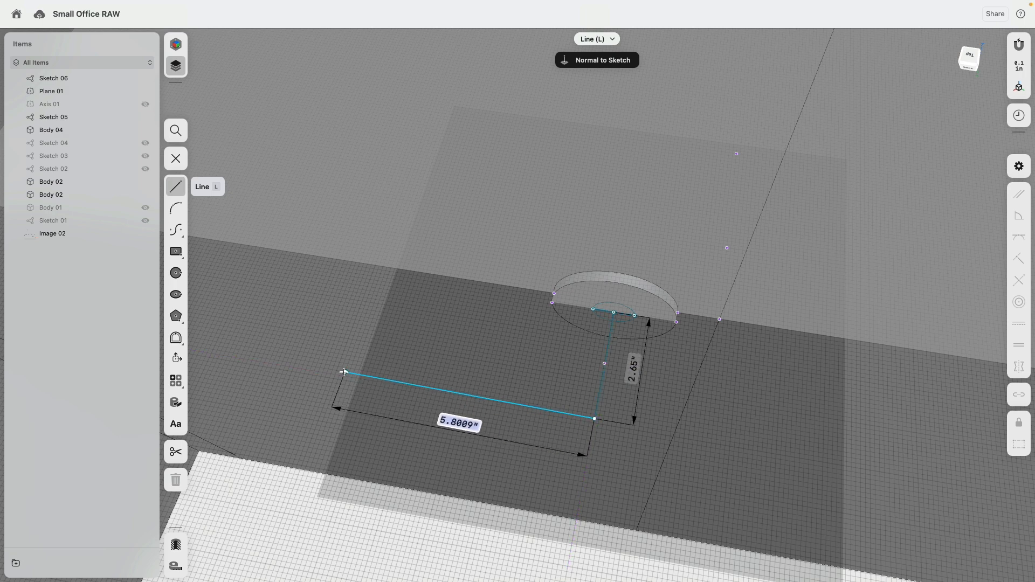
text(5.5)
key(Return)
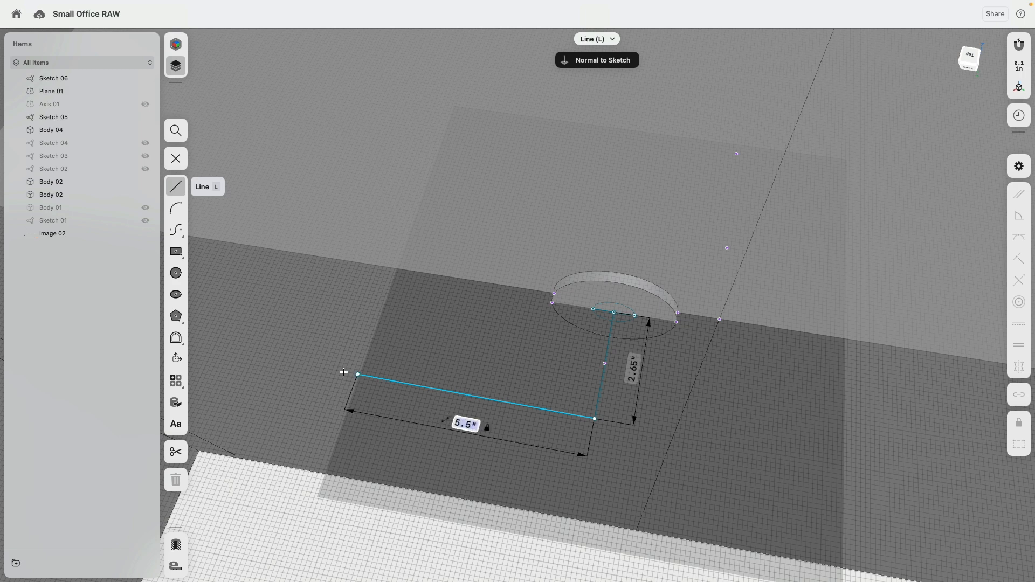
click(357, 374)
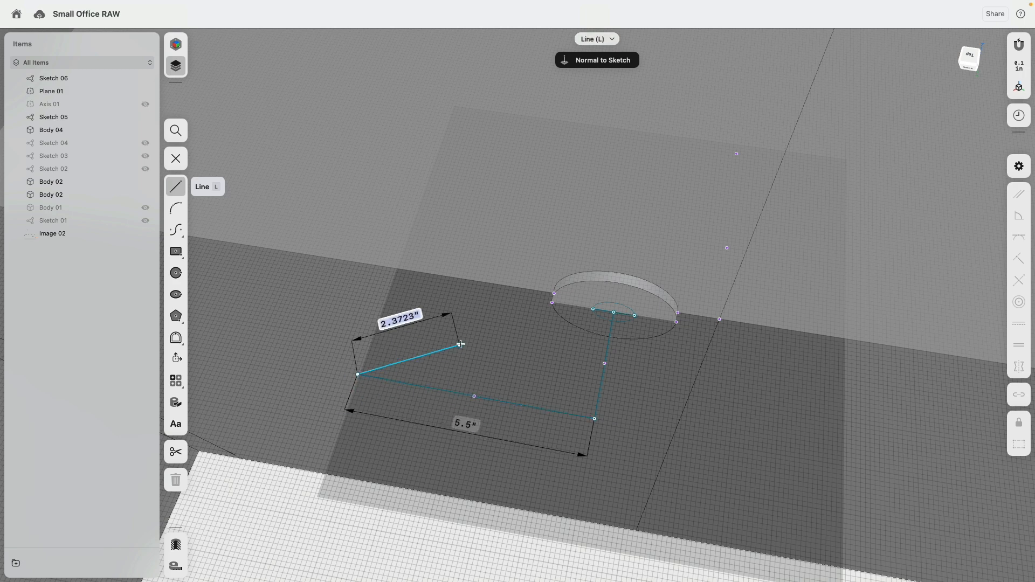
key(Escape)
Step: Constrain the 5.5-inch line perpendicular to the line projecting from the base plate
click(473, 396)
click(609, 345)
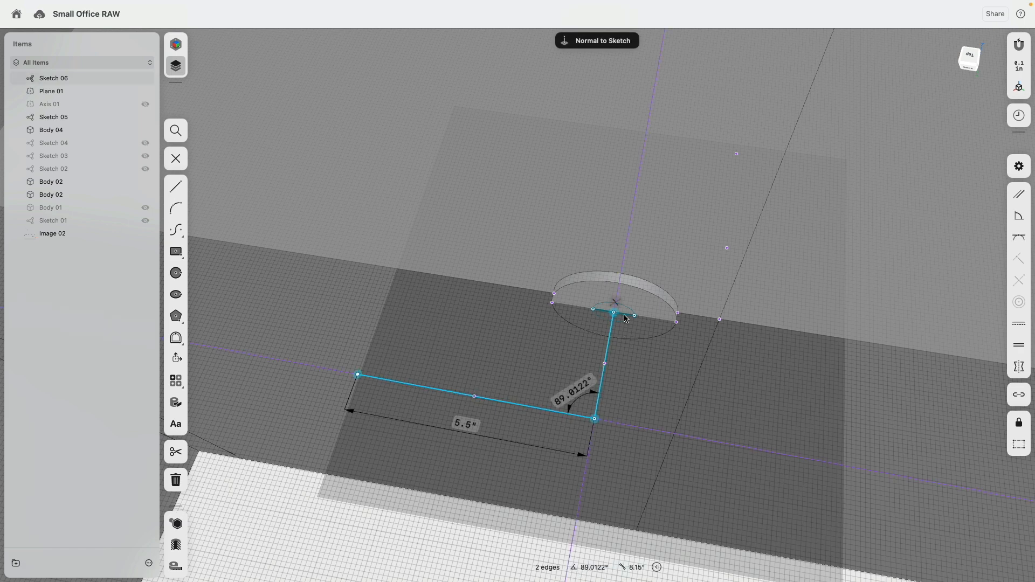
click(701, 382)
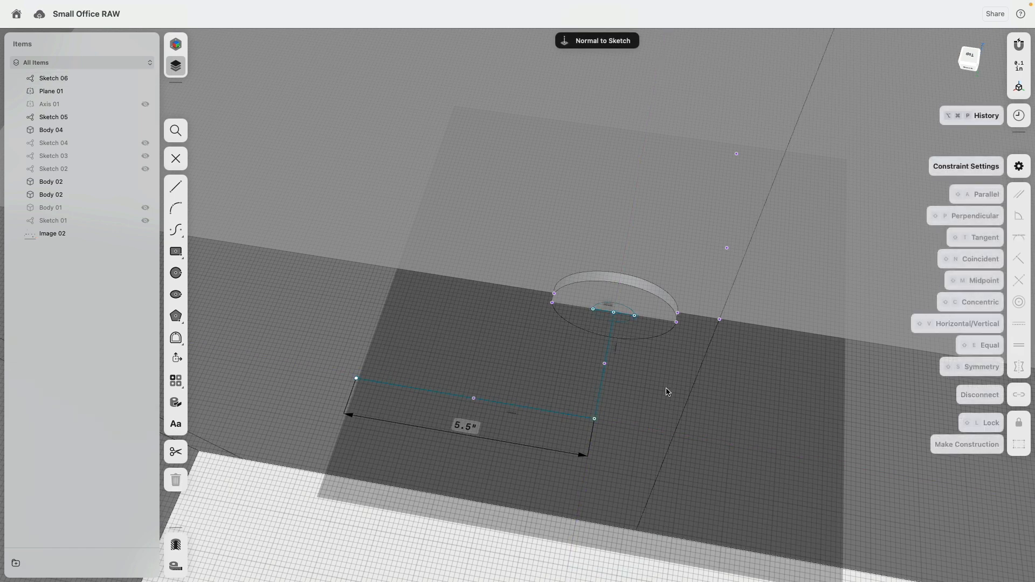
Step: Convert the 1-inch line across the small circle to construction geometry and finish the handle path sketch
scroll(643, 332, up, 3)
click(593, 307)
click(1021, 449)
scroll(712, 340, down, 3)
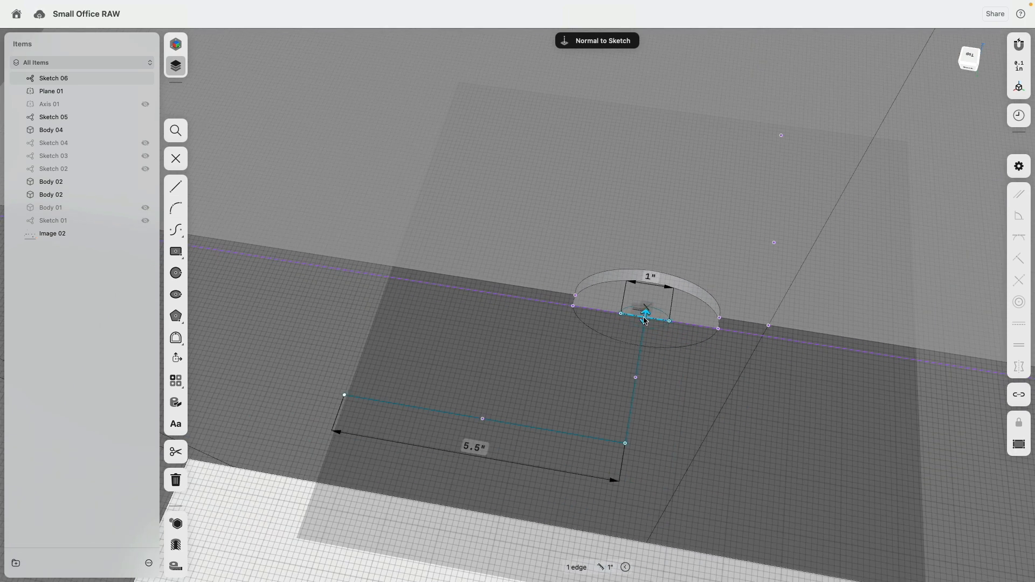
click(641, 348)
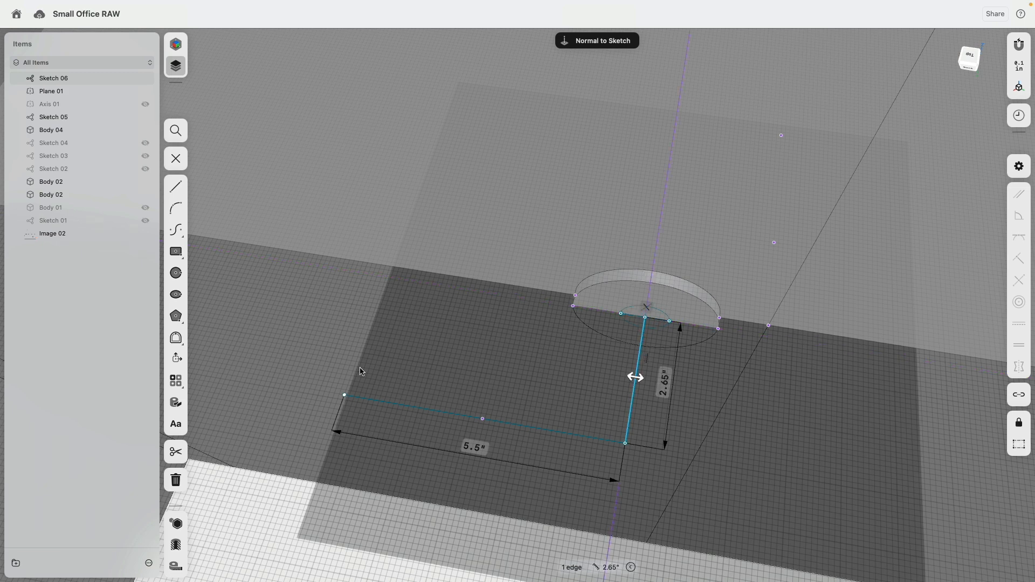
scroll(212, 370, down, 3)
click(291, 501)
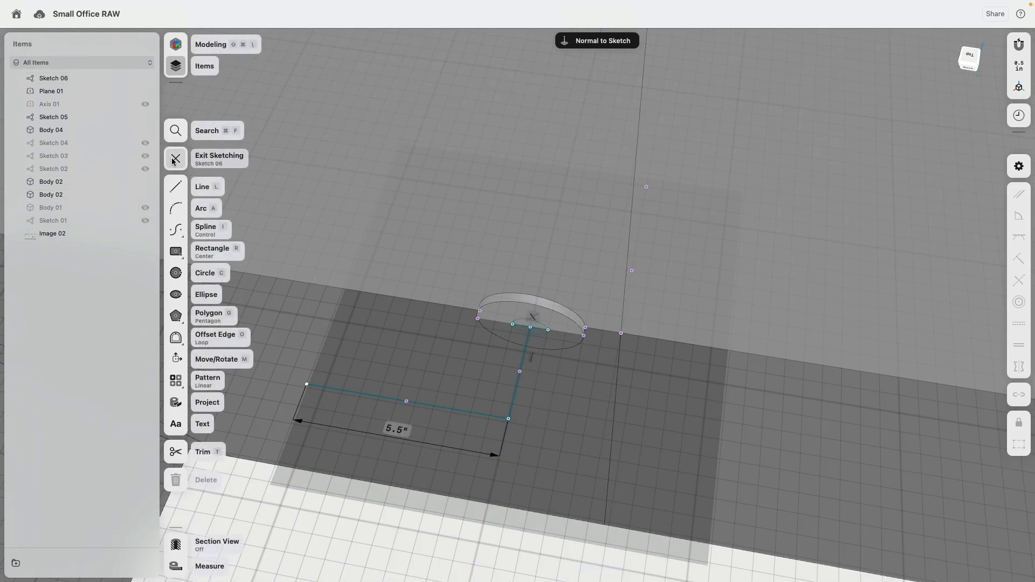
click(173, 158)
Step: Sweep the 1-inch circle on the base plate along the L-shaped path to form the handle's stem and grip
scroll(536, 330, up, 3)
click(486, 328)
right_drag(487, 329, 460, 306)
click(459, 305)
scroll(459, 305, down, 3)
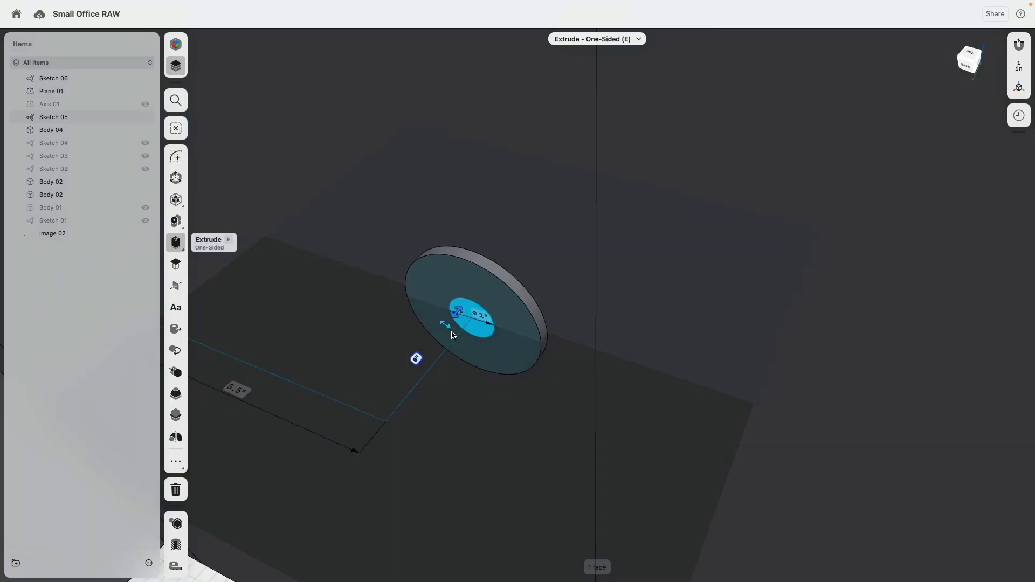
click(397, 403)
click(373, 416)
scroll(324, 338, down, 3)
middle_drag(324, 323, 458, 338)
click(176, 342)
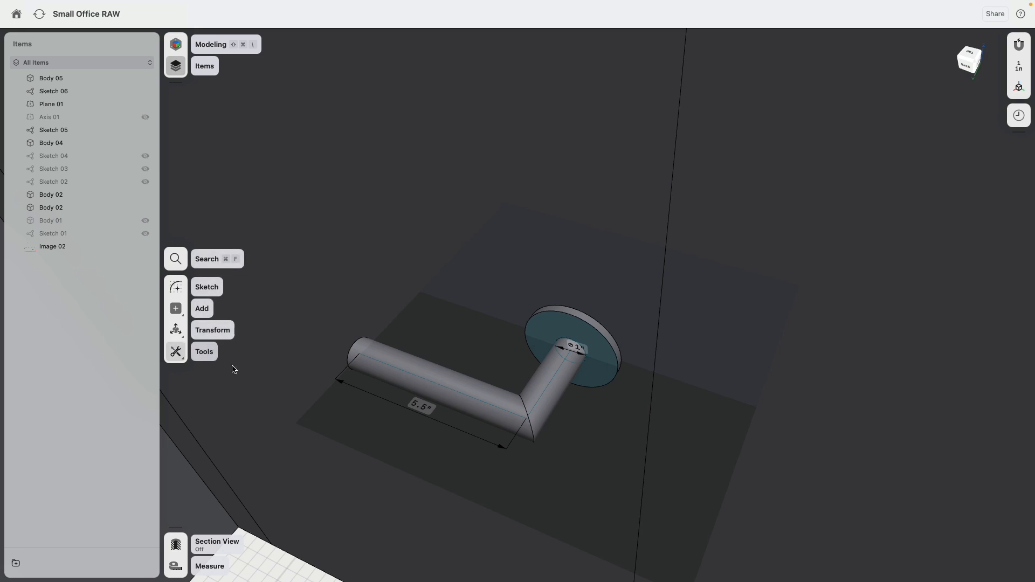
click(457, 322)
mouse_move(444, 329)
right_down()
mouse_move(418, 321)
mouse_move(411, 305)
mouse_move(433, 318)
right_up()
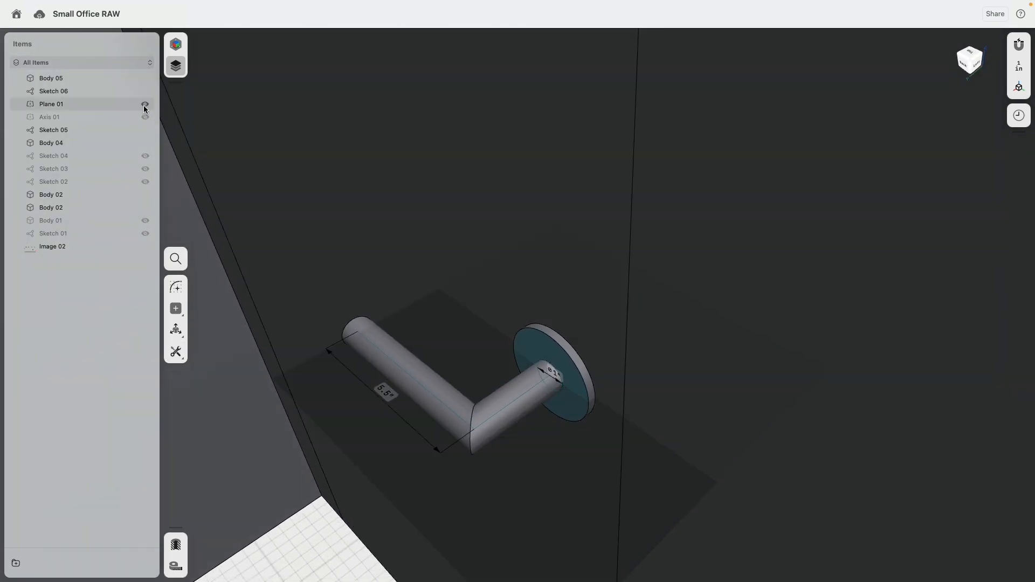
Step: Open the handle path sketch and set the length of the stem line projecting from the base plate to 2 inches
double_click(108, 91)
click(492, 415)
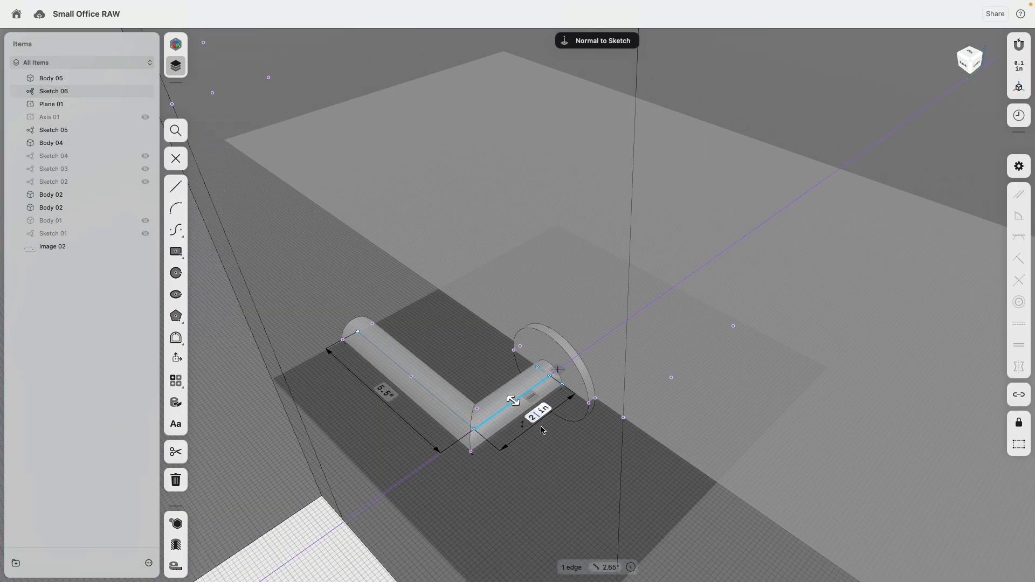
text(2)
key(Return)
Step: Try lengths of 5 inches and 4 inches for the handle's grip line
right_drag(415, 352, 445, 377)
click(429, 382)
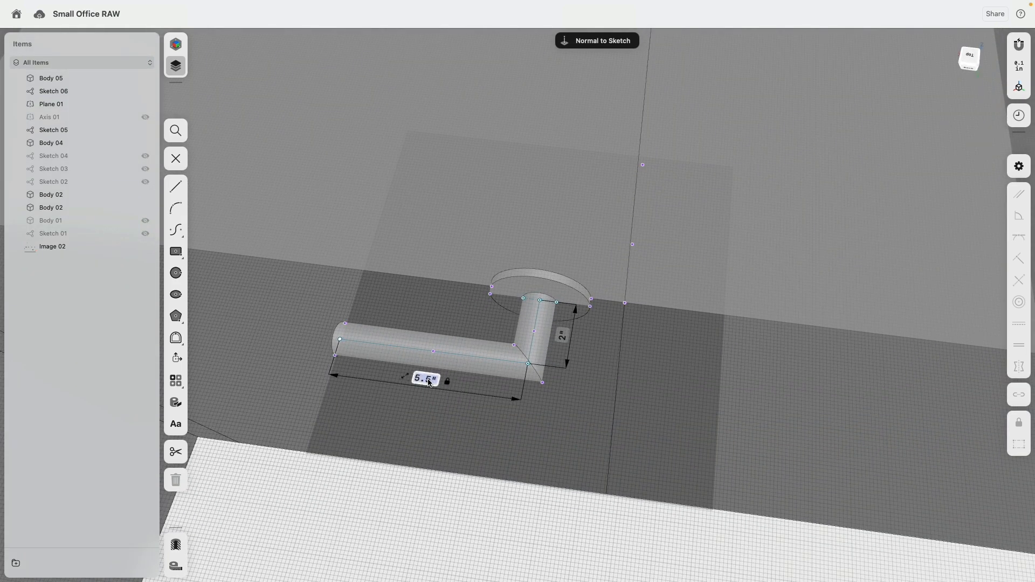
key(Return)
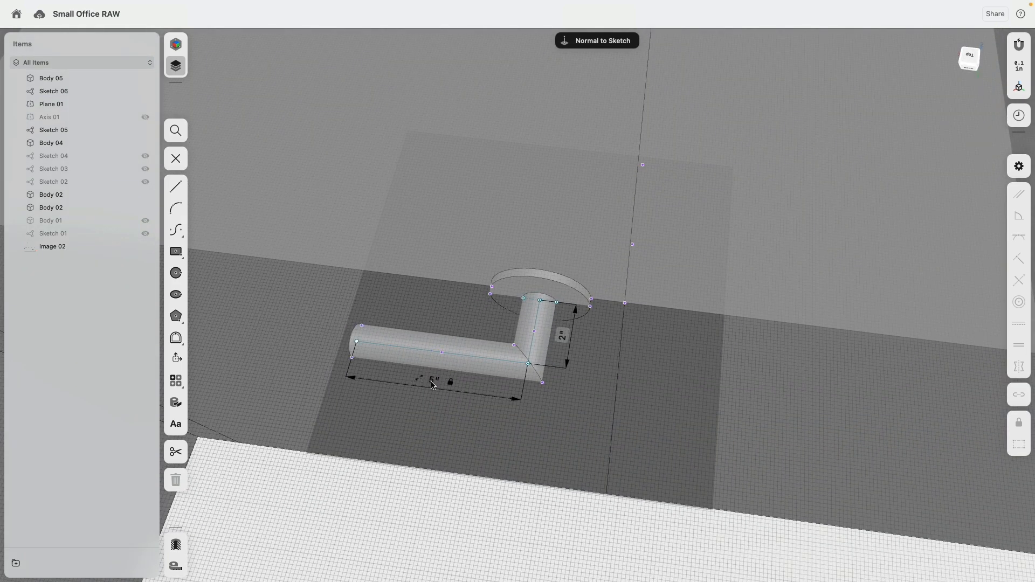
text(4)
key(Return)
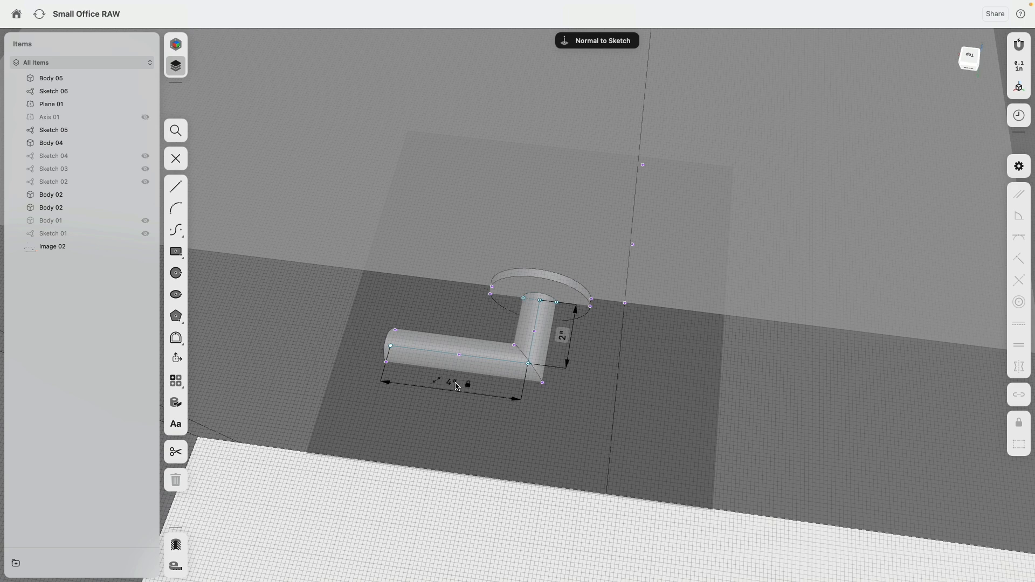
click(457, 387)
text(5)
key(Return)
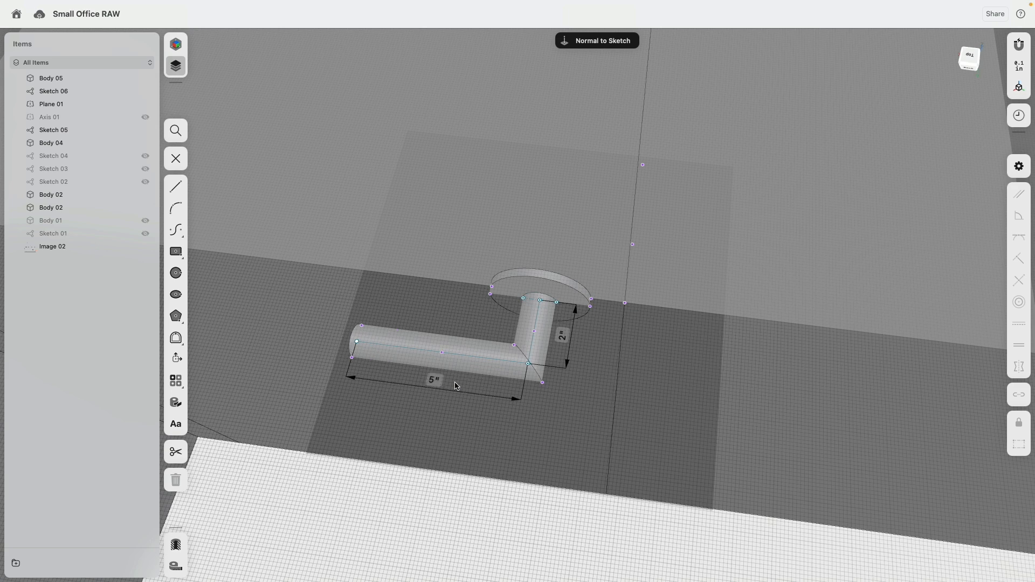
click(437, 383)
text(4)
key(Return)
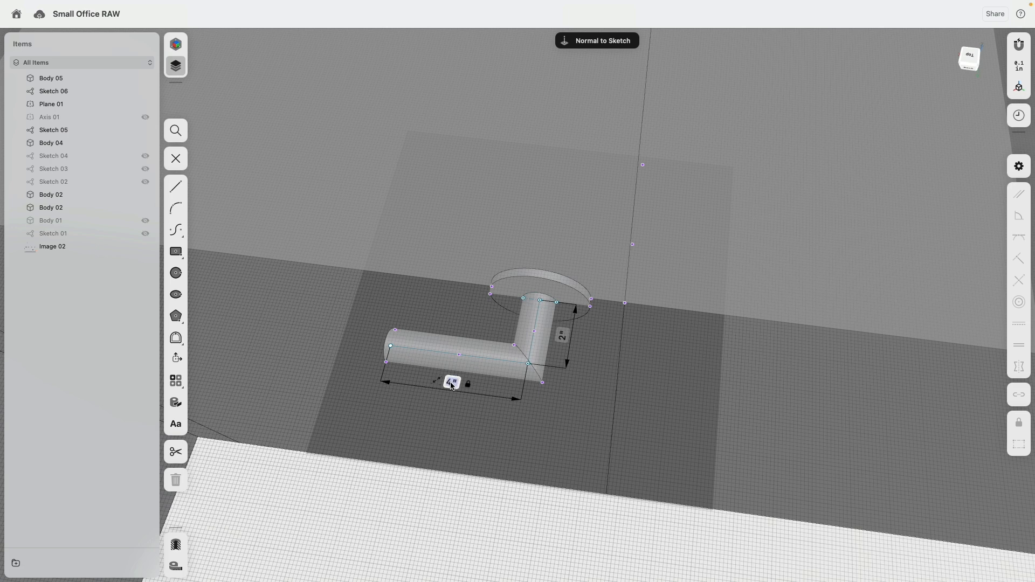
Step: Set the handle's grip line length to 4.5 inches
text(4.5)
key(Return)
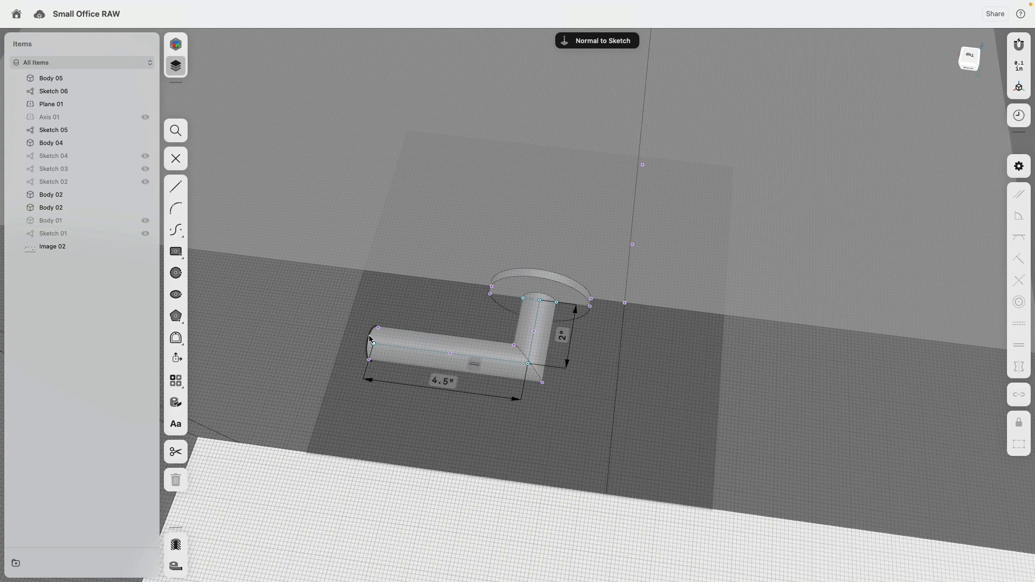
Step: Fillet the free end edge of the grip with a 0.125-inch radius and round the base plate's outer front edge
right_drag(373, 343, 430, 323)
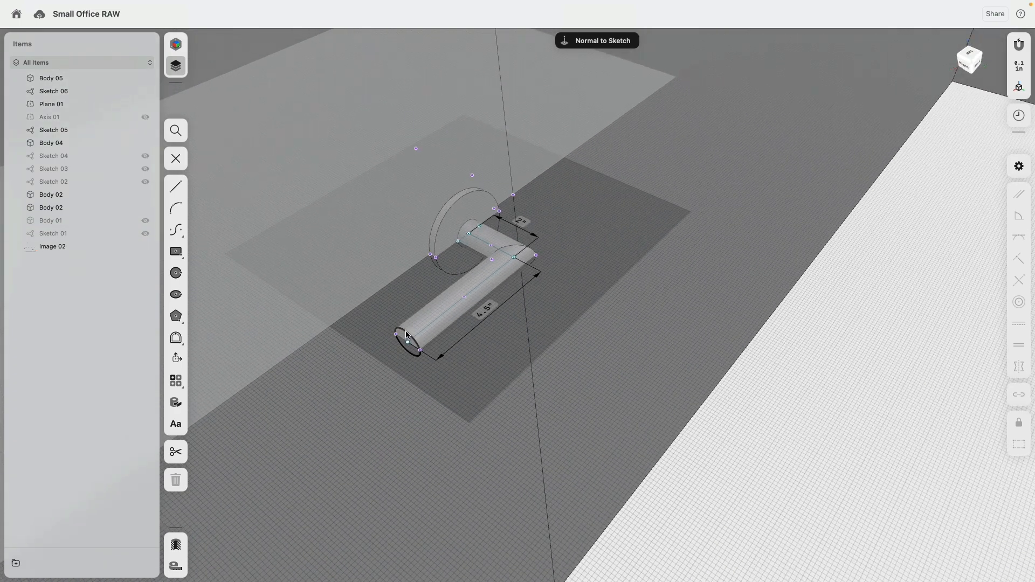
click(407, 334)
drag(395, 334, 399, 333)
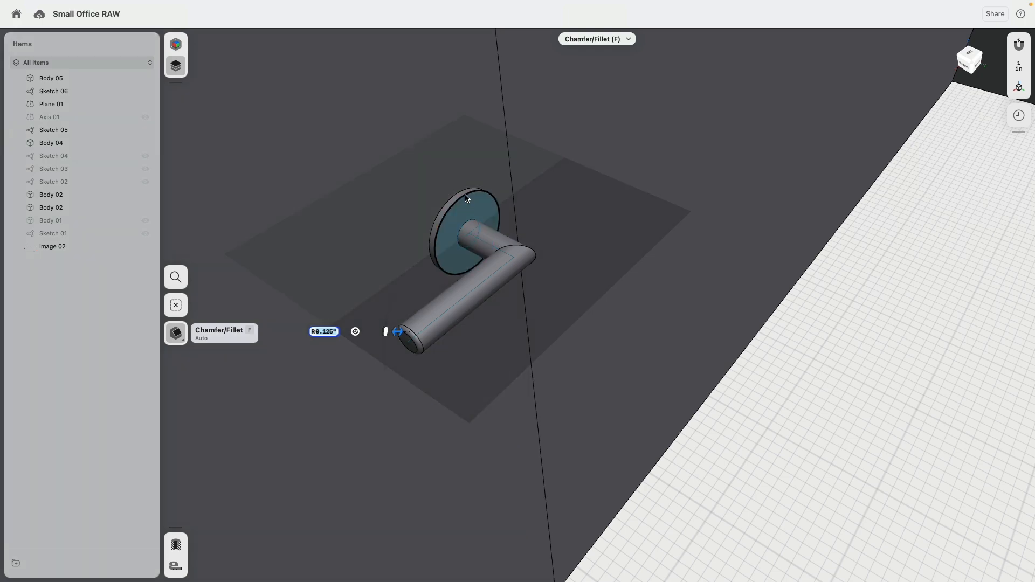
click(470, 192)
drag(471, 192, 472, 192)
click(51, 348)
Step: Open the door opening sketch and try a door width of 60 inches
scroll(546, 349, down, 5)
scroll(546, 349, down, 10)
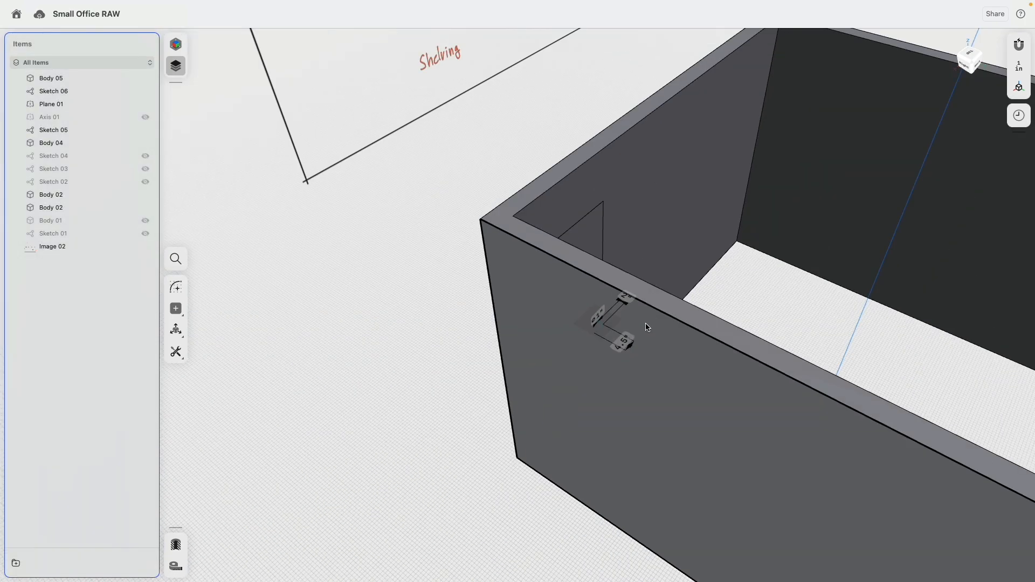
scroll(605, 315, up, 5)
middle_drag(693, 298, 402, 227)
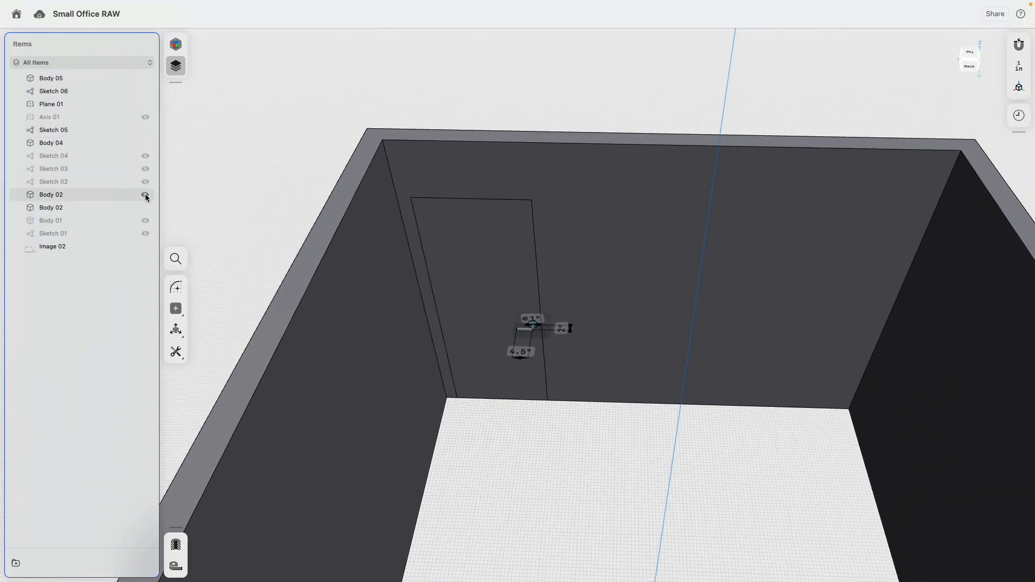
click(111, 182)
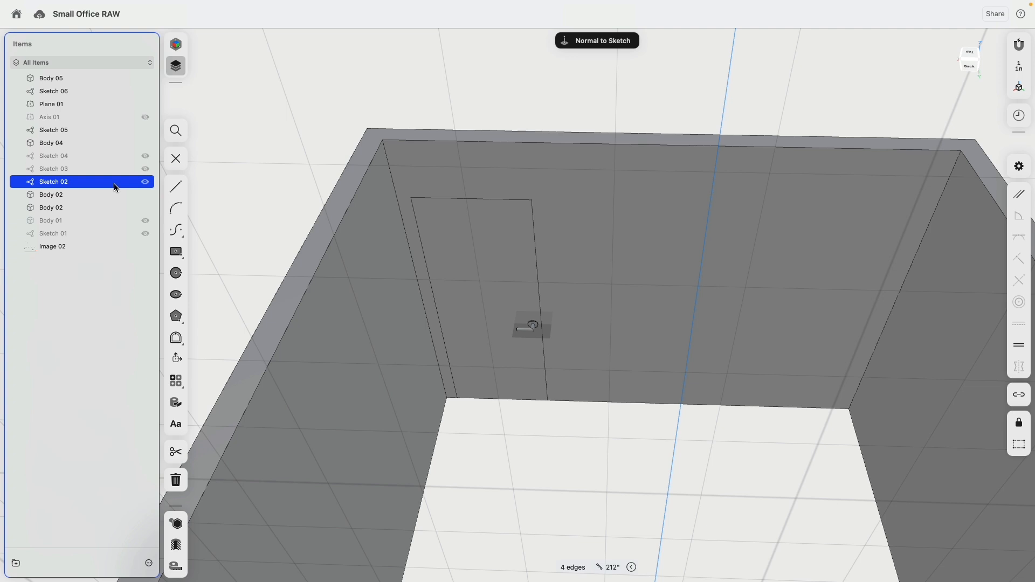
click(111, 174)
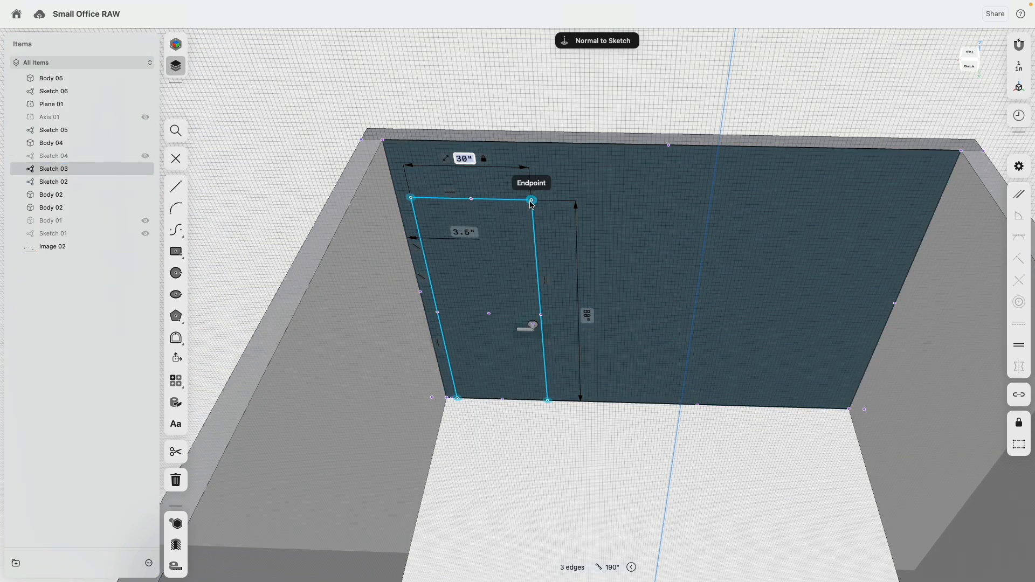
text(60)
key(Return)
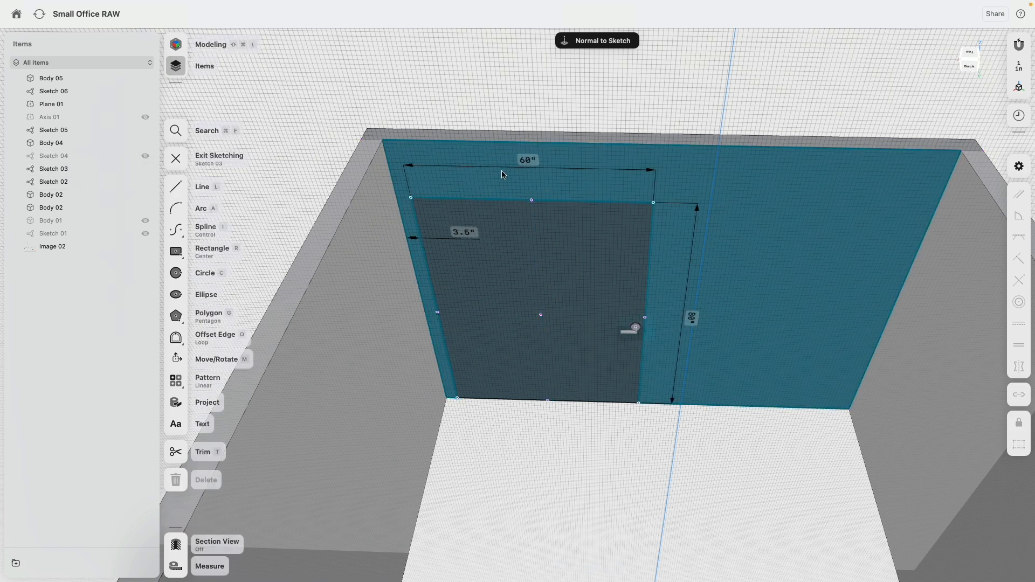
Step: Restore the door width to 30 inches and exit the sketch
text(30)
key(Return)
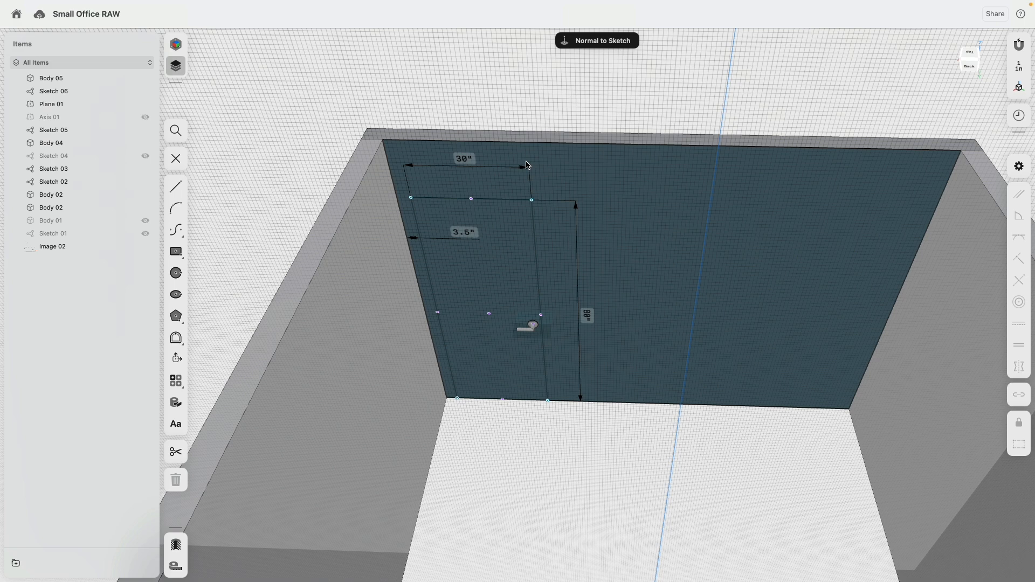
click(75, 342)
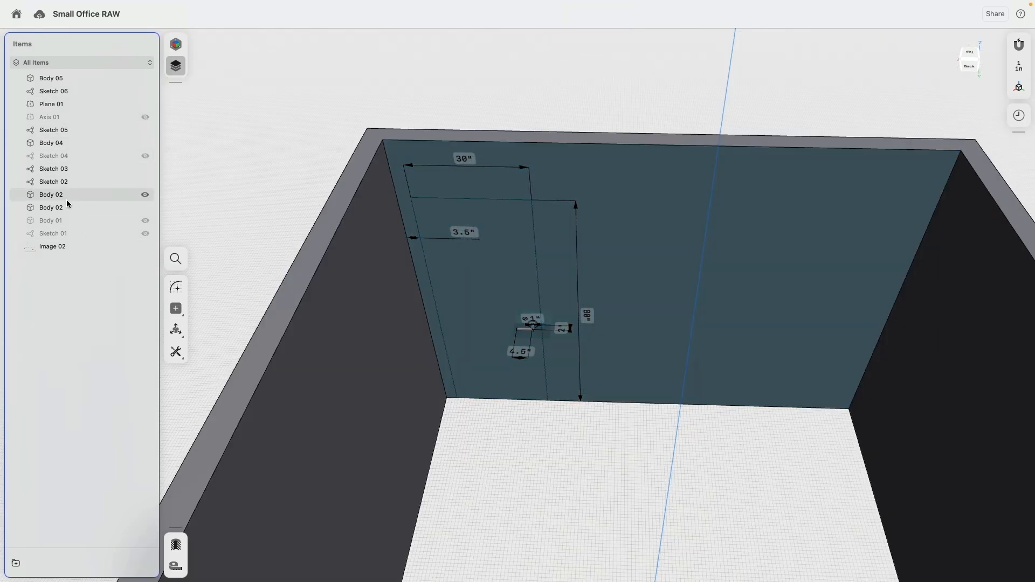
Step: Hide the walls body and group the door, handle bodies, and their visible sketches and plane into a new folder
click(144, 209)
scroll(322, 218, down, 5)
right_drag(383, 280, 370, 169)
drag(357, 140, 470, 348)
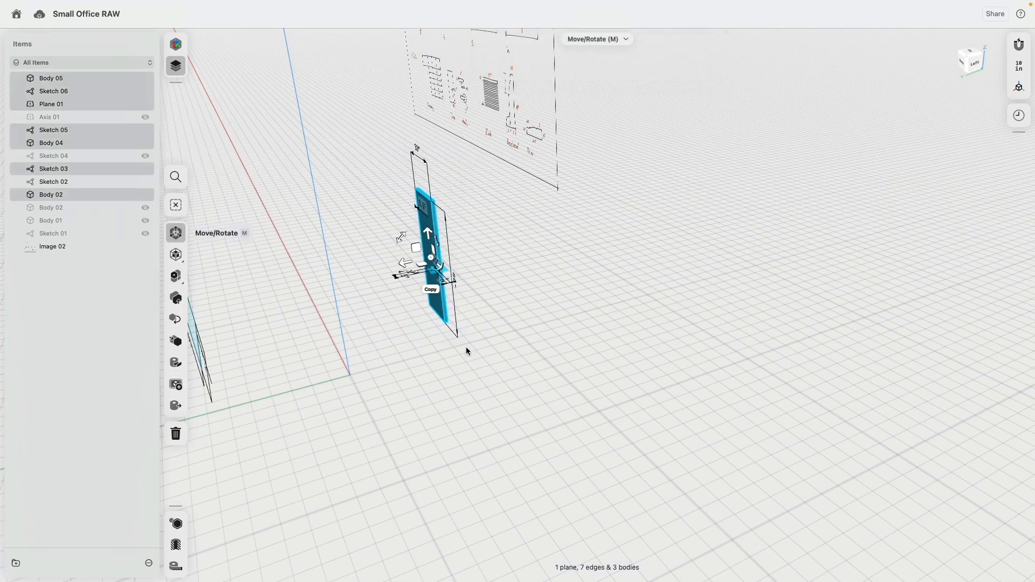
click(16, 564)
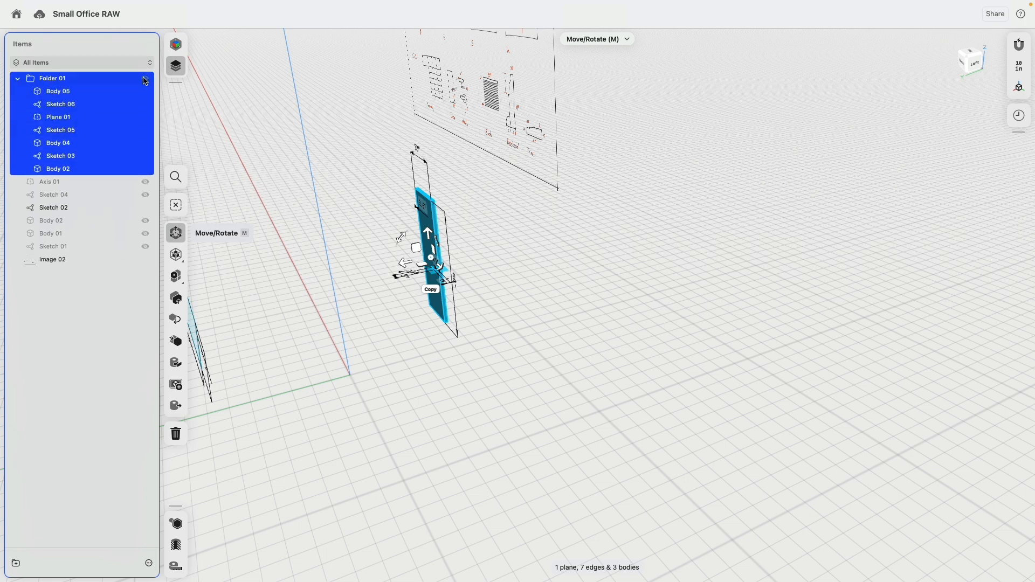
Step: Rename the new folder as Door and deselect its items
click(58, 80)
right_click(52, 82)
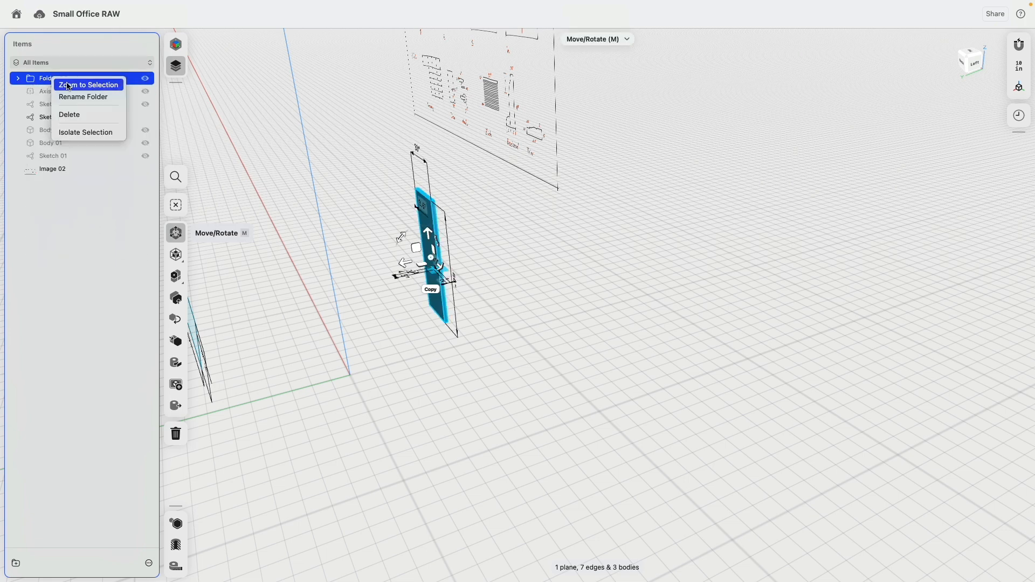
click(73, 96)
text(Door)
key(Return)
click(331, 205)
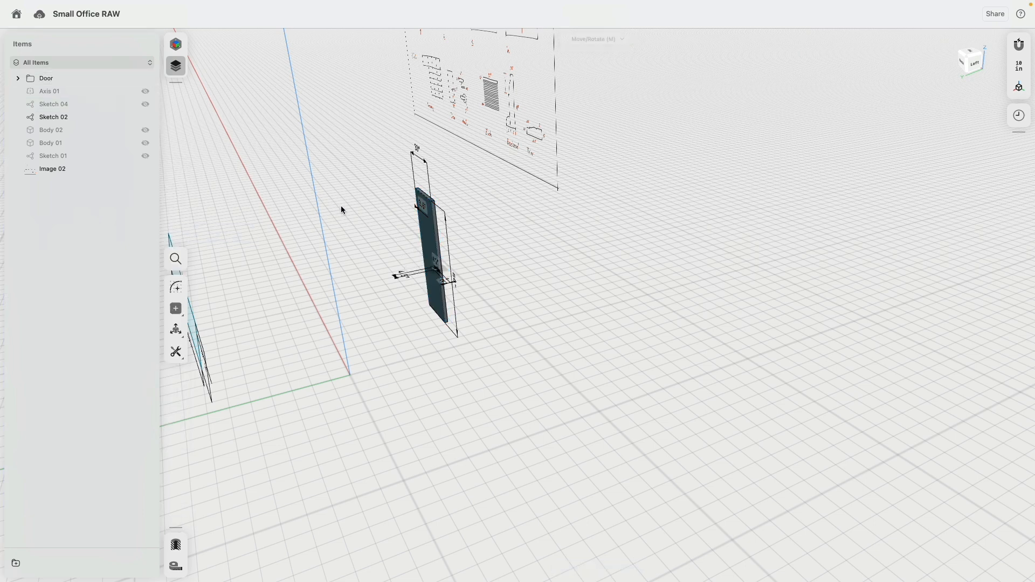
Step: Group the sketches and plane inside the Door folder into a subfolder and hide that subfolder
click(17, 78)
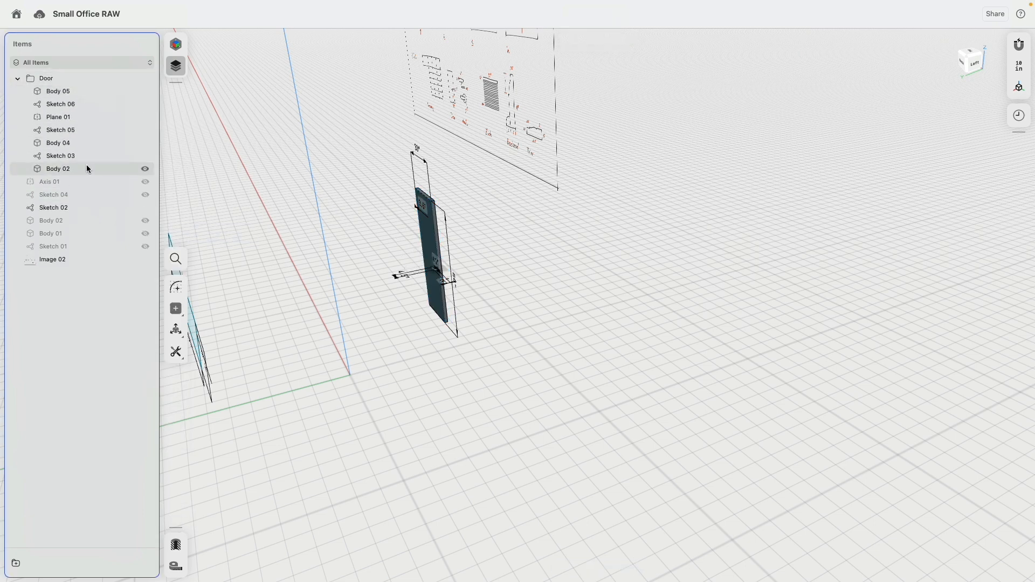
drag(66, 156, 62, 118)
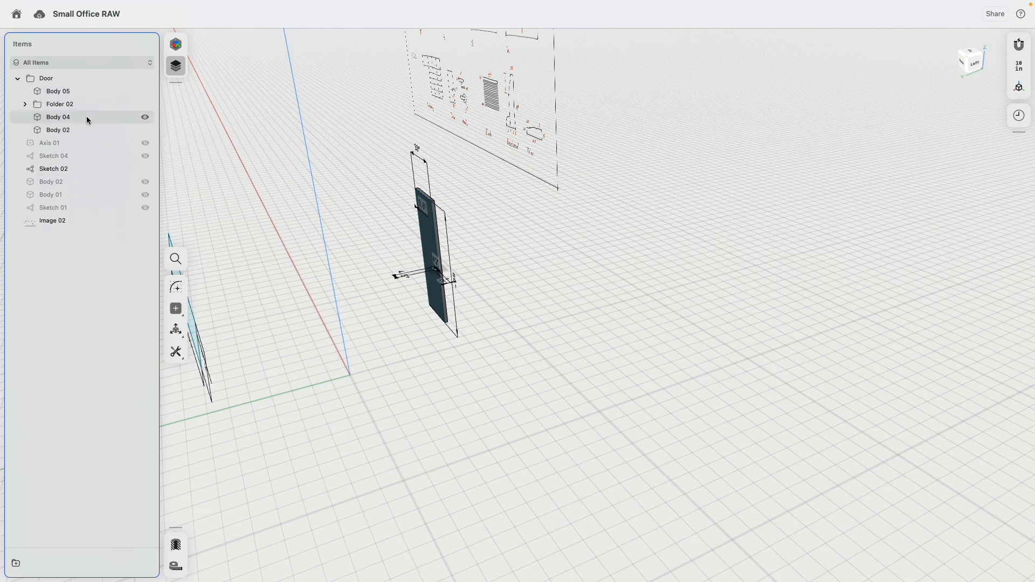
click(145, 105)
mouse_move(374, 225)
right_down()
mouse_move(462, 246)
mouse_move(312, 238)
mouse_move(385, 253)
mouse_move(445, 239)
mouse_move(505, 246)
right_up()
click(451, 226)
scroll(429, 225, up, 5)
click(483, 274)
right_drag(376, 283, 415, 204)
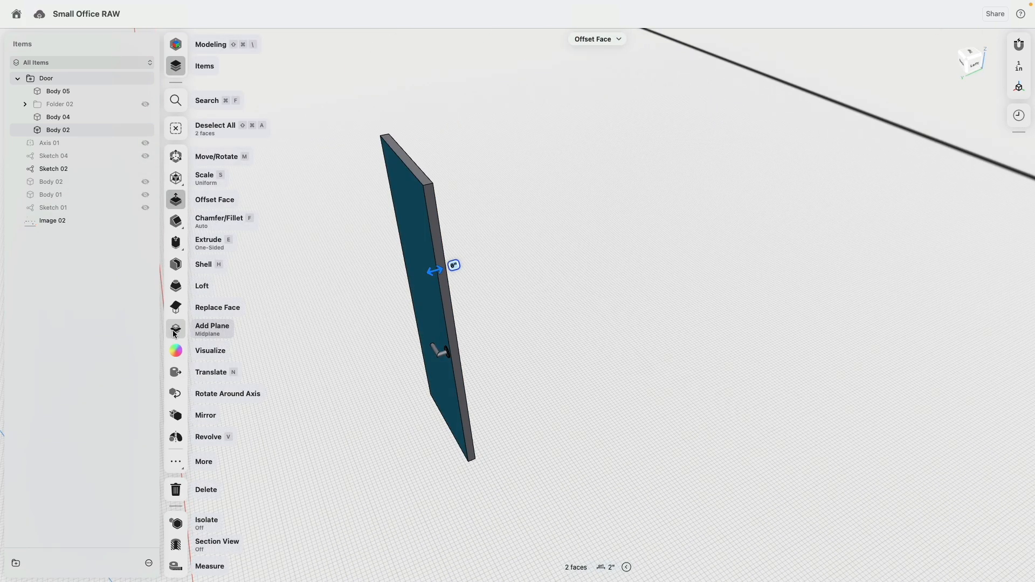
click(301, 360)
Step: Collapse the Door folder and hide it
scroll(335, 340, down, 6)
middle_drag(350, 302, 497, 212)
right_drag(497, 212, 431, 217)
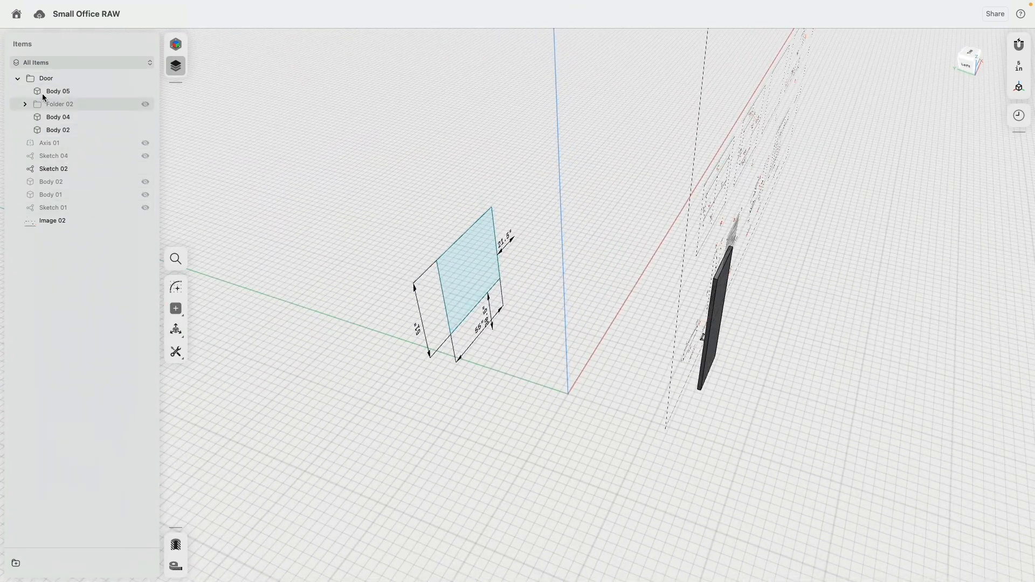
click(17, 78)
click(145, 78)
Step: Show Axis 01 and Sketch 04 to identify them, and move both into the hidden Folder 02 inside the Door folder
click(145, 91)
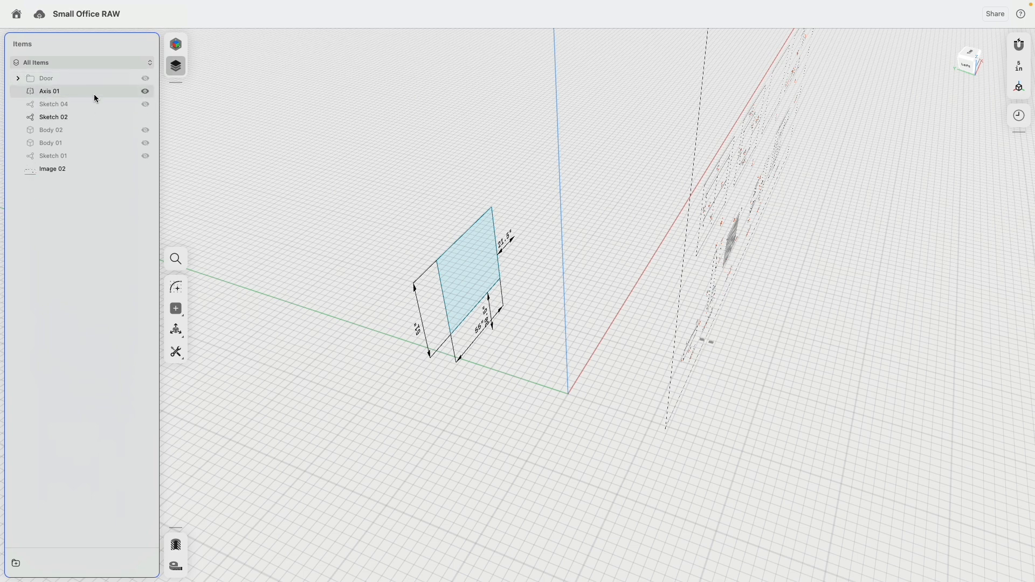
click(95, 95)
click(148, 108)
double_click(79, 106)
click(17, 80)
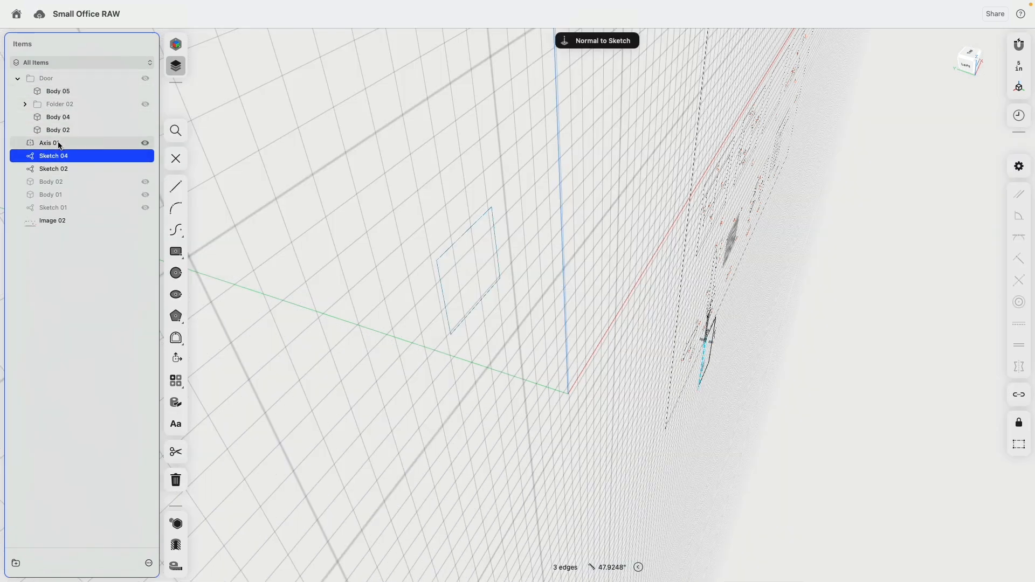
click(54, 143)
shift+click(54, 156)
drag(54, 156, 70, 107)
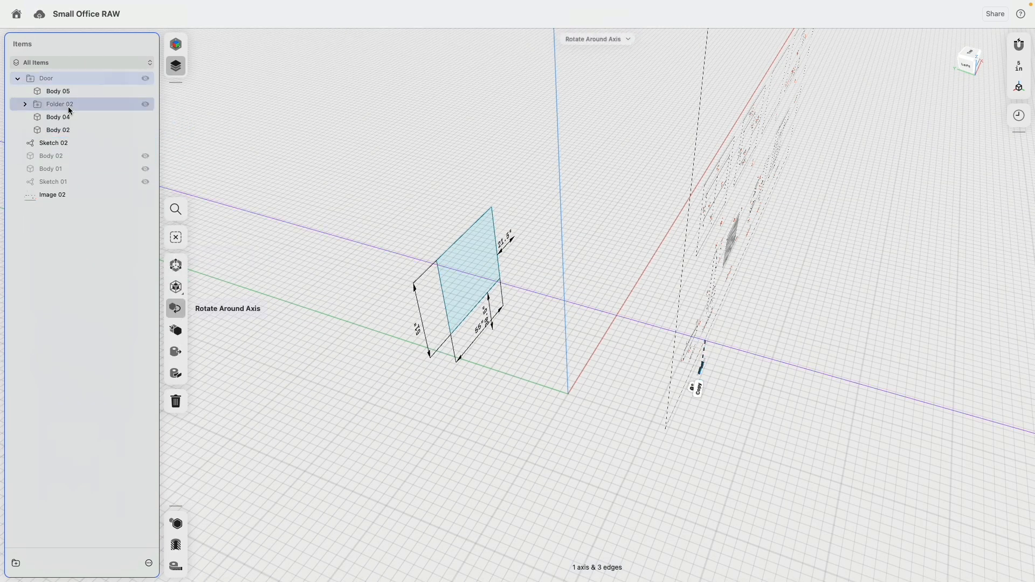
Step: Show the walls body again and move the reference drawing image out of the room to beyond the window wall
double_click(72, 145)
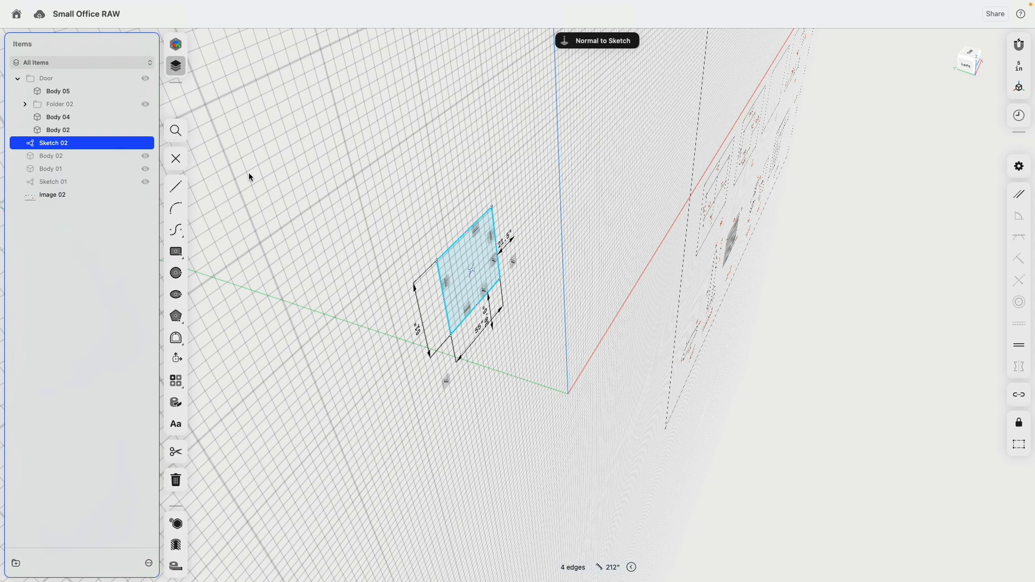
click(146, 155)
mouse_move(422, 170)
right_down()
mouse_move(358, 150)
mouse_move(308, 224)
mouse_move(601, 241)
right_up()
click(605, 233)
key(m)
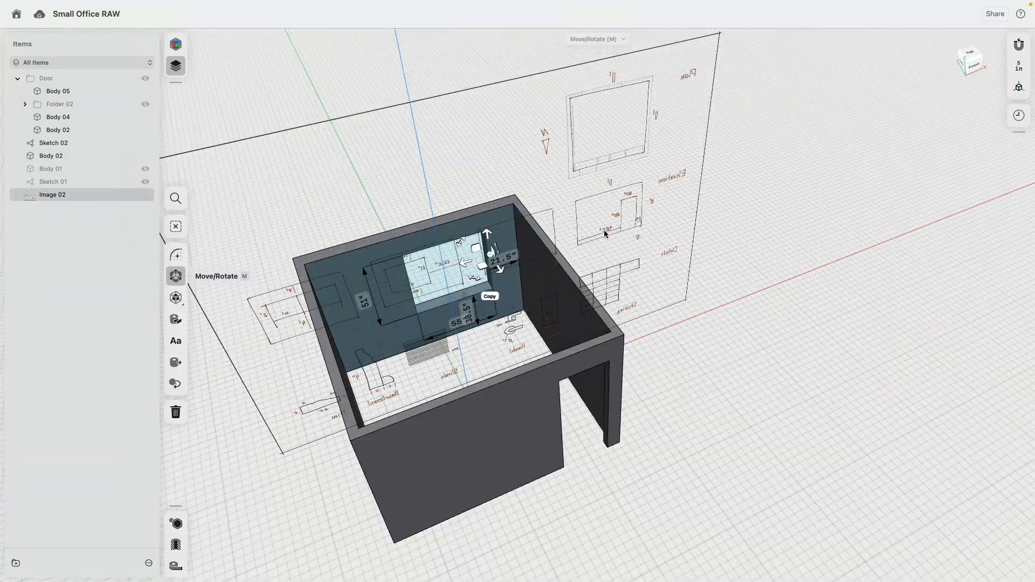
mouse_move(479, 271)
mouse_down()
mouse_move(397, 110)
mouse_move(442, 111)
mouse_move(434, 50)
mouse_up()
click(620, 202)
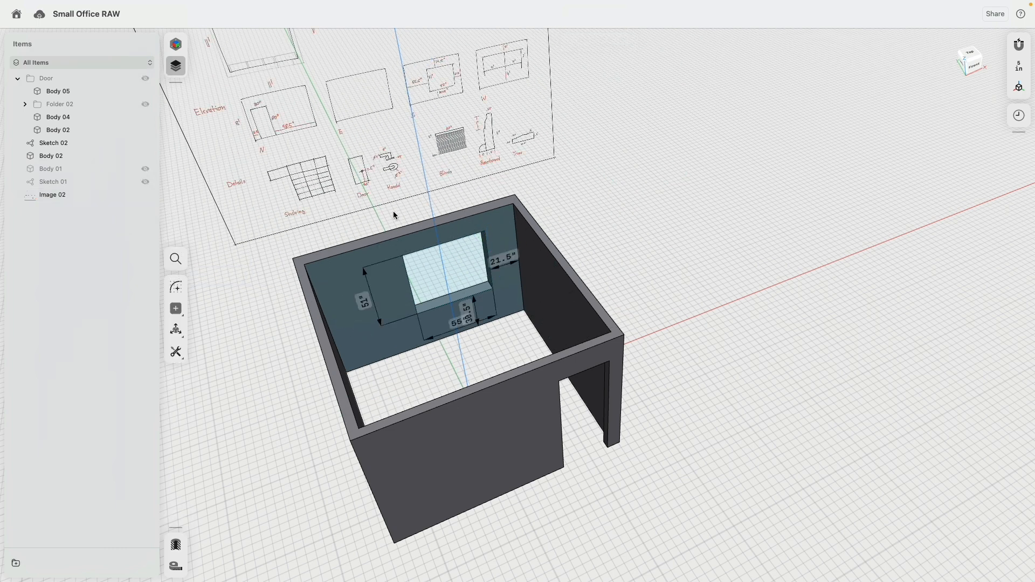
Step: Turn on a section view based on the window wall's inner face and hide the window sketch
click(346, 300)
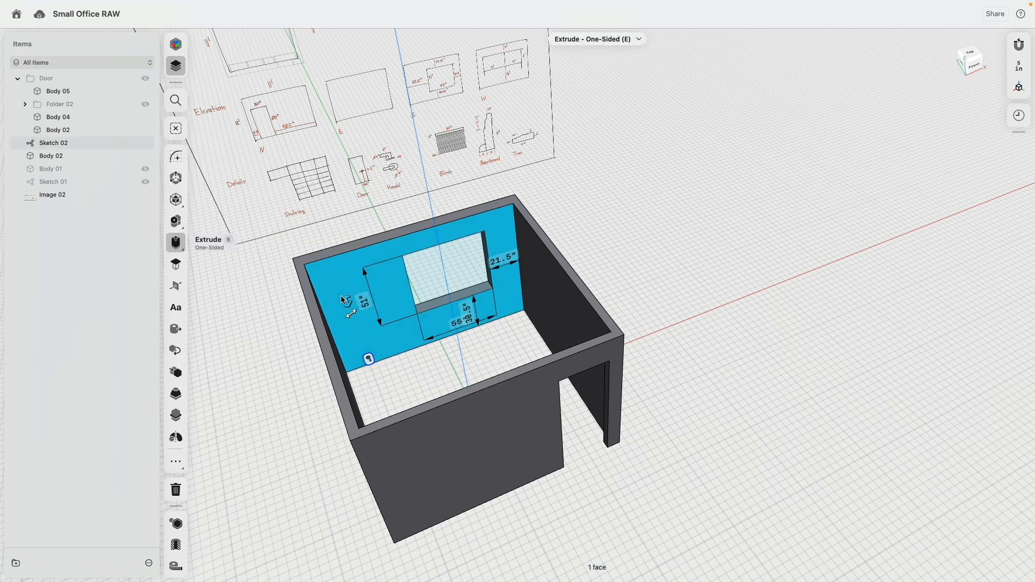
click(182, 547)
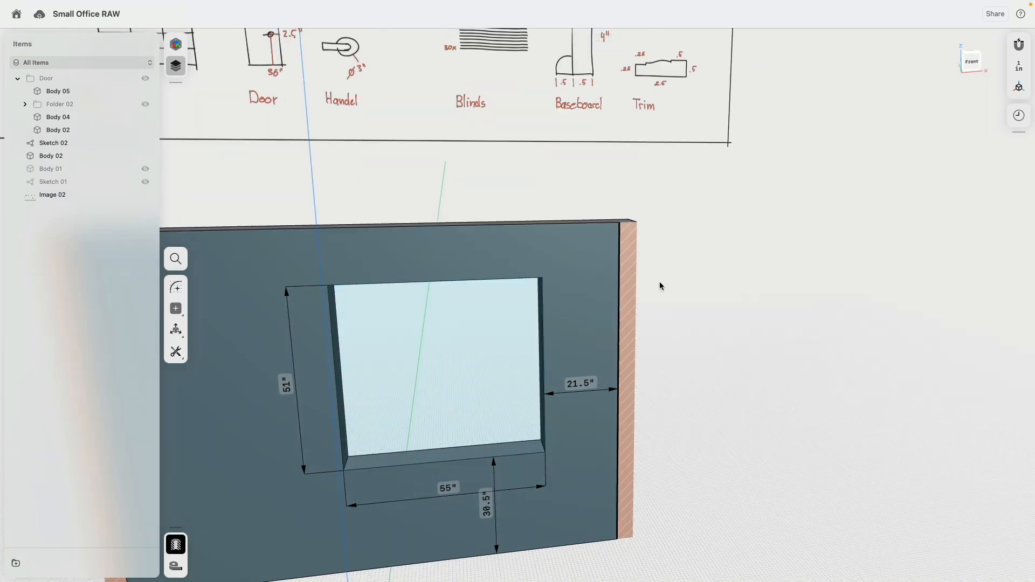
middle_drag(699, 247, 730, 251)
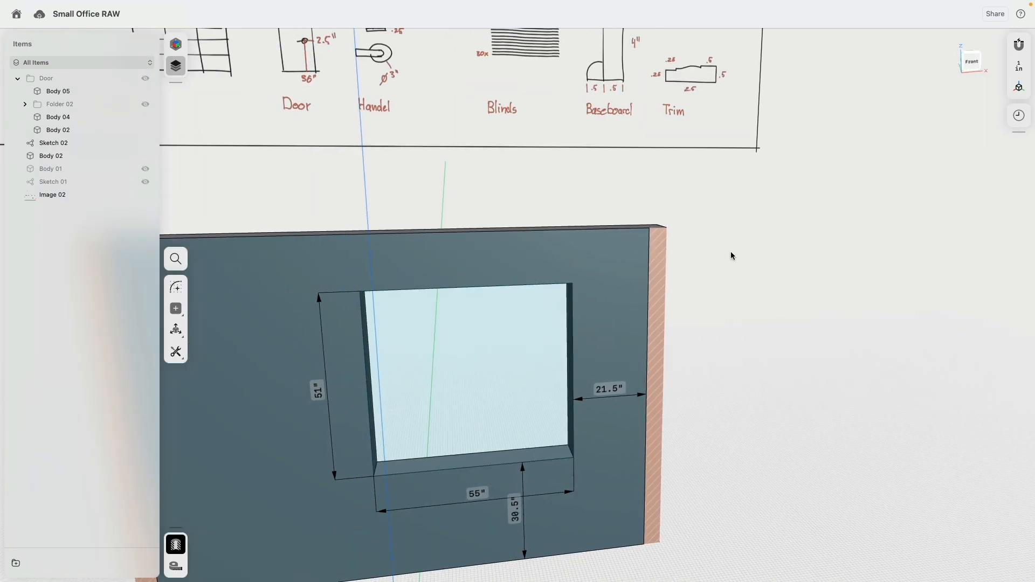
scroll(730, 251, down, 5)
middle_drag(469, 227, 377, 292)
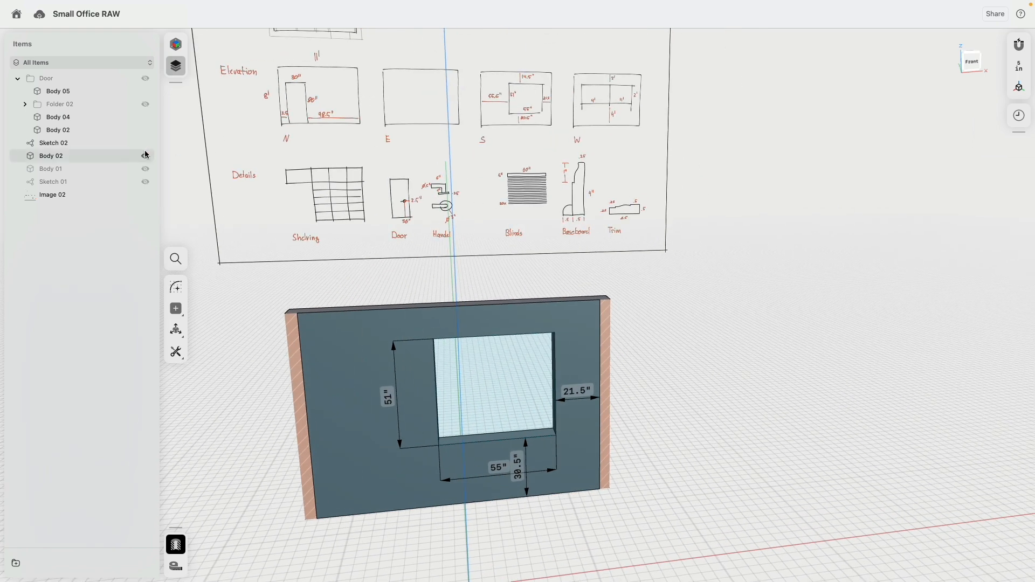
click(145, 144)
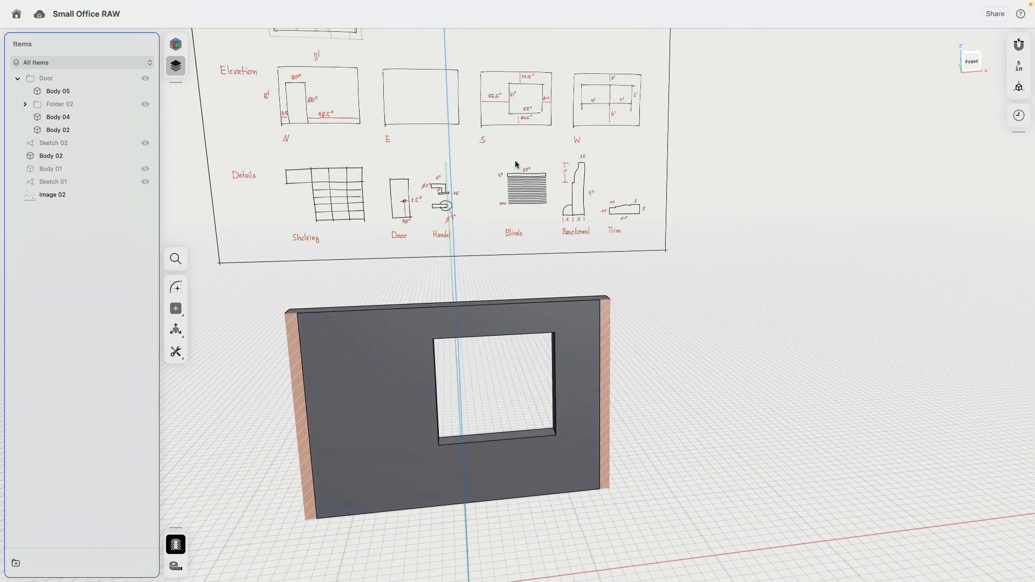
Step: Loft between the sill face and top face of the window opening to fill it with a solid block
scroll(528, 103, up, 3)
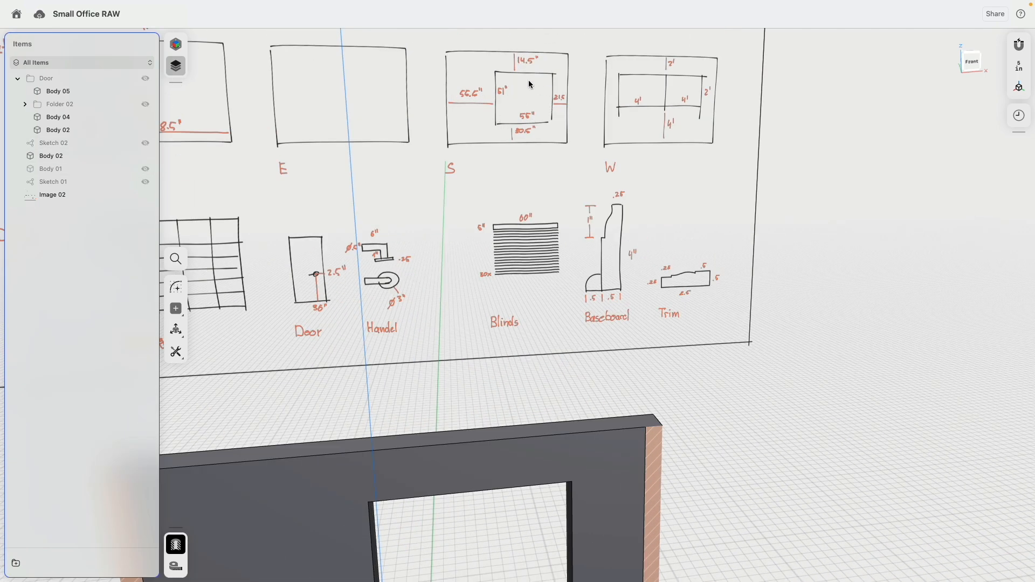
middle_drag(483, 371, 506, 159)
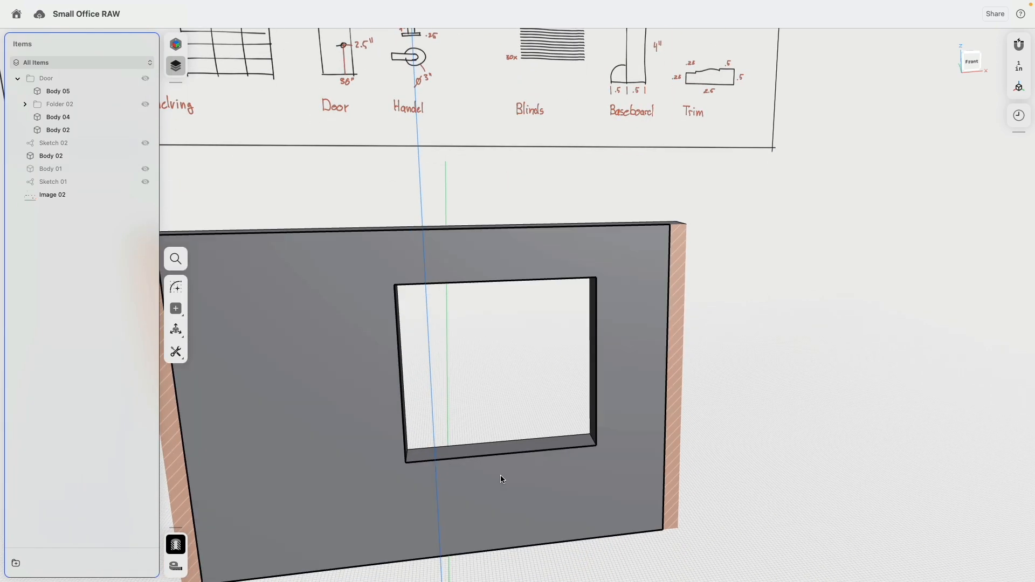
click(469, 454)
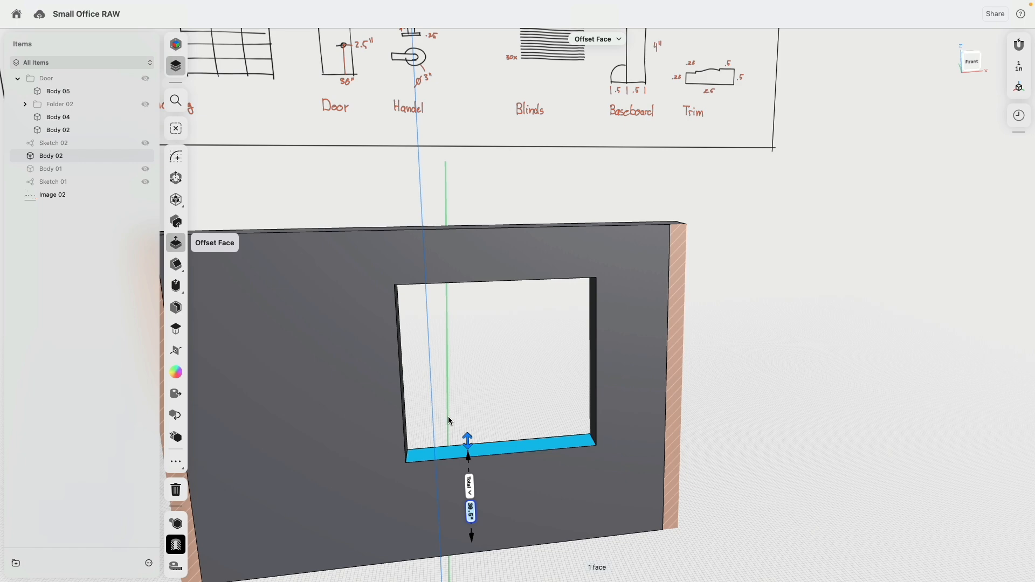
right_drag(467, 380, 477, 335)
middle_drag(516, 469, 526, 50)
click(529, 174)
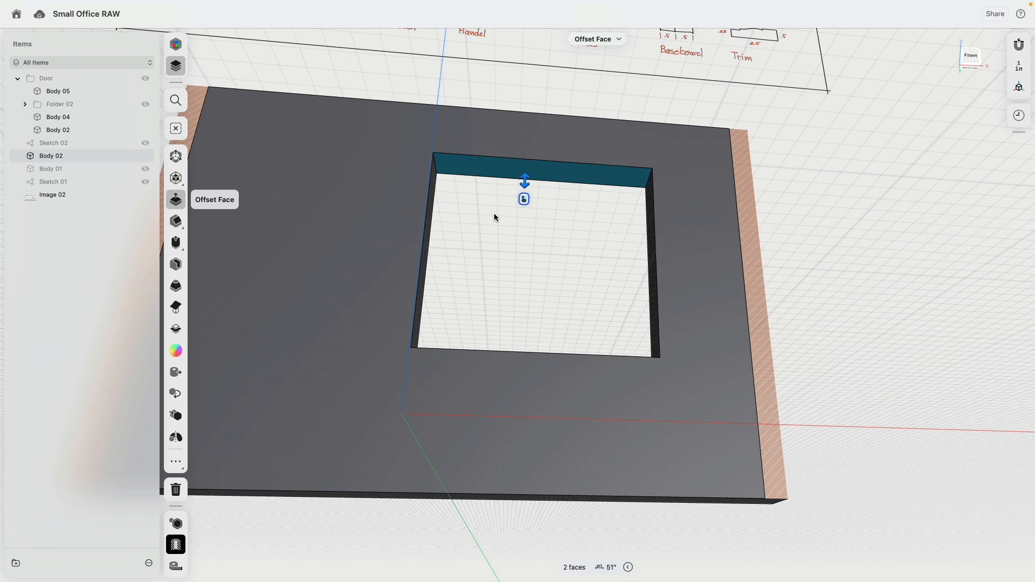
right_drag(502, 232, 496, 261)
middle_drag(506, 135, 434, 502)
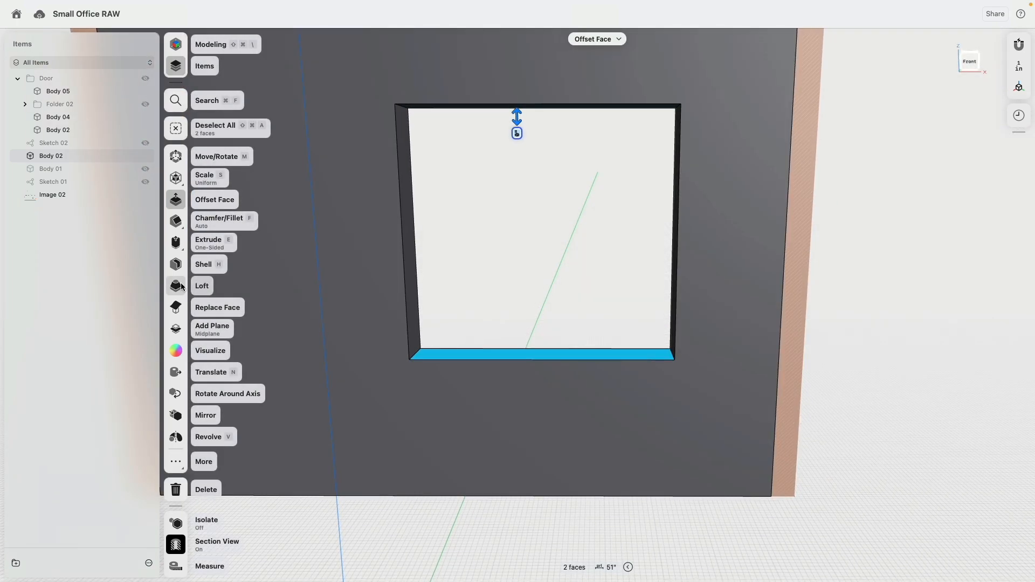
click(179, 287)
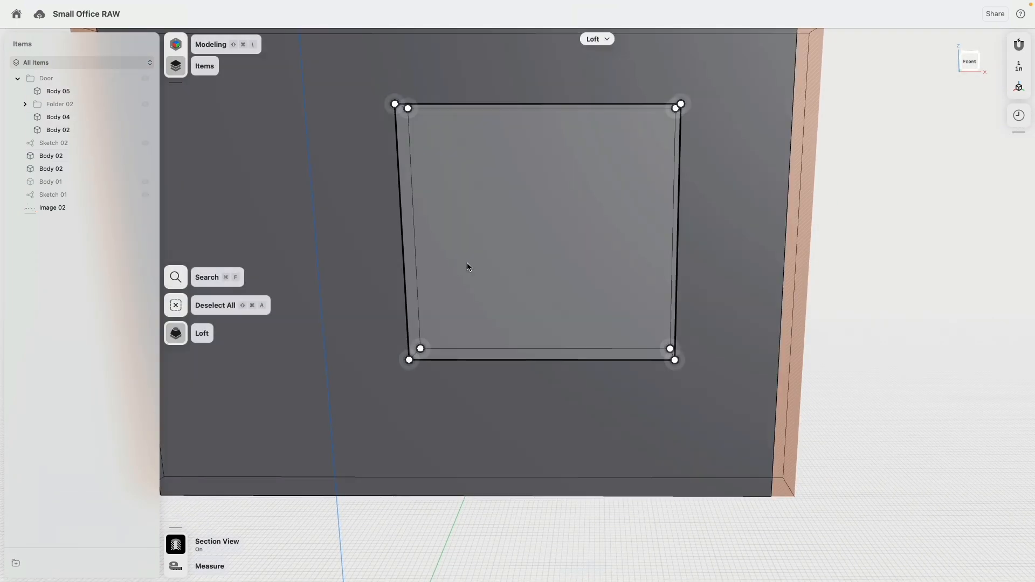
click(475, 263)
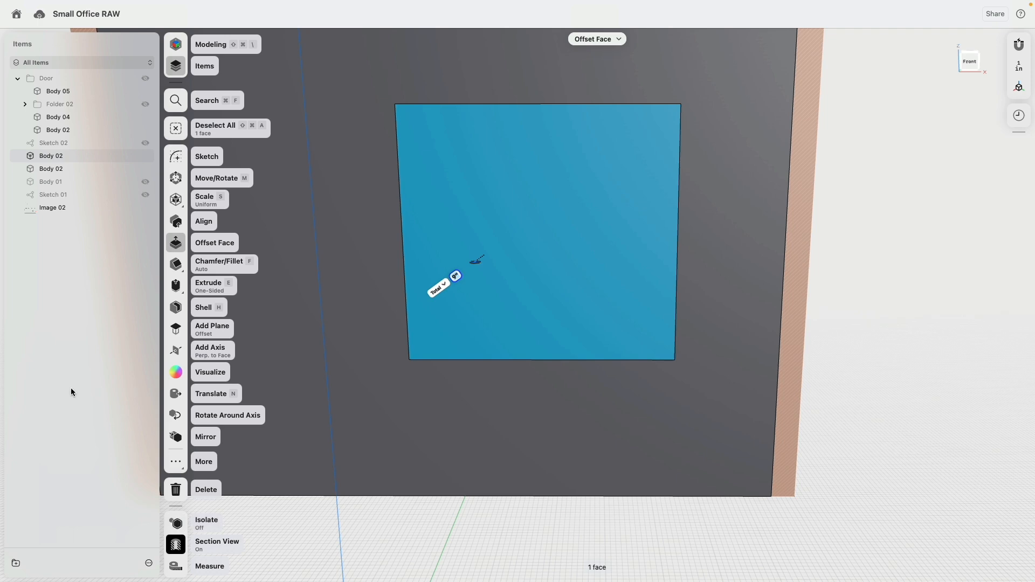
Step: With the walls body temporarily hidden, offset both side faces of the window block inward by 26 inches to form a narrow mullion
click(109, 257)
click(145, 168)
right_drag(342, 240, 374, 239)
click(373, 239)
right_drag(436, 247, 476, 248)
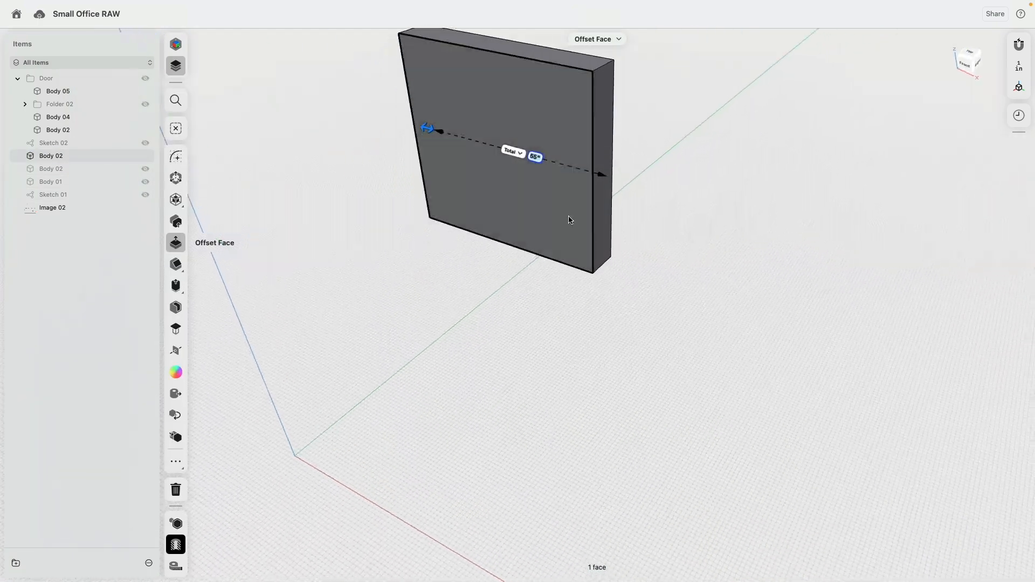
click(601, 209)
drag(612, 208, 523, 191)
click(515, 145)
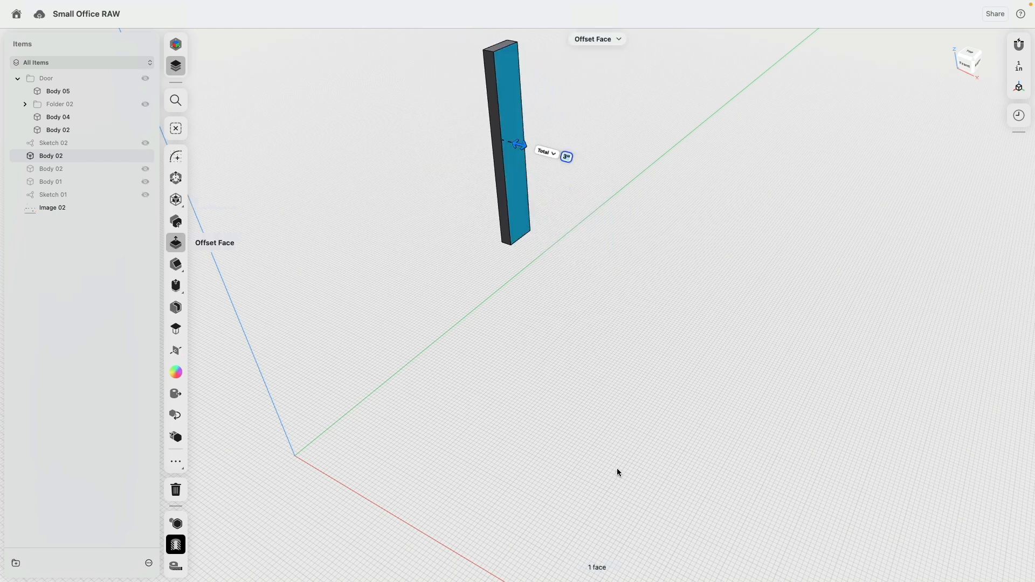
click(561, 212)
right_drag(464, 251, 497, 253)
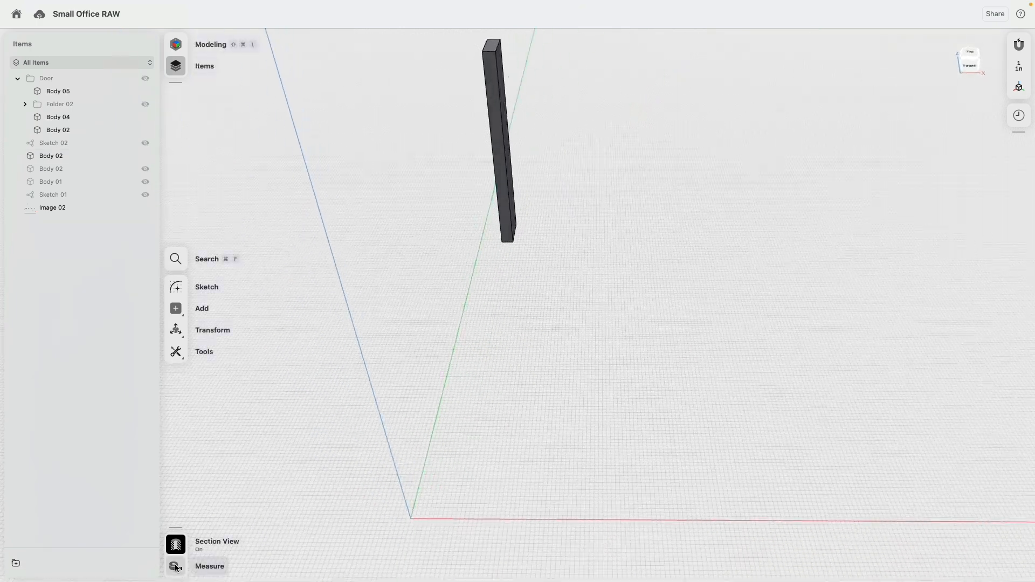
click(150, 171)
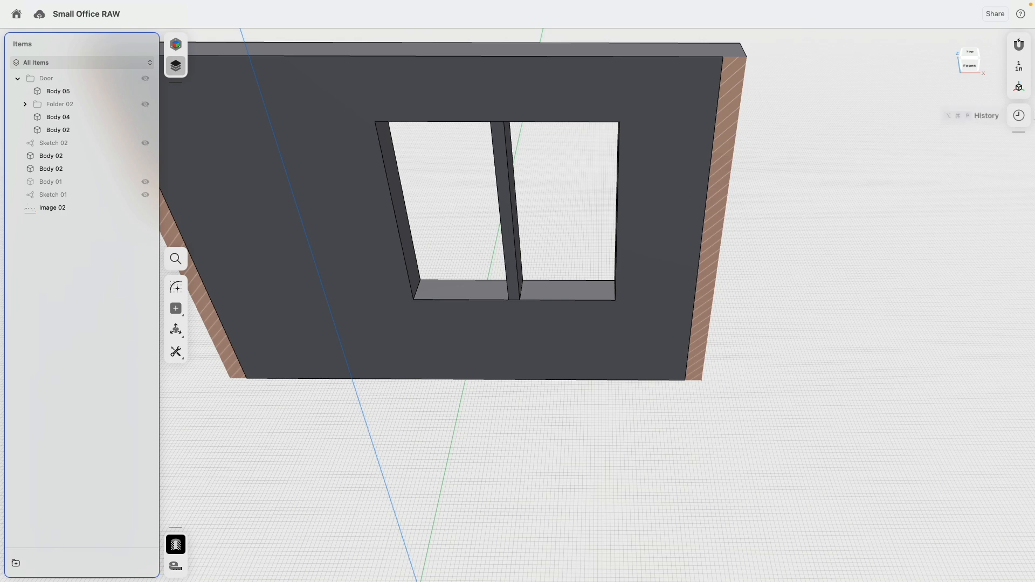
Step: Set the offset distance of Face Offset 02 to -27 inches in the history and check the mullion's width
click(1019, 115)
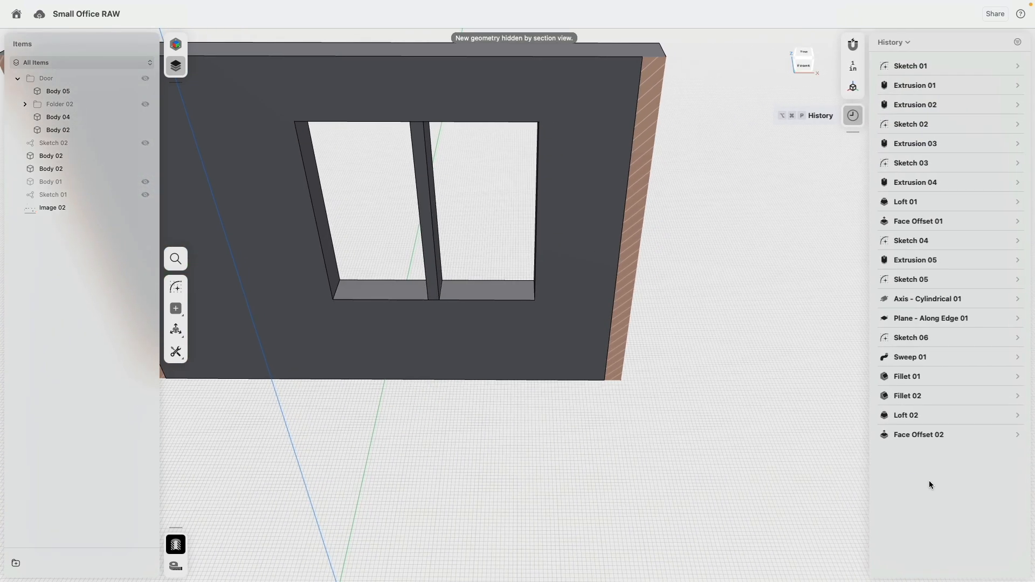
click(1018, 435)
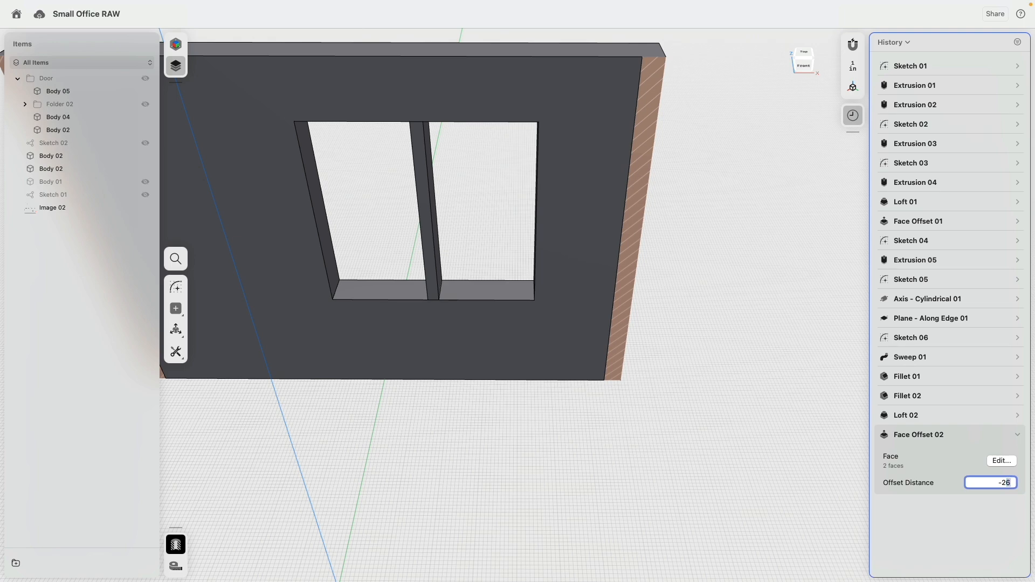
text(7)
key(Return)
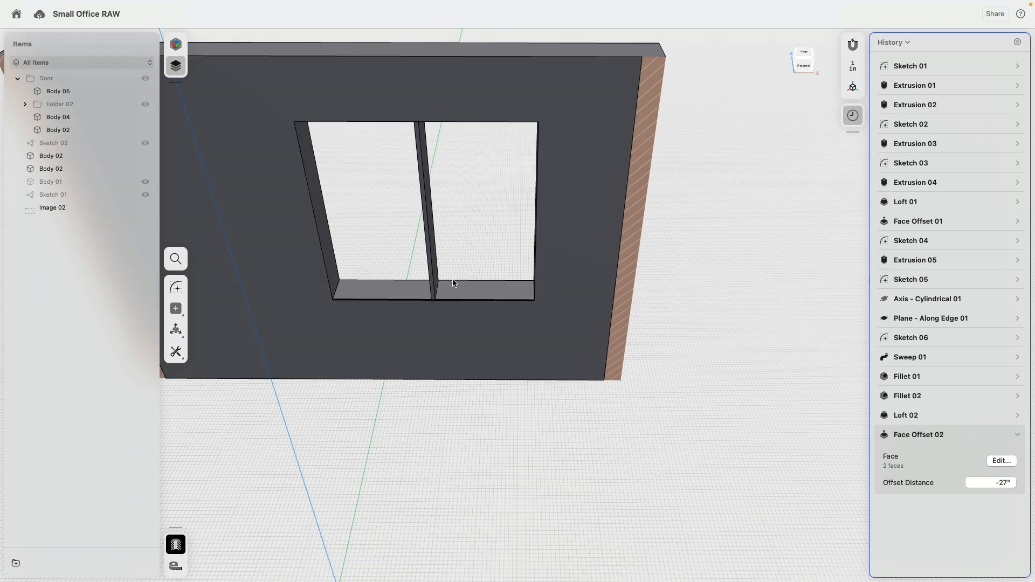
click(435, 256)
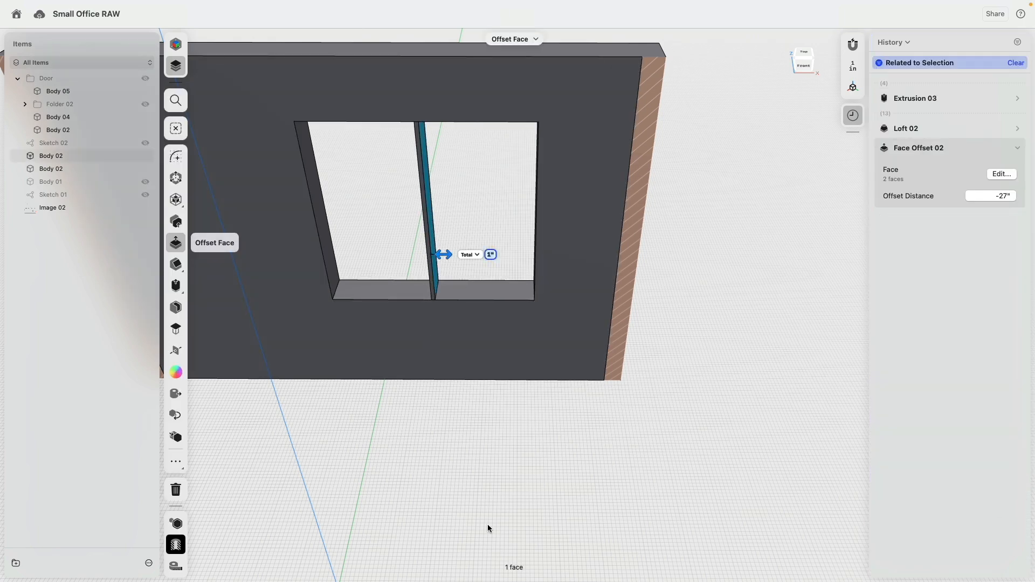
click(836, 306)
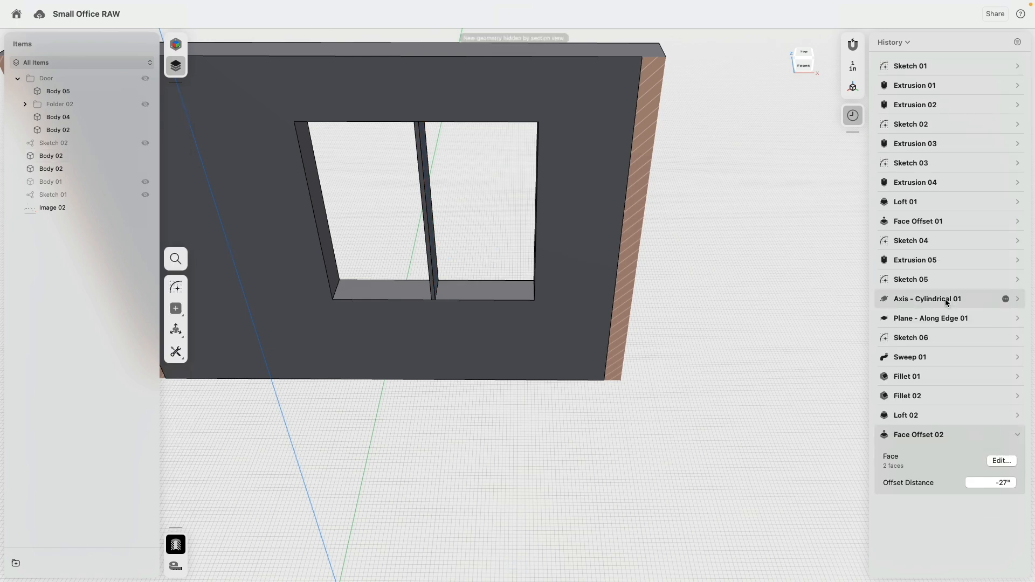
Step: Restore the offset distance of Face Offset 02 to -26 inches
click(999, 483)
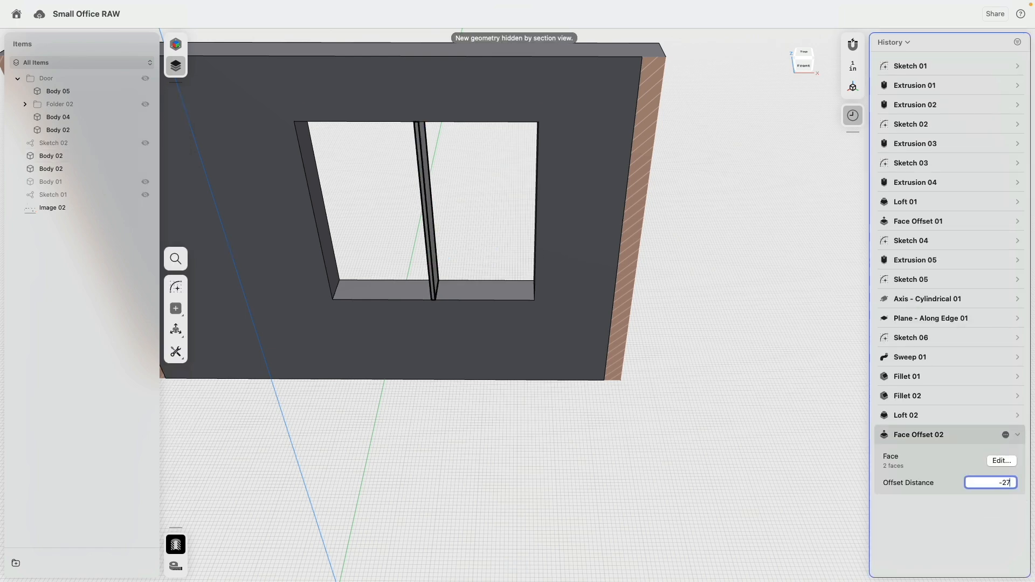
key(BackSpace)
text(6)
key(Return)
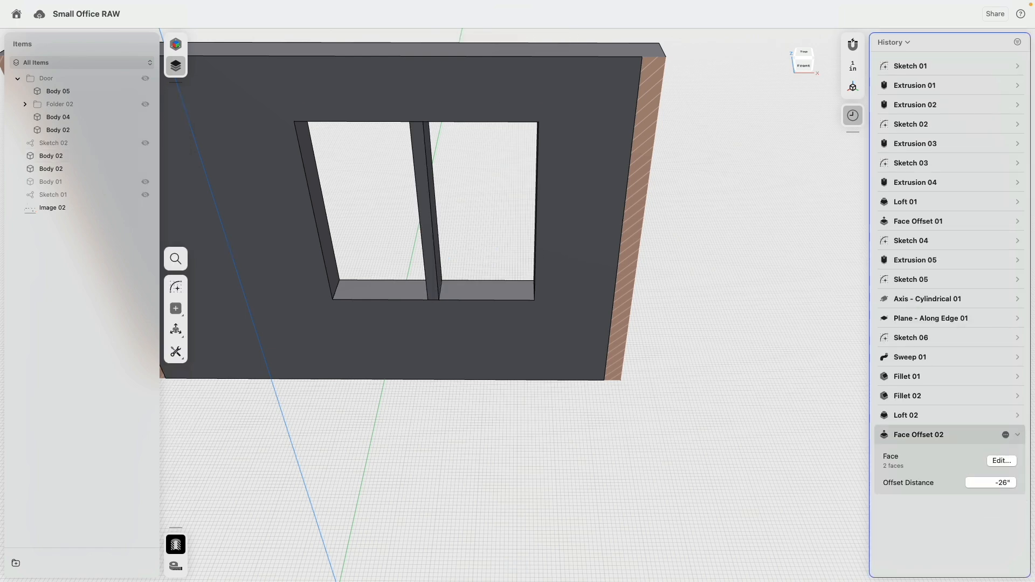
Step: Loft between the window opening's left inner face and the facing mullion side to fill the left half of the window
right_drag(490, 430, 469, 425)
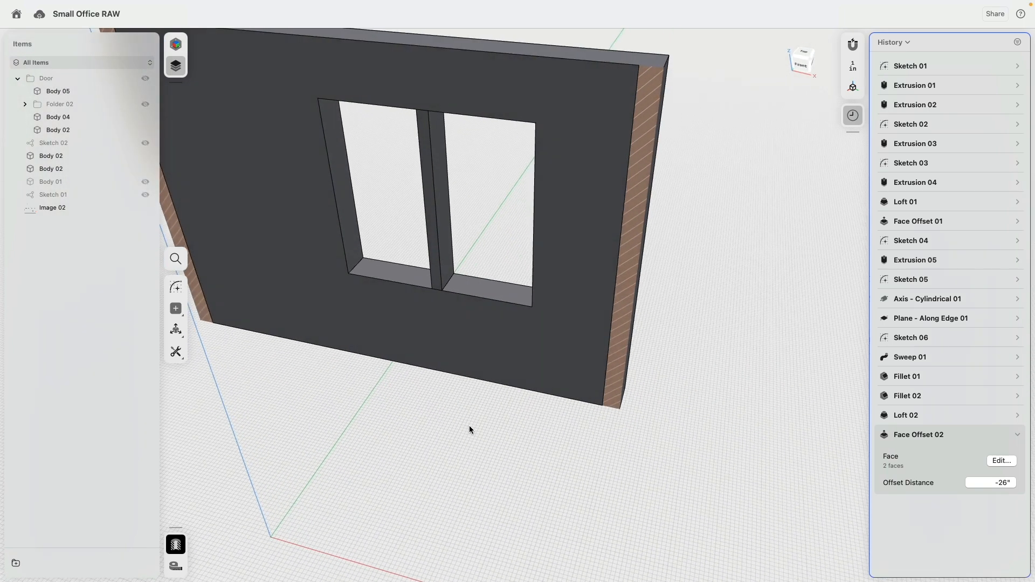
click(345, 198)
right_drag(350, 197, 409, 178)
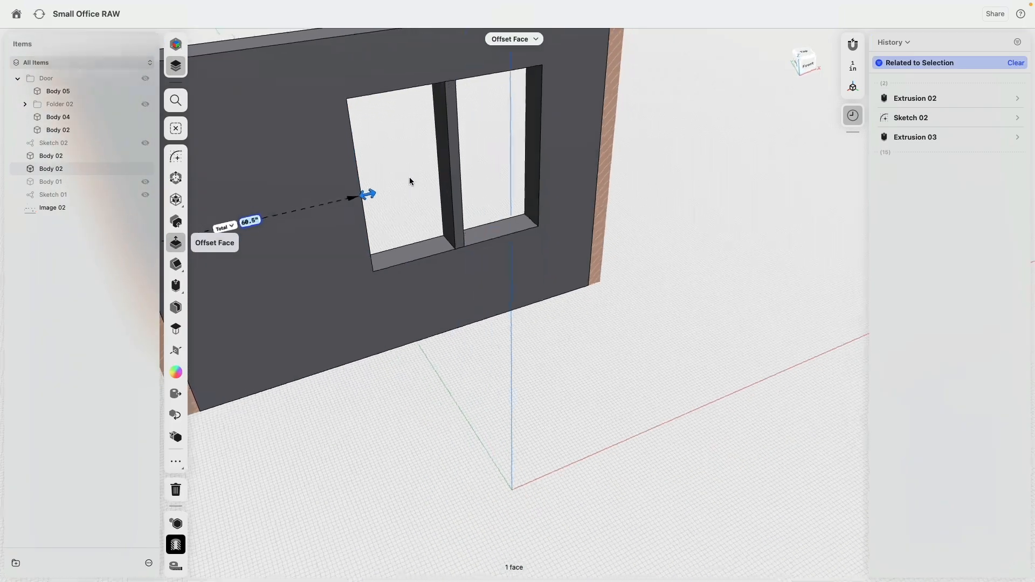
right_click(442, 181)
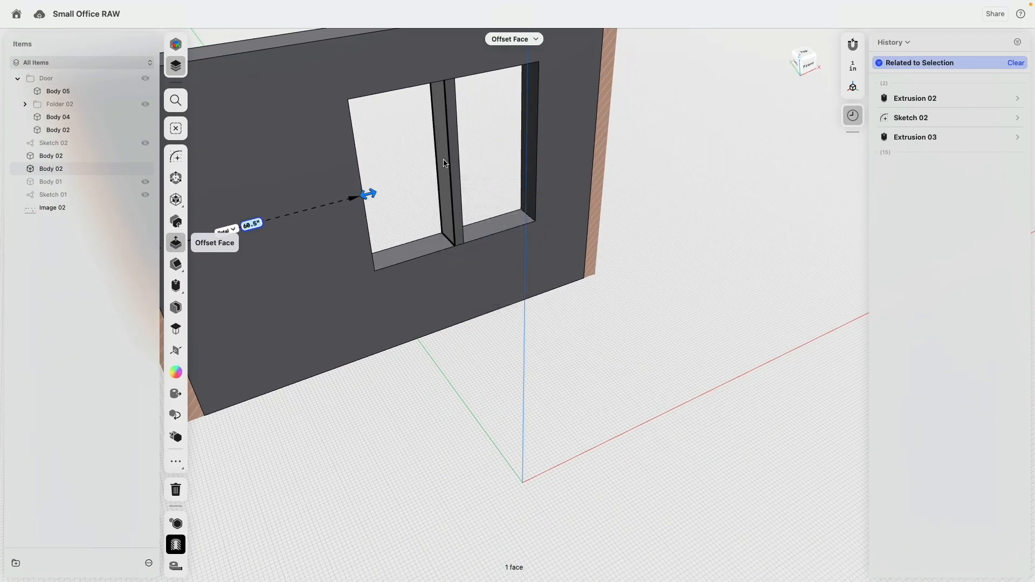
shift+click(439, 162)
click(178, 332)
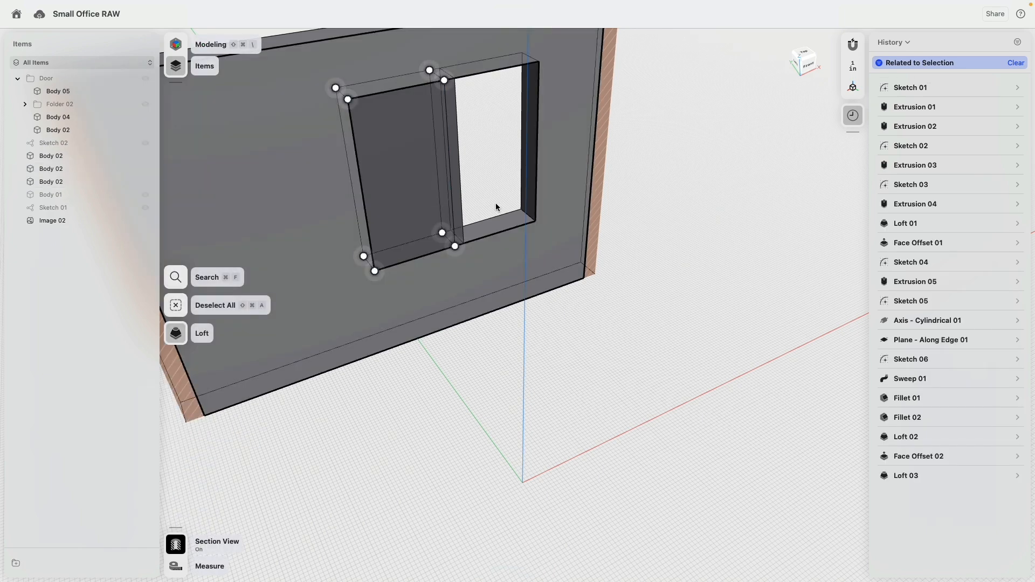
Step: Loft between the mullion's right side and the opening's right inner face to fill the right half of the window
click(452, 160)
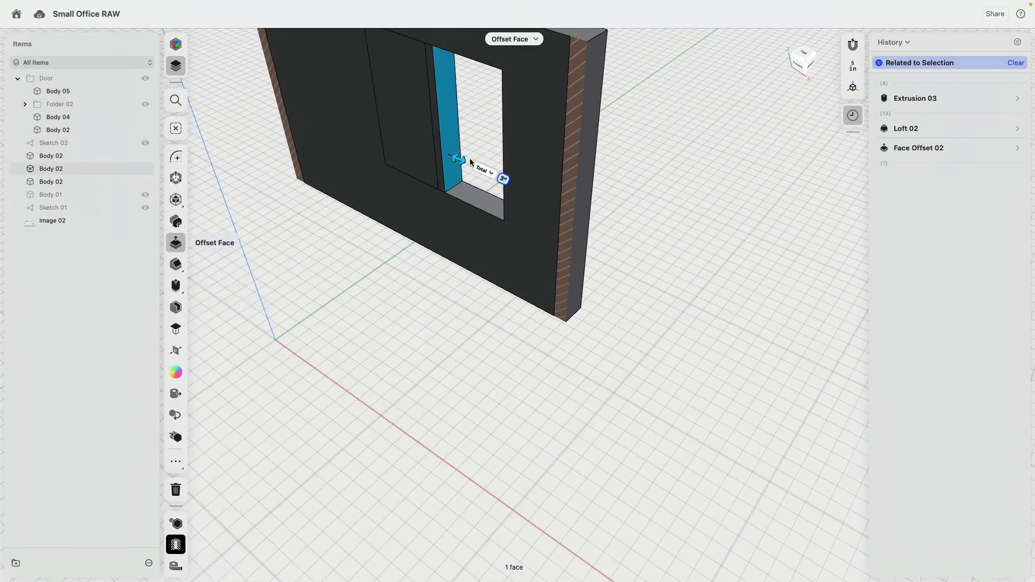
right_drag(454, 160, 521, 160)
click(535, 133)
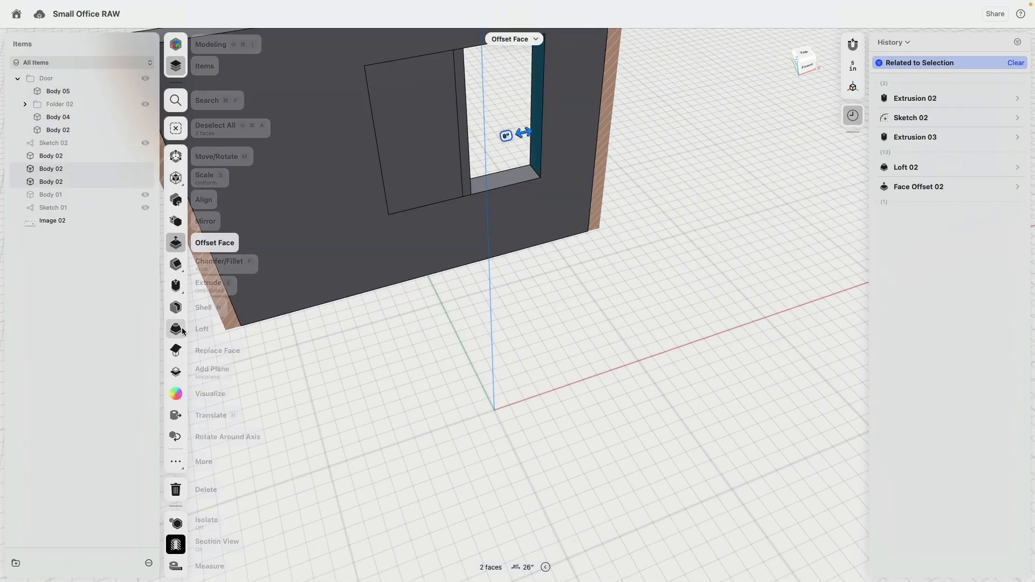
click(177, 331)
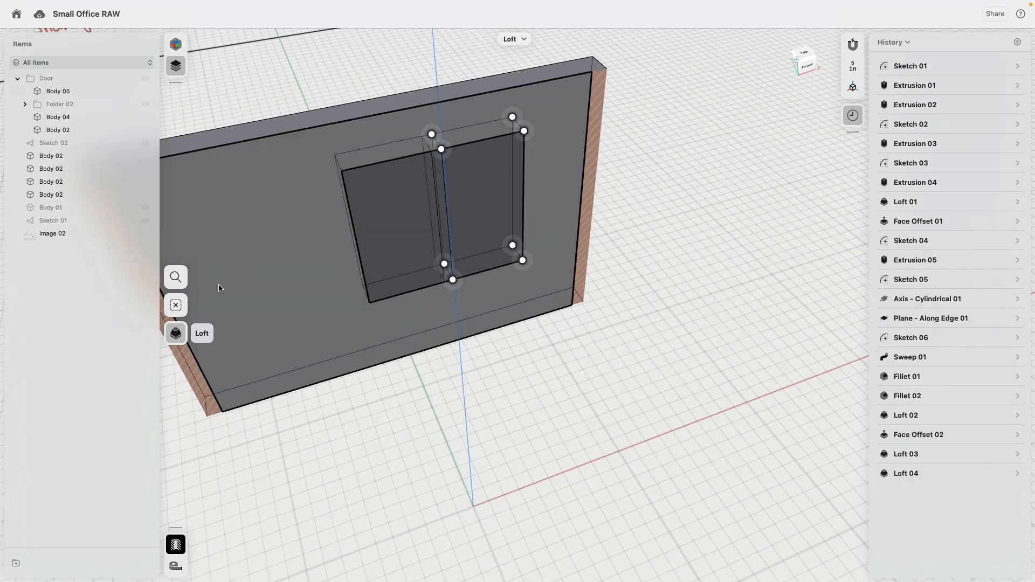
click(411, 413)
Step: Offset the room-side faces of both window panes together, freehand
click(423, 259)
click(482, 235)
scroll(507, 247, up, 5)
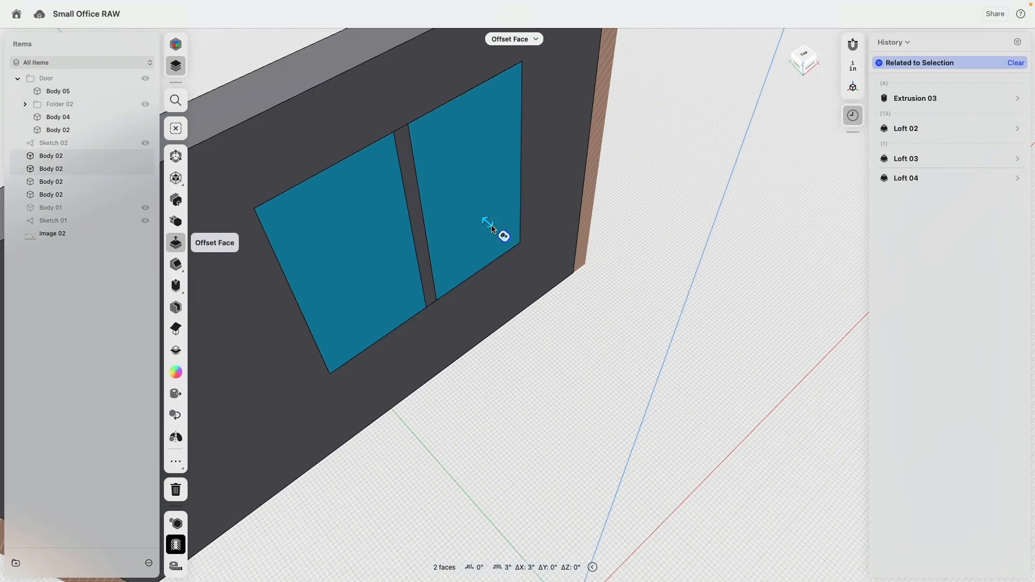
drag(488, 228, 482, 224)
right_drag(370, 225, 486, 213)
click(419, 249)
click(309, 315)
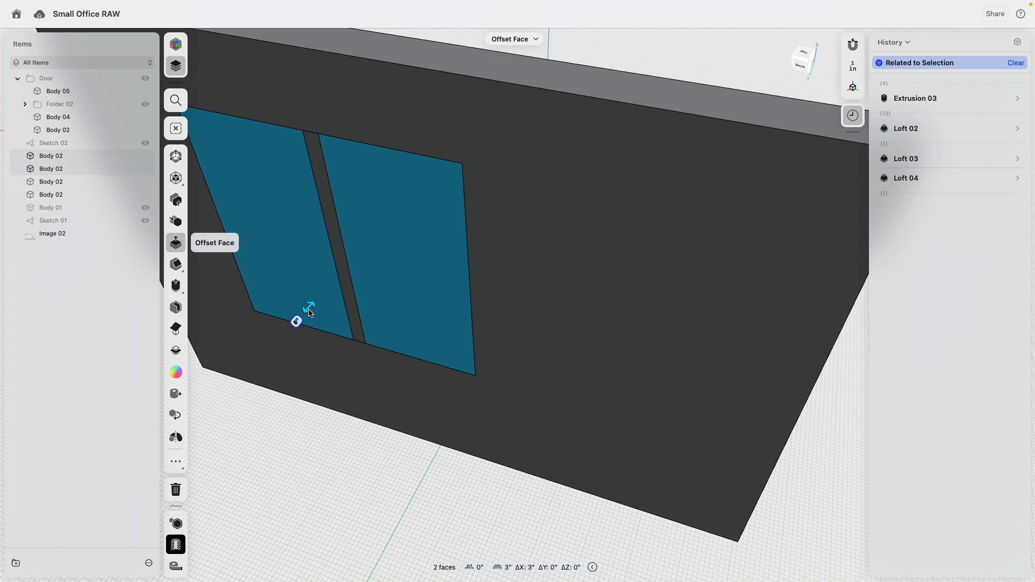
key(Escape)
Step: Offset the outer face of the right-hand pane, as seen from outside, inward to recess it in the wall
click(411, 318)
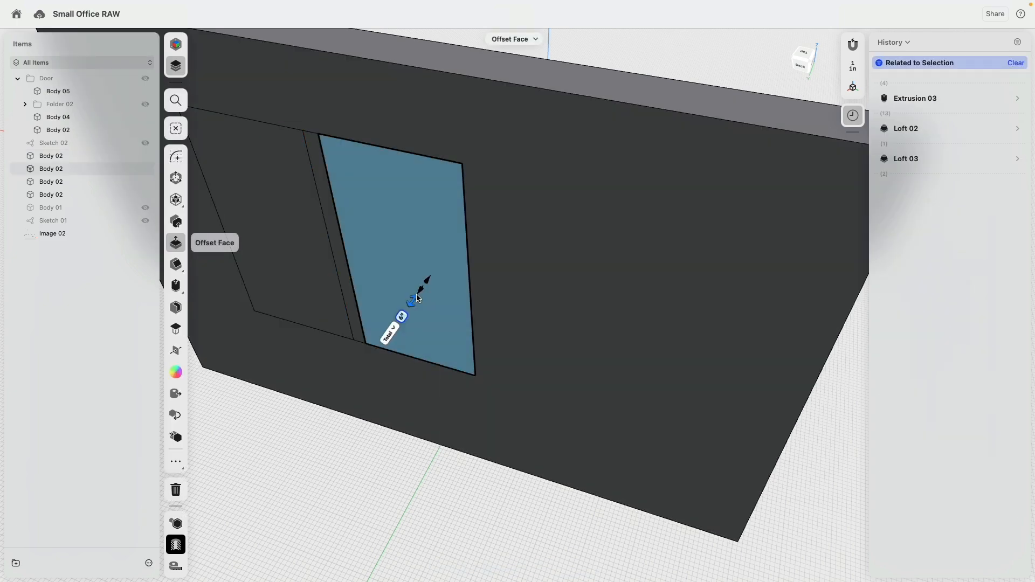
click(402, 321)
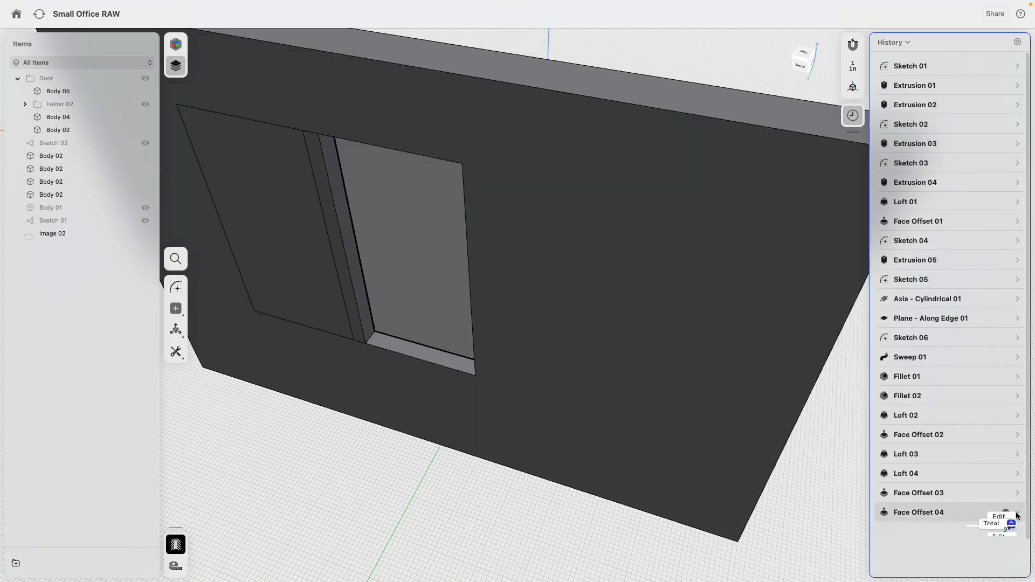
Step: Try to add the other pane's outer face to the face selection of Face Offset 04
click(1017, 514)
click(1002, 496)
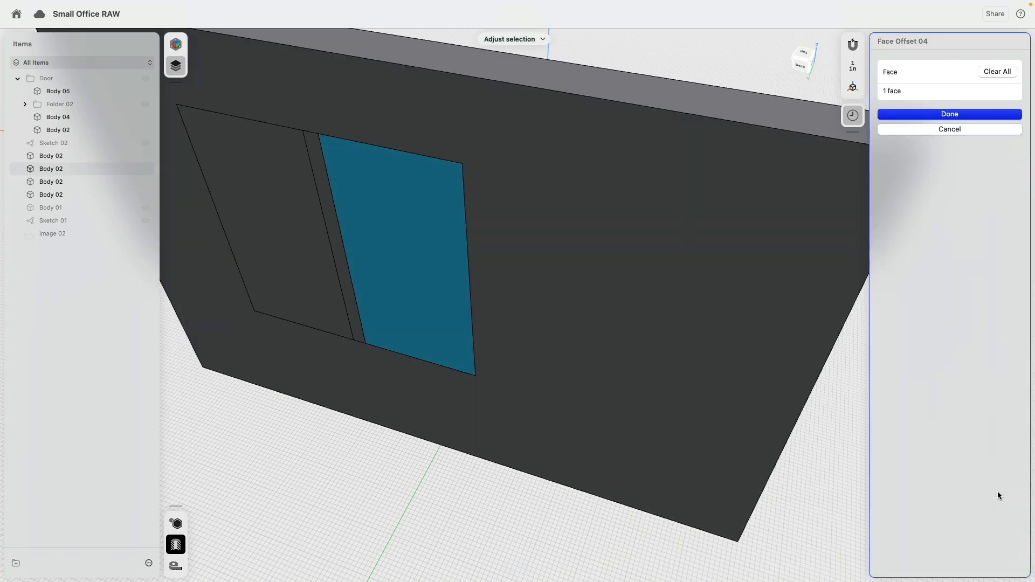
click(316, 289)
click(907, 129)
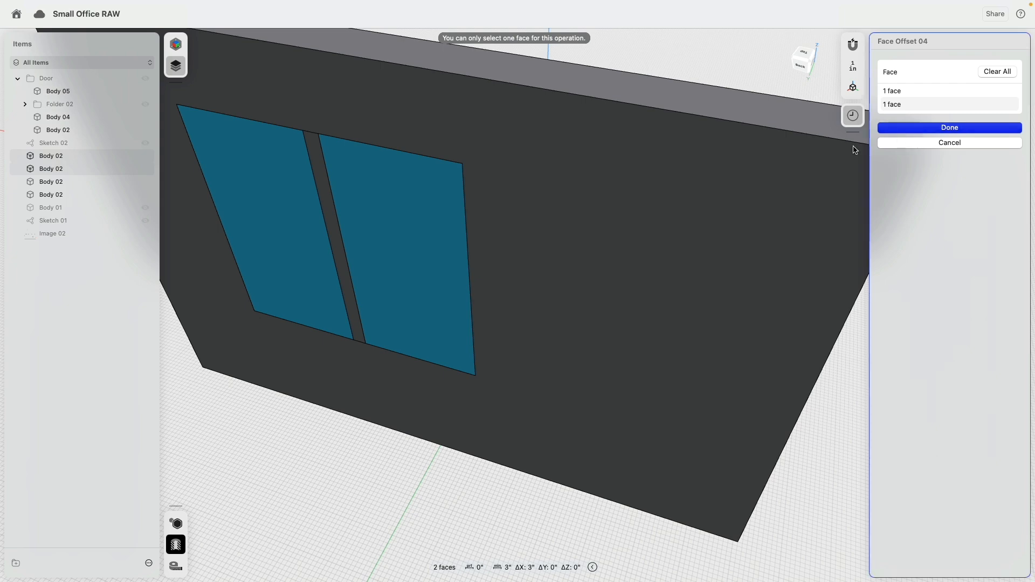
click(907, 129)
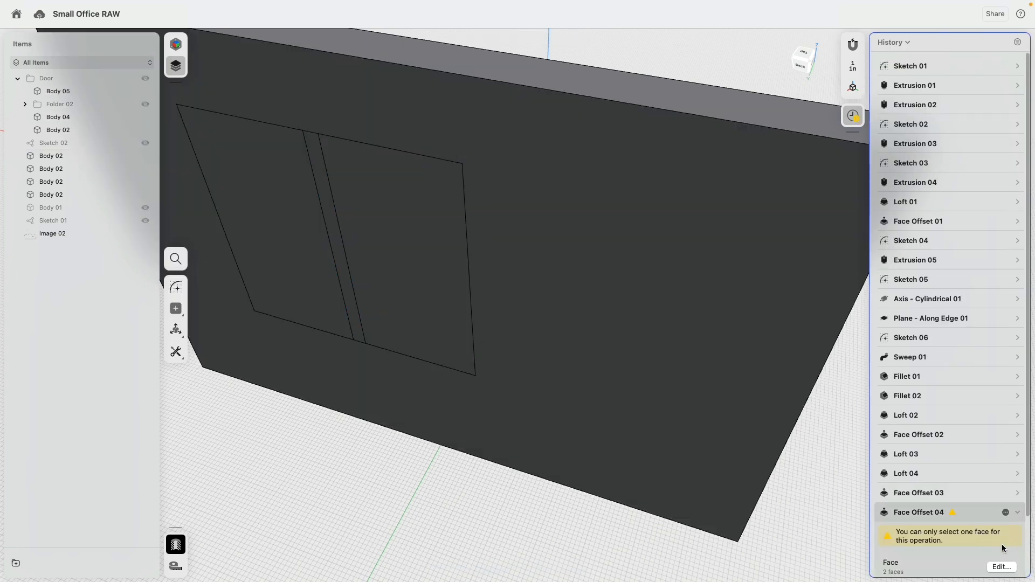
Step: Clear the face selection of Face Offset 04, reselect the right-hand pane's outer face, and try adding the left-hand one again
click(1003, 496)
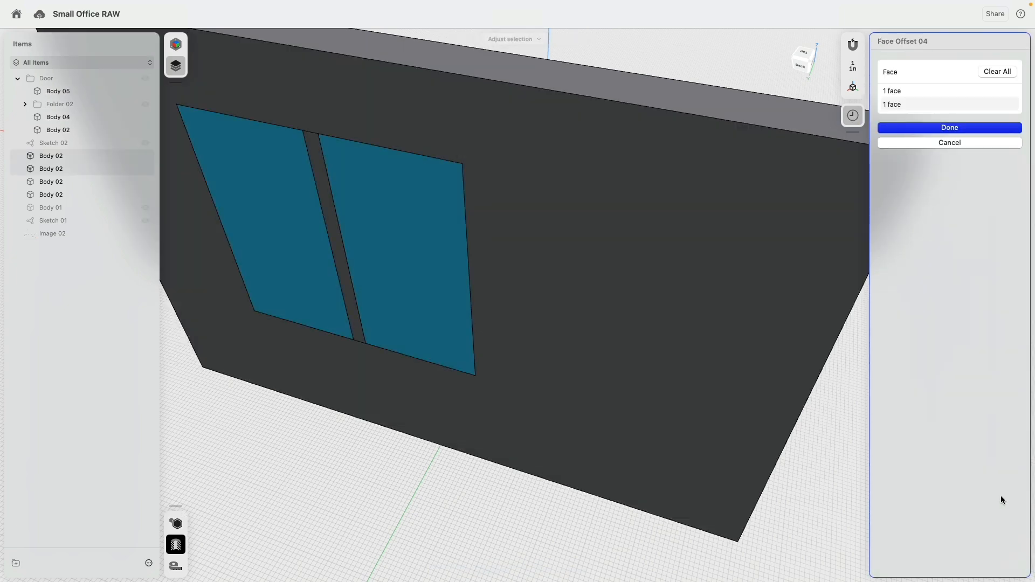
click(1013, 104)
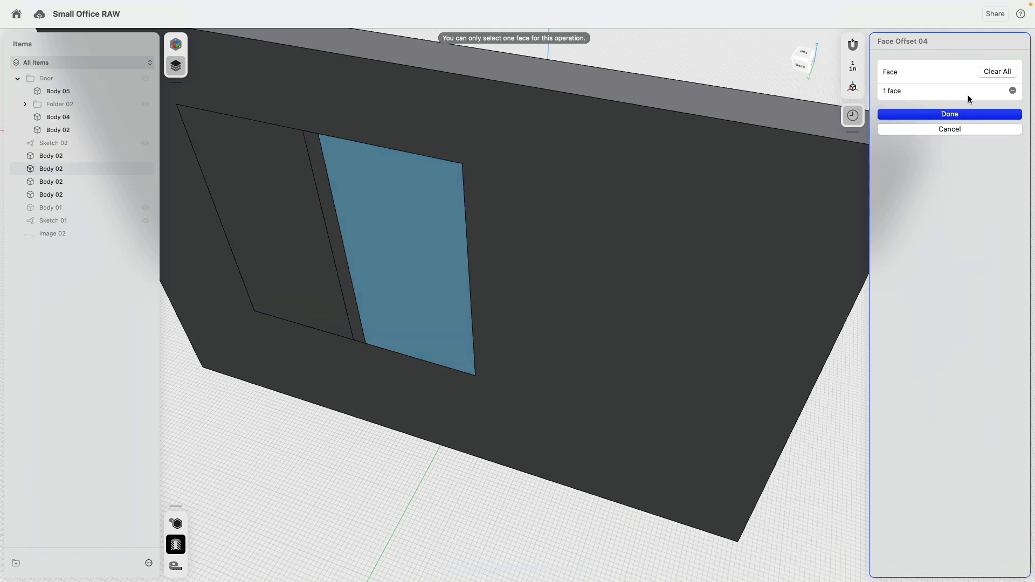
click(1012, 91)
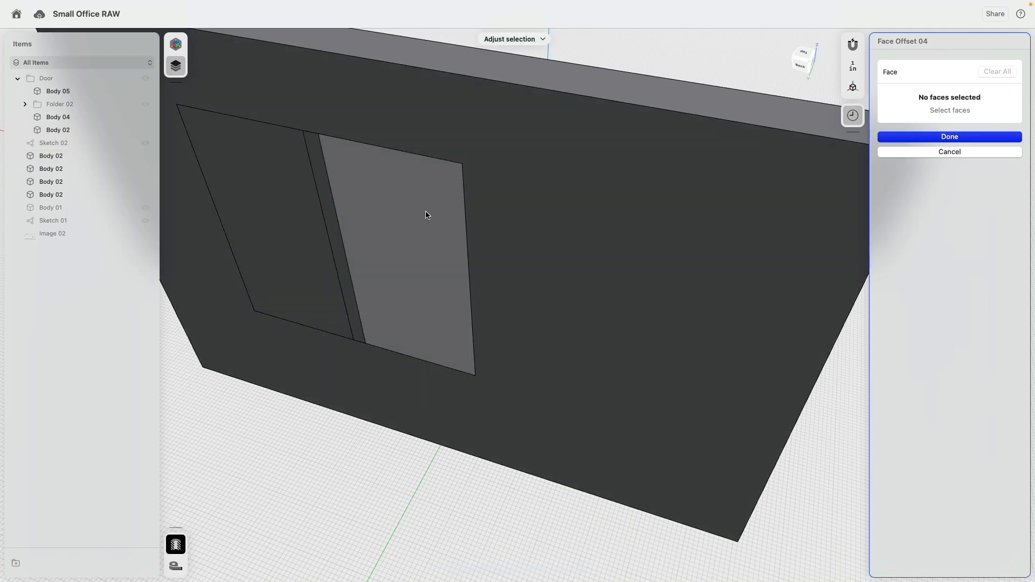
click(425, 213)
click(949, 137)
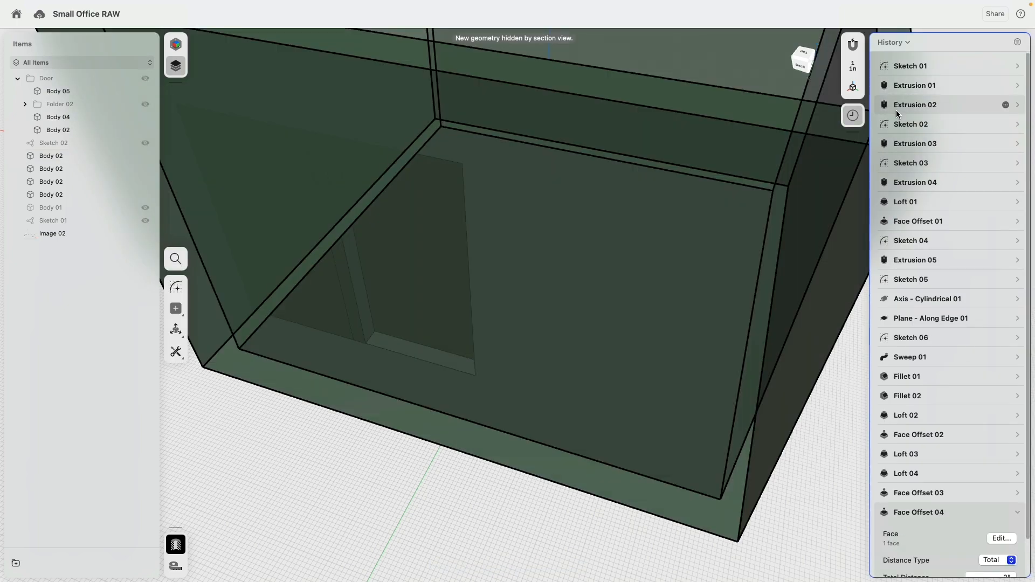
click(1002, 538)
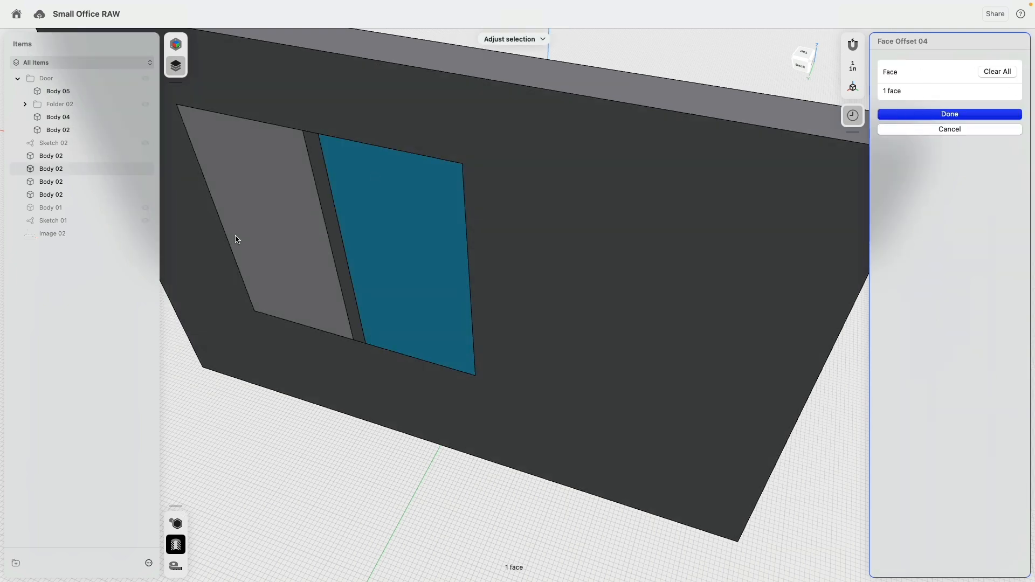
click(275, 231)
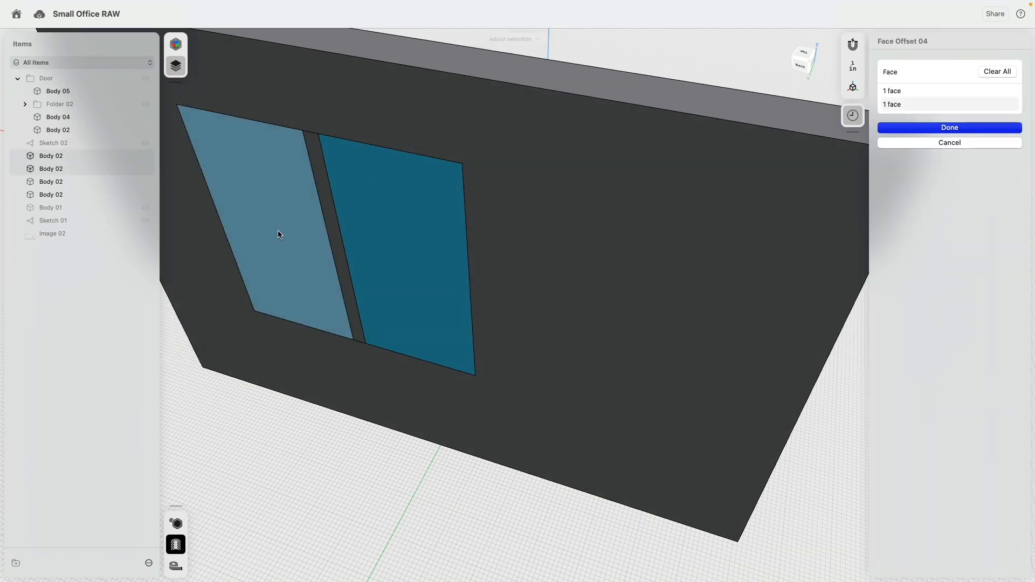
click(898, 128)
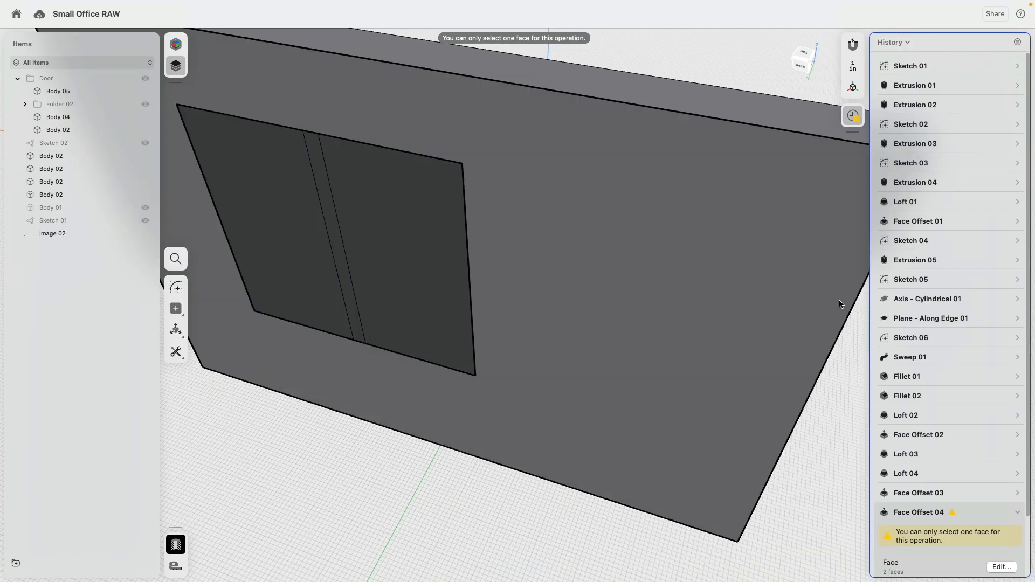
Step: Delete Face Offset 04 from the modelling history
scroll(987, 513, down, 2)
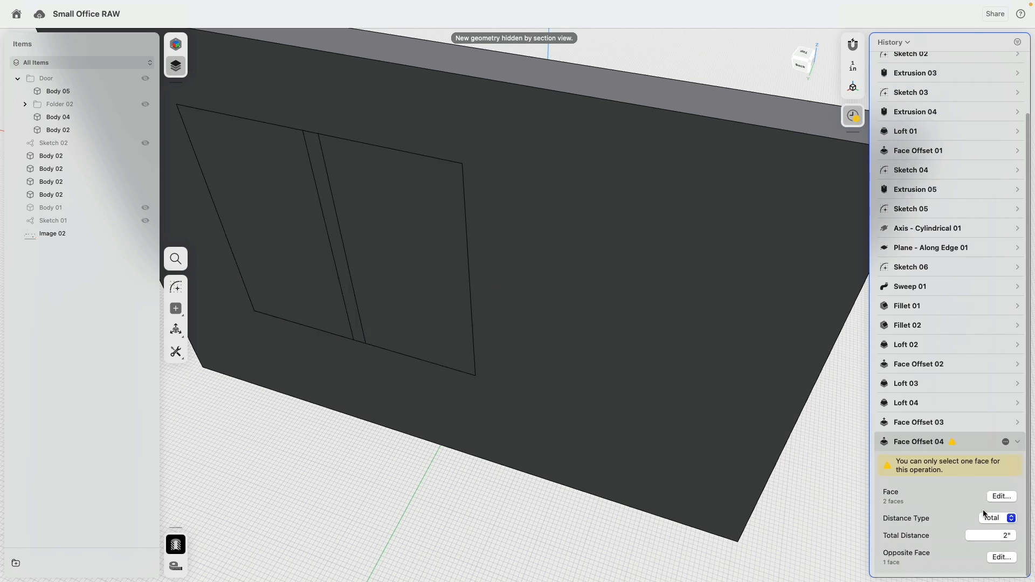
right_click(974, 446)
click(936, 505)
Step: Offset the outer faces of both window panes together by -4 inches to recess them in the wall
click(307, 194)
click(374, 266)
drag(381, 266, 394, 257)
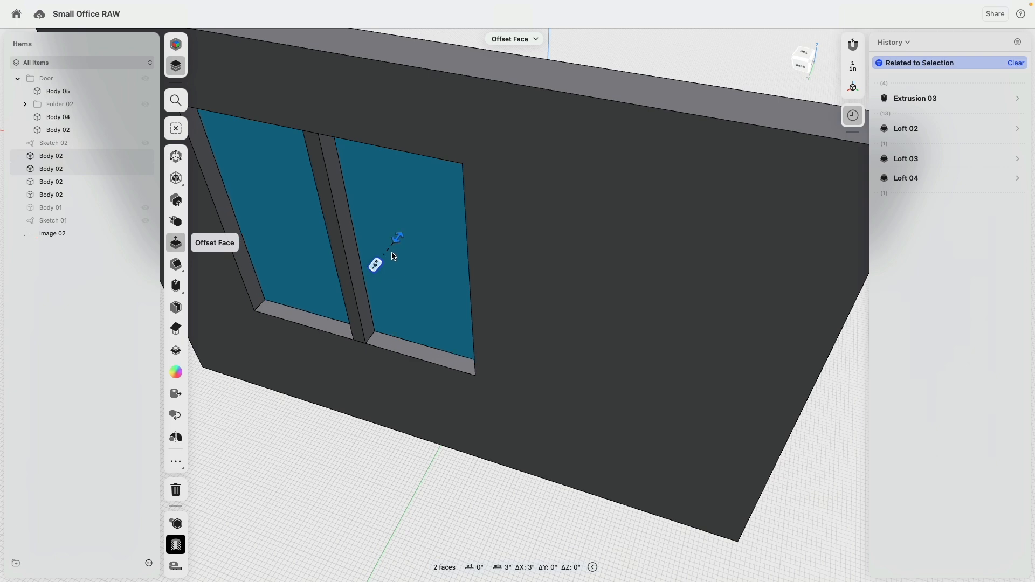
drag(394, 257, 395, 257)
click(360, 458)
Step: Check the offset distance recorded for the recessed outer pane faces in the history
click(419, 303)
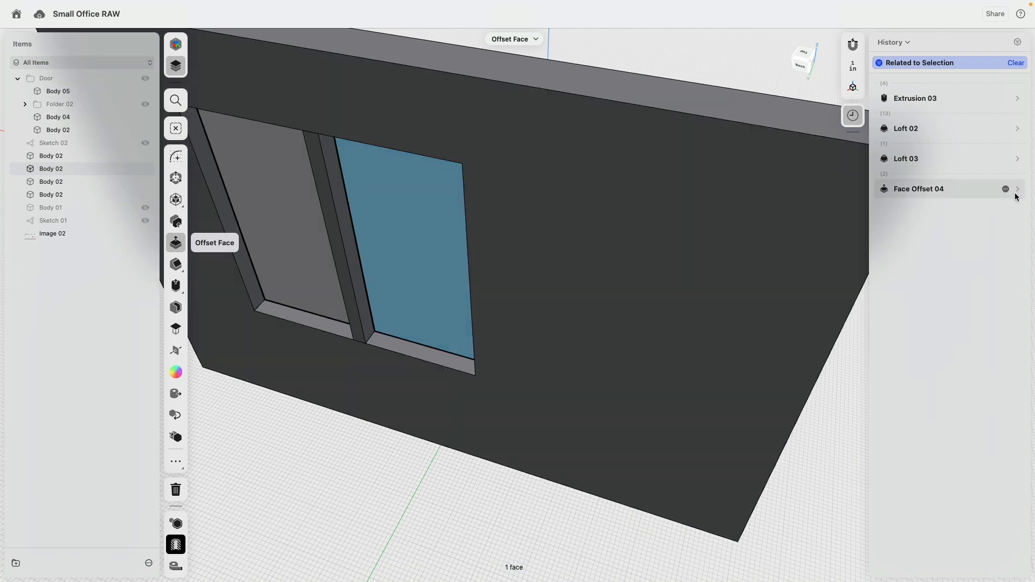
click(1016, 193)
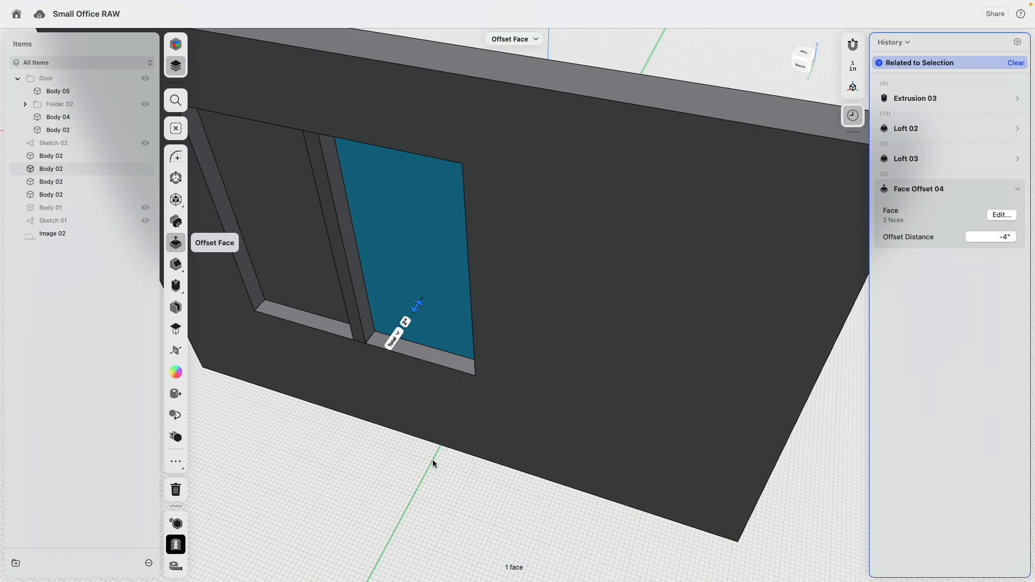
click(432, 460)
Step: Shell both window panes with their room-side and outer faces removed, leaving two open frames
scroll(349, 458, down, 5)
right_drag(350, 457, 320, 420)
scroll(551, 353, up, 5)
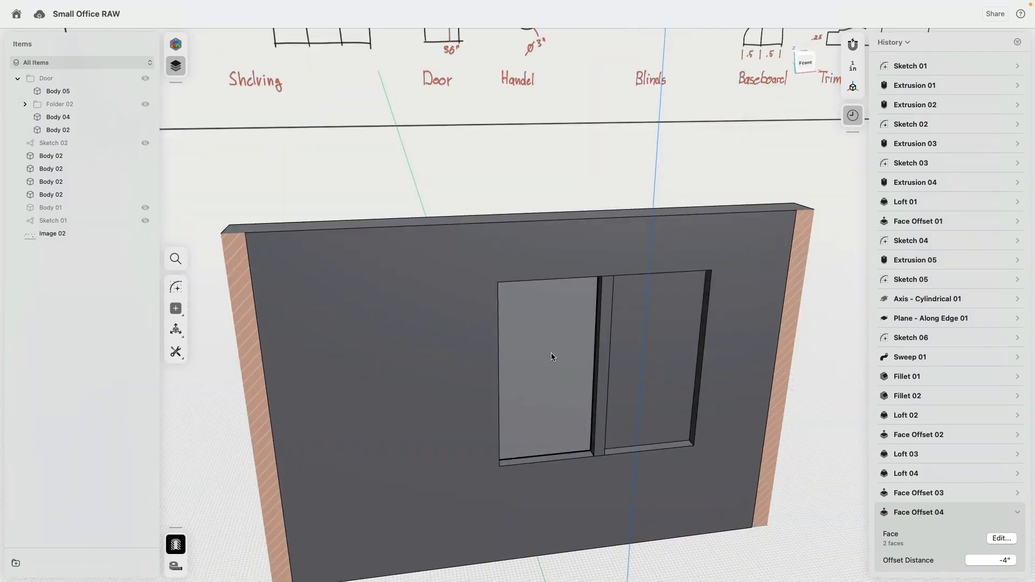
click(551, 353)
click(625, 344)
right_drag(548, 345, 645, 338)
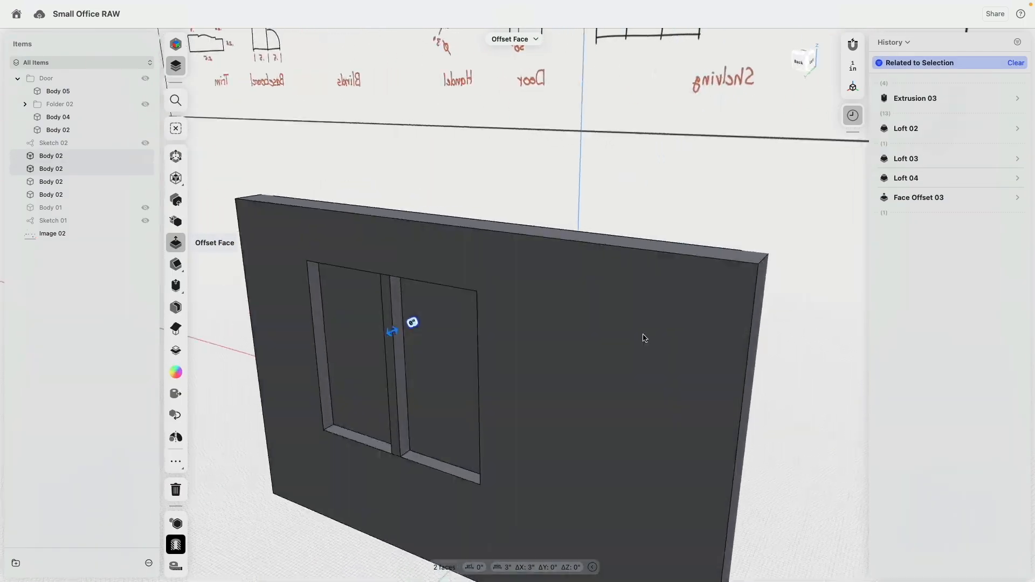
click(347, 391)
click(443, 391)
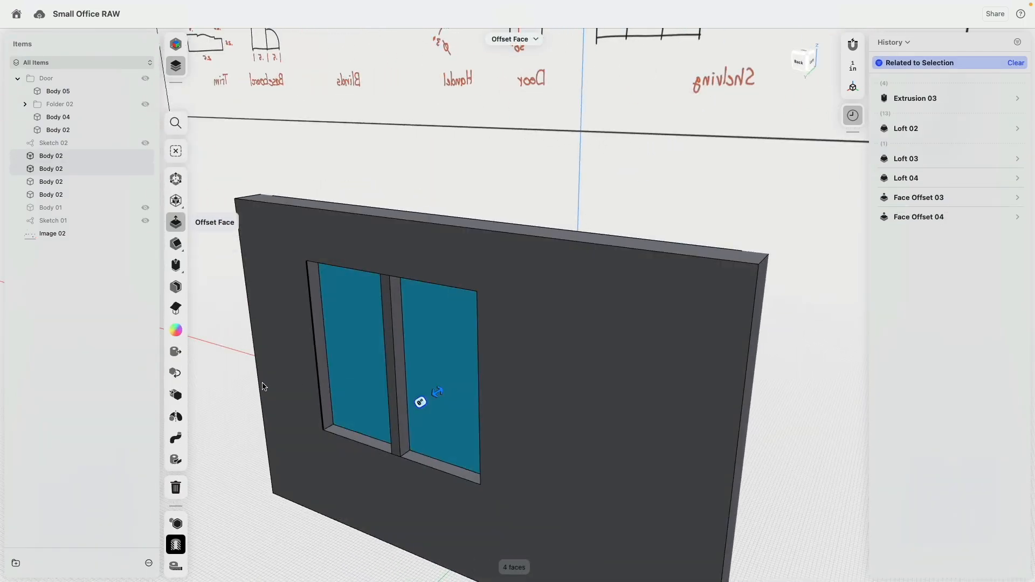
key(h)
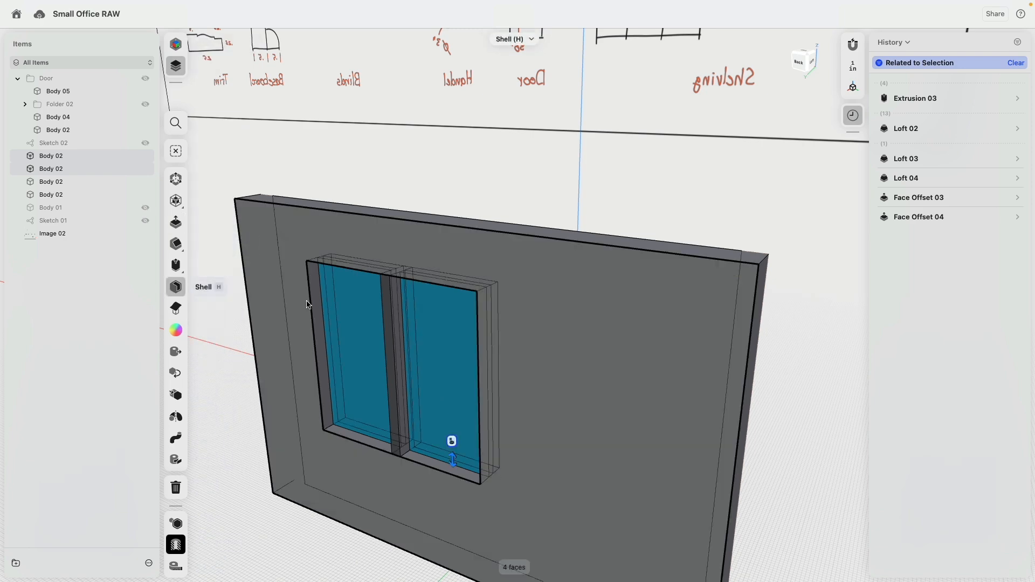
key(Return)
Step: Loft between the facing inner side faces of each window frame to fill both openings with panes
mouse_move(425, 327)
right_down()
mouse_move(449, 290)
mouse_move(430, 303)
right_up()
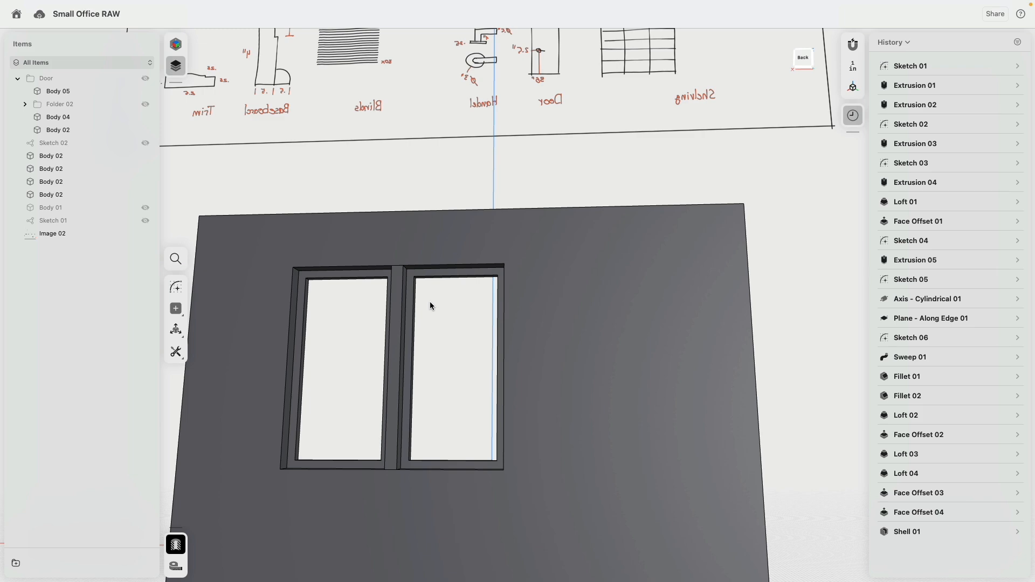
mouse_move(428, 303)
right_down()
mouse_move(314, 361)
mouse_move(326, 371)
right_up()
scroll(326, 372, up, 10)
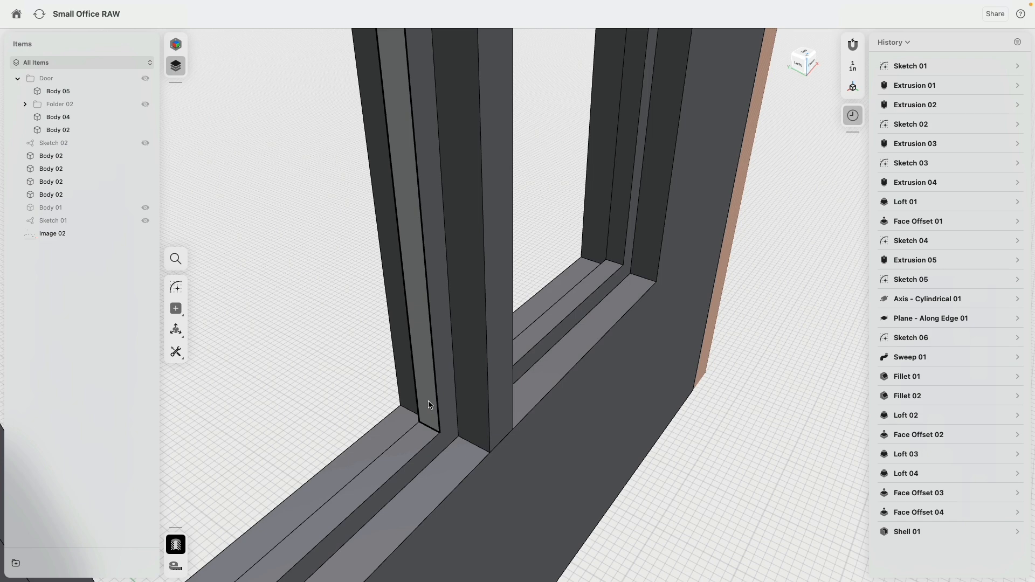
click(430, 403)
scroll(430, 403, down, 5)
right_drag(403, 354, 330, 355)
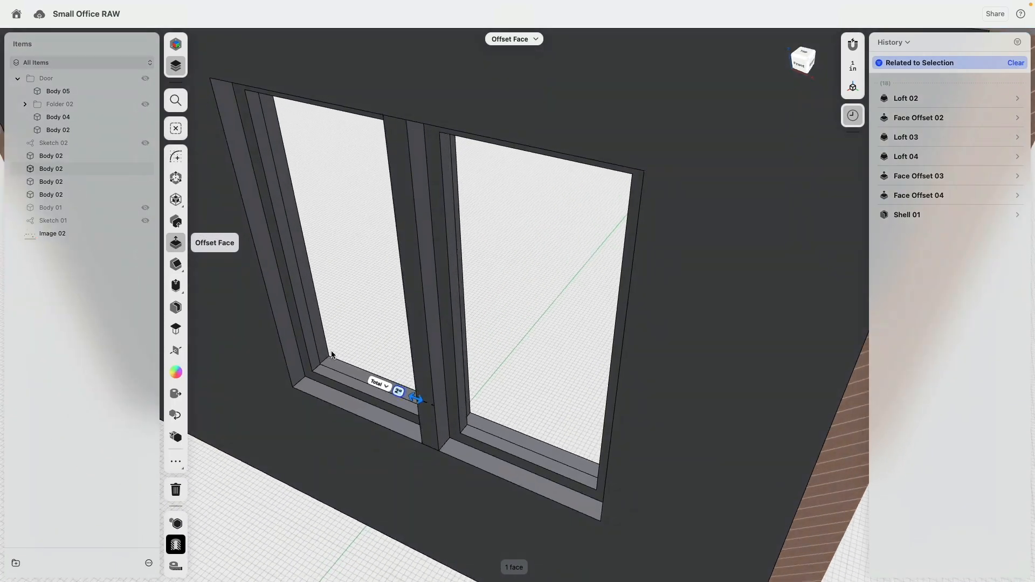
click(313, 352)
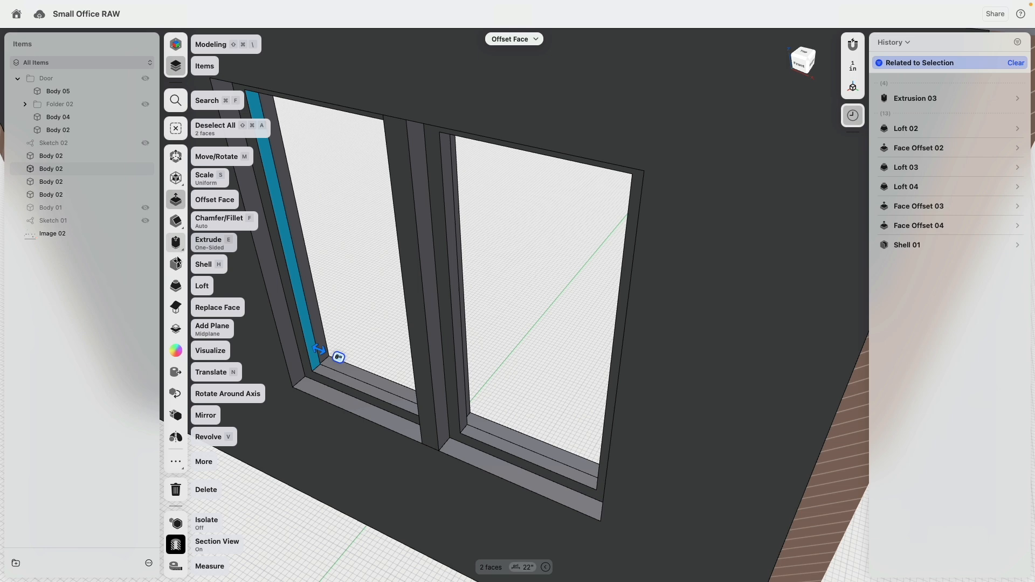
click(176, 286)
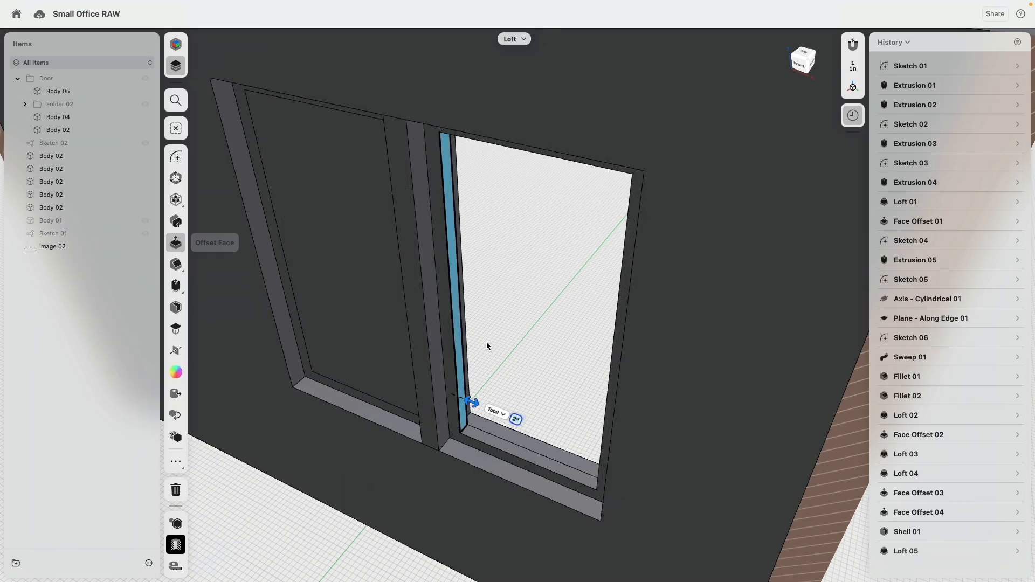
key(Escape)
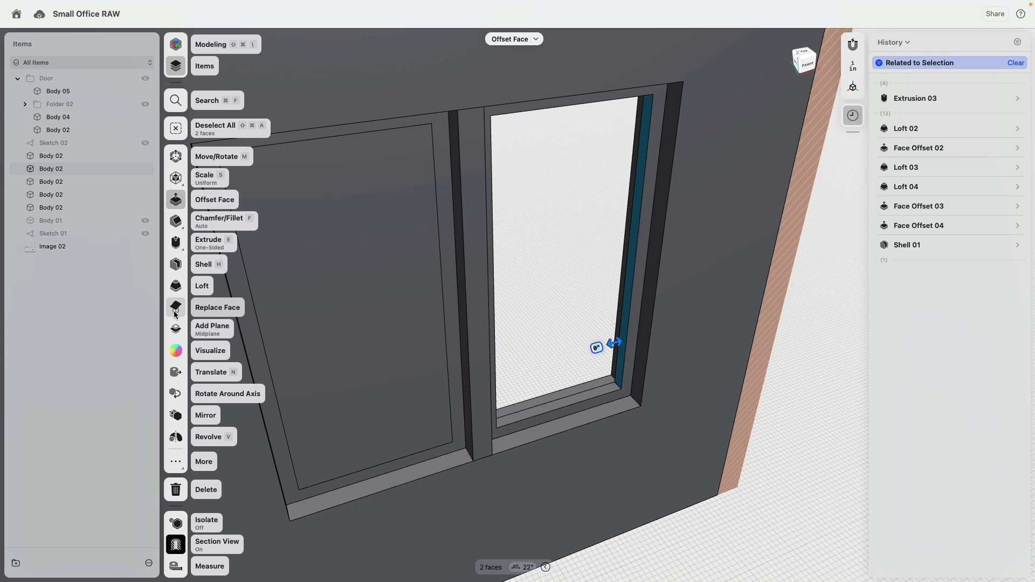
click(176, 285)
Step: Try to thin both lofted panes by offsetting their room-side faces by -1.5 inches and their outer faces by -0.25 inches
click(534, 334)
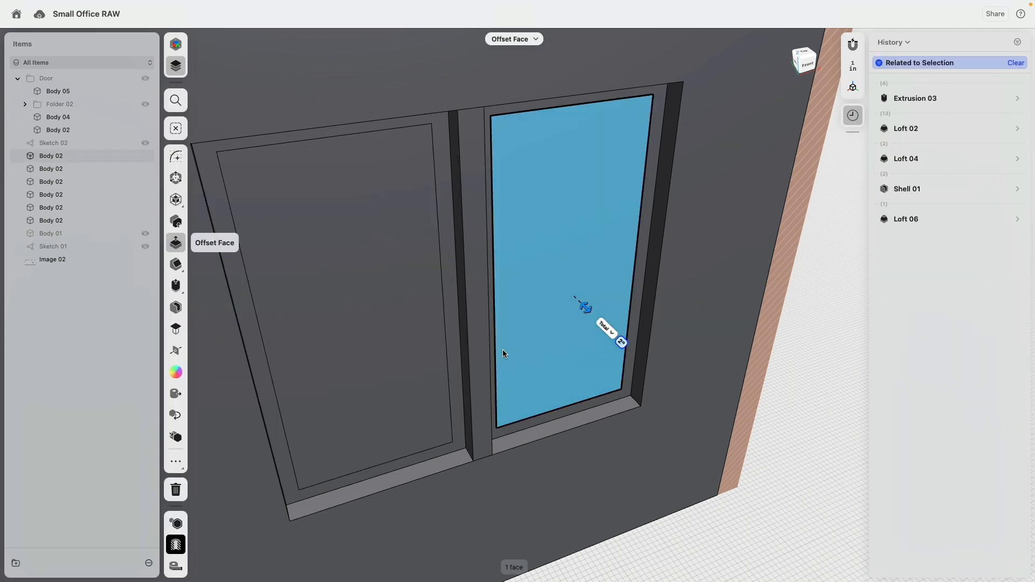
click(398, 370)
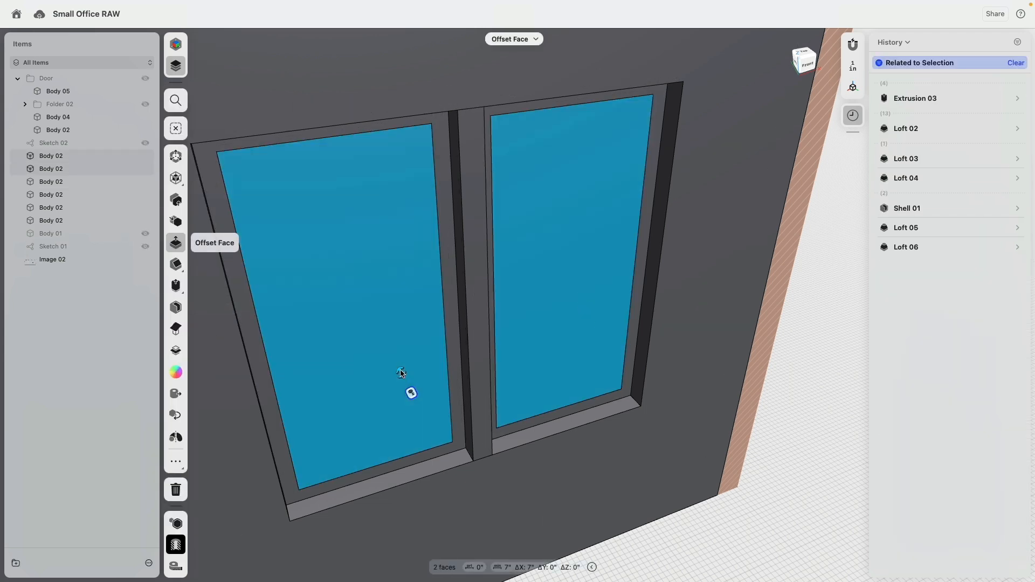
text(-1.5)
right_drag(400, 372, 286, 331)
click(378, 404)
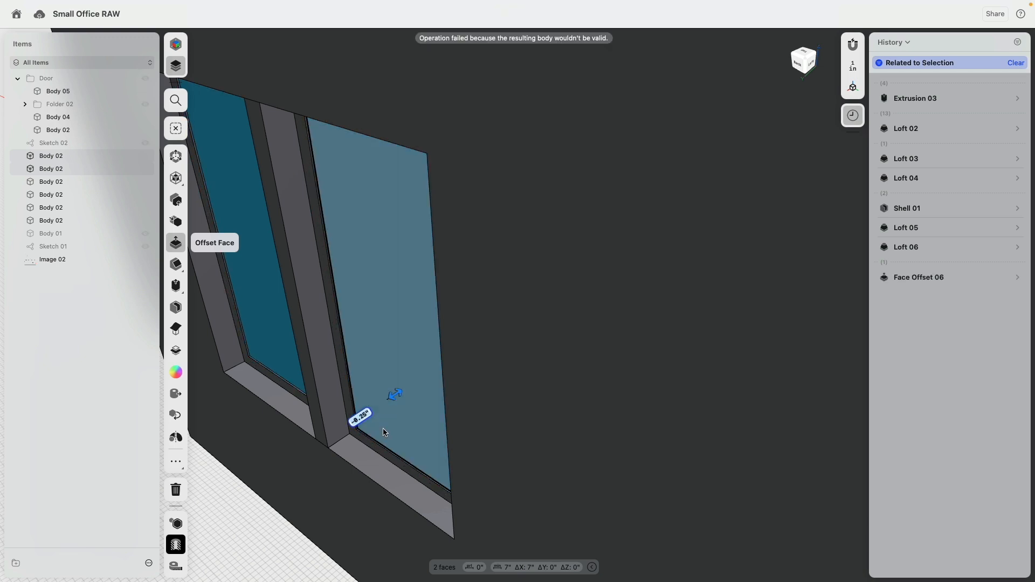
key(super+z)
Step: Select the room-side faces of both lofted panes for a face offset
right_drag(395, 405, 331, 392)
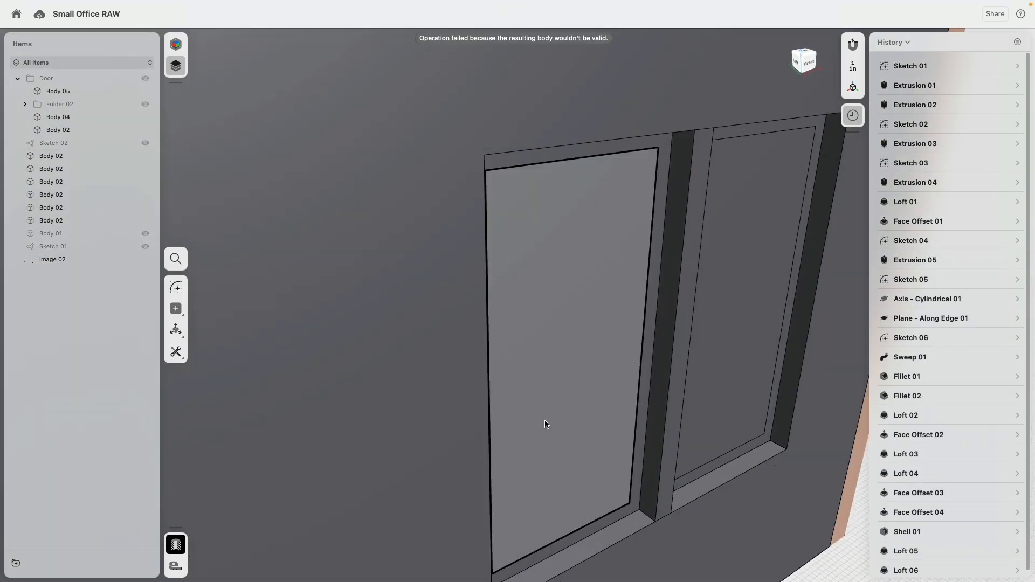
click(546, 424)
click(728, 364)
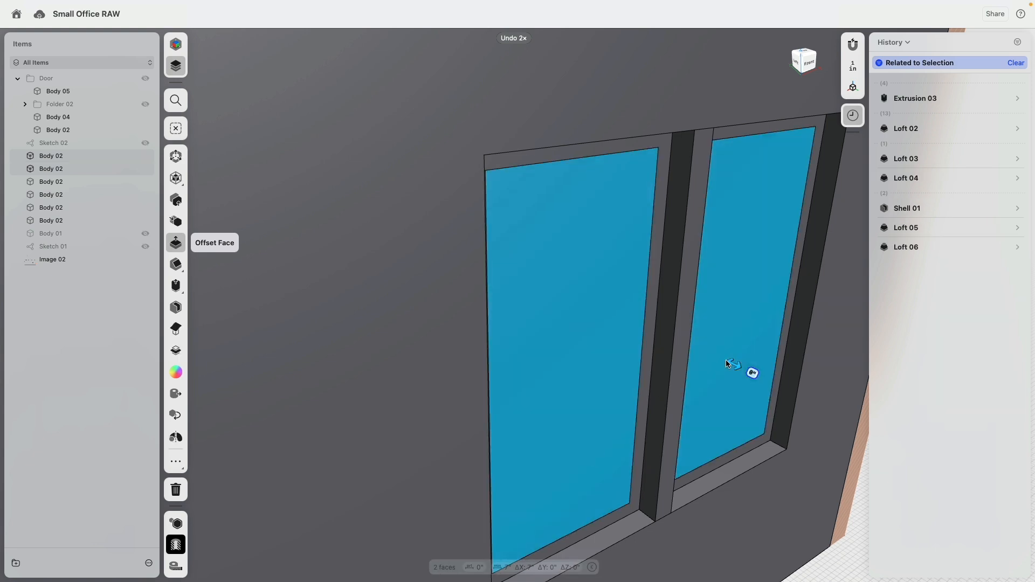
Step: Offset the glass faces of both window sashes inward on one side, and the opposite two faces by -0.75 in
drag(733, 369, 734, 366)
mouse_move(593, 364)
right_down()
mouse_move(667, 357)
mouse_move(582, 367)
right_up()
click(522, 396)
click(598, 415)
drag(598, 417, 604, 416)
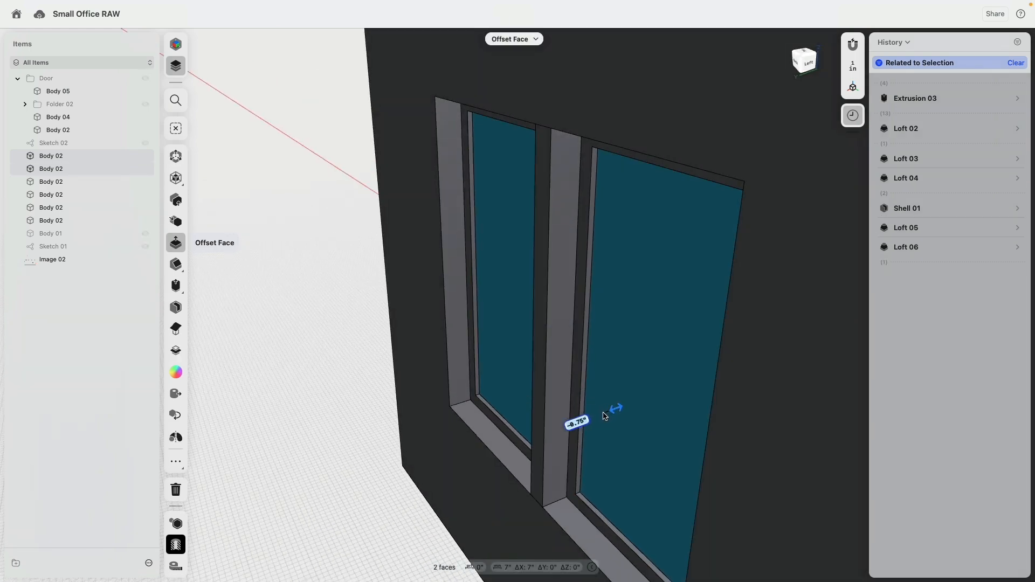
right_drag(613, 409, 535, 404)
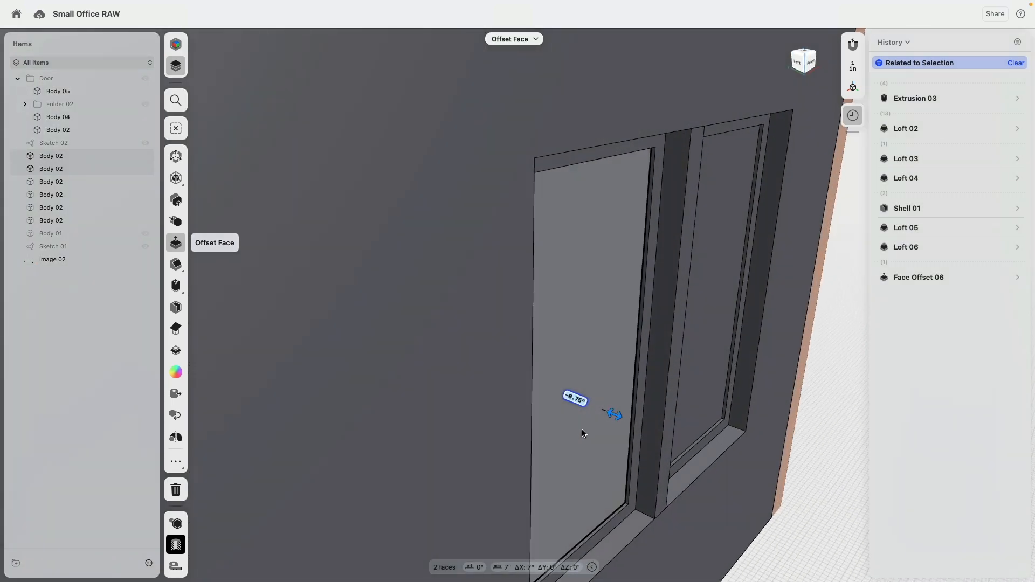
Step: Offset the two glass faces on the interior side of the window by a further -0.25 in
click(584, 432)
click(693, 401)
drag(684, 401, 690, 401)
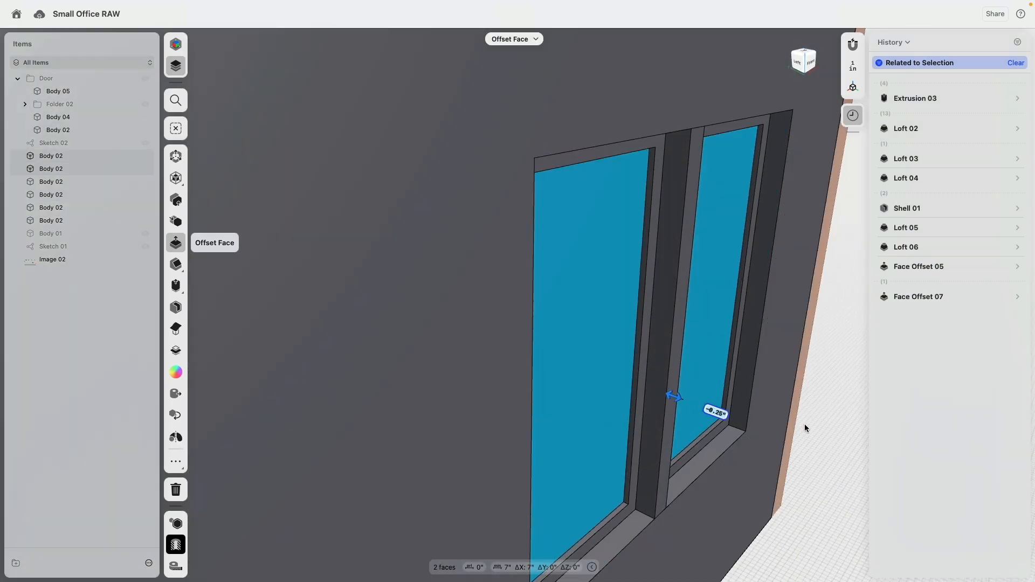
click(808, 425)
Step: Check the total thickness of one window glass pane
shift+right_drag(809, 425, 589, 289)
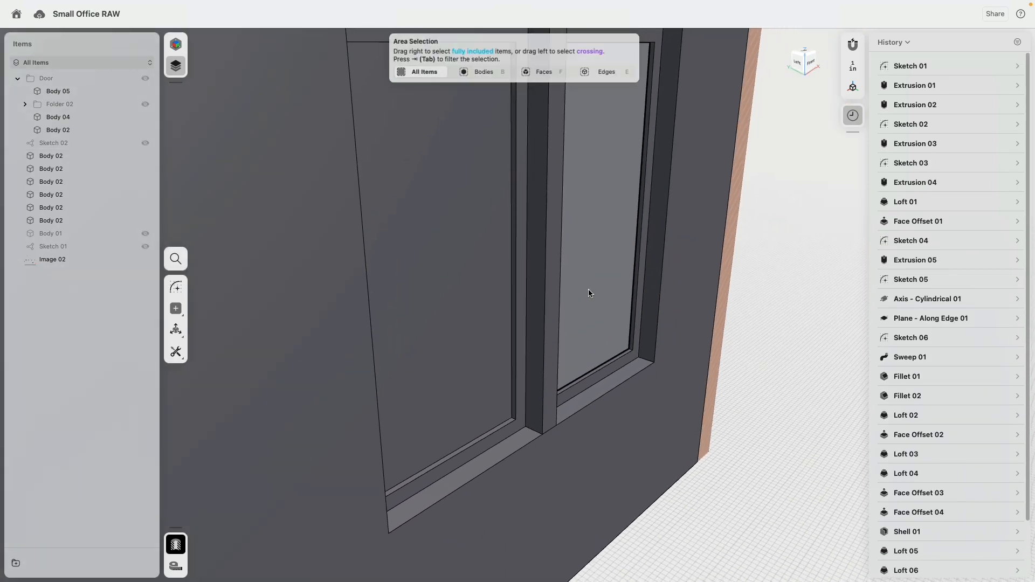
click(589, 293)
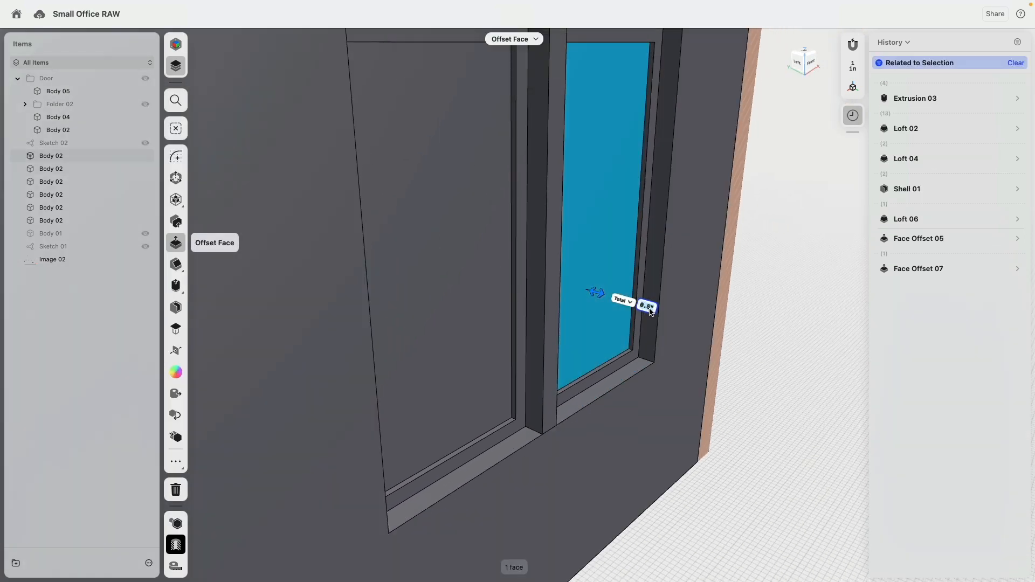
click(762, 335)
Step: Show Sketch 02 and set the window opening's width to 60 in
scroll(745, 355, down, 5)
mouse_move(744, 356)
right_down()
mouse_move(693, 323)
mouse_move(731, 327)
mouse_move(467, 336)
right_up()
scroll(732, 328, down, 10)
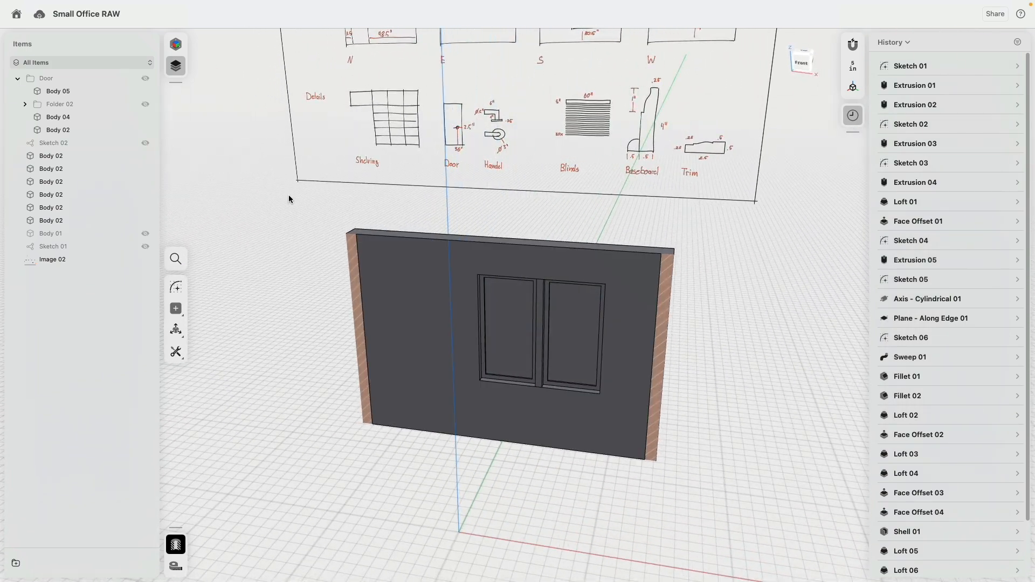
click(145, 142)
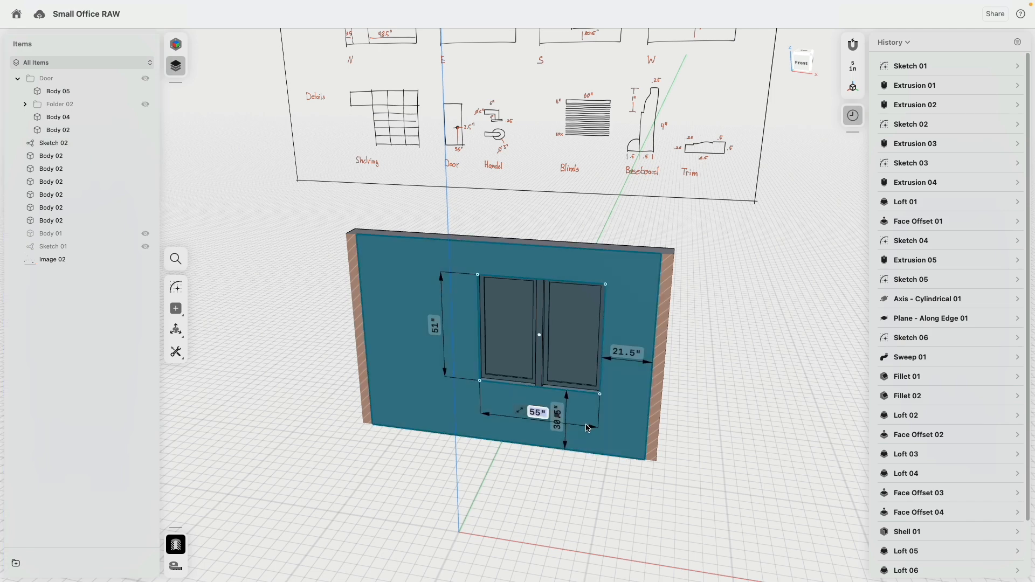
key(super+z)
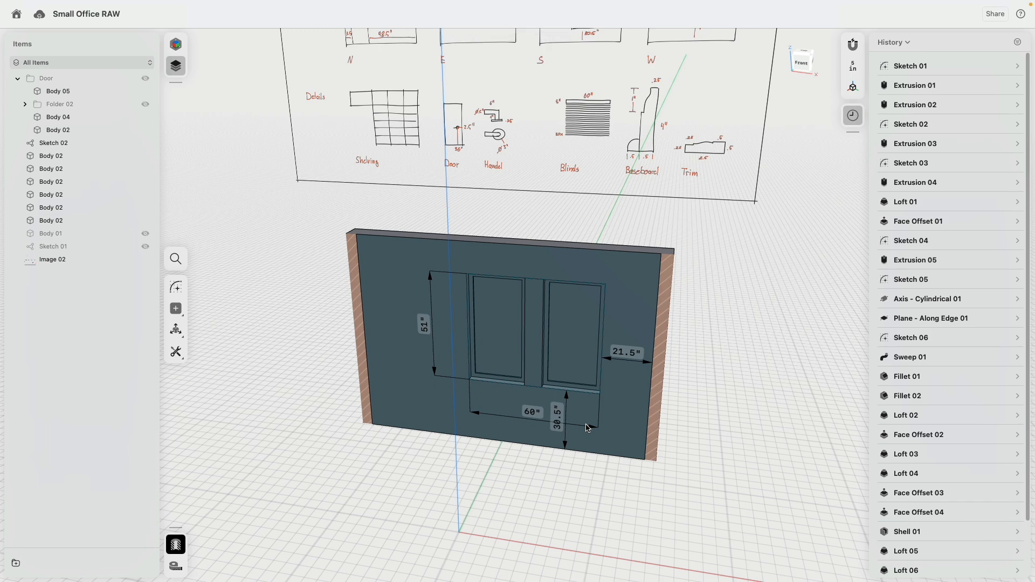
Step: Change the offset distance of Face Offset 02 on the centre mullion to -27.9528 in
scroll(506, 427, up, 5)
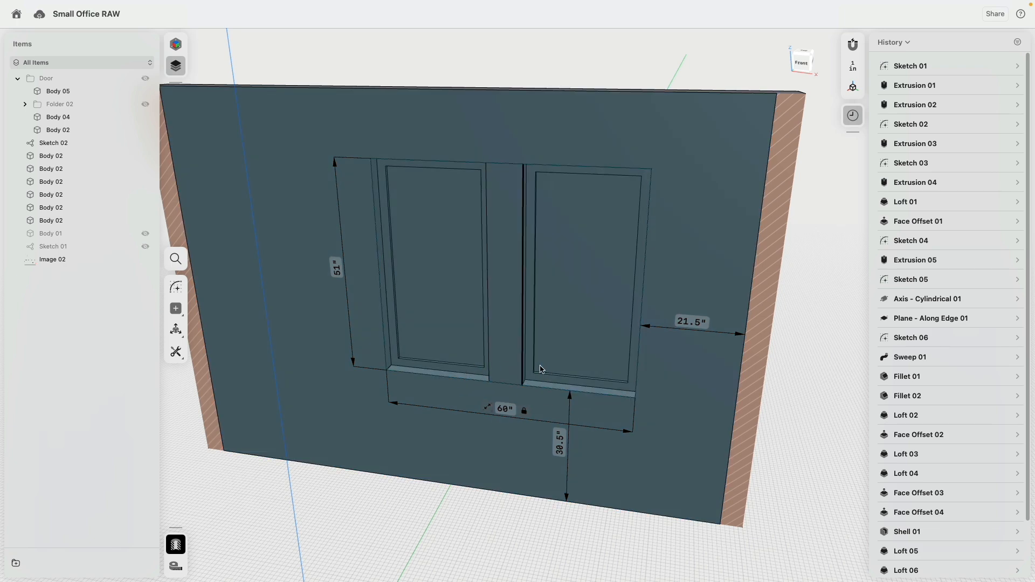
right_drag(533, 375, 527, 396)
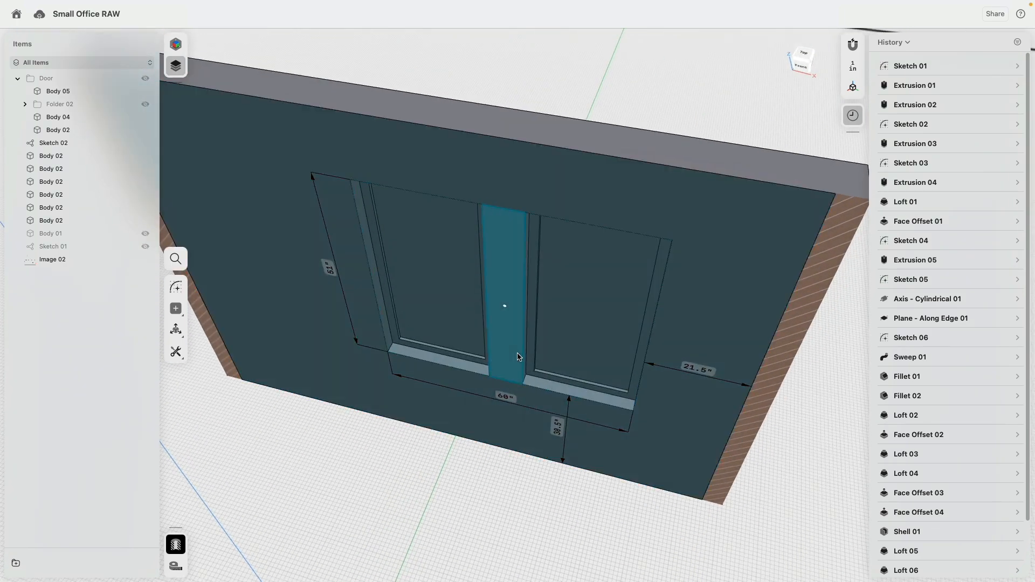
right_drag(498, 328, 648, 321)
scroll(990, 373, down, 3)
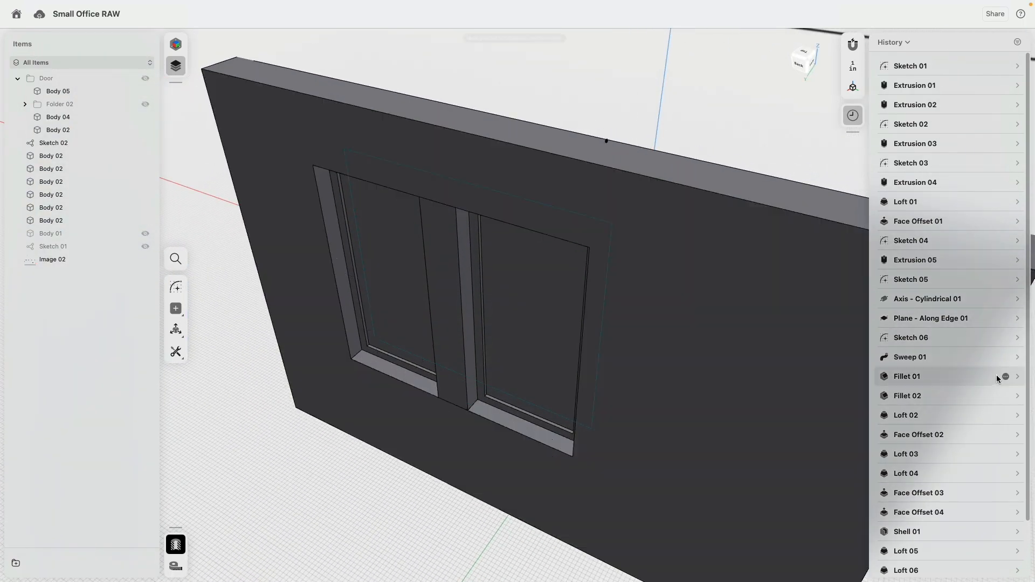
click(447, 313)
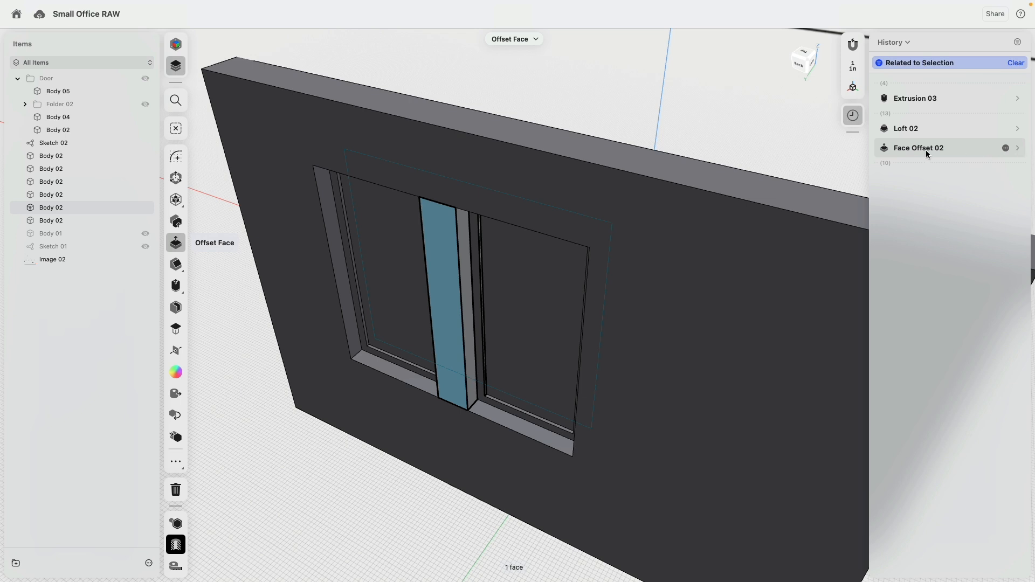
click(913, 130)
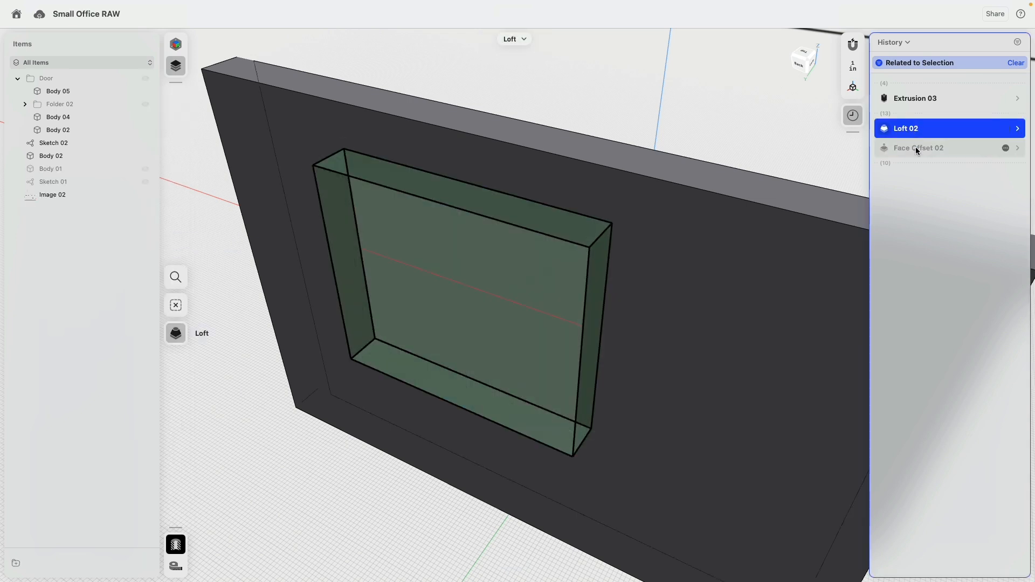
click(919, 150)
click(1017, 149)
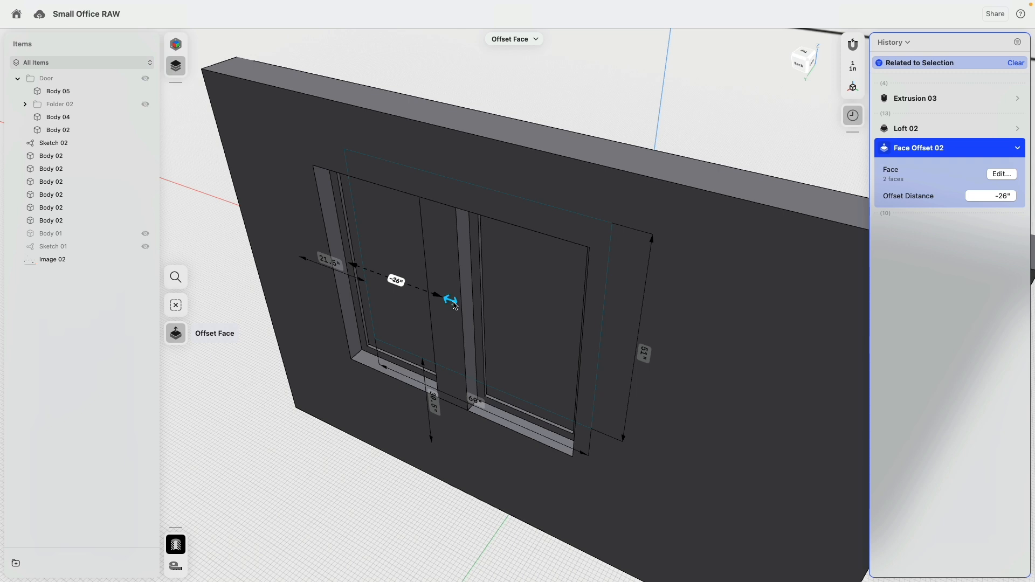
click(455, 306)
mouse_move(451, 305)
mouse_down()
mouse_move(469, 307)
mouse_move(408, 284)
mouse_move(457, 305)
mouse_up()
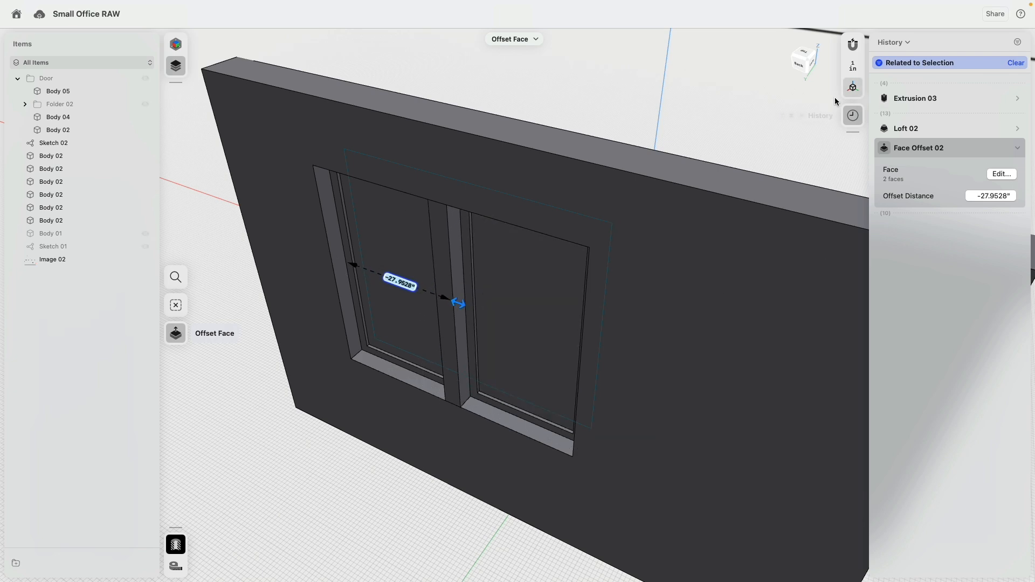
click(765, 123)
Step: Undo the mullion offset change and the window width change
key(super+z)
key(super+z)
right_drag(568, 468, 494, 466)
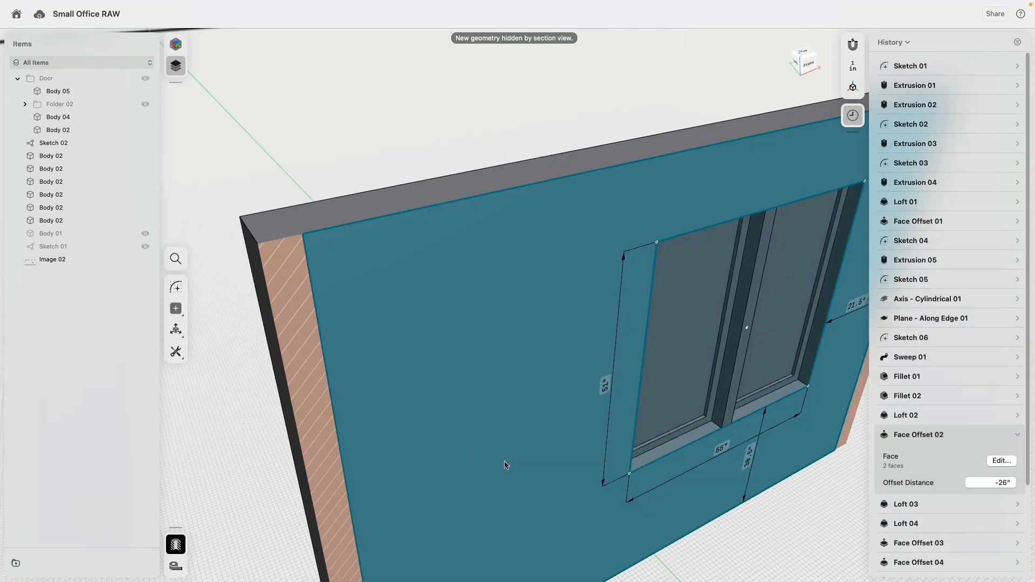
scroll(494, 466, down, 5)
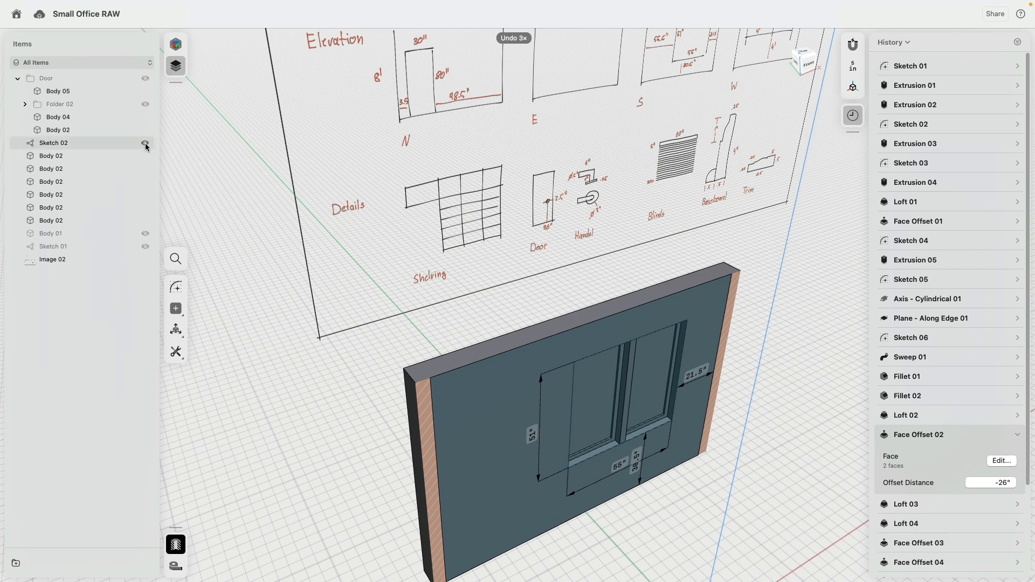
Step: Hide the wall body and group Sketch 02 with the five window bodies into a folder
middle_drag(263, 237, 237, 206)
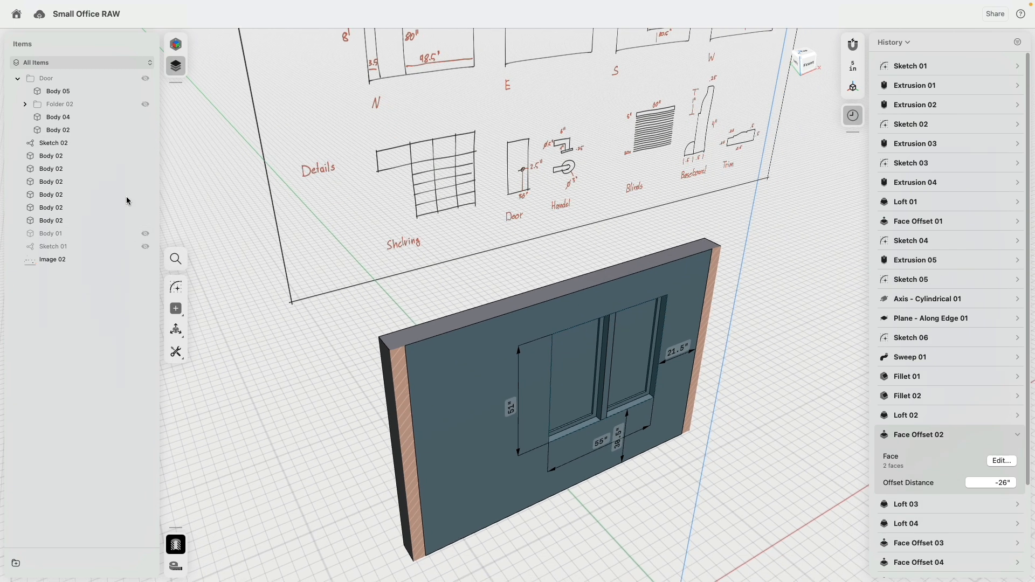
click(92, 221)
shift+click(74, 156)
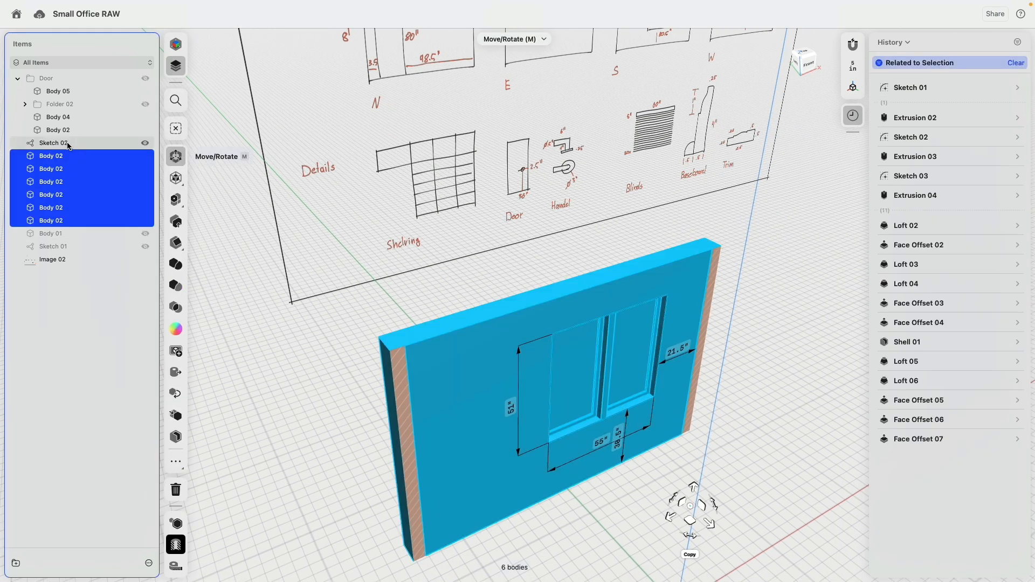
click(80, 289)
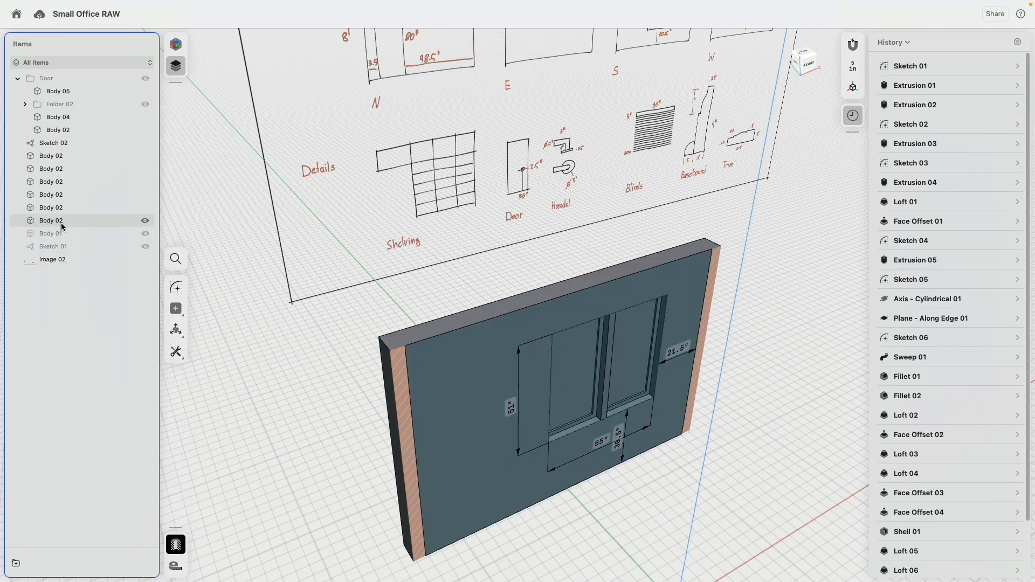
click(70, 220)
click(48, 208)
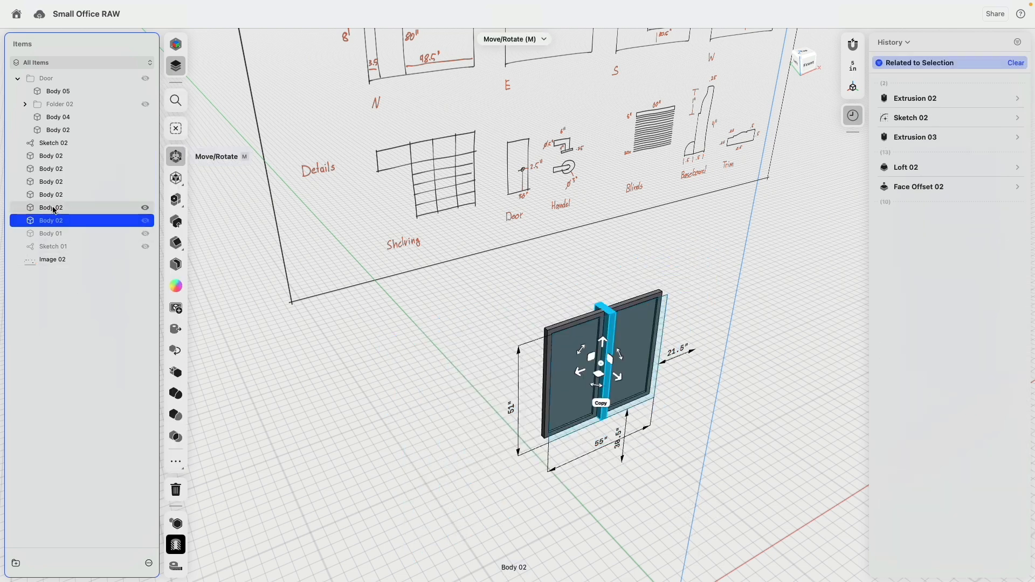
shift+click(60, 145)
right_click(61, 146)
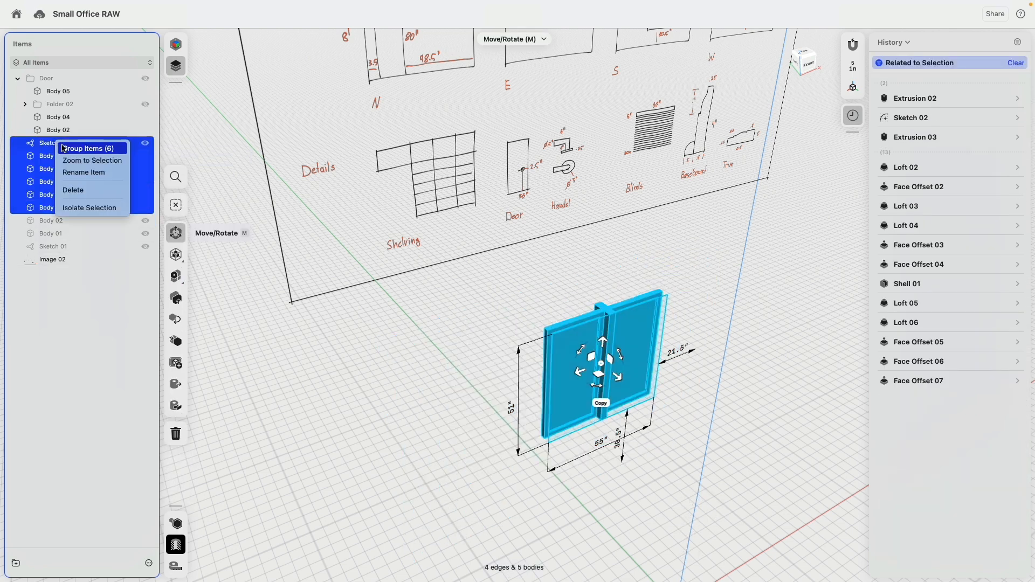
click(91, 149)
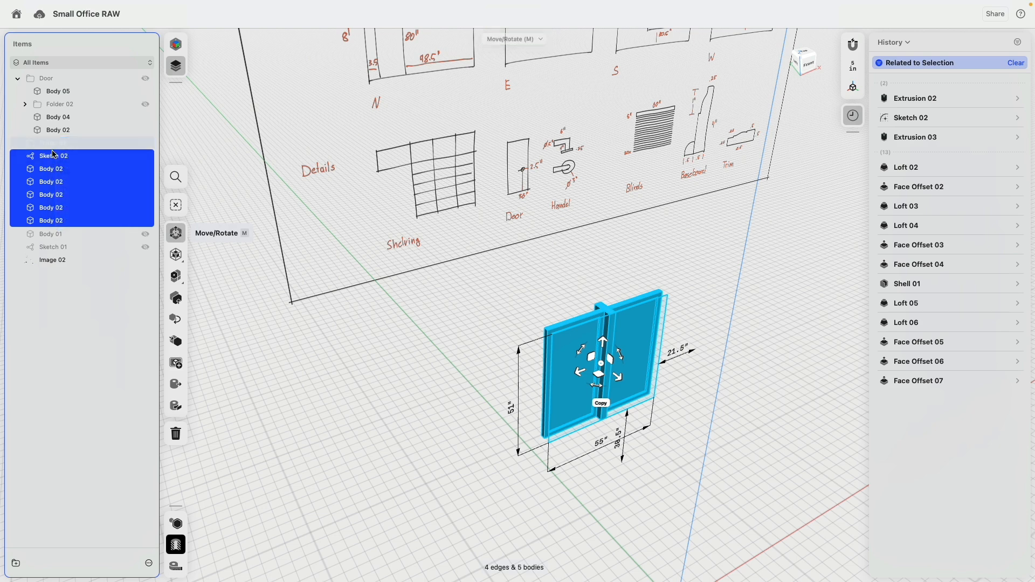
Step: Rename the new folder as Window
click(18, 144)
double_click(56, 144)
right_click(55, 142)
click(63, 146)
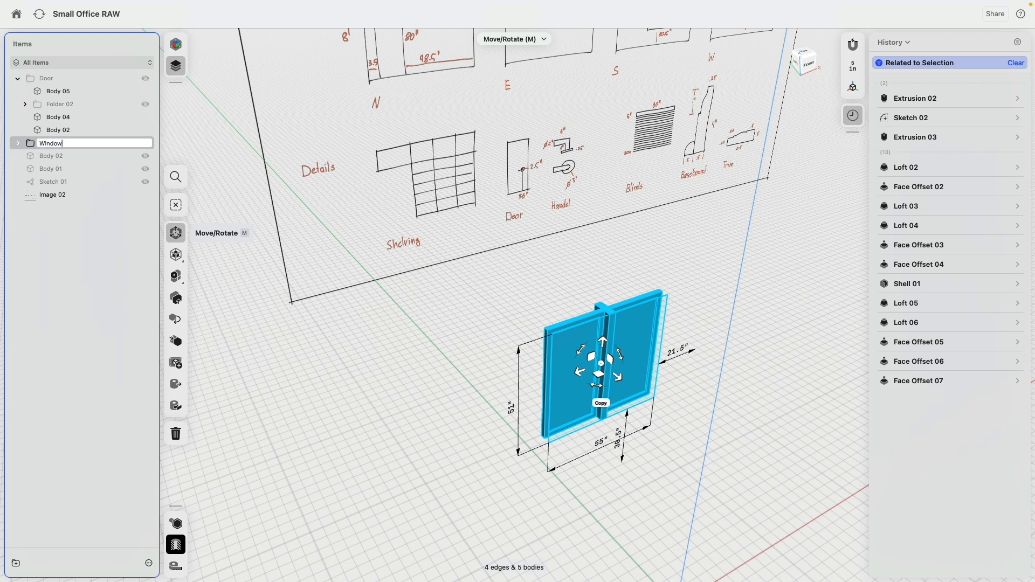
text(Window)
key(Return)
click(97, 251)
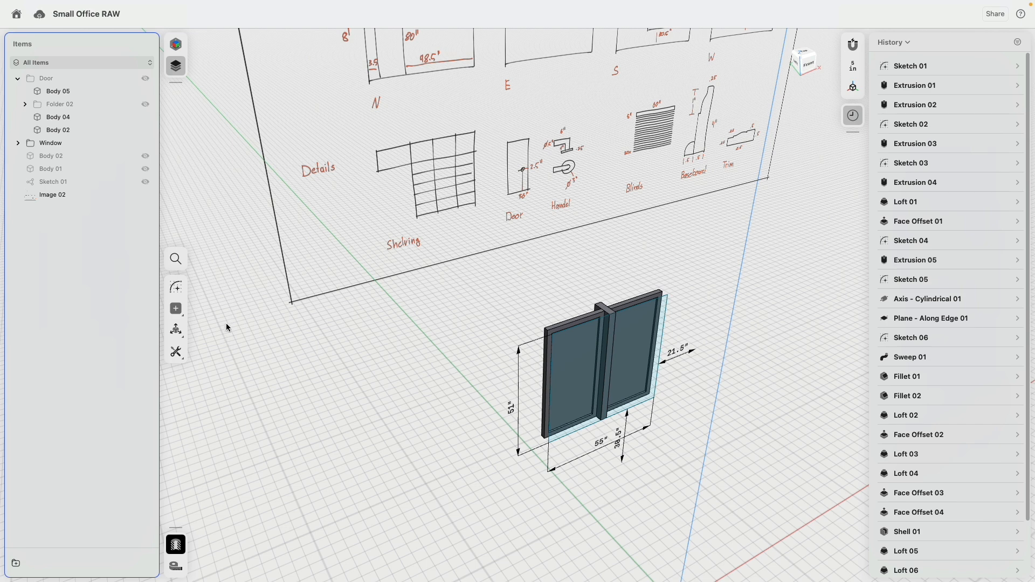
Step: Show the room bodies Body 02 and Body 01 again and turn off the section view
click(18, 78)
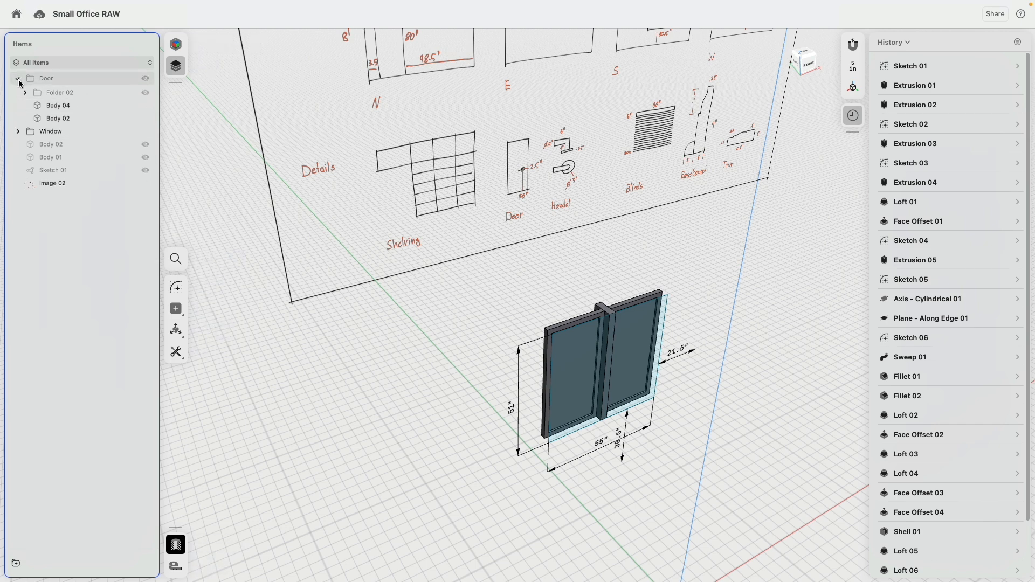
click(146, 117)
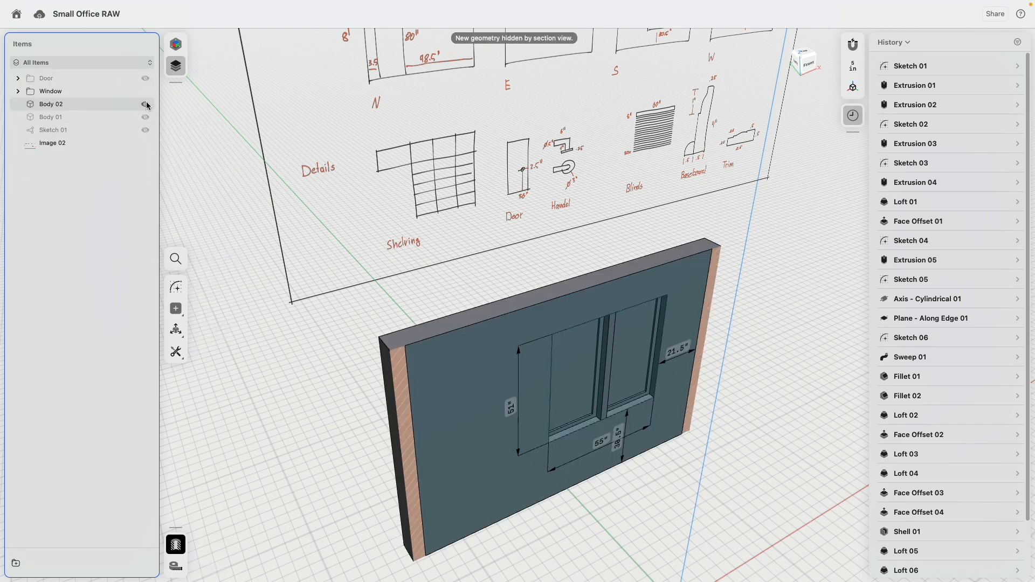
click(175, 544)
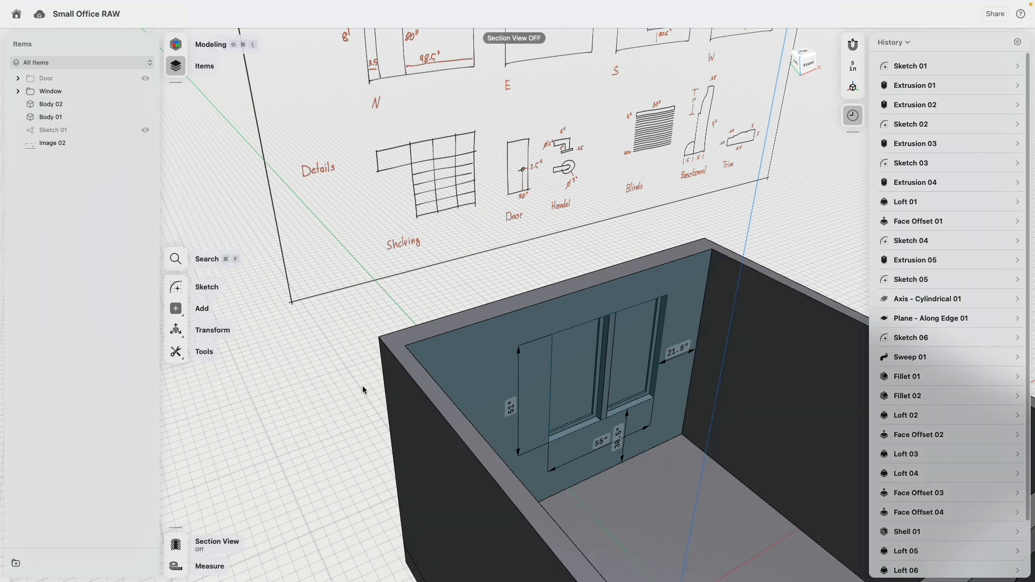
Step: Hide Sketch 02 inside the Window folder
click(18, 94)
click(145, 108)
click(18, 91)
click(613, 334)
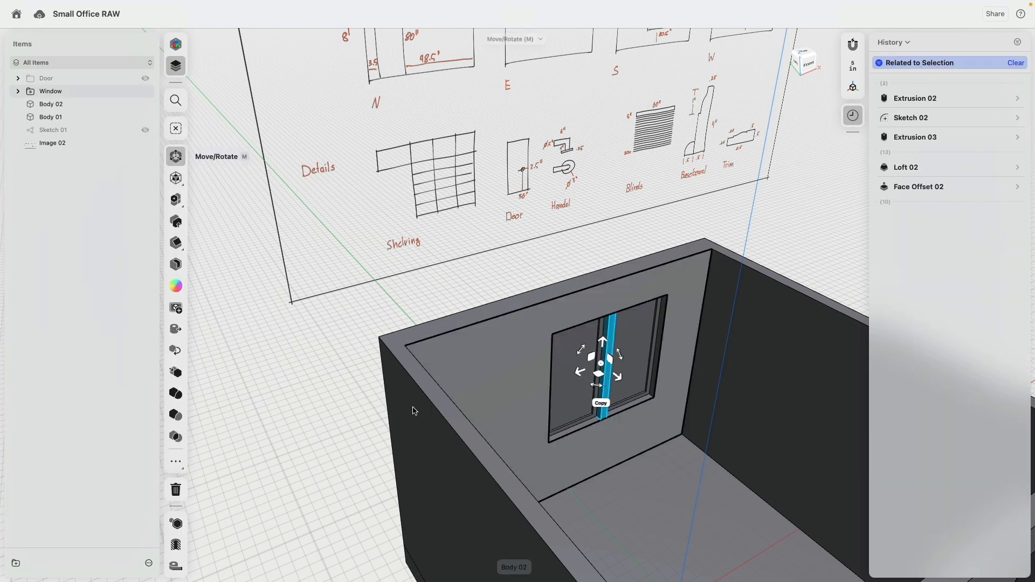
click(348, 430)
Step: Hide the whole Window folder, leaving the empty opening in the wall
middle_drag(573, 375, 458, 308)
right_drag(458, 308, 281, 178)
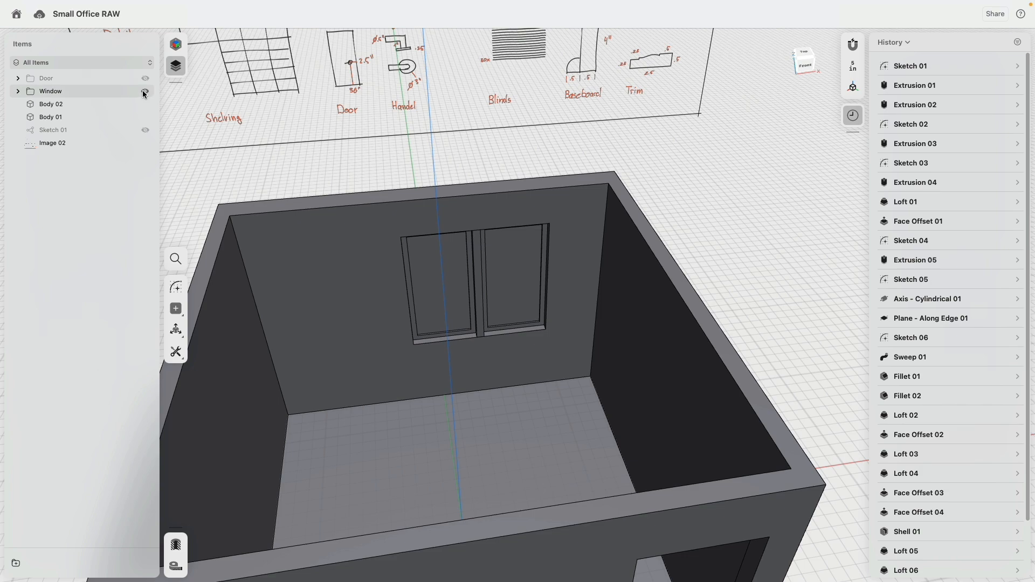
click(145, 91)
Step: Check the W elevation in the reference image and start a sketch on the inner face of the left wall
mouse_move(441, 230)
right_down()
mouse_move(429, 276)
mouse_move(473, 426)
mouse_move(364, 399)
mouse_move(496, 94)
right_up()
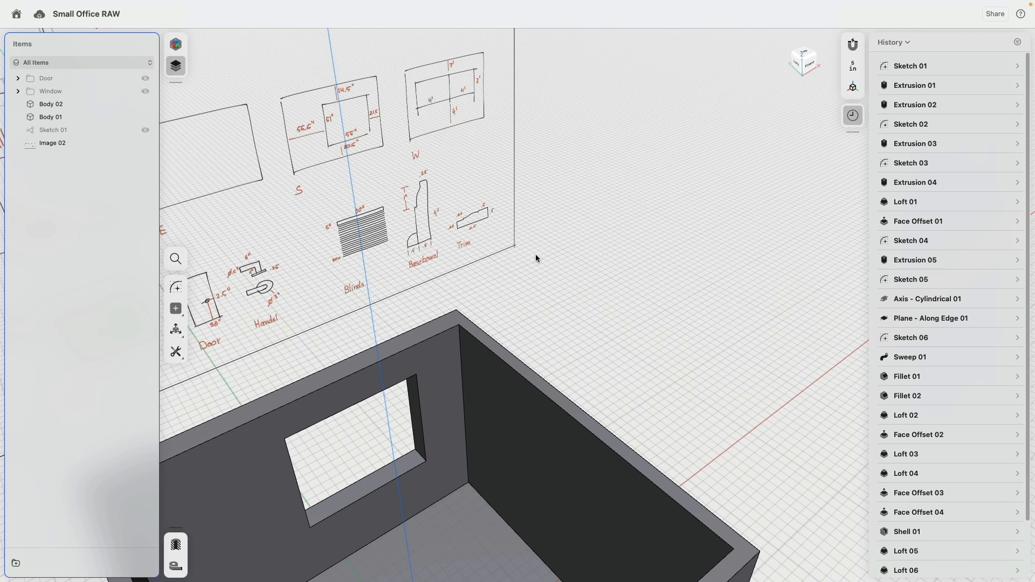
scroll(459, 69, up, 5)
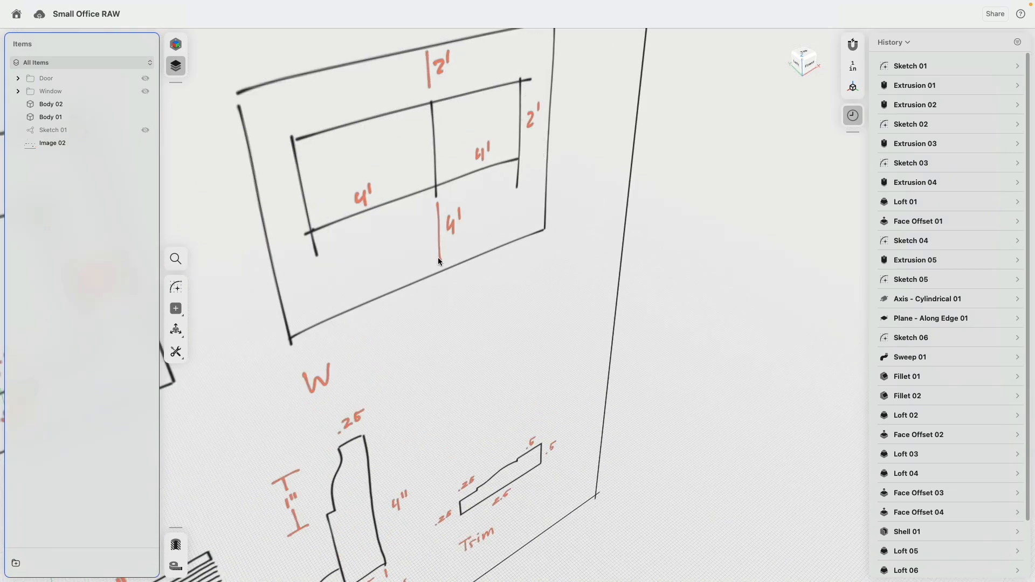
scroll(496, 299, down, 5)
mouse_move(496, 299)
right_down()
mouse_move(477, 251)
mouse_move(414, 286)
mouse_move(580, 279)
right_up()
middle_drag(580, 280, 460, 91)
click(463, 318)
middle_drag(513, 242, 510, 119)
scroll(485, 226, up, 2)
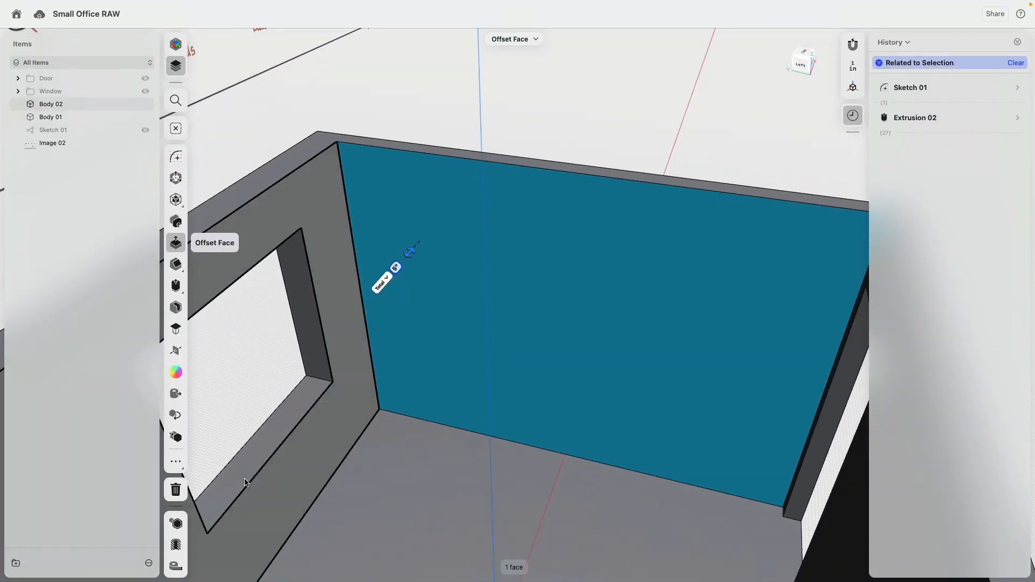
click(178, 157)
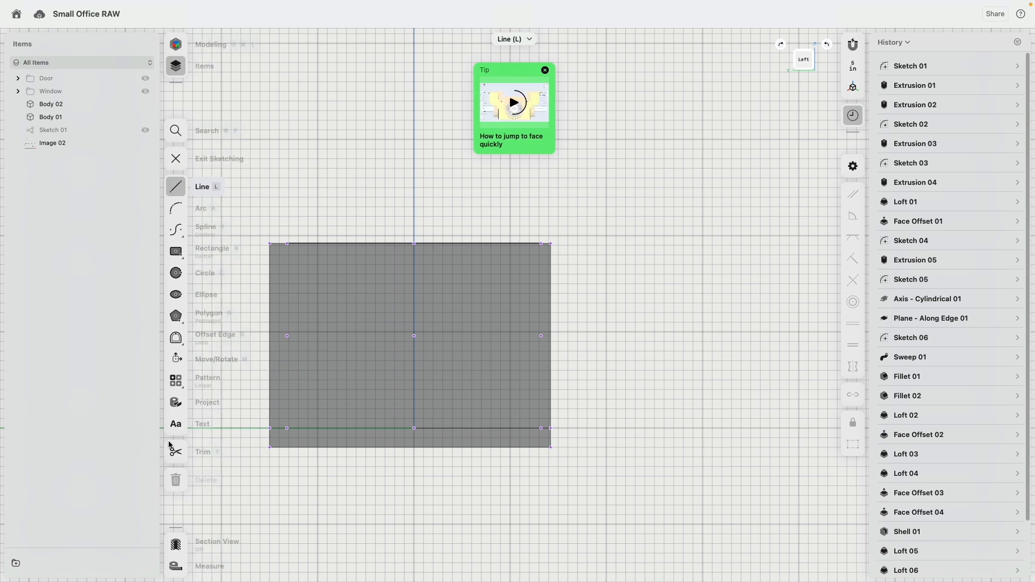
Step: Turn on the section view so the left wall's inner face is cleared for sketching
click(175, 545)
scroll(402, 302, up, 2)
scroll(401, 302, left, 3)
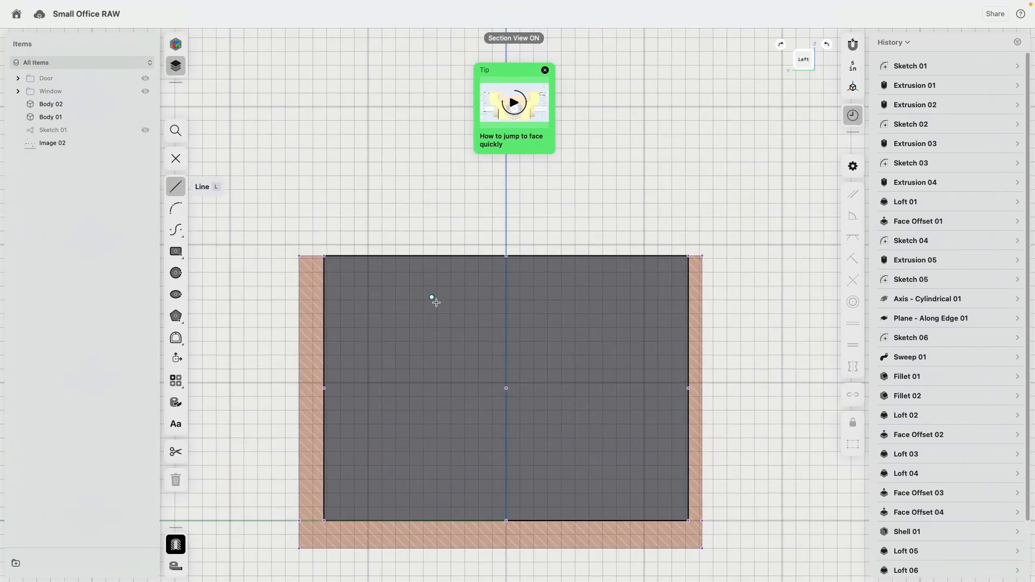
Step: Draw a centre rectangle about 90 by 30 in on the wall's vertical centreline and split it in half with a vertical line
key(r)
click(506, 342)
click(383, 300)
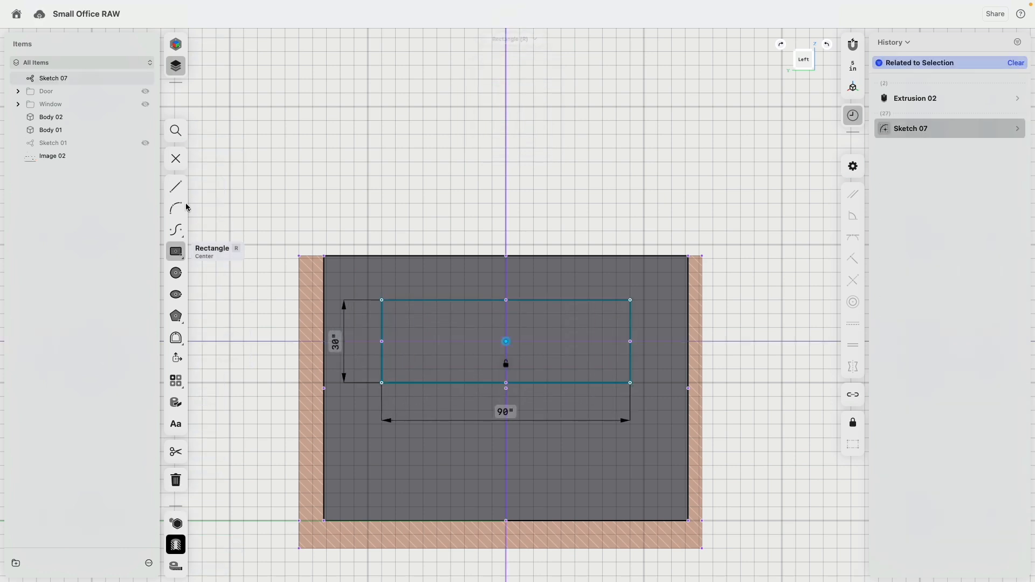
key(l)
click(506, 300)
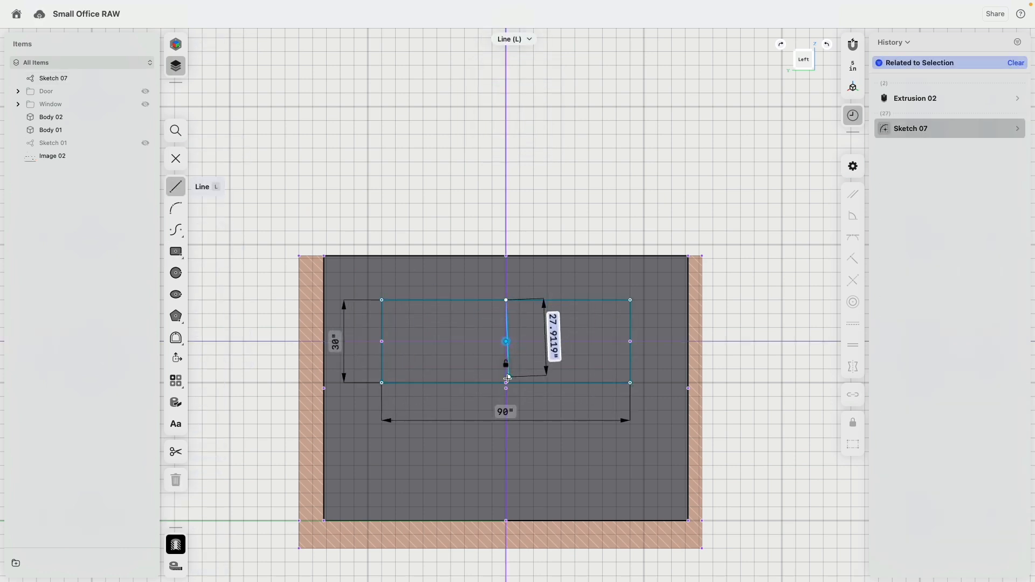
click(505, 383)
key(Escape)
Step: Apply Horizontal/Vertical constraints to all the rectangle's lines and set its height to 24 in and width to 96 in
double_click(552, 303)
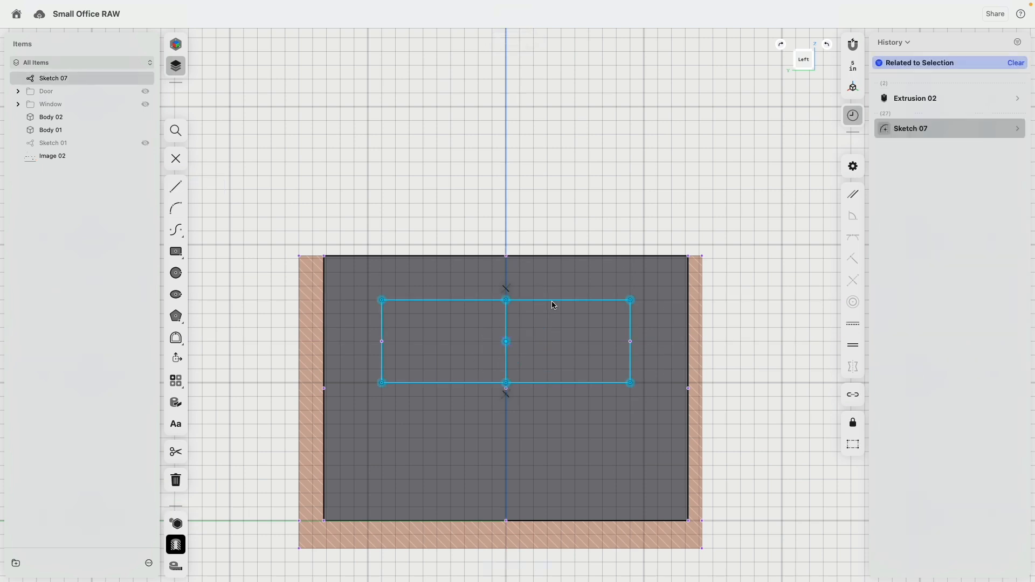
click(853, 324)
click(631, 319)
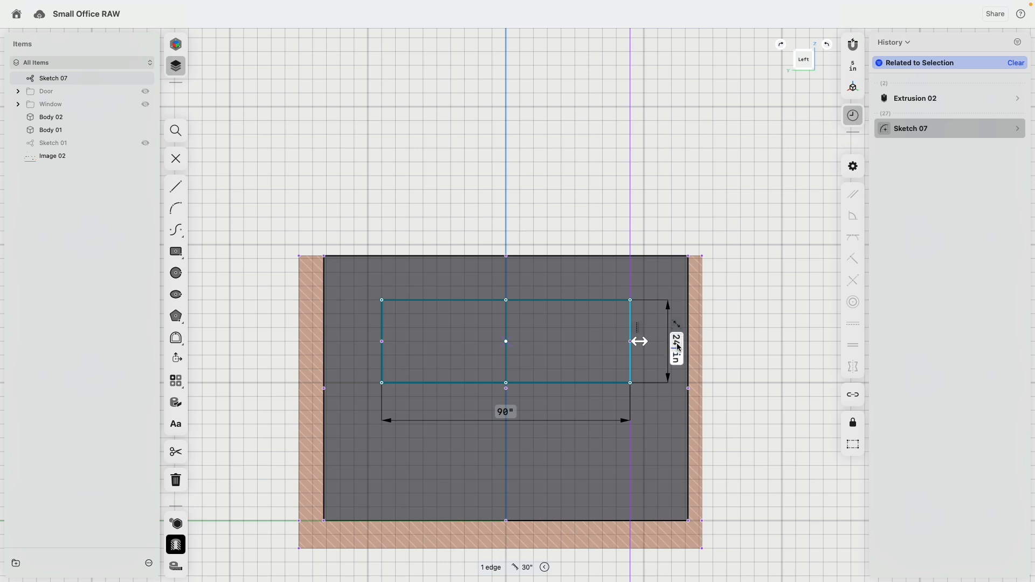
click(678, 348)
text(24)
key(Return)
click(531, 304)
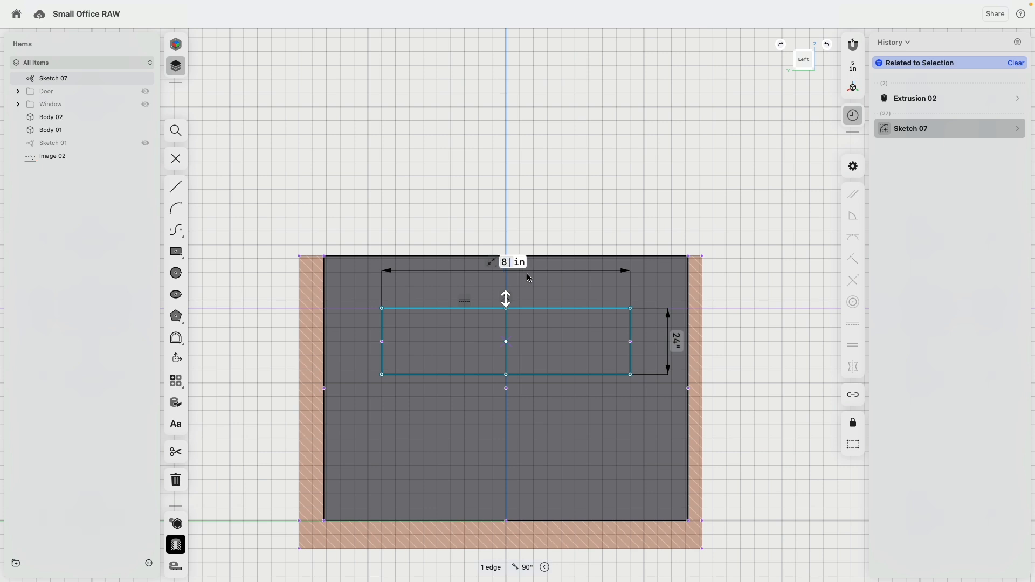
key(Return)
Step: Move the rectangle freely around the wall face to test how it is constrained
drag(507, 341, 575, 479)
drag(638, 454, 479, 369)
click(423, 192)
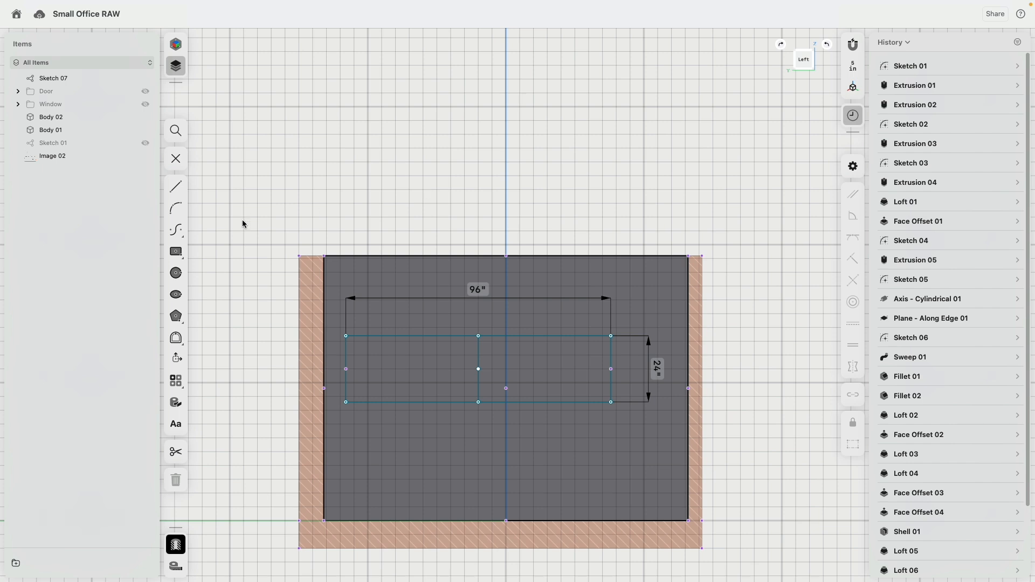
Step: Draw a line from the rectangle's top midpoint to the midpoint of the wall's top edge and constrain it vertical
click(176, 186)
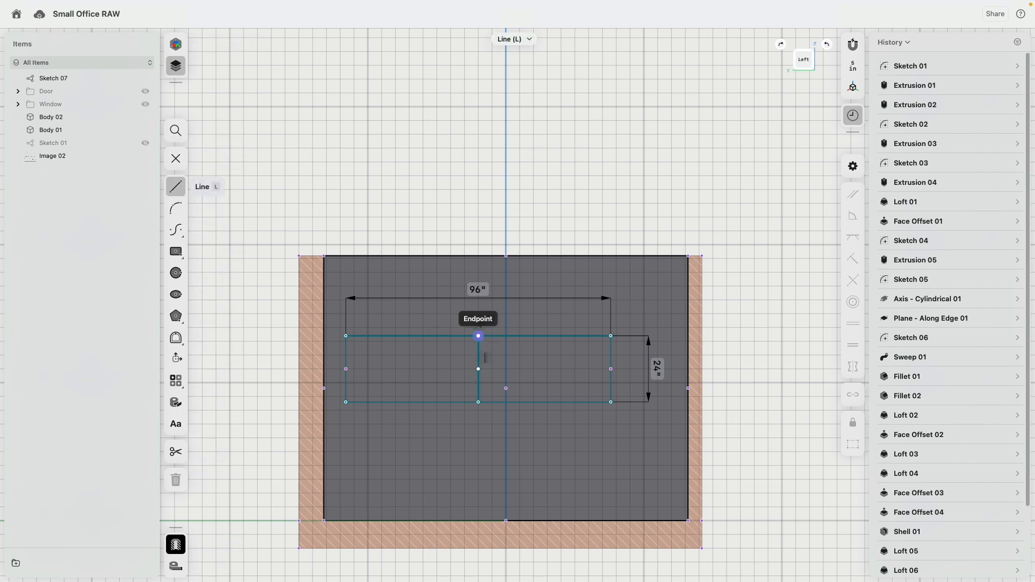
click(479, 335)
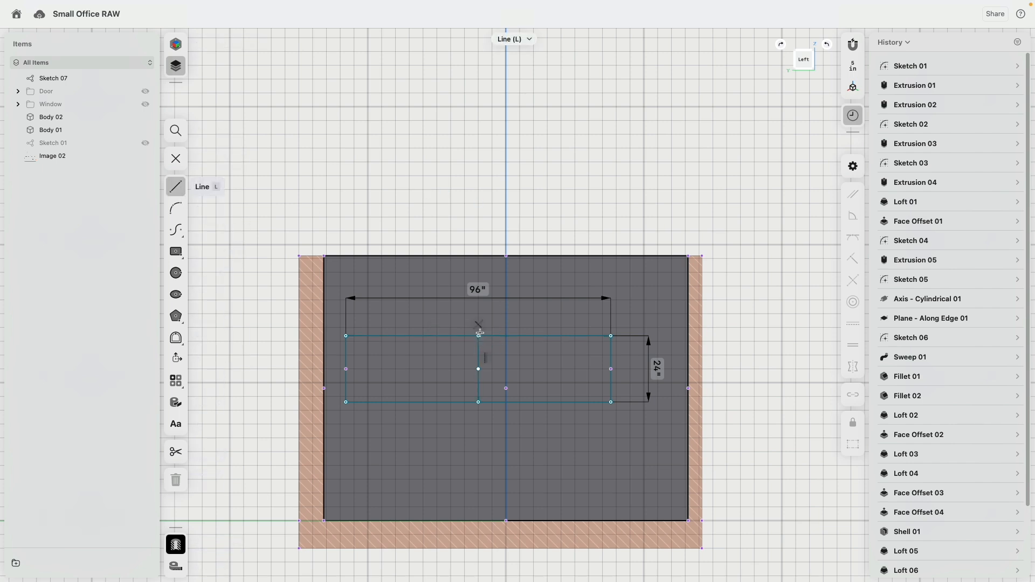
click(506, 256)
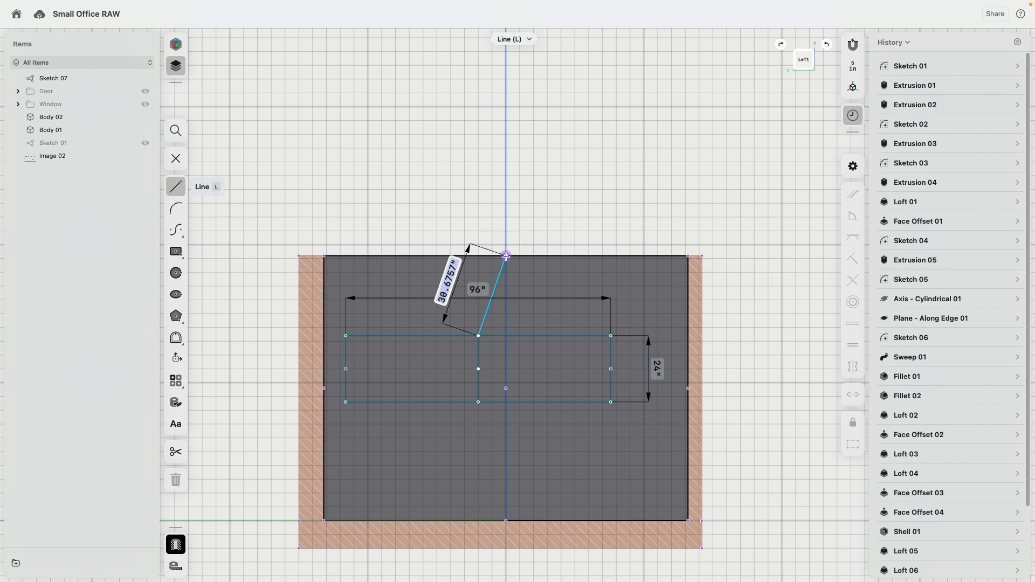
click(485, 319)
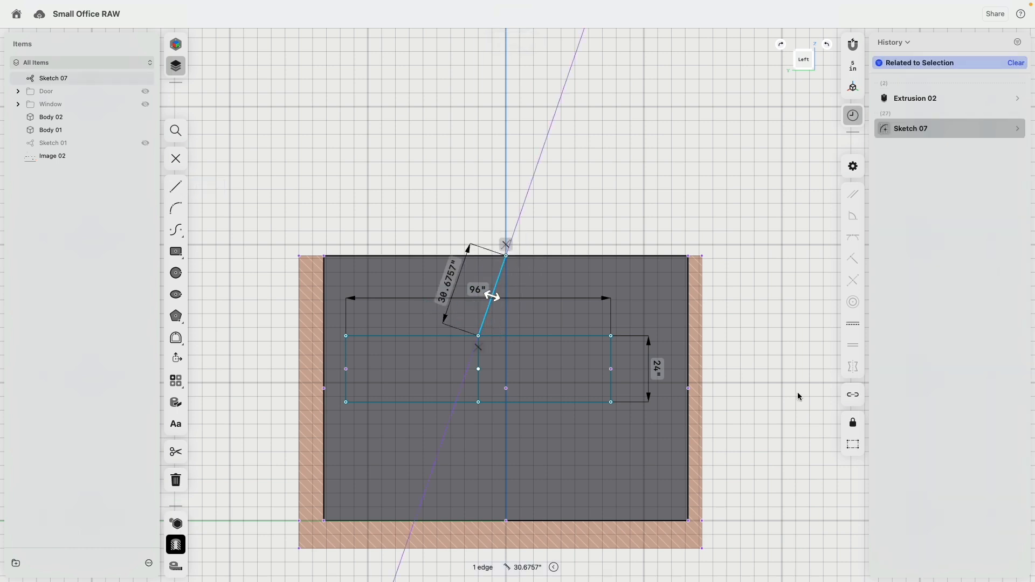
click(856, 326)
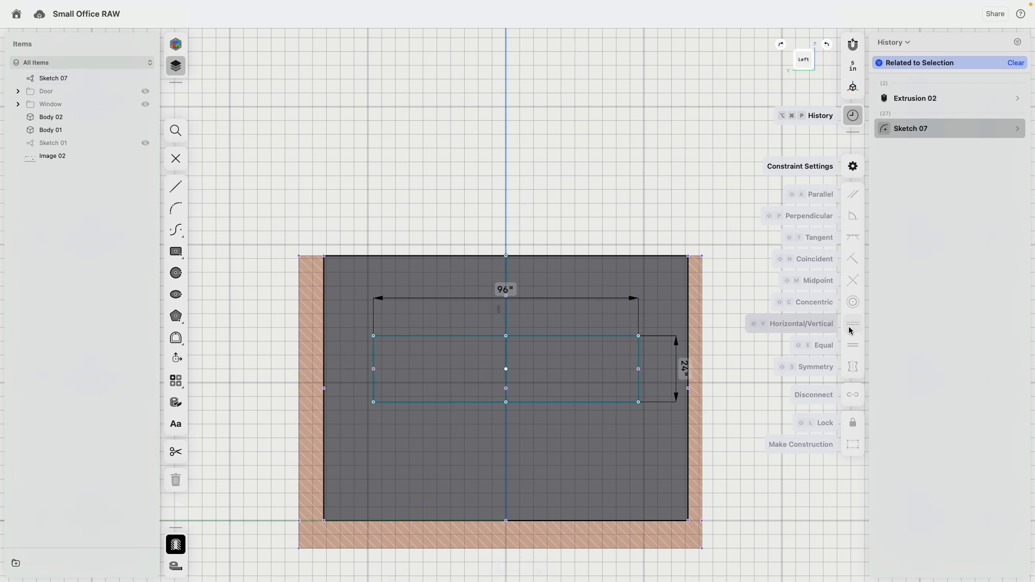
Step: Check the reference image and set the length of the vertical line above the rectangle to 24 in
click(507, 271)
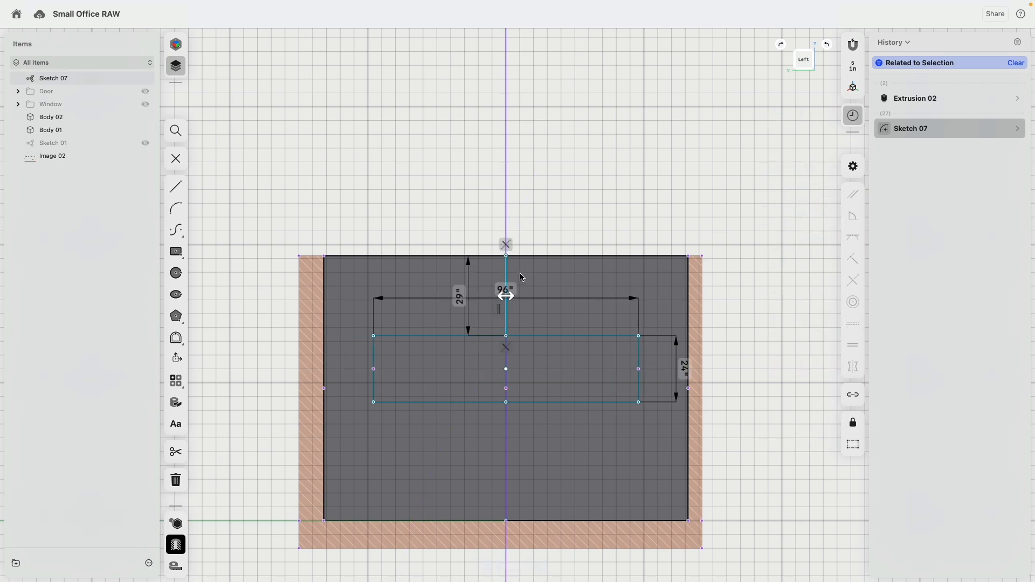
right_click(461, 306)
middle_drag(383, 187, 506, 285)
scroll(500, 274, down, 5)
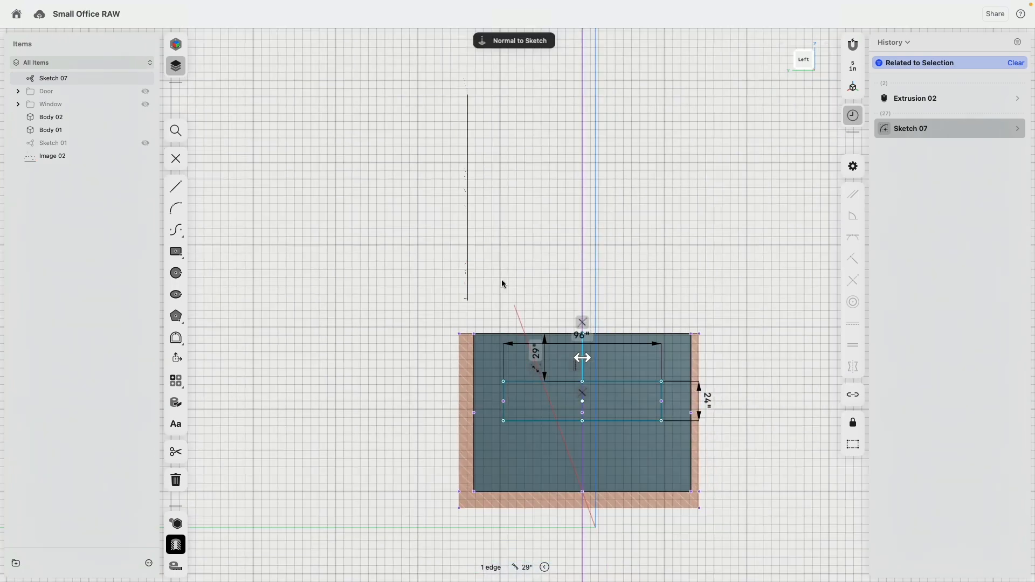
mouse_move(495, 283)
right_down()
mouse_move(447, 305)
mouse_move(436, 273)
right_up()
scroll(426, 197, up, 6)
right_drag(425, 196, 505, 288)
scroll(552, 393, up, 4)
scroll(553, 393, up, 2)
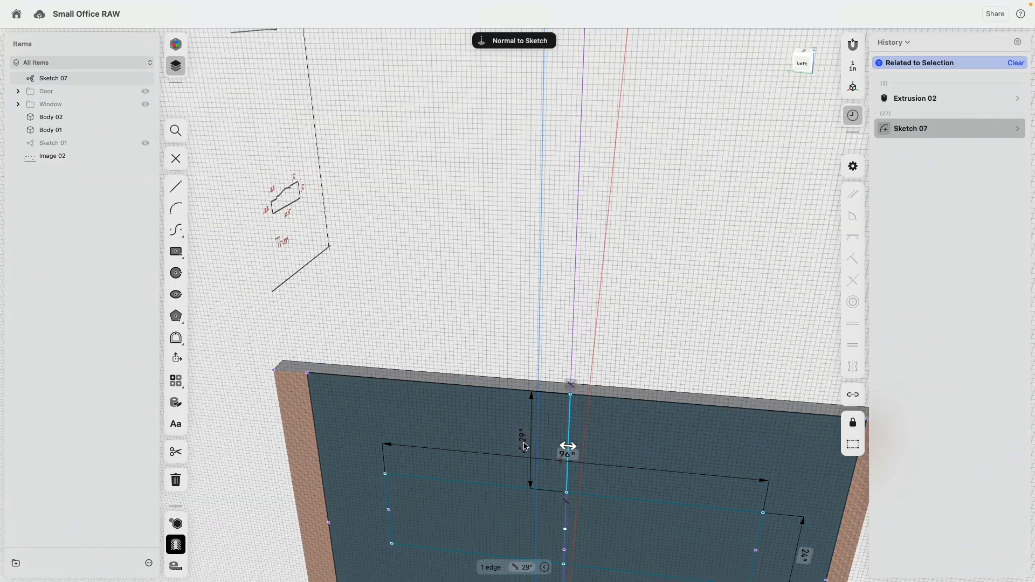
key(Return)
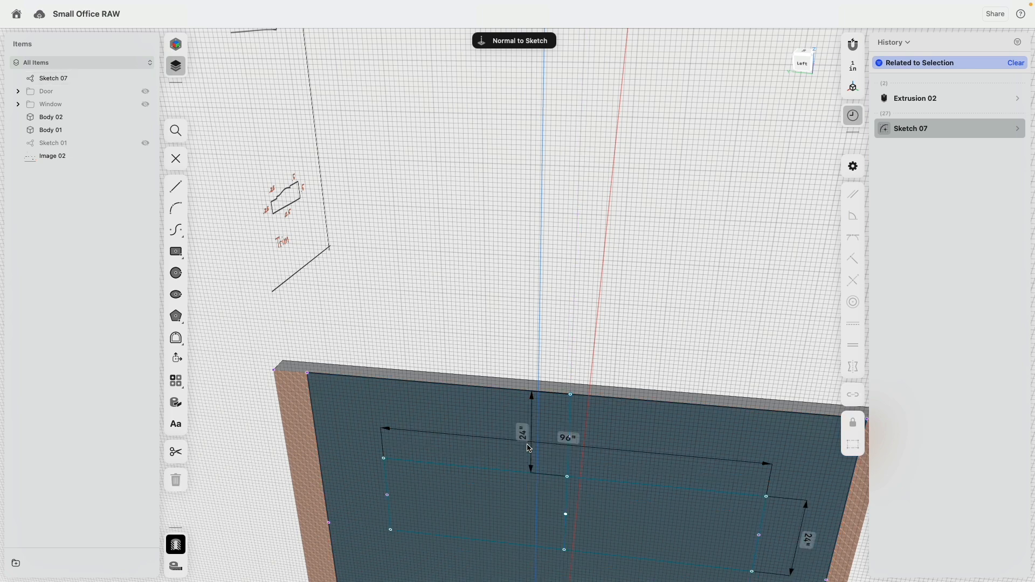
Step: Convert the vertical line between the rectangle and the wall's top edge into a construction line
middle_drag(641, 263, 610, 146)
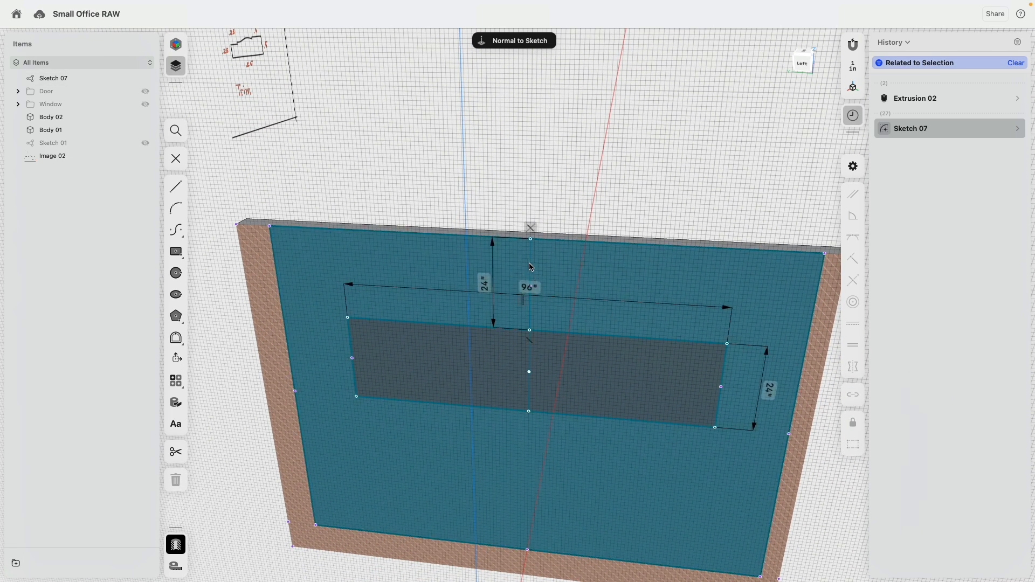
click(530, 278)
click(858, 447)
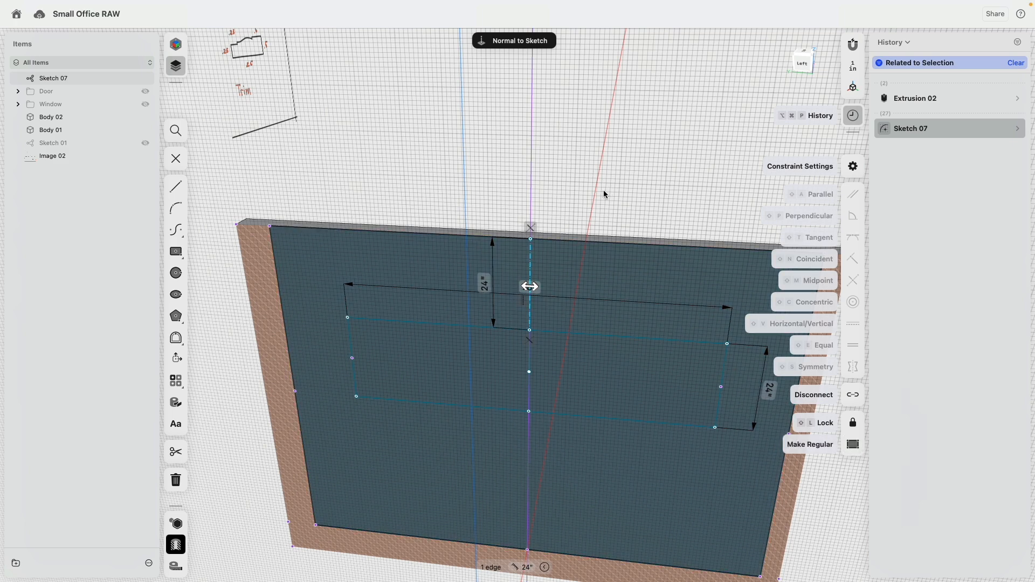
click(604, 190)
scroll(566, 198, down, 3)
middle_drag(566, 199, 530, 159)
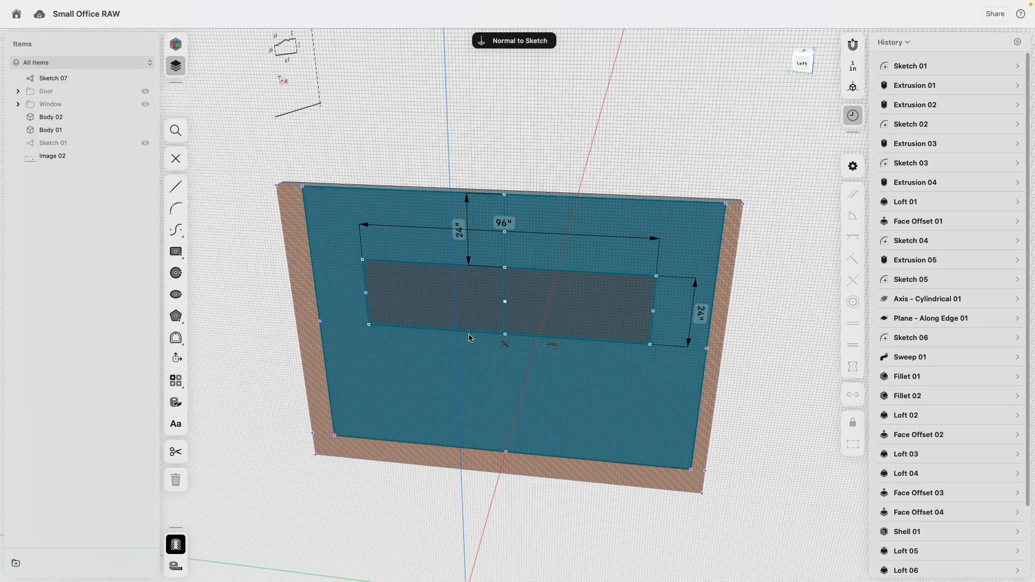
Step: Hide Body 01, the floor slab, and check the rectangle's side and bottom edges
click(472, 332)
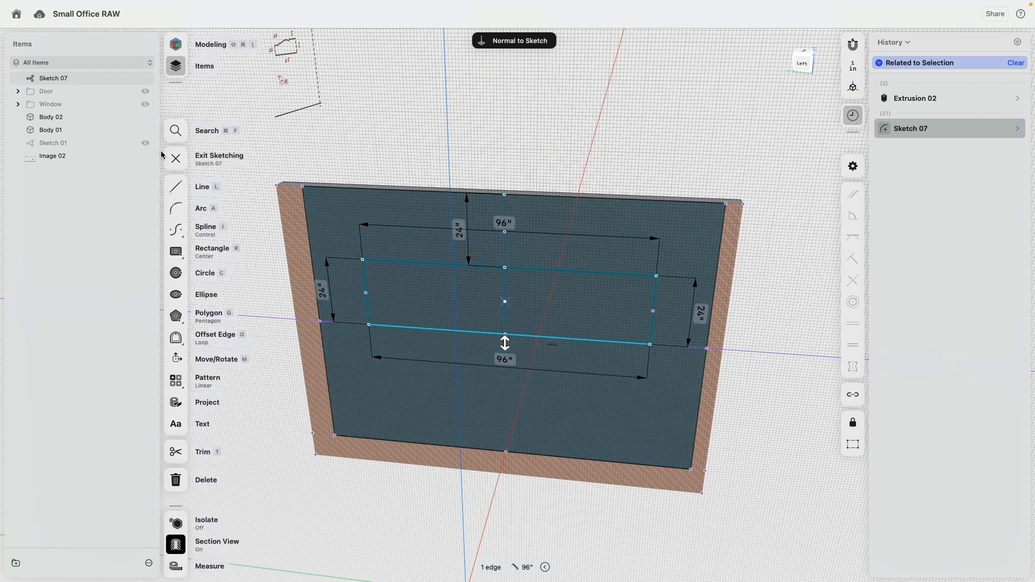
click(146, 131)
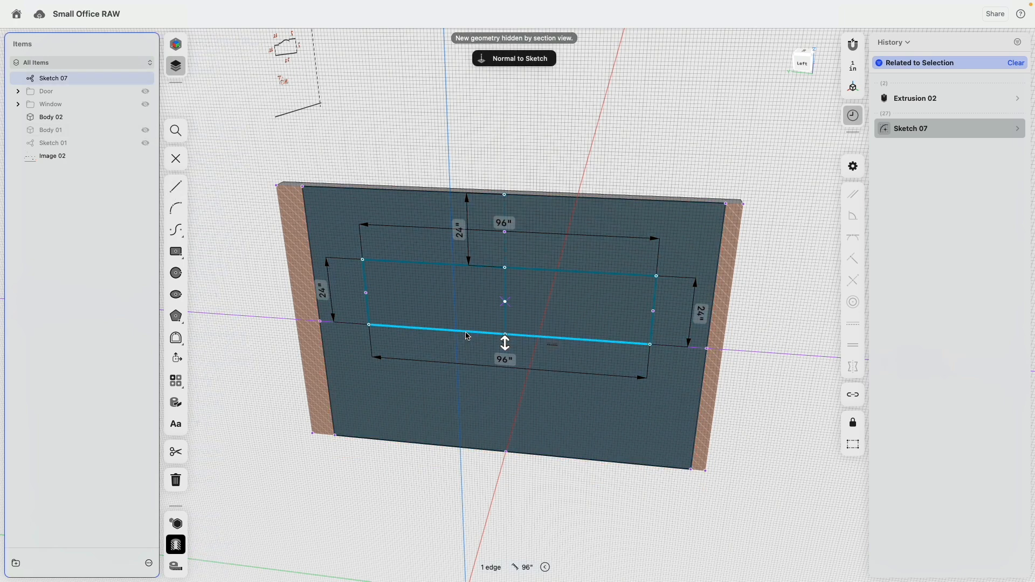
click(364, 280)
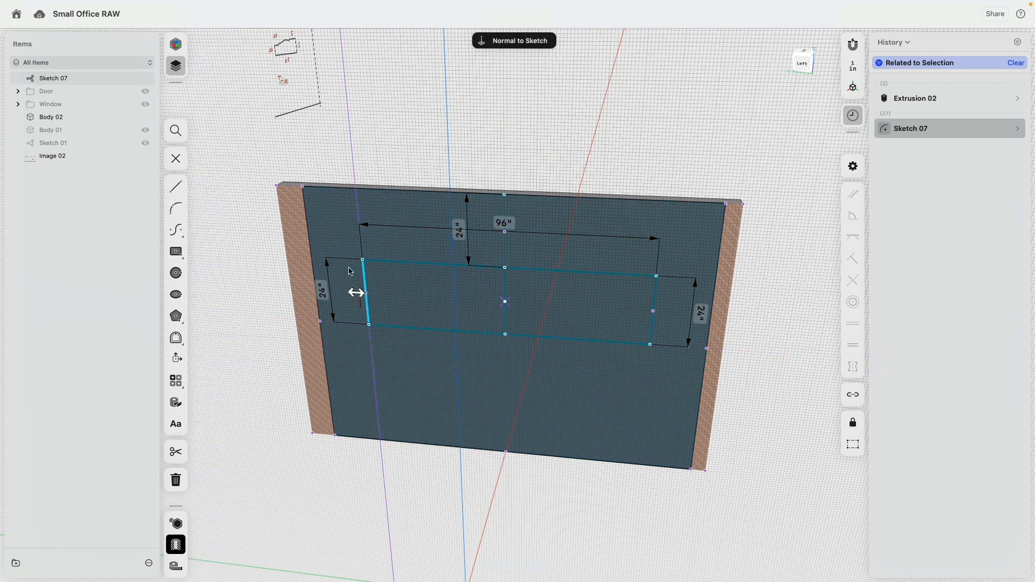
click(654, 308)
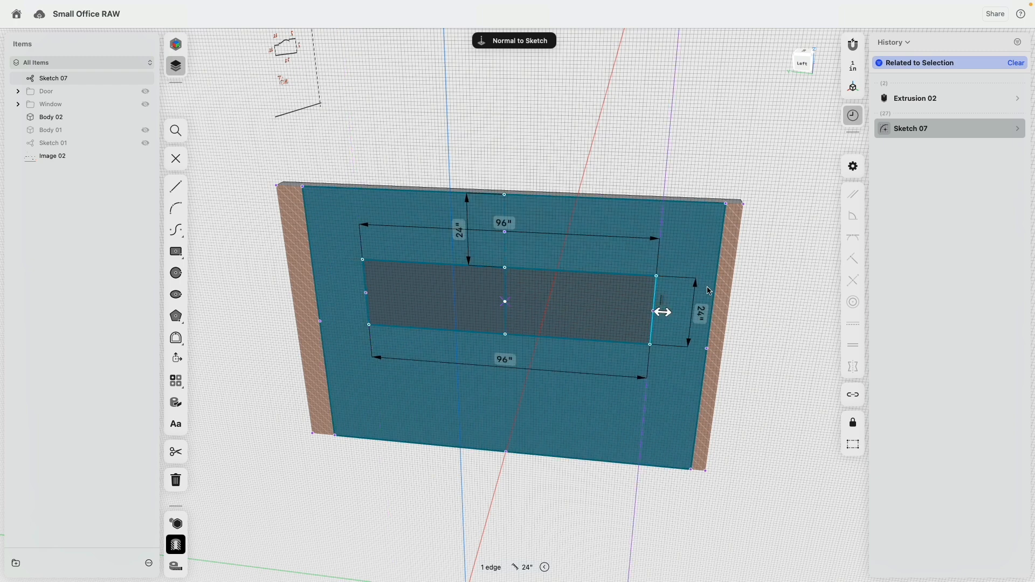
click(715, 292)
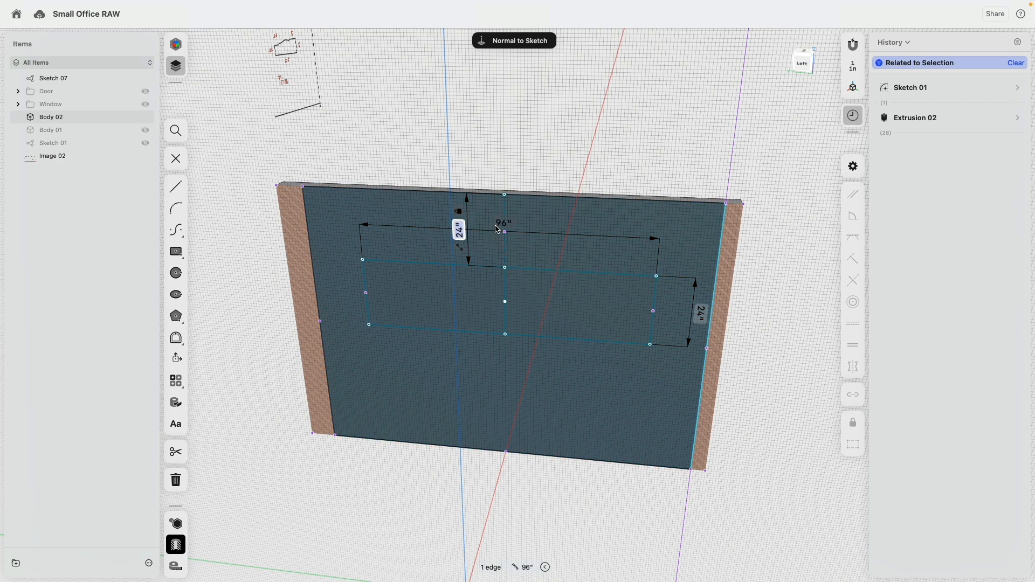
Step: Try a 30 in offset between the wall's top edge and the rectangle, and restore it to 24 in
text(30)
key(Return)
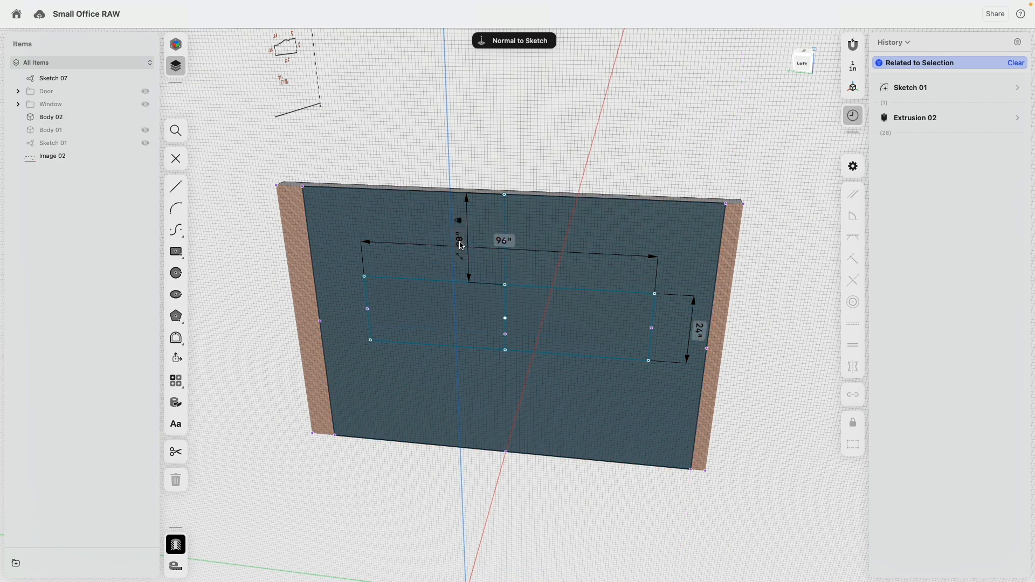
key(Return)
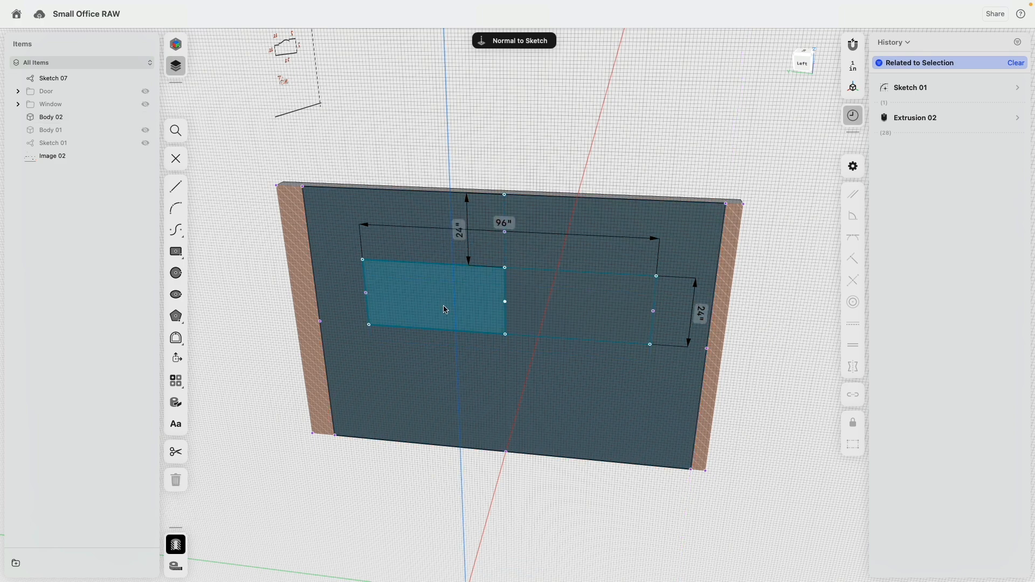
Step: Extrude the rectangle's left half 0.5 in into the room as a new body, turning the section view off
click(481, 300)
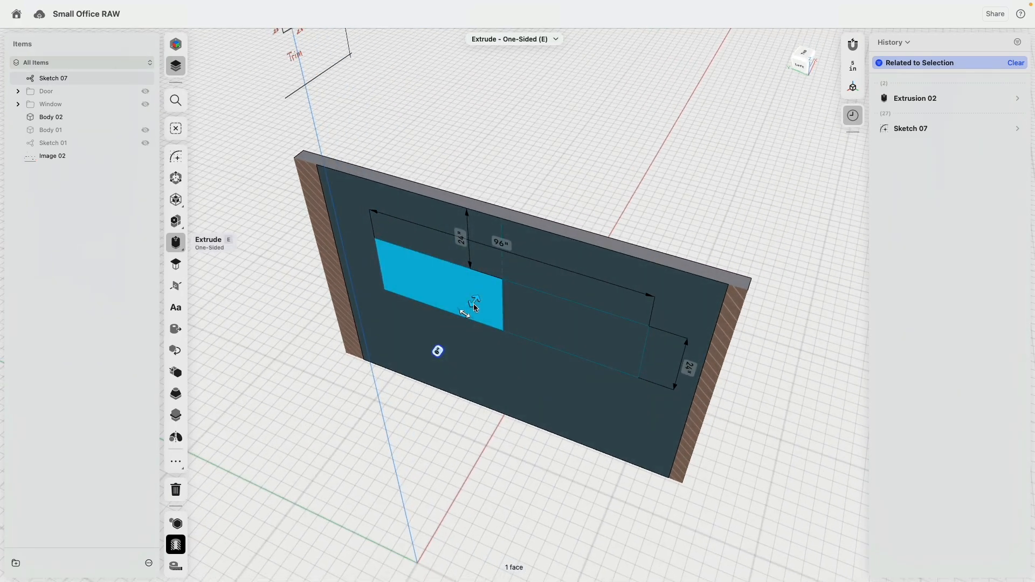
drag(474, 305, 465, 315)
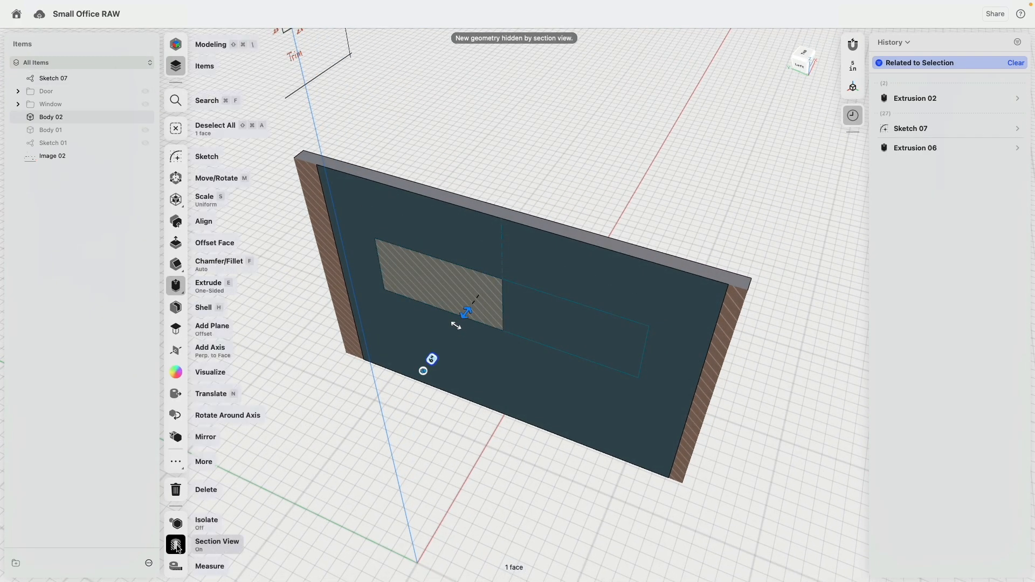
click(178, 548)
scroll(444, 361, up, 2)
click(441, 360)
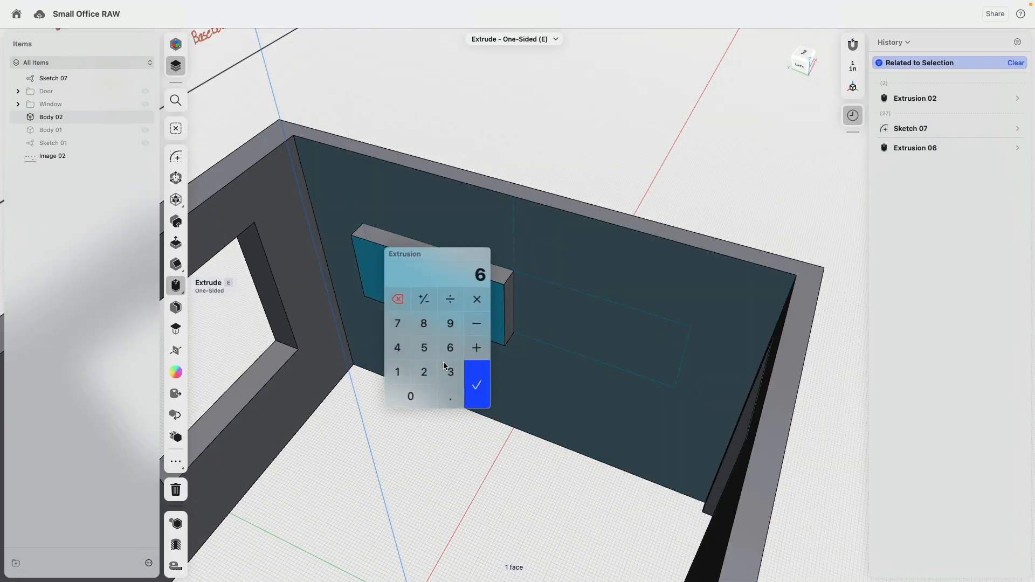
text(0.5)
key(Return)
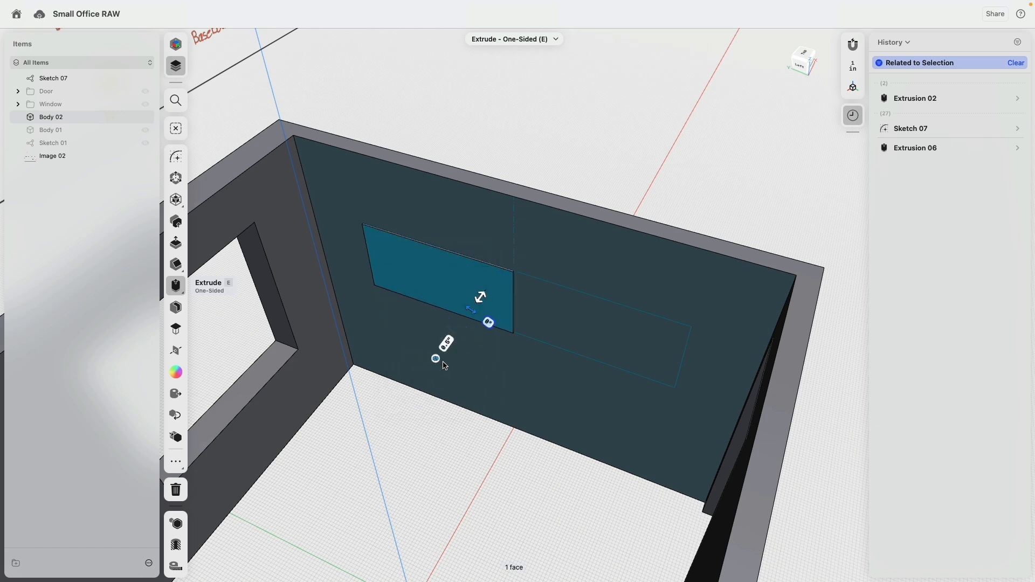
click(435, 361)
click(453, 305)
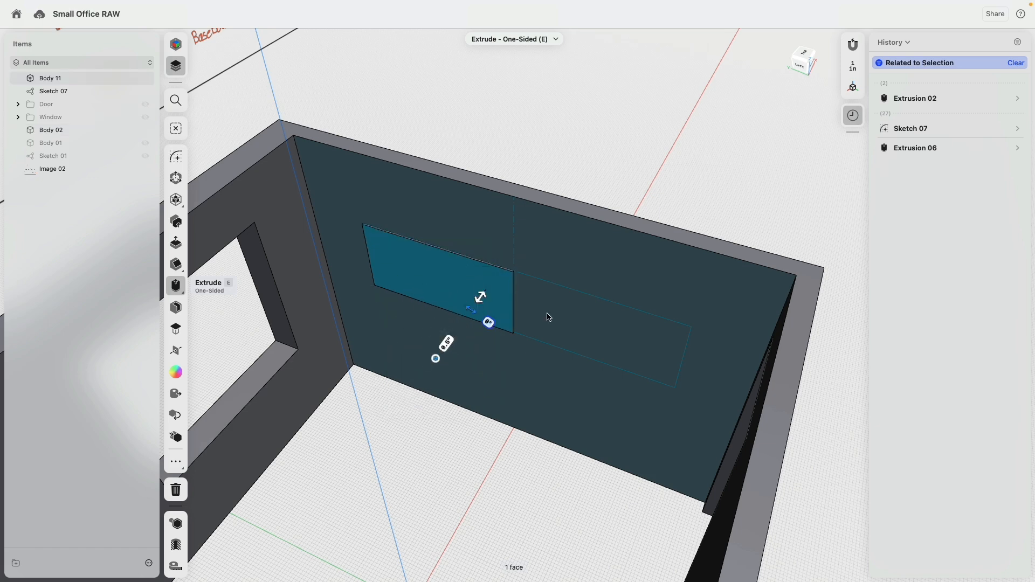
Step: Extrude the rectangle's right half 0.5 in into the room as a separate new body
click(549, 314)
drag(545, 319, 538, 332)
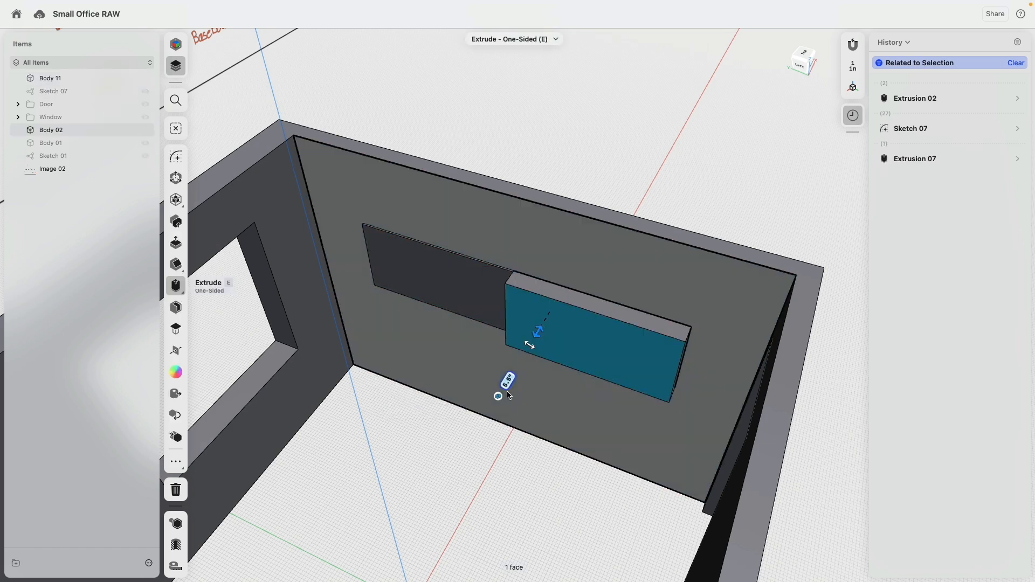
click(499, 398)
click(515, 344)
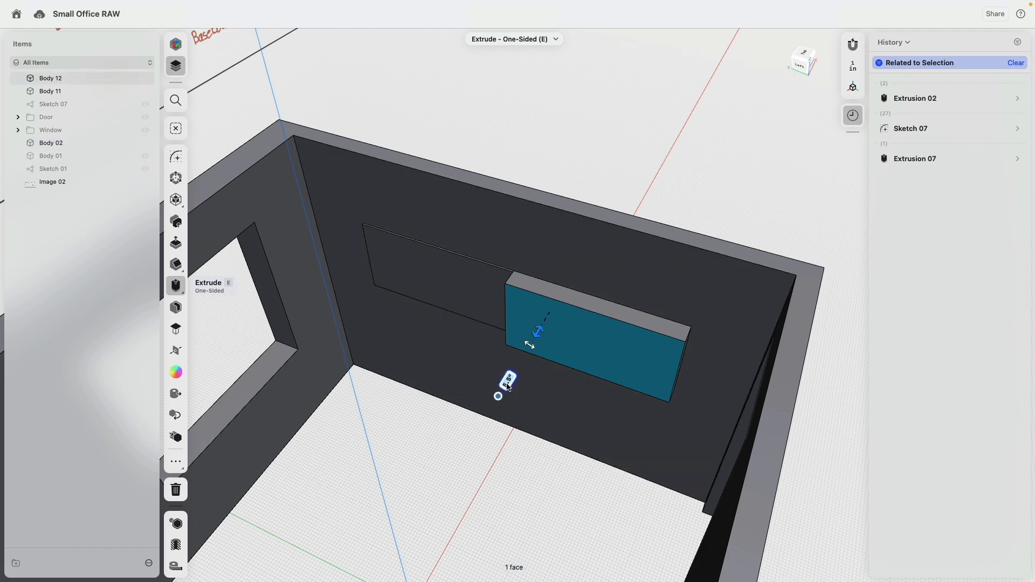
click(507, 380)
text(0.5)
key(Return)
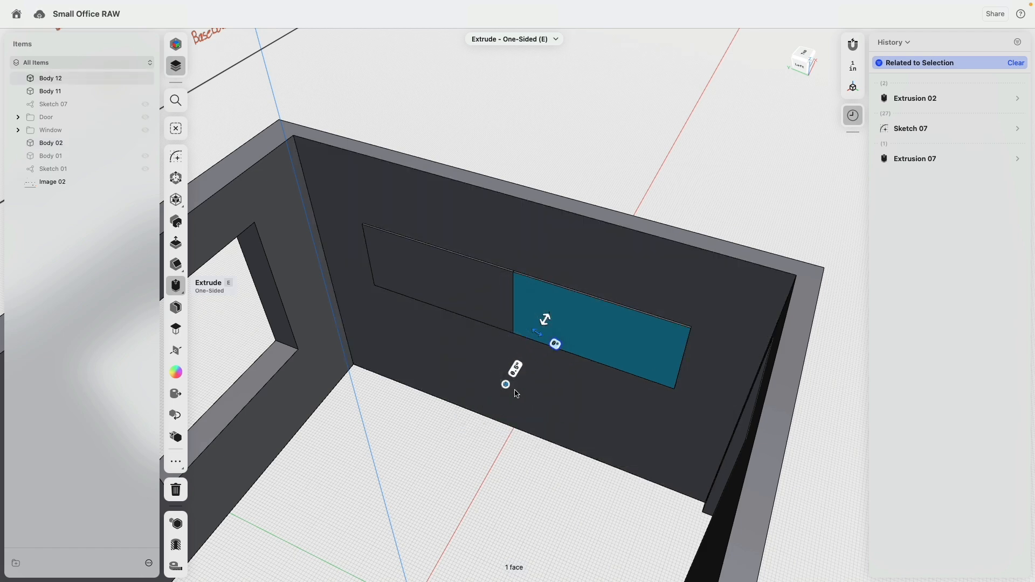
Step: Clear the selection and show Sketch 07 with its dimensions on the wall
click(119, 203)
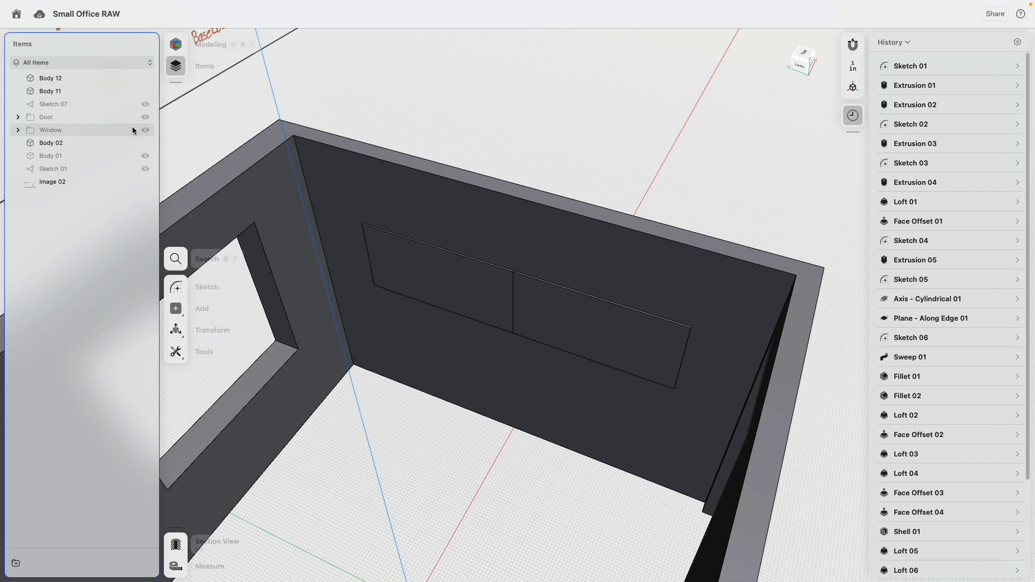
click(146, 104)
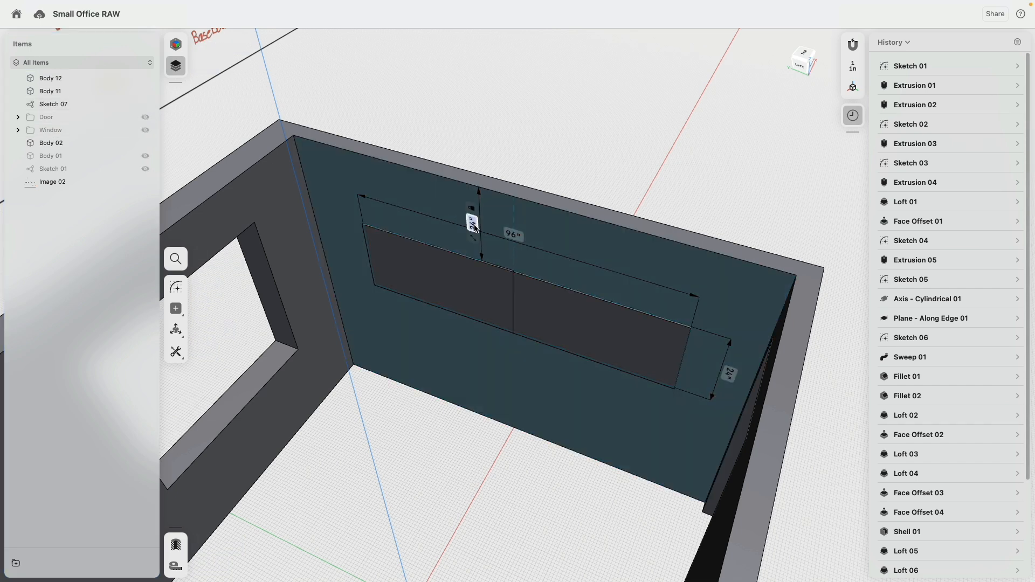
Step: Try a 30 in distance between the wall's top edge and the rectangle, and undo it
click(475, 229)
text(30in)
key(Return)
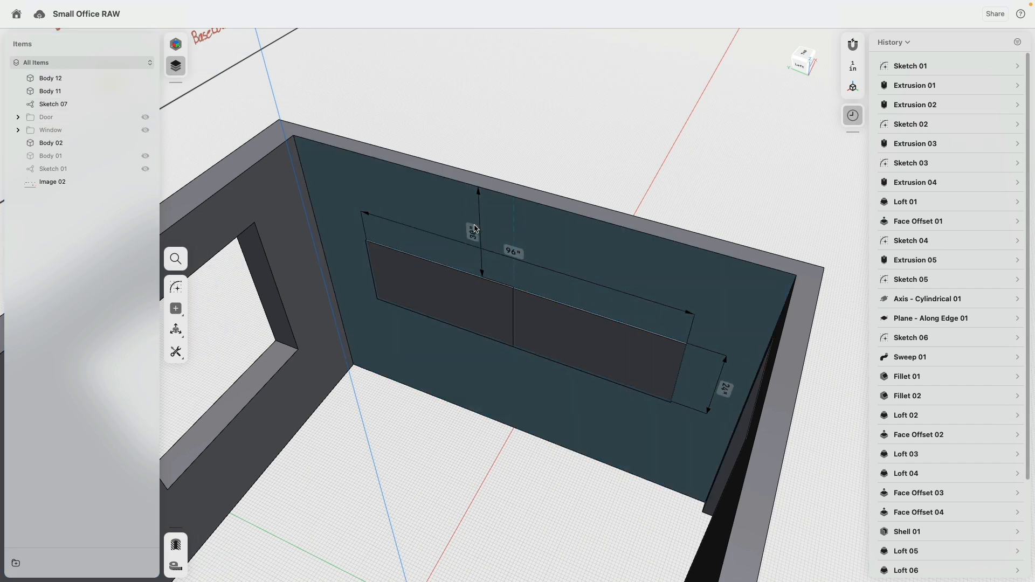
key(super+z)
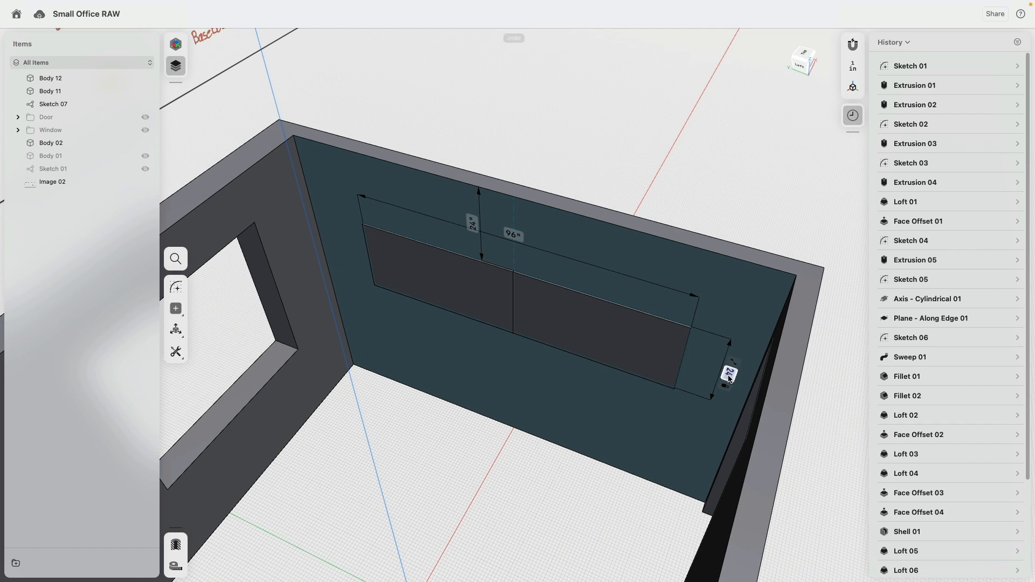
key(super+z)
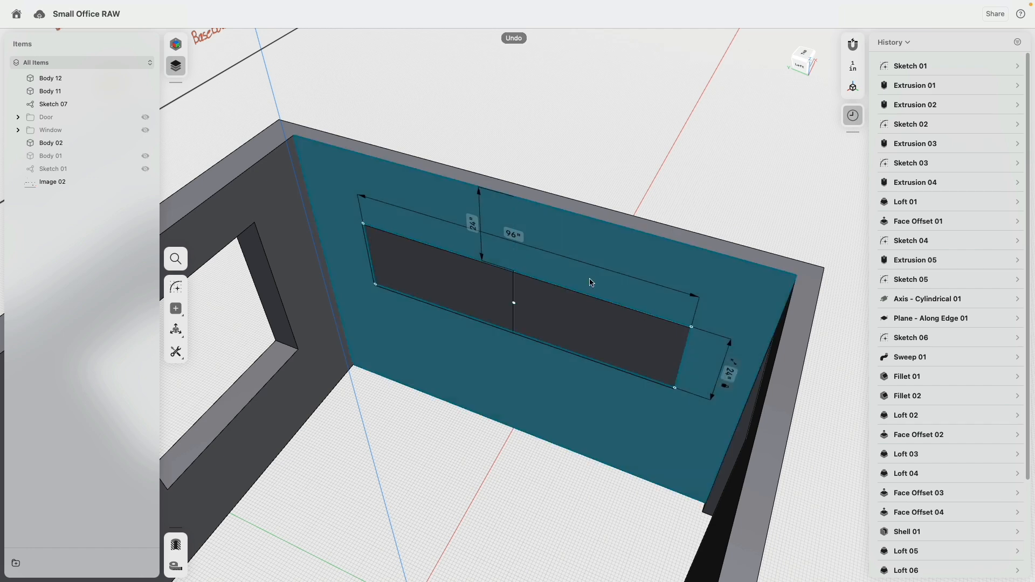
Step: Group Sketch 07 and the two panel bodies, Body 11 and Body 12, into a new folder named Pinwall
click(59, 101)
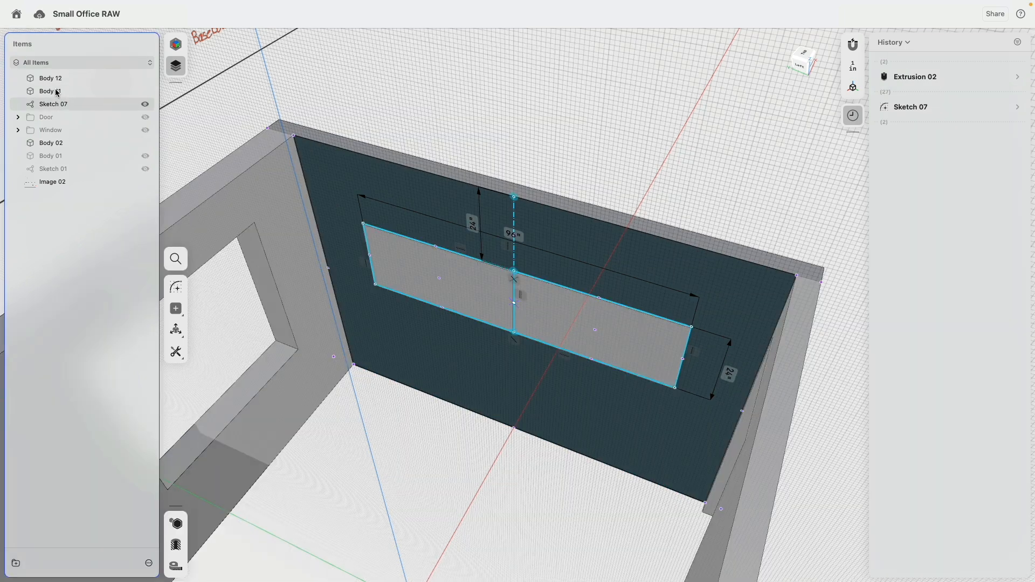
shift+click(58, 89)
drag(58, 88, 60, 79)
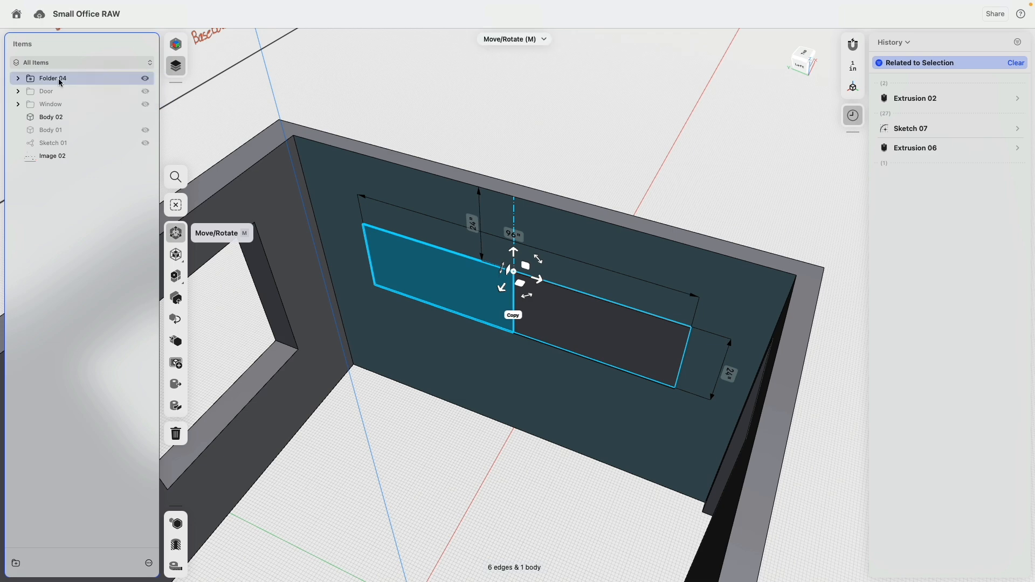
right_click(60, 79)
click(93, 103)
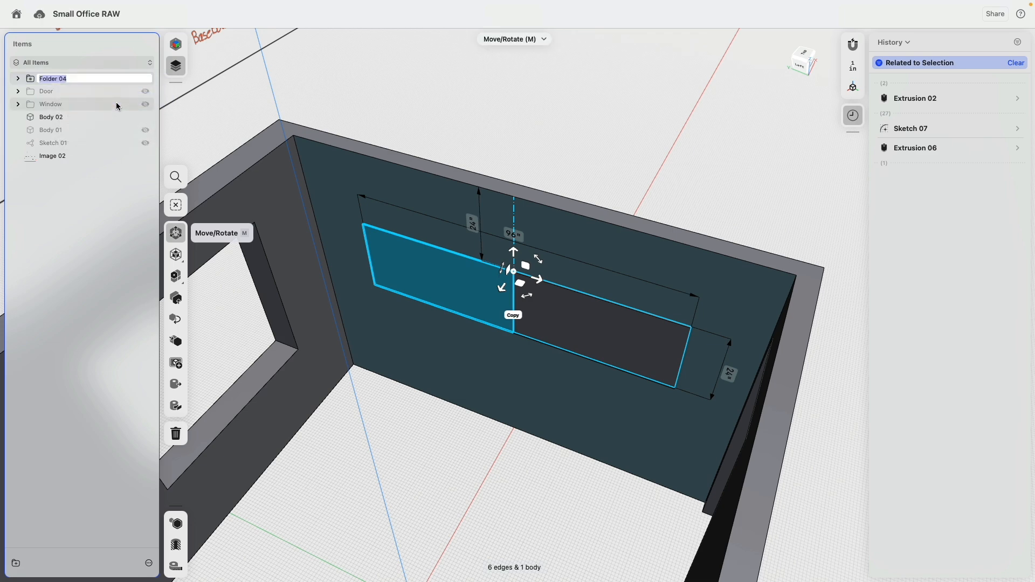
text(Pinwall)
key(Return)
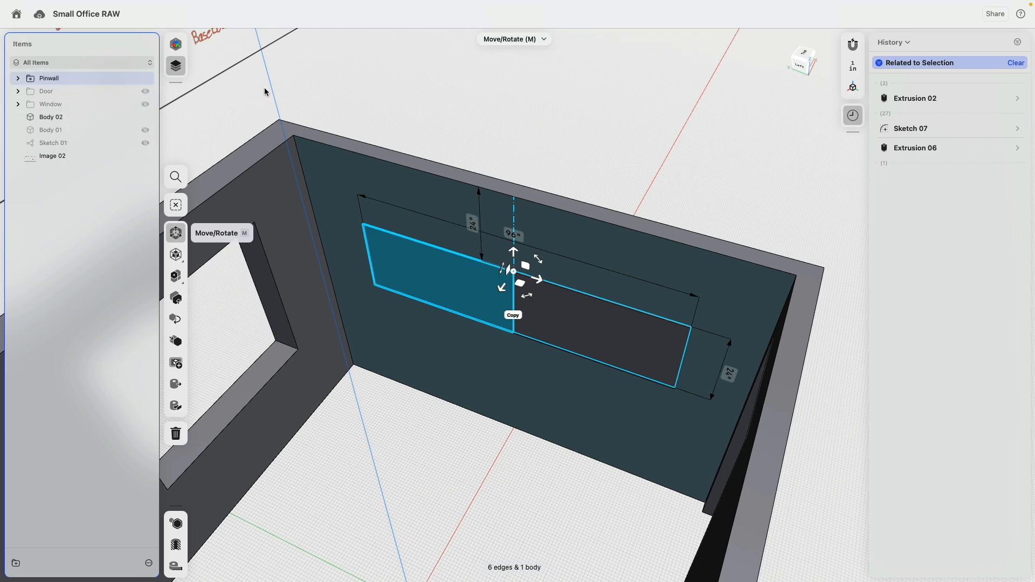
Step: Expand the Pinwall folder, hide Sketch 07 inside it, and collapse the folder
click(404, 84)
click(17, 78)
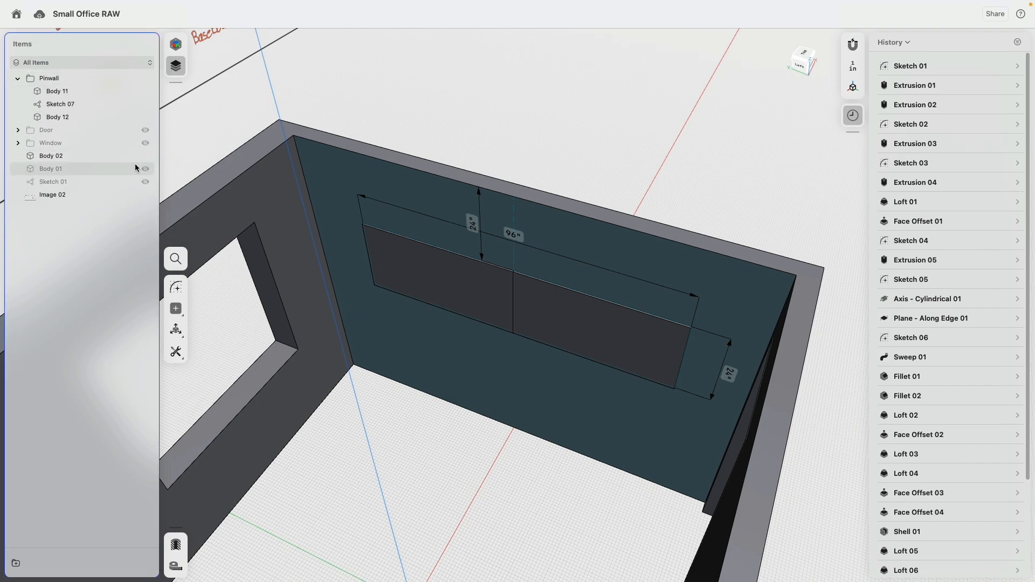
click(145, 104)
scroll(299, 269, down, 5)
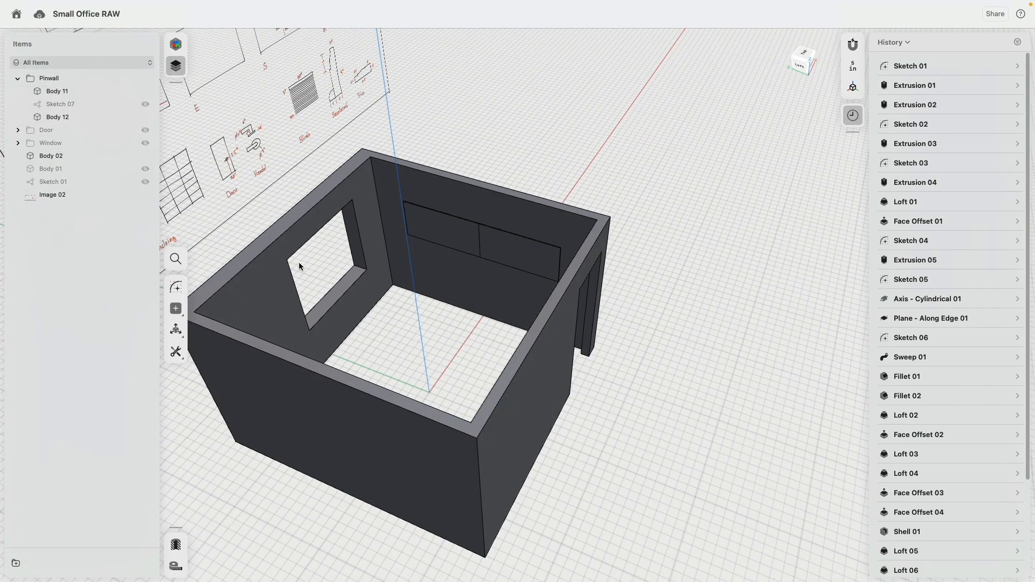
mouse_move(404, 203)
right_down()
mouse_move(504, 210)
mouse_move(360, 212)
mouse_move(365, 224)
mouse_move(309, 197)
right_up()
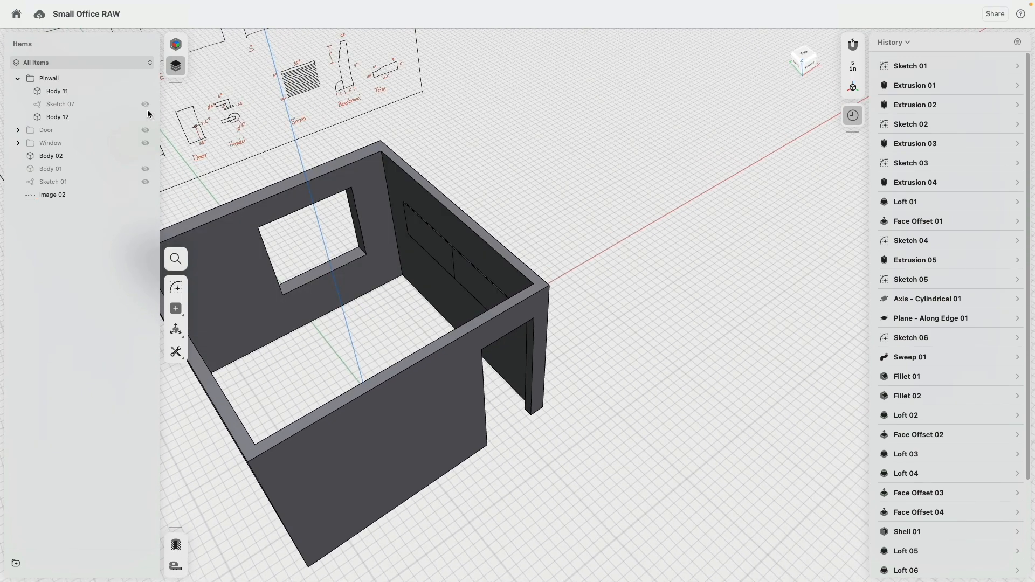
click(18, 78)
Step: Examine the detail drawings on the reference image, including the blinds, baseboard and trim dimensions
mouse_move(420, 181)
right_down()
mouse_move(517, 176)
mouse_move(431, 174)
right_up()
mouse_move(537, 160)
right_down()
mouse_move(346, 206)
mouse_move(464, 178)
mouse_move(499, 192)
mouse_move(510, 221)
mouse_move(496, 235)
mouse_move(319, 164)
mouse_move(317, 200)
mouse_move(406, 232)
mouse_move(347, 214)
mouse_move(460, 218)
right_up()
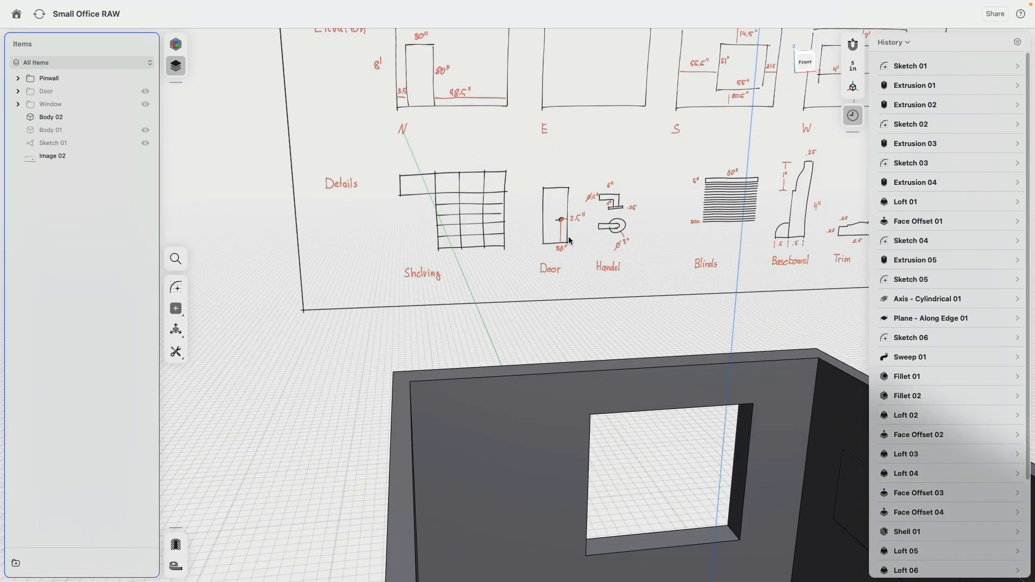
middle_drag(567, 221, 283, 202)
scroll(581, 228, up, 5)
scroll(580, 228, down, 3)
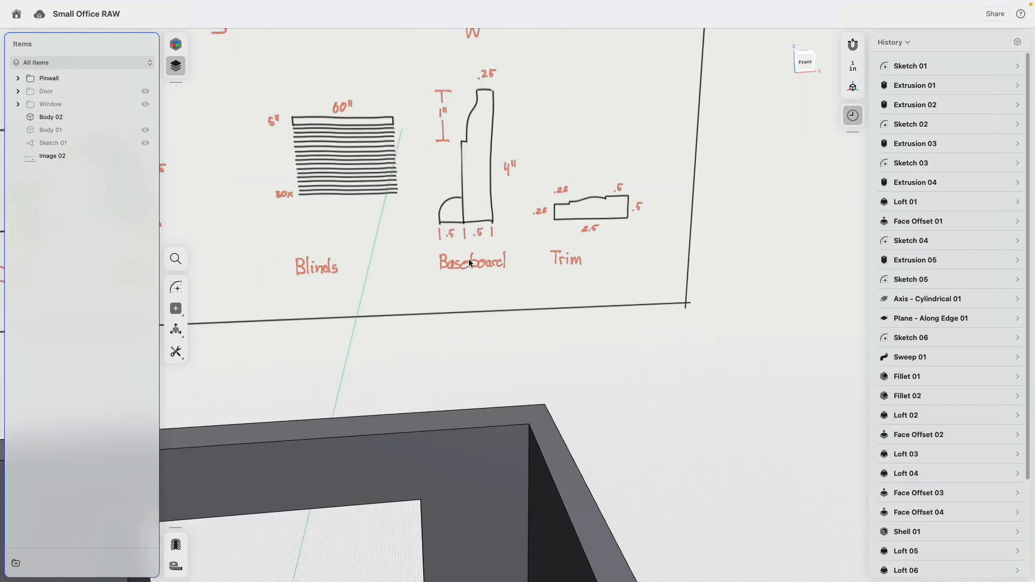
scroll(494, 254, down, 10)
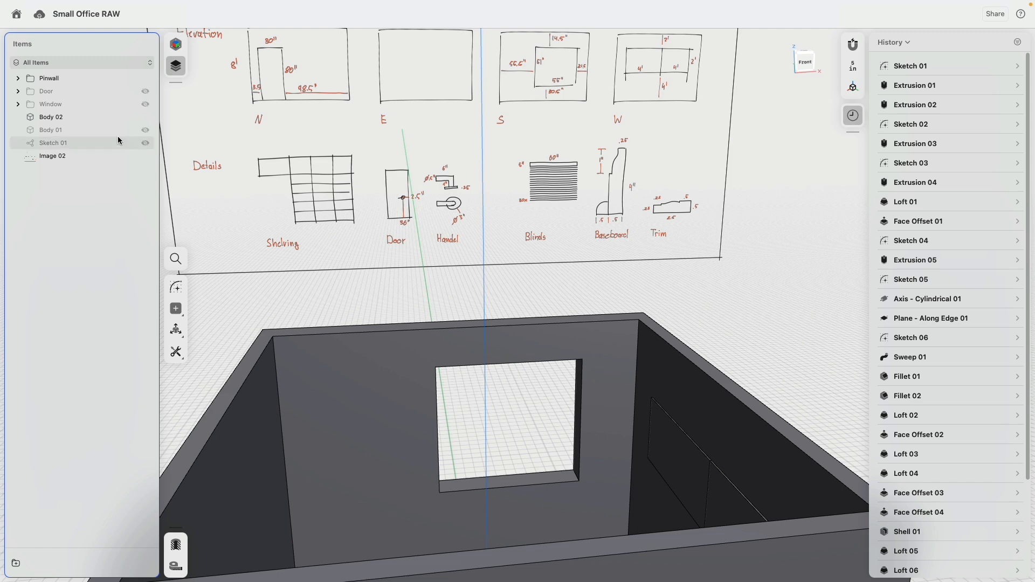
scroll(358, 246, down, 2)
scroll(358, 246, right, 3)
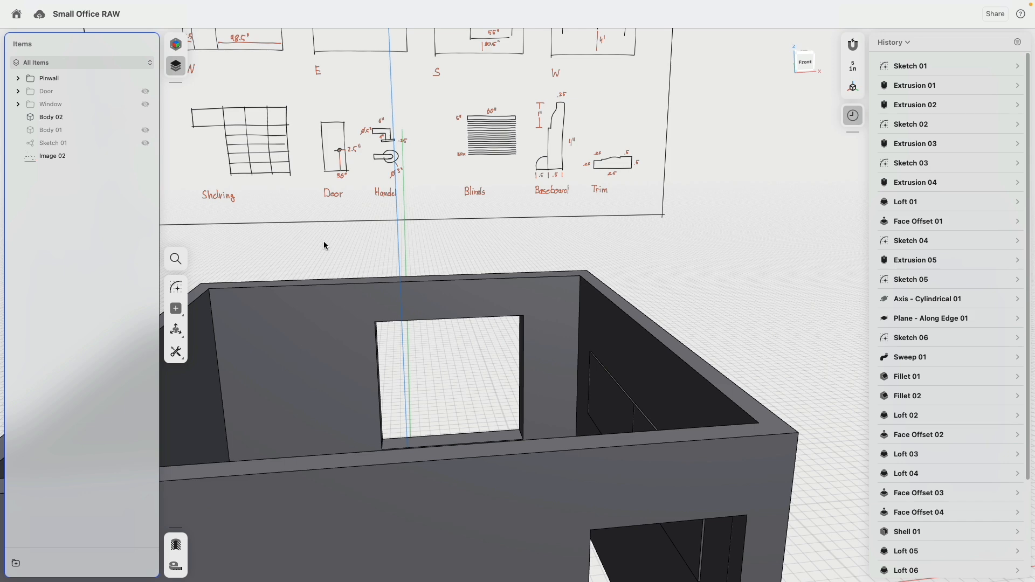
scroll(325, 245, left, 1)
Step: Rotate the reference image 180° about the vertical axis and move it about 130 in, behind the wall with the door opening
mouse_move(452, 216)
right_down()
mouse_move(421, 206)
mouse_move(390, 136)
mouse_move(400, 252)
right_up()
click(390, 136)
mouse_move(467, 198)
mouse_down()
mouse_move(507, 154)
mouse_move(491, 146)
mouse_up()
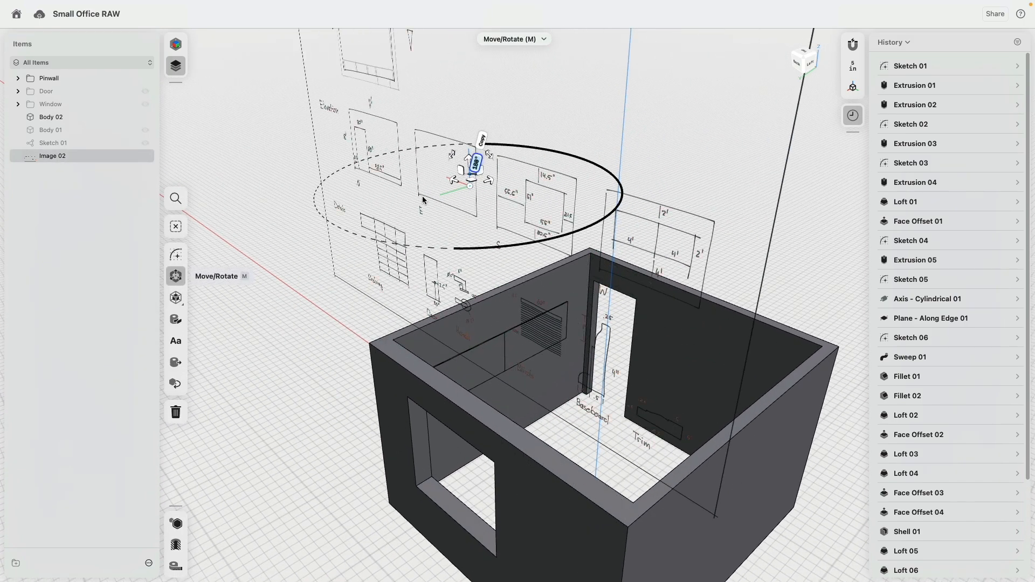
right_drag(425, 199, 395, 214)
drag(459, 213, 825, 141)
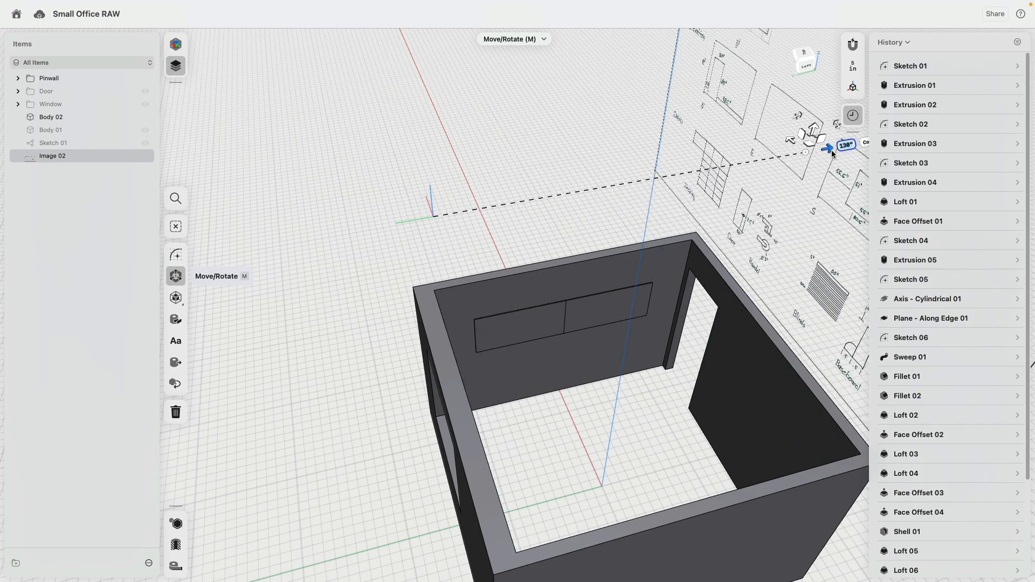
click(571, 209)
Step: Slide the reference image sideways along the wall with the door opening and clear the selection
mouse_move(570, 209)
right_down()
mouse_move(583, 250)
mouse_move(762, 107)
right_up()
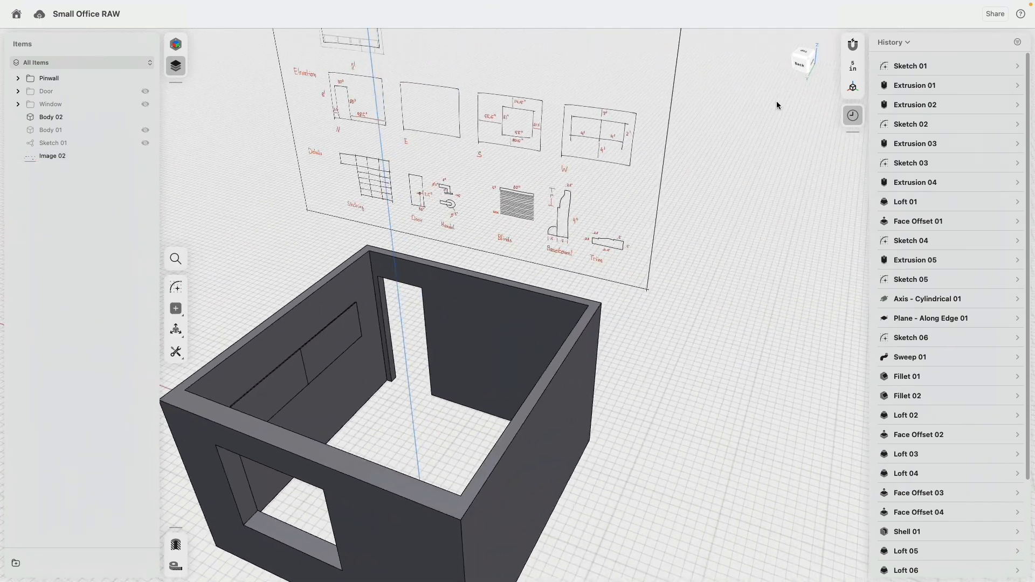
scroll(425, 272, up, 3)
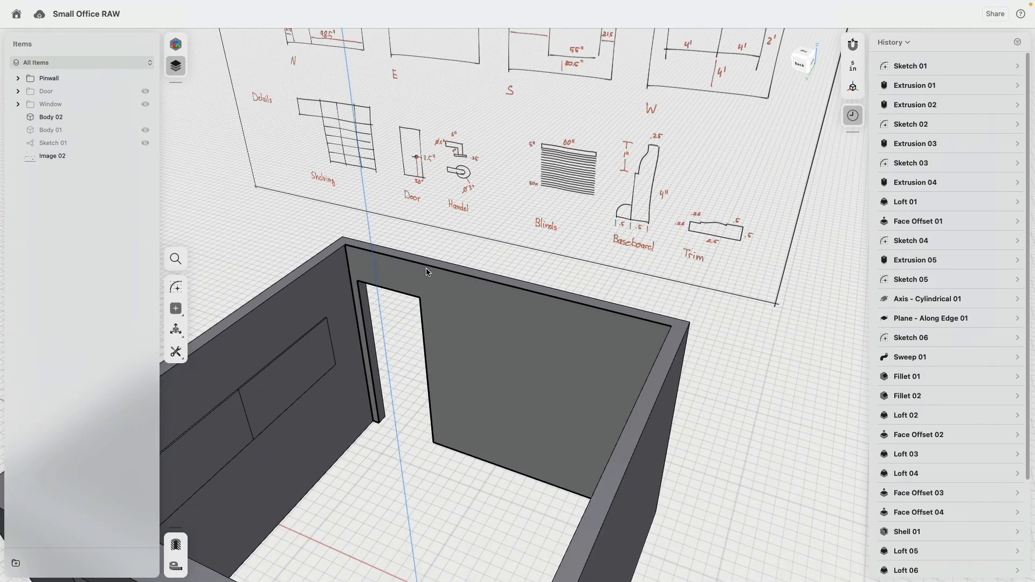
scroll(426, 273, up, 3)
scroll(469, 279, down, 2)
click(666, 205)
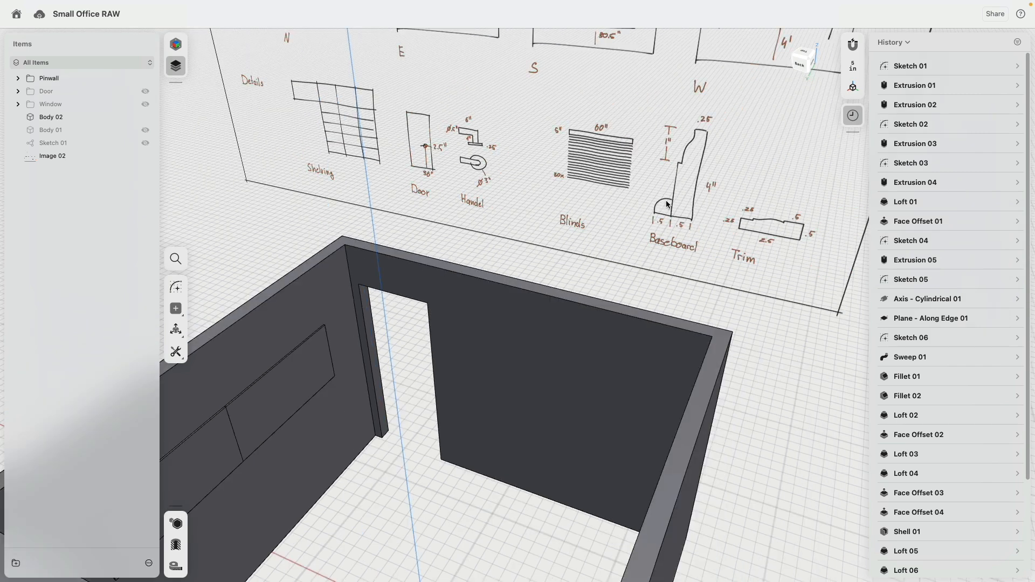
click(666, 204)
scroll(514, 180, down, 4)
middle_drag(515, 180, 590, 257)
click(614, 175)
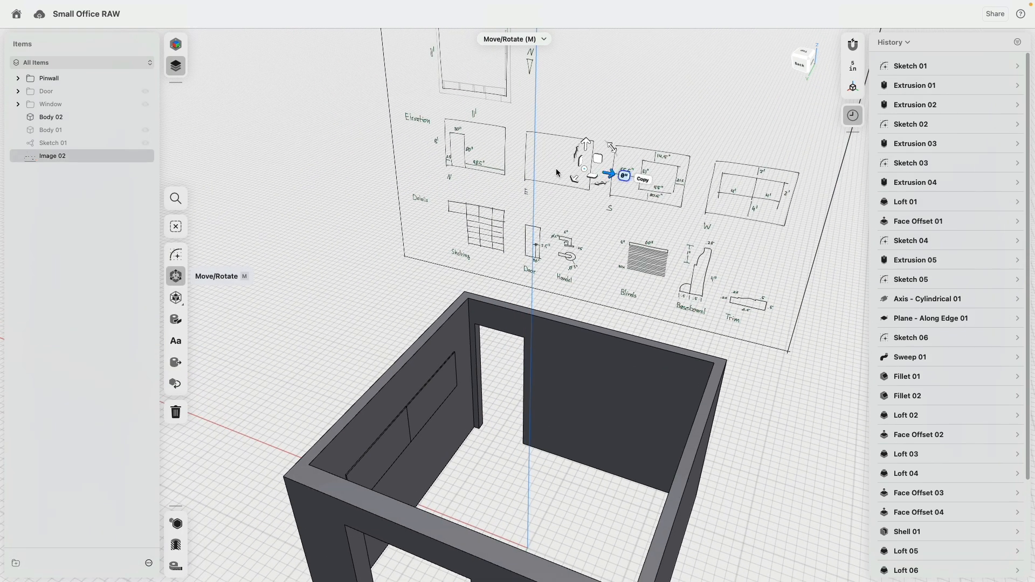
drag(589, 172, 405, 165)
click(739, 137)
Step: Rotate the reference image 90° about the vertical axis so it stands parallel to the west wall
click(555, 344)
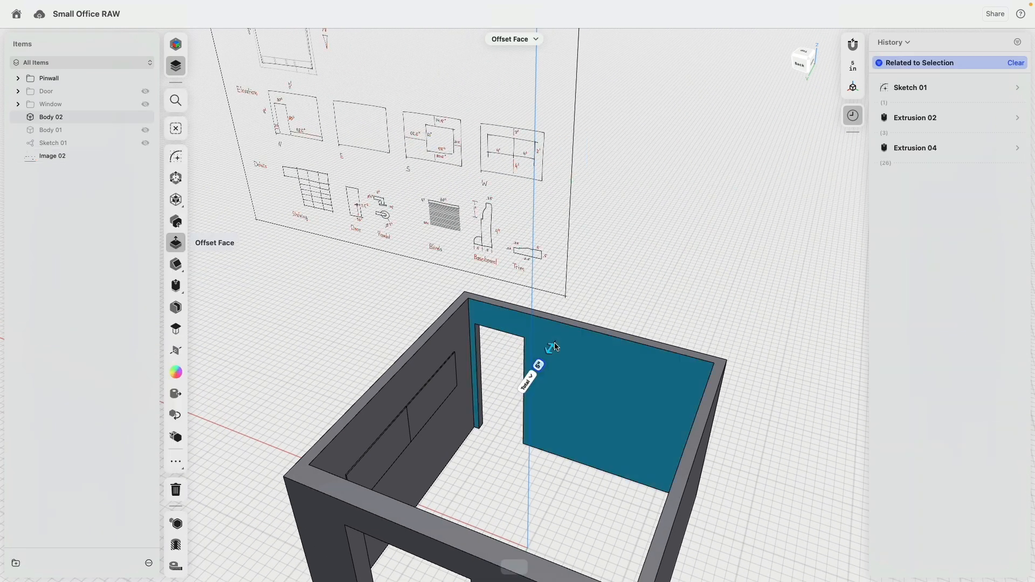
scroll(437, 303, up, 5)
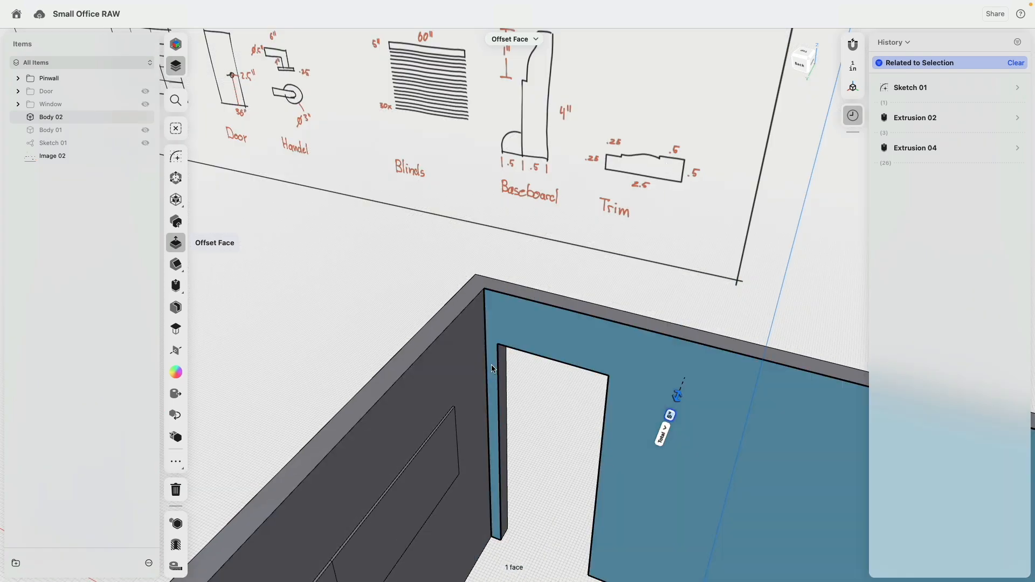
scroll(555, 439, down, 5)
scroll(555, 439, down, 5)
click(477, 402)
right_drag(476, 403, 527, 350)
click(531, 349)
drag(555, 333, 573, 303)
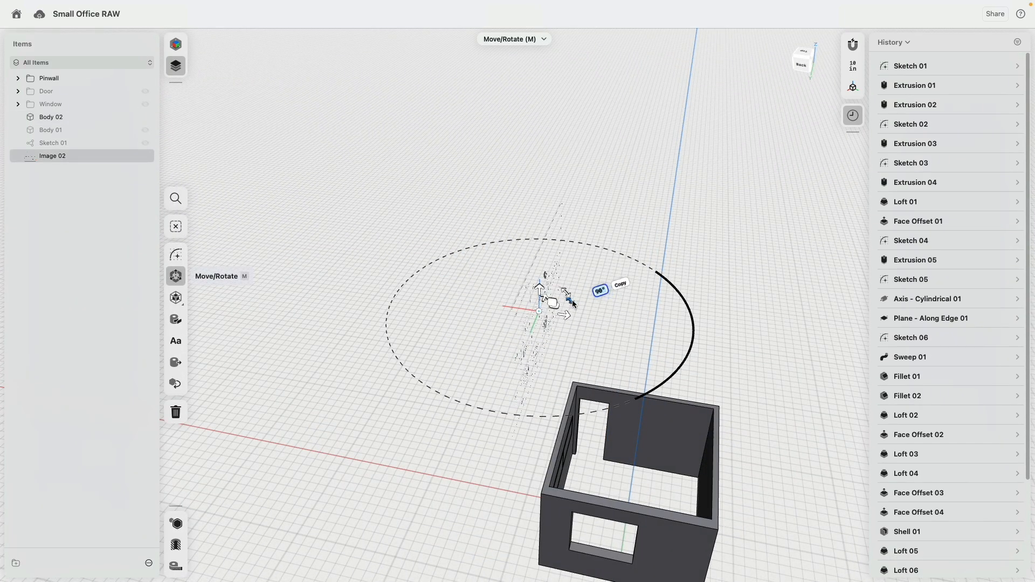
right_drag(573, 435, 546, 382)
scroll(469, 369, up, 5)
click(568, 376)
Step: Add a construction plane on the door opening's top inner edge, positioned at a point near the middle of the edge
middle_drag(547, 382, 663, 281)
click(609, 377)
click(611, 380)
key(f)
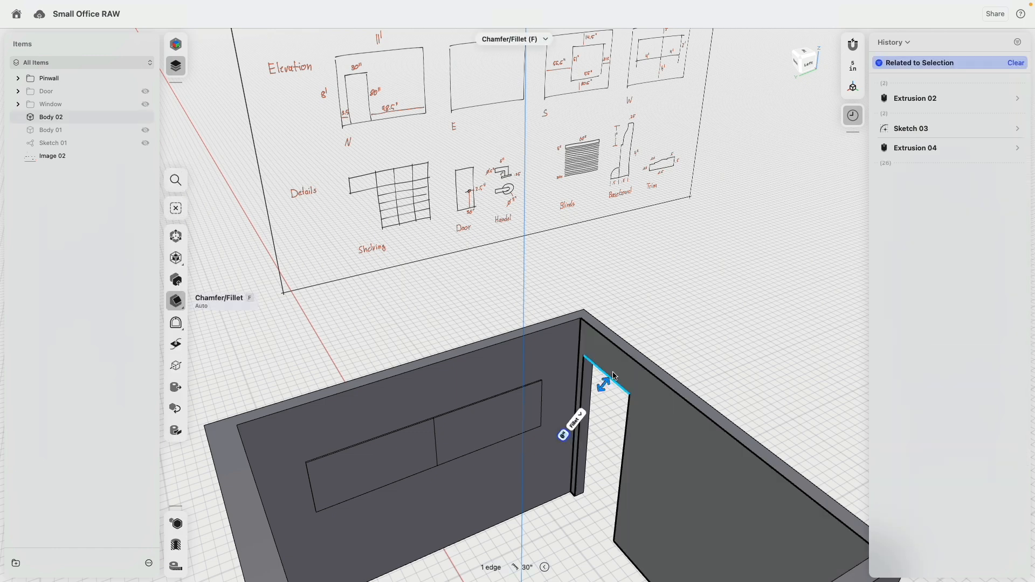
click(177, 351)
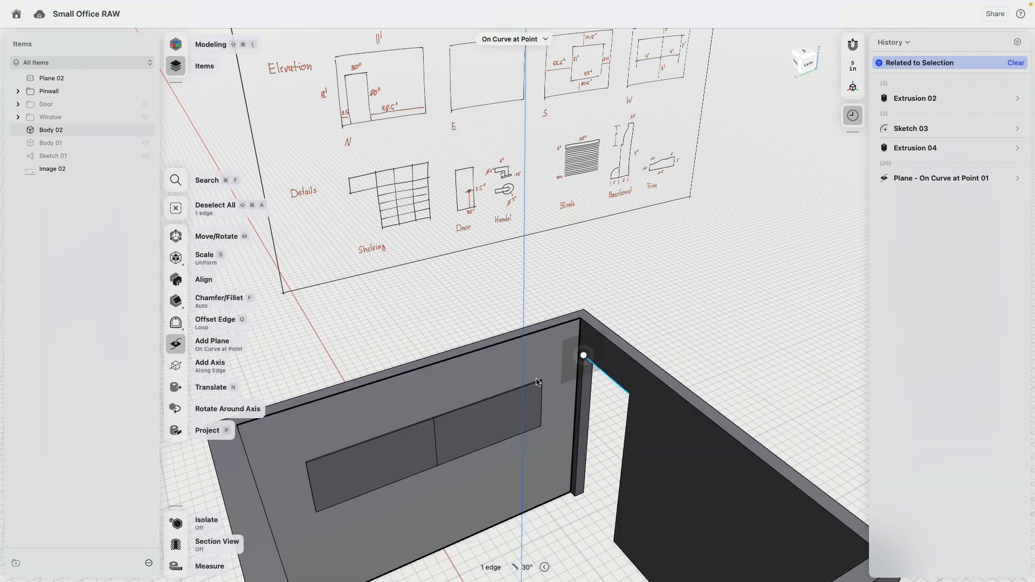
drag(585, 357, 605, 374)
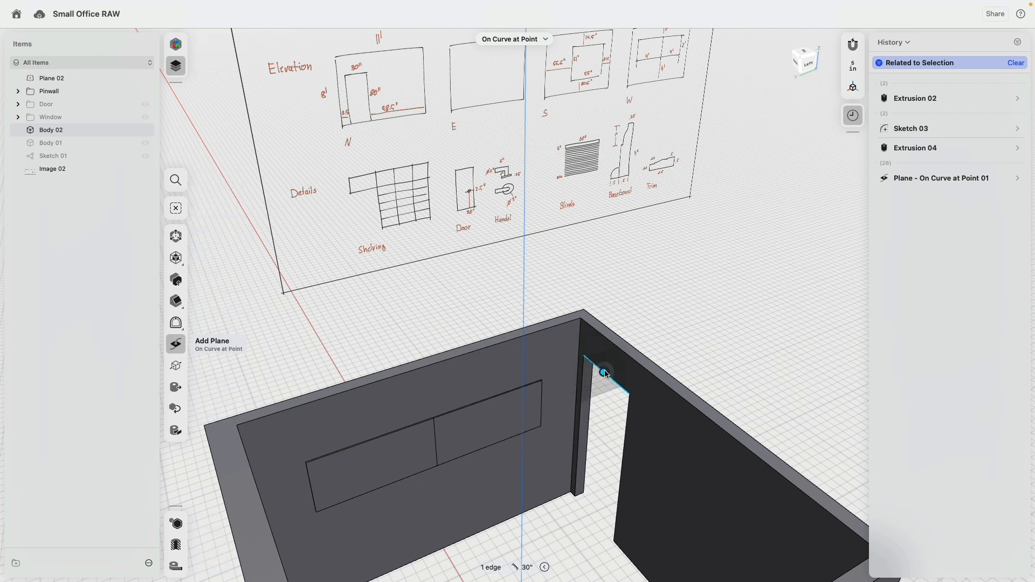
Step: Start a sketch on the new plane at the door opening and turn on the section view
click(604, 391)
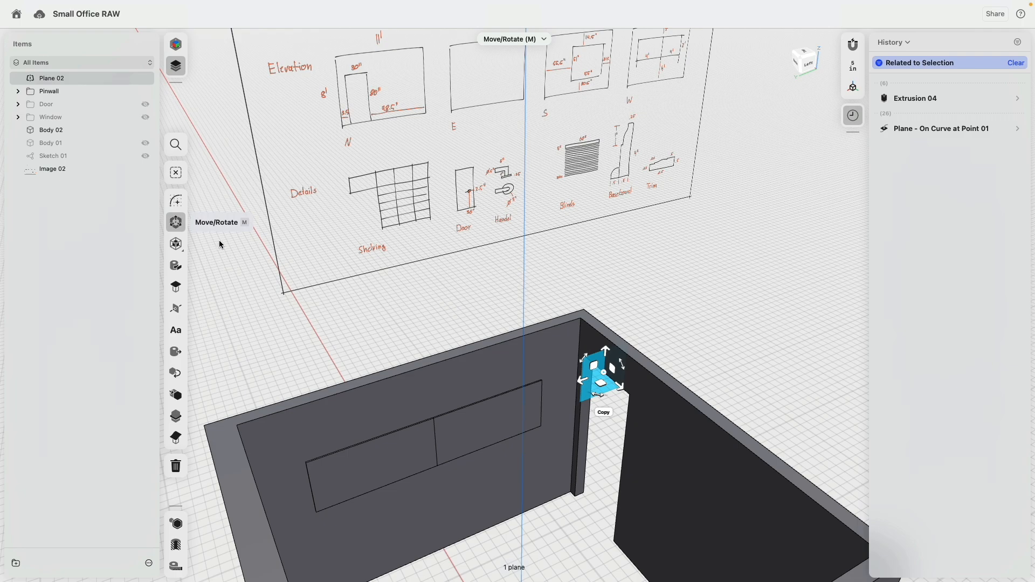
click(180, 201)
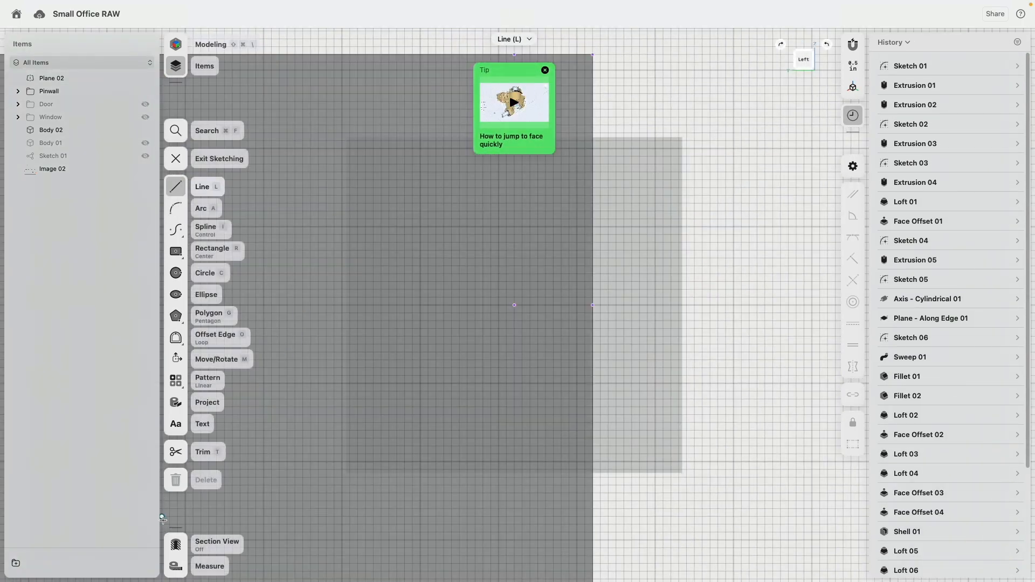
click(178, 544)
Step: Draw a 2.5 in vertical line up from the lower inner corner of the sectioned wall above the door
scroll(500, 367, down, 5)
middle_drag(473, 267, 478, 405)
scroll(478, 404, down, 5)
middle_drag(575, 329, 519, 297)
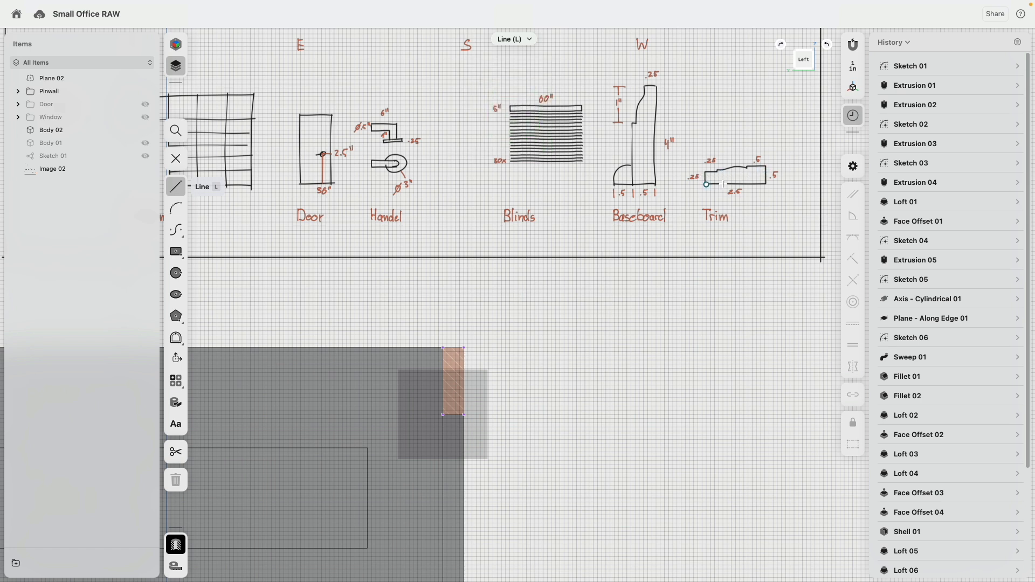
scroll(455, 412, up, 2)
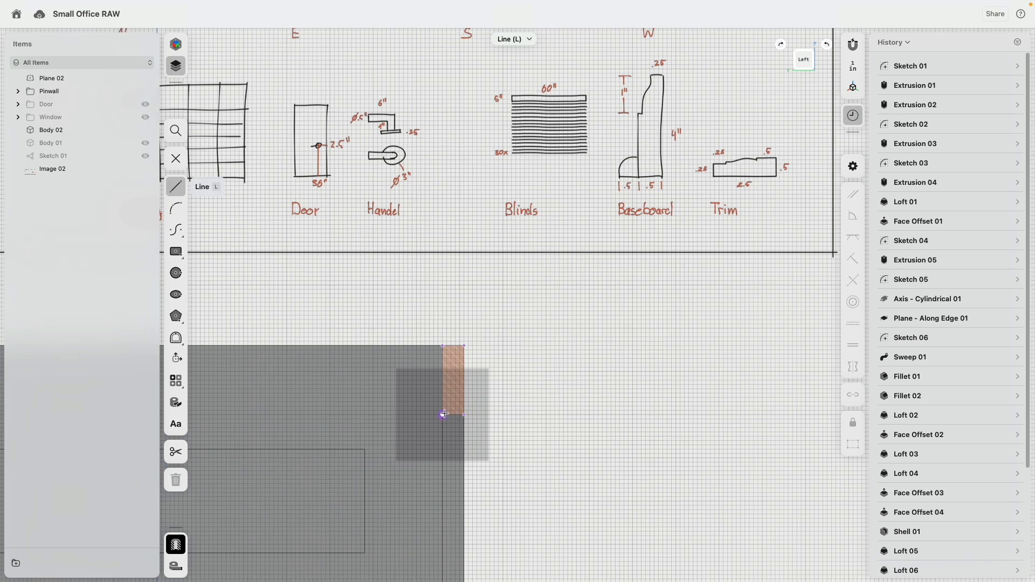
click(444, 414)
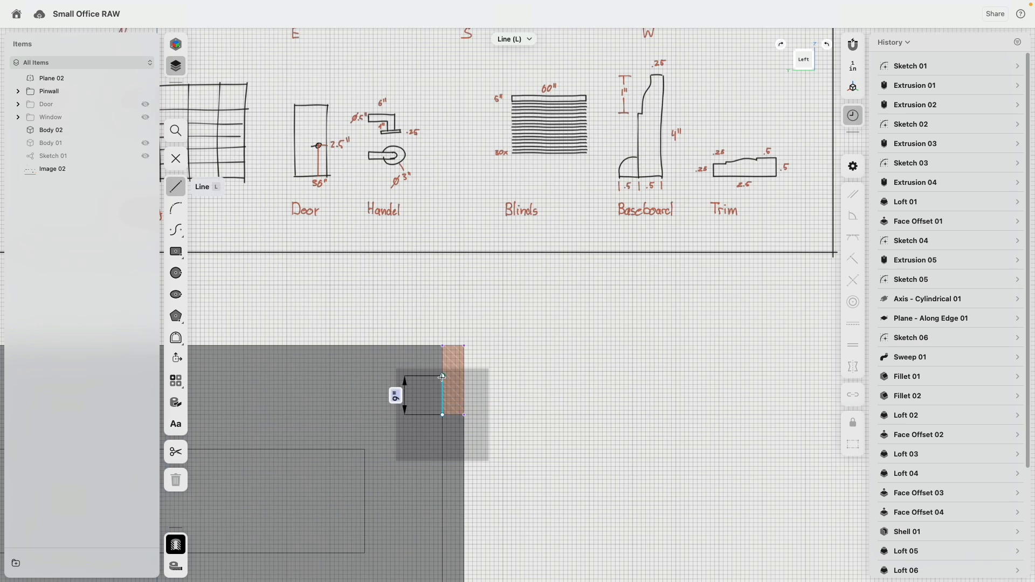
text(2.5)
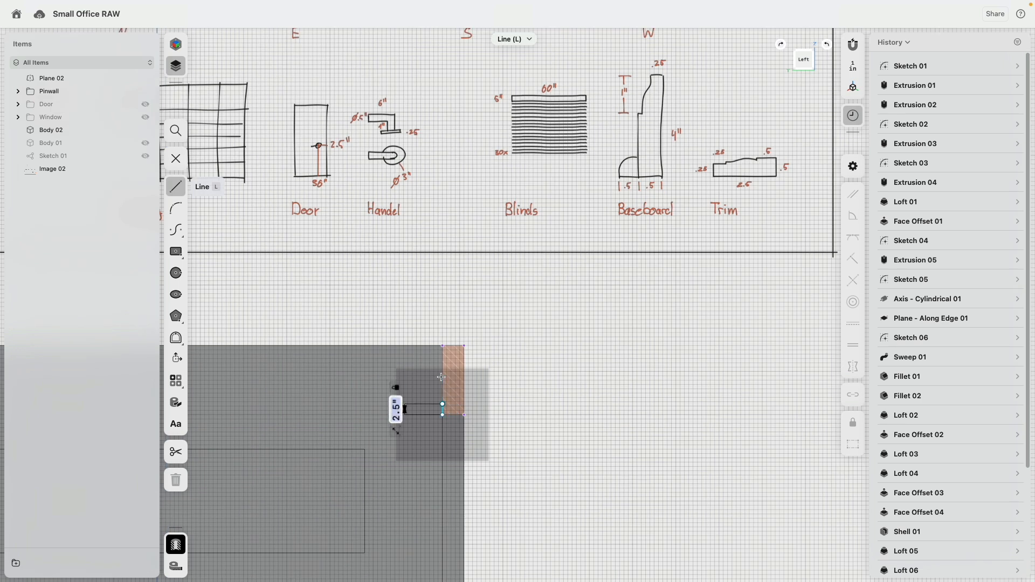
key(Return)
Step: Draw a 0.5 in horizontal line out from the 2.5 in line's upper end, followed by a 0.5 in line straight down
scroll(441, 393, up, 3)
scroll(390, 419, down, 4)
scroll(424, 416, up, 5)
scroll(425, 417, up, 4)
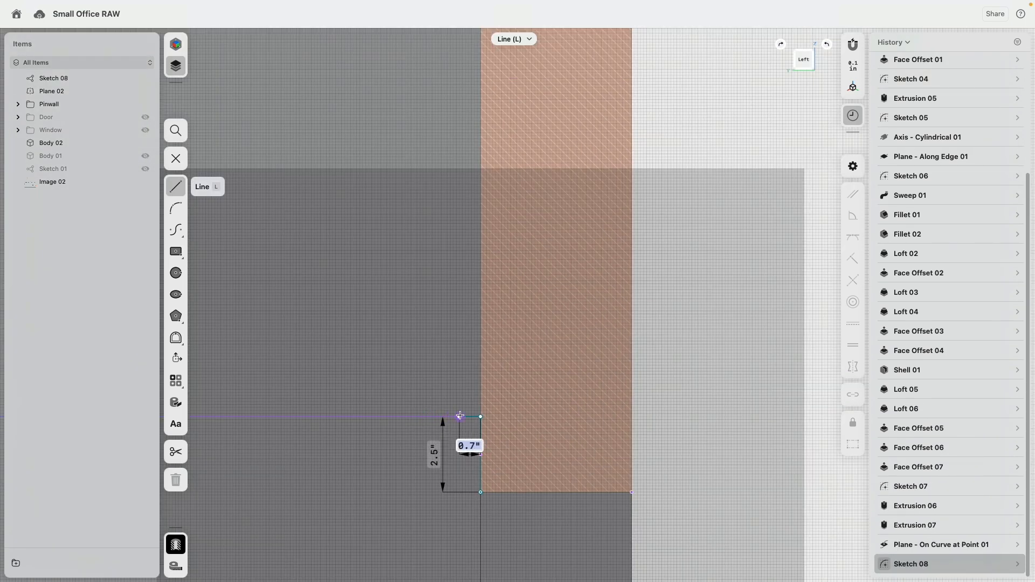
text(0.5)
key(Return)
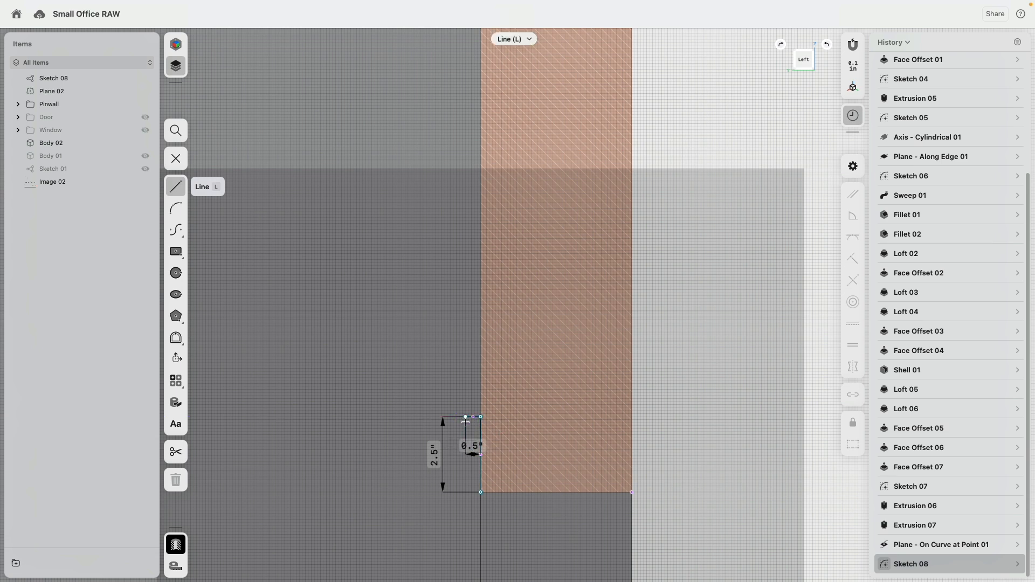
text(.5)
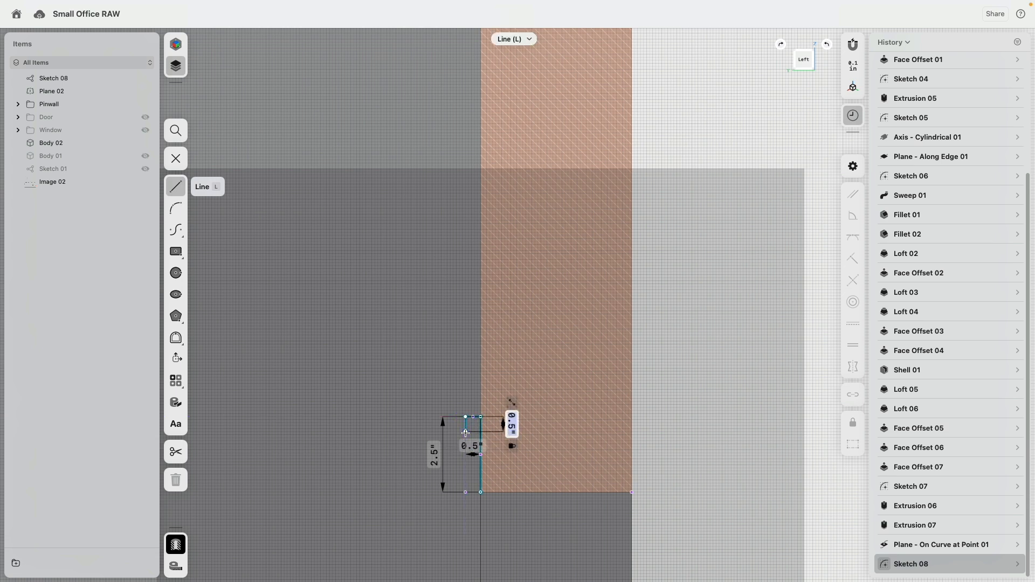
key(Return)
Step: Draw a 0.25 in horizontal line out from the 2.5 in line's lower end, followed by a 0.25 in line straight up
scroll(482, 493, up, 3)
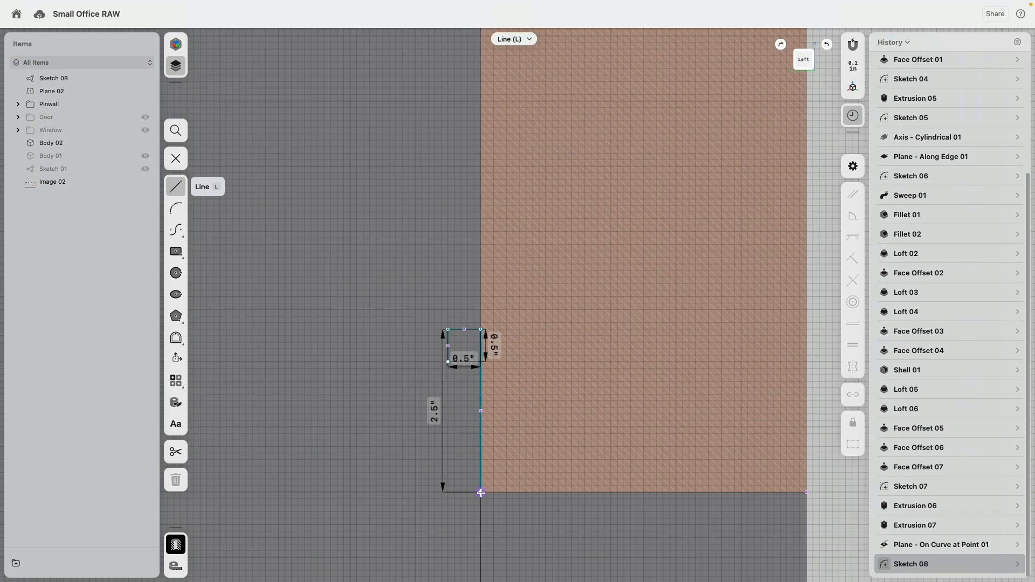
text(.25)
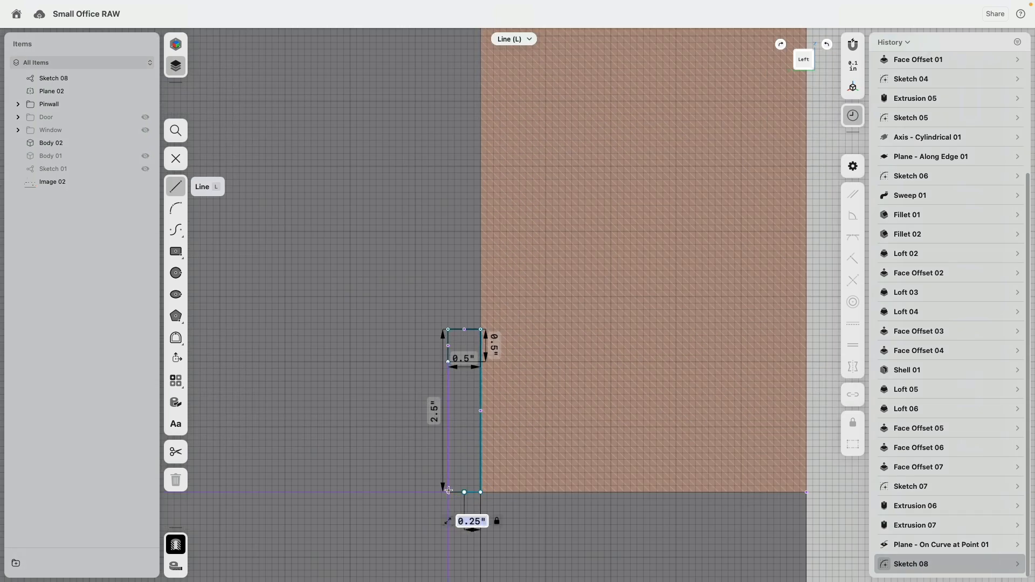
key(Return)
text(.25)
key(Return)
key(Escape)
Step: Add 0.1 in horizontal step lines at both open profile ends, inward on the upper end and outward on the lower end
scroll(454, 367, up, 5)
click(448, 362)
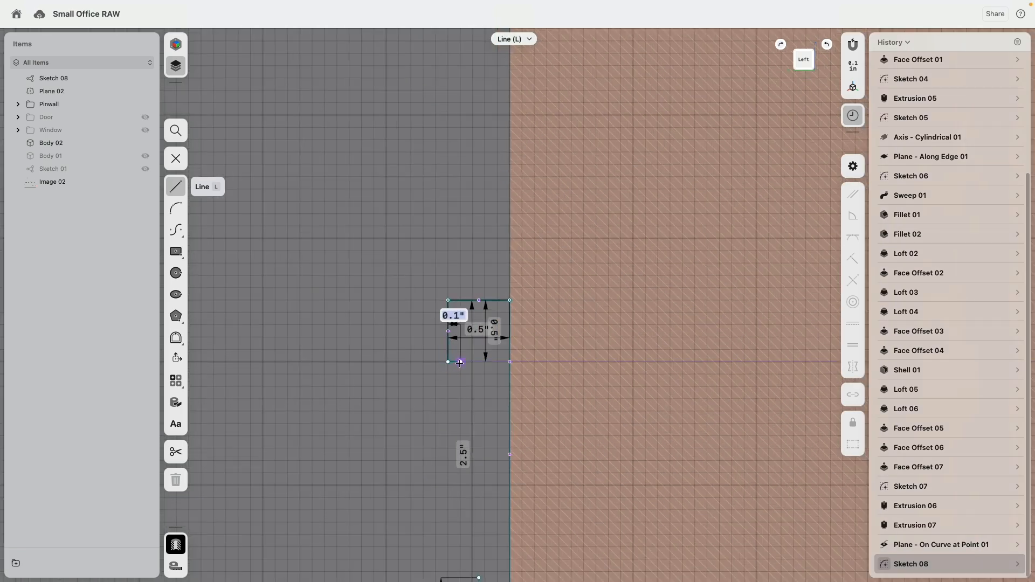
click(459, 362)
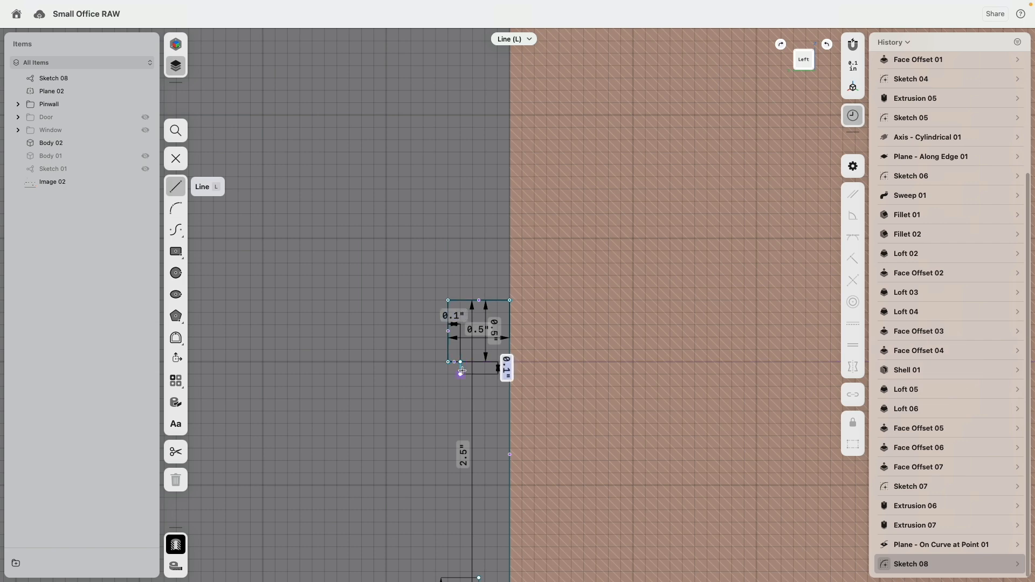
scroll(469, 377, down, 5)
click(477, 385)
text(0.1)
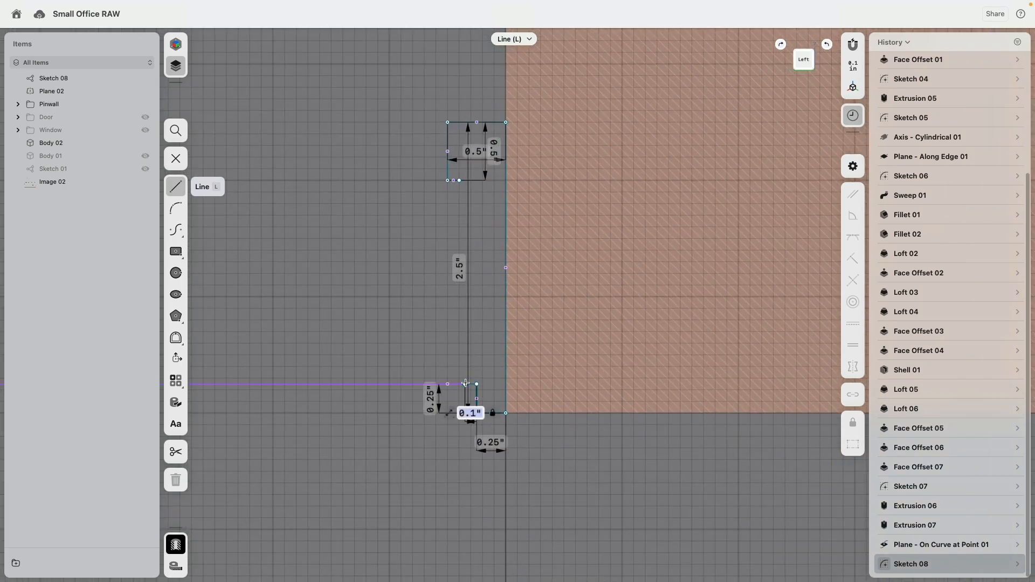
click(465, 384)
key(Escape)
scroll(451, 180, up, 5)
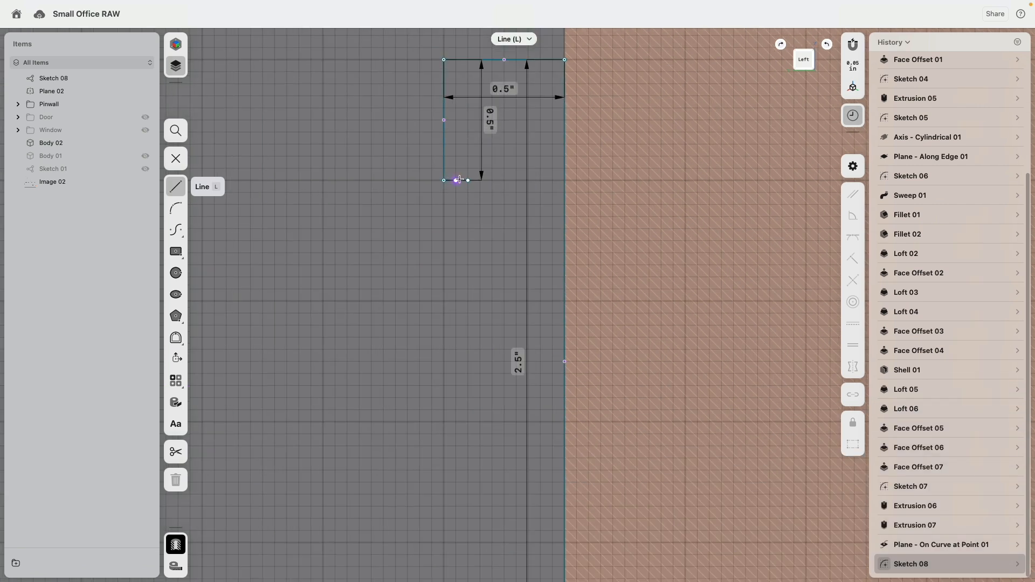
key(Escape)
Step: Rearrange the trim profile's dimension labels so they sit clear of the sketch lines
click(455, 181)
drag(458, 138, 349, 145)
click(416, 213)
drag(490, 120, 324, 130)
drag(503, 89, 503, 33)
drag(354, 147, 294, 213)
scroll(354, 338, down, 3)
drag(424, 287, 516, 276)
drag(380, 447, 335, 449)
drag(423, 462, 348, 402)
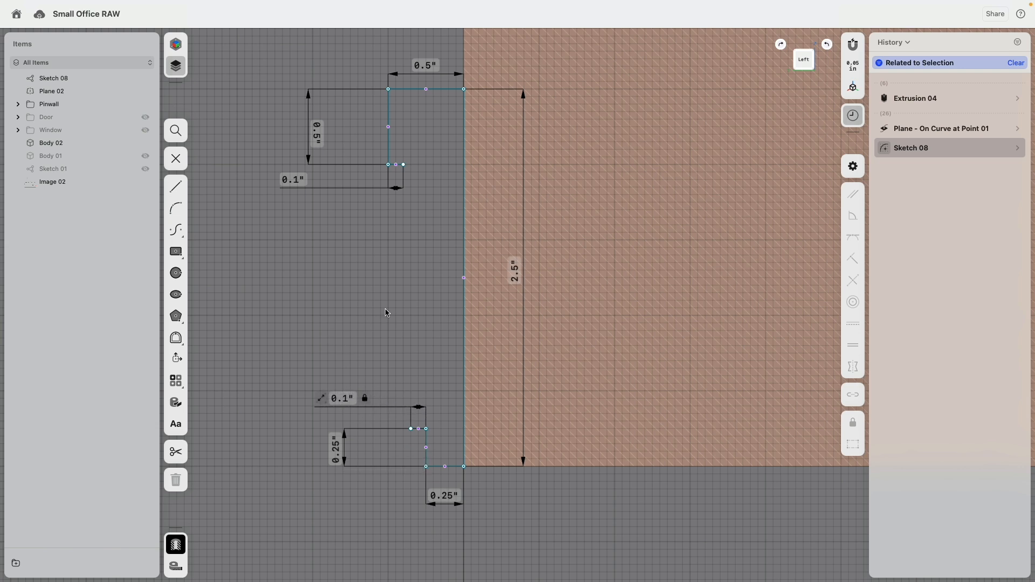
Step: Close the trim profile with a control point spline between the two 0.1 in steps, and reshape it into a smooth S-curve
click(177, 231)
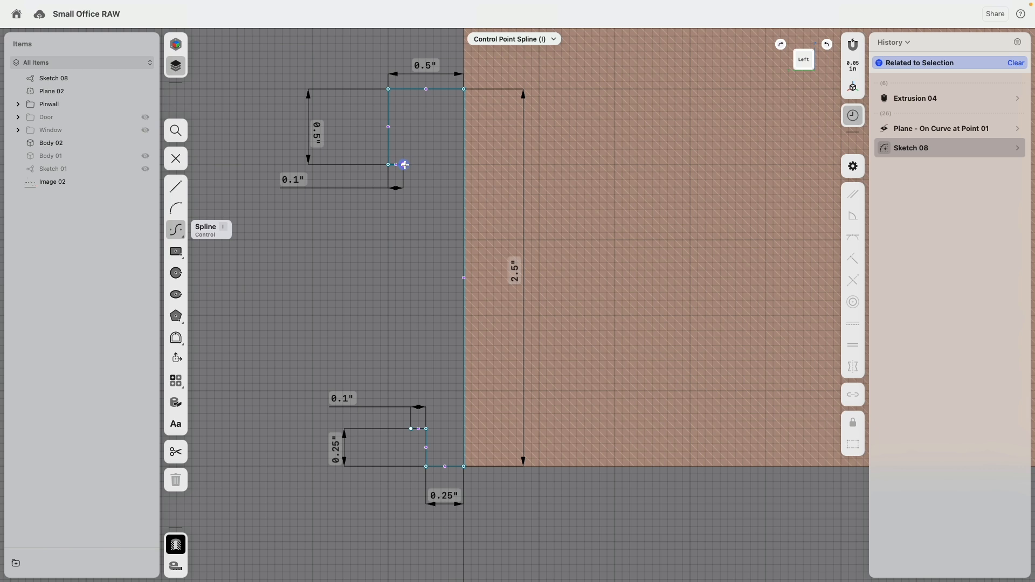
click(381, 285)
click(417, 324)
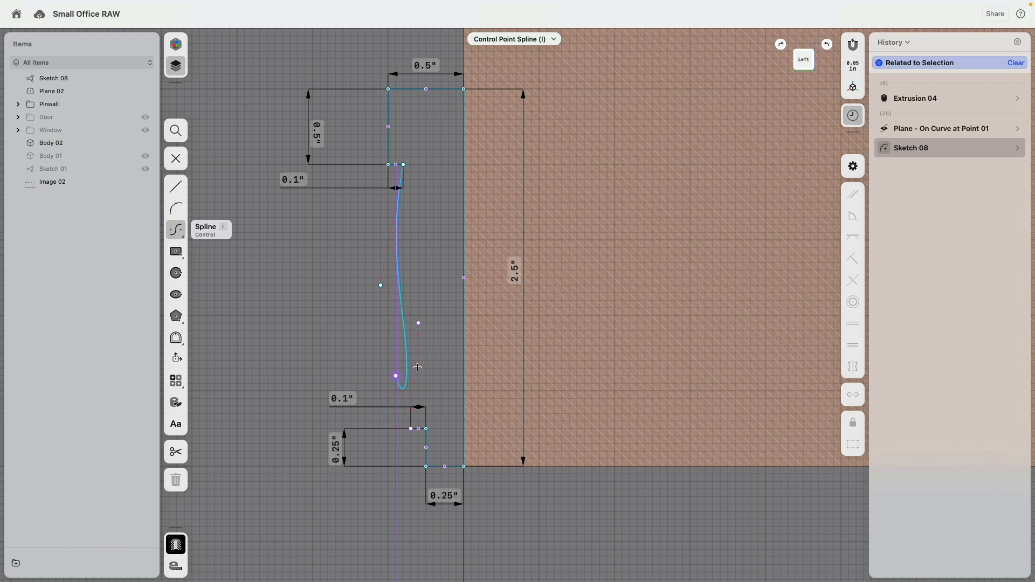
key(Escape)
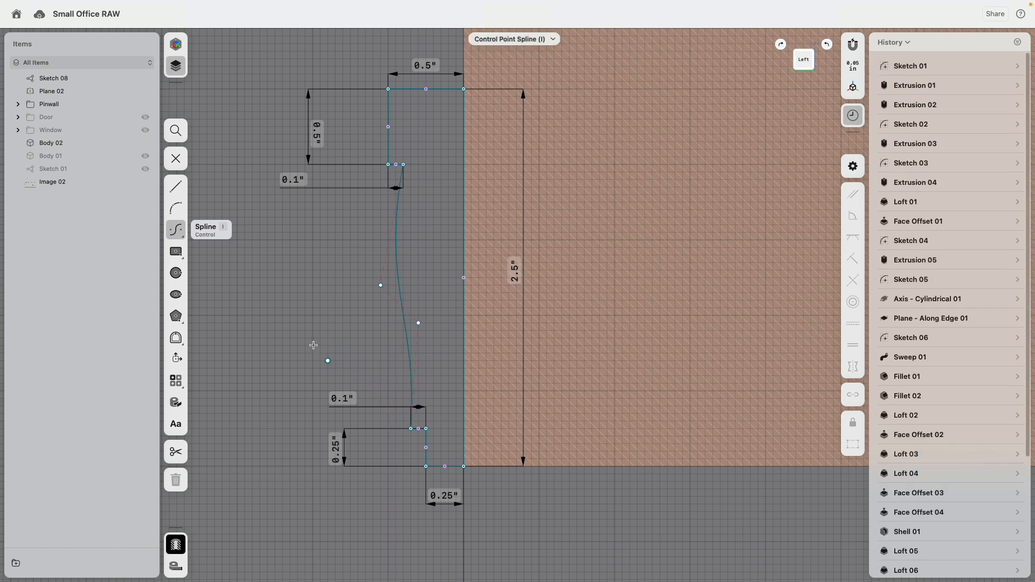
key(Escape)
drag(419, 324, 379, 297)
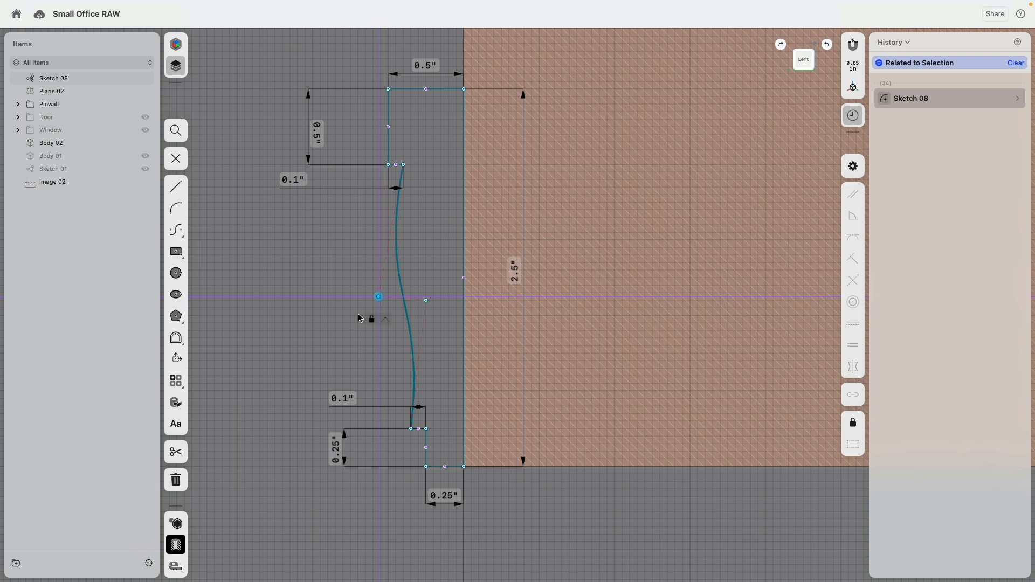
Step: Turn off the section view and the option to always show sketch dimensions
scroll(360, 318, down, 5)
scroll(276, 305, down, 10)
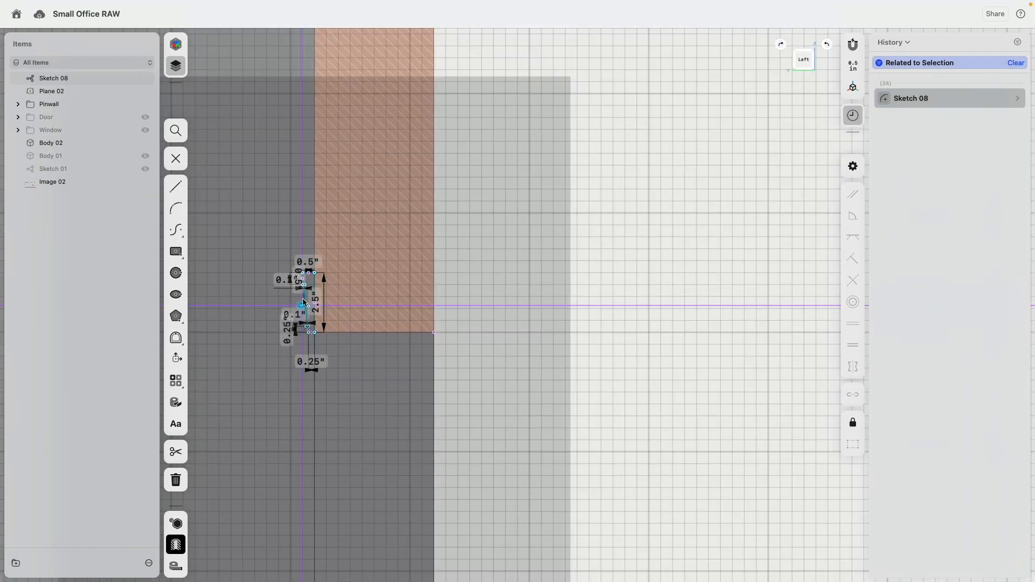
click(648, 271)
right_drag(649, 271, 728, 324)
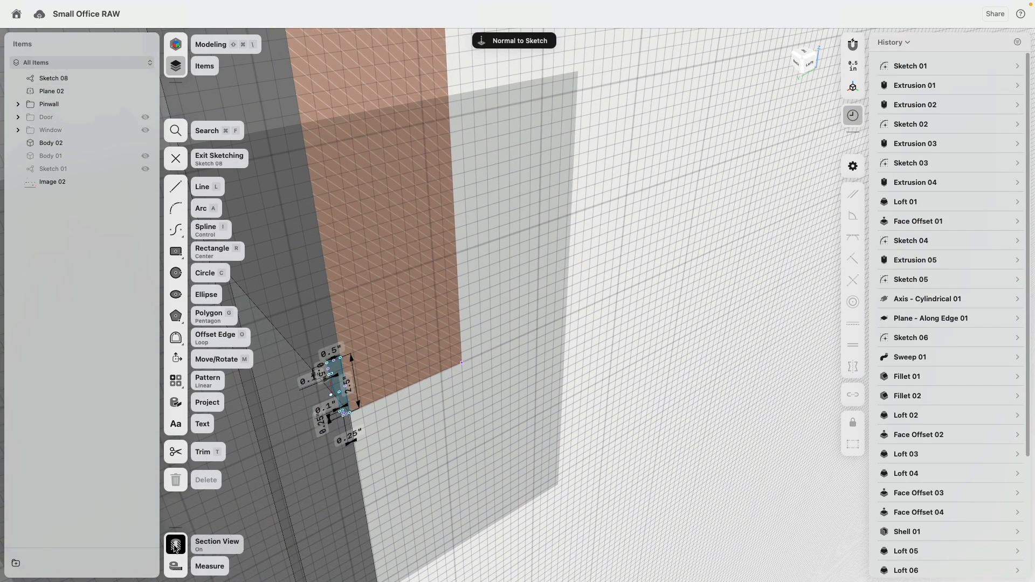
click(176, 544)
right_drag(405, 371, 417, 288)
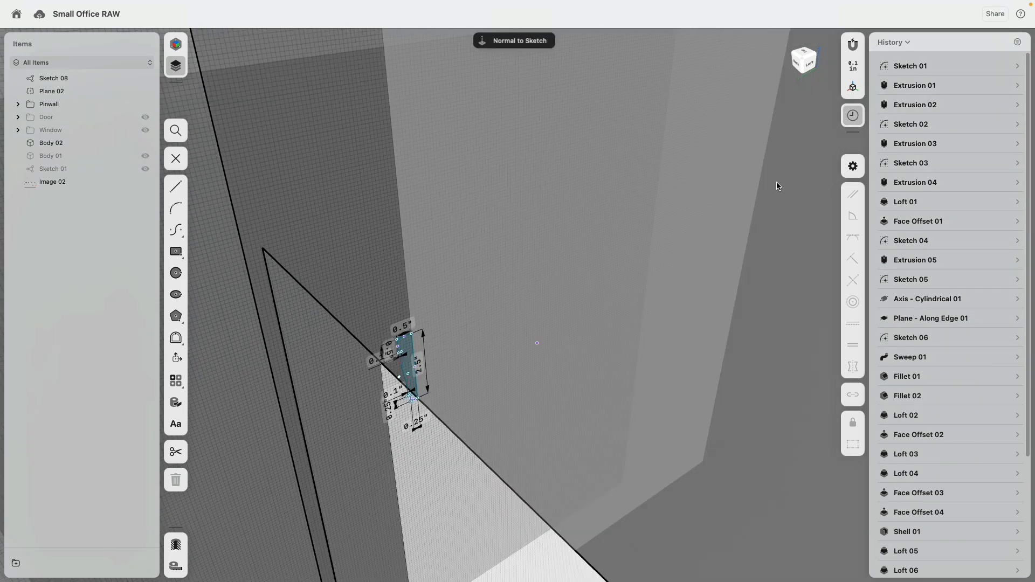
click(853, 166)
click(810, 152)
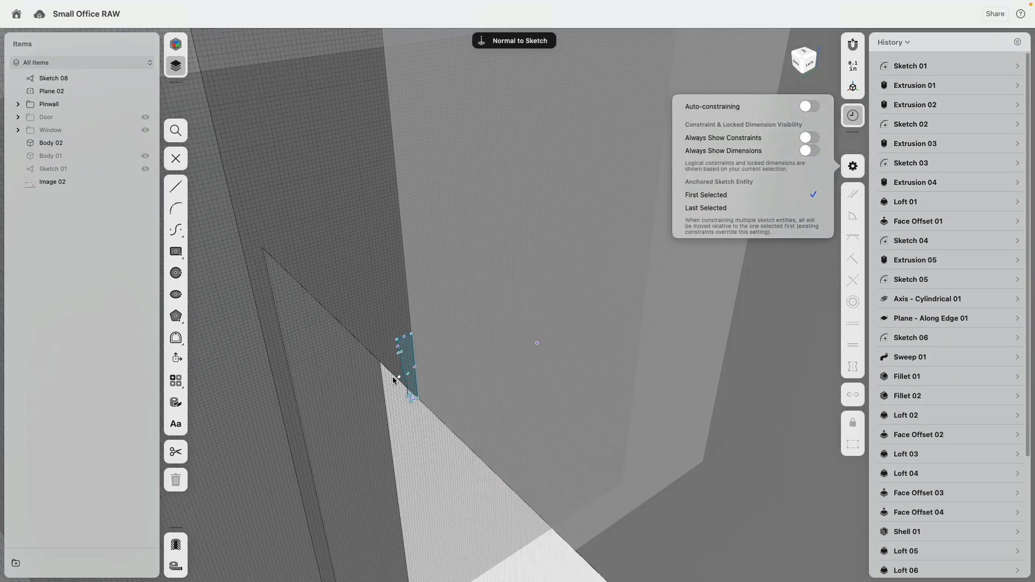
Step: Sweep the trim profile along the door opening's inner side and top edges to form the door trim
click(410, 349)
click(408, 348)
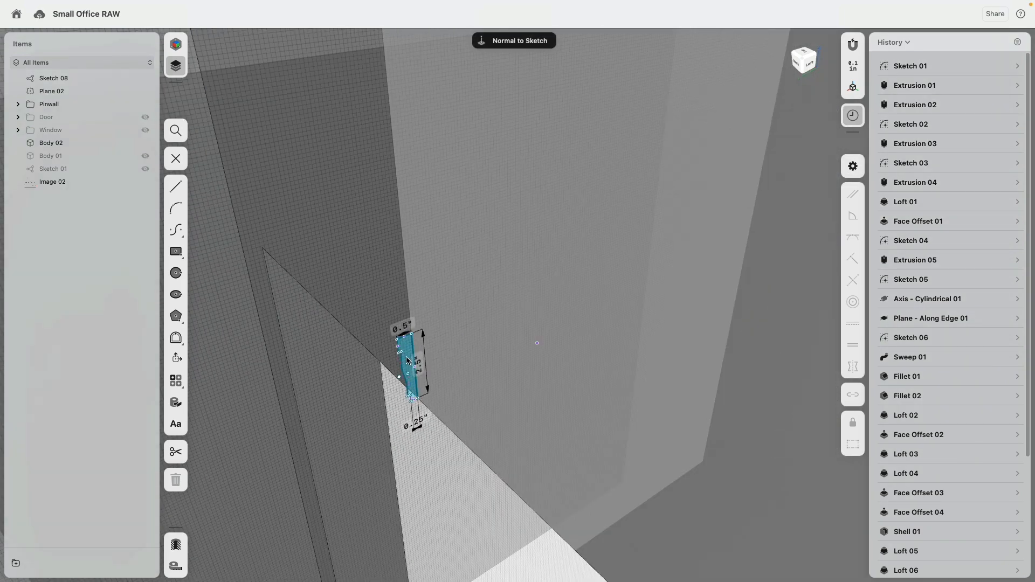
scroll(406, 456, up, 3)
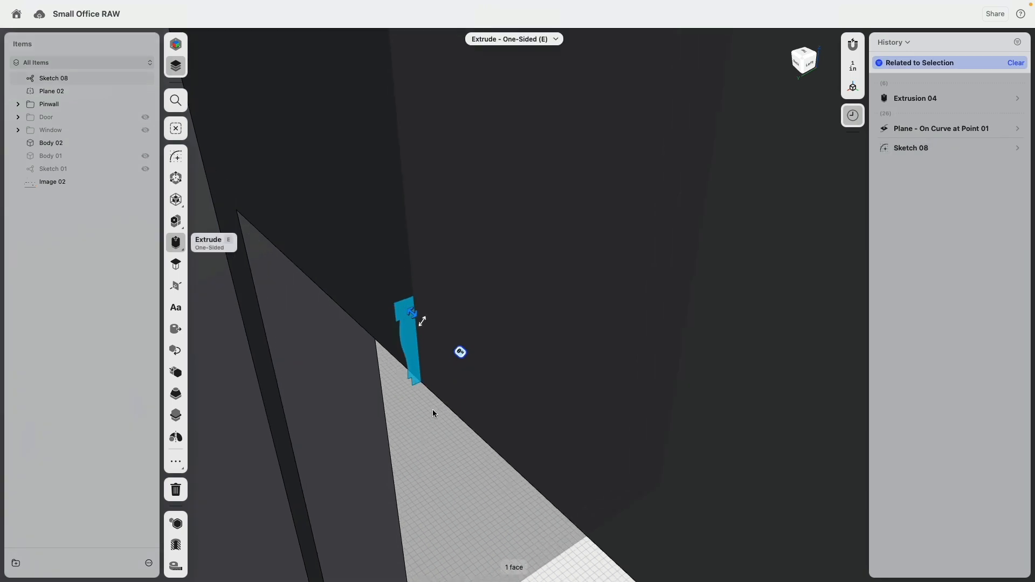
click(433, 394)
scroll(412, 434, down, 5)
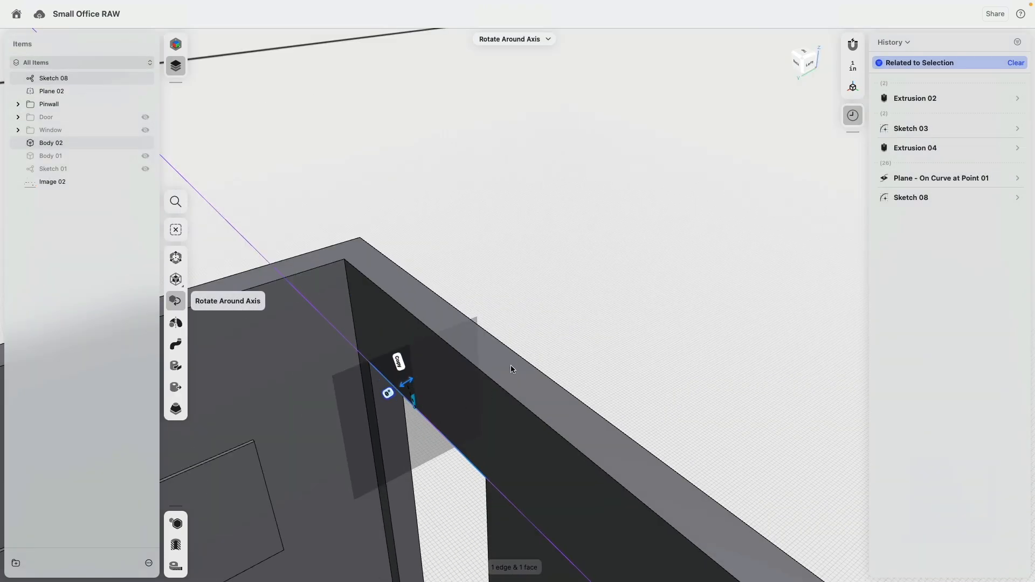
right_drag(398, 454, 314, 430)
click(340, 419)
middle_drag(448, 482, 425, 312)
click(489, 311)
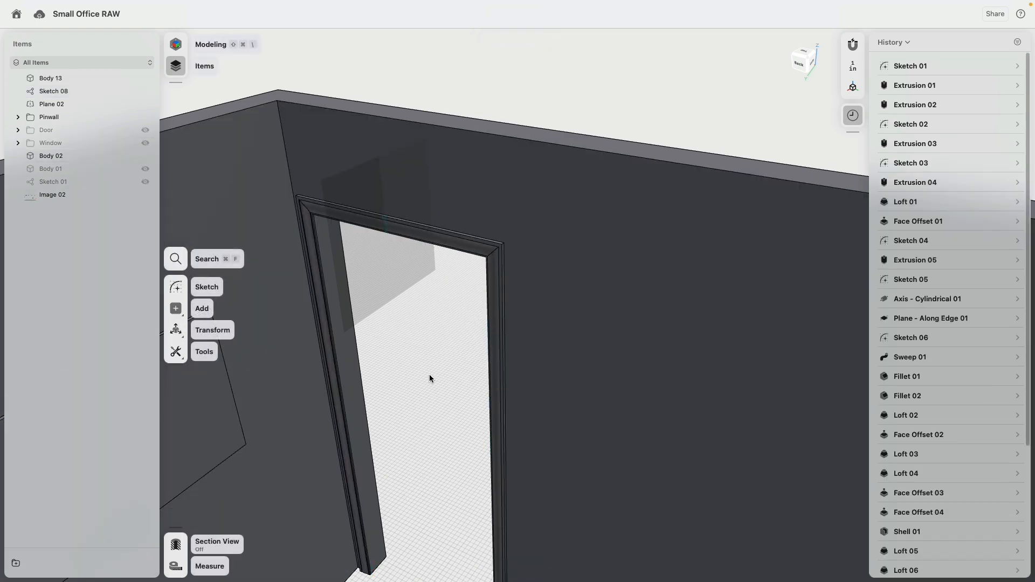
Step: Hide the construction plane above the door opening
scroll(455, 383, up, 3)
right_drag(480, 362, 441, 365)
scroll(383, 201, up, 10)
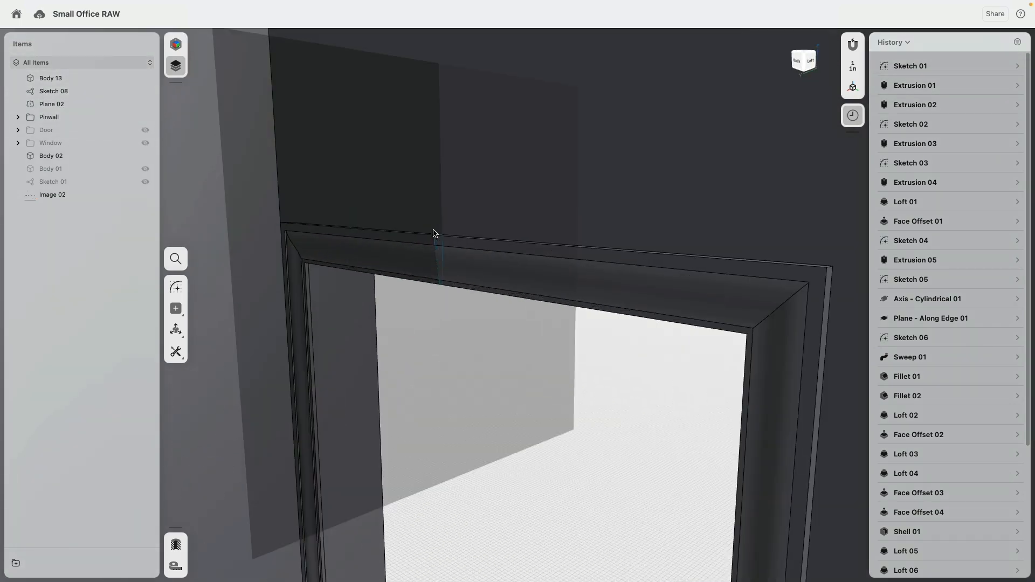
click(145, 104)
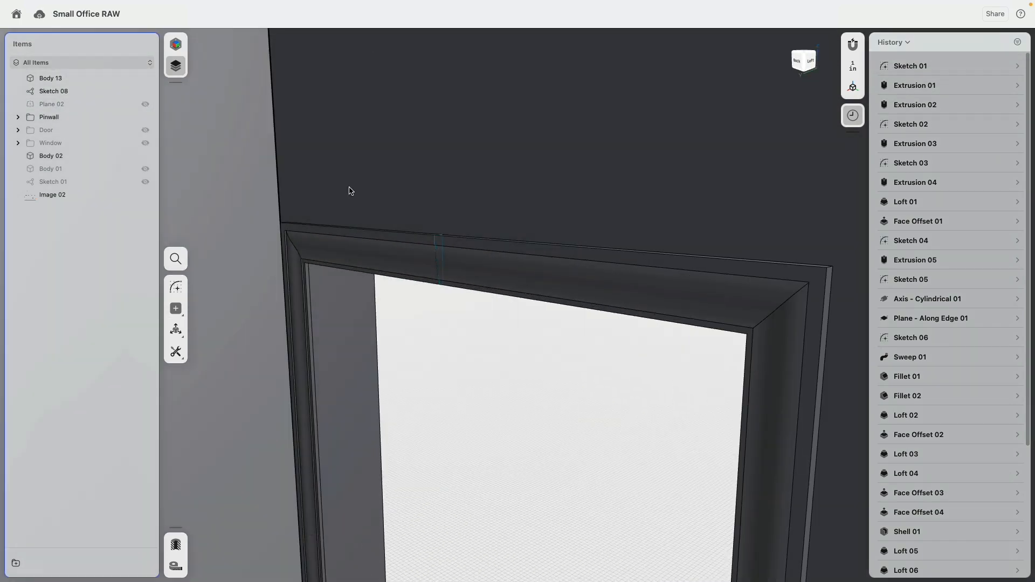
Step: Try a 1 in height for the trim profile's upper raised edge, undo the change and leave the sketch
scroll(440, 253, up, 3)
double_click(510, 251)
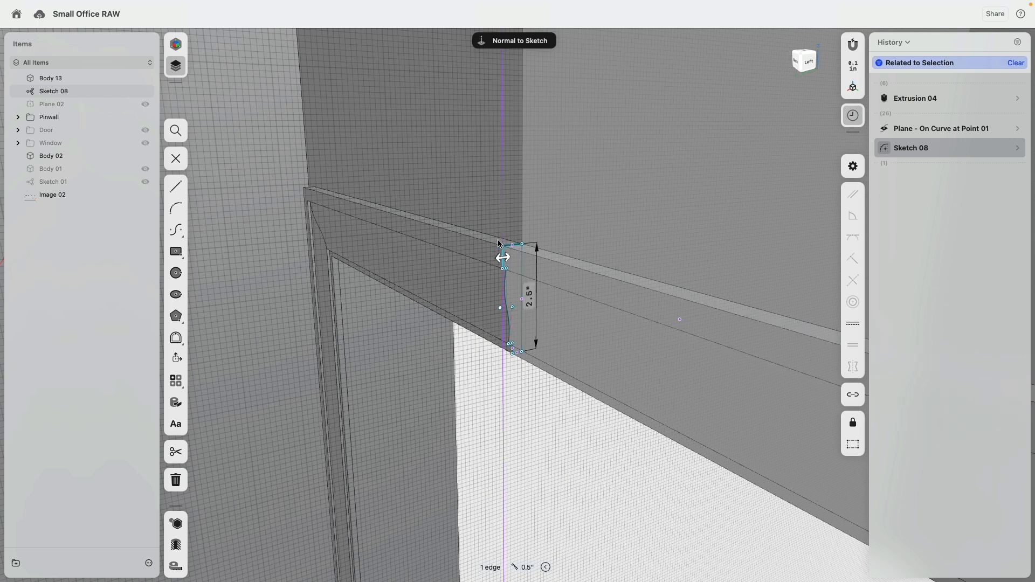
click(502, 247)
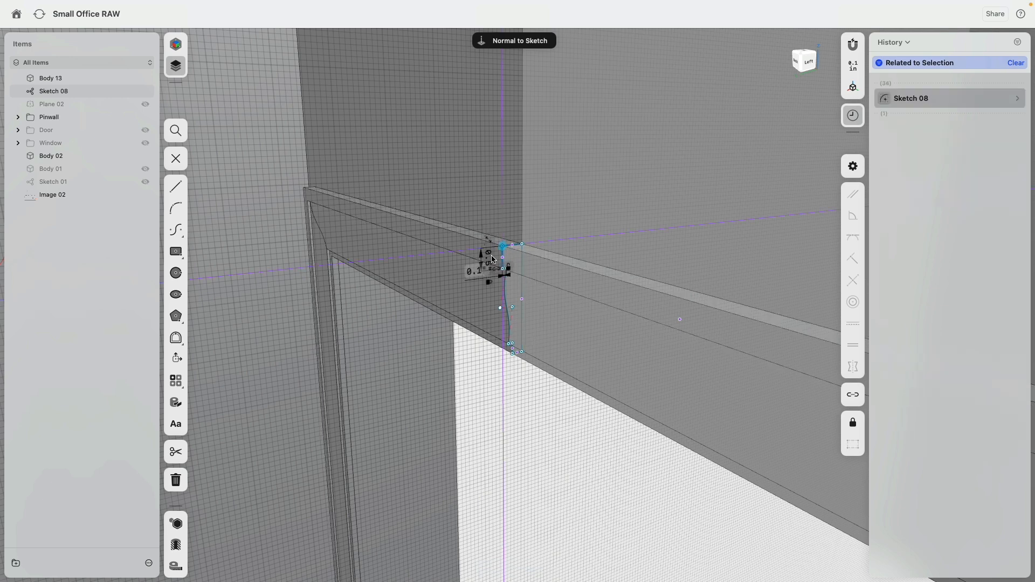
scroll(491, 261, up, 3)
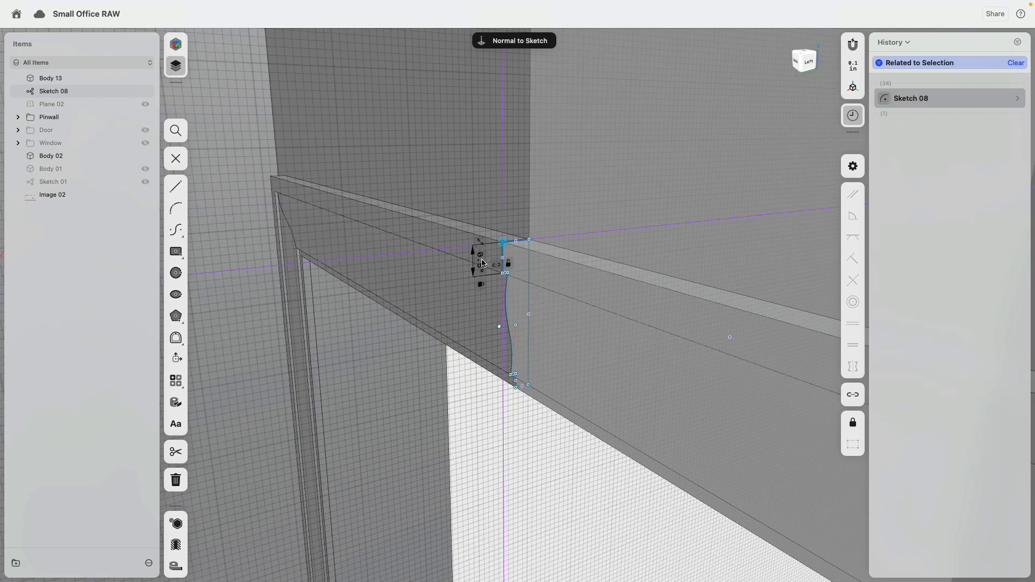
text(1)
key(Return)
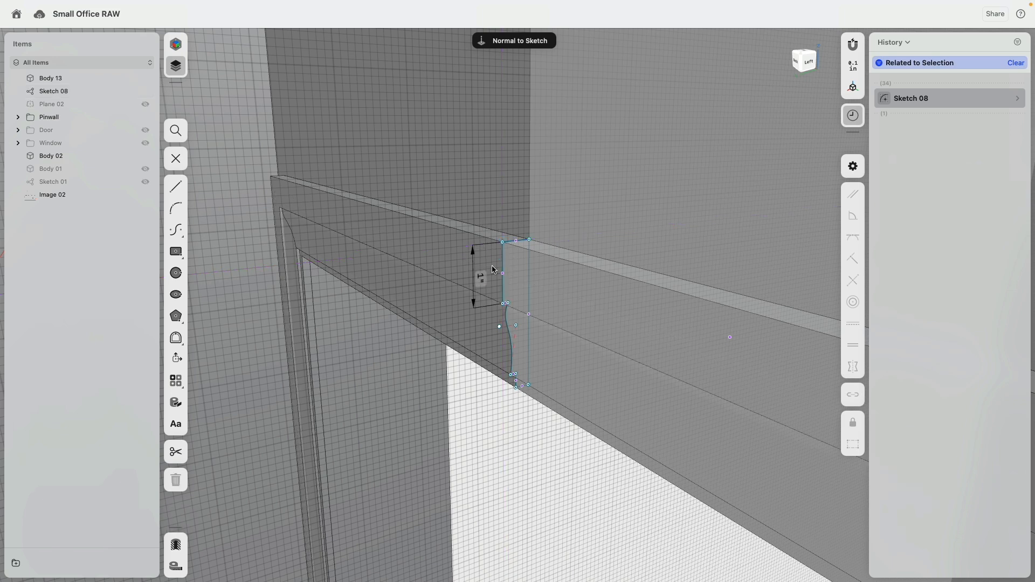
scroll(493, 270, down, 5)
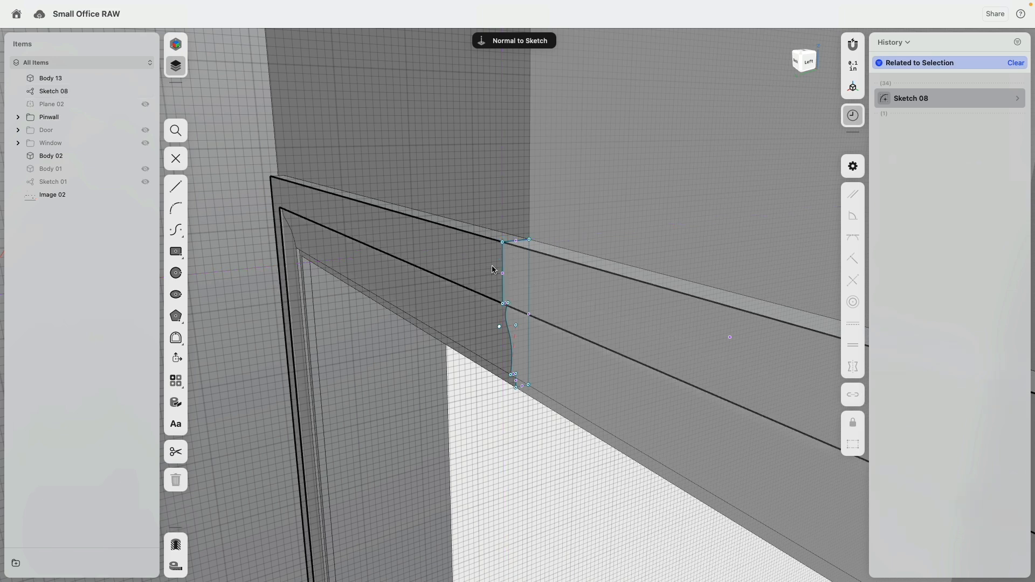
key(super+z)
scroll(465, 311, down, 5)
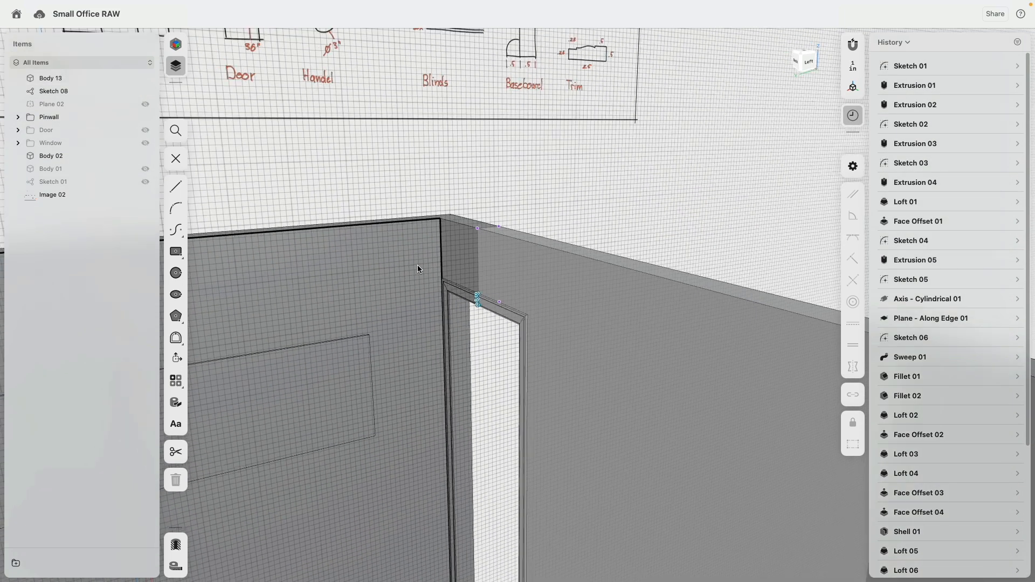
scroll(418, 268, down, 5)
key(Escape)
Step: Hide the door trim body and show its profile sketch
middle_drag(355, 217, 488, 223)
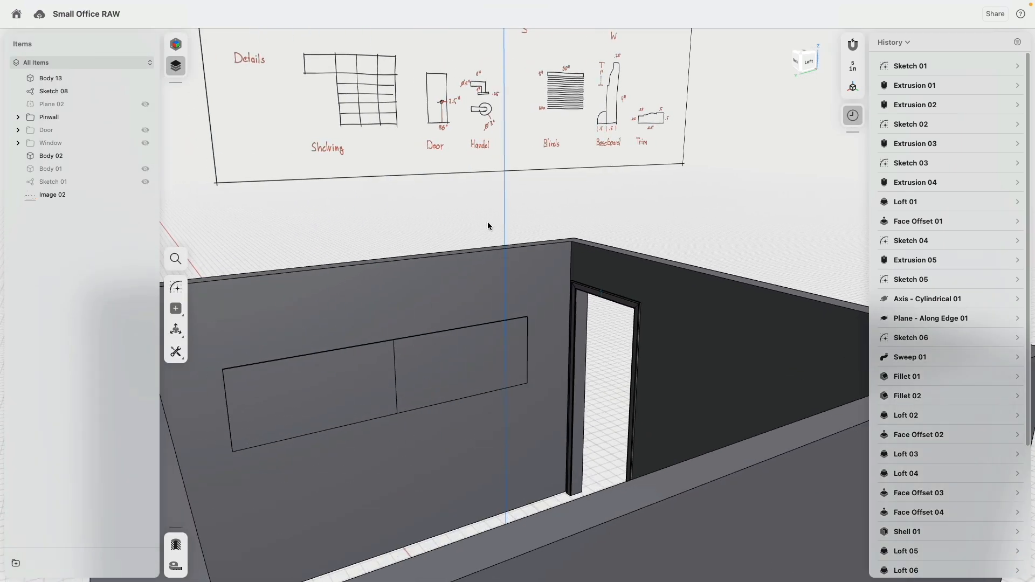
right_drag(542, 300, 460, 263)
middle_drag(460, 263, 681, 216)
right_drag(681, 218, 372, 305)
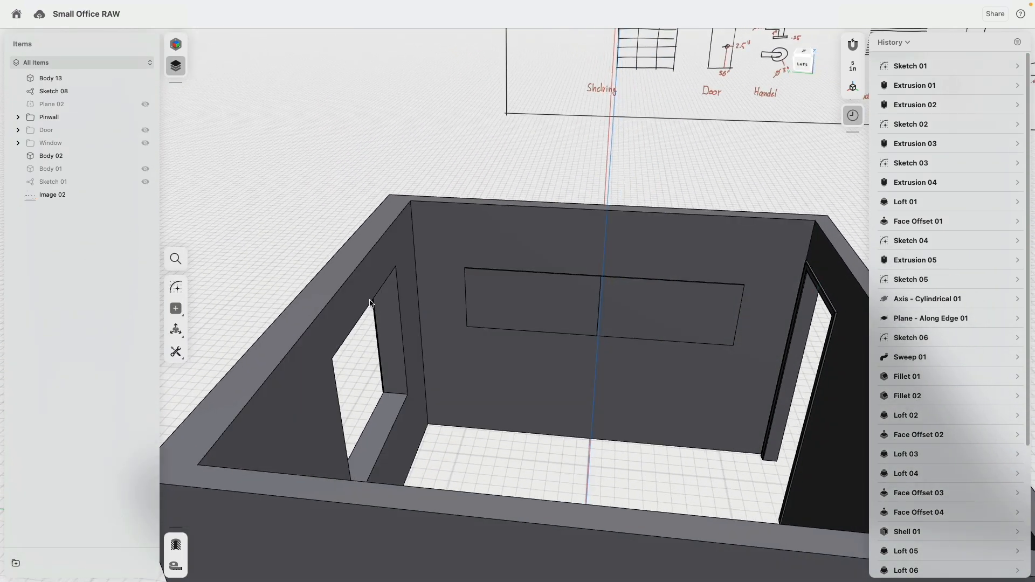
middle_drag(547, 296, 439, 293)
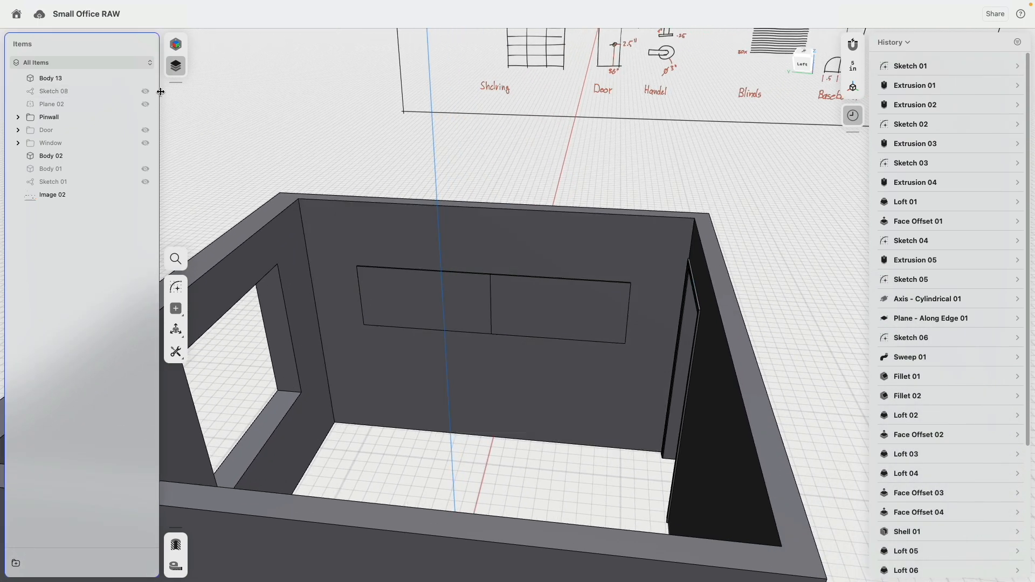
click(146, 92)
click(145, 78)
Step: Extrude the trim profile above the door opening 0.5 in as a new body
right_drag(490, 139, 514, 146)
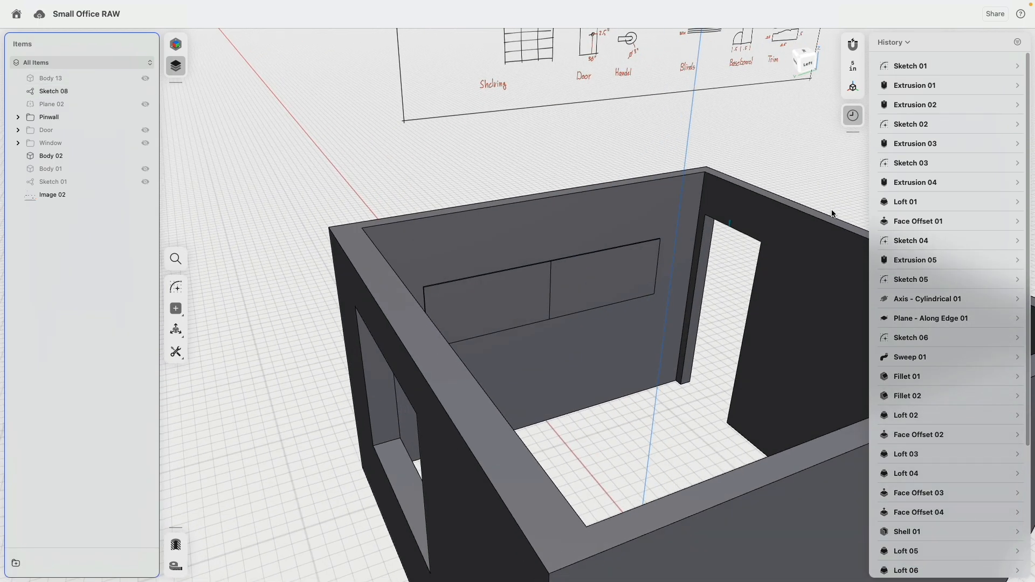
scroll(581, 237, up, 5)
scroll(581, 238, up, 10)
click(507, 235)
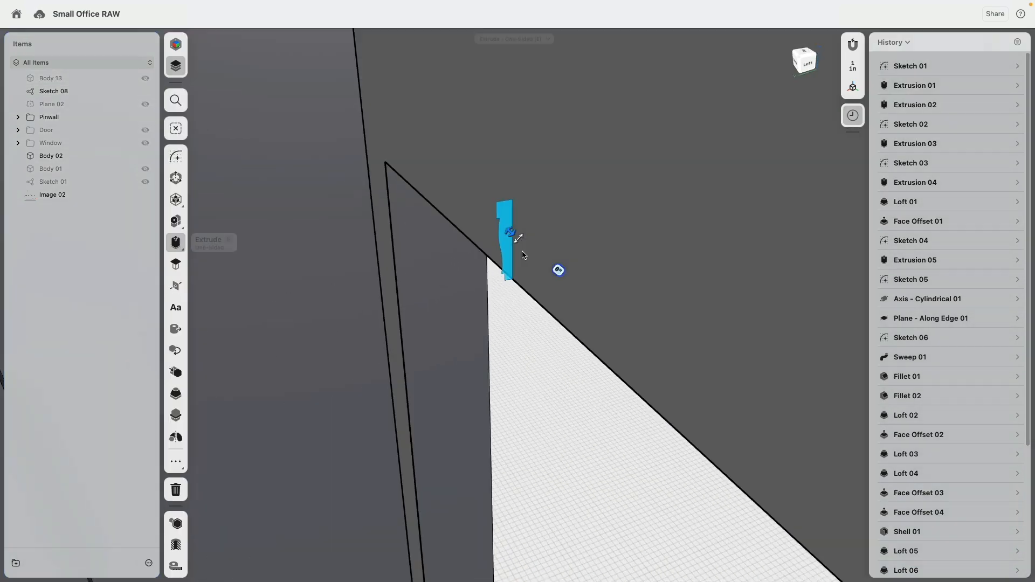
scroll(515, 251, up, 2)
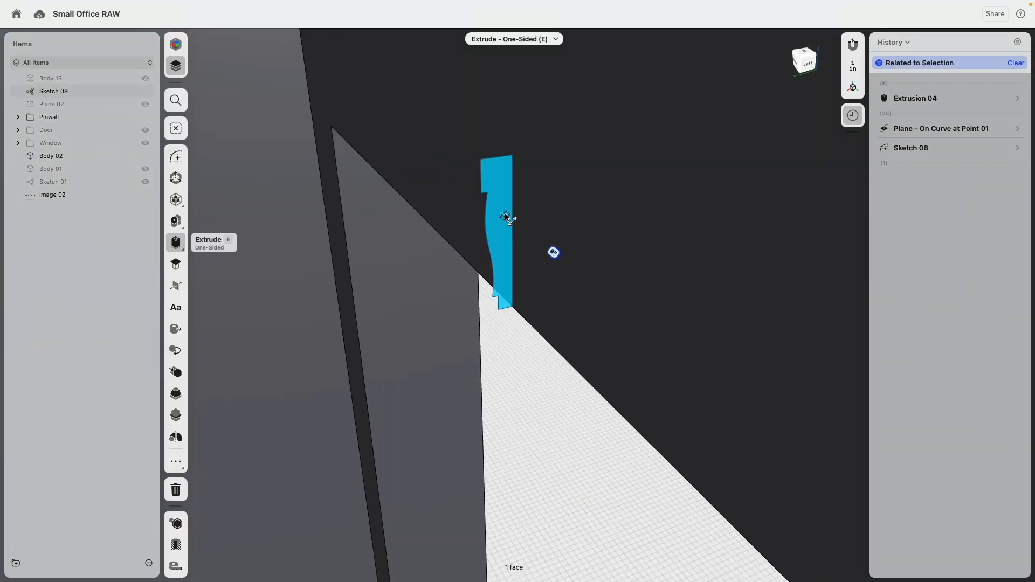
drag(505, 217, 525, 230)
click(581, 276)
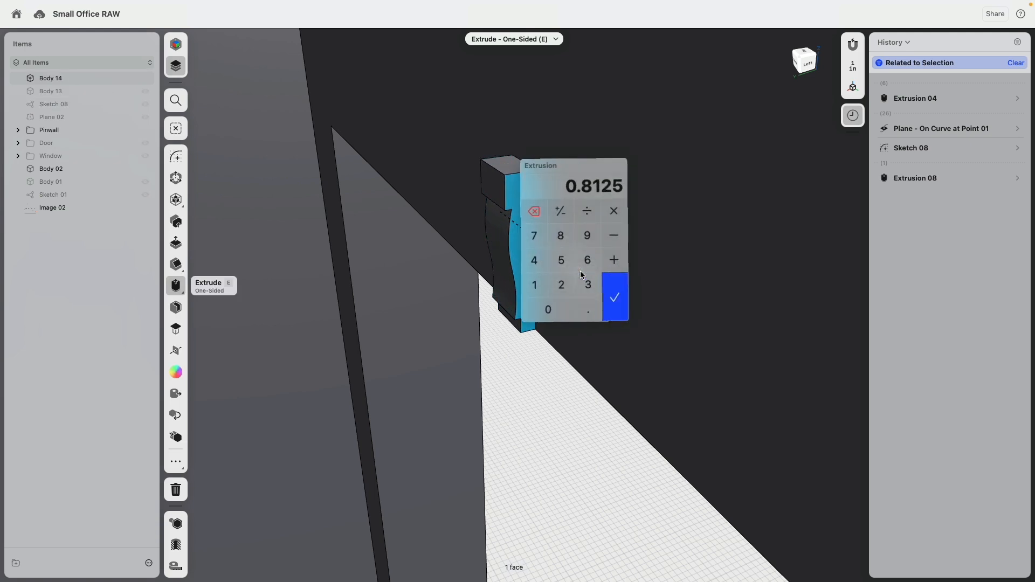
text(0.5)
key(Return)
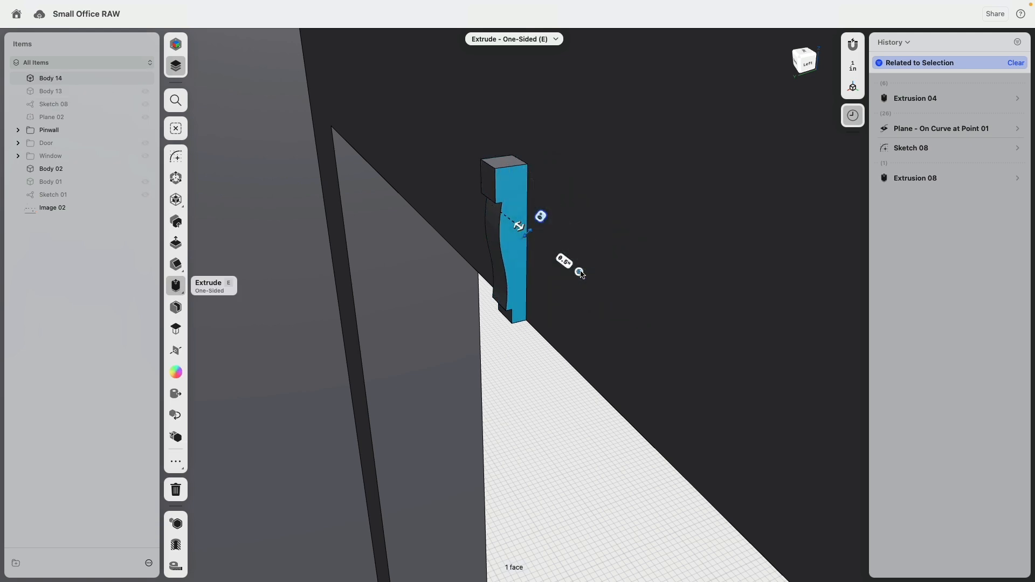
click(541, 216)
click(513, 425)
Step: Try to align the short trim piece's bottom edge with the top edge of the window opening
scroll(510, 334, down, 5)
click(509, 364)
scroll(505, 351, up, 10)
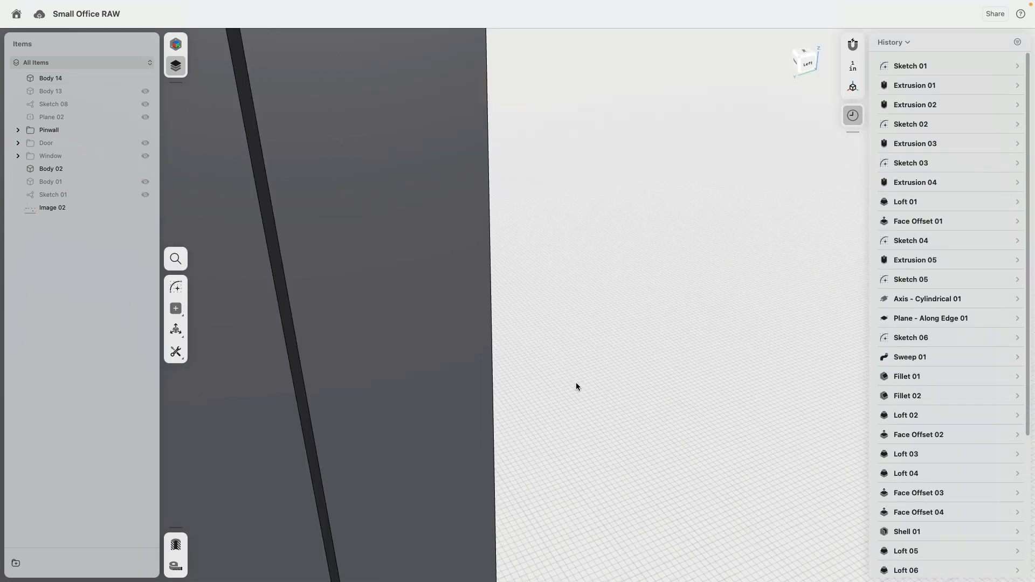
scroll(576, 383, down, 5)
mouse_move(536, 371)
right_down()
mouse_move(554, 347)
mouse_move(555, 301)
mouse_move(543, 376)
right_up()
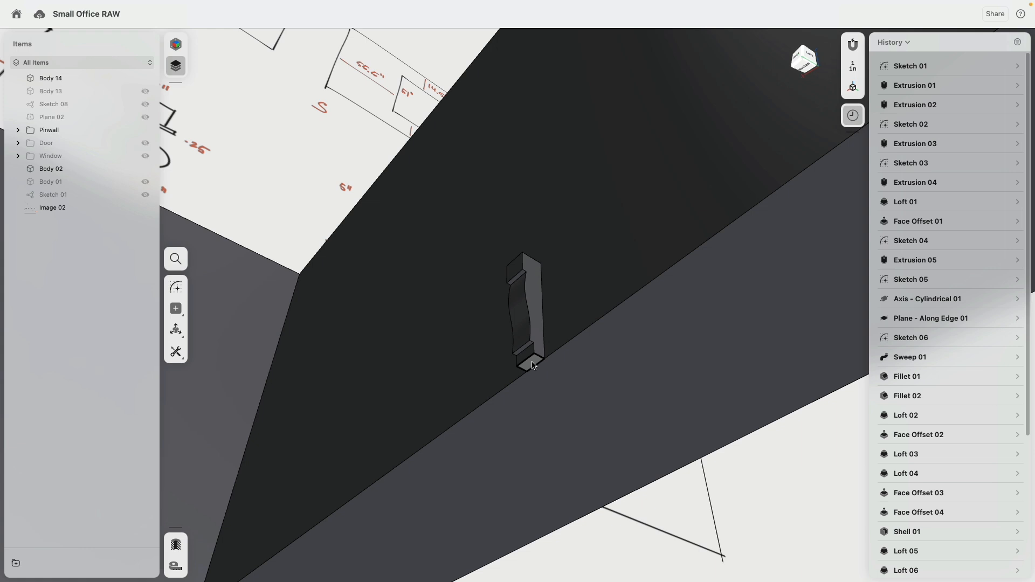
click(536, 369)
key(f)
right_drag(536, 369, 502, 371)
right_drag(506, 314, 393, 183)
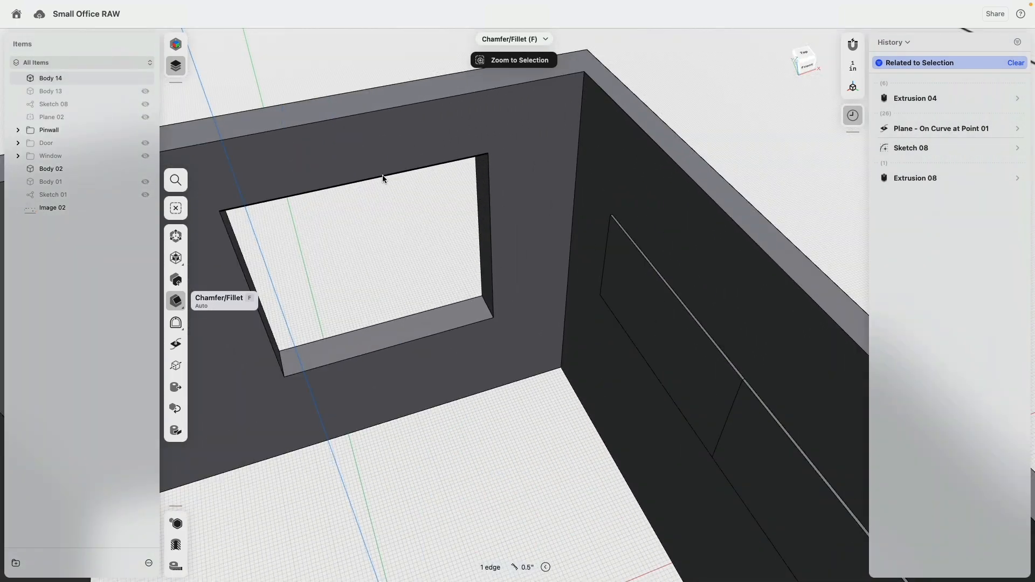
key(a)
right_drag(291, 273, 398, 238)
scroll(355, 208, up, 5)
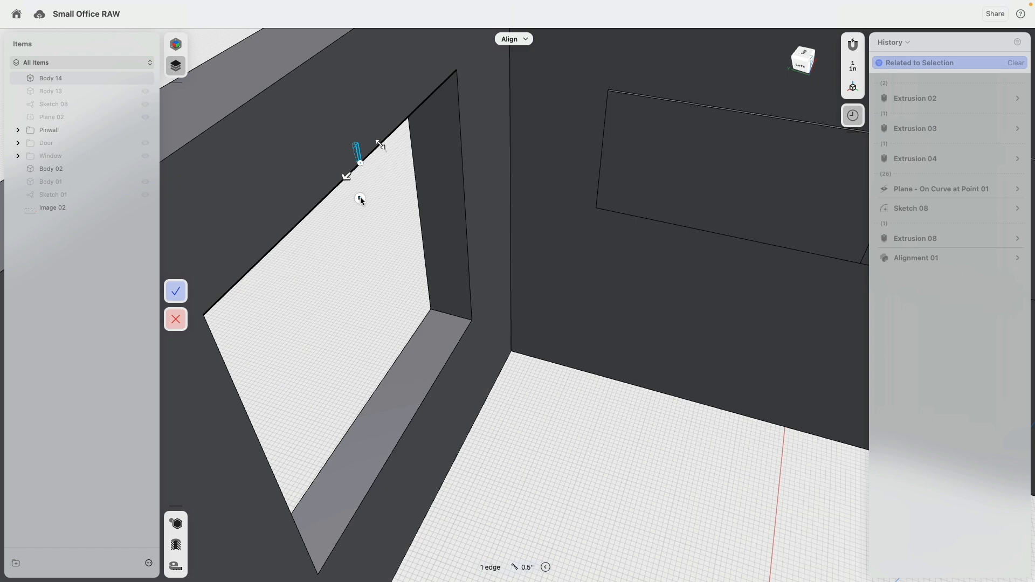
Step: Try rotating the aligned trim piece about the window opening's top edge, and cancel the alignment
scroll(361, 199, up, 5)
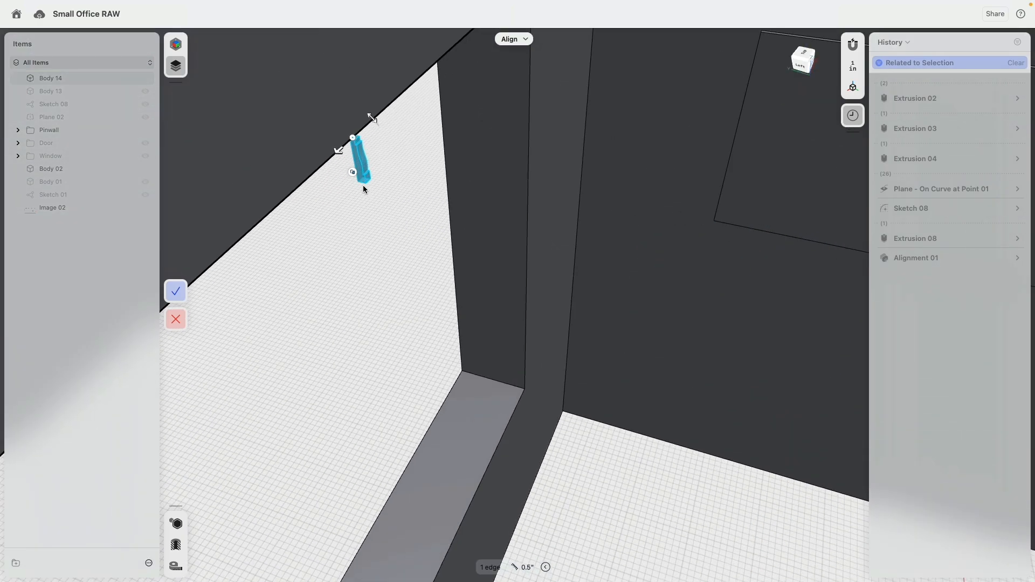
right_drag(371, 191, 381, 276)
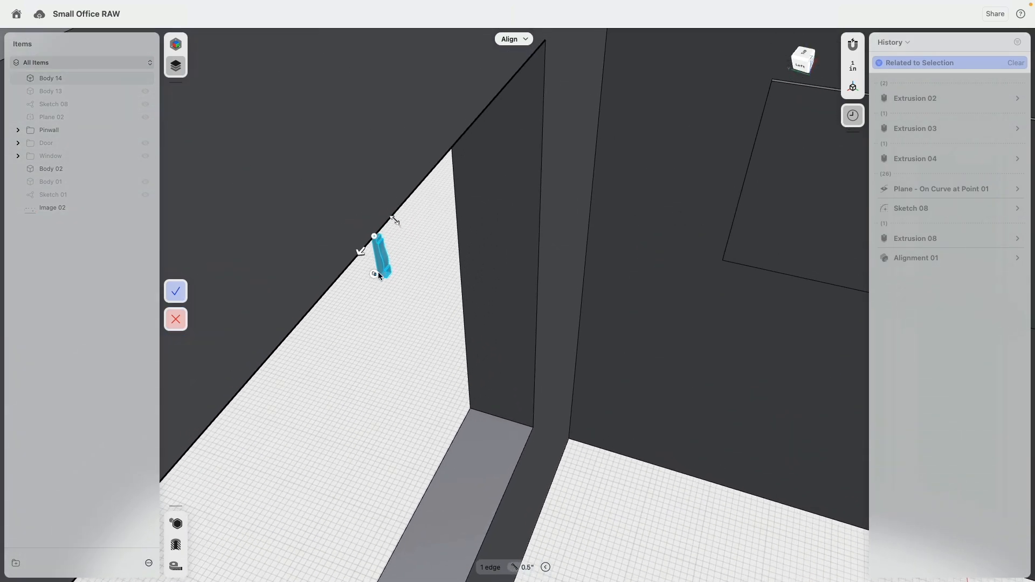
drag(395, 221, 392, 313)
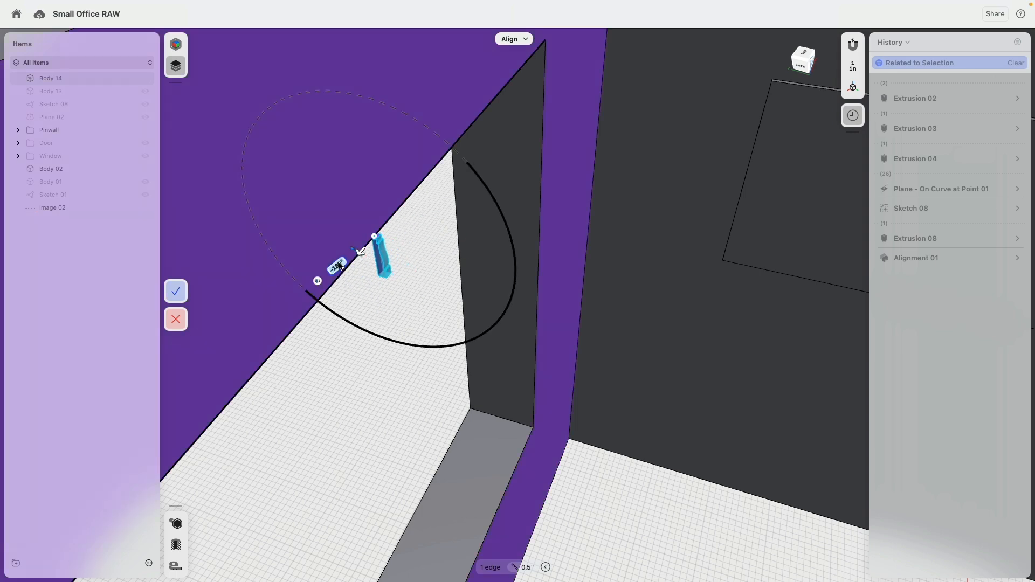
drag(343, 268, 319, 286)
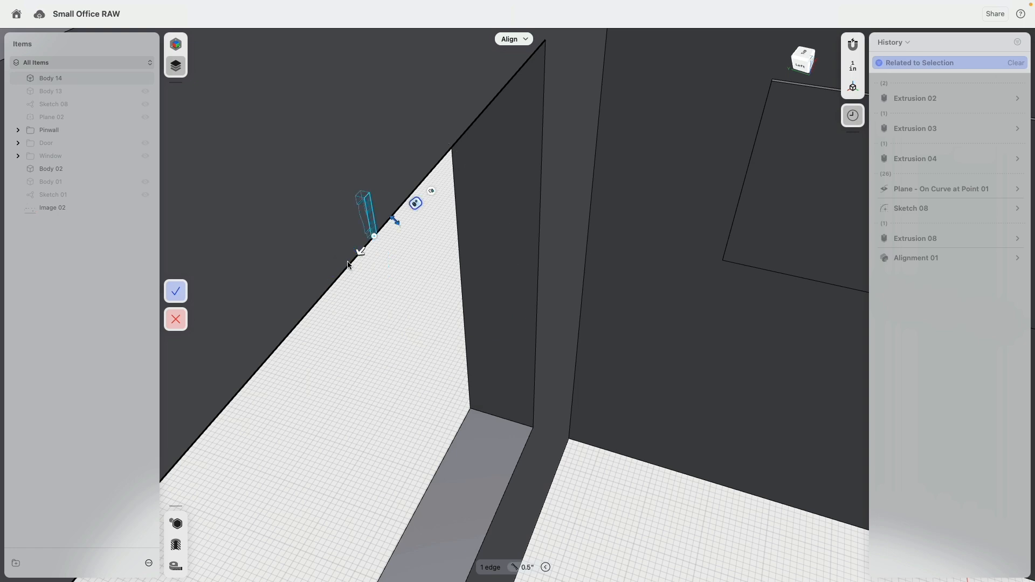
click(180, 320)
Step: Move the trim piece from the door opening into the room and rotate it about its vertical axis
scroll(405, 290, down, 5)
scroll(397, 227, up, 5)
right_drag(533, 238, 567, 236)
scroll(406, 280, up, 8)
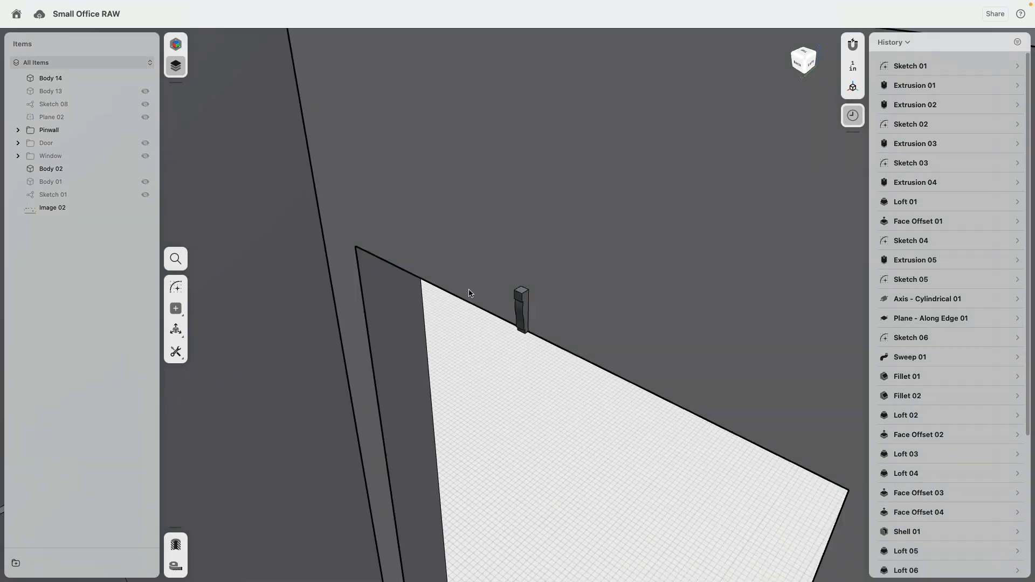
double_click(519, 311)
scroll(519, 311, down, 5)
right_drag(519, 311, 453, 328)
middle_drag(447, 313, 574, 244)
click(619, 265)
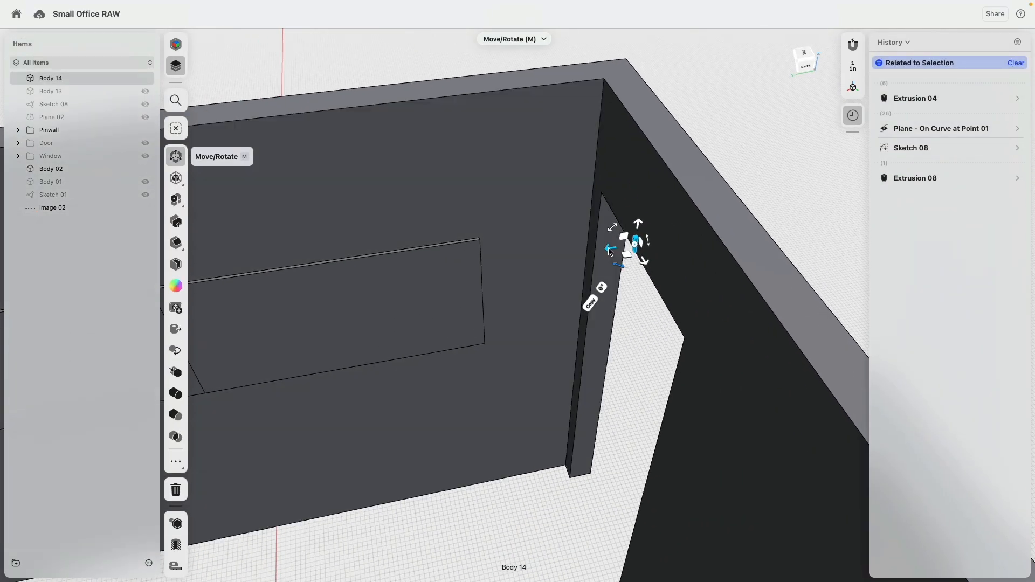
text(34.5)
key(Return)
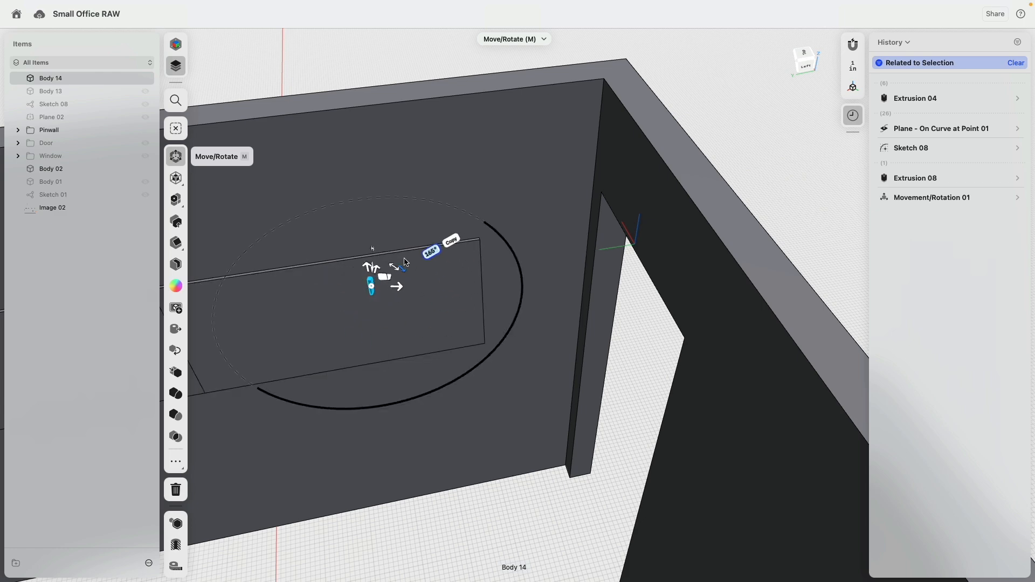
right_drag(380, 281, 232, 331)
key(Escape)
Step: Align the trim piece's back face to the inner window wall and shift it about 21.6 in sideways along the window opening's top edge
scroll(372, 299, up, 6)
click(373, 280)
scroll(361, 325, down, 10)
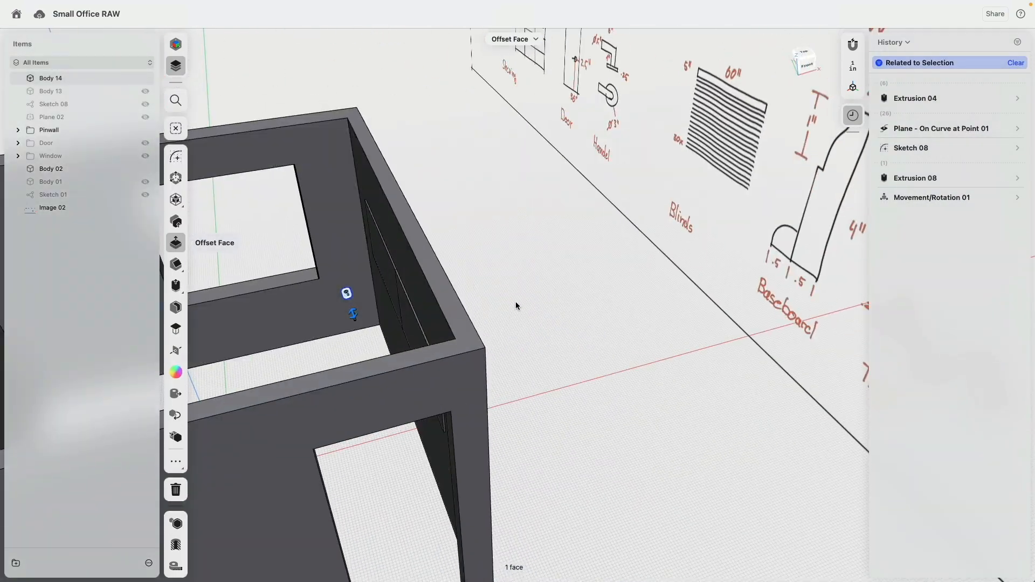
right_drag(335, 248, 497, 273)
click(463, 241)
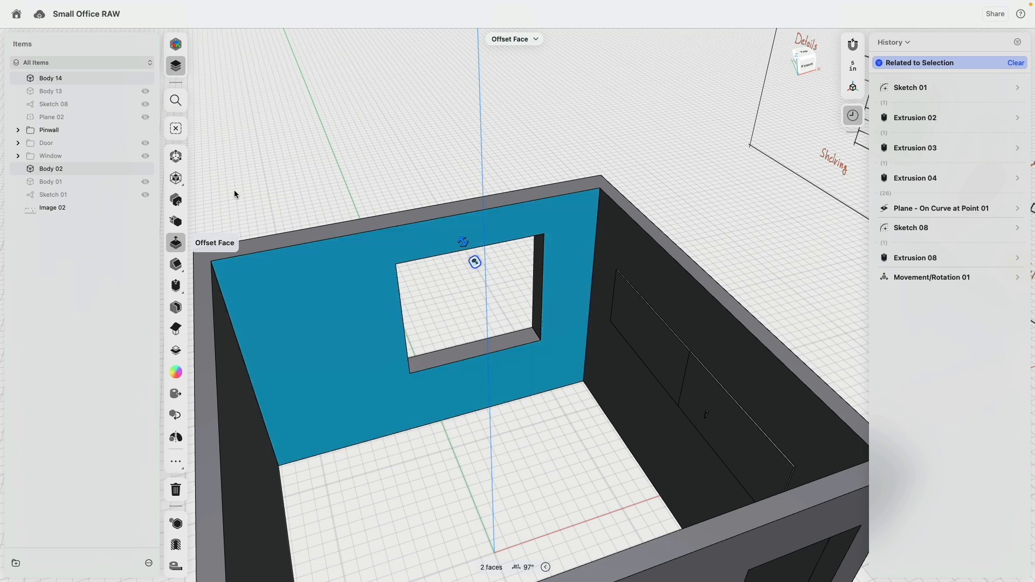
click(181, 204)
scroll(452, 335, up, 5)
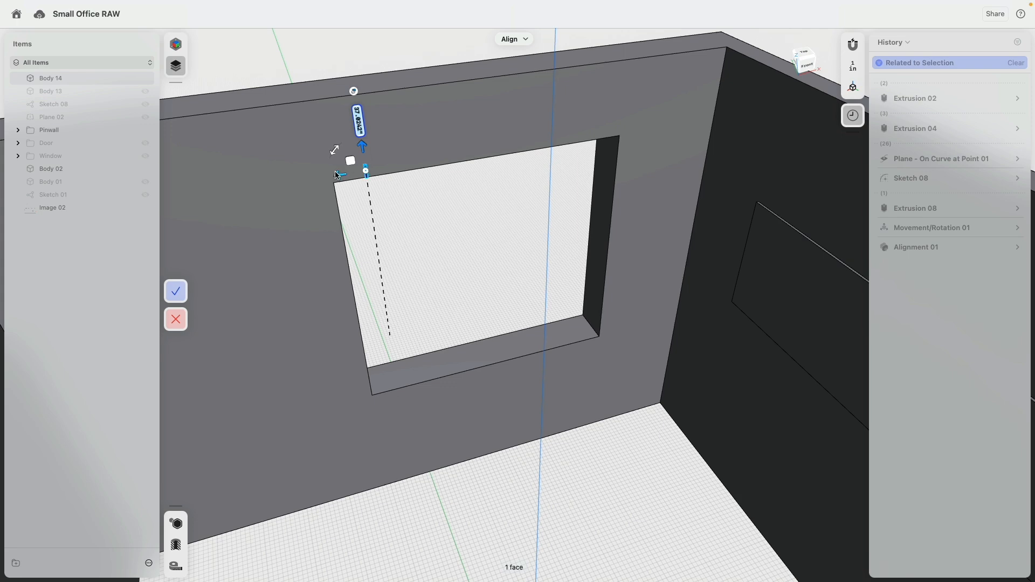
drag(340, 176, 389, 169)
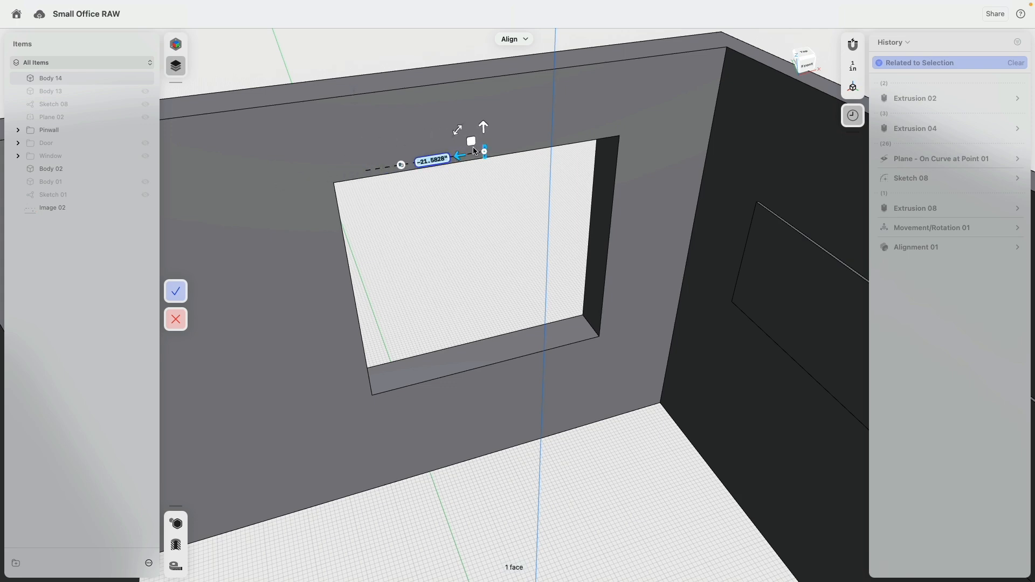
scroll(501, 150, up, 3)
click(176, 291)
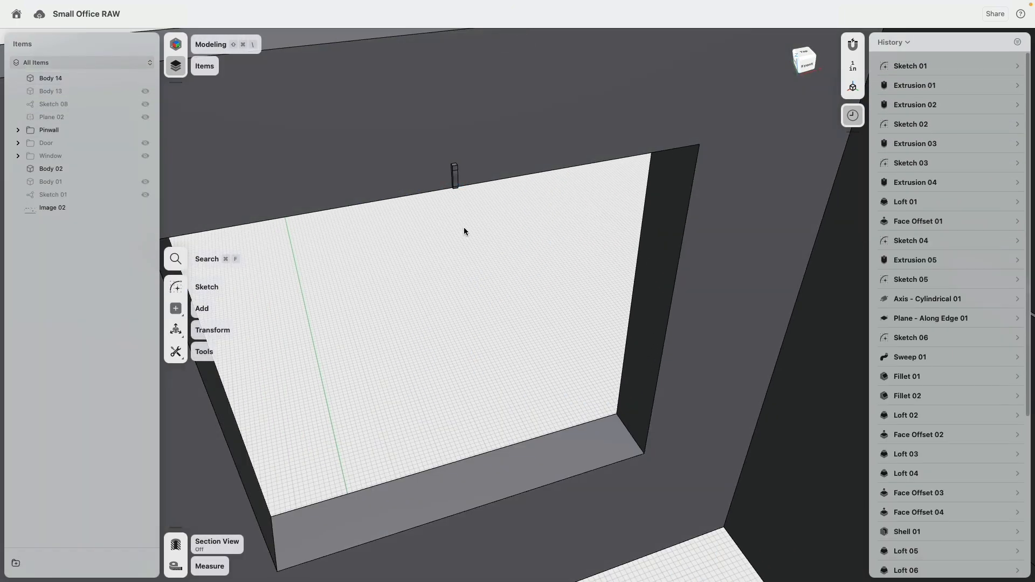
Step: Step back to the trim piece's position at the door opening, and restore its move and alignment
scroll(439, 256, down, 5)
middle_drag(433, 253, 460, 235)
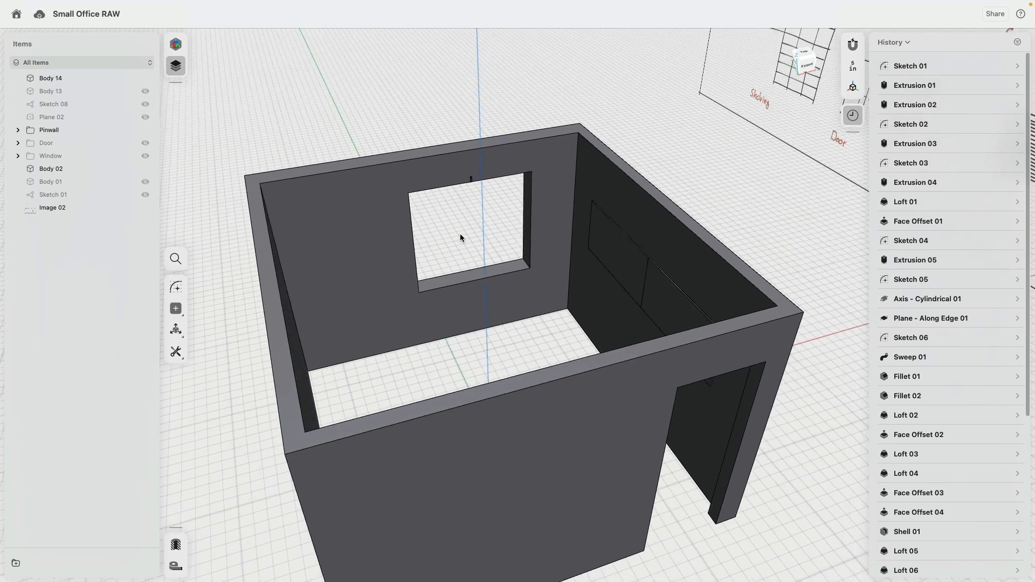
right_drag(504, 247, 682, 182)
scroll(681, 182, up, 5)
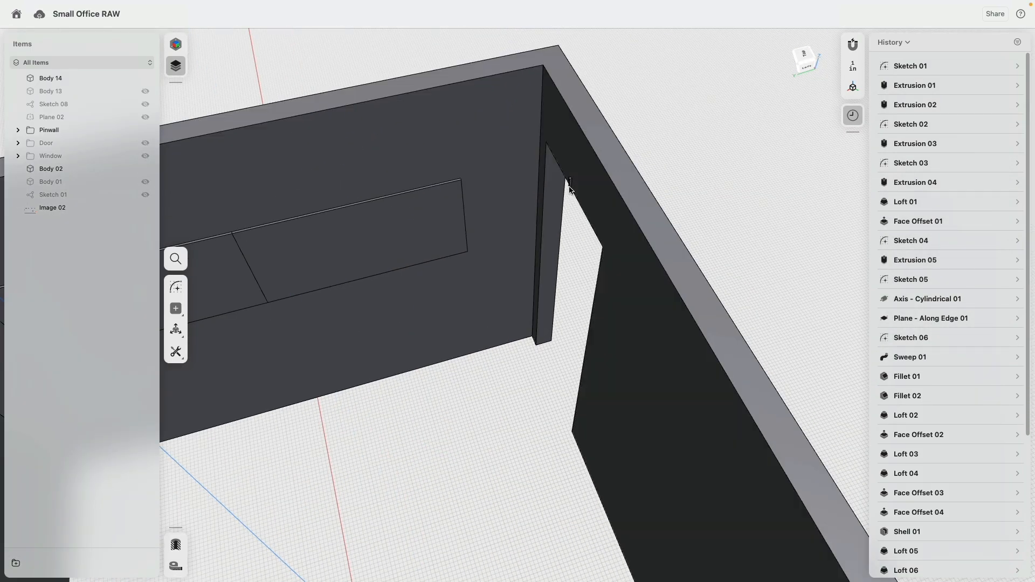
scroll(1003, 302, down, 5)
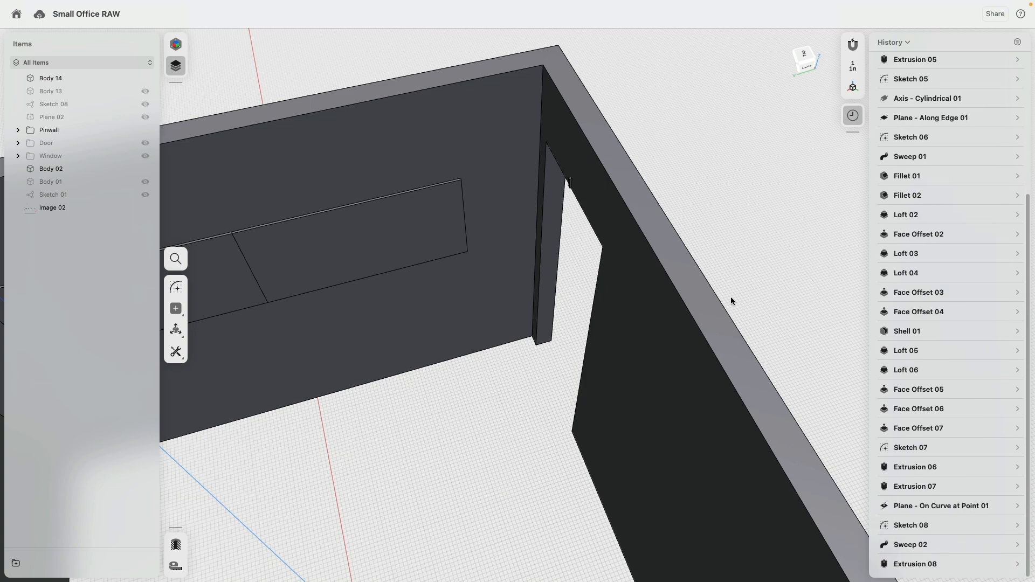
key(super+shift+z)
key(super+shift+z)
scroll(446, 328, down, 5)
key(super+shift+z)
Step: Delete the trim piece's Movement/Rotation 01 operation from the modeling history
right_drag(363, 346, 250, 299)
middle_drag(249, 299, 424, 283)
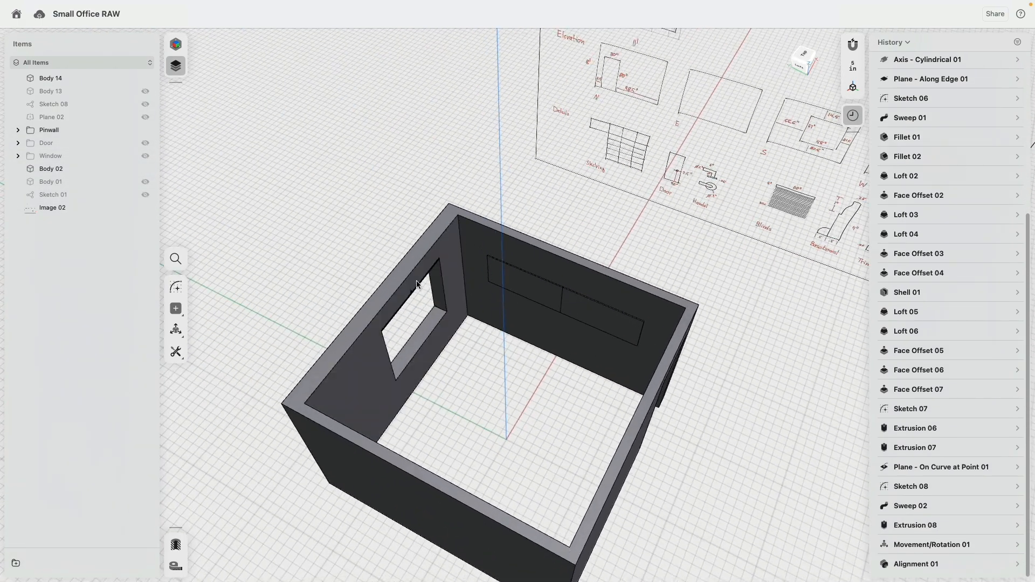
scroll(424, 283, up, 5)
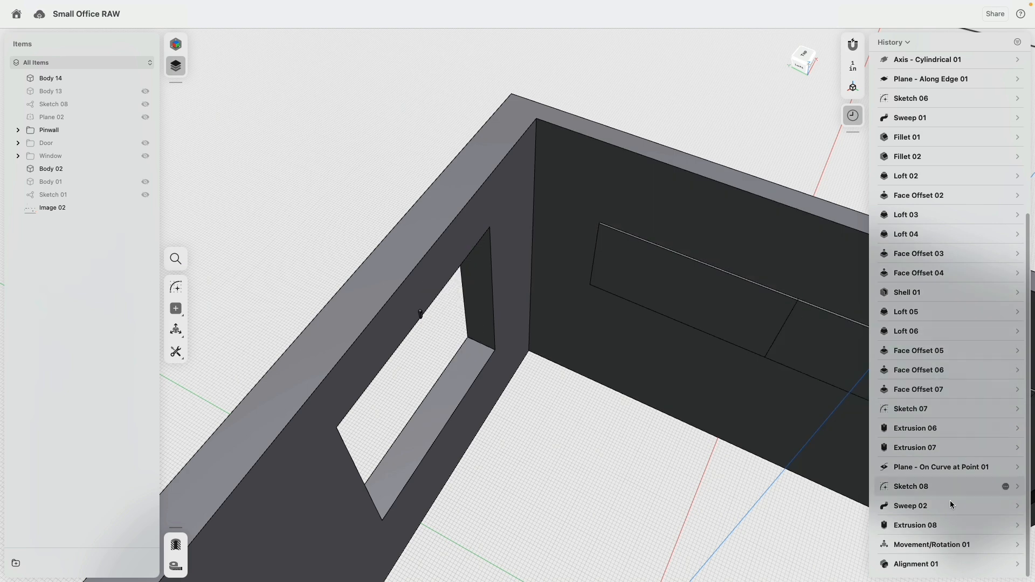
click(932, 544)
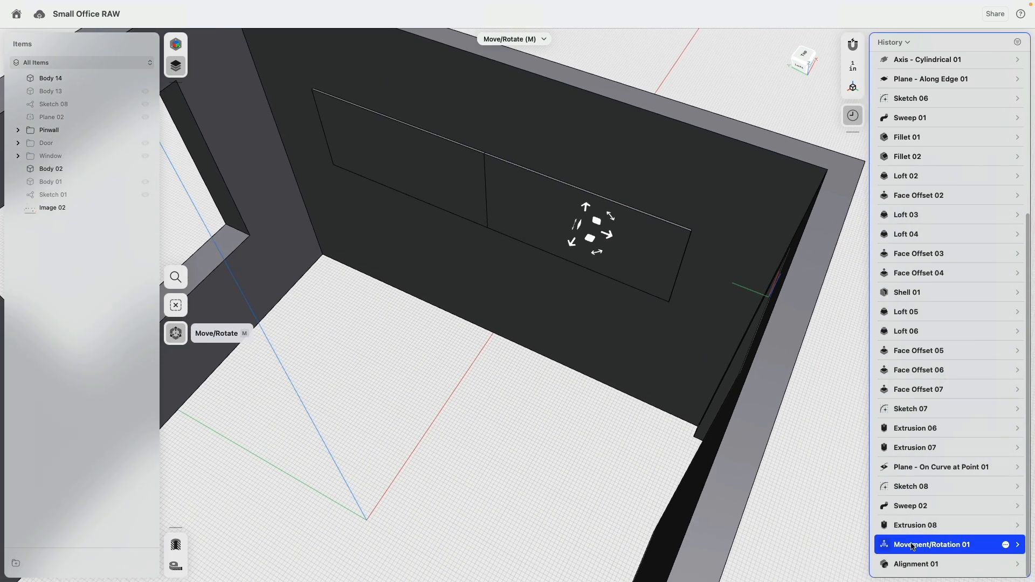
right_click(913, 547)
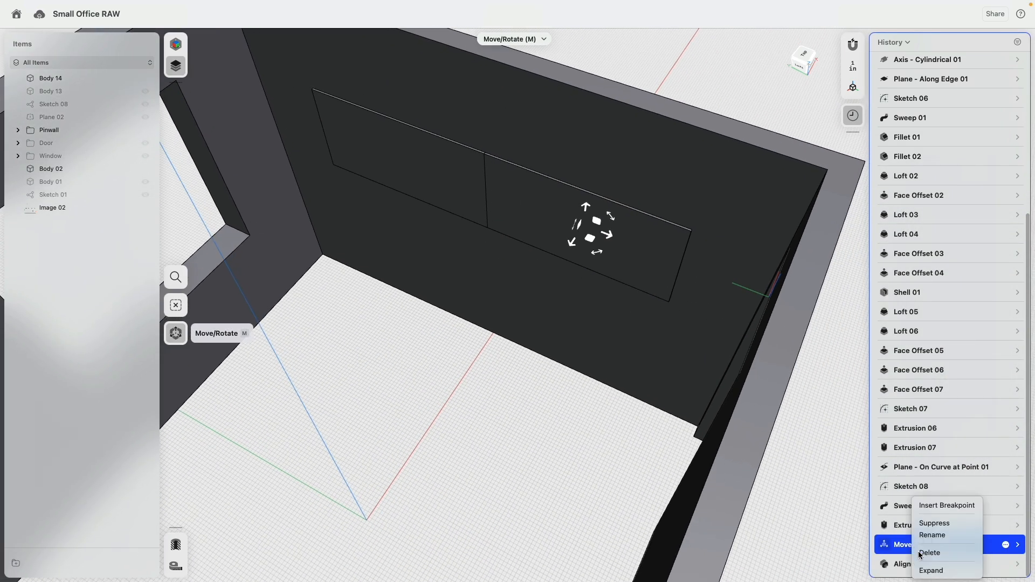
click(929, 552)
Step: Examine the trim piece above the window and compare its placement with the door opening
scroll(508, 324, up, 10)
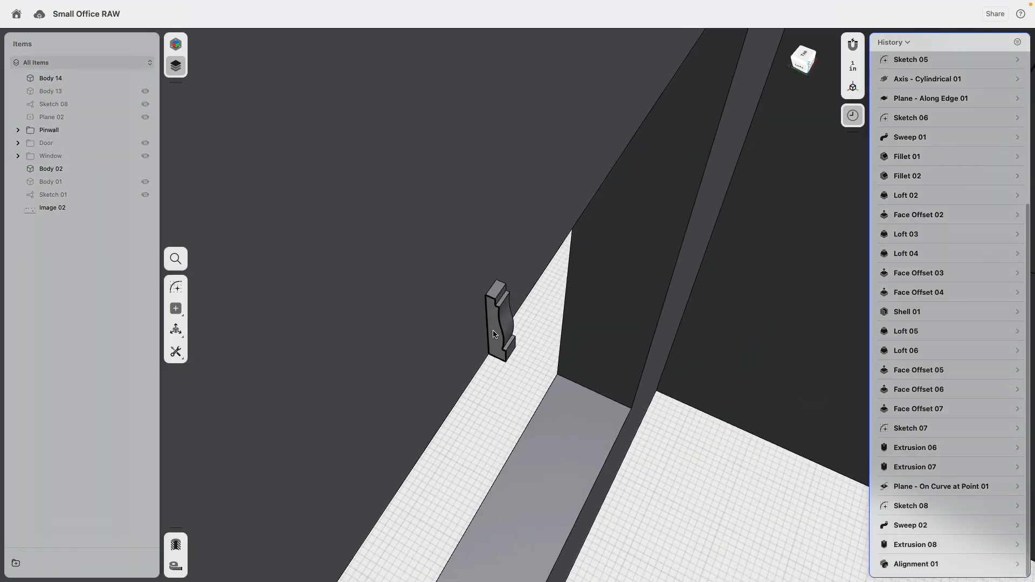
scroll(494, 334, down, 10)
middle_drag(620, 353, 397, 209)
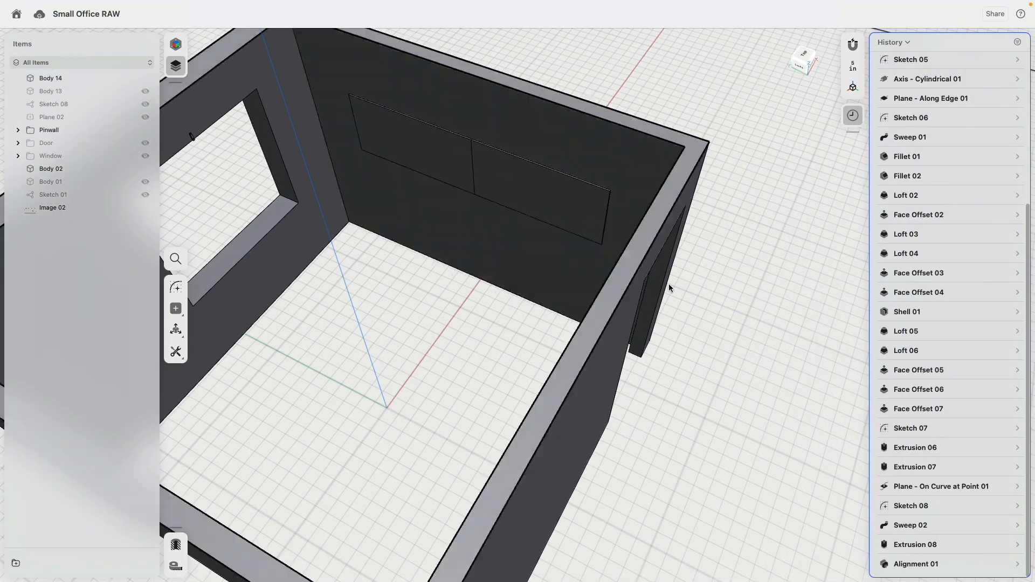
right_drag(623, 258, 583, 245)
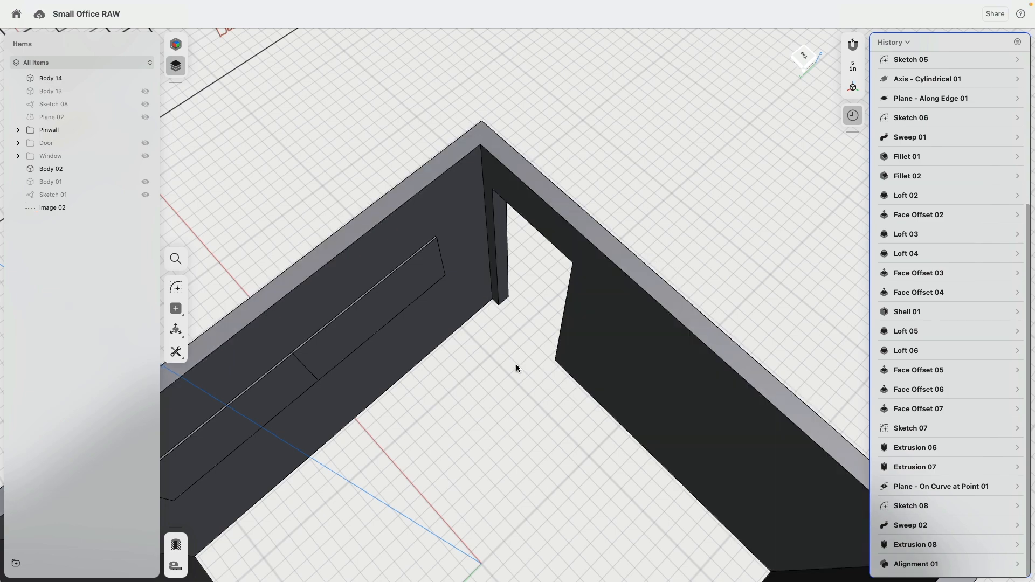
right_drag(522, 364, 371, 310)
middle_drag(371, 310, 593, 351)
right_drag(593, 351, 500, 326)
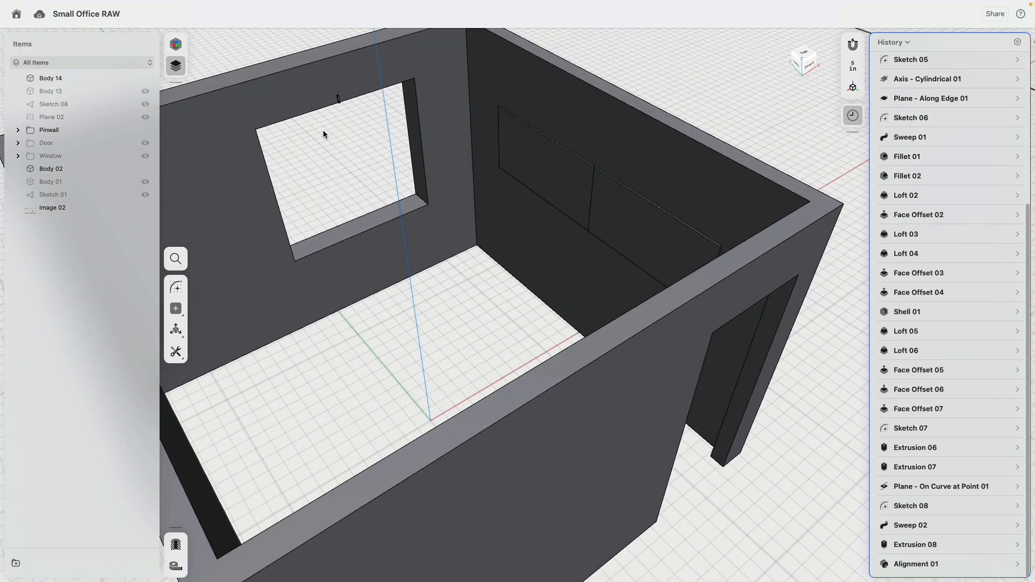
Step: Sweep the short trim piece's profile face along the four room-side edges of the window opening
middle_drag(323, 148, 403, 209)
scroll(403, 209, up, 6)
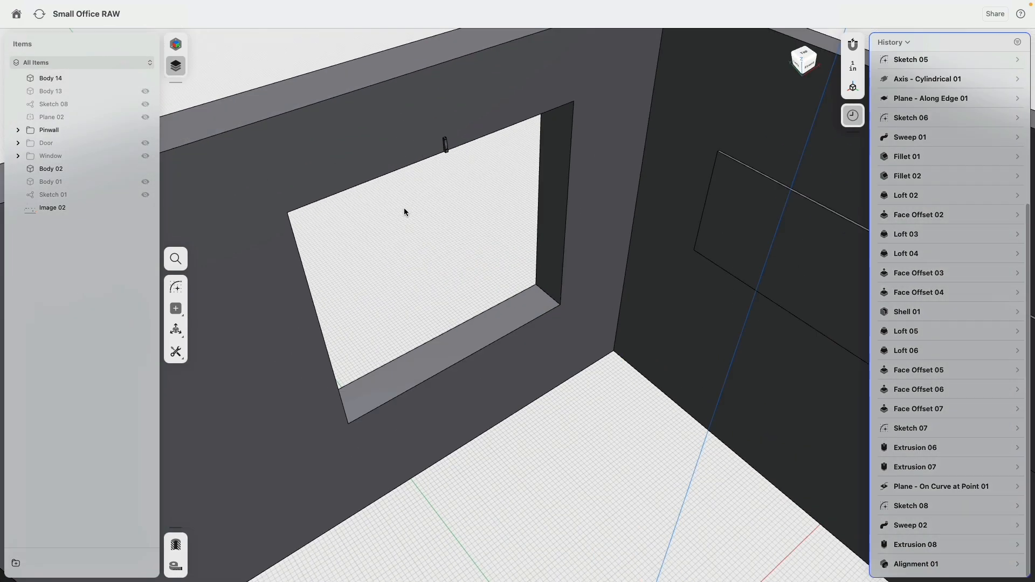
scroll(406, 205, up, 4)
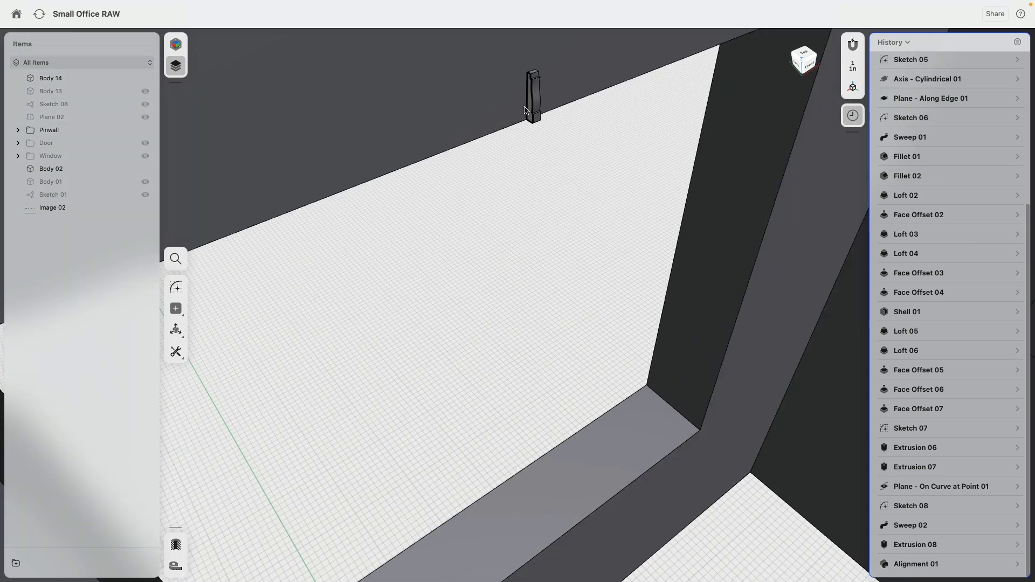
click(531, 113)
scroll(531, 119, up, 2)
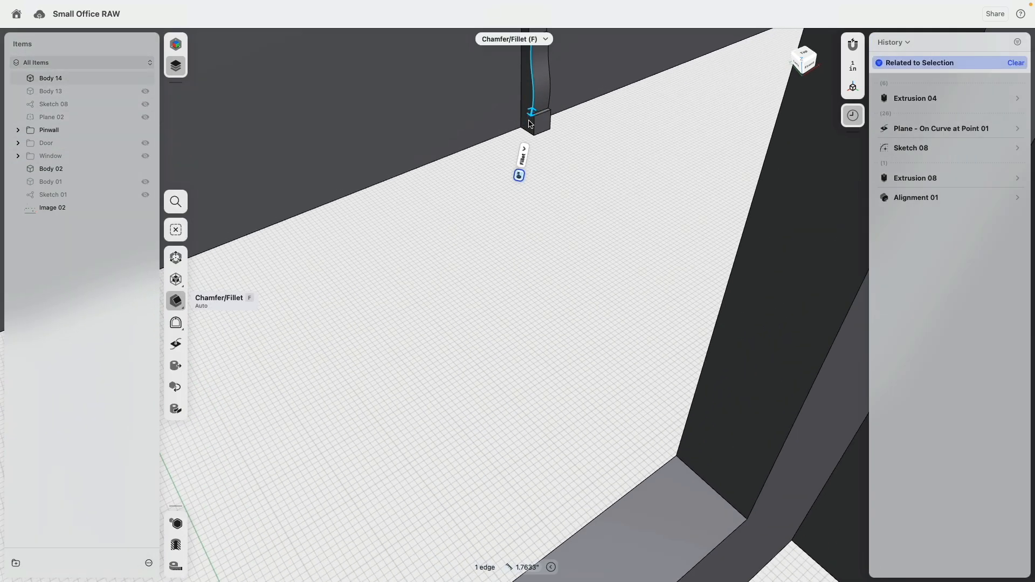
click(527, 126)
scroll(586, 196, down, 5)
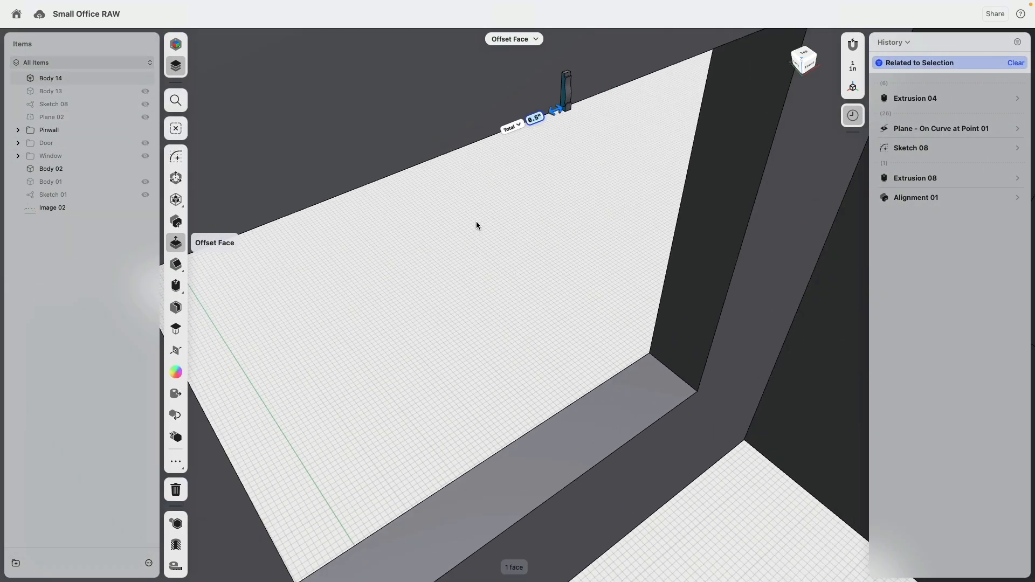
scroll(404, 212, down, 2)
click(384, 193)
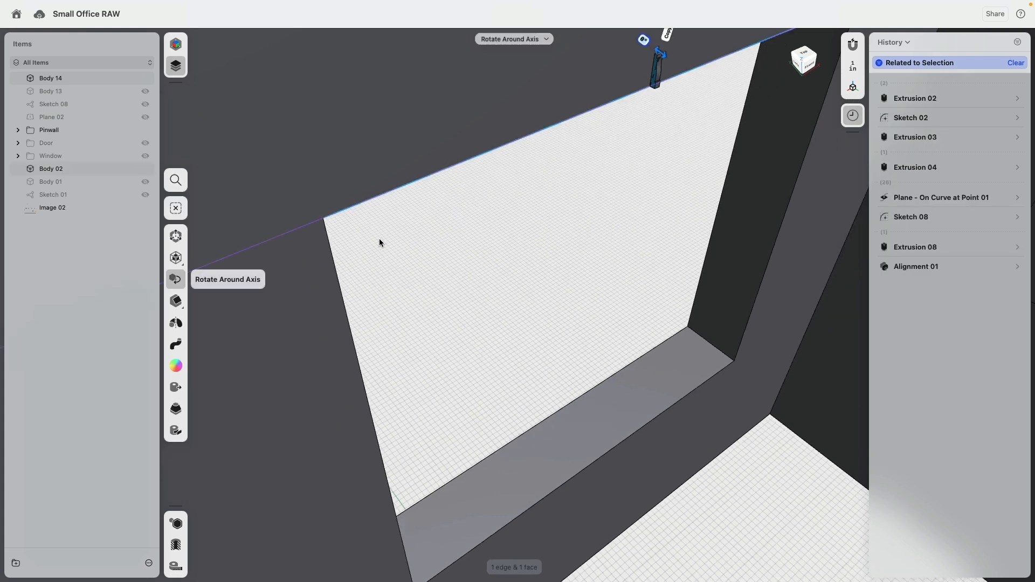
right_drag(380, 241, 413, 169)
click(408, 430)
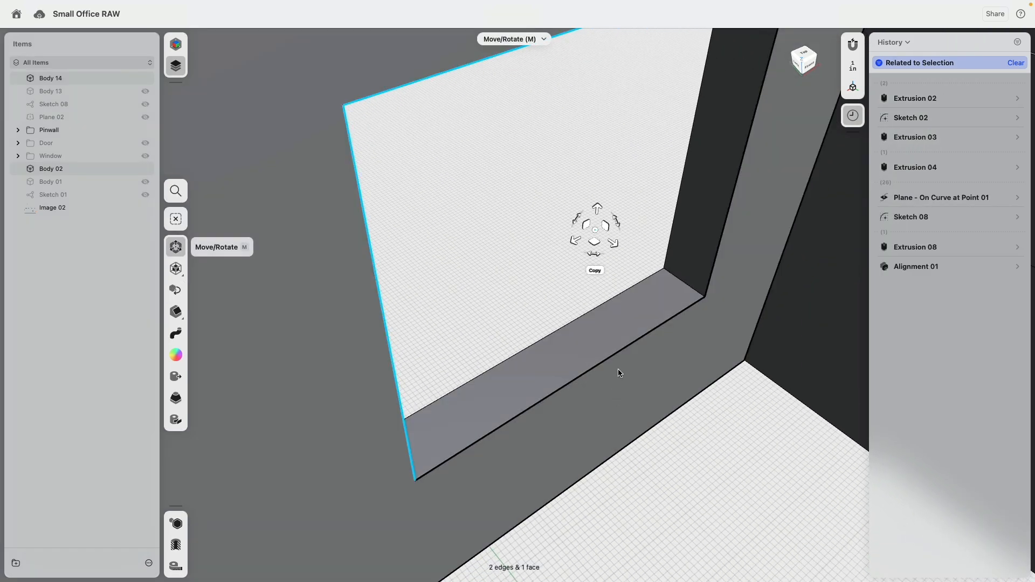
click(689, 299)
click(716, 261)
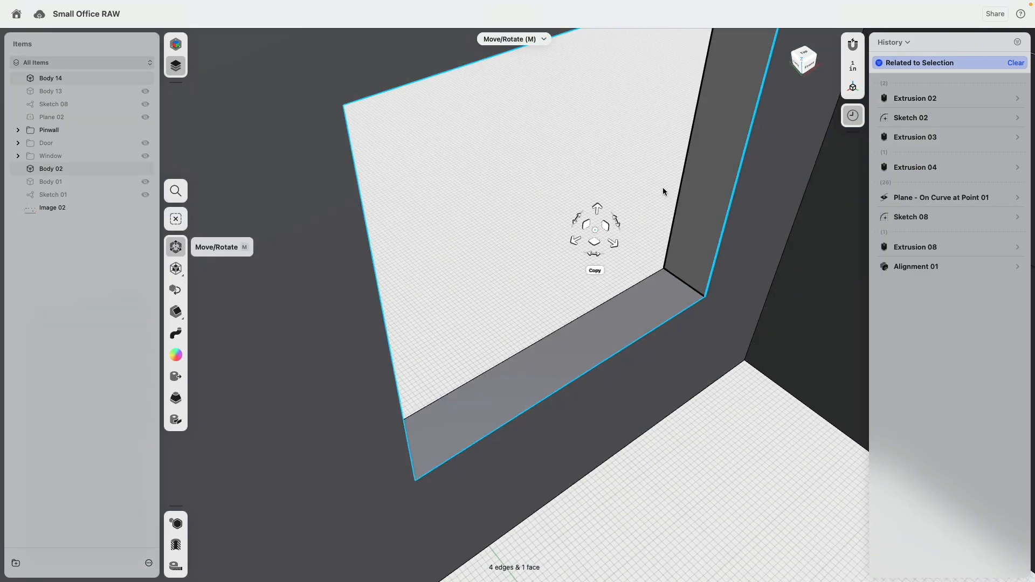
middle_drag(644, 202, 593, 323)
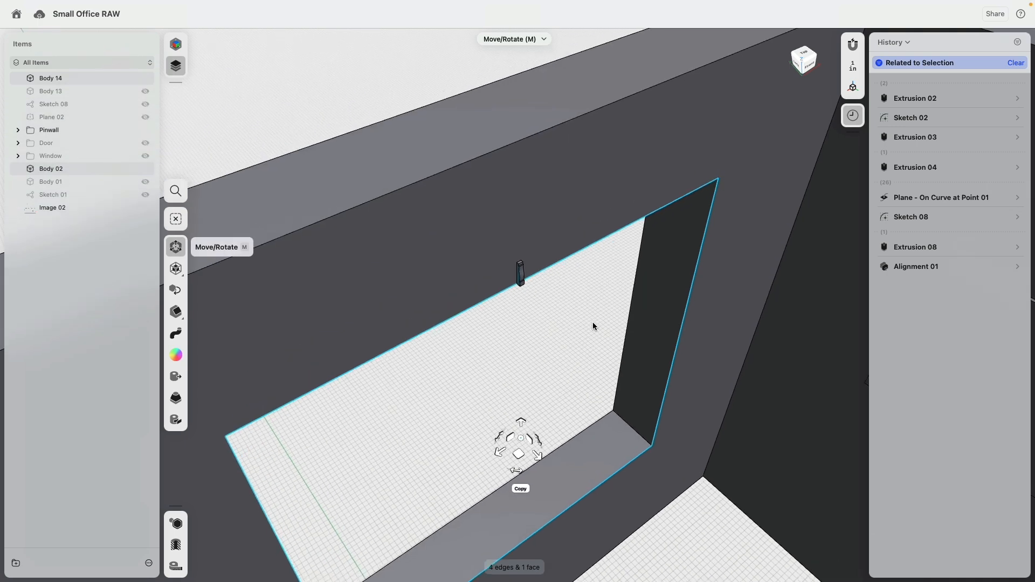
click(177, 333)
Step: Delete the short source trim piece above the window opening
scroll(527, 273, up, 5)
click(527, 260)
key(Delete)
scroll(550, 338, down, 5)
scroll(516, 293, down, 5)
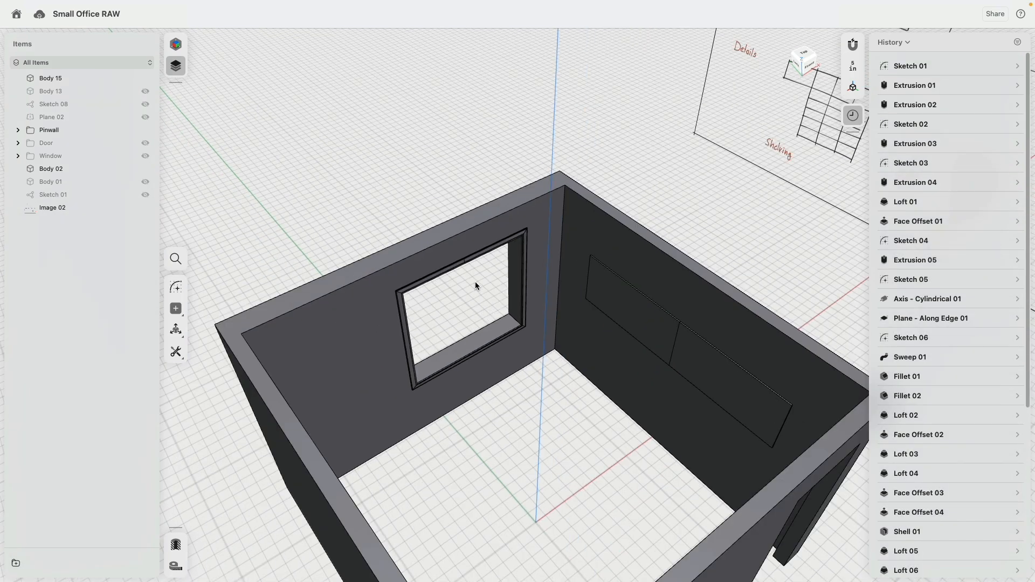
Step: Undo the source piece's deletion and the sweep around the window opening
scroll(476, 286, up, 5)
right_drag(550, 321, 586, 283)
key(super+z)
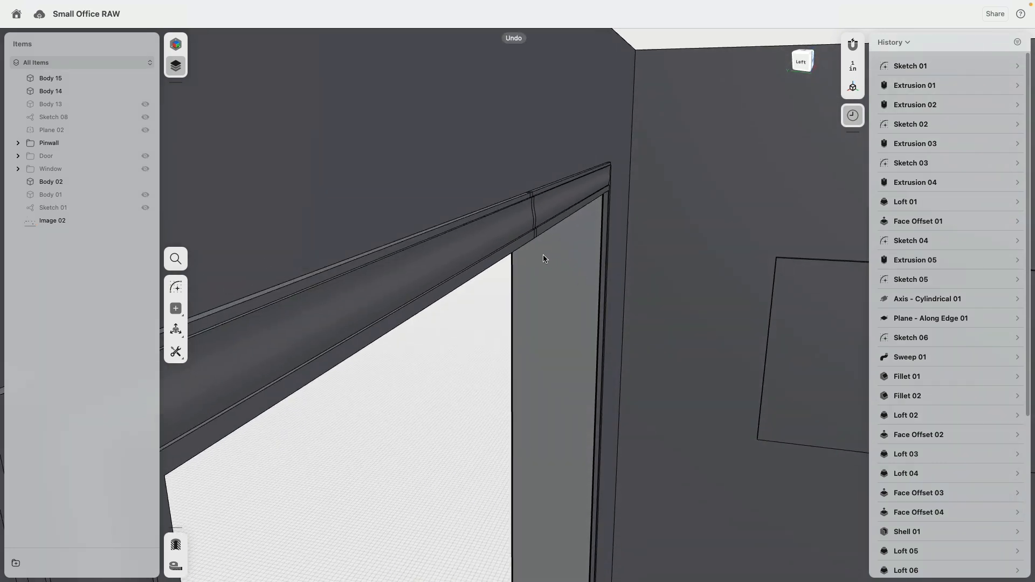
key(super+z)
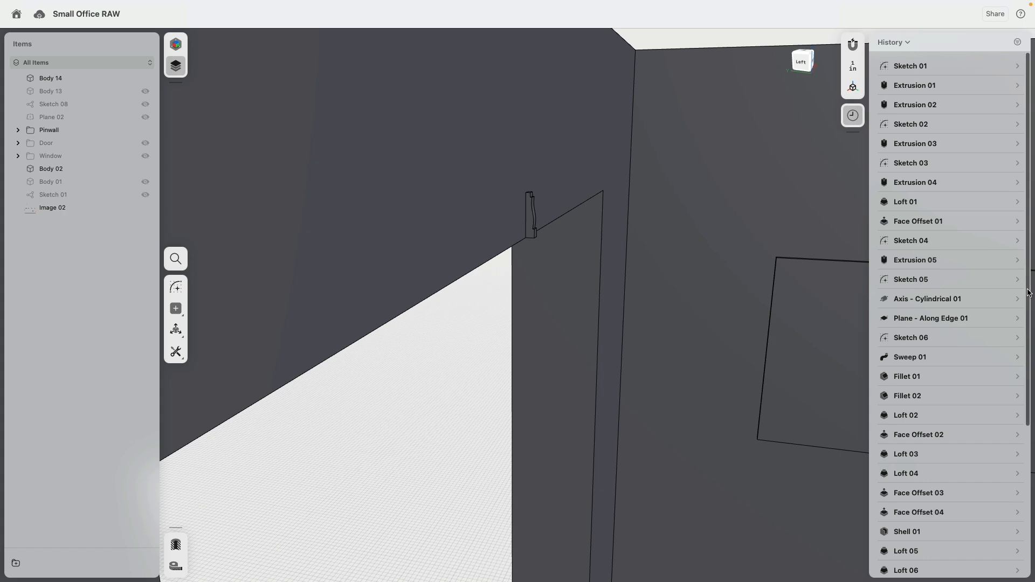
Step: Edit Alignment 01 to flip the trim piece and shift it down to the window opening's top edge
scroll(1029, 292, down, 5)
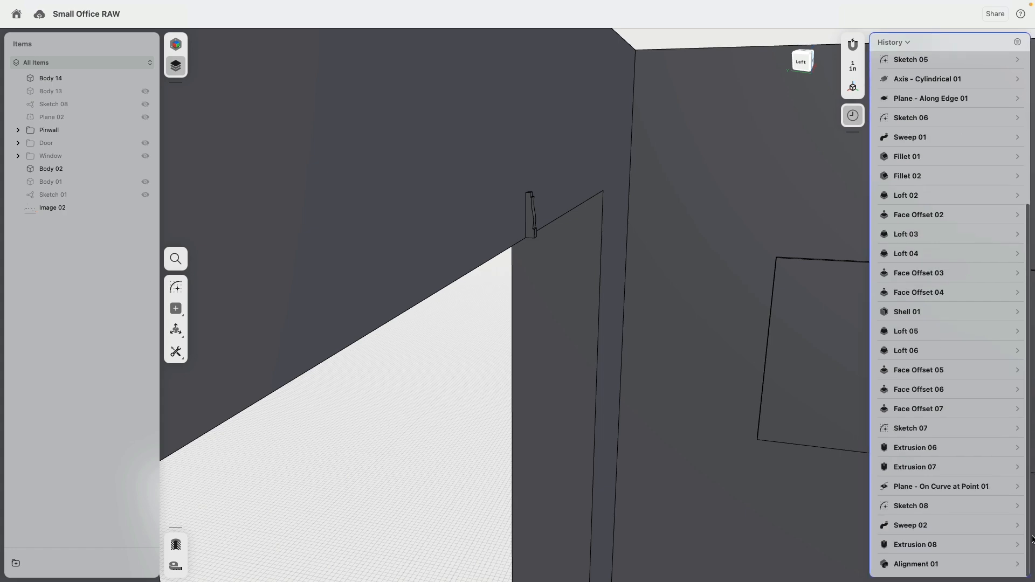
click(916, 564)
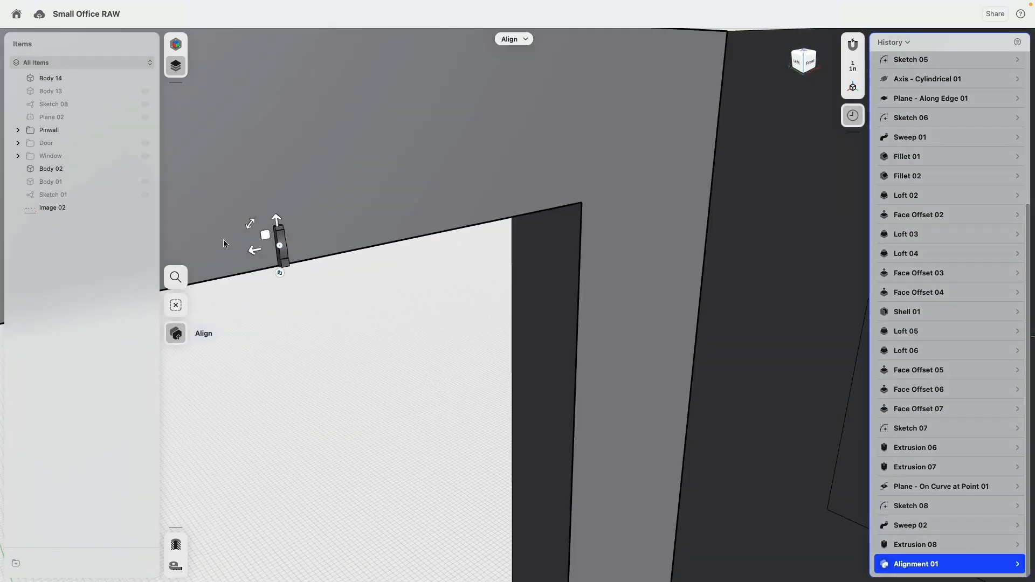
drag(279, 273, 354, 295)
drag(283, 272, 291, 247)
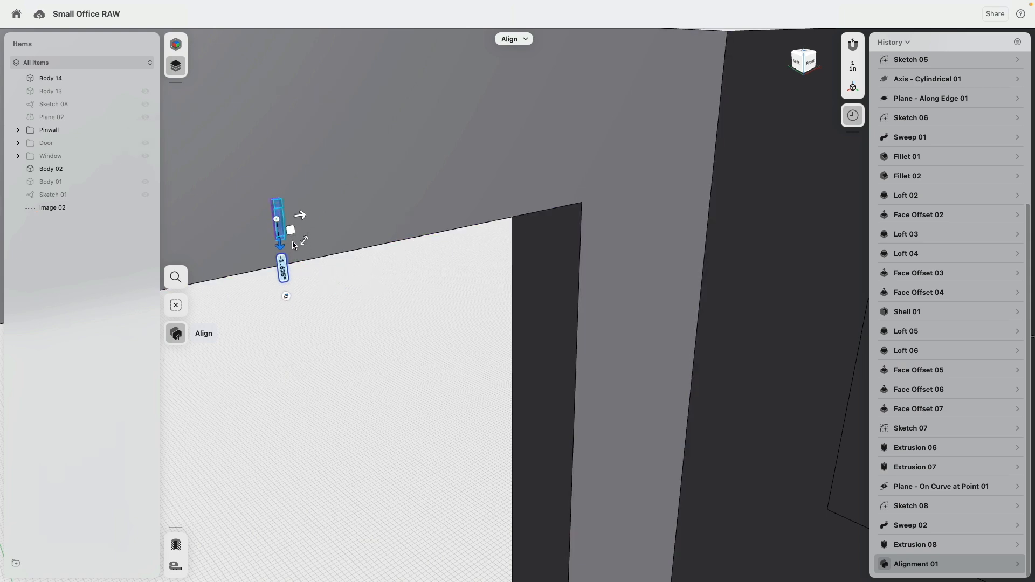
click(341, 345)
Step: Sweep the flipped trim piece's profile face along the window opening's four room-side edges
scroll(340, 343, left, 5)
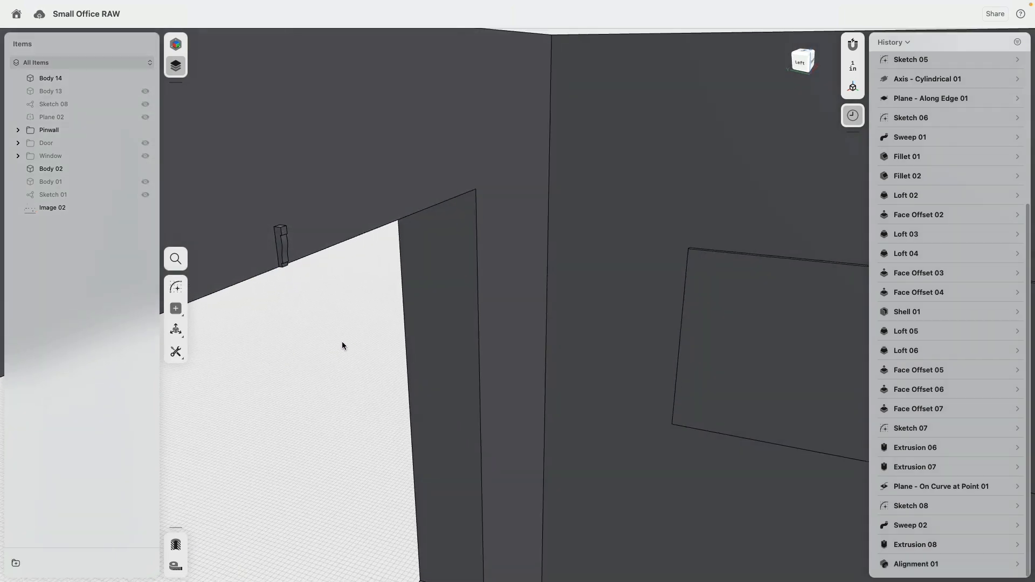
click(280, 246)
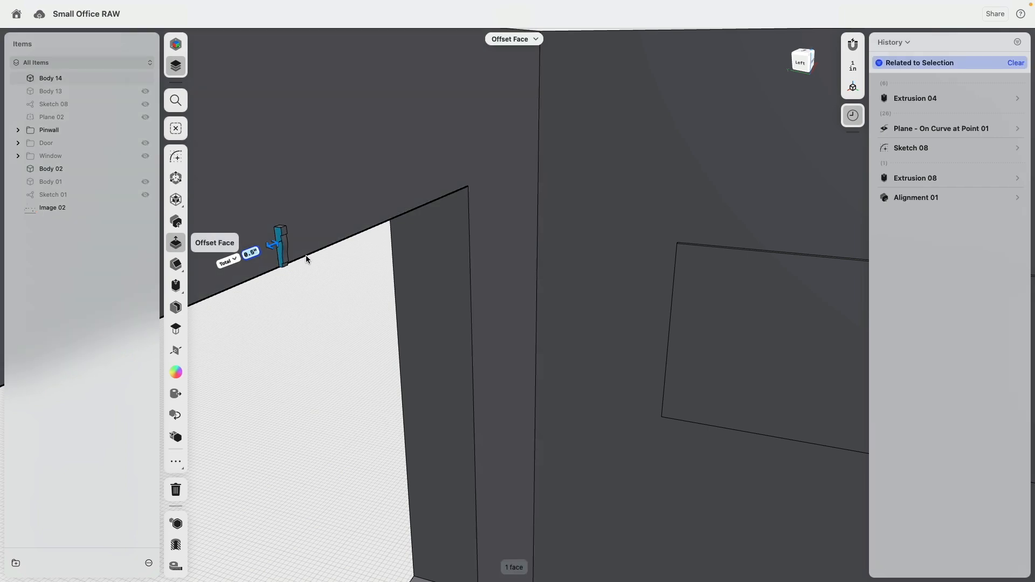
click(306, 254)
click(469, 254)
scroll(449, 300, down, 10)
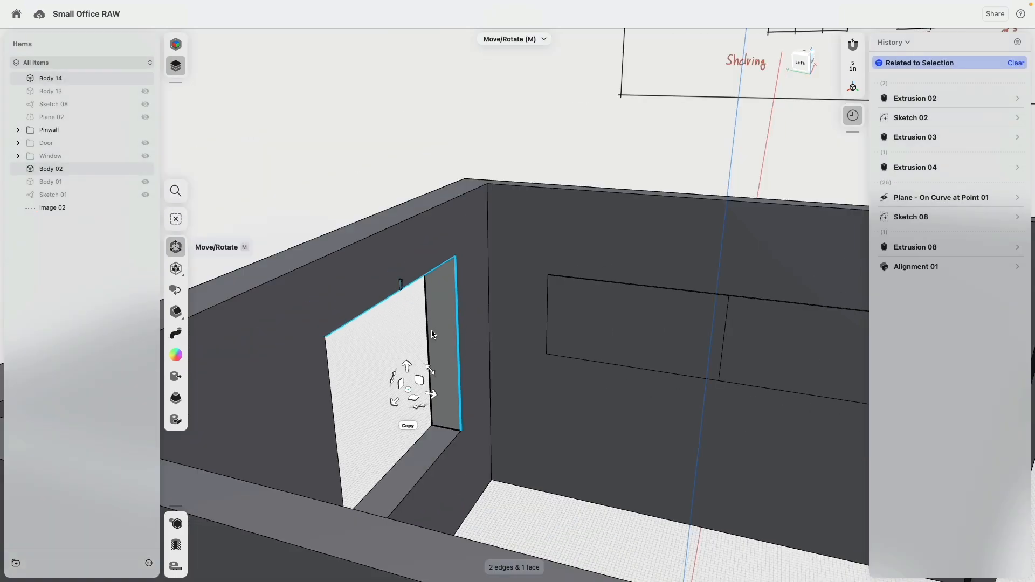
scroll(409, 321, up, 5)
click(403, 317)
scroll(423, 318, right, 5)
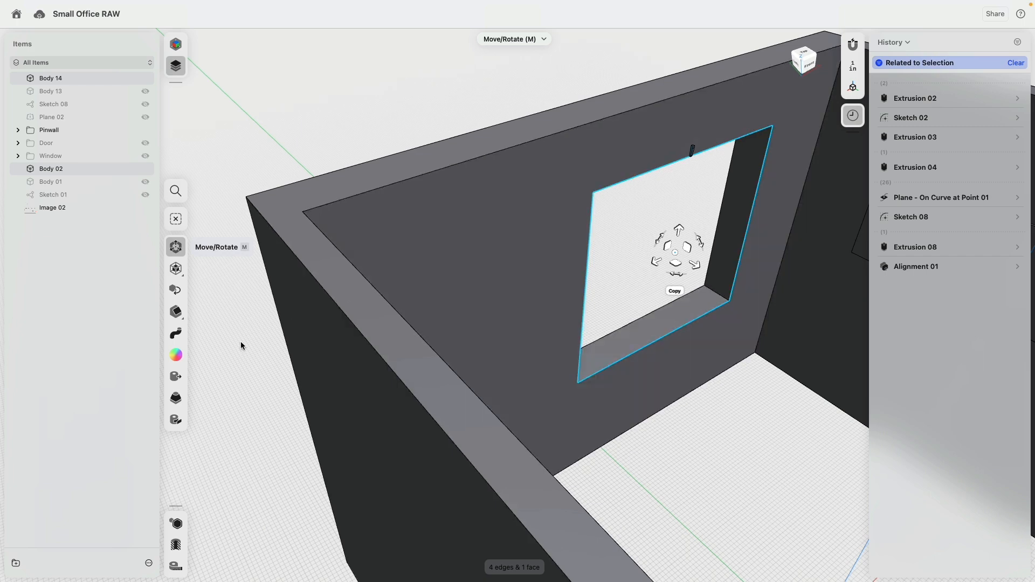
key(Escape)
Step: Delete the flipped source trim piece, keeping the swept window trim
scroll(526, 192, up, 10)
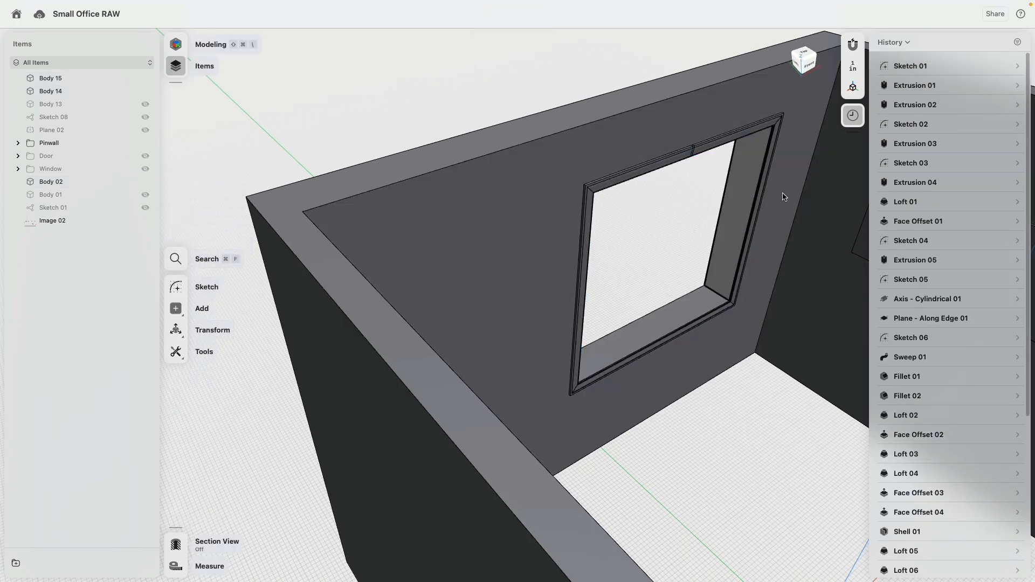
click(493, 115)
drag(506, 117, 492, 122)
click(509, 276)
scroll(509, 276, down, 10)
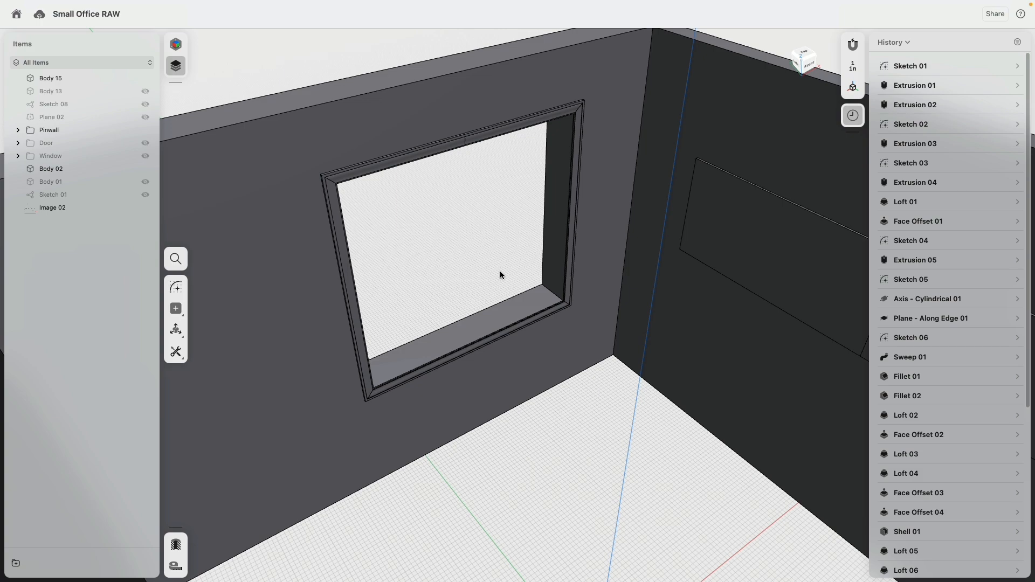
Step: Show the trim profile Sketch 08 above the door opening and open it for editing
right_drag(500, 275, 641, 220)
middle_drag(641, 220, 419, 256)
right_drag(418, 256, 670, 230)
middle_drag(671, 231, 217, 162)
scroll(311, 189, up, 10)
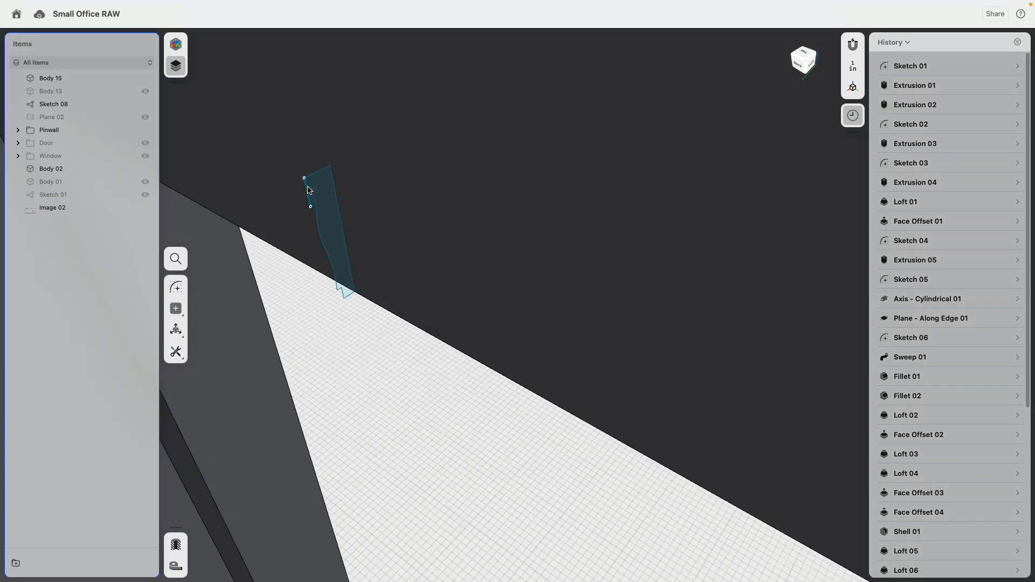
click(316, 173)
click(305, 179)
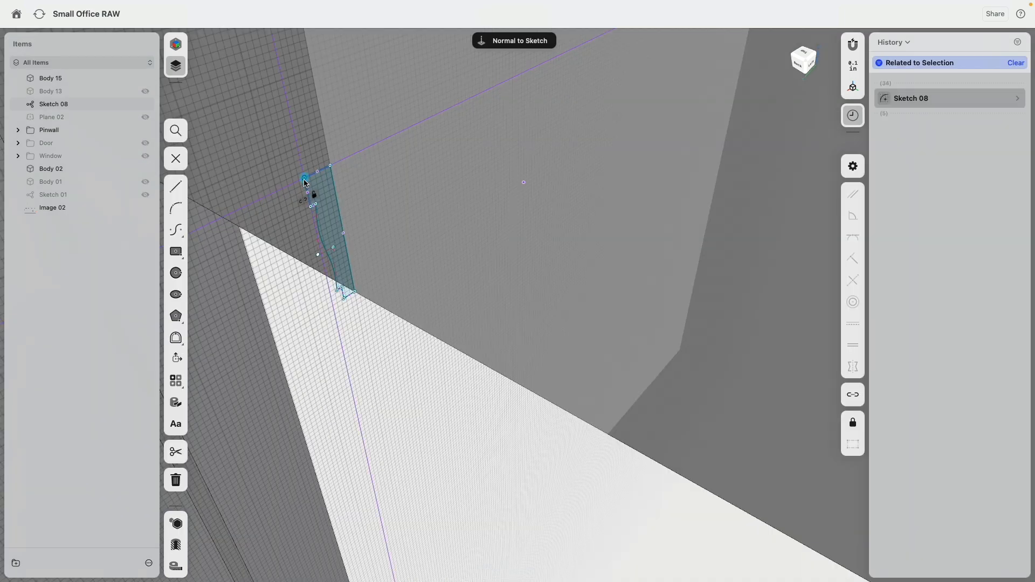
click(315, 173)
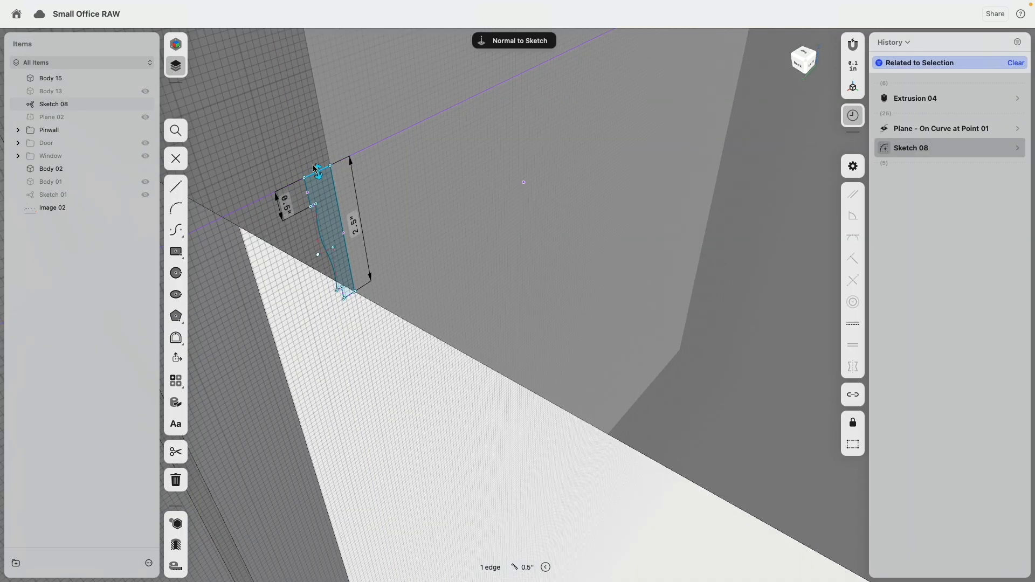
scroll(311, 170, up, 3)
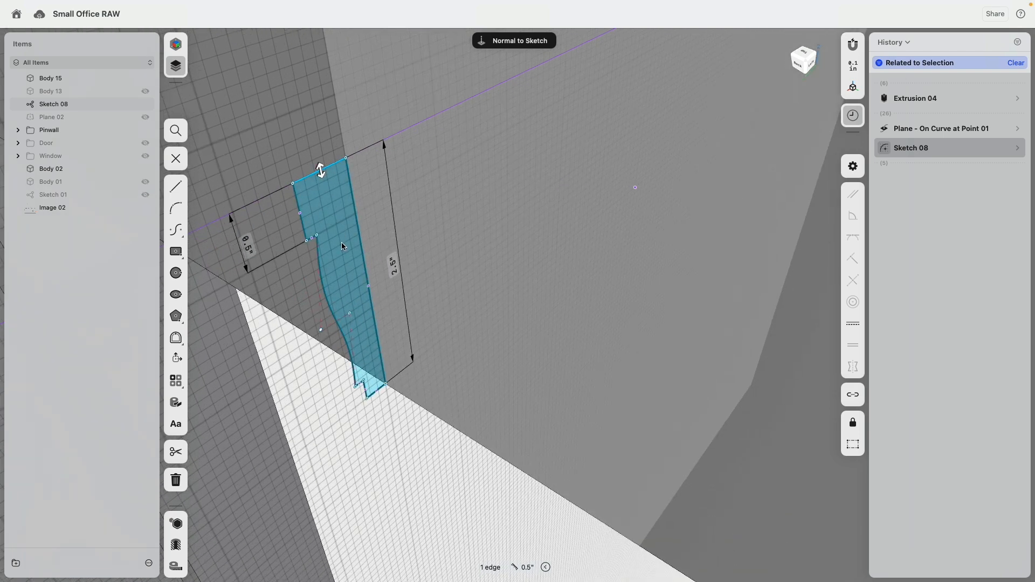
click(342, 246)
click(310, 175)
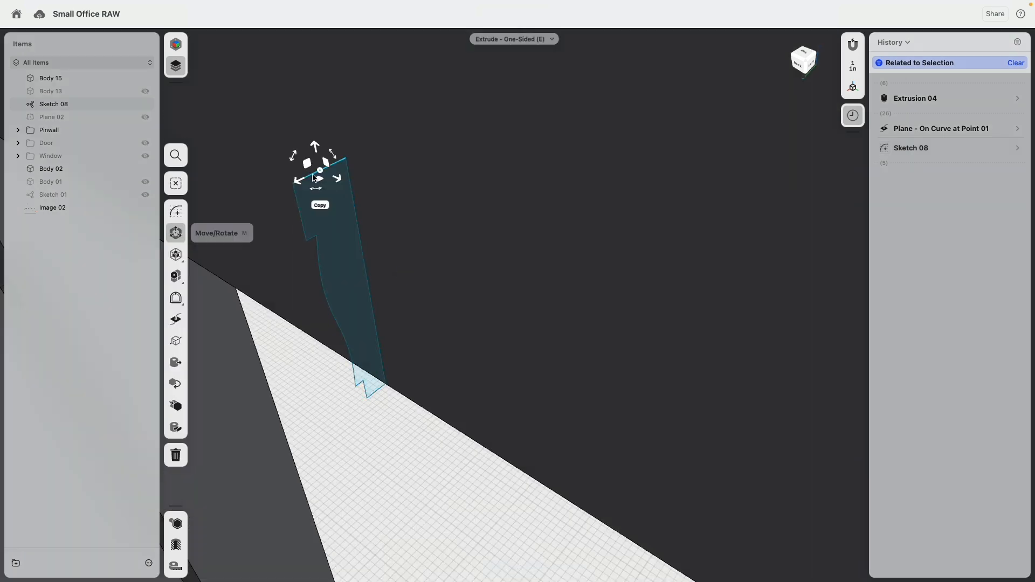
click(296, 202)
click(301, 202)
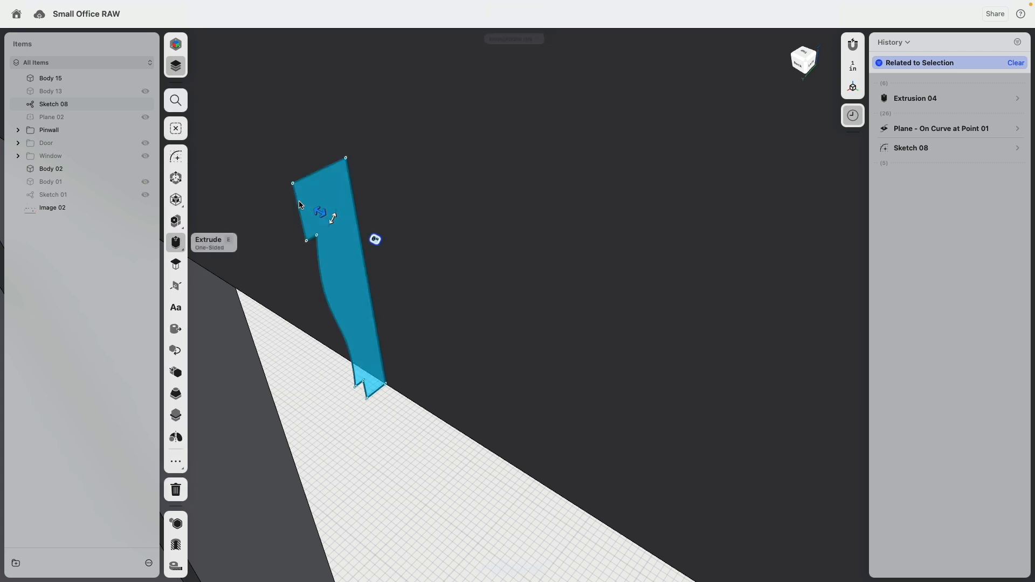
Step: Open Sketch 08 for editing, select the profile's top edge and enable Always Show Dimensions
double_click(76, 105)
click(313, 176)
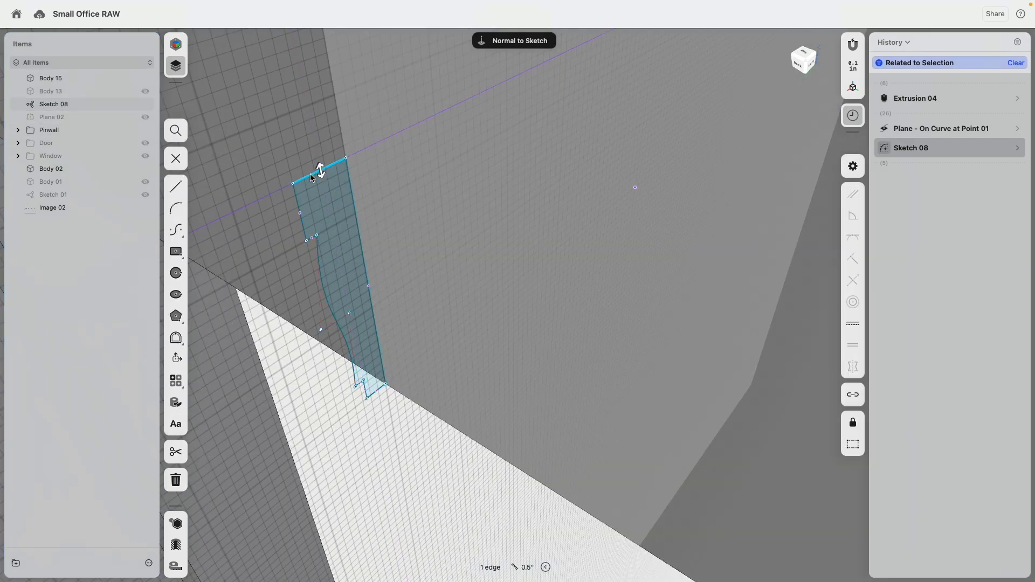
click(853, 166)
click(810, 151)
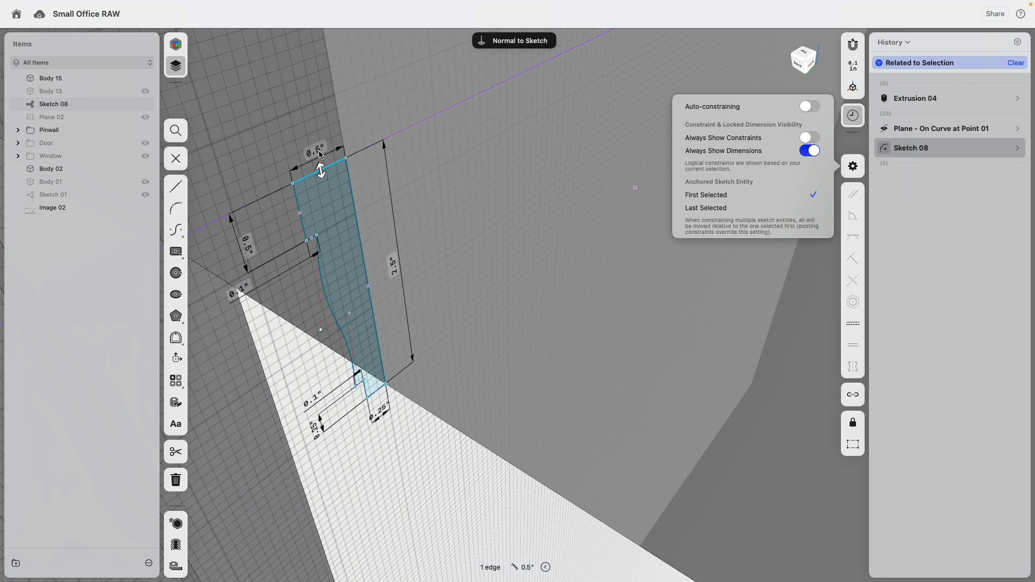
click(316, 118)
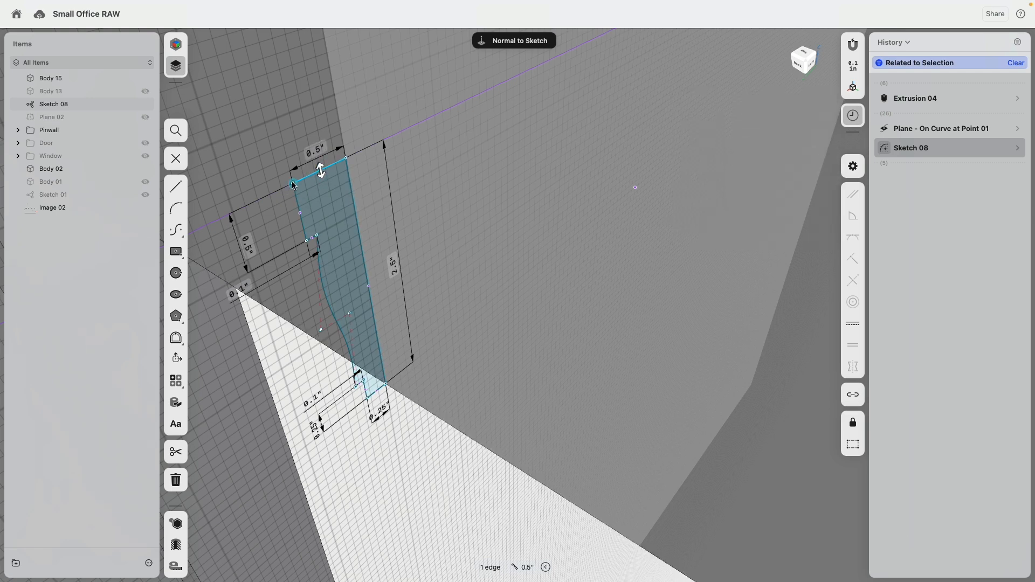
Step: Set the width of the trim profile's top edge in Sketch 08 to 1 in
click(306, 200)
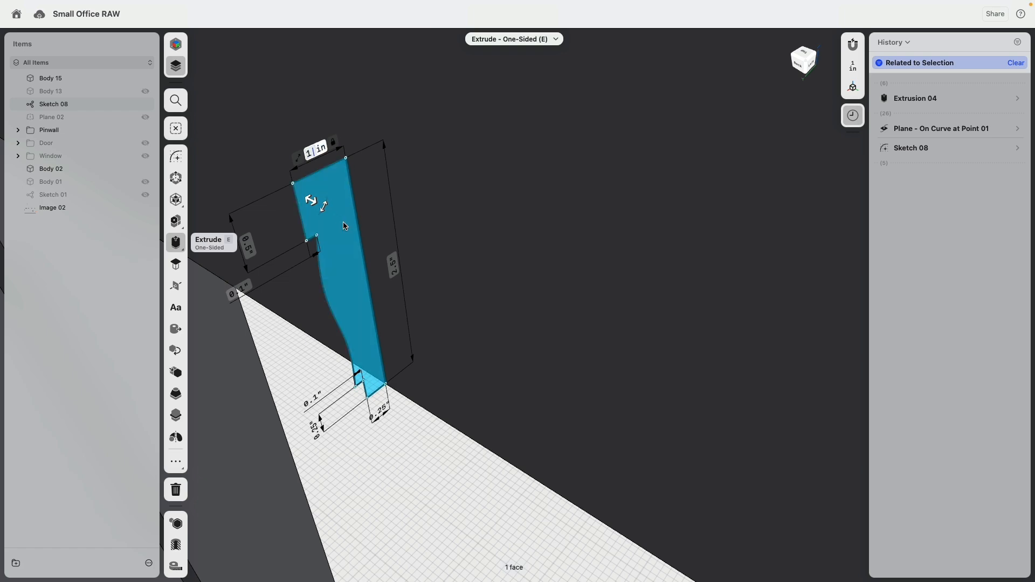
key(Escape)
click(316, 150)
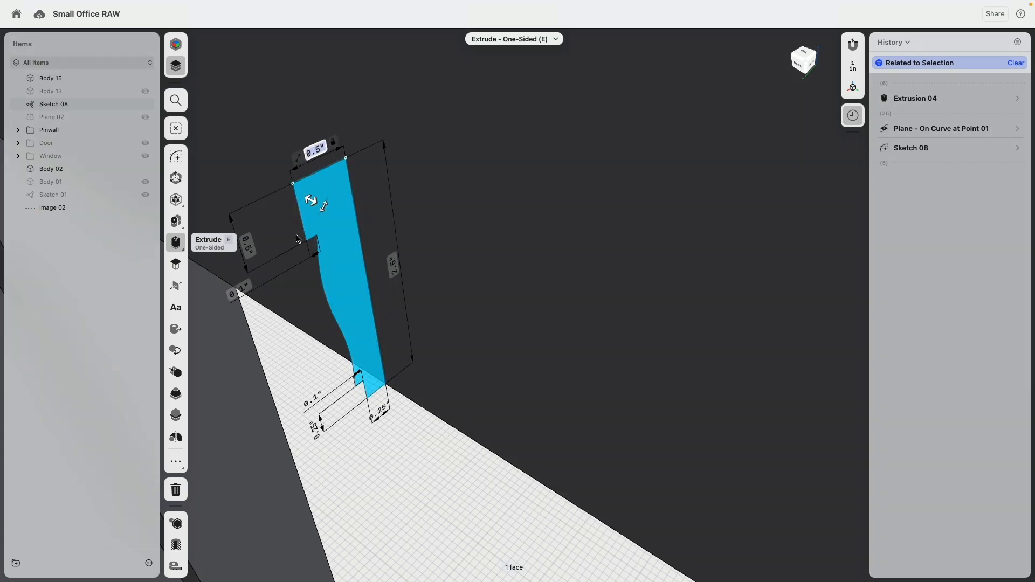
key(Escape)
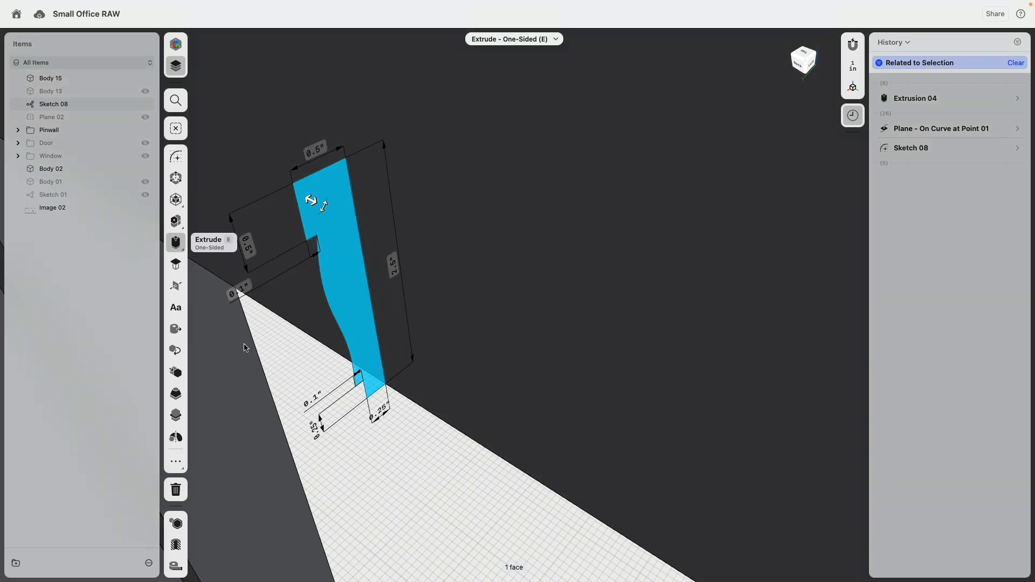
click(127, 352)
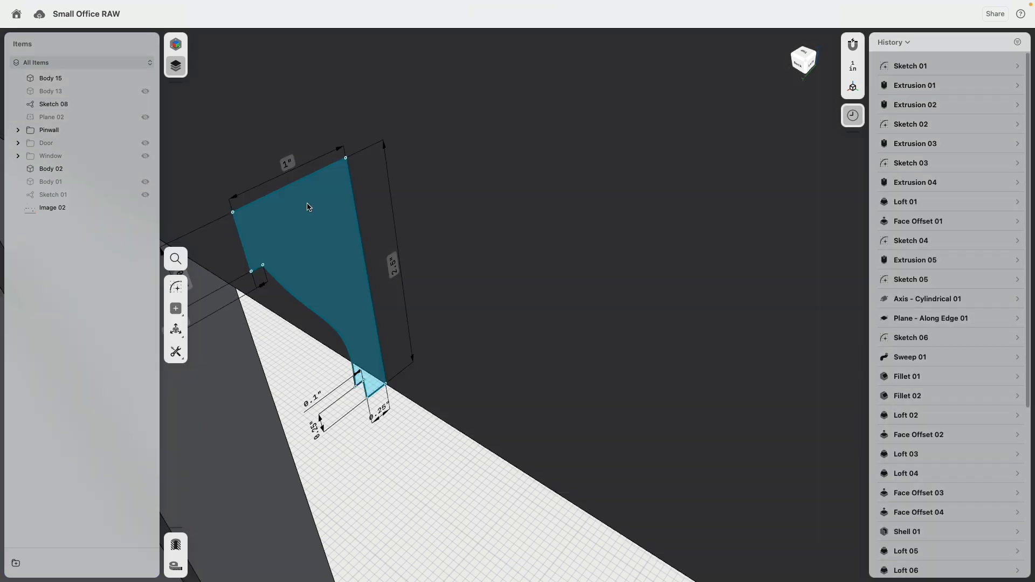
Step: Examine the window trim around the opening to check how it follows the edited profile sketch
scroll(309, 208, down, 15)
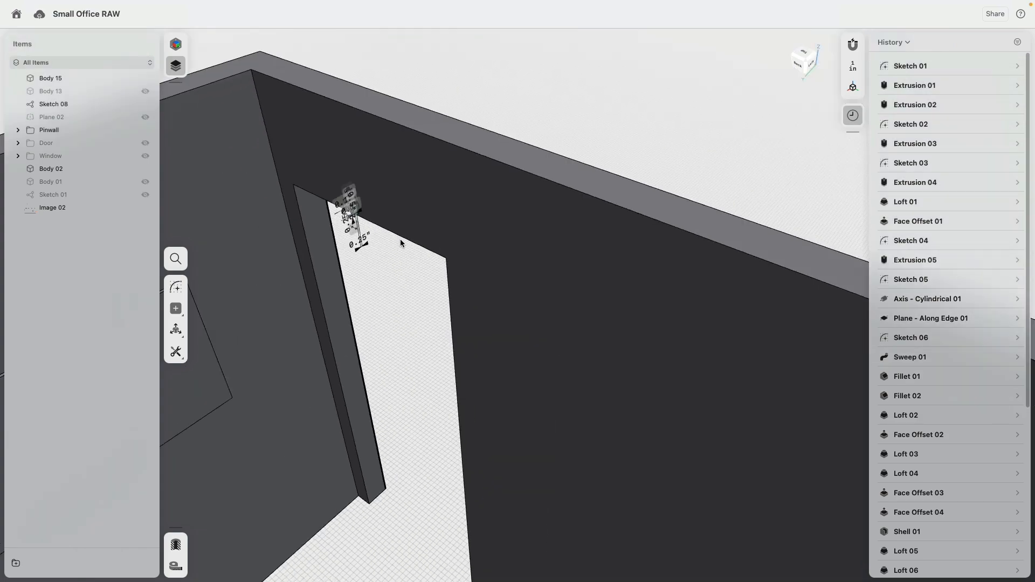
scroll(400, 242, down, 5)
right_drag(416, 258, 345, 261)
middle_drag(345, 261, 606, 219)
right_drag(606, 220, 436, 239)
scroll(436, 238, up, 15)
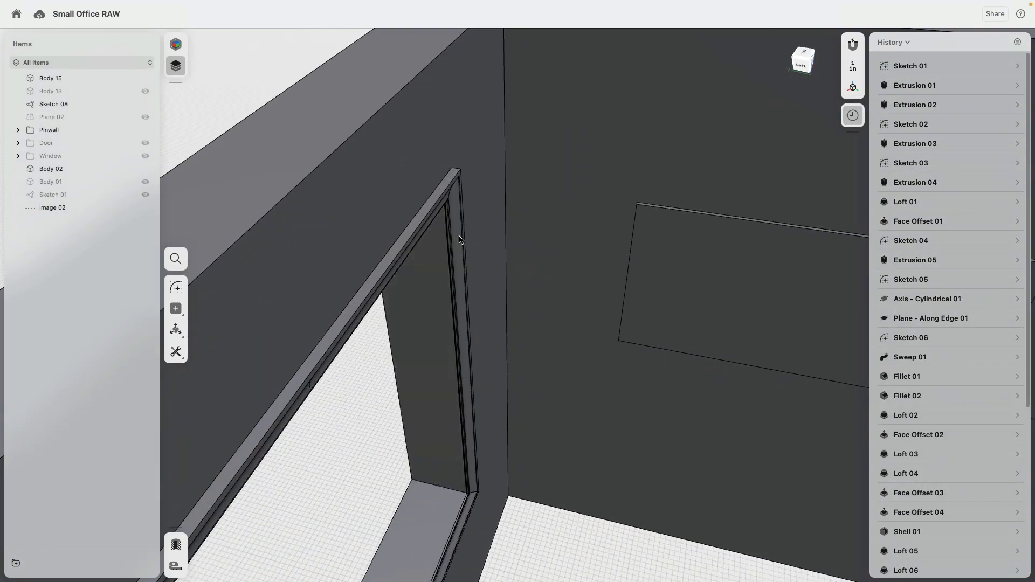
Step: Undo the last width change to the trim profile's top edge
scroll(469, 203, down, 15)
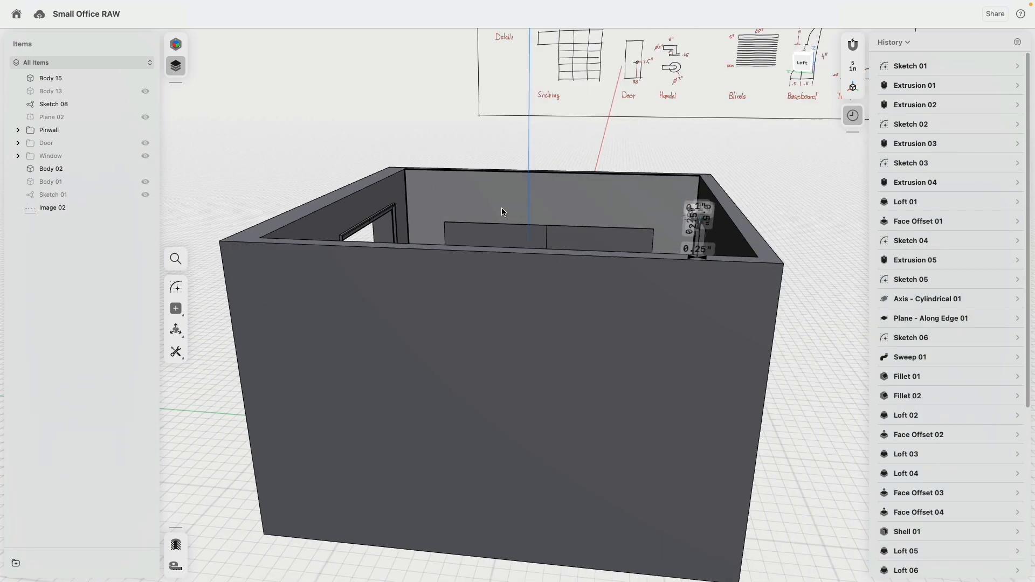
scroll(436, 219, up, 5)
right_drag(435, 220, 479, 240)
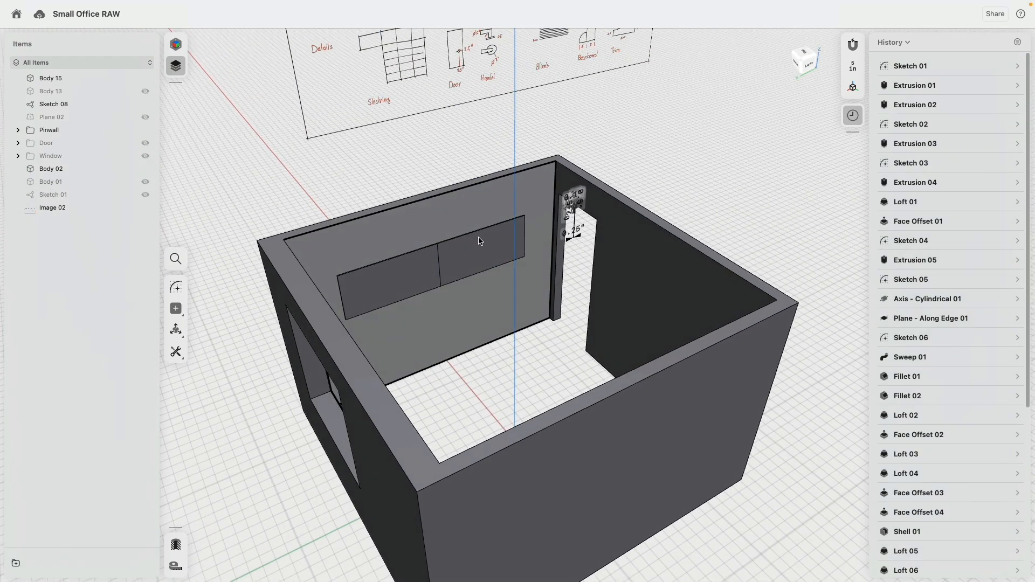
key(super+z)
Step: Open the trim profile Sketch 08 above the door, turn off Always Show Dimensions and leave the sketch
scroll(575, 252, up, 12)
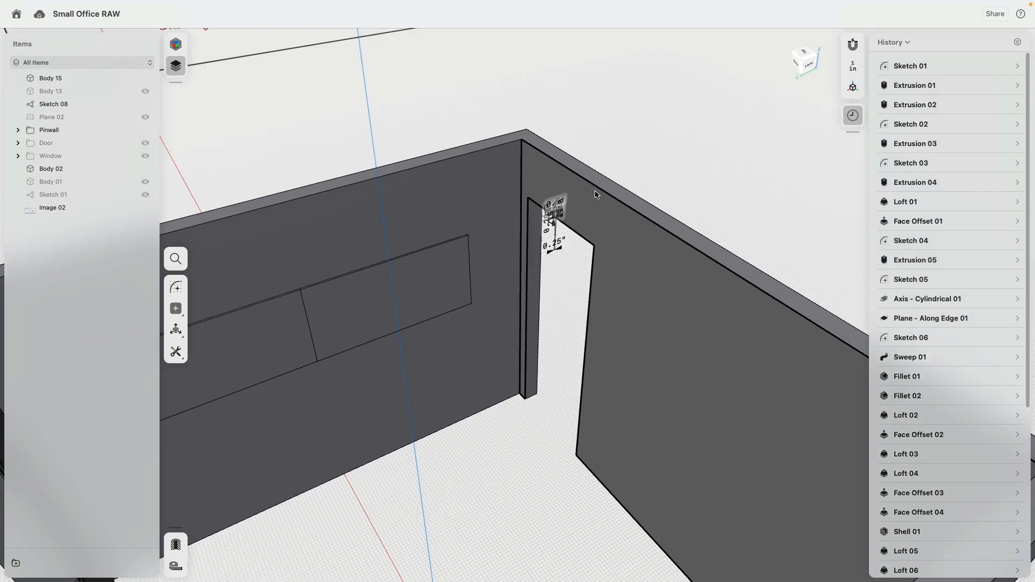
scroll(586, 324, up, 6)
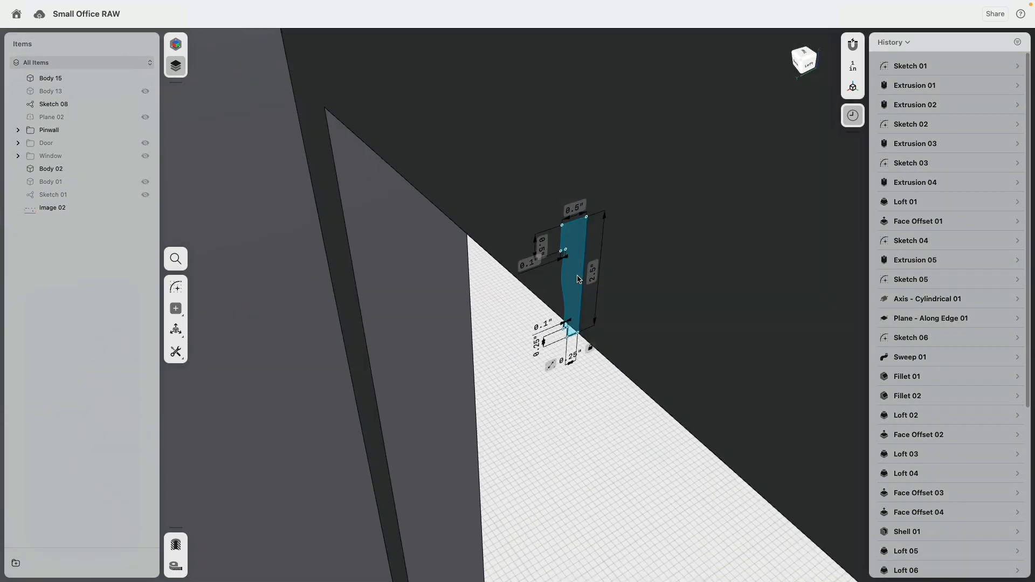
double_click(576, 211)
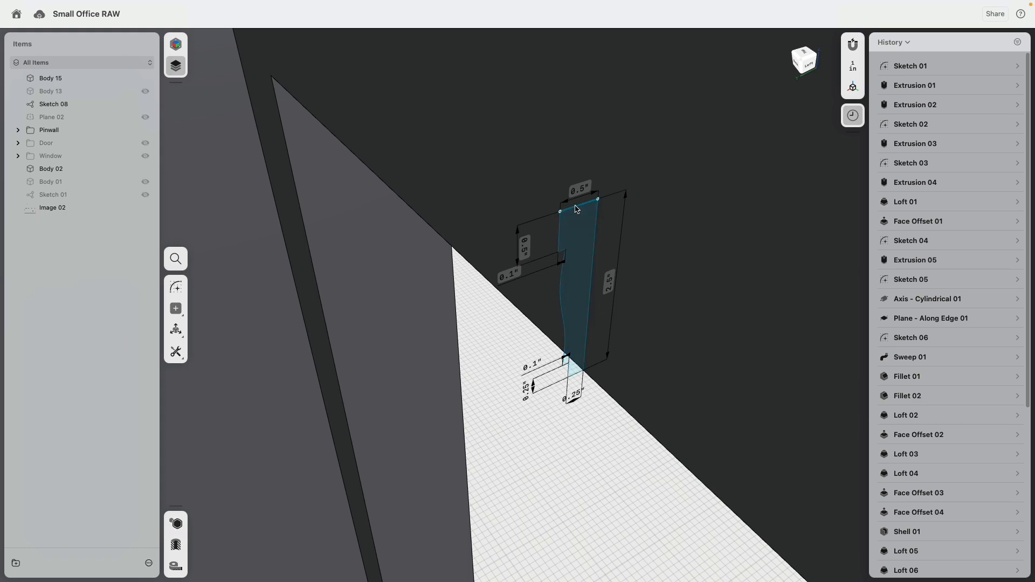
click(852, 168)
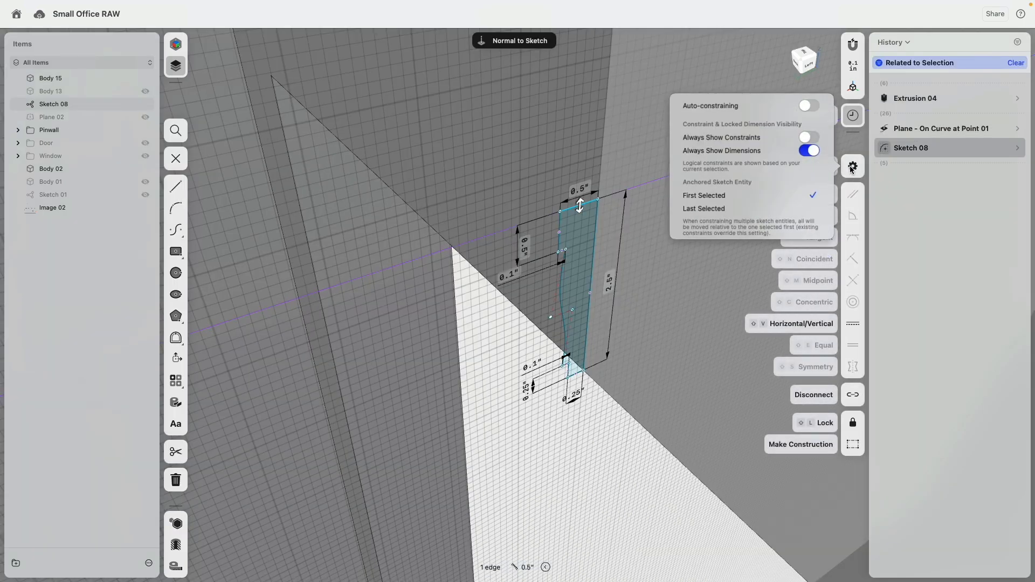
click(810, 151)
click(561, 492)
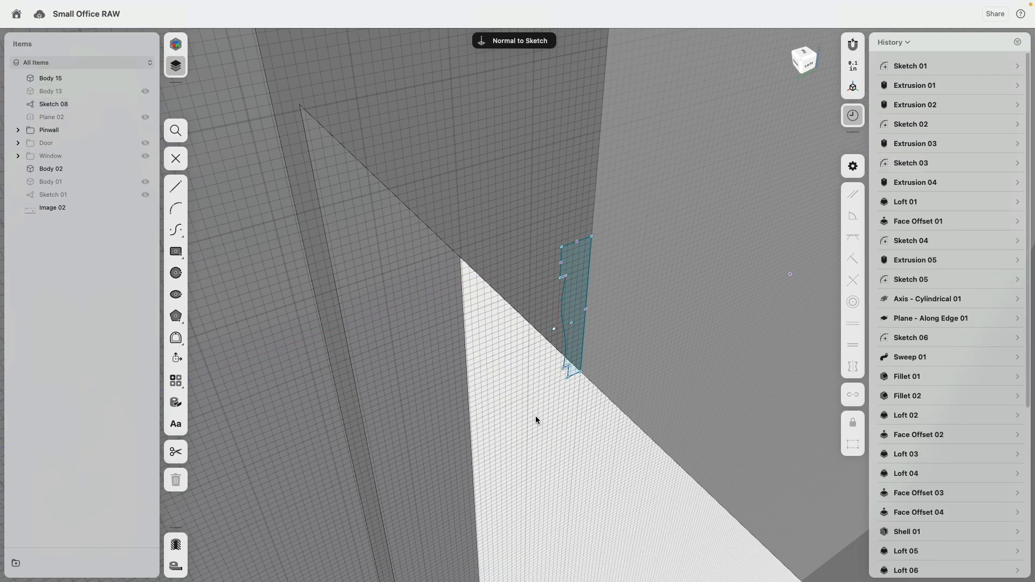
scroll(536, 420, down, 5)
scroll(539, 418, down, 3)
key(Escape)
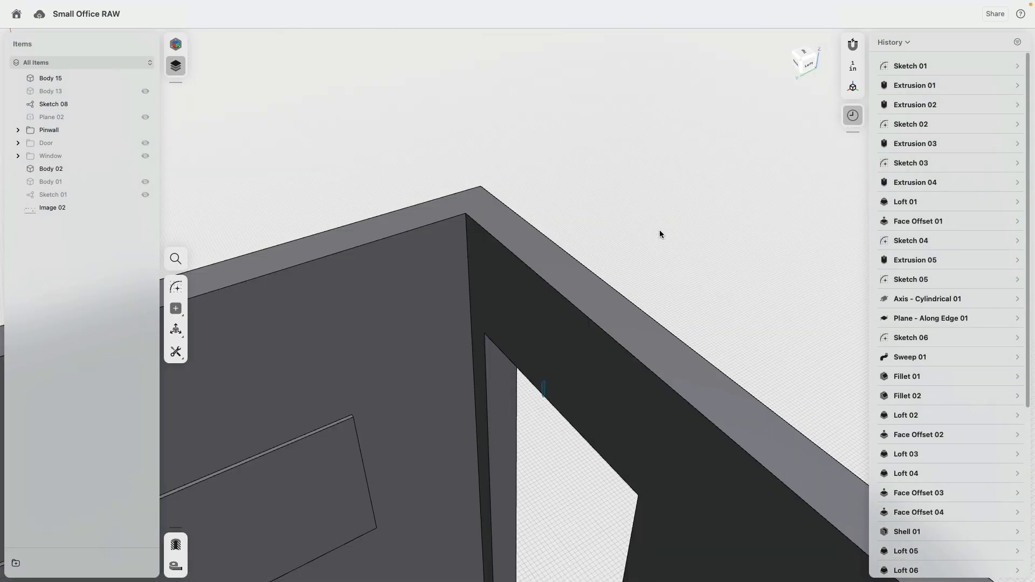
Step: Show Body 13 and examine the baseboard and trim details on the reference image against the office walls
scroll(648, 237, down, 3)
click(145, 91)
right_drag(239, 192, 497, 88)
scroll(522, 209, down, 2)
middle_drag(493, 155, 433, 304)
right_drag(433, 306, 557, 181)
middle_drag(557, 181, 429, 293)
scroll(575, 171, up, 3)
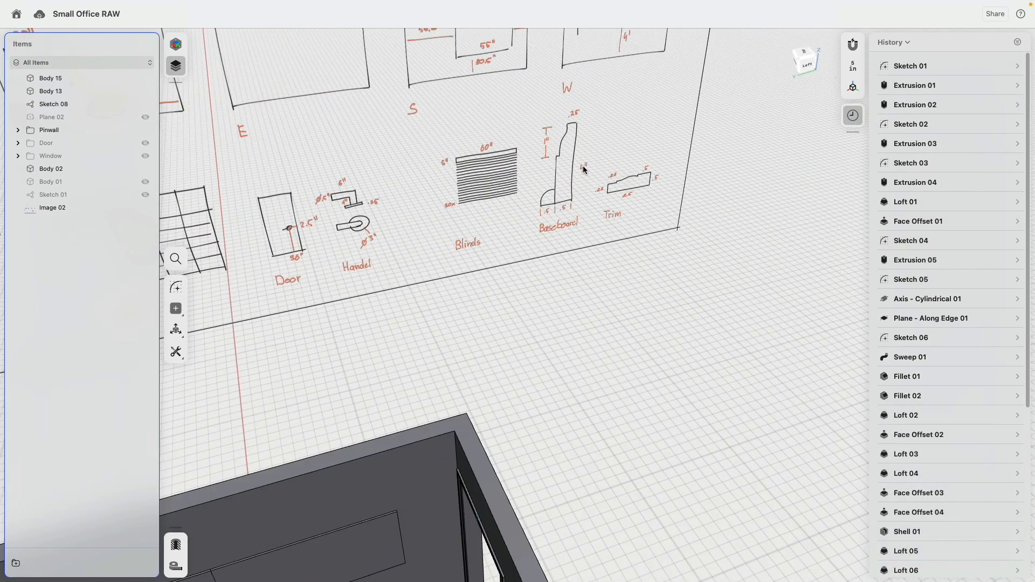
scroll(575, 171, up, 1)
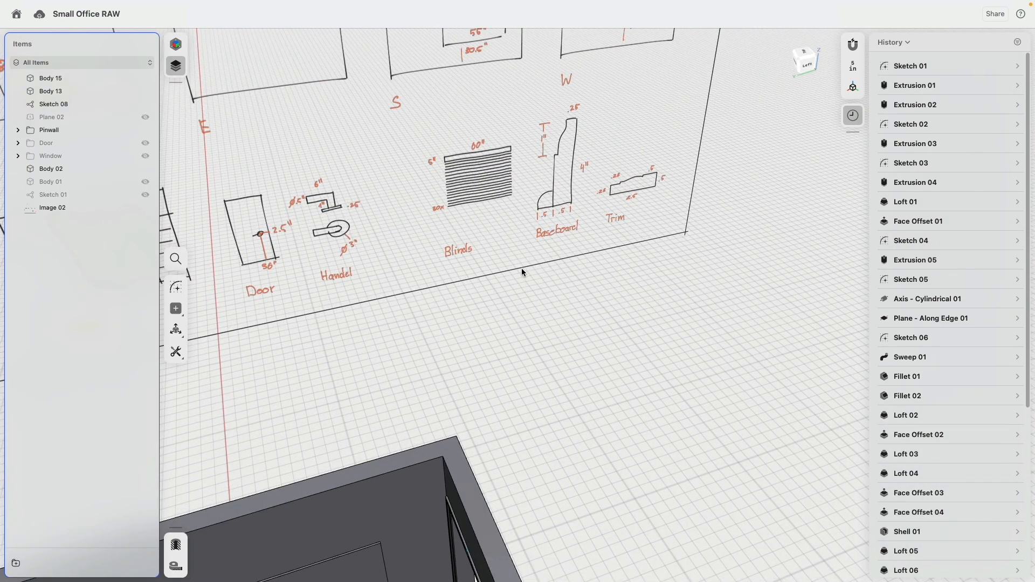
scroll(519, 306, down, 5)
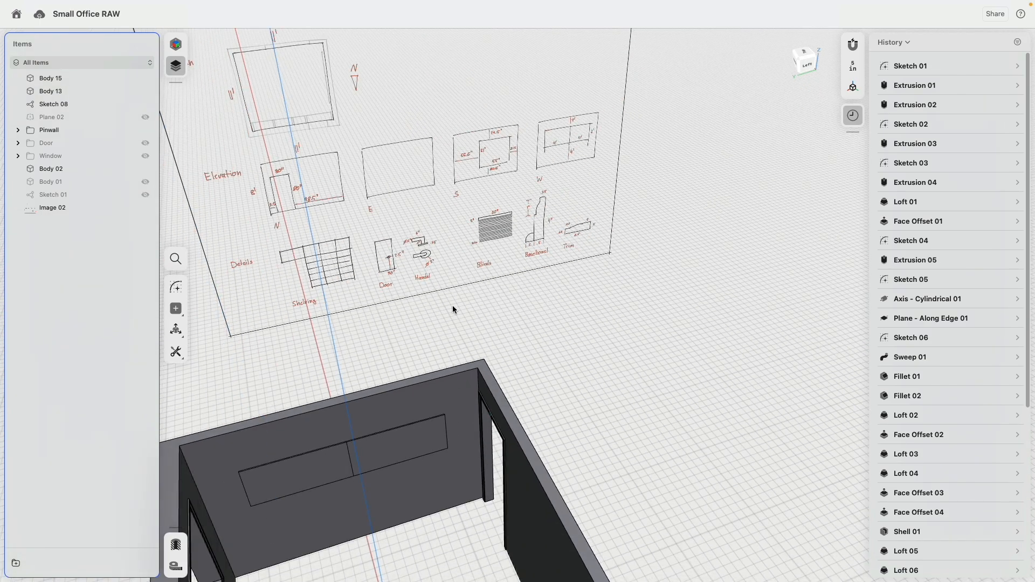
middle_drag(446, 326, 525, 182)
right_drag(446, 374, 501, 364)
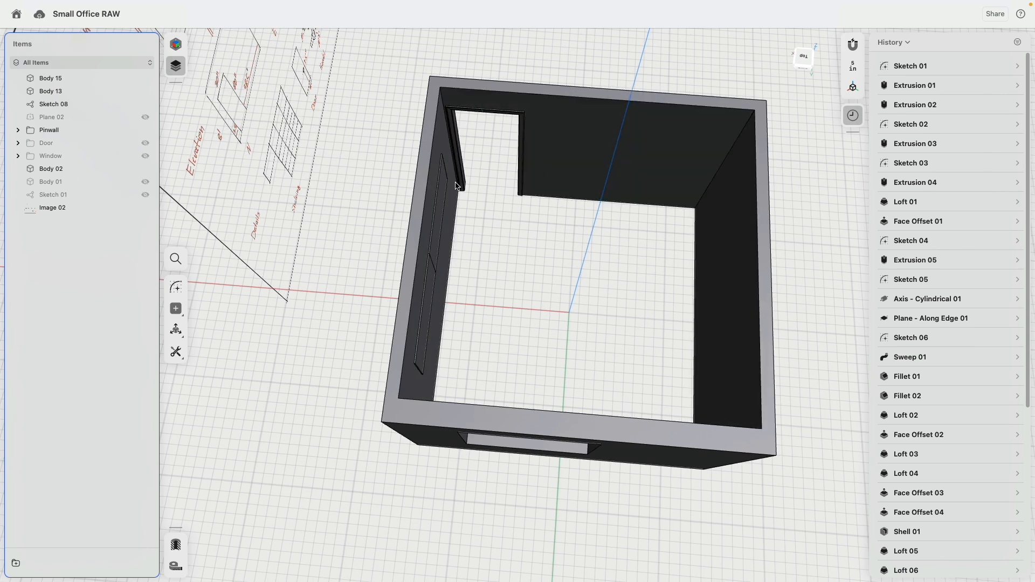
Step: Move the reference image sideways so its baseboard and trim details sit beside the office, and switch to the Back view
click(309, 177)
middle_drag(316, 173, 414, 345)
drag(420, 219, 380, 211)
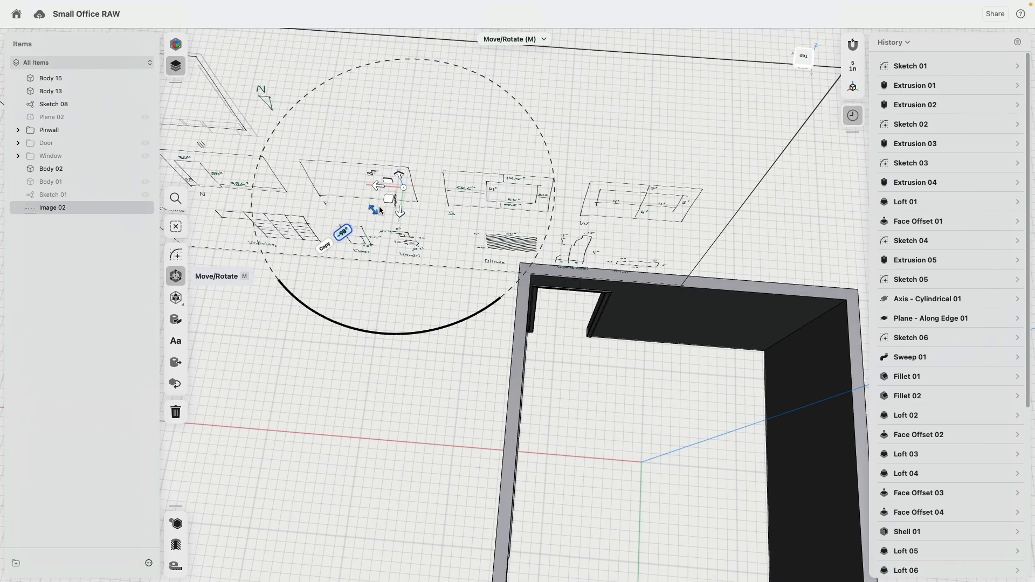
right_drag(461, 296, 480, 237)
click(803, 57)
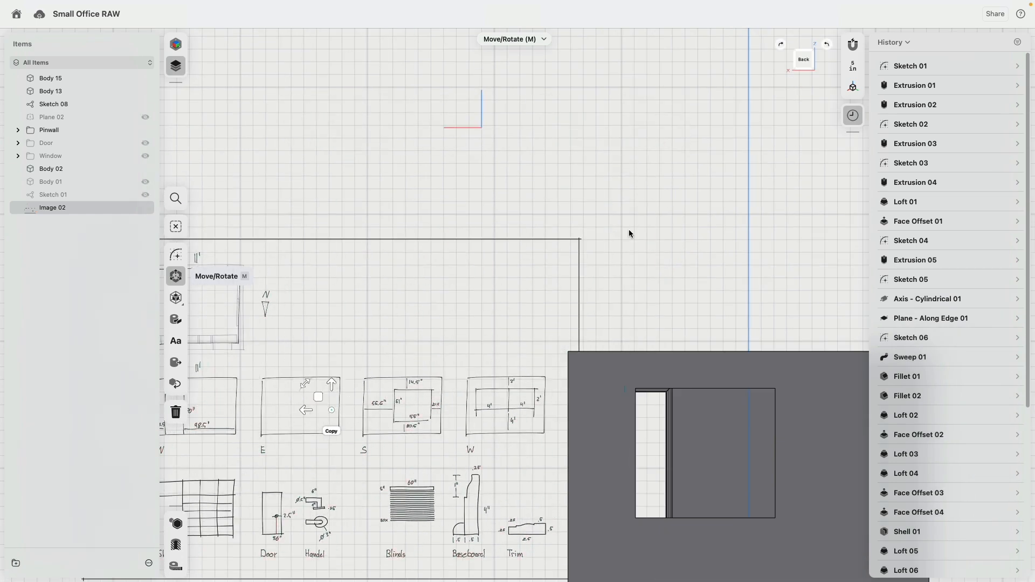
Step: Deselect the reference image, turn on Section View and examine the Baseboard detail next to the cut wall
click(674, 266)
scroll(674, 267, down, 5)
click(176, 545)
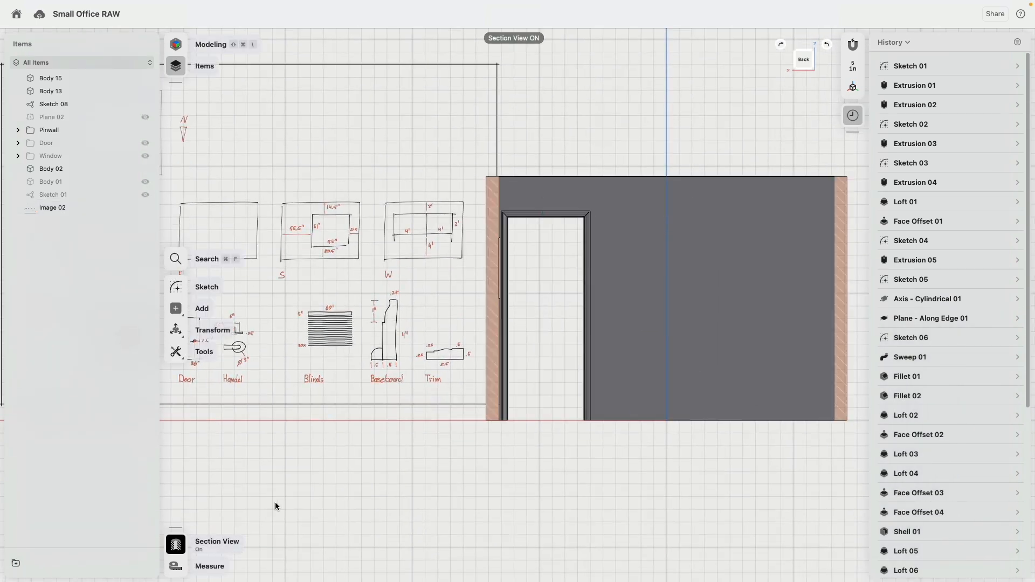
scroll(507, 399, up, 3)
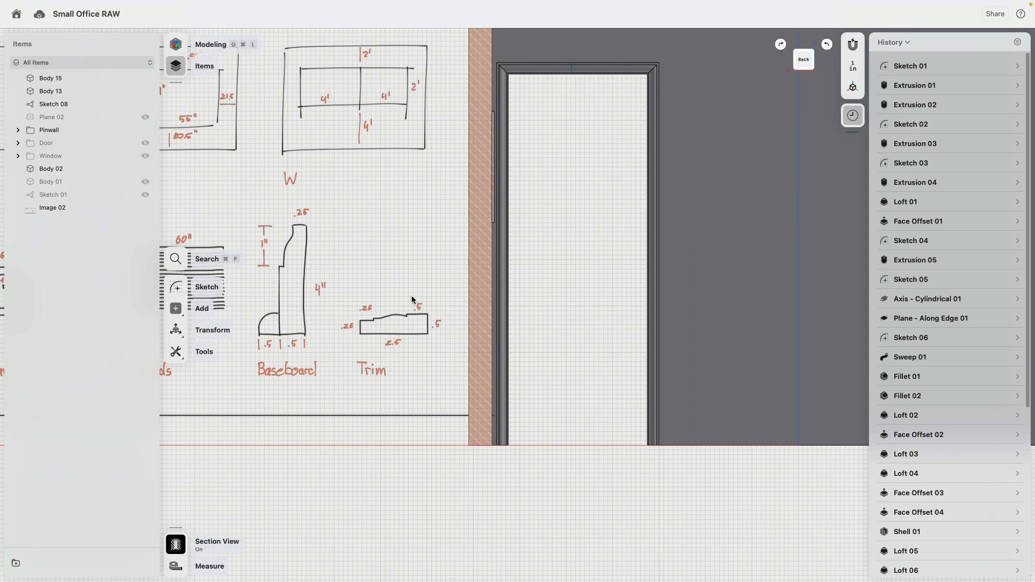
scroll(447, 289, down, 3)
scroll(493, 380, up, 5)
middle_drag(311, 322, 468, 342)
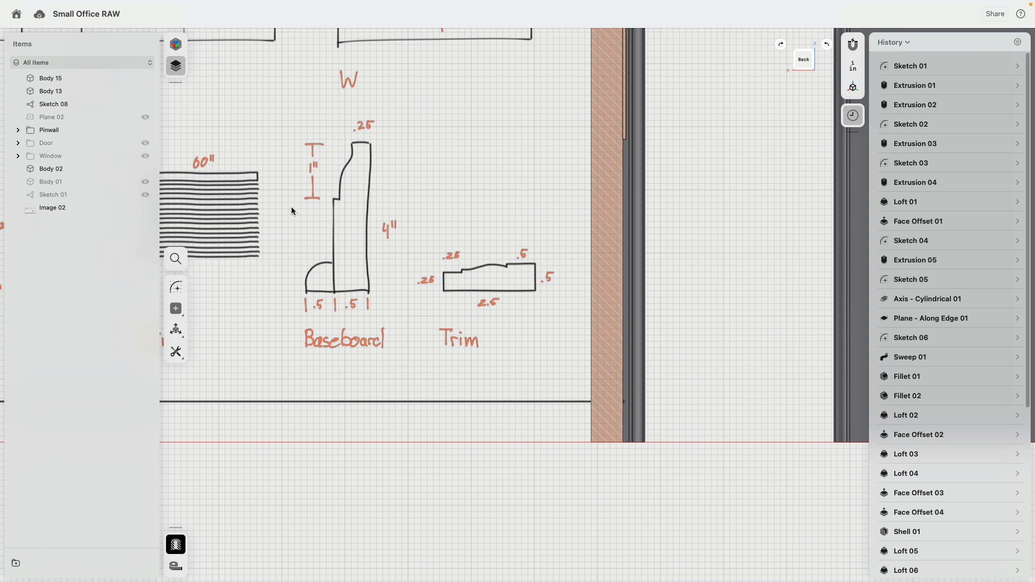
Step: Start the baseboard profile at the wall's inner base corner with a 4 in vertical, a 0.25 in top and a 0.5 in bottom line
click(177, 289)
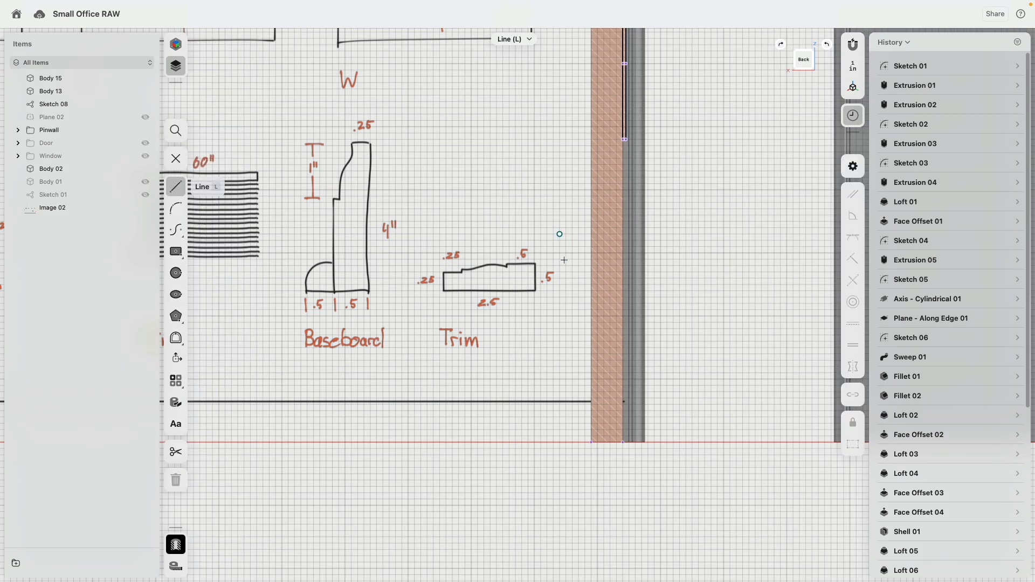
click(623, 442)
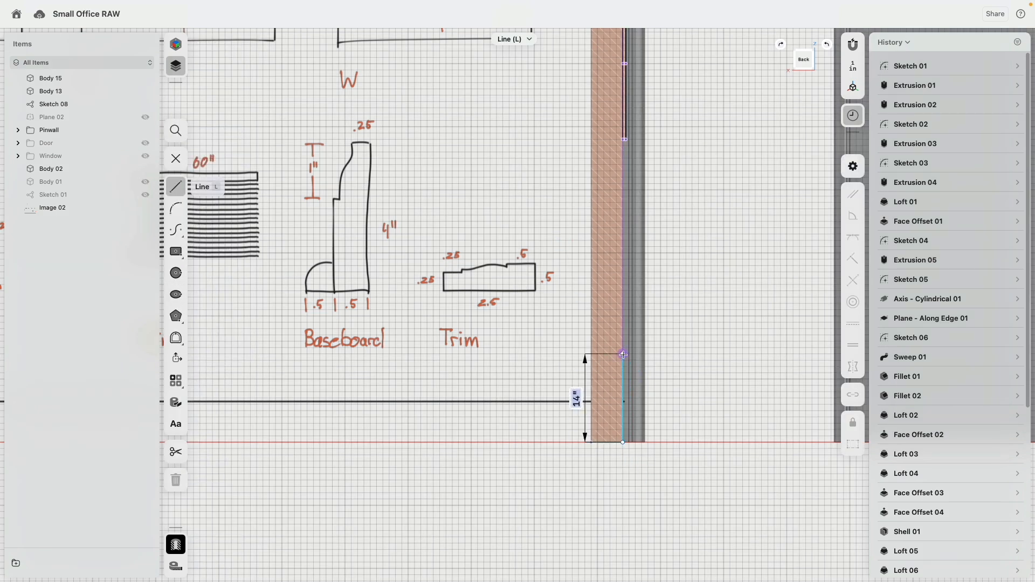
text(4)
key(Return)
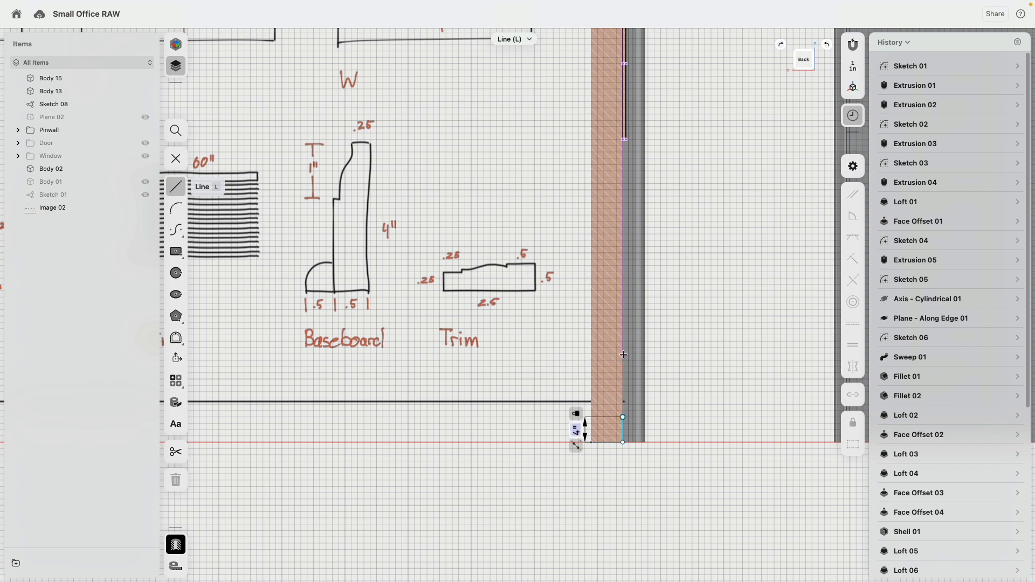
scroll(644, 398, up, 3)
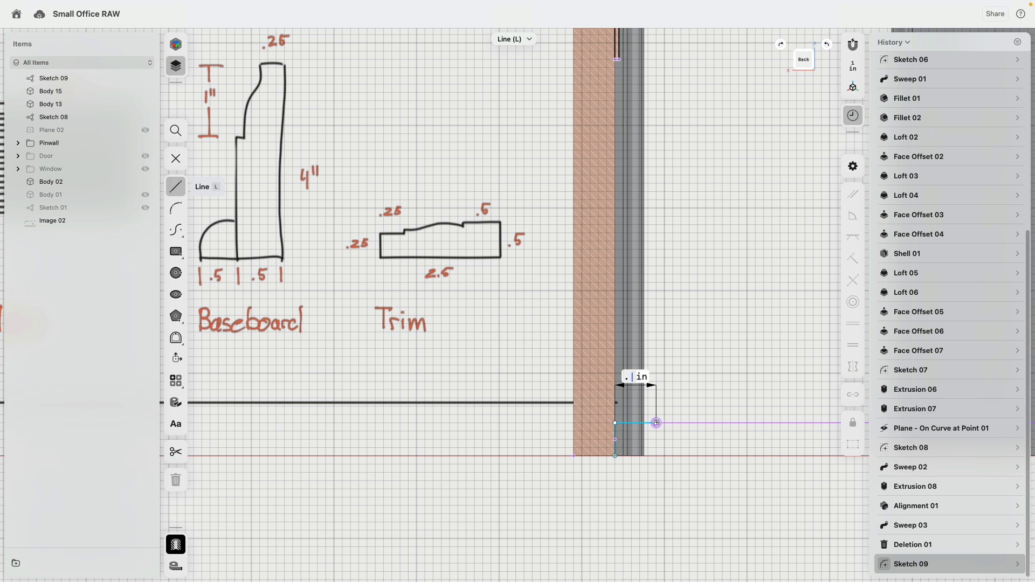
text(.25)
key(Return)
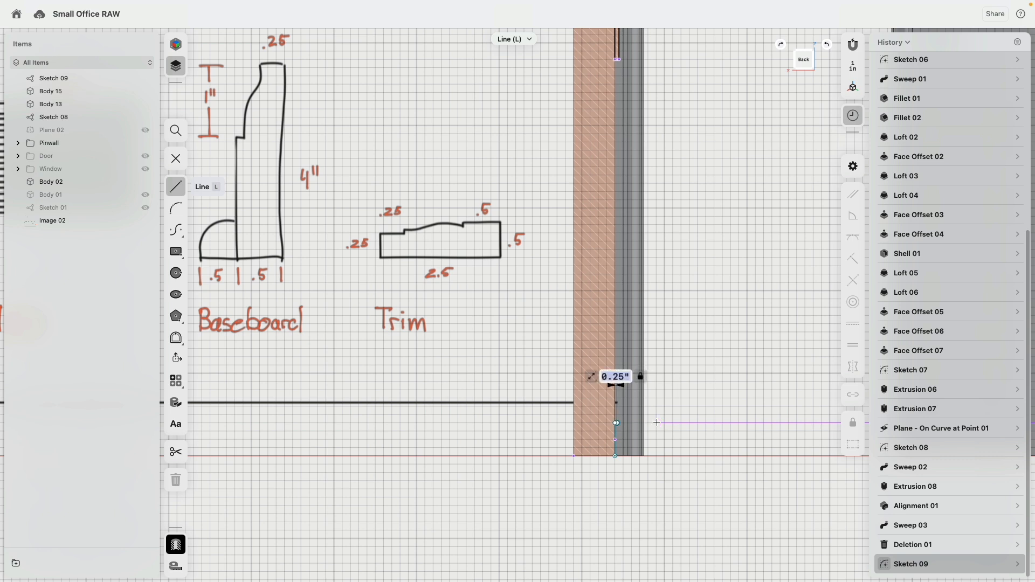
key(Escape)
click(615, 456)
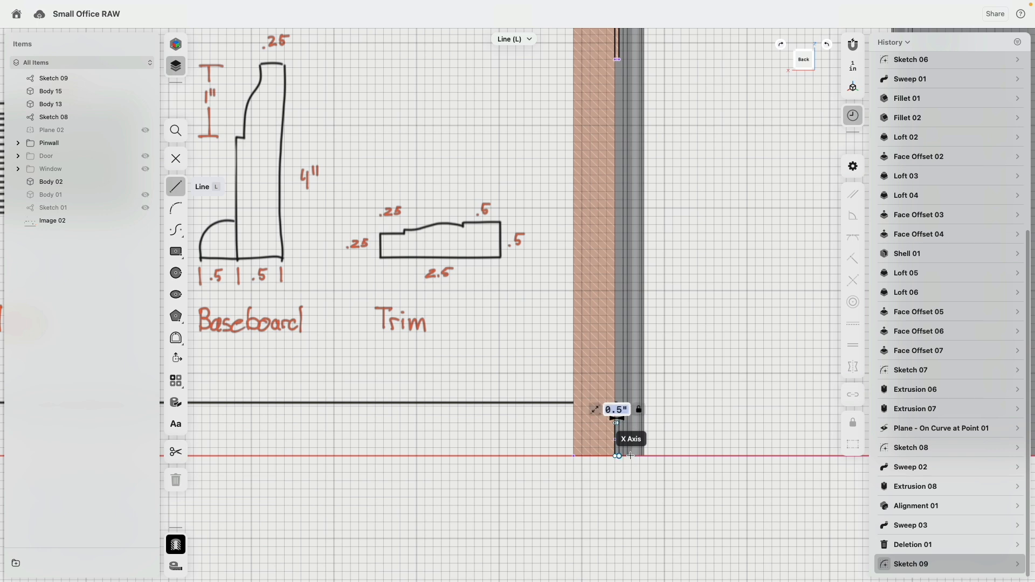
key(Return)
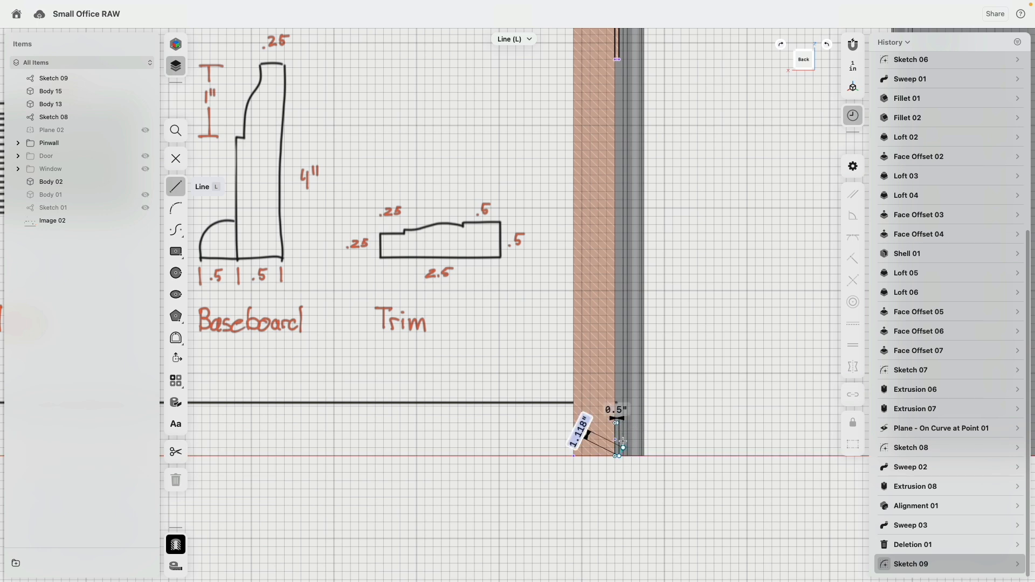
Step: Draw the baseboard's front edge about 2.9 in high with a 0.1 in inward ledge, and a lip about 0.14 in down from the top edge
middle_drag(477, 367, 634, 369)
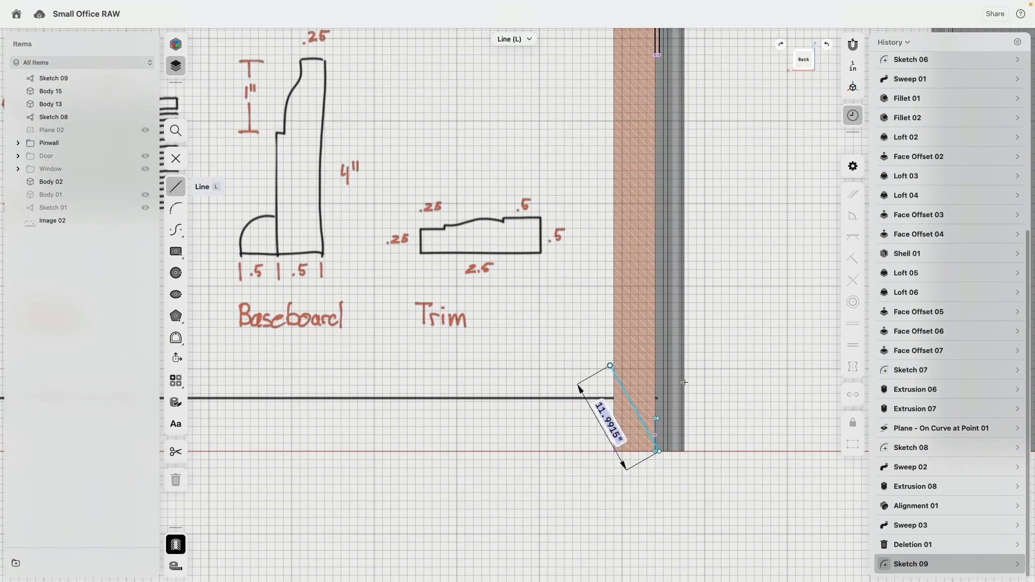
scroll(693, 385, up, 10)
middle_drag(604, 442, 544, 280)
scroll(509, 344, down, 4)
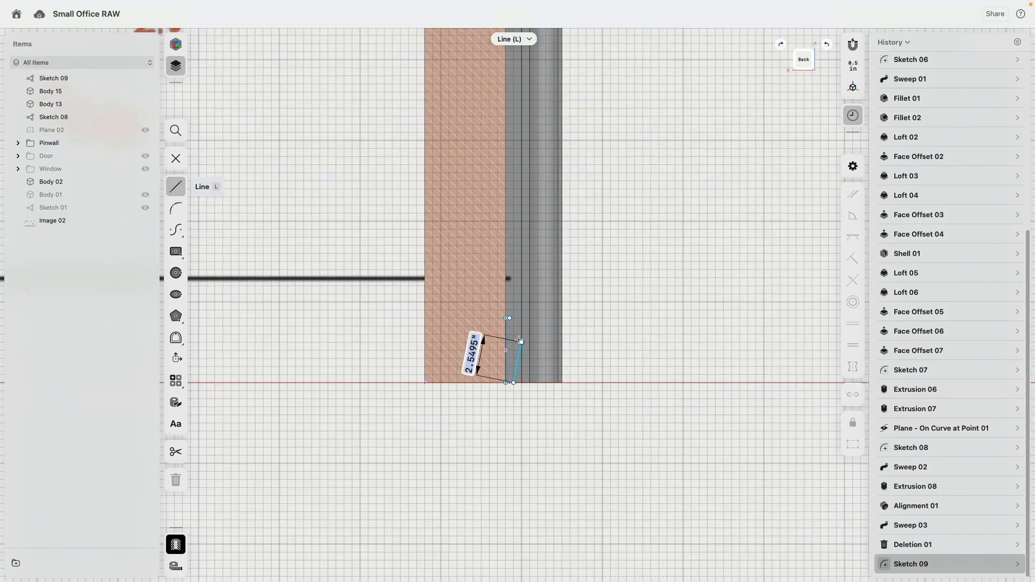
scroll(520, 341, up, 8)
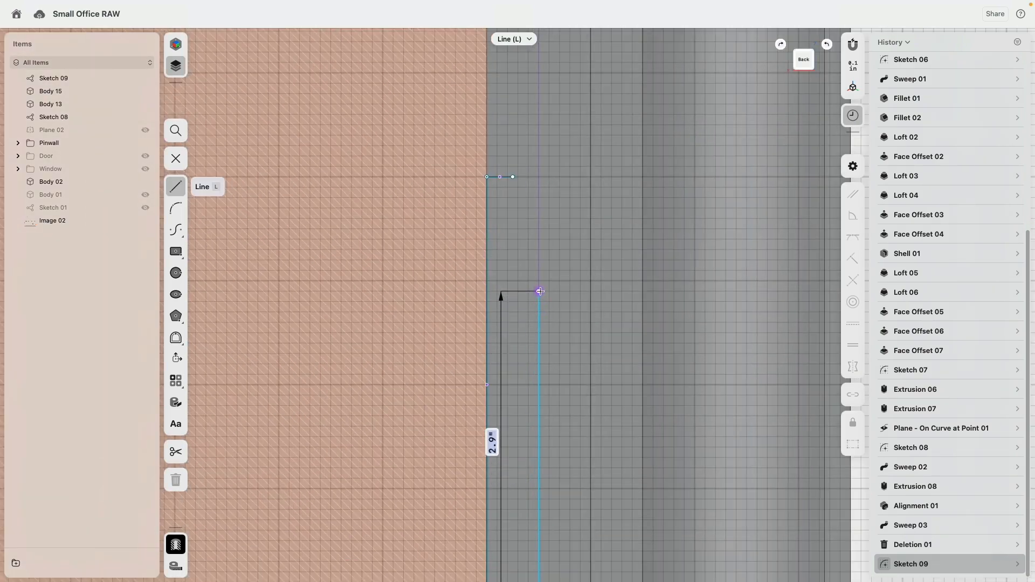
click(540, 292)
click(527, 291)
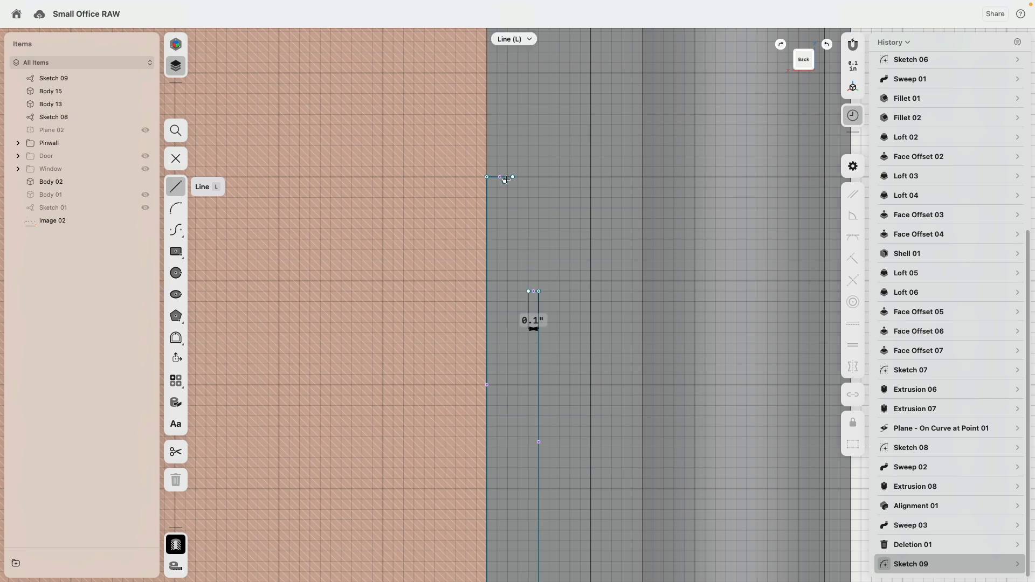
click(514, 176)
click(513, 191)
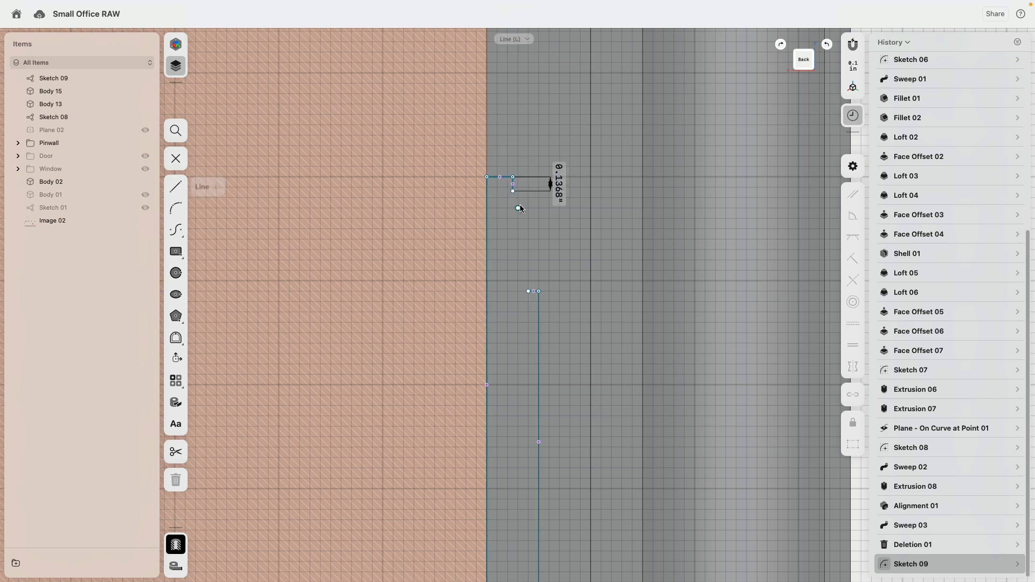
key(Escape)
Step: Apply the Horizontal/Vertical constraint to all baseboard profile edges and set the short lip below the top edge to 0.1 in
scroll(513, 200, up, 5)
click(504, 164)
double_click(504, 164)
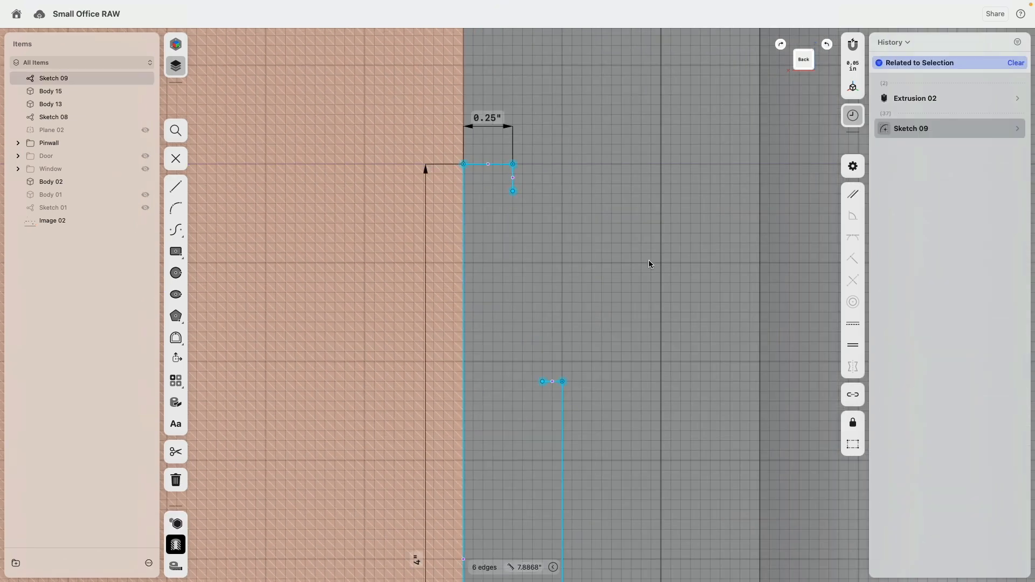
click(856, 330)
click(513, 184)
text(0.1)
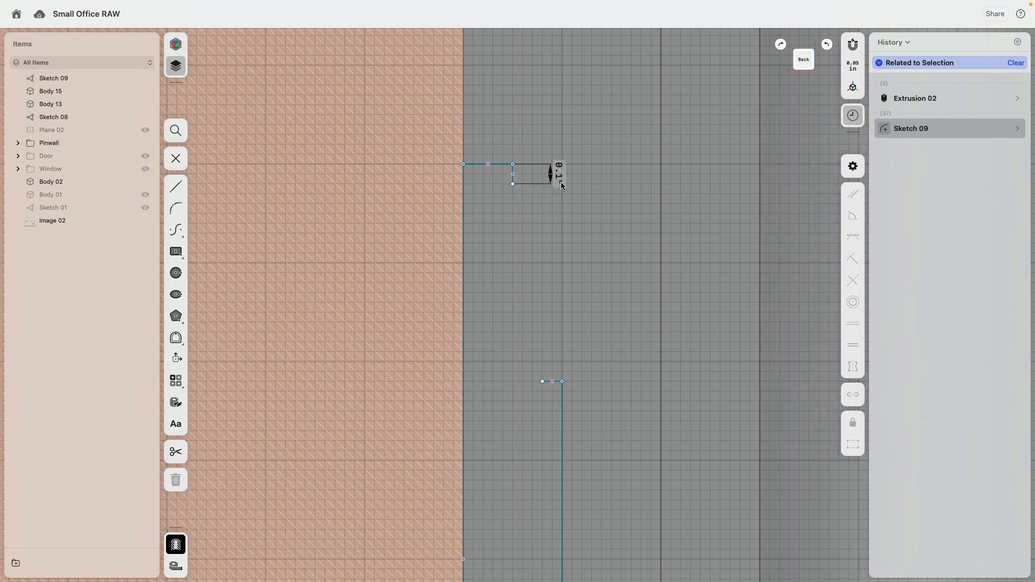
key(Return)
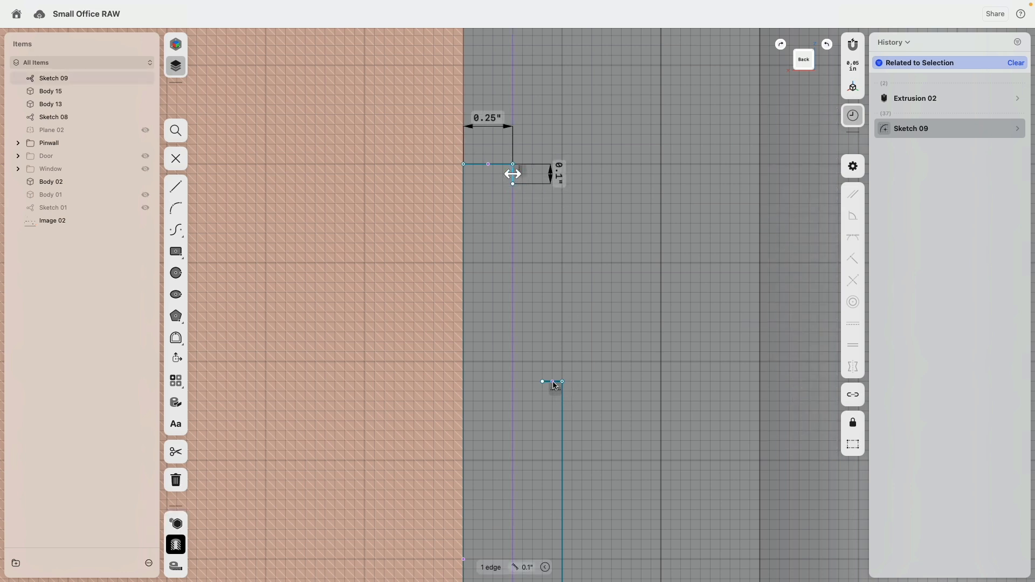
Step: Make the short ledge on the baseboard's front edge equal in length to the lip below the top edge
click(549, 384)
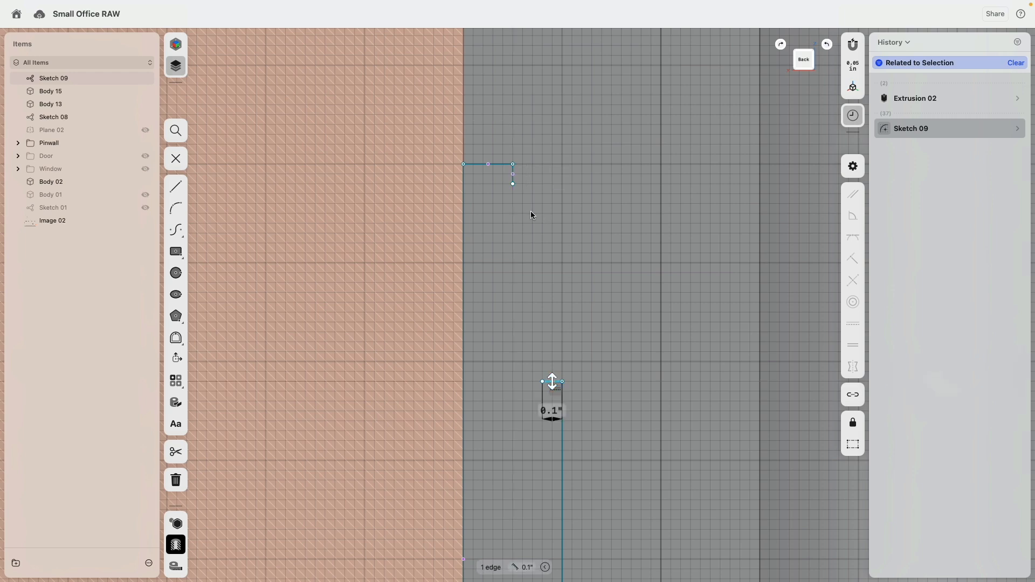
click(513, 177)
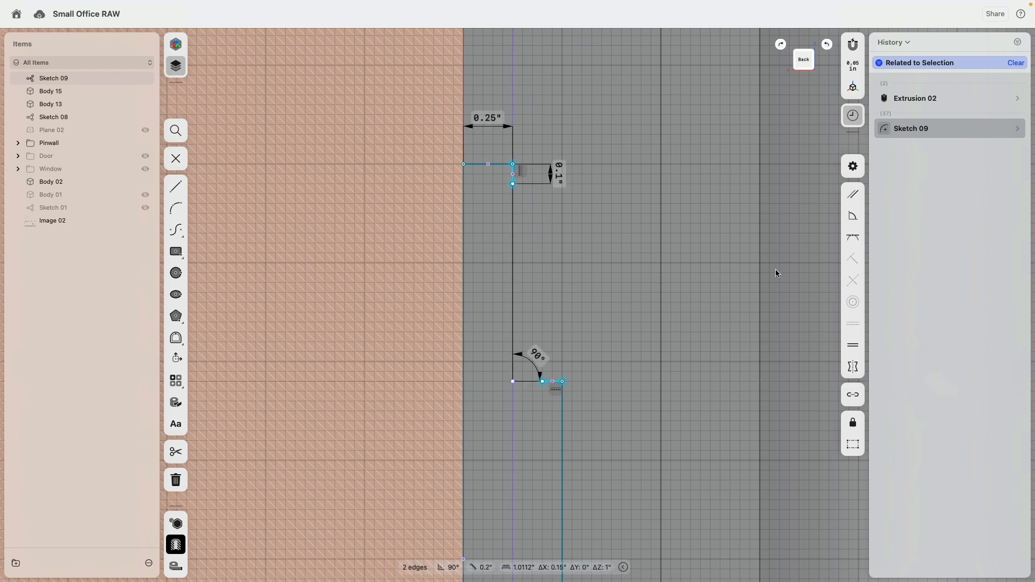
click(849, 348)
scroll(539, 372, down, 5)
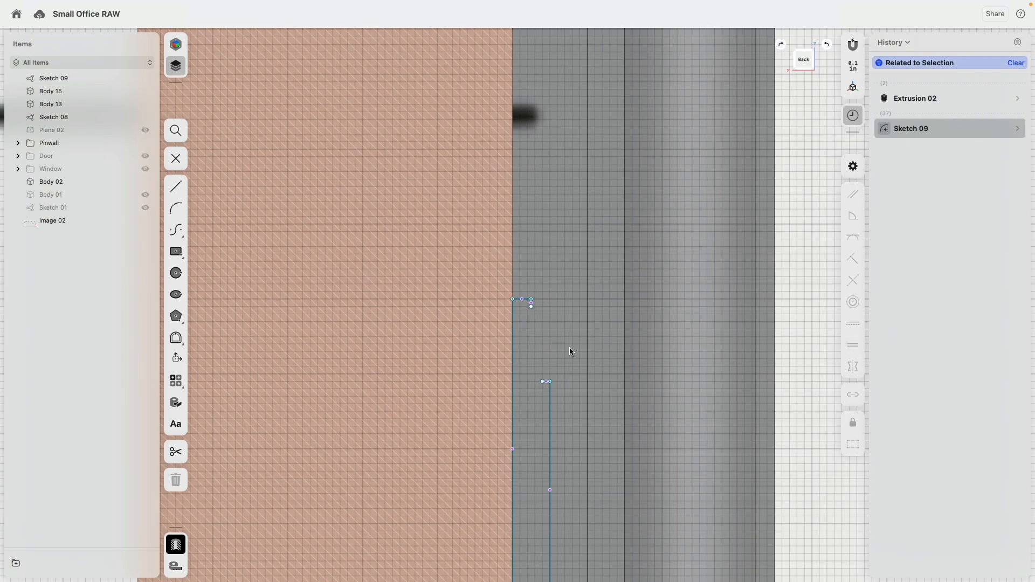
Step: Set the vertical distance between the baseboard profile's top edge and the short front ledge to 1 in
scroll(569, 347, up, 3)
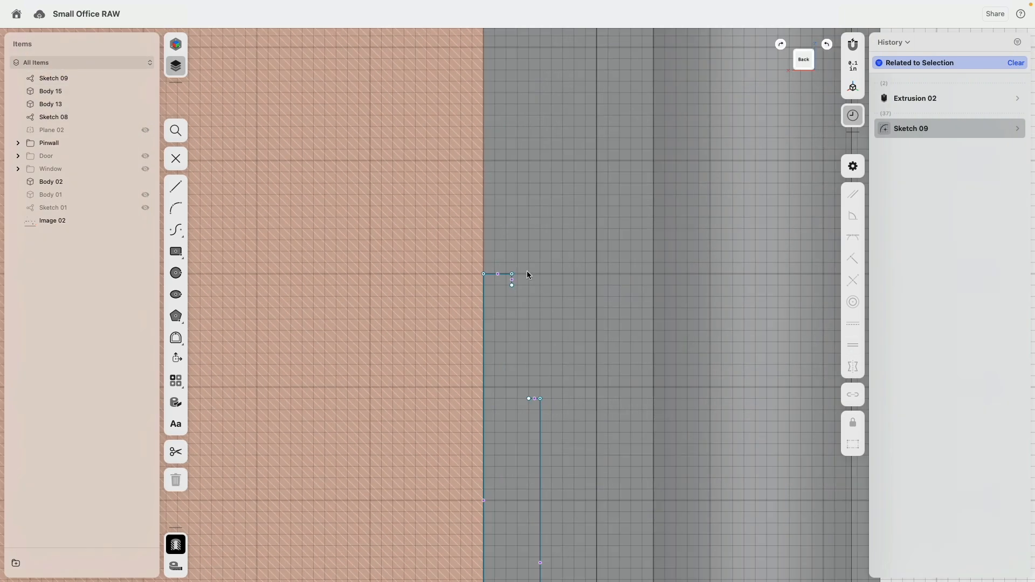
click(497, 274)
scroll(533, 404, up, 5)
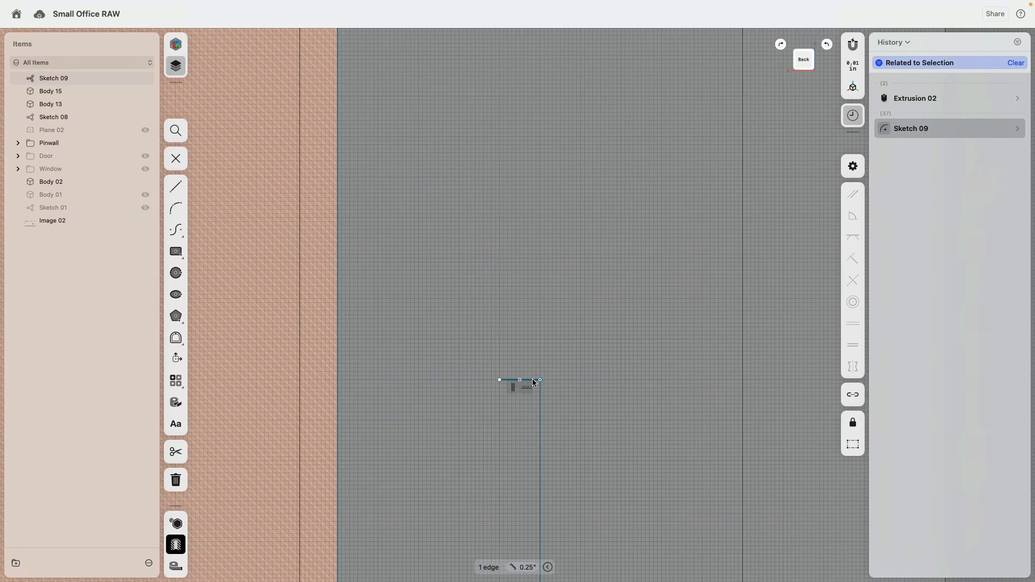
click(533, 380)
scroll(534, 393, down, 6)
drag(437, 334, 621, 328)
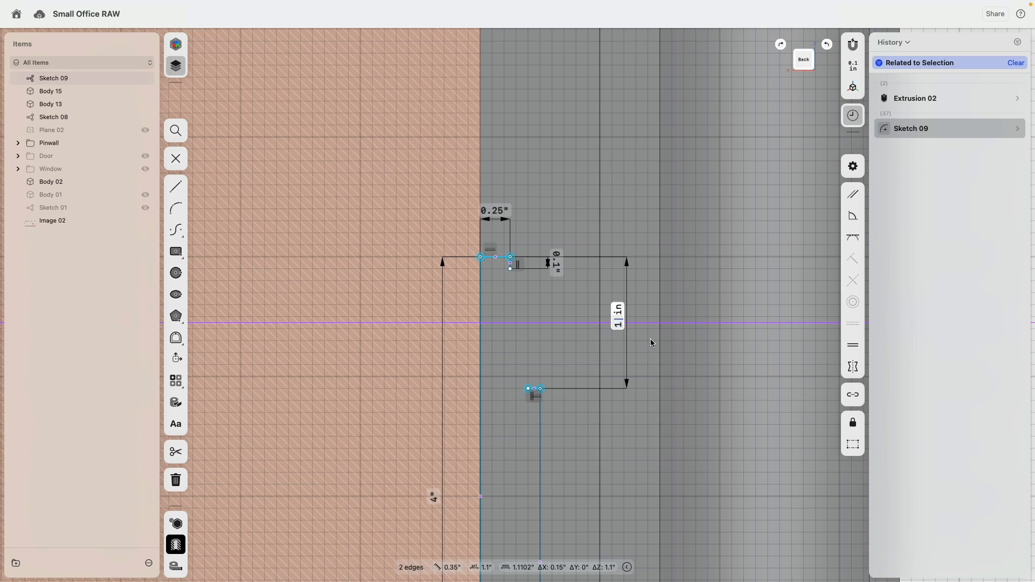
text(1)
key(Return)
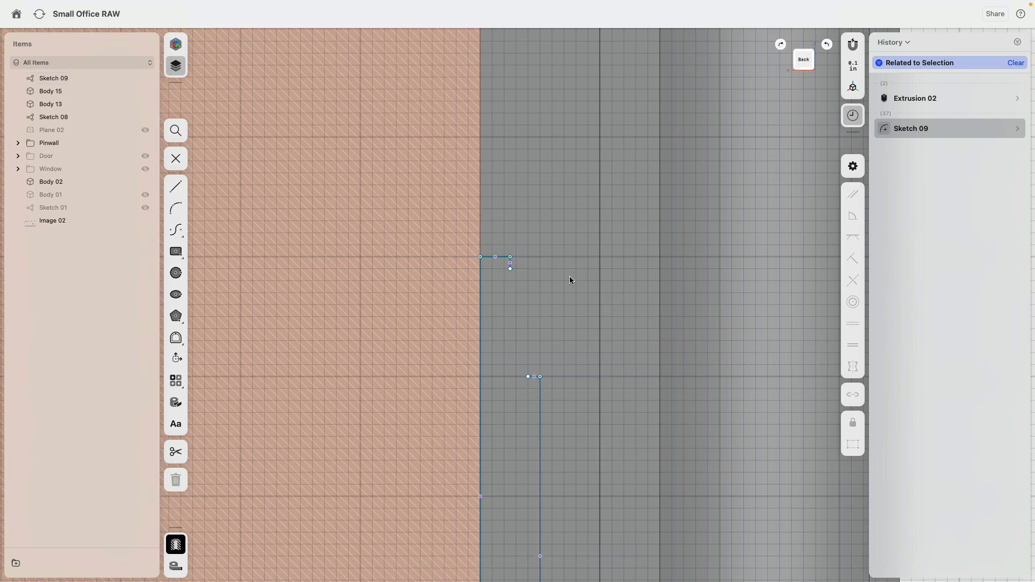
Step: Draw a control point spline from the lip below the top edge to the front ledge's inner end, closing the profile, and exit the sketch
click(176, 230)
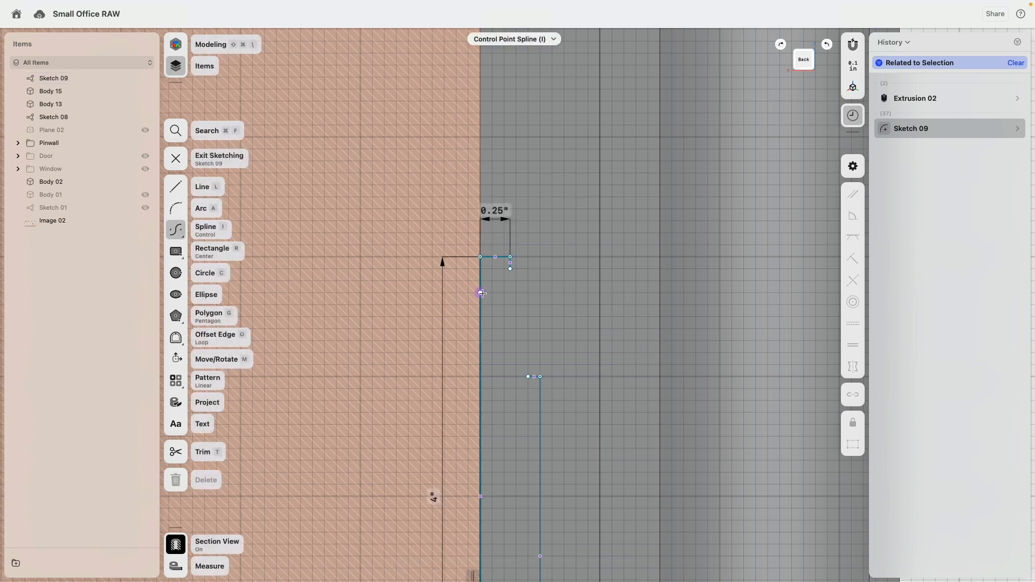
scroll(480, 291, up, 5)
click(536, 314)
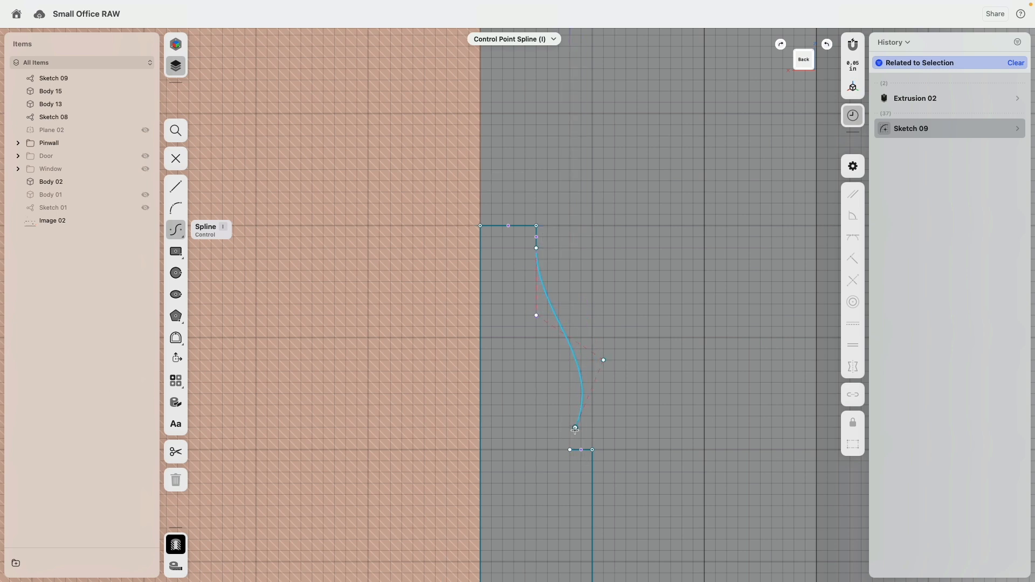
click(569, 448)
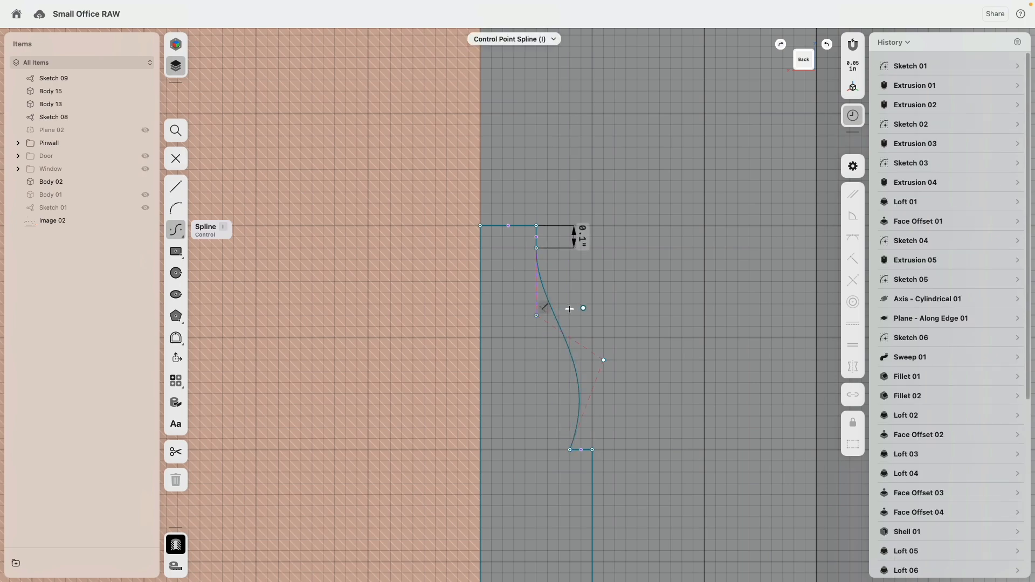
scroll(540, 323, down, 5)
scroll(526, 295, up, 5)
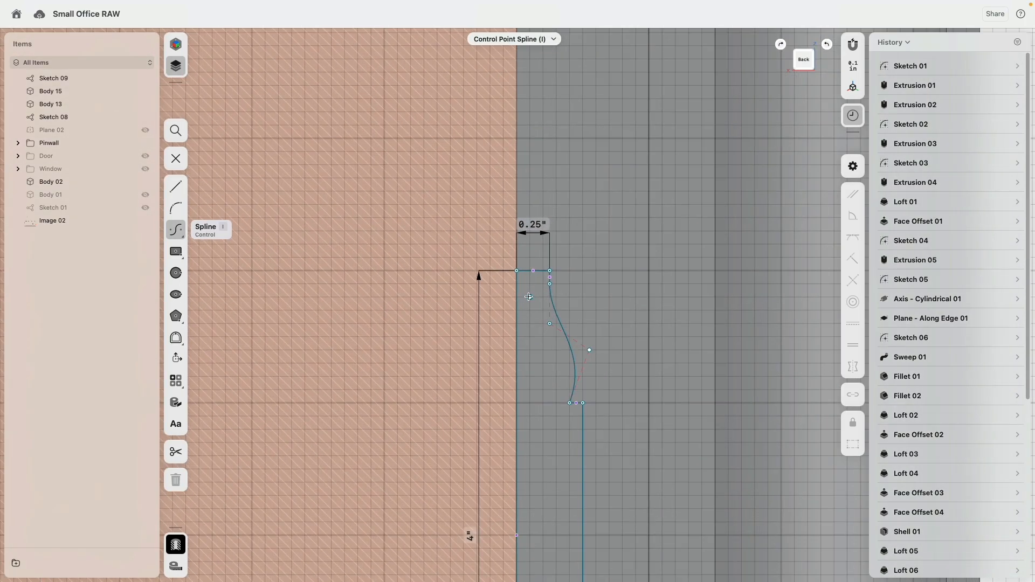
key(Escape)
scroll(604, 271, down, 3)
middle_drag(652, 271, 591, 233)
key(Escape)
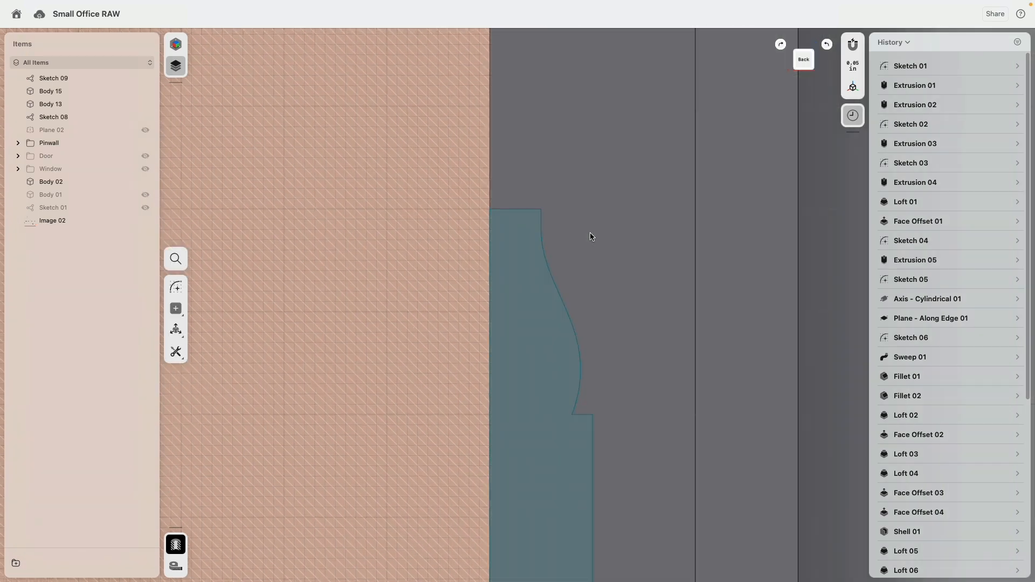
Step: Delete the short vertical lip below the profile's top edge and attach the spline's upper end to the top edge's outer end
scroll(454, 224, down, 5)
middle_drag(438, 244, 895, 373)
scroll(448, 245, down, 5)
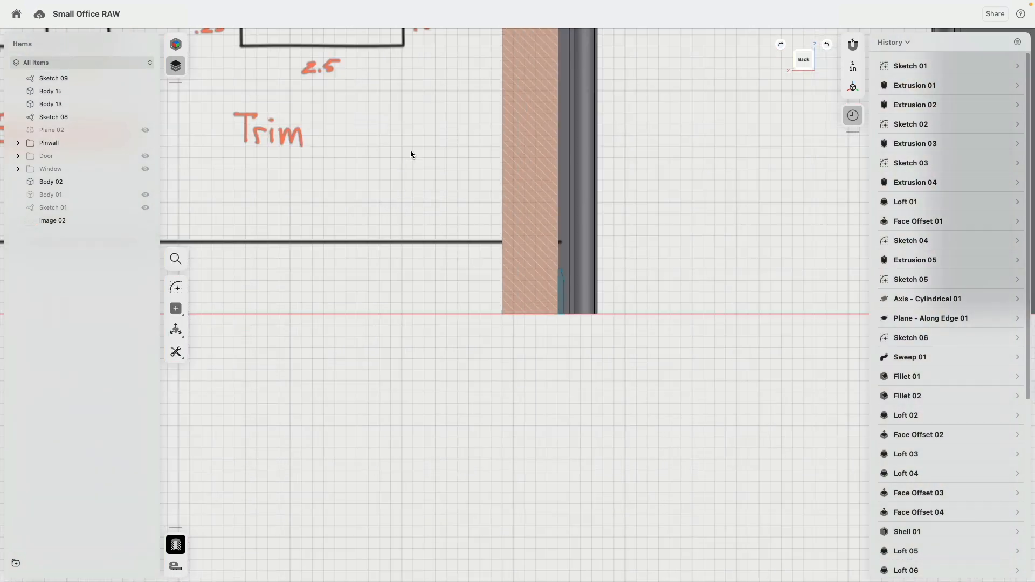
middle_drag(409, 160, 552, 444)
scroll(490, 259, down, 2)
middle_drag(550, 326, 448, 271)
scroll(448, 273, up, 10)
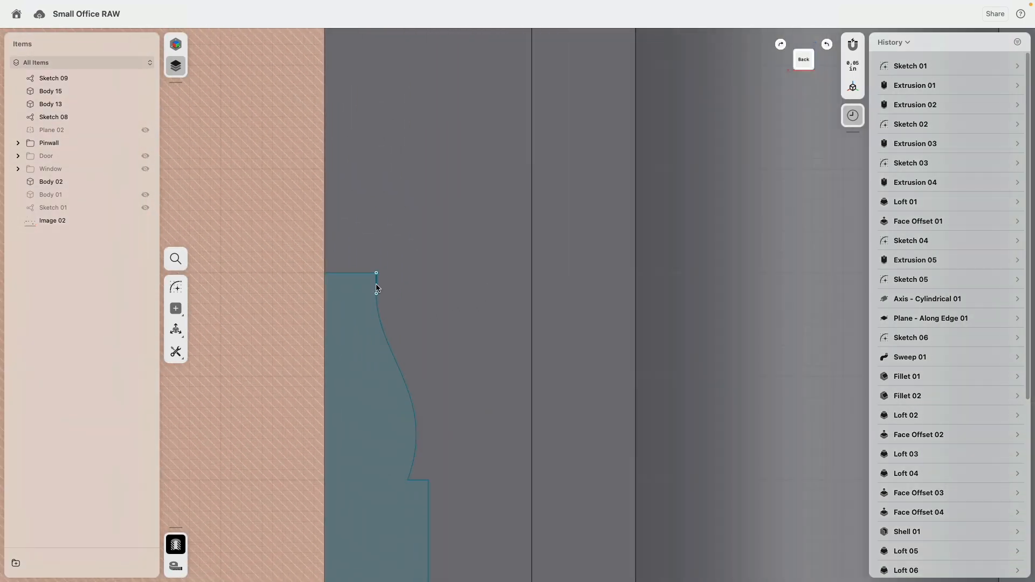
double_click(377, 286)
scroll(376, 286, up, 4)
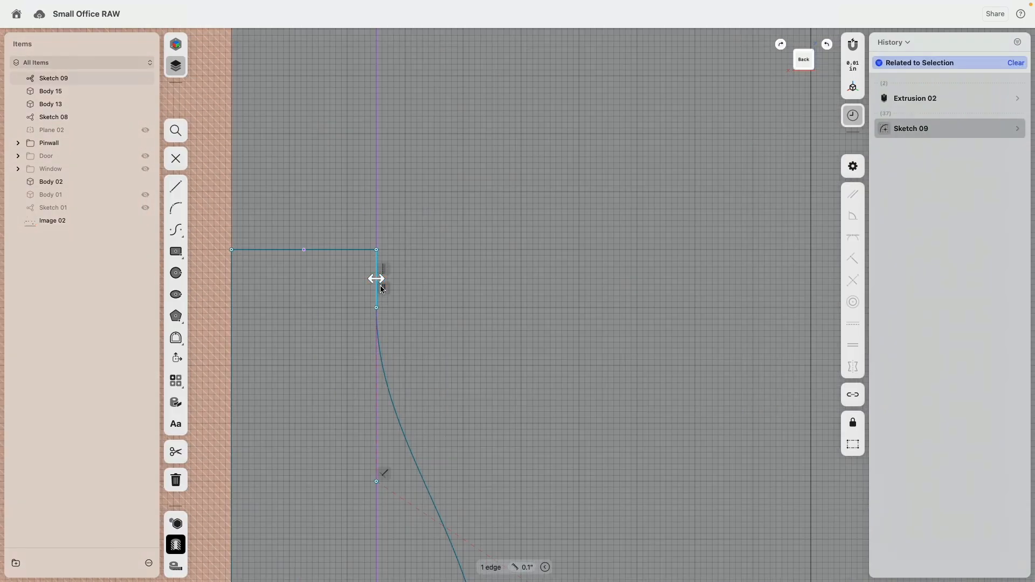
key(Delete)
drag(376, 310, 376, 248)
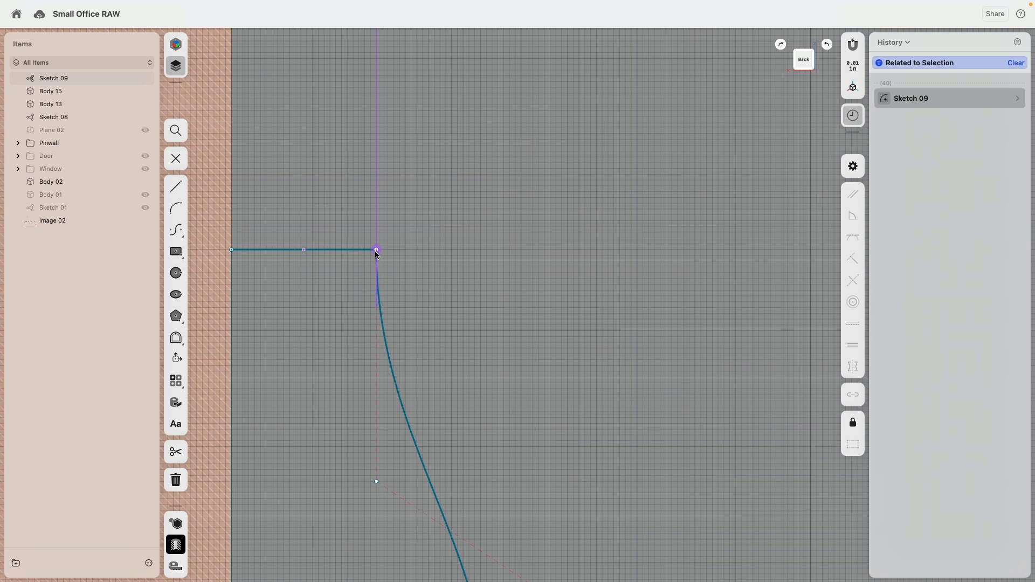
Step: Move the spline's outer control point slightly upward to refine the baseboard's curve
scroll(422, 278, down, 3)
scroll(446, 220, down, 2)
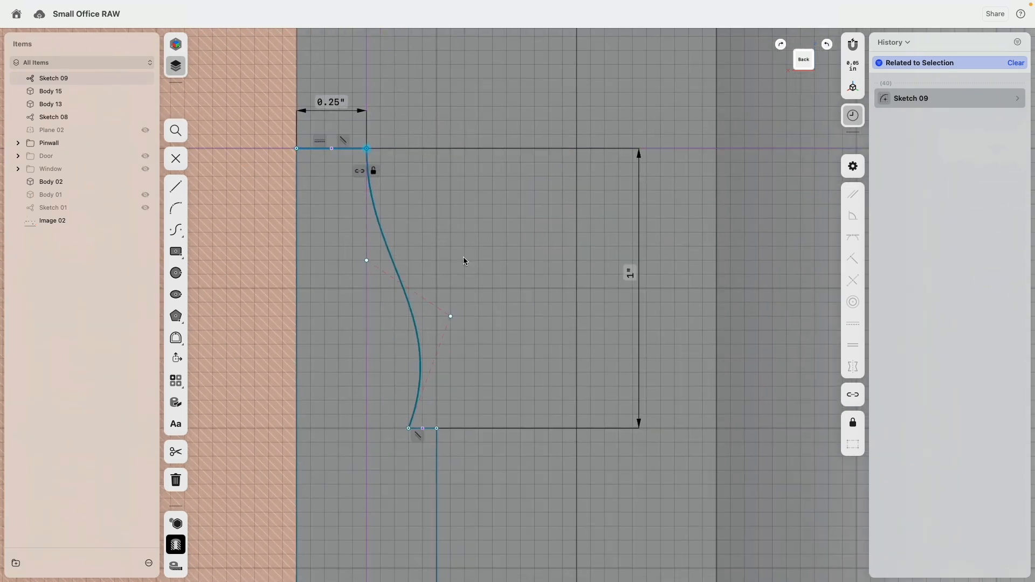
click(429, 429)
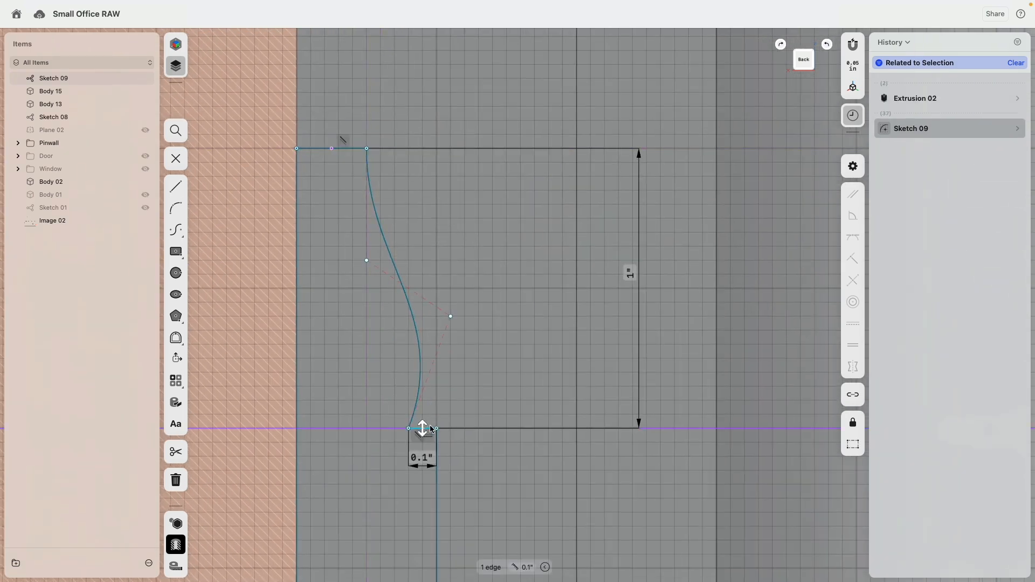
click(470, 458)
mouse_move(450, 315)
mouse_down()
mouse_move(460, 300)
mouse_move(451, 304)
mouse_up()
scroll(469, 319, down, 8)
scroll(477, 270, down, 8)
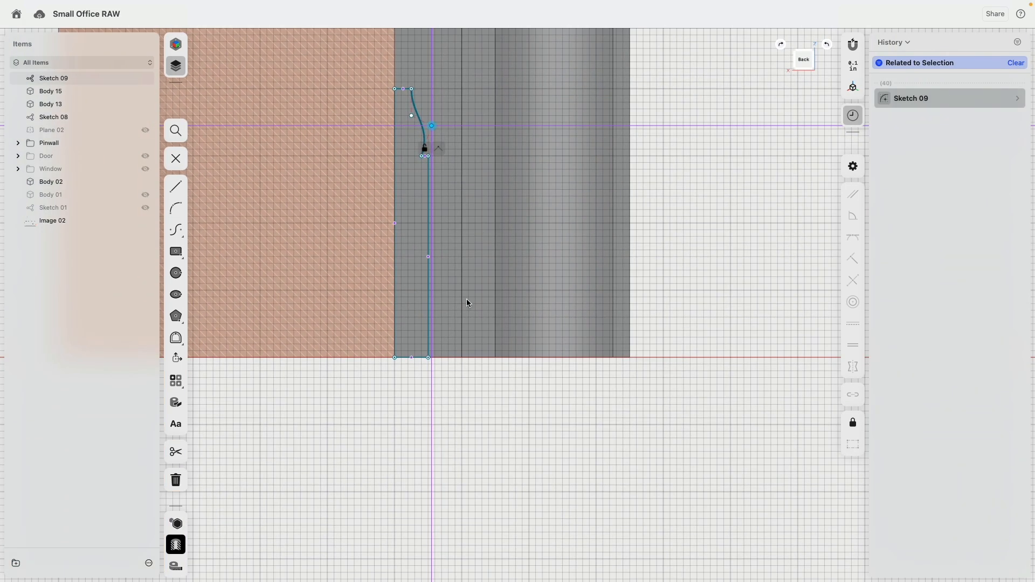
Step: Draw a 0.5 in line outward from the baseboard's bottom front corner and apply the Horizontal/Vertical constraint to it
scroll(428, 364, up, 6)
click(176, 186)
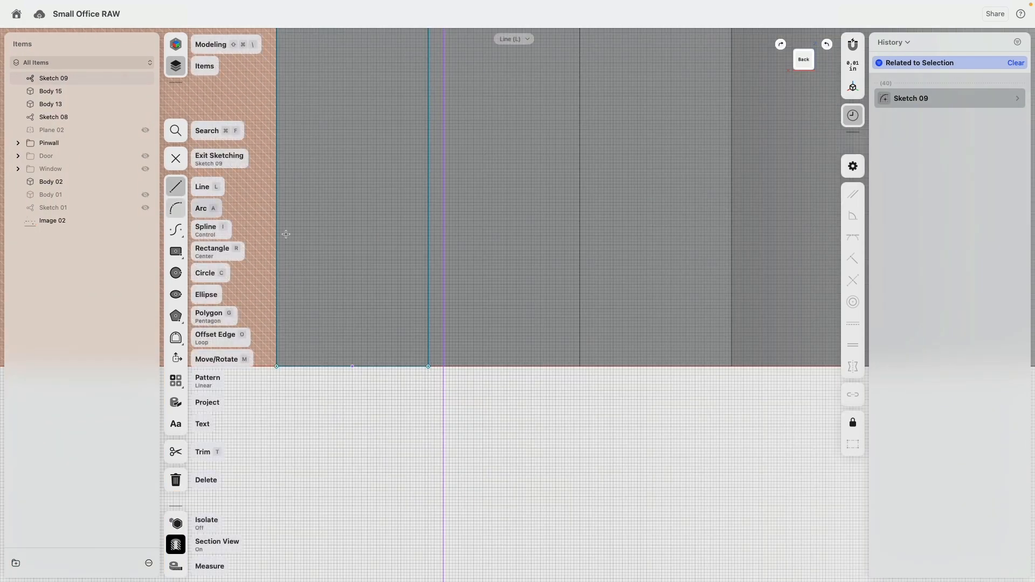
click(428, 367)
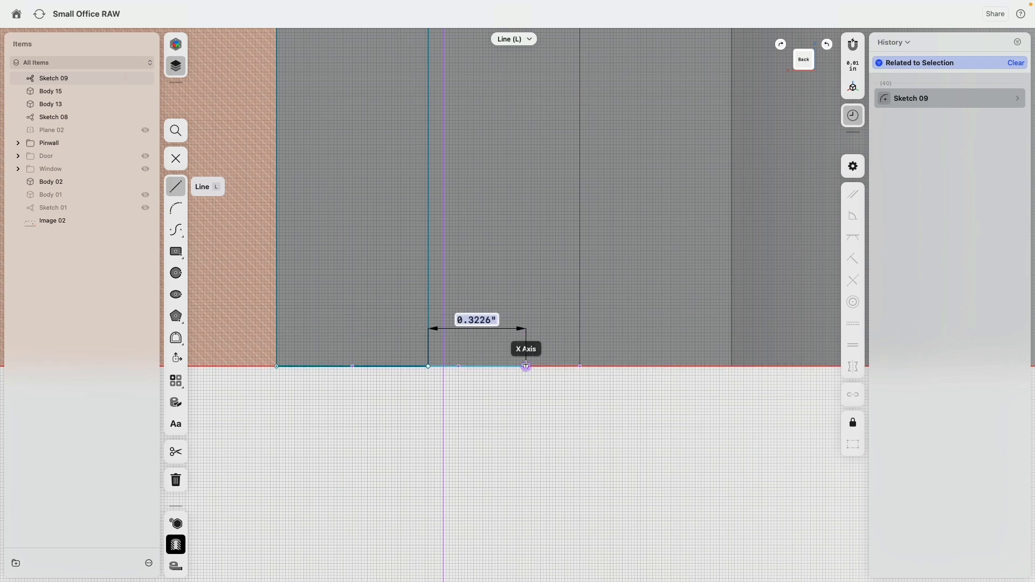
text(.5)
key(Return)
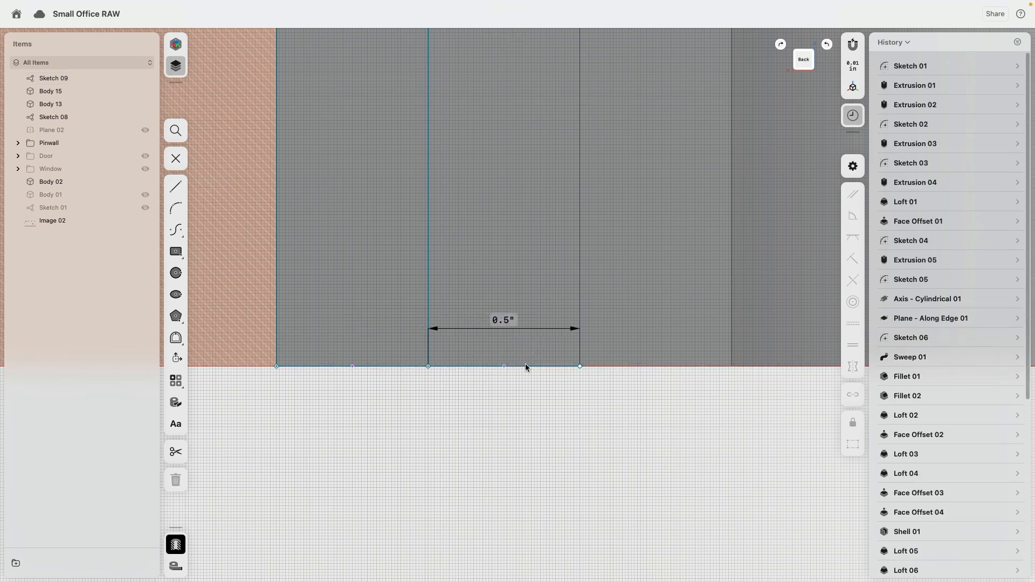
click(527, 367)
click(848, 325)
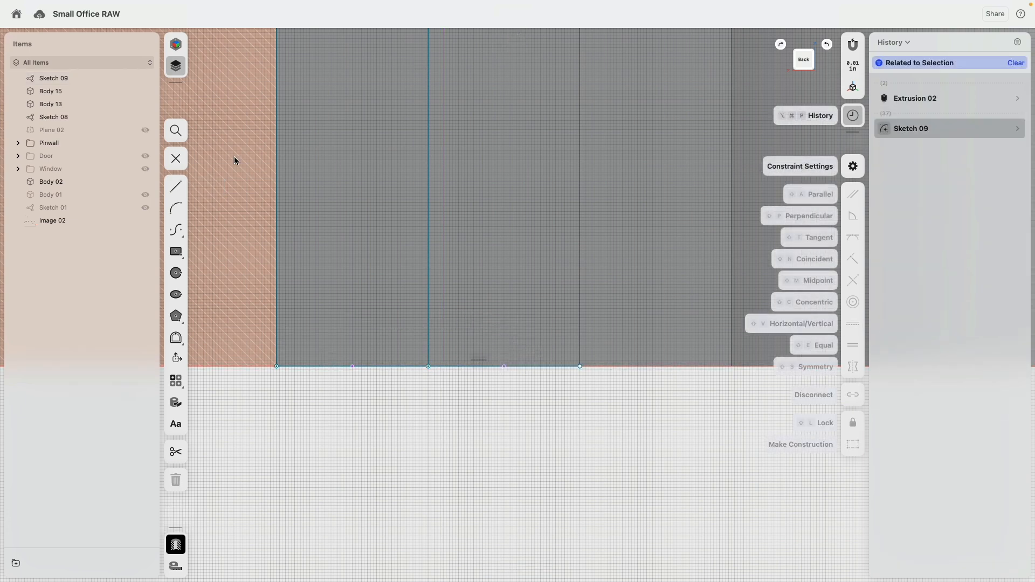
Step: Draw a 3-point arc from the line's outer end to the baseboard's front edge and centre it on the bottom front corner, giving a 0.5 in quarter round
click(183, 212)
click(579, 367)
click(427, 243)
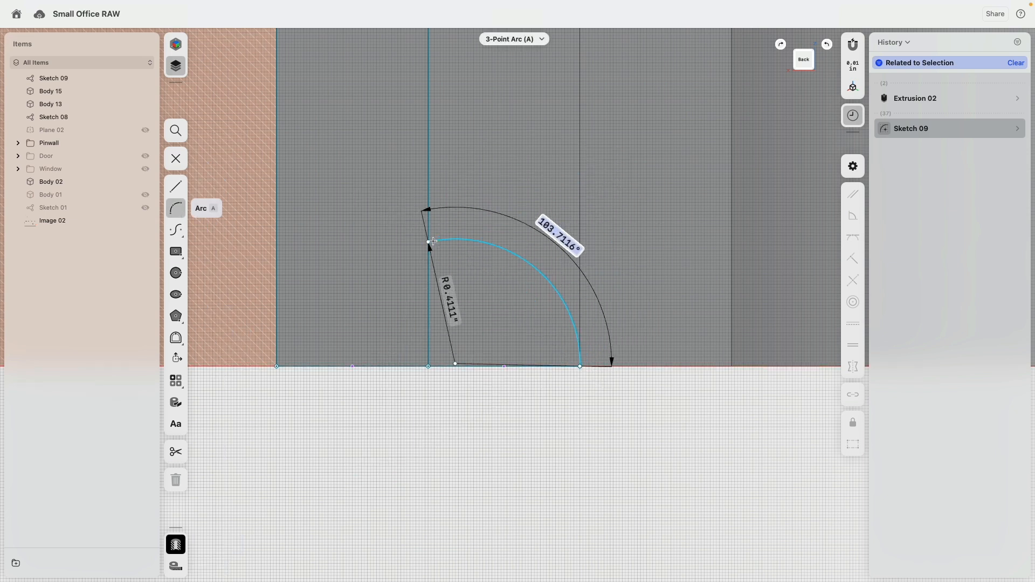
click(455, 366)
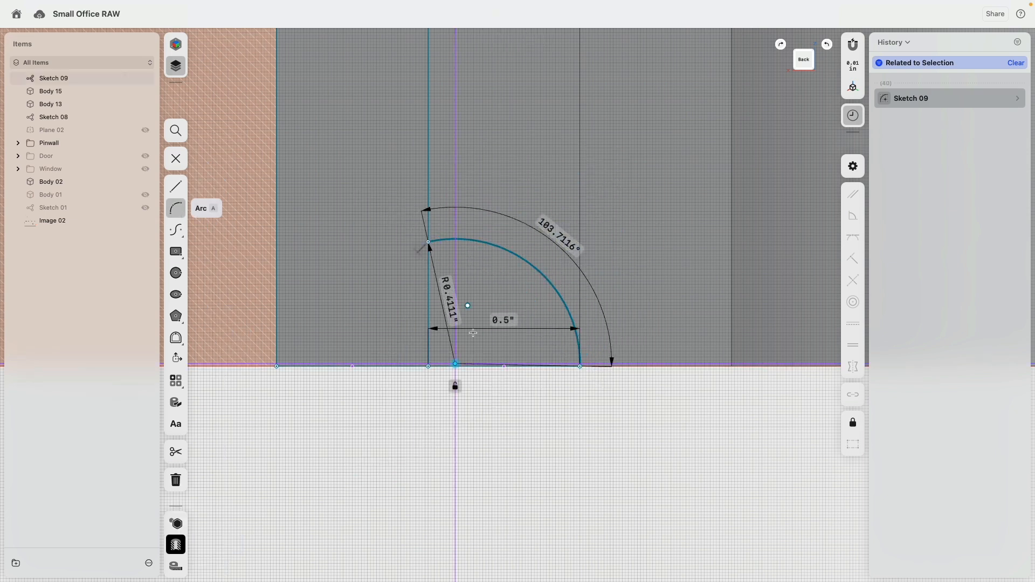
click(429, 366)
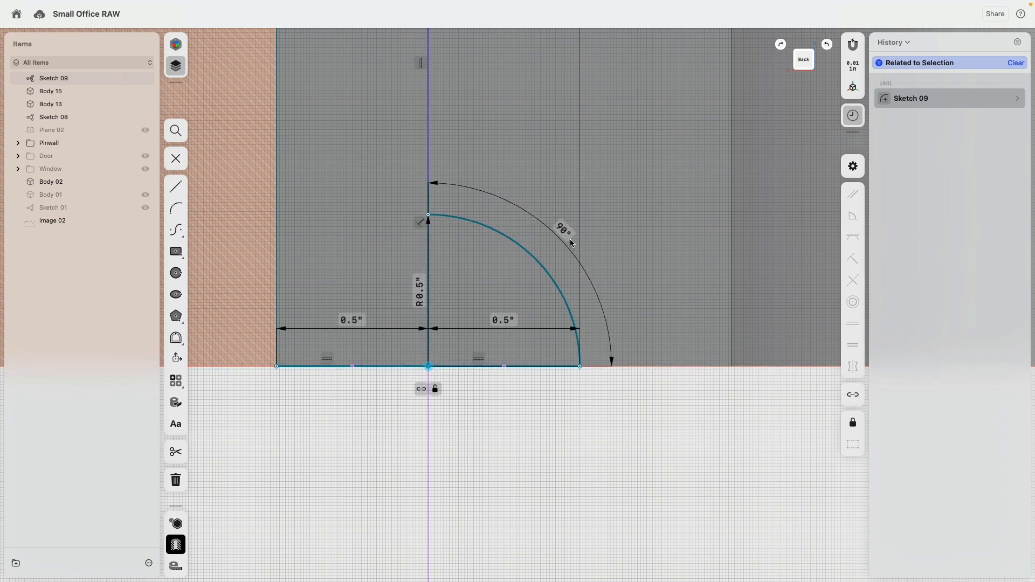
Step: Check the quarter round's constraints by selecting the arc and trying to move its centre and upper end point
click(496, 236)
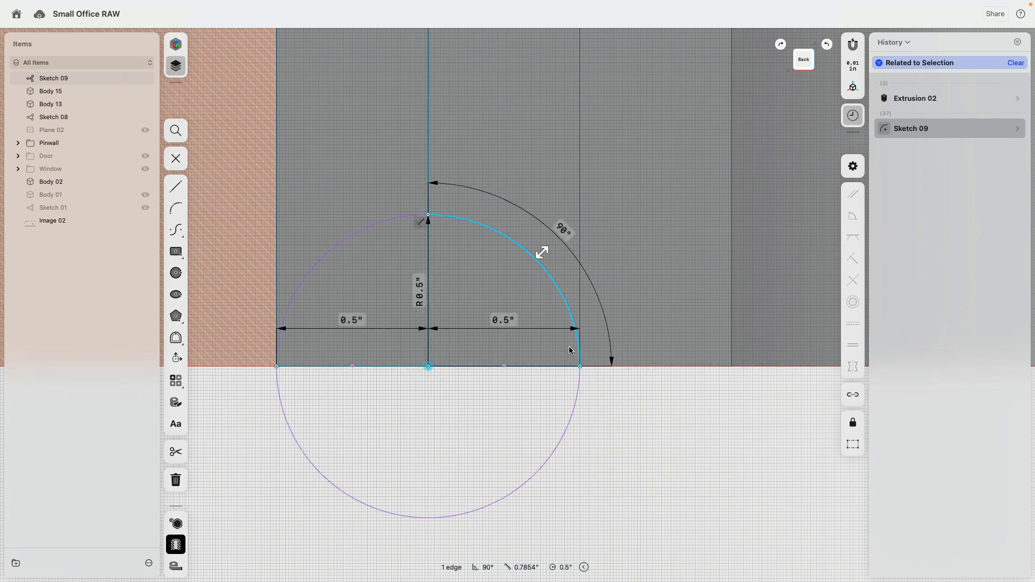
scroll(545, 364, down, 4)
click(539, 395)
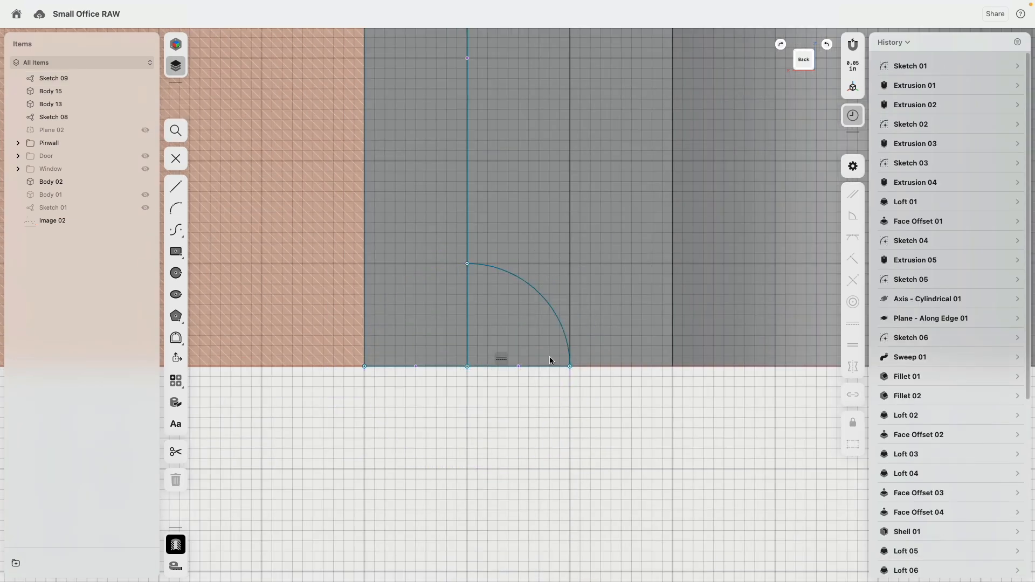
drag(467, 366, 477, 385)
click(468, 264)
scroll(523, 335, down, 12)
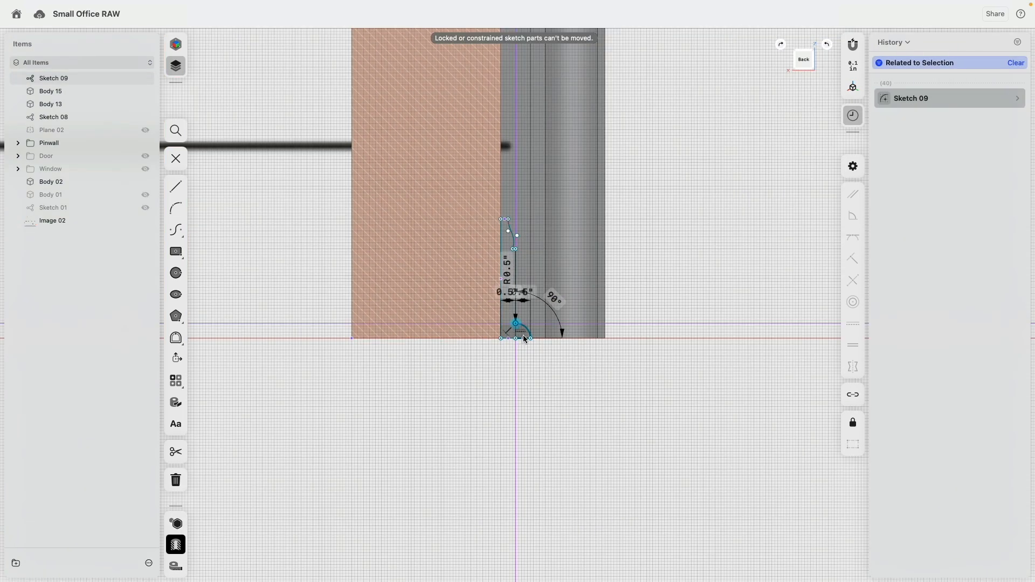
Step: Turn off the section view and exit the sketch to show the whole room
right_drag(237, 456, 197, 478)
click(175, 545)
right_drag(586, 299, 675, 227)
middle_drag(674, 223, 578, 294)
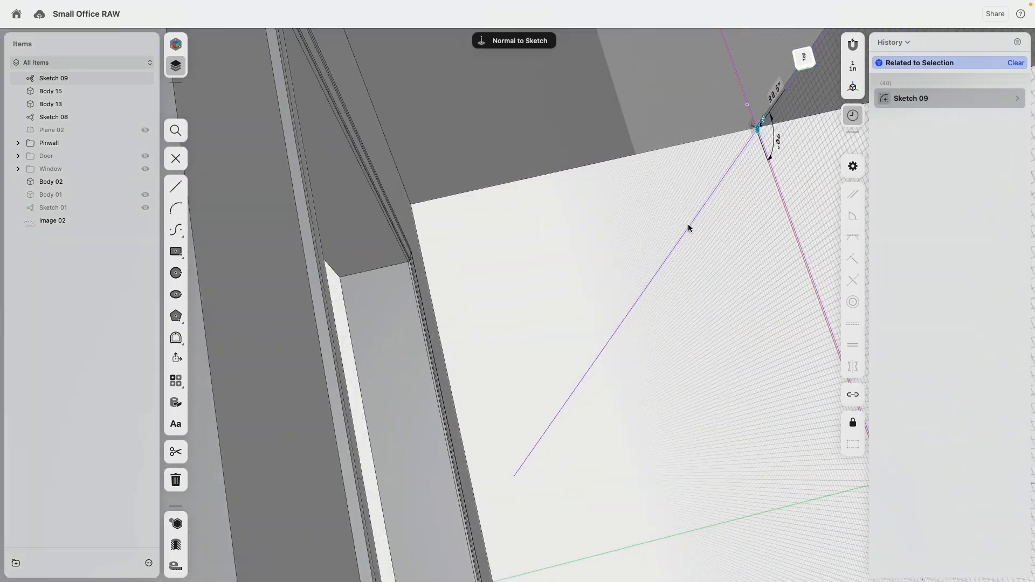
click(668, 291)
middle_drag(668, 293, 602, 274)
scroll(613, 260, up, 4)
scroll(615, 260, down, 12)
mouse_move(615, 259)
right_down()
mouse_move(712, 167)
mouse_move(455, 310)
mouse_move(560, 253)
mouse_move(421, 342)
right_up()
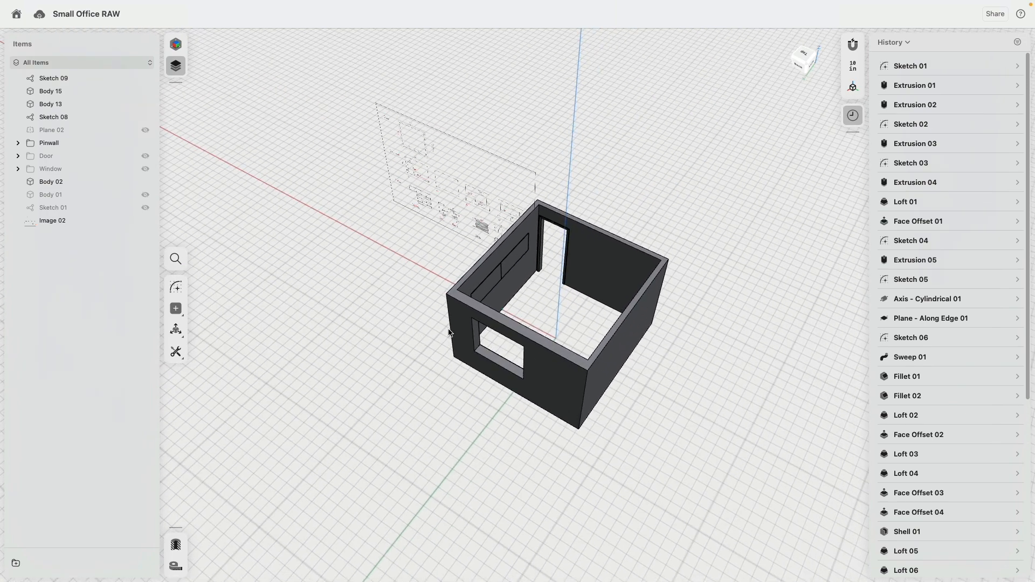
Step: Select the baseboard profile face together with the pinwall side's bottom edge and the adjoining short edge near the door trim
scroll(502, 324, up, 10)
scroll(511, 288, up, 10)
scroll(479, 330, up, 10)
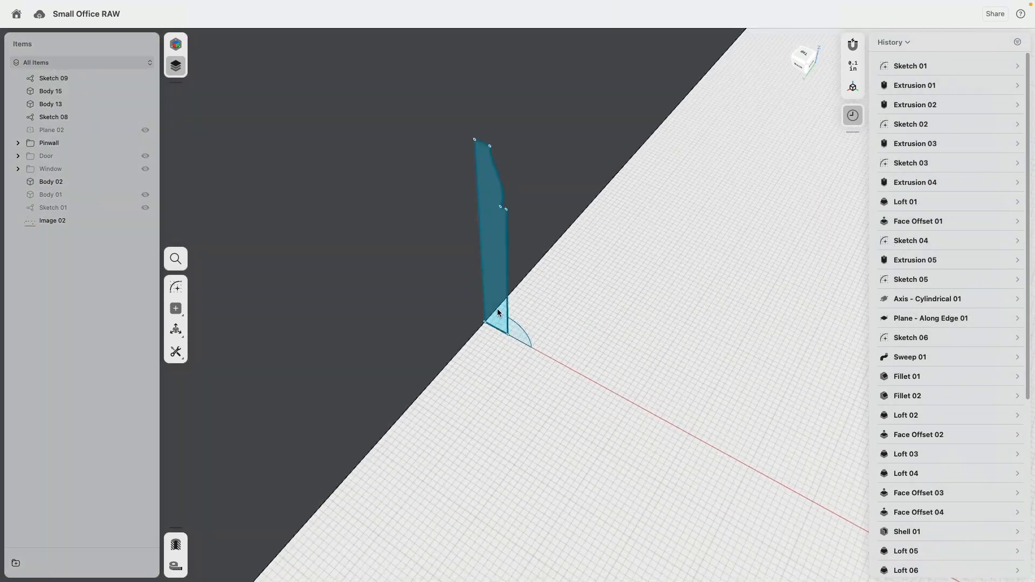
click(497, 312)
scroll(542, 297, down, 15)
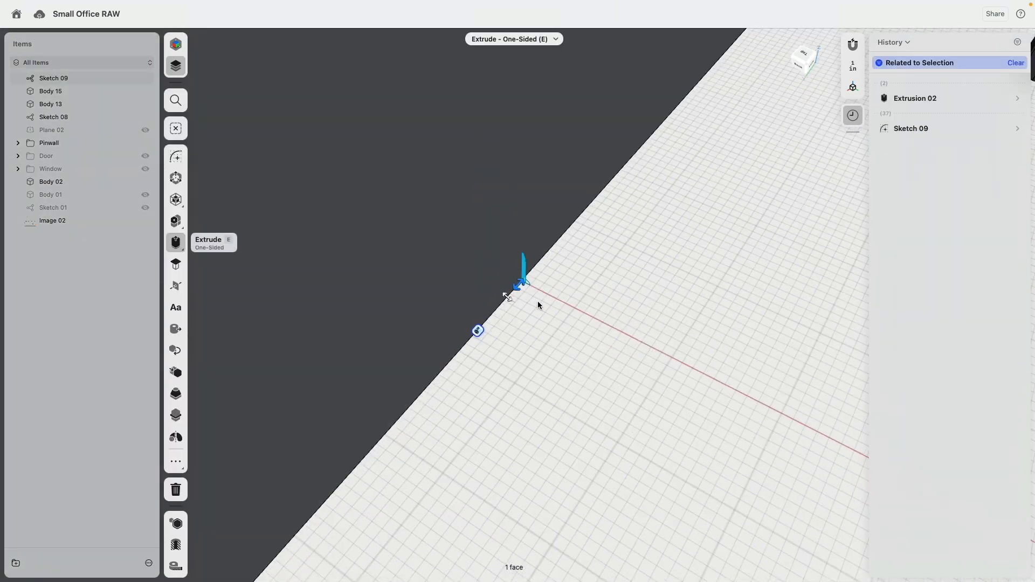
scroll(613, 187, up, 10)
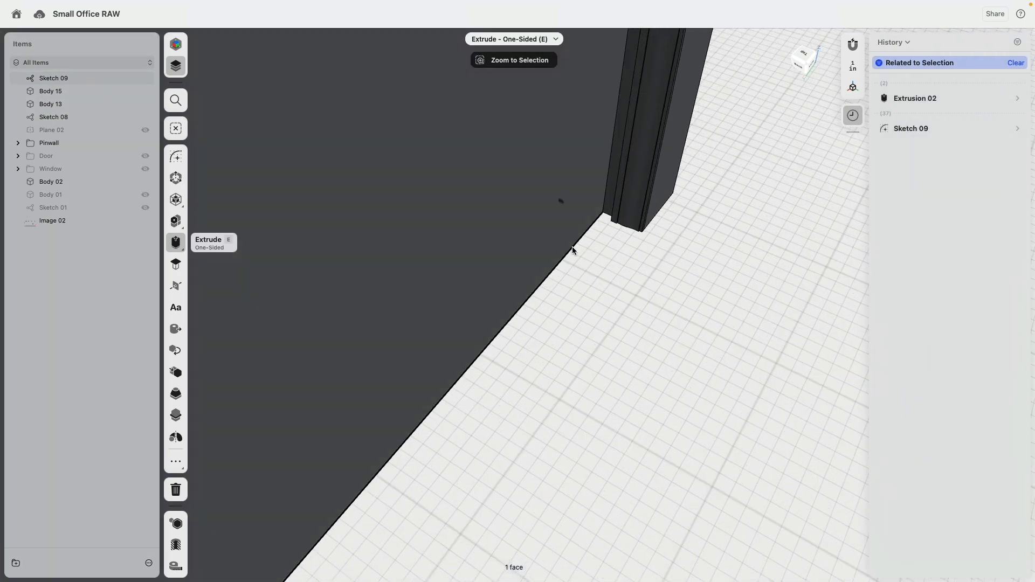
click(586, 236)
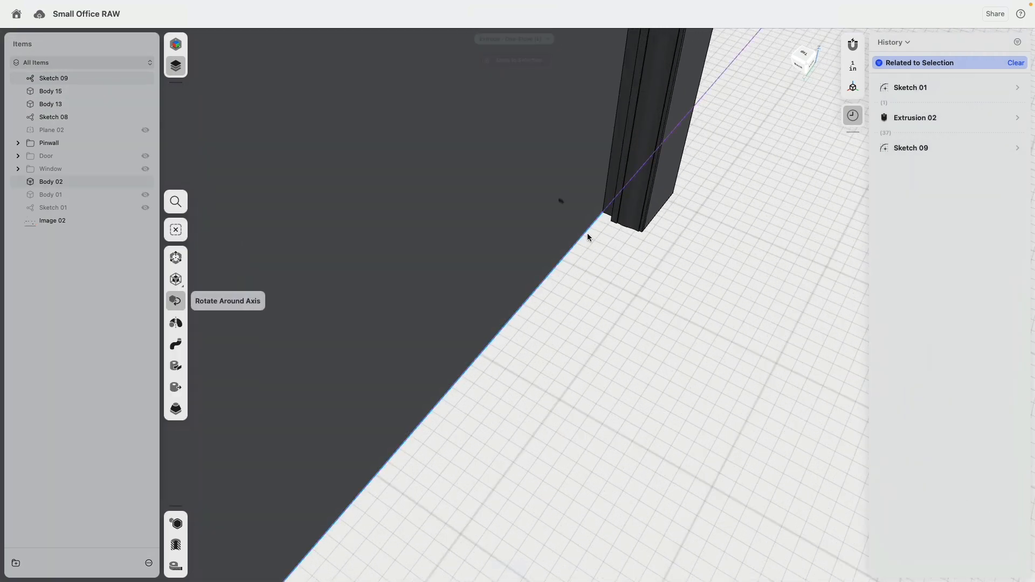
click(608, 217)
scroll(603, 256, down, 10)
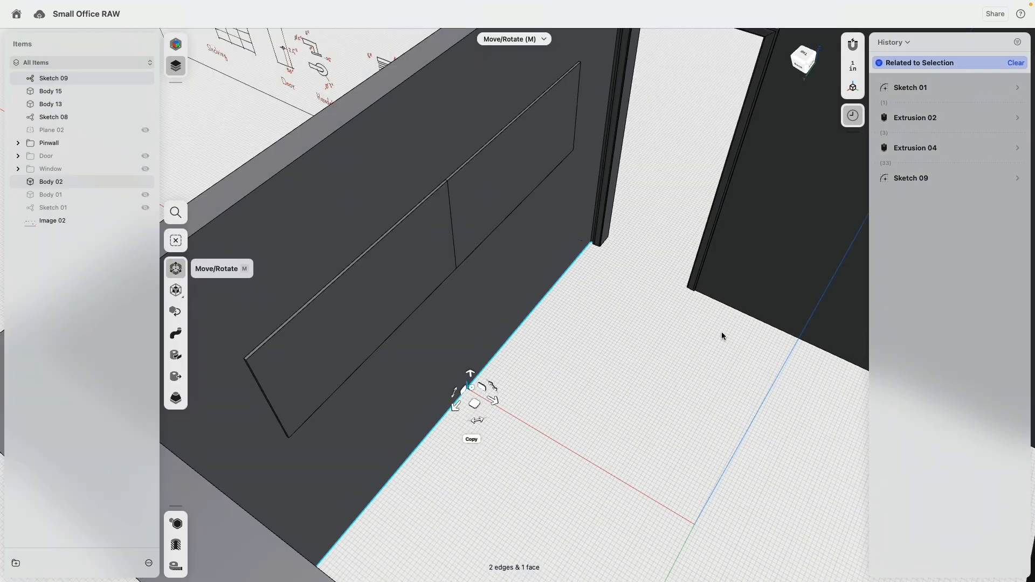
Step: Add the remaining inner bottom wall edges to the selection and sweep the baseboard profile along them around the room
scroll(701, 317, up, 3)
click(732, 308)
scroll(643, 319, down, 10)
right_drag(582, 323, 738, 299)
click(440, 310)
click(458, 304)
scroll(458, 304, down, 5)
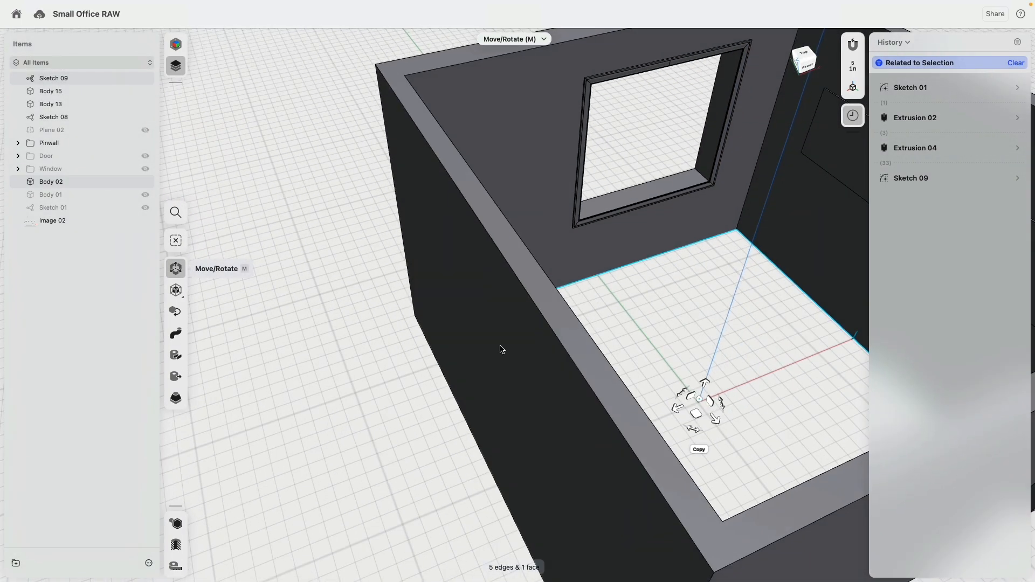
key(Escape)
right_drag(662, 264, 490, 264)
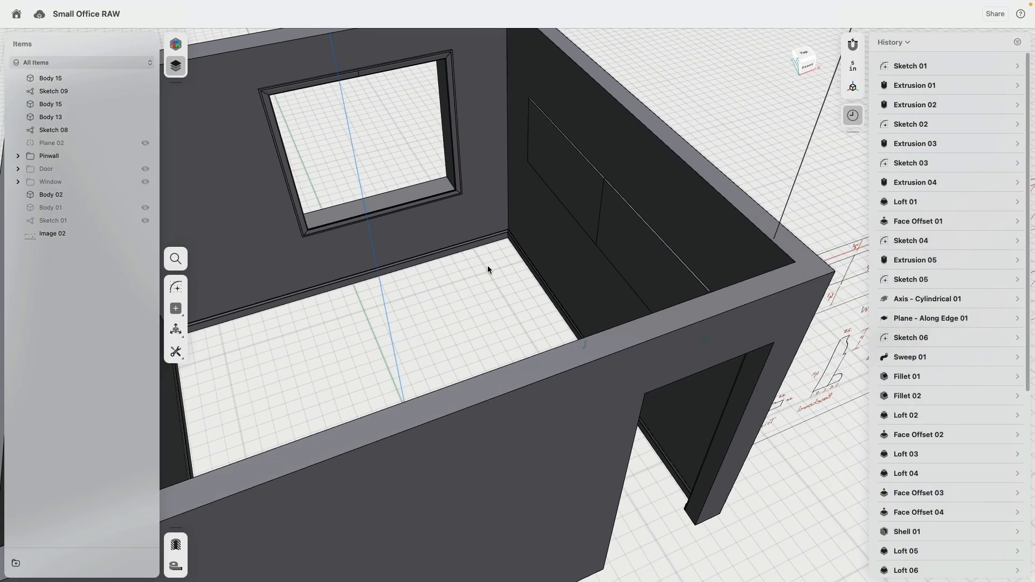
Step: Hide the swept baseboard body and select the quarter-round profile together with the pinwall side's bottom edge
click(146, 79)
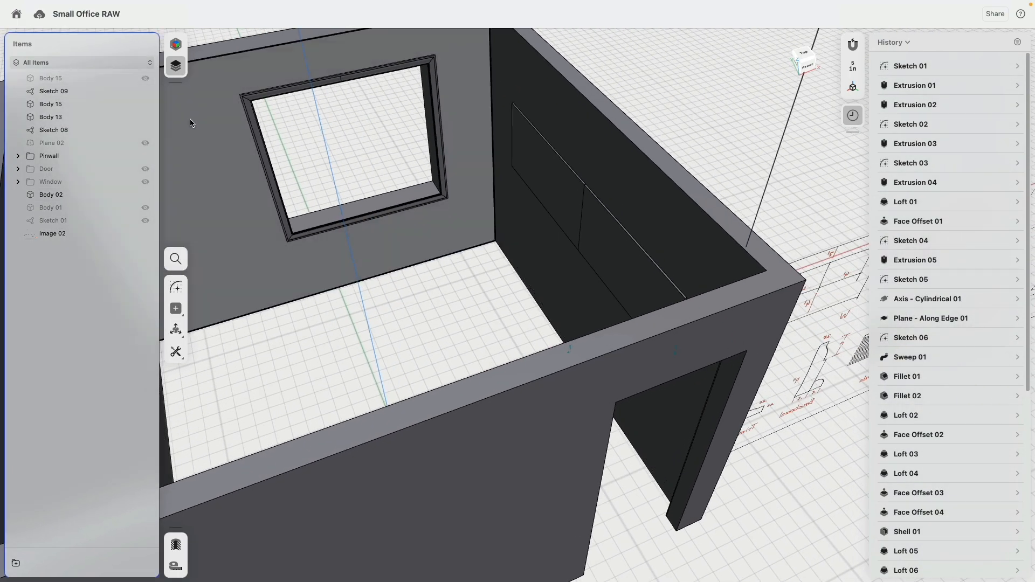
right_drag(474, 260, 641, 173)
scroll(640, 172, up, 10)
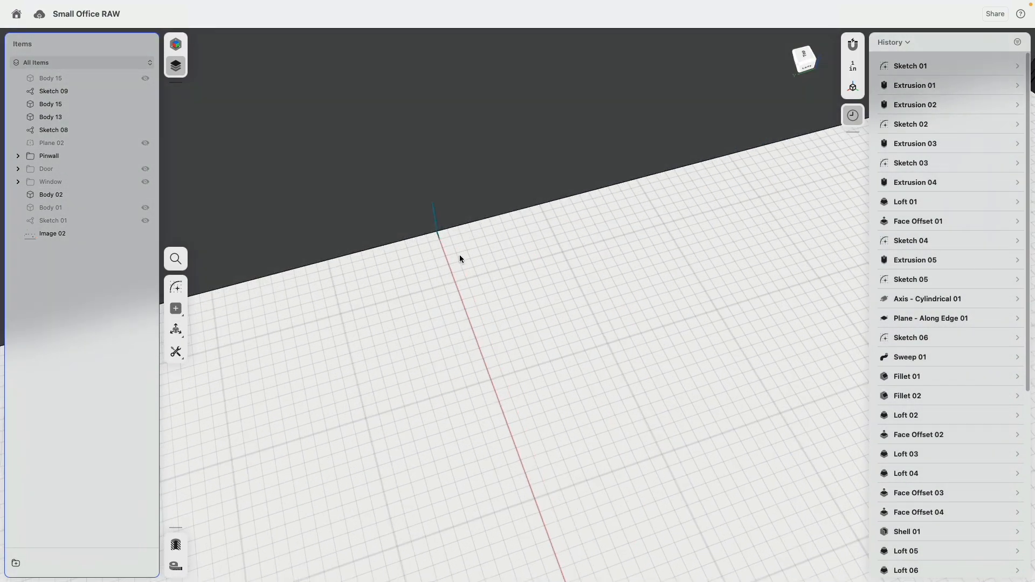
right_drag(490, 241, 486, 260)
scroll(443, 243, up, 8)
click(458, 238)
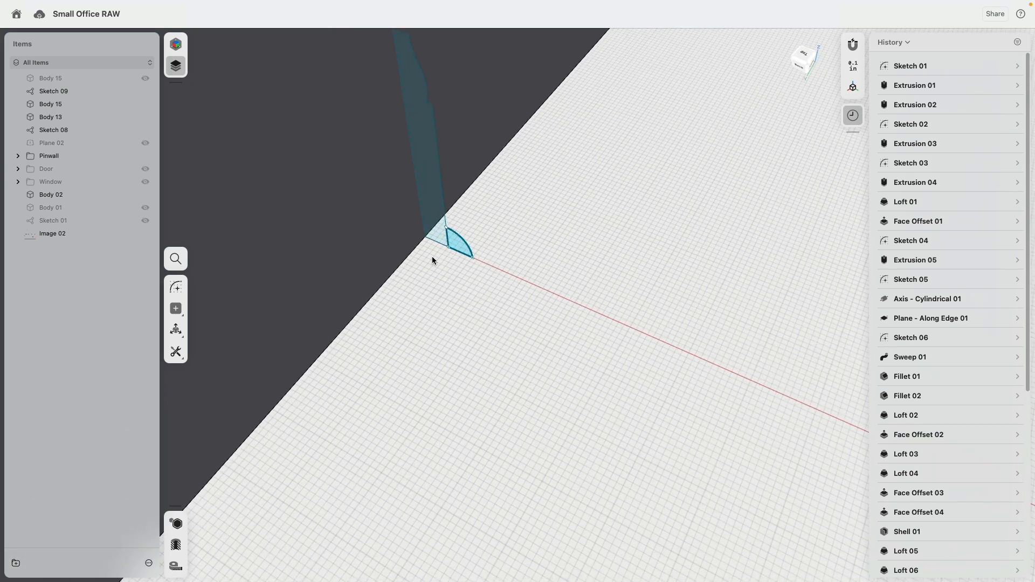
click(406, 256)
Step: Add the short wall edge beside the door trim and the next inner bottom wall edge to the selection
scroll(470, 259, down, 8)
scroll(529, 192, down, 5)
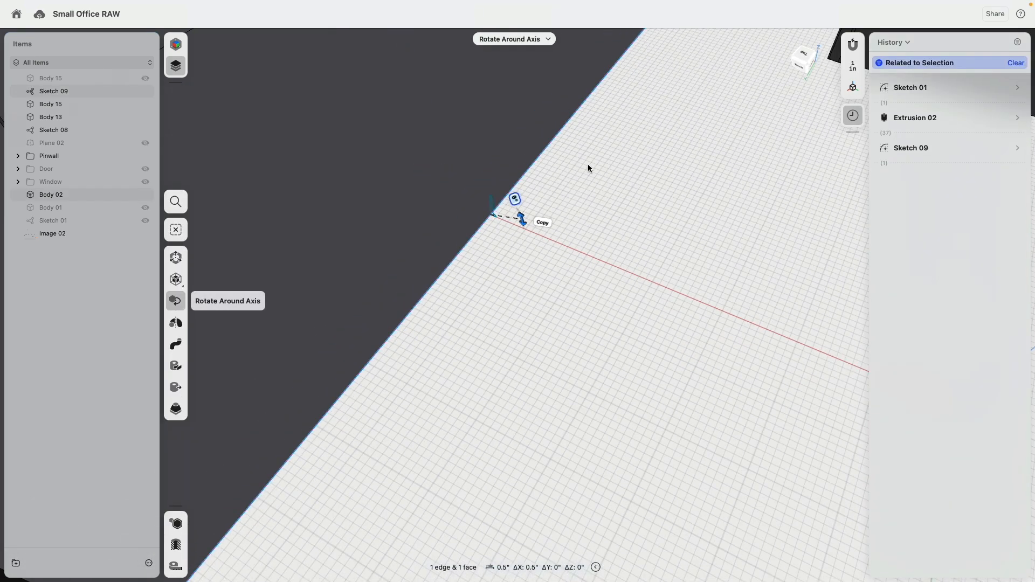
middle_drag(572, 196, 475, 402)
scroll(552, 257, up, 10)
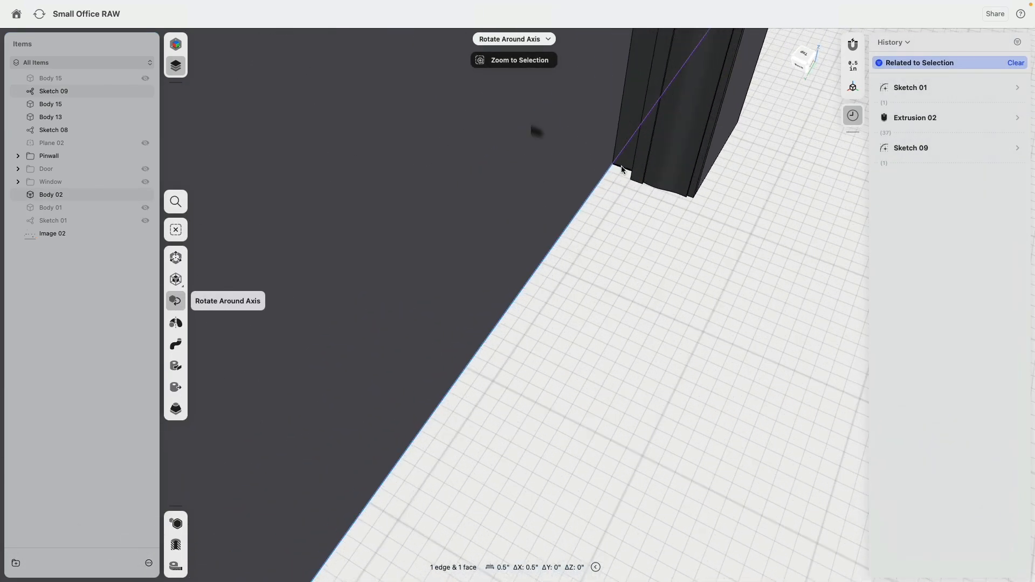
click(622, 167)
scroll(622, 222, down, 8)
middle_drag(743, 315, 630, 235)
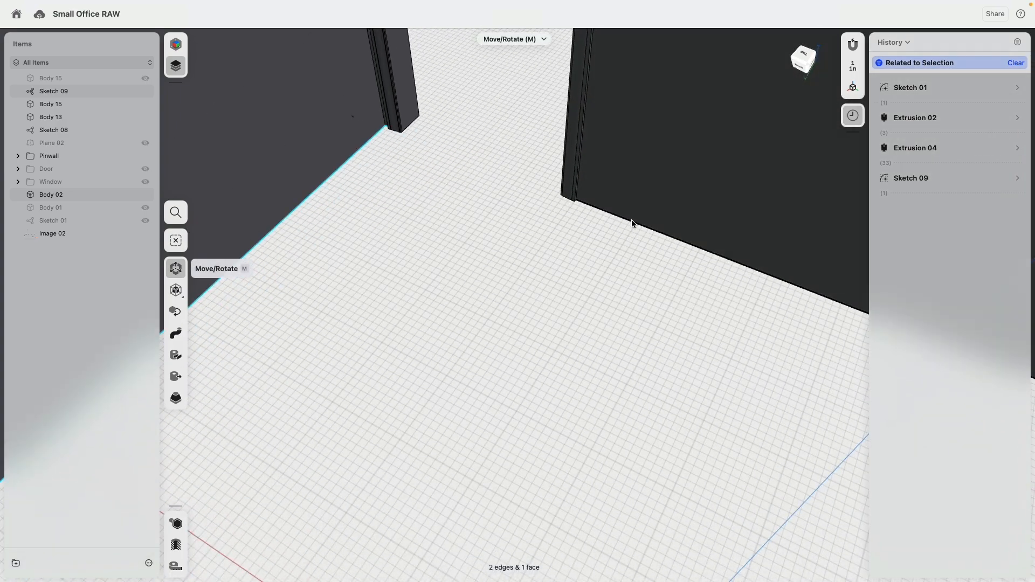
scroll(474, 315, down, 12)
click(304, 316)
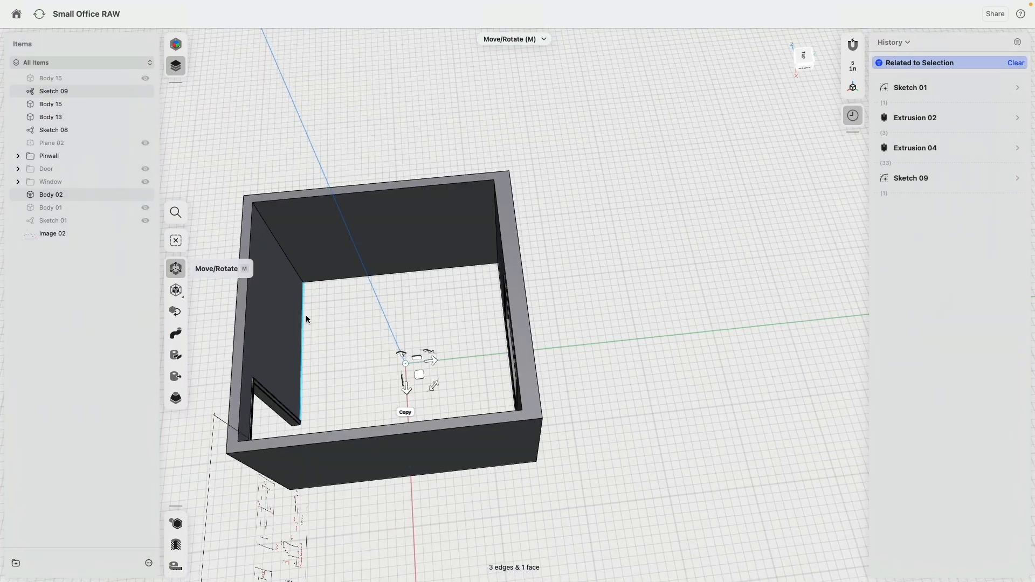
Step: Add the remaining inner bottom wall edges to the selection and sweep the quarter-round profile along them
right_drag(304, 316, 471, 284)
scroll(476, 238, up, 10)
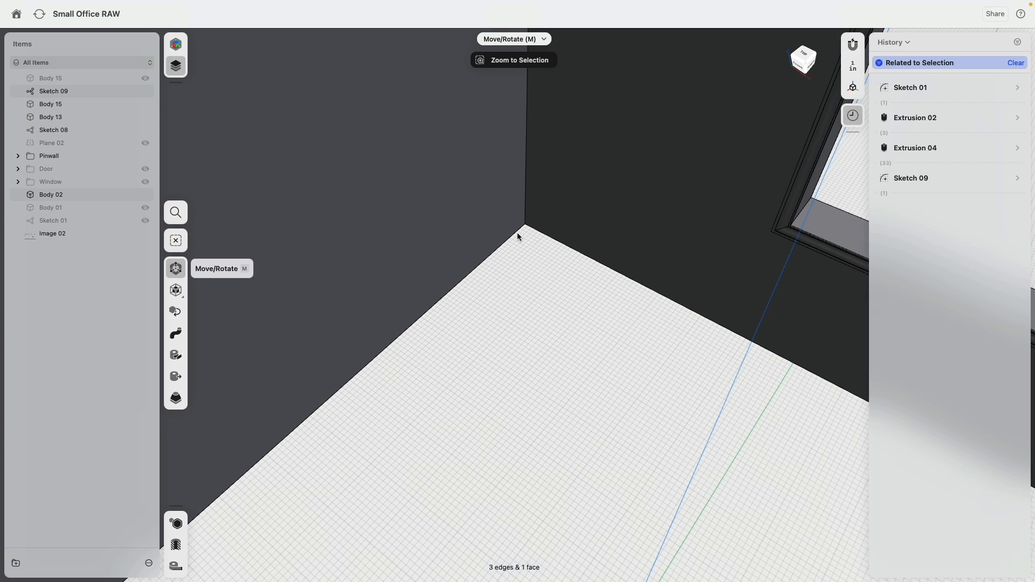
click(518, 234)
scroll(527, 279, down, 12)
right_drag(528, 280, 656, 240)
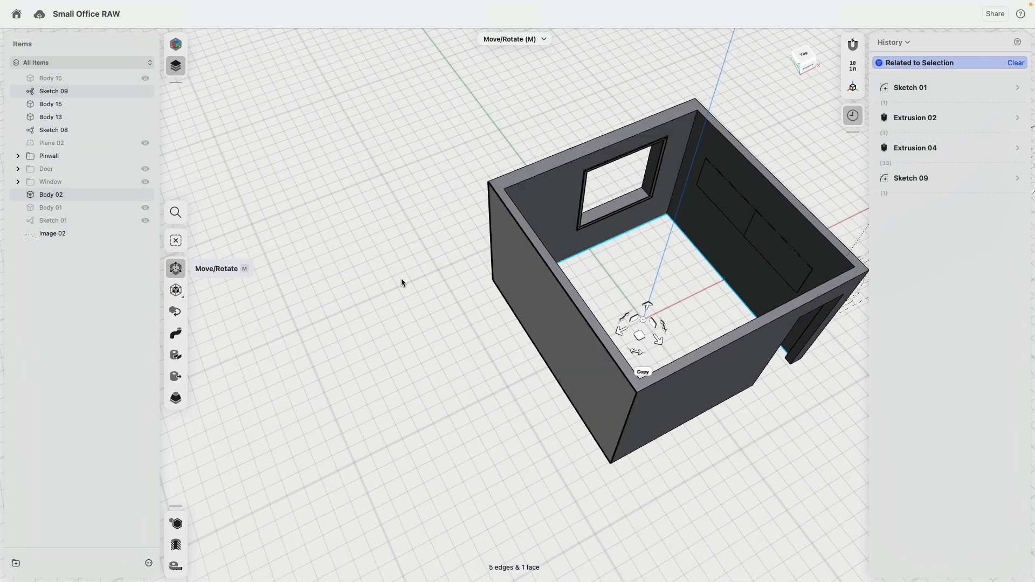
click(175, 334)
Step: Show the baseboard body again and check how the quarter round meets the door trim at the corner
scroll(635, 257, up, 10)
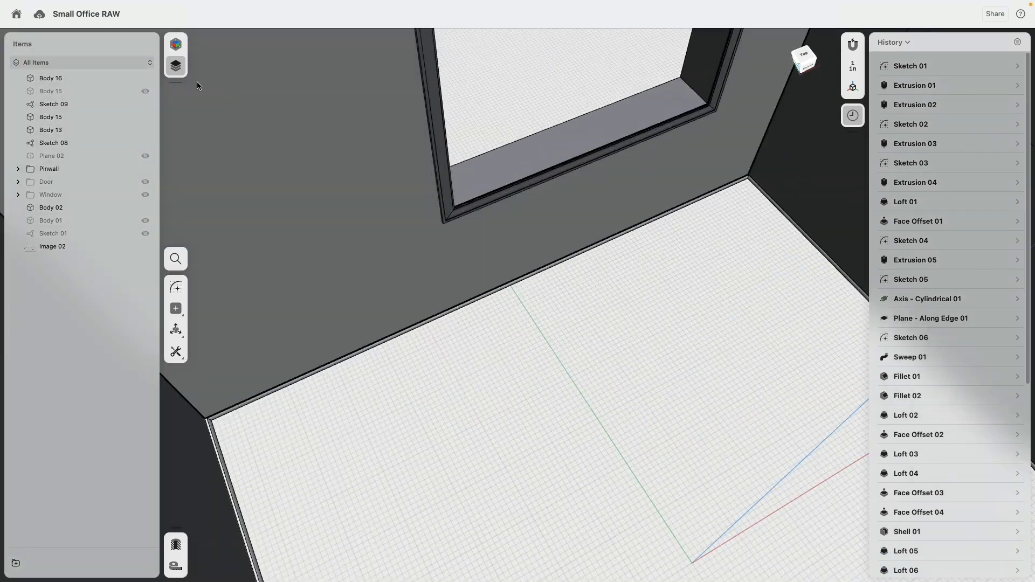
click(144, 90)
right_drag(658, 286, 541, 301)
right_drag(680, 375, 750, 367)
scroll(749, 367, up, 3)
scroll(725, 388, up, 10)
right_drag(621, 438, 600, 407)
click(564, 361)
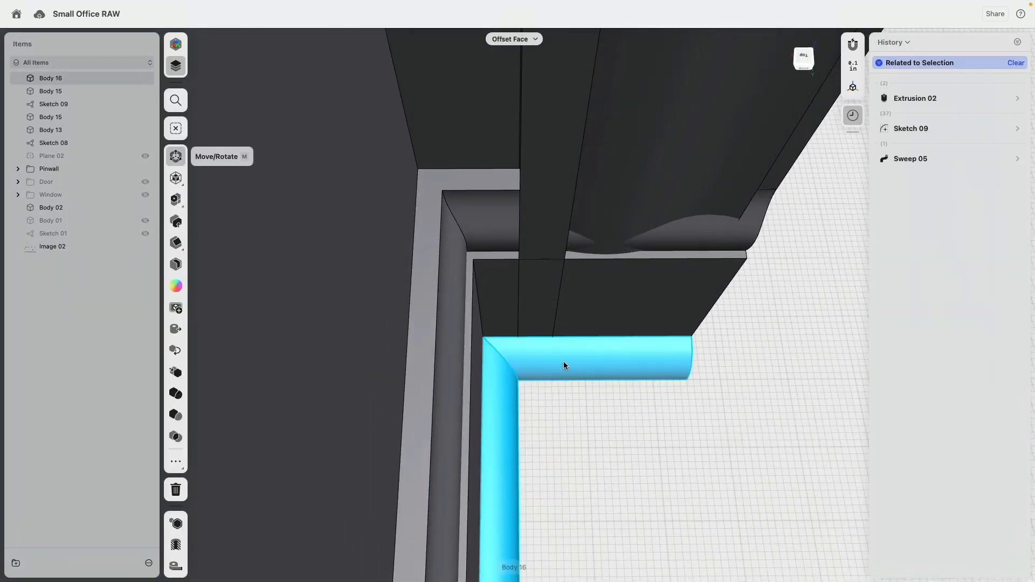
click(502, 315)
Step: Try to replace the quarter round's end face with the door trim's side face, and undo the replacement
right_drag(688, 377, 718, 391)
click(702, 366)
click(593, 251)
click(593, 250)
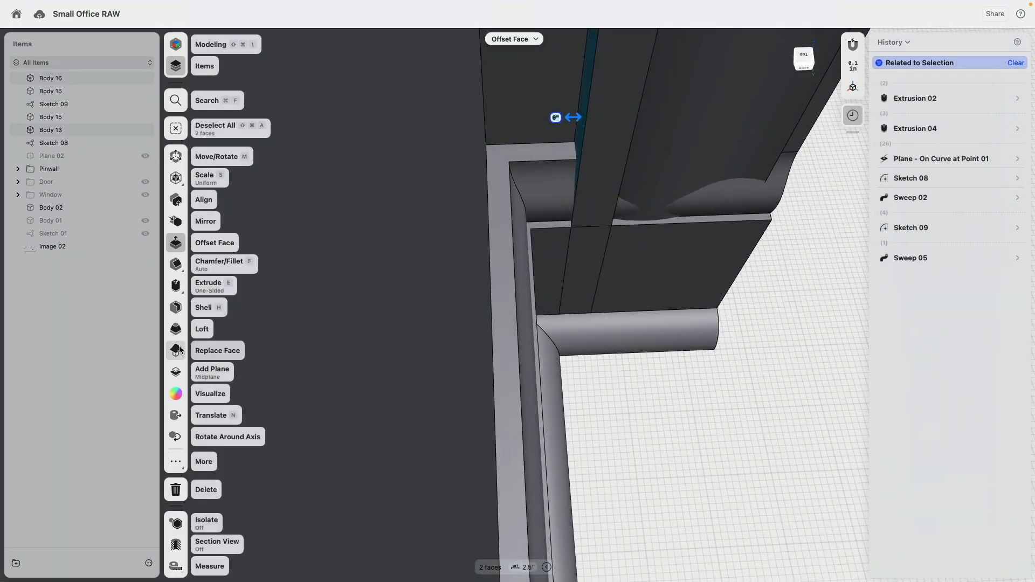
click(176, 351)
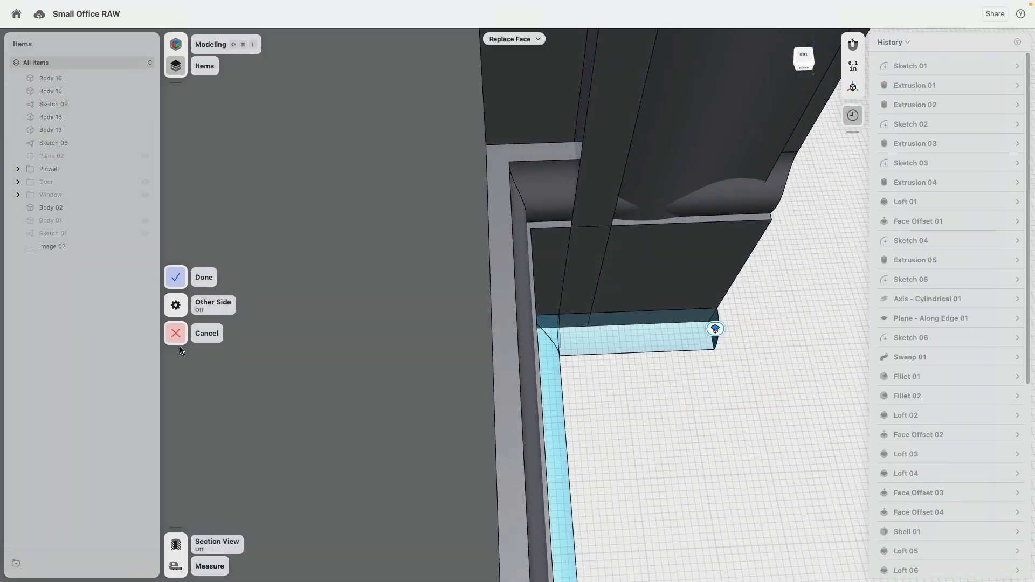
click(177, 275)
right_drag(451, 329, 622, 331)
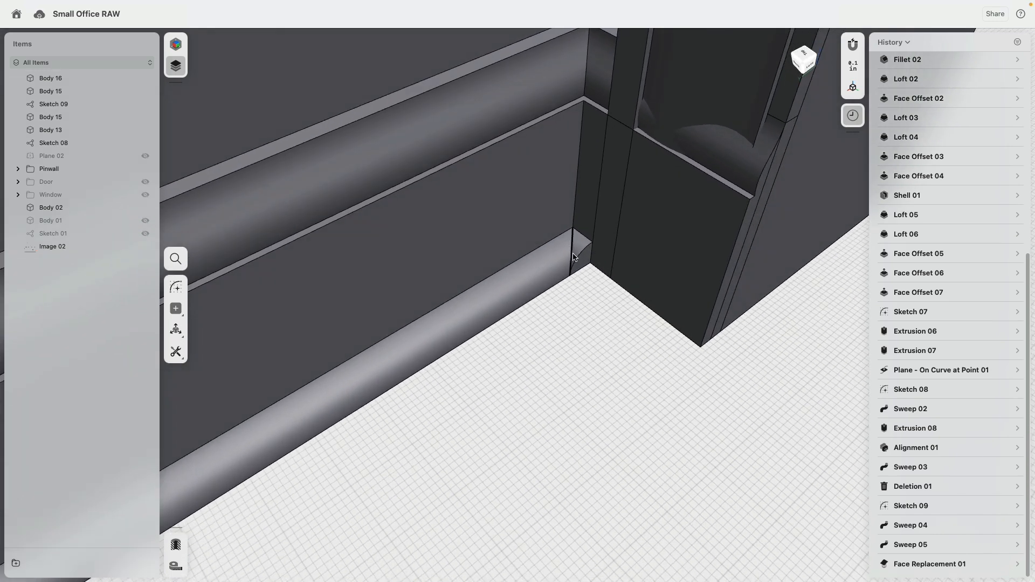
key(super+z)
Step: Replace the baseboard's end face with the door trim's side face so the baseboard stops at the trim
scroll(739, 286, up, 2)
right_drag(733, 282, 698, 280)
click(753, 206)
middle_drag(702, 226, 681, 404)
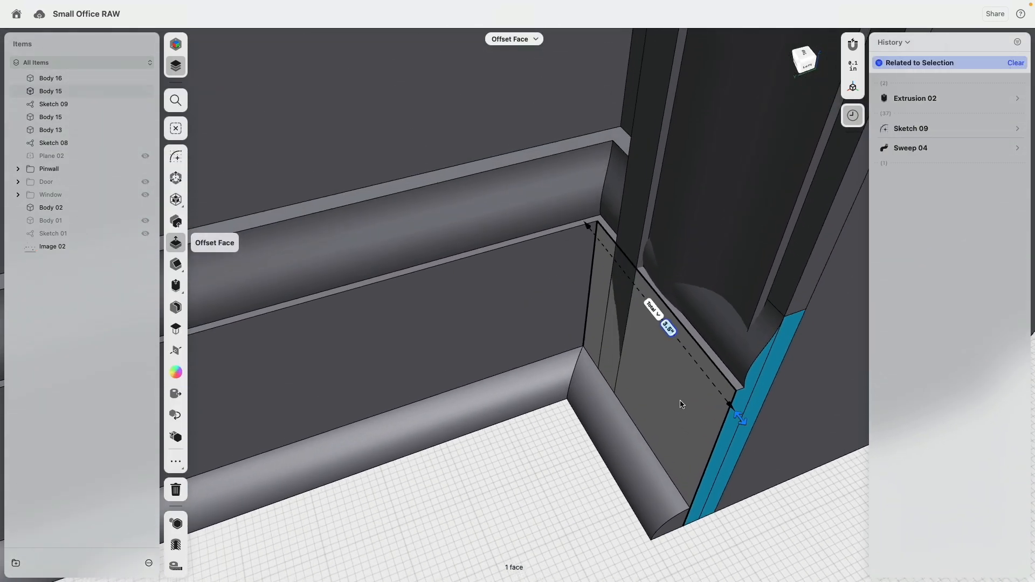
right_drag(638, 404, 699, 421)
shift+click(617, 178)
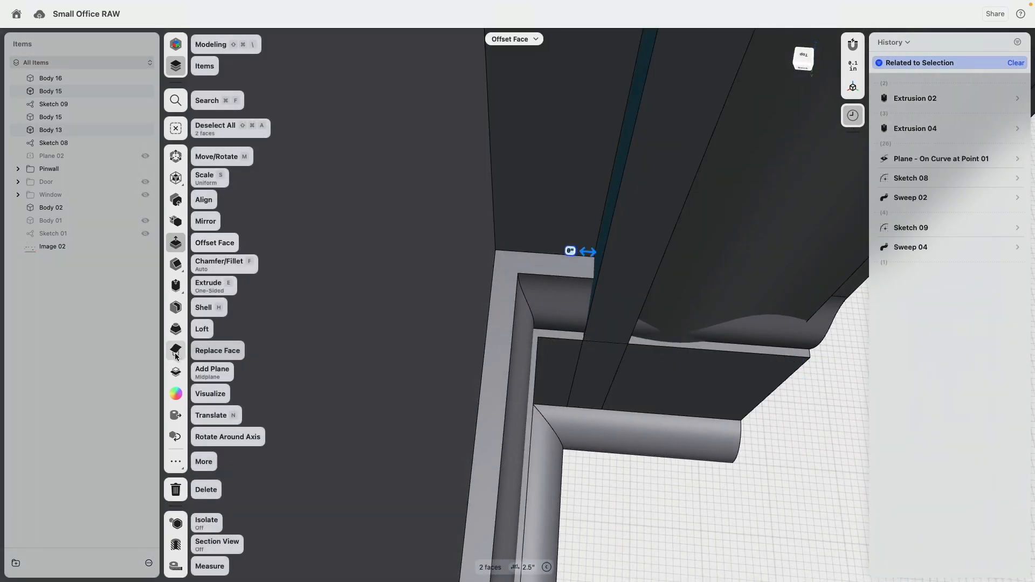
click(176, 351)
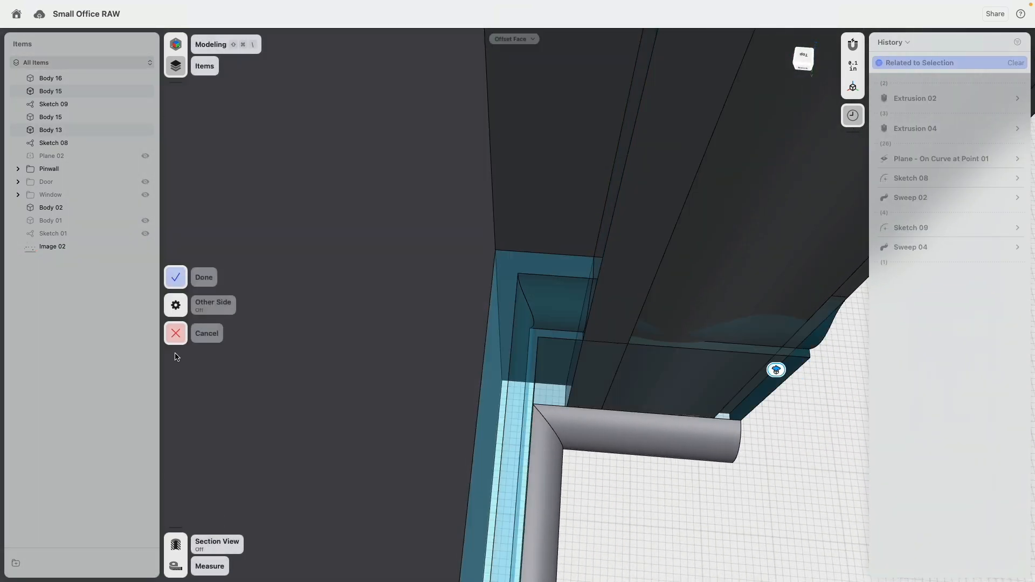
click(182, 286)
Step: Replace the quarter round's end face with the door trim's narrow inner side face to shorten it at the corner
right_drag(700, 425, 518, 365)
scroll(607, 406, up, 3)
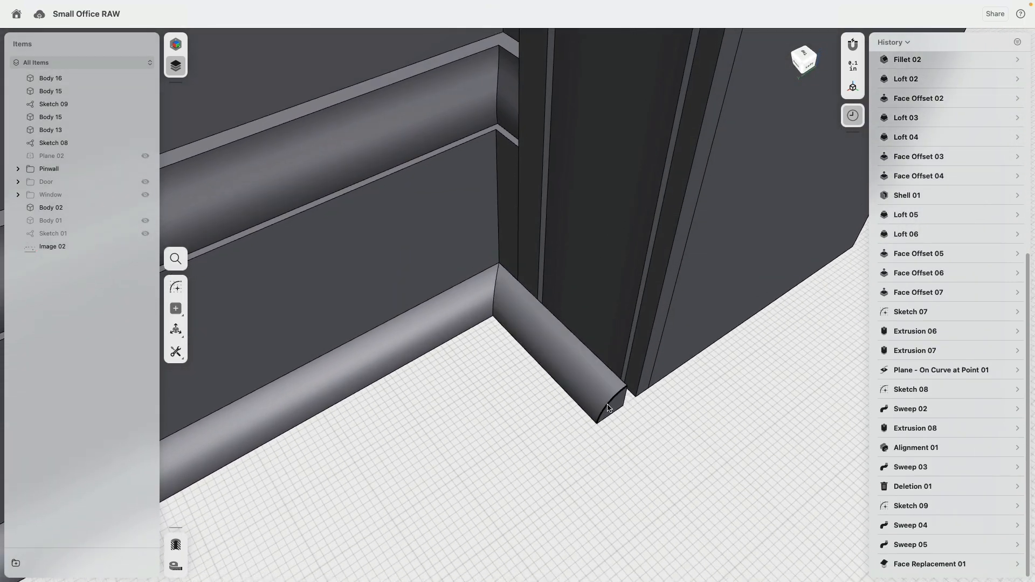
click(624, 403)
click(176, 243)
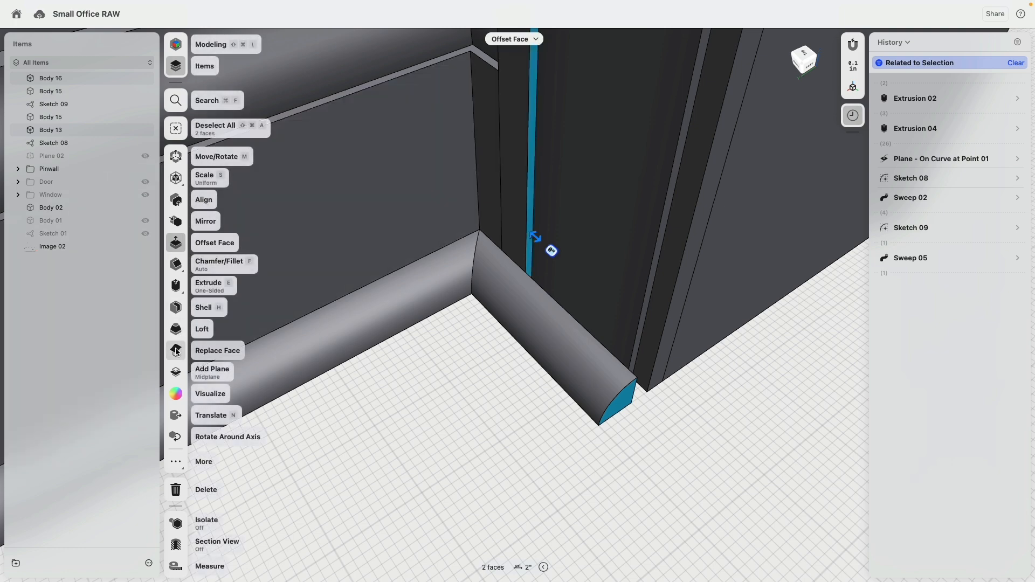
click(176, 350)
click(176, 278)
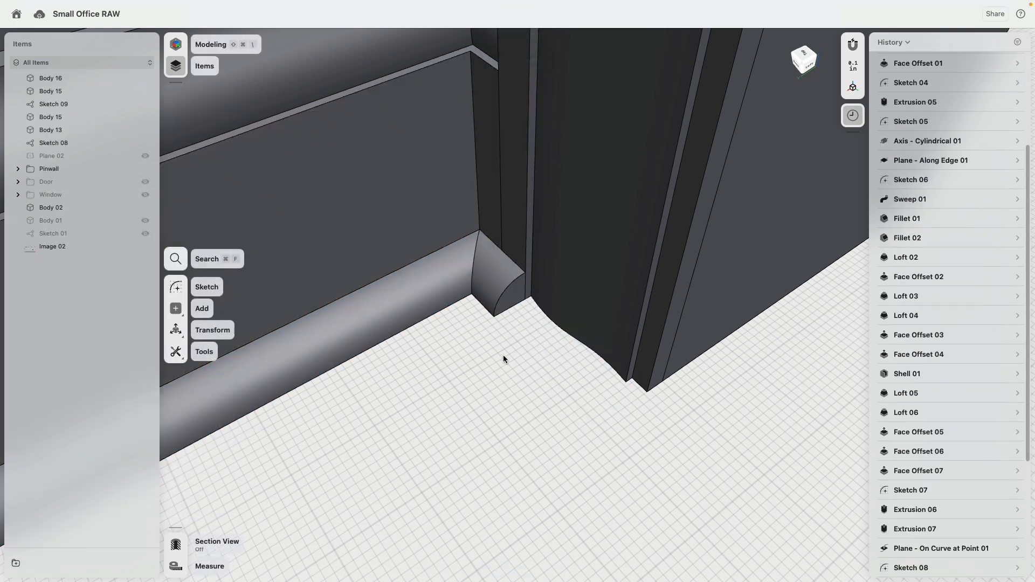
Step: Rotate the quarter round's shortened end face around its vertical edge so the end angles back toward the wall
scroll(516, 314, up, 5)
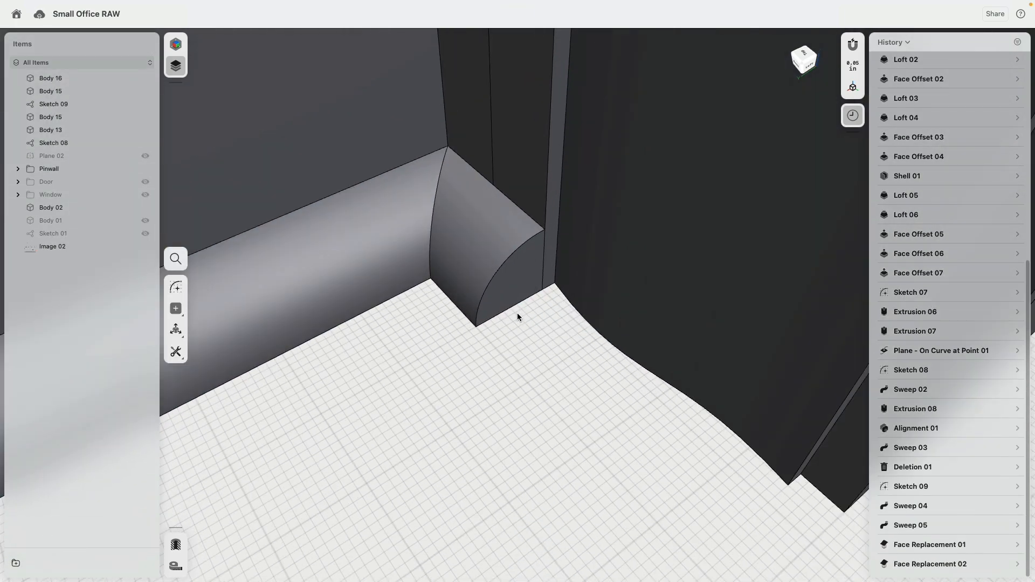
click(533, 275)
click(527, 286)
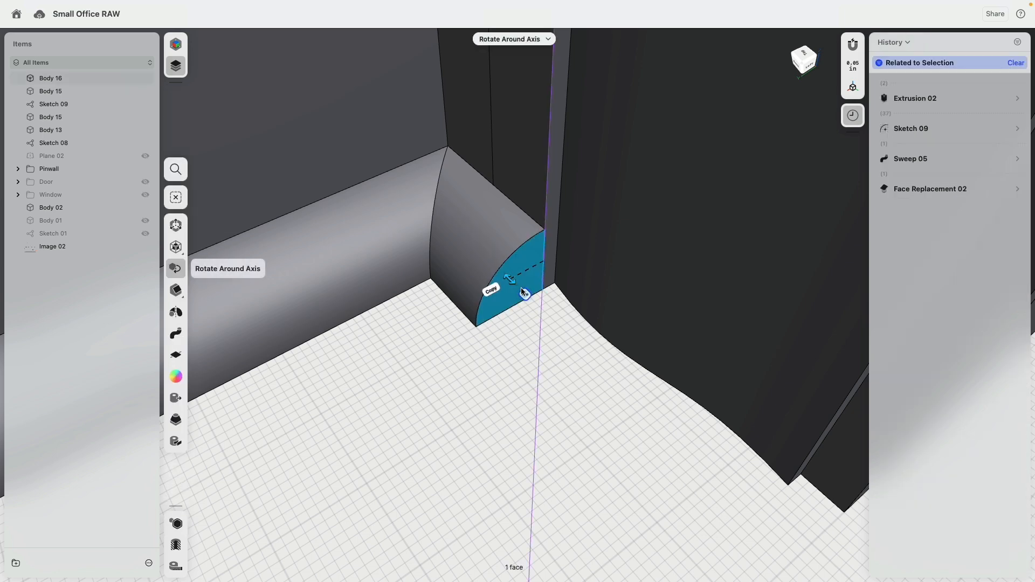
drag(514, 286, 490, 262)
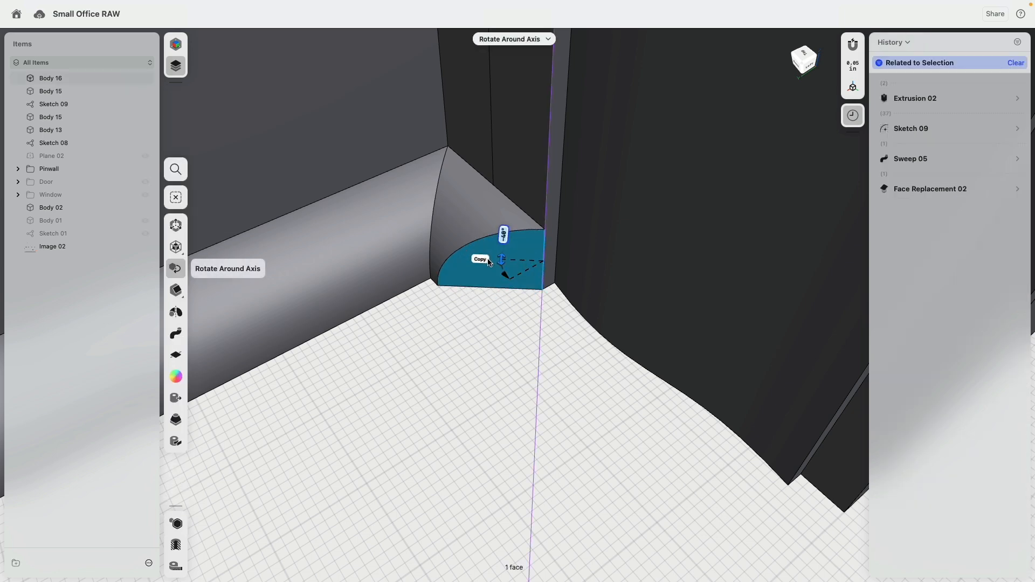
click(505, 358)
Step: Inspect the trimmed corner beside the door by selecting the quarter round, the wall and the baseboard in turn
scroll(513, 410, down, 10)
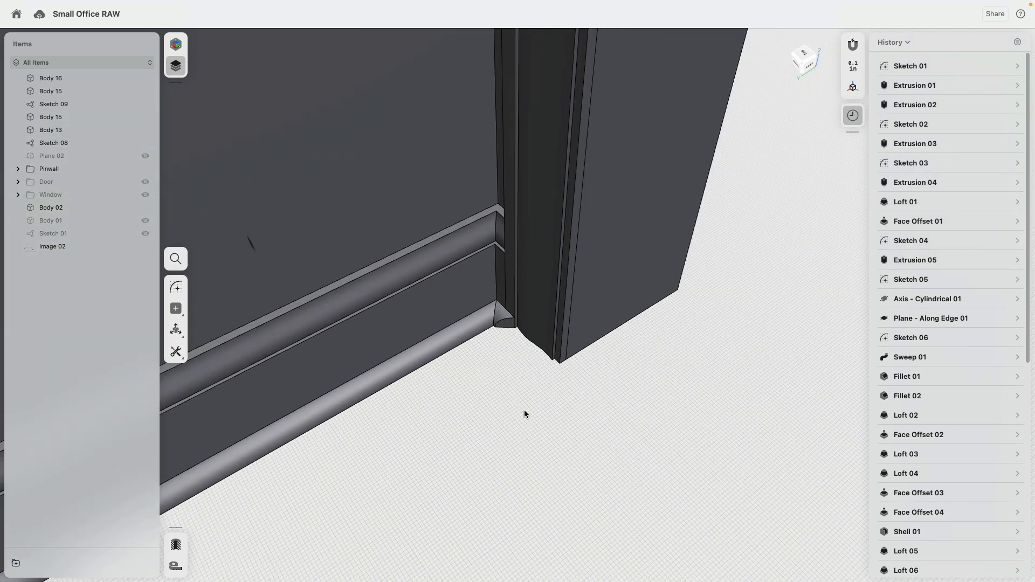
right_drag(485, 402, 567, 409)
scroll(568, 406, down, 4)
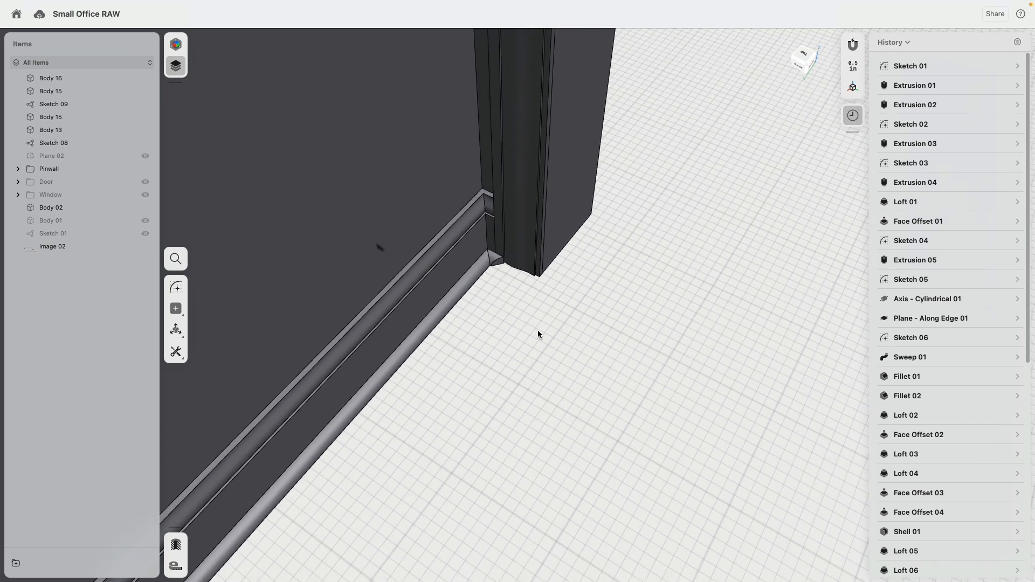
click(481, 275)
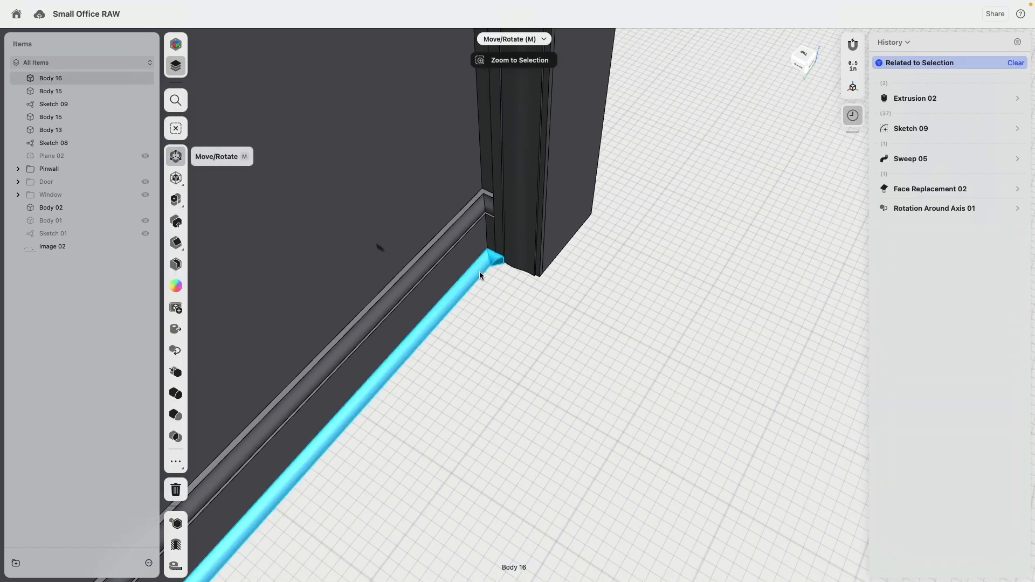
double_click(464, 238)
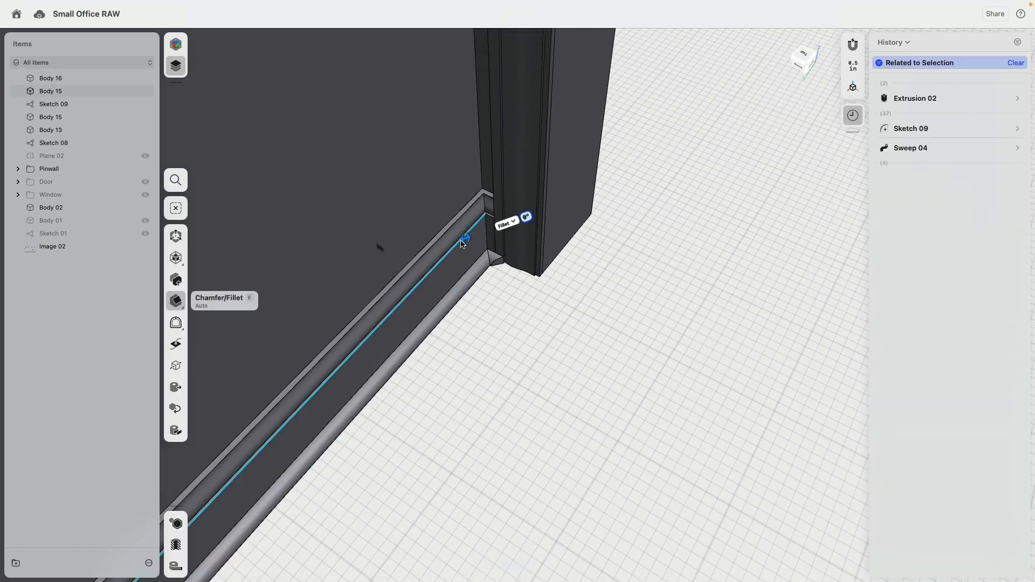
click(504, 341)
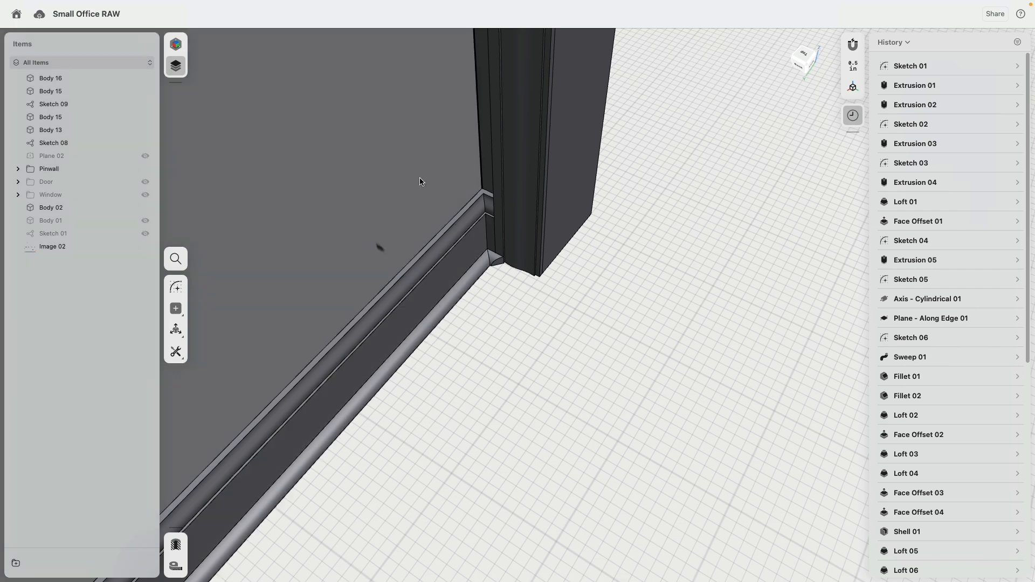
click(420, 181)
click(422, 182)
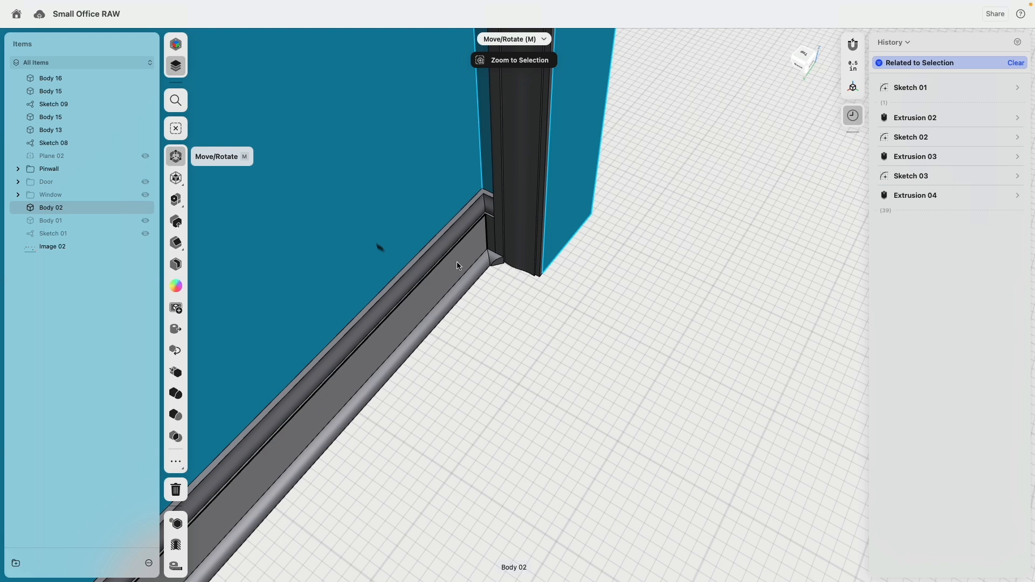
click(456, 262)
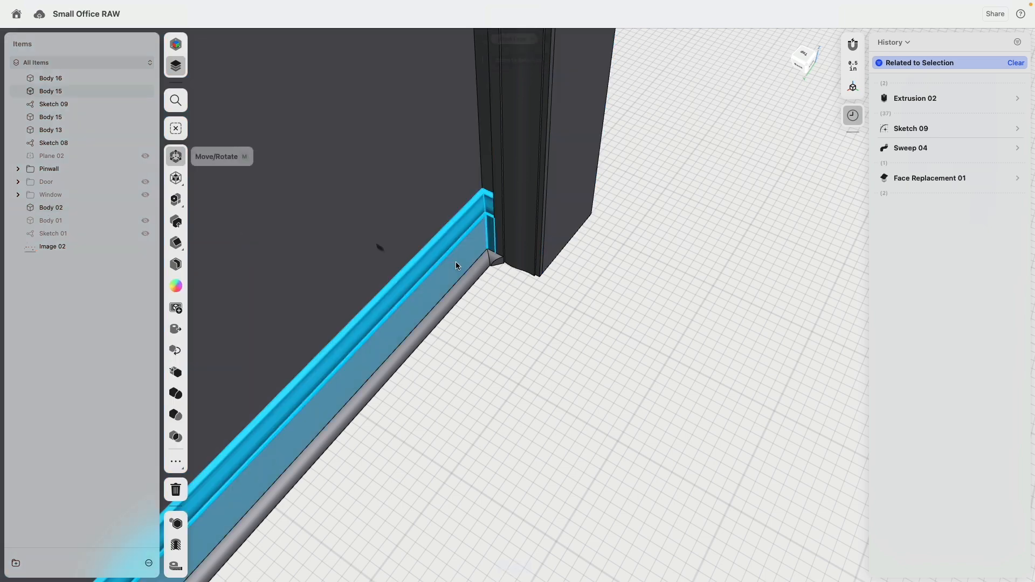
click(454, 277)
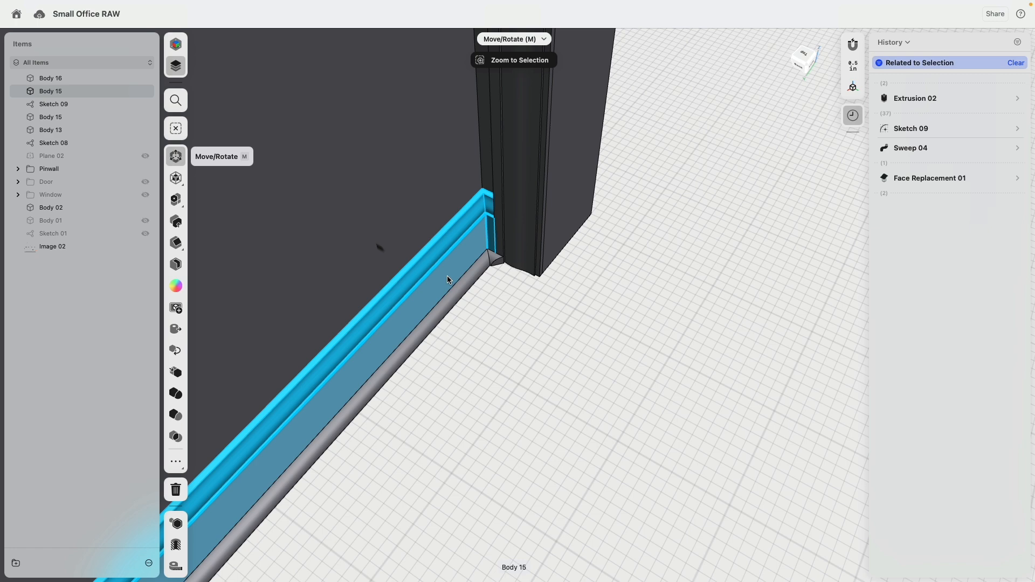
Step: Replace the baseboard's end face beside the door opening with the adjoining side face of the door trim
click(474, 277)
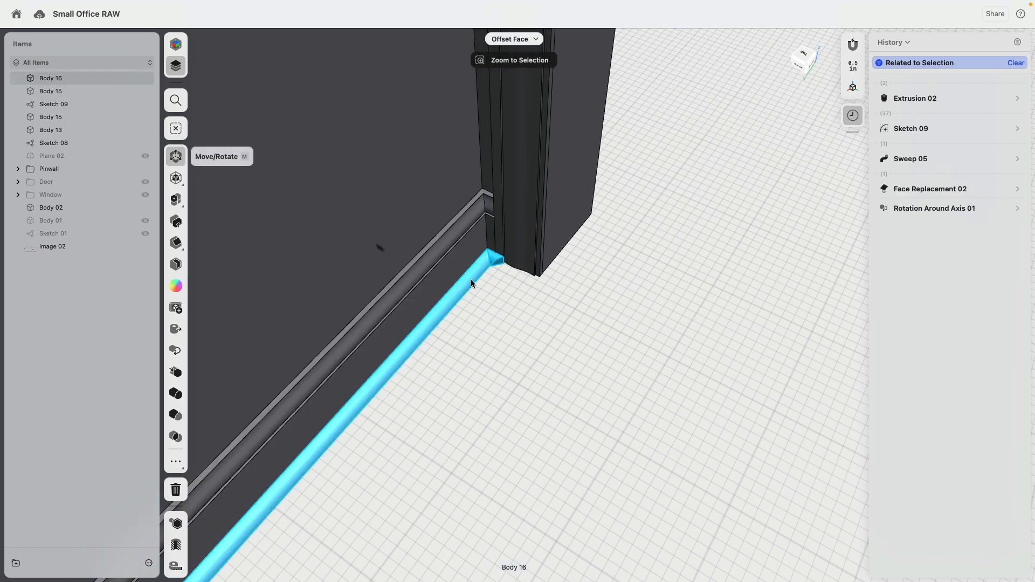
click(487, 393)
right_drag(487, 393, 475, 273)
scroll(553, 286, up, 5)
right_drag(480, 342, 463, 294)
click(568, 295)
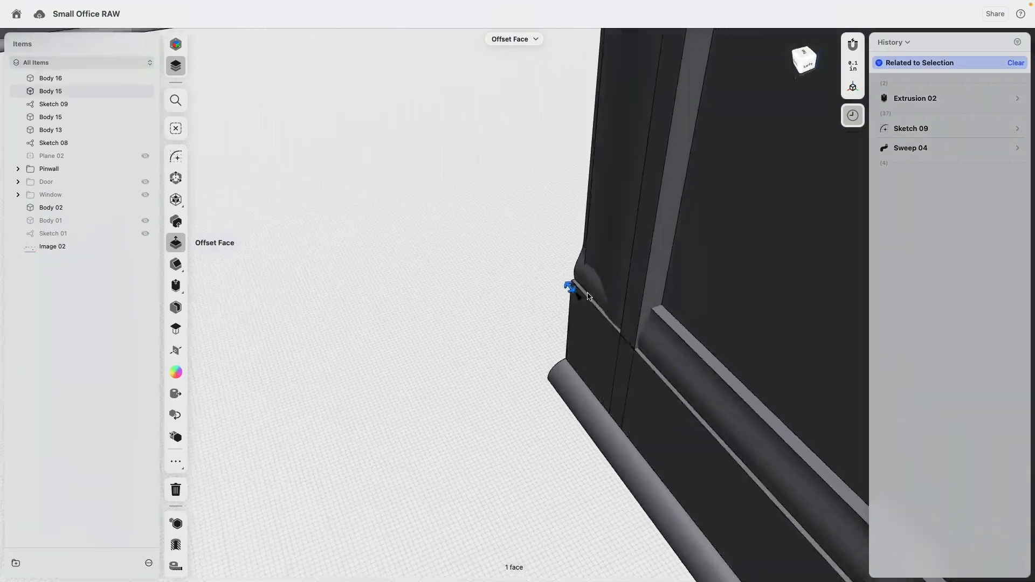
click(651, 284)
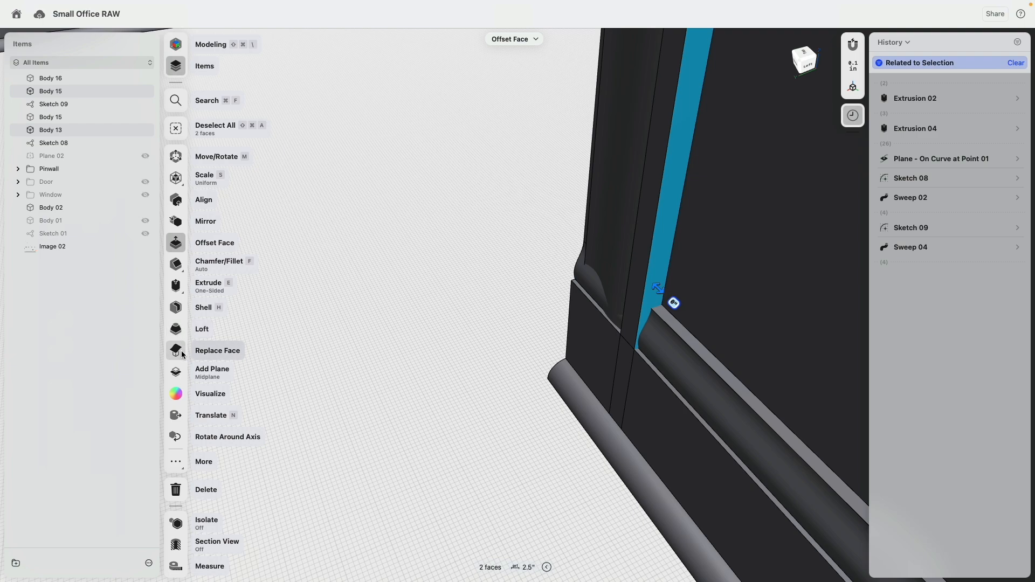
click(181, 351)
click(181, 279)
Step: Replace the quarter-round moulding's end face at the door opening with the adjacent side face of the door trim
right_drag(455, 297, 598, 310)
click(588, 368)
scroll(620, 325, up, 6)
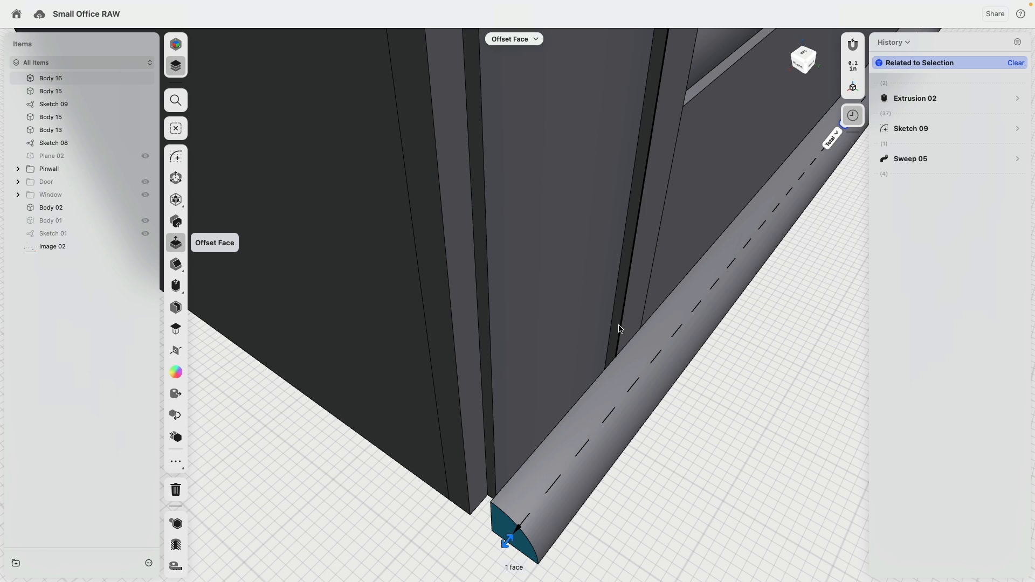
click(622, 329)
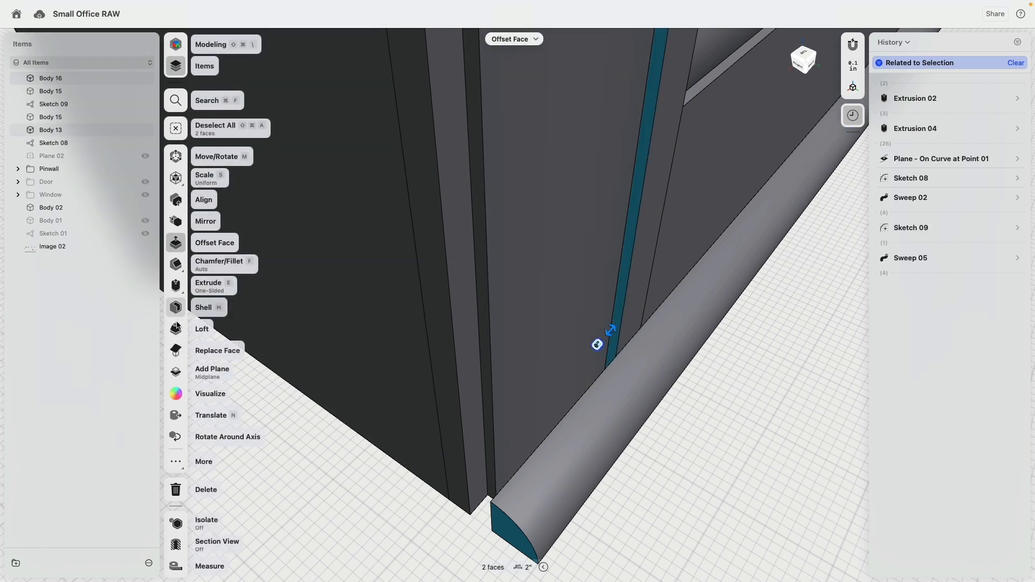
click(175, 350)
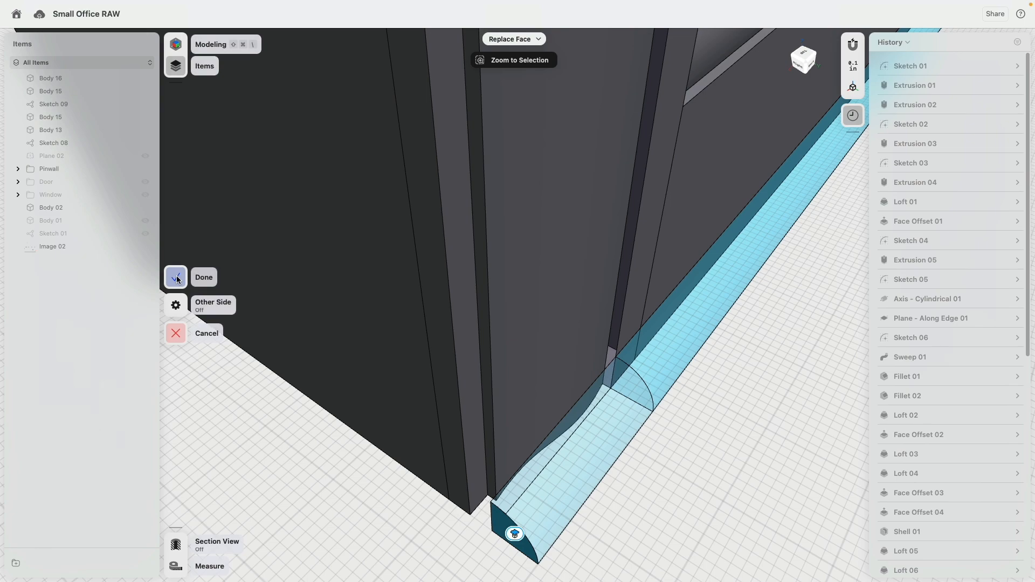
click(176, 279)
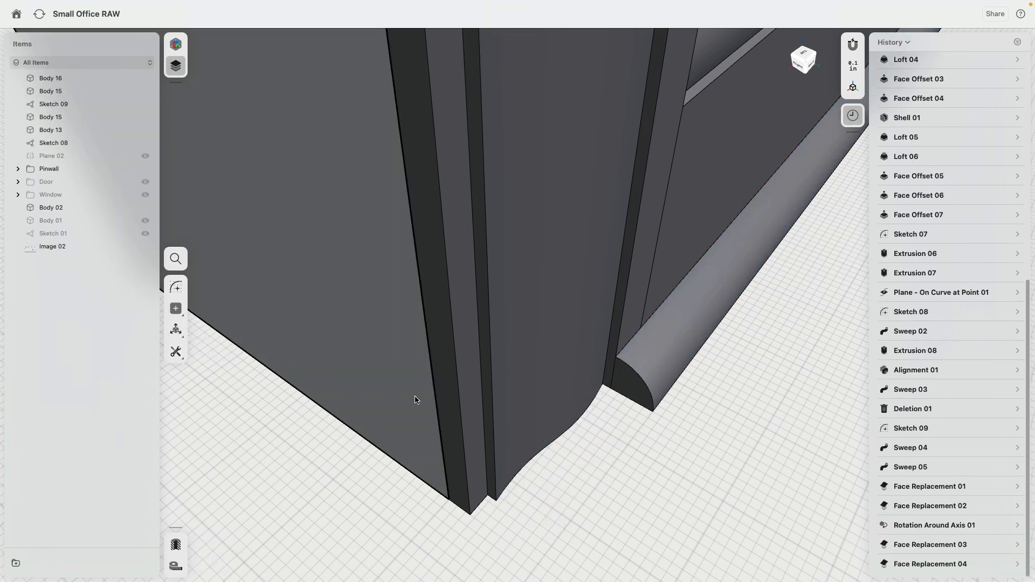
Step: Undo the last two face replacements on the baseboard and quarter-round moulding
scroll(652, 405, down, 10)
right_drag(652, 406, 634, 409)
scroll(600, 430, down, 10)
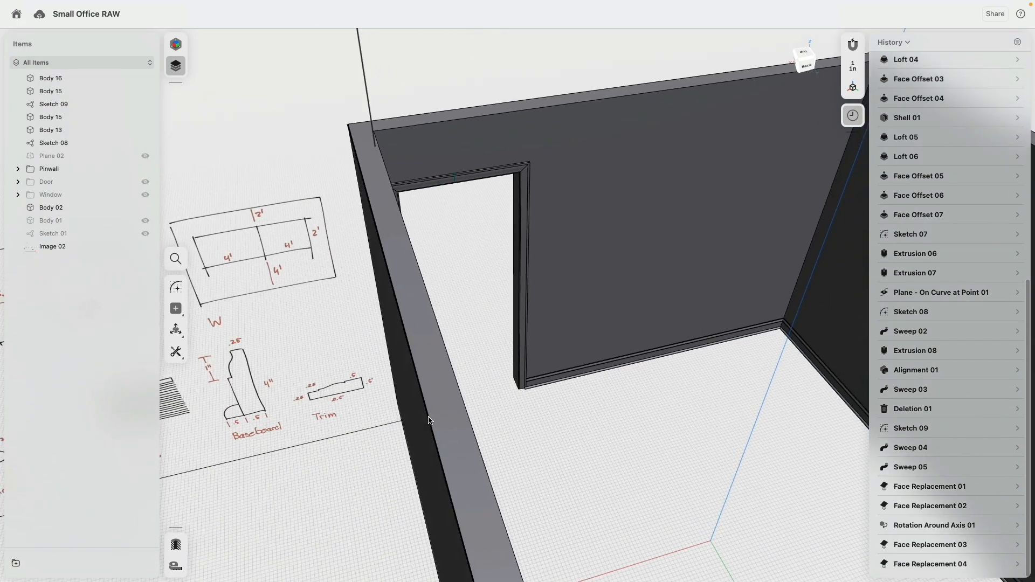
scroll(545, 406, up, 5)
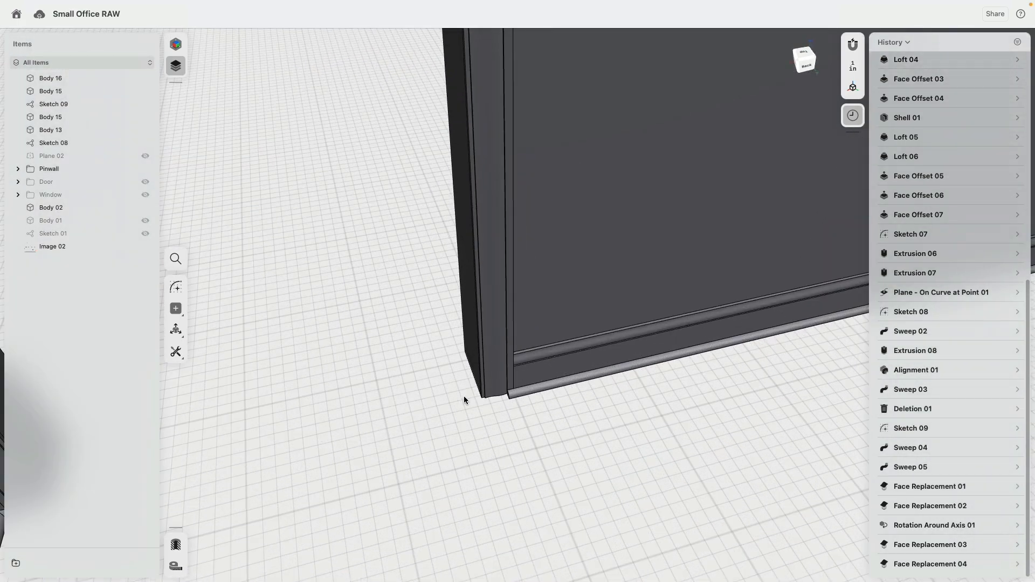
key(ctrl+z)
key(ctrl+z)
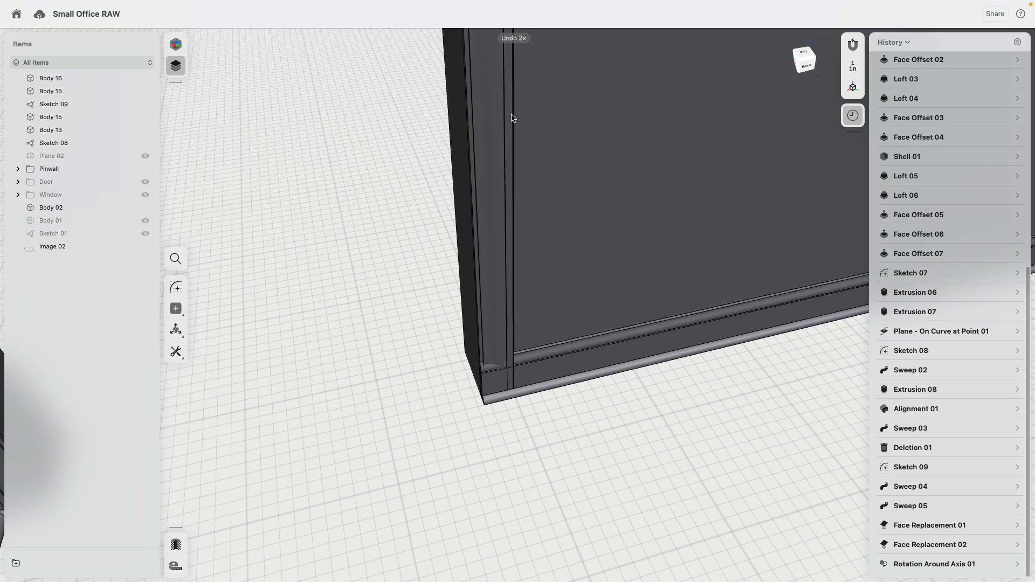
Step: Start a sketch on the inner face of the wall with the door opening and turn on Section View
scroll(532, 468, down, 5)
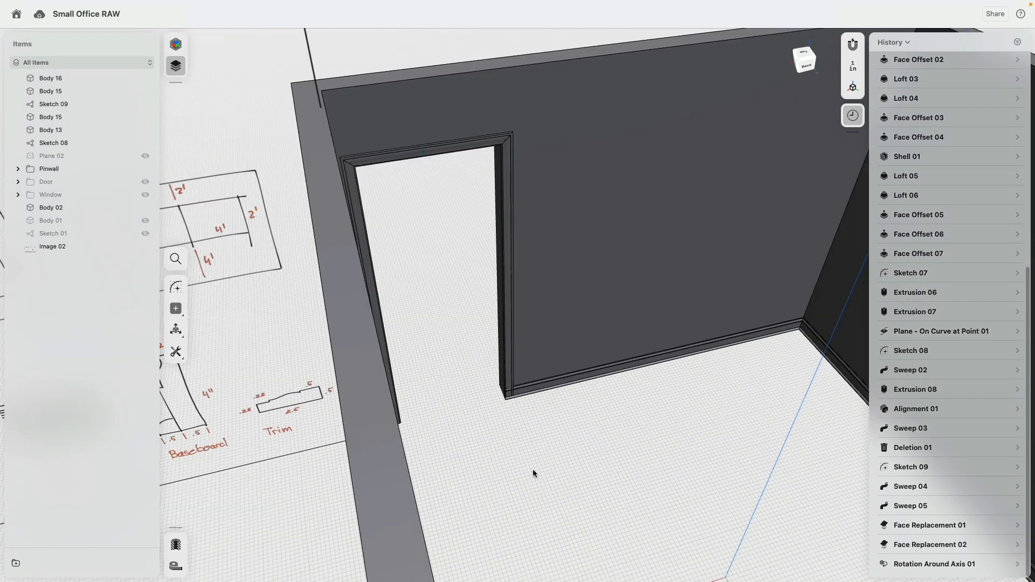
right_drag(484, 468, 443, 420)
scroll(448, 419, down, 5)
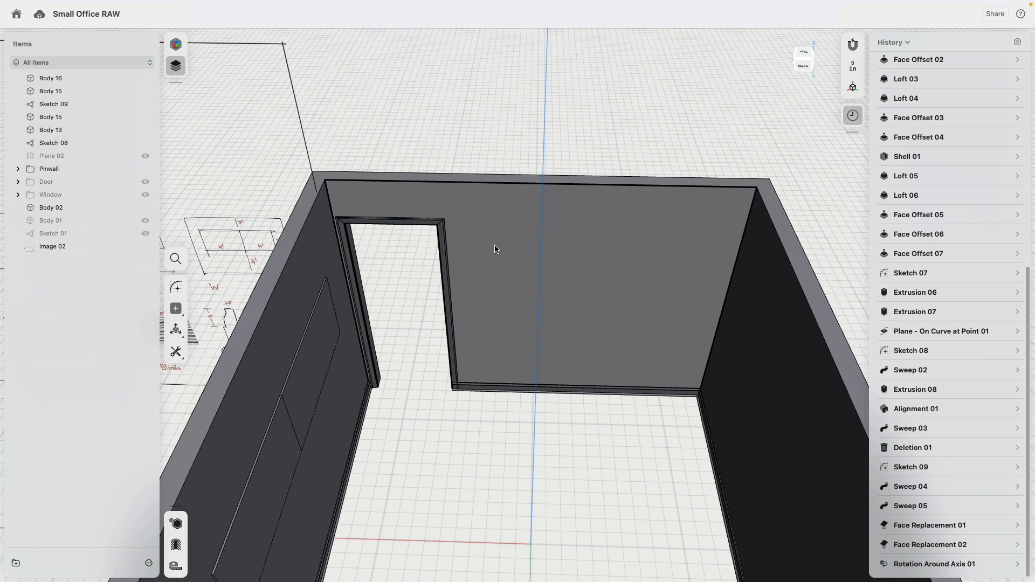
click(477, 242)
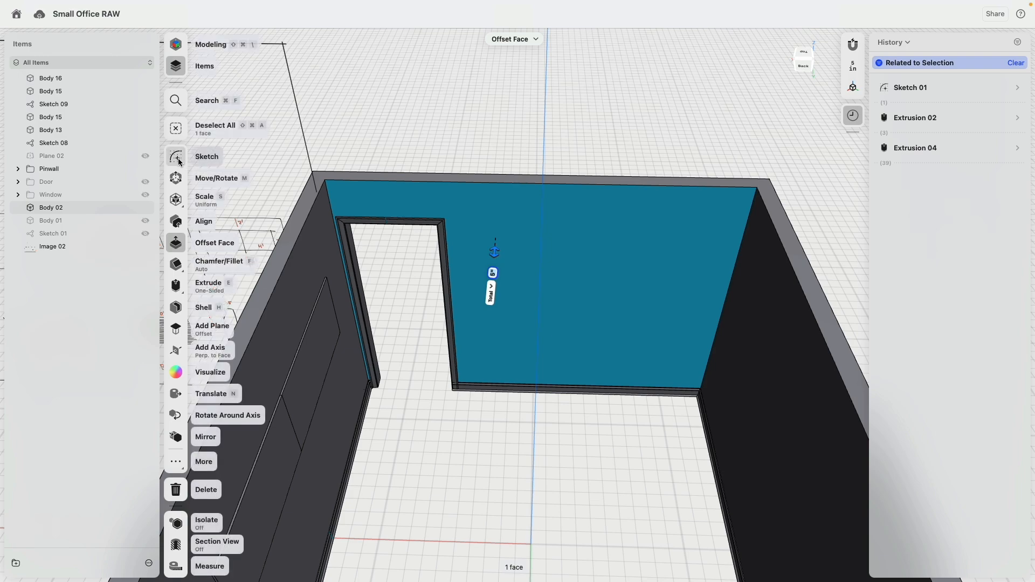
click(177, 158)
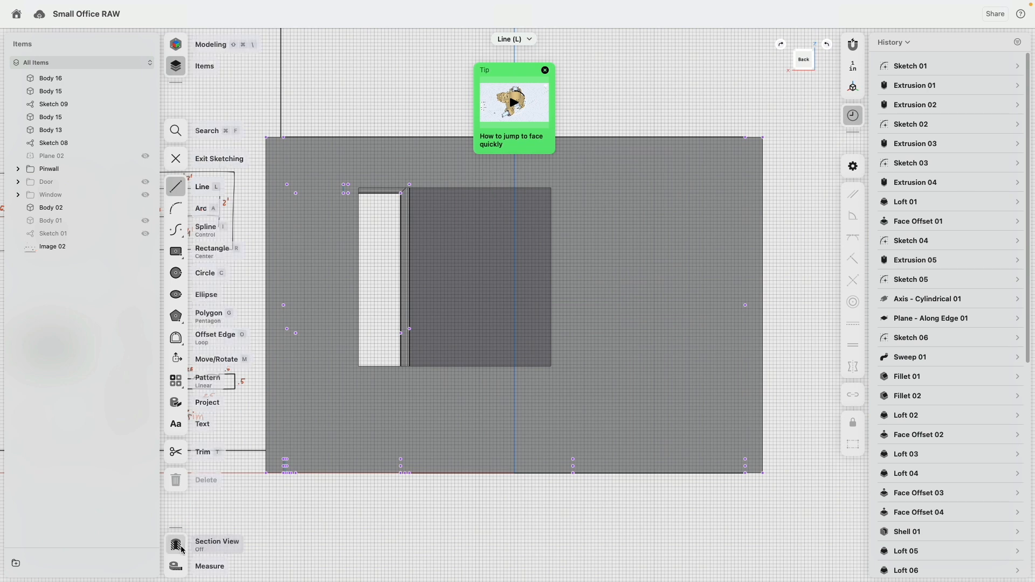
click(181, 549)
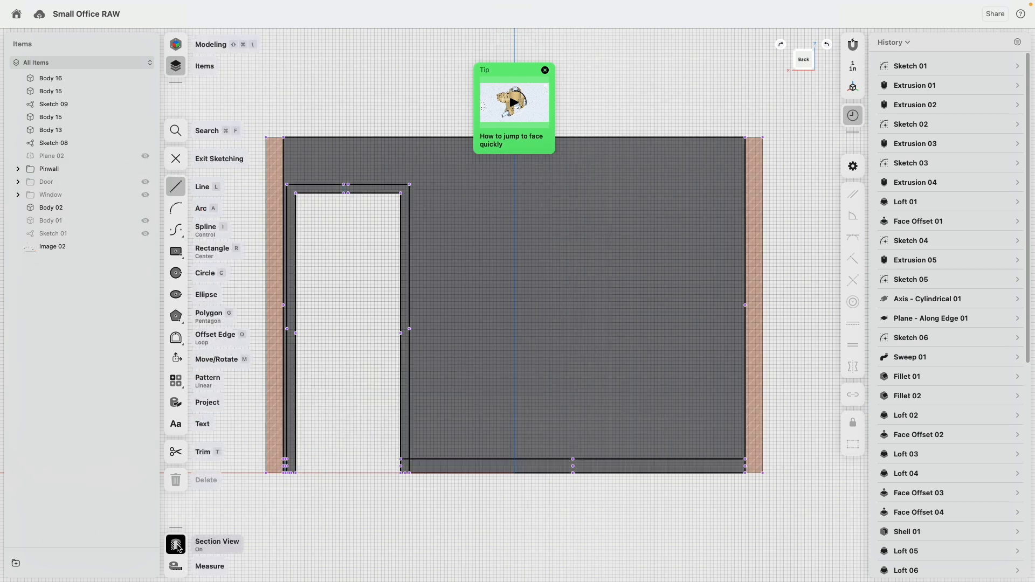
Step: Sketch a closed strip with lines along the wall's top edge, spanning the full inner width and about 5 in tall
key(l)
scroll(464, 269, up, 5)
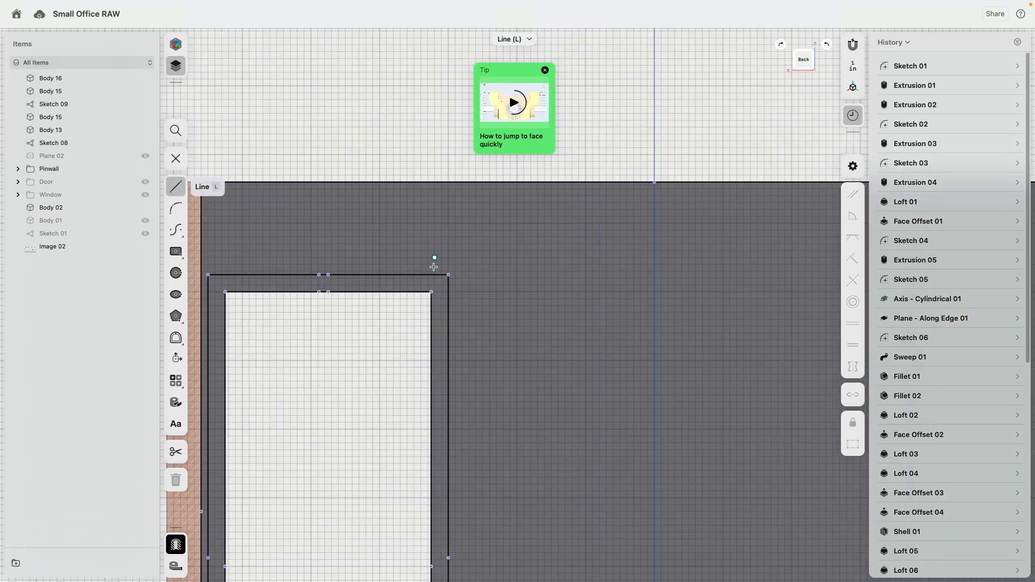
scroll(377, 248, down, 3)
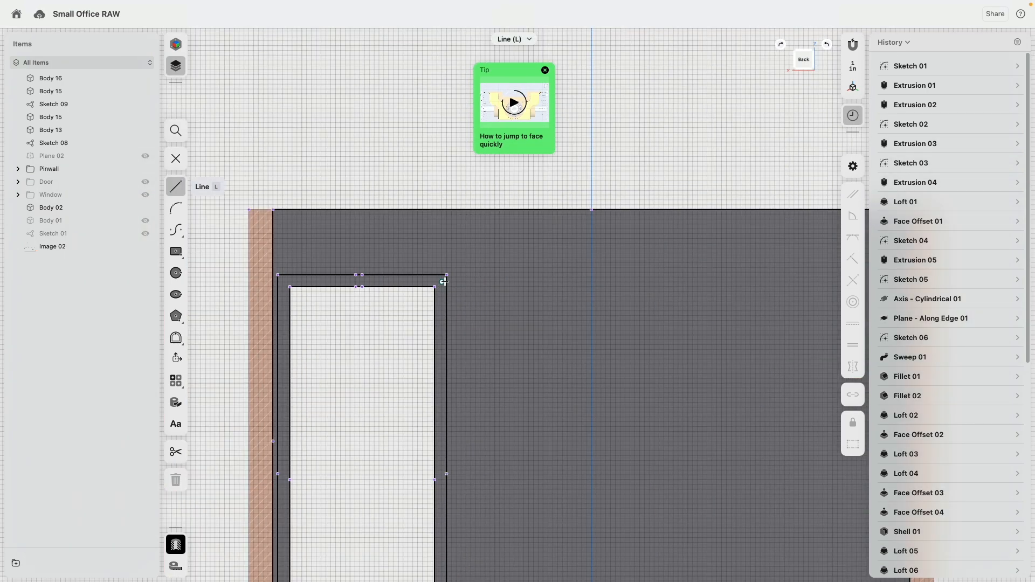
scroll(406, 220, down, 5)
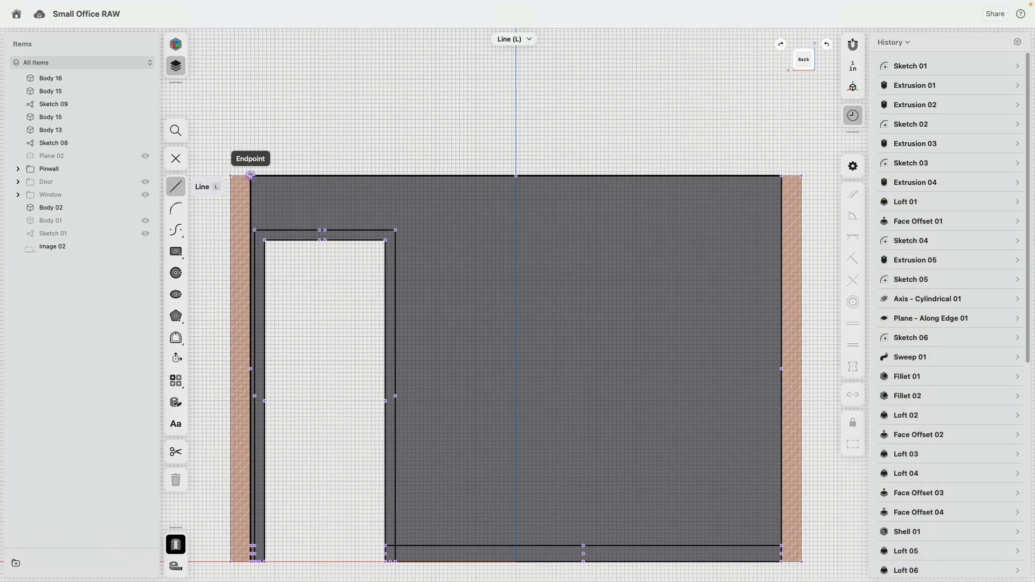
middle_drag(634, 287, 573, 228)
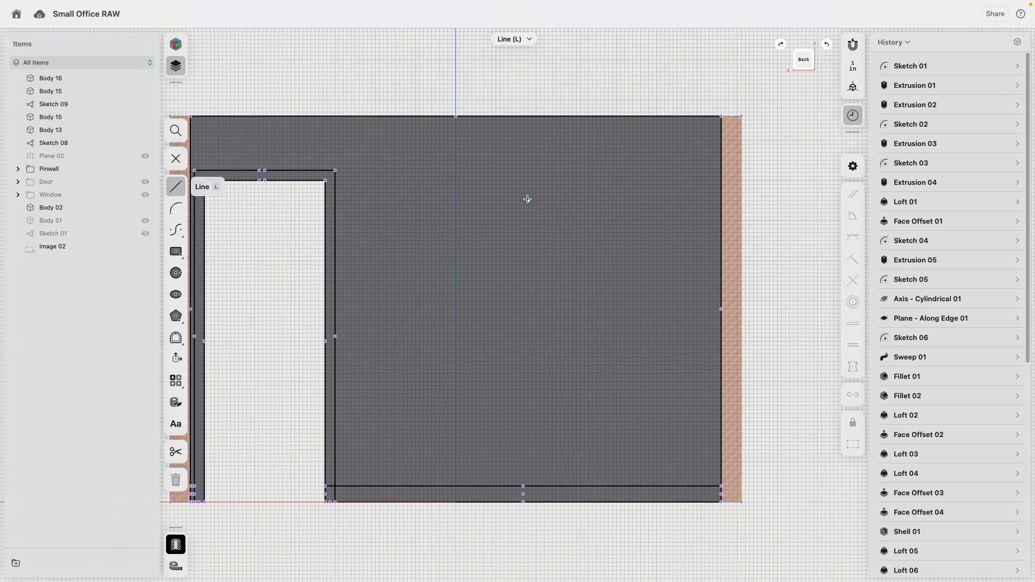
middle_drag(316, 148, 373, 173)
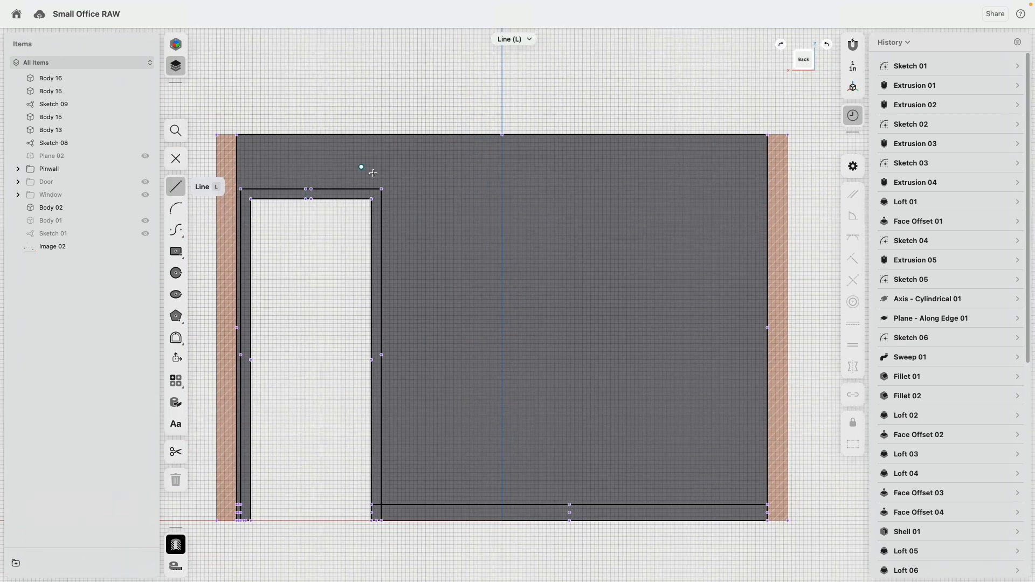
click(242, 138)
click(772, 138)
click(772, 157)
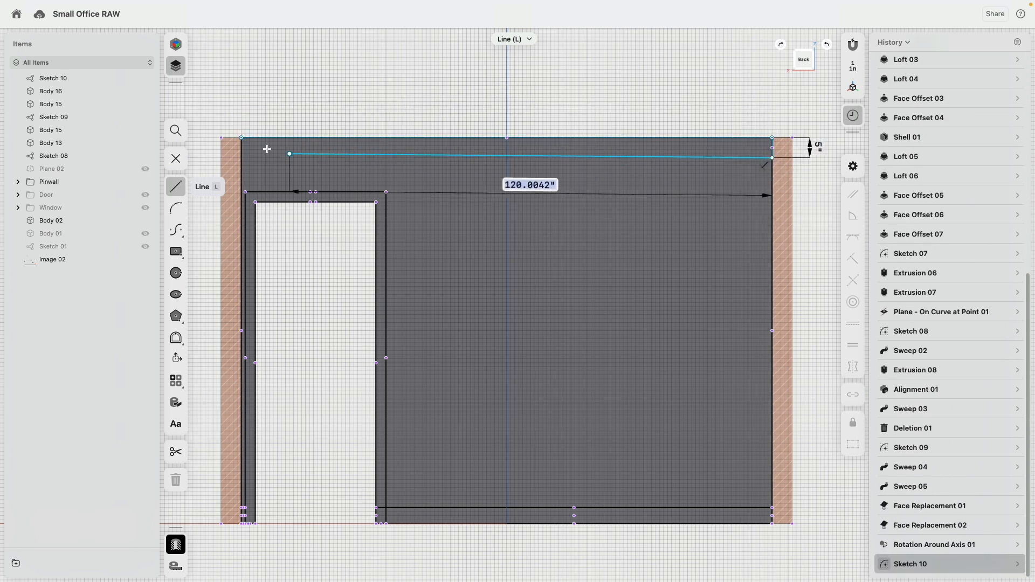
click(241, 157)
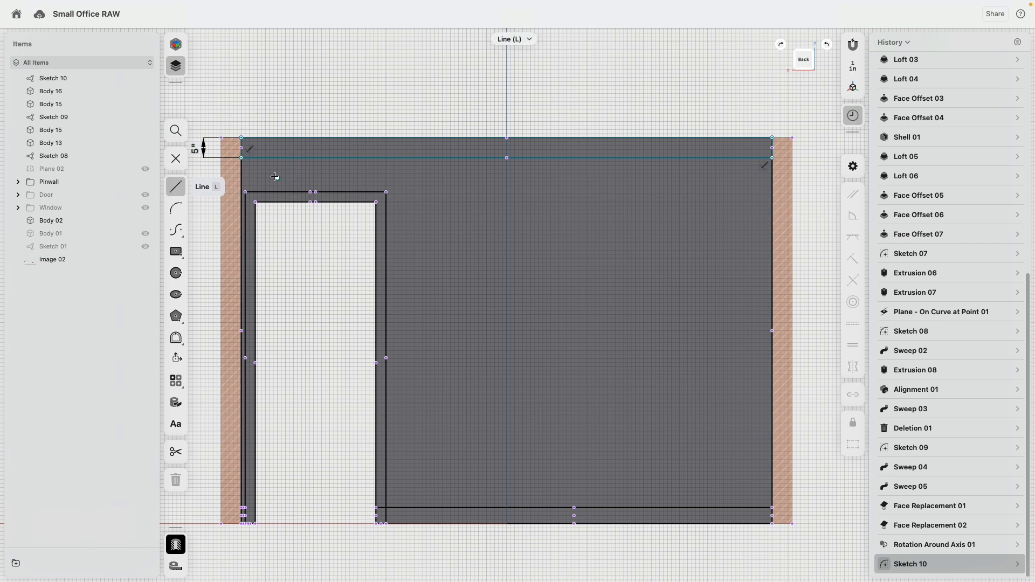
Step: Sketch a second full-width closed strip about 3 in below the first, about 4 in tall at its right end
click(241, 170)
click(772, 170)
click(772, 186)
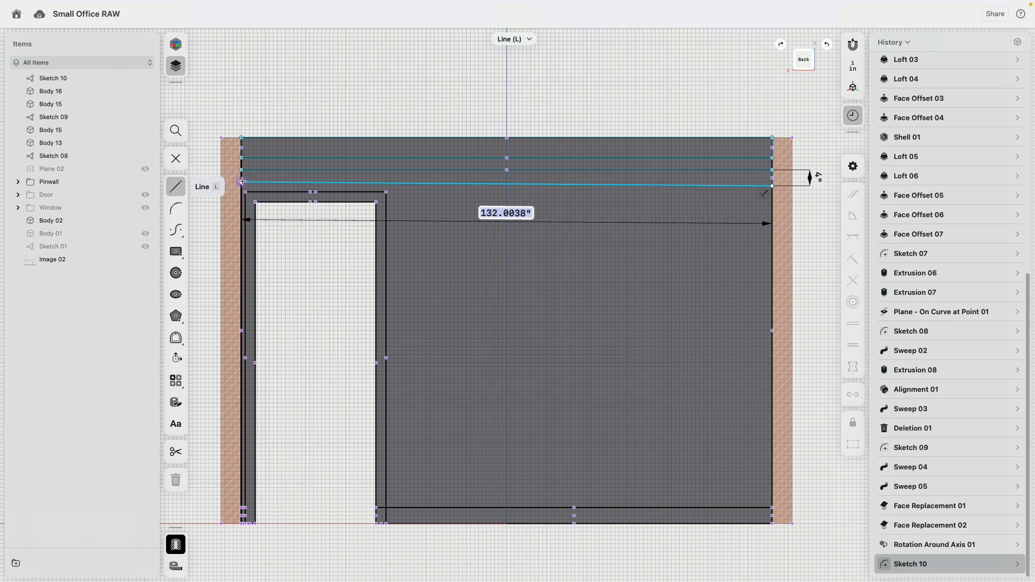
click(242, 182)
key(Escape)
Step: Apply the Horizontal/Vertical constraint to all edges of the two sketched strips
click(582, 170)
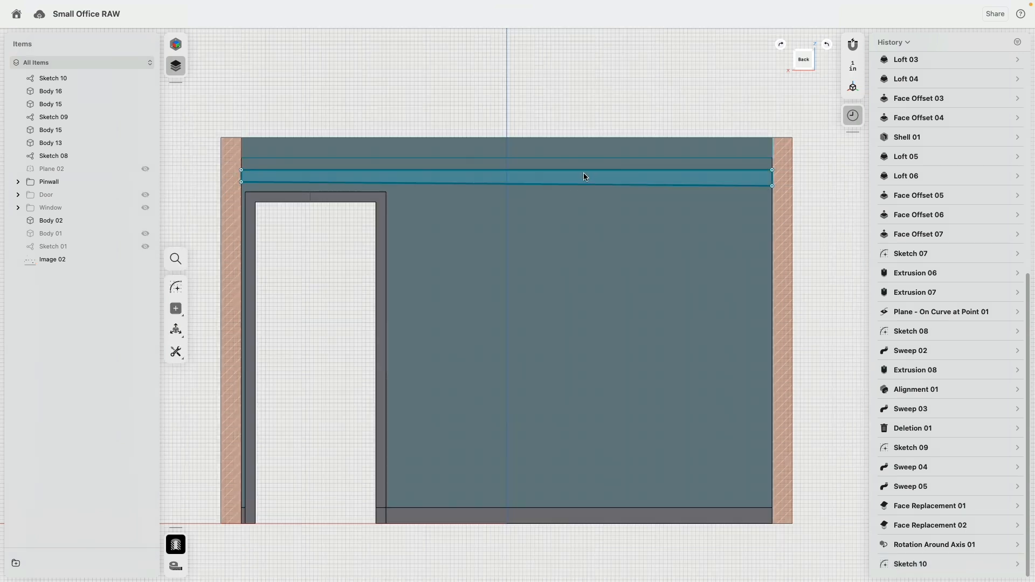
double_click(585, 171)
double_click(670, 160)
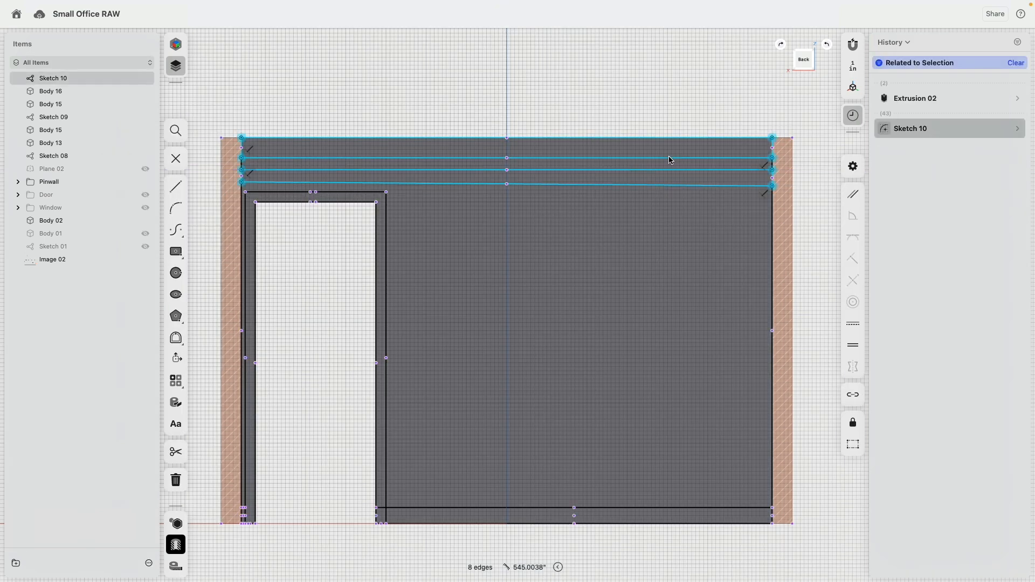
click(856, 326)
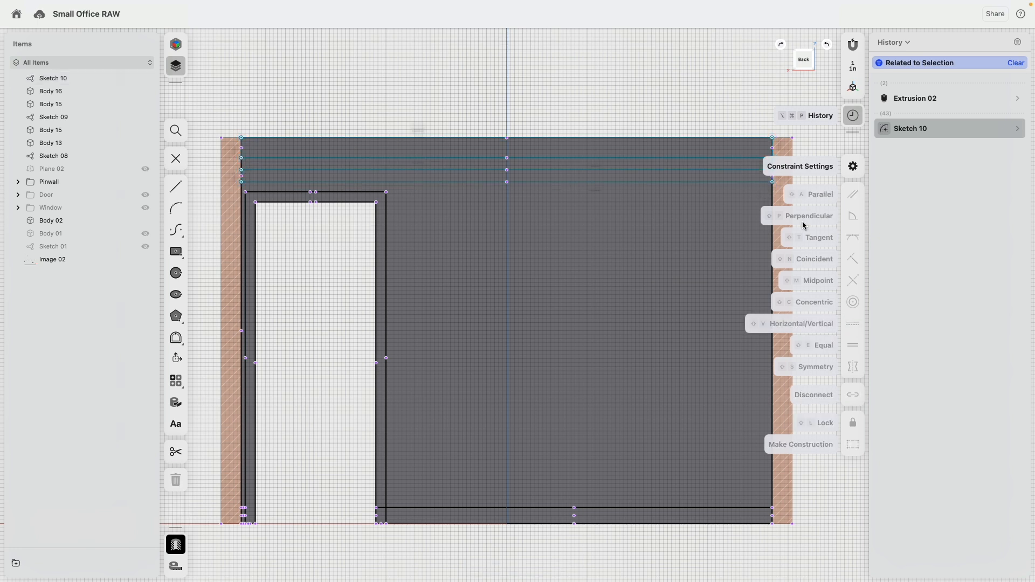
Step: Constrain the right-hand short edges of the two strips to equal length
scroll(771, 140, up, 5)
scroll(572, 172, up, 2)
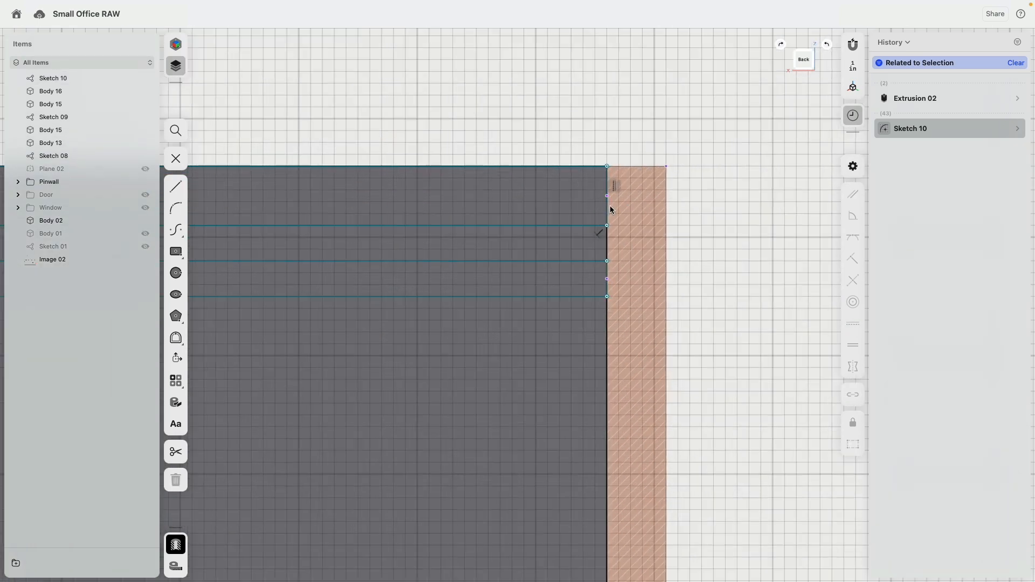
click(608, 205)
scroll(609, 243, up, 2)
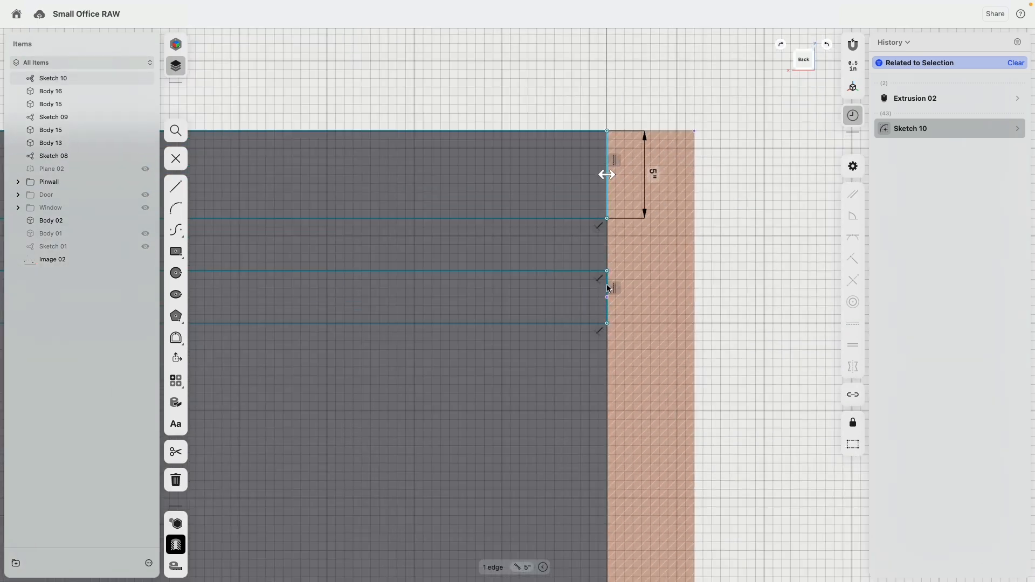
shift+click(607, 288)
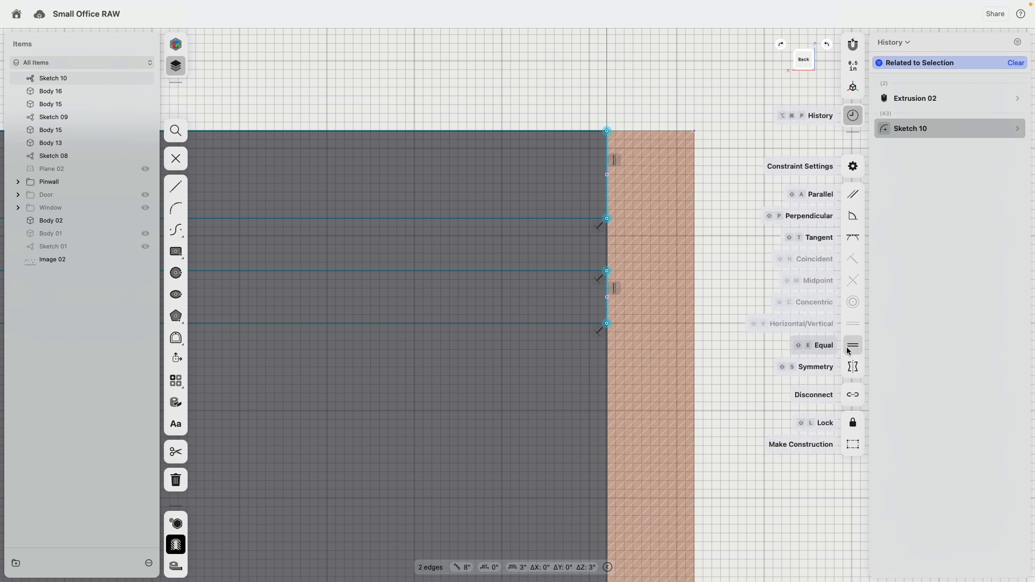
click(851, 347)
click(638, 161)
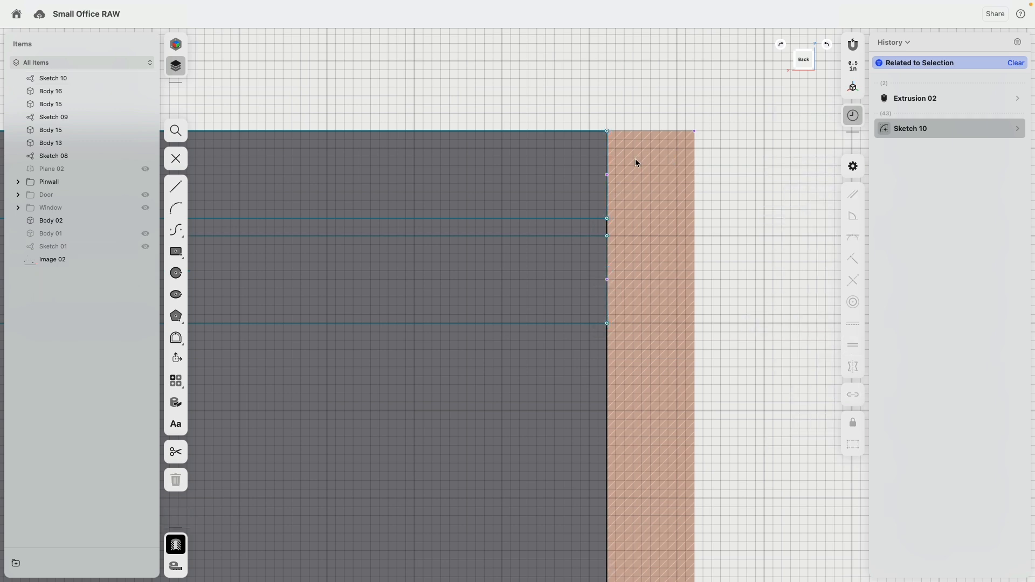
Step: Set the length of the upper strip's right-hand short edge to 0.5 in
click(607, 152)
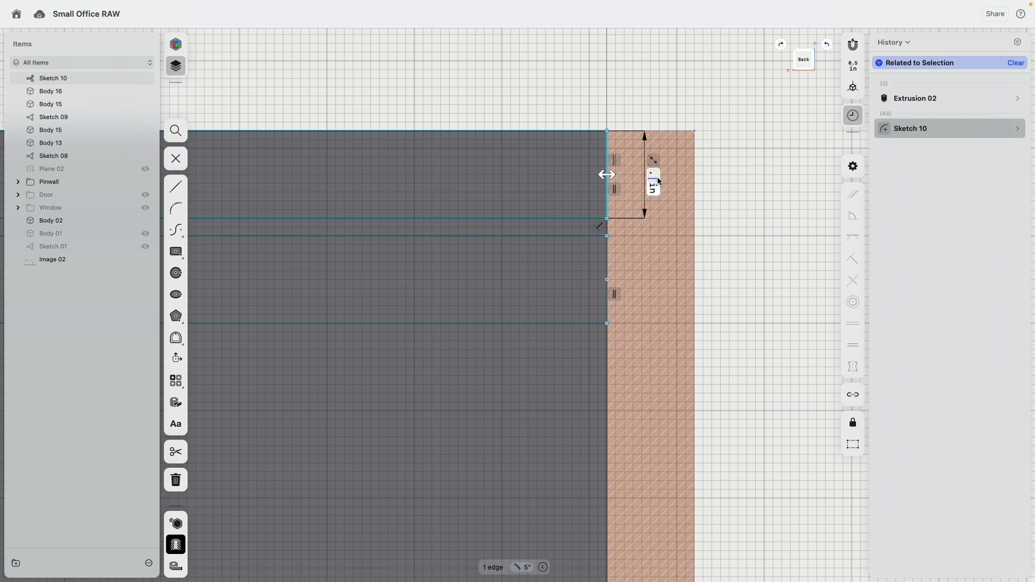
text(.5)
key(Return)
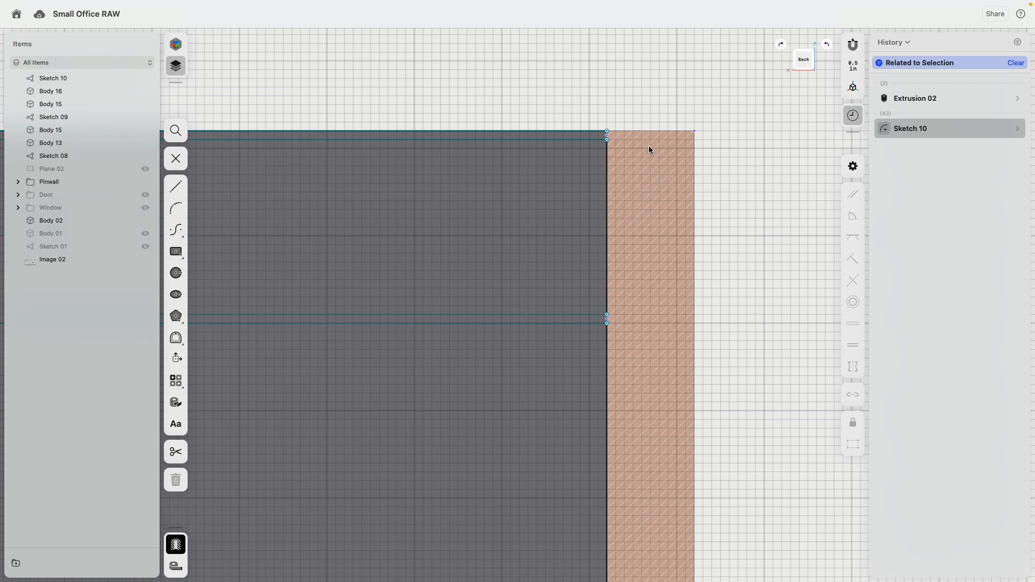
Step: Set the length of the upper strip's right-hand short edge to 1 in
click(608, 136)
scroll(606, 132, up, 5)
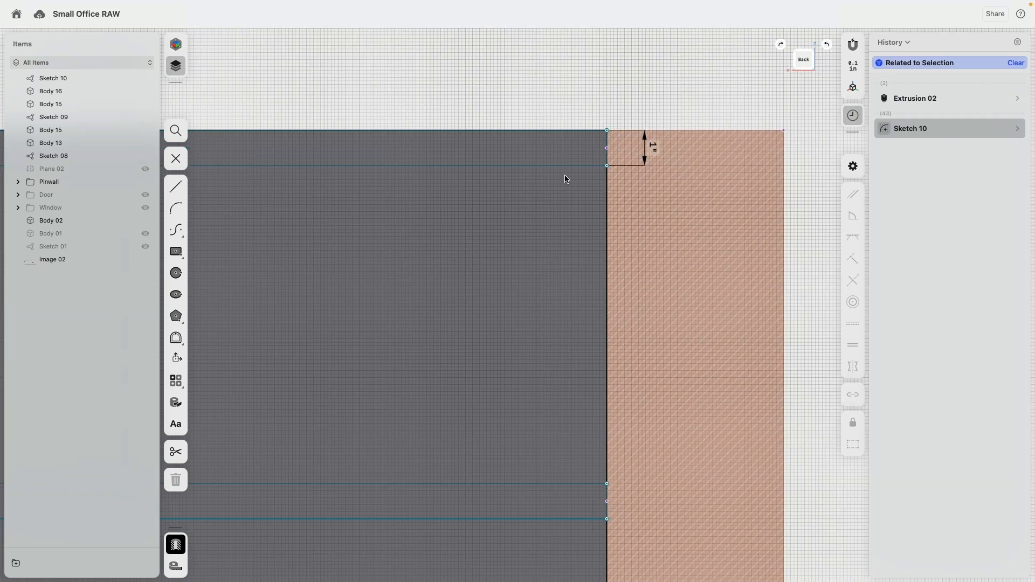
Step: Sketch two 9 in vertical lines between the strips at their left-hand end, one on the wall boundary and one 1 in inward
scroll(594, 173, down, 10)
scroll(512, 199, up, 10)
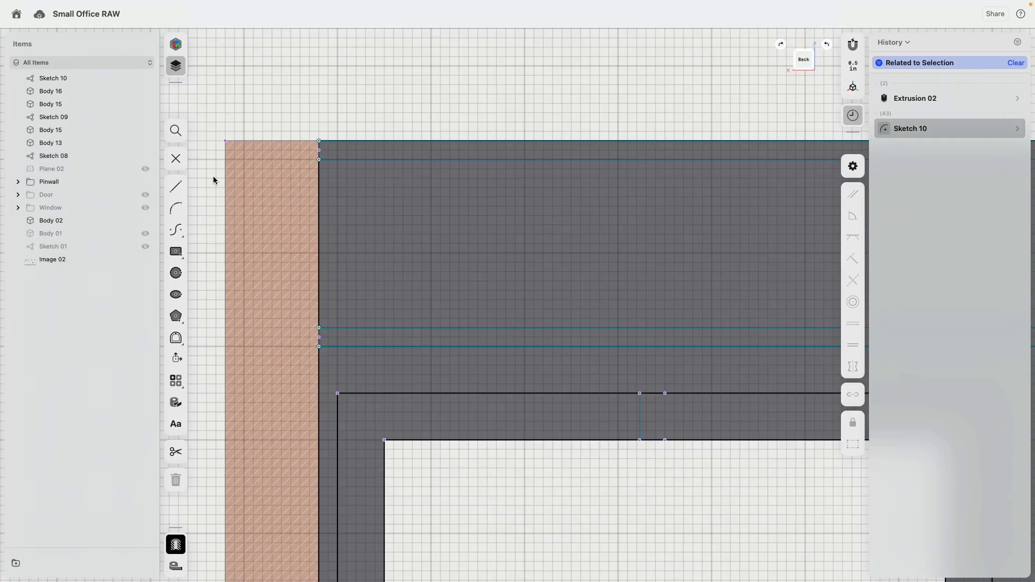
click(176, 186)
click(319, 160)
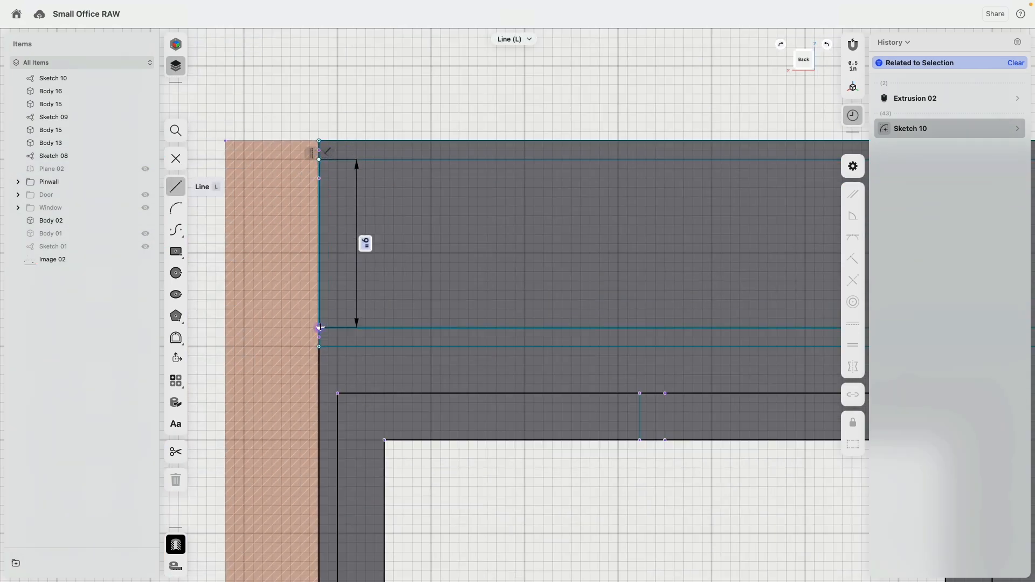
click(320, 328)
key(Escape)
scroll(348, 160, up, 3)
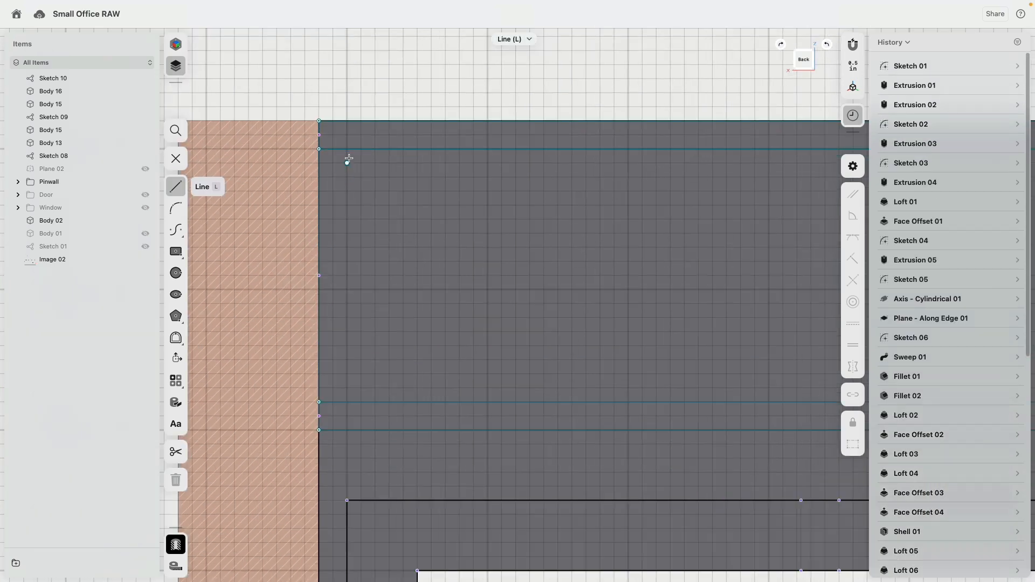
drag(348, 151, 346, 401)
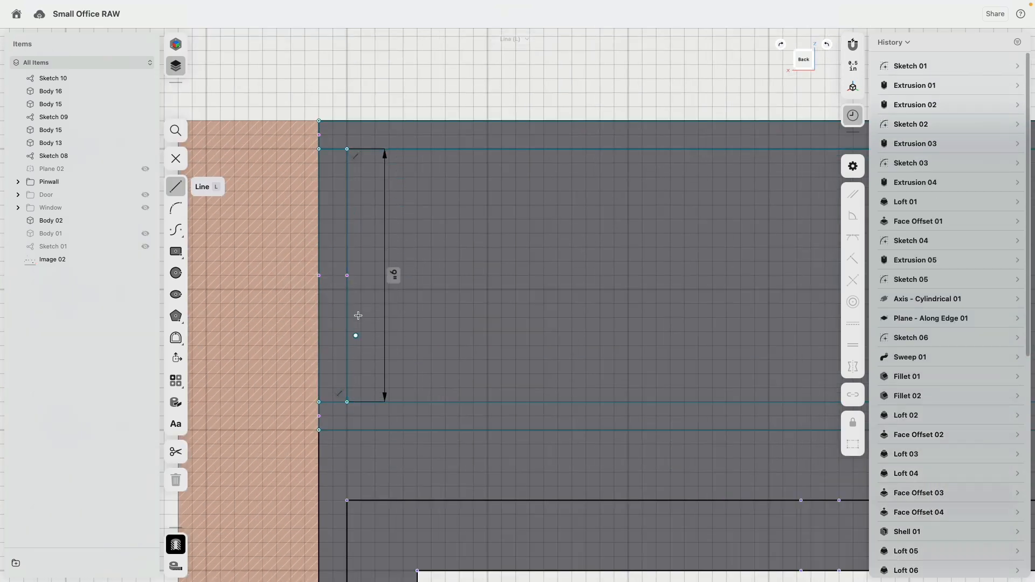
Step: Connect the midpoints of the two vertical lines with a 1 in horizontal line and convert it to construction geometry
click(346, 276)
click(319, 275)
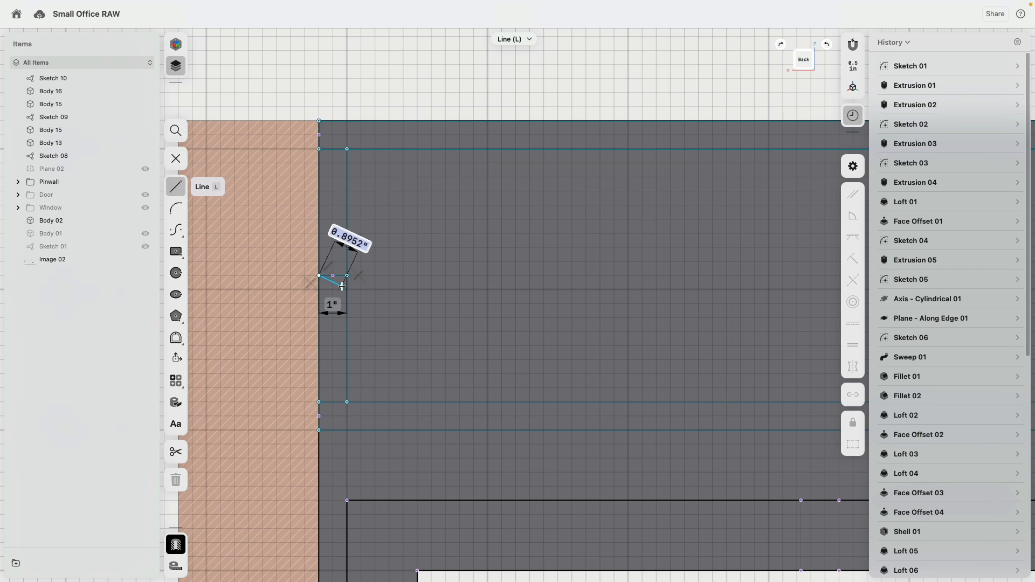
key(Escape)
scroll(341, 285, up, 4)
key(Escape)
scroll(334, 273, down, 1)
click(334, 265)
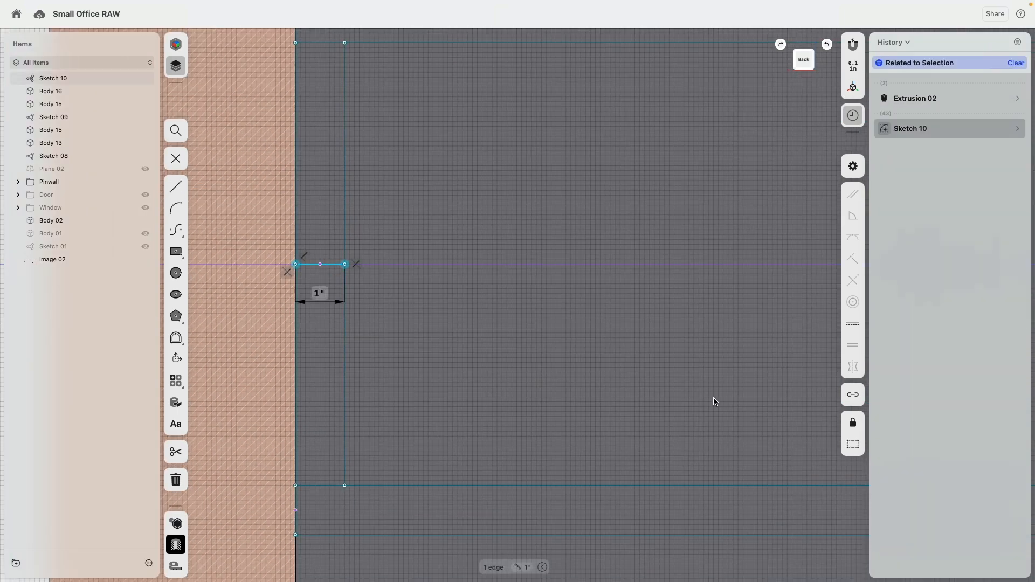
scroll(322, 227, down, 1)
double_click(342, 217)
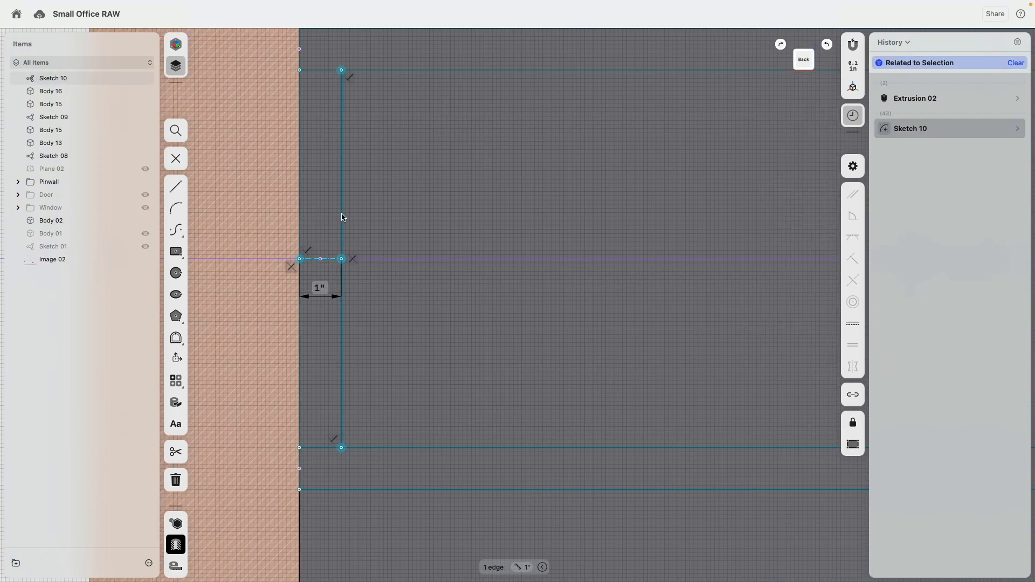
click(629, 262)
Step: Constrain the short construction line to equal length with the upper strip's right-hand short edge
click(318, 259)
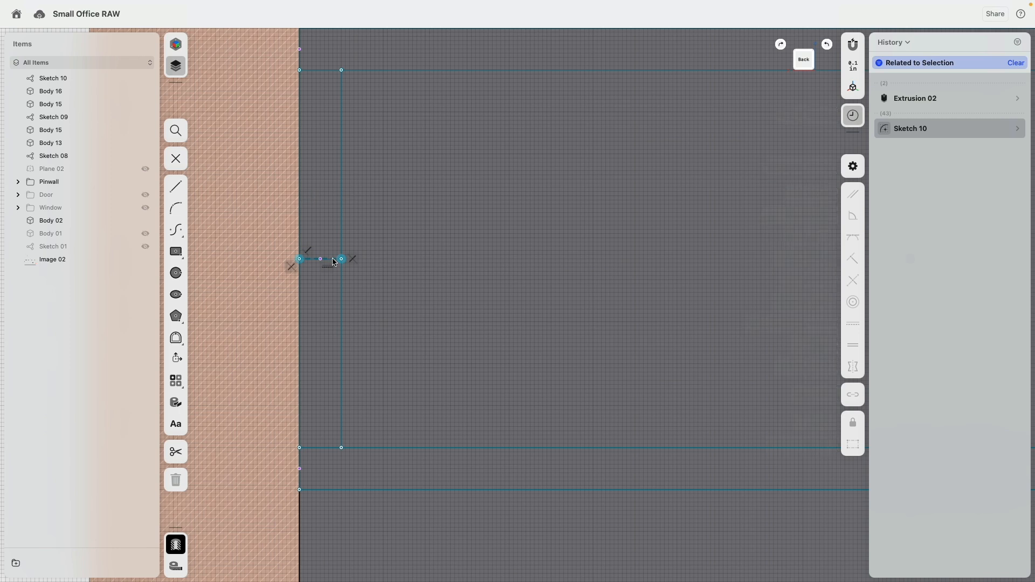
scroll(446, 310, down, 2)
scroll(446, 310, down, 5)
middle_drag(649, 282, 289, 264)
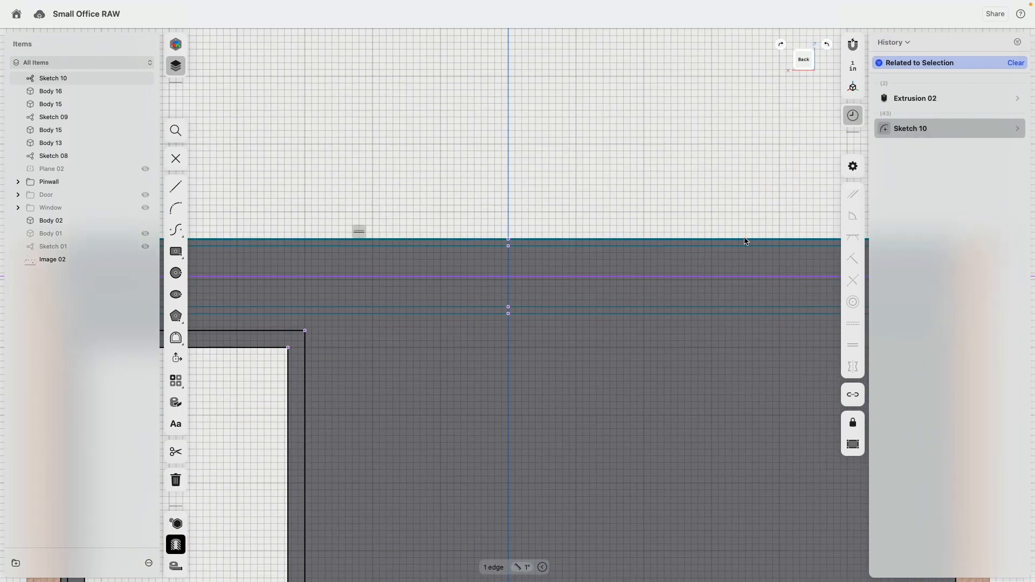
middle_drag(737, 240, 379, 246)
click(597, 249)
scroll(629, 246, up, 5)
scroll(531, 251, up, 5)
click(521, 249)
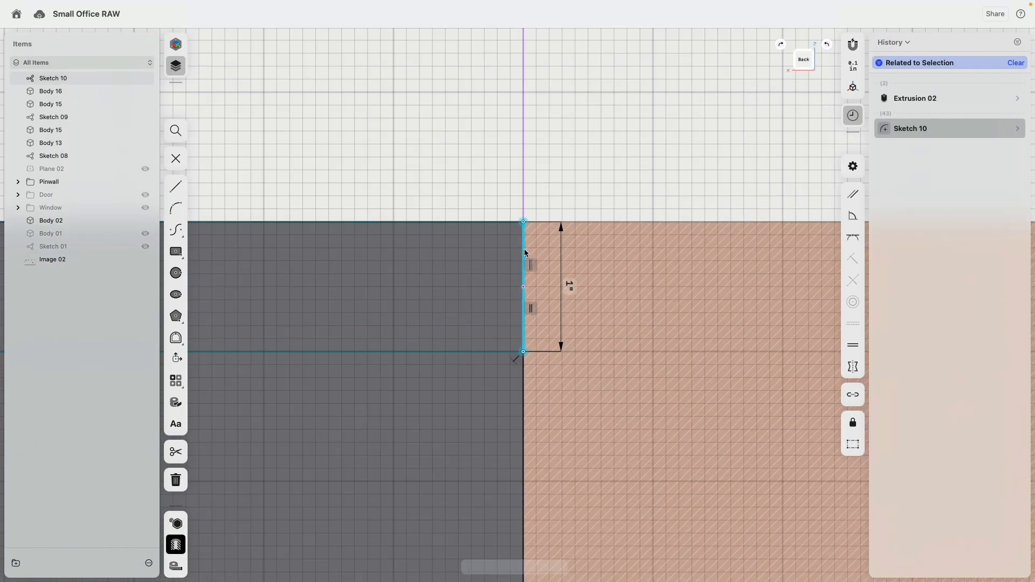
click(853, 346)
Step: Move the lower strip down to just above the door frame, leaving an 11 in gap between the strips
scroll(580, 251, down, 6)
scroll(464, 171, left, 5)
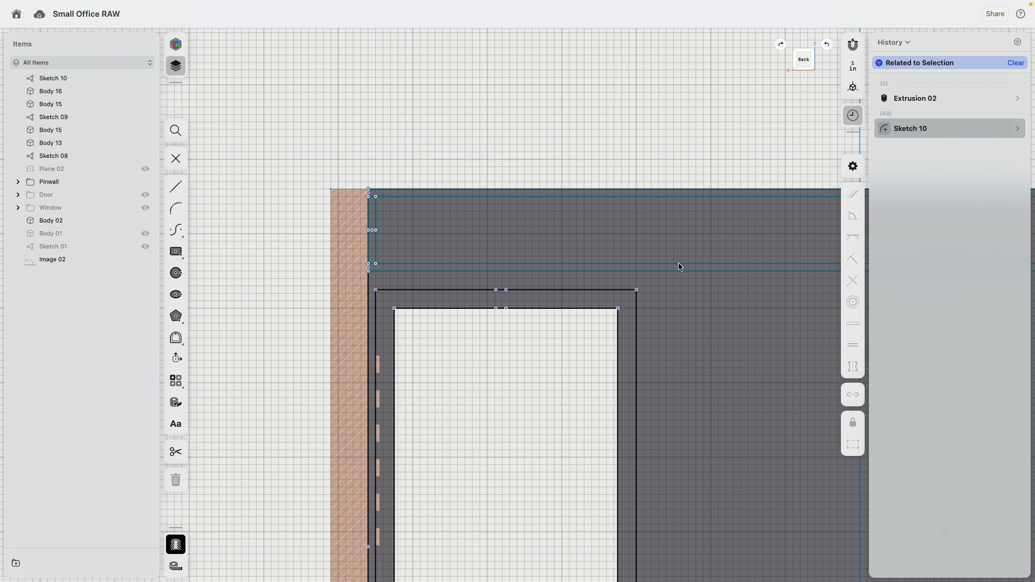
scroll(340, 238, up, 5)
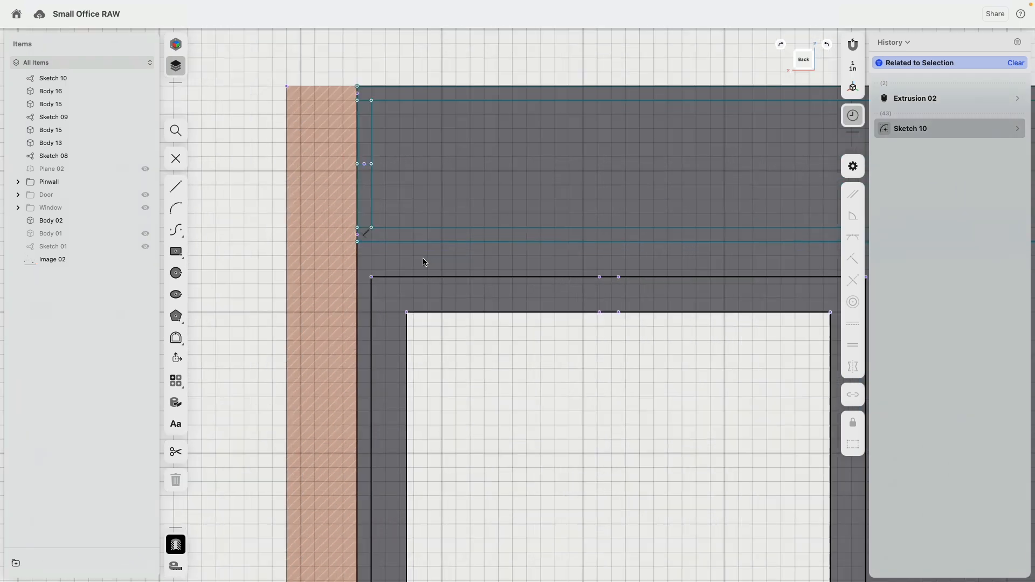
drag(337, 233, 339, 270)
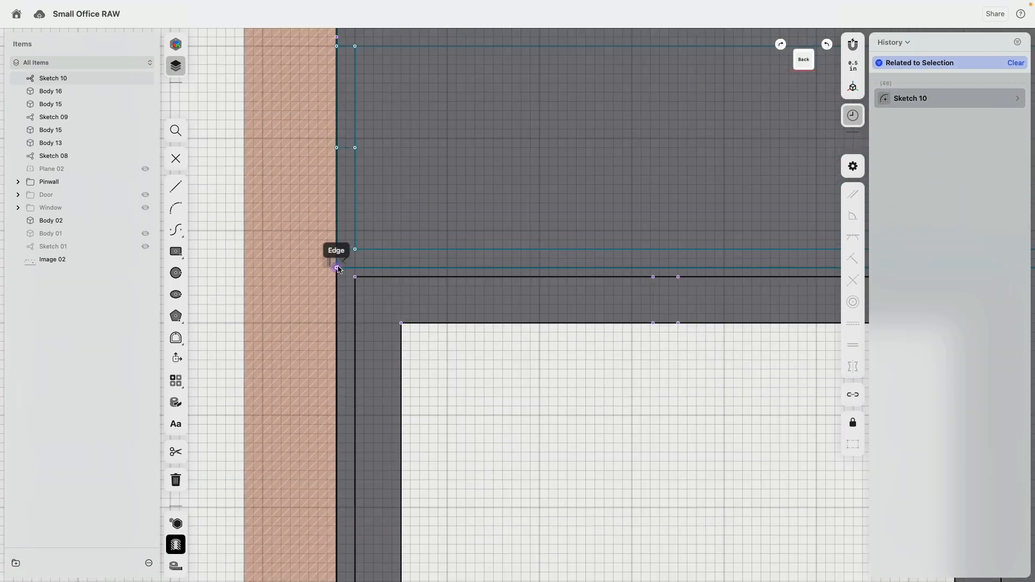
scroll(338, 269, down, 3)
click(349, 218)
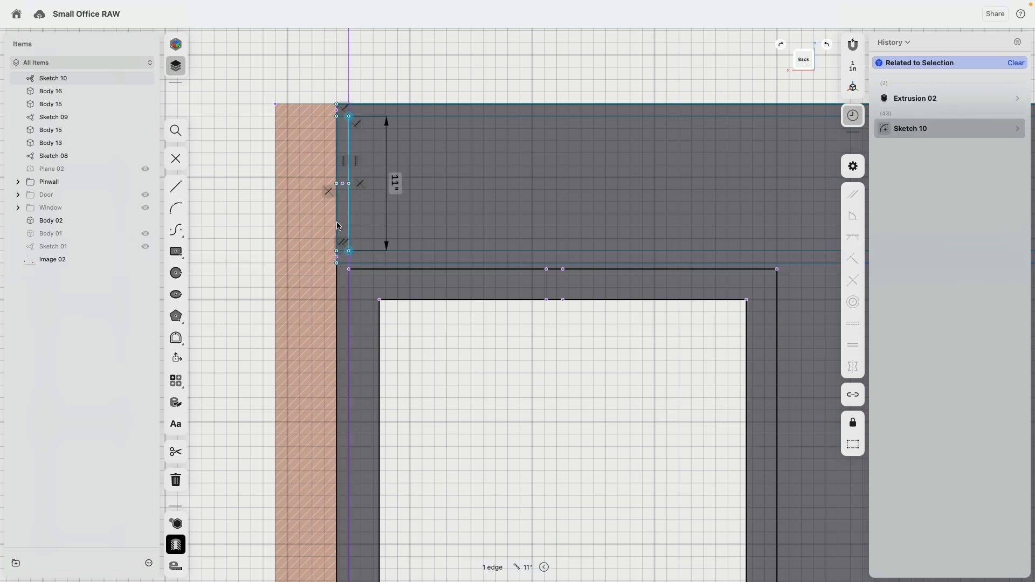
click(522, 389)
Step: Sketch a vertical strip about 2 in wide beside the door frame, running from the wall's upper edge down to the floor
middle_drag(578, 360, 327, 341)
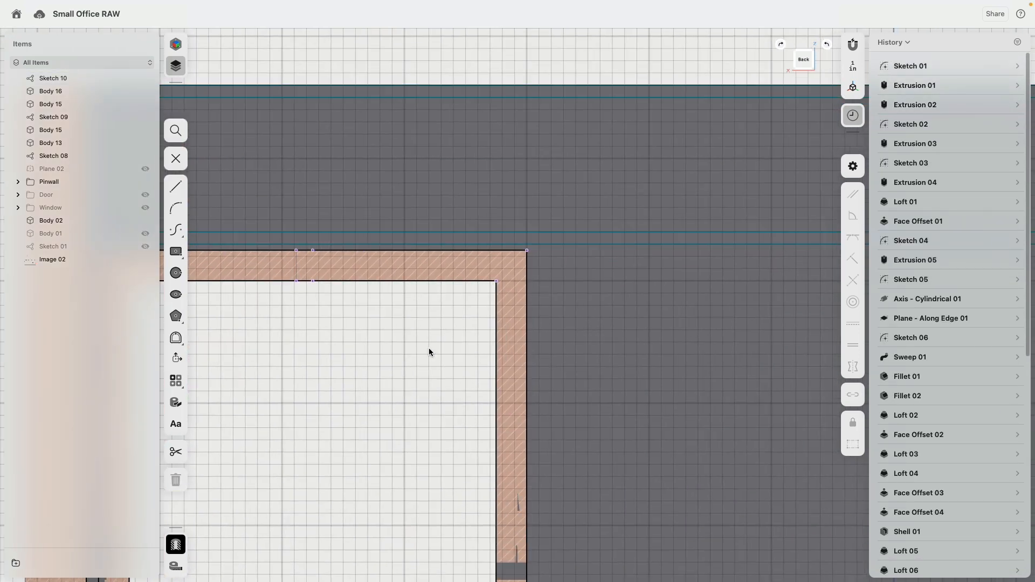
scroll(496, 349, down, 5)
middle_drag(585, 338, 510, 225)
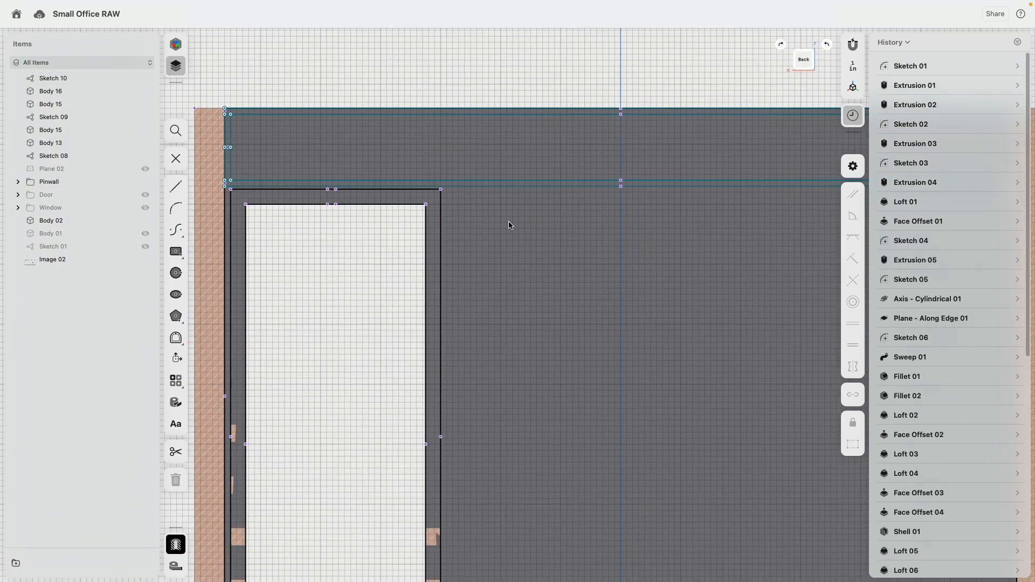
click(176, 187)
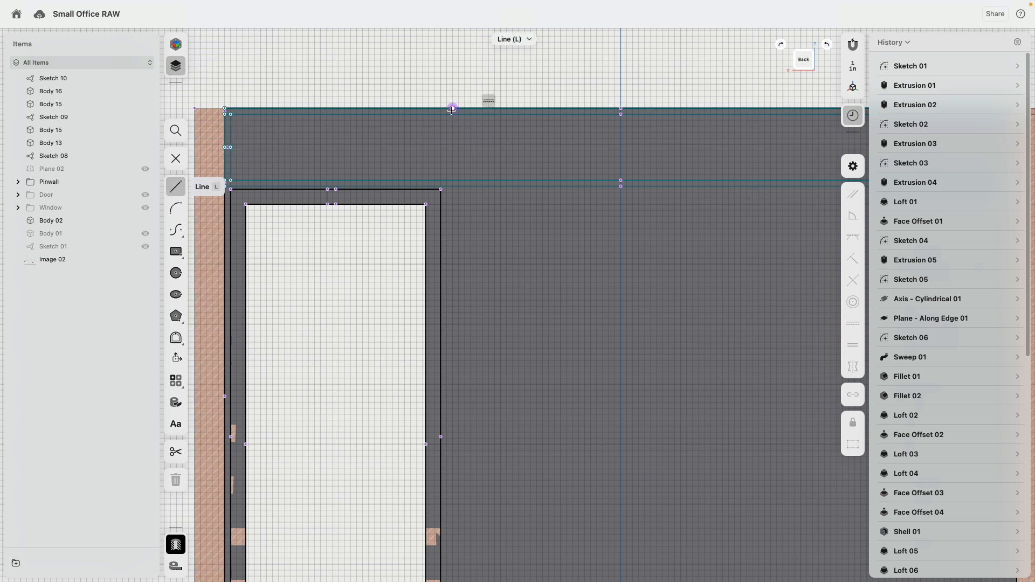
click(452, 110)
scroll(464, 326, down, 5)
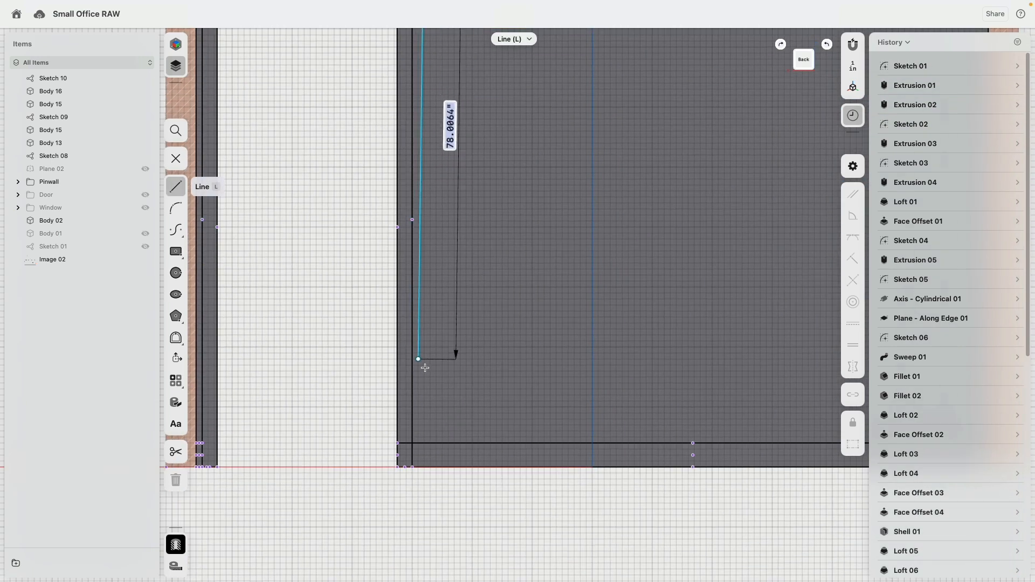
click(424, 468)
click(436, 468)
scroll(439, 468, up, 6)
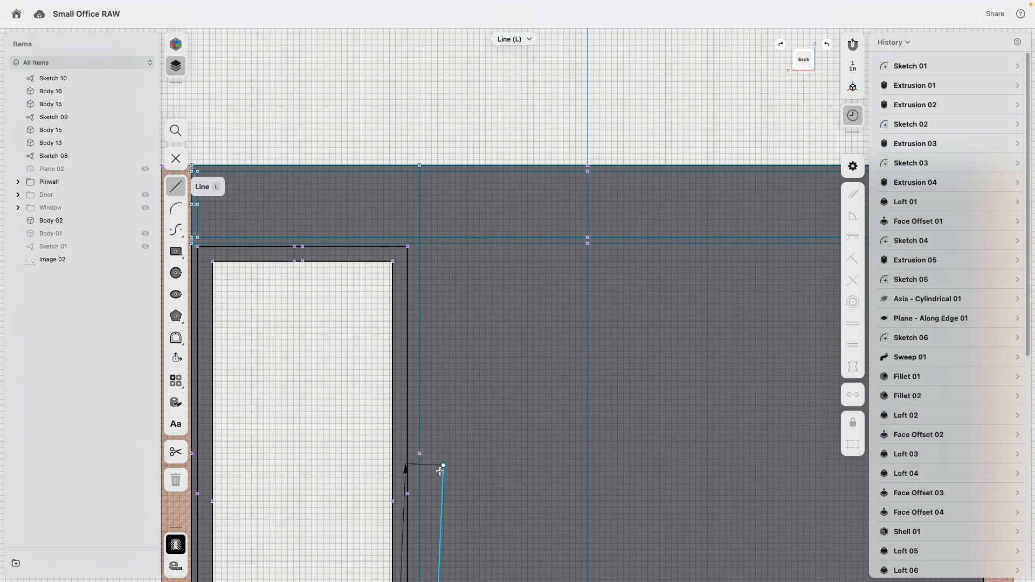
scroll(434, 291, up, 4)
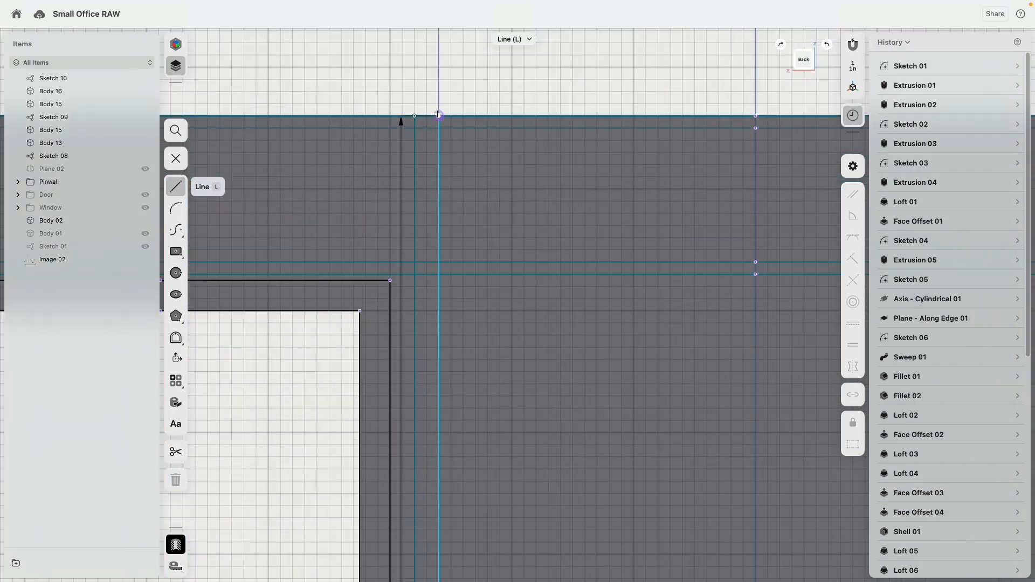
click(438, 115)
click(480, 375)
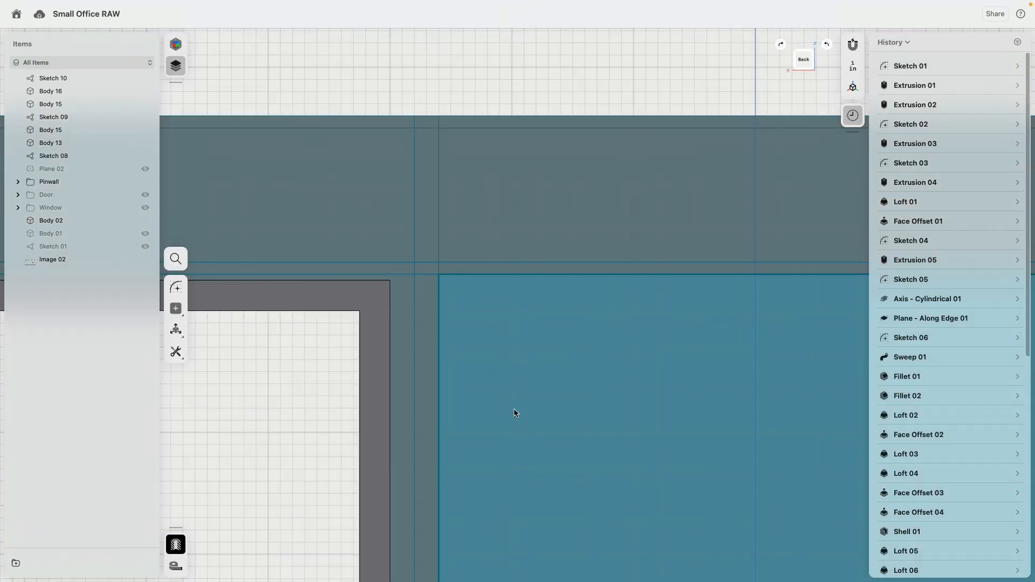
scroll(474, 289, up, 3)
scroll(492, 286, down, 5)
scroll(485, 377, down, 3)
scroll(476, 376, up, 5)
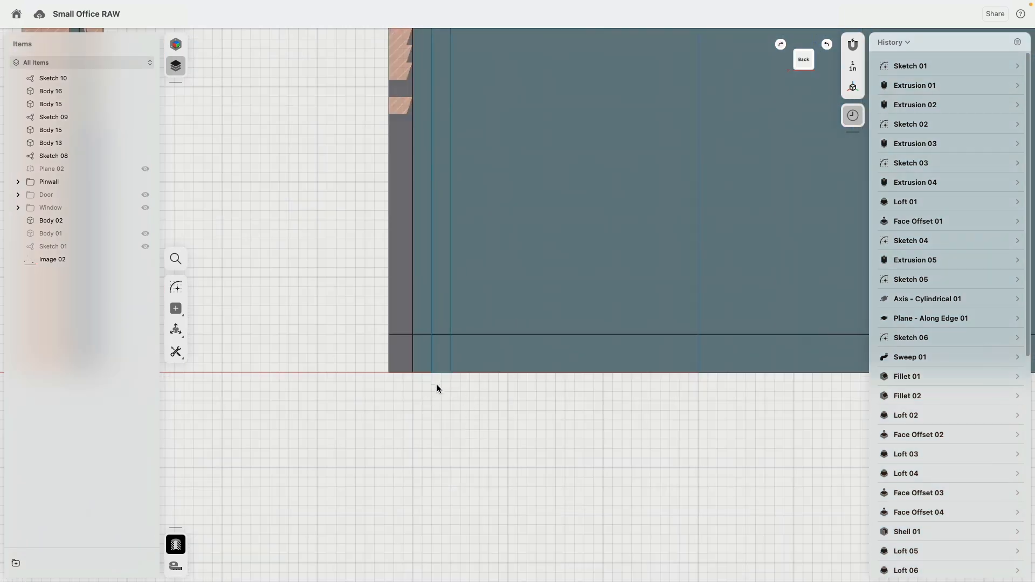
click(441, 372)
scroll(443, 376, up, 4)
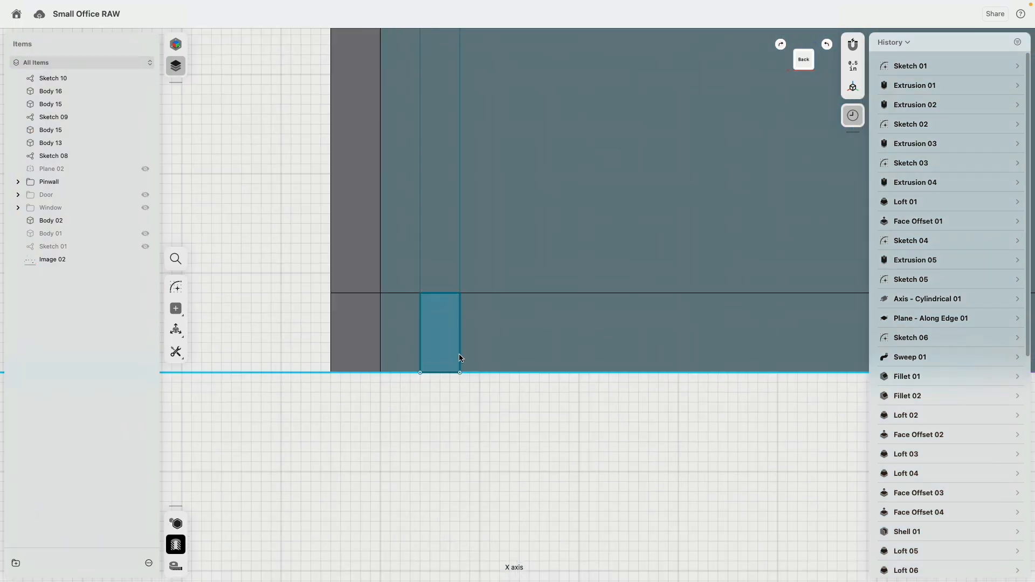
click(460, 346)
click(452, 387)
click(448, 372)
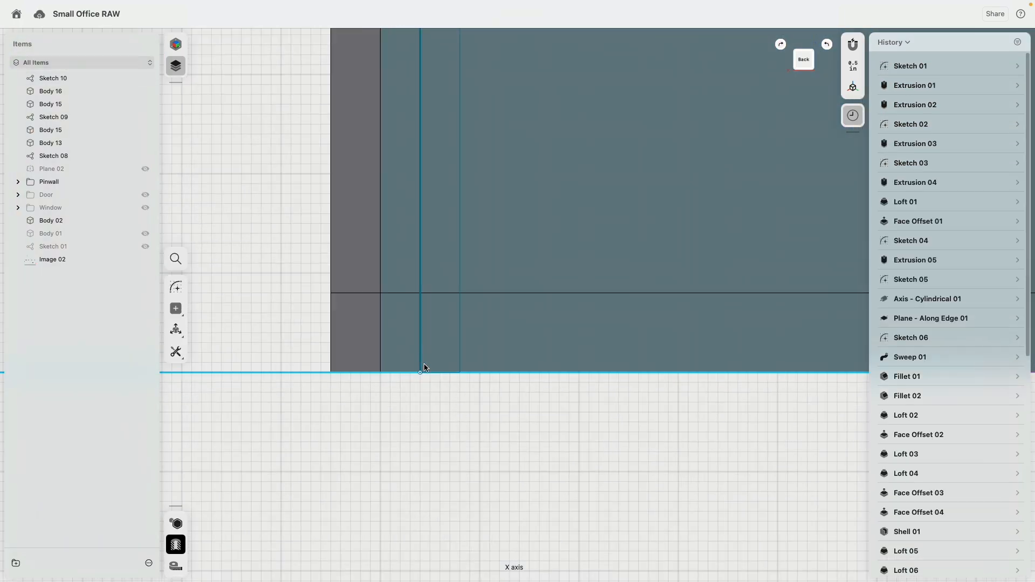
right_drag(422, 358, 462, 449)
click(456, 346)
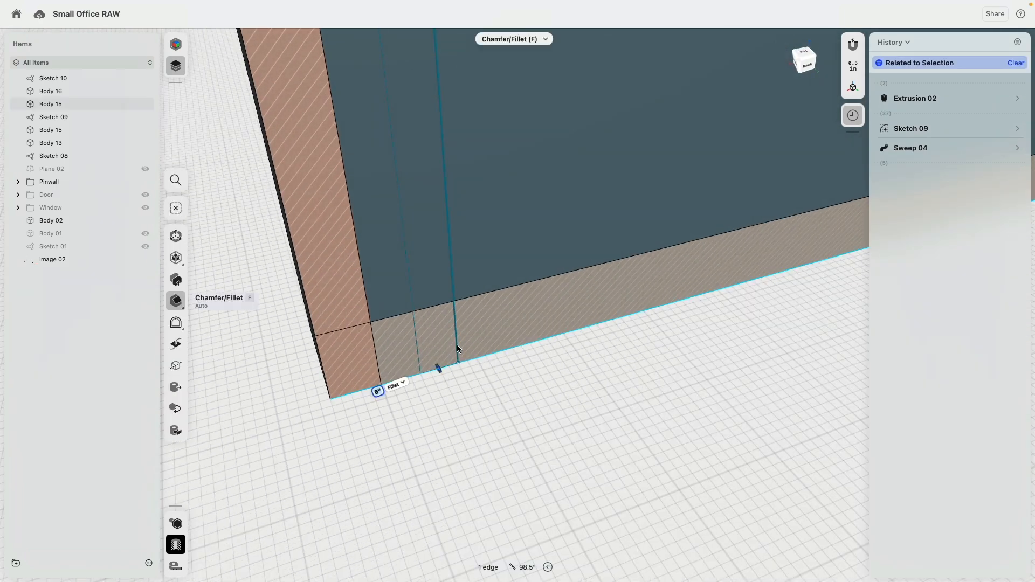
click(436, 374)
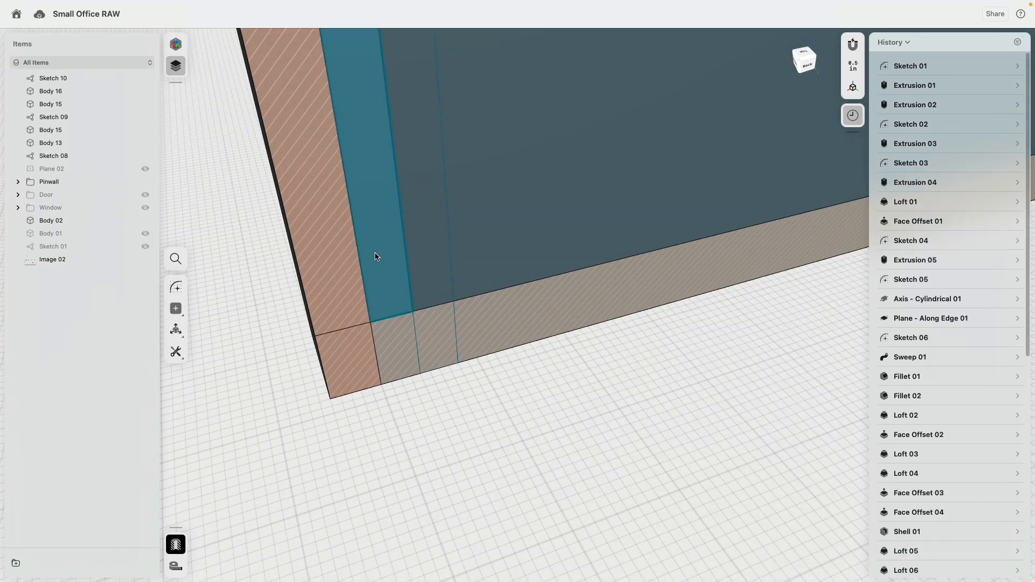
Step: Hide Body 02, Body 16 and the Body 15 listed directly beneath Body 16
click(145, 221)
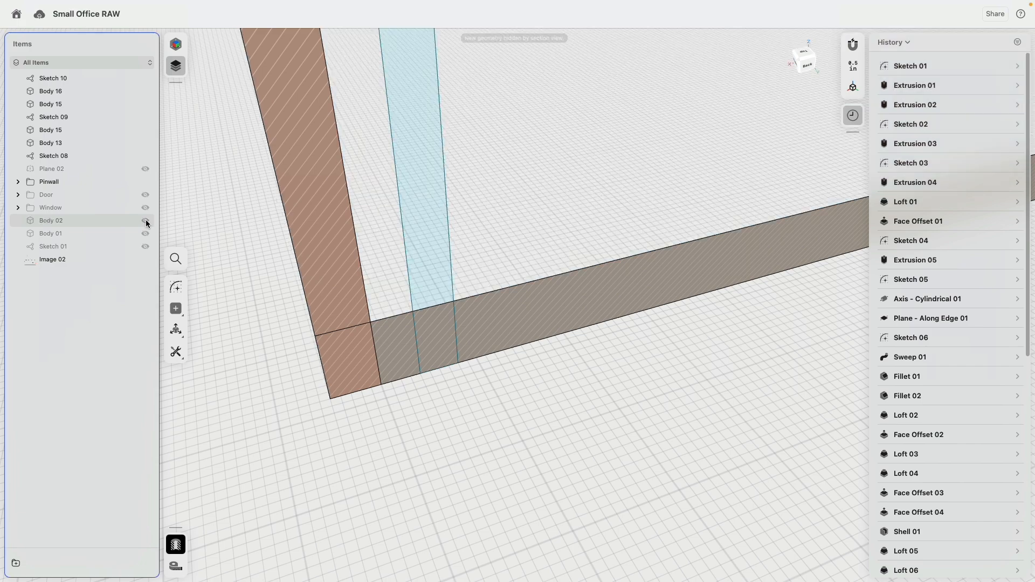
click(145, 104)
click(145, 91)
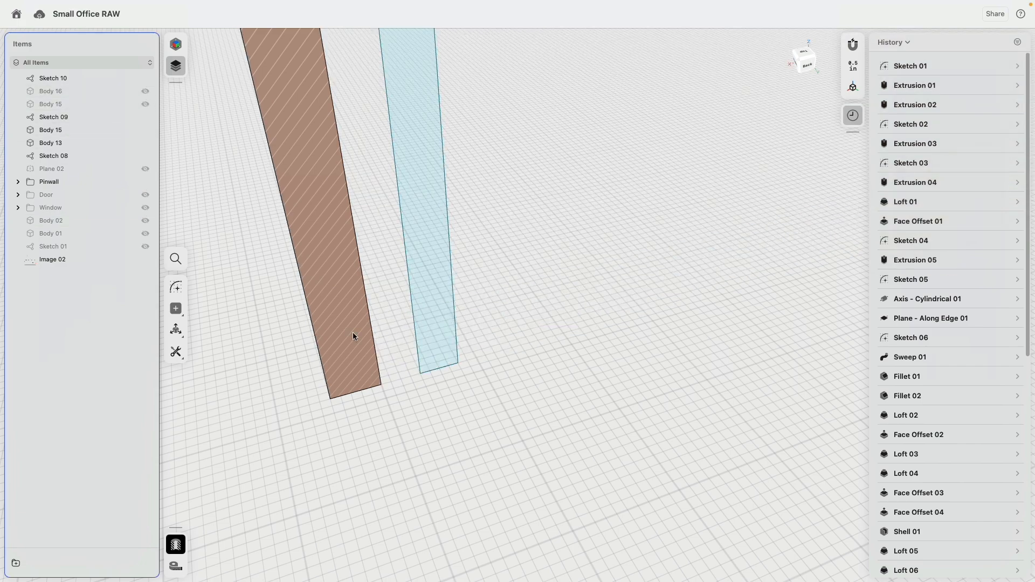
Step: Constrain the vertical strip's short floor edge to equal length with the upper strip's right-hand short edge
double_click(443, 366)
scroll(590, 270, down, 5)
middle_drag(638, 259, 431, 436)
scroll(559, 220, up, 15)
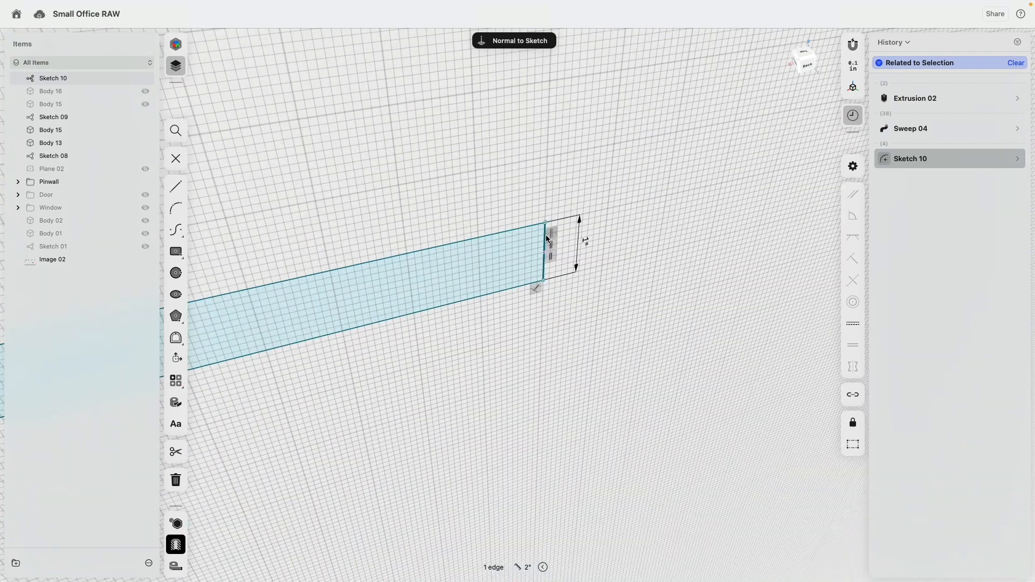
click(547, 239)
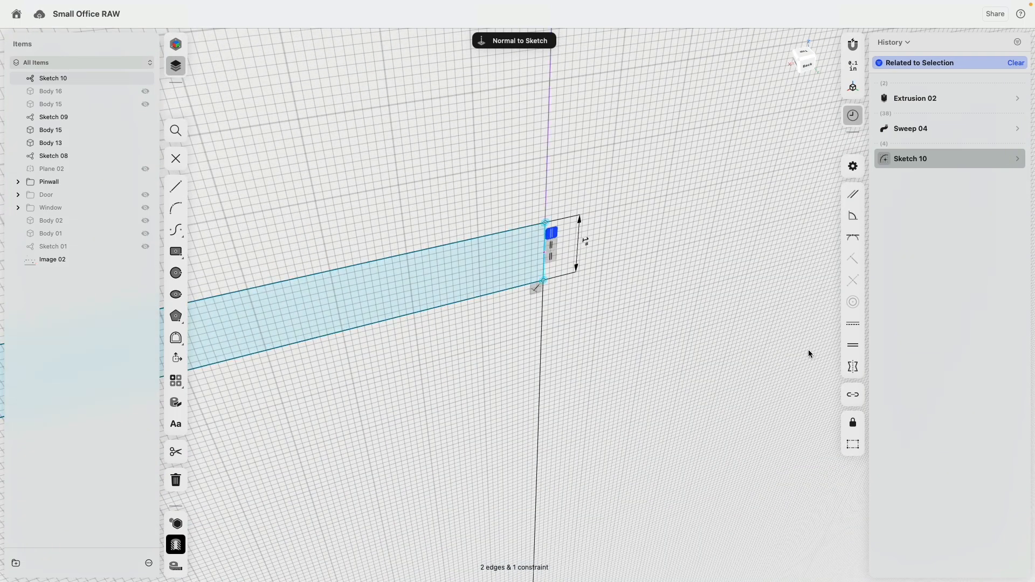
click(588, 325)
Step: Try a length of 2 in for the upper strip's right-hand short edge
scroll(580, 321, down, 10)
middle_drag(482, 337, 694, 151)
middle_drag(458, 227, 625, 195)
scroll(625, 199, down, 5)
middle_drag(414, 274, 542, 217)
scroll(542, 217, down, 4)
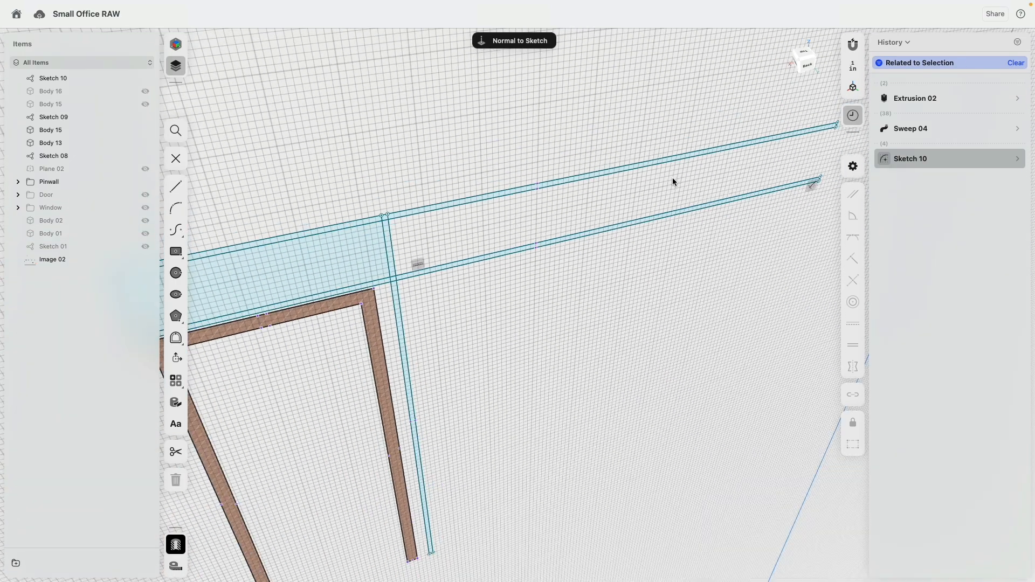
middle_drag(817, 136, 752, 135)
click(813, 121)
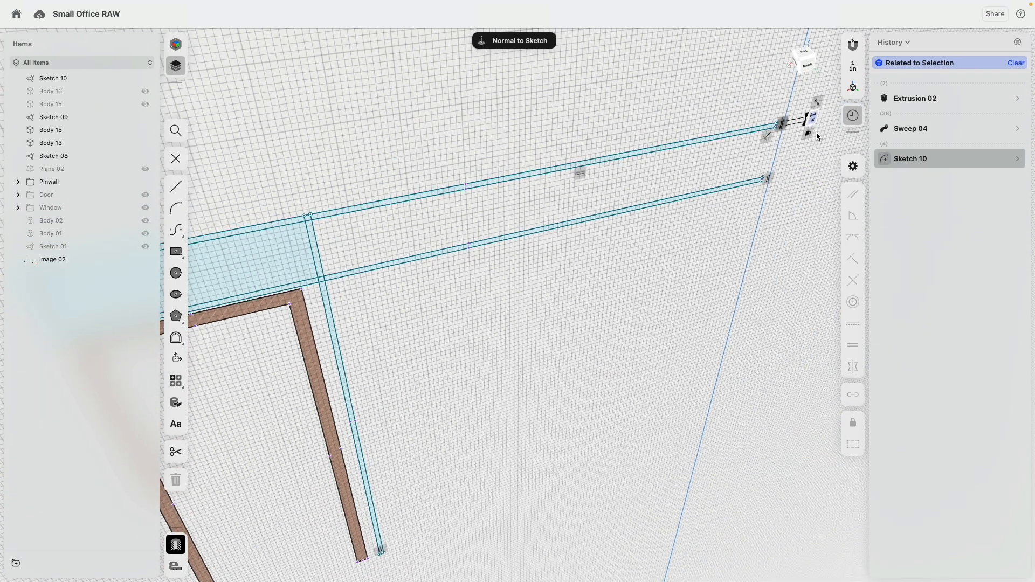
text(2)
key(Return)
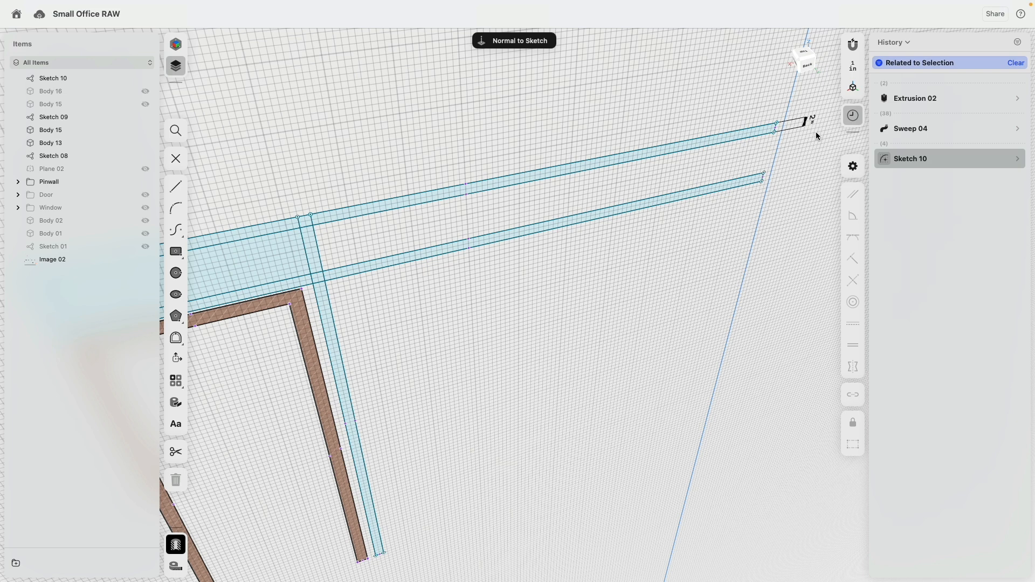
Step: Undo the last length change and set the upper strip's right-hand short edge to 2 in
key(super+z)
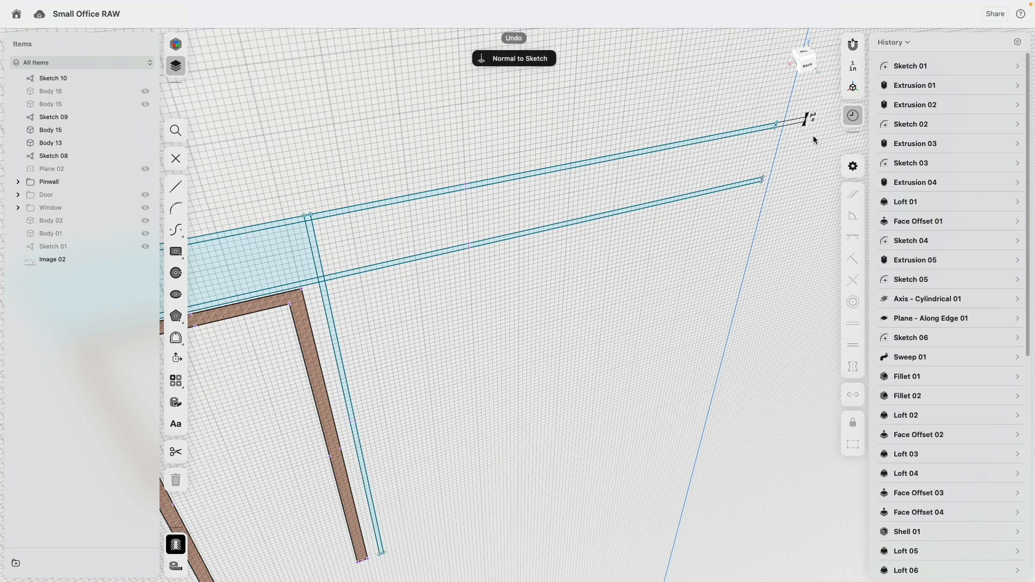
key(Return)
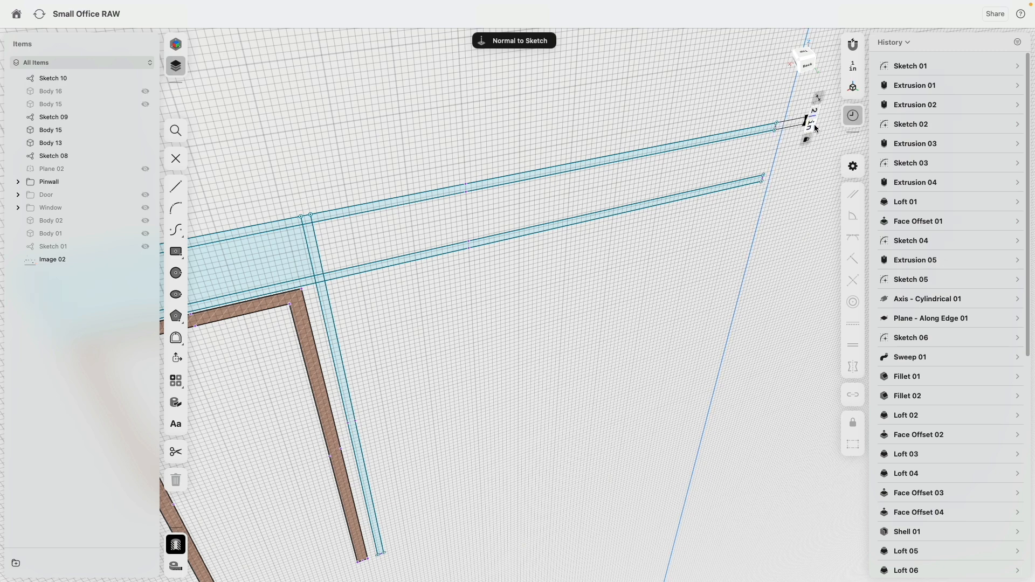
Step: Examine the distance between the two horizontal strips above the door and how the strips run across the wall
right_drag(538, 309, 374, 233)
middle_drag(401, 205, 667, 210)
click(360, 202)
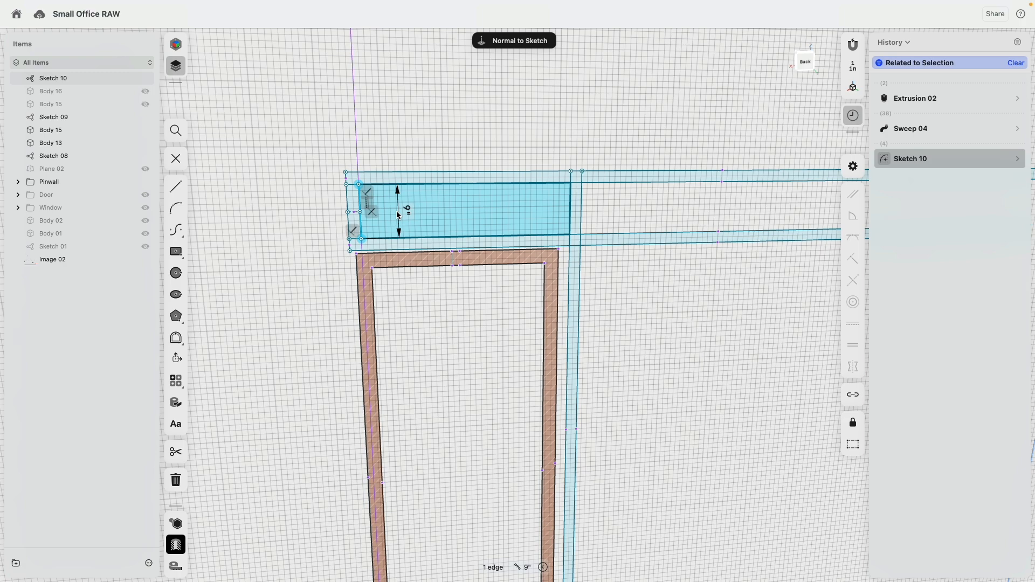
middle_drag(688, 337, 536, 223)
scroll(518, 283, up, 1)
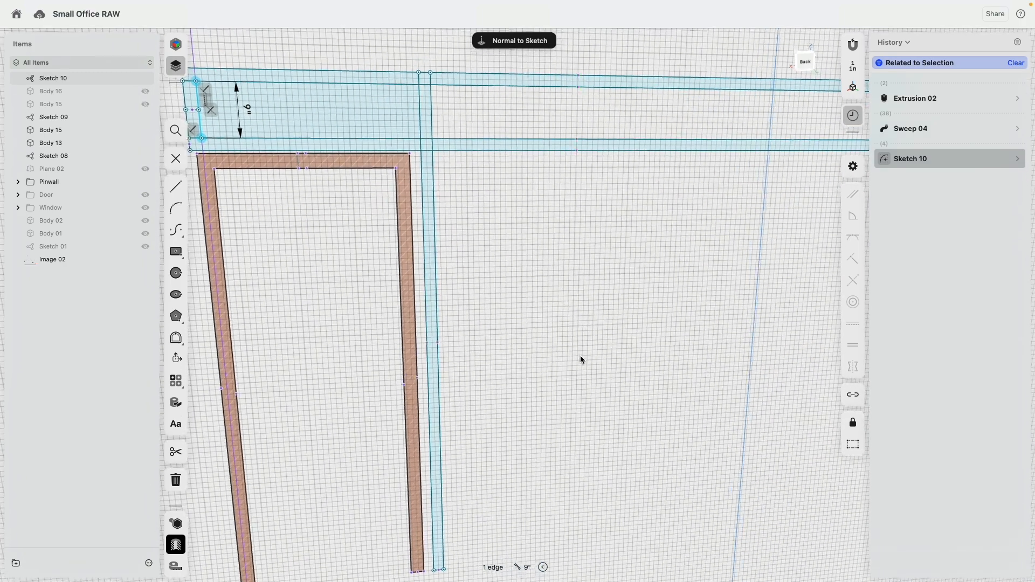
drag(643, 304, 620, 305)
click(620, 306)
scroll(618, 315, up, 1)
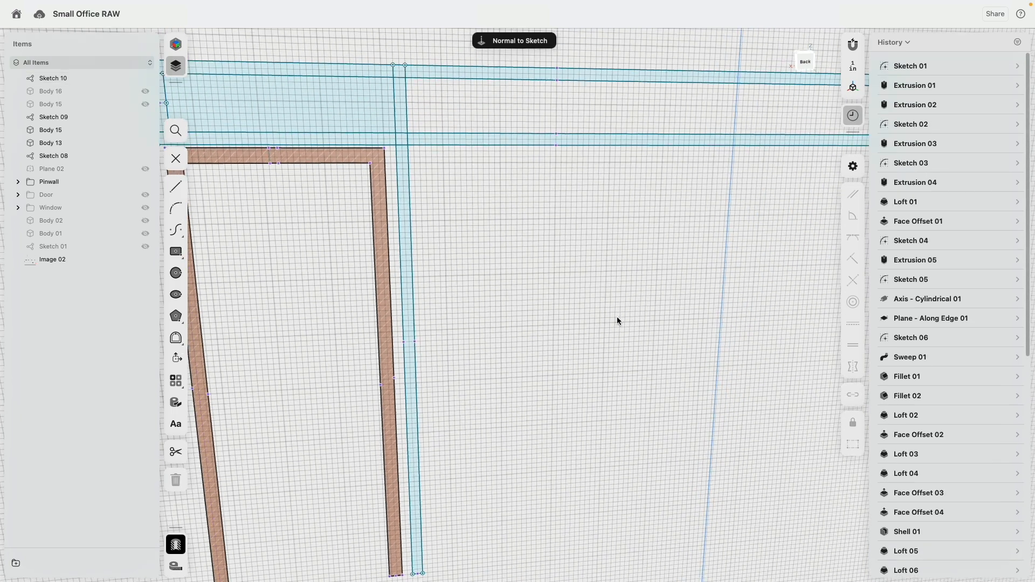
scroll(499, 286, up, 3)
scroll(498, 287, down, 6)
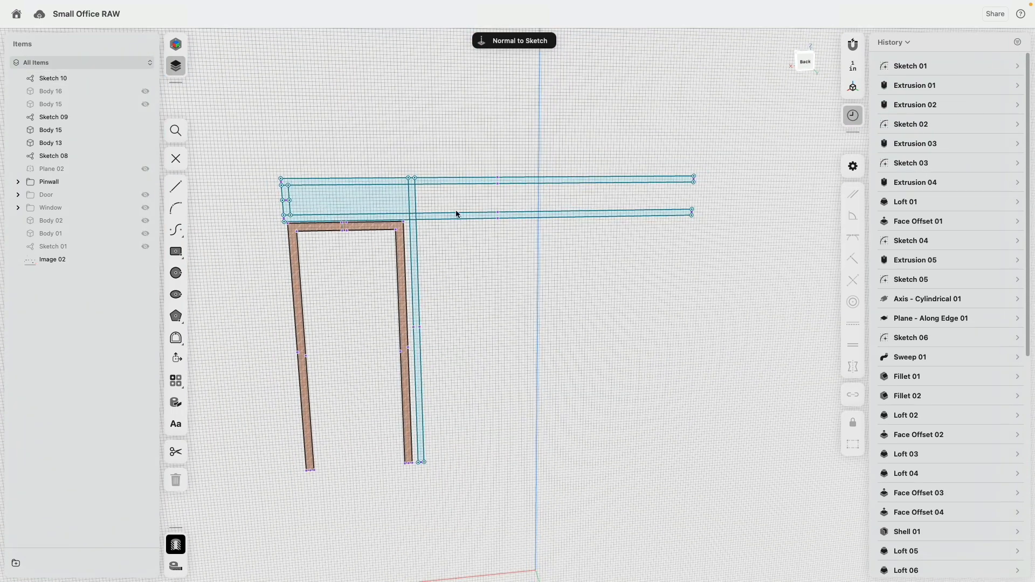
Step: Hide Body 13 and the Body 15 listed directly beneath Sketch 09, and show Body 02
click(144, 131)
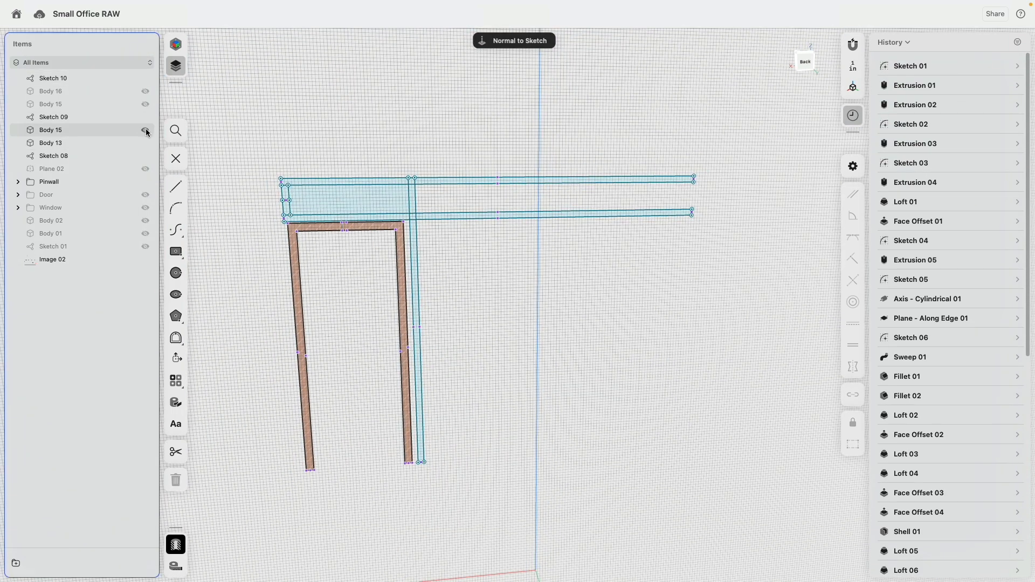
click(145, 144)
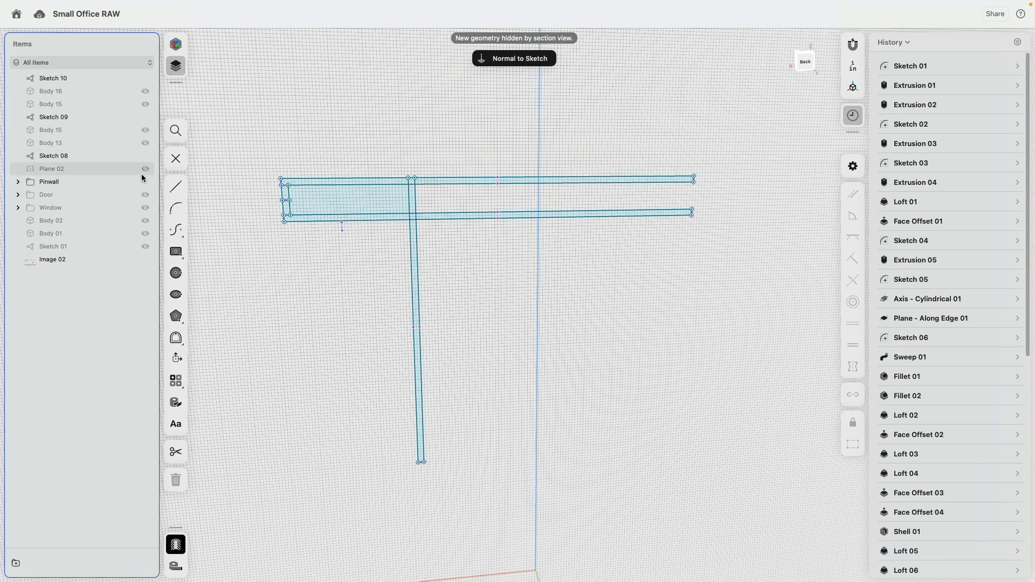
click(146, 234)
click(145, 234)
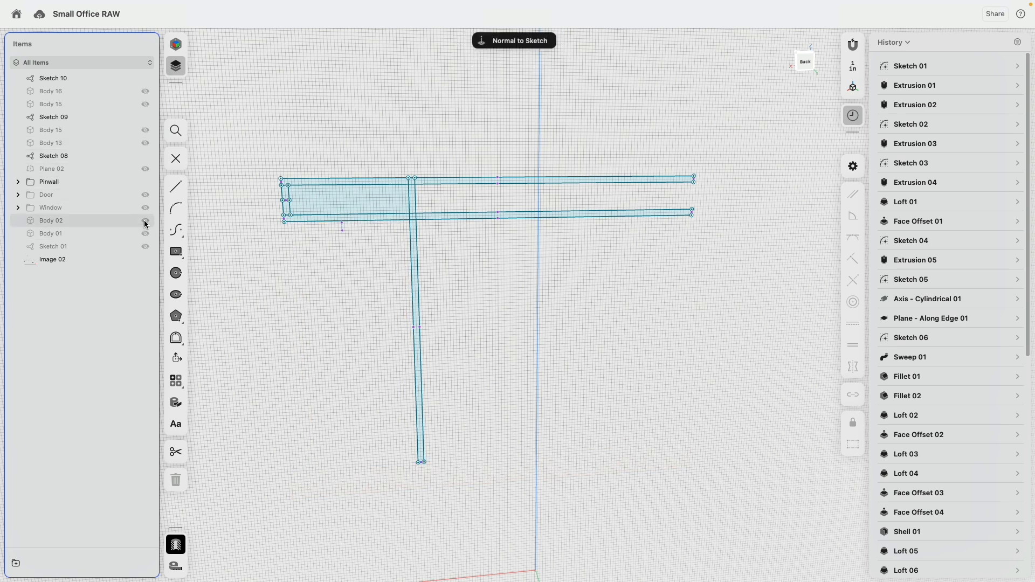
click(145, 221)
scroll(683, 160, up, 5)
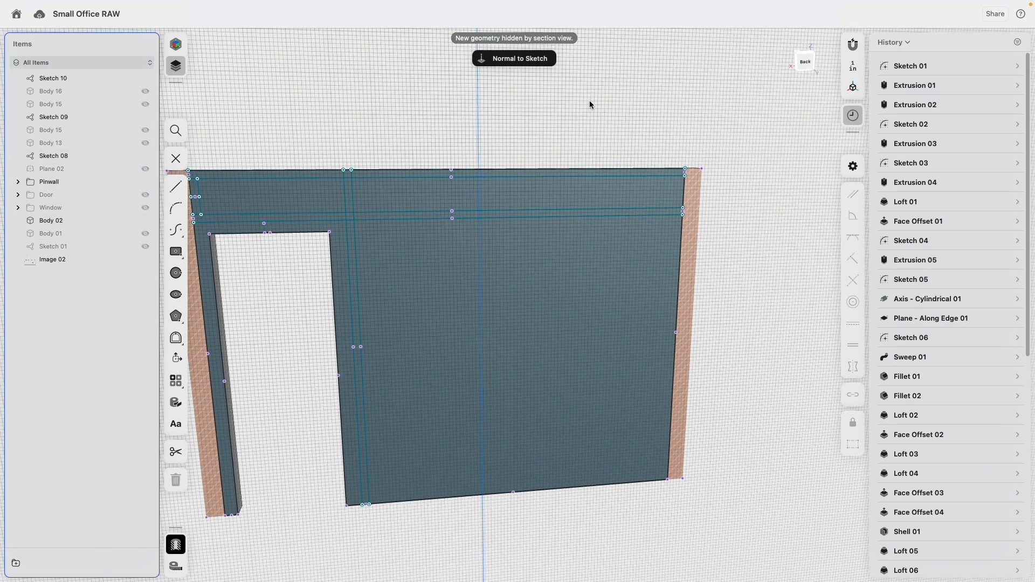
Step: Draw a line along the wall's right-hand edge connecting the facing end corners of the two horizontal strips
click(179, 190)
scroll(680, 173, up, 3)
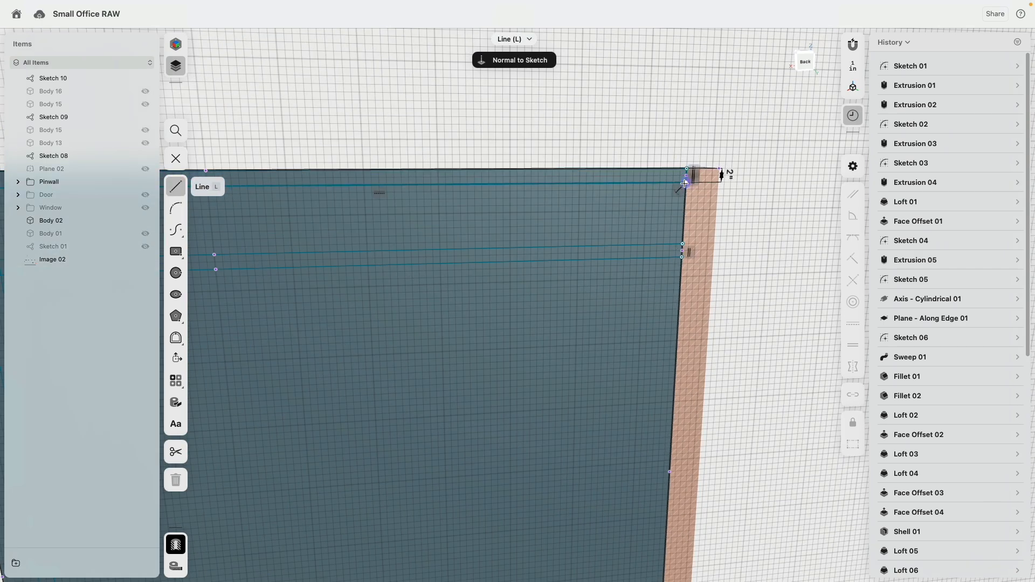
click(687, 183)
click(684, 241)
key(Escape)
Step: Sketch a vertical strip about 3 in wide along the wall's right-hand edge, outlined down to the floor and back up to the wall's top edge
middle_drag(728, 307, 713, 213)
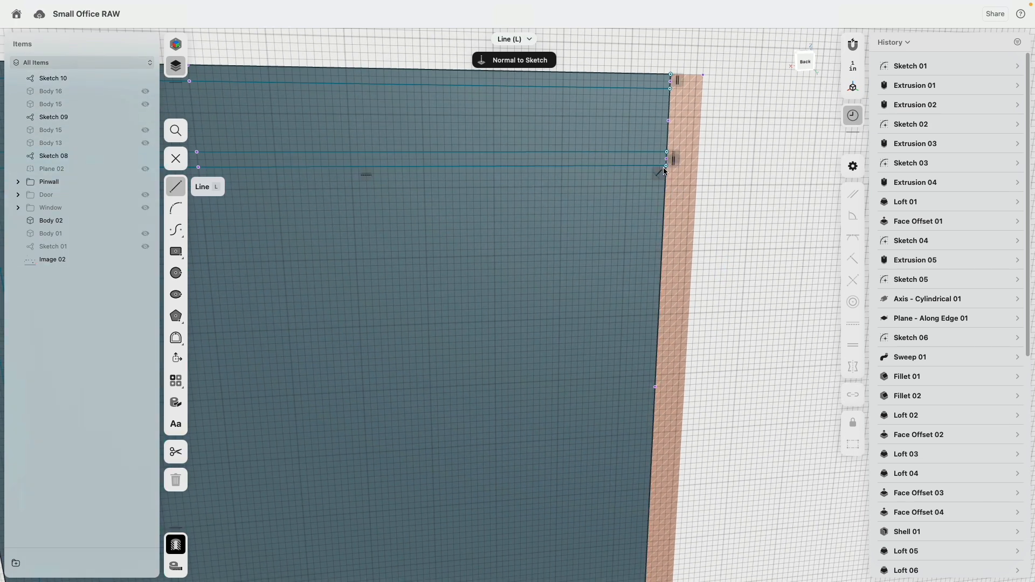
click(660, 172)
mouse_move(675, 350)
middle_down()
mouse_move(684, 132)
mouse_move(667, 241)
middle_up()
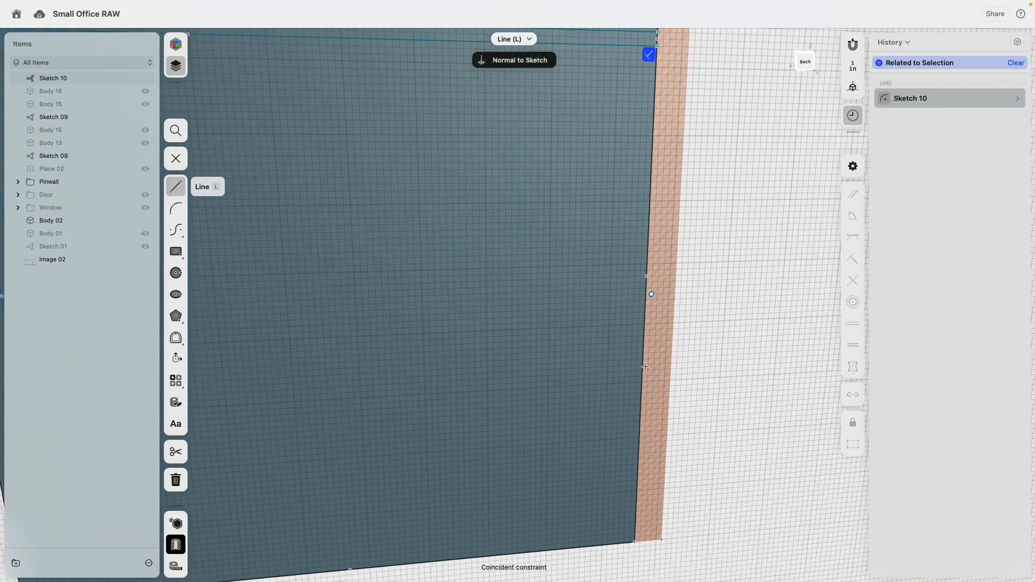
click(657, 47)
click(629, 543)
click(619, 544)
middle_drag(580, 311, 581, 558)
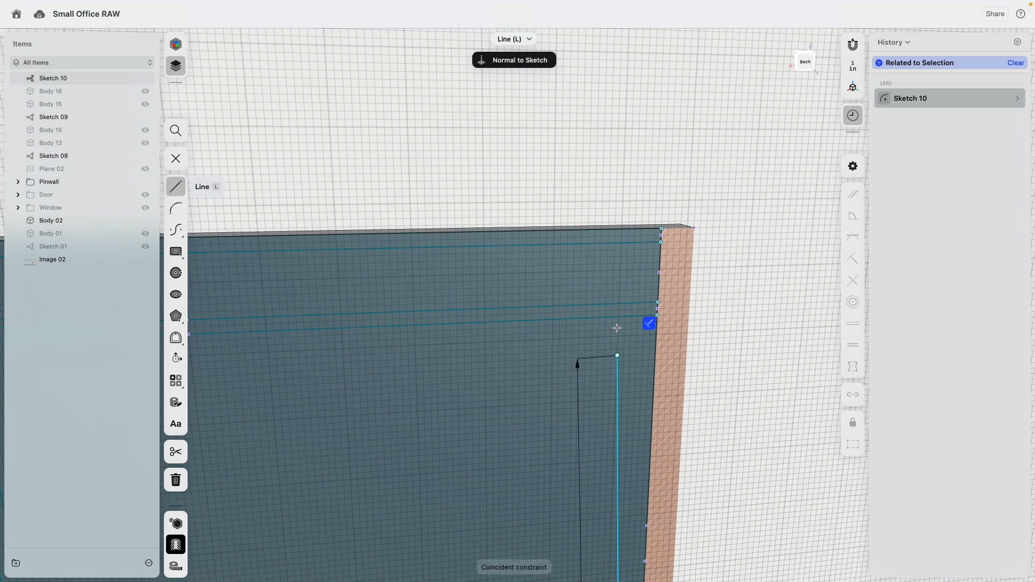
click(642, 230)
key(Escape)
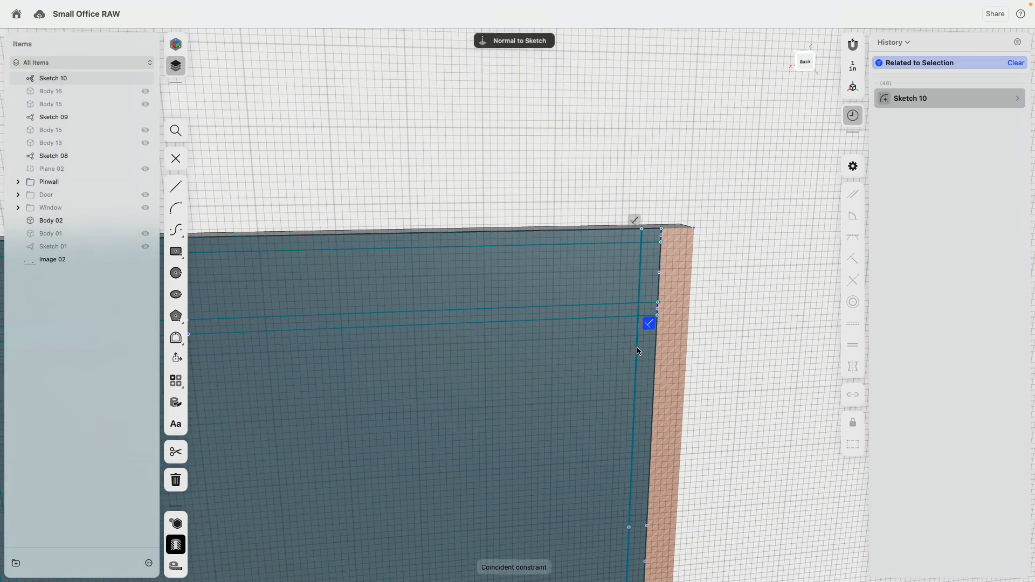
Step: Constrain the right-hand vertical strip's short floor edge to equal length with the upper strip's right-hand short edge
double_click(638, 351)
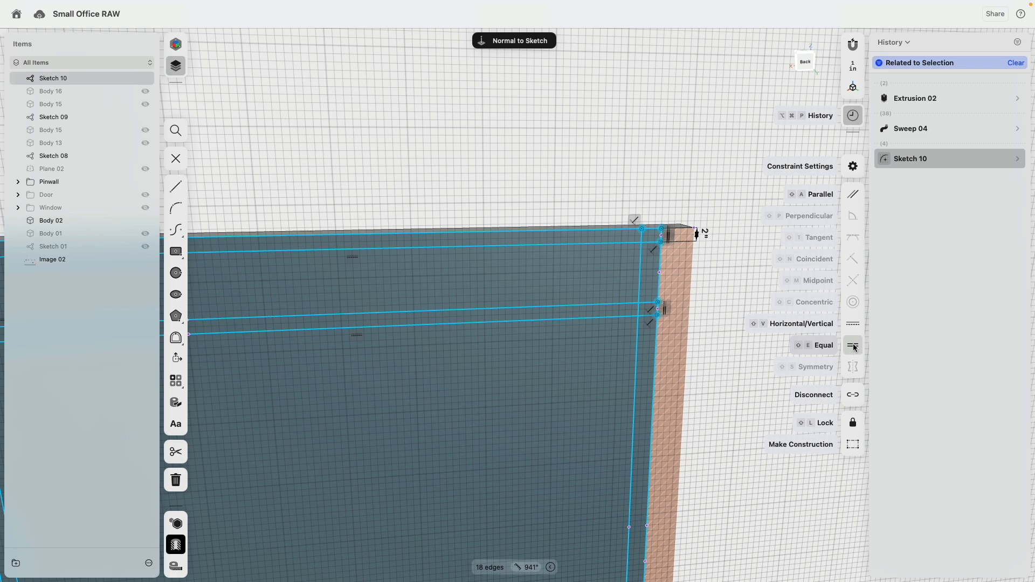
click(729, 259)
scroll(665, 253, up, 10)
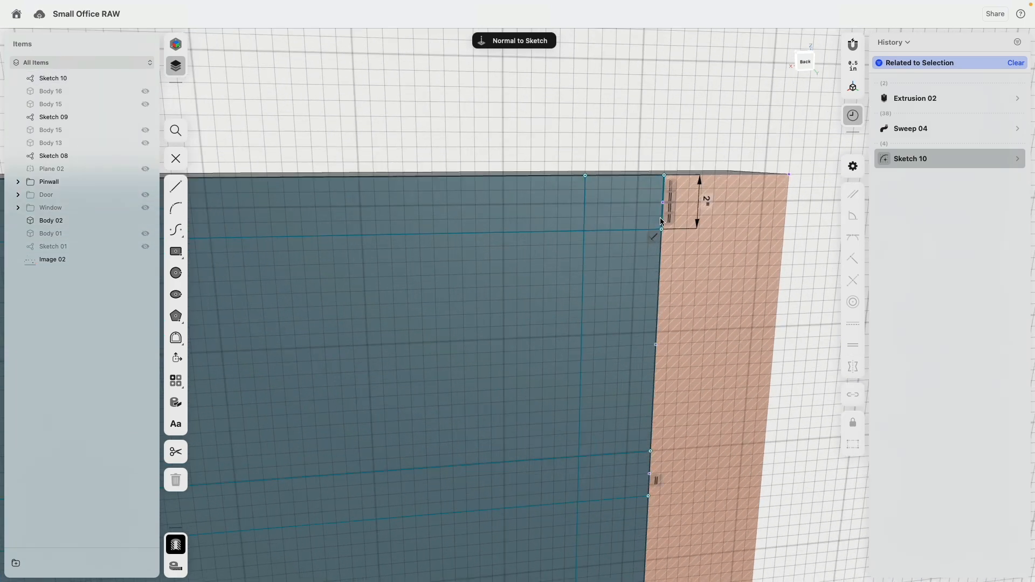
click(663, 202)
scroll(659, 277, down, 10)
scroll(652, 372, down, 10)
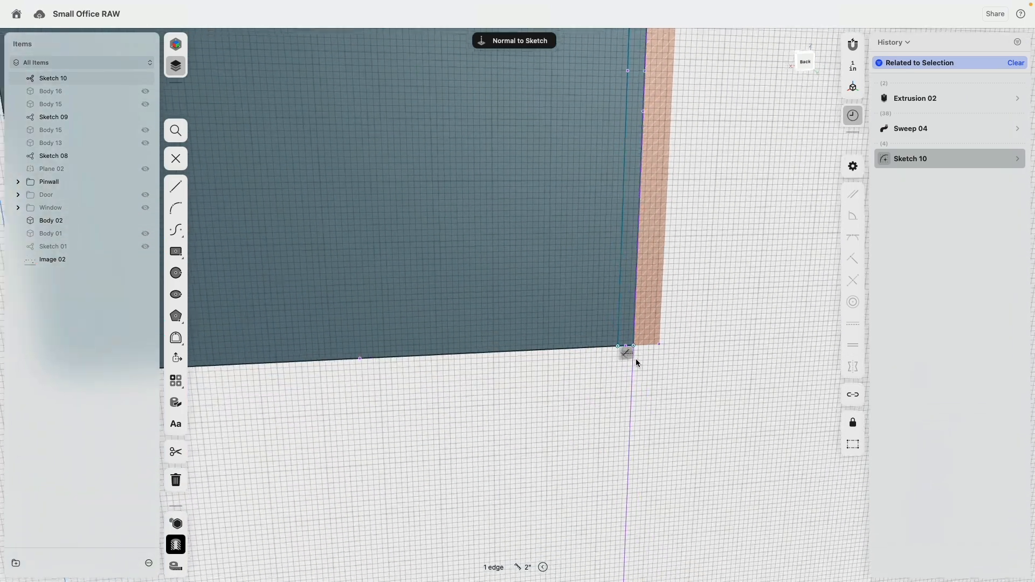
scroll(634, 357, up, 5)
click(618, 349)
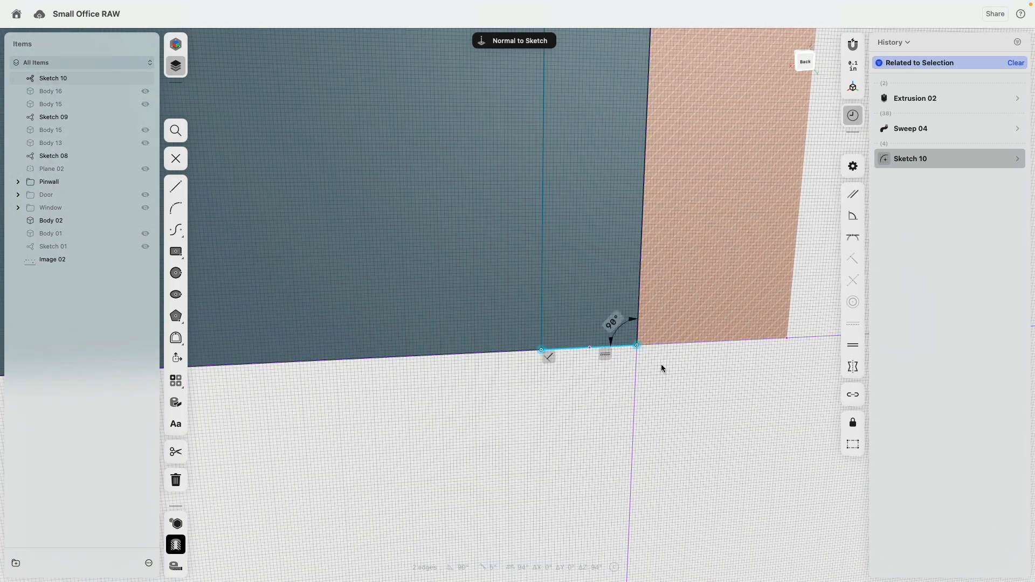
click(853, 345)
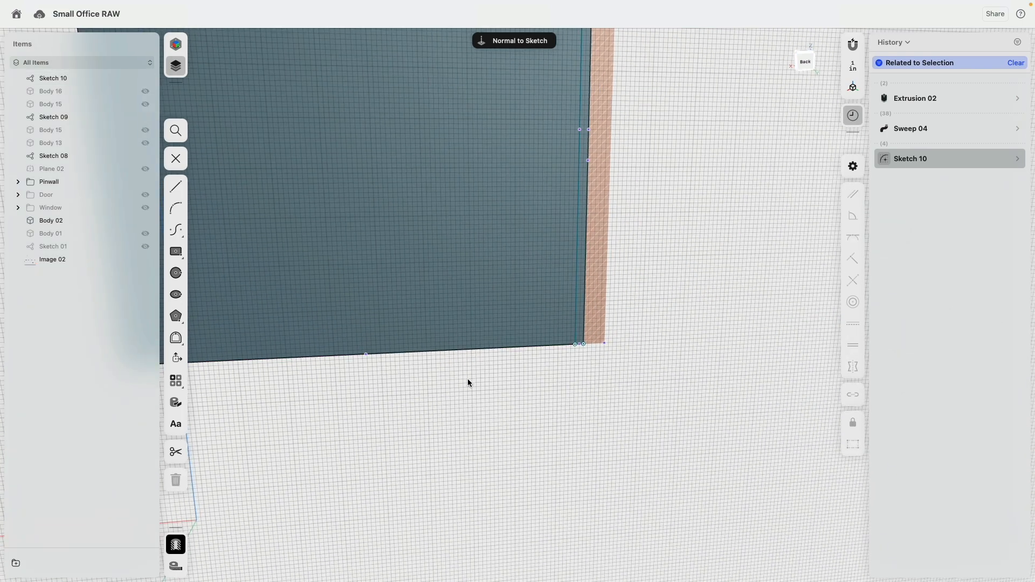
Step: Hide Body 02 and reopen Sketch 10 for editing in a straight-on back view
mouse_move(368, 379)
right_down()
mouse_move(429, 402)
mouse_move(355, 356)
mouse_move(519, 400)
mouse_move(385, 369)
mouse_move(416, 284)
mouse_move(596, 361)
mouse_move(548, 388)
mouse_move(513, 375)
mouse_move(539, 380)
right_up()
key(Escape)
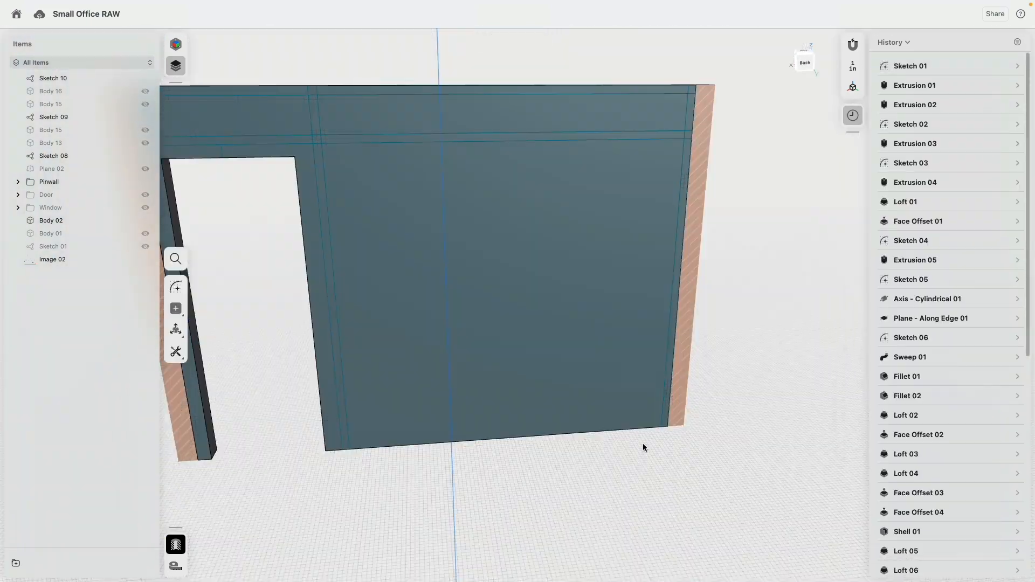
right_drag(406, 505, 538, 507)
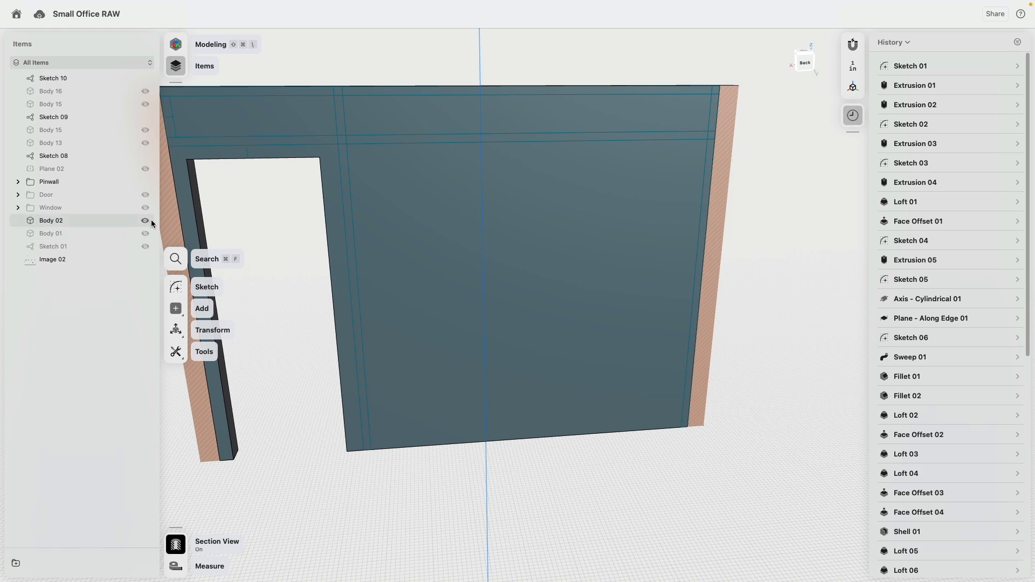
click(145, 222)
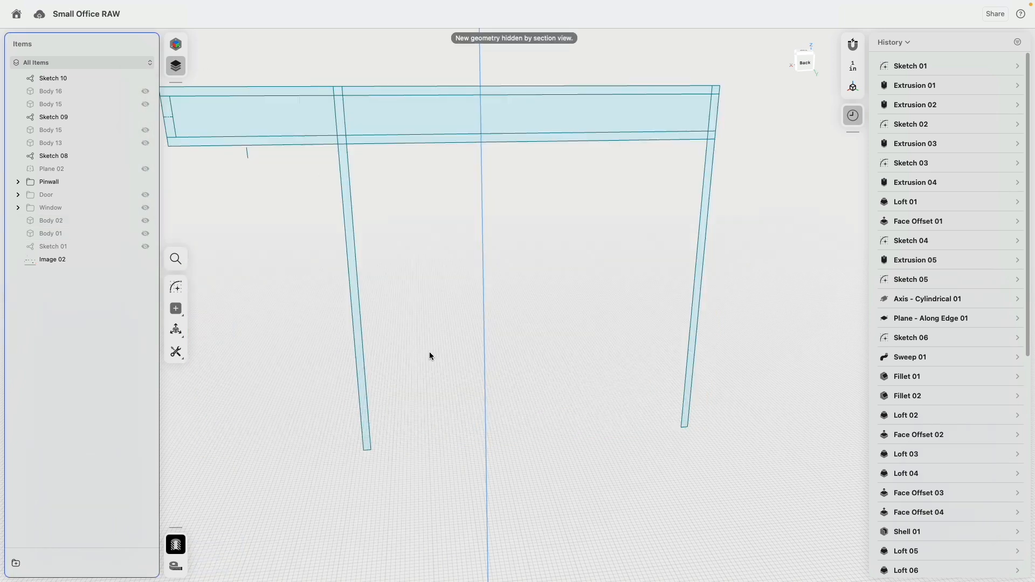
scroll(430, 356, down, 5)
scroll(467, 337, up, 2)
click(806, 63)
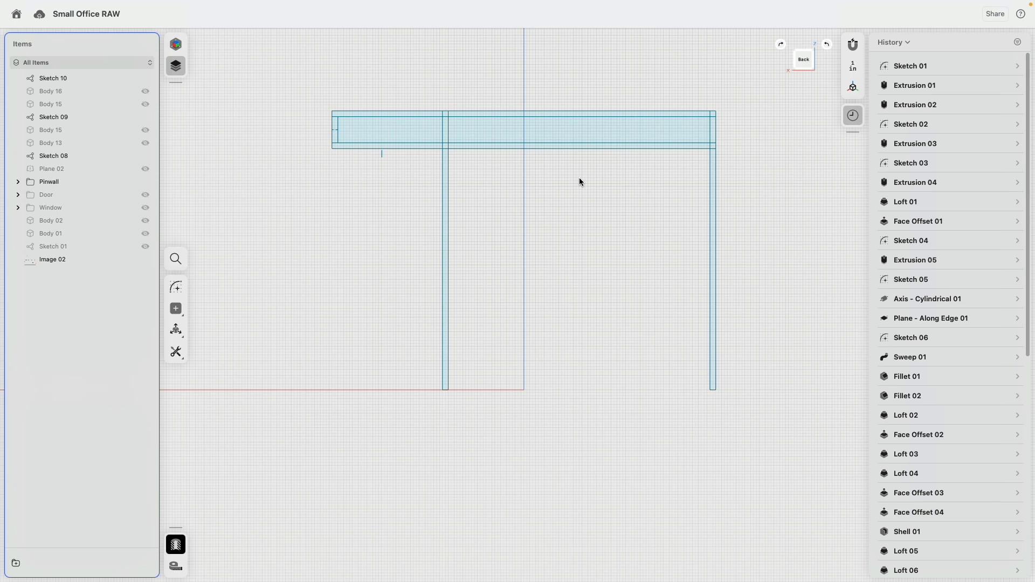
double_click(587, 150)
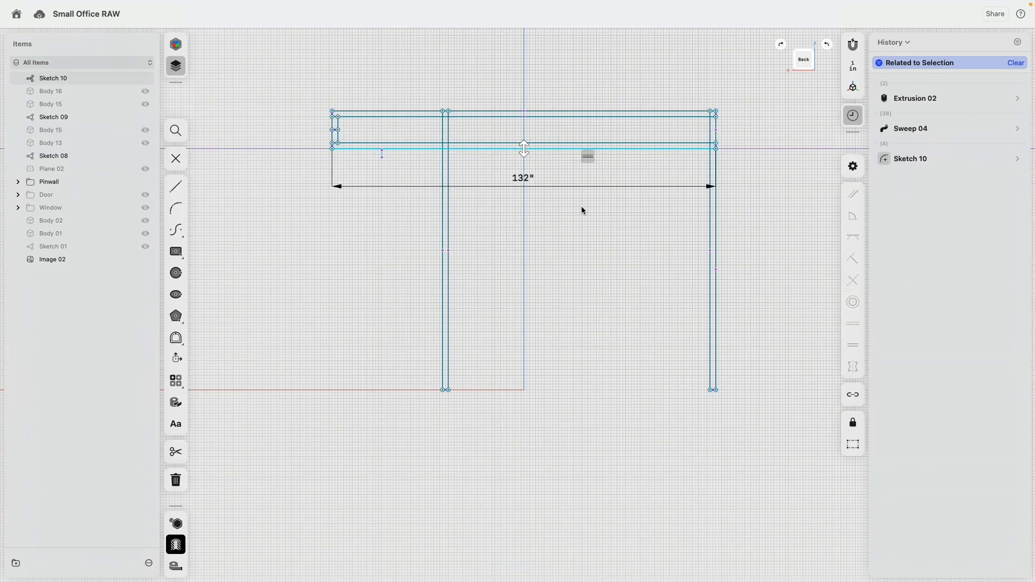
click(588, 288)
Step: Draw a floor line between the inner lower corners of the two vertical strips
click(178, 188)
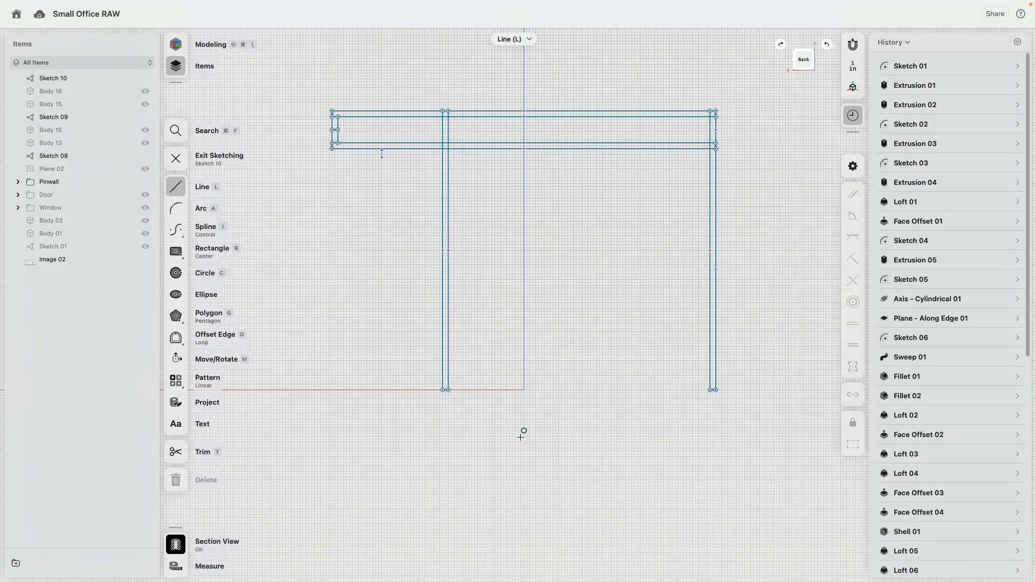
click(447, 390)
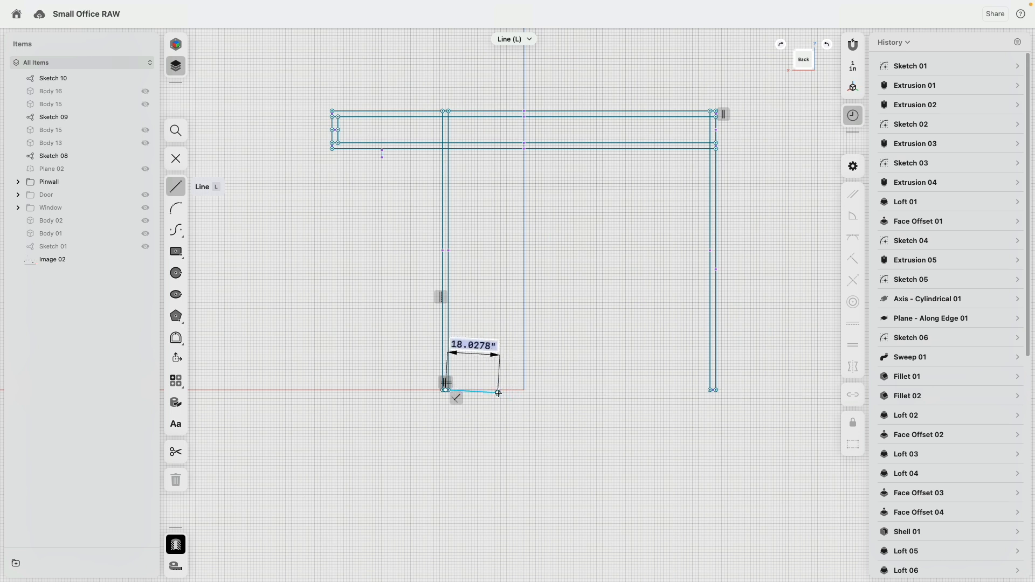
key(Escape)
scroll(451, 391, up, 3)
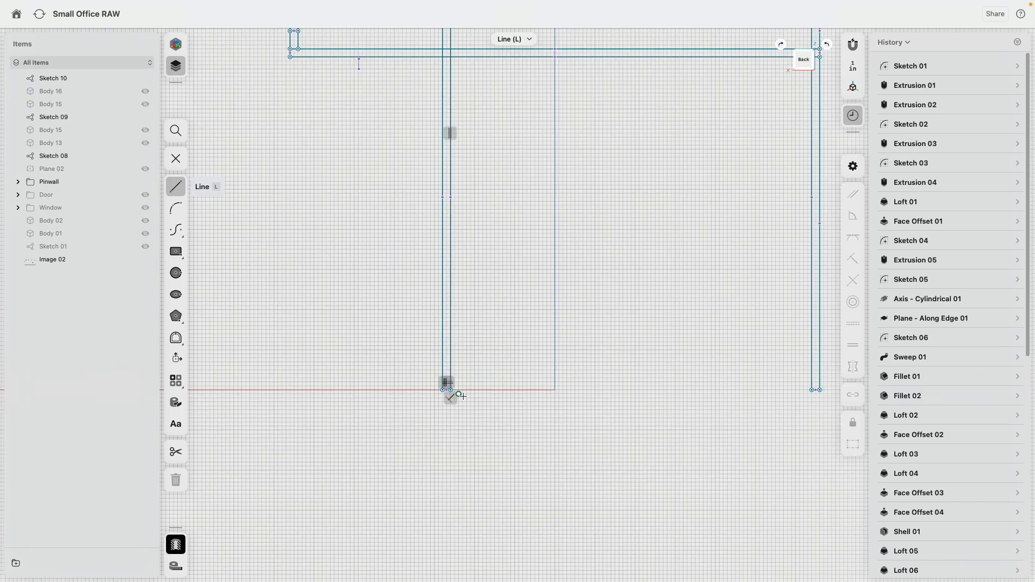
click(451, 389)
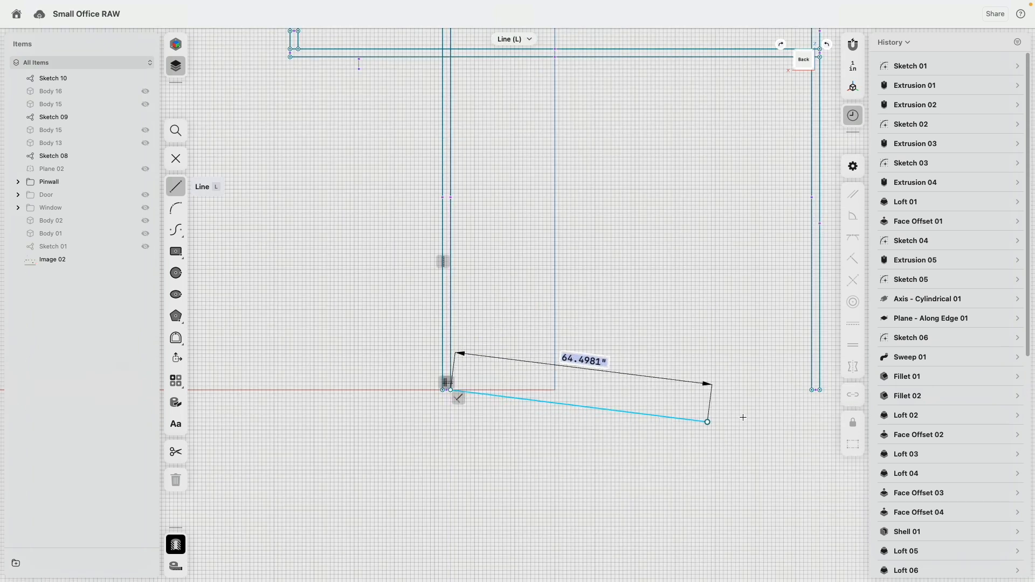
click(812, 390)
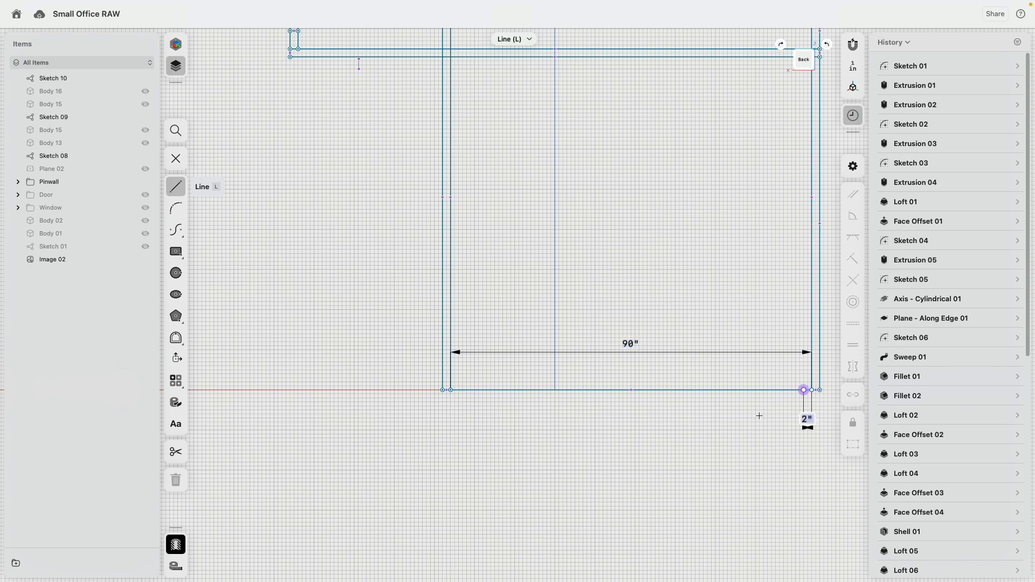
key(Escape)
Step: Draw a horizontal line about 10 in above the floor line between the vertical strips, and join the two lines' midpoints
click(450, 350)
click(811, 350)
click(632, 350)
click(631, 389)
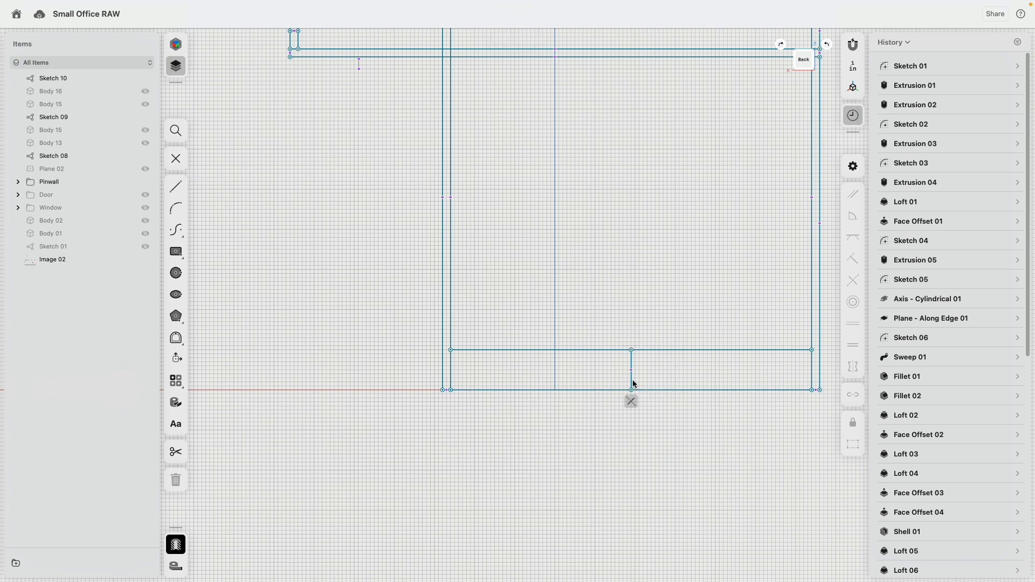
Step: Make the midpoint connector a construction line and constrain it to equal length with the upper strip's right-hand short edge
click(633, 381)
scroll(664, 339, right, 3)
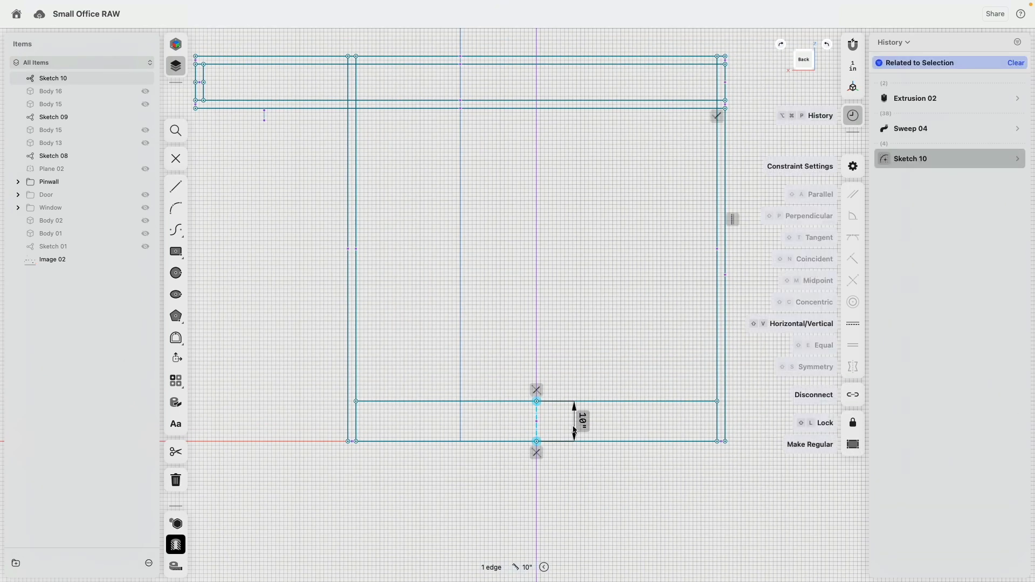
middle_drag(757, 136, 702, 250)
scroll(687, 172, up, 10)
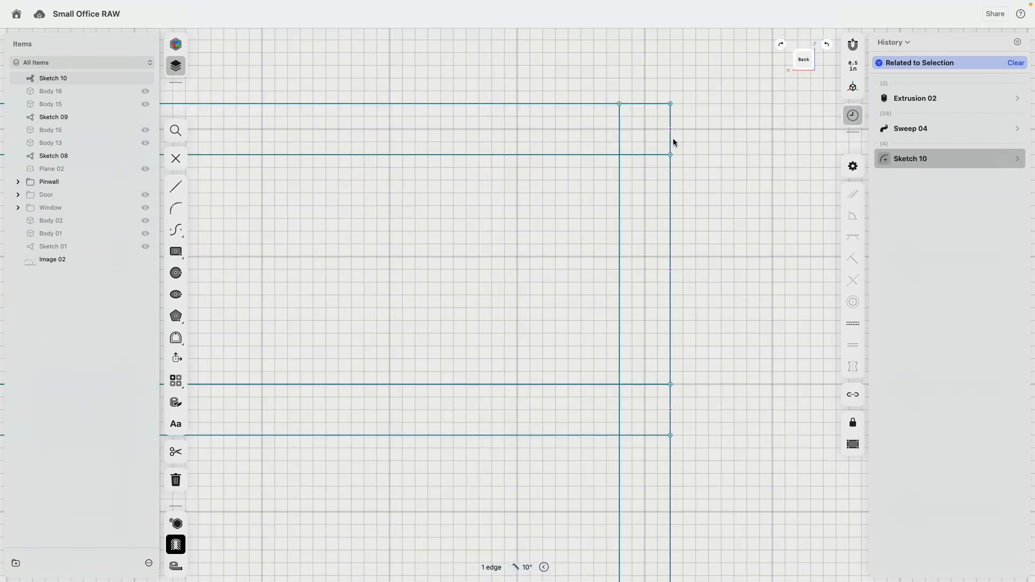
click(661, 299)
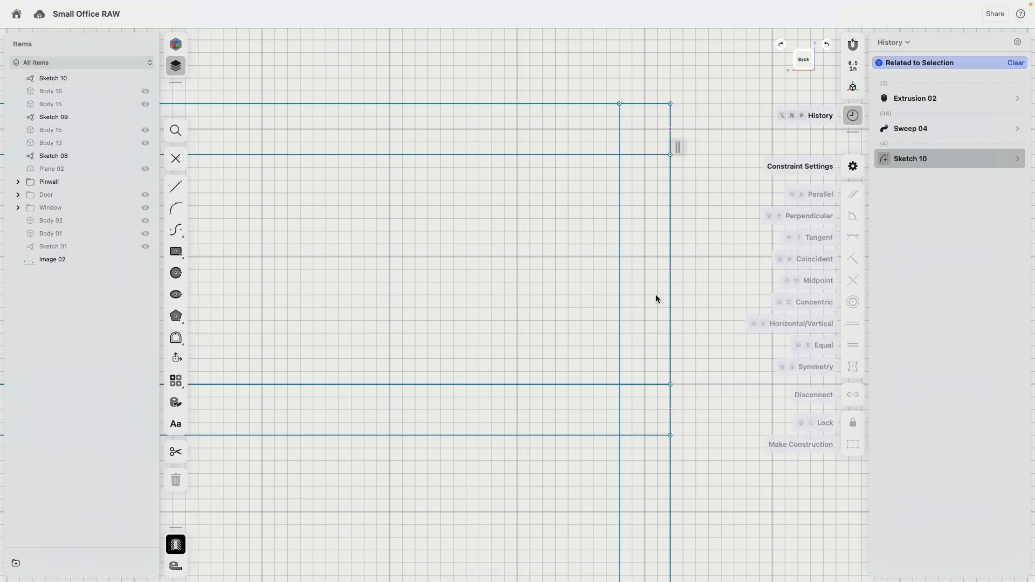
scroll(624, 330, down, 10)
scroll(614, 259, down, 5)
scroll(581, 381, up, 10)
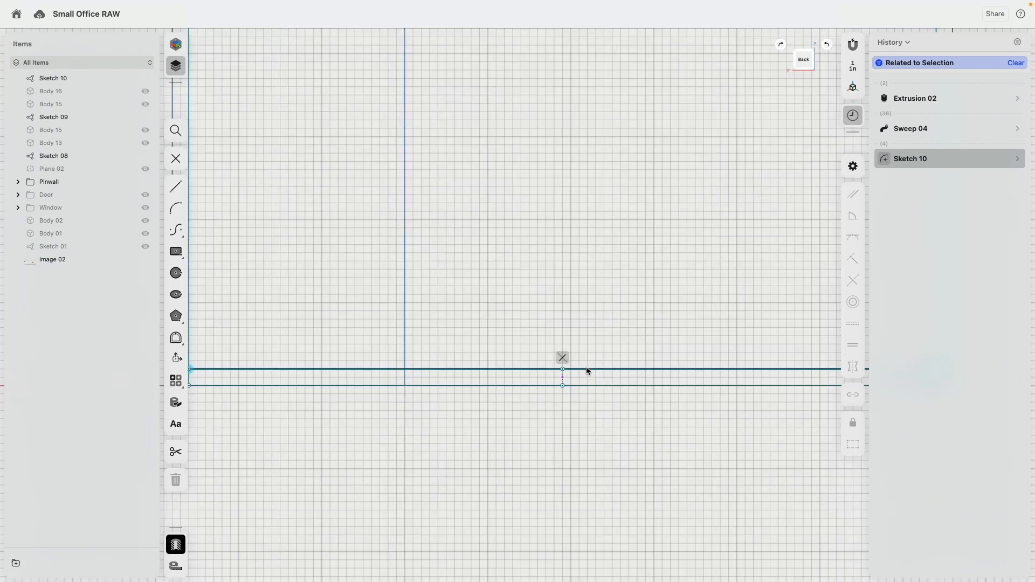
click(587, 369)
scroll(568, 381, up, 5)
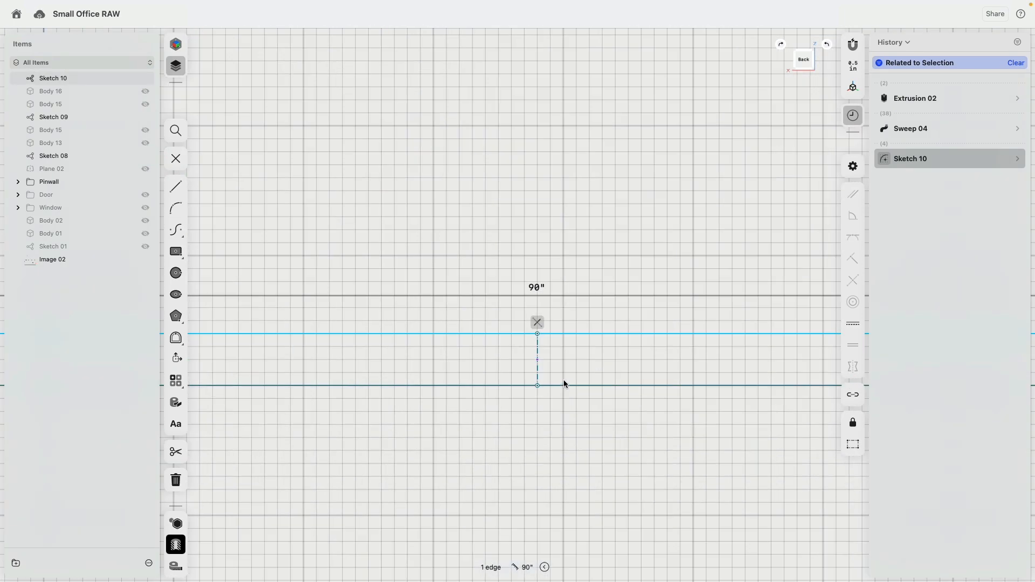
click(602, 356)
scroll(595, 381, down, 8)
scroll(595, 381, down, 2)
scroll(523, 300, up, 5)
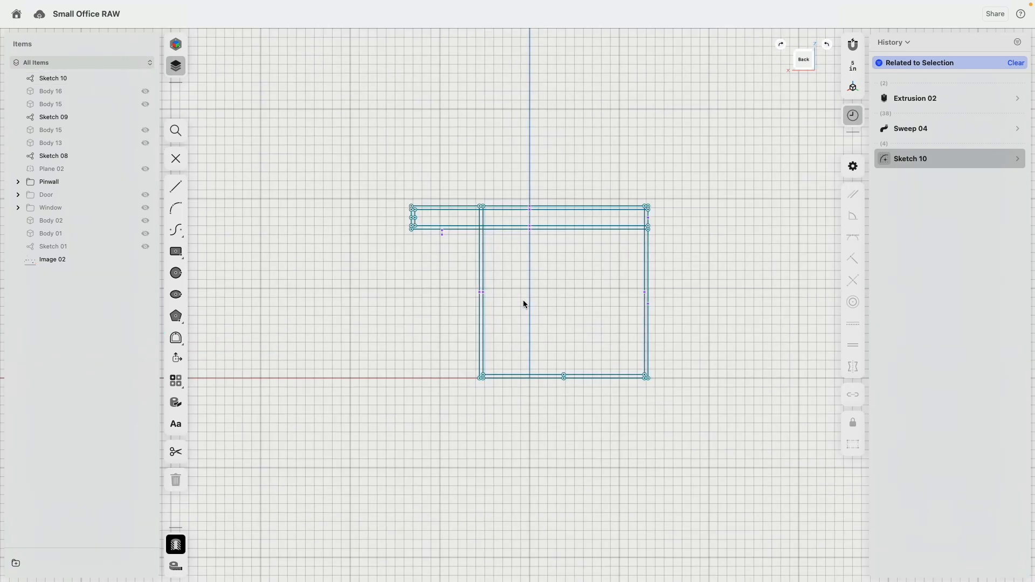
Step: Draw two full-height vertical lines about 4 in apart from the sketch's upper edge to the floor line, left of the wall section's middle
click(176, 186)
scroll(515, 222, up, 4)
scroll(512, 207, down, 3)
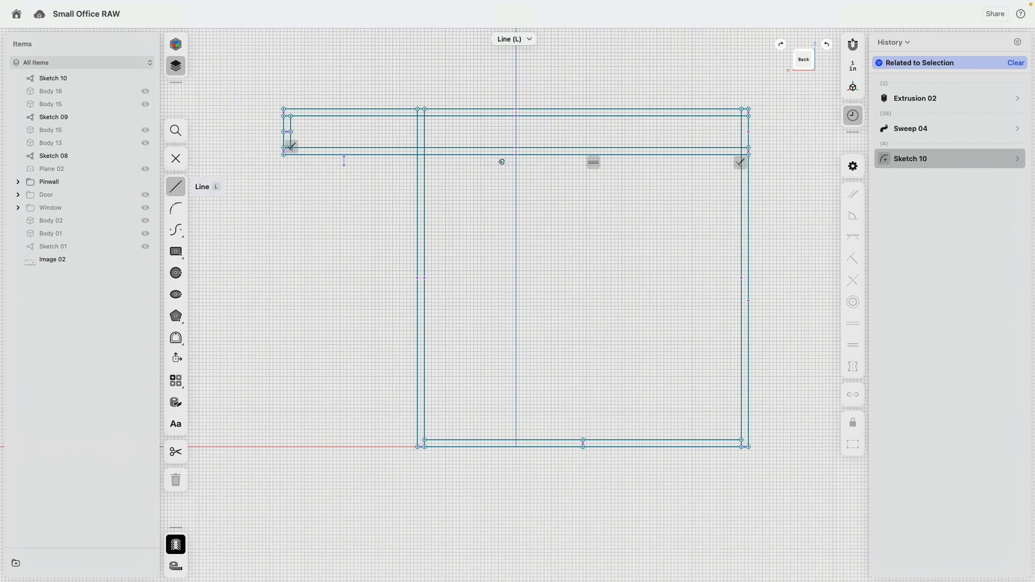
click(492, 109)
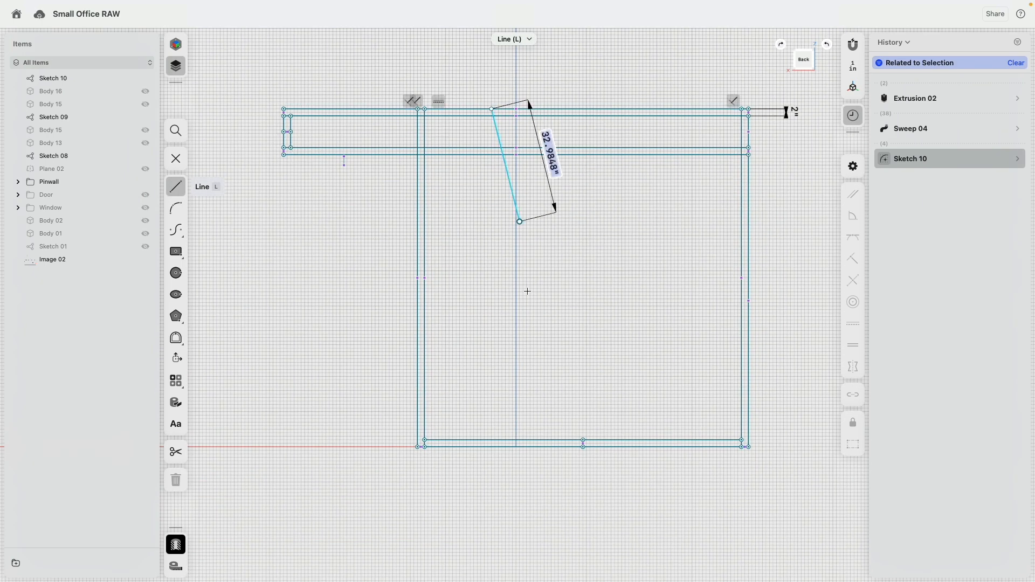
click(492, 447)
key(Escape)
click(506, 109)
click(505, 447)
key(Escape)
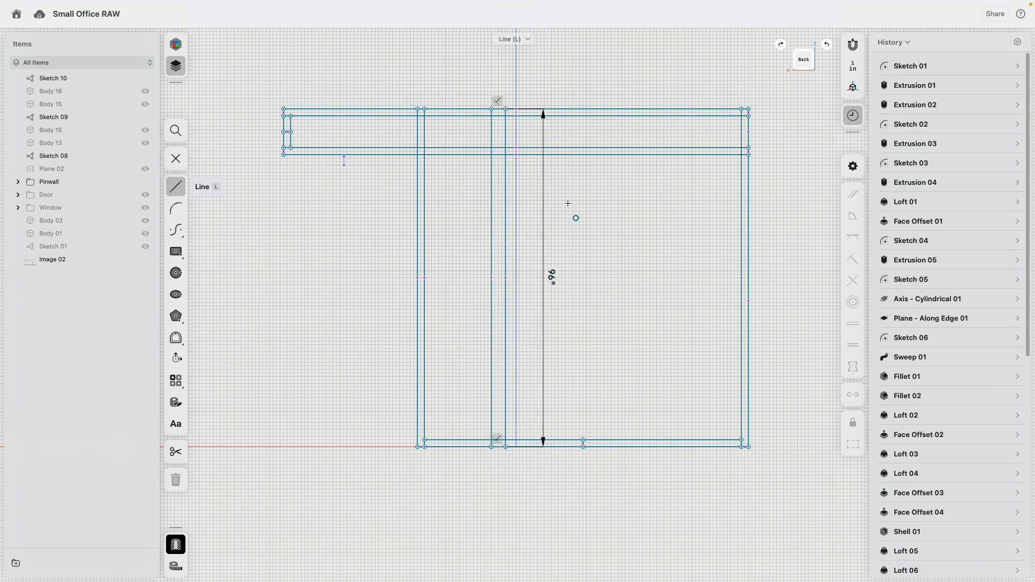
Step: Draw a second pair of full-height vertical lines about 4 in apart, nearer the right-hand vertical strip
click(653, 109)
click(654, 447)
key(Escape)
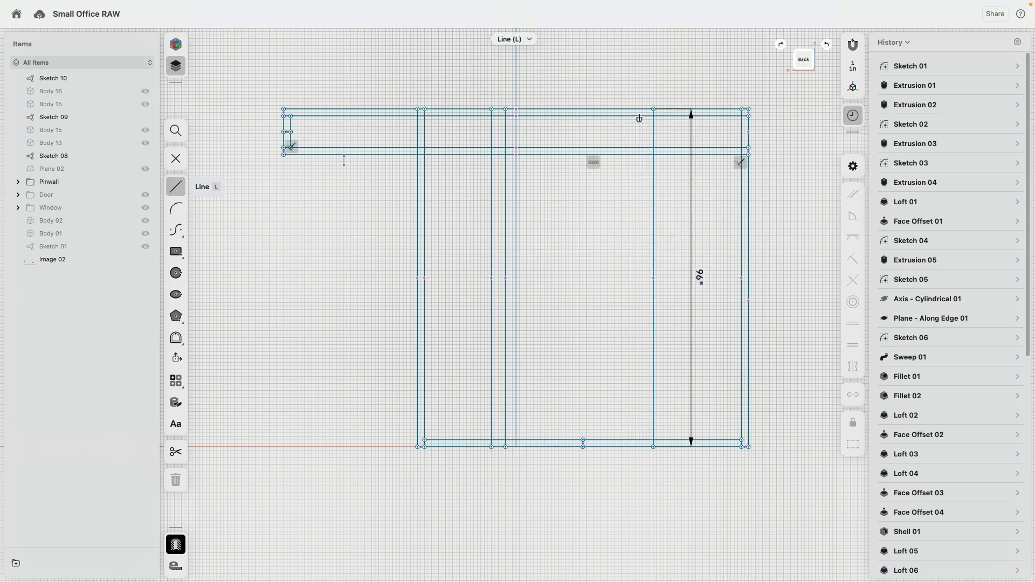
click(639, 109)
click(640, 447)
key(Escape)
Step: Join the midpoints of the two lines in each new vertical pair with a short connector
click(491, 277)
click(506, 277)
key(Escape)
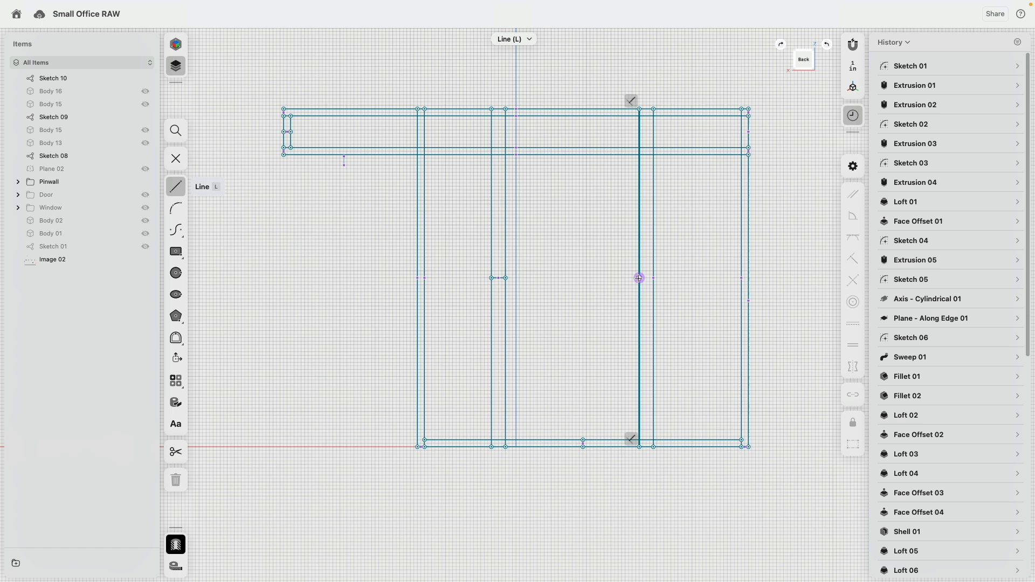
click(653, 277)
key(Escape)
Step: Draw connector lines between the strips' midpoints across the three gaps from the left-hand to the right-hand vertical strip
click(425, 278)
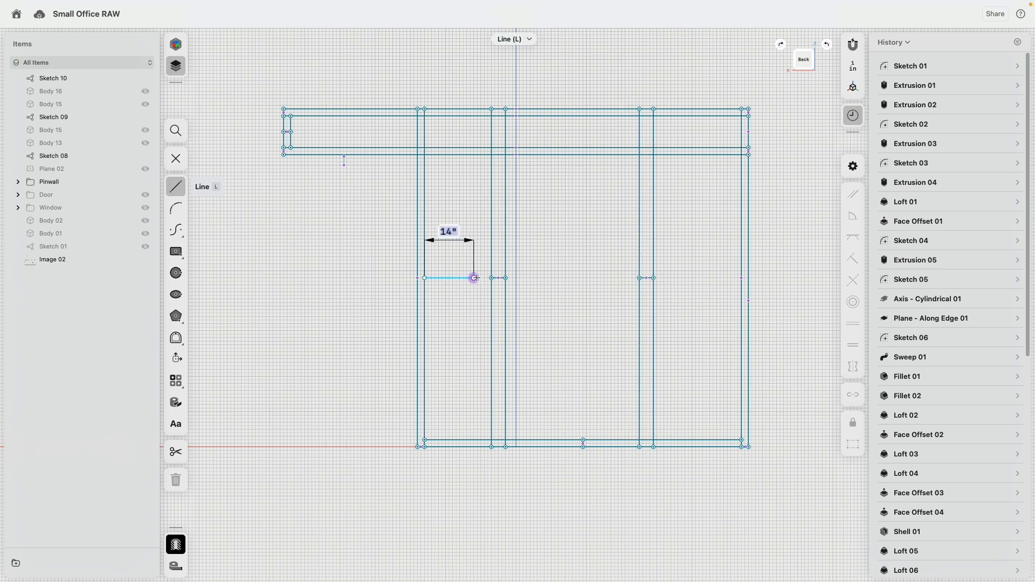
click(491, 278)
click(639, 278)
click(654, 277)
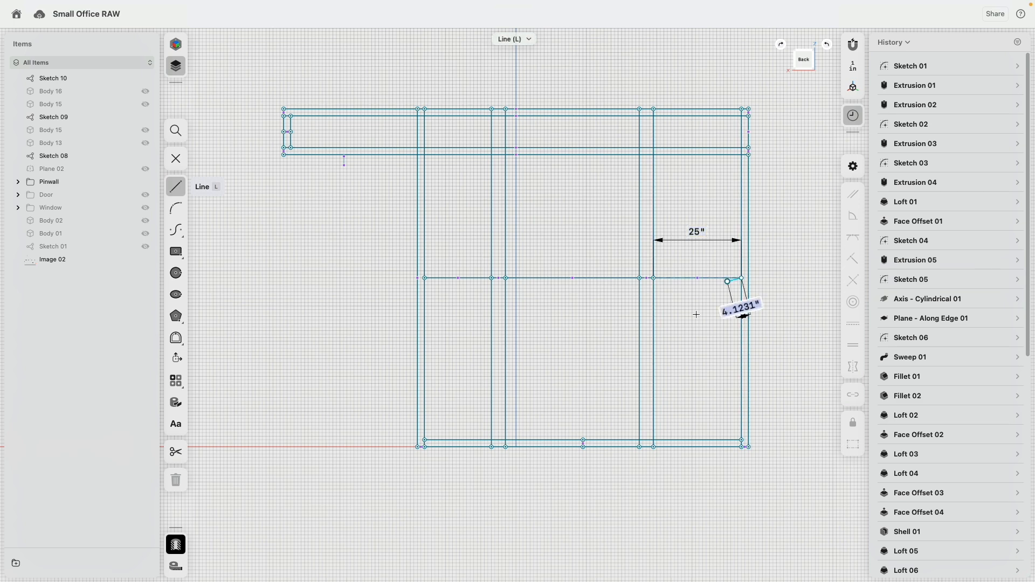
key(Escape)
key(Escape)
Step: Constrain the short connectors of both intermediate strips to equal length with the upper strip's 2 in right-hand edge
scroll(531, 280, up, 5)
scroll(477, 286, up, 5)
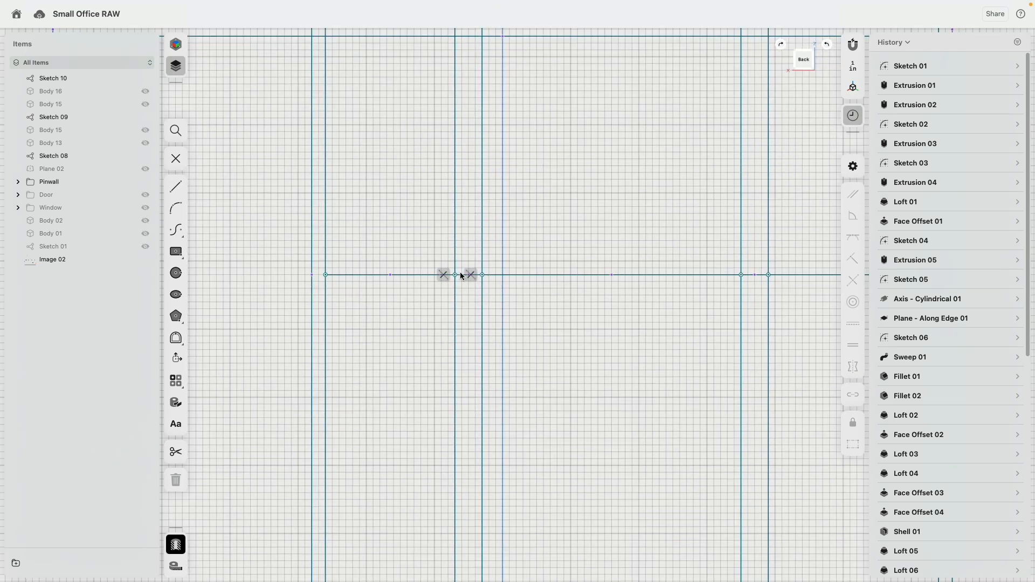
click(487, 280)
scroll(551, 282, down, 5)
middle_drag(755, 283, 575, 280)
scroll(574, 280, up, 4)
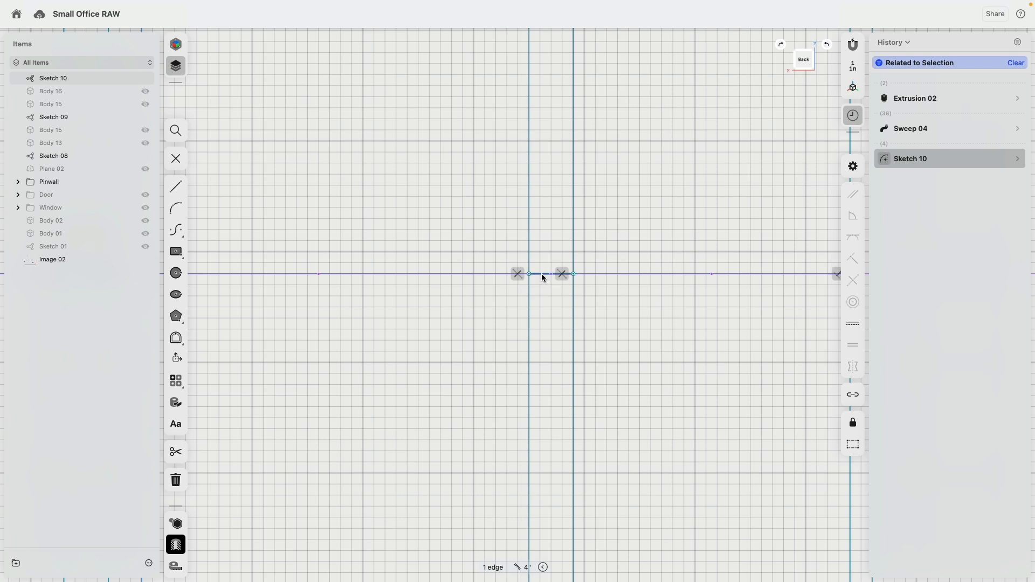
click(541, 275)
scroll(548, 325, down, 5)
scroll(602, 199, up, 6)
scroll(603, 205, up, 2)
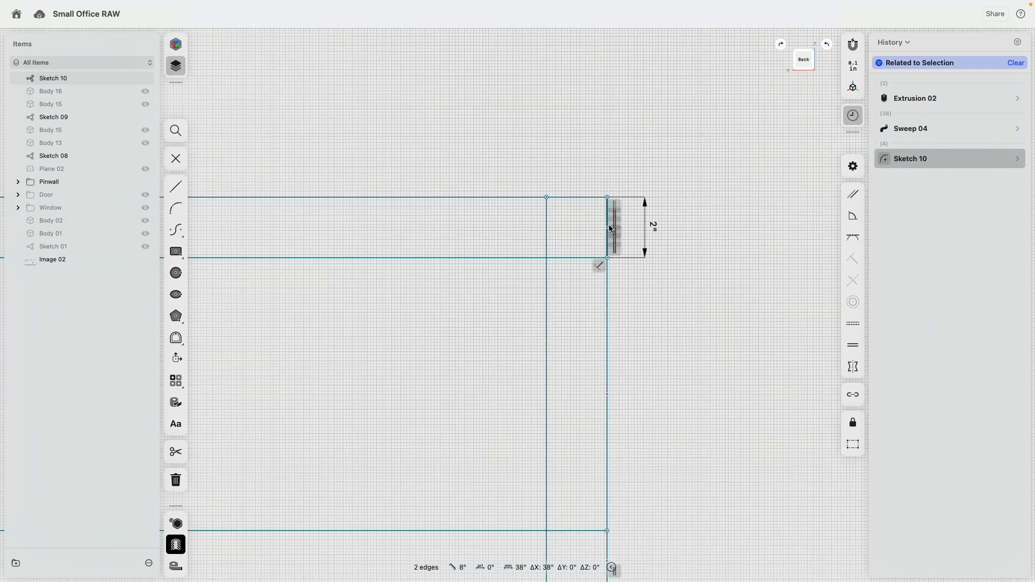
click(608, 221)
scroll(509, 277, down, 5)
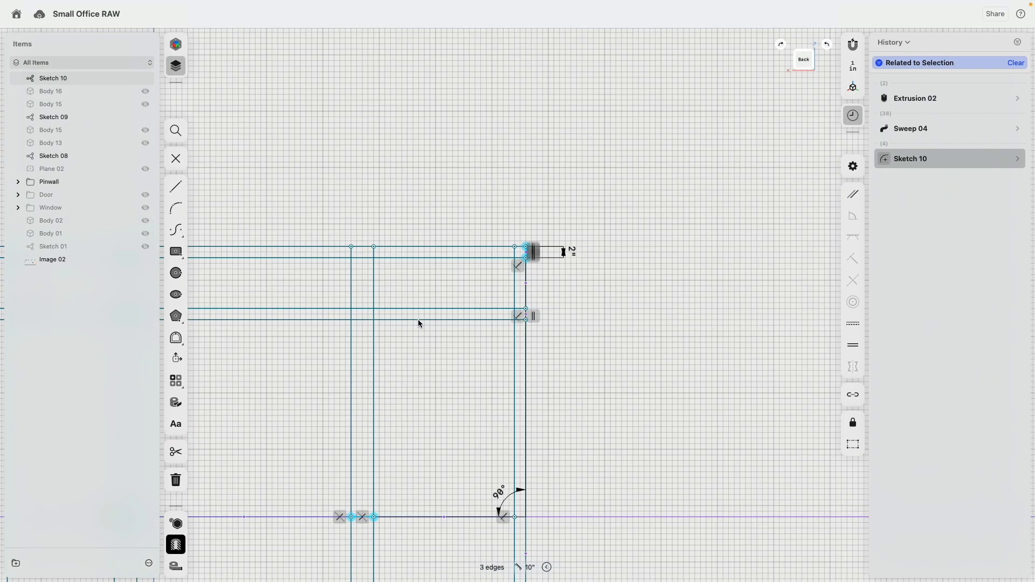
middle_drag(411, 335, 658, 152)
click(852, 347)
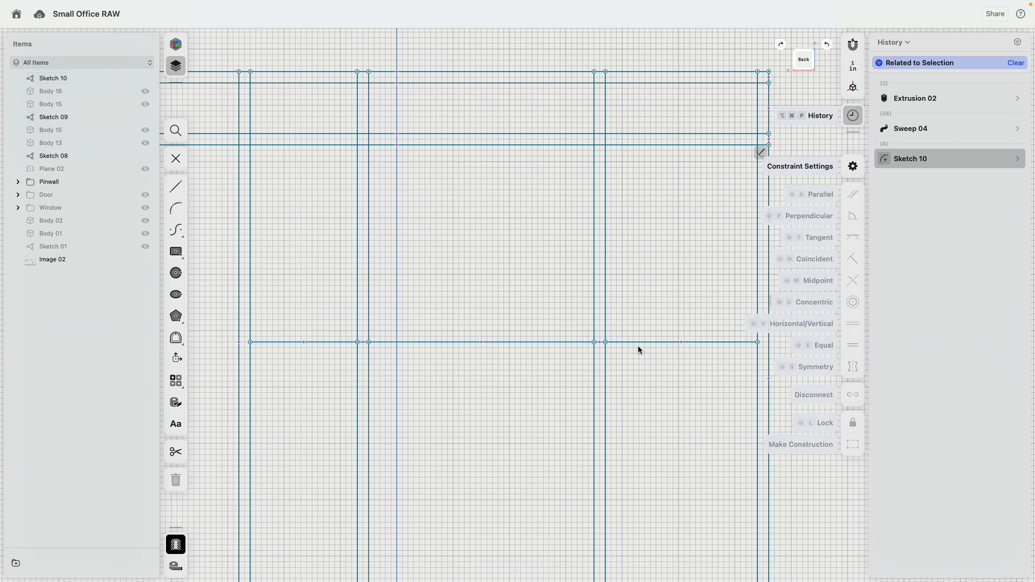
Step: Try to constrain the three gap connectors to equal length in one operation
scroll(546, 323, down, 5)
click(415, 343)
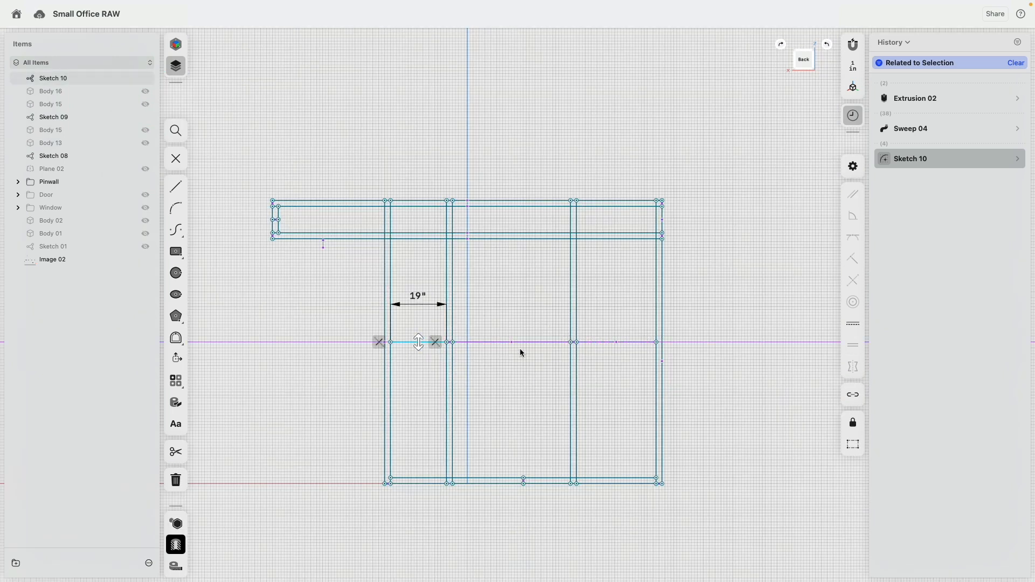
click(603, 344)
click(609, 351)
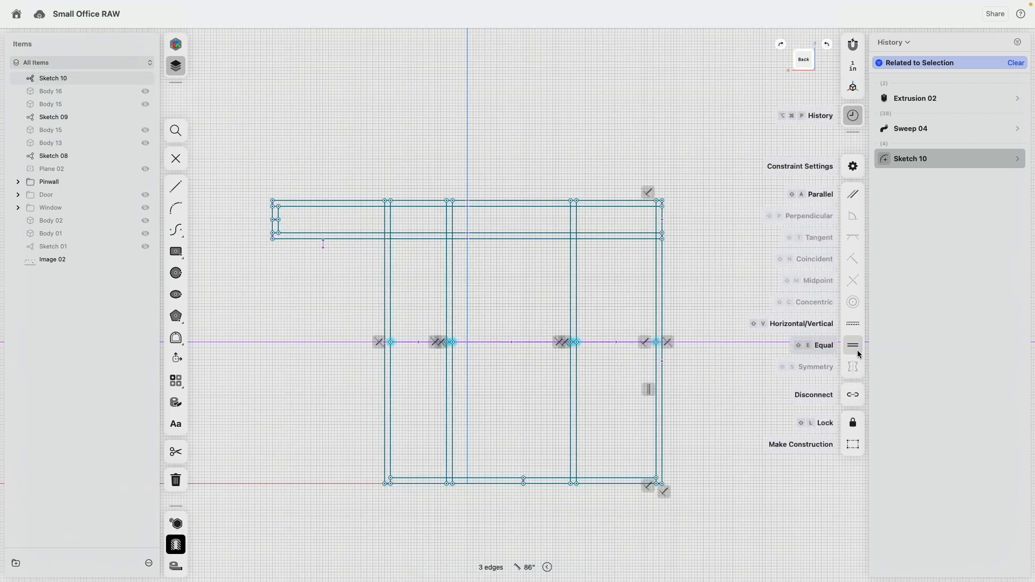
click(857, 350)
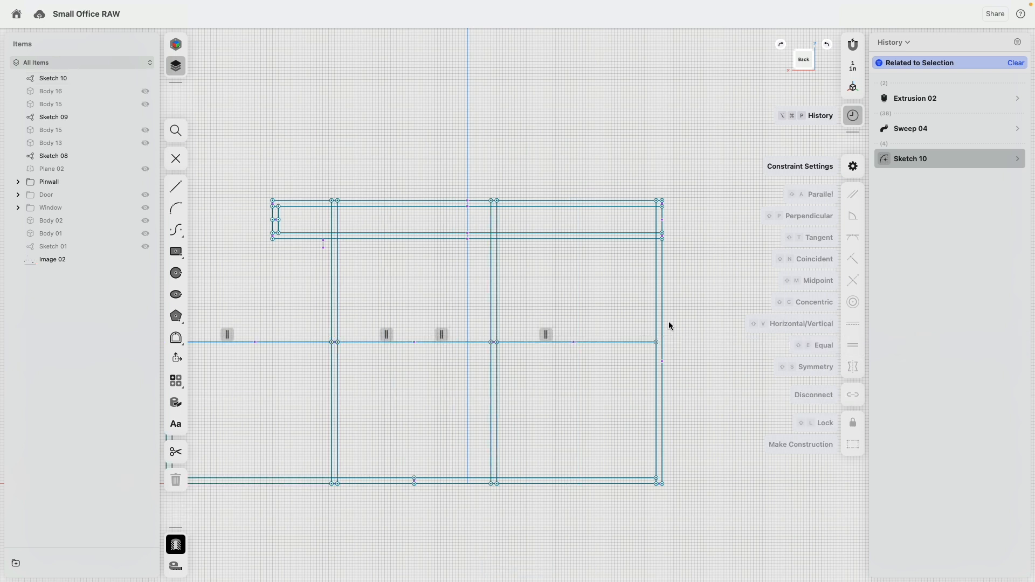
Step: Move the first intermediate strip further right and constrain the two outer gap connectors to equal length
drag(449, 342, 482, 341)
click(444, 343)
click(595, 342)
click(855, 346)
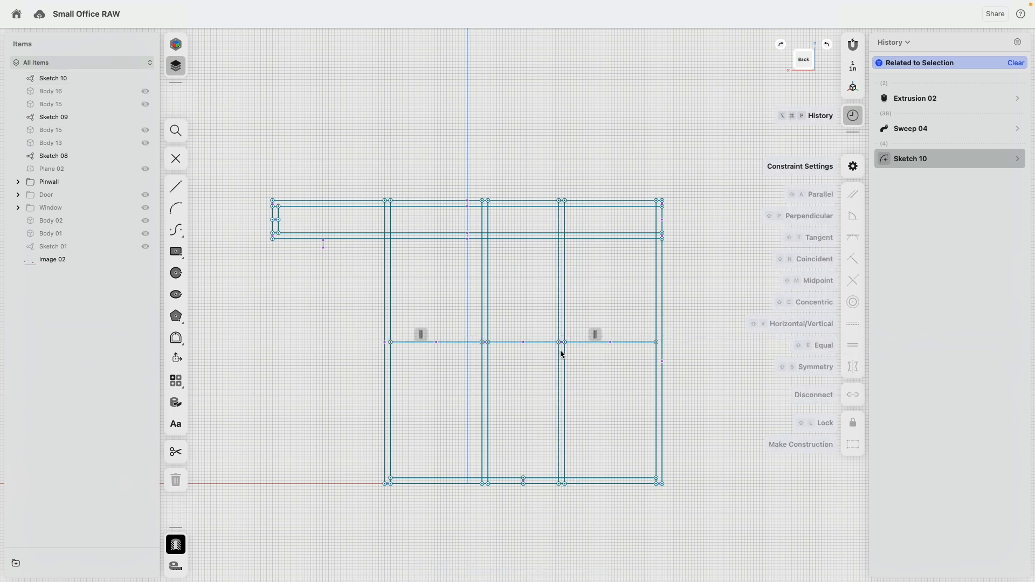
Step: Constrain the middle gap connector to equal length with the right-hand gap connector
click(544, 342)
click(588, 344)
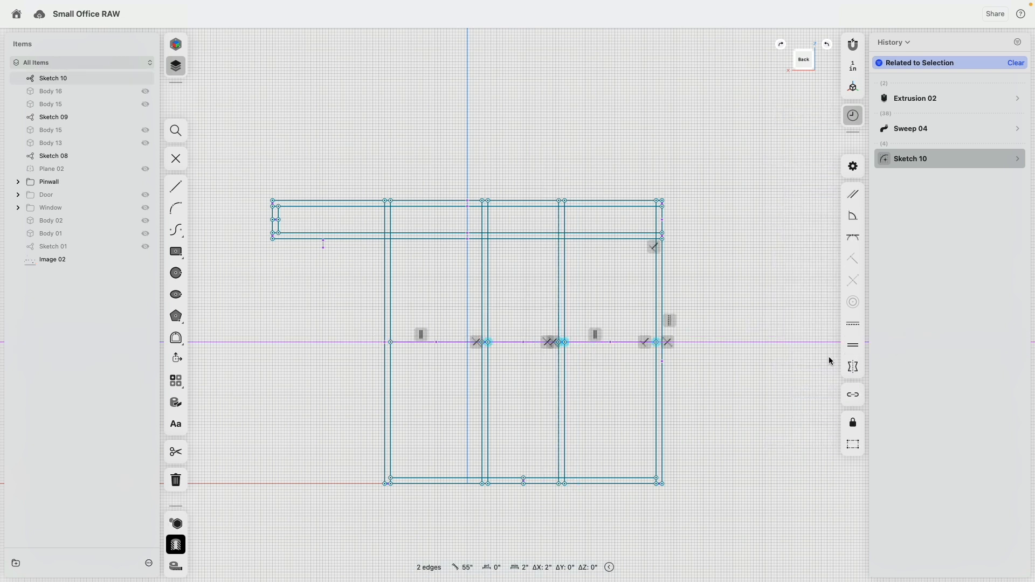
click(853, 345)
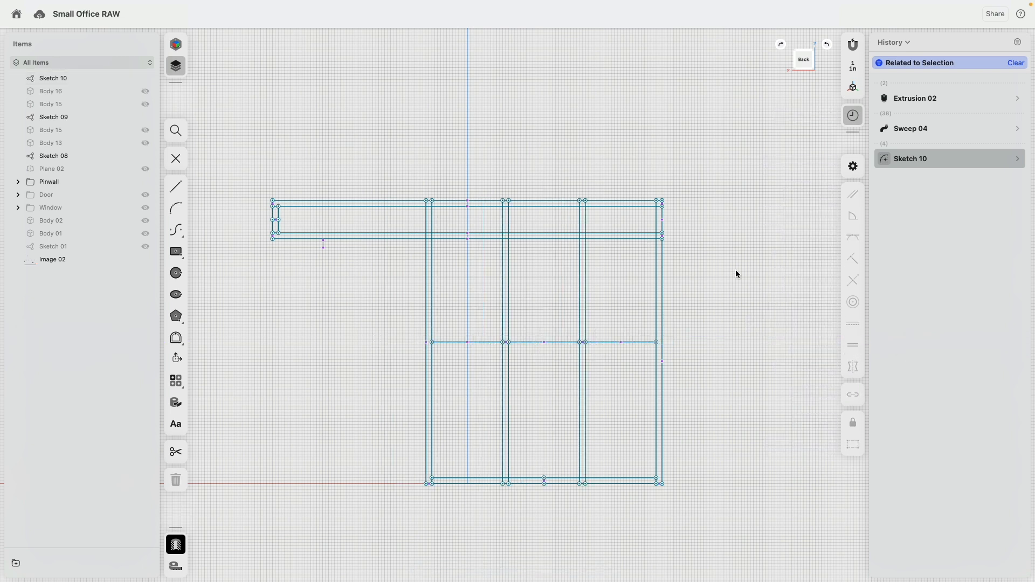
key(super+z)
key(super+shift+z)
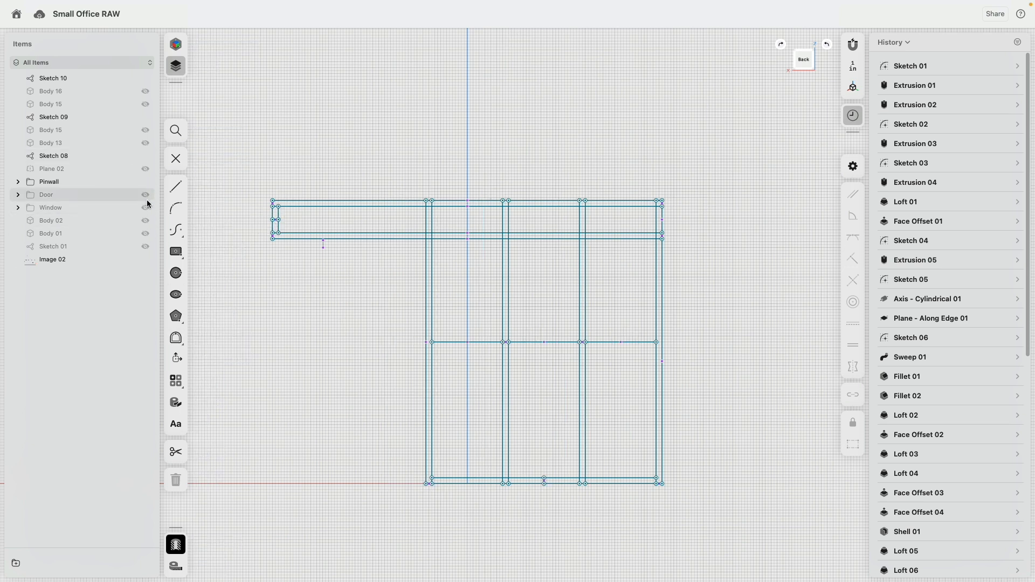
Step: Show Body 02 and move the leftmost full-height strip close to the doorway by its upper corner point
click(146, 223)
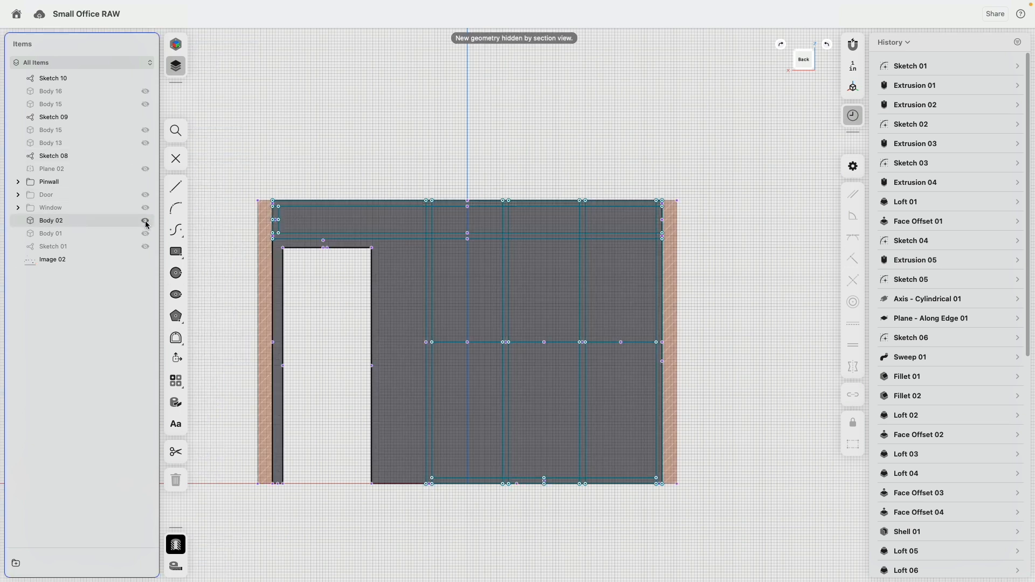
click(425, 201)
drag(425, 201, 385, 207)
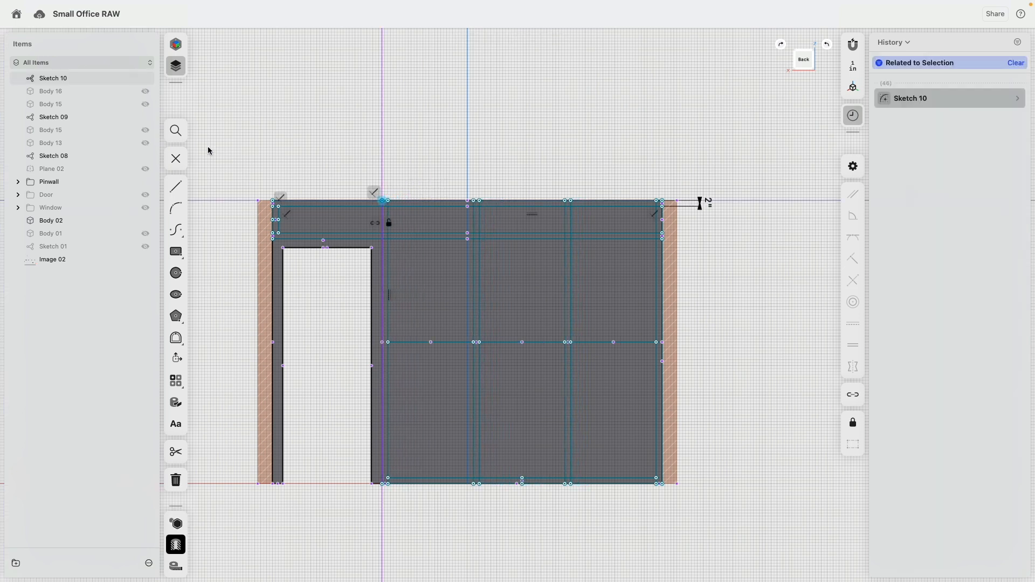
Step: Show Body 16, both Body 15 items and Body 13 alongside the wall sketch
click(145, 105)
click(144, 94)
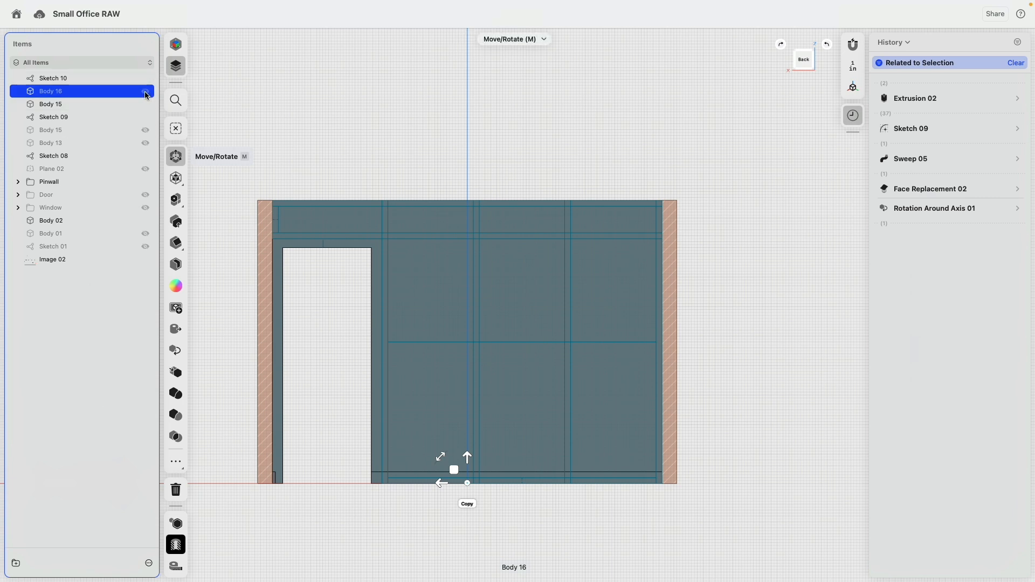
key(Escape)
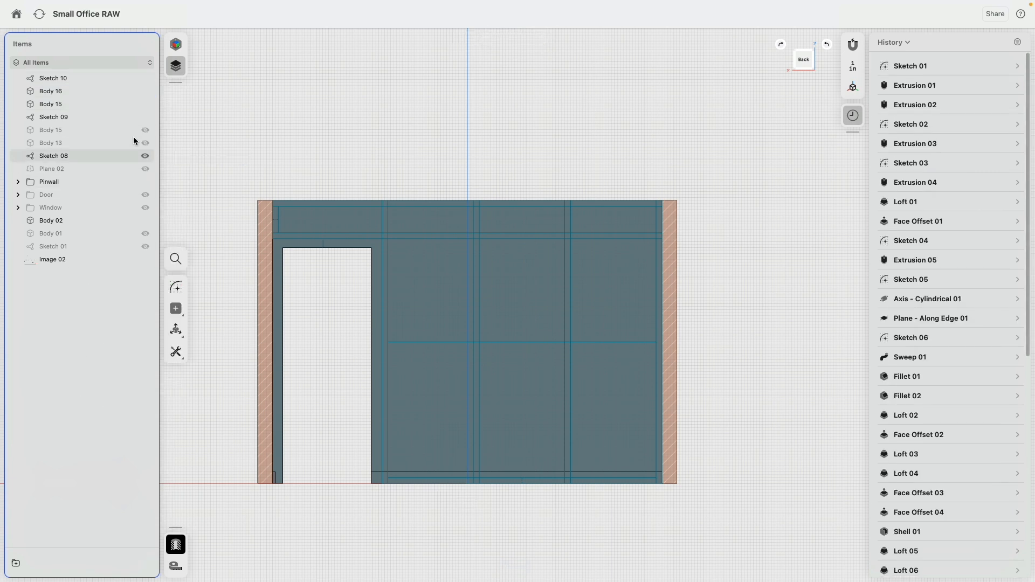
click(146, 131)
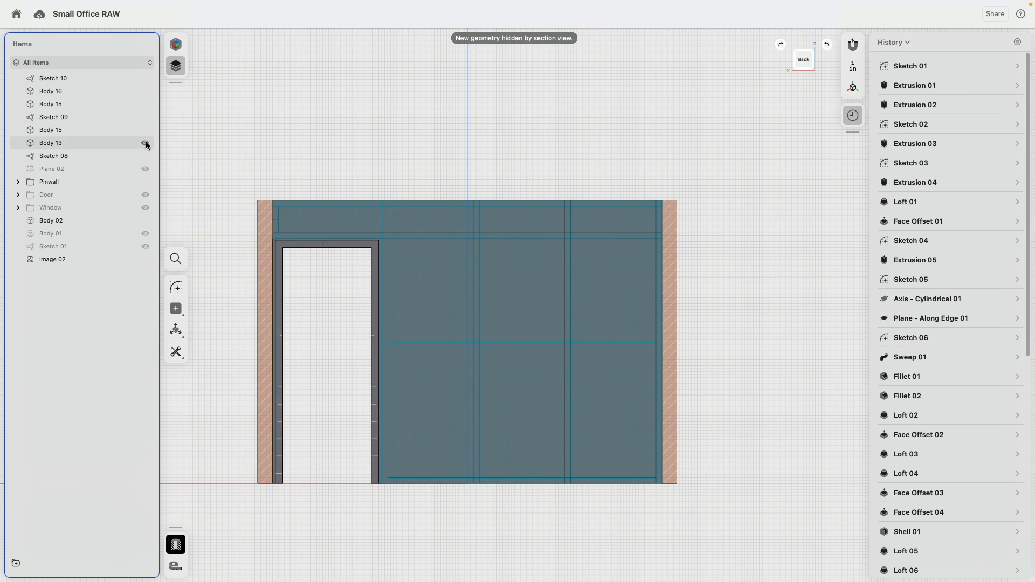
click(145, 144)
Step: Set the length dimension of the gap connector nearest the door
scroll(378, 240, up, 5)
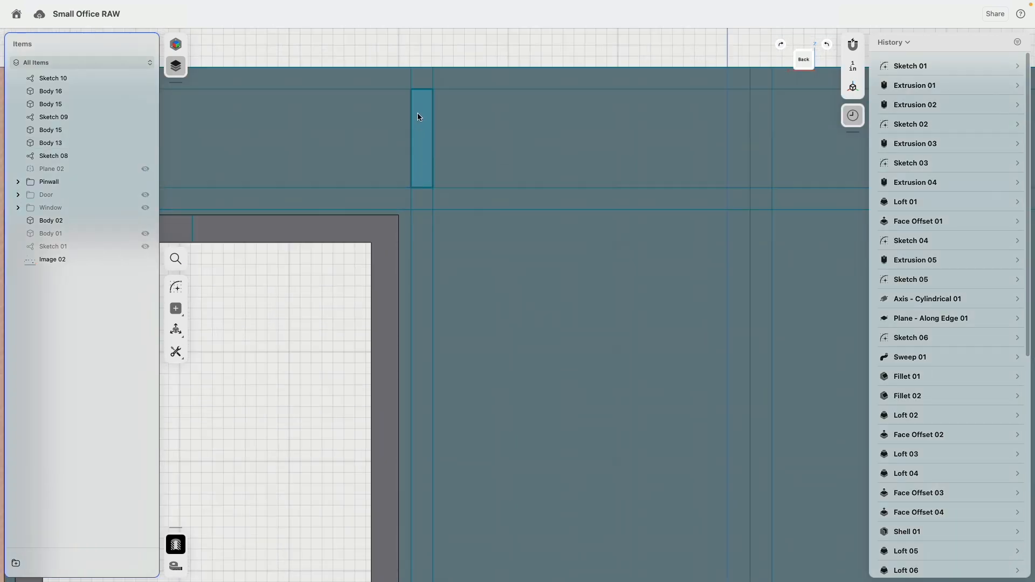
click(412, 69)
click(410, 68)
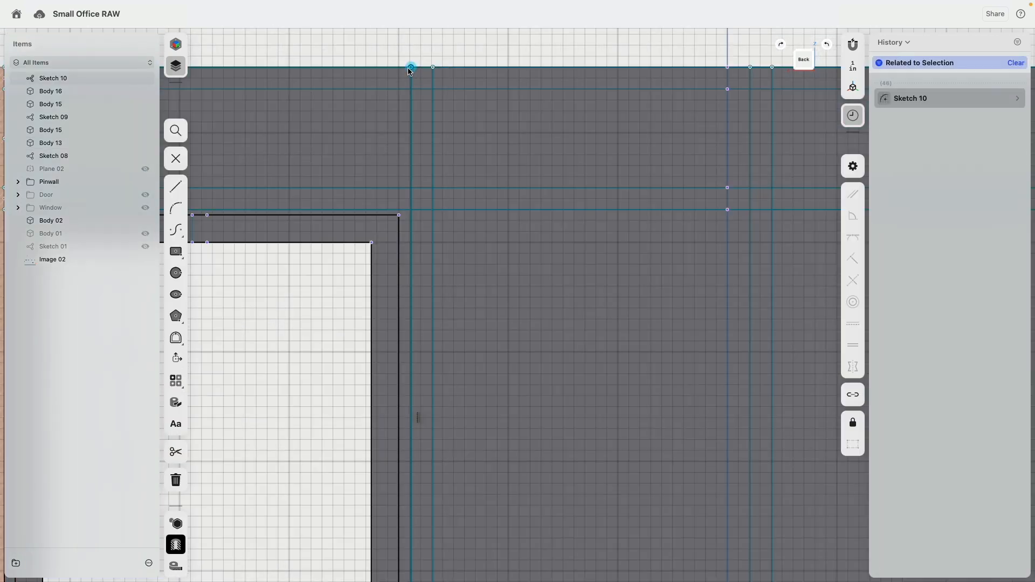
scroll(452, 237, down, 5)
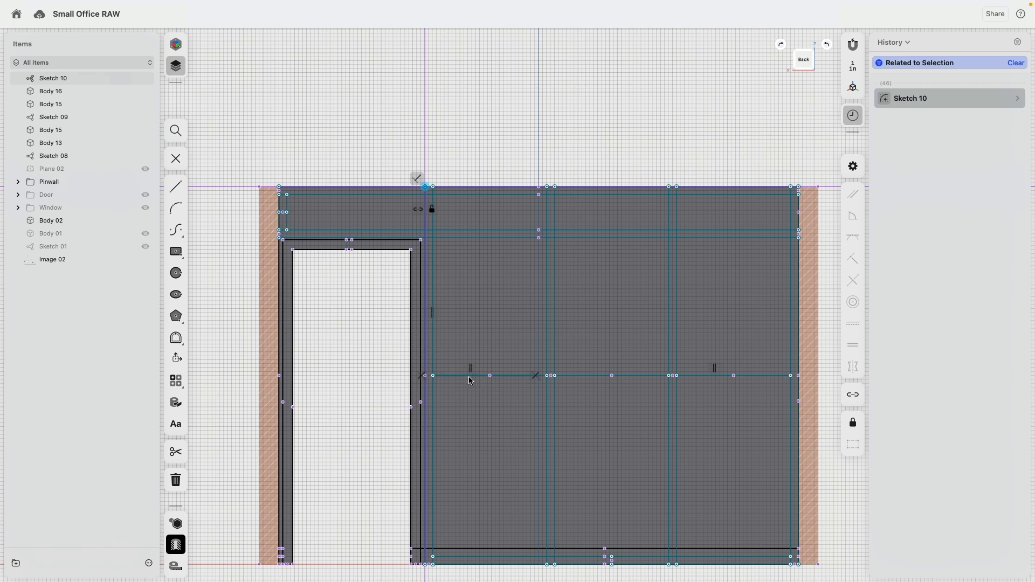
click(469, 377)
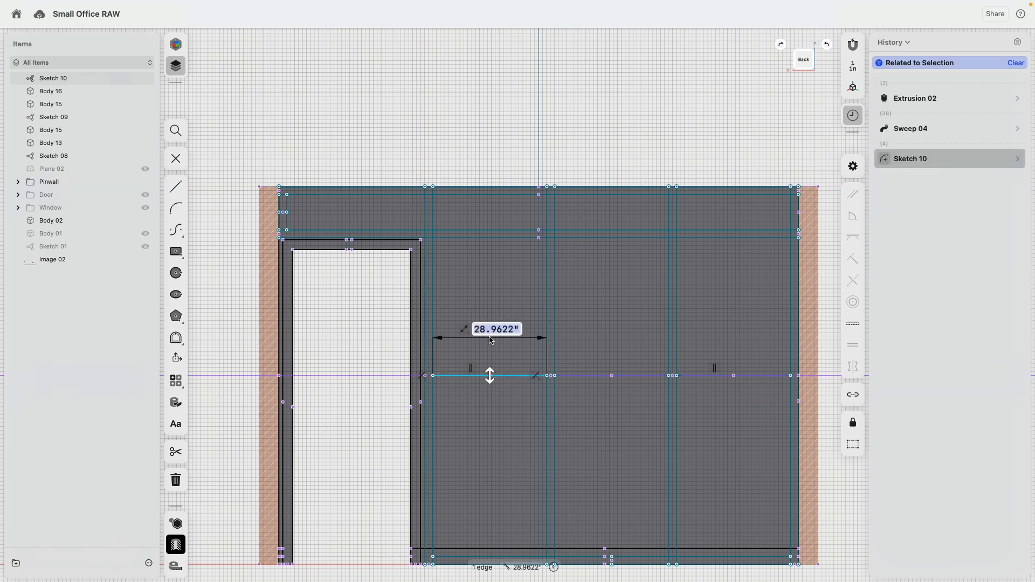
key(Return)
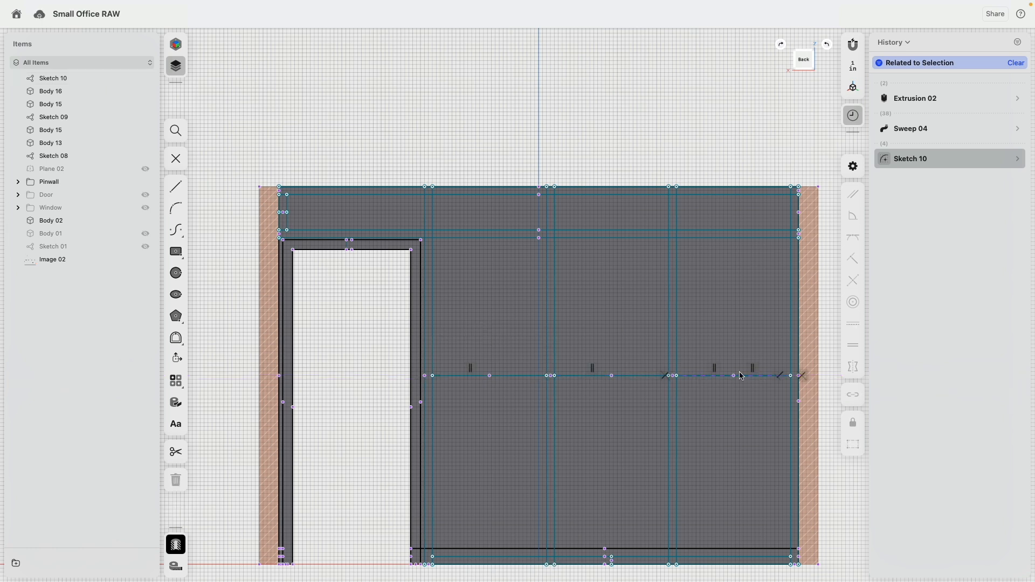
scroll(434, 192, up, 5)
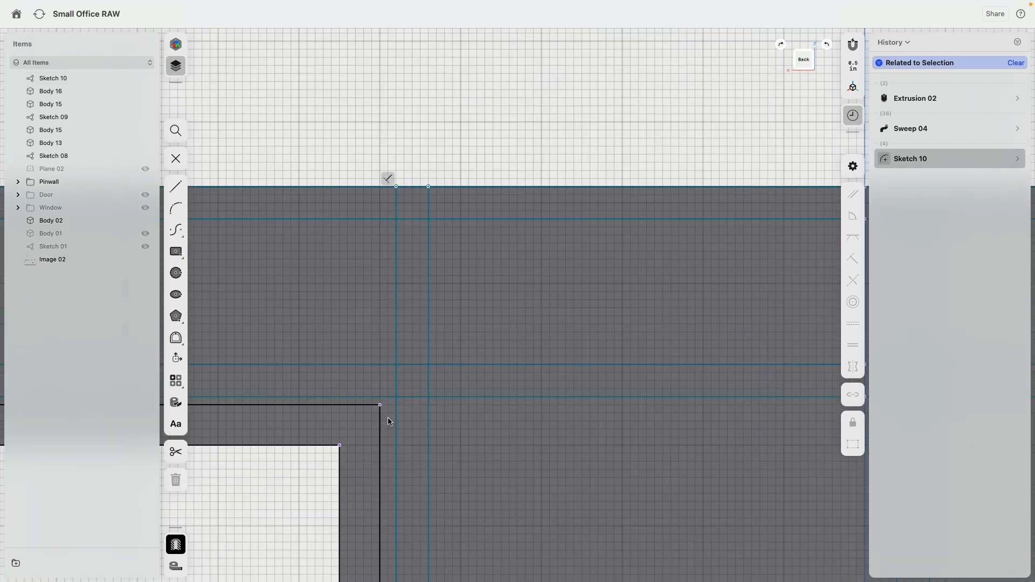
scroll(380, 420, down, 5)
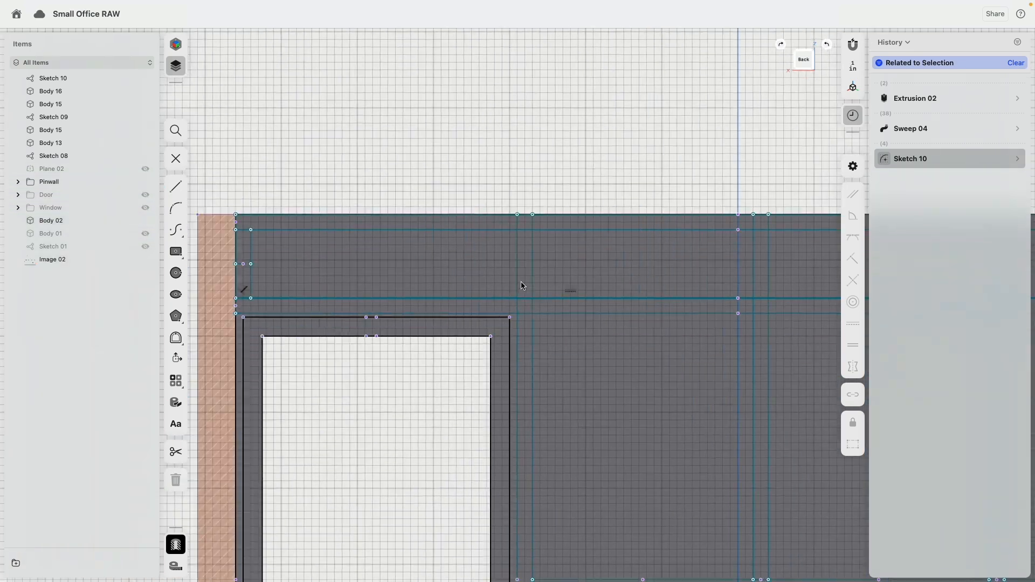
scroll(535, 284, down, 2)
mouse_move(654, 353)
middle_down()
mouse_move(532, 208)
mouse_move(461, 216)
middle_up()
scroll(533, 212, down, 3)
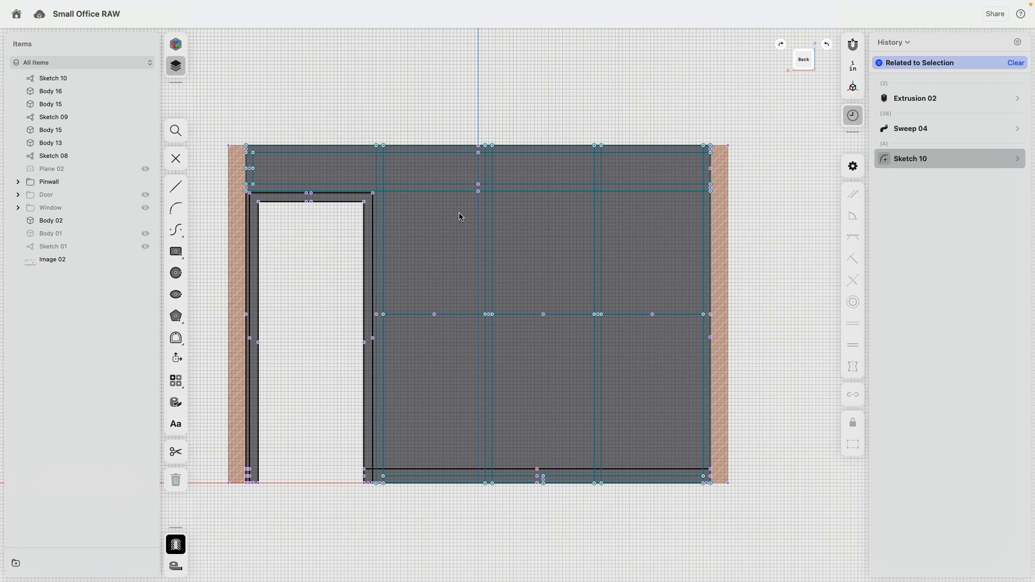
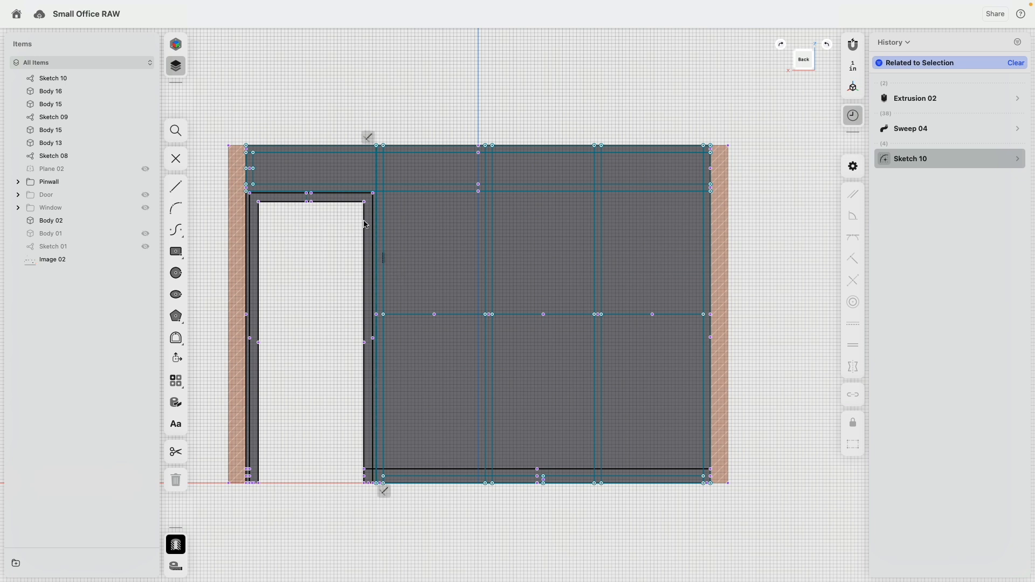
Step: Hide Body 02, Body 15 and Body 16, and turn off the section view
click(146, 220)
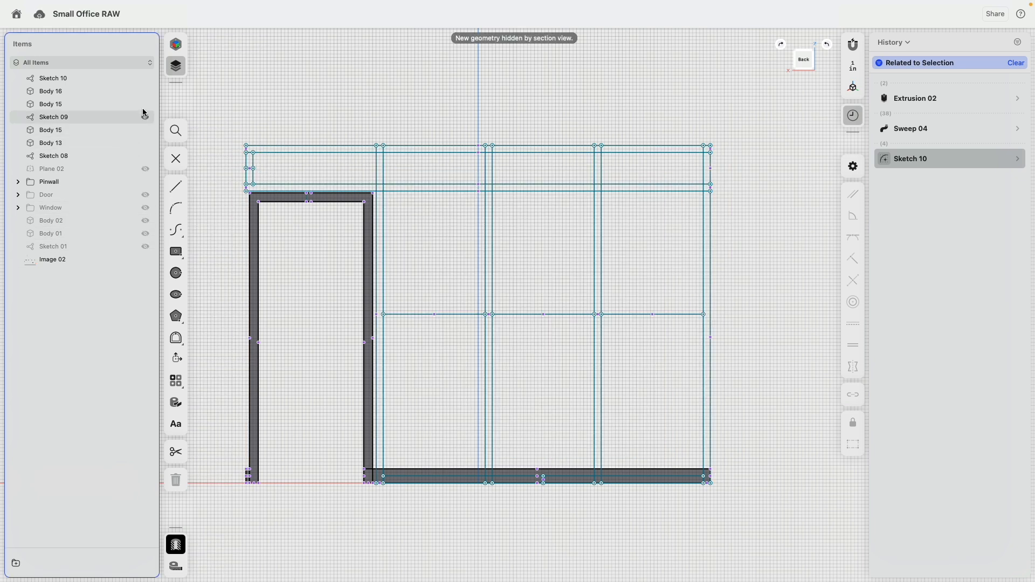
click(146, 104)
click(146, 91)
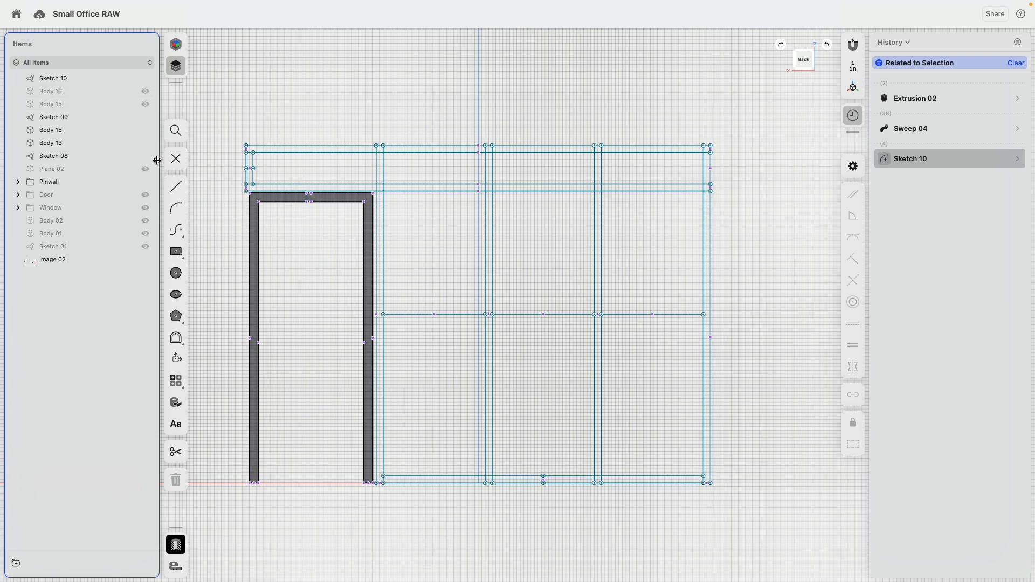
click(194, 538)
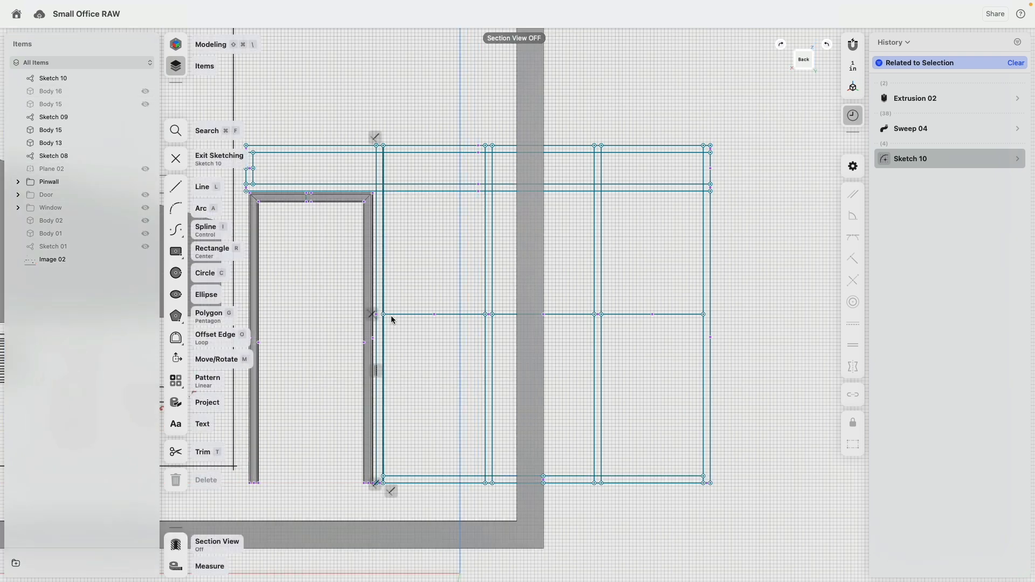
right_drag(388, 309, 410, 348)
middle_drag(369, 339, 393, 358)
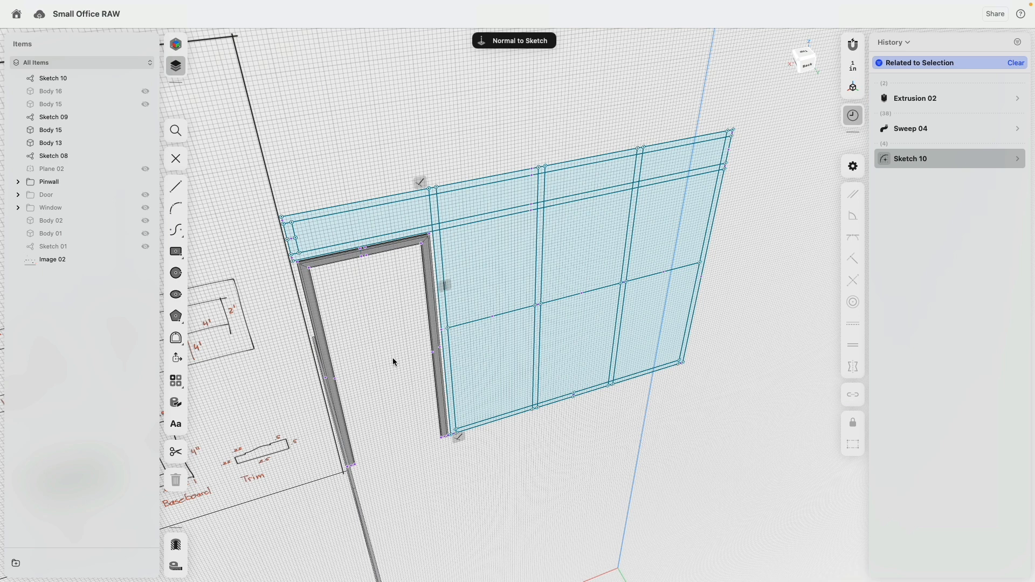
Step: Exit the wall sketch and hide the reference image Image 02
key(Escape)
scroll(316, 228, up, 5)
click(267, 244)
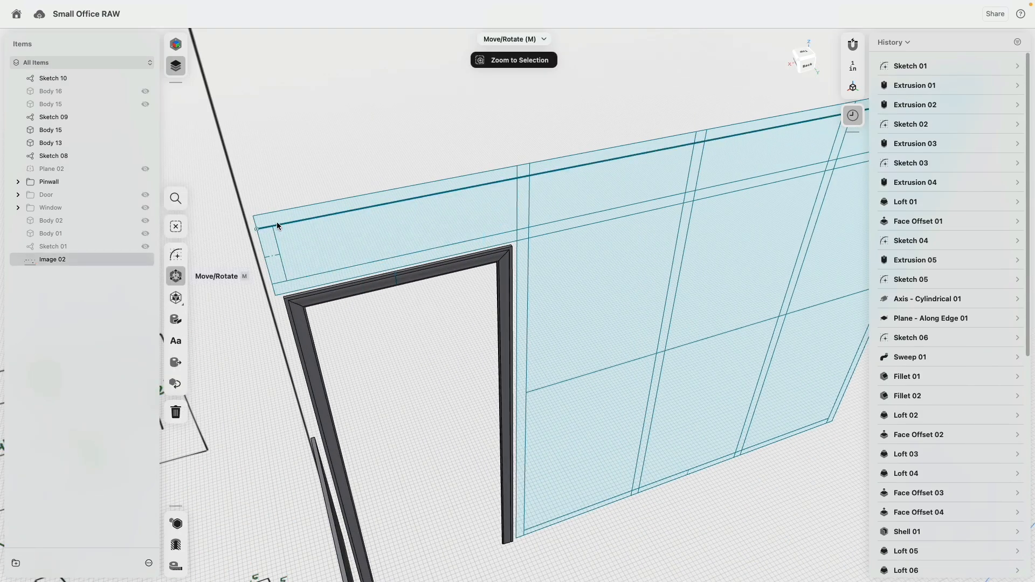
click(145, 260)
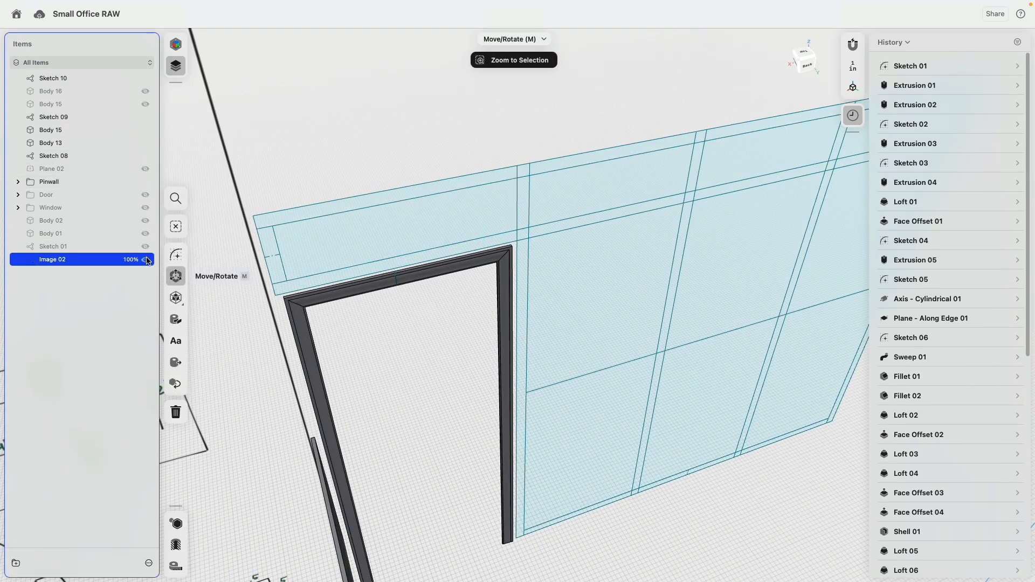
Step: Start an extrusion using the short end strip above the door and the full-height strip beside the doorway as profiles
click(273, 249)
key(e)
scroll(554, 252, down, 1)
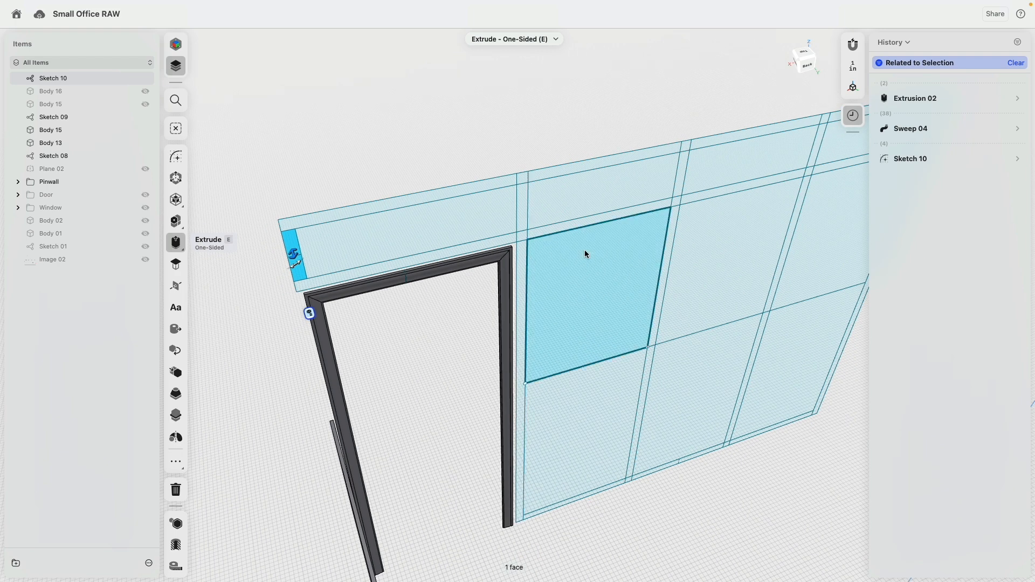
scroll(555, 252, right, 4)
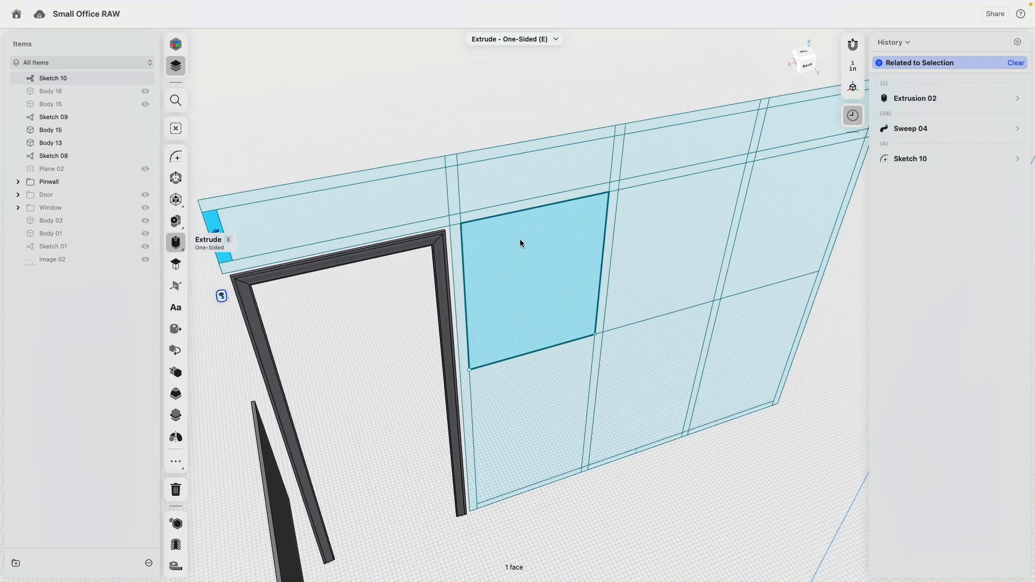
click(448, 246)
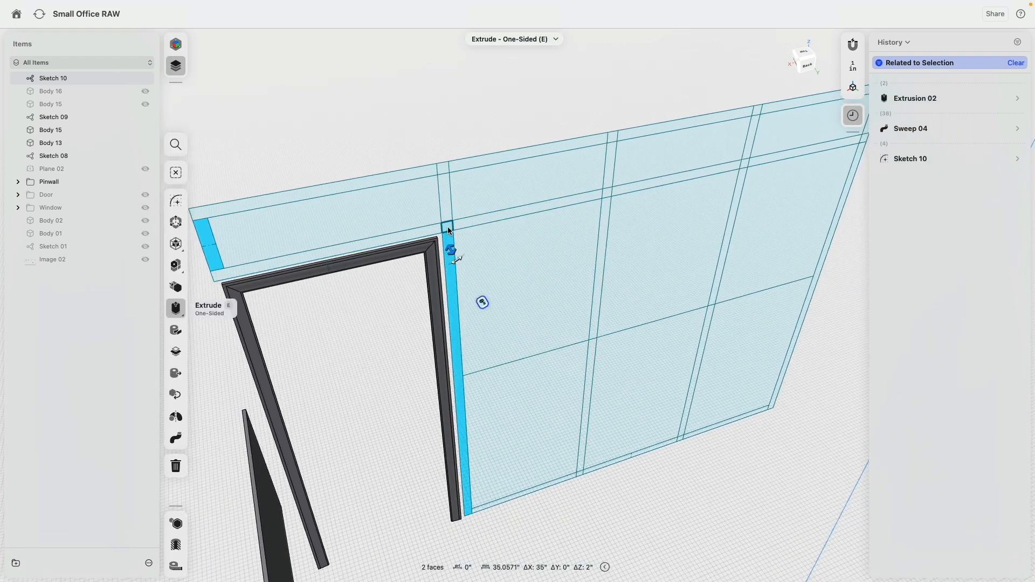
click(448, 198)
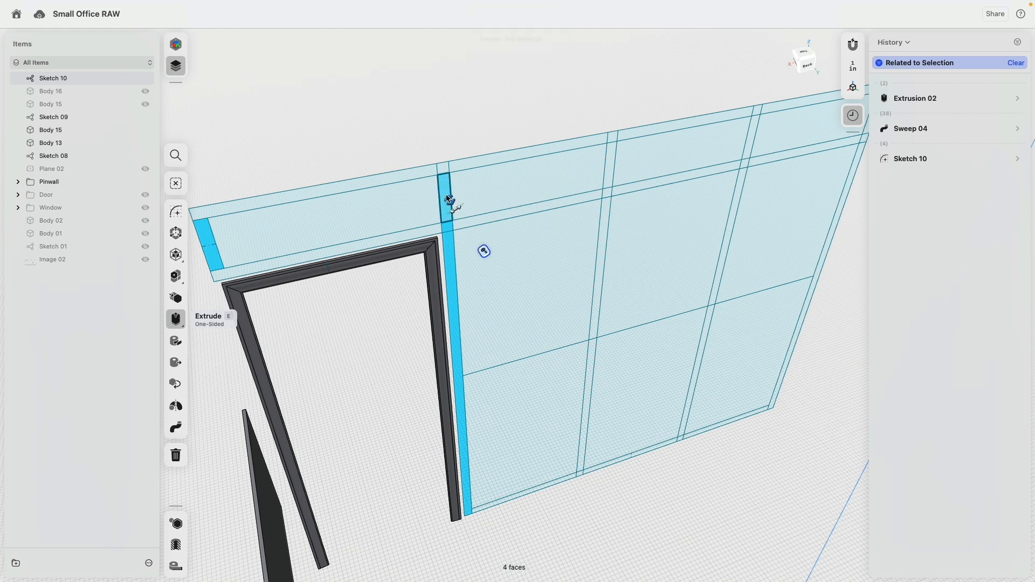
Step: Add every segment of the second vertical strip from the door to the extrusion profiles
click(607, 162)
click(606, 196)
click(605, 227)
scroll(481, 488, up, 5)
click(731, 458)
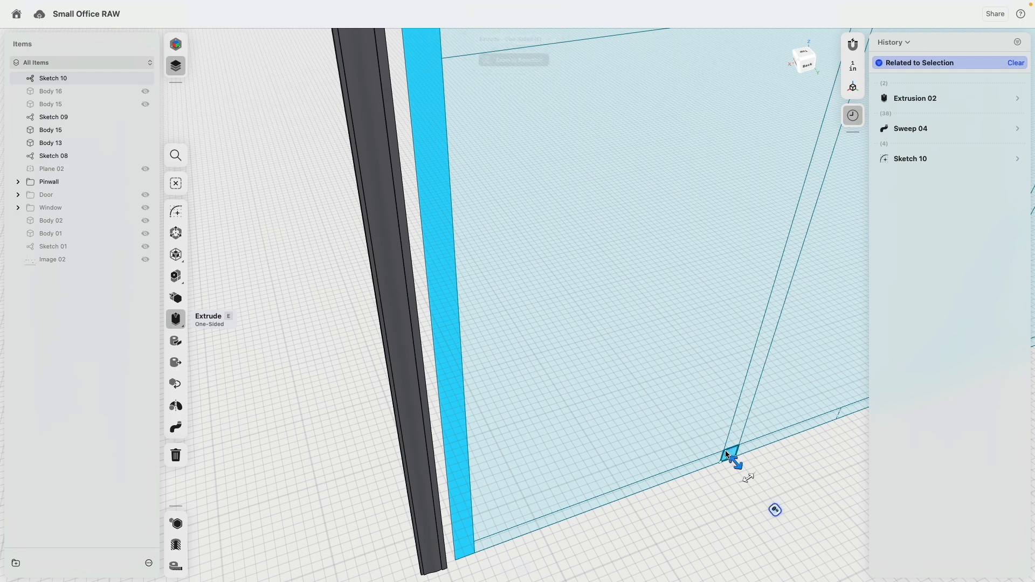
scroll(733, 461, down, 5)
click(736, 426)
scroll(726, 409, down, 4)
middle_drag(726, 409, 469, 405)
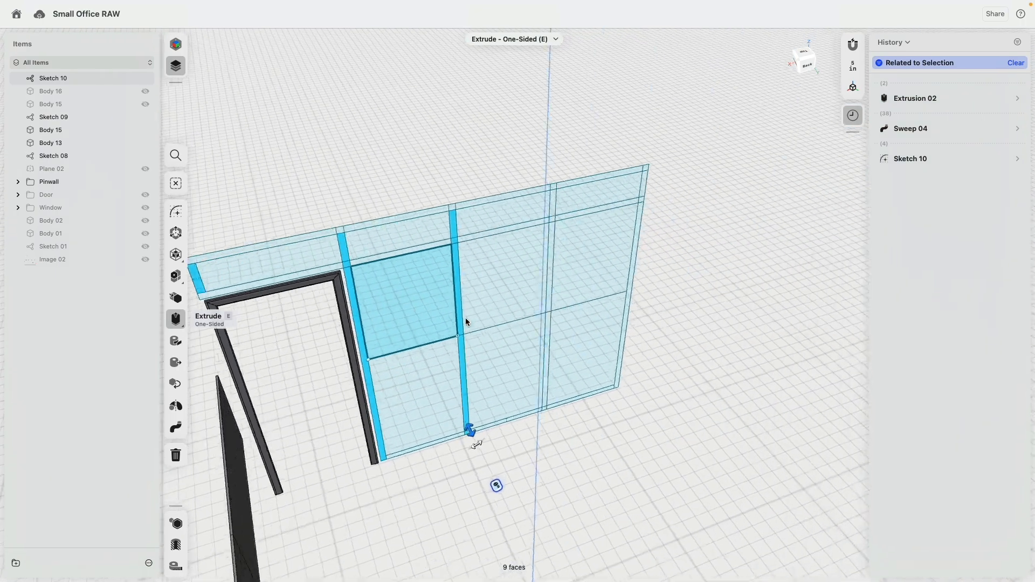
Step: Add every segment of the third vertical strip from the door to the extrusion profiles
scroll(555, 225, up, 6)
click(549, 192)
click(549, 218)
click(549, 233)
click(539, 500)
scroll(541, 546, up, 5)
click(536, 529)
scroll(539, 532, down, 5)
Step: Add the segments of the vertical strip farthest from the door and extrude all selected strips 12 in out from the wall
scroll(660, 508, up, 5)
click(643, 507)
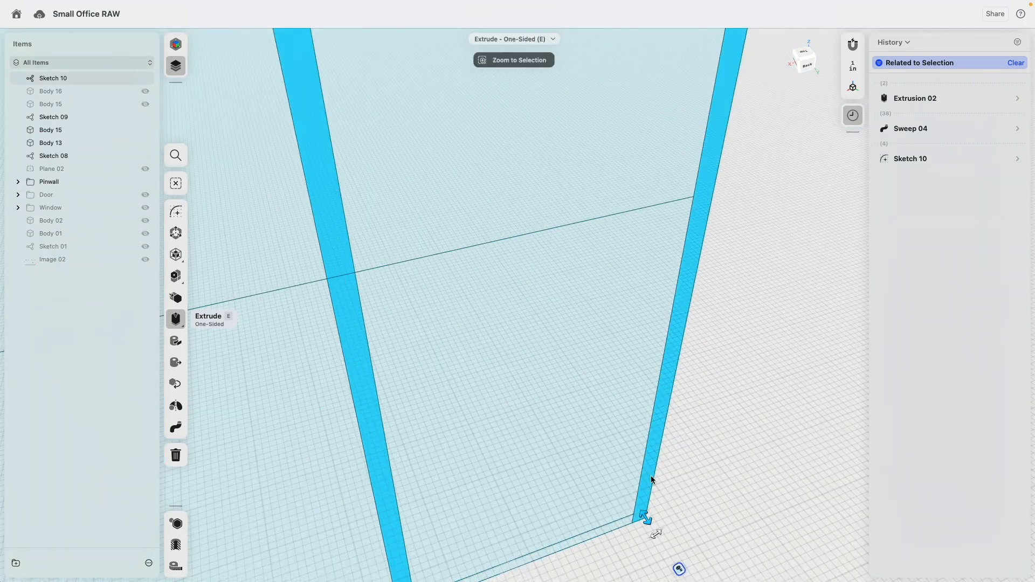
scroll(666, 428, down, 5)
scroll(712, 240, up, 5)
click(701, 289)
click(706, 263)
scroll(593, 254, down, 5)
middle_drag(451, 220, 609, 128)
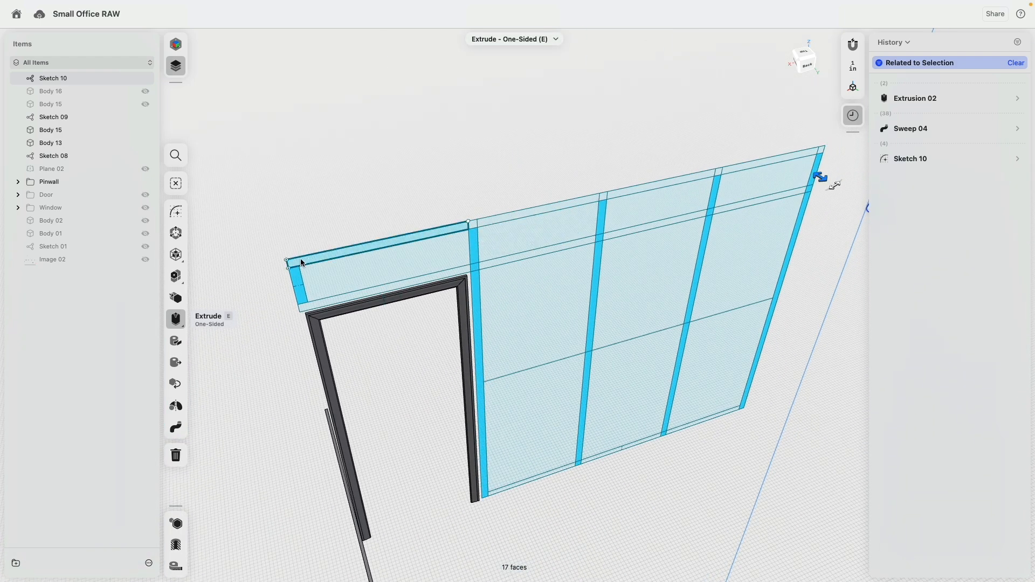
middle_drag(628, 88, 586, 60)
drag(791, 155, 809, 177)
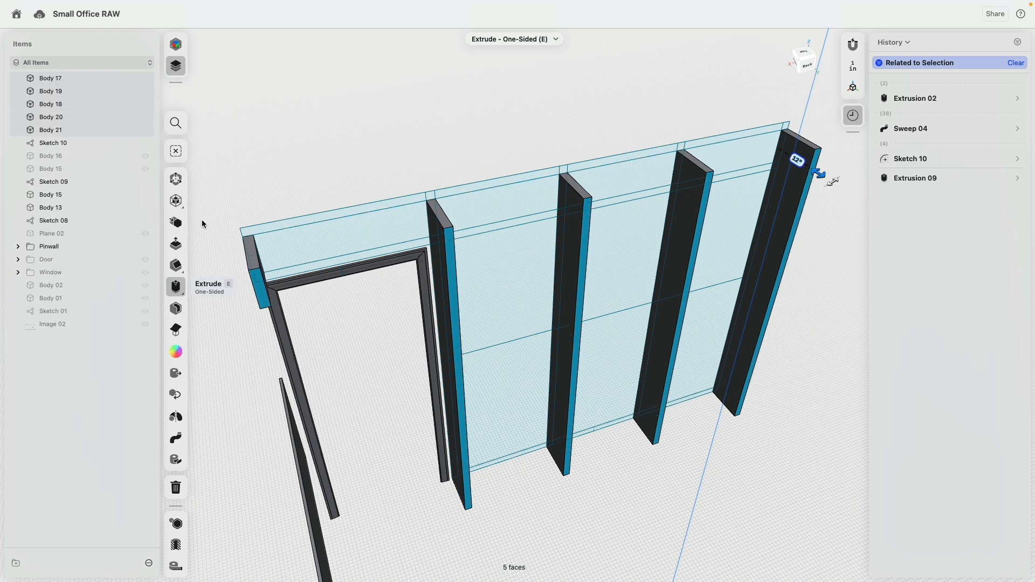
Step: Extrude the segments of the horizontal strip along the wall's top up to the front face of the vertical boards
click(354, 214)
click(354, 214)
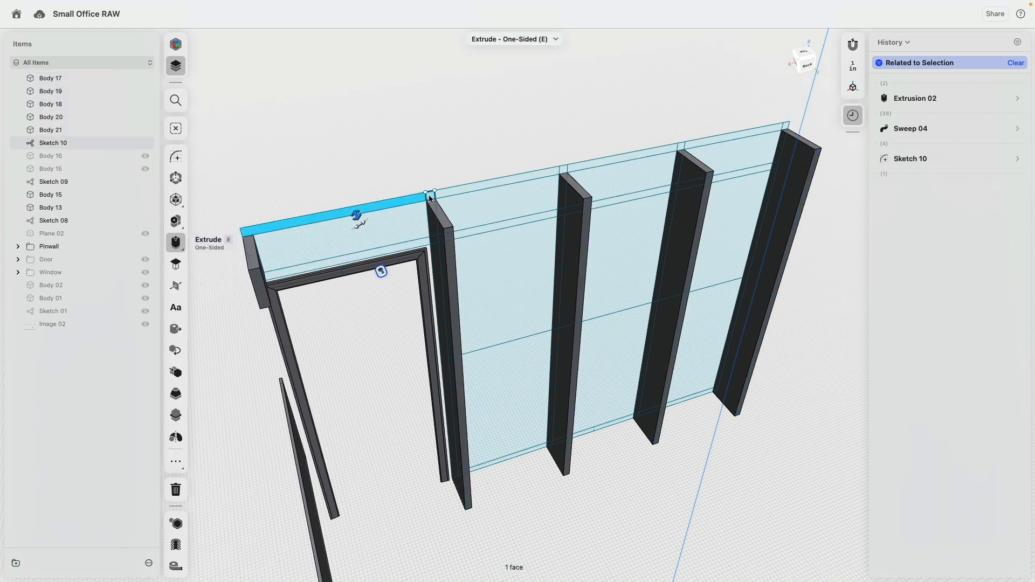
scroll(428, 197, up, 3)
click(430, 196)
click(589, 163)
click(598, 164)
middle_drag(711, 133, 468, 182)
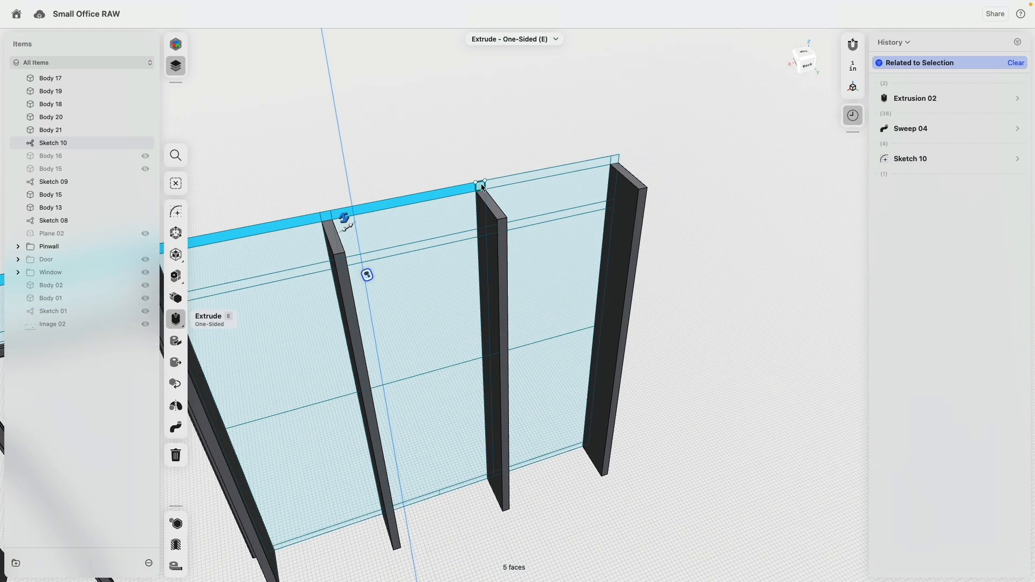
click(480, 187)
click(496, 187)
click(504, 191)
drag(504, 191, 503, 230)
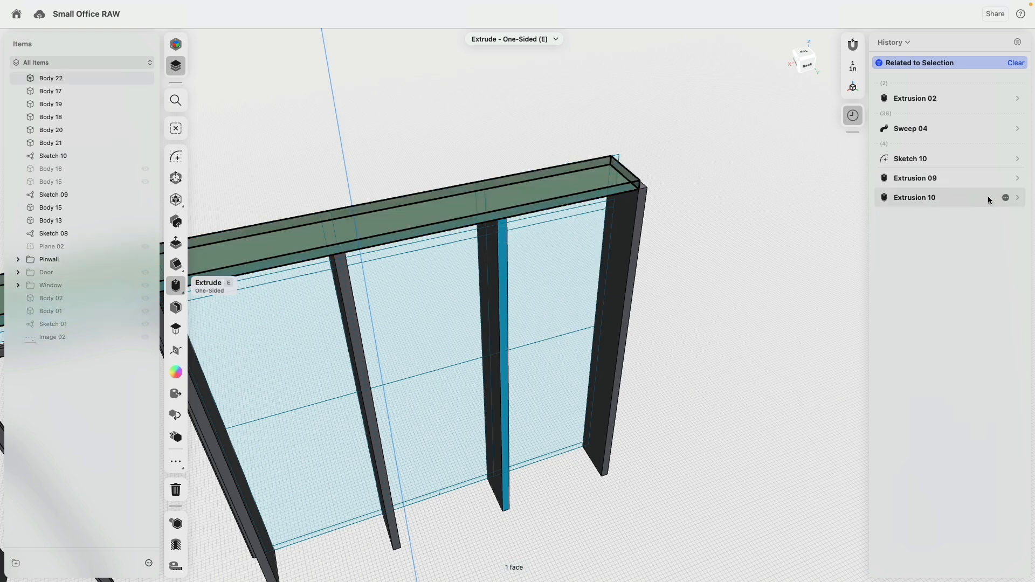
Step: Edit the profile of Extrusion 10 to include the missing corner face at the far end of the top strip
click(1019, 199)
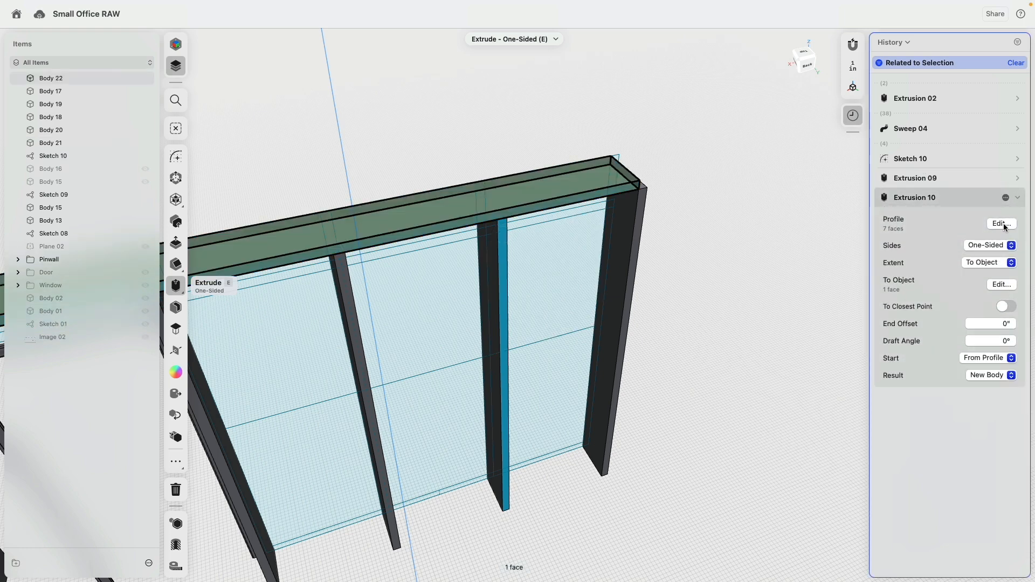
click(1002, 224)
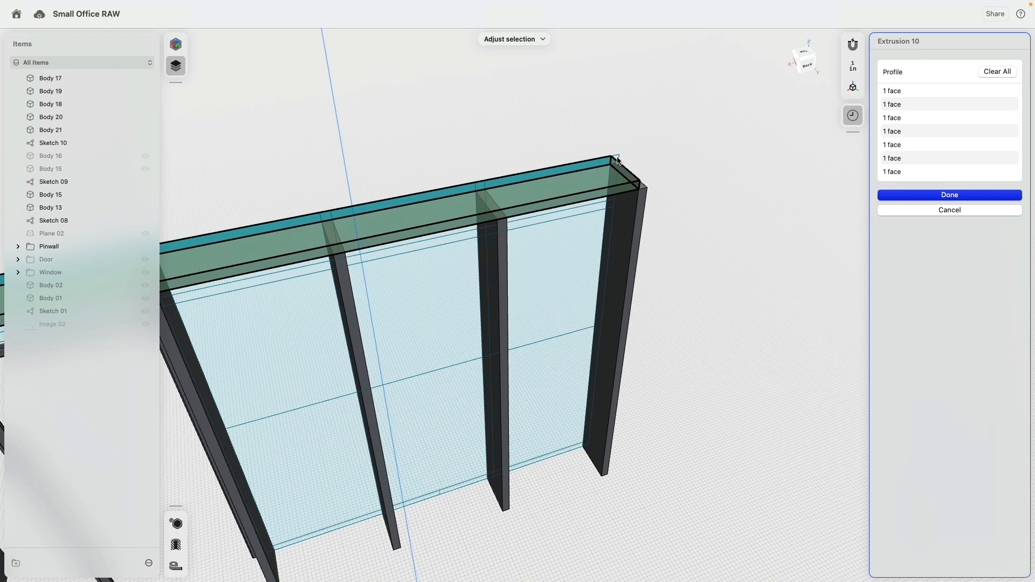
right_drag(618, 160, 678, 153)
scroll(678, 153, up, 5)
click(655, 164)
click(904, 208)
click(671, 220)
Step: Select the three bottom strip segments between the vertical boards as extrusion profiles
scroll(670, 221, down, 8)
middle_drag(446, 302, 489, 289)
right_drag(489, 291, 523, 285)
scroll(525, 288, up, 8)
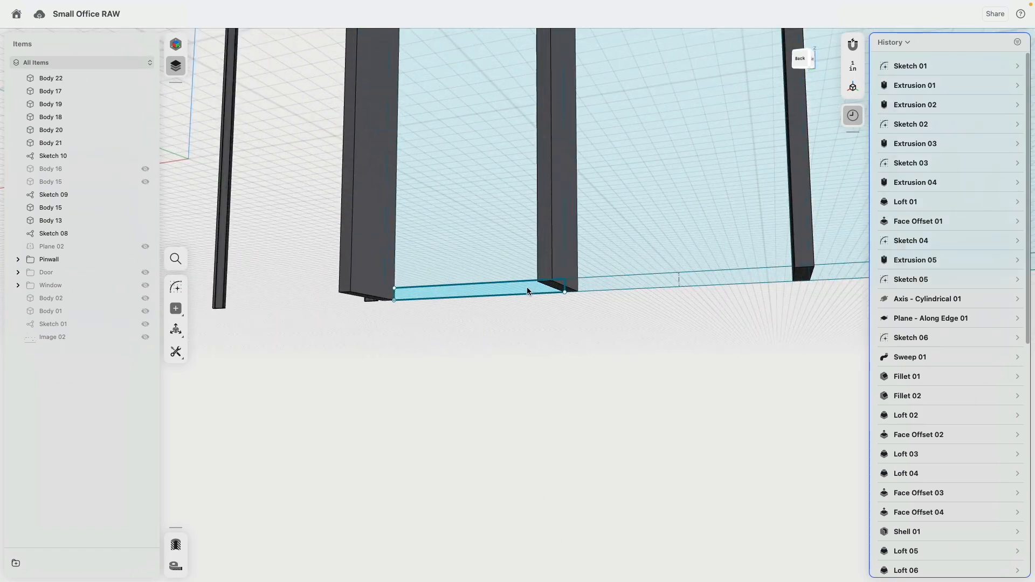
click(508, 295)
click(683, 277)
middle_drag(725, 273, 404, 319)
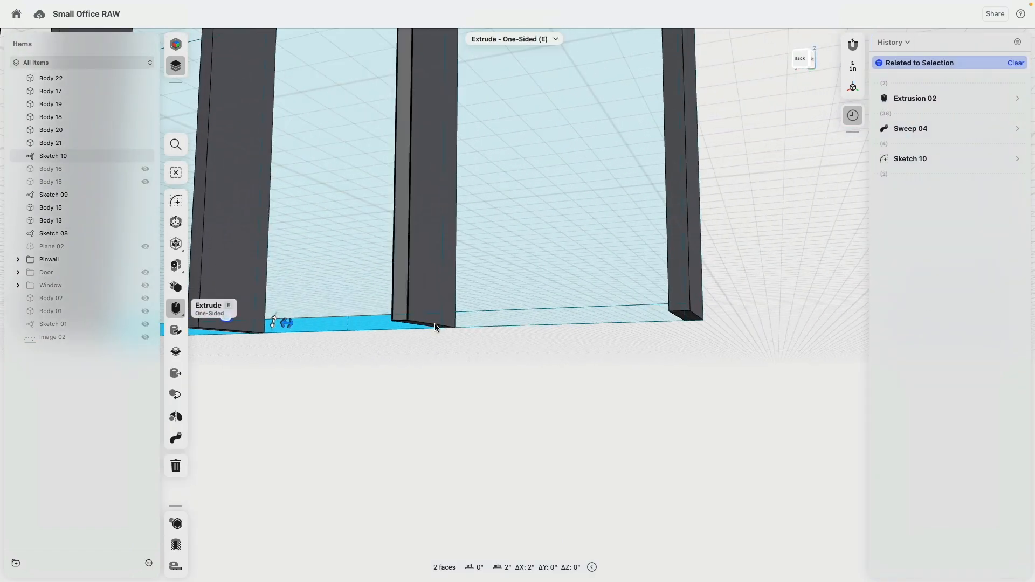
click(495, 321)
Step: Add the four horizontal strip segments at door-head height and extrude all selected strips flush with the vertical boards' front faces
scroll(486, 313, down, 6)
middle_drag(480, 237, 546, 317)
mouse_move(423, 183)
right_down()
mouse_move(492, 223)
mouse_move(500, 207)
right_up()
middle_drag(426, 129, 582, 149)
scroll(447, 157, up, 4)
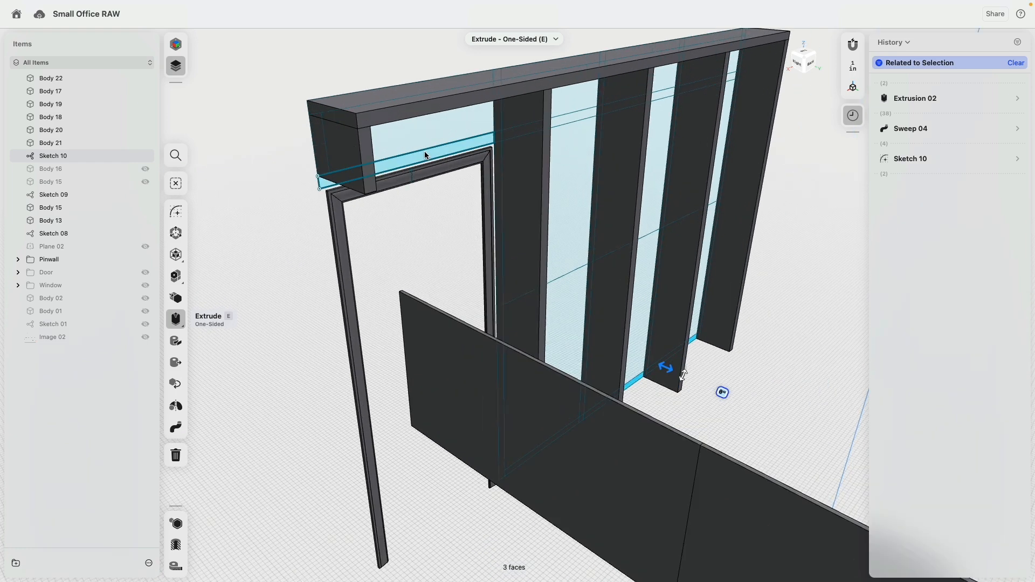
click(433, 158)
click(573, 114)
right_drag(572, 115, 632, 116)
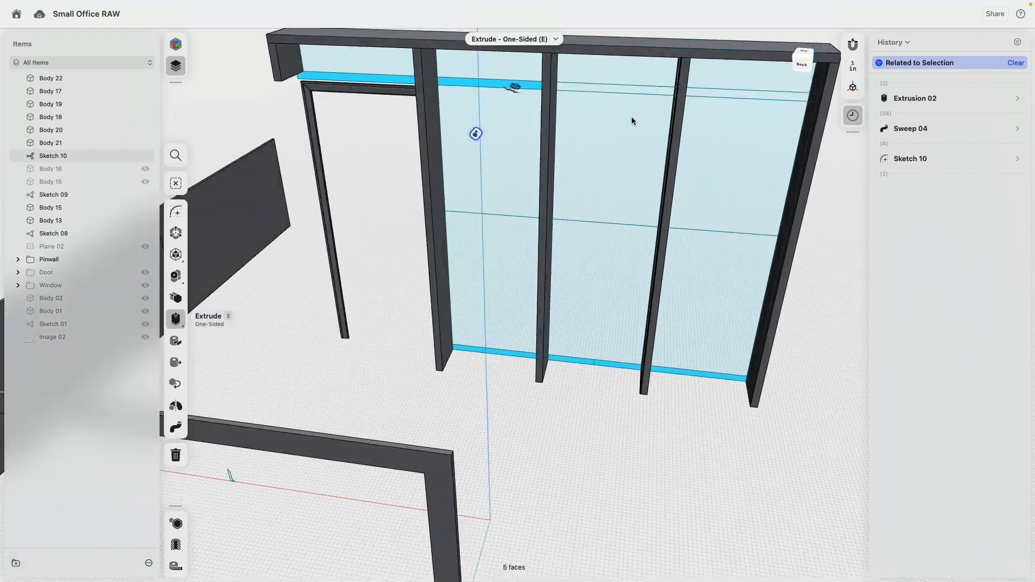
click(633, 89)
click(695, 92)
mouse_move(694, 92)
right_down()
mouse_move(651, 105)
mouse_move(712, 95)
right_up()
drag(712, 95, 683, 77)
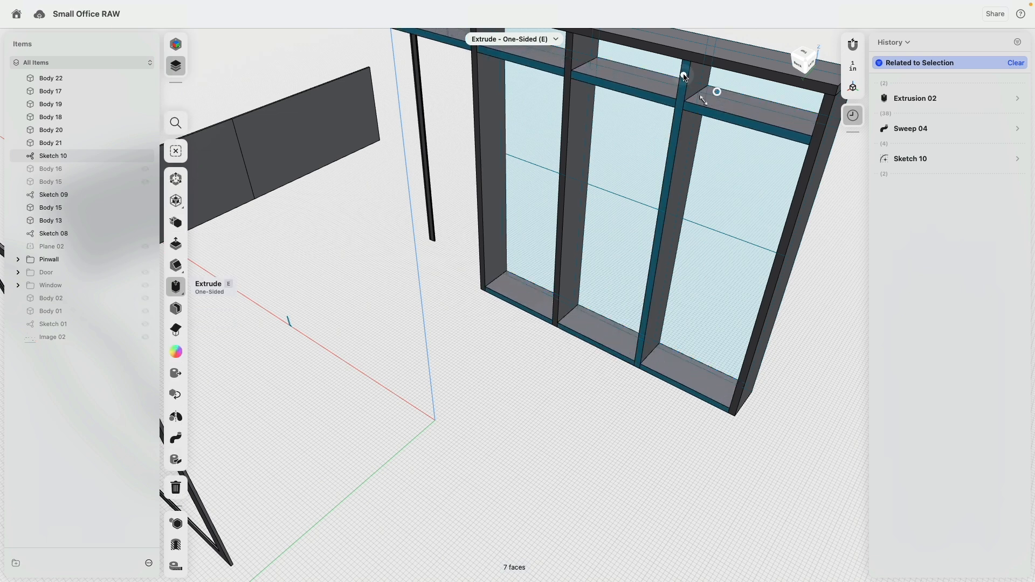
click(504, 347)
Step: Copy the three bottom boards between the vertical boards 14 in upward to form a row of shelves
right_drag(488, 345, 533, 336)
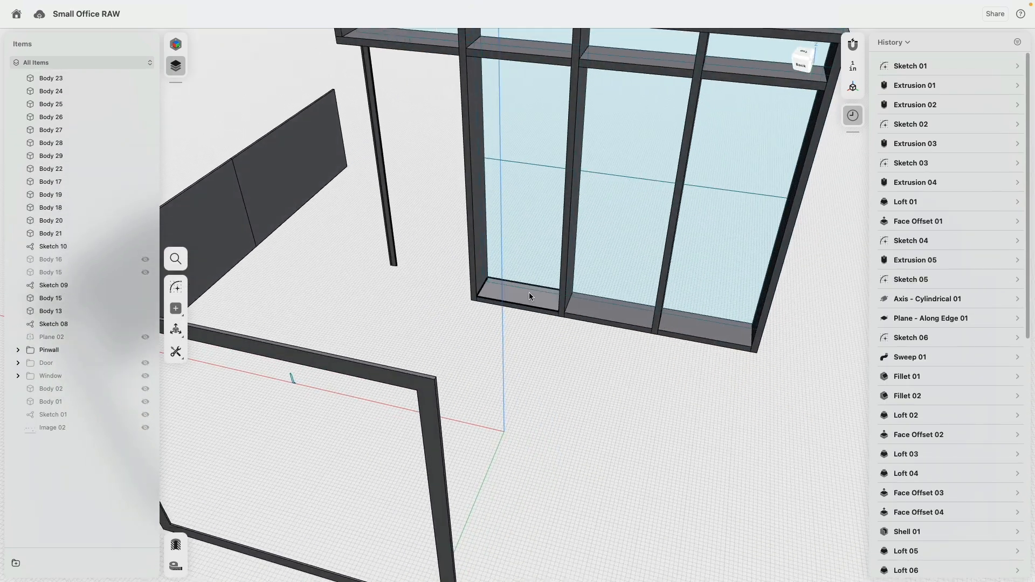
click(529, 292)
click(620, 318)
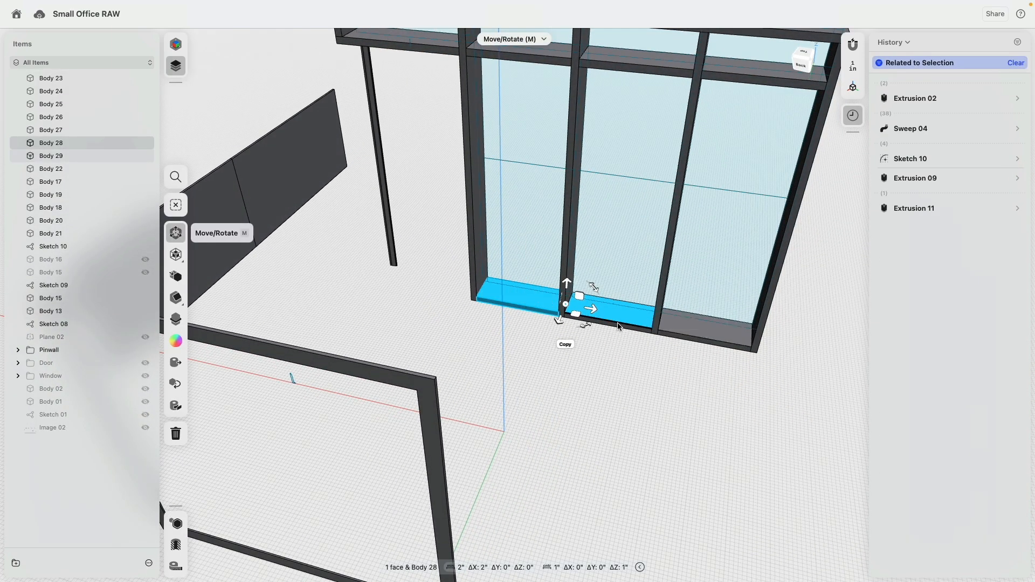
click(681, 322)
right_drag(678, 324, 626, 399)
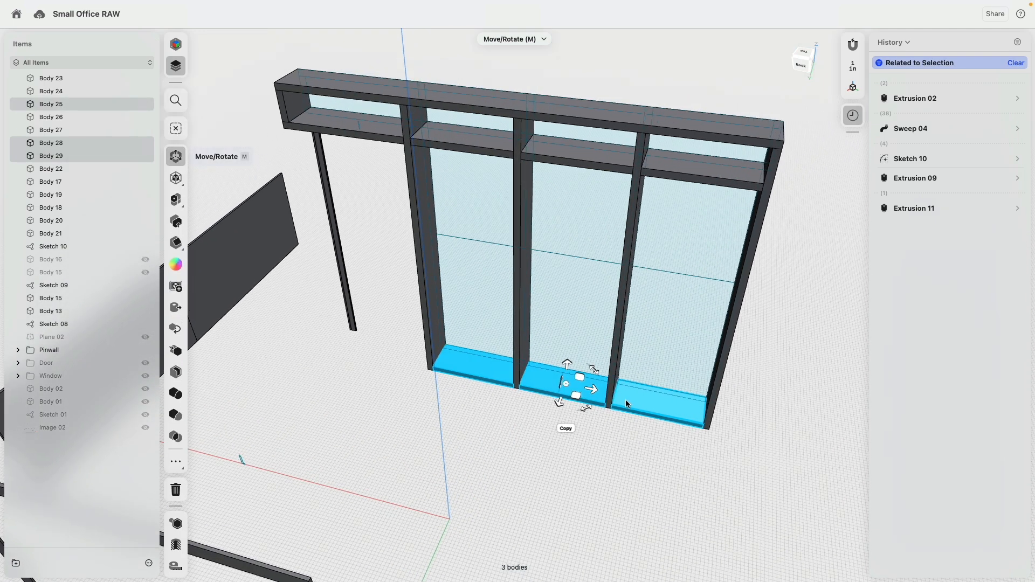
right_drag(561, 326, 557, 300)
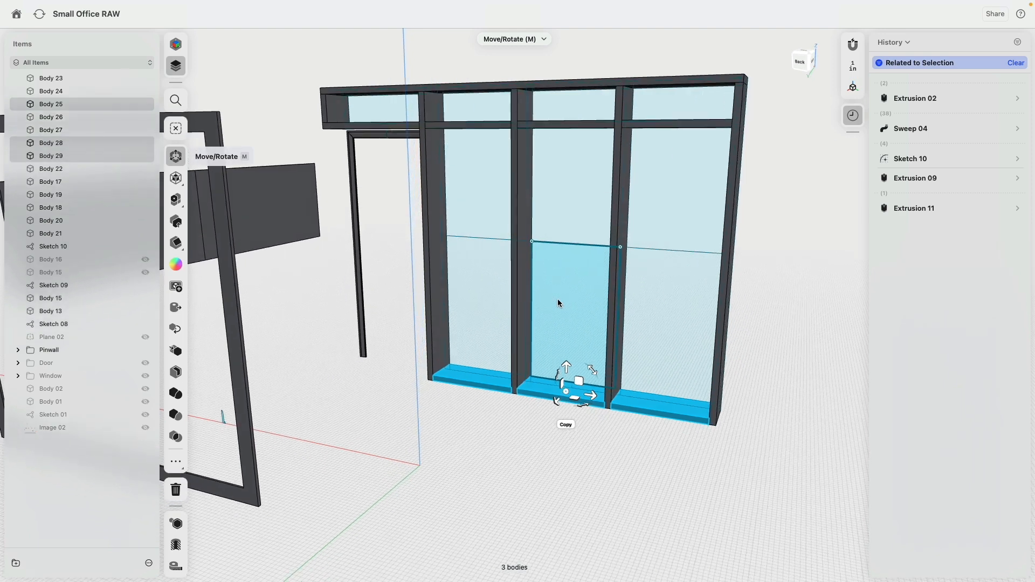
click(565, 425)
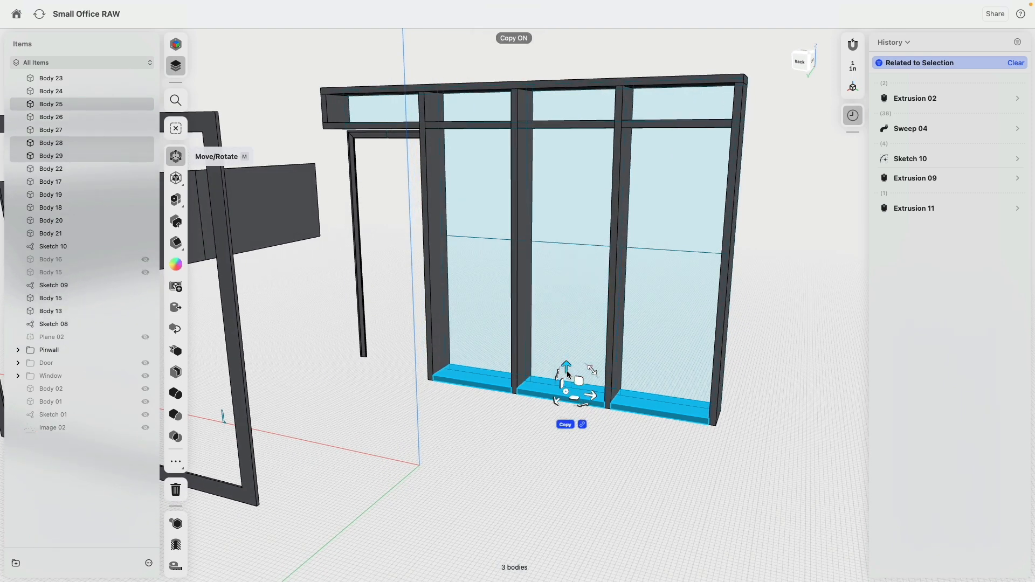
drag(566, 366, 569, 328)
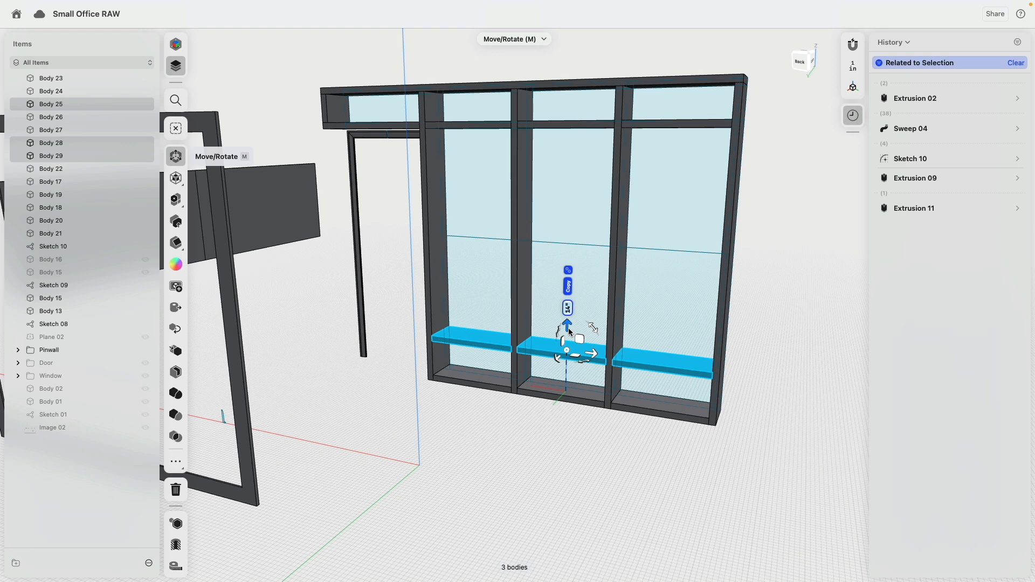
click(512, 439)
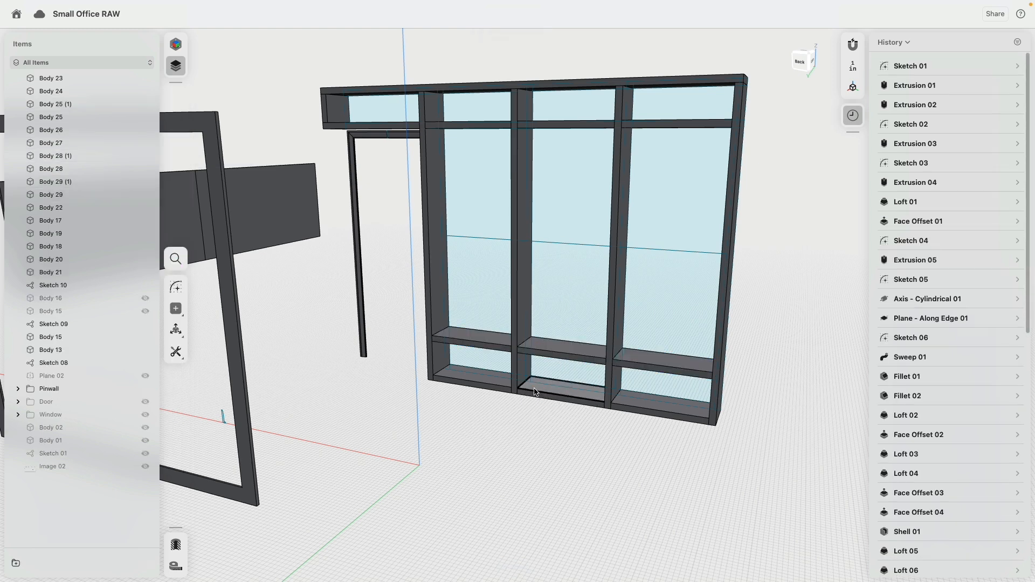
Step: Measure the clear gap between the middle bottom board and the shelf above it
scroll(535, 395, up, 5)
click(536, 393)
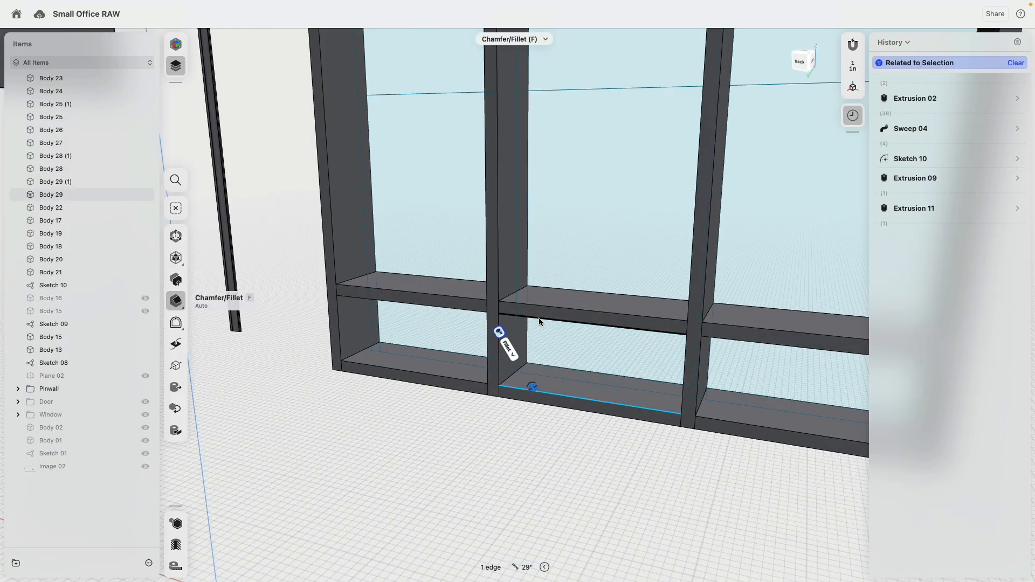
click(539, 319)
click(537, 420)
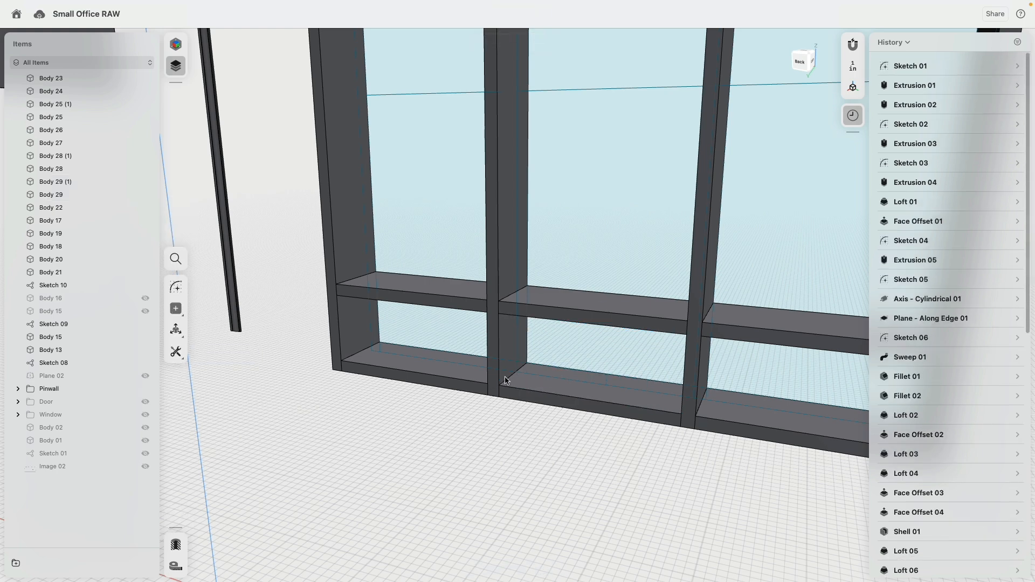
Step: Try a linear pattern of the three lower shelves upward with quantity 3 and 23 in spacing
scroll(434, 311, down, 2)
click(438, 300)
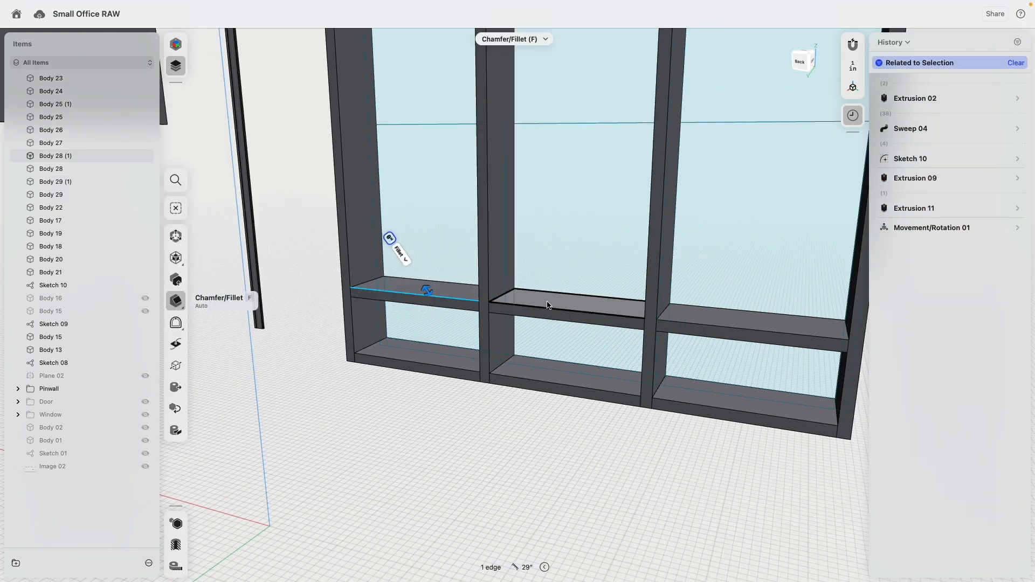
double_click(454, 295)
click(533, 308)
double_click(533, 310)
double_click(694, 322)
scroll(694, 322, down, 3)
middle_drag(634, 258, 531, 339)
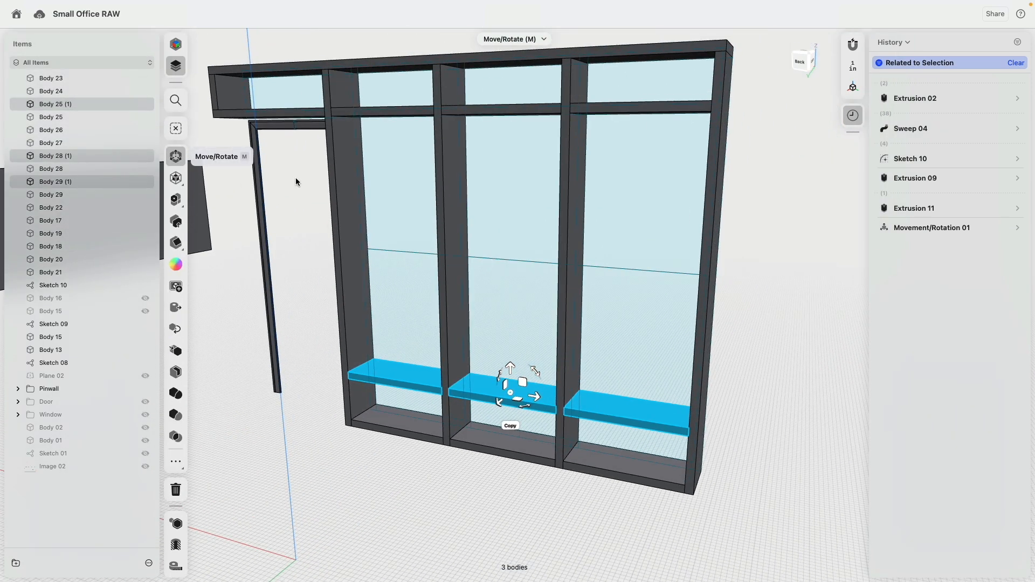
click(176, 202)
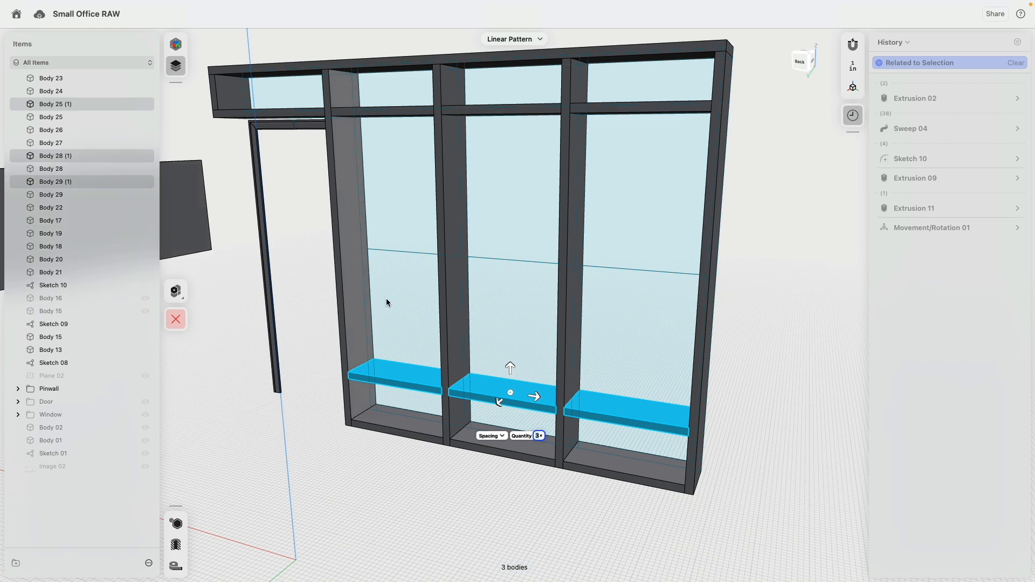
drag(511, 372, 511, 285)
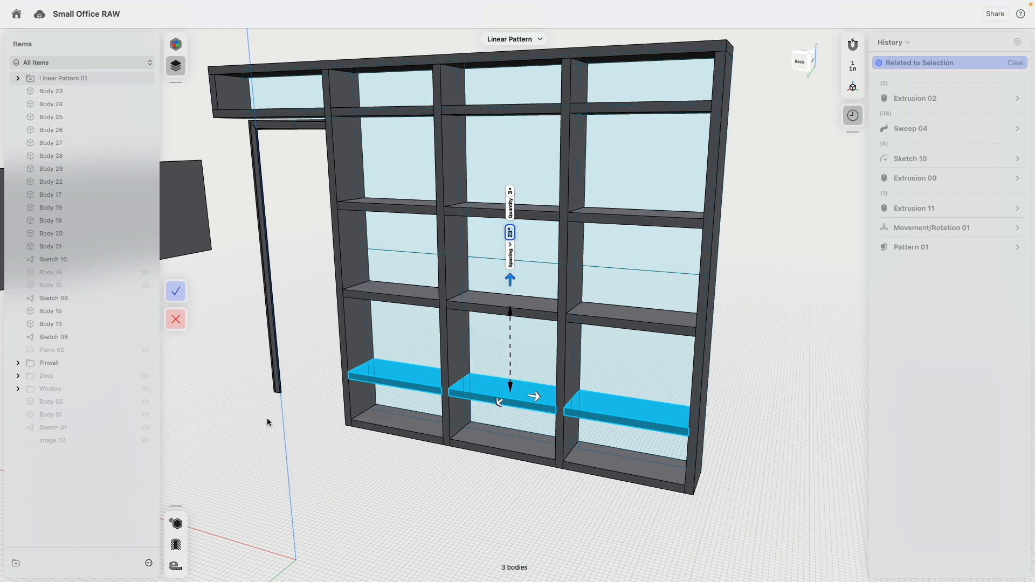
Step: Undo the shelf pattern and the earlier upward copy of the three bottom boards
key(super+z)
key(super+z)
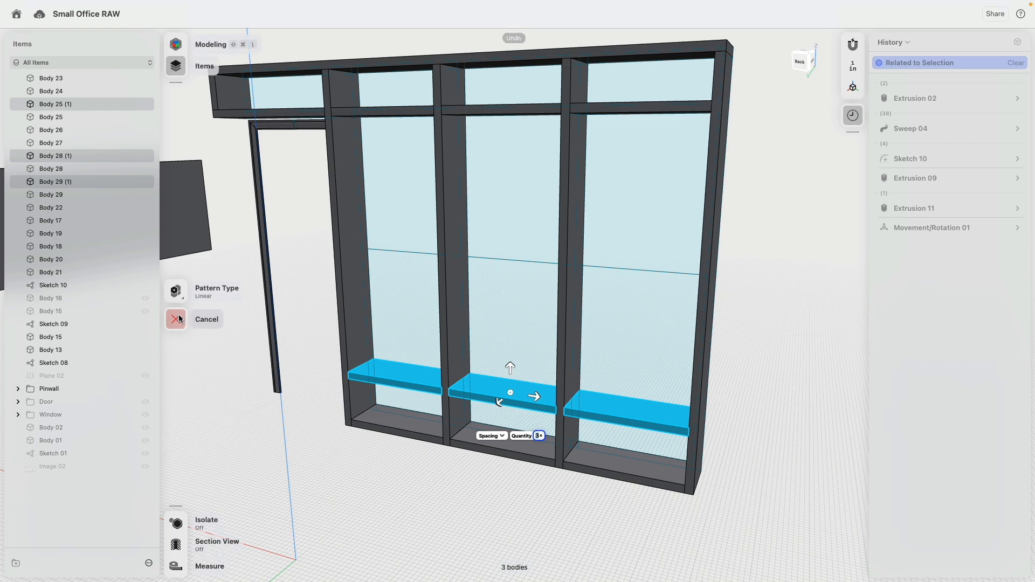
key(super+shift+z)
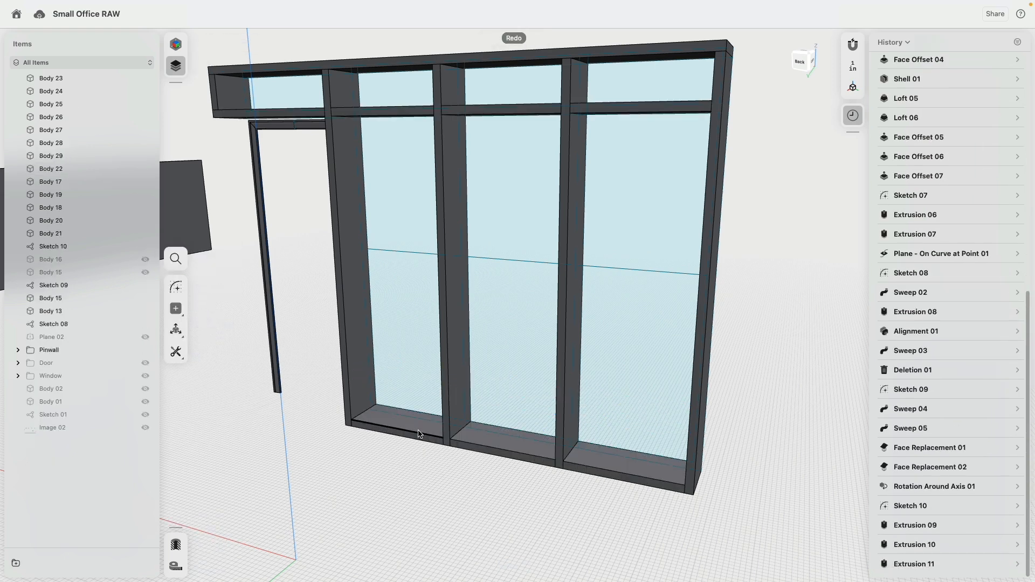
Step: Linear-pattern the three bottom boards between the vertical boards upward with quantity 4 and about 20 in spacing
click(418, 438)
shift+click(510, 441)
shift+click(588, 465)
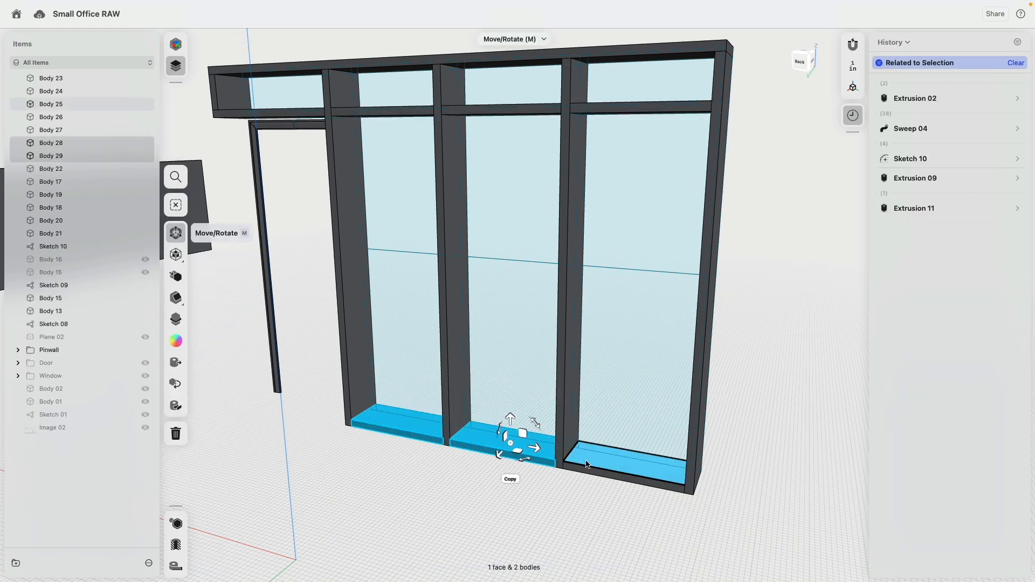
double_click(587, 464)
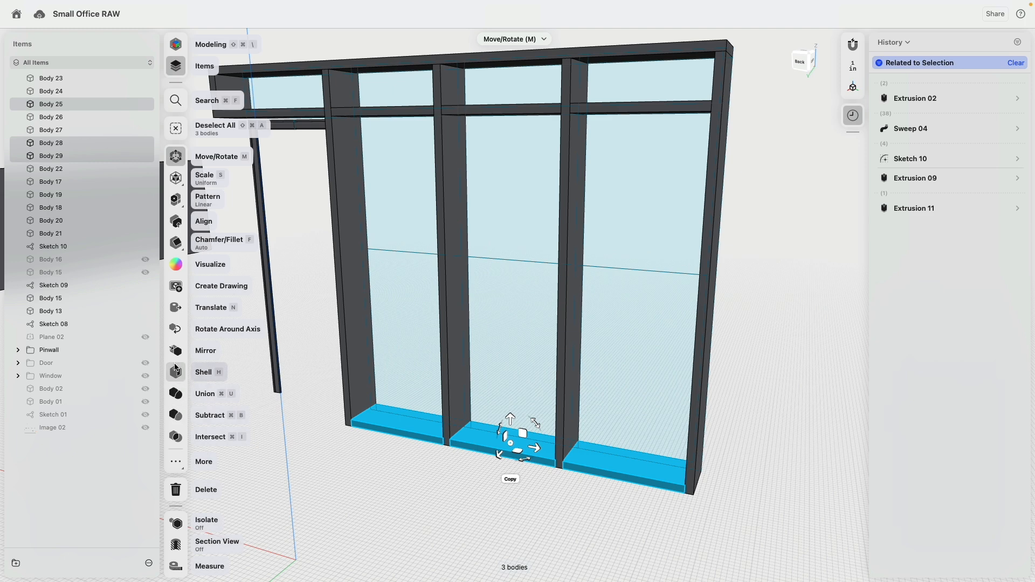
click(177, 201)
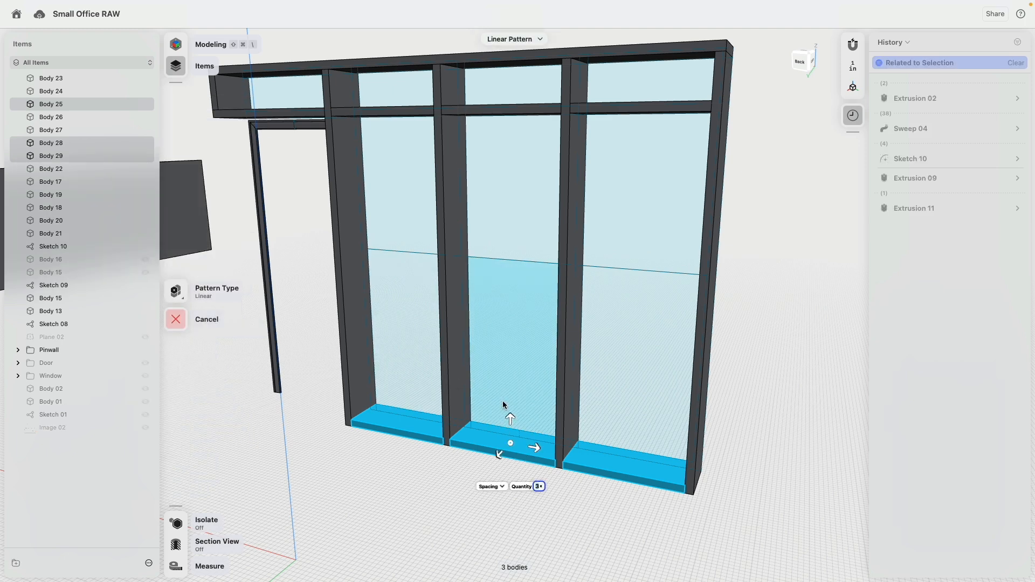
click(540, 486)
text(4)
drag(511, 421, 522, 348)
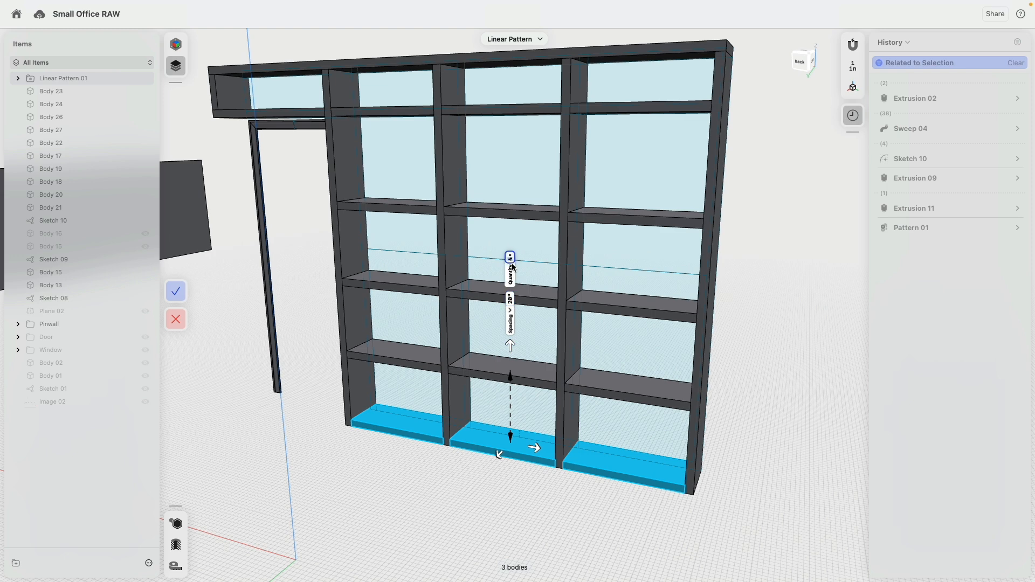
Step: Set the shelf pattern to quantity 5, try 20.5 in spacing, change it to 20.25 in and accept the pattern
key(Tab)
click(510, 342)
text(20.5)
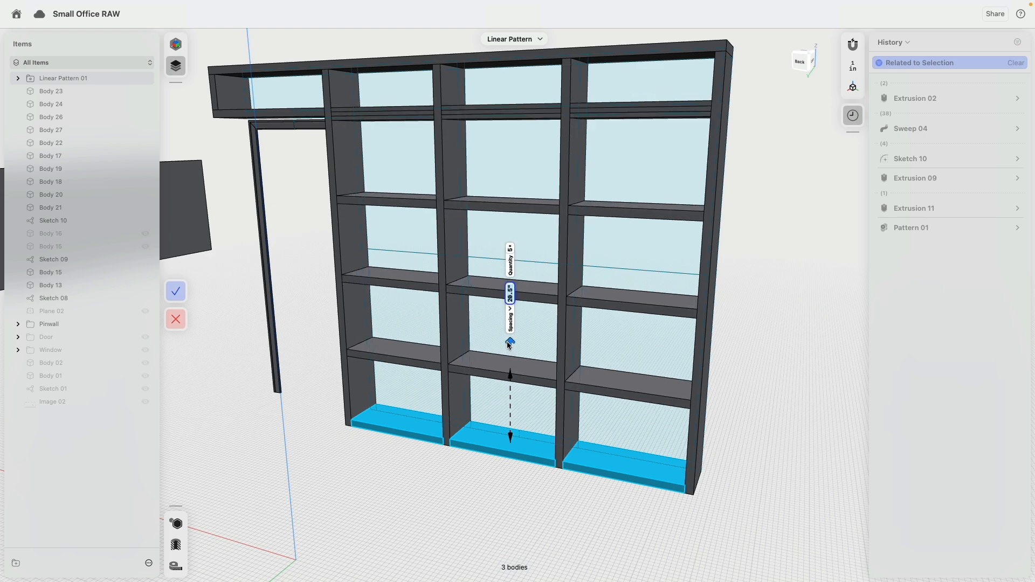
drag(508, 345, 509, 347)
scroll(539, 108, up, 5)
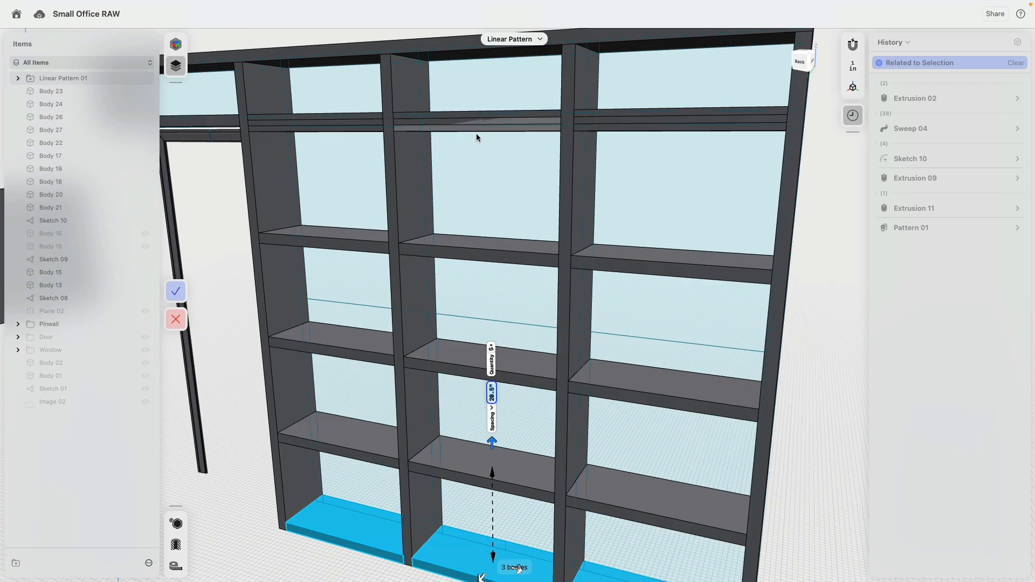
click(492, 393)
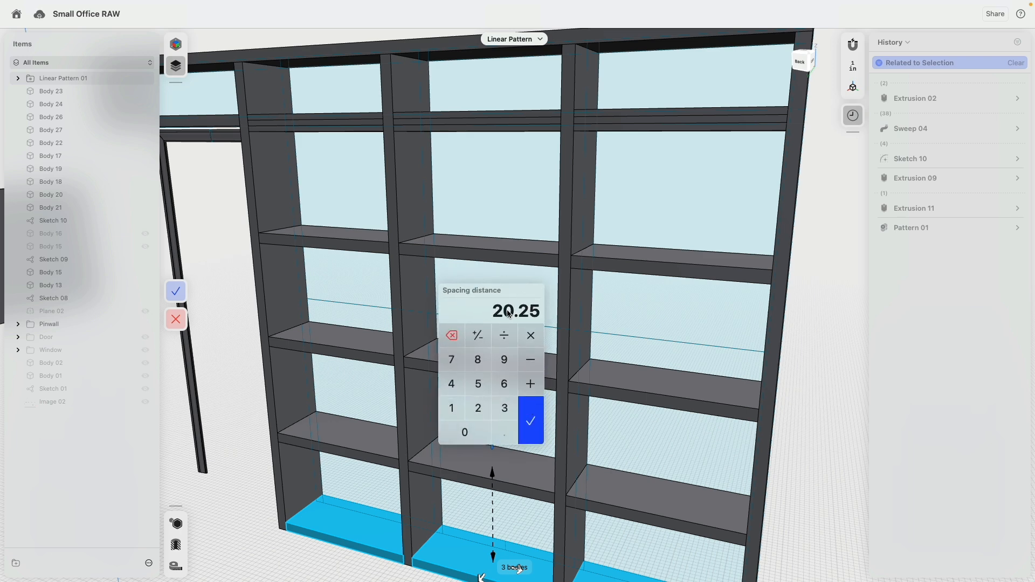
click(531, 420)
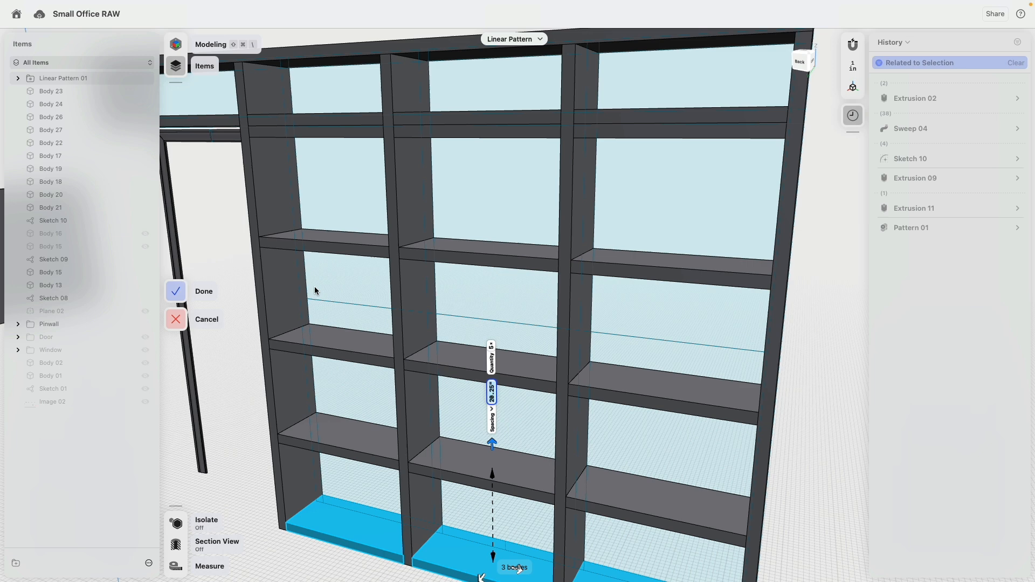
click(176, 291)
Step: Edit the finished shelf pattern's vertical spacing distance to 20.75 in
scroll(949, 458, down, 10)
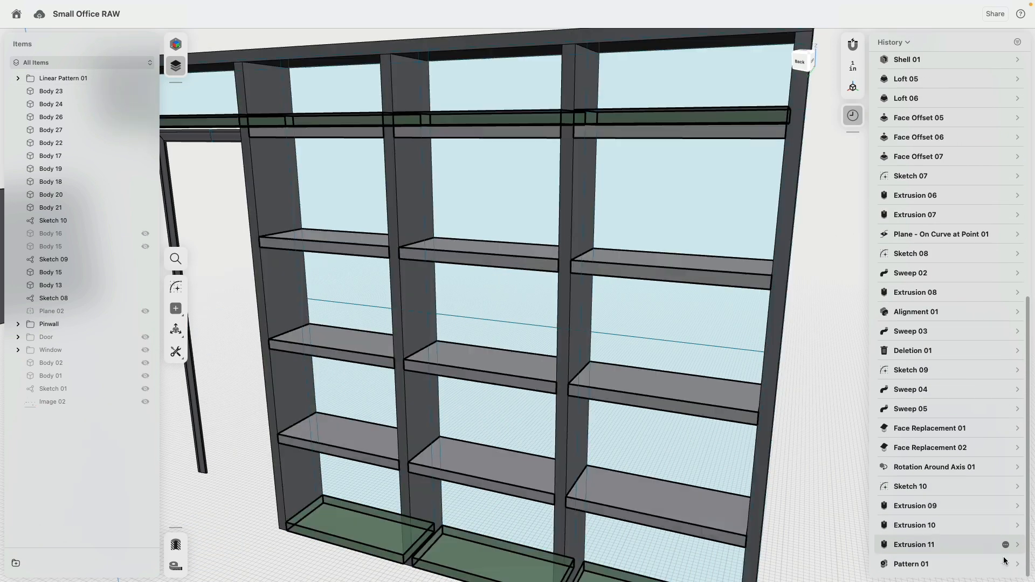
click(1007, 564)
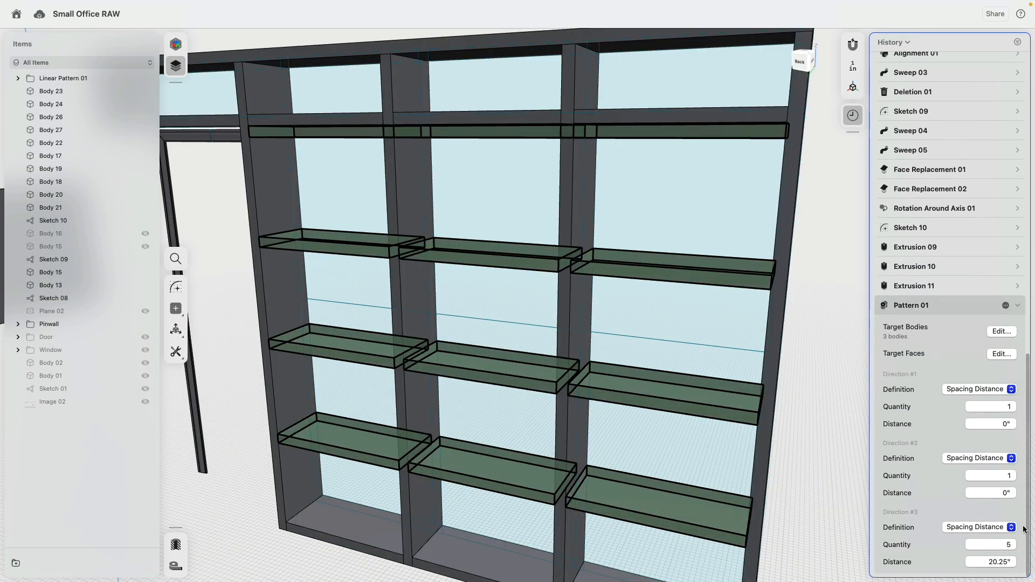
click(1005, 563)
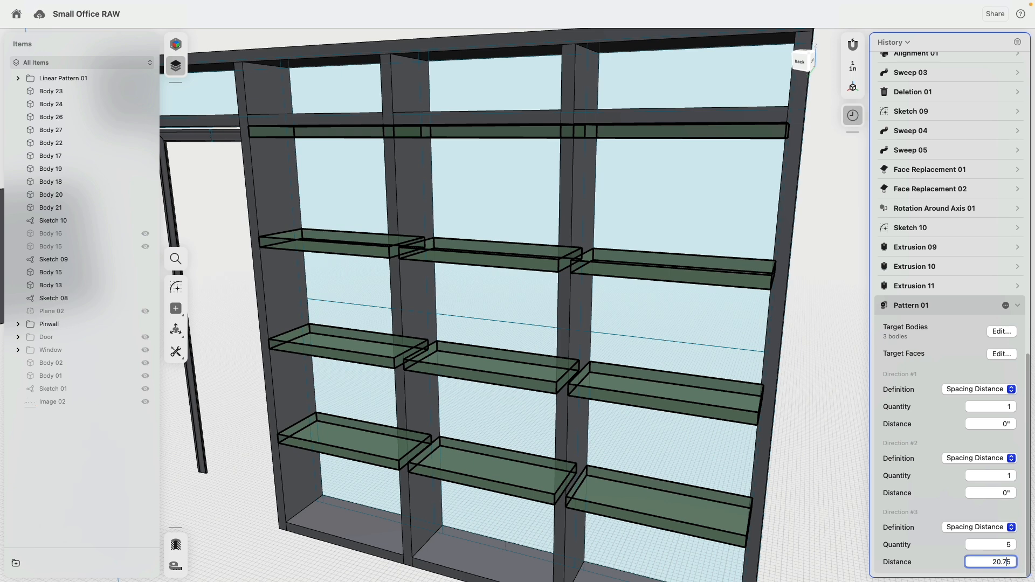
key(Return)
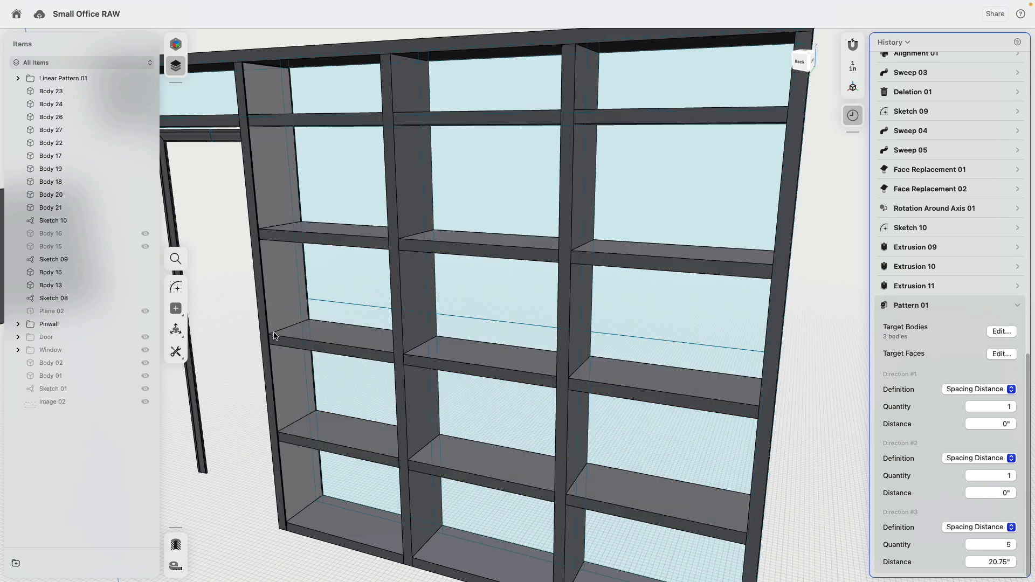
Step: Undo the spacing edit and the upward linear pattern of the bottom boards
scroll(308, 410, down, 5)
middle_drag(308, 410, 343, 413)
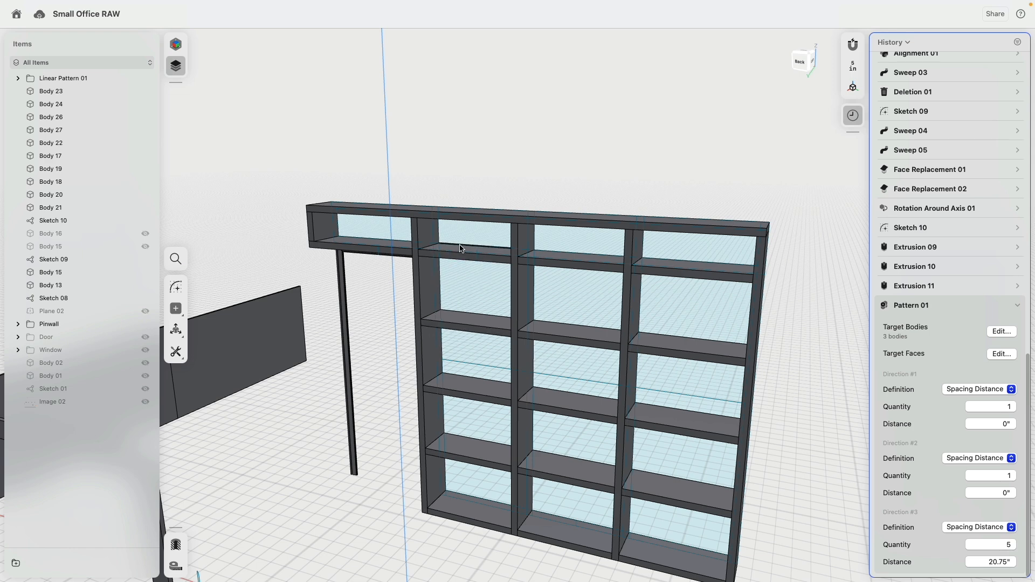
middle_drag(463, 332, 405, 257)
key(super+z)
key(super+z)
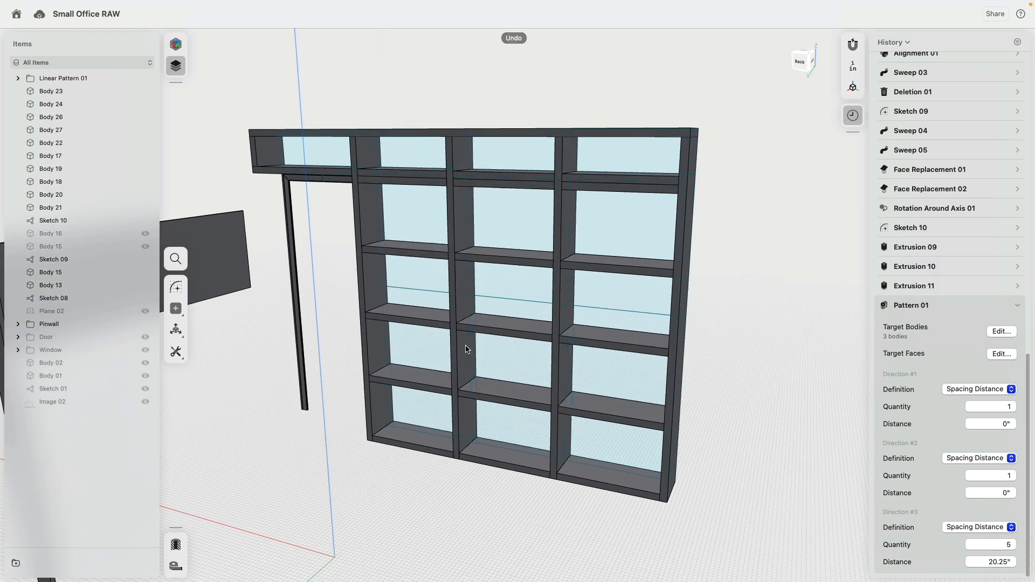
Step: Delete the three bottom boards between the vertical boards
click(456, 452)
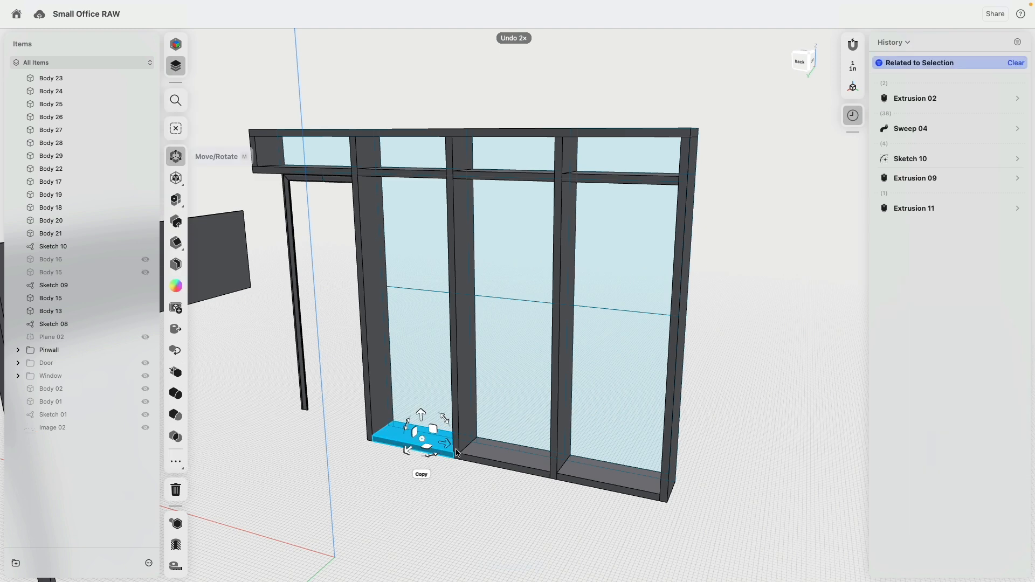
click(490, 457)
click(578, 477)
click(515, 465)
double_click(582, 468)
click(482, 452)
click(482, 452)
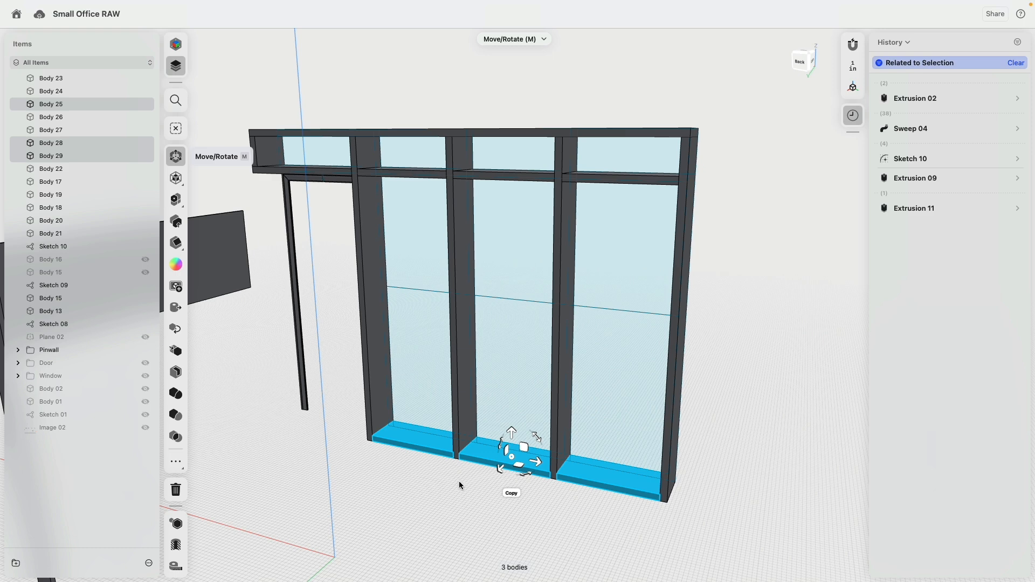
key(Delete)
Step: Linear-pattern the three door-head-height boards between the verticals downward with quantity 6 and about 16.5 in spacing
right_drag(438, 226, 423, 197)
click(402, 167)
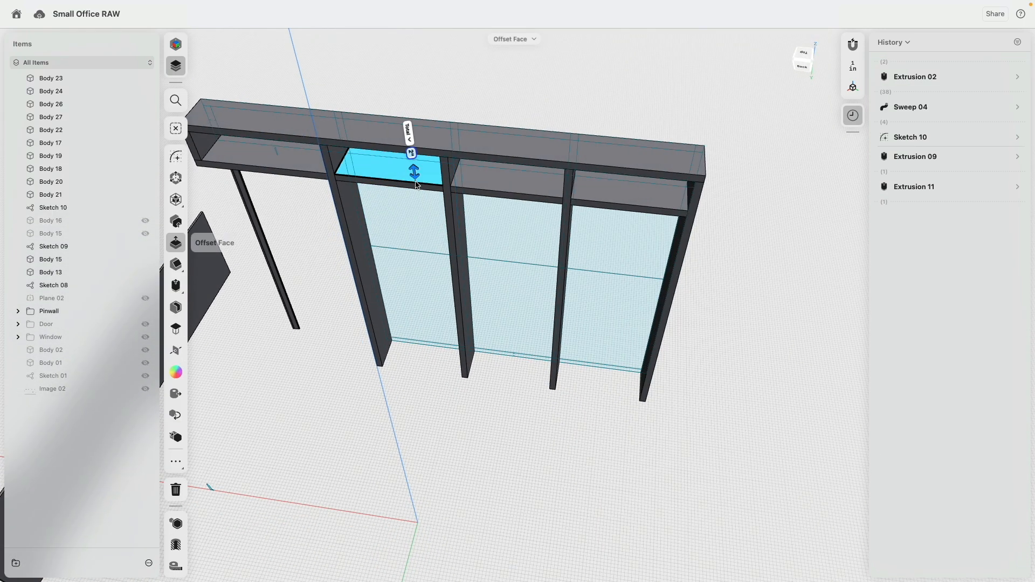
click(507, 178)
click(601, 200)
right_drag(571, 227, 552, 199)
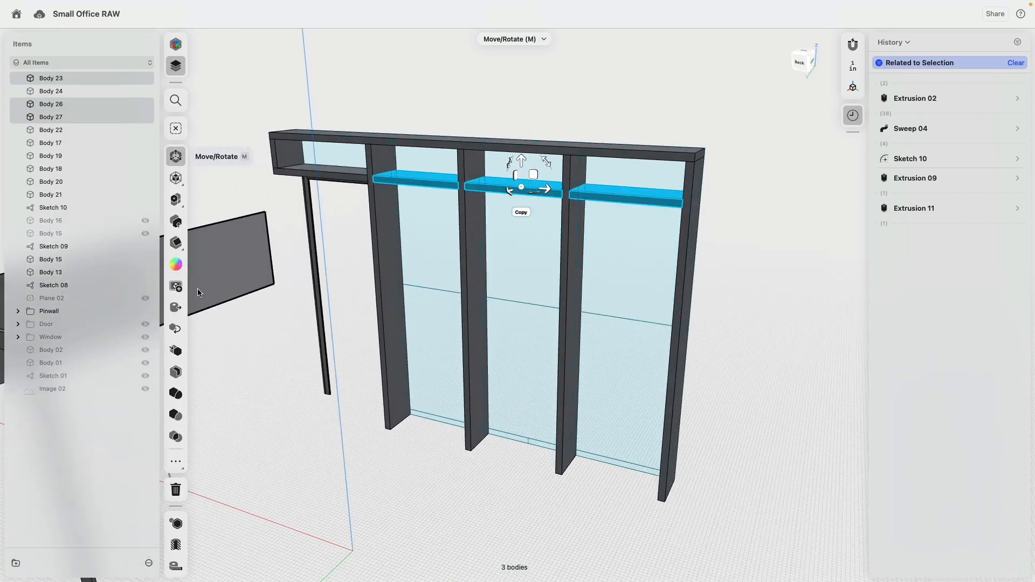
click(180, 204)
click(550, 230)
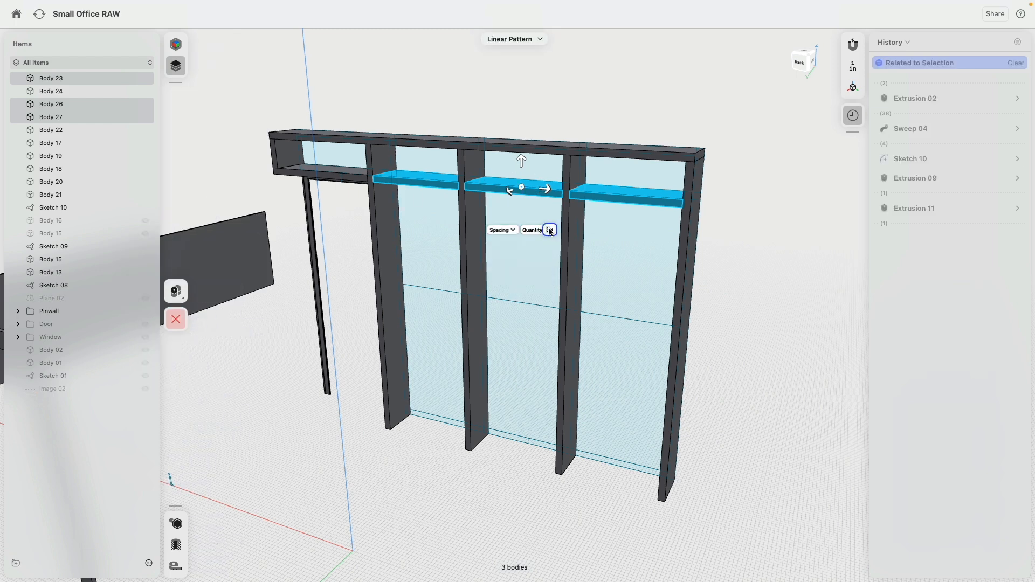
text(6)
key(Return)
drag(522, 160, 506, 223)
right_drag(515, 391, 527, 372)
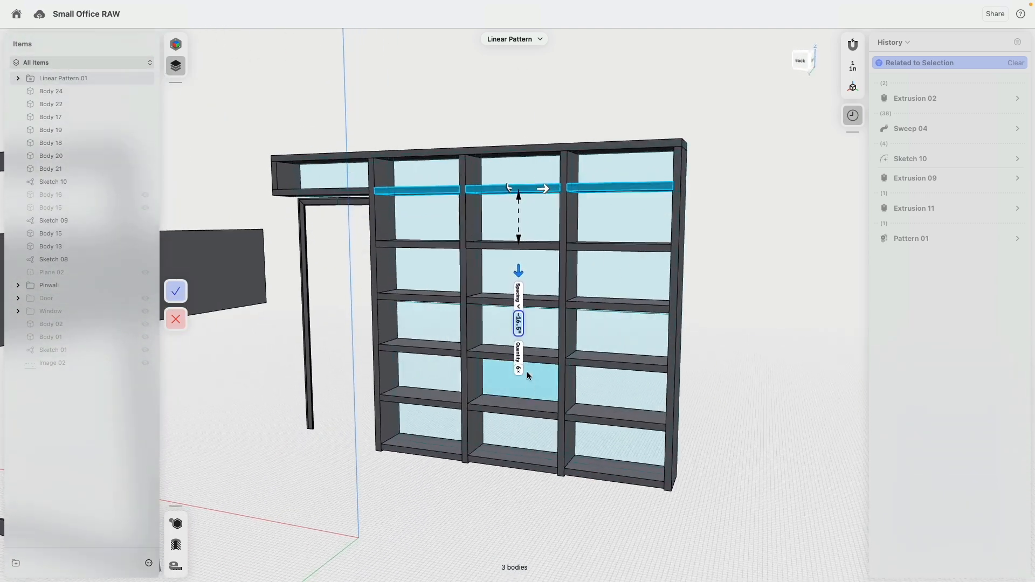
Step: Set the downward shelf pattern's spacing to -16.75 in
click(519, 330)
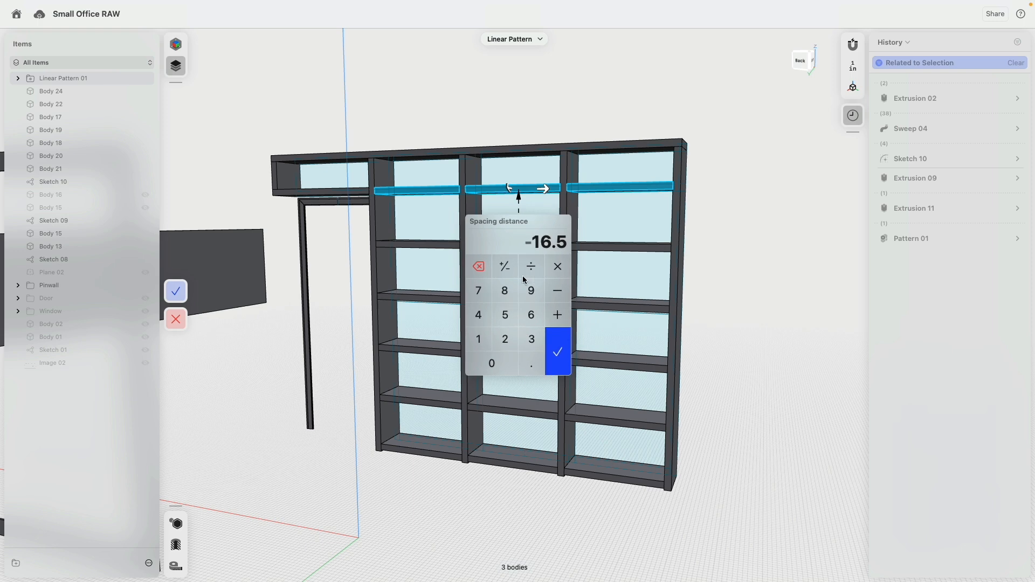
click(481, 339)
click(531, 315)
click(531, 363)
click(477, 288)
click(505, 315)
click(558, 351)
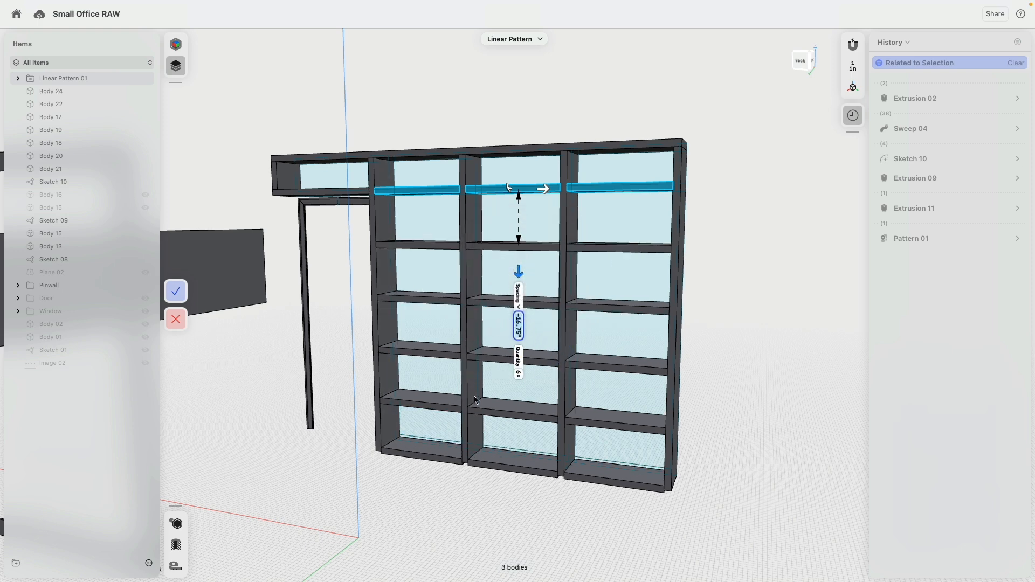
Step: Set the downward shelf pattern's spacing to -16.6 in and accept the pattern
scroll(486, 444, up, 3)
click(530, 252)
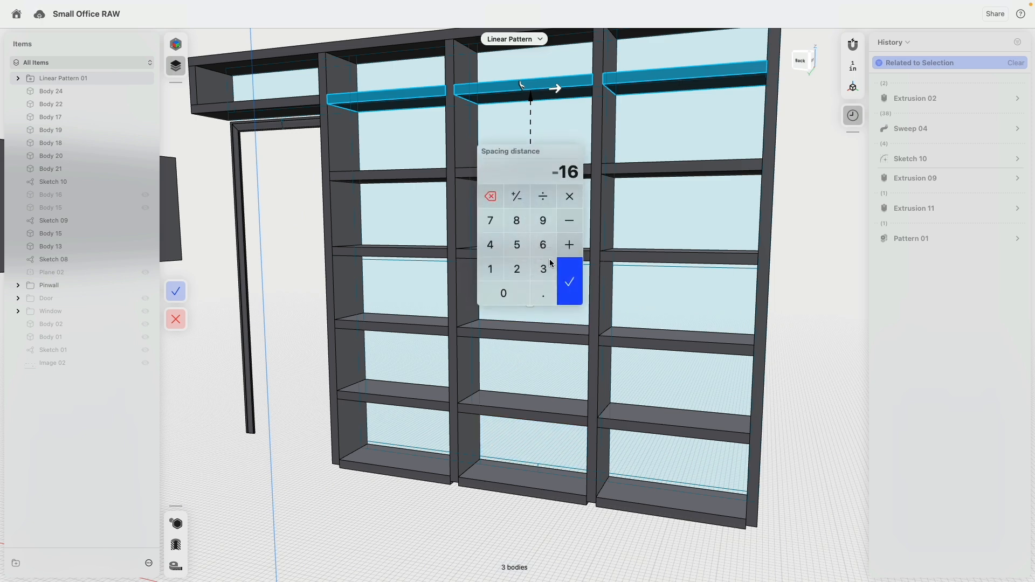
text(.6)
key(Return)
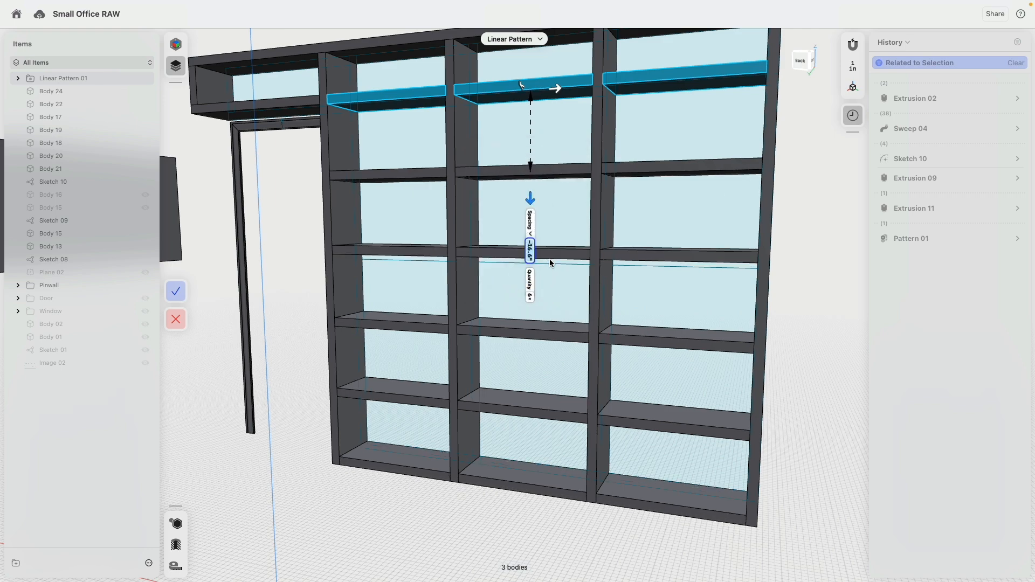
mouse_move(542, 345)
right_down()
mouse_move(526, 294)
mouse_move(536, 341)
right_up()
click(175, 291)
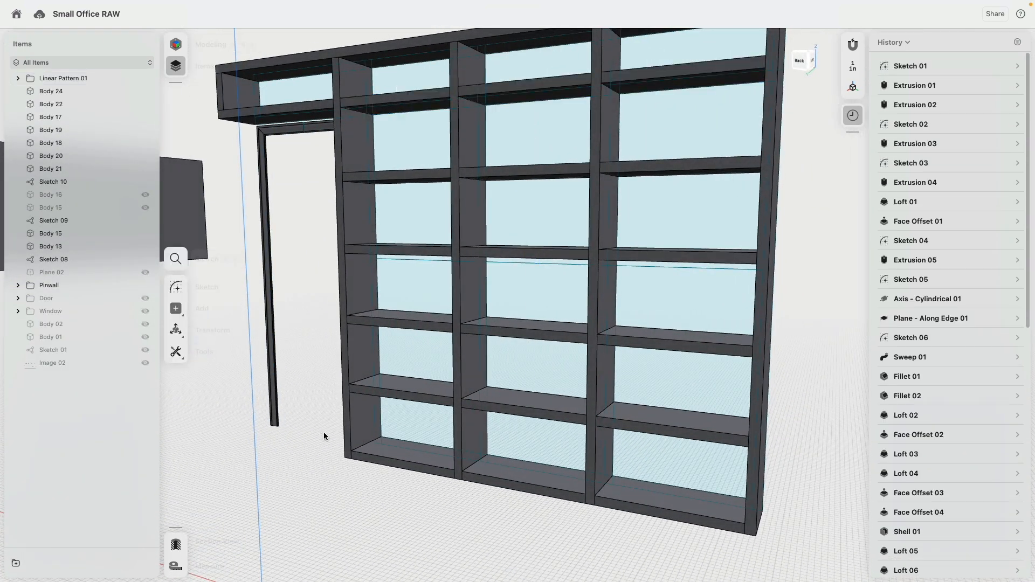
Step: Move the three shelves directly above the bottom boards down to shorten the lowest row of compartments
scroll(334, 452, down, 5)
right_drag(328, 420, 434, 407)
scroll(434, 408, up, 5)
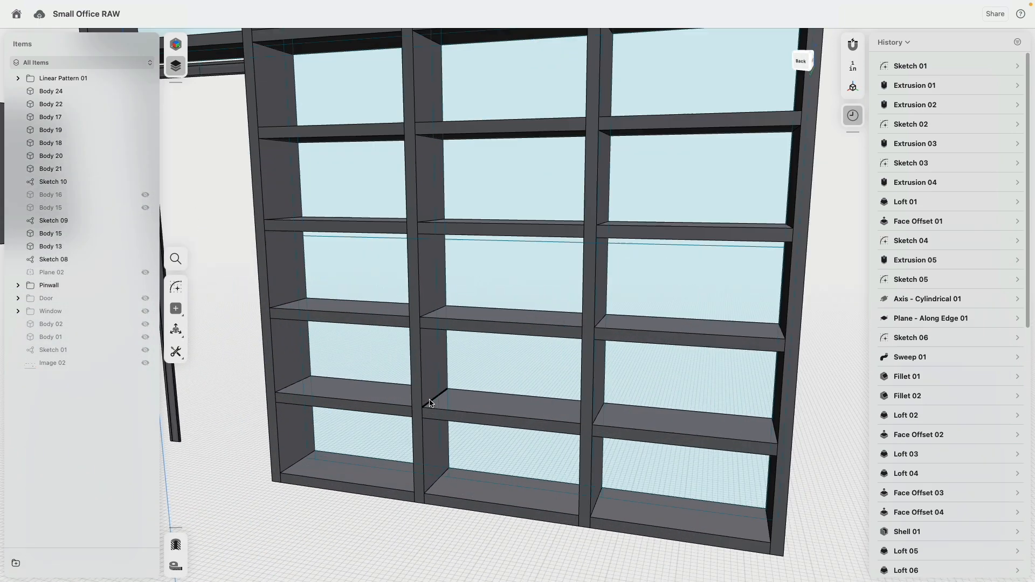
click(393, 398)
click(497, 409)
click(638, 413)
drag(509, 384, 511, 407)
Step: Select the three intermediate shelves in the middle column above the lowered row and move them downward
click(501, 328)
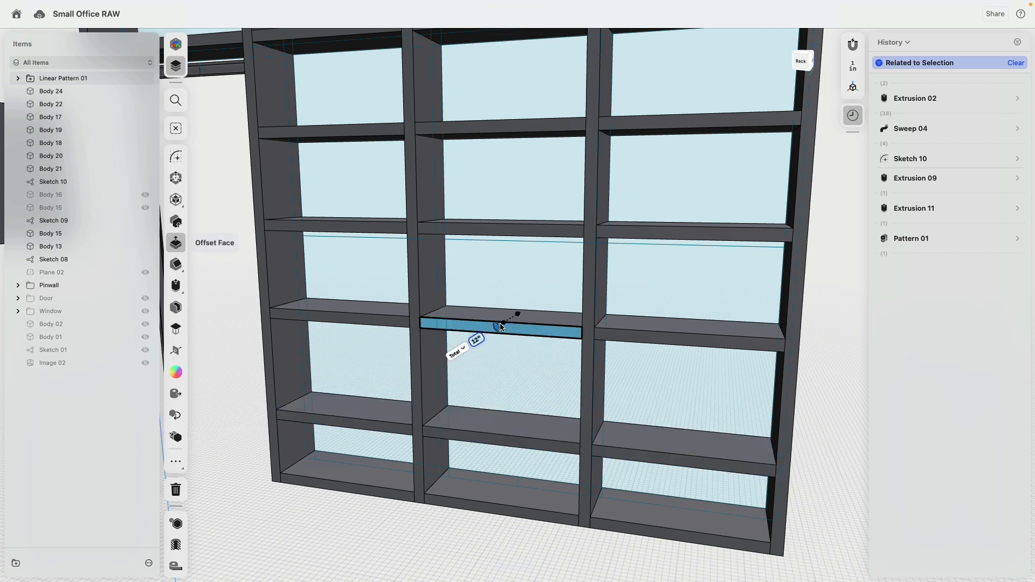
shift+click(499, 231)
shift+click(483, 130)
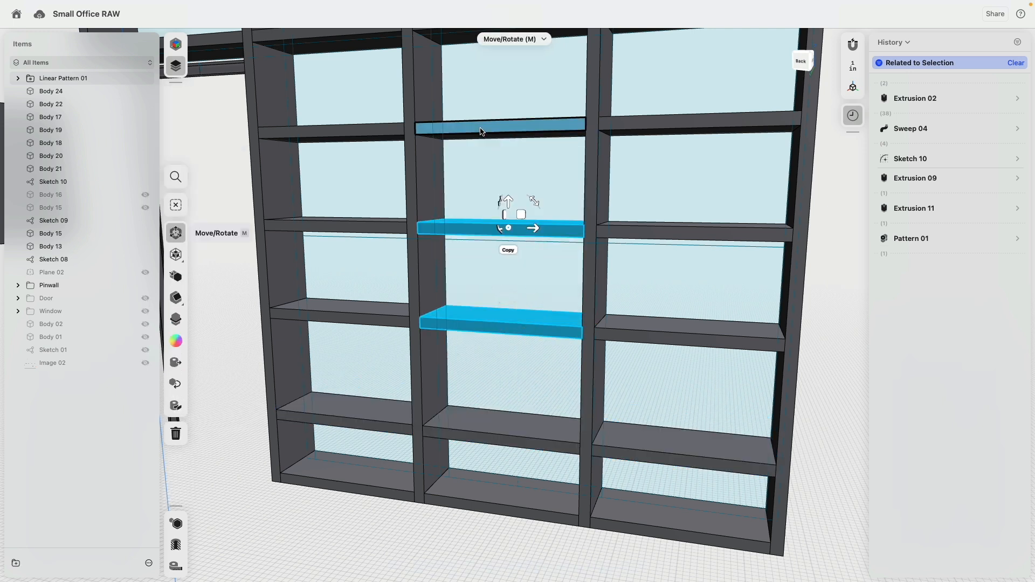
drag(509, 203, 510, 224)
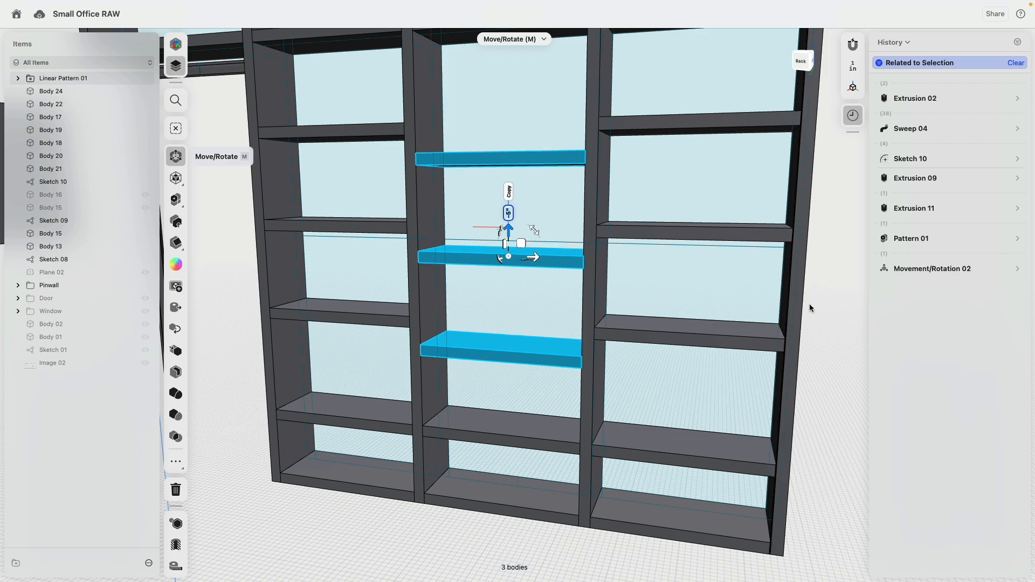
Step: Undo the last two moves of the middle column's intermediate shelves
click(829, 313)
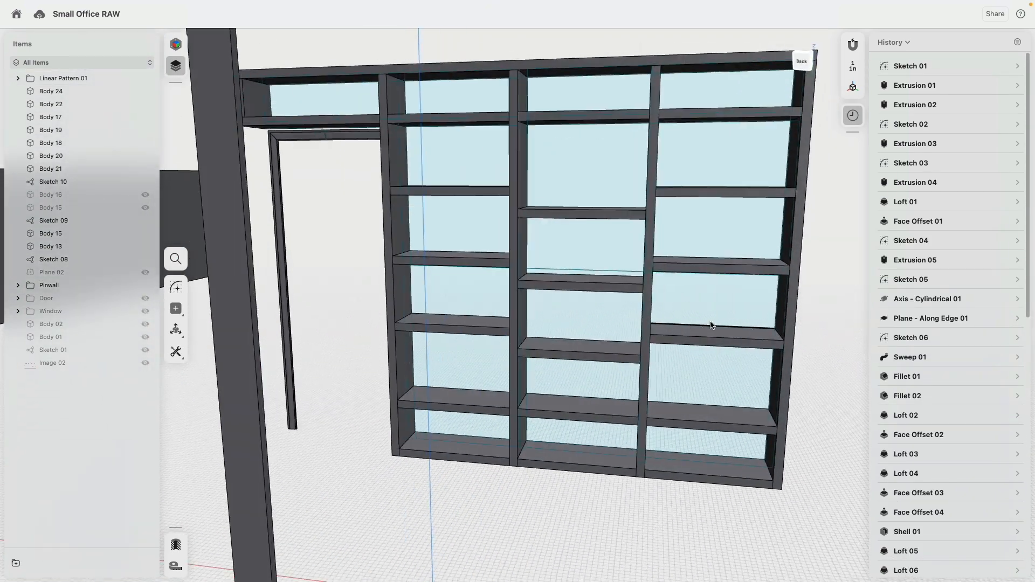
key(super+z)
key(super+z)
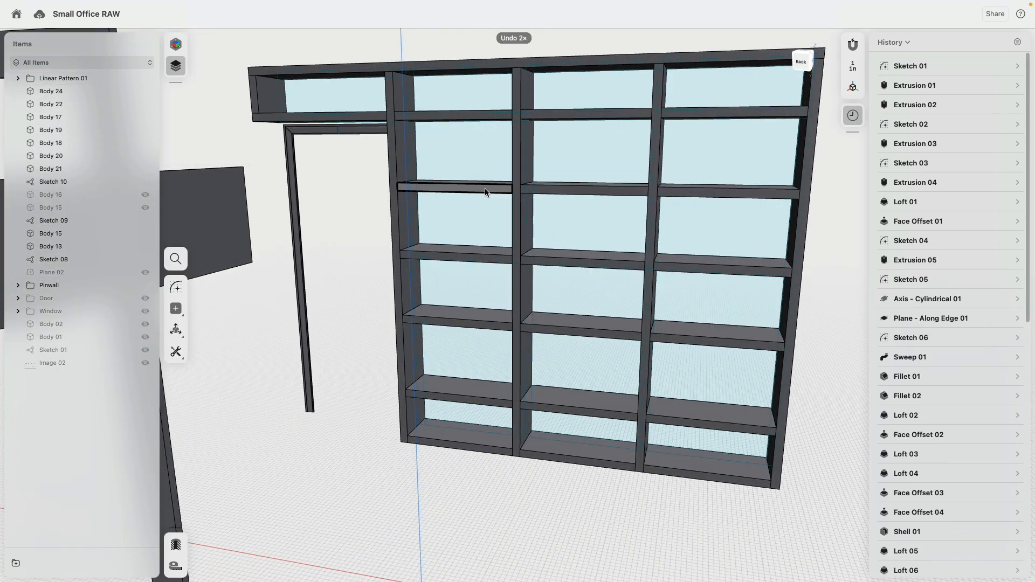
Step: Select the three shelves of the row directly below the top compartments and move them down together
click(485, 191)
click(552, 190)
click(684, 191)
drag(587, 162, 587, 177)
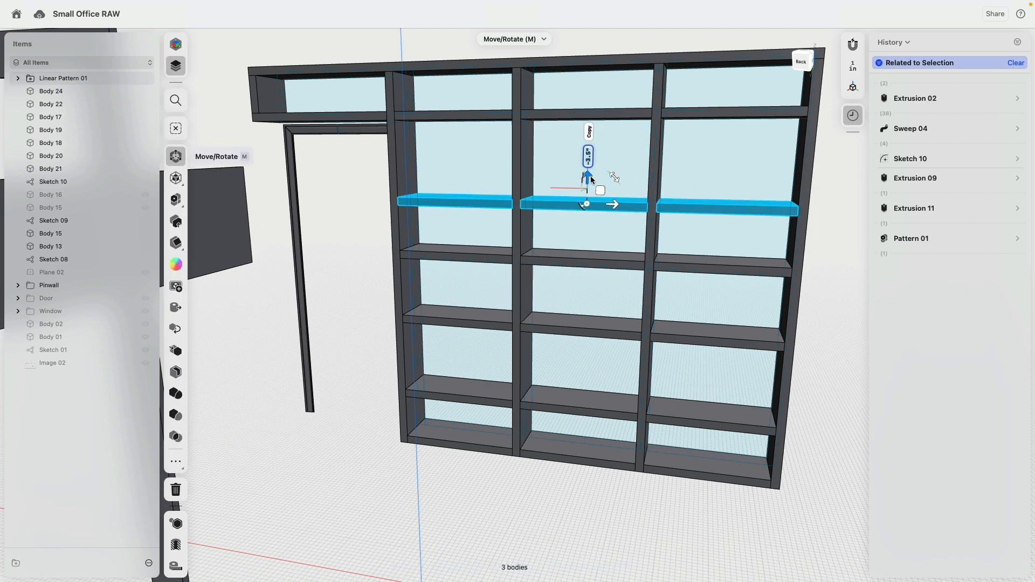
click(825, 273)
click(486, 320)
click(566, 323)
click(677, 320)
drag(584, 304, 585, 295)
key(super+z)
Step: Select the three shelves in the row above the lowest intermediate shelves and move them upward together
double_click(494, 322)
click(581, 324)
click(693, 328)
drag(585, 301, 585, 279)
key(Escape)
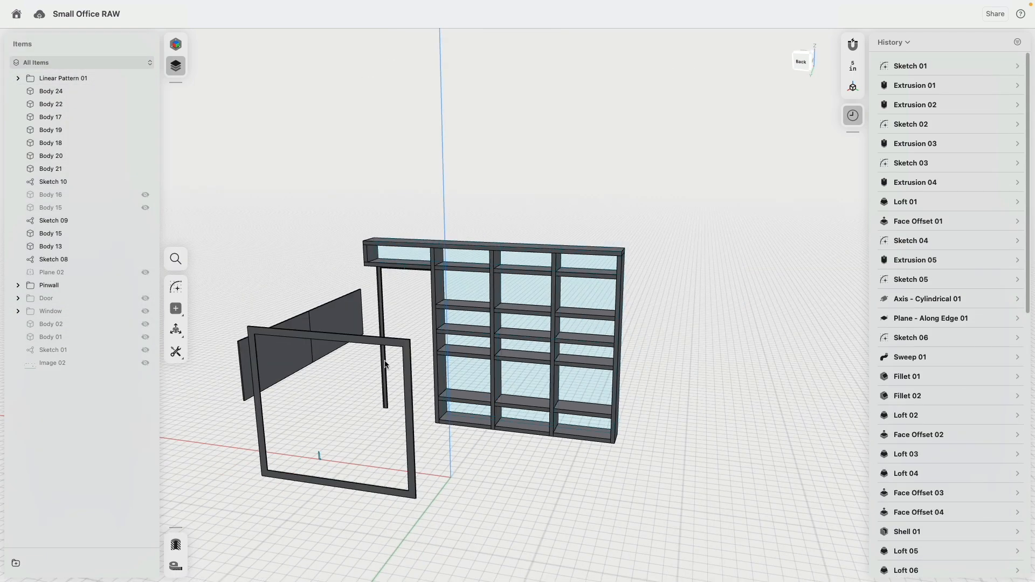
right_drag(385, 365, 485, 345)
right_click(542, 263)
click(475, 134)
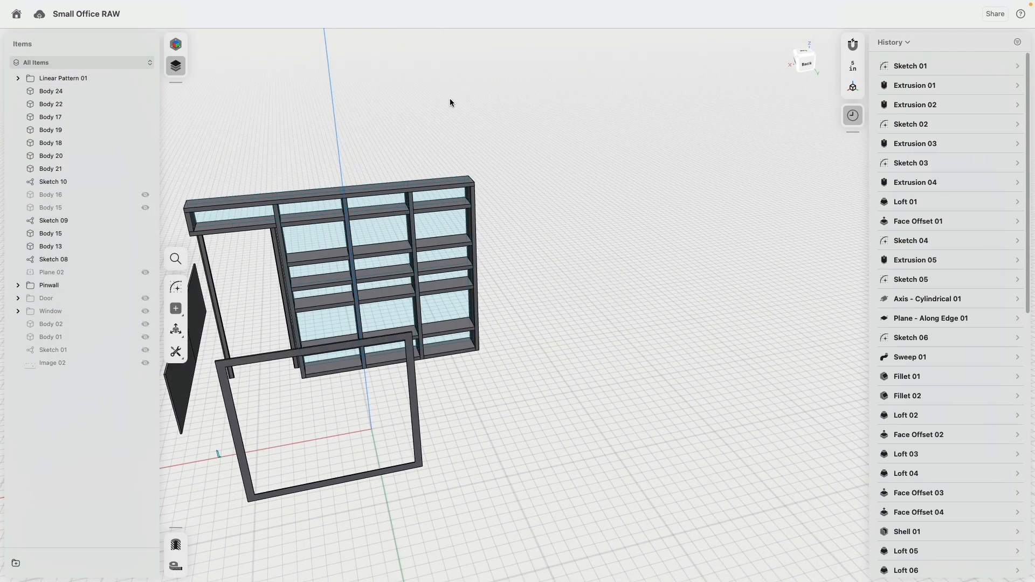
right_drag(450, 102, 638, 85)
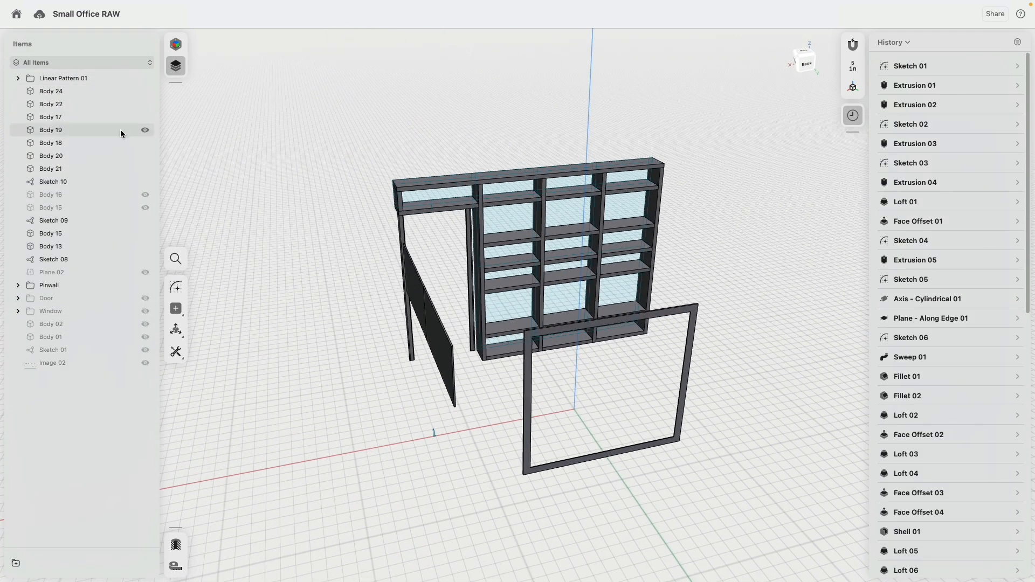
click(88, 181)
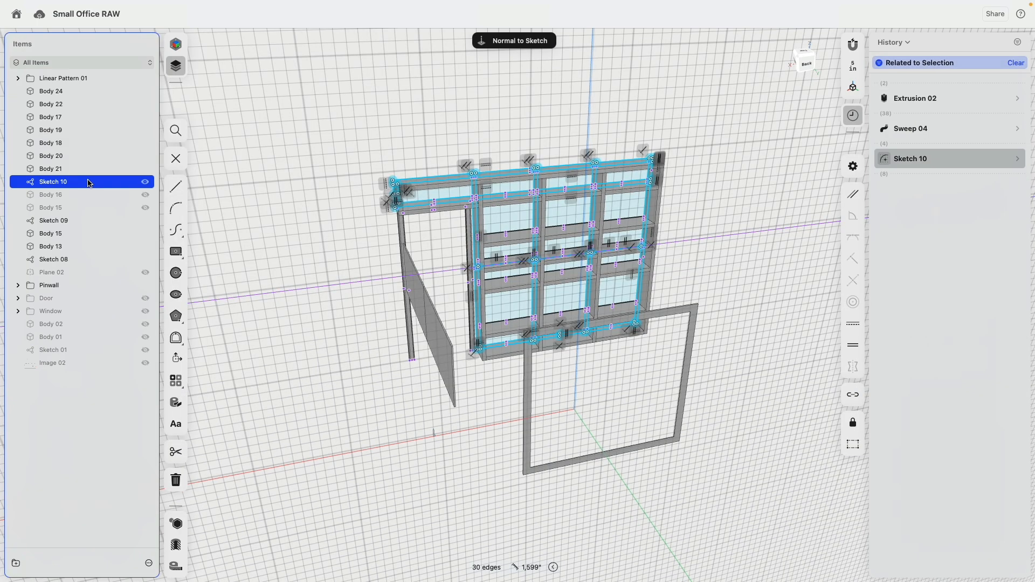
shift+click(57, 78)
key(m)
right_click(58, 81)
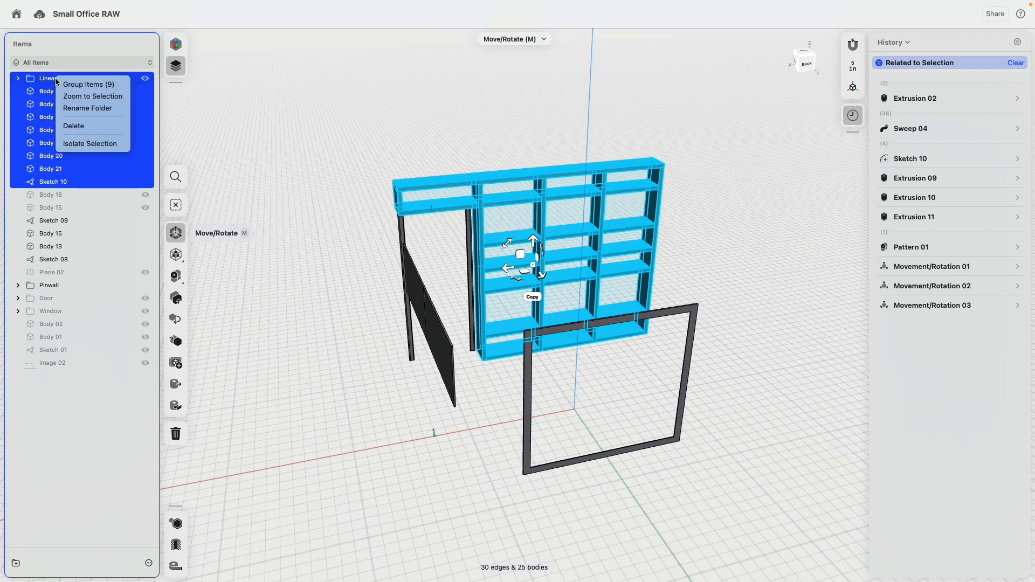
click(96, 110)
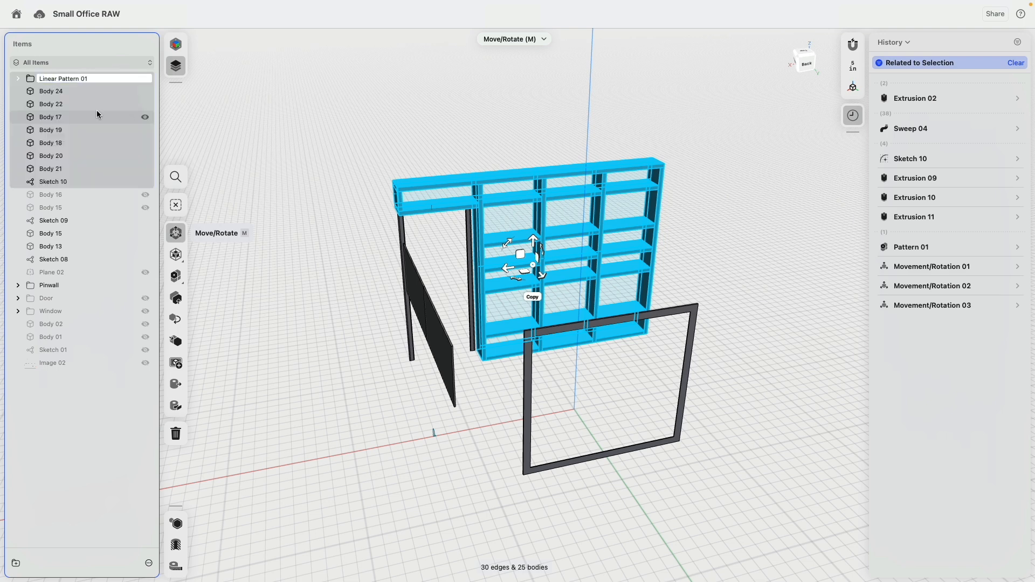
click(69, 395)
click(18, 79)
click(17, 78)
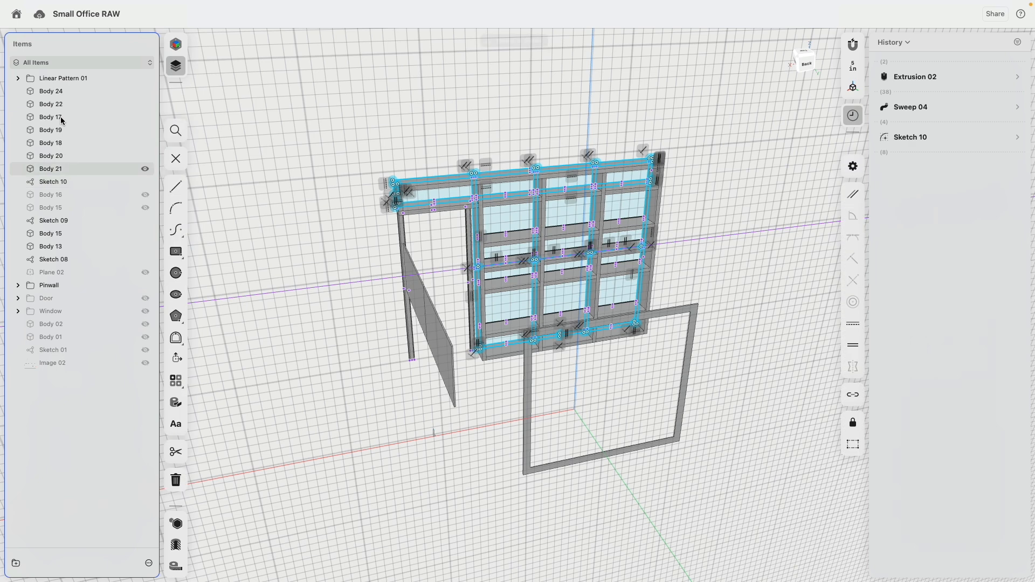
Step: Move the loose shelving bodies and Sketch 10 into the Linear Pattern 01 folder and rename that folder Book Shelve
click(54, 181)
key(m)
shift+click(50, 93)
mouse_move(50, 93)
mouse_down()
mouse_move(71, 95)
mouse_move(75, 80)
mouse_up()
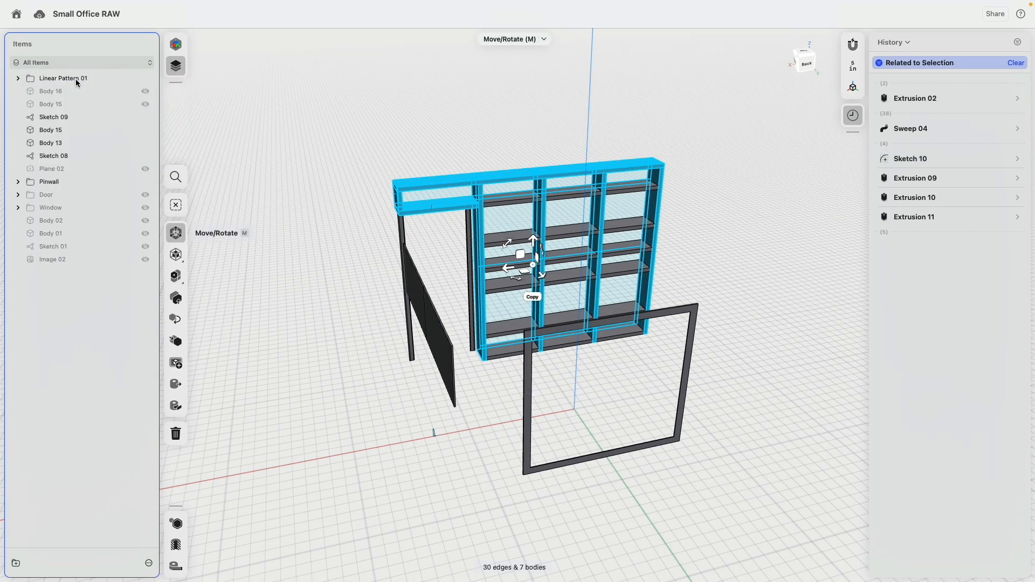
right_click(66, 78)
click(90, 94)
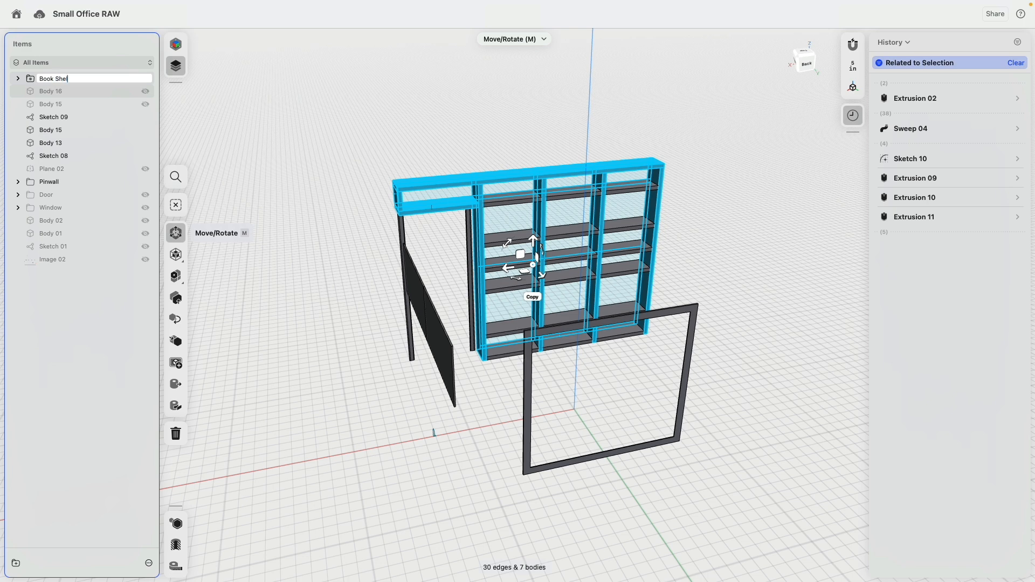
click(40, 364)
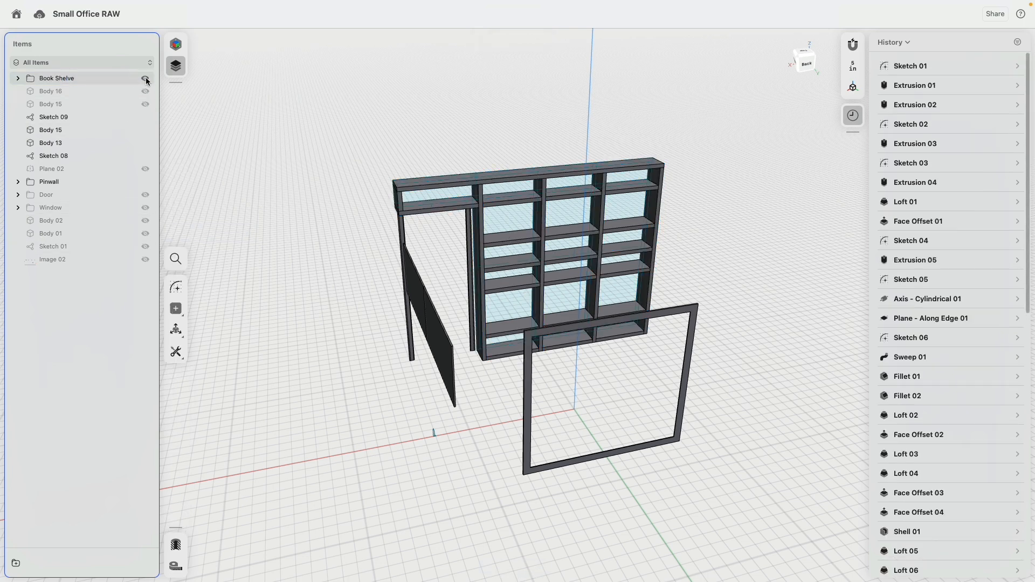
Step: Hide the Book Shelve folder and show the hidden baseboard bodies, Body 16 and Body 15
click(145, 78)
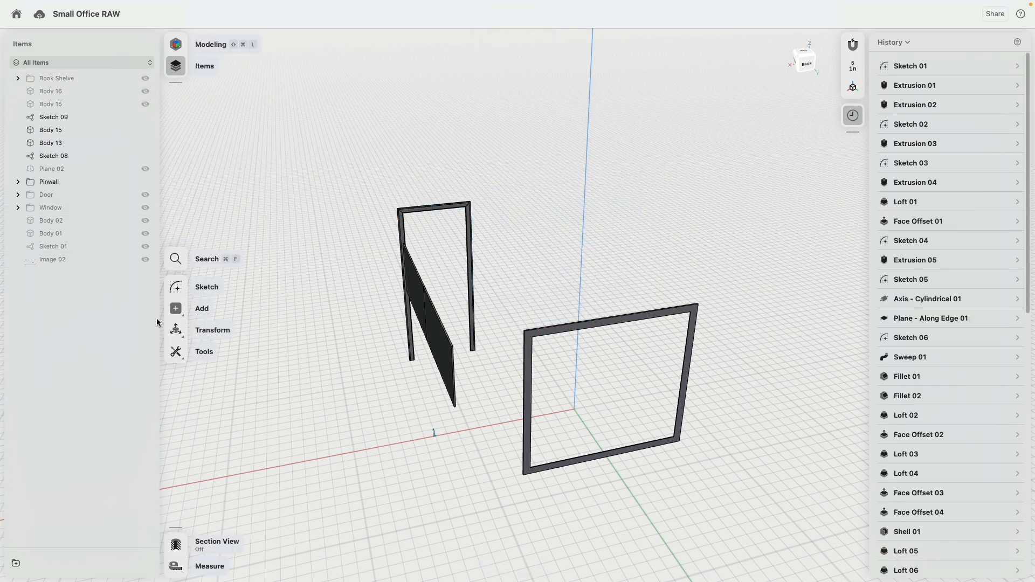
click(145, 91)
click(145, 104)
right_drag(354, 231, 409, 122)
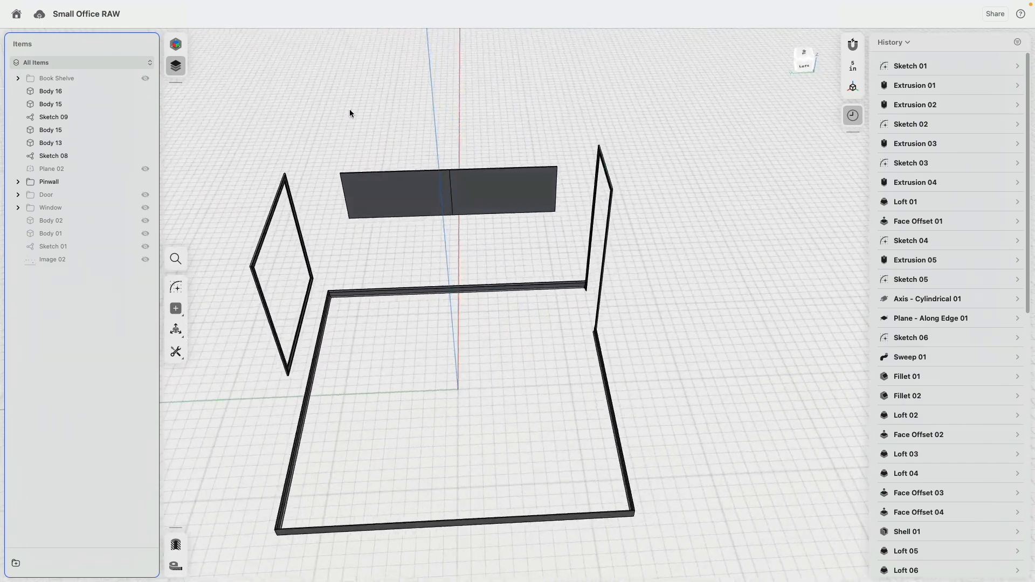
Step: Show Plane 02 and group it with Body 16, both Body 15 items, Body 13, Sketch 09 and Sketch 08 in a new folder
click(75, 91)
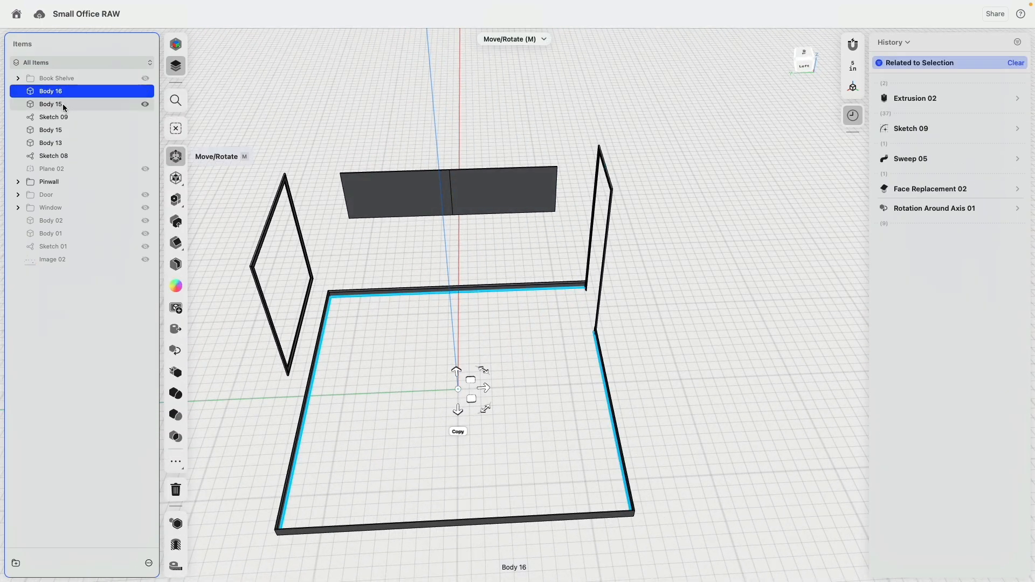
click(63, 103)
click(64, 117)
click(60, 131)
click(60, 143)
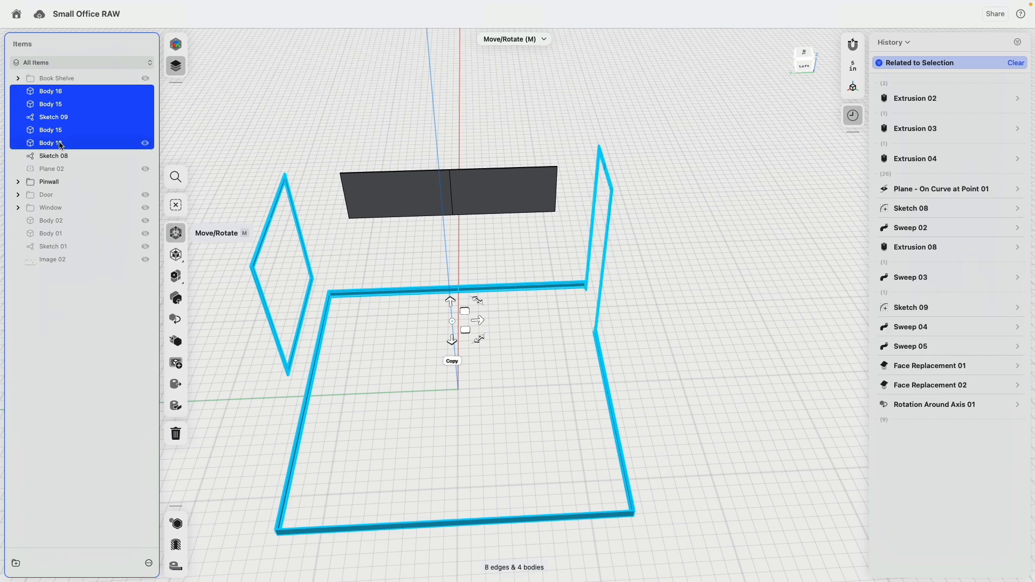
click(60, 156)
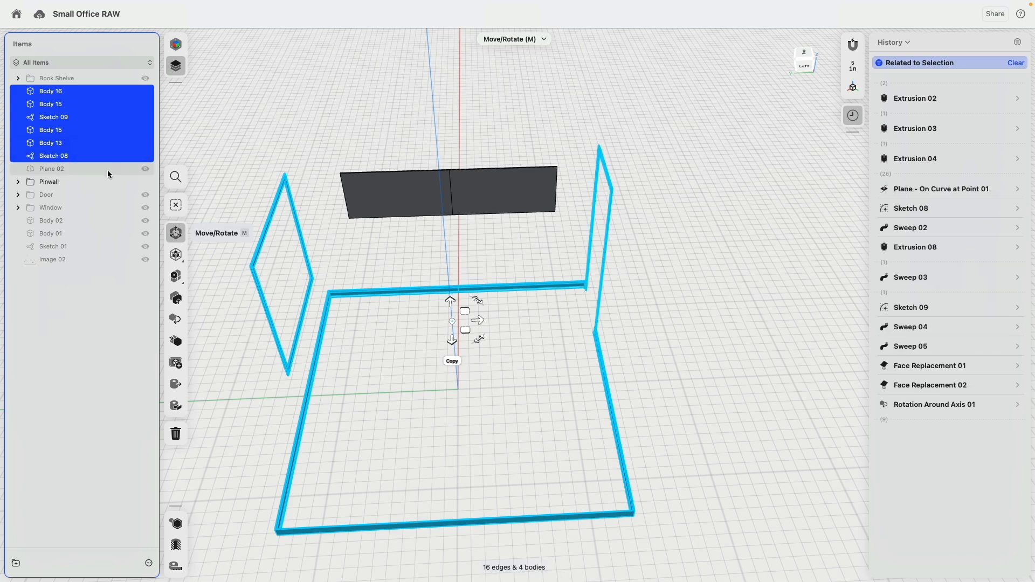
click(146, 171)
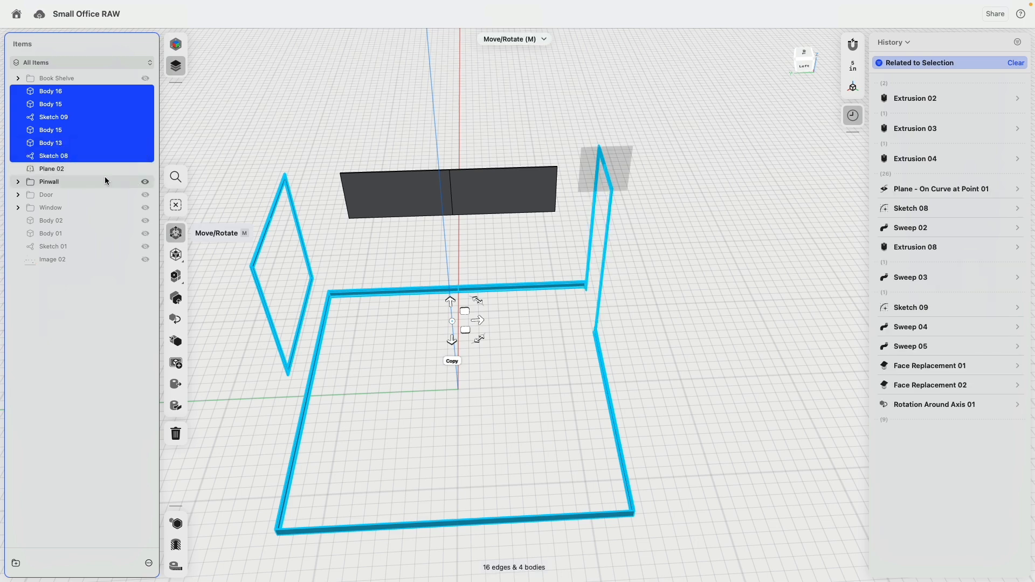
click(64, 170)
click(16, 562)
click(19, 92)
Step: Rename the new trim folder Trim Baseboard, then deselect its contents and collapse it
right_click(59, 90)
click(87, 108)
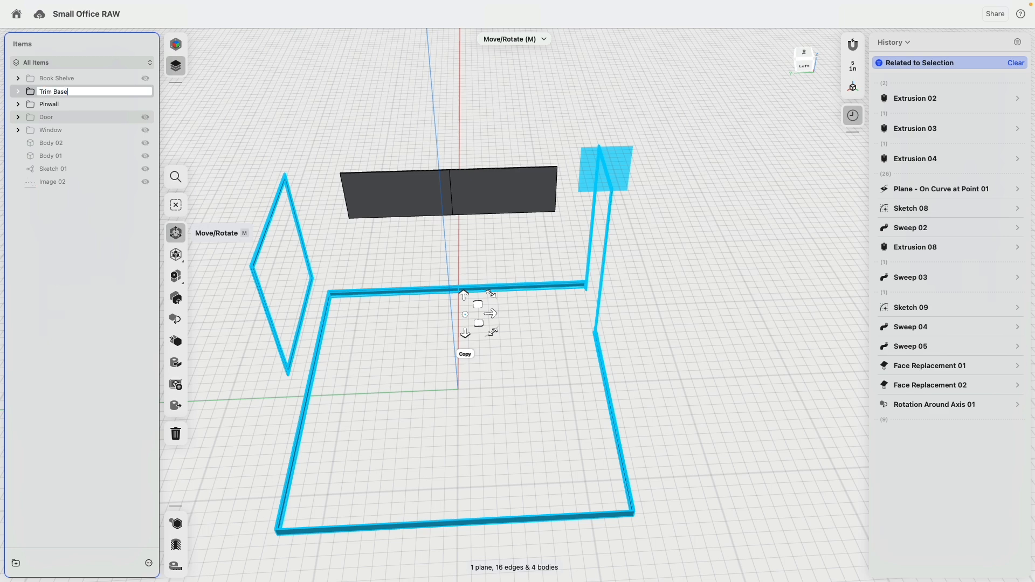
text(Trim Baseboard)
key(Return)
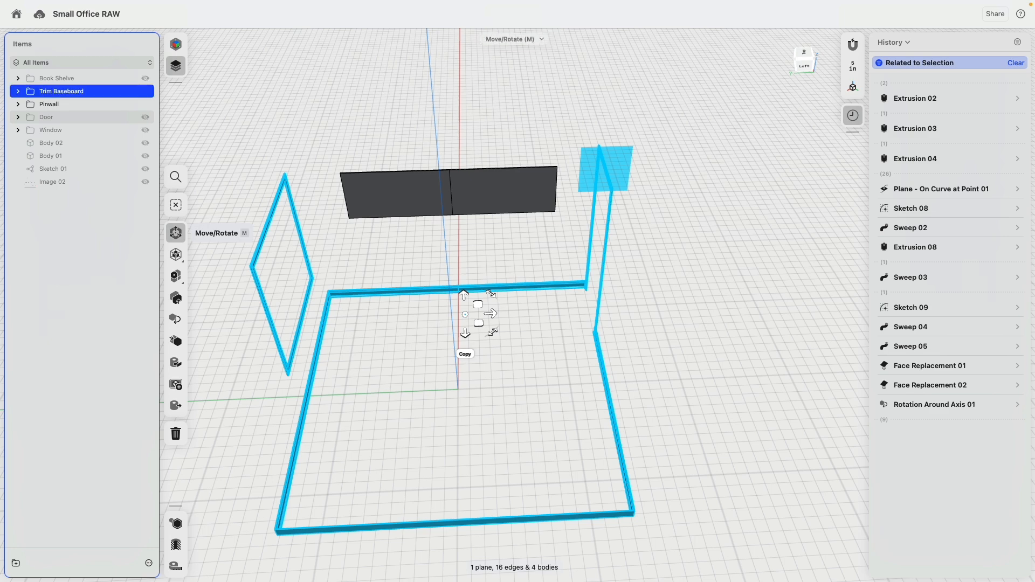
click(145, 92)
click(145, 92)
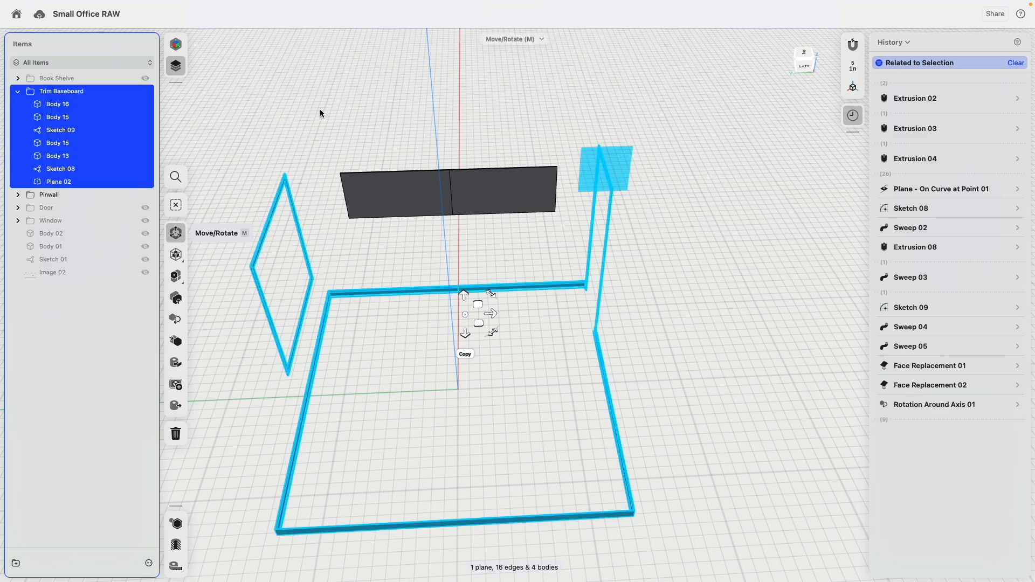
click(318, 111)
click(18, 91)
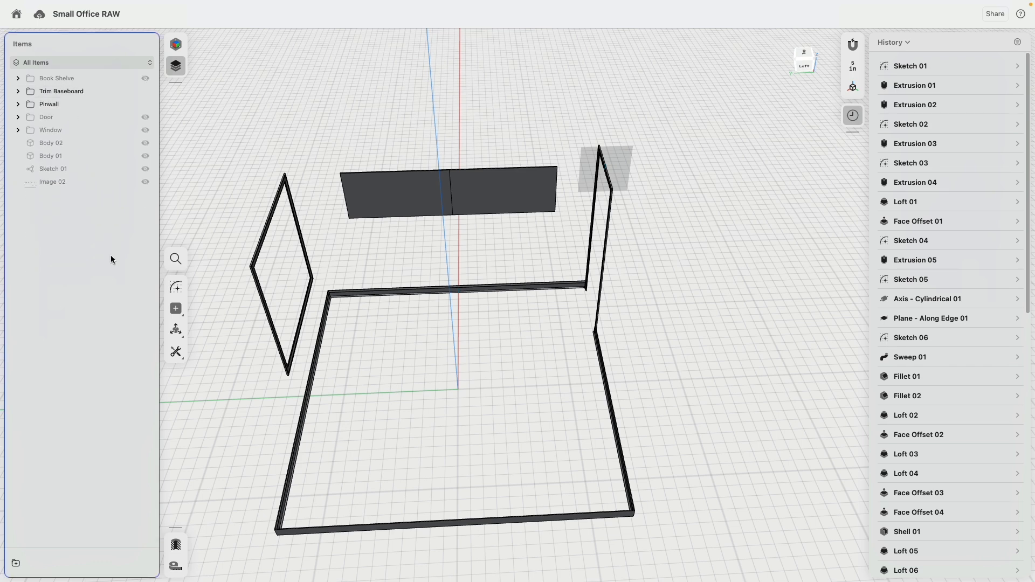
Step: Show the Door and Window folders together with Body 02 and Body 01
click(145, 118)
click(145, 130)
click(145, 144)
click(145, 156)
click(145, 157)
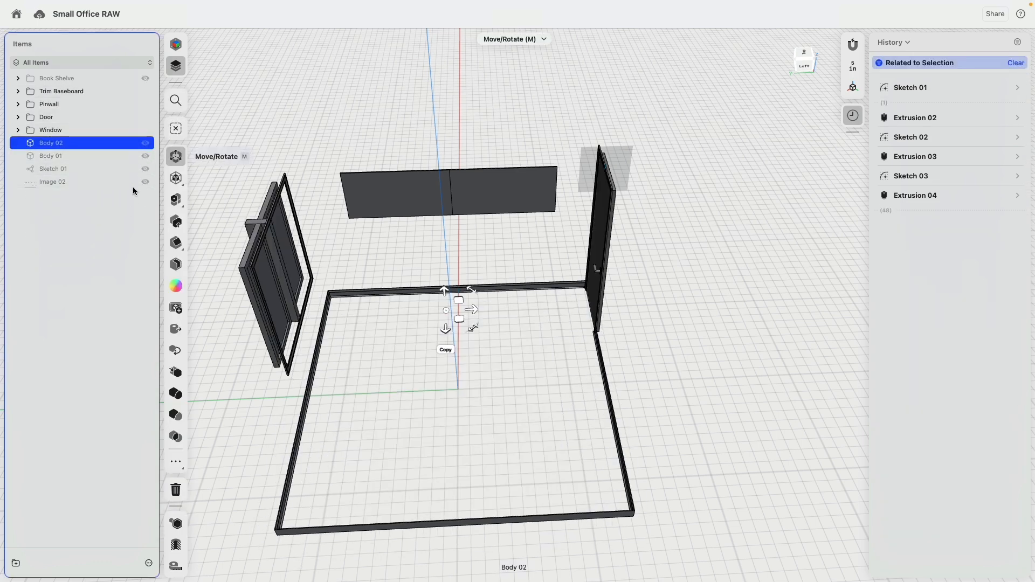
click(145, 156)
click(85, 291)
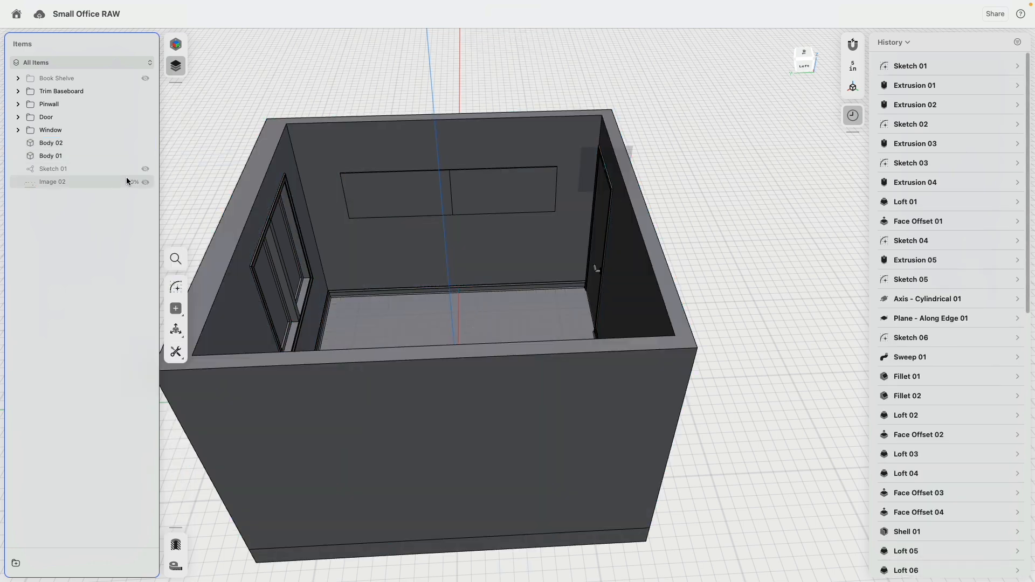
Step: Combine Body 01 and Sketch 01 with Body 02 in a folder and name it Room
click(54, 169)
shift+click(48, 157)
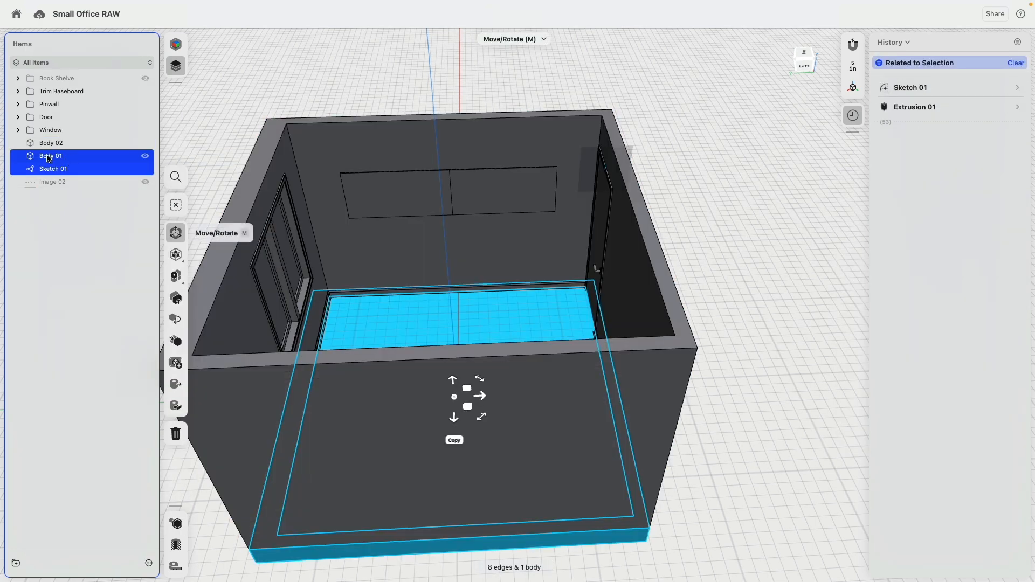
mouse_move(52, 154)
mouse_down()
mouse_move(69, 161)
mouse_move(53, 143)
mouse_up()
right_click(53, 142)
click(85, 159)
text(Roo)
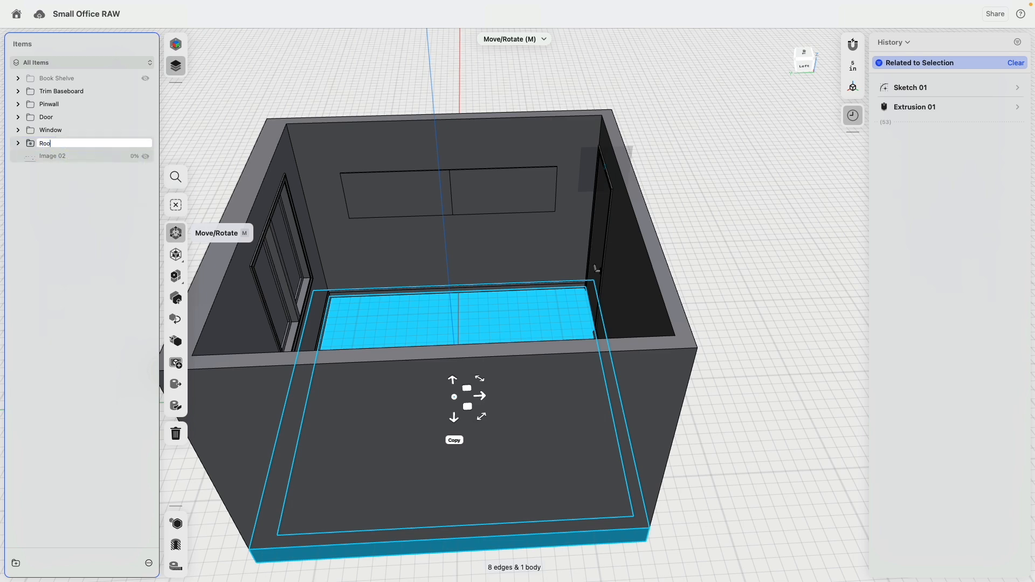
text(m)
key(Return)
click(107, 174)
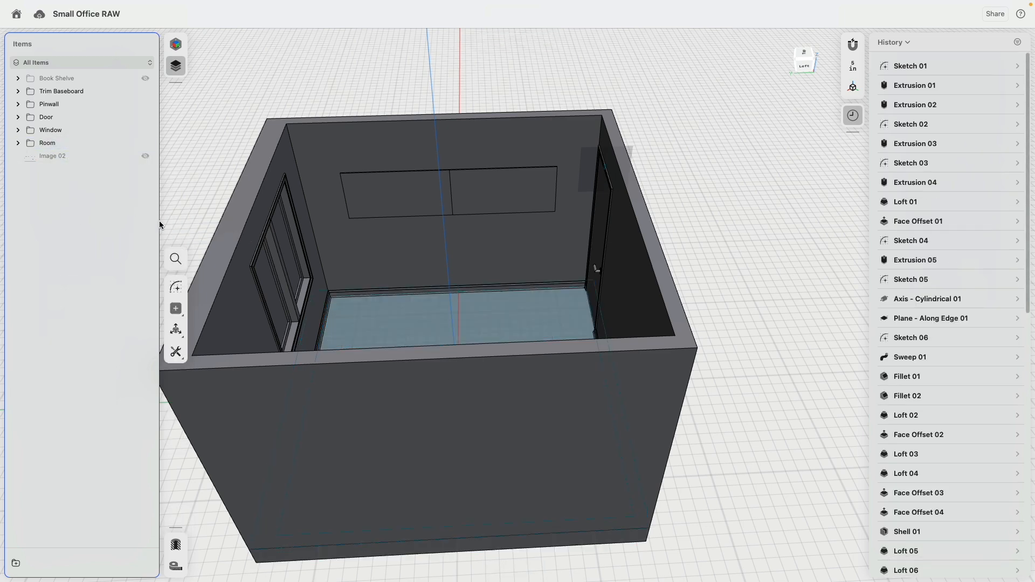
Step: Show the Book Shelve folder and hide Sketch 09, Sketch 08 and Plane 02 inside Trim Baseboard
click(145, 79)
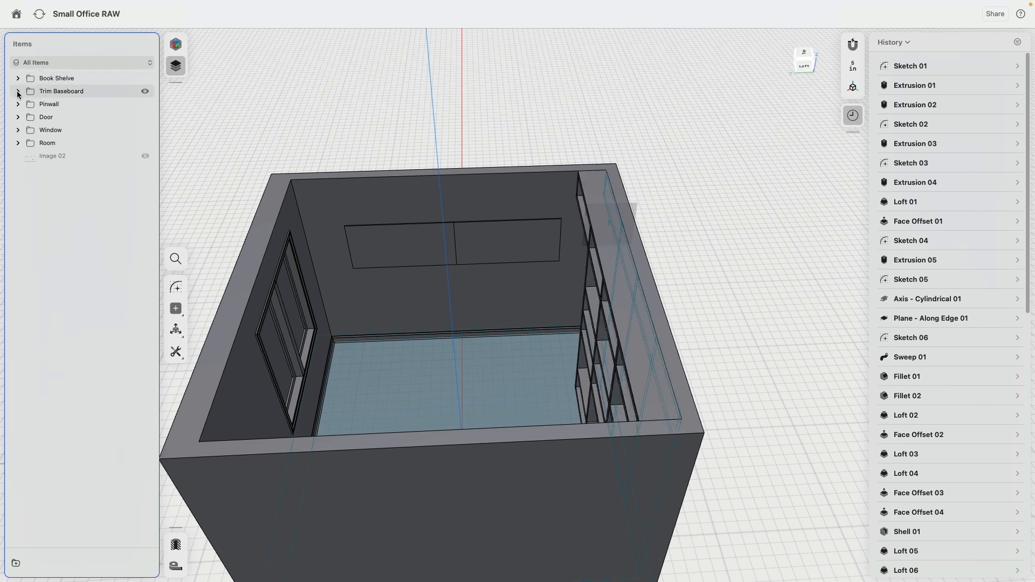
click(16, 93)
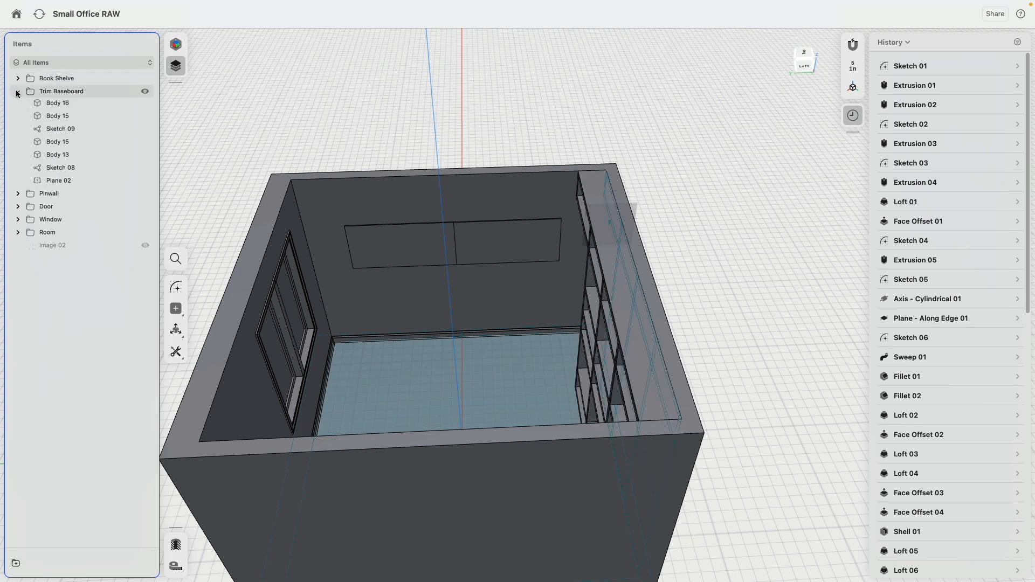
click(146, 130)
click(145, 169)
click(145, 182)
click(18, 91)
Step: Hide Sketch 10 in Book Shelve and Sketch 01 in Room, leaving both folders collapsed
click(17, 78)
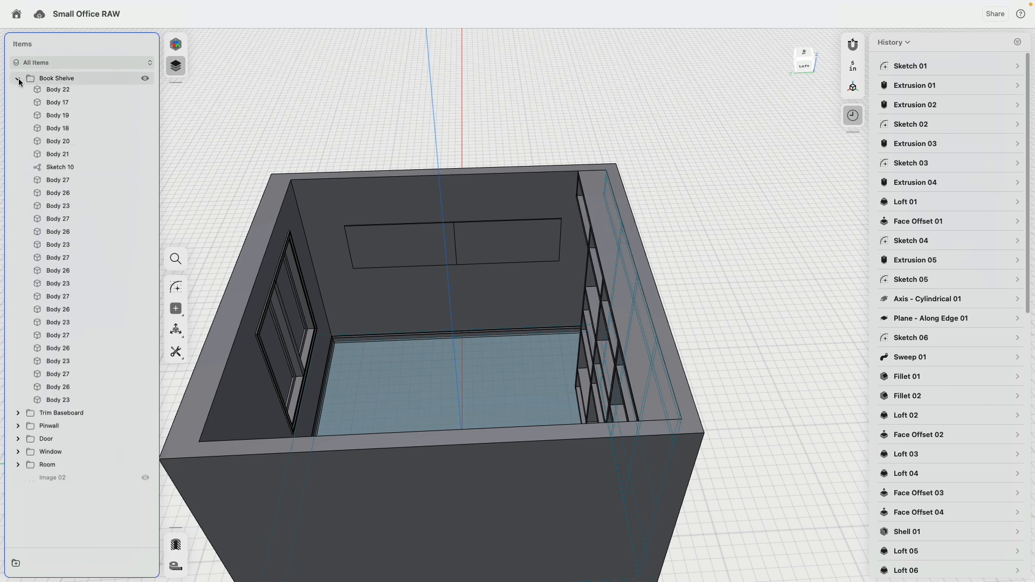
mouse_move(61, 183)
mouse_down()
mouse_move(84, 291)
mouse_move(83, 153)
mouse_move(83, 188)
mouse_move(73, 183)
mouse_up()
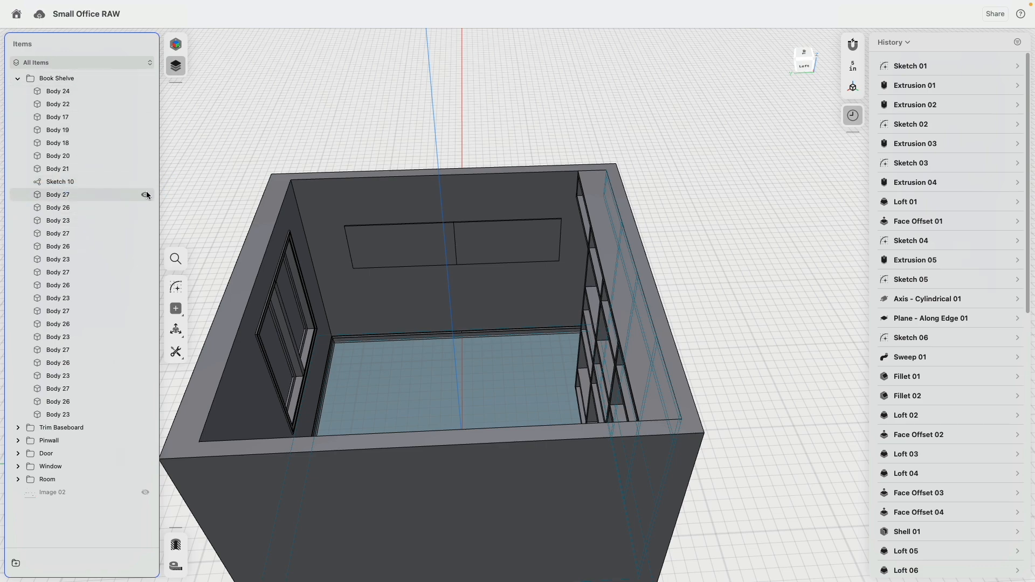
mouse_move(331, 166)
right_down()
mouse_move(392, 172)
mouse_move(351, 167)
right_up()
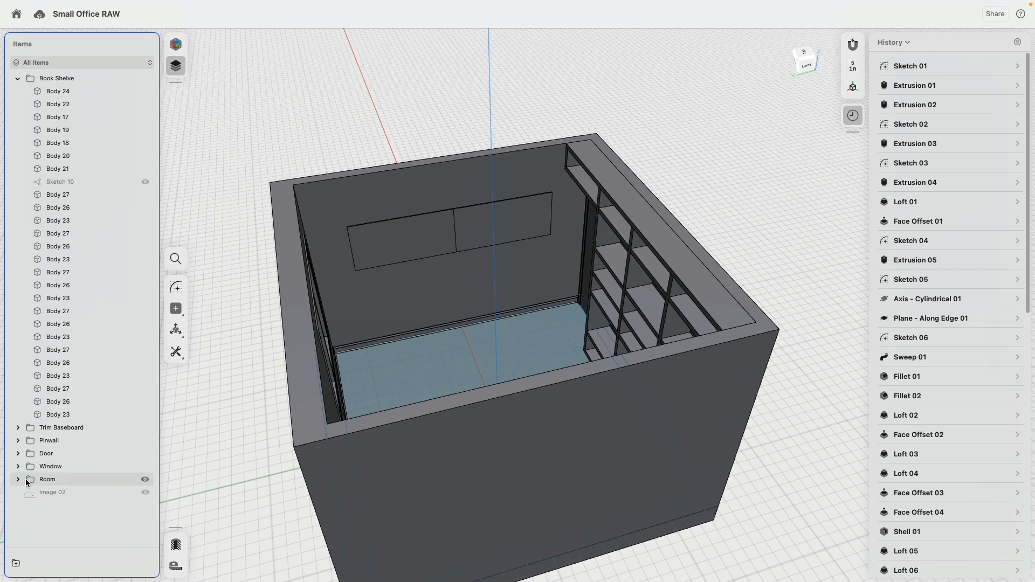
middle_drag(330, 321, 407, 240)
click(18, 78)
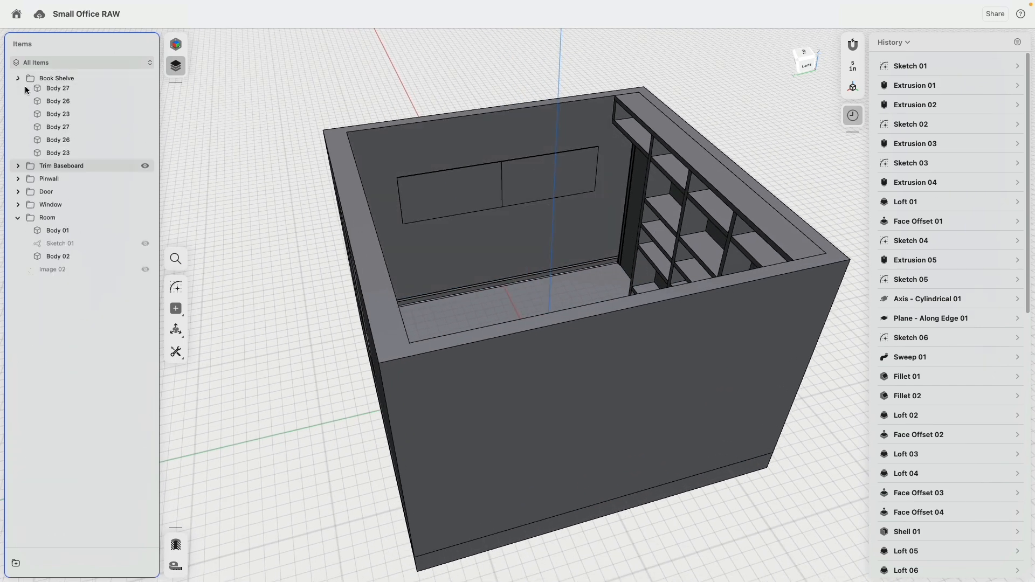
click(18, 143)
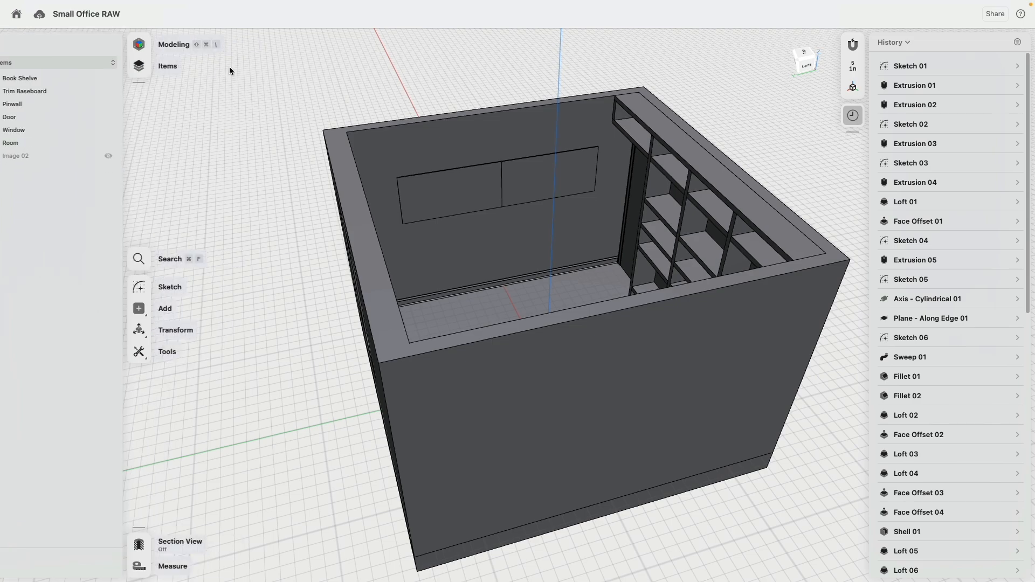
Step: Hide the item list and the modeling history, and switch the project from Modeling to Visualization
click(183, 67)
click(853, 116)
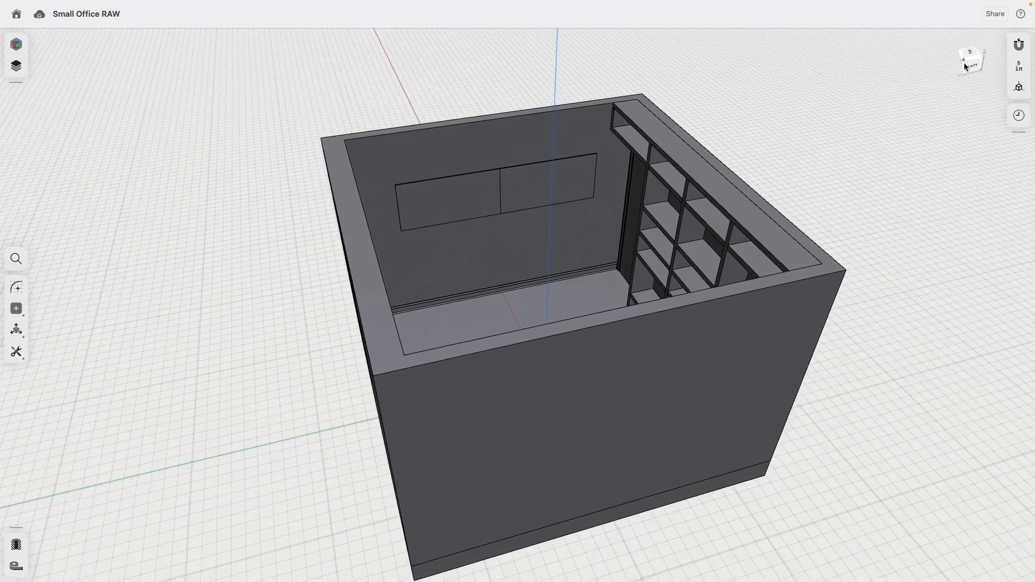
double_click(964, 63)
right_drag(826, 226, 785, 149)
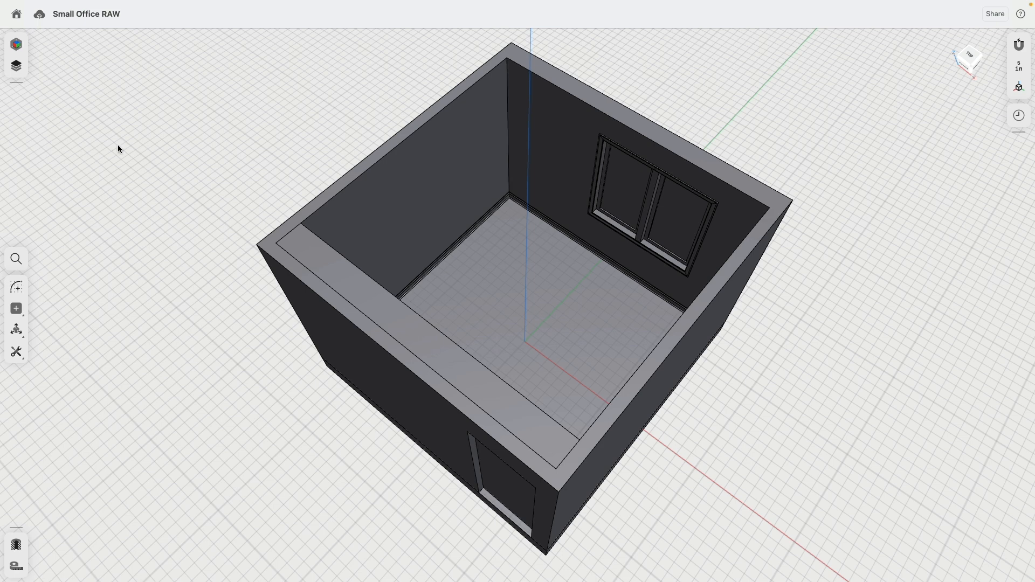
click(16, 44)
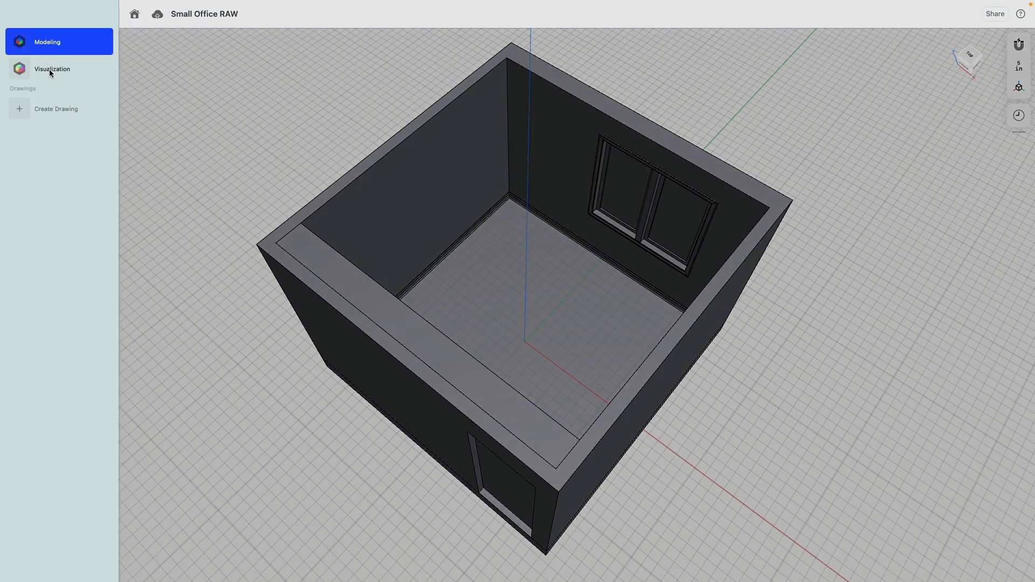
click(49, 70)
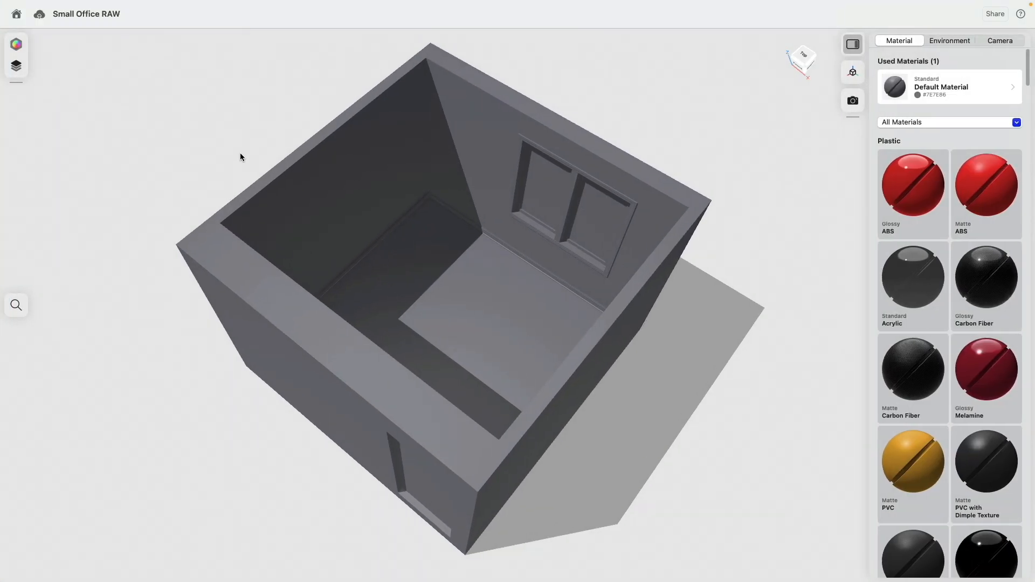
Step: Apply the wood material Matte Laminated to the Book Shelve, Trim Baseboard, Window and Door folders
click(16, 66)
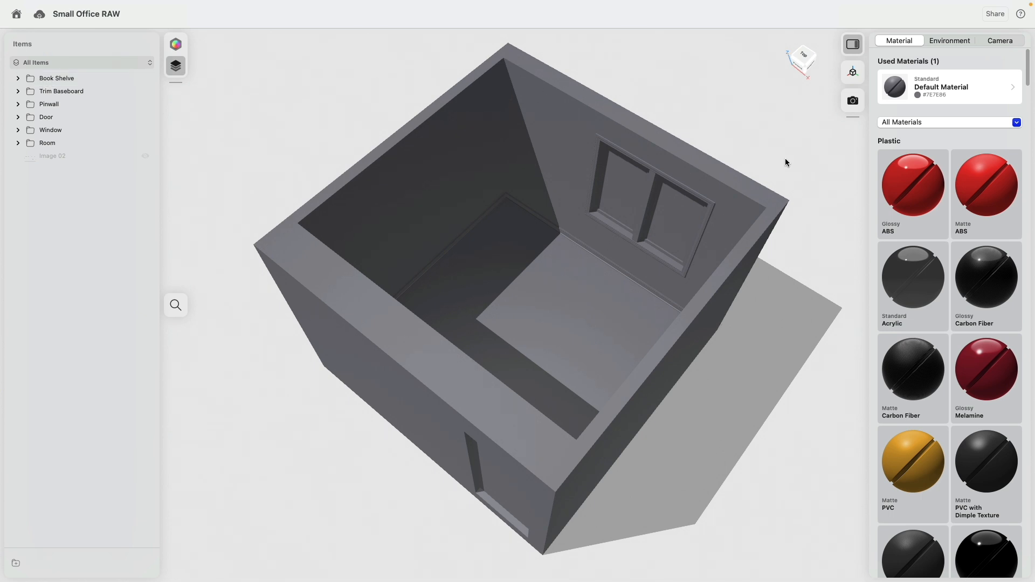
click(915, 123)
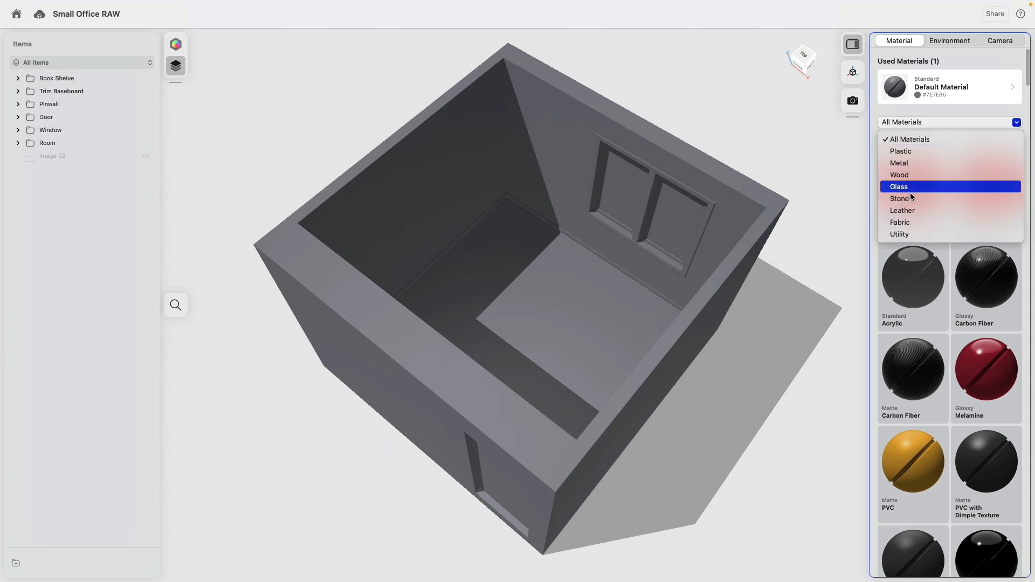
click(913, 175)
scroll(975, 266, down, 10)
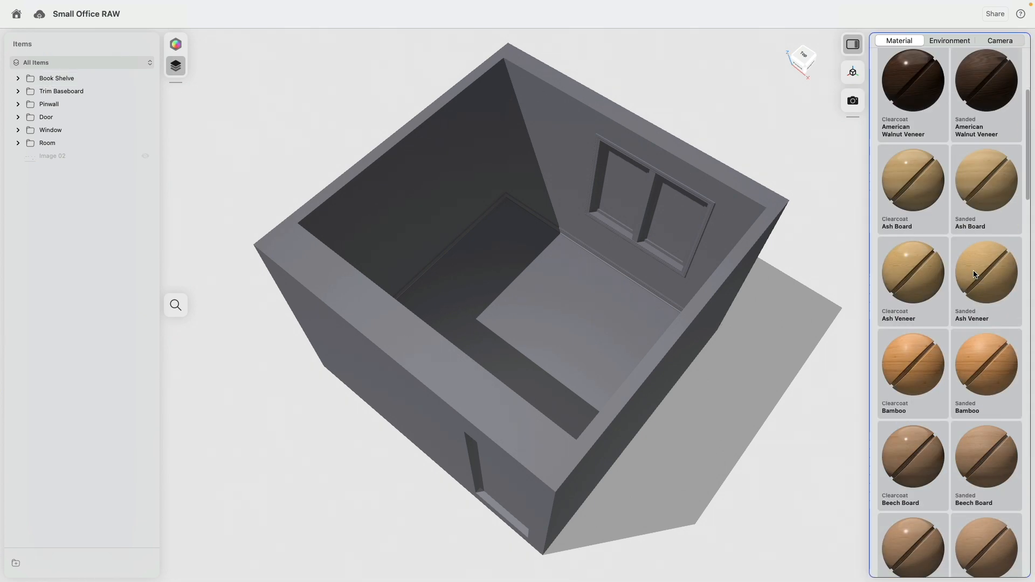
scroll(972, 271, down, 5)
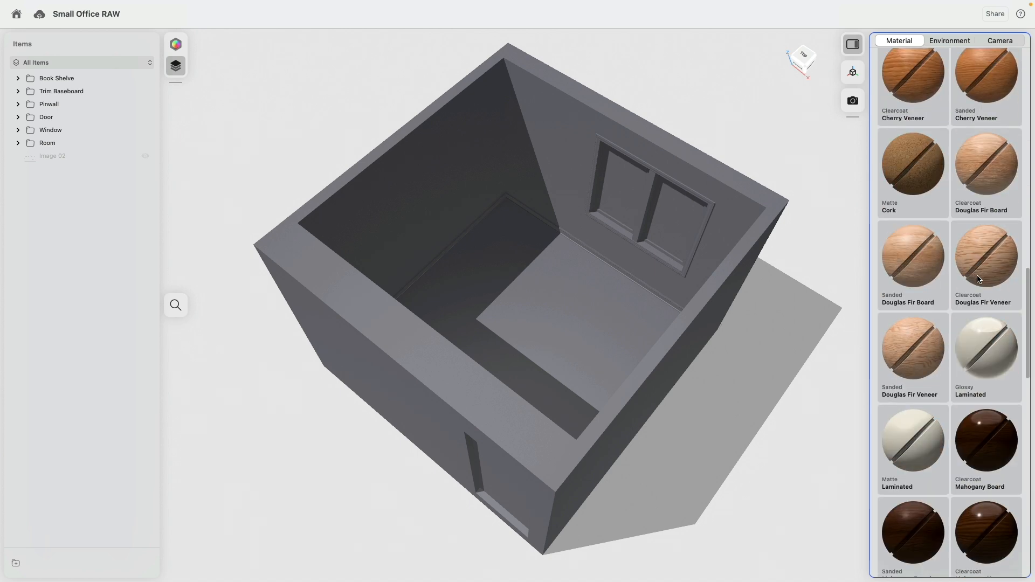
scroll(983, 289, down, 1)
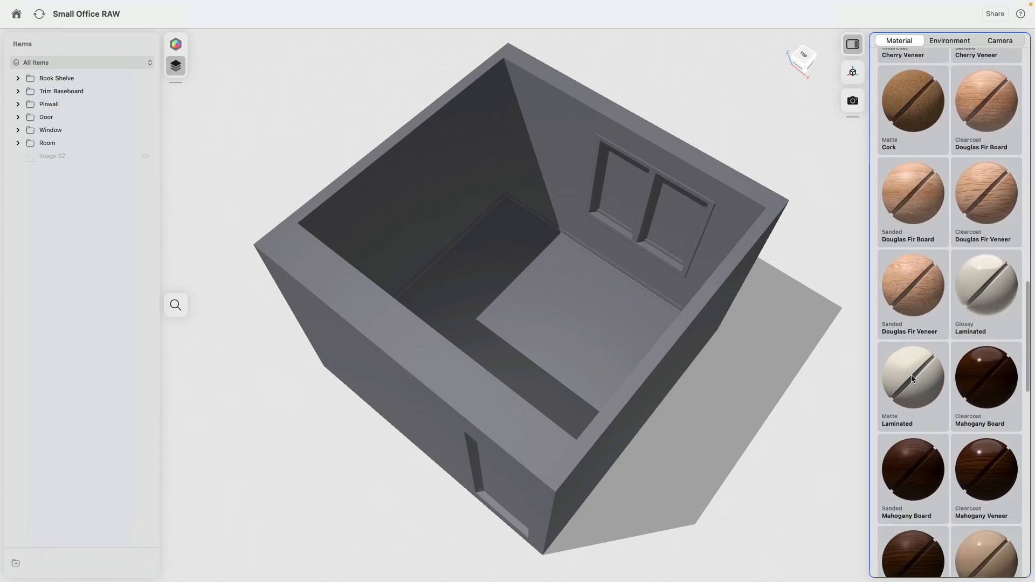
drag(261, 176, 87, 78)
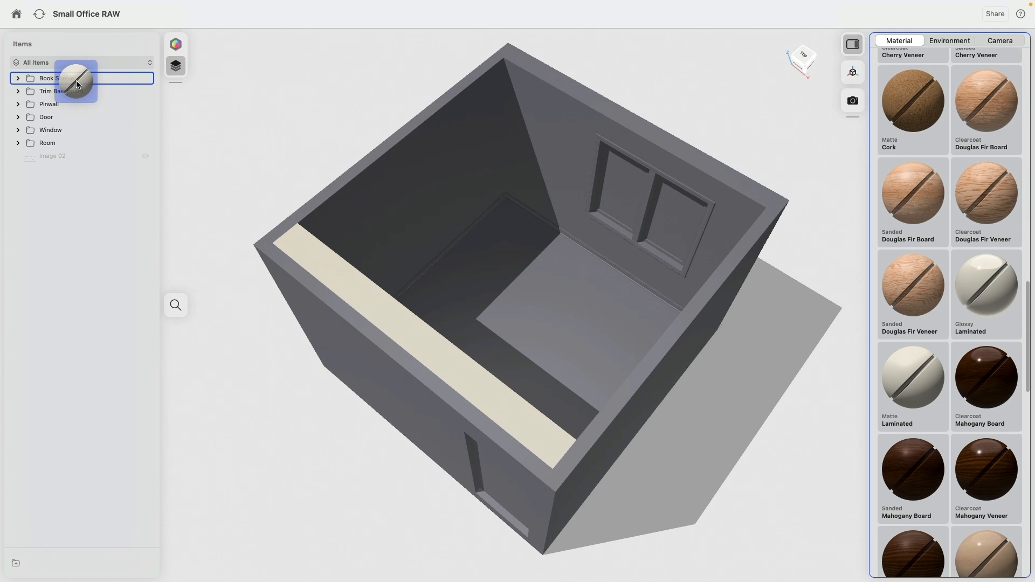
drag(917, 373, 96, 91)
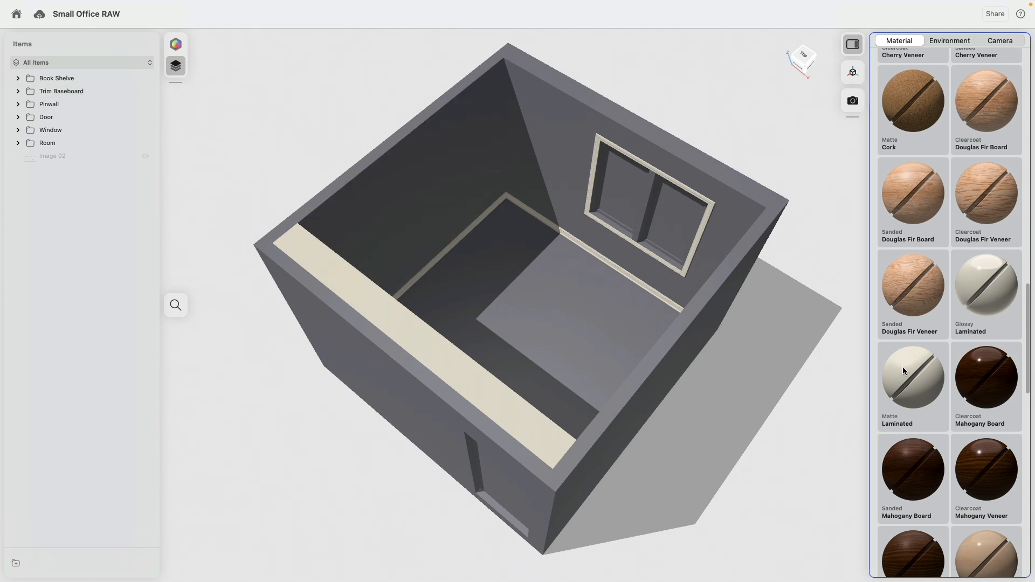
drag(904, 368, 101, 134)
drag(906, 362, 97, 118)
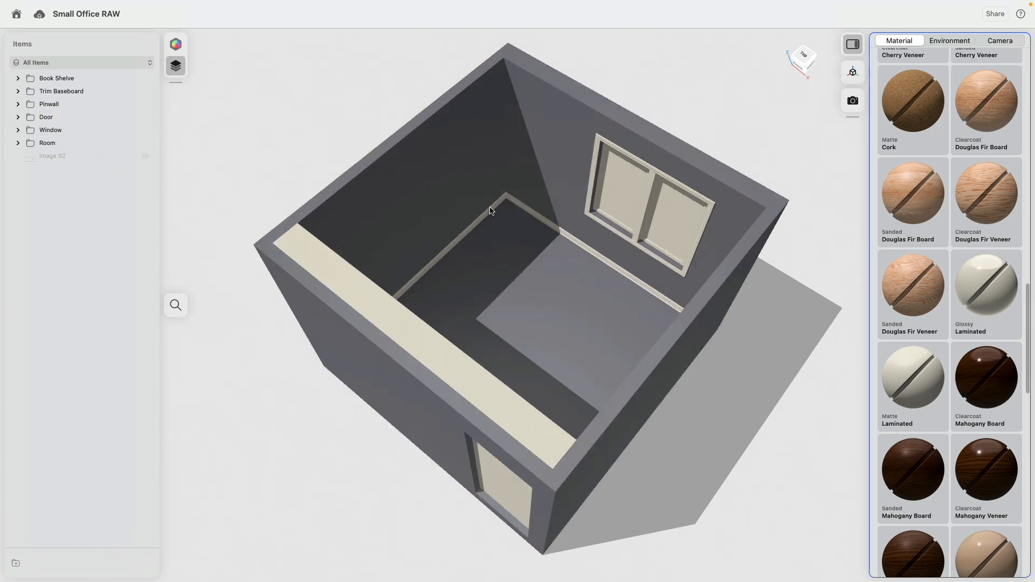
Step: Change the material of the room's inner faces around the window opening to Matte Laminated
scroll(621, 212, up, 10)
click(482, 233)
click(425, 188)
scroll(441, 244, down, 8)
right_drag(447, 243, 590, 161)
middle_drag(590, 161, 526, 380)
right_drag(527, 381, 558, 298)
scroll(571, 249, up, 8)
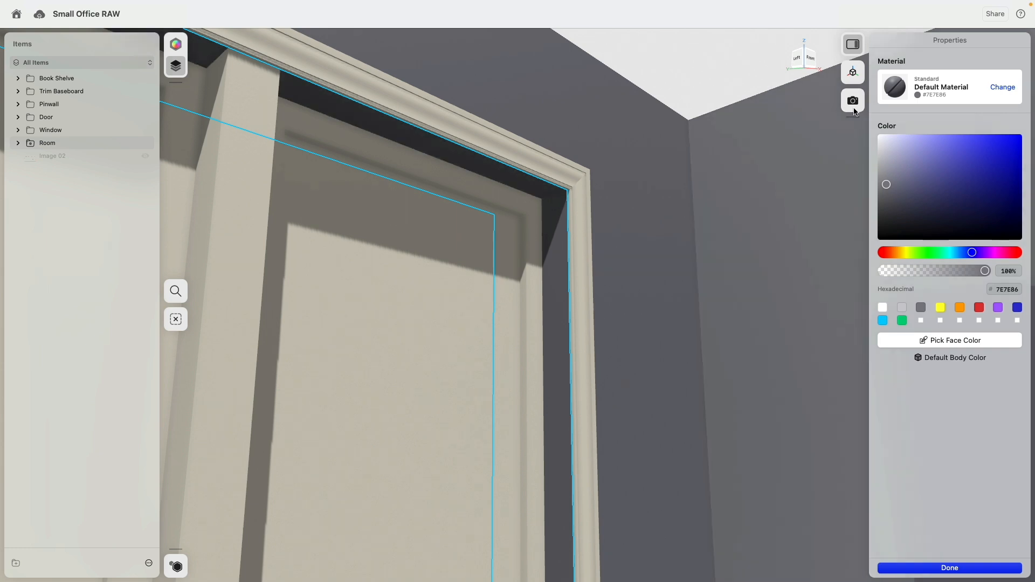
click(1003, 88)
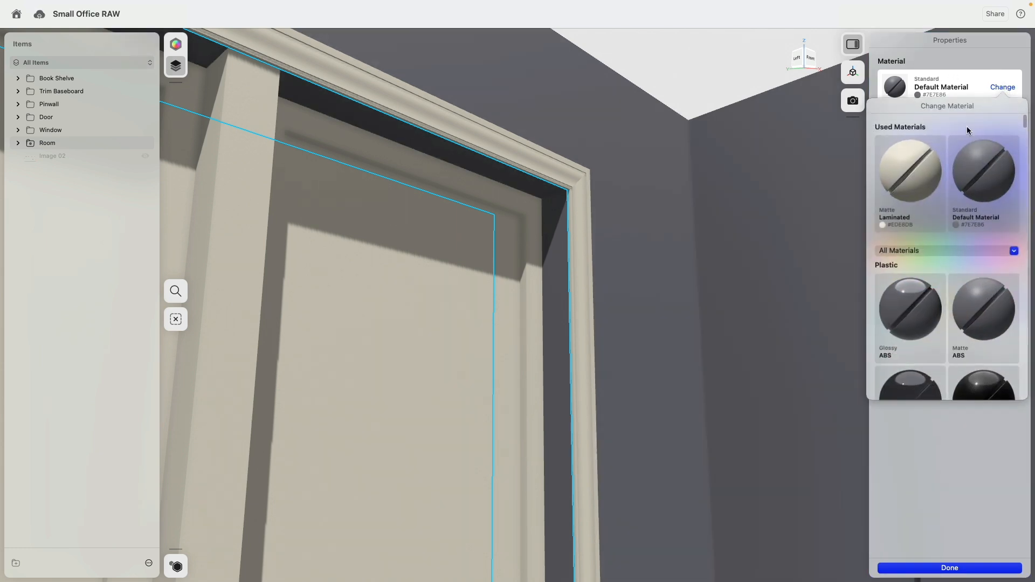
click(896, 165)
scroll(682, 193, down, 10)
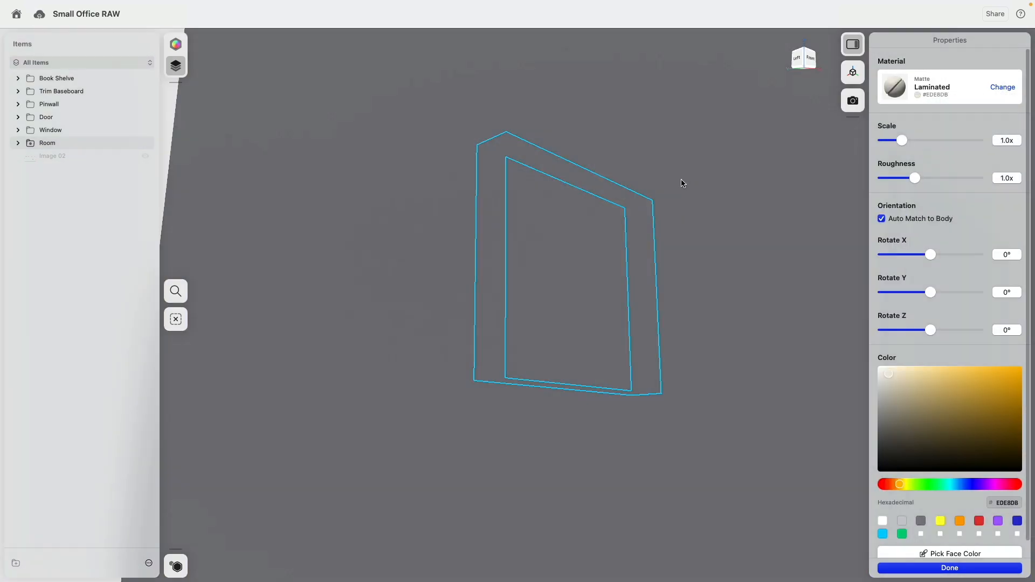
scroll(626, 180, up, 3)
scroll(564, 339, down, 10)
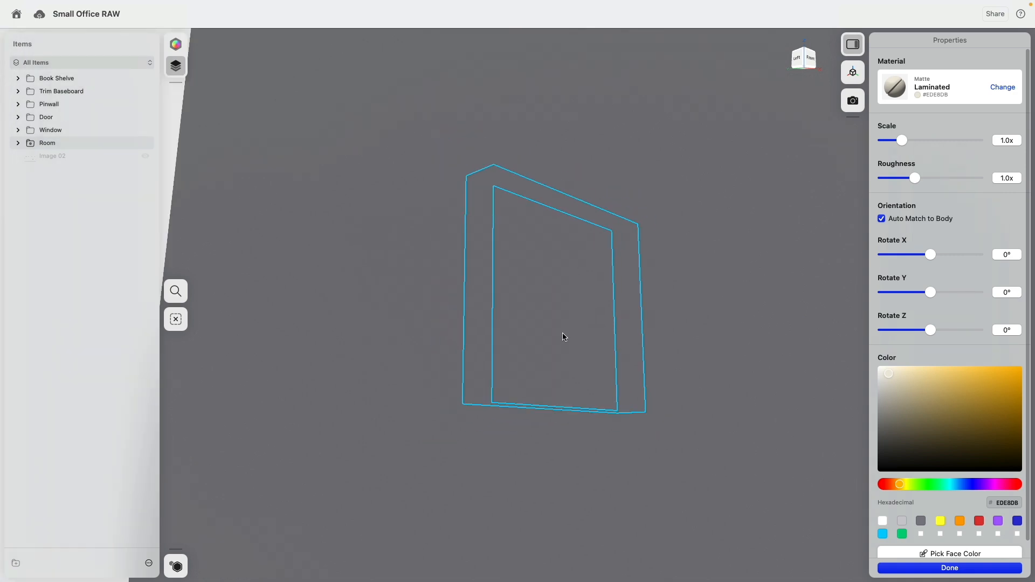
Step: Change the material of the room's faces lining the door opening to Matte Laminated and clear the selection
click(823, 287)
scroll(744, 297, up, 10)
click(765, 274)
right_drag(765, 273, 684, 307)
scroll(685, 308, up, 8)
click(714, 308)
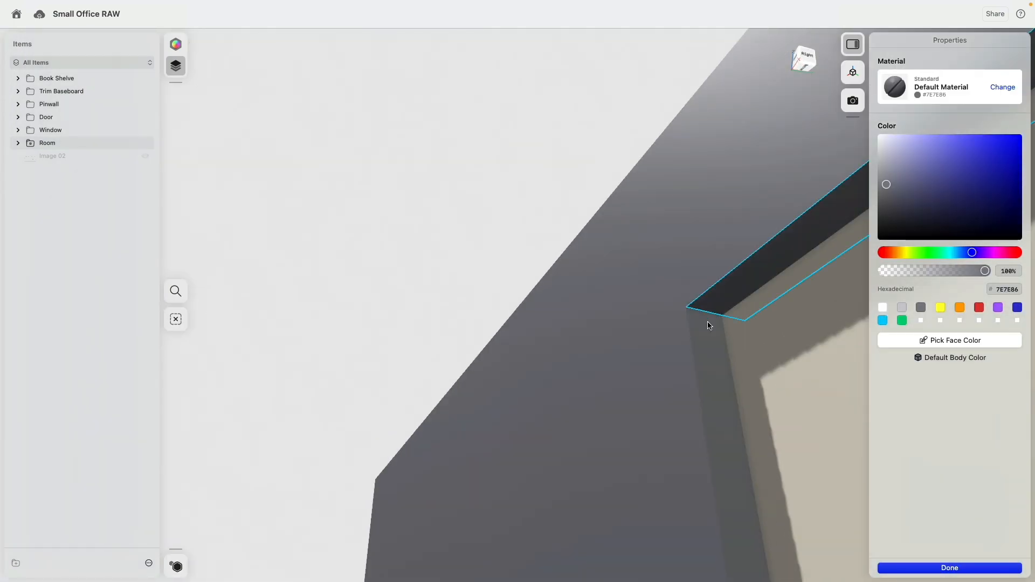
click(710, 323)
click(893, 91)
click(913, 171)
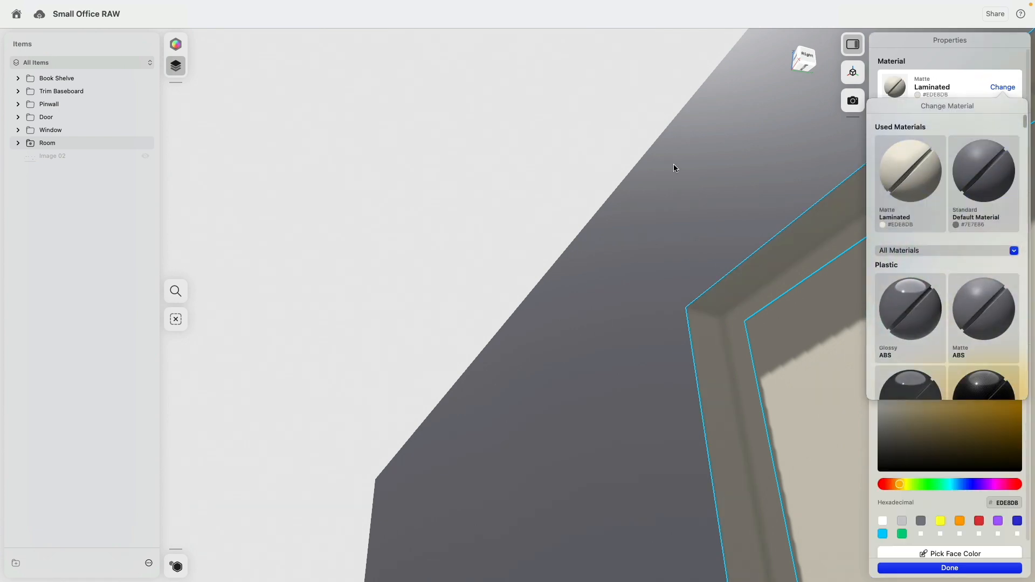
scroll(462, 255, down, 5)
right_drag(462, 254, 551, 286)
click(570, 113)
right_drag(649, 124, 166, 133)
right_drag(421, 329, 384, 283)
middle_drag(384, 282, 446, 295)
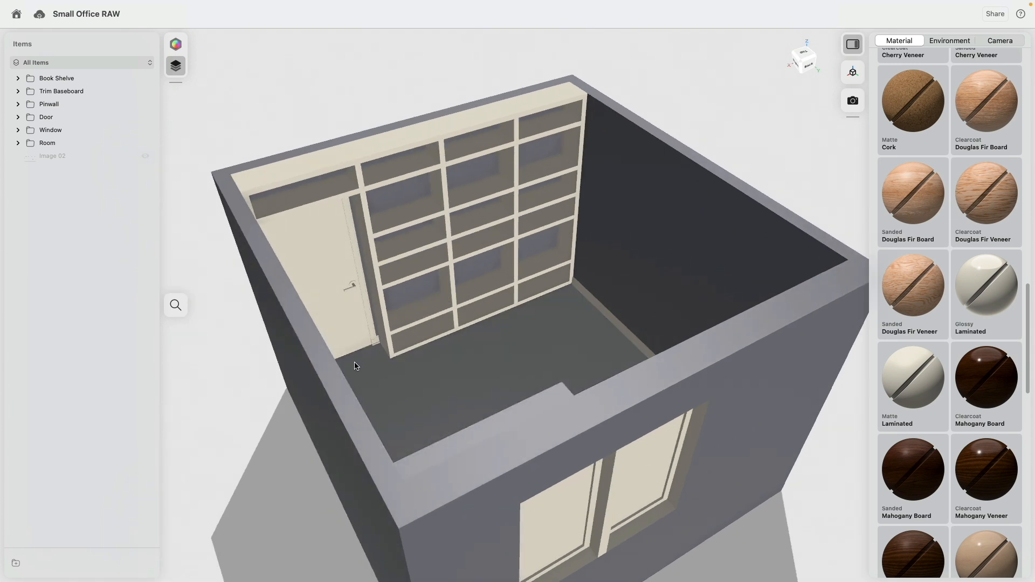
click(76, 143)
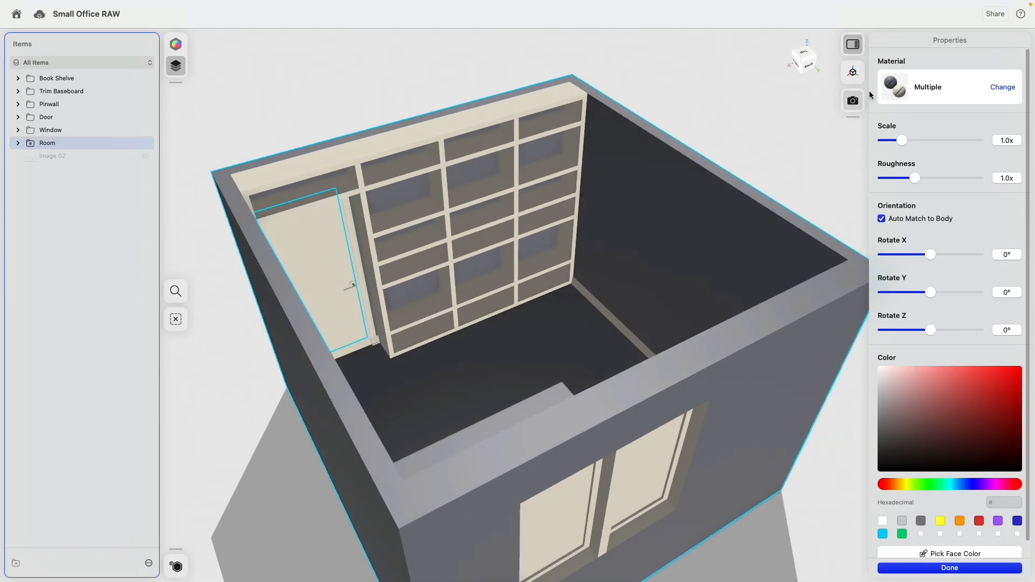
click(696, 98)
Step: Filter the material library to Utility and set the used Default Material's color to A4A4A4
scroll(969, 186, down, 3)
scroll(970, 186, up, 5)
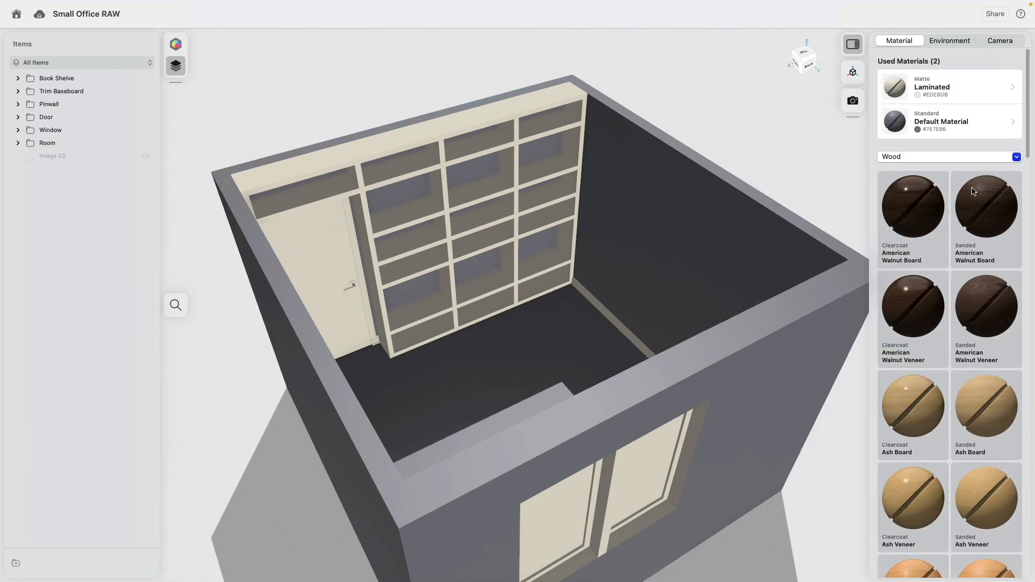
click(927, 157)
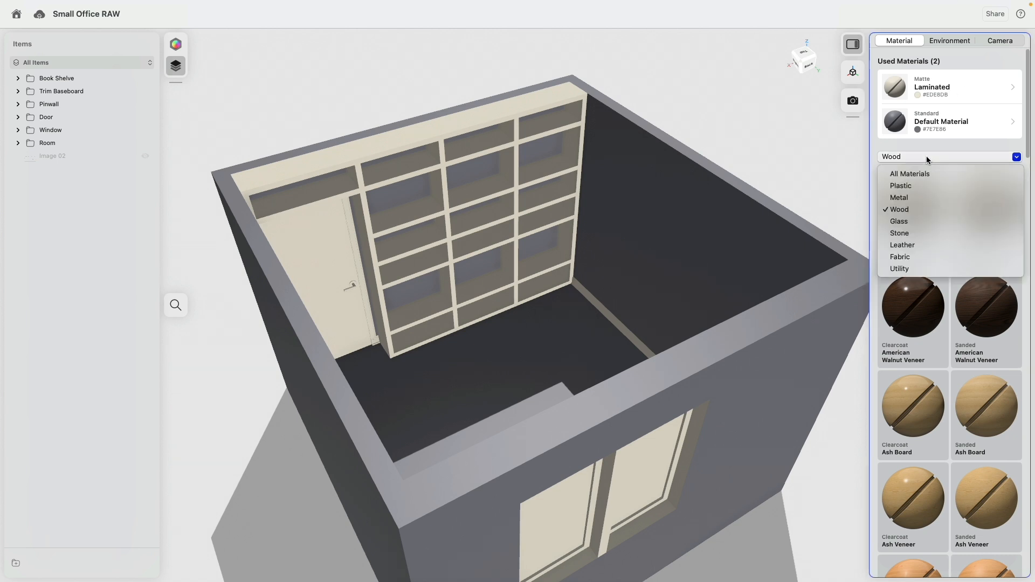
click(928, 269)
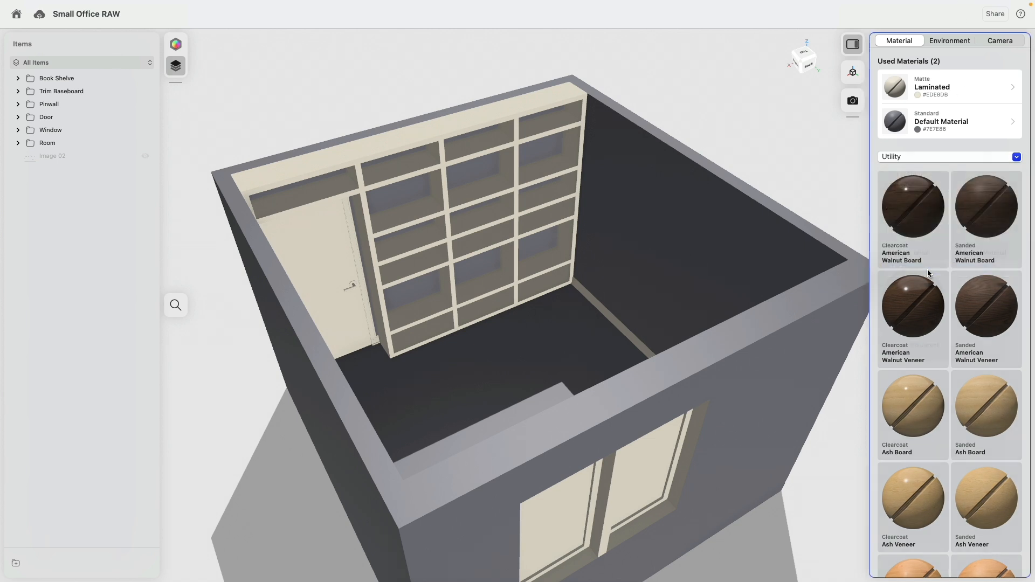
click(898, 130)
mouse_move(881, 154)
mouse_down()
mouse_move(876, 144)
mouse_move(872, 173)
mouse_up()
right_drag(815, 156, 485, 289)
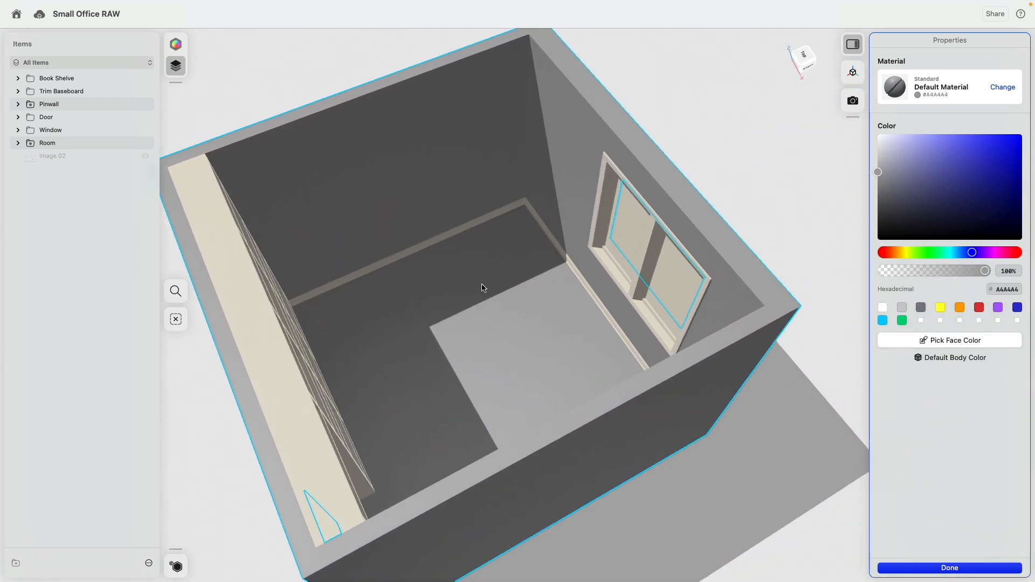
key(Escape)
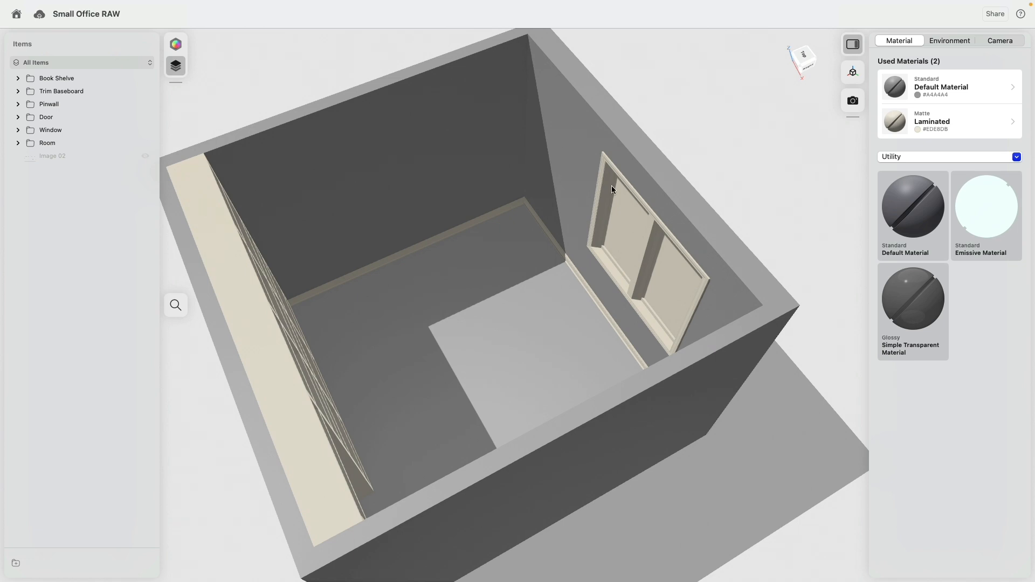
Step: Apply the wood material Sanded Birch Board to the room's floor
click(456, 320)
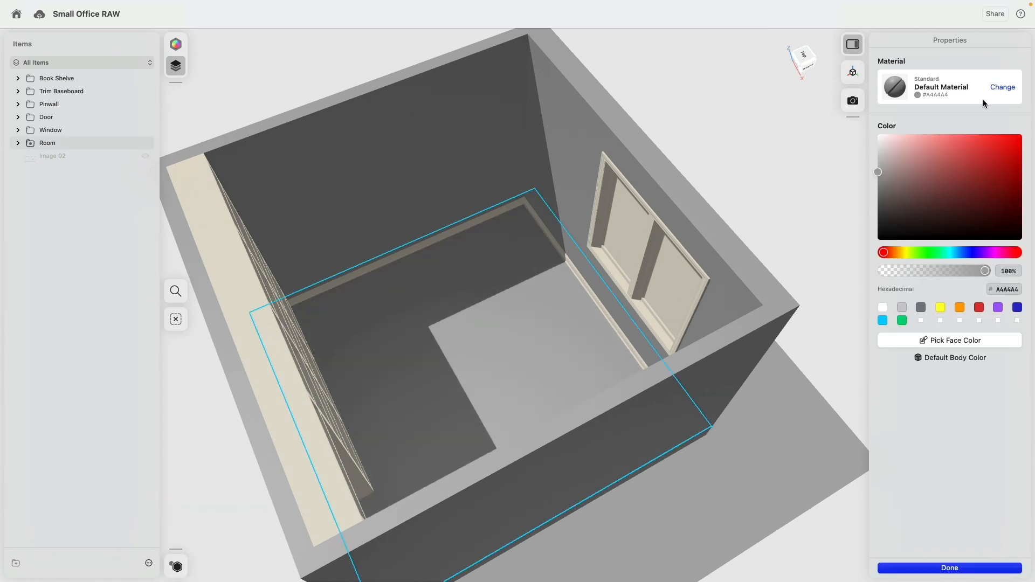
mouse_move(804, 167)
right_down()
mouse_move(794, 116)
mouse_move(800, 147)
right_up()
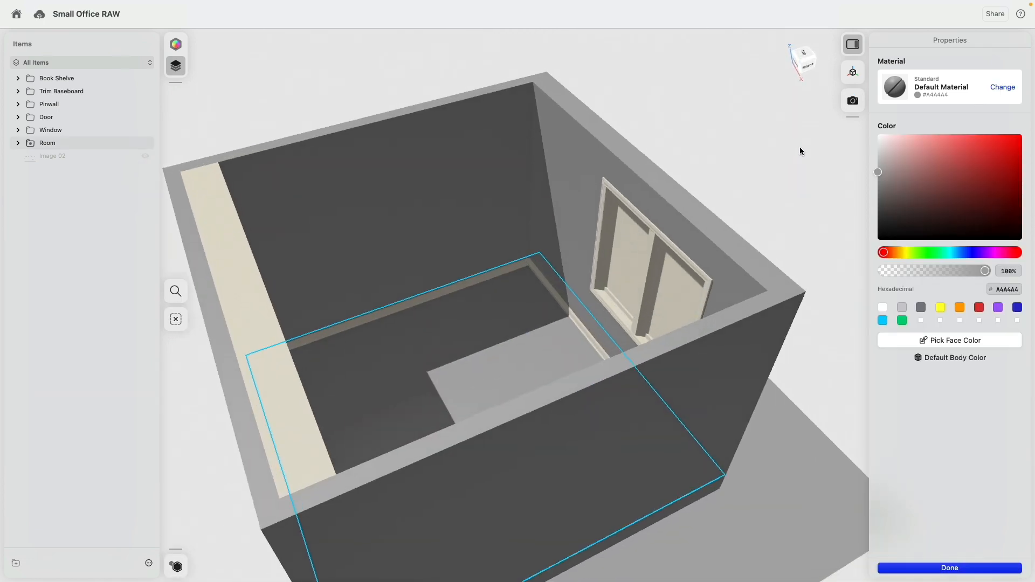
click(999, 88)
click(921, 250)
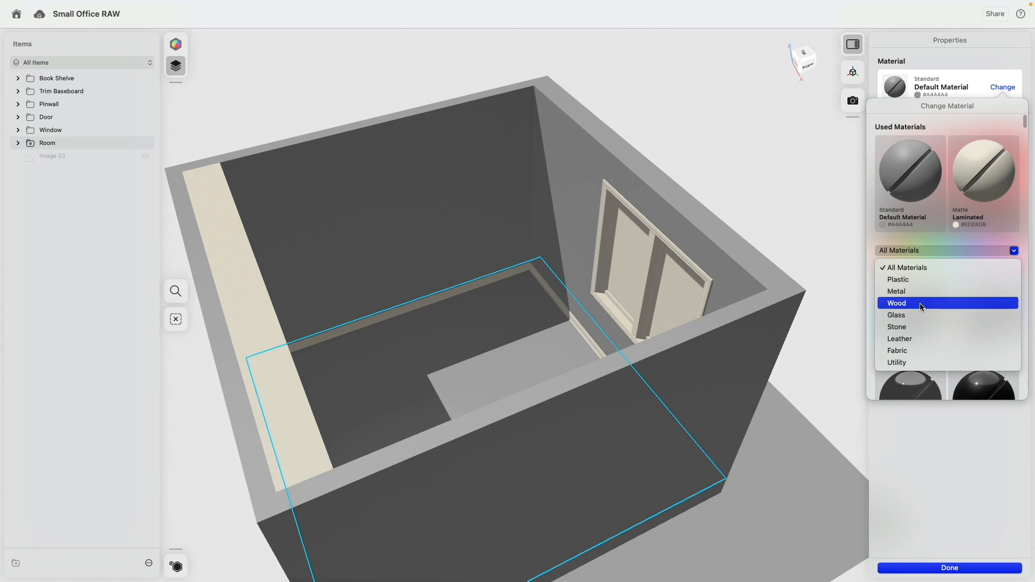
click(920, 303)
scroll(949, 303, down, 10)
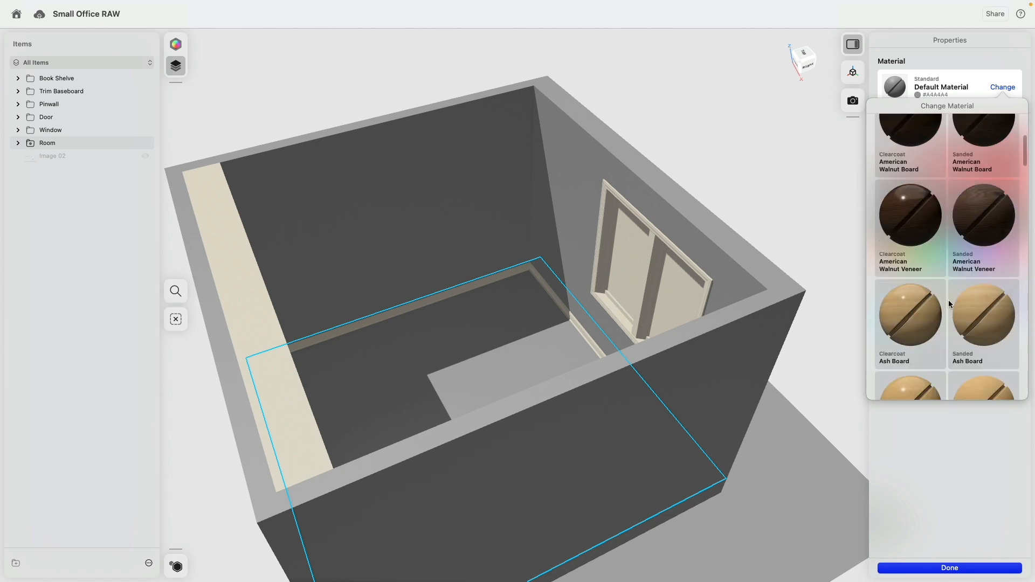
scroll(949, 304, down, 2)
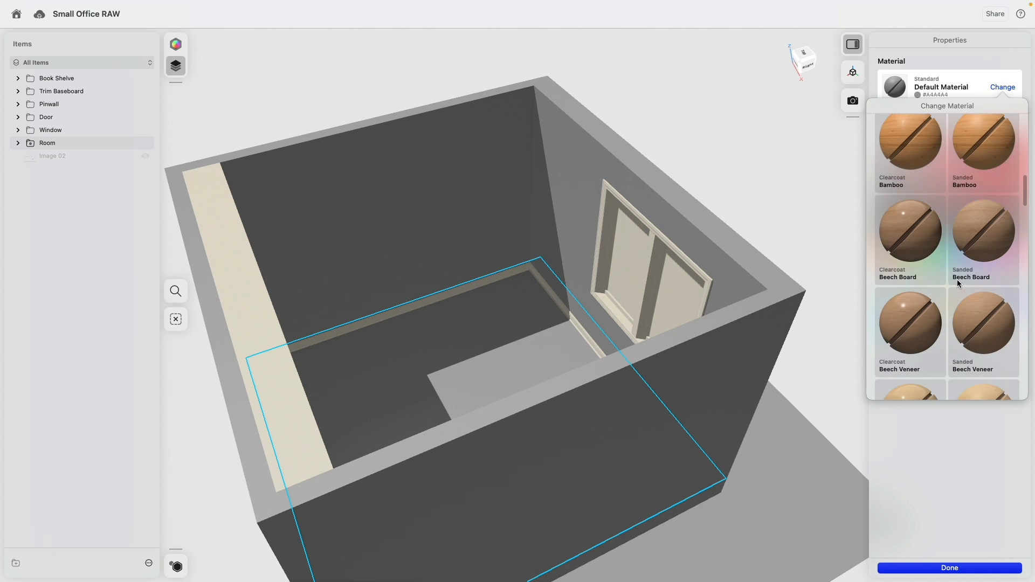
scroll(958, 282, down, 2)
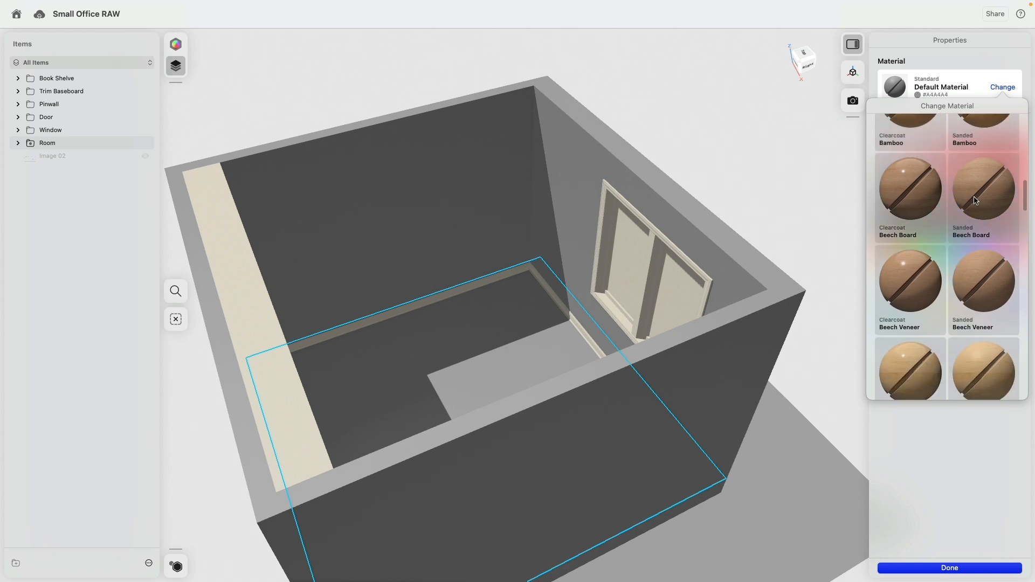
scroll(1004, 302, down, 3)
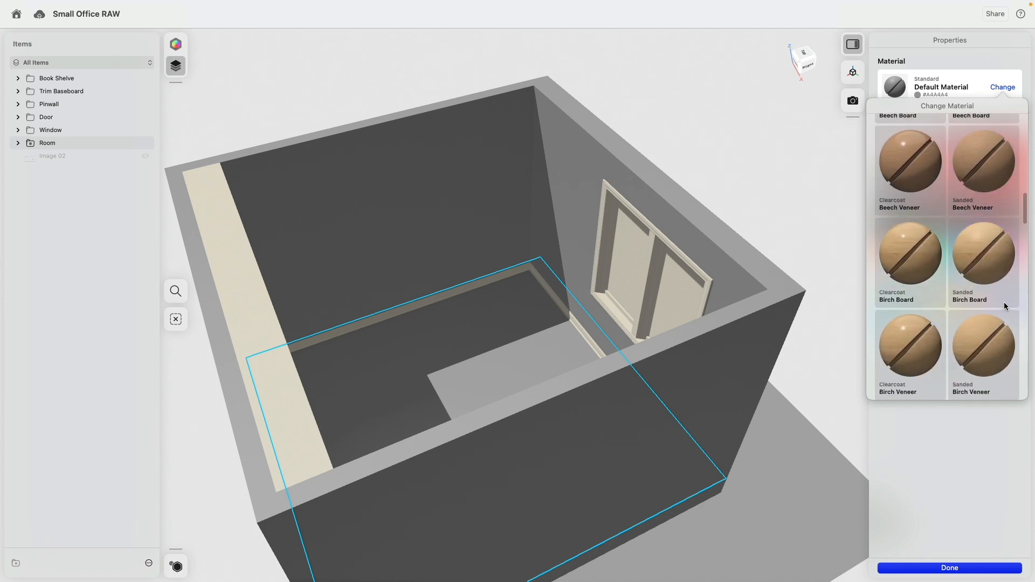
drag(989, 244, 485, 353)
middle_drag(521, 316, 532, 264)
Step: Set the floor's Birch Board texture to a scale of 1.59x and a Z rotation of 90°
drag(946, 140, 915, 140)
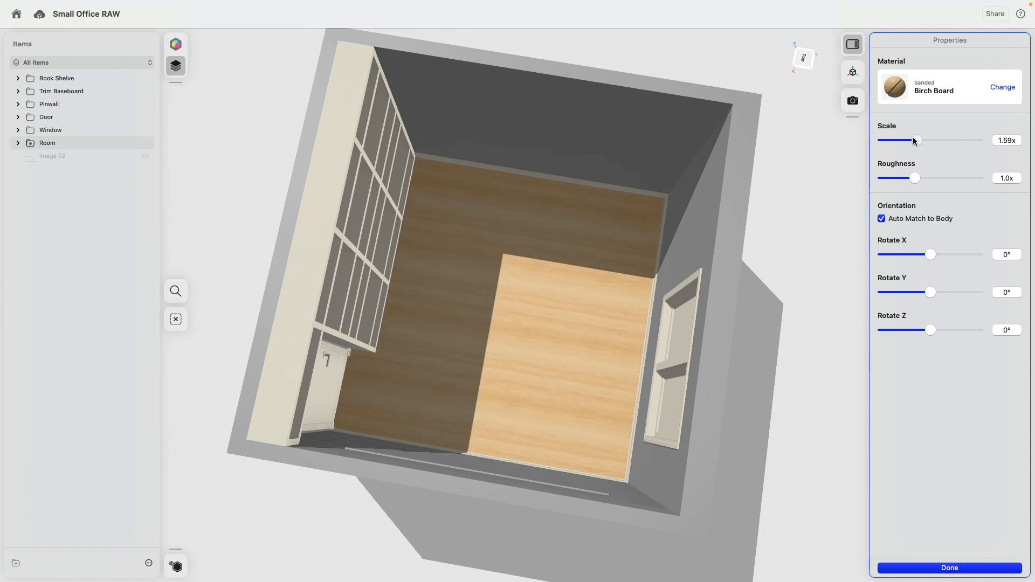
drag(930, 329, 951, 329)
click(998, 330)
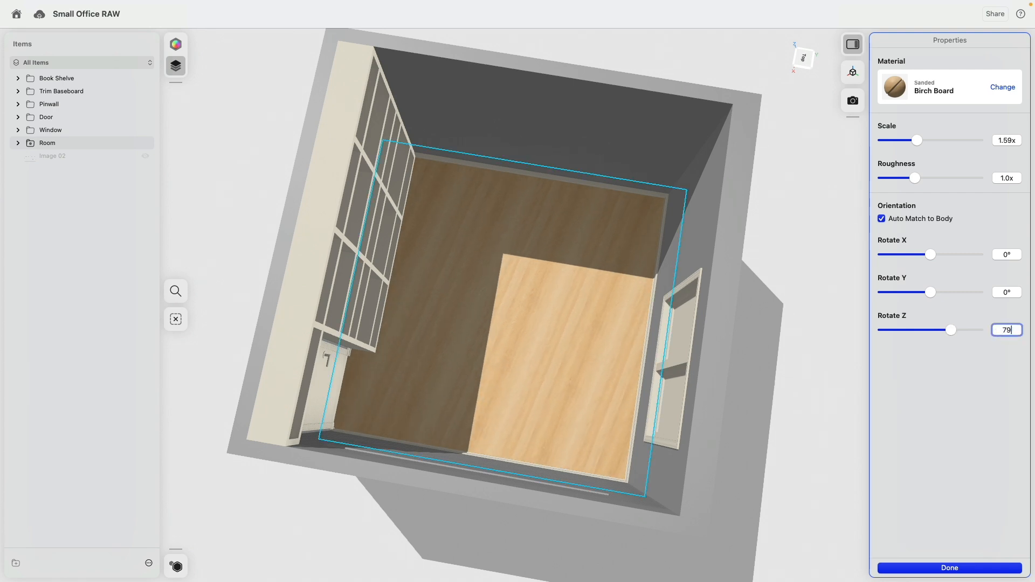
key(Return)
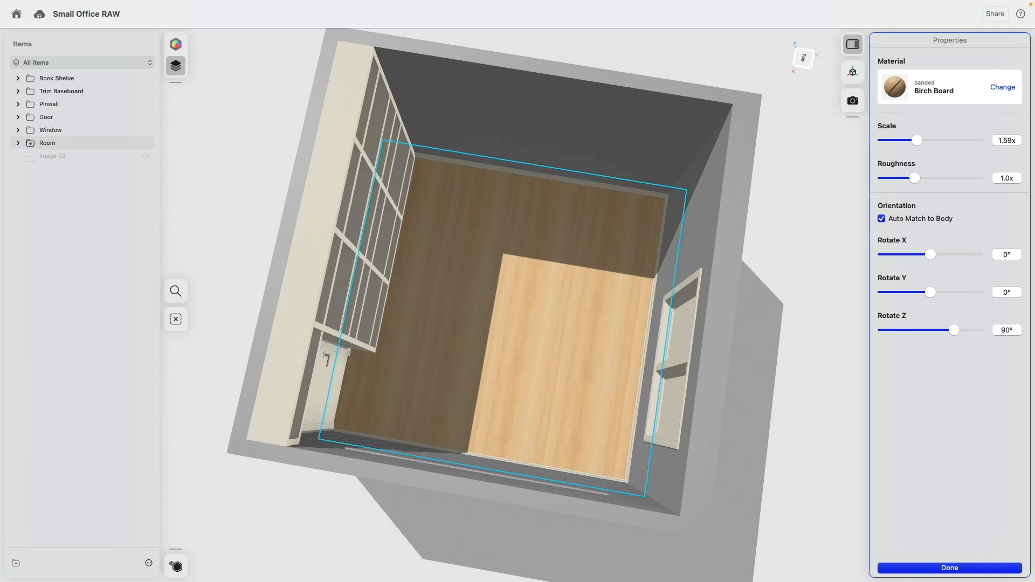
Step: Deselect the floor and lighten the color of the used Matte Laminated material to FFFFFF
click(754, 305)
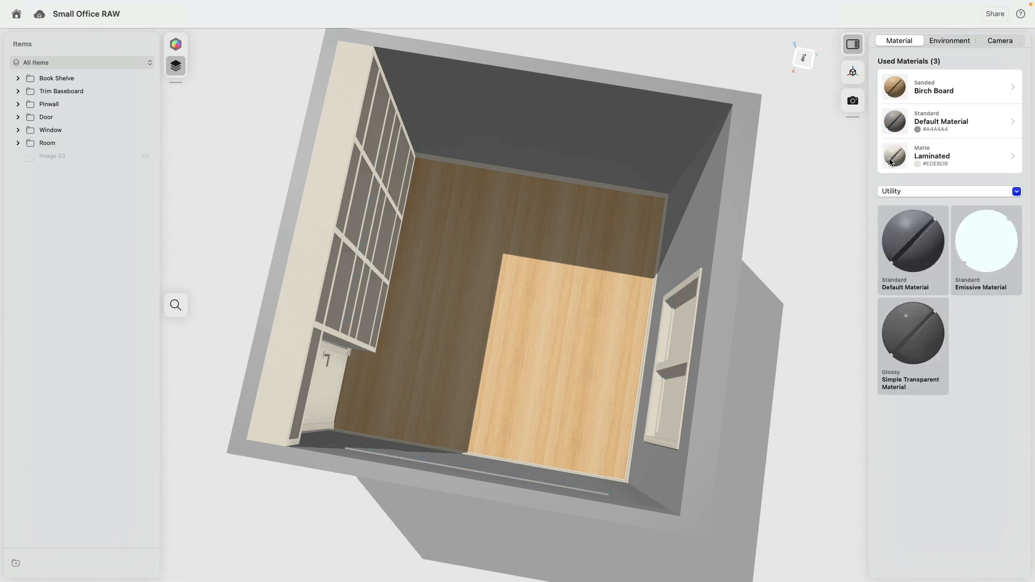
click(892, 160)
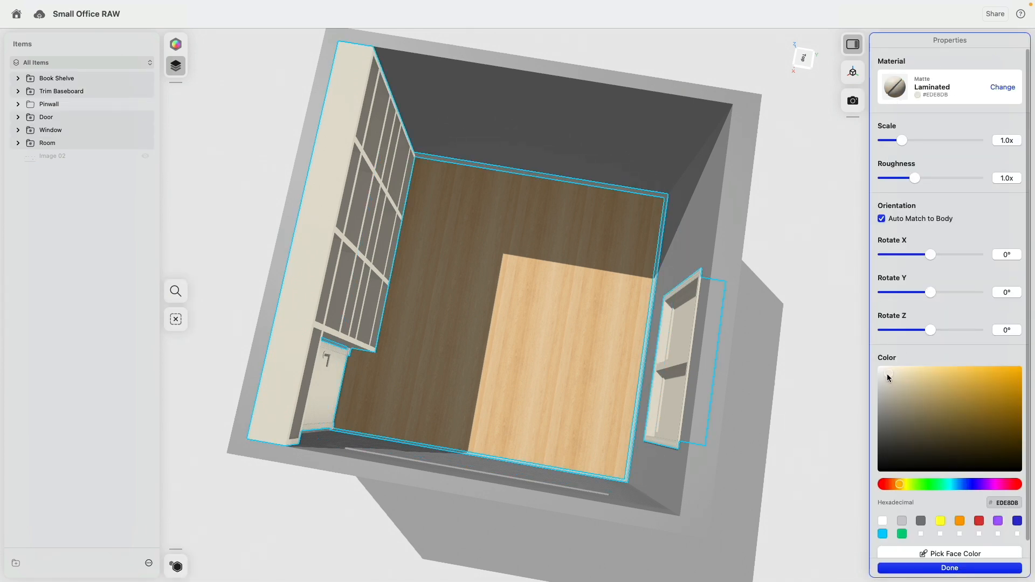
drag(880, 370, 833, 351)
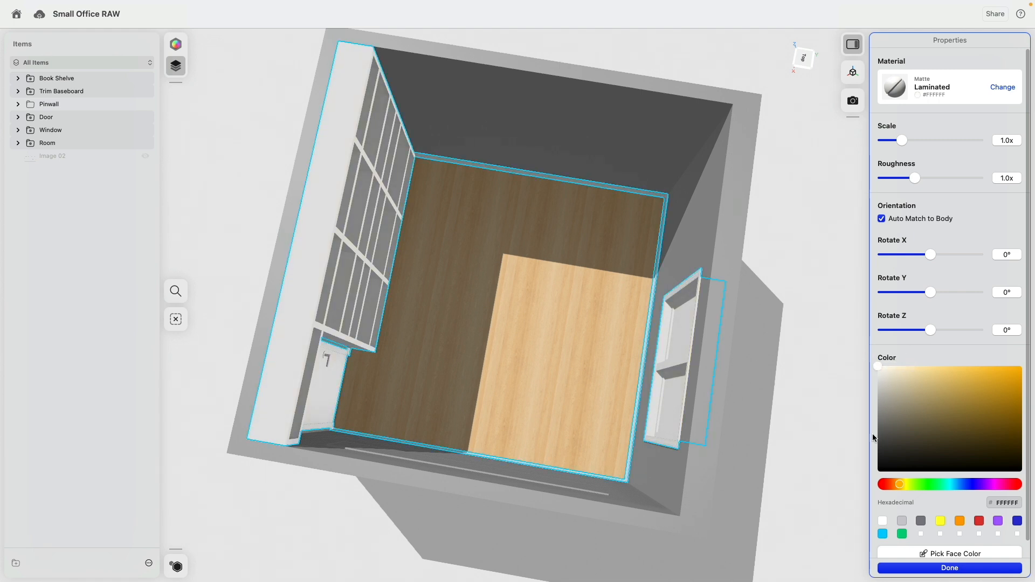
Step: Try the light blue preset on the Laminated material and return its color to FFFFFF
click(883, 534)
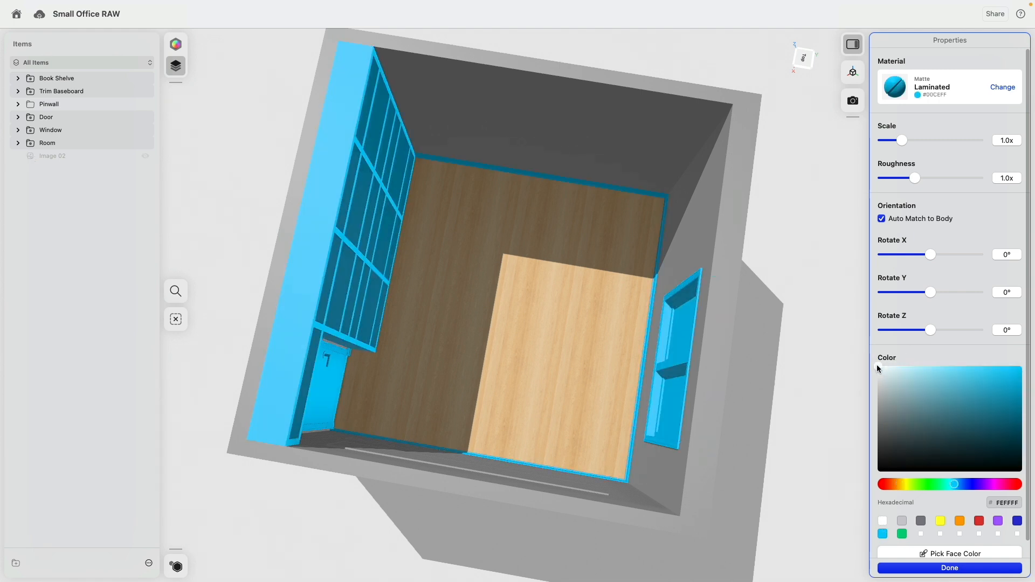
click(879, 367)
mouse_move(881, 368)
mouse_down()
mouse_move(891, 368)
mouse_move(883, 363)
mouse_up()
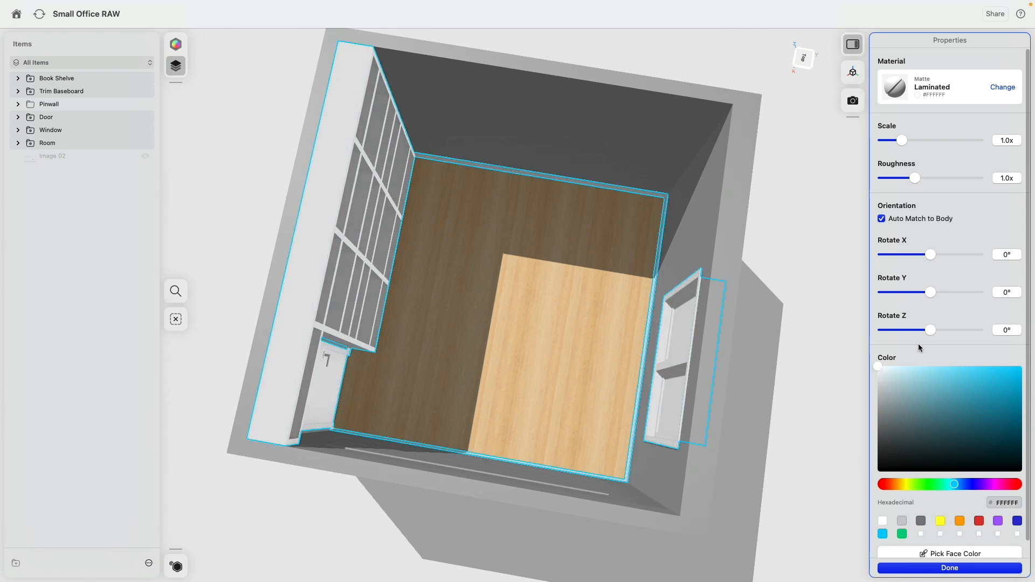
Step: Undo the recent Laminated color changes back to the off-white EDEBE6 and reopen that material's properties
click(821, 412)
key(super+z)
key(super+z)
key(super+z)
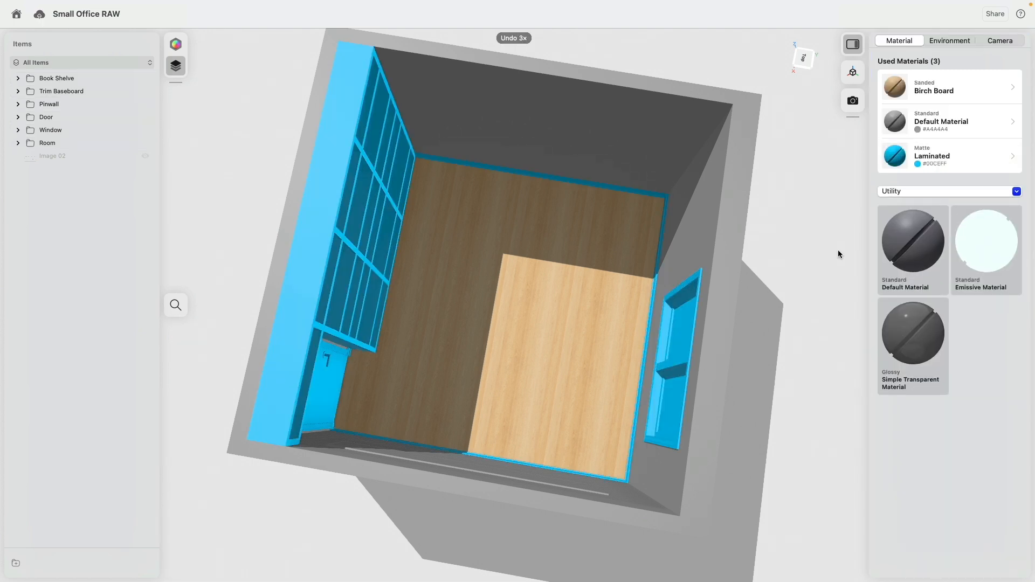
key(super+z)
key(super+z)
key(super+z)
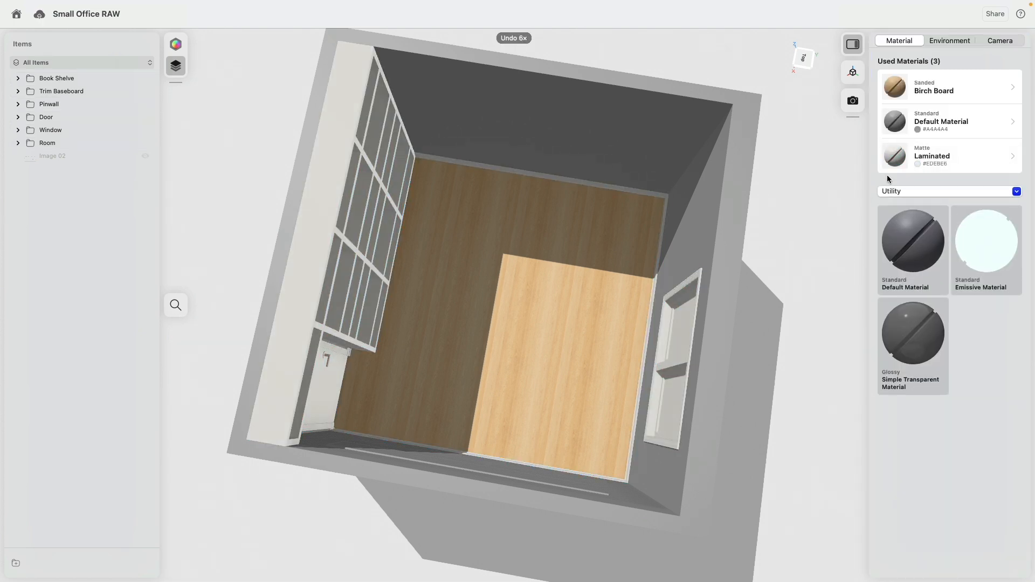
click(917, 164)
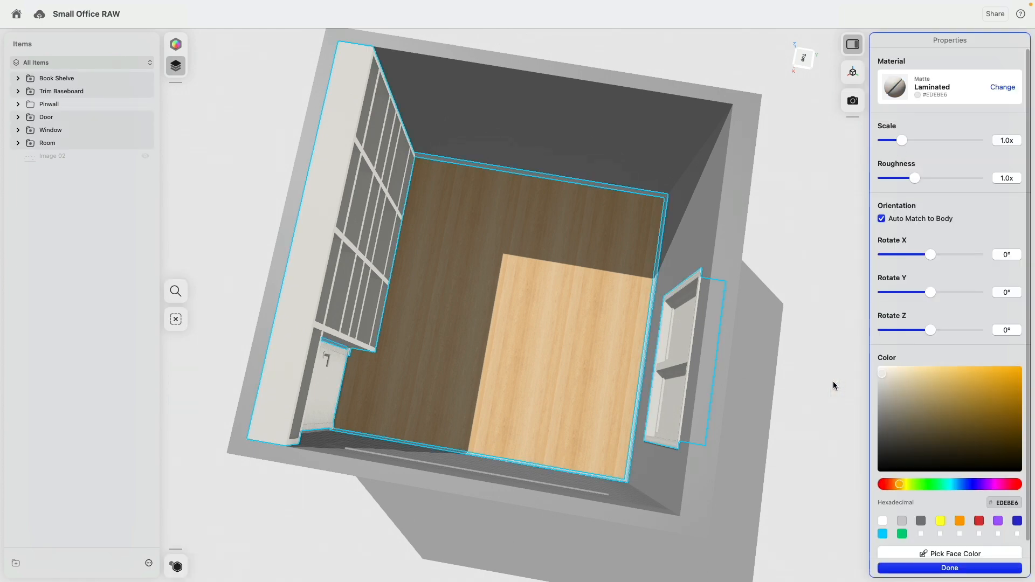
Step: Change the material of the door handle and its round base plate to the metal Rough Aluminum
right_drag(761, 363, 612, 223)
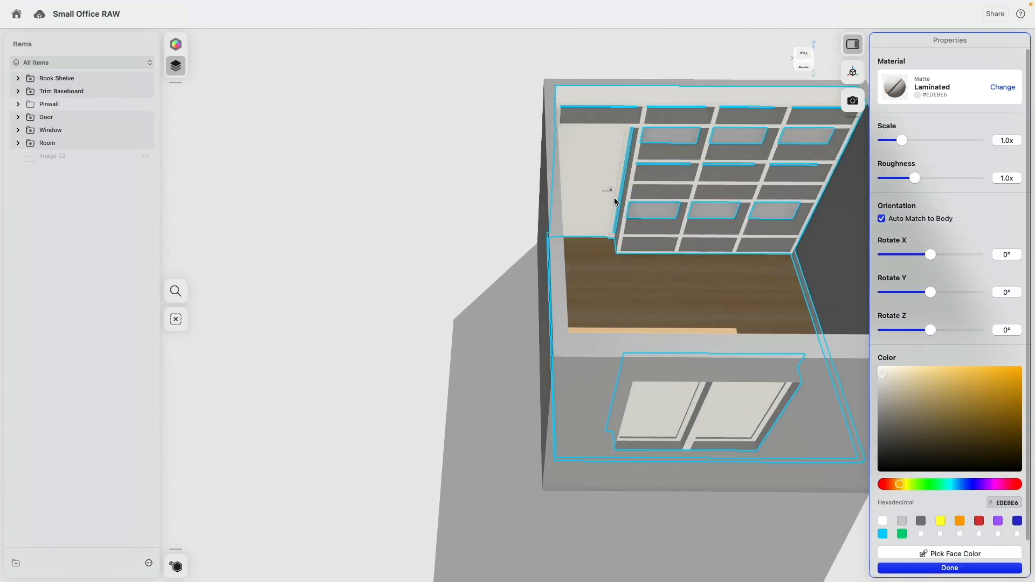
scroll(612, 223, up, 10)
click(605, 406)
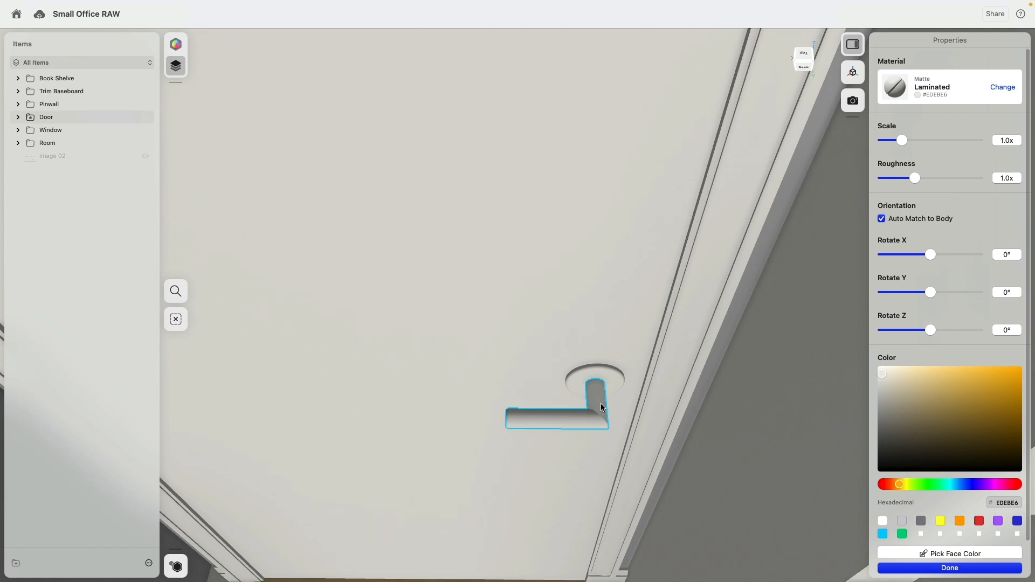
click(609, 374)
click(993, 89)
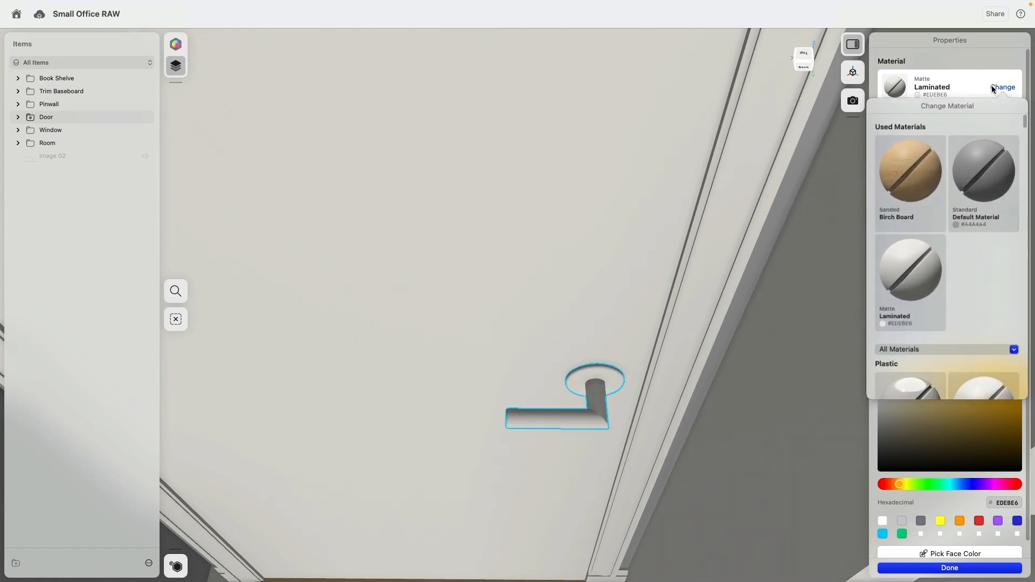
click(921, 349)
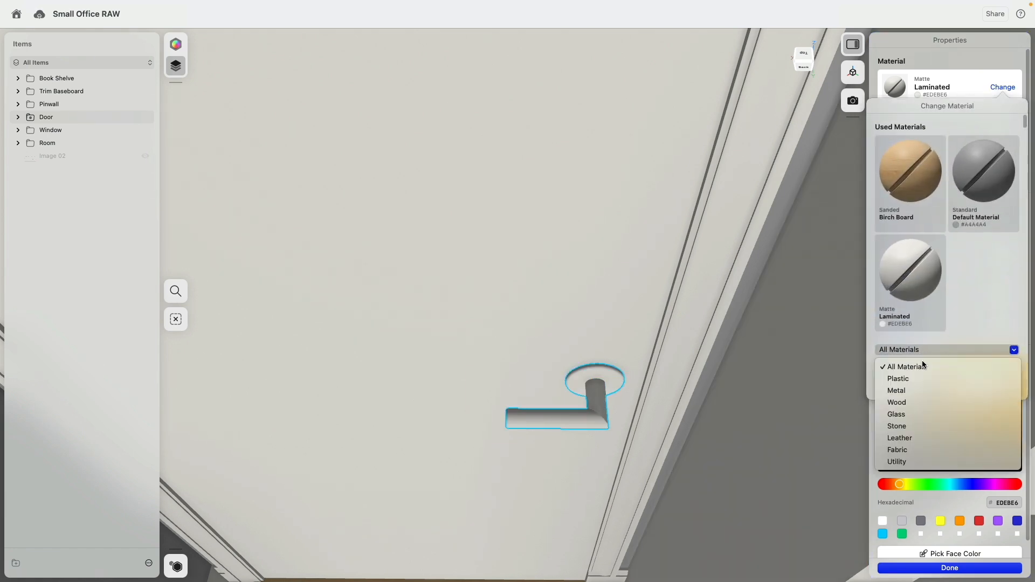
click(923, 391)
scroll(972, 316, down, 5)
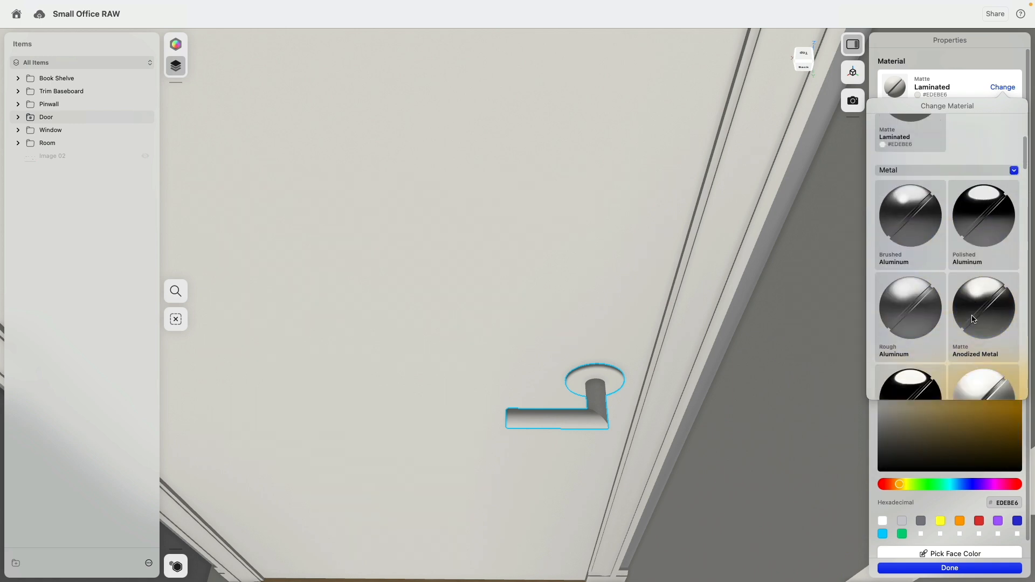
scroll(928, 308, down, 1)
drag(915, 315, 596, 415)
scroll(592, 411, down, 5)
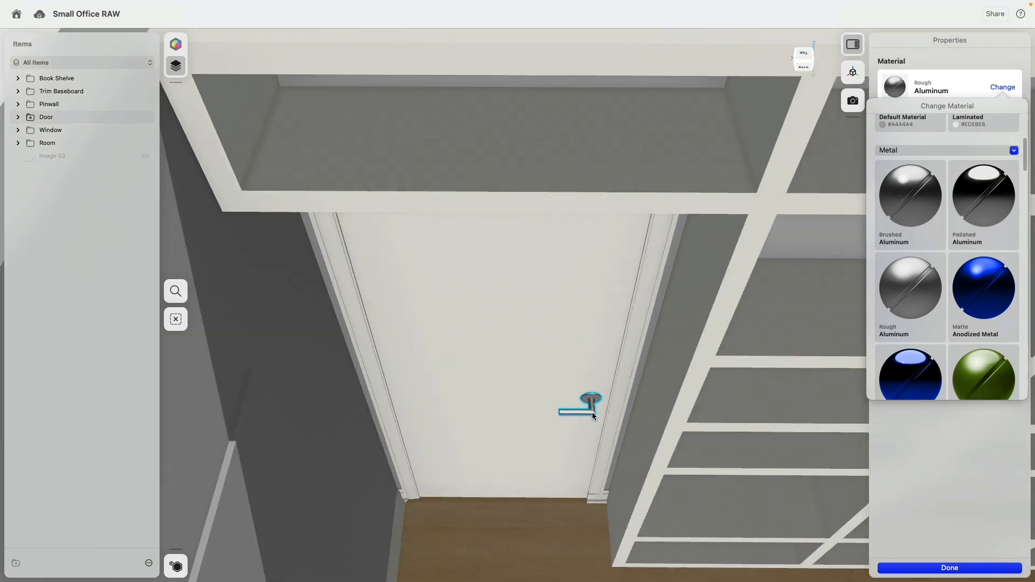
click(552, 325)
Step: Clear the door handle selection and filter the material library to Wood for the pinwall
middle_drag(592, 391, 542, 316)
scroll(542, 316, down, 10)
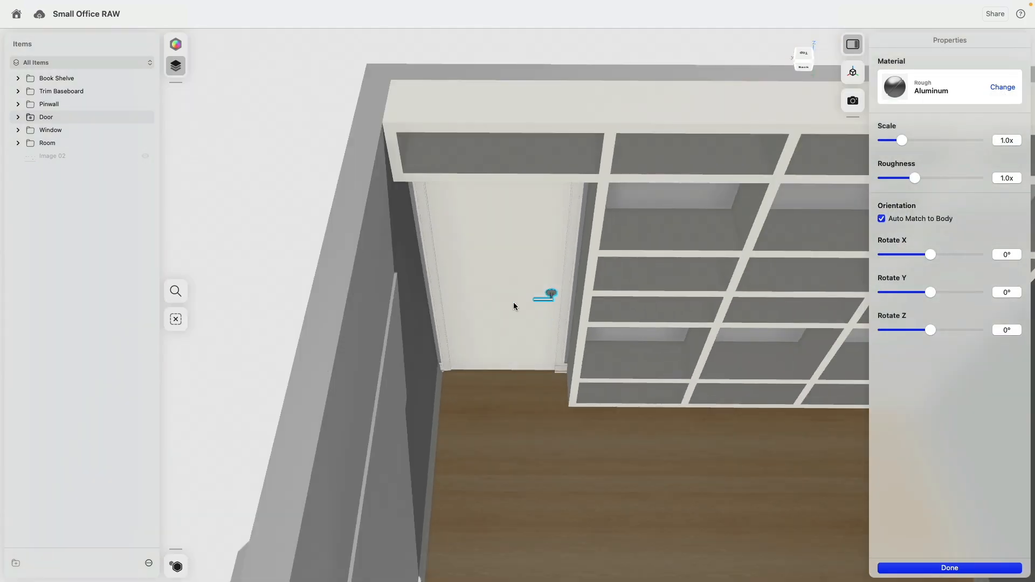
right_drag(555, 328, 438, 329)
middle_drag(438, 328, 541, 387)
scroll(500, 283, up, 5)
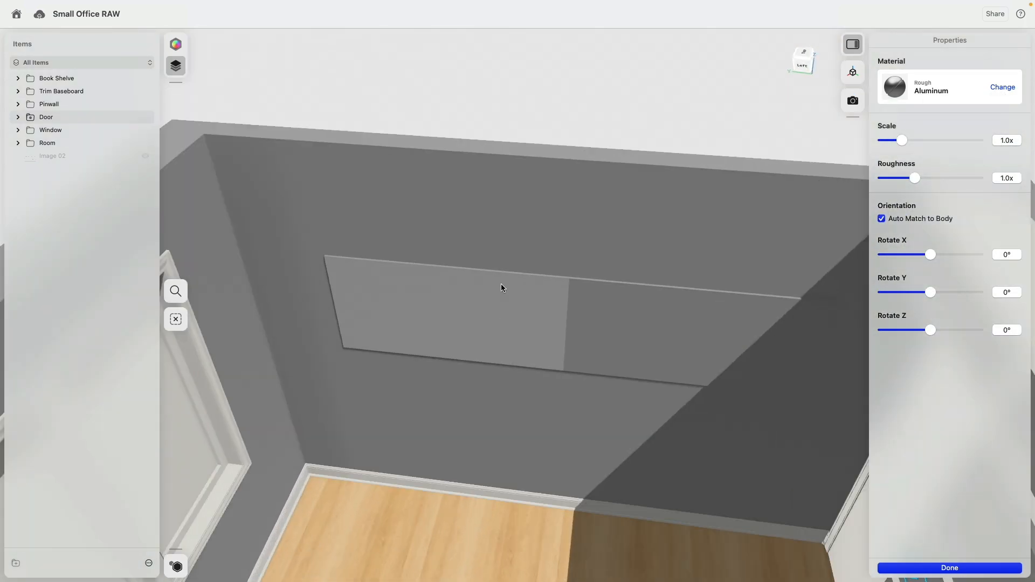
click(616, 99)
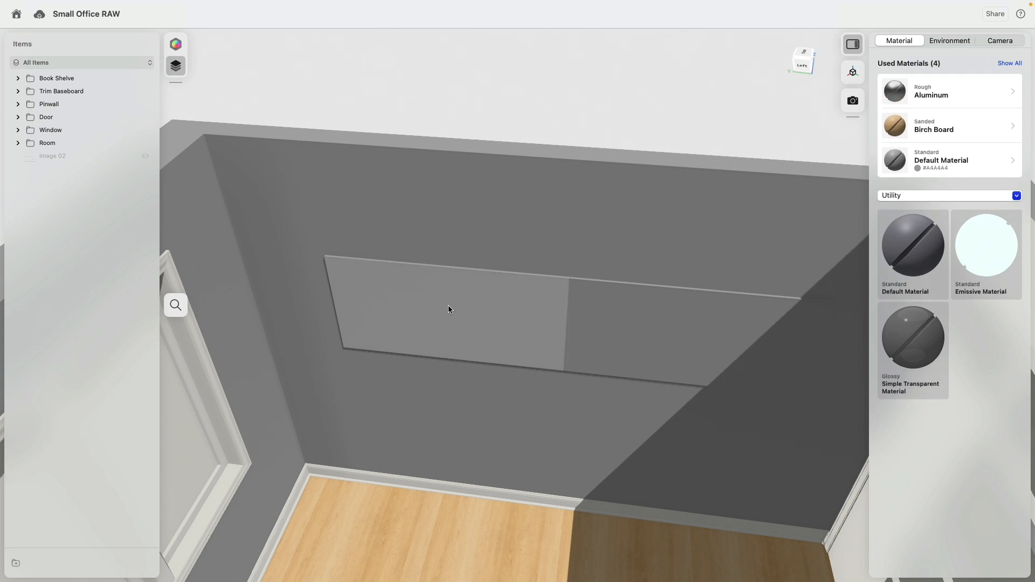
click(933, 194)
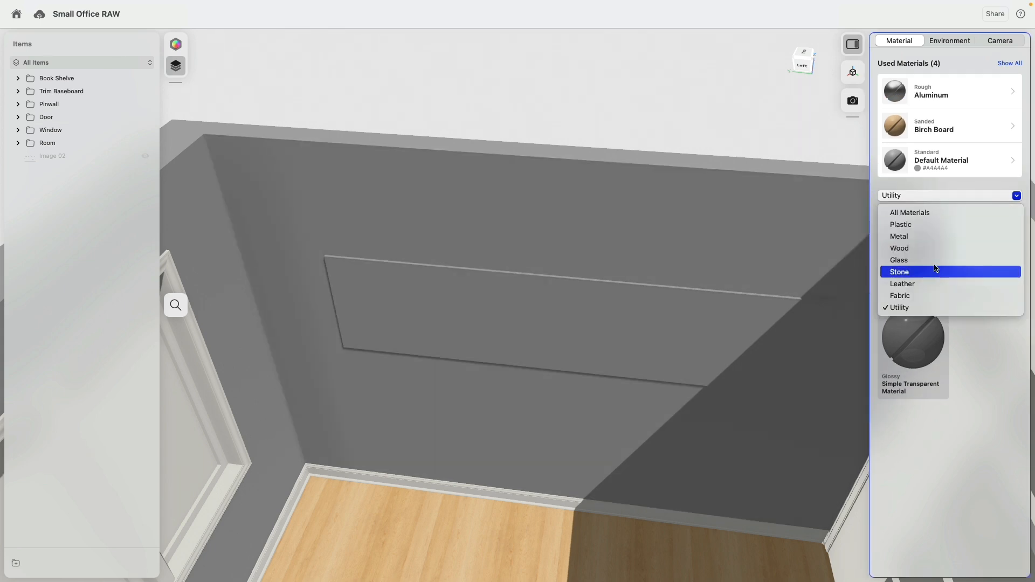
click(931, 248)
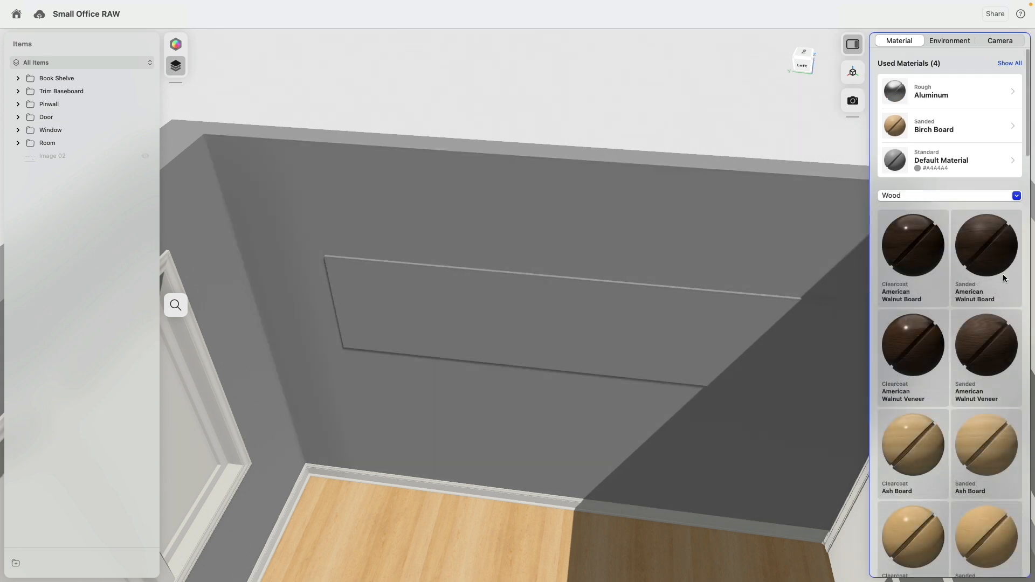
Step: Find the wood material Matte Cork in the library and apply it to the pinwall board
scroll(1023, 322, down, 15)
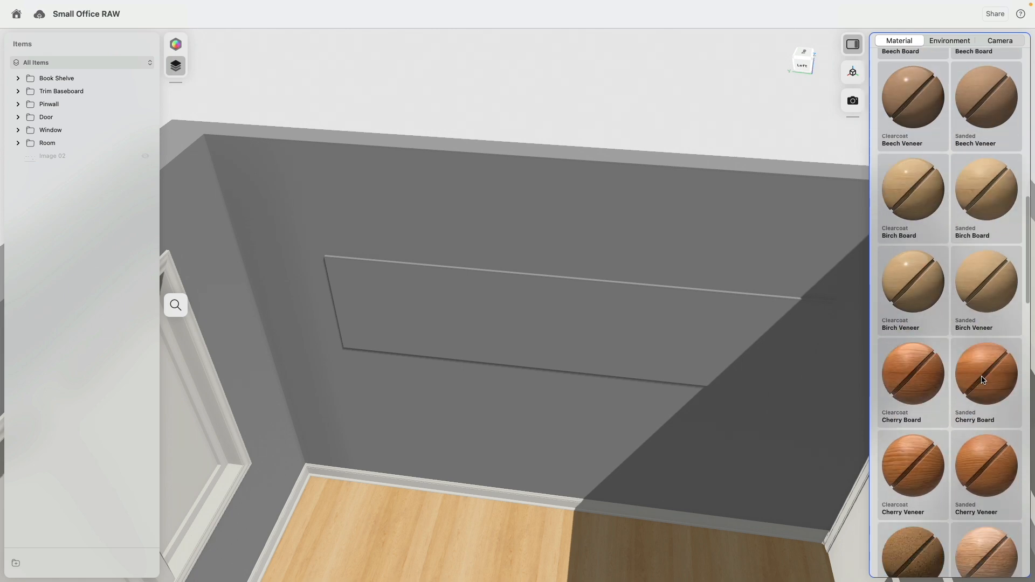
scroll(980, 375, down, 15)
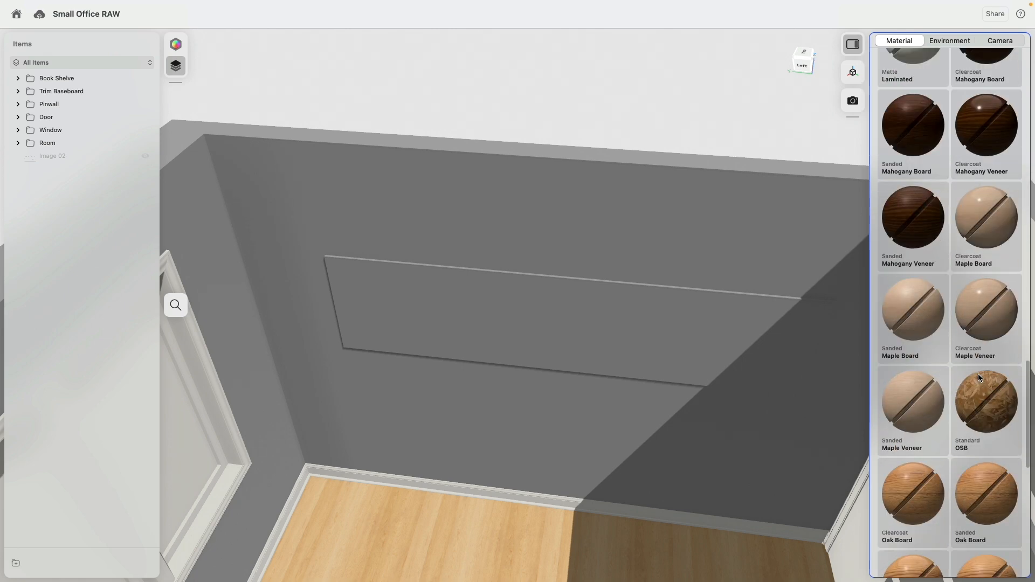
scroll(978, 373, down, 5)
scroll(978, 374, up, 5)
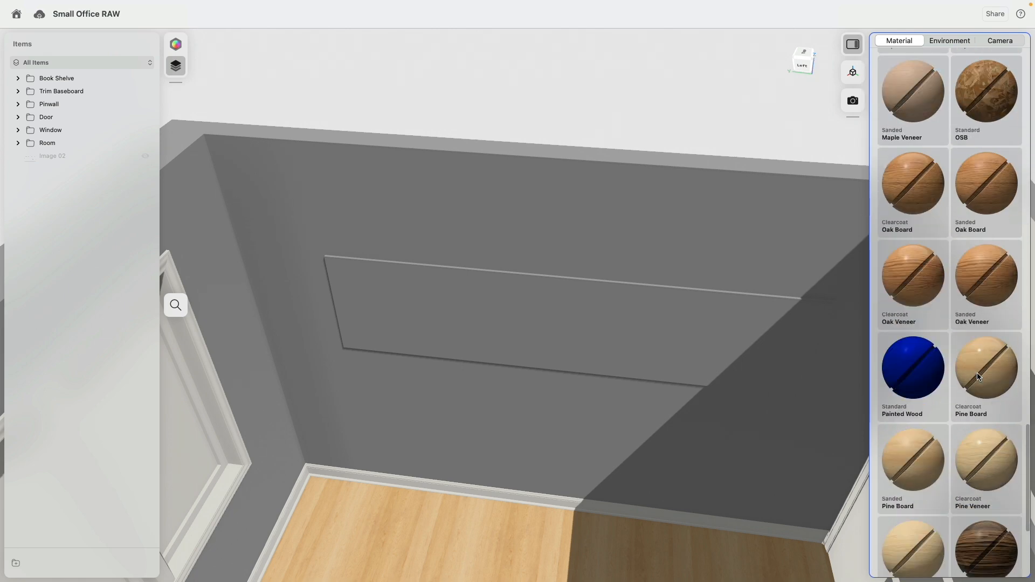
scroll(977, 373, up, 10)
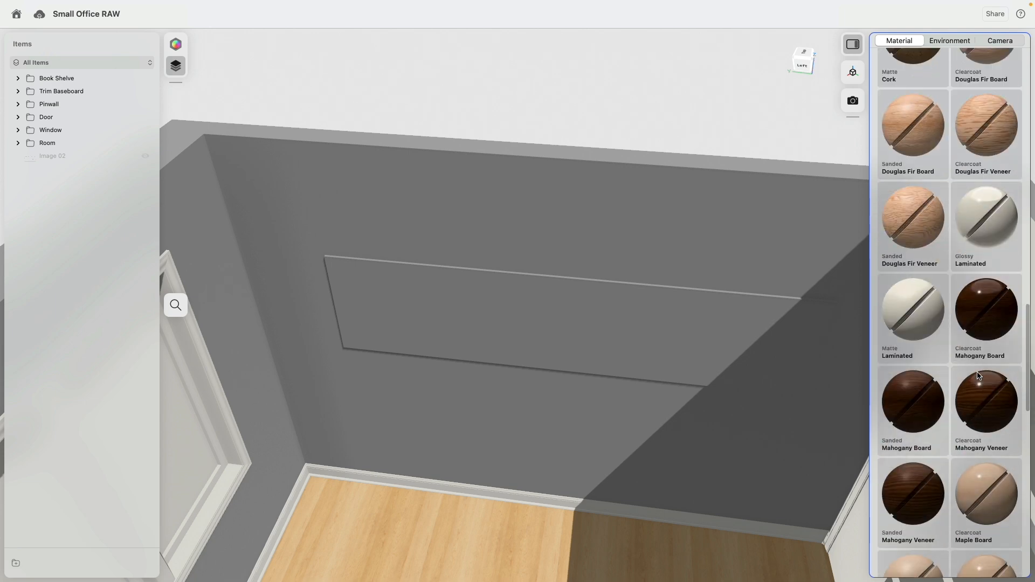
scroll(978, 374, up, 3)
drag(889, 243, 465, 323)
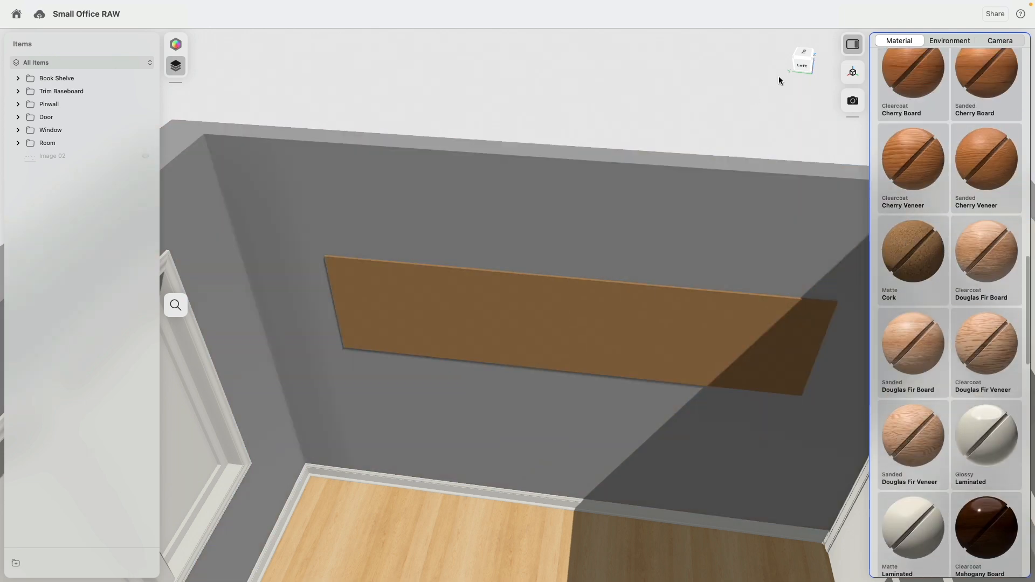
Step: Enlarge the scale of the pinwall's Cork texture and clear the selection
scroll(950, 323, up, 10)
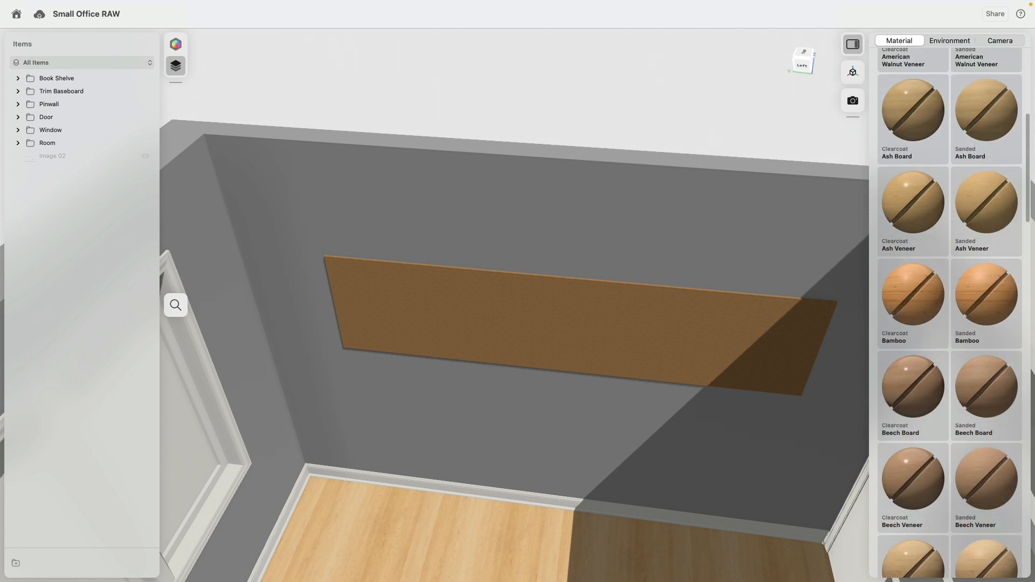
click(909, 93)
drag(903, 140, 902, 137)
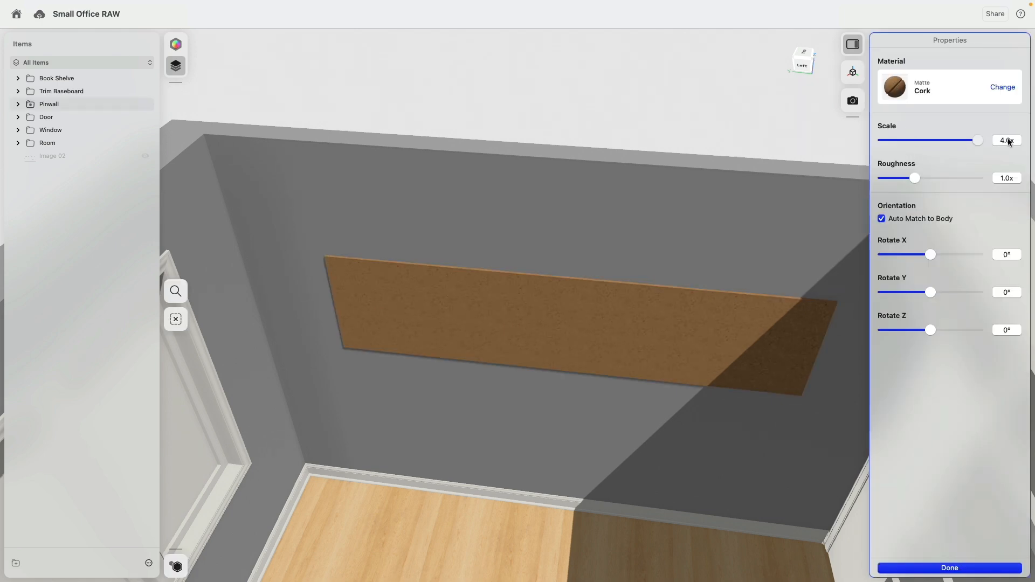
drag(1009, 139, 1008, 138)
right_drag(678, 177, 655, 93)
click(654, 93)
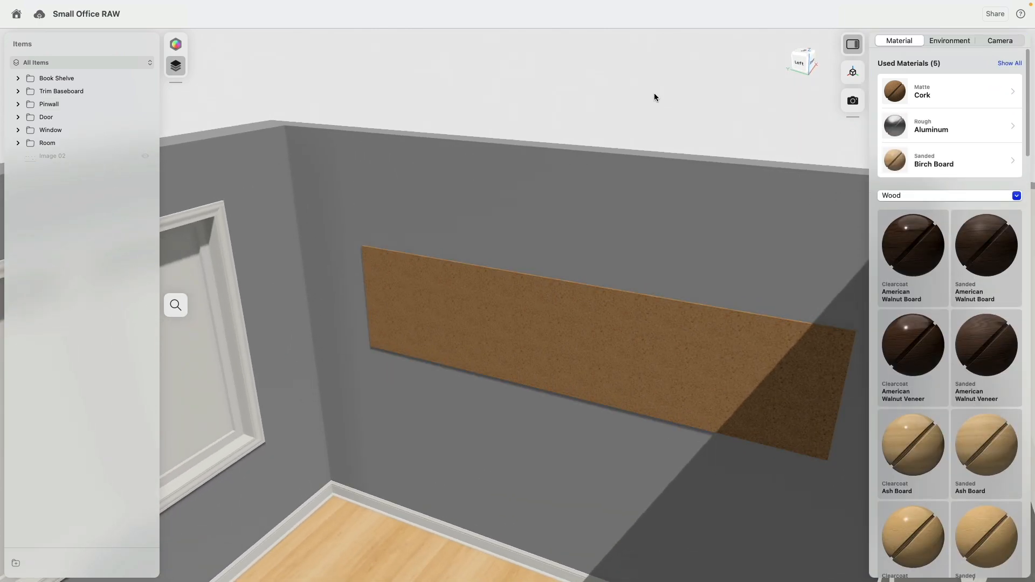
Step: Bring the room's window with its two panes into close view
scroll(655, 93, down, 5)
right_drag(531, 138, 488, 218)
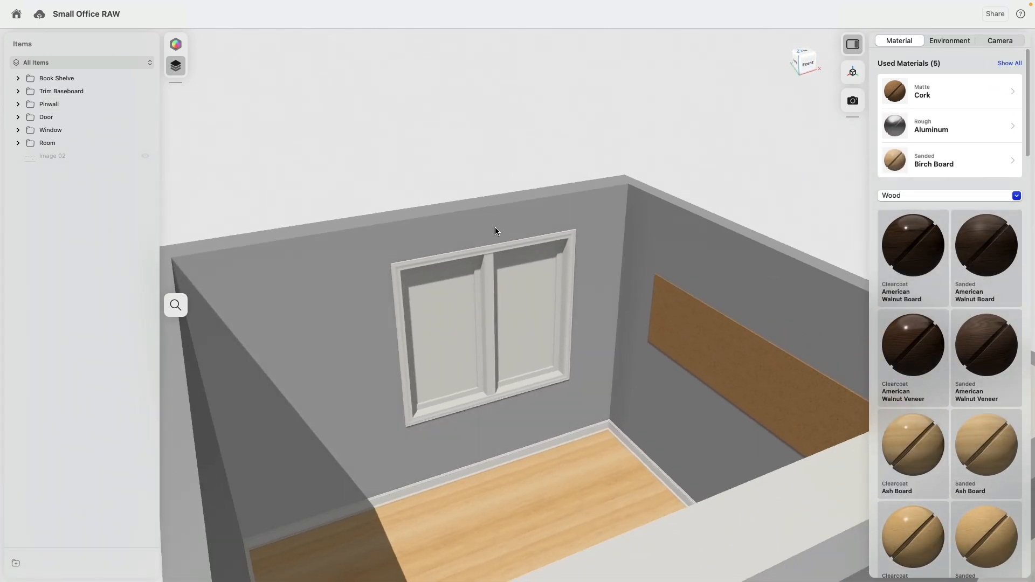
scroll(529, 311, up, 8)
scroll(515, 286, down, 2)
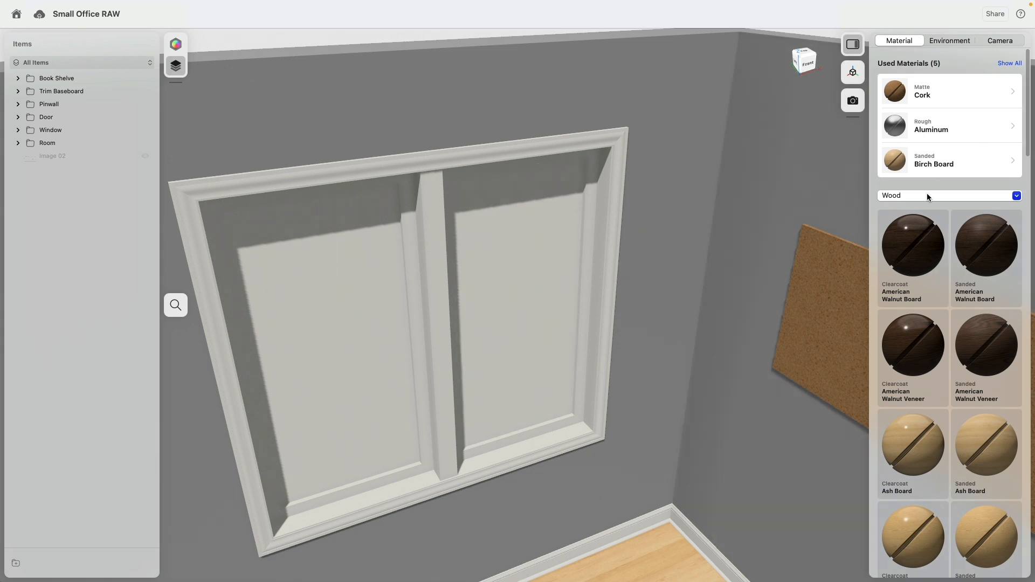
Step: Apply the Clear Glass - Thin material from the Glass category to both window panes, then clear the selection
click(497, 258)
click(354, 286)
click(1003, 87)
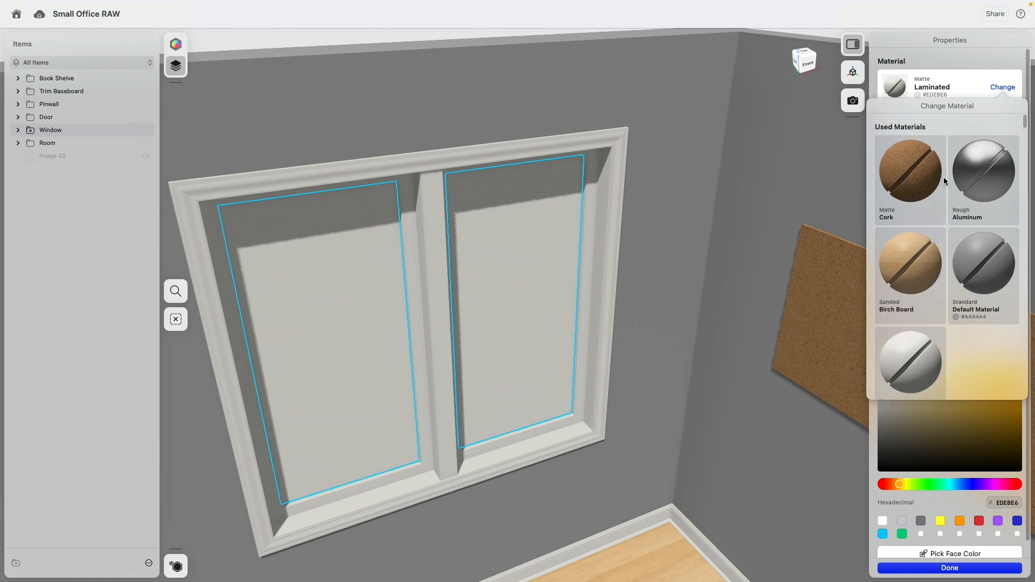
scroll(947, 179, down, 5)
click(937, 207)
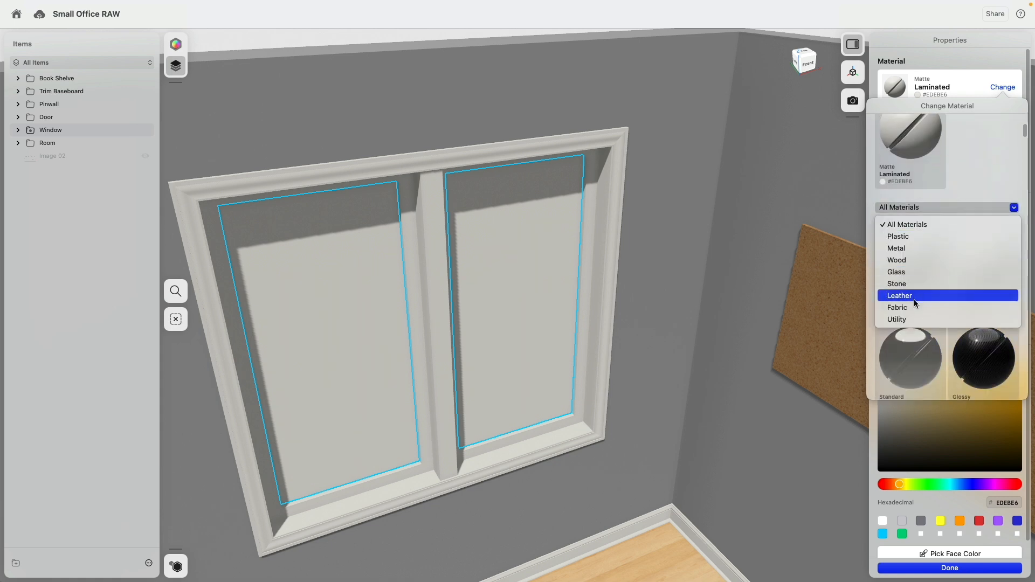
click(906, 272)
drag(995, 253, 517, 288)
right_drag(418, 252, 544, 267)
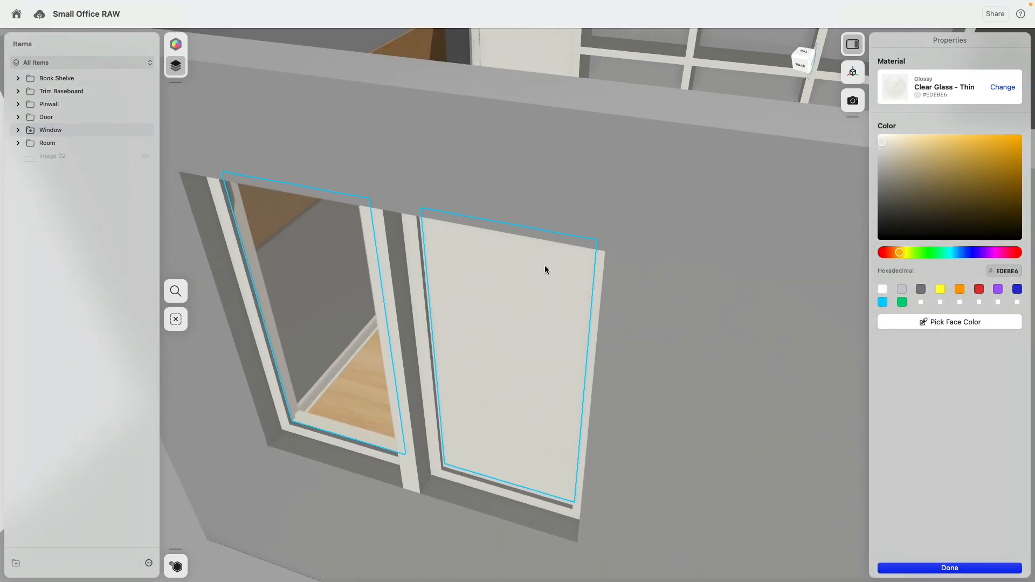
scroll(550, 318, down, 5)
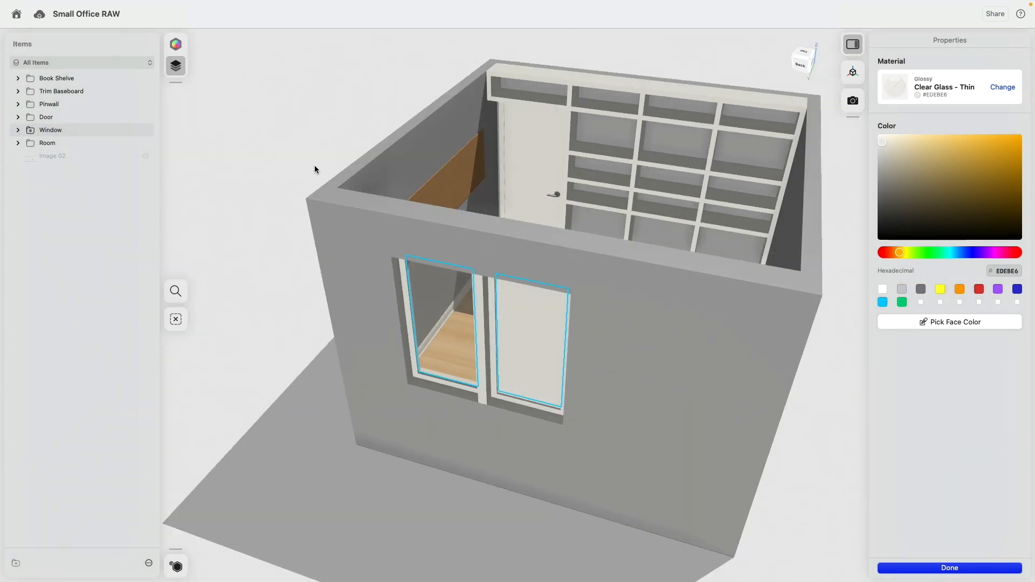
click(310, 170)
Step: Switch the project from the Visualization workspace to the Modeling workspace
drag(896, 88, 521, 345)
right_drag(584, 332, 401, 354)
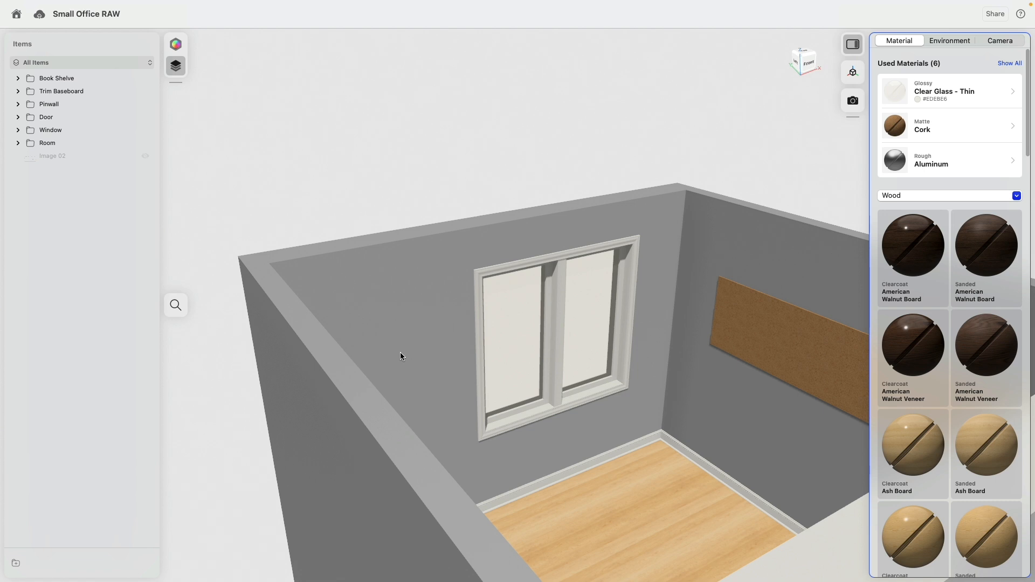
right_drag(498, 389, 476, 329)
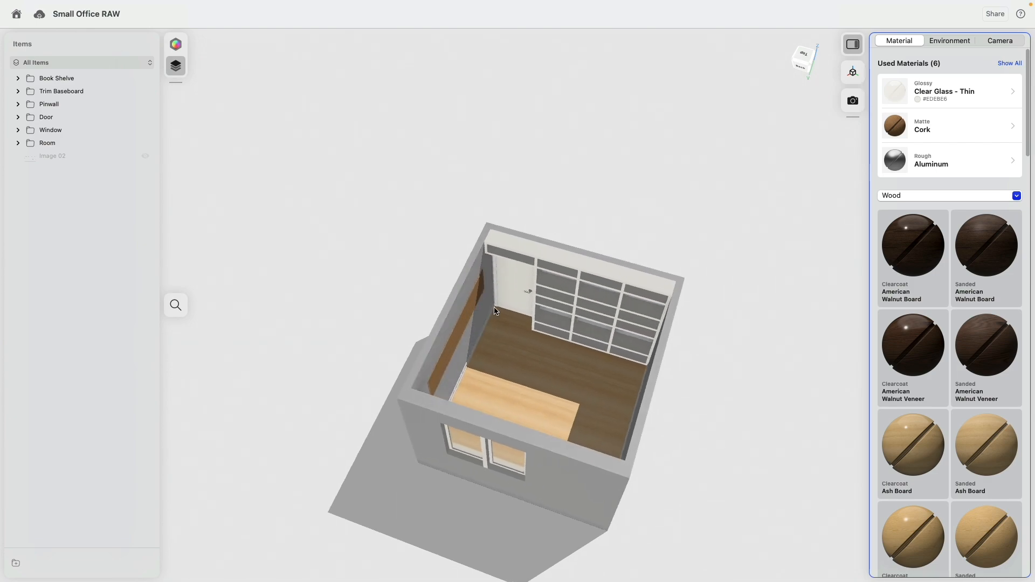
scroll(476, 329, up, 3)
click(176, 46)
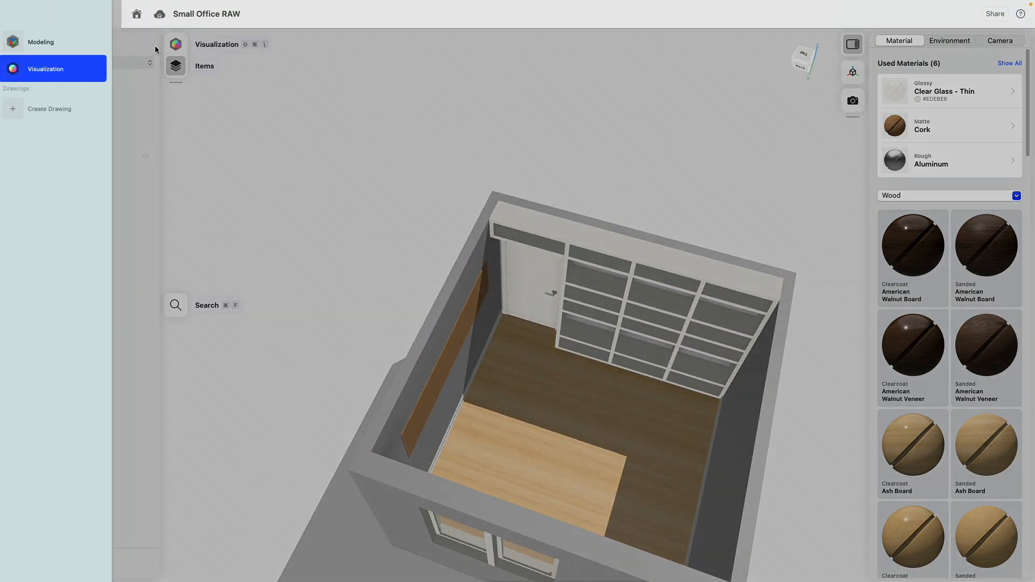
click(63, 42)
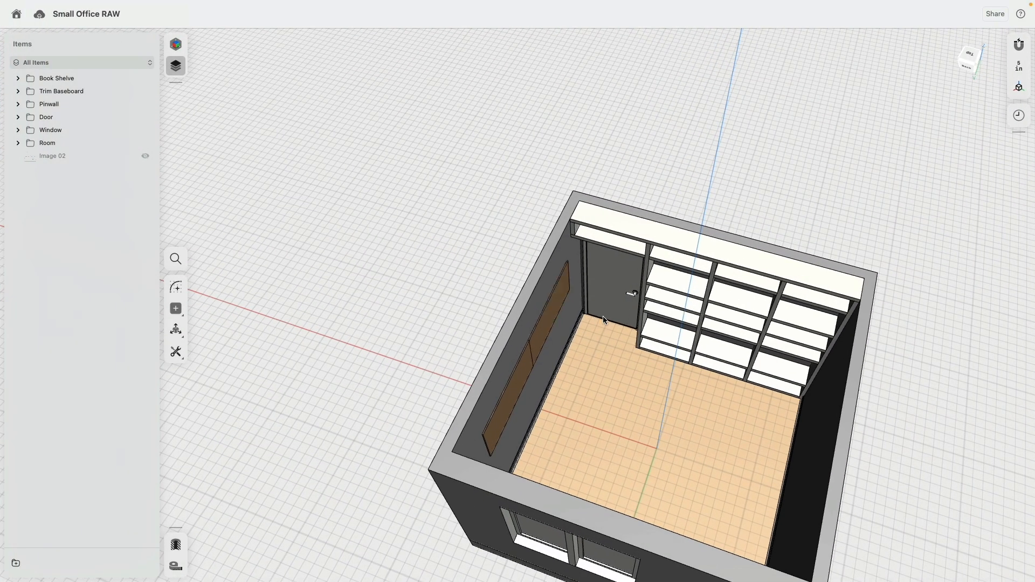
Step: Examine where the baseboard meets the door trim and bookshelf, toggling the Trim Baseboard folder's visibility for comparison
right_drag(596, 315, 639, 315)
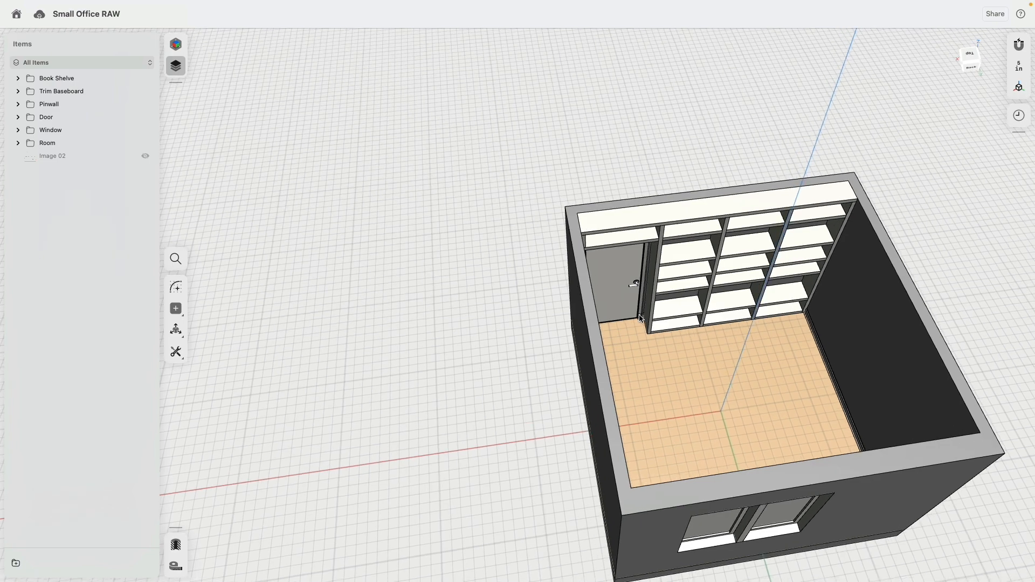
scroll(642, 318, up, 10)
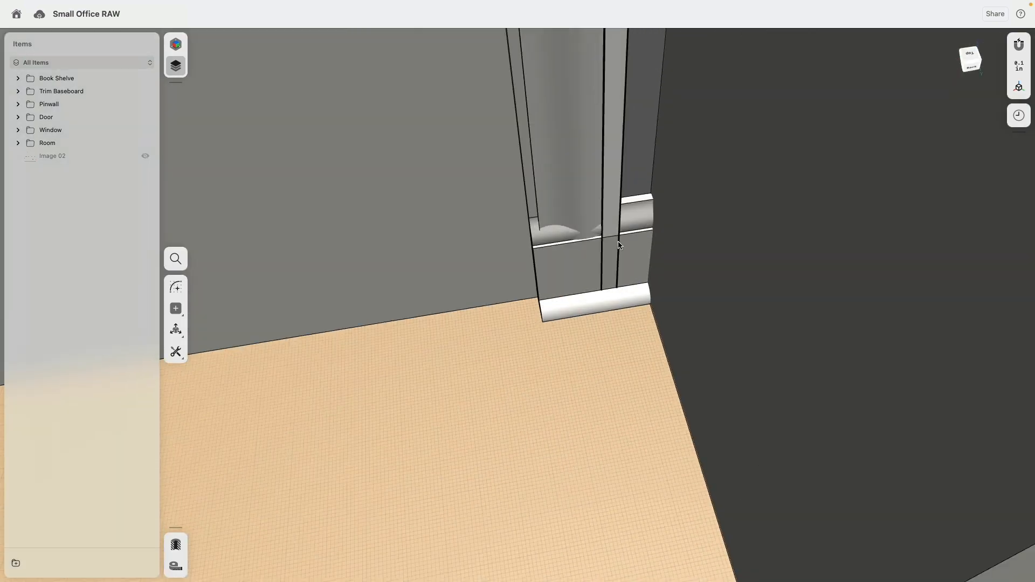
scroll(643, 254, down, 5)
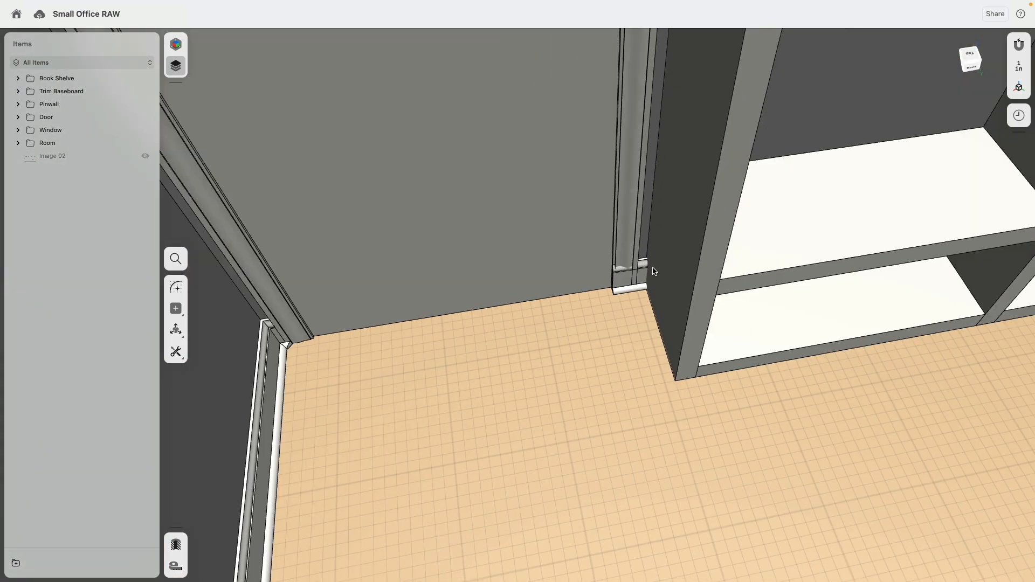
scroll(642, 268, down, 5)
scroll(457, 264, up, 5)
right_drag(454, 222, 612, 242)
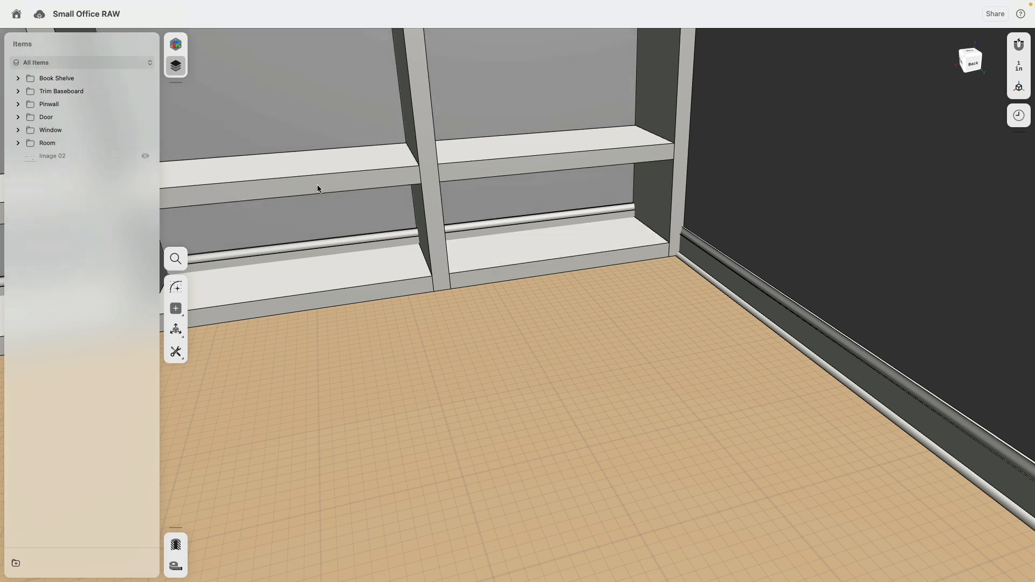
click(145, 92)
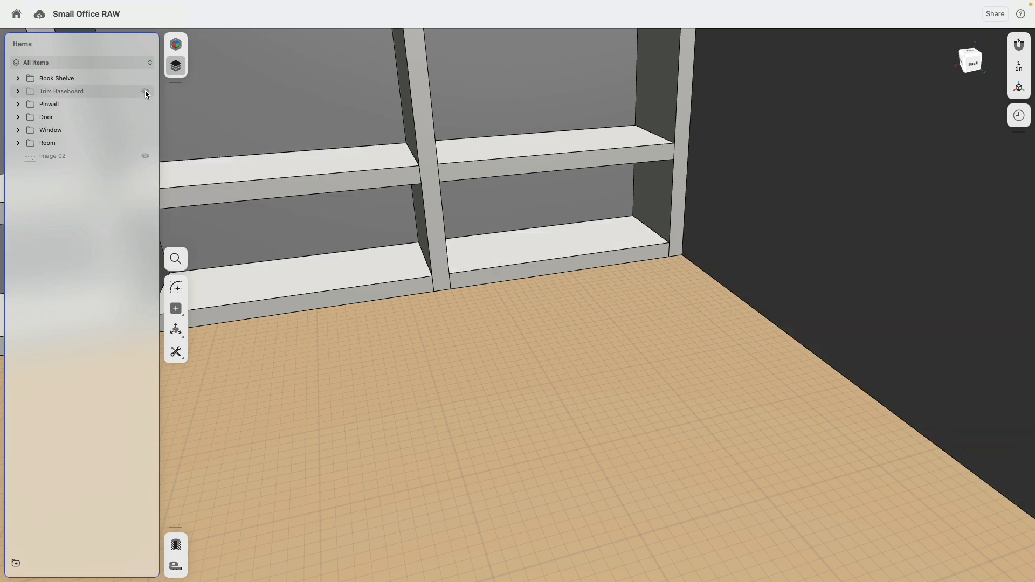
click(144, 92)
click(145, 92)
click(145, 92)
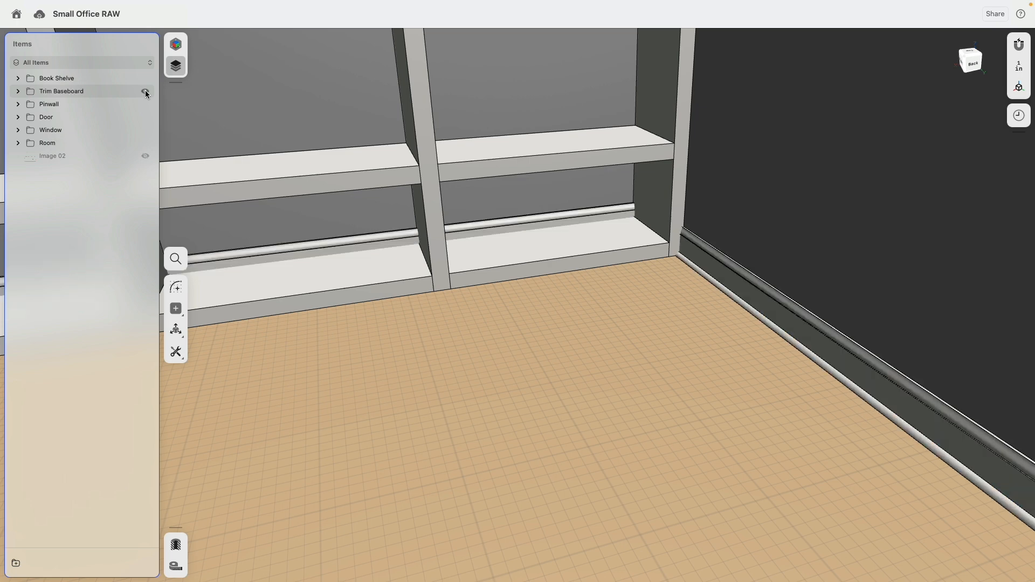
Step: Split the baseboard and its floor molding with the front face of the bookshelf's end upright at the side wall
click(685, 252)
double_click(686, 252)
scroll(680, 257, up, 5)
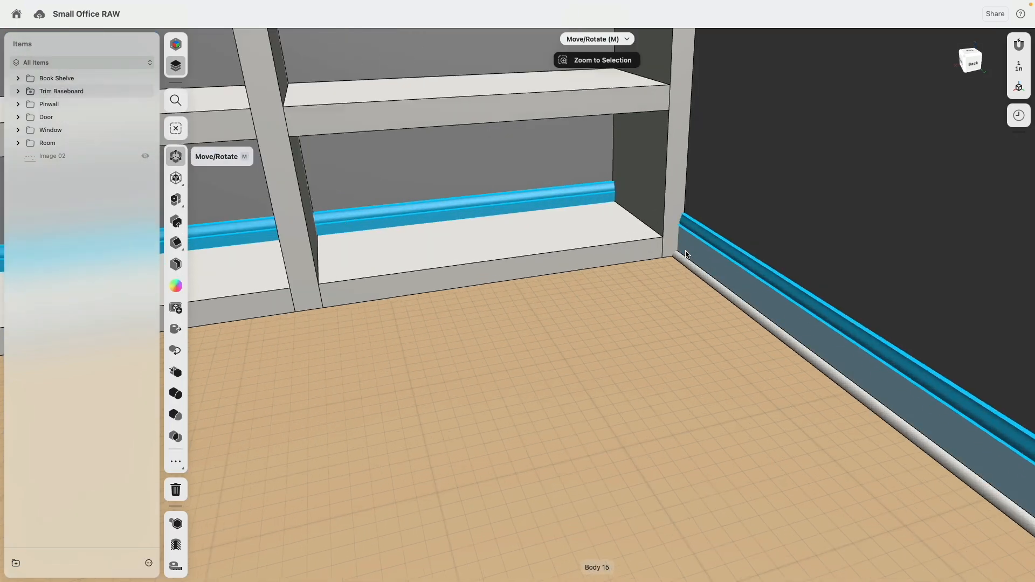
double_click(679, 259)
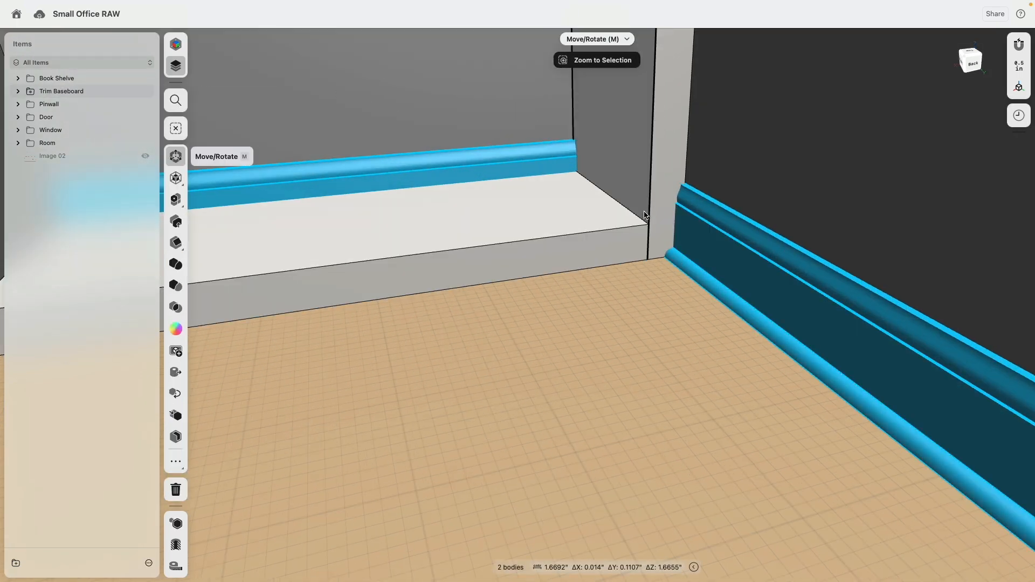
click(663, 205)
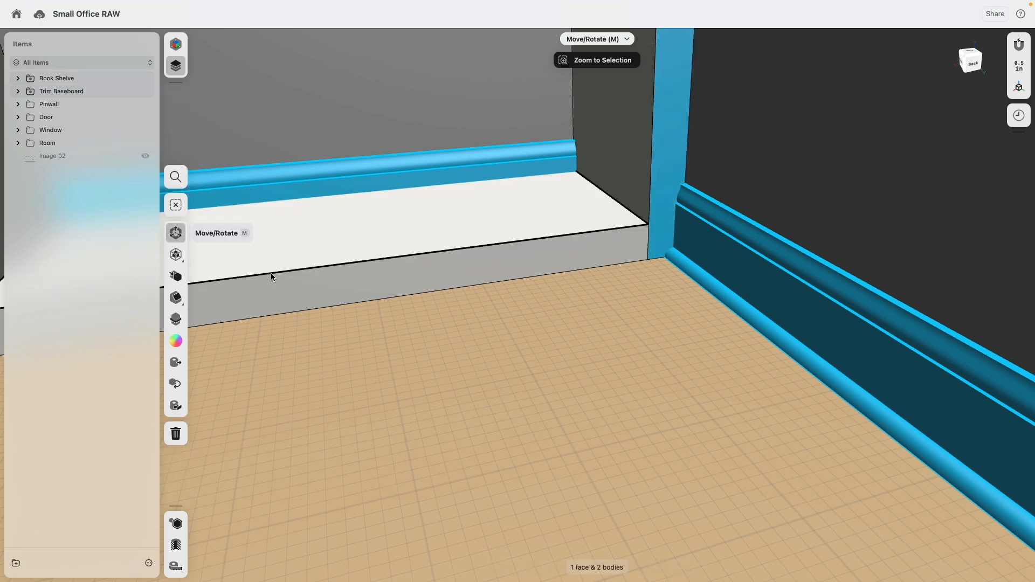
click(176, 319)
click(174, 276)
Step: Split the baseboard and floor molding with the bookshelf's outer side face next to the door
scroll(369, 273, down, 5)
right_drag(368, 273, 551, 238)
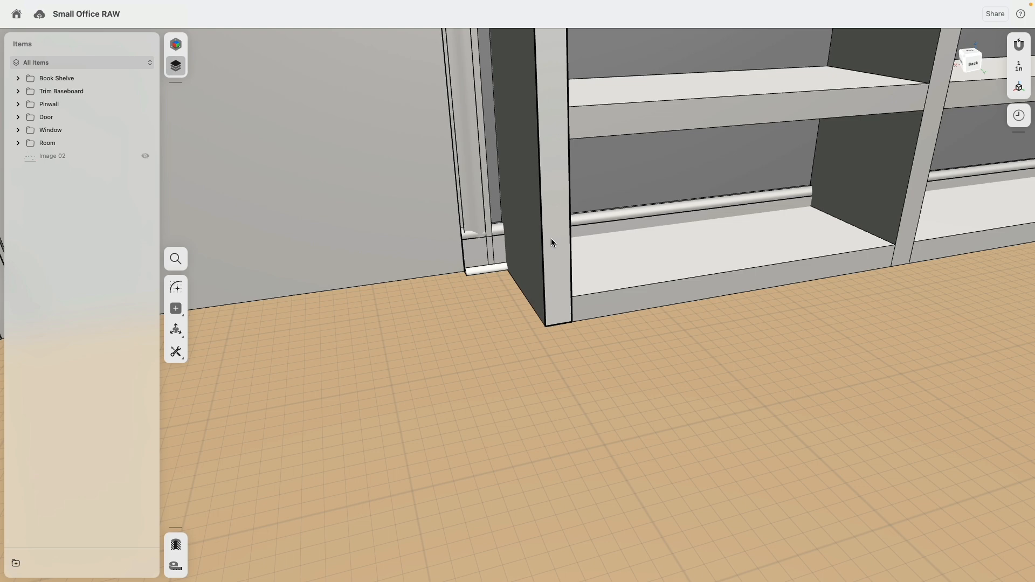
click(498, 244)
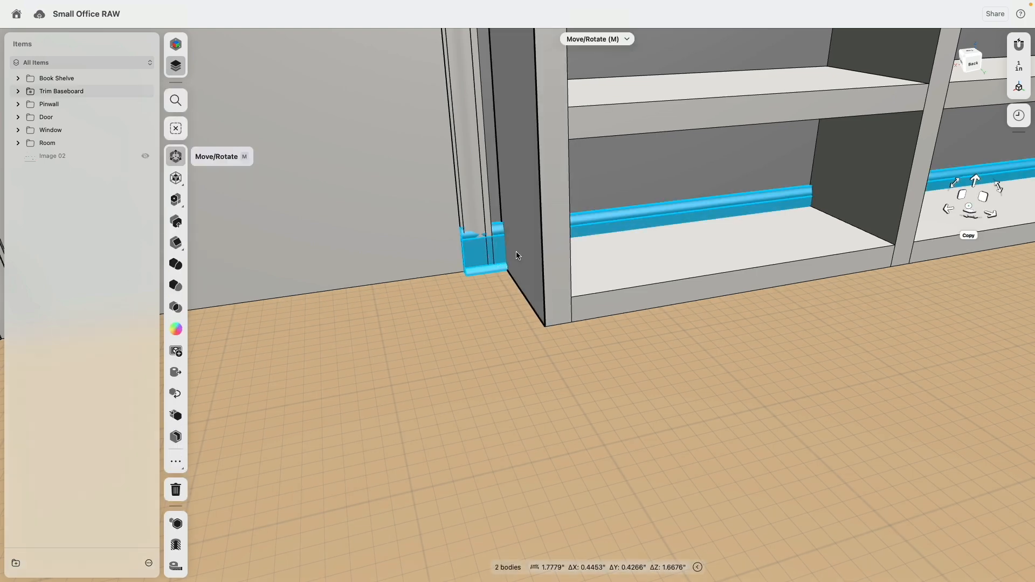
click(518, 257)
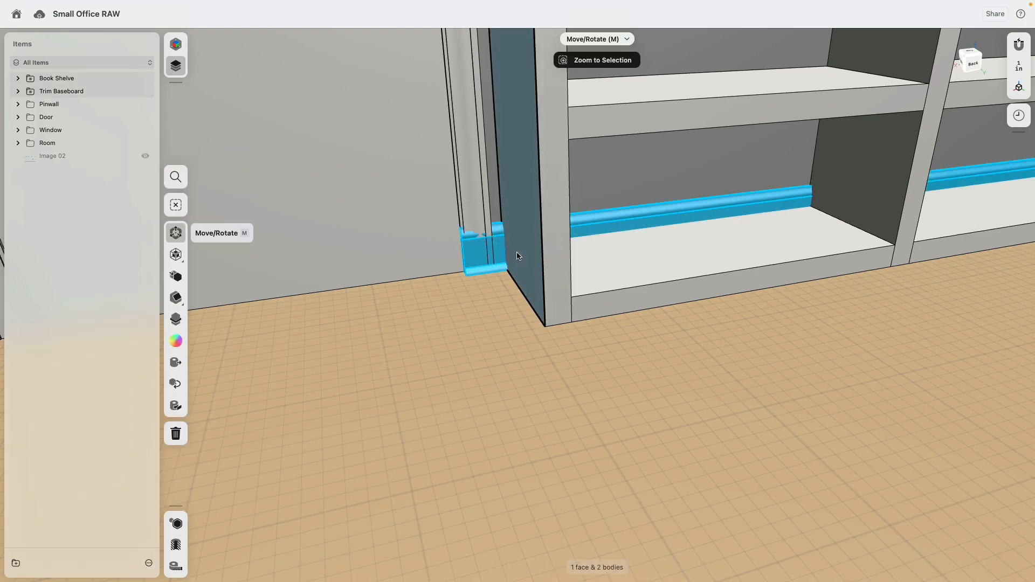
key(m)
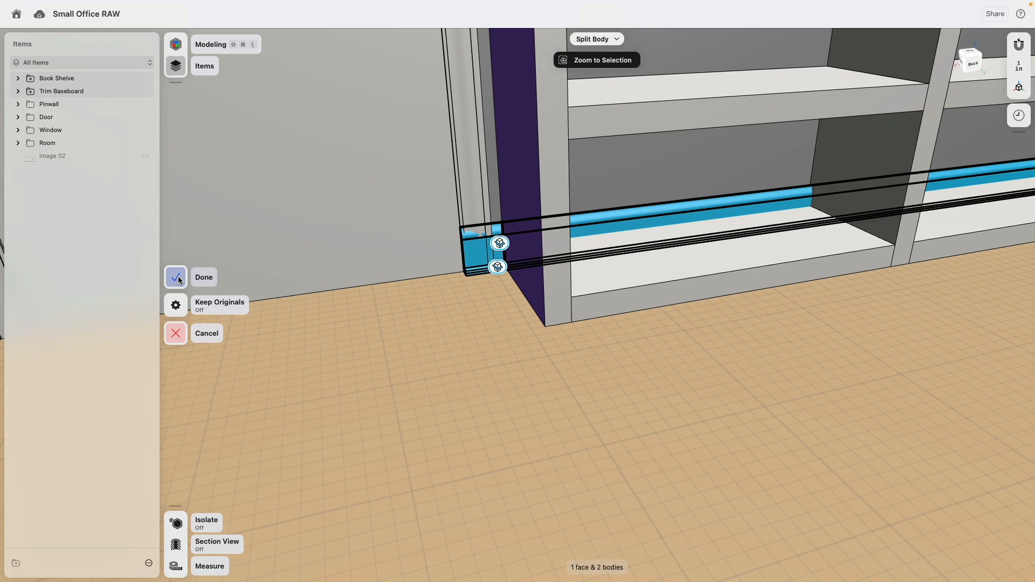
click(176, 278)
Step: Split the short baseboard and molding pieces between door and bookshelf with the outer side face of the door trim
scroll(451, 281, up, 5)
double_click(453, 318)
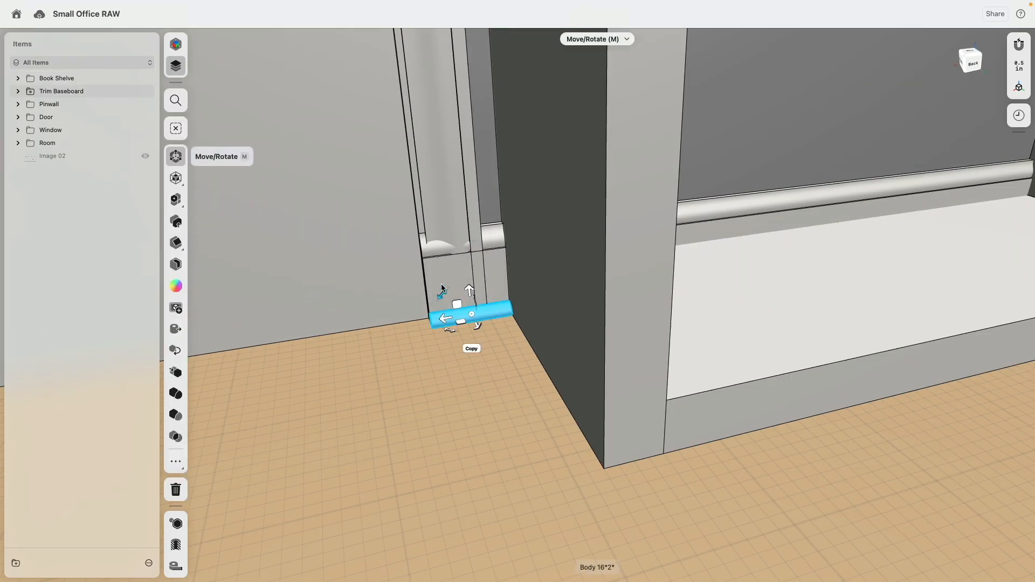
double_click(440, 280)
right_drag(476, 258, 456, 254)
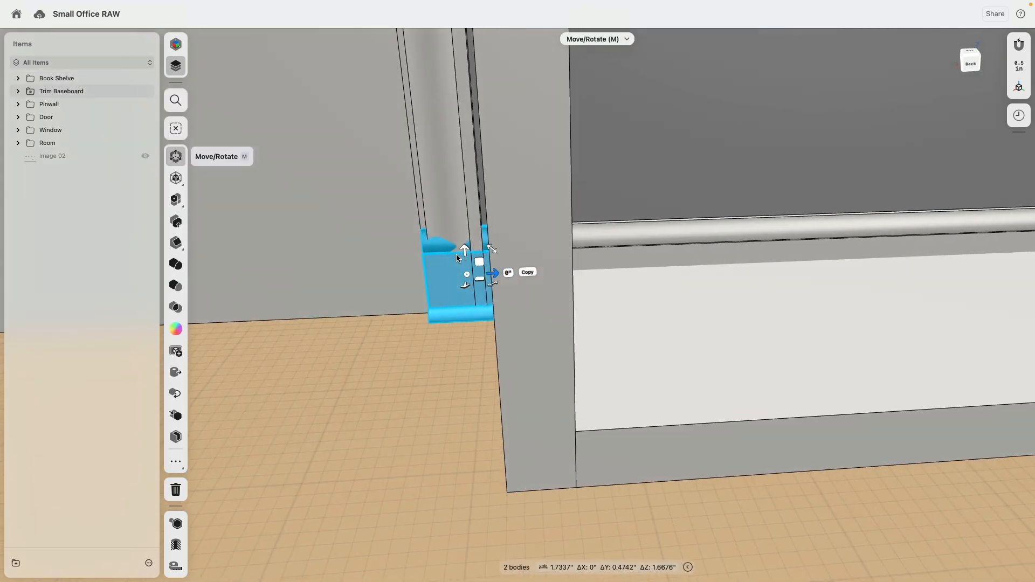
scroll(475, 225, up, 5)
scroll(477, 225, up, 3)
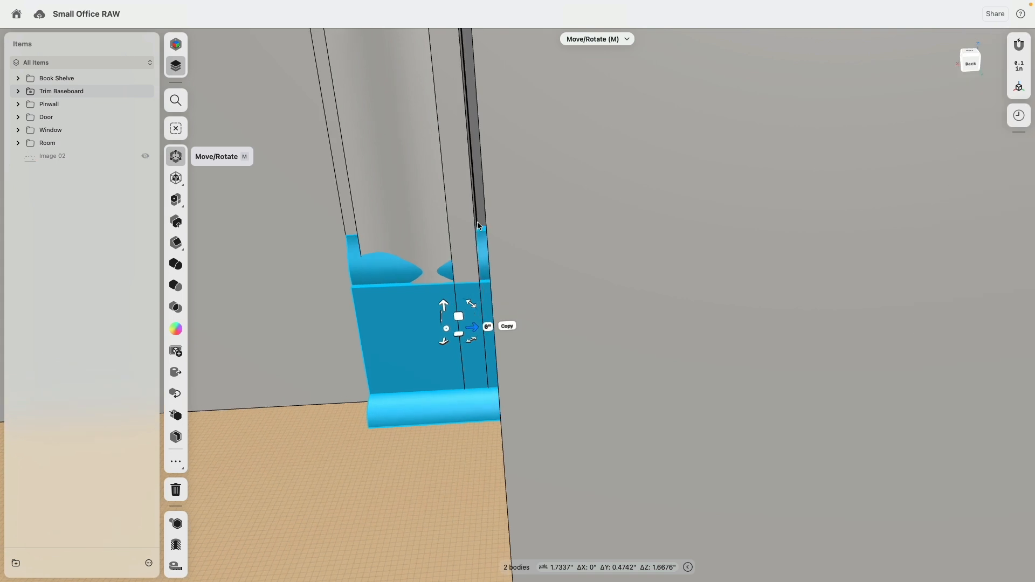
scroll(476, 227, up, 1)
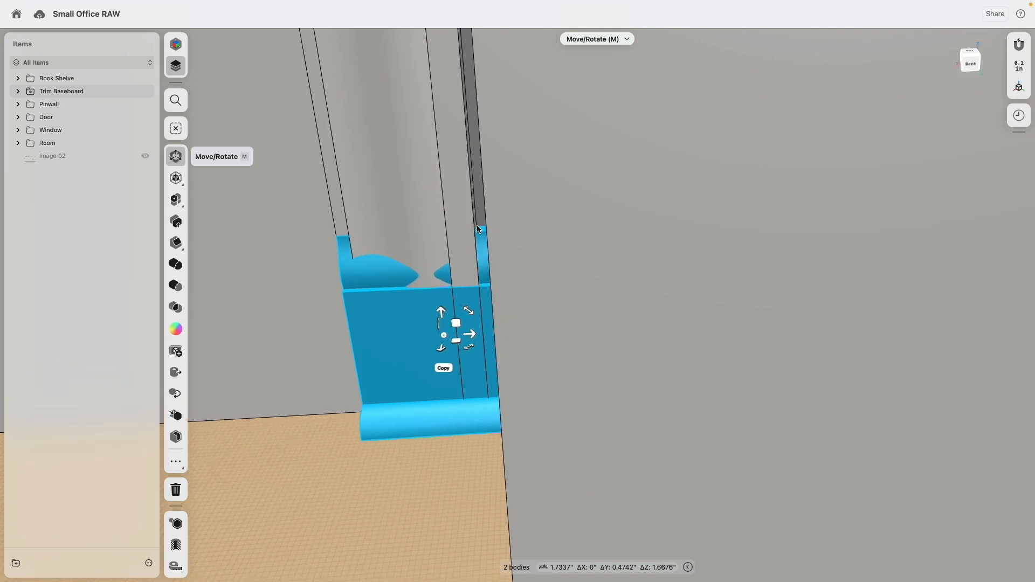
middle_drag(440, 243, 518, 319)
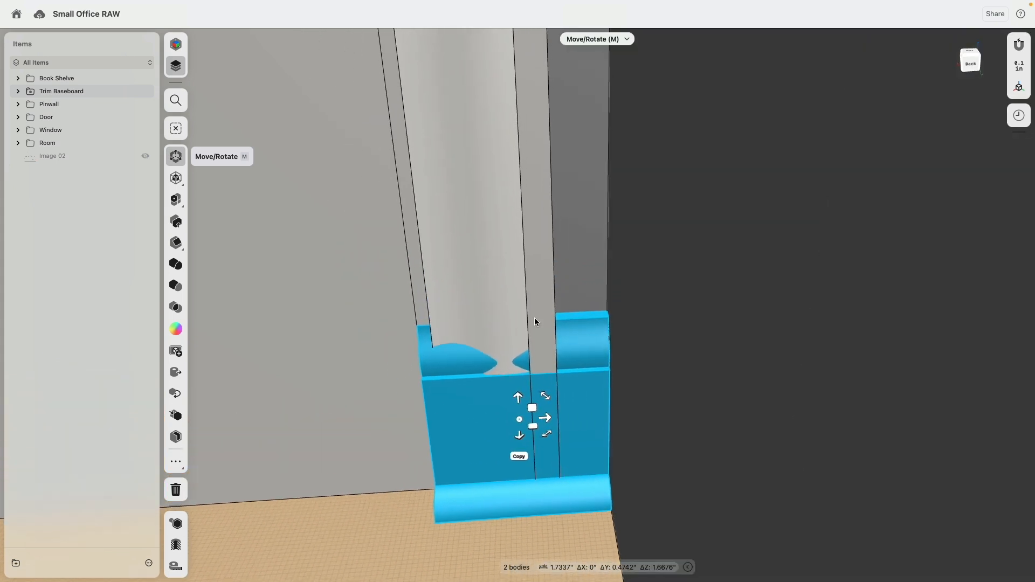
scroll(552, 322, down, 3)
scroll(554, 322, up, 6)
scroll(548, 329, down, 2)
scroll(553, 326, up, 5)
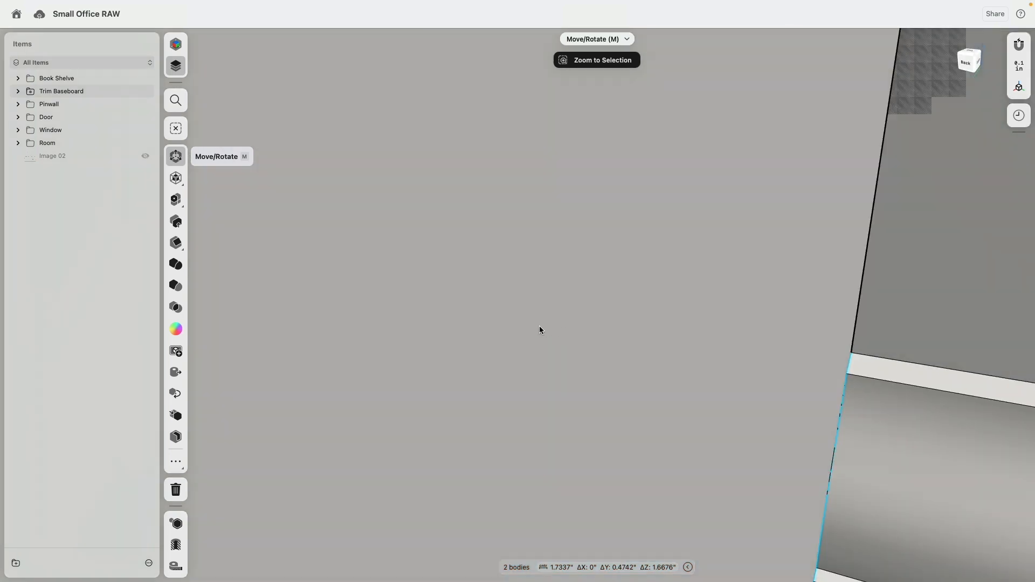
scroll(562, 331, down, 2)
right_drag(564, 331, 568, 332)
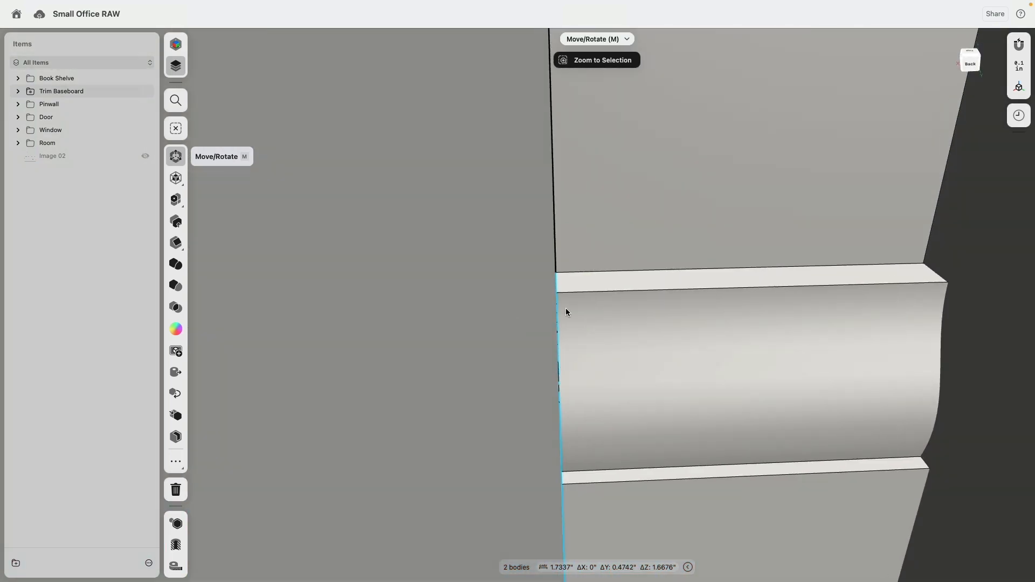
scroll(596, 306, up, 2)
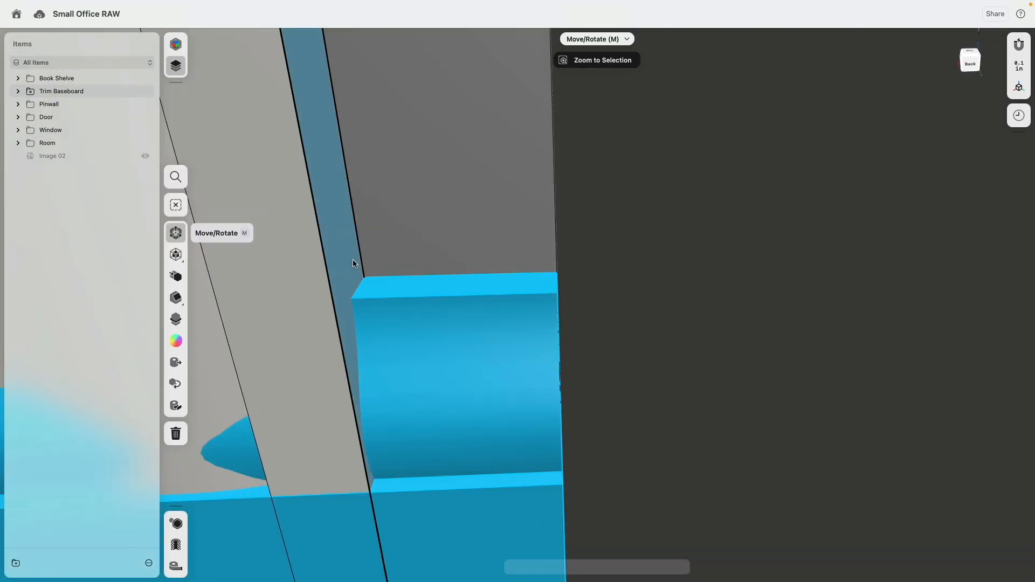
click(354, 260)
scroll(355, 301, down, 2)
scroll(355, 305, down, 5)
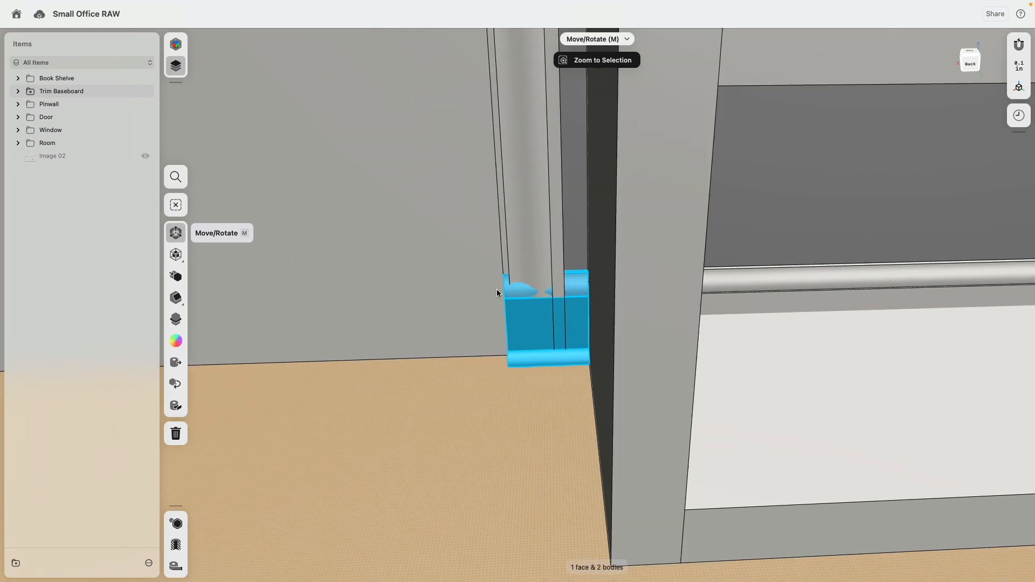
click(176, 319)
click(177, 279)
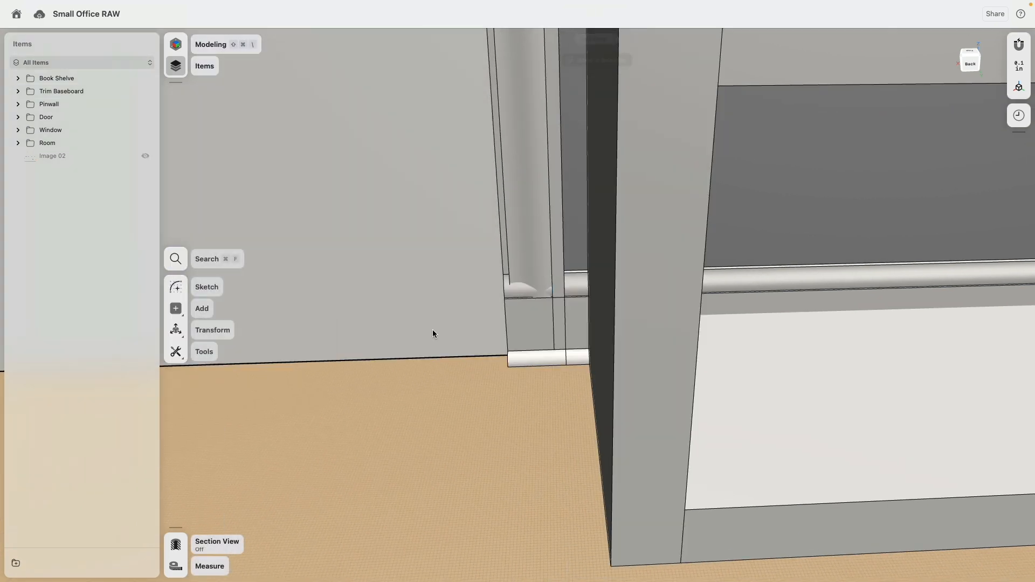
Step: Select the baseboard and floor molding pieces overlapping the door trim, plus the long baseboard running behind the bookshelf
click(522, 355)
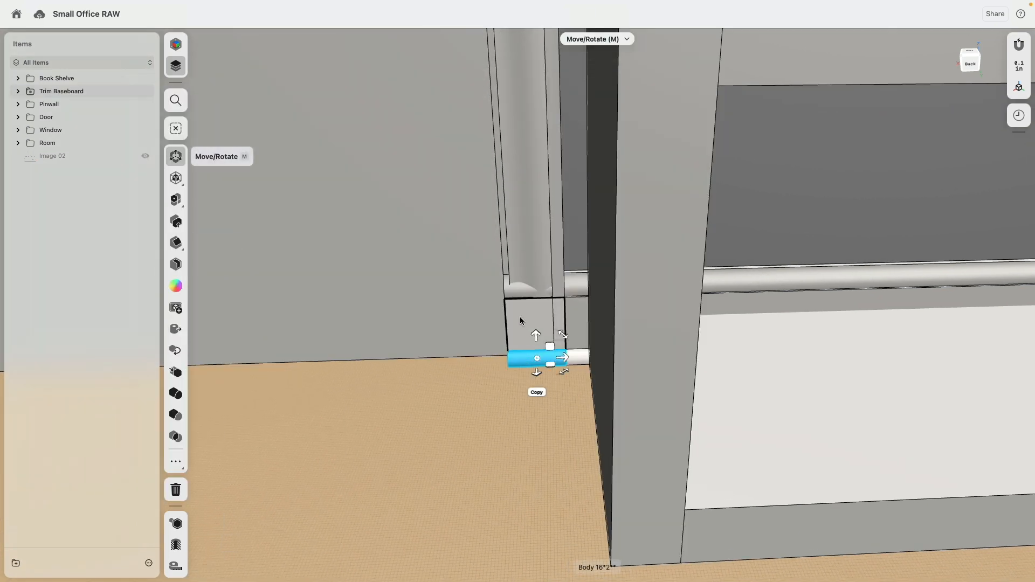
click(519, 317)
click(730, 304)
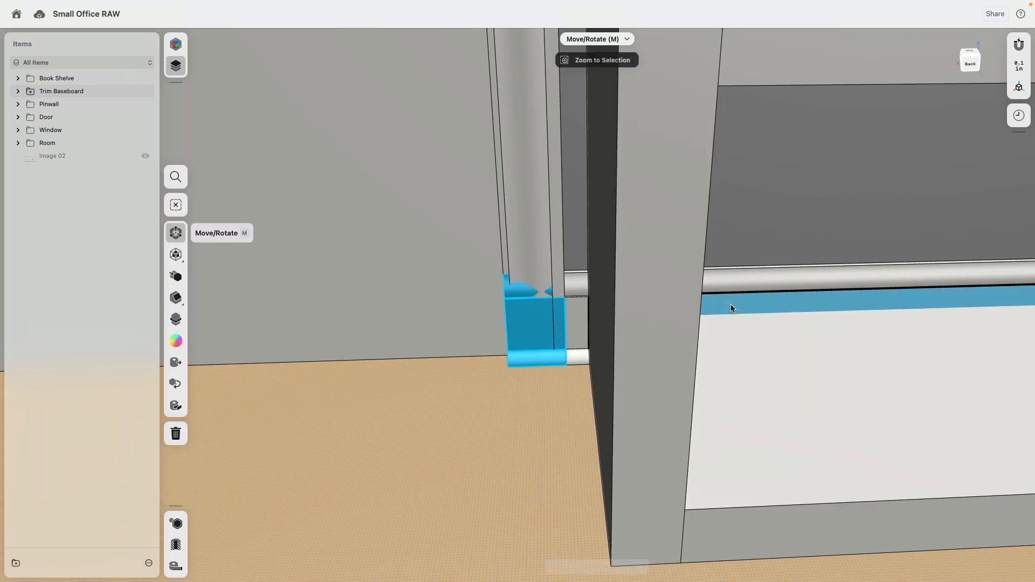
click(737, 286)
double_click(737, 298)
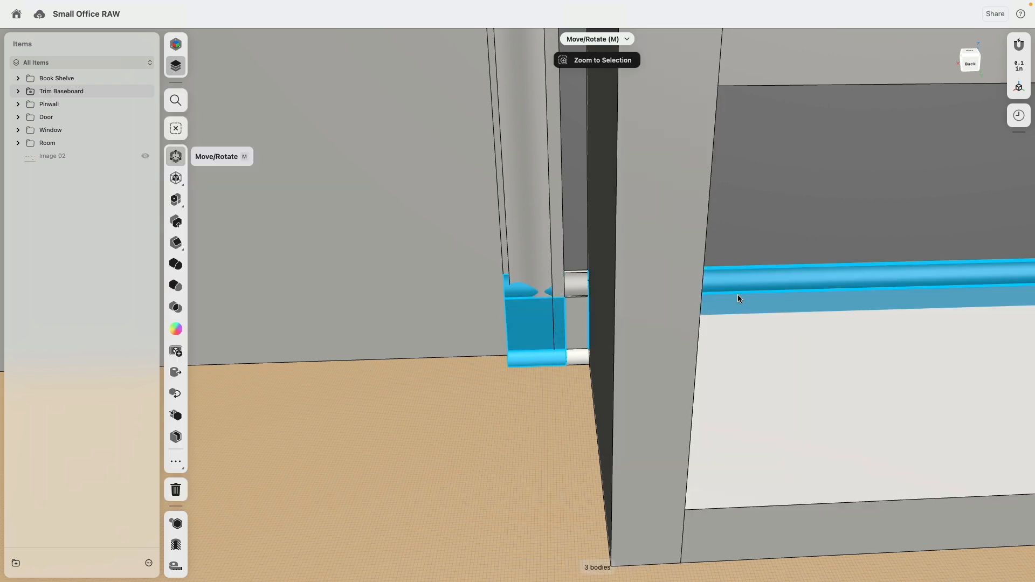
scroll(625, 346, down, 5)
middle_drag(853, 317, 484, 292)
middle_drag(861, 292, 496, 284)
mouse_move(906, 275)
middle_down()
mouse_move(558, 274)
mouse_move(621, 280)
middle_up()
right_drag(621, 279, 658, 315)
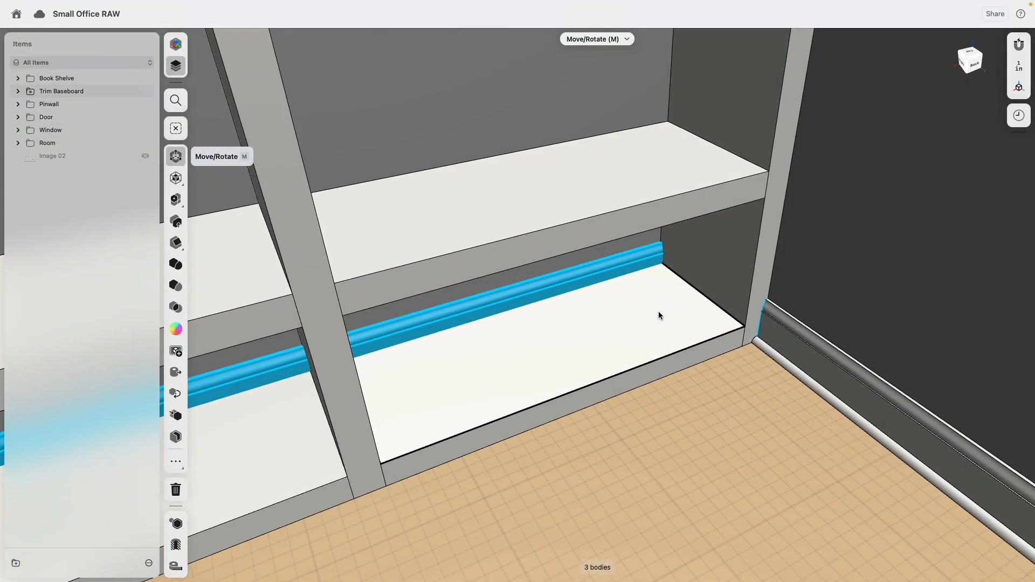
scroll(654, 322, down, 3)
scroll(861, 190, up, 3)
scroll(861, 189, down, 3)
scroll(554, 303, up, 5)
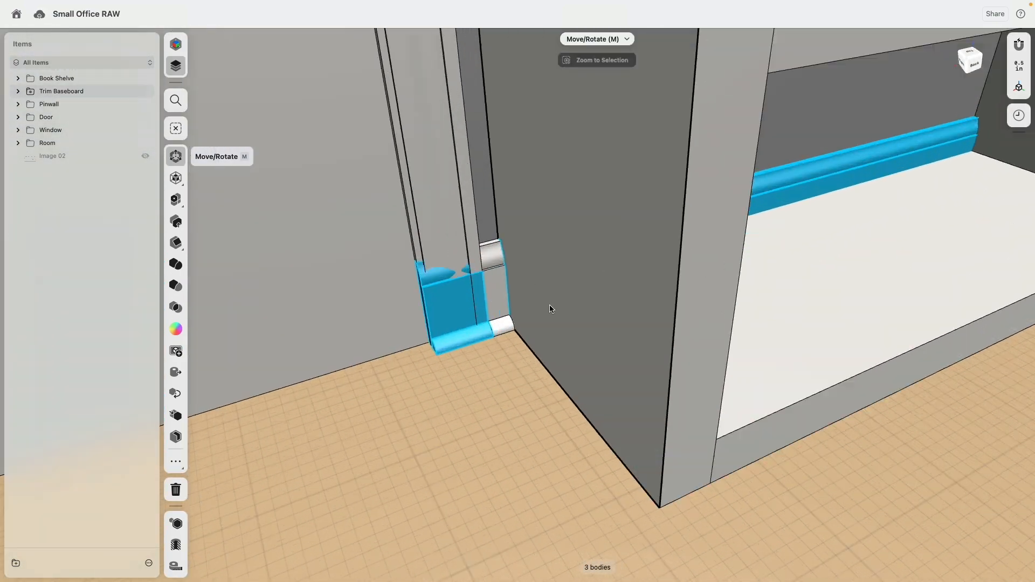
scroll(508, 329, up, 6)
scroll(505, 327, down, 5)
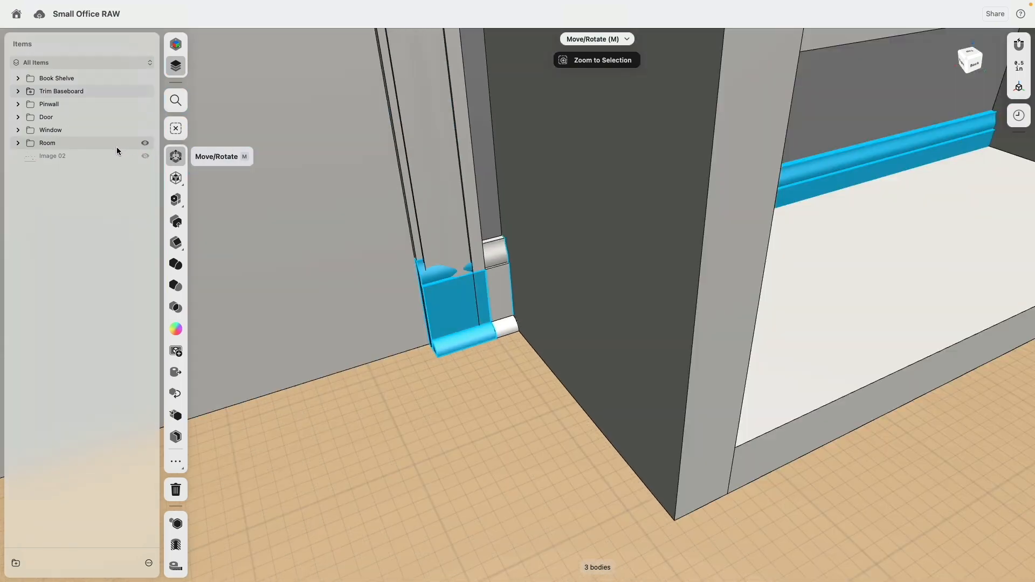
Step: Hide the Room and Book Shelve folders to expose the baseboard pieces behind the bookshelf
click(145, 143)
right_drag(221, 198, 795, 152)
click(796, 152)
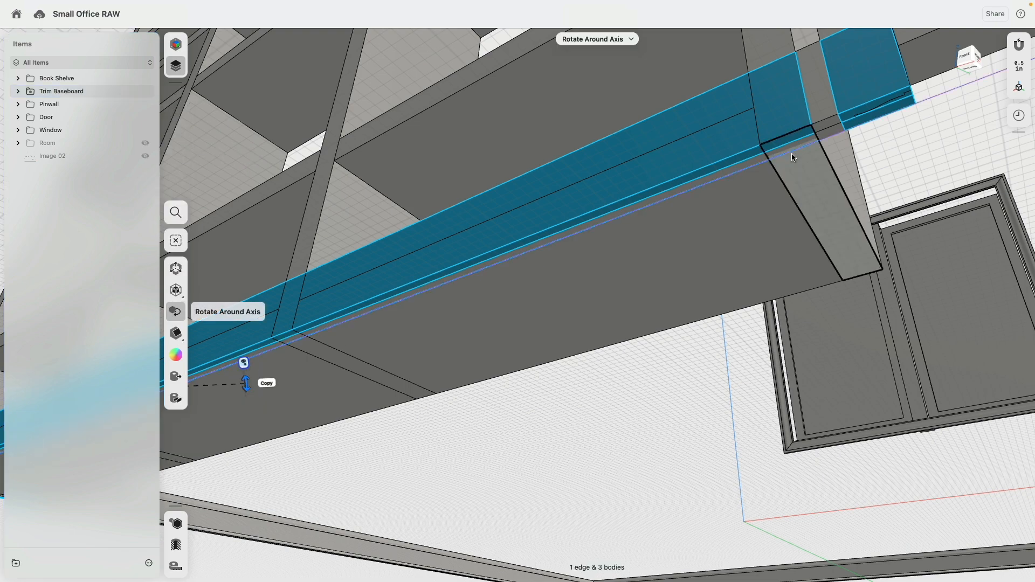
right_drag(642, 235, 411, 206)
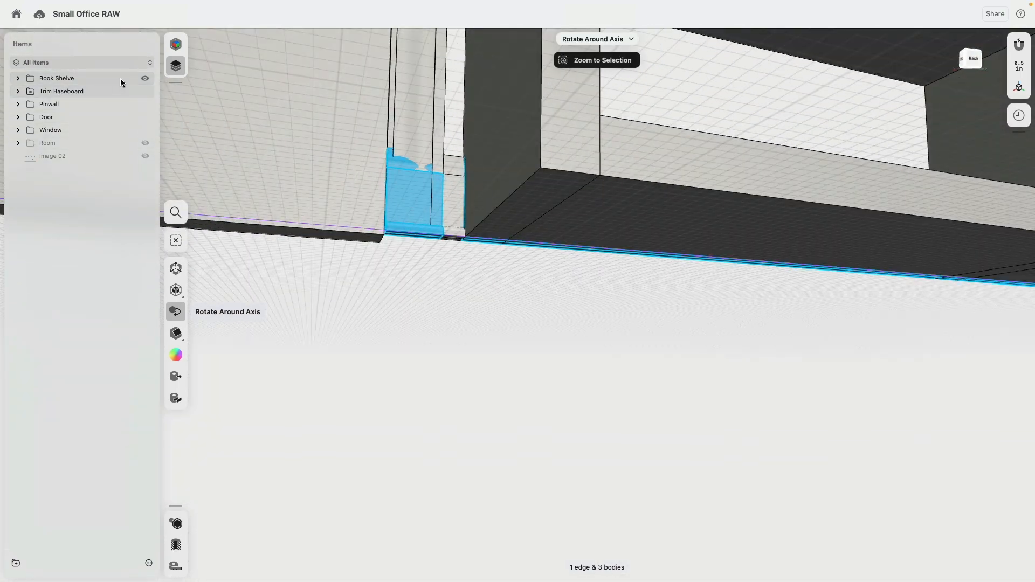
click(146, 79)
right_drag(650, 180, 601, 256)
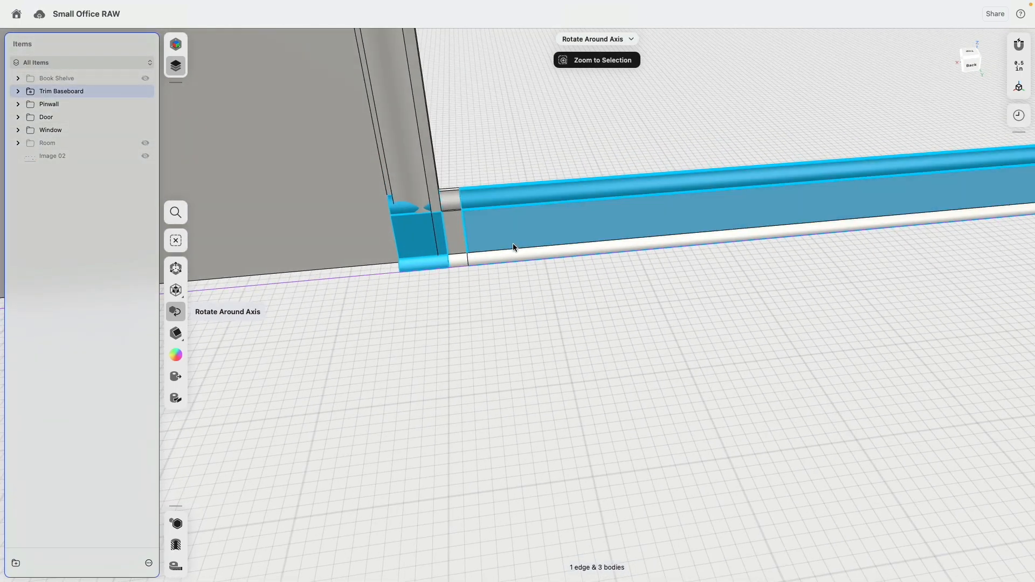
Step: Add the floor molding behind the bookshelf to the selection and delete all selected baseboard and molding pieces
click(511, 252)
right_drag(502, 293, 547, 296)
scroll(546, 297, down, 5)
middle_drag(625, 288, 529, 354)
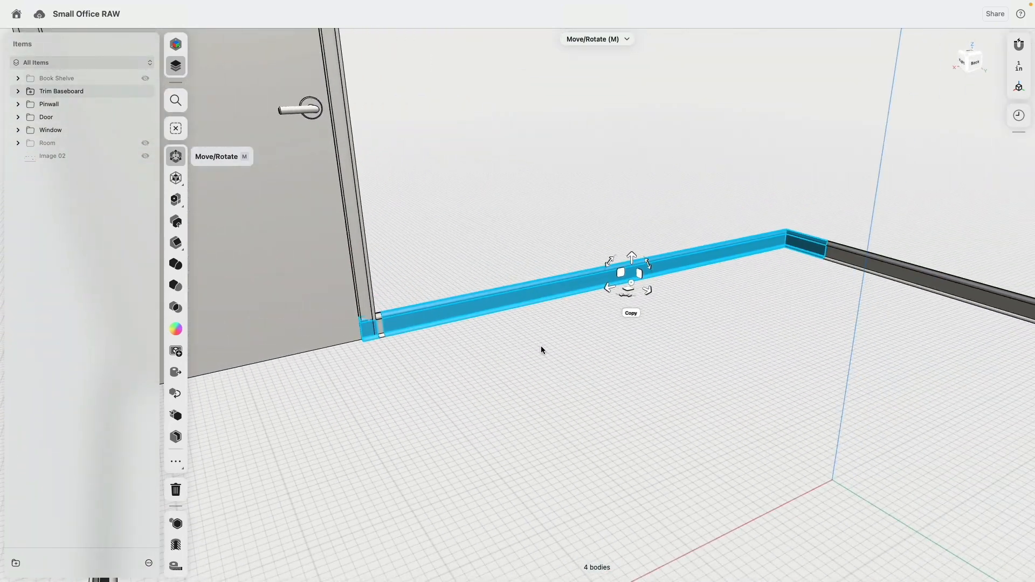
key(Delete)
Step: Union the two split baseboard pieces along the wall on the door side opposite the bookshelf
right_drag(570, 327, 567, 250)
scroll(637, 300, down, 5)
middle_drag(486, 278, 605, 238)
right_drag(292, 366, 477, 302)
right_drag(294, 323, 392, 309)
right_drag(694, 180, 501, 331)
scroll(626, 342, up, 10)
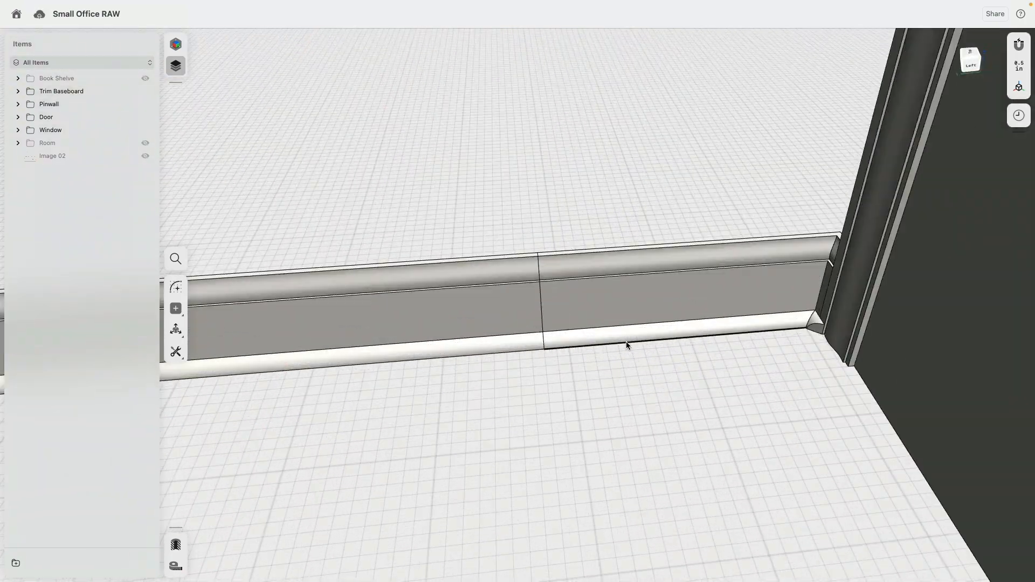
click(581, 299)
click(514, 311)
double_click(514, 311)
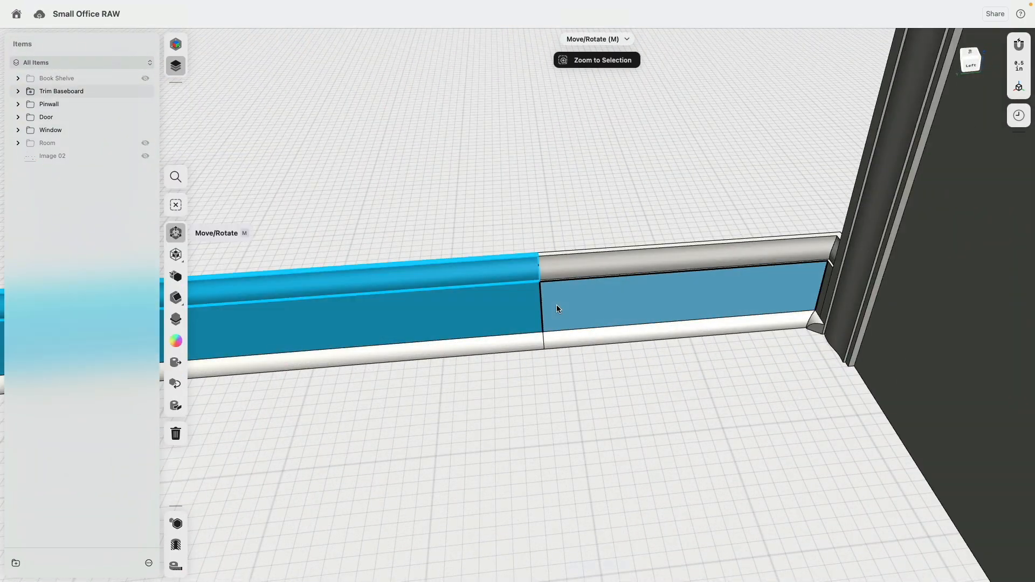
double_click(556, 306)
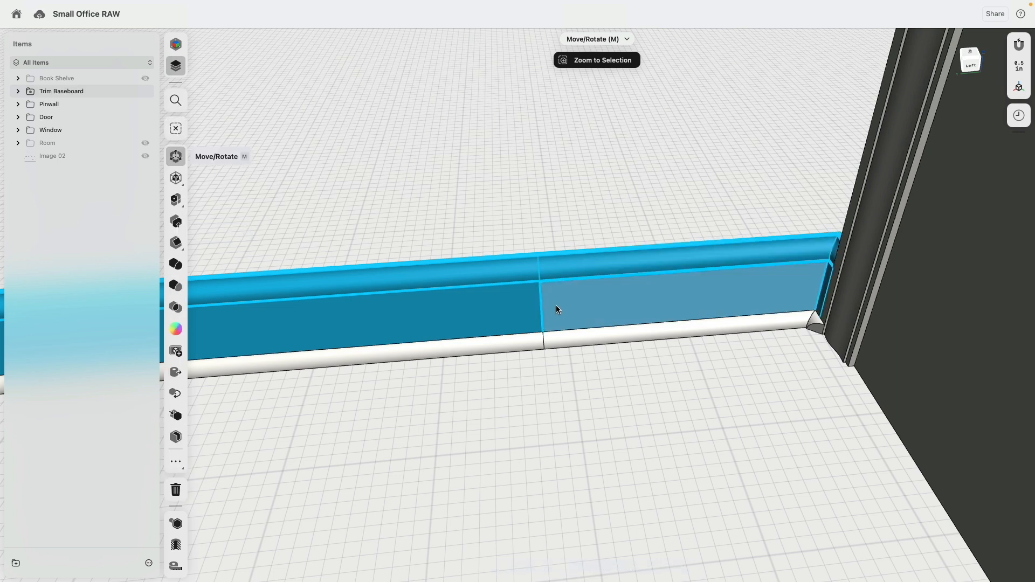
click(176, 265)
click(177, 269)
Step: Union the two floor molding pieces below the rejoined baseboard into one body
click(523, 341)
double_click(523, 341)
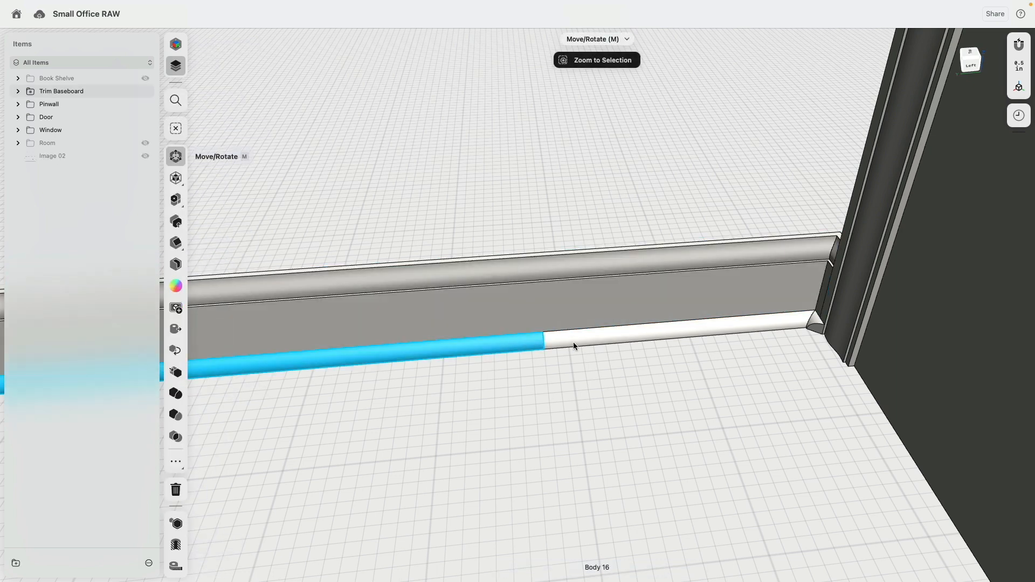
double_click(574, 341)
click(181, 269)
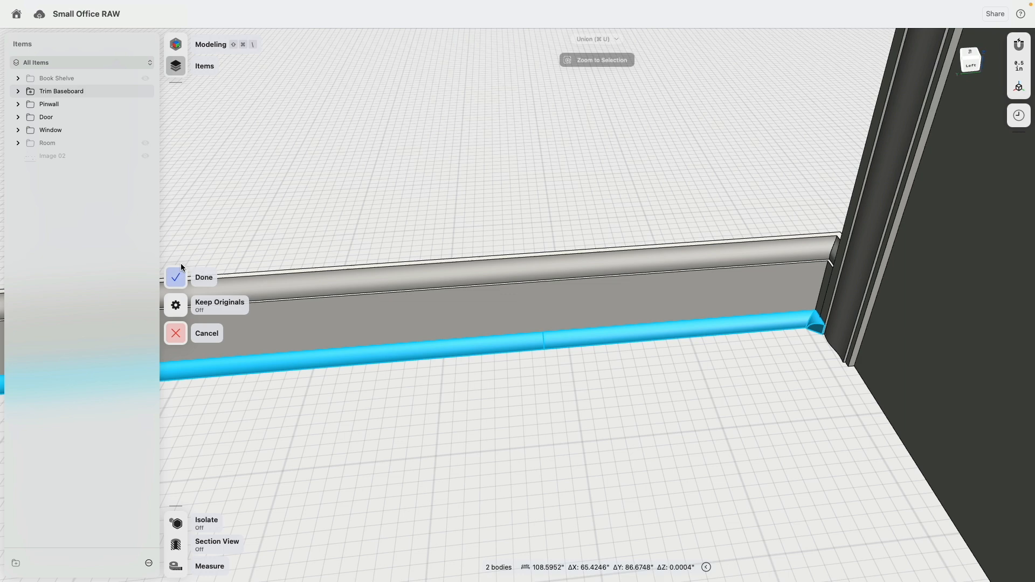
click(180, 267)
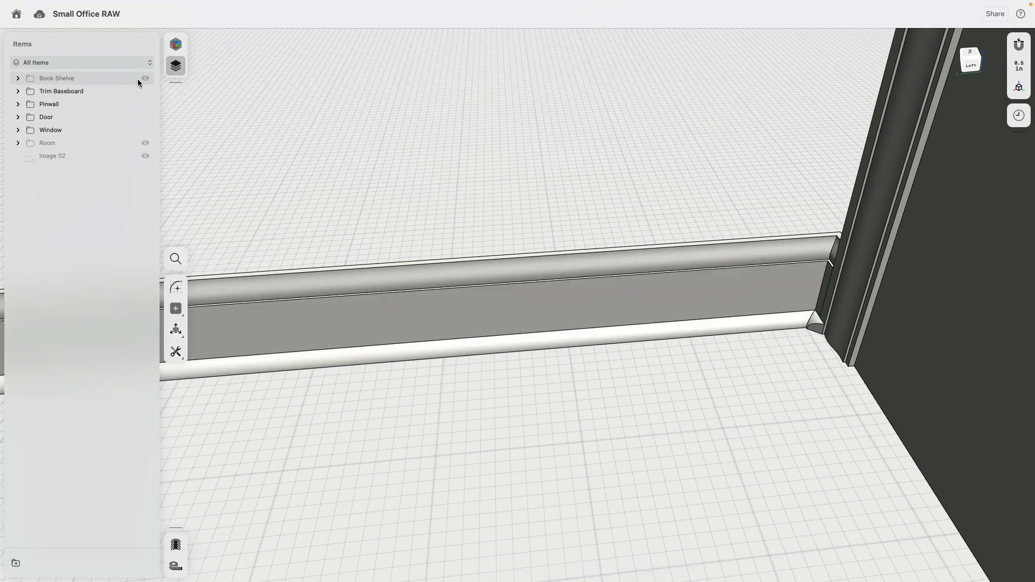
Step: Show the Book Shelve and Room folders, and extend the short floor molding beside the bookshelf to the door trim, 1.5 in total length
click(147, 143)
scroll(345, 254, down, 10)
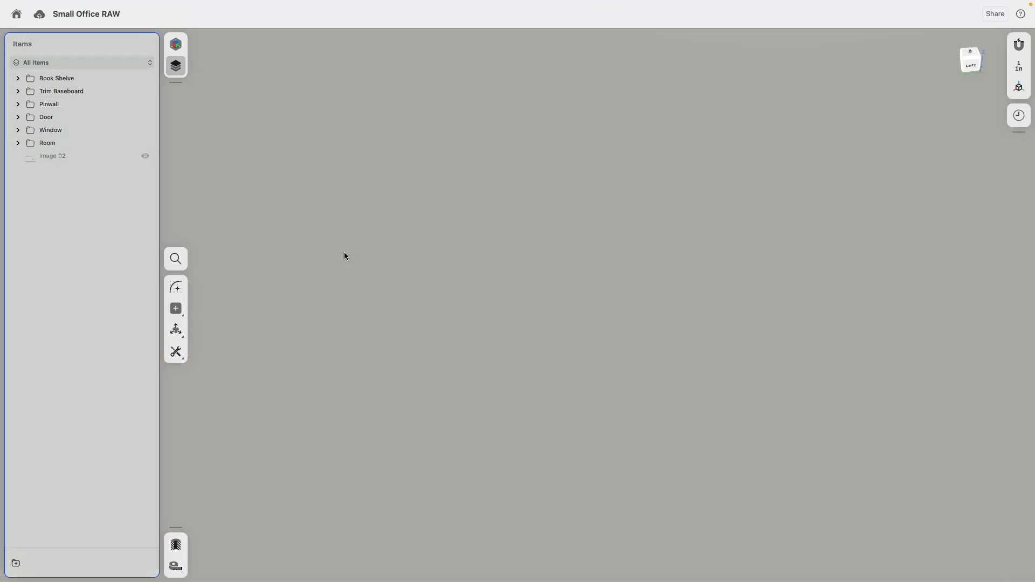
right_drag(345, 254, 390, 255)
scroll(385, 262, down, 10)
right_drag(569, 292, 575, 210)
scroll(575, 210, up, 10)
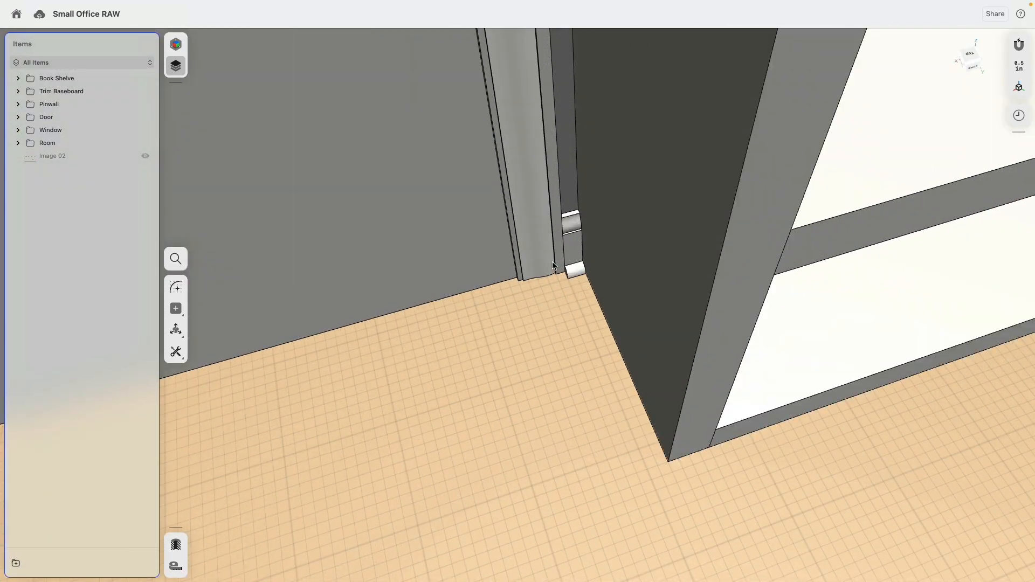
scroll(571, 244, up, 3)
scroll(599, 263, up, 5)
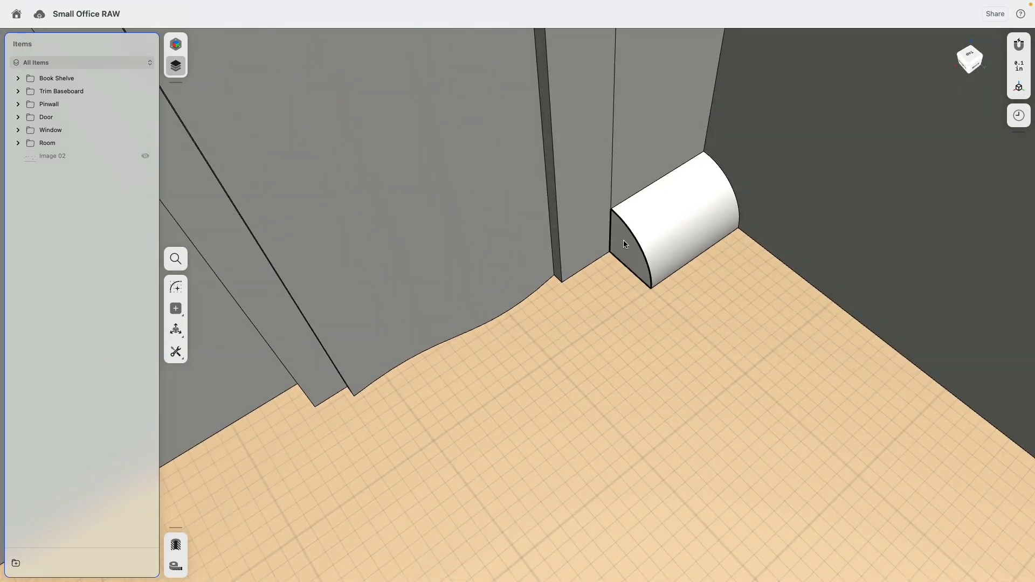
click(625, 244)
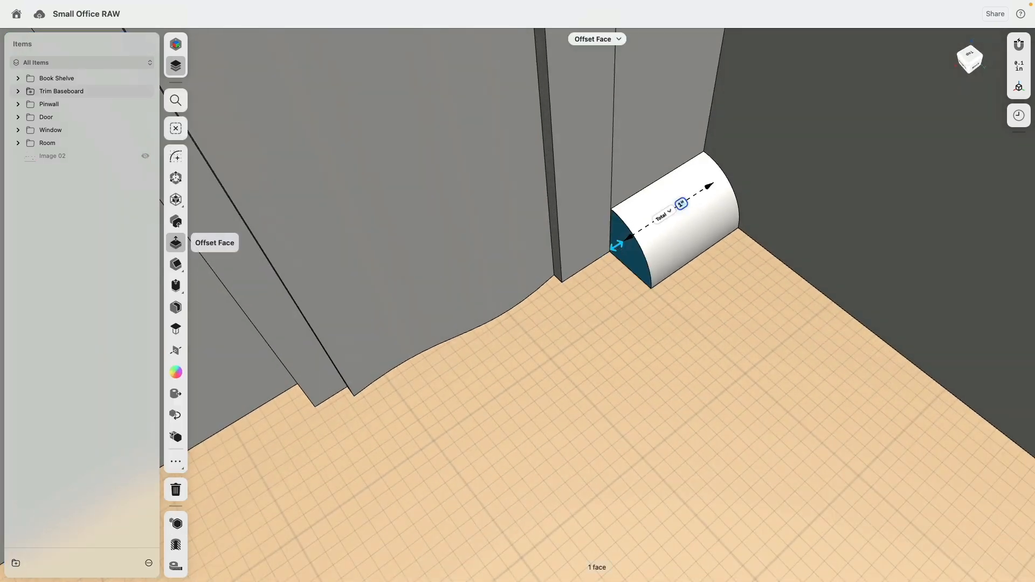
drag(613, 252, 588, 265)
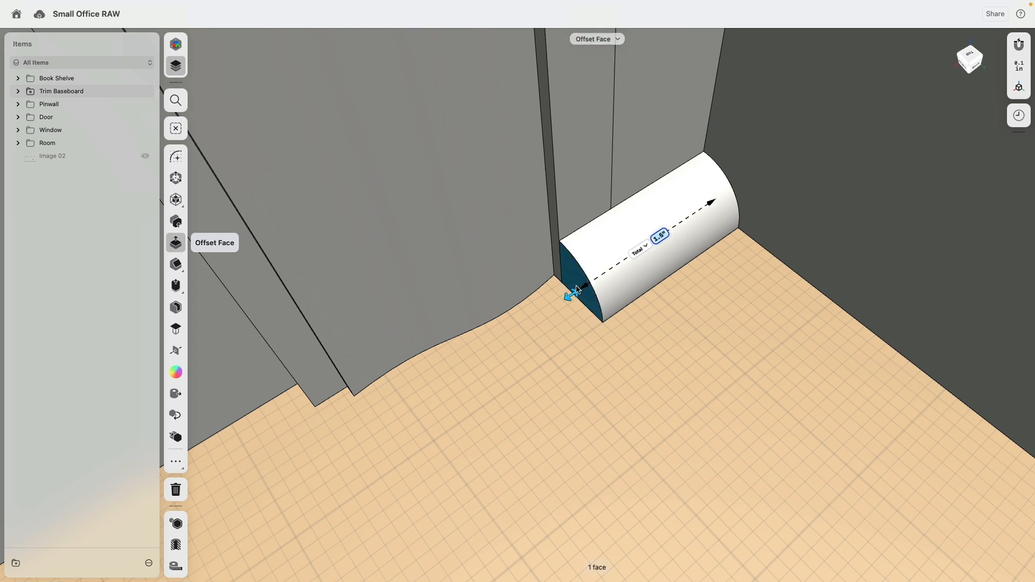
Step: Rotate the short floor molding's end face around its vertical edge at the door trim to bevel the end
key(r)
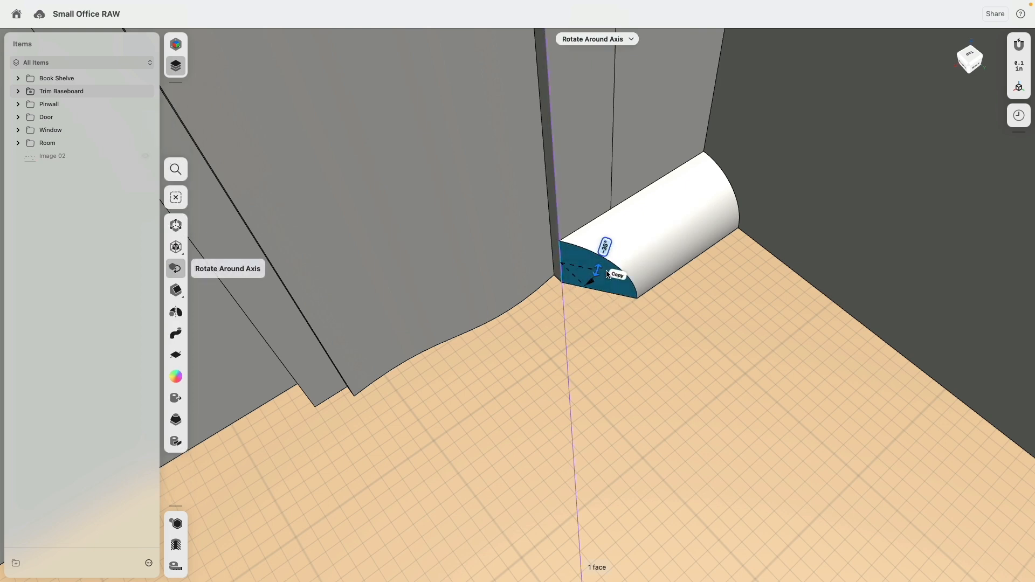
scroll(598, 281, down, 10)
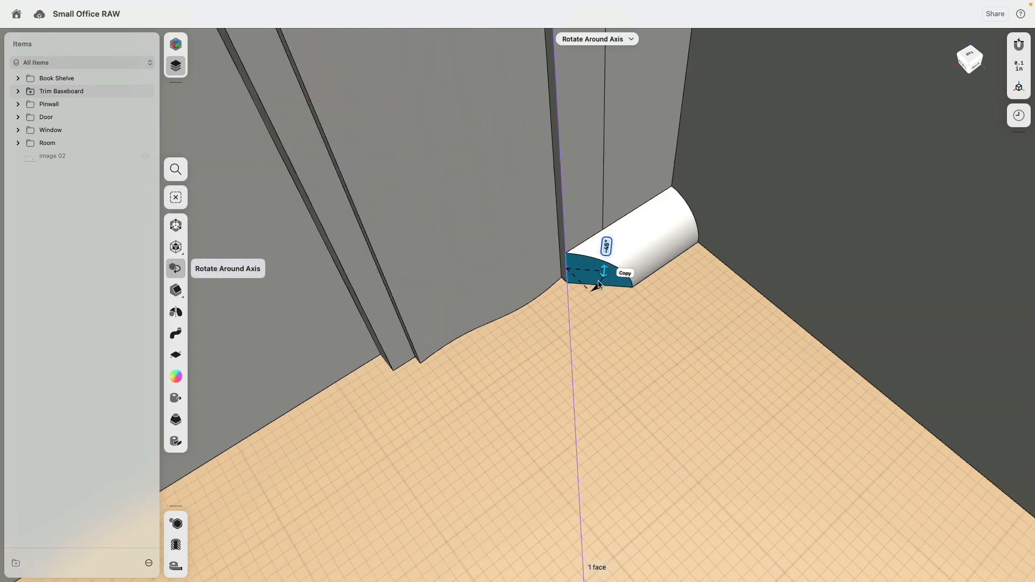
drag(606, 283, 610, 289)
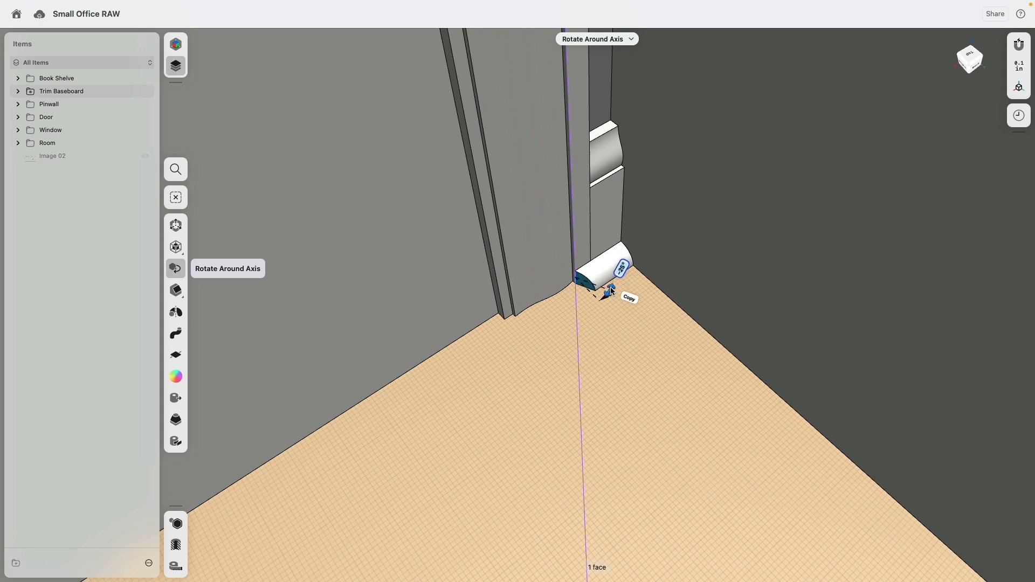
scroll(587, 283, up, 10)
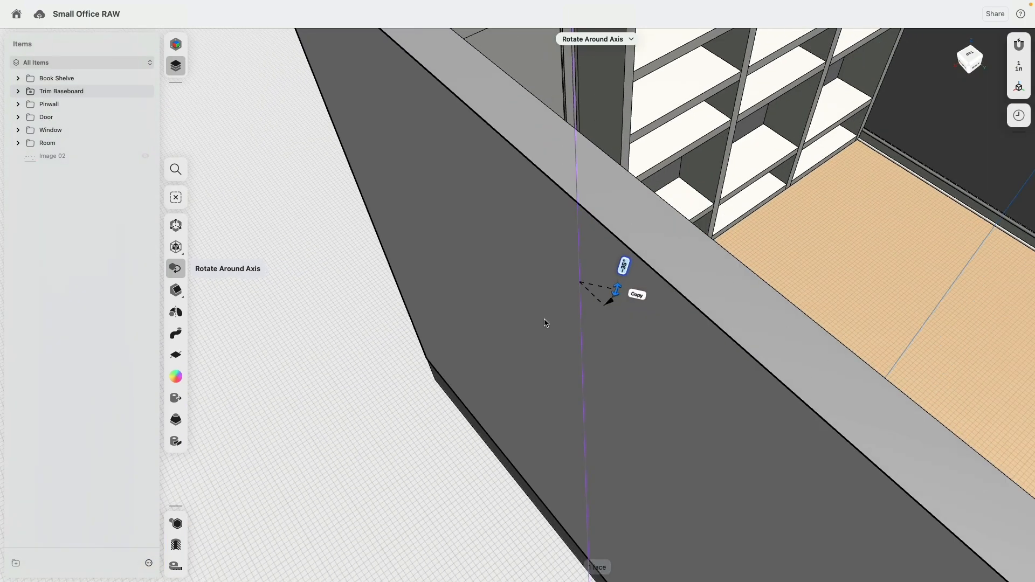
click(344, 363)
Step: Start a line sketch on the narrow top face of the window's upper trim
middle_drag(344, 363, 304, 485)
middle_drag(437, 358, 460, 344)
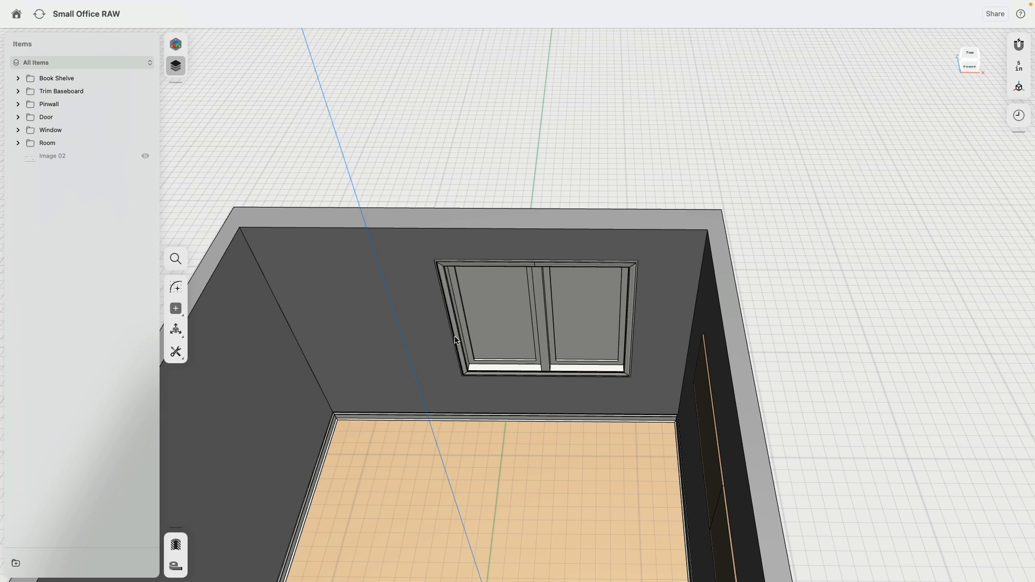
middle_drag(457, 340, 514, 305)
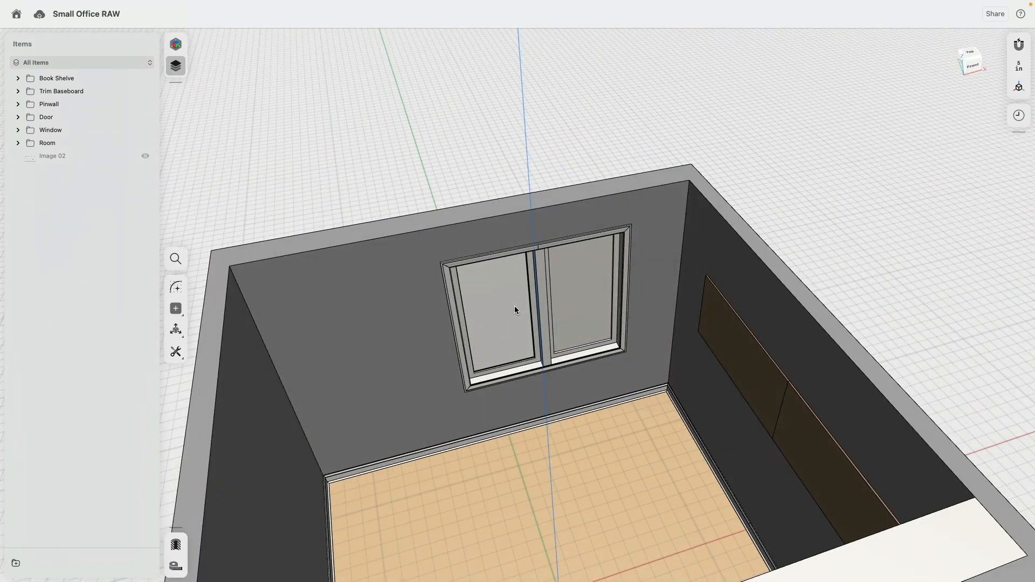
scroll(477, 282, up, 5)
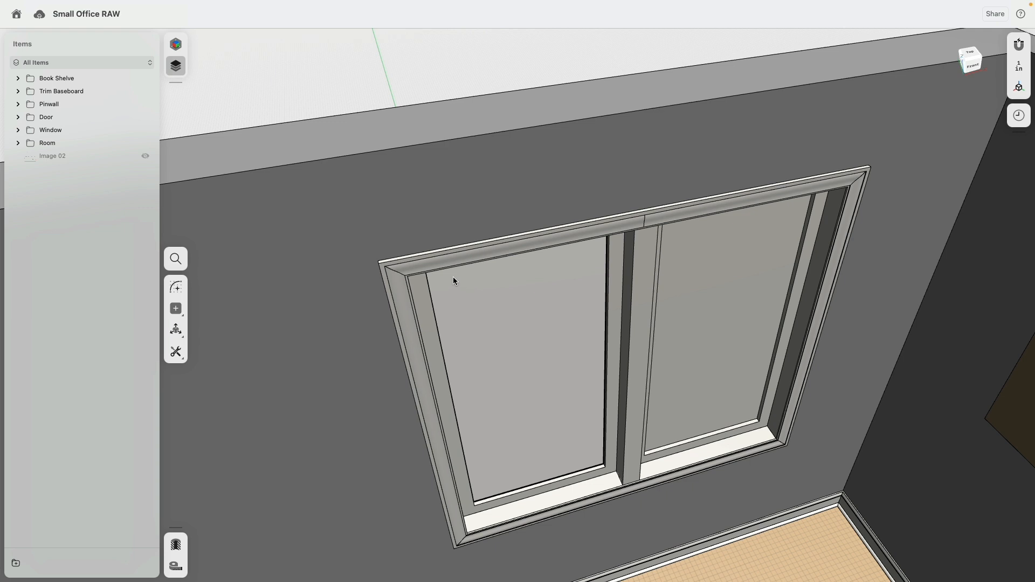
scroll(368, 262, up, 2)
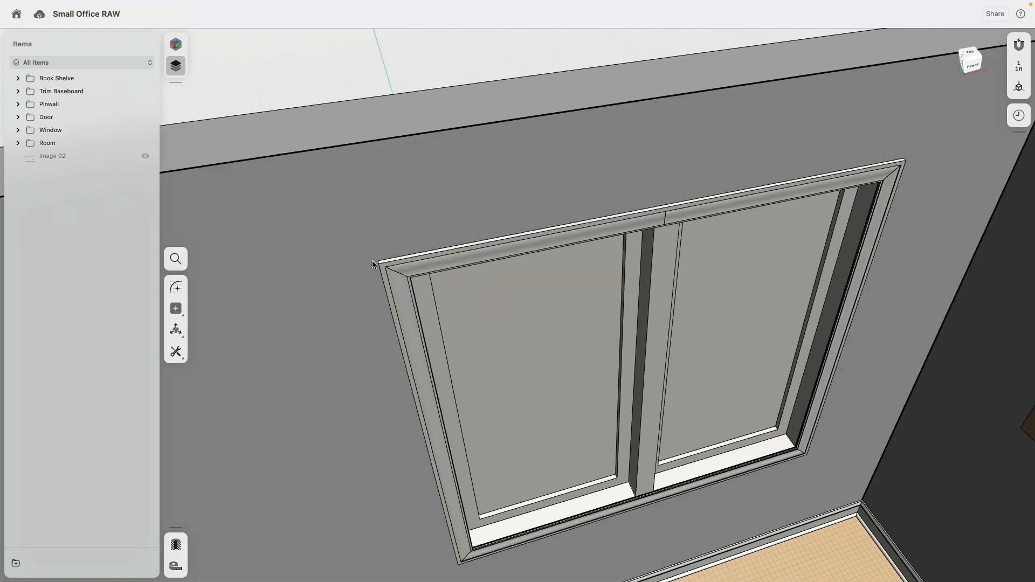
scroll(372, 262, up, 5)
click(381, 266)
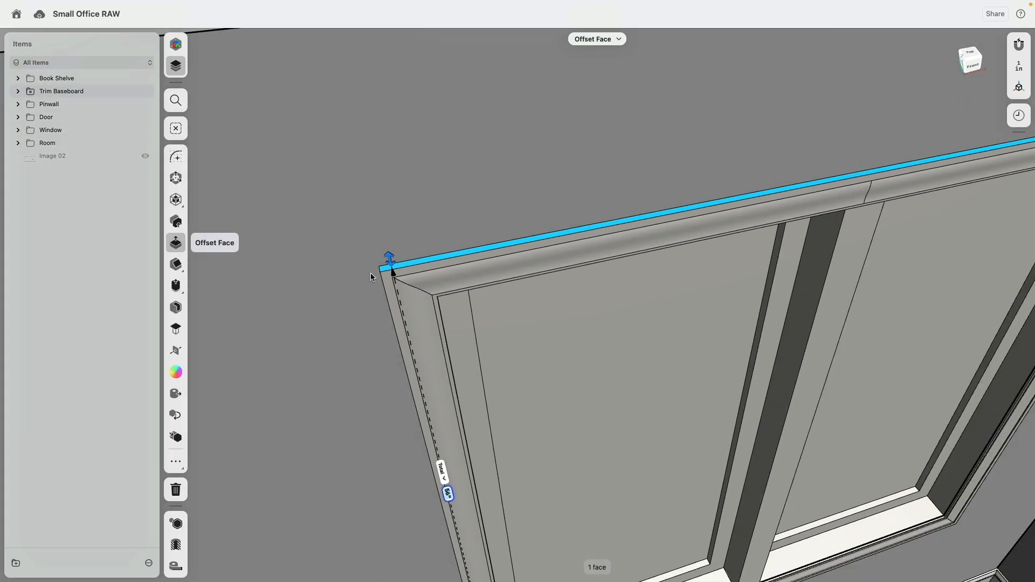
scroll(370, 273, down, 3)
scroll(371, 269, down, 3)
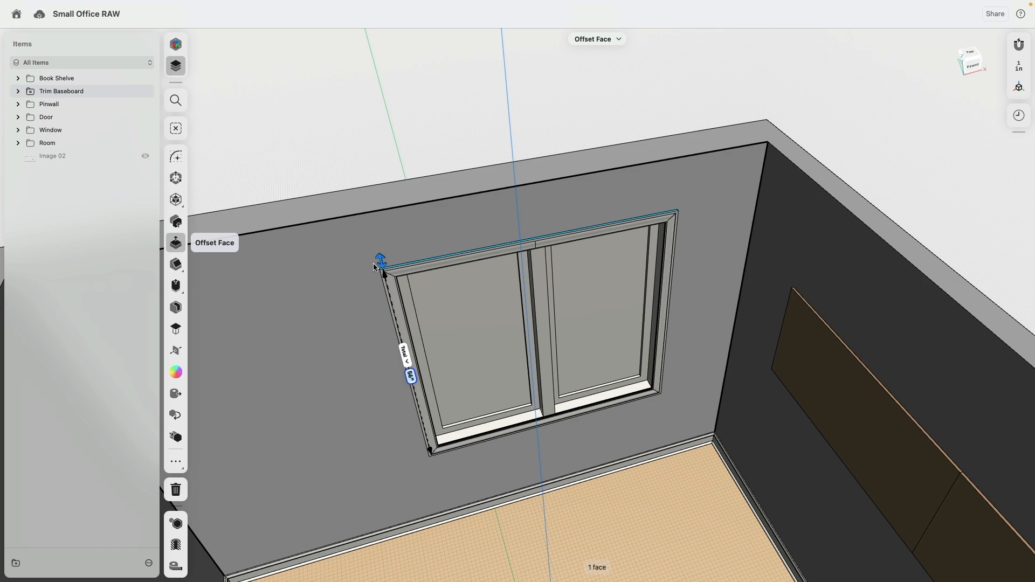
click(175, 157)
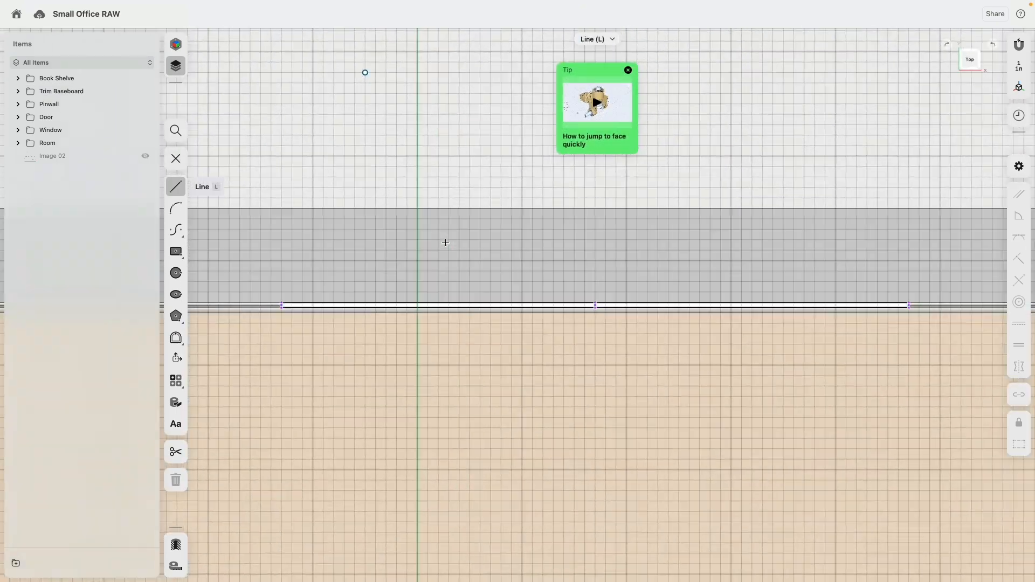
Step: Sketch the outline's left side, a front edge about 65 in long, and a right side about 5 in long back to the wall
scroll(303, 306, down, 3)
scroll(268, 317, up, 5)
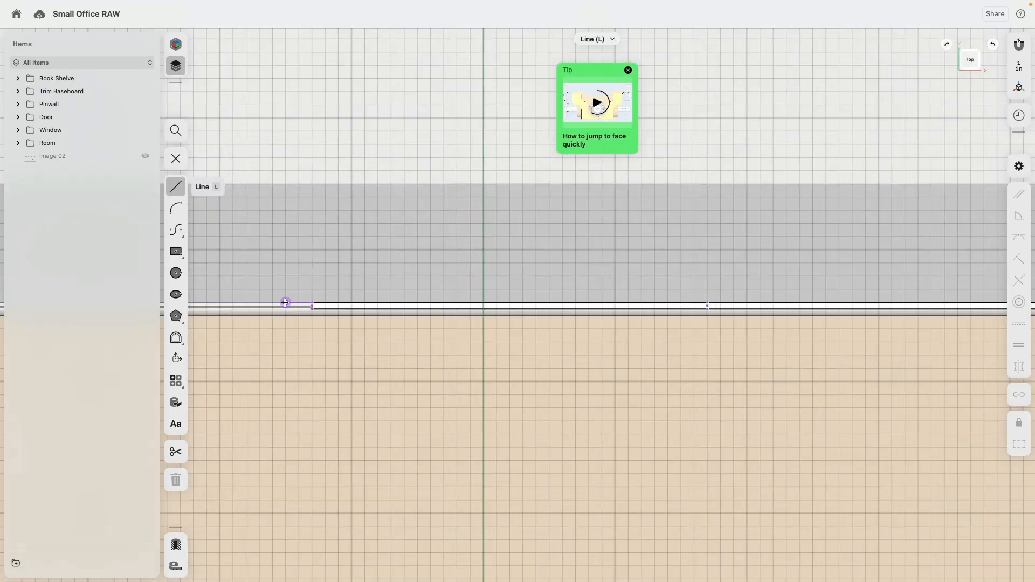
middle_drag(344, 347, 347, 303)
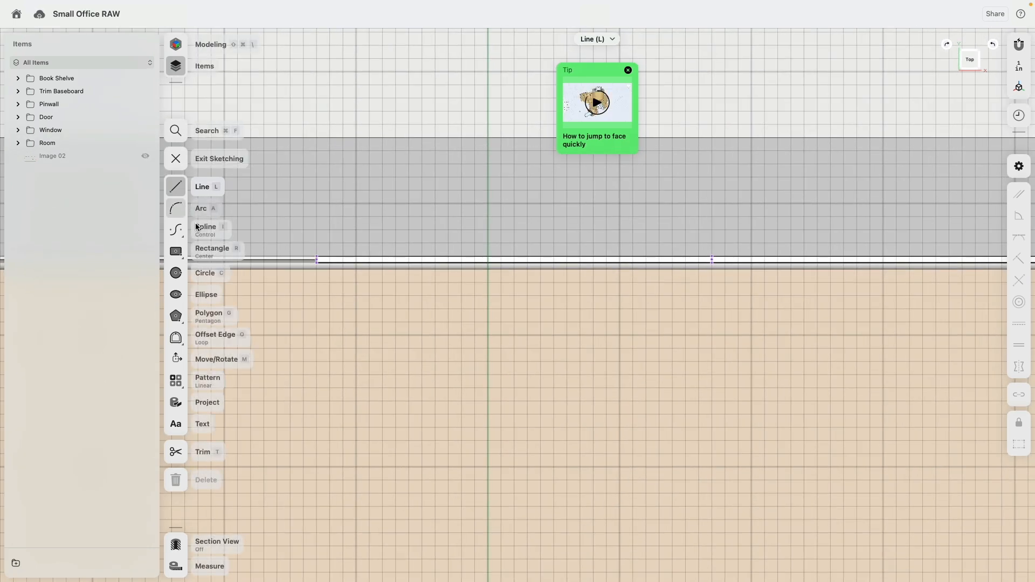
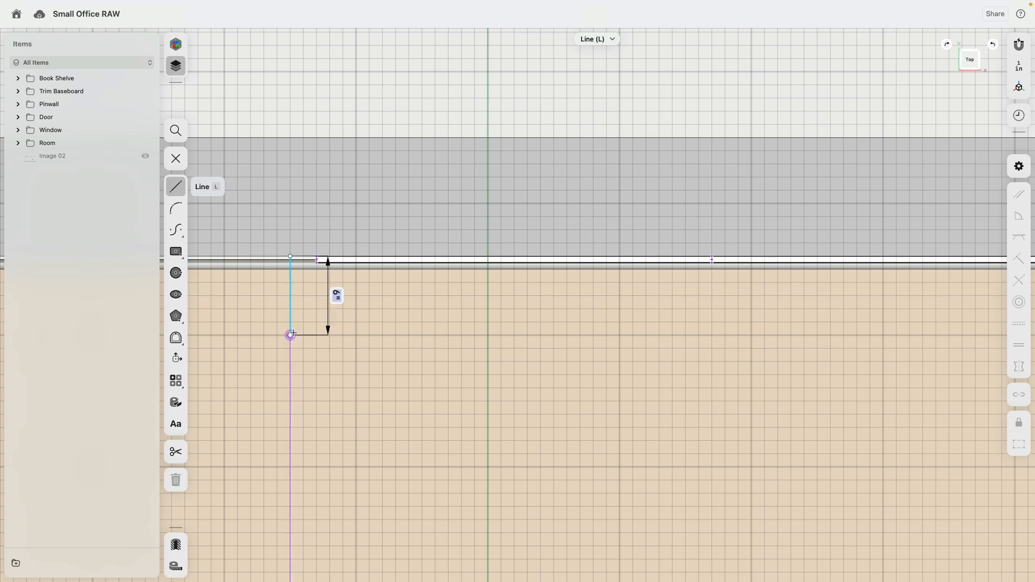
scroll(325, 344, down, 4)
middle_drag(442, 325, 329, 332)
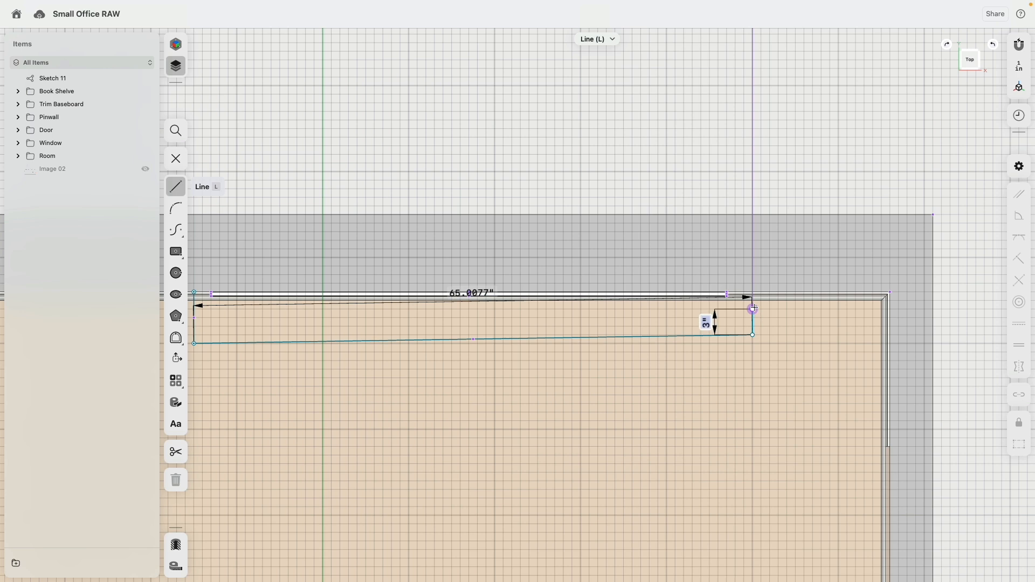
scroll(754, 309, up, 4)
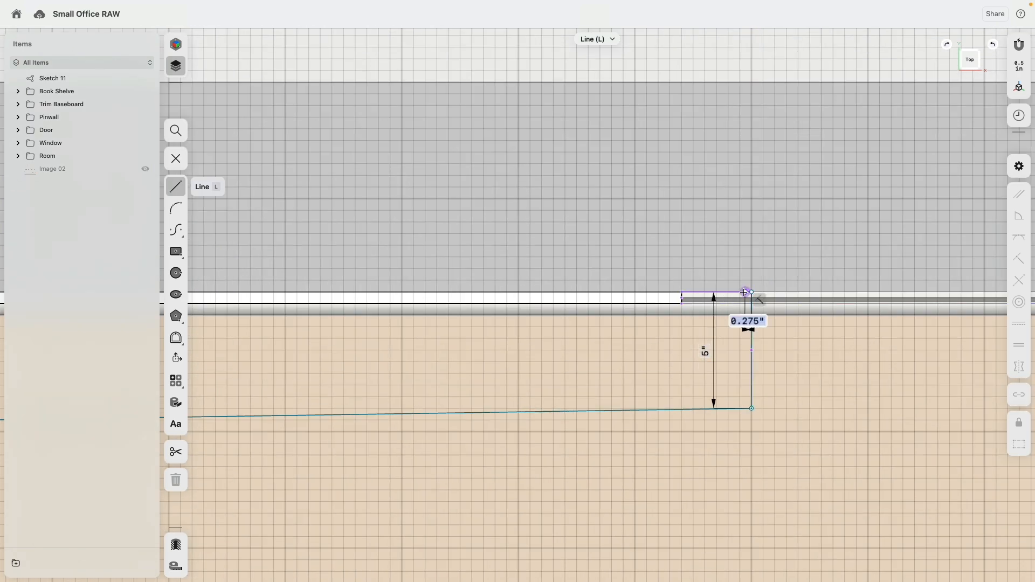
Step: Close the outline along the wall through both corners of the window trim, and finish drawing lines
scroll(639, 291, down, 4)
middle_drag(436, 273, 555, 268)
scroll(790, 266, up, 3)
scroll(796, 274, up, 3)
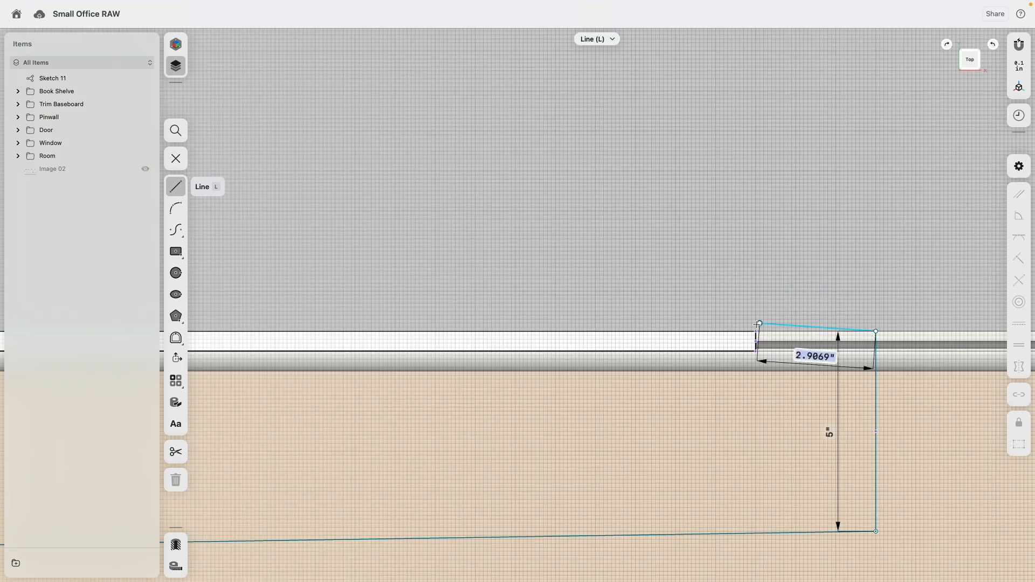
scroll(664, 292, down, 3)
middle_drag(210, 238, 562, 237)
scroll(562, 253, up, 2)
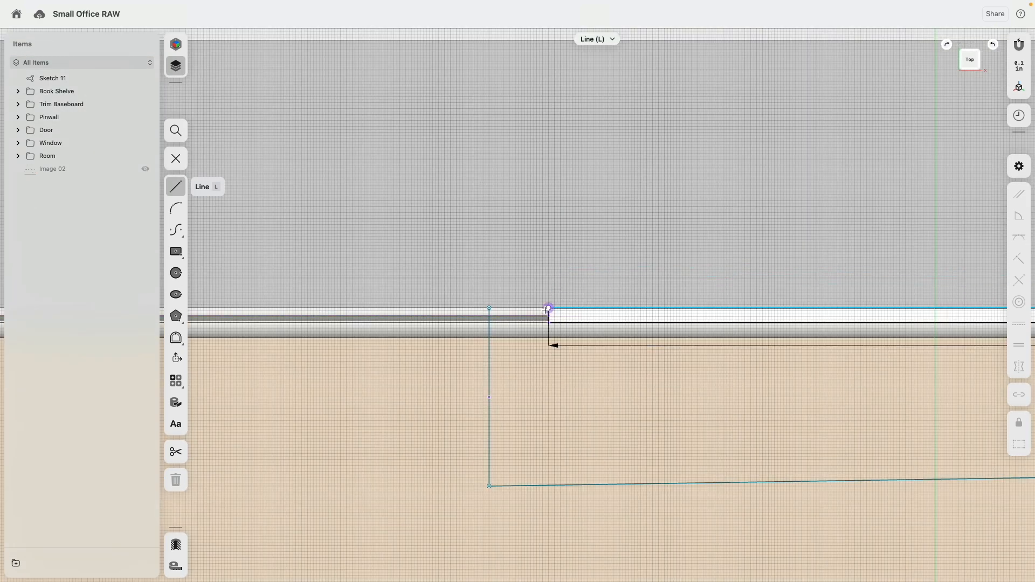
key(Escape)
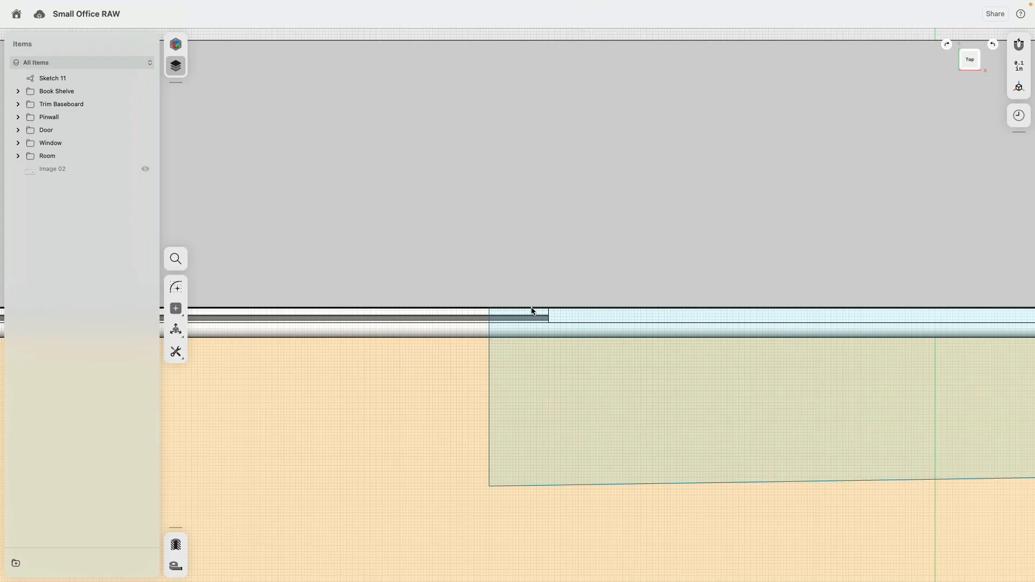
Step: Isolate the new sketch and constrain the two short wall-side segments beyond the trim corners to equal length
click(54, 79)
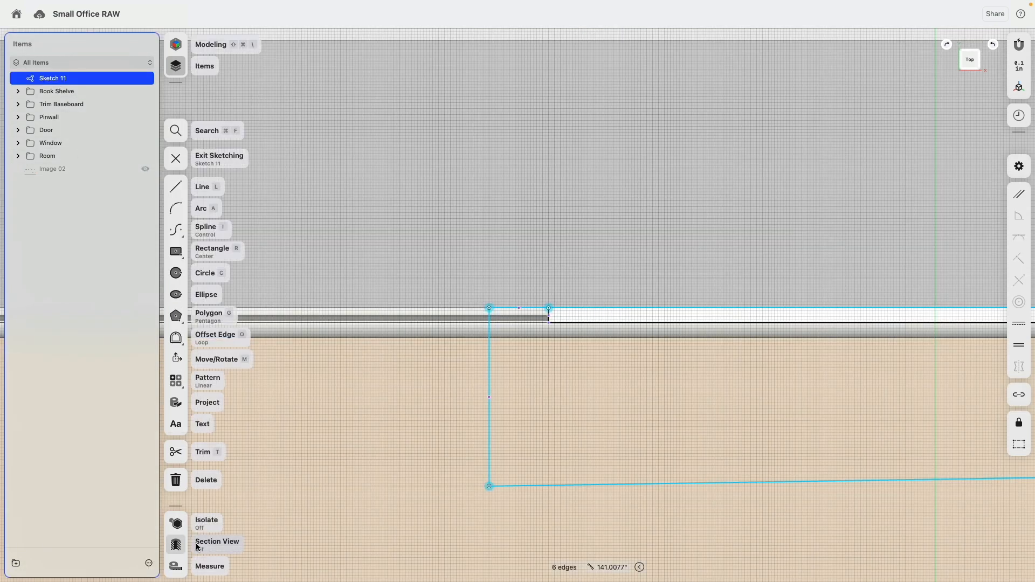
click(176, 524)
click(527, 309)
scroll(544, 309, down, 10)
middle_drag(733, 252, 472, 242)
scroll(610, 298, up, 10)
shift+click(590, 303)
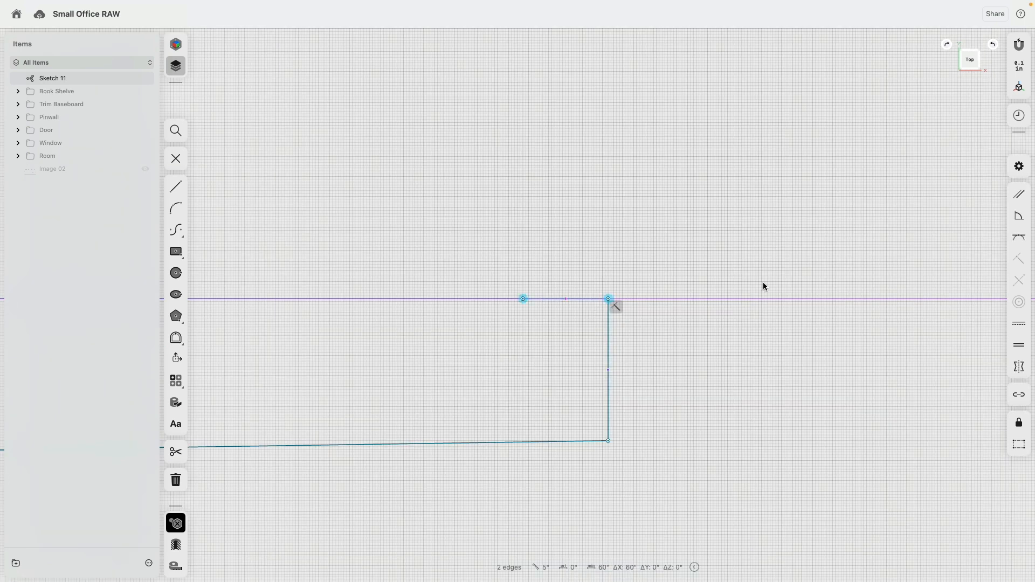
click(971, 345)
Step: Apply horizontal and vertical constraints to all edges of the outline to square it into a rectangle
click(590, 346)
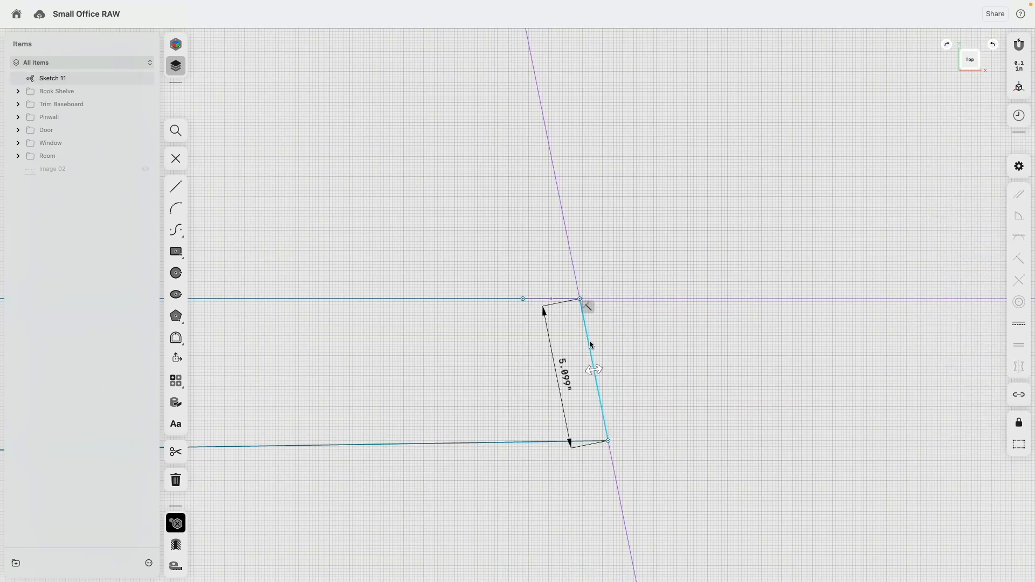
double_click(551, 300)
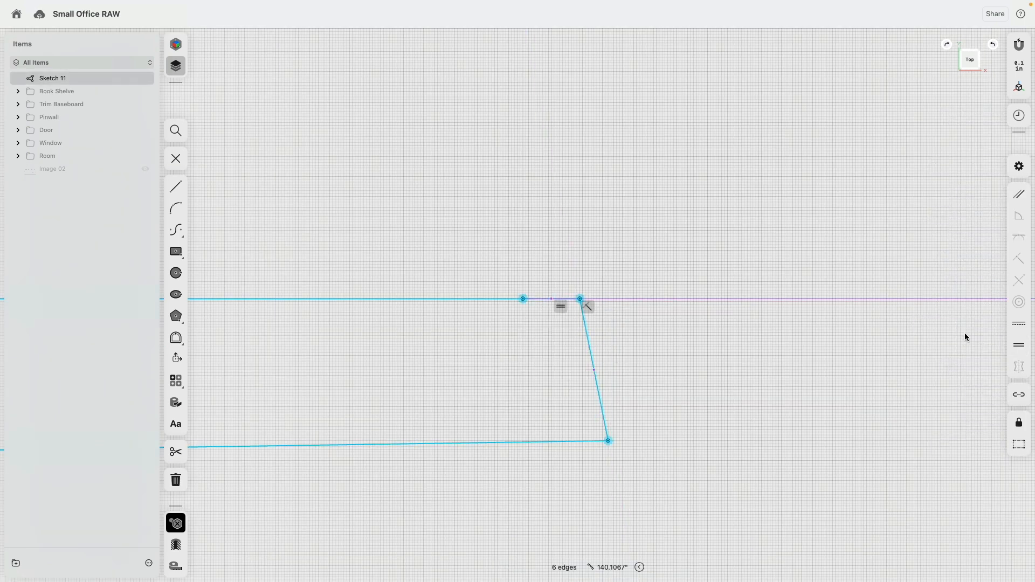
click(1019, 323)
click(580, 345)
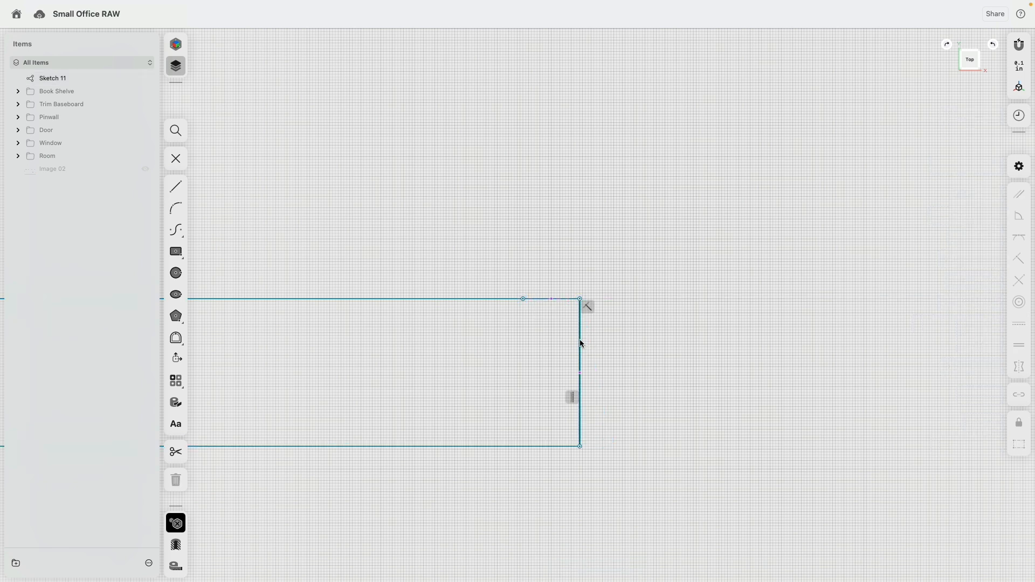
Step: Dimension the rectangle to 5.5 in deep and 62 in wide
drag(531, 377, 690, 373)
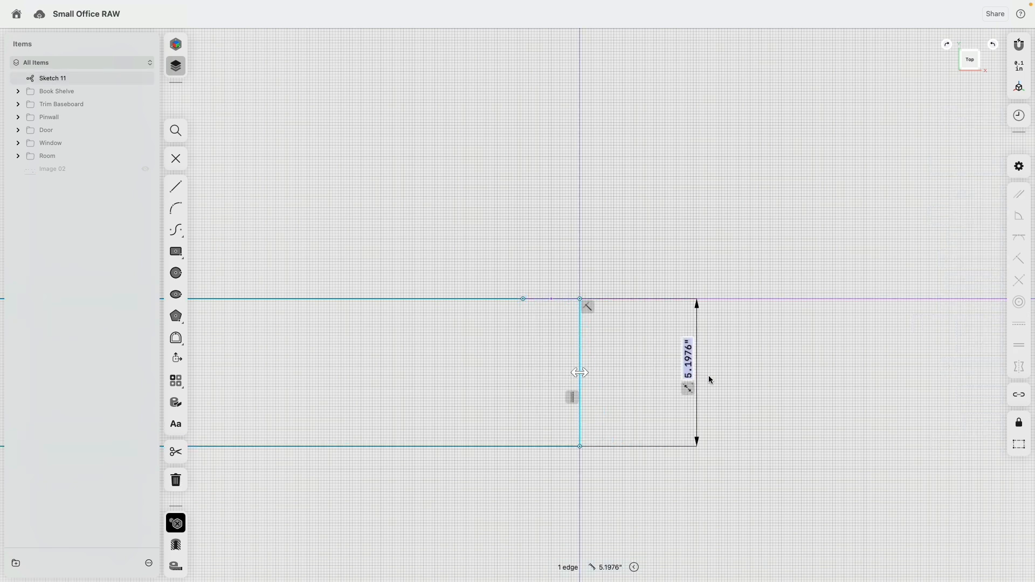
text(5.5)
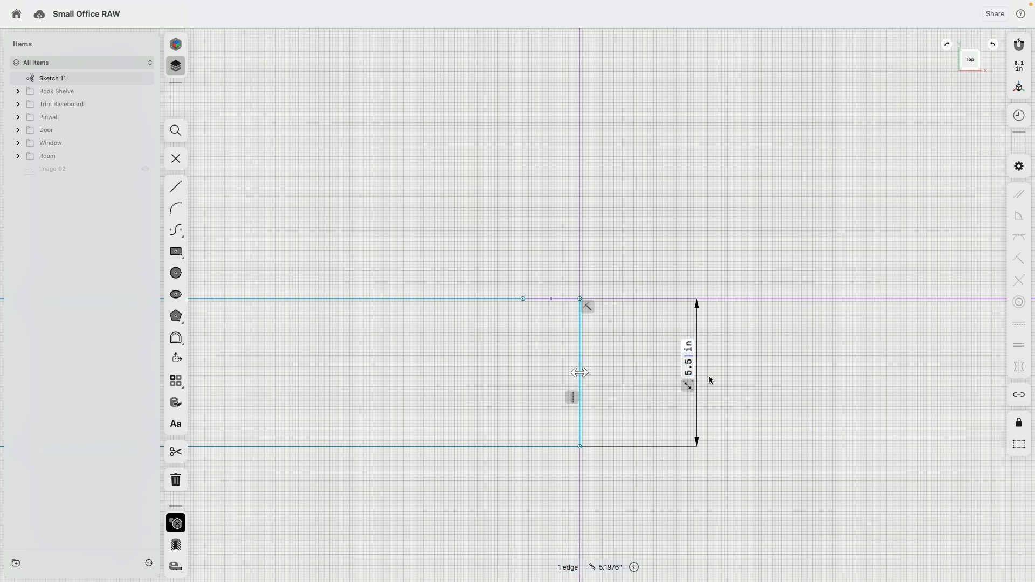
key(Return)
scroll(705, 373, down, 5)
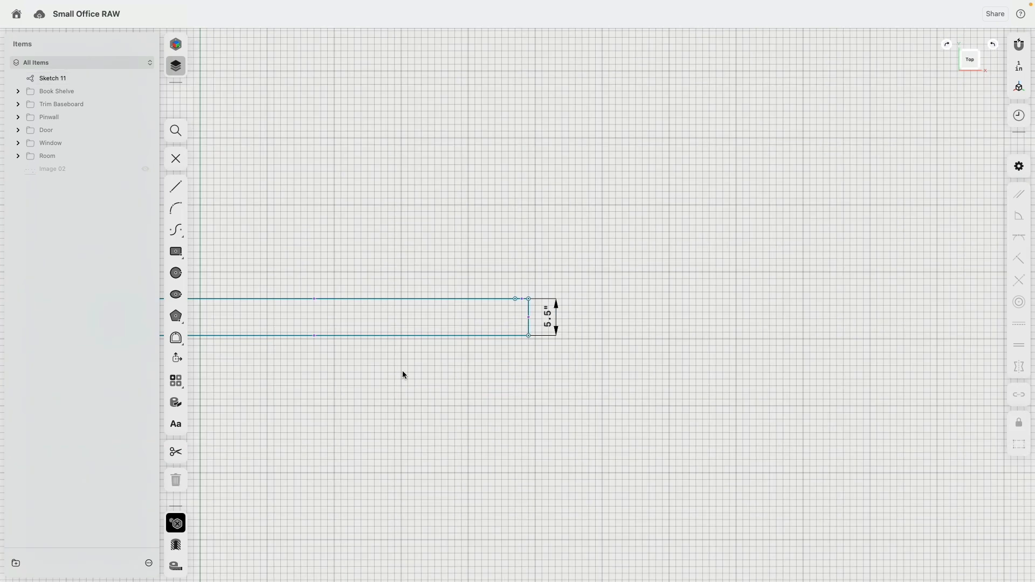
click(646, 296)
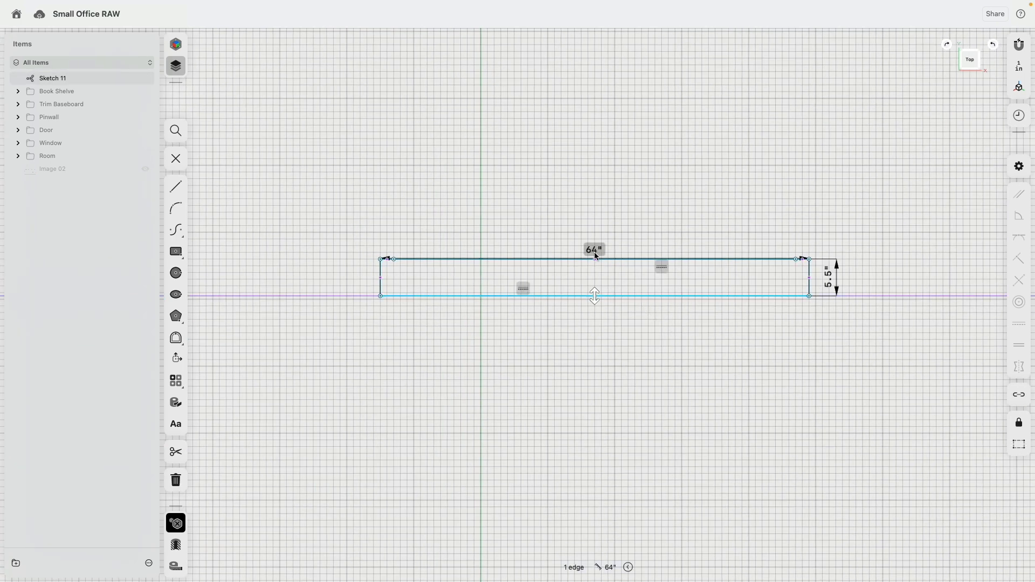
text(62)
key(Return)
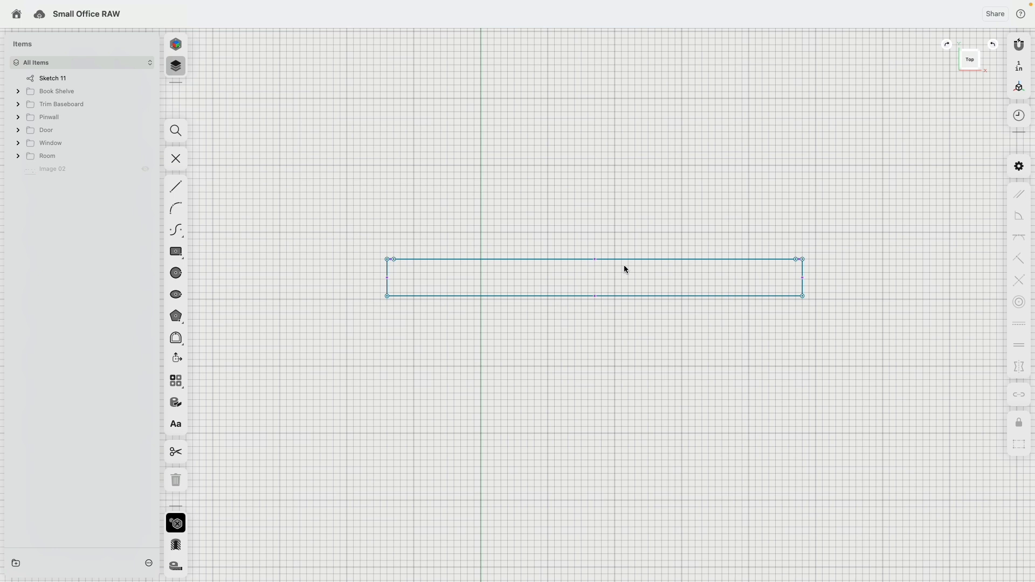
Step: Extrude the rectangular profile upward into a long box above the window
right_drag(454, 313, 525, 192)
scroll(415, 264, up, 3)
click(404, 324)
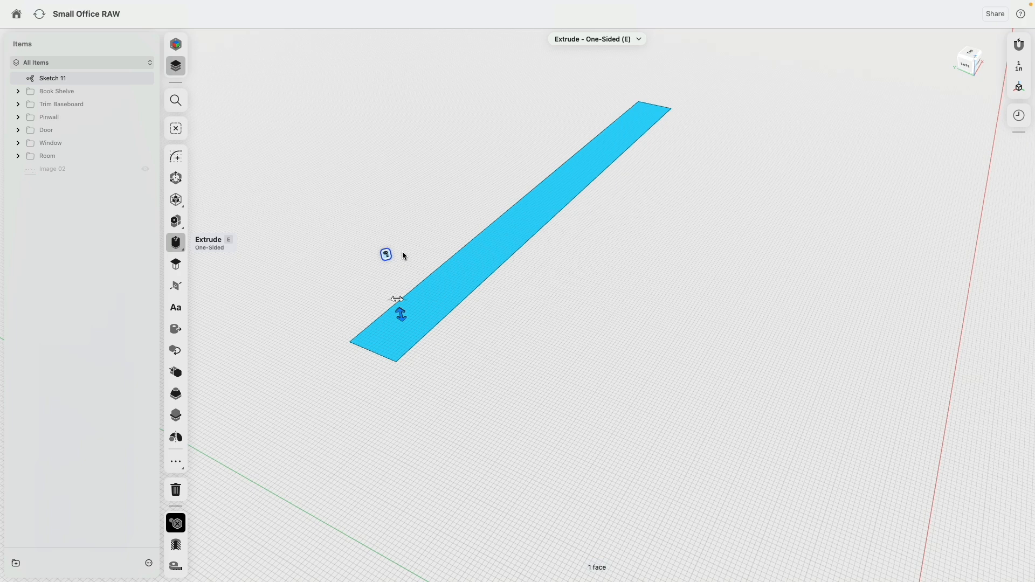
drag(400, 313, 422, 277)
right_drag(361, 290, 346, 313)
key(e)
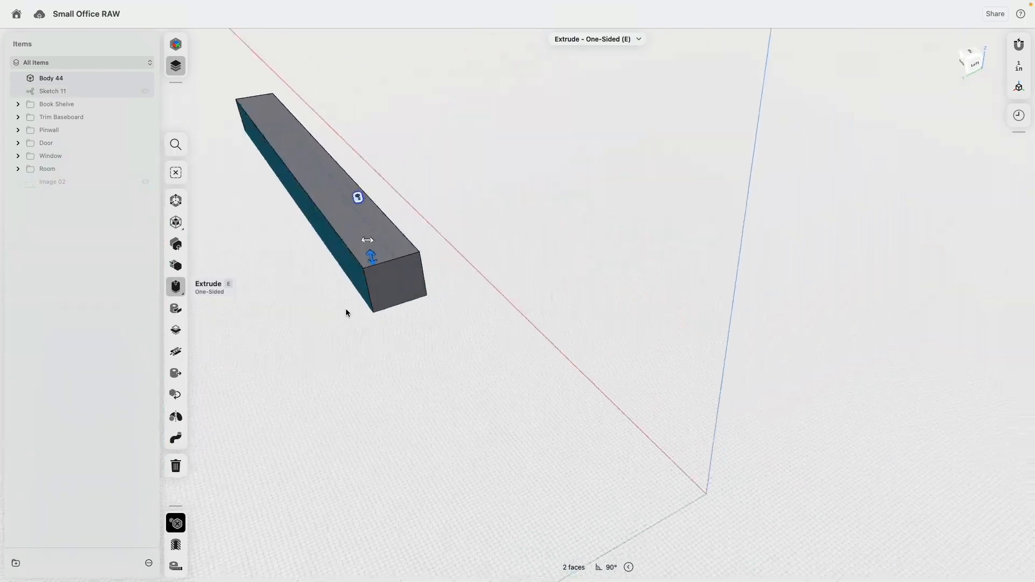
click(345, 228)
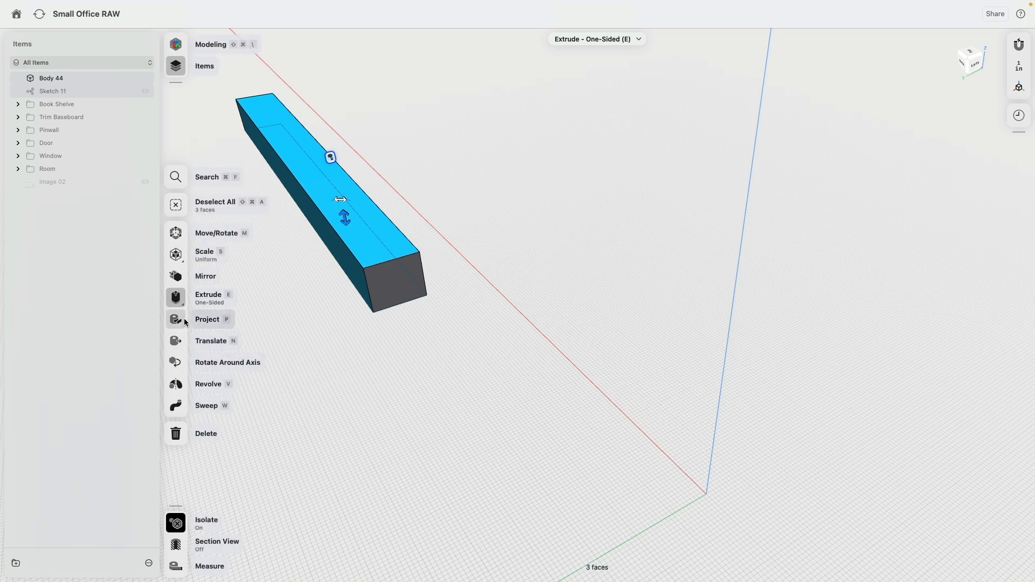
click(313, 399)
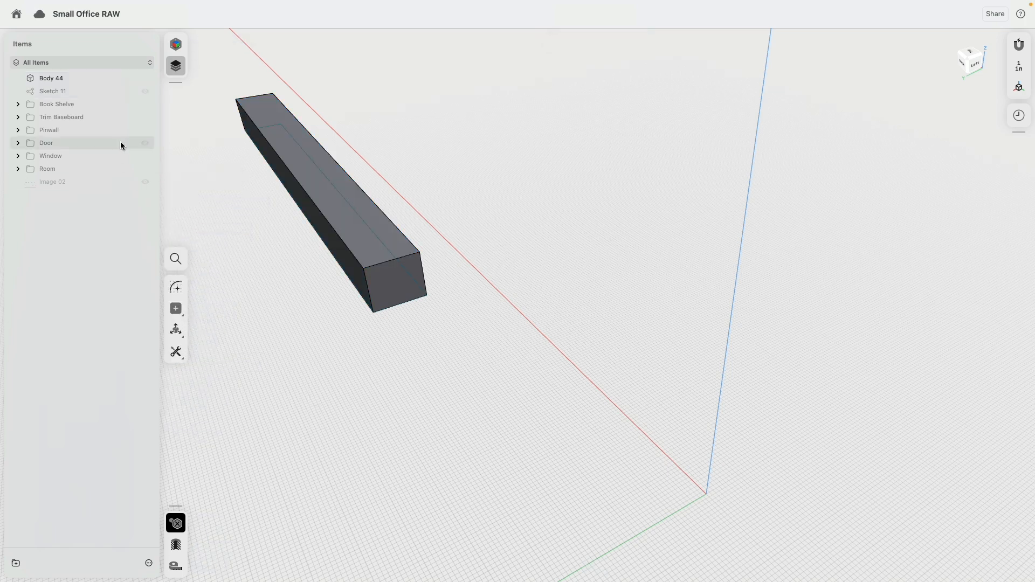
Step: Leave isolation, select the box's top face, and isolate only the box body
click(176, 523)
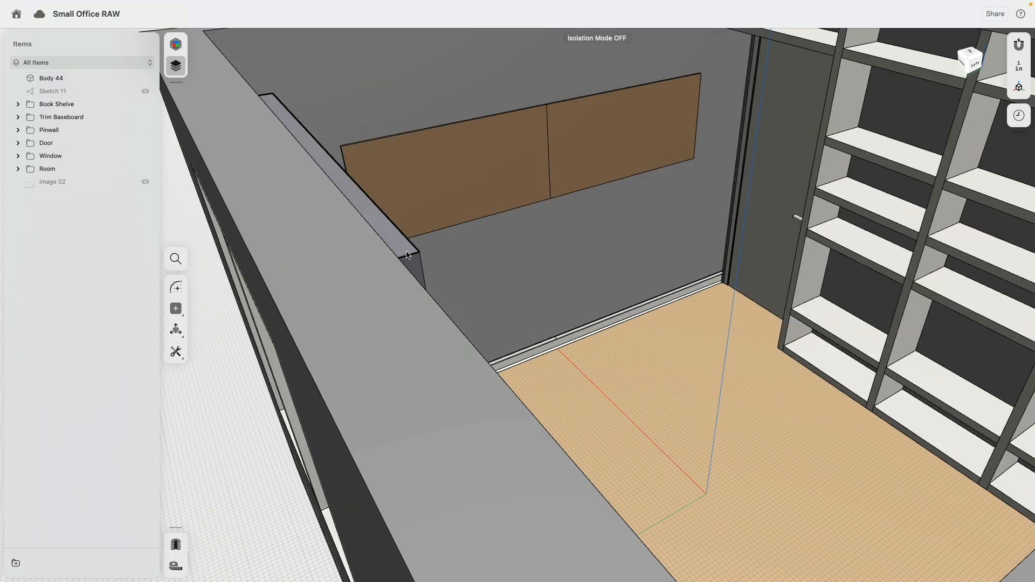
click(407, 254)
click(176, 523)
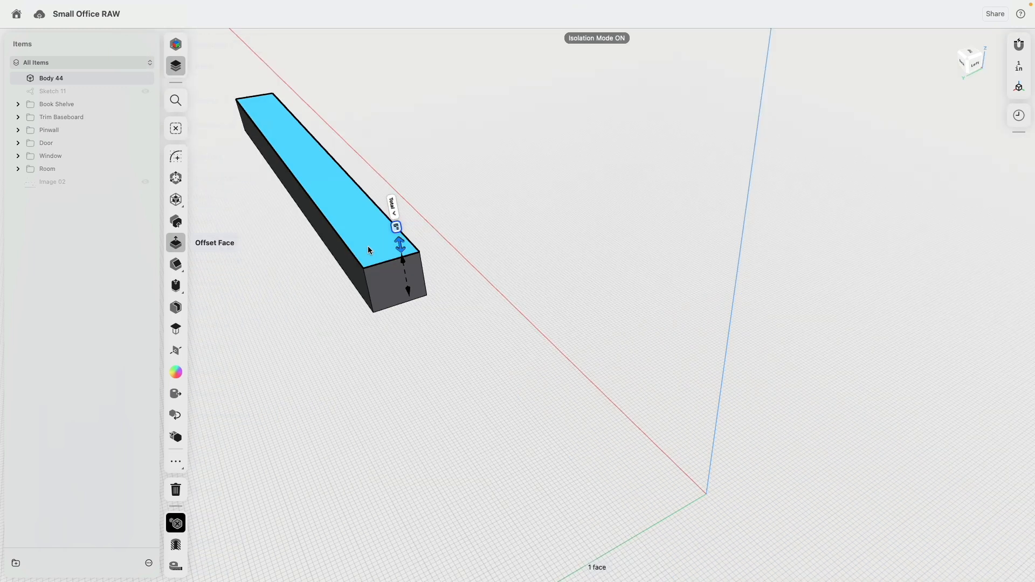
Step: Shell the box with its top, bottom and wall-side faces removed, and show the whole room again
right_drag(365, 339, 372, 263)
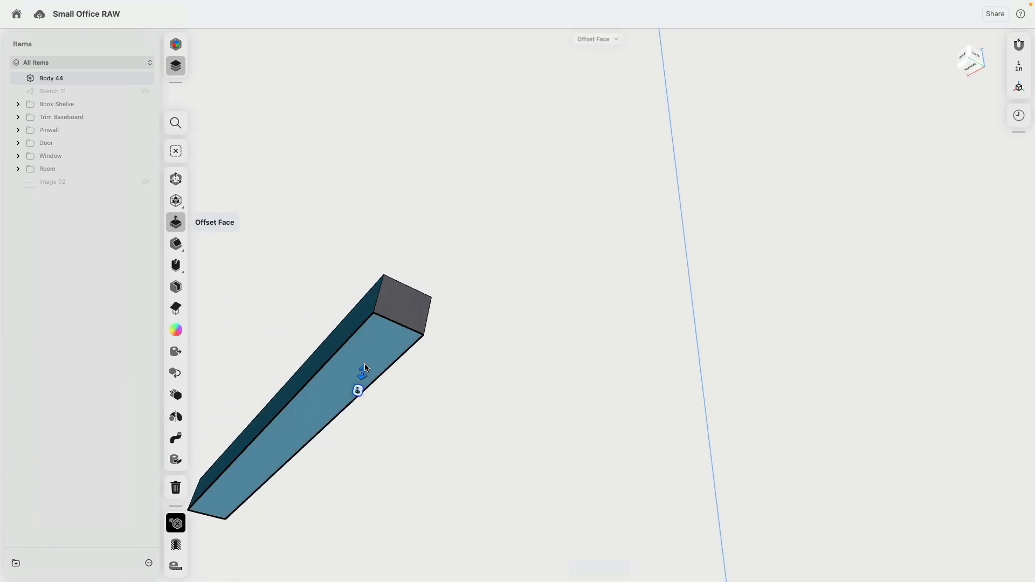
click(176, 287)
right_drag(308, 304, 430, 342)
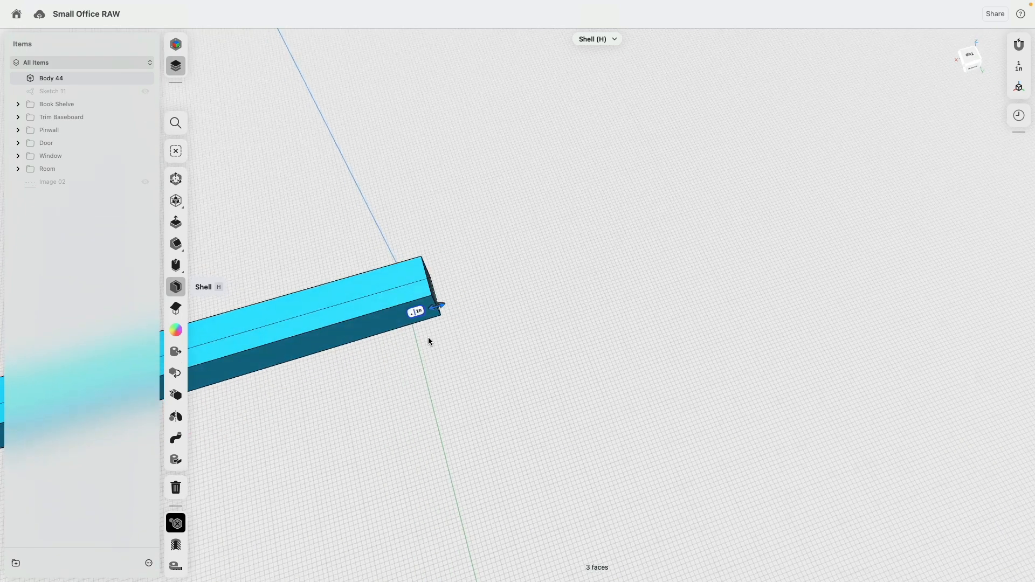
key(Return)
right_drag(220, 296, 693, 250)
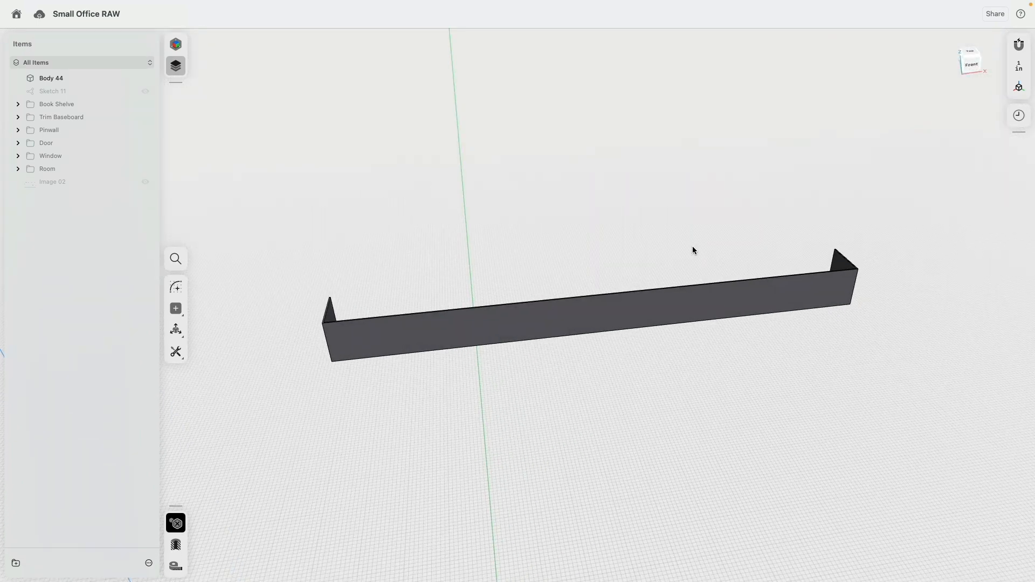
click(177, 523)
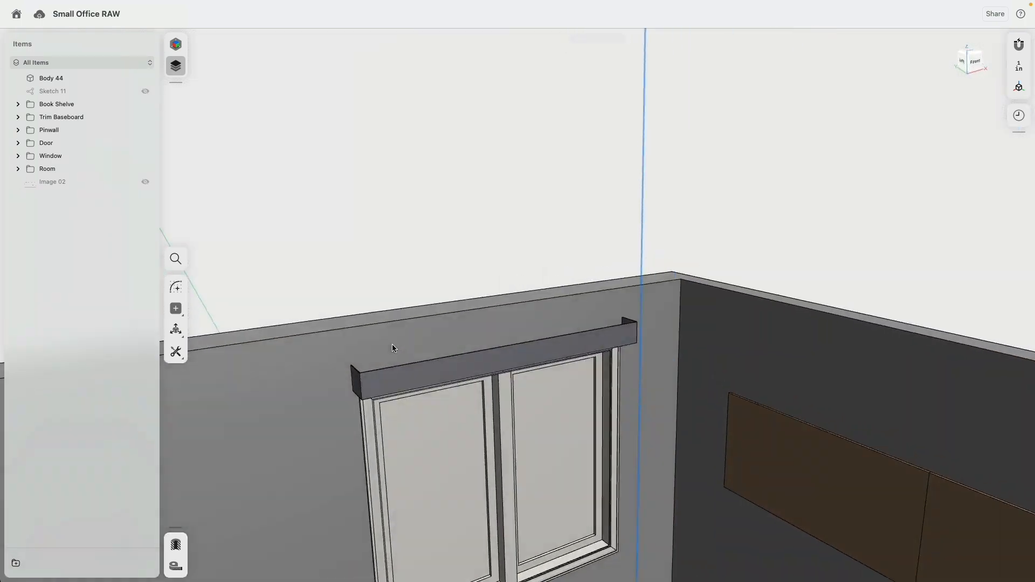
Step: Set the shell thickness of the box above the window to 0.25 in
mouse_move(393, 344)
right_down()
mouse_move(373, 309)
mouse_move(430, 330)
mouse_move(406, 341)
right_up()
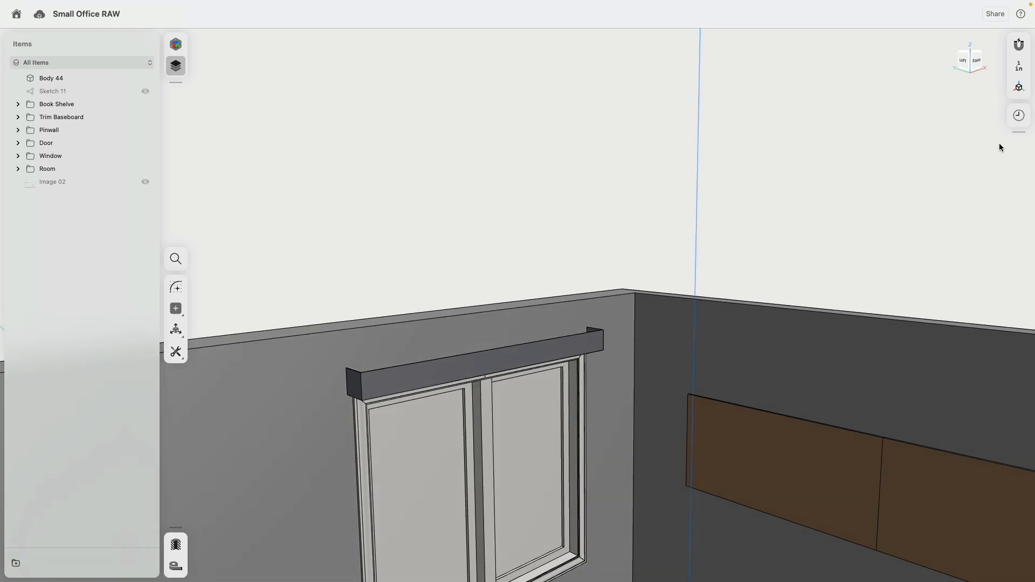
click(1019, 115)
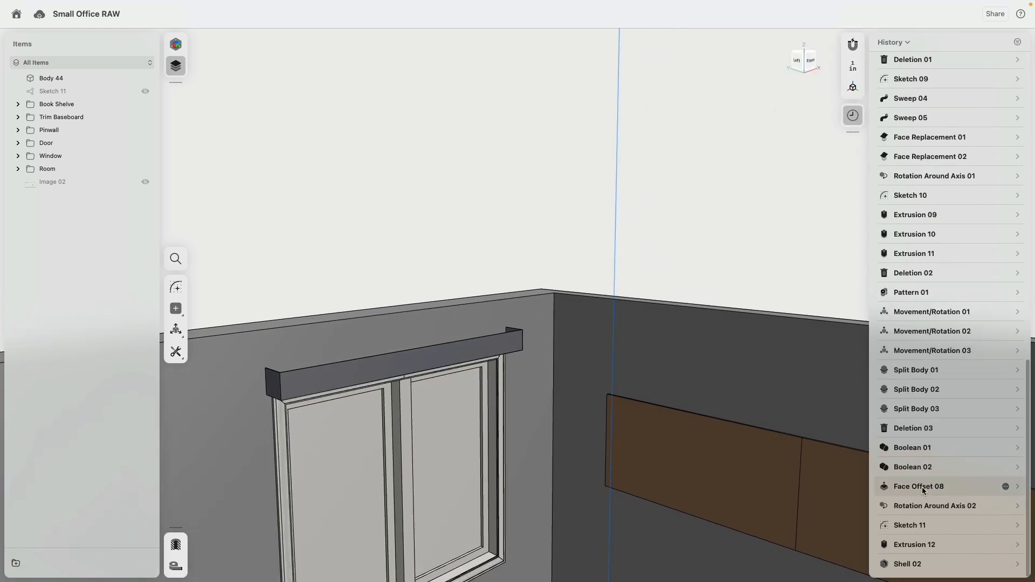
click(1019, 565)
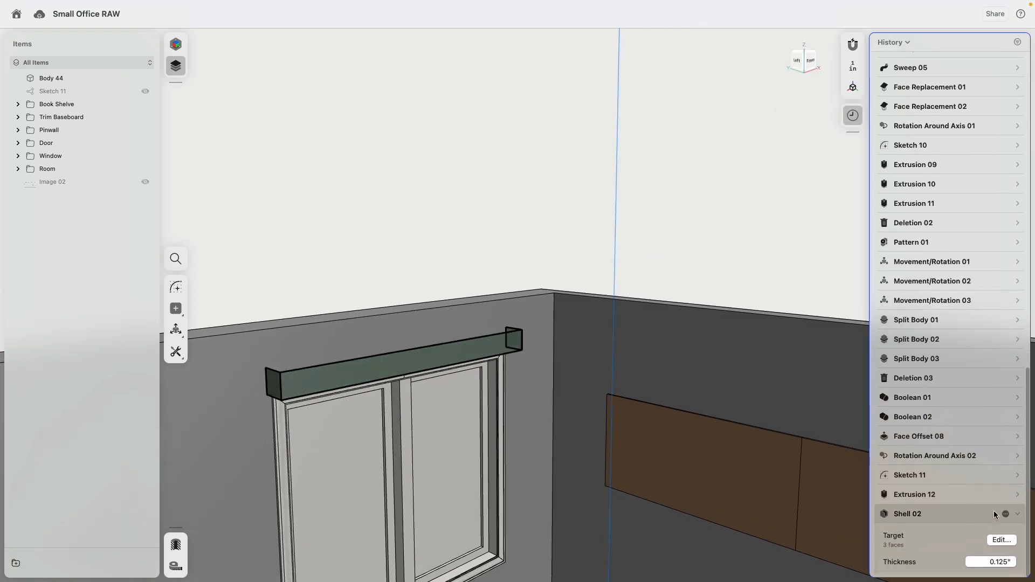
click(998, 563)
text(.25)
key(Return)
Step: Try 4 in for the valance box's extrusion distance, and settle on 3 in
click(1017, 495)
click(1004, 515)
text(4)
key(Return)
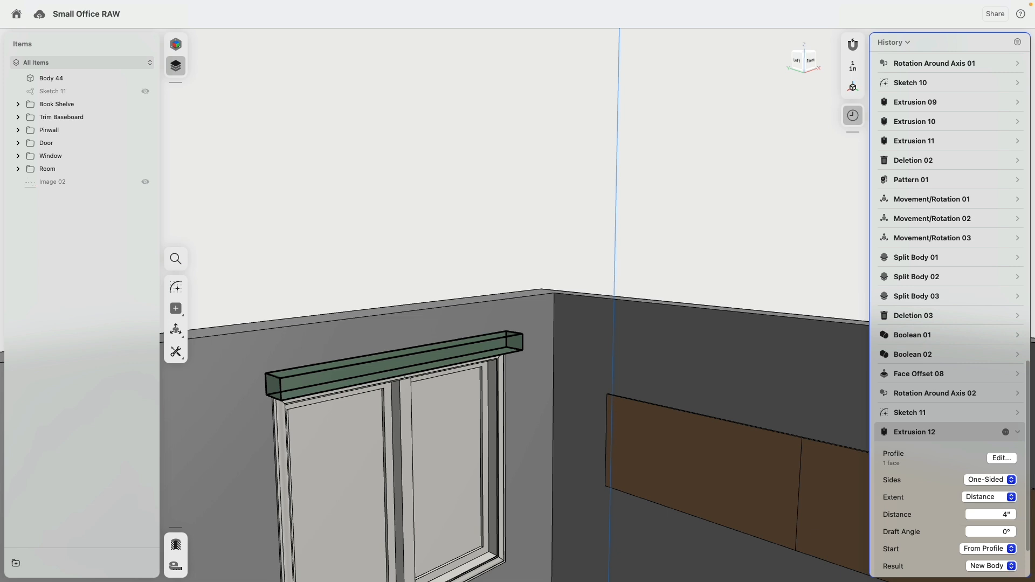
click(1003, 515)
text(3)
key(Return)
right_drag(443, 247, 372, 261)
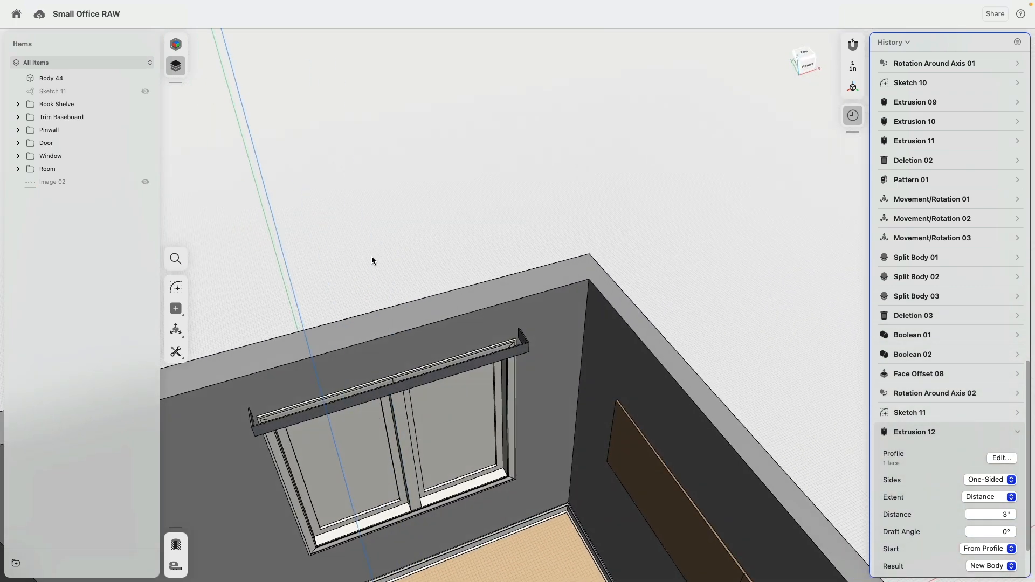
right_drag(323, 237, 440, 179)
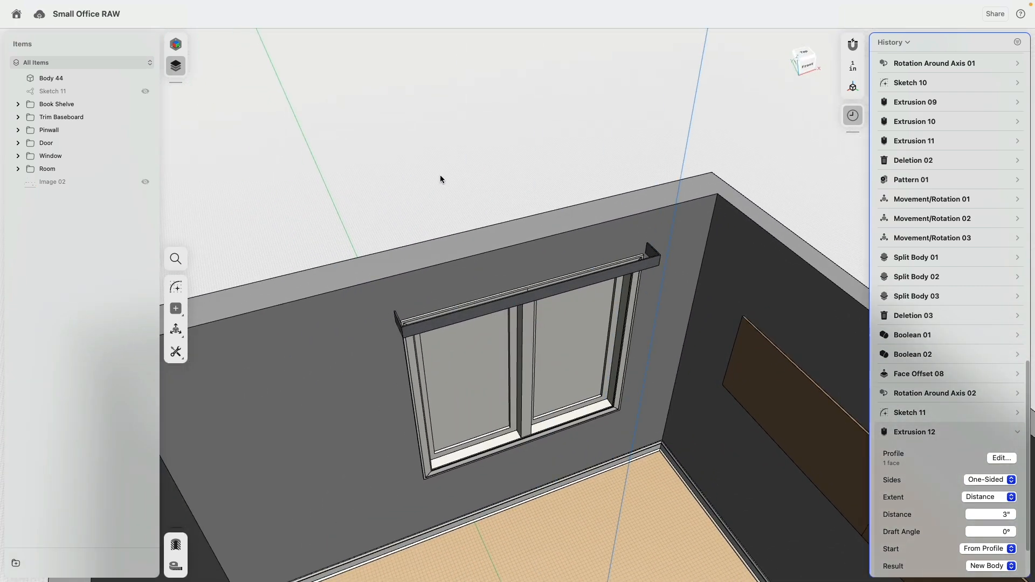
Step: Show the box's sketch, isolate it together with the box body, and view both from the top
click(149, 91)
click(88, 90)
shift+click(58, 80)
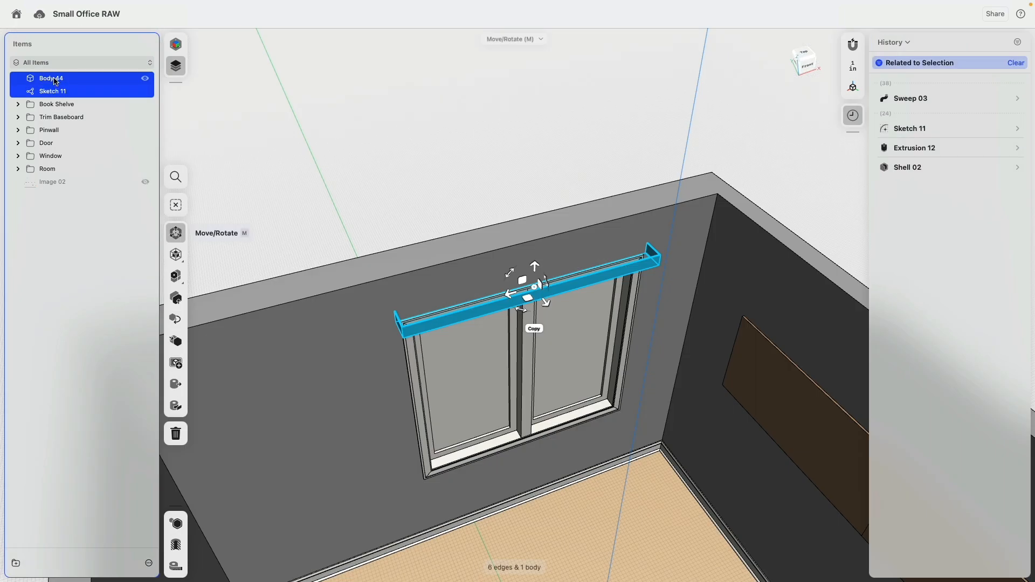
click(176, 524)
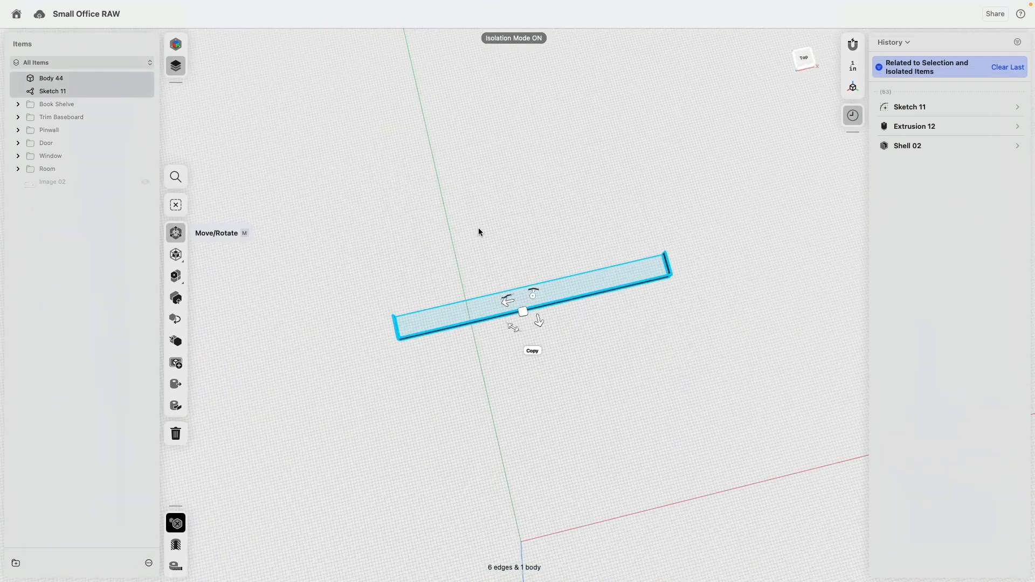
click(804, 60)
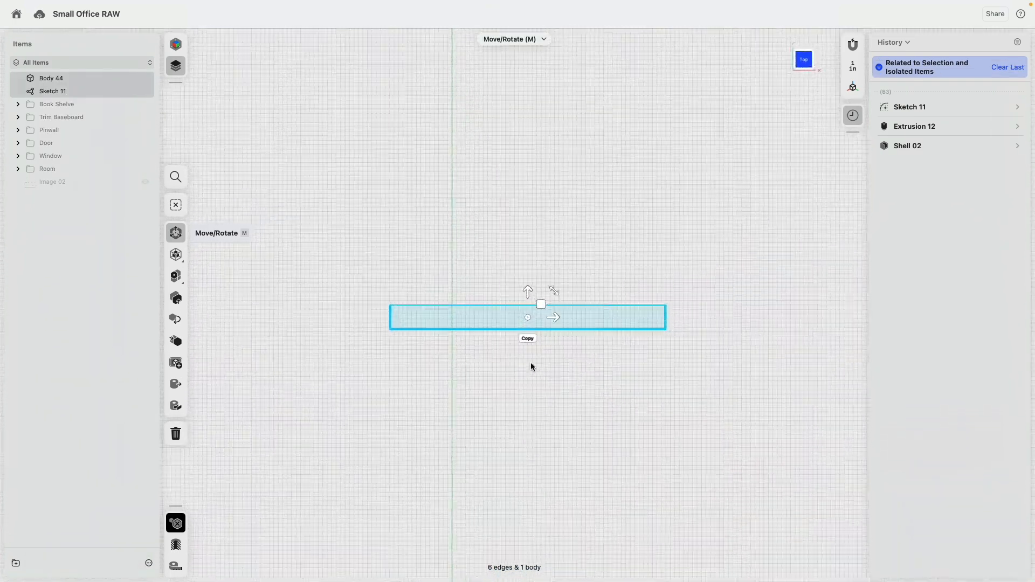
scroll(530, 363, up, 5)
scroll(397, 405, down, 5)
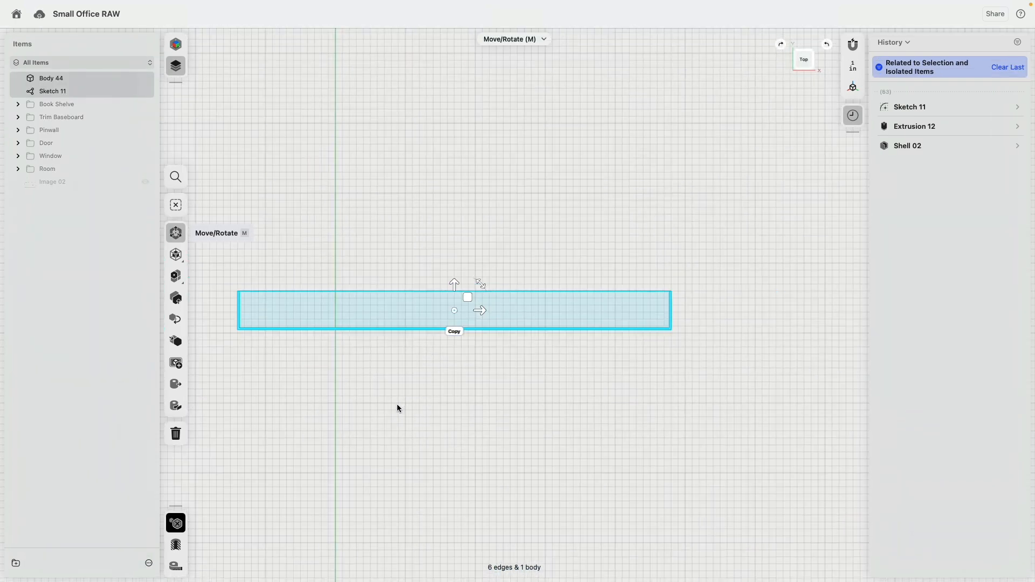
click(322, 308)
click(322, 279)
click(316, 290)
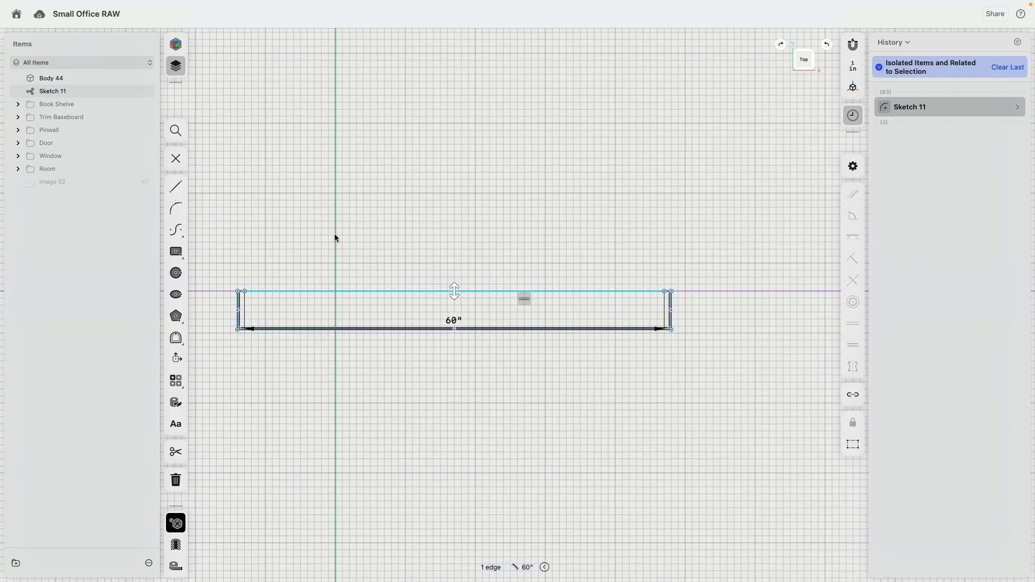
click(334, 234)
click(345, 292)
key(m)
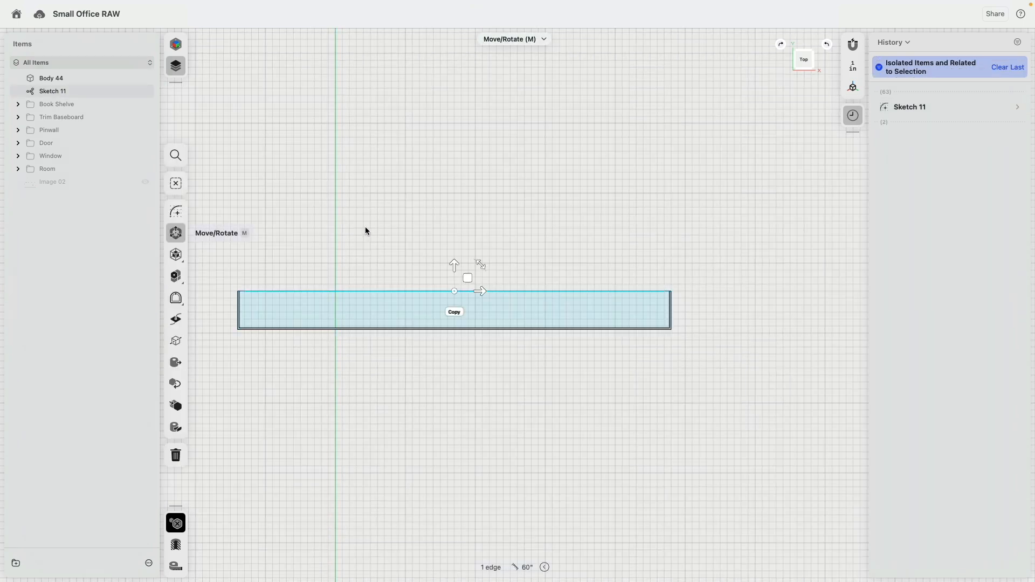
middle_drag(390, 191, 395, 157)
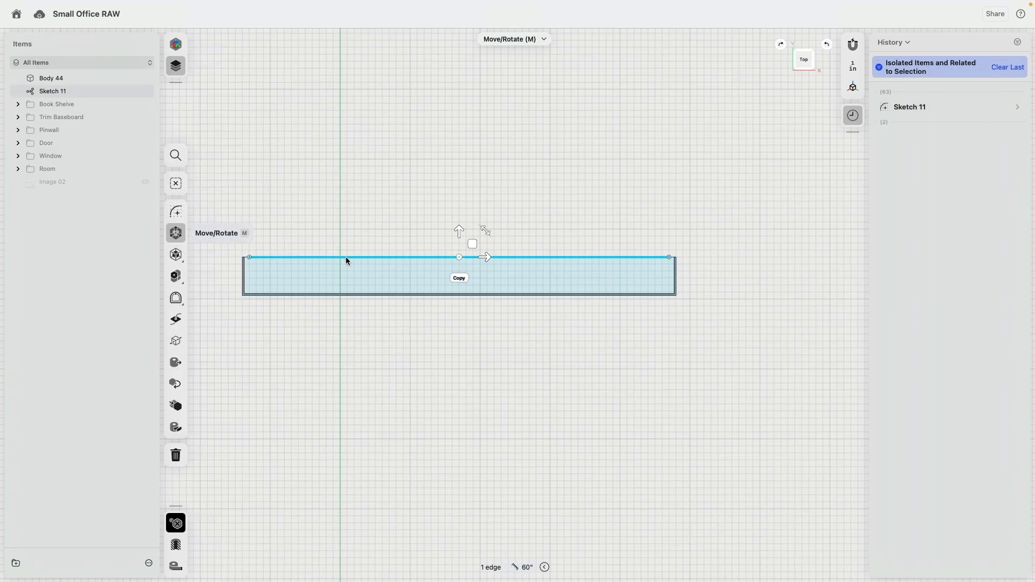
Step: In the box's sketch, draw a centre rectangle 60 in wide and 5 in deep from the middle of the box outline
double_click(250, 258)
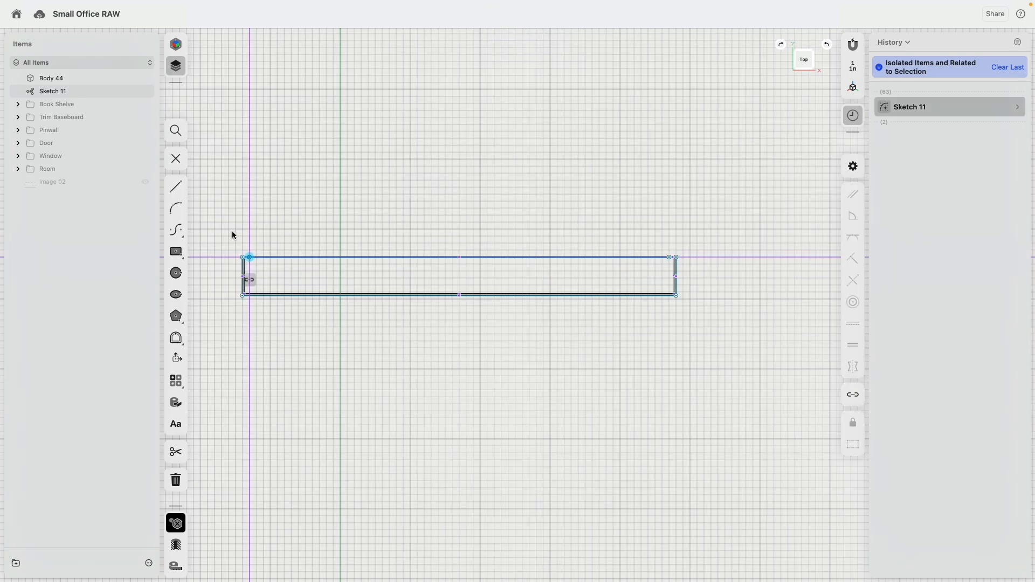
click(179, 254)
click(459, 277)
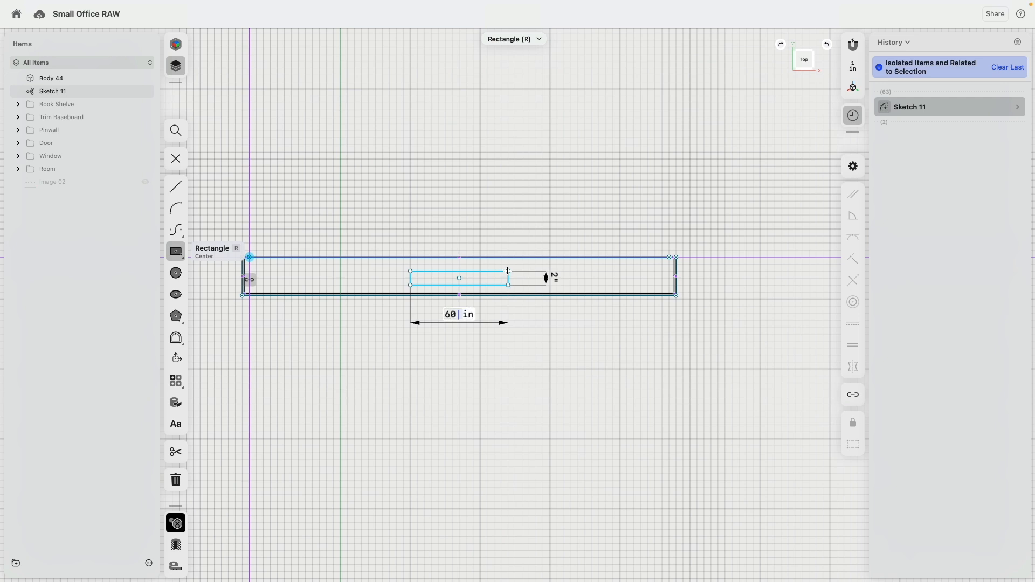
key(Tab)
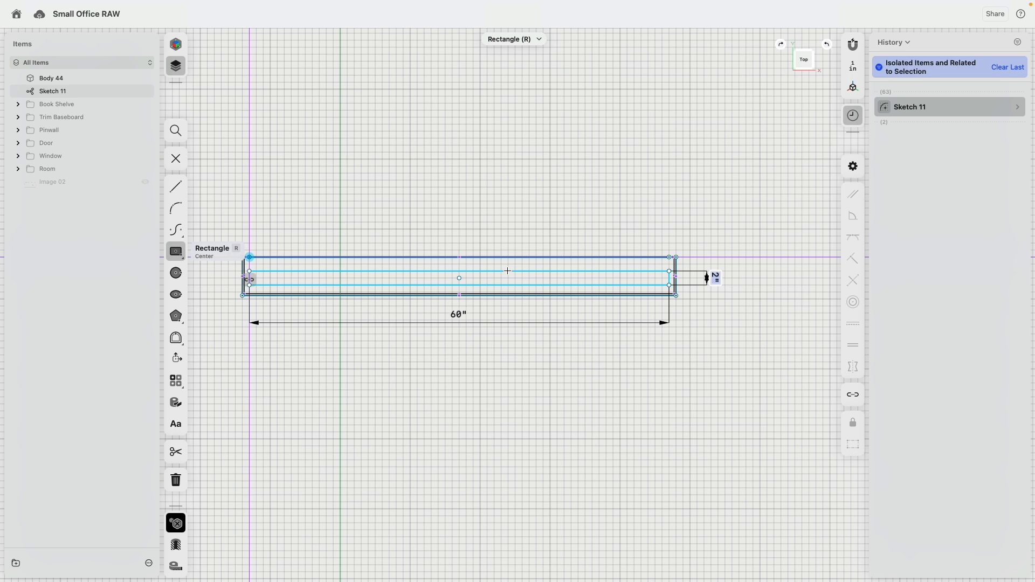
text(5)
key(Return)
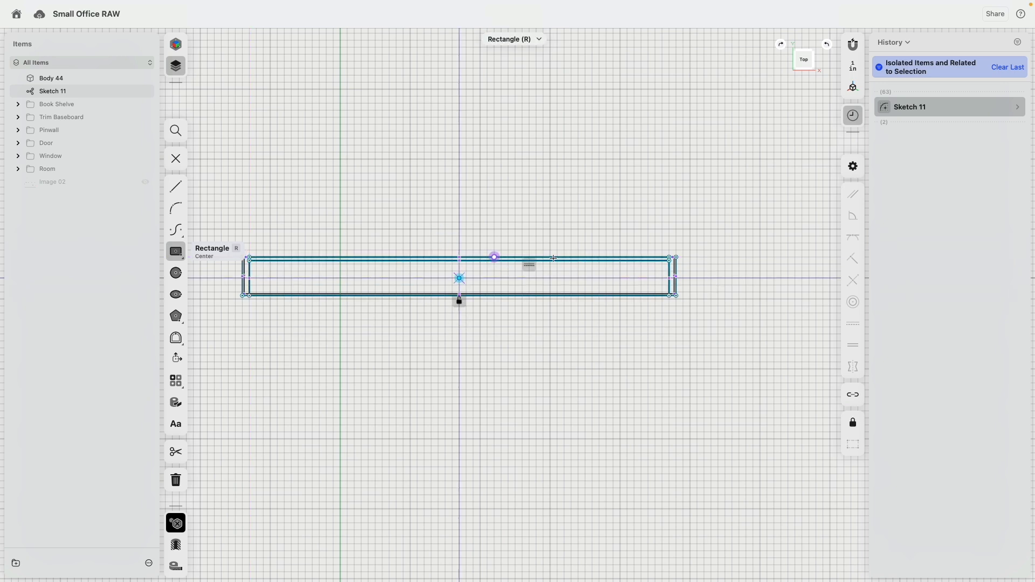
key(Escape)
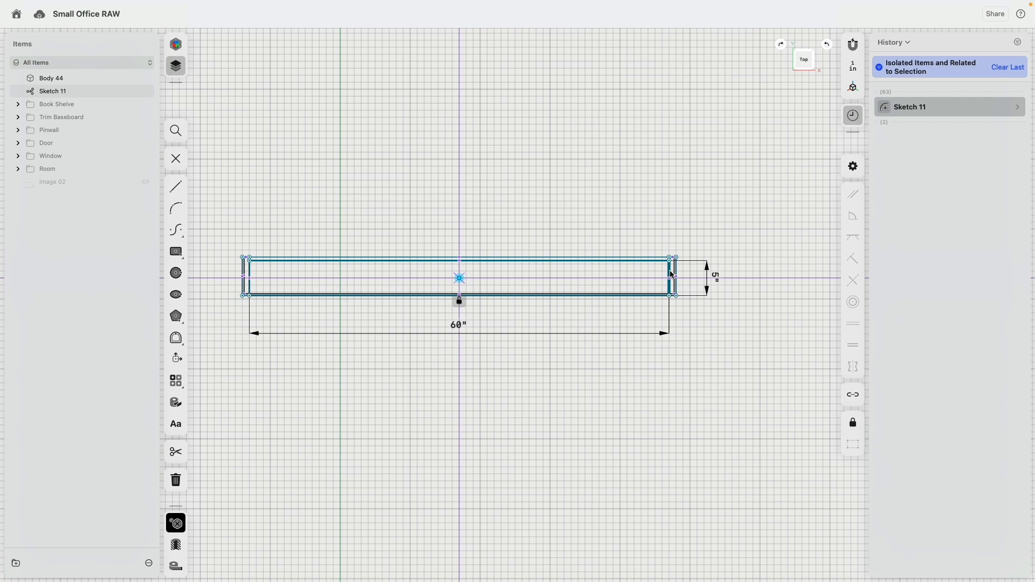
Step: Set the inner rectangle's depth to 4 in
click(672, 275)
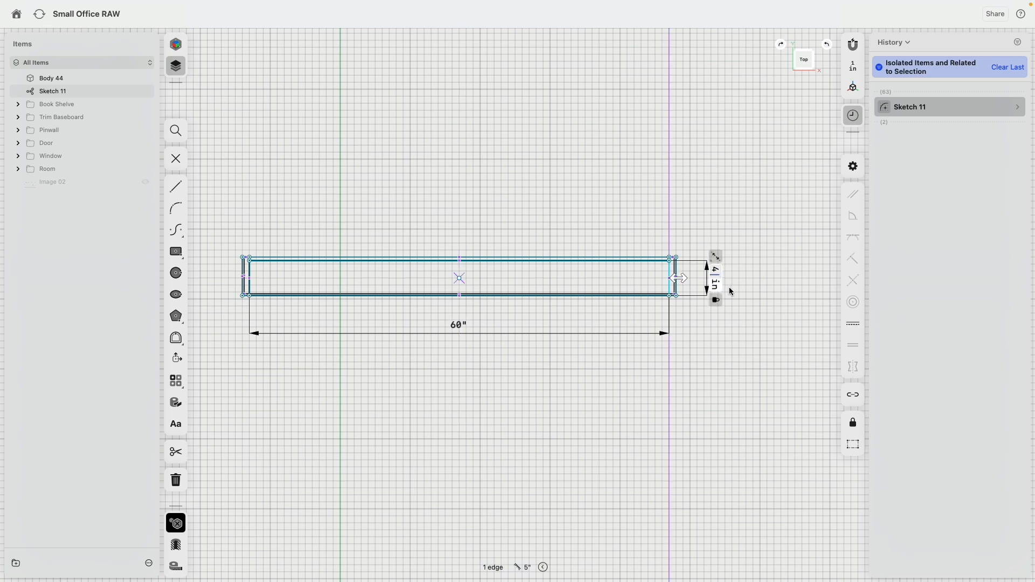
click(730, 290)
key(super+Tab)
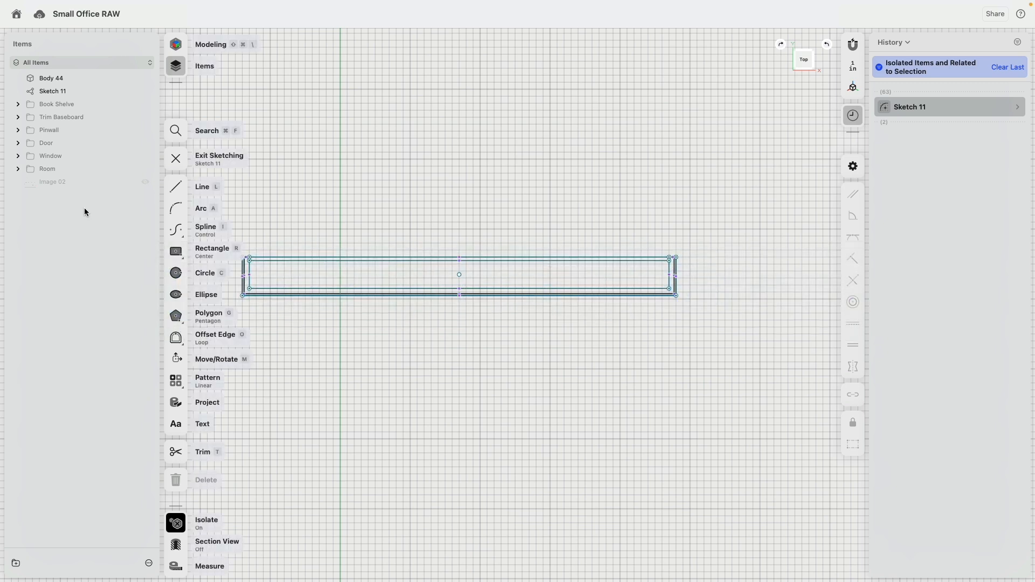
Step: Show the reference drawing and the whole room, leave the sketch, and examine the dimensions in the blinds detail
click(147, 182)
click(177, 523)
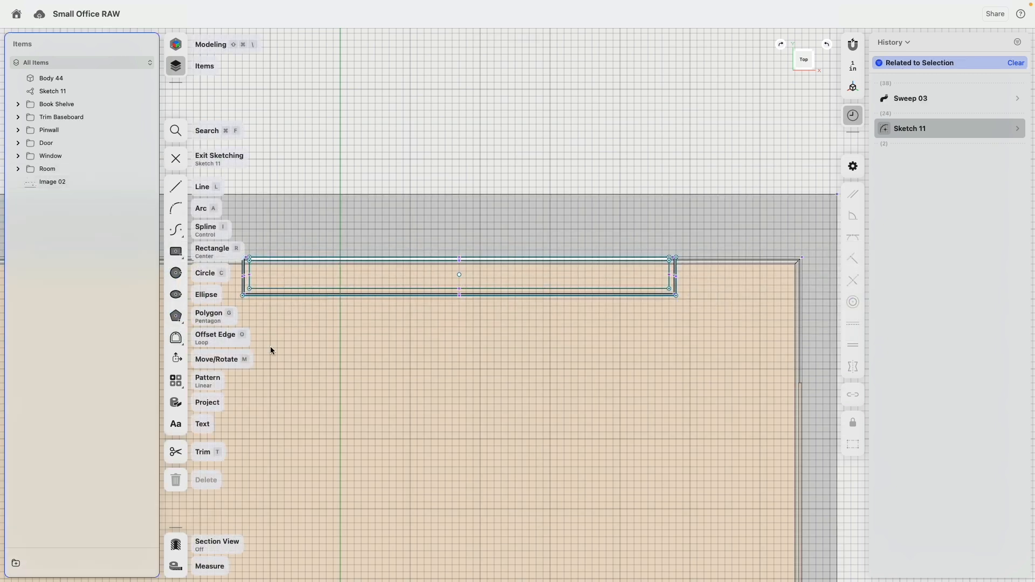
scroll(386, 249, down, 10)
right_drag(442, 319, 237, 174)
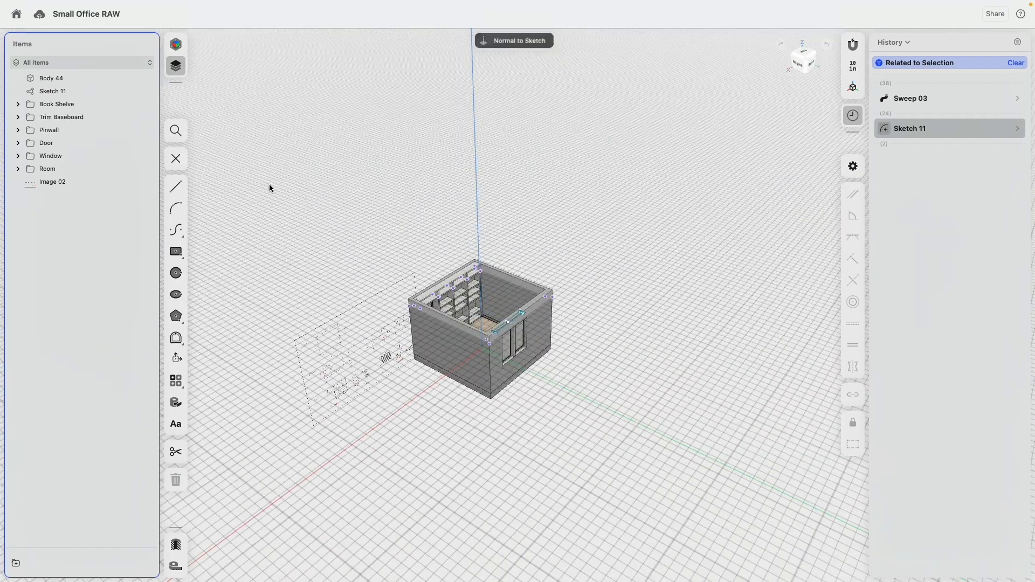
click(413, 408)
click(412, 408)
right_drag(398, 435, 386, 381)
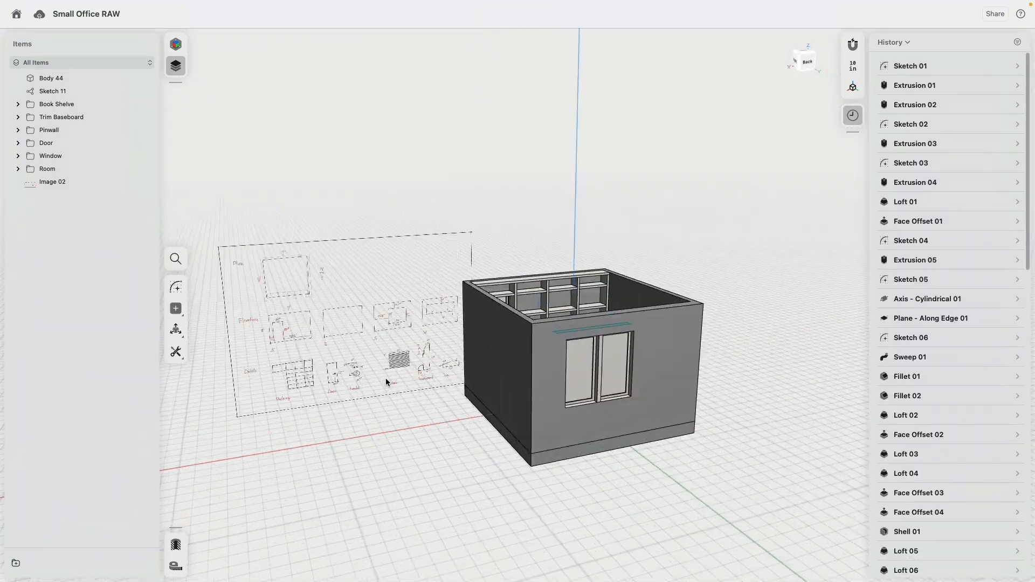
scroll(387, 382, up, 10)
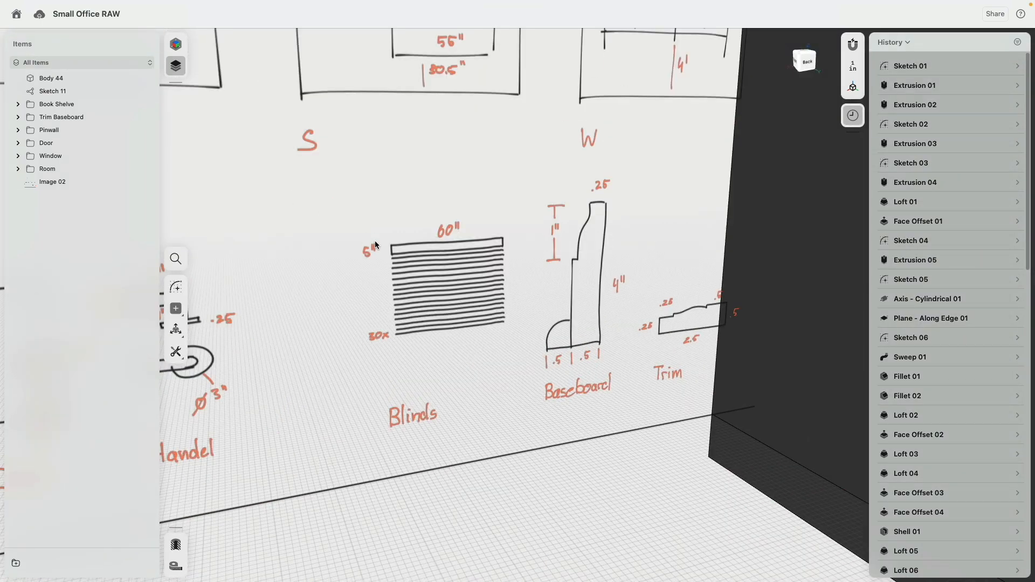
scroll(397, 318, down, 10)
mouse_move(429, 273)
right_down()
mouse_move(508, 300)
mouse_move(444, 341)
right_up()
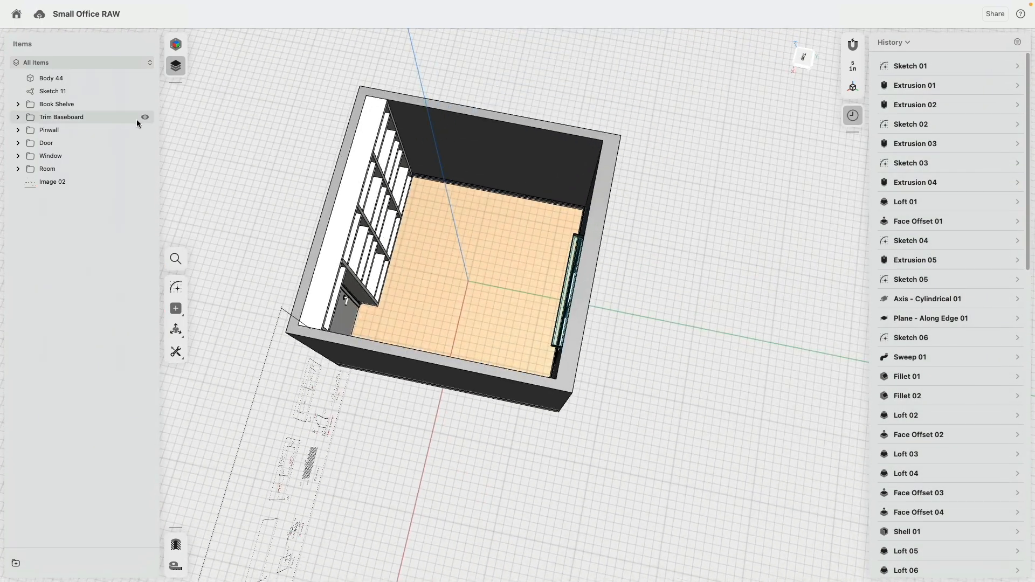
Step: Reopen the valance box's sketch for editing and isolate it from the rest of the room
double_click(73, 91)
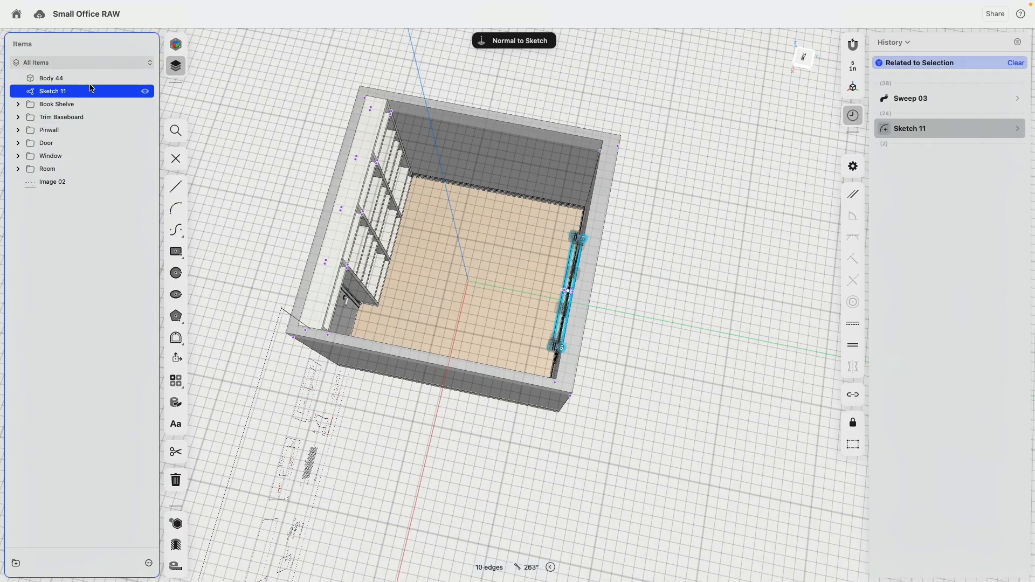
click(177, 525)
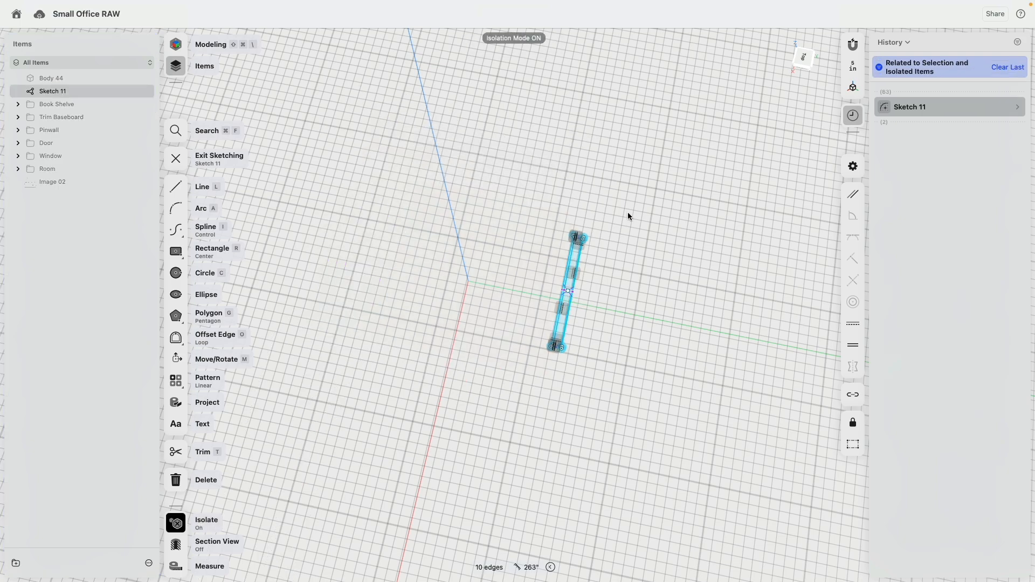
scroll(429, 209, up, 10)
middle_drag(350, 151, 396, 287)
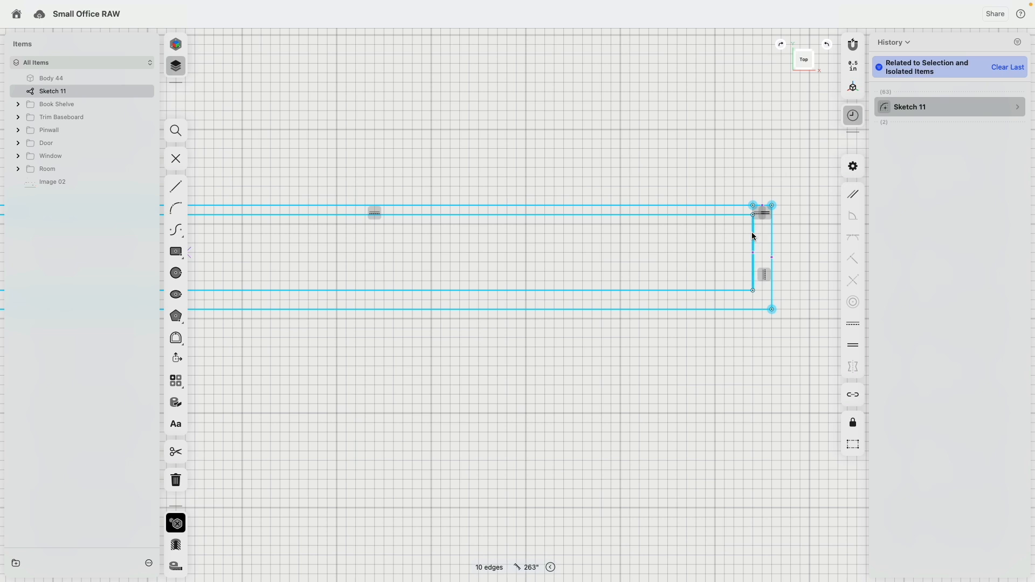
click(701, 152)
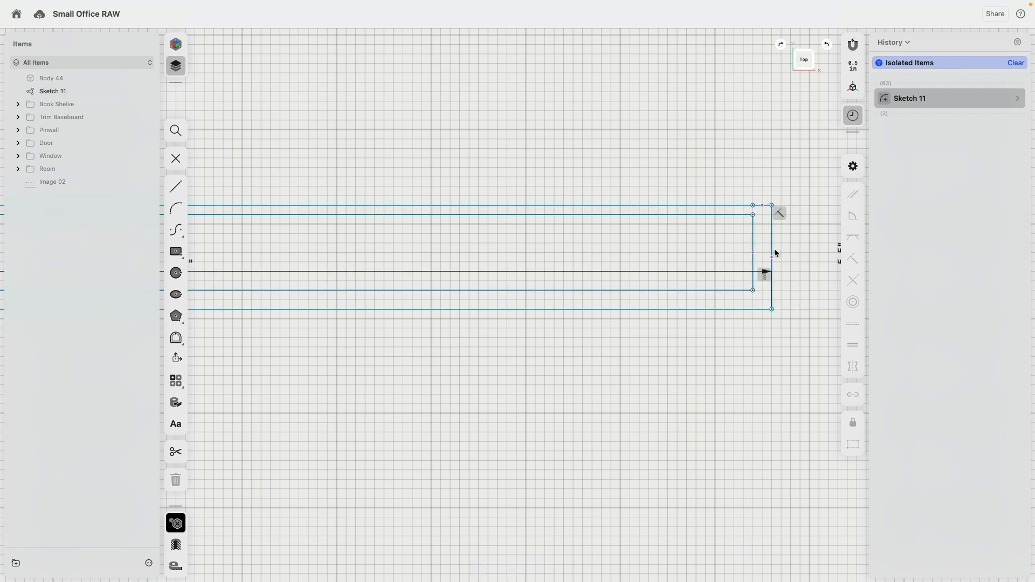
Step: Set the inner rectangle's depth to 5 in
click(754, 248)
middle_drag(704, 173, 557, 153)
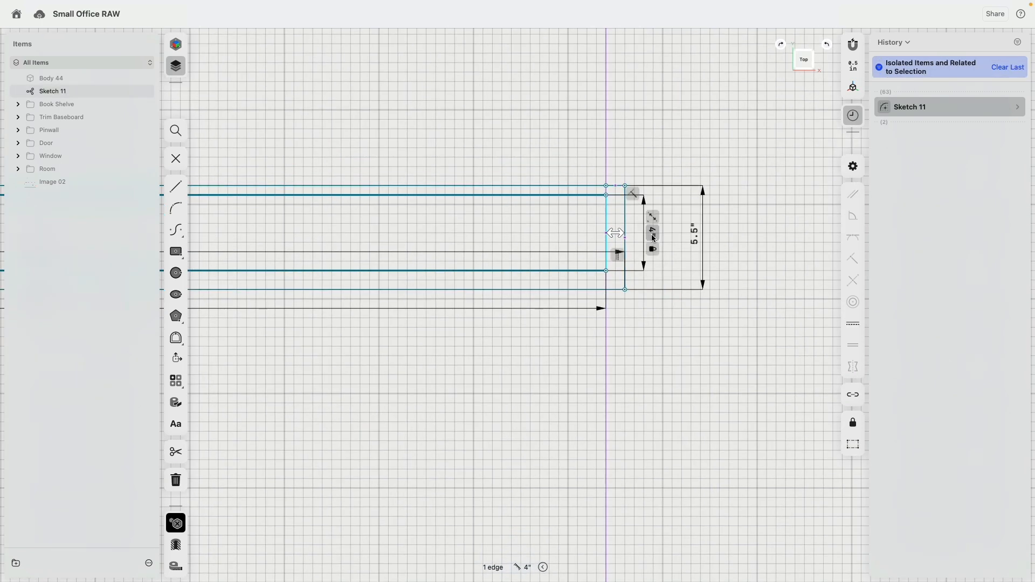
click(653, 235)
text(5)
key(Return)
Step: Set the width dimension along the sketch's wall-side edge to 60 in
scroll(659, 259, down, 5)
middle_drag(512, 223, 612, 238)
click(609, 243)
middle_drag(451, 174, 495, 184)
click(491, 212)
key(Return)
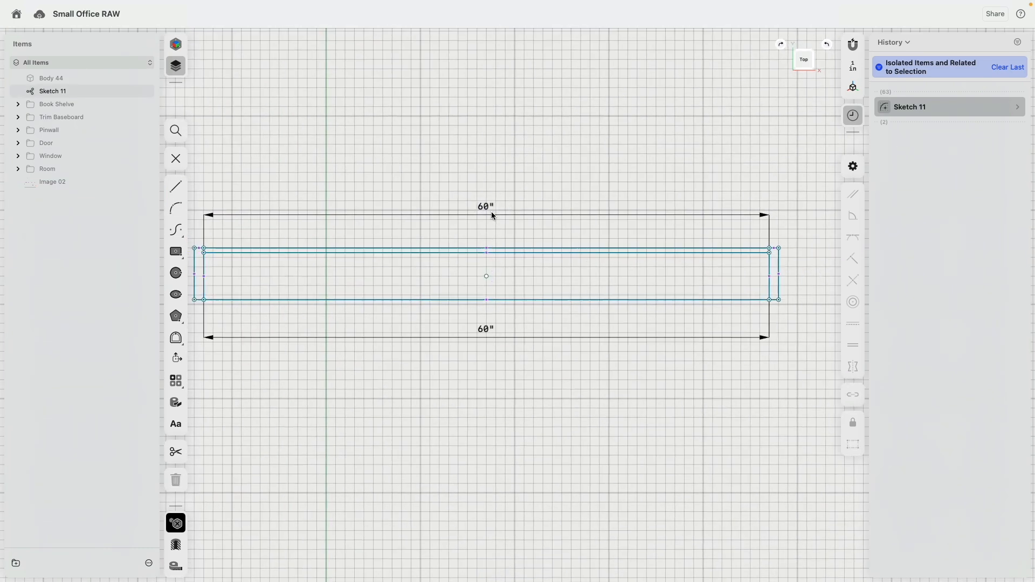
Step: Set the outer rectangle's depth to 6.5 in
scroll(778, 260, up, 5)
scroll(778, 263, up, 2)
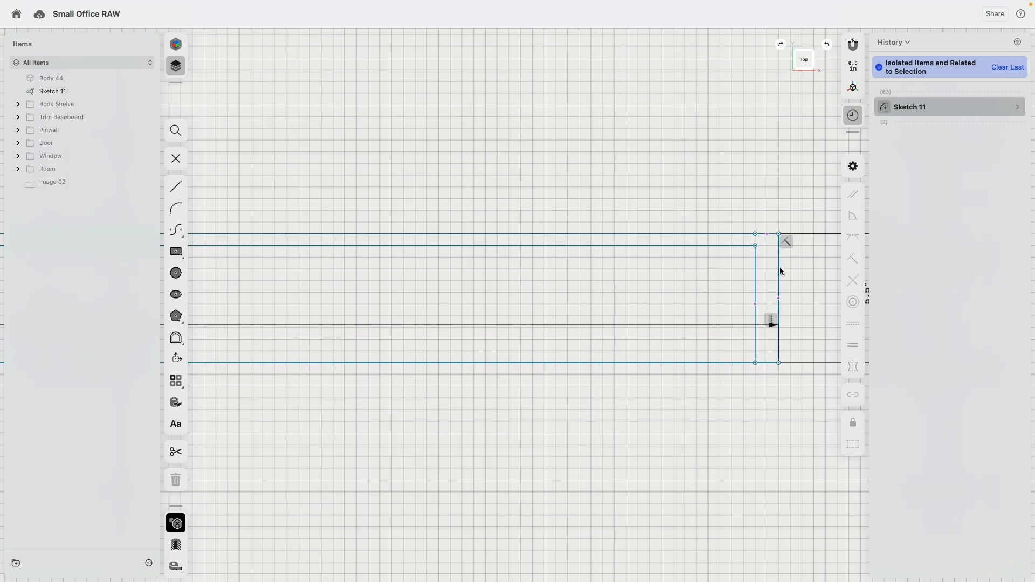
click(724, 175)
middle_drag(724, 175, 540, 110)
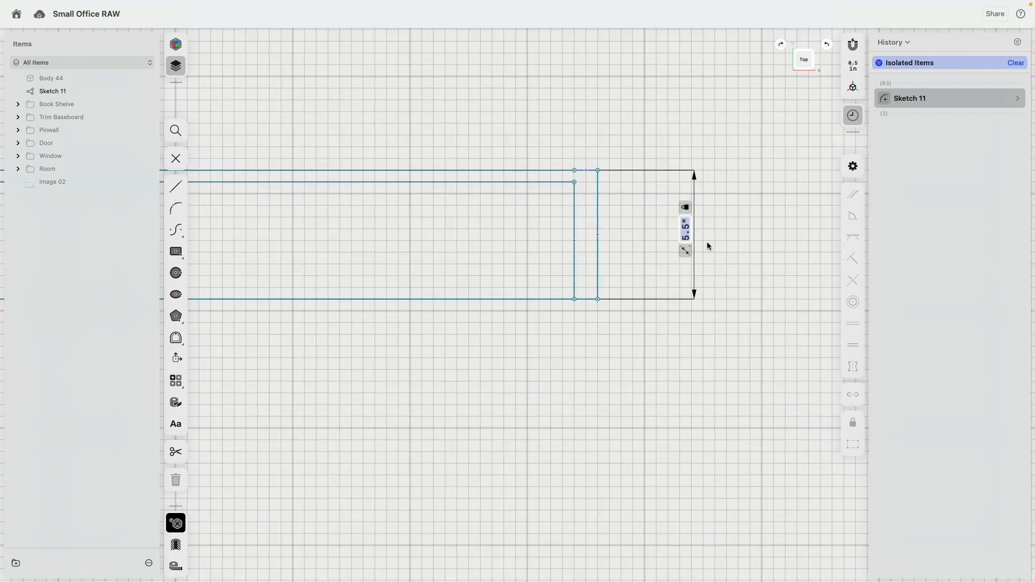
text(5)
key(Return)
scroll(527, 326, down, 3)
middle_drag(462, 274, 474, 245)
click(739, 242)
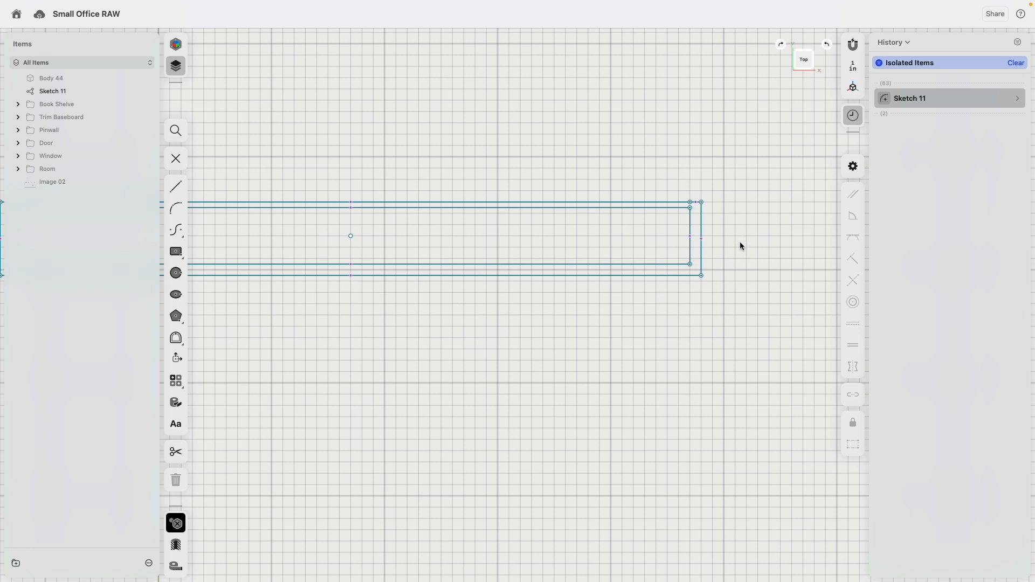
click(704, 238)
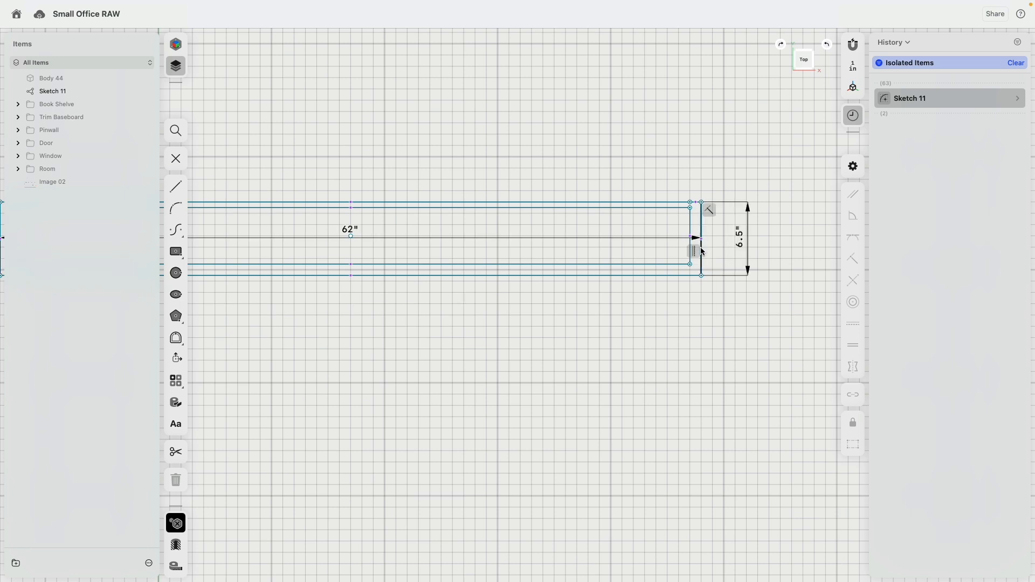
Step: Set the outer rectangle's depth to 7 in
click(748, 256)
text(7)
middle_drag(368, 294, 519, 293)
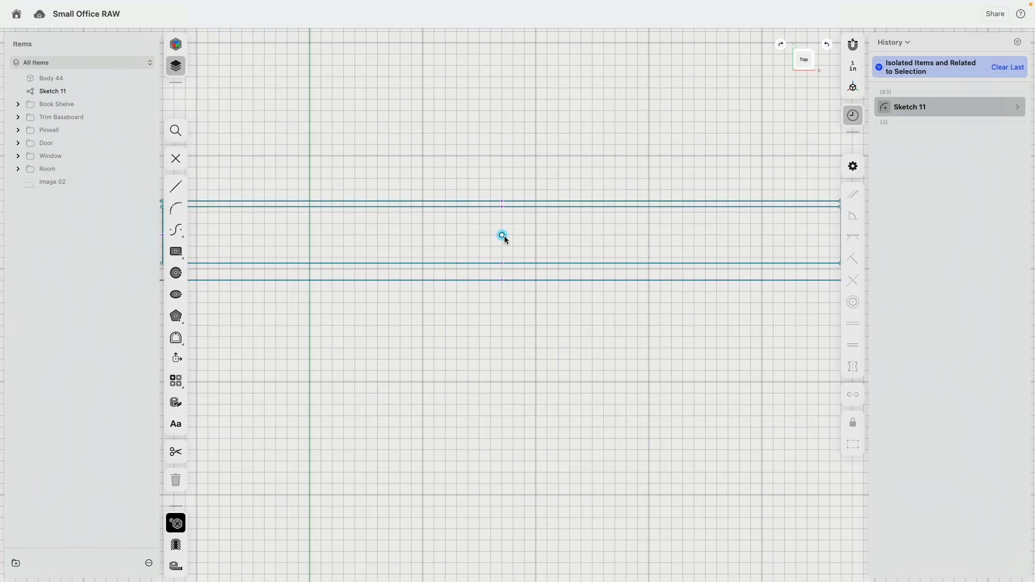
Step: Try to move the inner rectangle within the outer one by its center point and a corner
drag(502, 236, 503, 240)
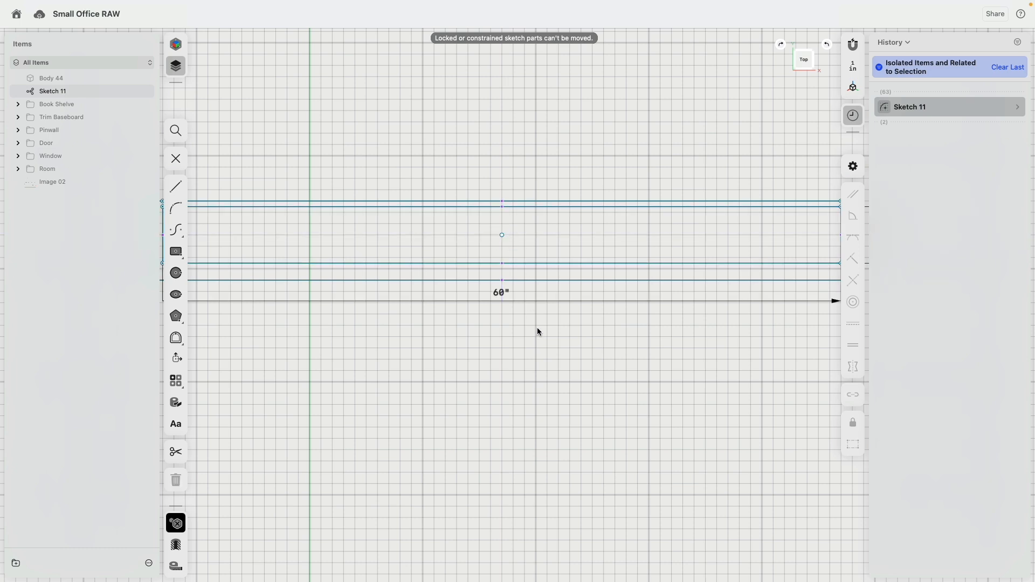
click(512, 298)
scroll(510, 301, down, 3)
scroll(510, 301, up, 3)
middle_drag(374, 236, 448, 245)
click(606, 243)
click(608, 335)
drag(227, 273, 616, 258)
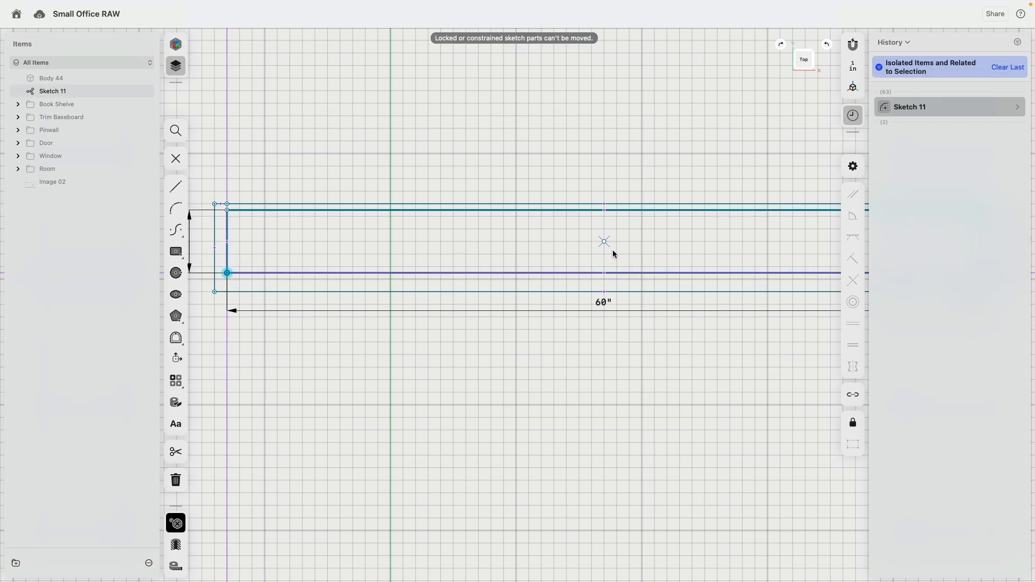
Step: Replace the inner rectangle with a new center rectangle 60 in wide and 5 in deep inside the outer one
click(583, 273)
key(Delete)
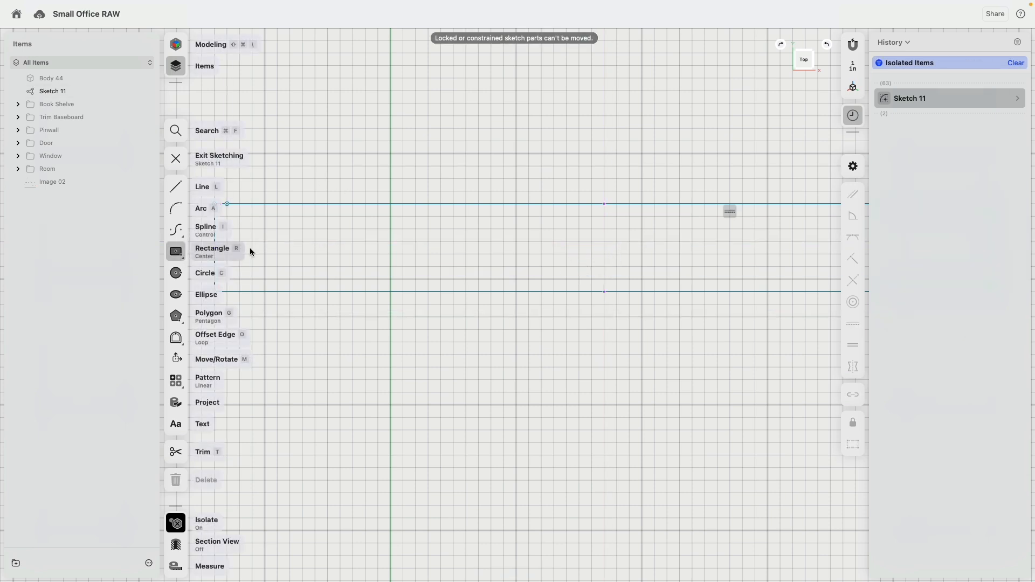
click(176, 251)
middle_drag(611, 255, 533, 252)
scroll(535, 252, up, 4)
scroll(534, 251, down, 4)
click(462, 238)
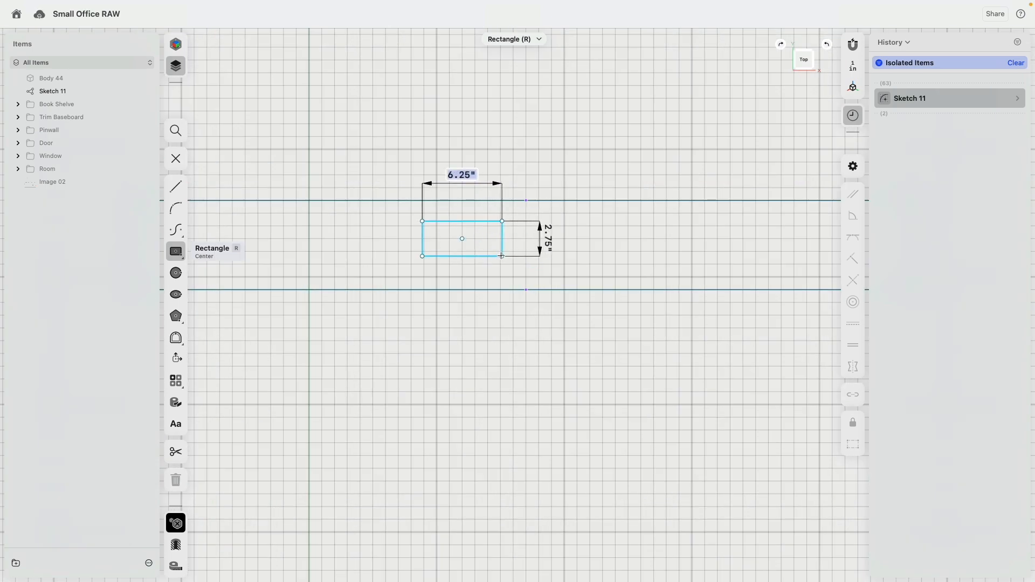
key(Tab)
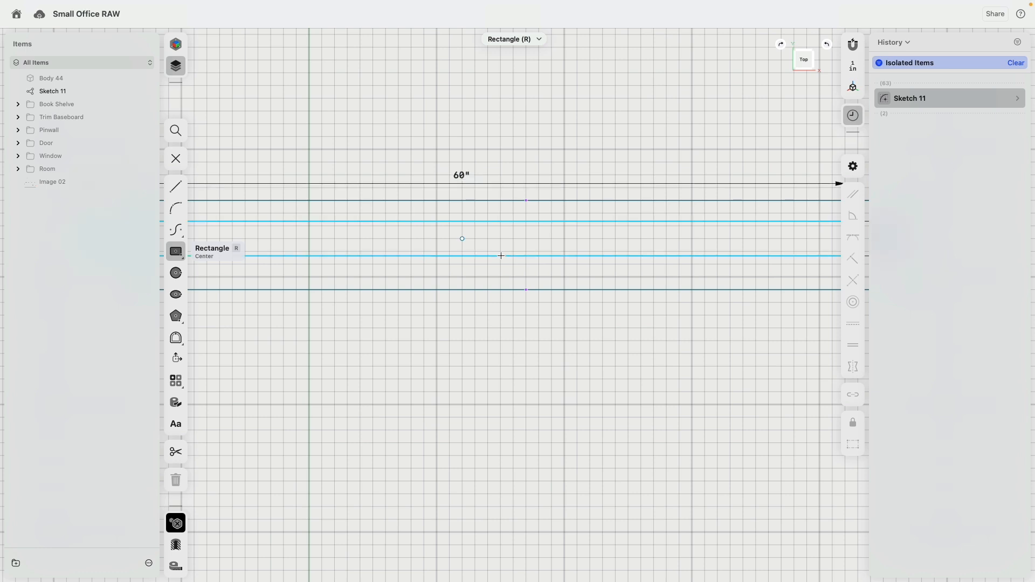
text(5)
key(Return)
key(Escape)
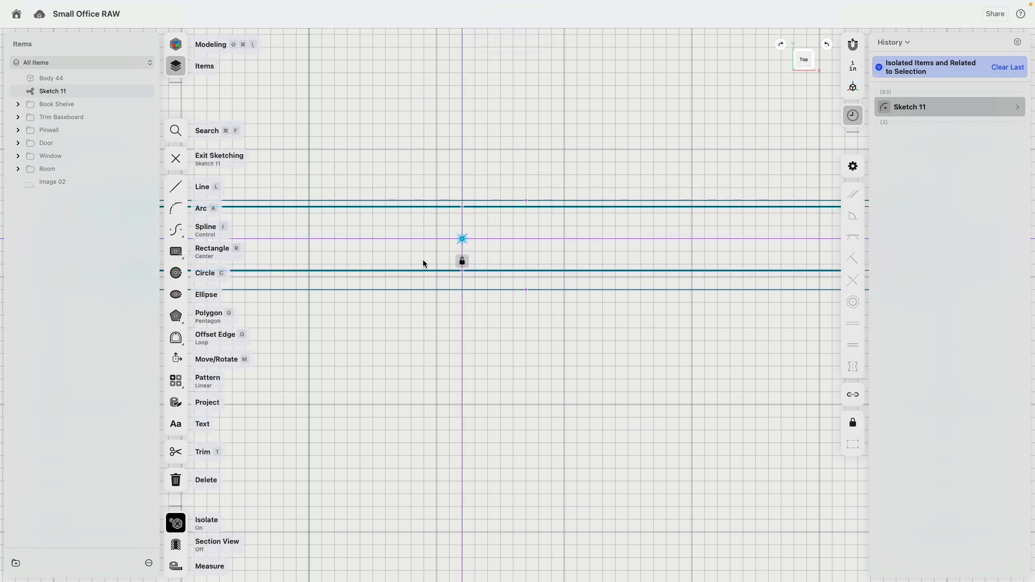
Step: Move the new rectangle near the outer one's middle and join the midpoints of their neighbouring long edges with two short lines
drag(461, 248, 516, 247)
click(176, 186)
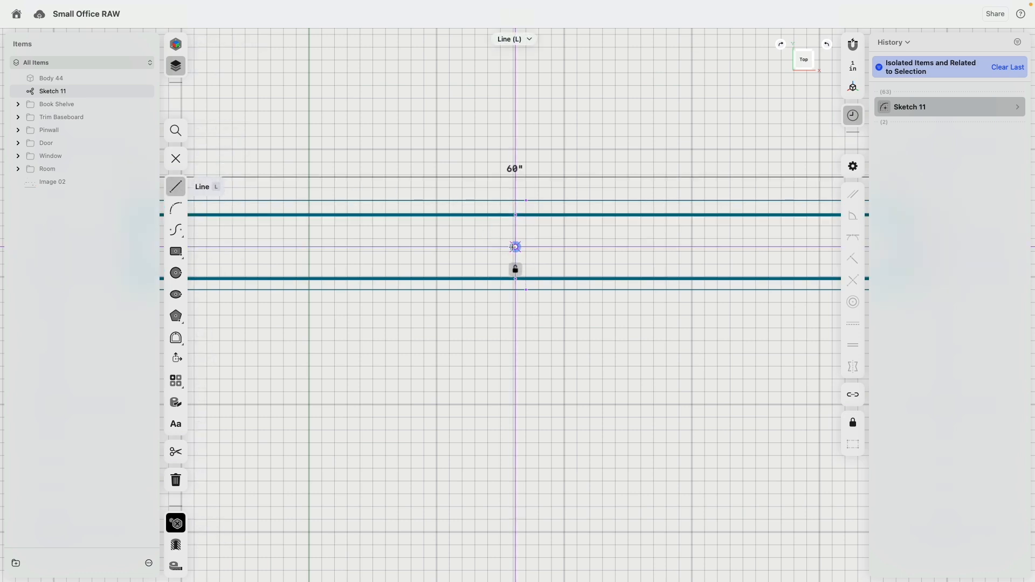
click(515, 215)
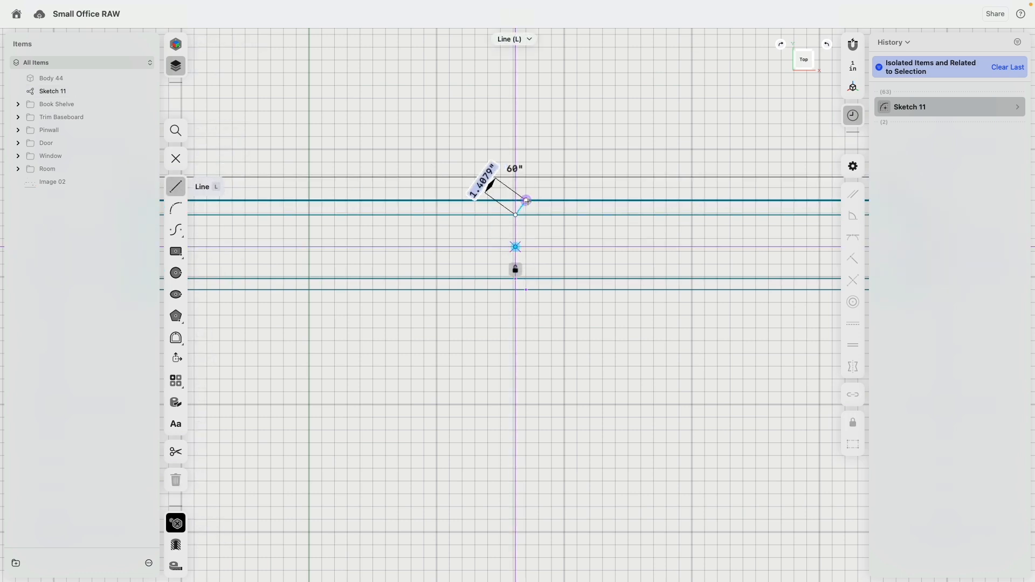
click(527, 201)
click(517, 276)
click(526, 287)
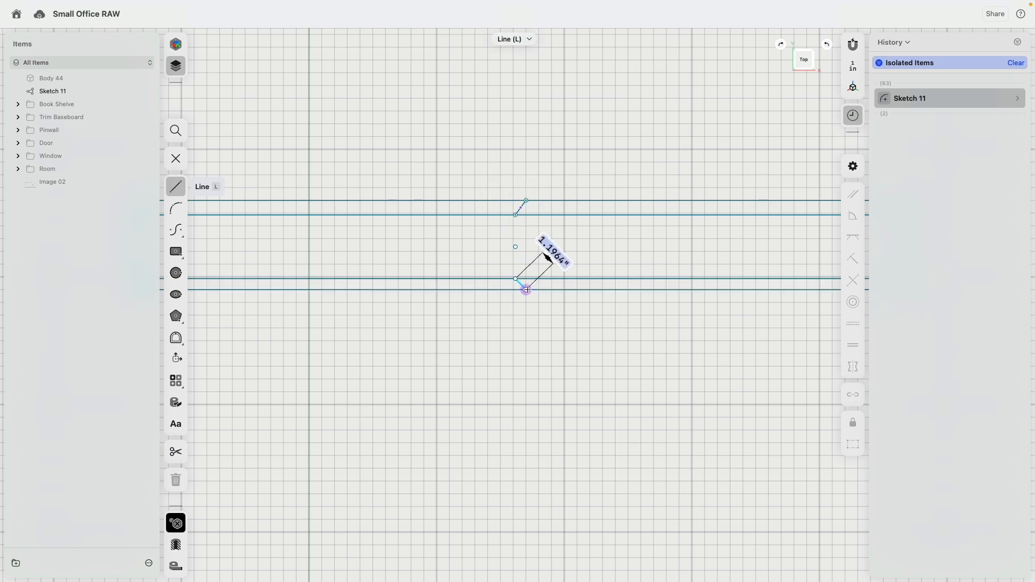
scroll(540, 218, up, 3)
key(Escape)
Step: Constrain both short connecting lines to be vertical so the inner rectangle is centered along the outer one's width
click(496, 210)
shift+click(502, 341)
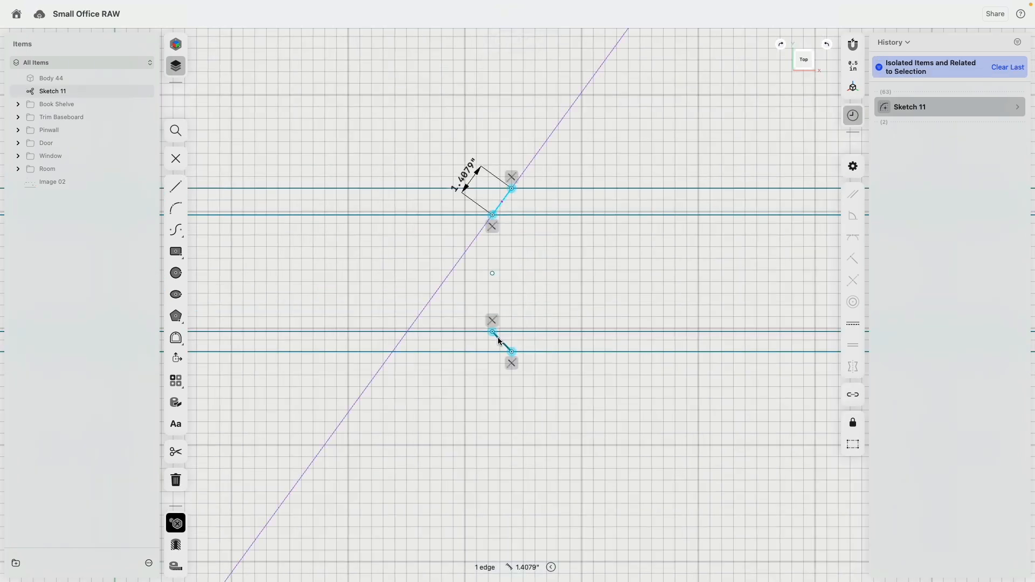
click(853, 324)
scroll(523, 216, up, 3)
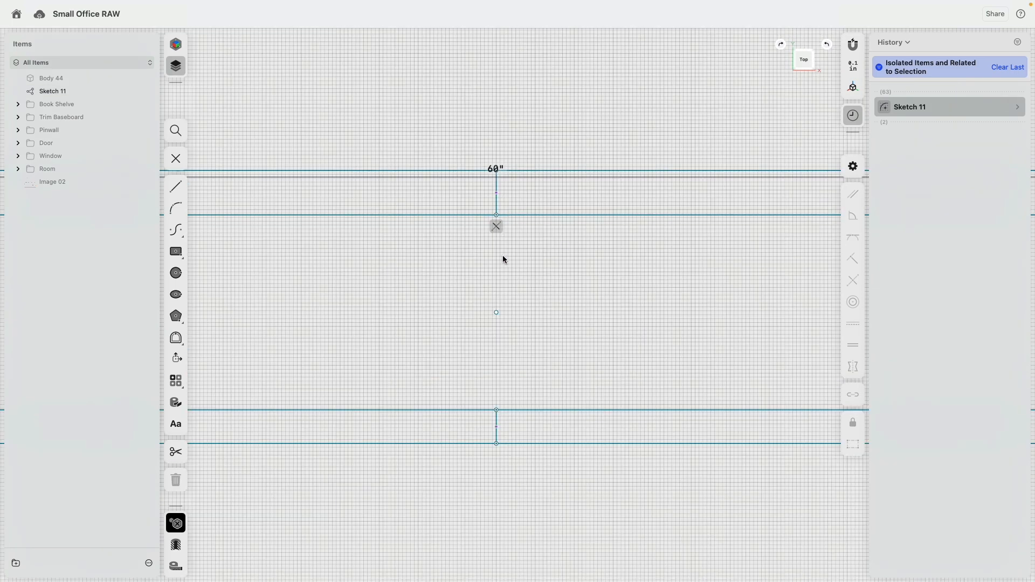
scroll(507, 259, down, 3)
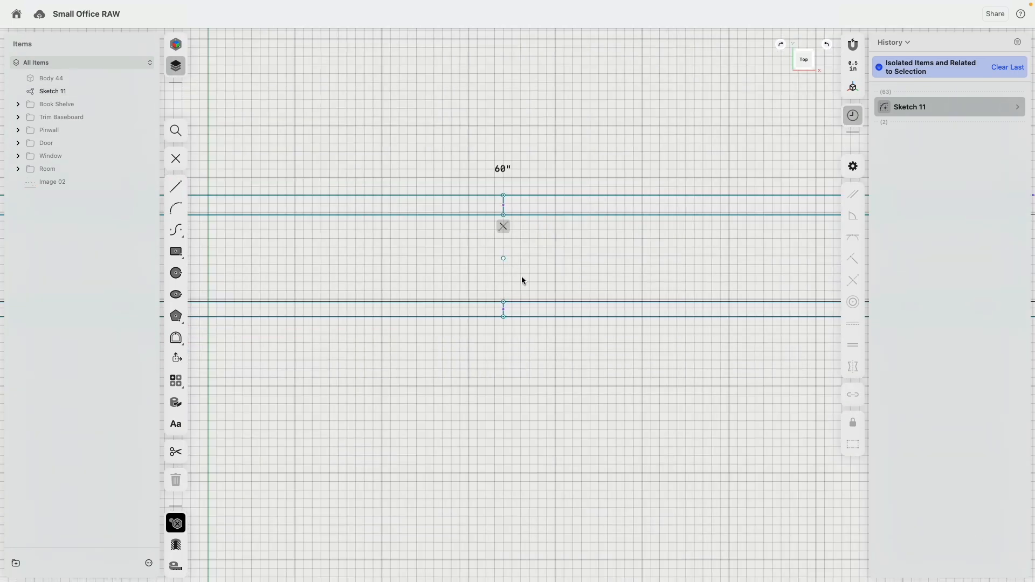
Step: Set the length of the room-side connecting line to 0.5 in
scroll(527, 296, up, 2)
click(491, 321)
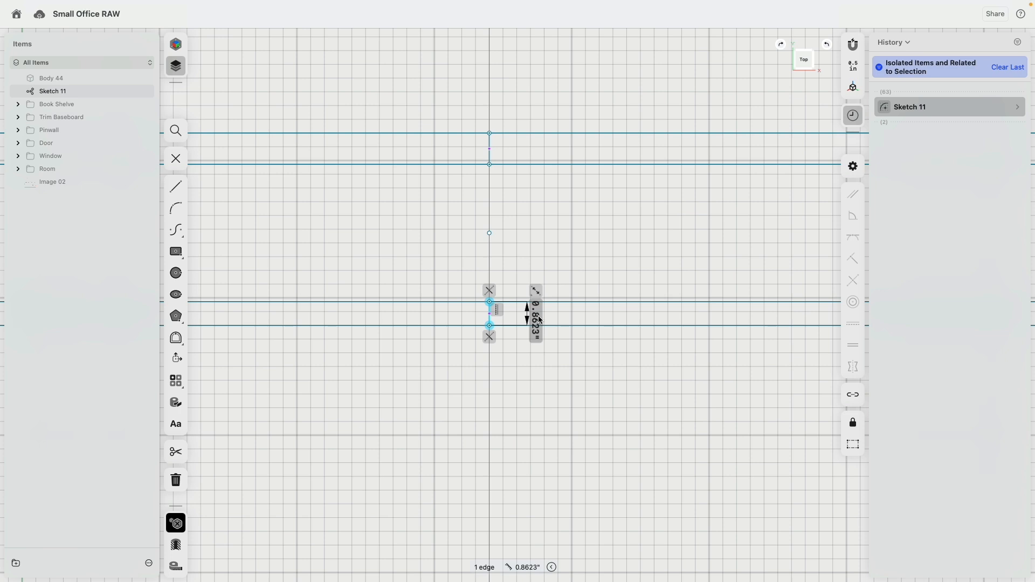
text(0.5)
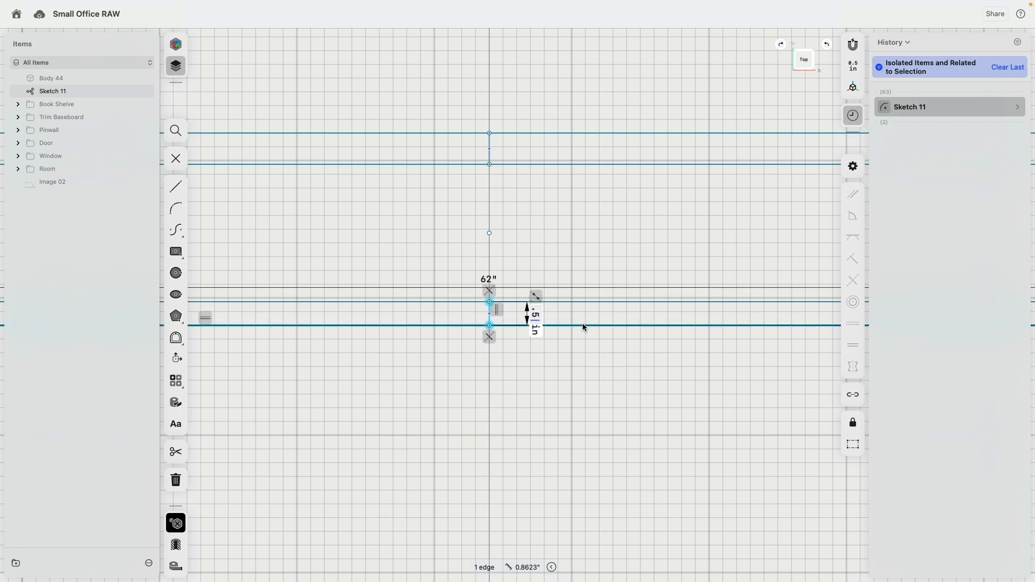
key(Return)
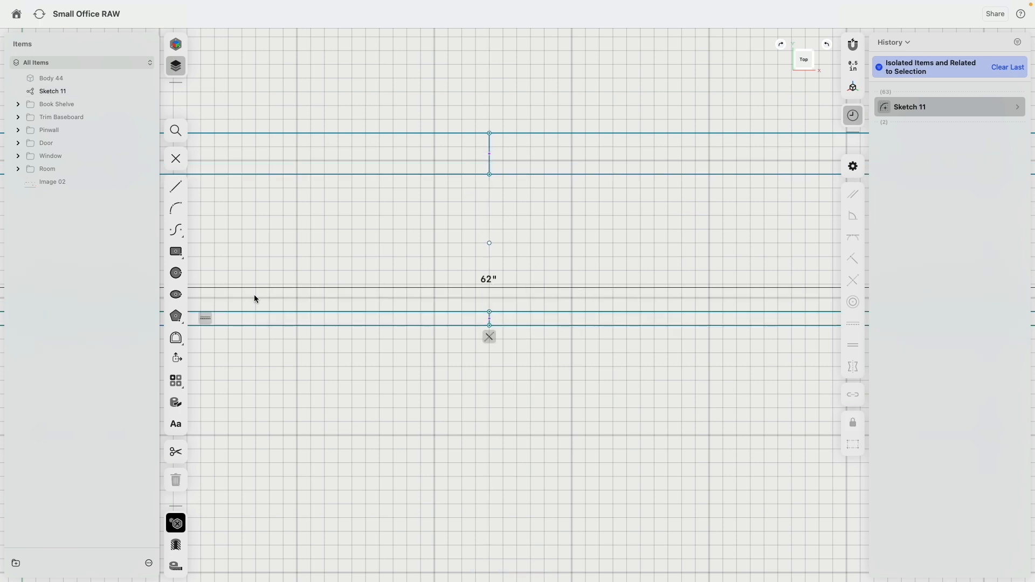
Step: Turn isolation off and examine the inner rectangle's clearance to the window trim and valance walls at both ends
click(179, 525)
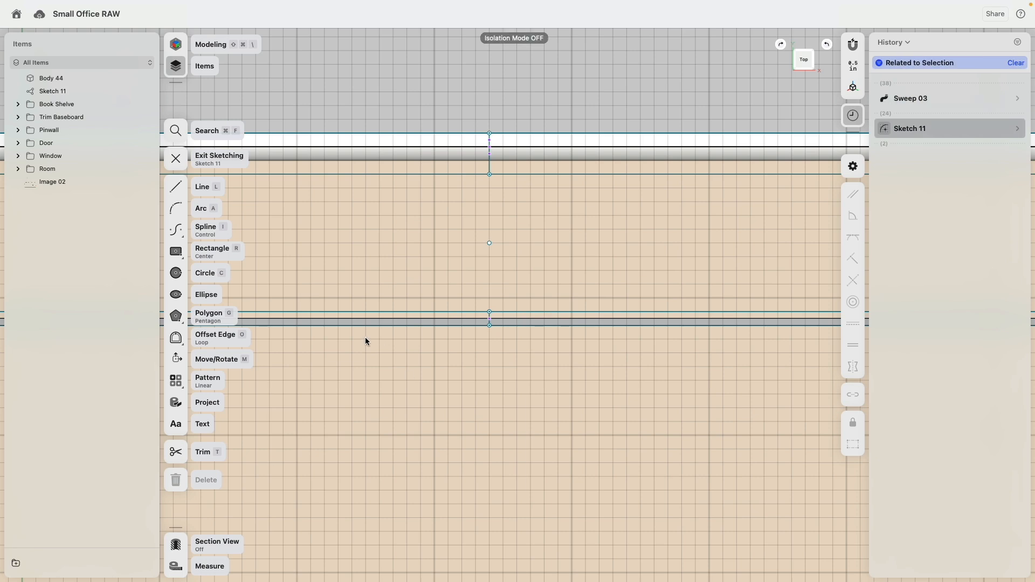
scroll(366, 338, down, 5)
middle_drag(365, 261, 763, 248)
scroll(478, 247, down, 5)
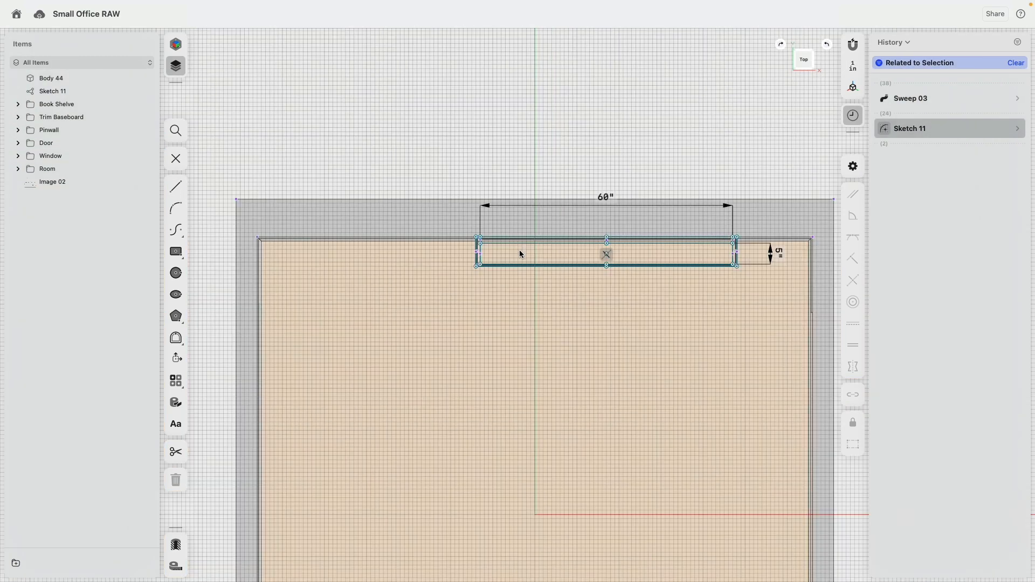
scroll(501, 259, up, 8)
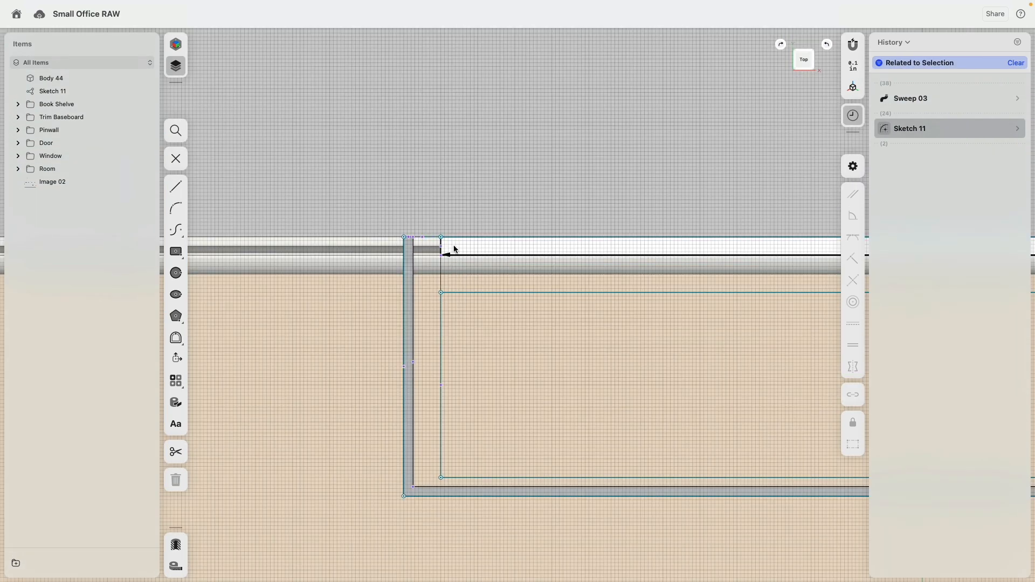
middle_drag(522, 305, 331, 263)
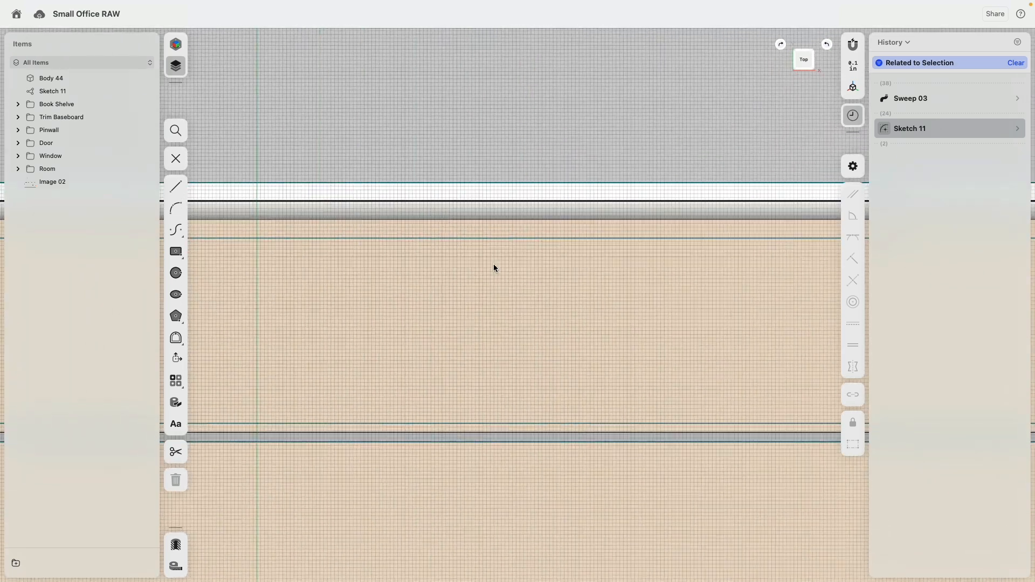
scroll(451, 257, down, 5)
scroll(575, 277, up, 2)
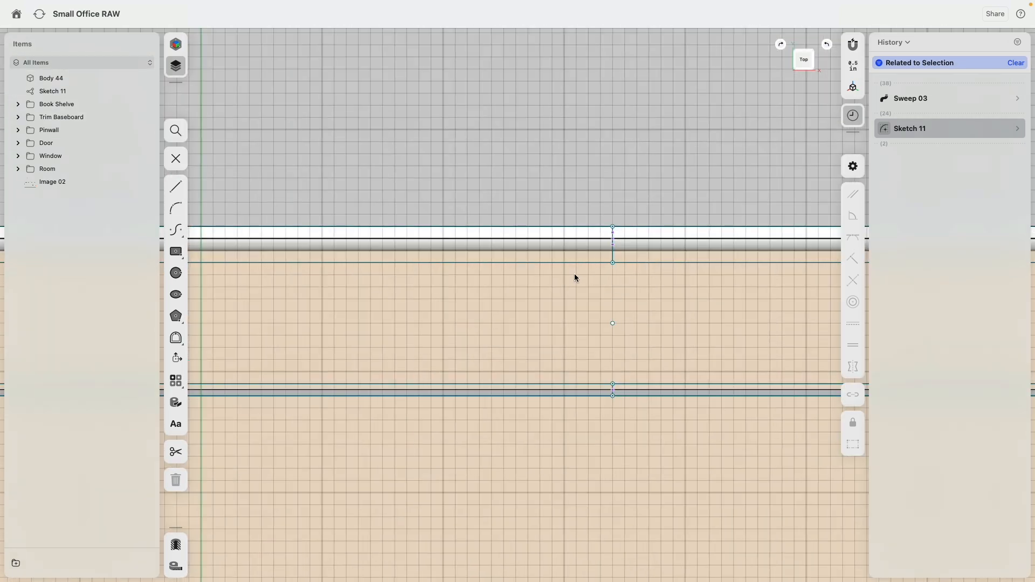
scroll(679, 300, down, 4)
middle_drag(751, 268, 517, 268)
scroll(544, 271, up, 2)
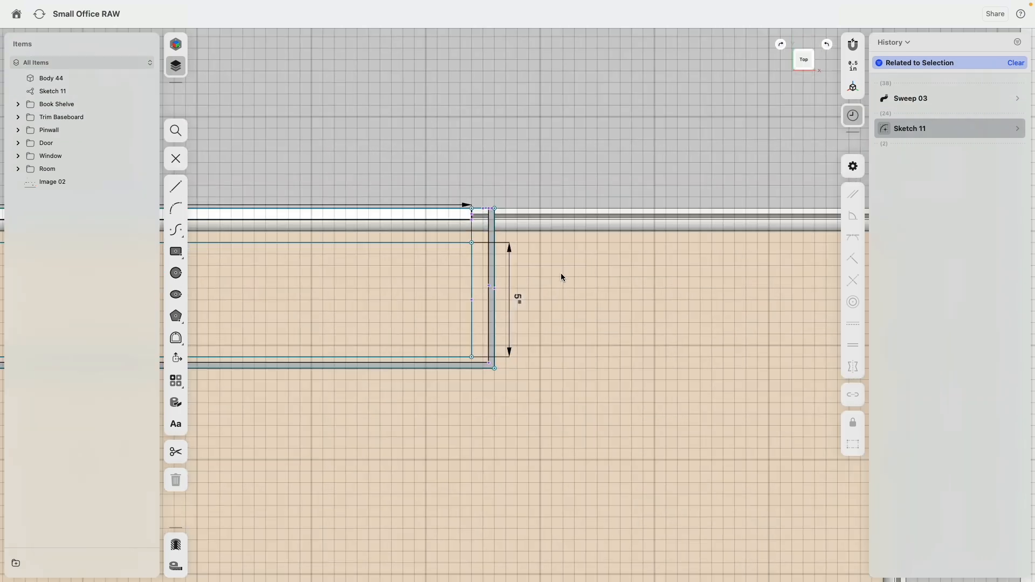
Step: Set the outer rectangle's depth to 6.5 in
click(486, 239)
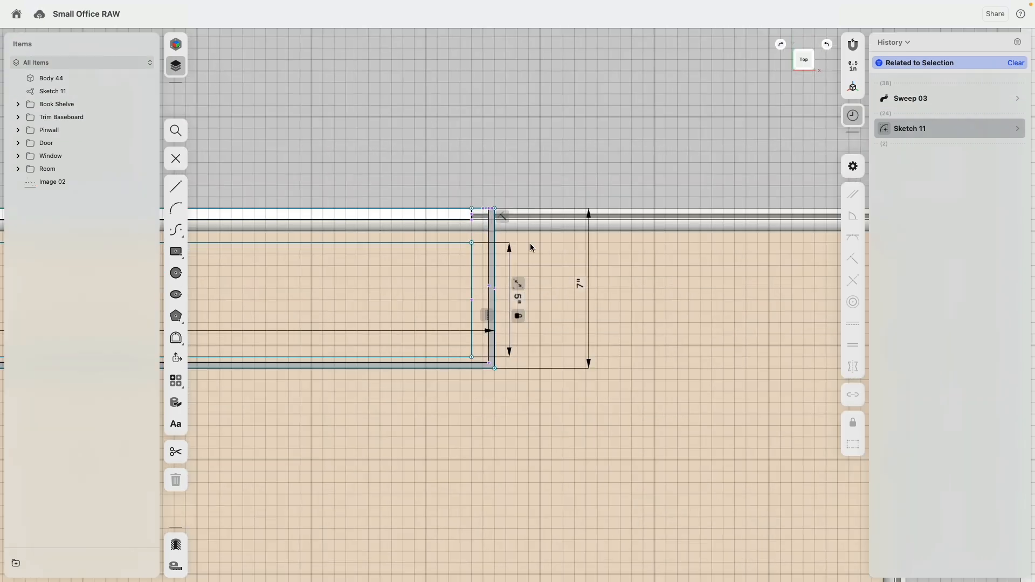
click(597, 292)
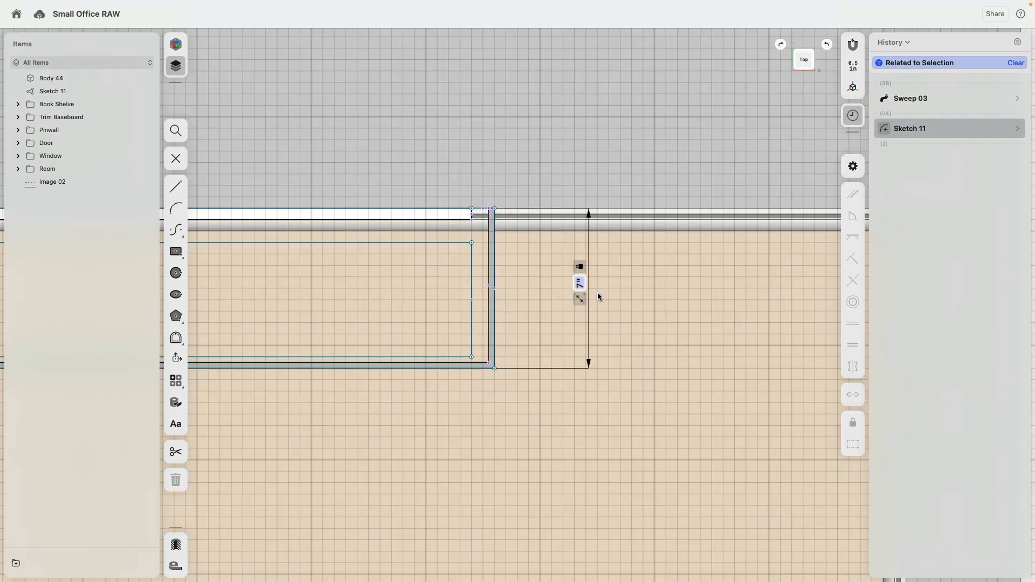
key(Return)
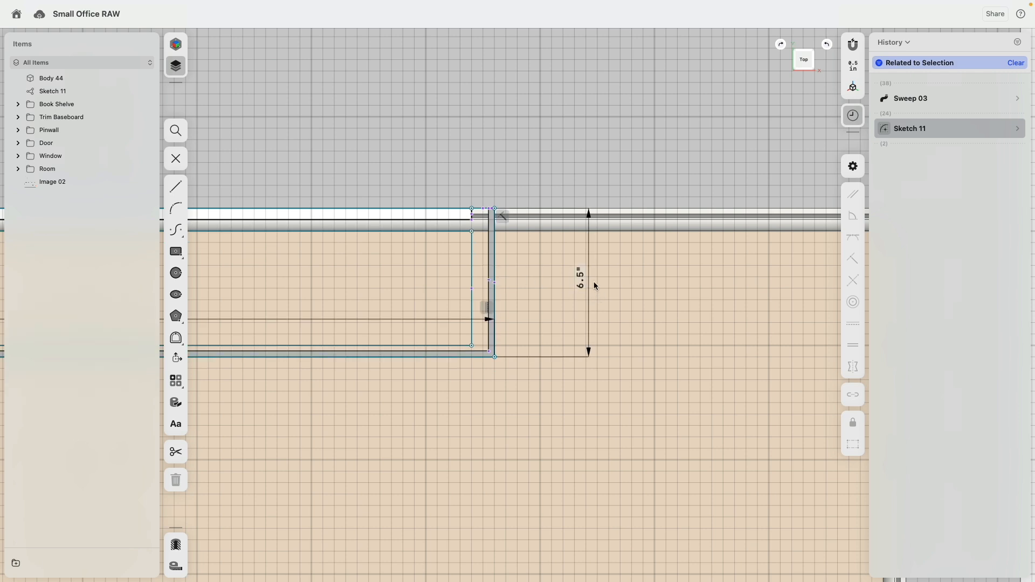
Step: Set the outer rectangle's depth to 6.75 in
text(6.7)
text(5)
key(Return)
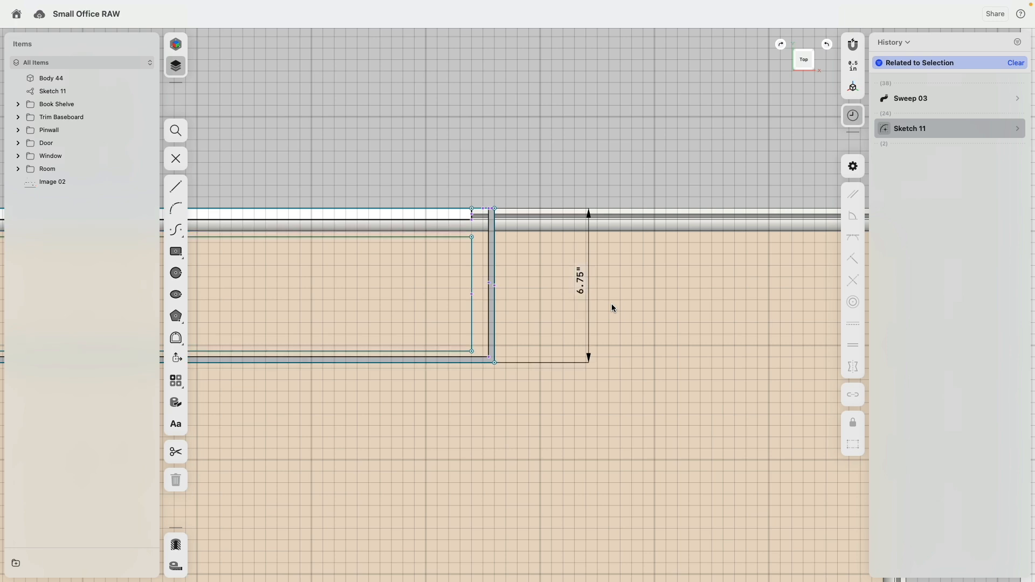
Step: Leave the sketch and extrude the inner rectangle's face into a thin blind slat as a separate body inside the valance
middle_drag(481, 297, 722, 290)
scroll(547, 285, down, 5)
middle_drag(403, 284, 590, 267)
mouse_move(591, 266)
right_down()
mouse_move(604, 256)
mouse_move(528, 245)
mouse_move(542, 197)
mouse_move(525, 266)
mouse_move(504, 200)
mouse_move(562, 225)
mouse_move(561, 250)
mouse_move(553, 272)
mouse_move(529, 246)
mouse_move(540, 157)
right_up()
click(562, 209)
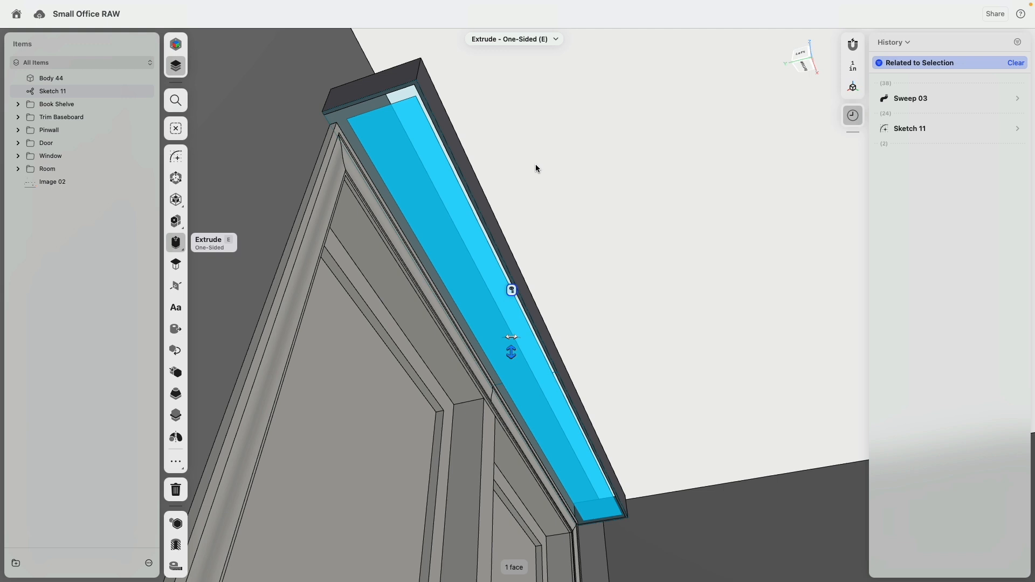
right_drag(569, 229, 516, 207)
scroll(516, 210, up, 3)
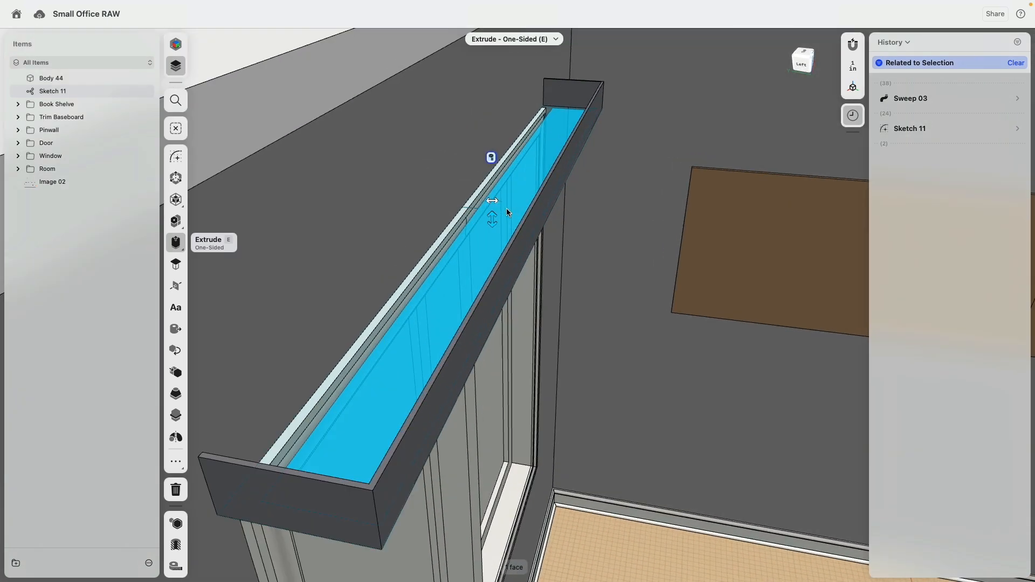
drag(495, 220, 496, 226)
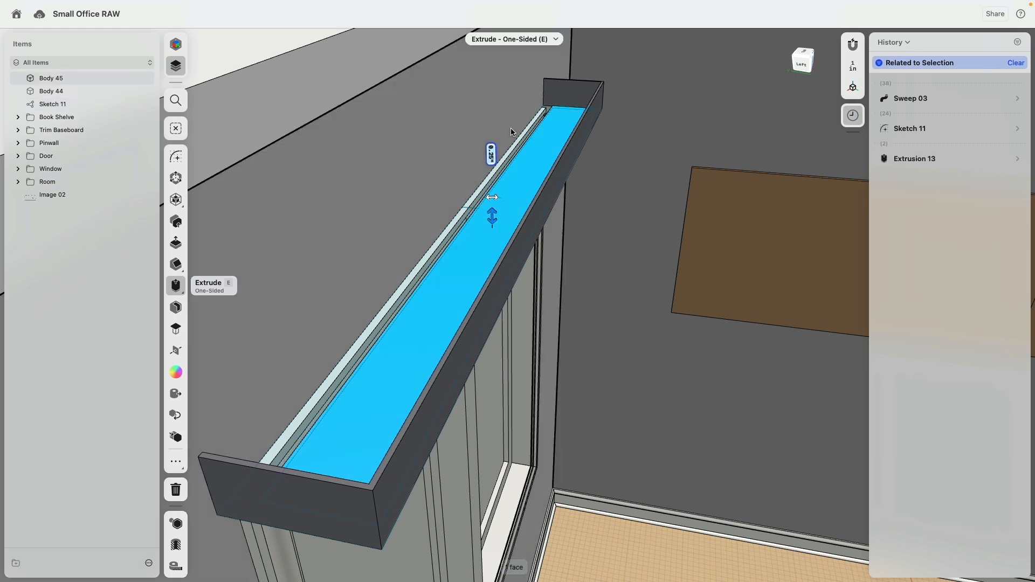
key(o)
scroll(461, 279, down, 3)
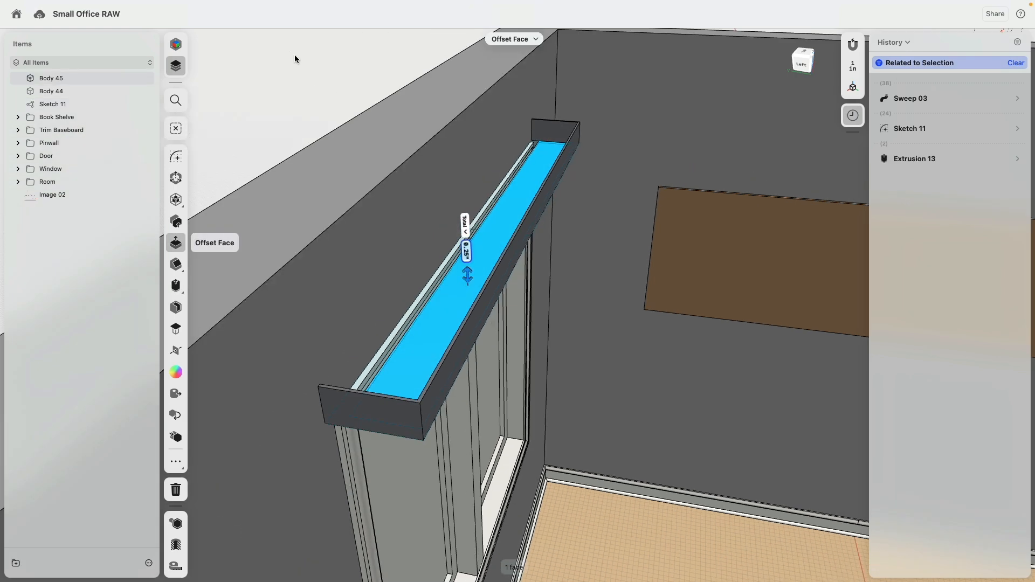
key(Escape)
Step: Create a linear pattern of the slat body downward in front of the window with about 7.25 in spacing
click(462, 286)
key(m)
right_drag(533, 282, 459, 181)
middle_drag(459, 182, 480, 197)
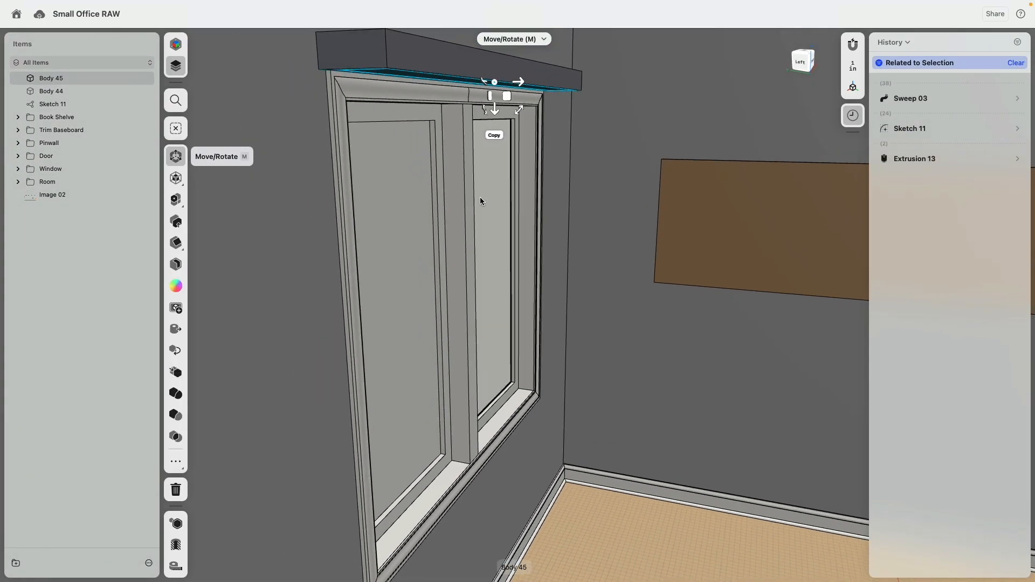
click(176, 199)
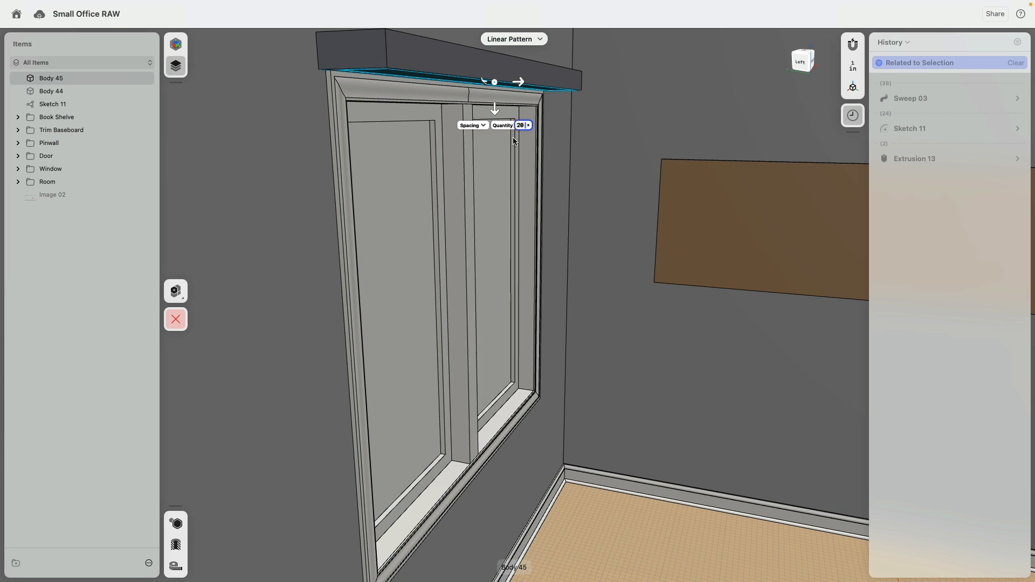
drag(493, 107, 508, 241)
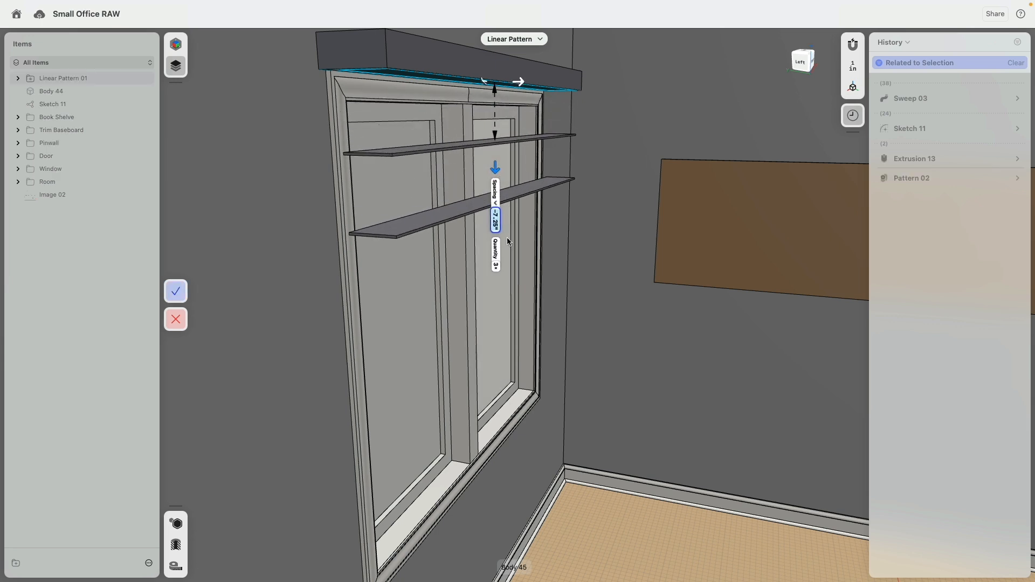
Step: Set the slat pattern to 20 copies with 2.75 in downward spacing and finish the pattern
click(496, 266)
click(534, 271)
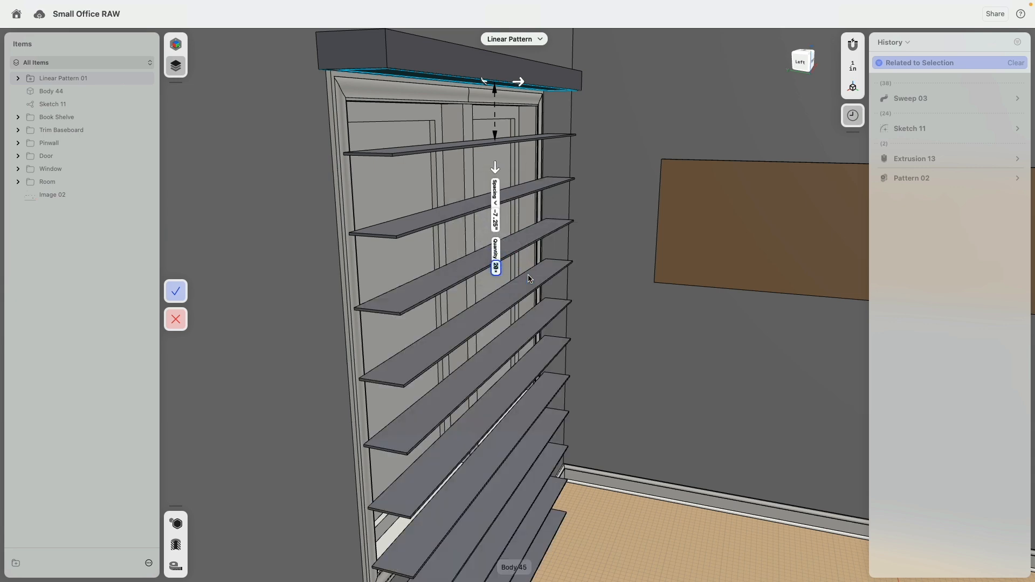
drag(495, 168, 502, 133)
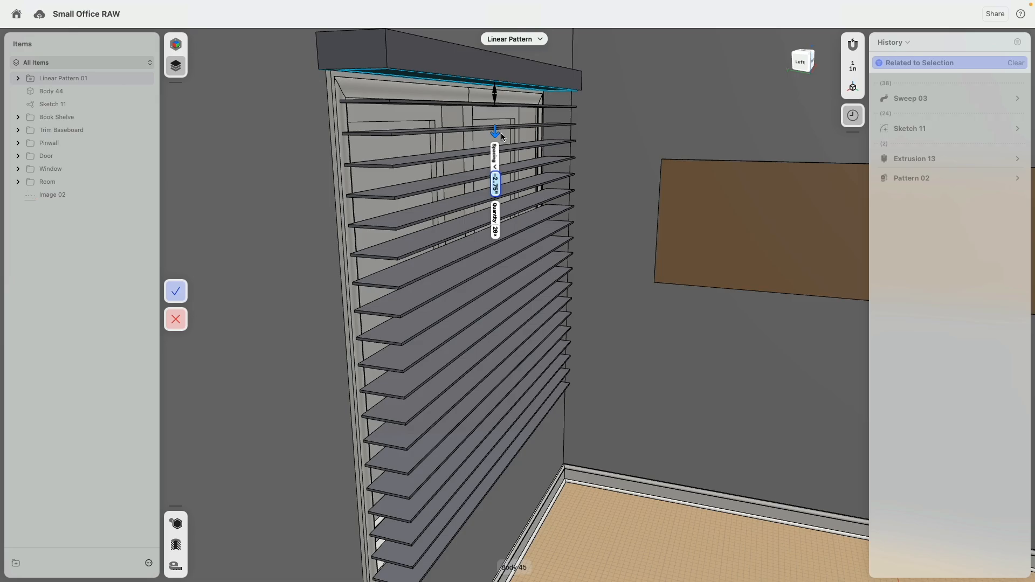
right_drag(458, 208, 410, 245)
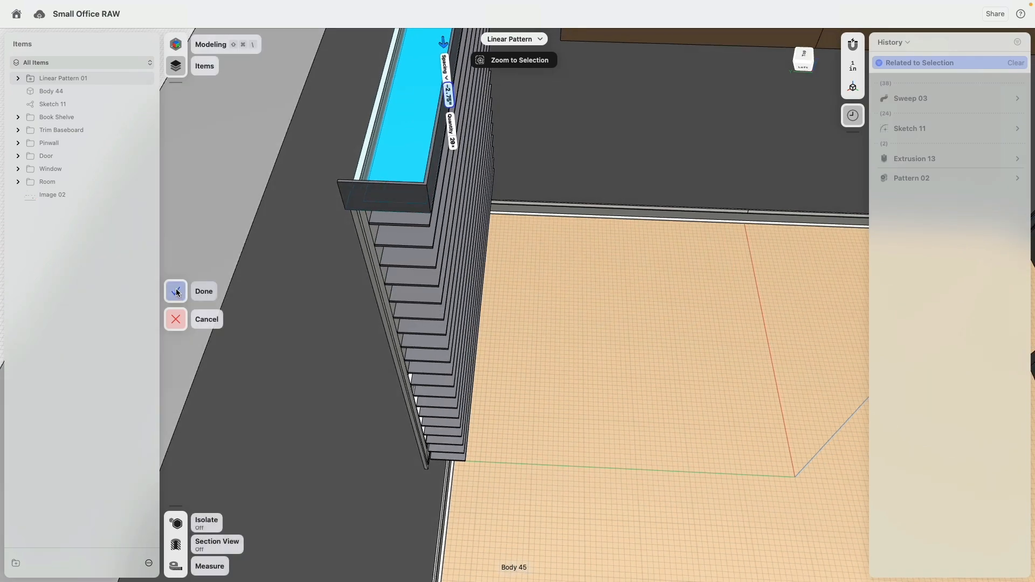
click(177, 291)
Step: Reopen Sketch 11 for editing, select the inner rectangle's short edge and make dimensions always show
right_drag(345, 269, 368, 249)
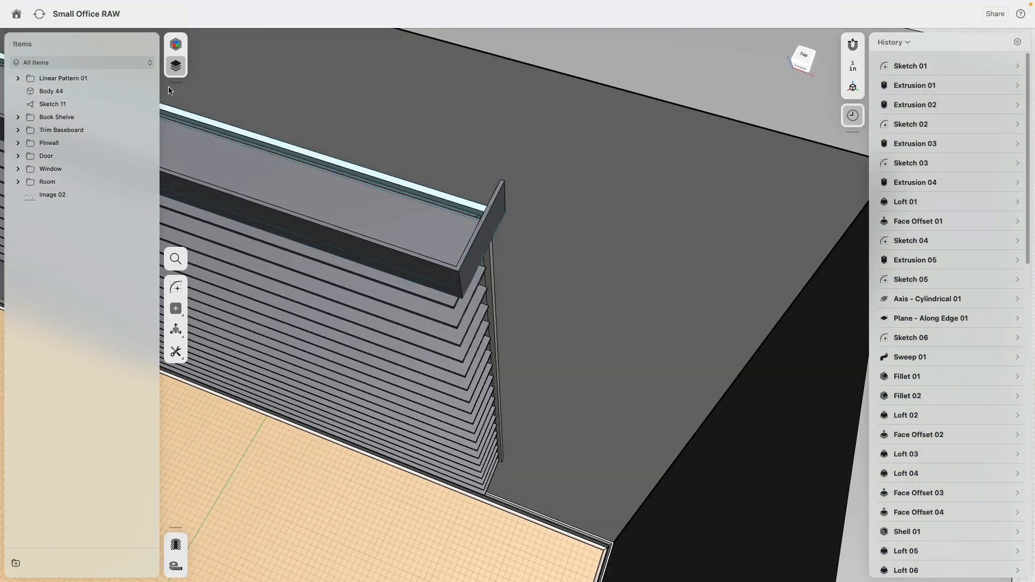
click(49, 104)
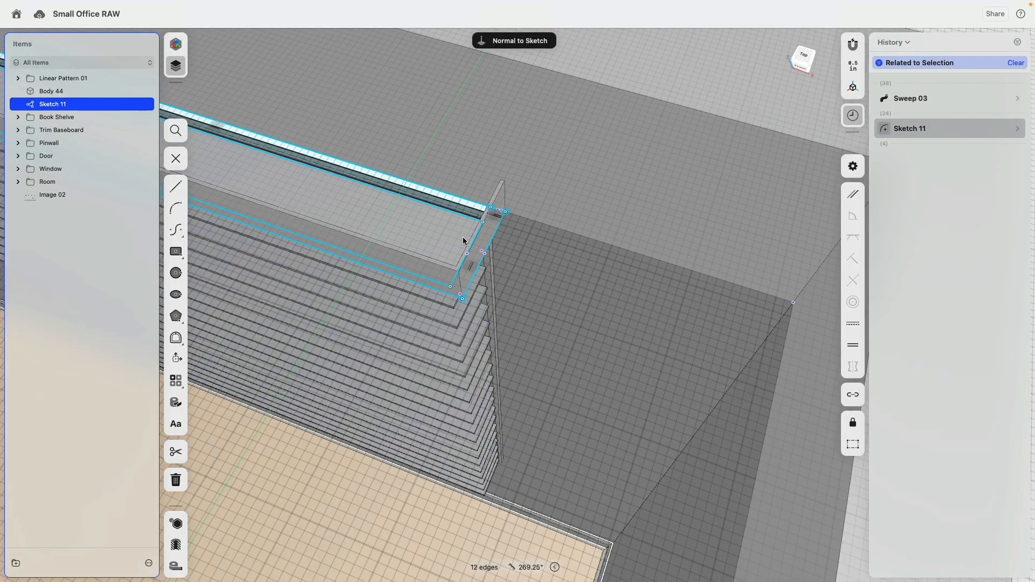
right_drag(467, 243, 500, 258)
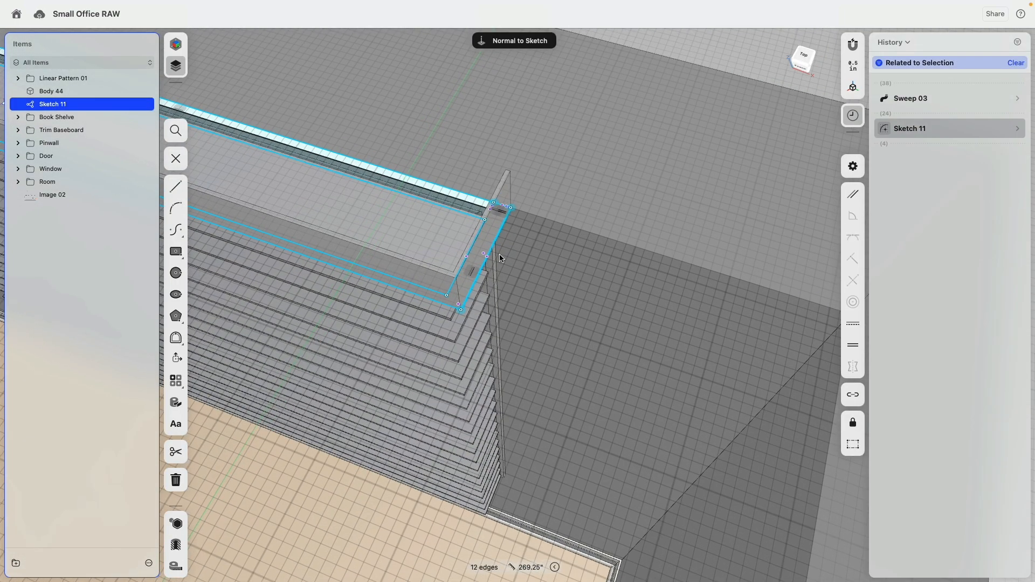
click(449, 289)
mouse_move(425, 251)
right_down()
mouse_move(433, 279)
mouse_move(340, 191)
right_up()
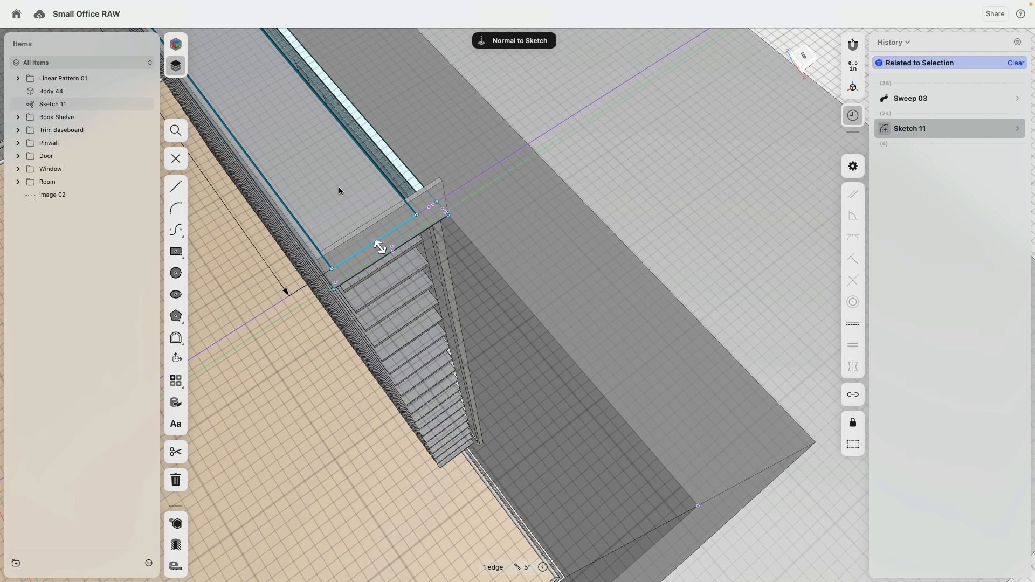
middle_drag(328, 212, 669, 437)
middle_drag(319, 49, 448, 296)
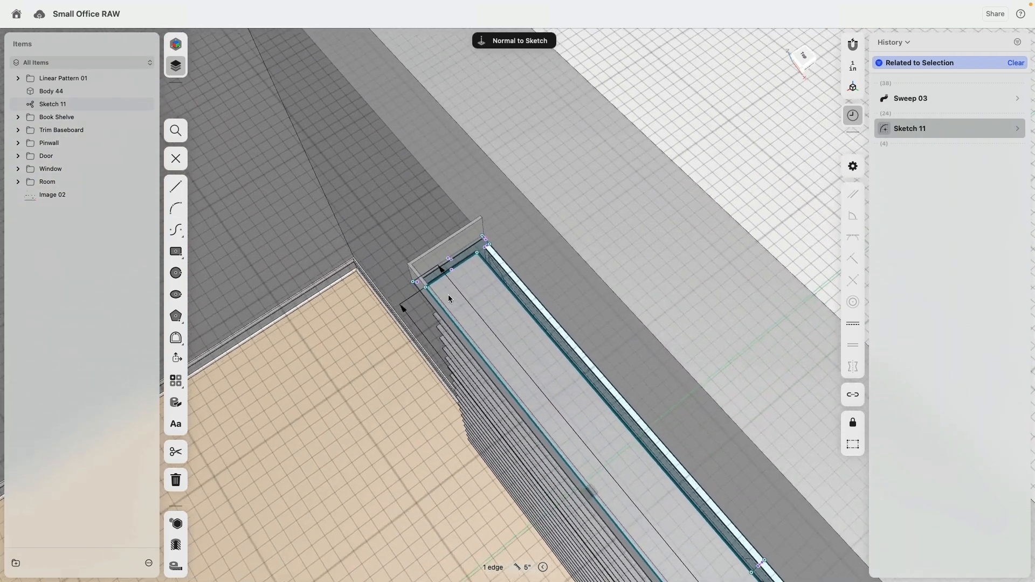
scroll(456, 272, up, 5)
click(859, 167)
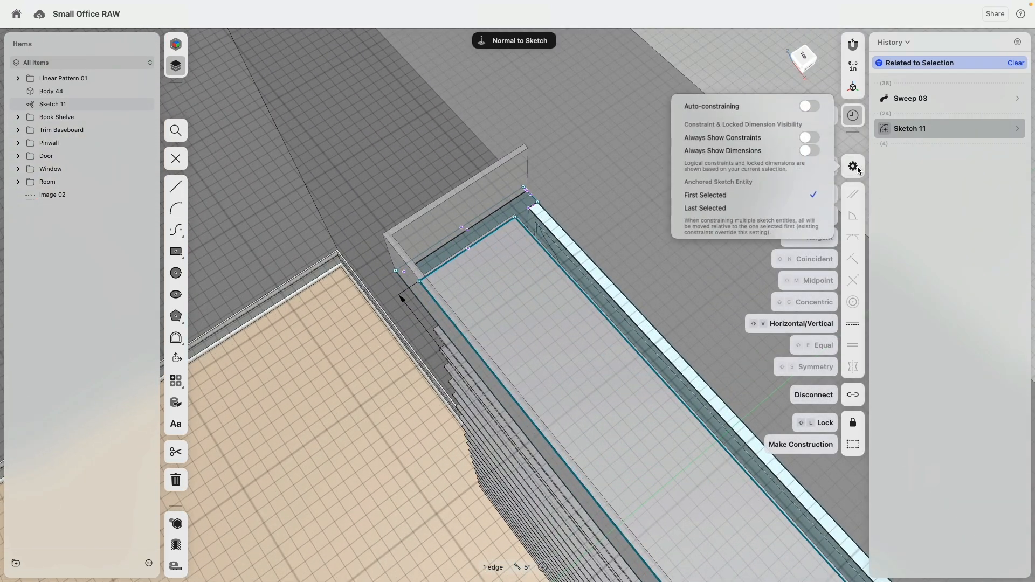
click(809, 151)
click(418, 165)
Step: Set the inner rectangle's depth to 3 in and the outer rectangle's depth to 5 in
middle_drag(715, 350, 475, 144)
scroll(470, 138, down, 3)
middle_drag(704, 439, 357, 84)
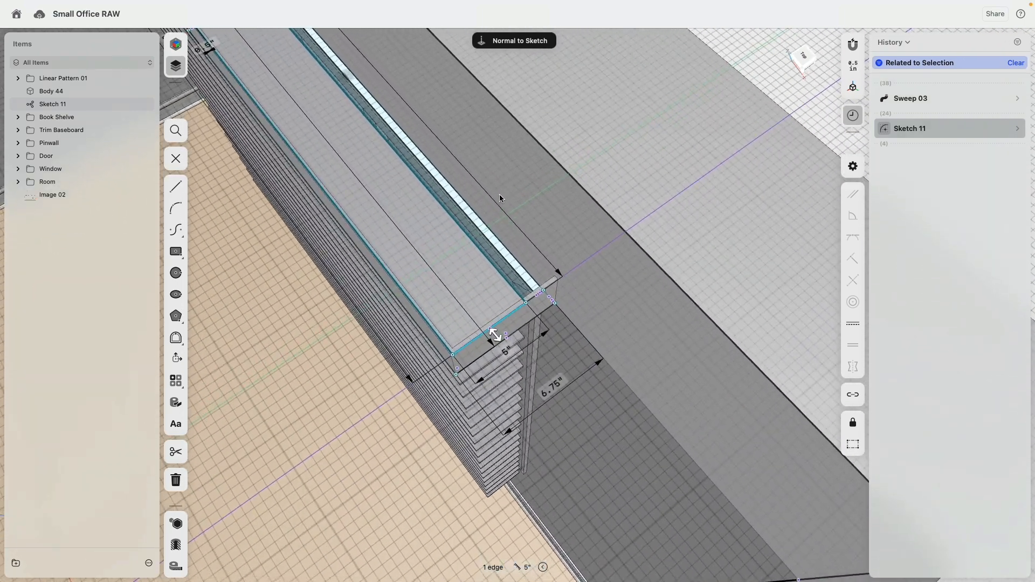
scroll(494, 341, up, 4)
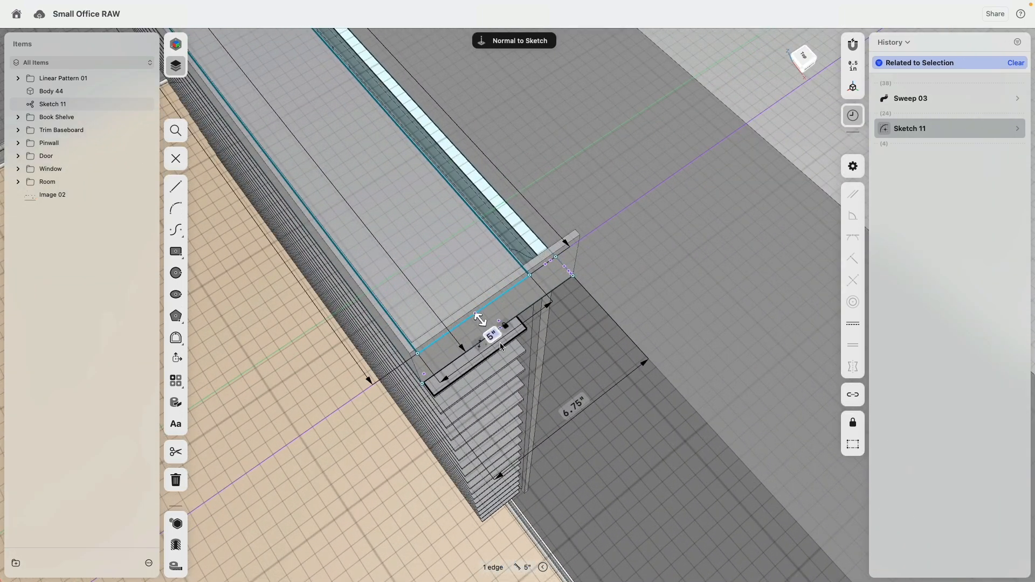
key(super+z)
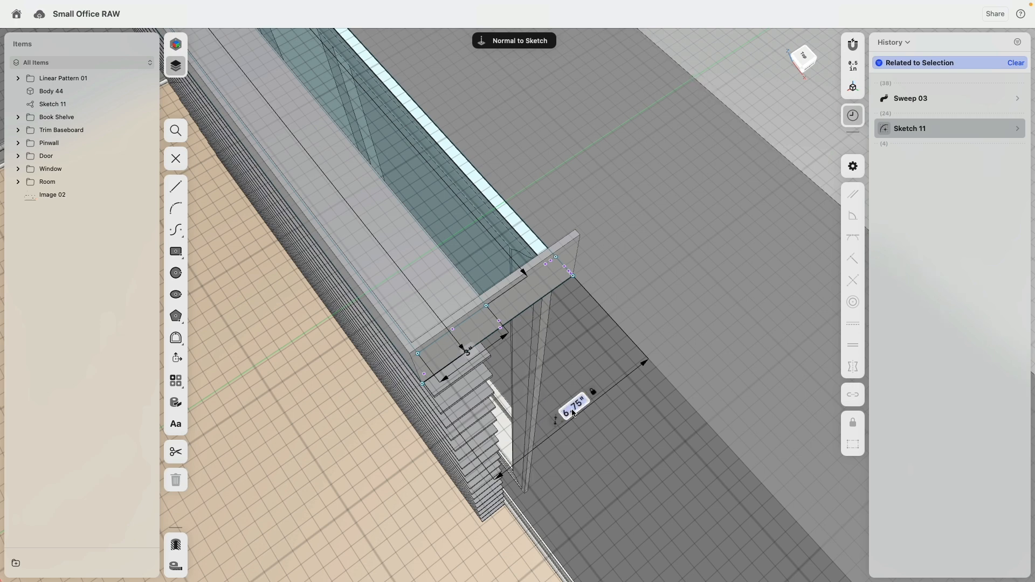
key(super+z)
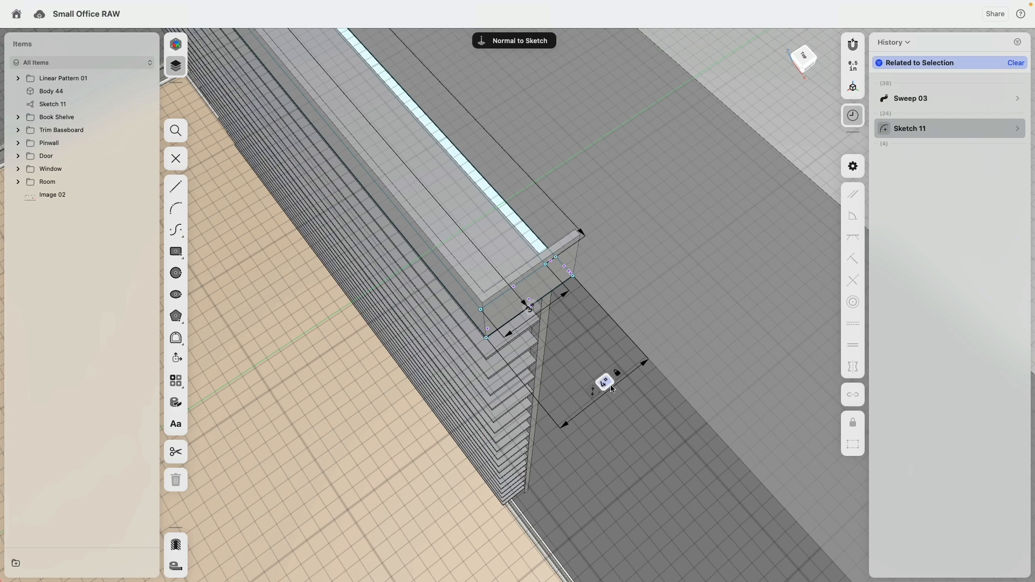
text(5)
key(Return)
Step: Edit the outer rectangle's overall width dimension in the valance sketch
mouse_move(564, 223)
right_down()
mouse_move(558, 275)
mouse_move(584, 241)
mouse_move(624, 274)
mouse_move(613, 265)
mouse_move(418, 296)
mouse_move(317, 275)
mouse_move(423, 273)
right_up()
middle_drag(422, 269, 447, 269)
middle_drag(583, 260, 468, 261)
middle_drag(605, 246, 628, 294)
drag(551, 263, 554, 184)
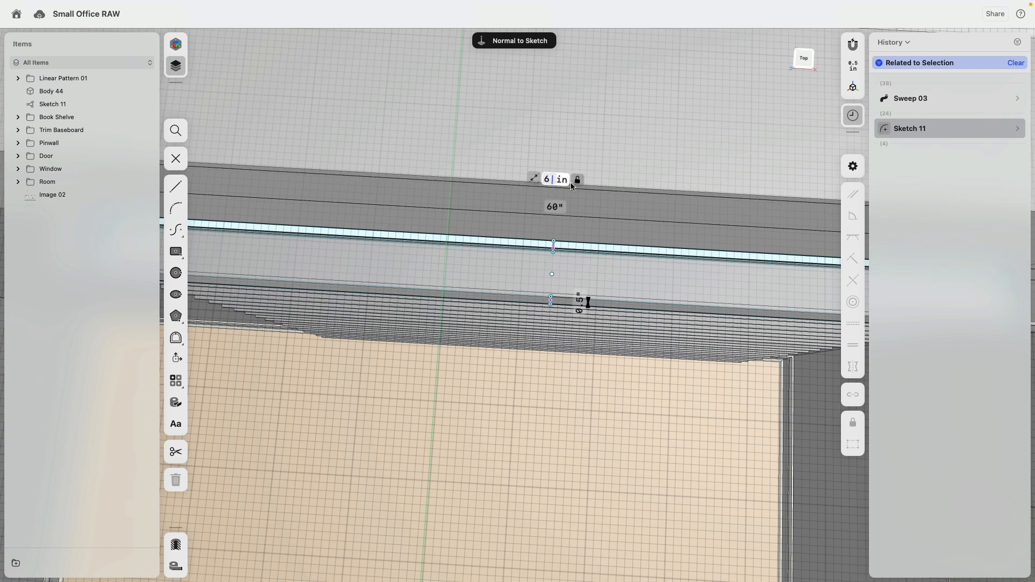
middle_drag(572, 186, 490, 197)
mouse_move(490, 194)
right_down()
mouse_move(502, 206)
mouse_move(485, 250)
right_up()
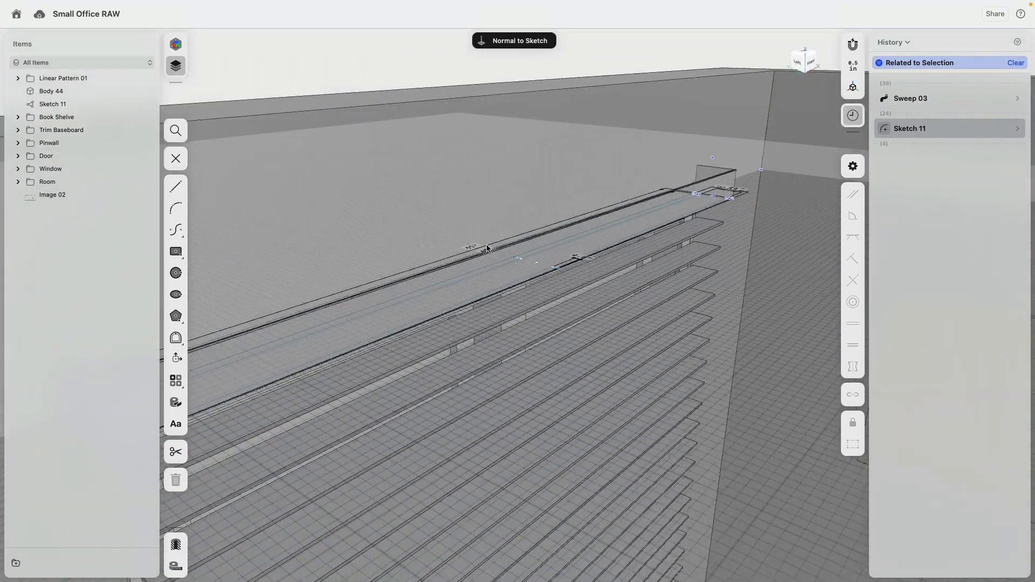
Step: Leave the sketch and hide Sketch 11
double_click(451, 58)
mouse_move(450, 168)
right_down()
mouse_move(438, 203)
mouse_move(479, 203)
mouse_move(471, 255)
mouse_move(430, 111)
mouse_move(478, 220)
right_up()
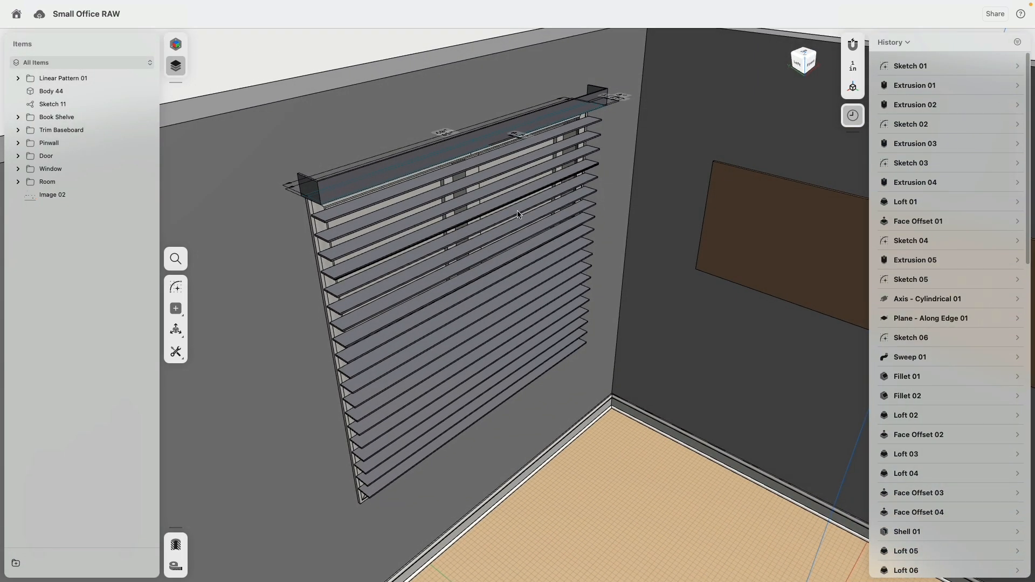
right_drag(341, 145, 398, 184)
click(145, 104)
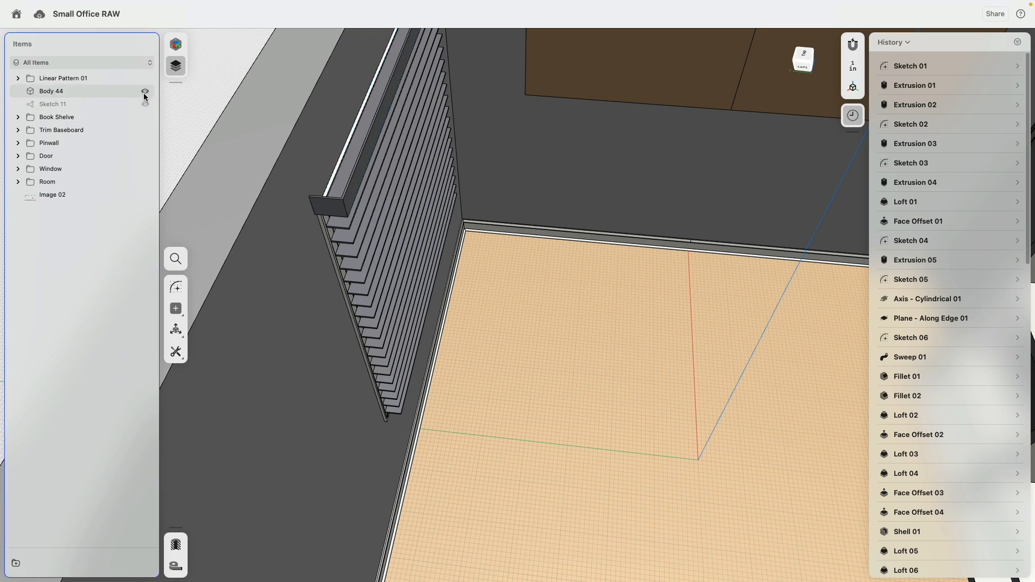
Step: Rotate the topmost slat body inside the valance about its long axis to tilt it
double_click(341, 179)
middle_drag(431, 80, 440, 220)
right_drag(439, 222, 436, 189)
drag(423, 188, 447, 231)
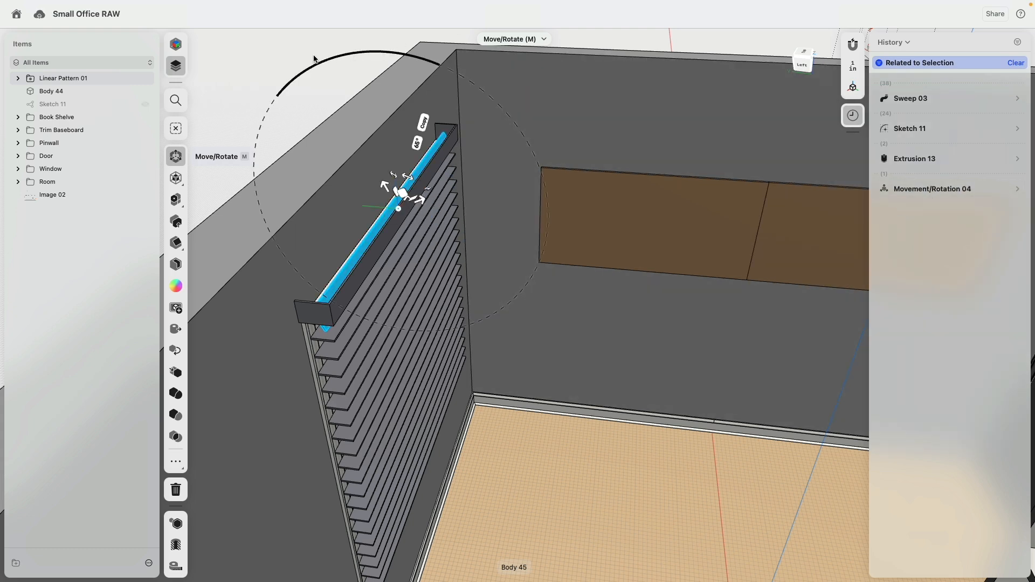
click(287, 55)
Step: Reorder the history so Movement/Rotation 04 comes before Pattern 02, directly after Extrusion 13
drag(1029, 124, 1034, 448)
drag(914, 566, 936, 540)
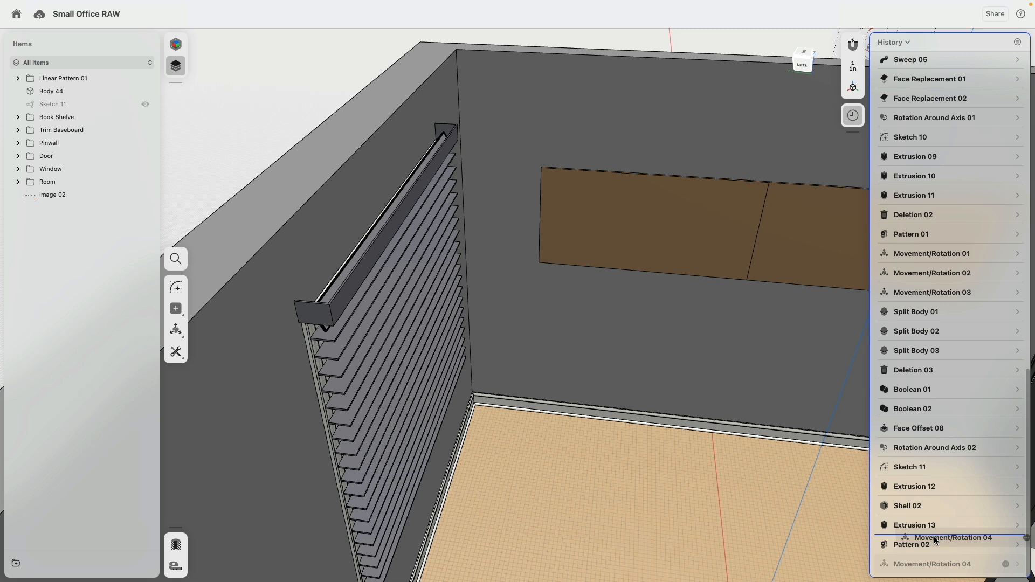
drag(936, 541, 936, 541)
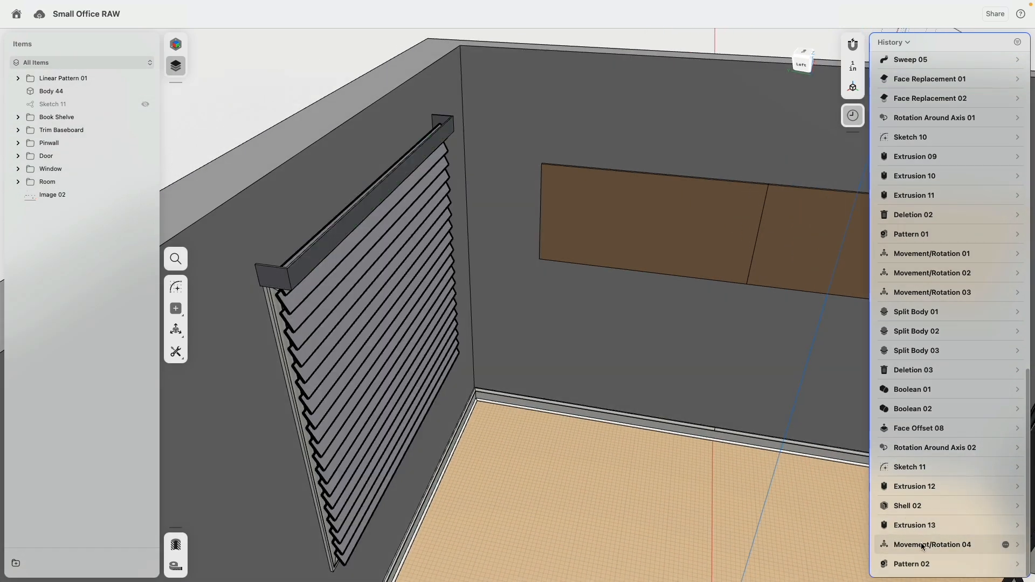
Step: Edit Movement/Rotation 04 to give the blind slats a shallower tilt and confirm it
click(1002, 545)
drag(392, 160, 380, 190)
scroll(323, 173, down, 5)
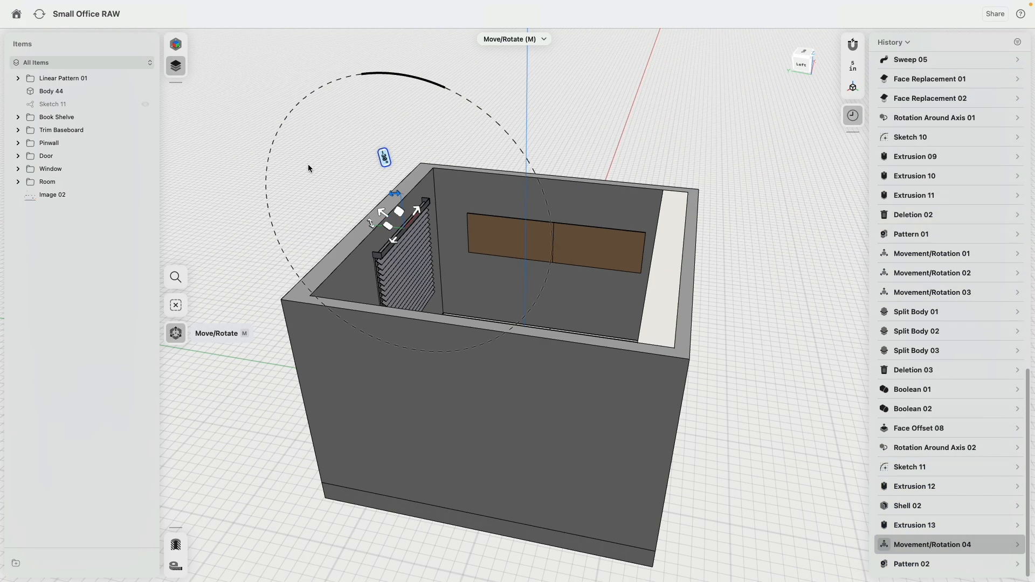
click(327, 181)
Step: Move Body 44 and Sketch 11 into the Linear Pattern 01 folder and rename the folder Blind
right_drag(472, 256, 429, 269)
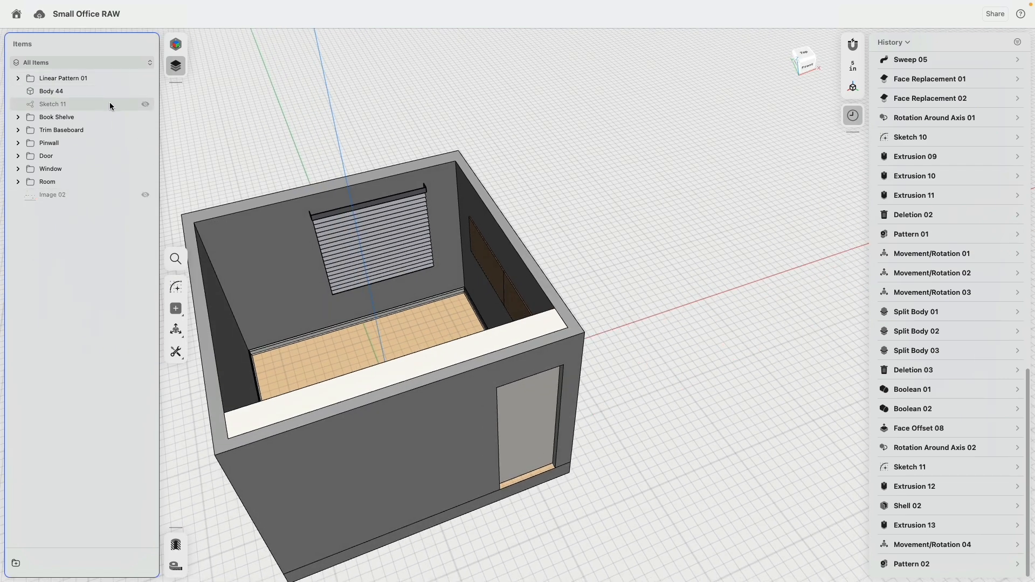
click(76, 103)
shift+click(77, 92)
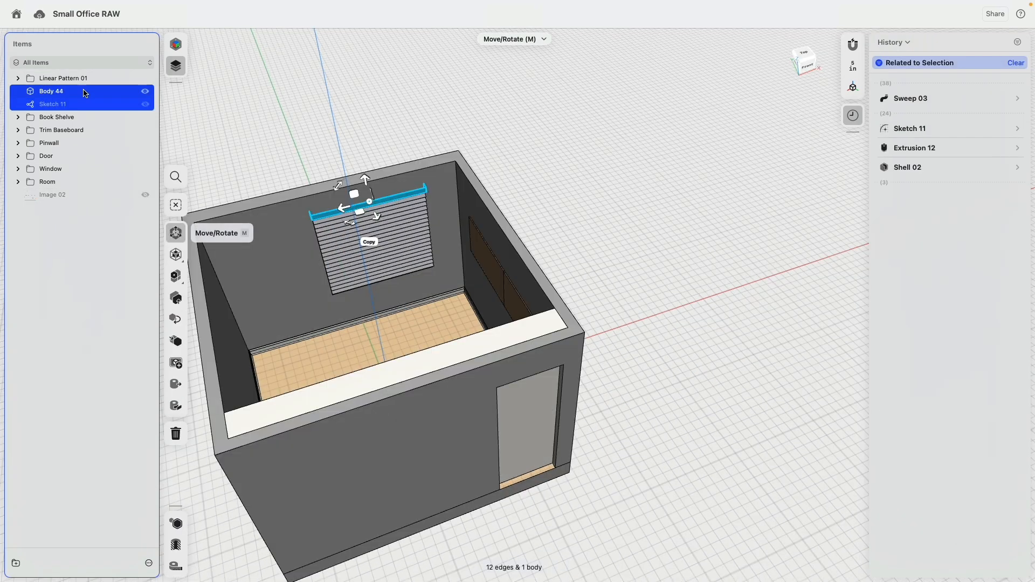
mouse_move(77, 93)
mouse_down()
mouse_move(106, 89)
mouse_move(95, 78)
mouse_up()
right_click(75, 78)
click(179, 120)
text(B)
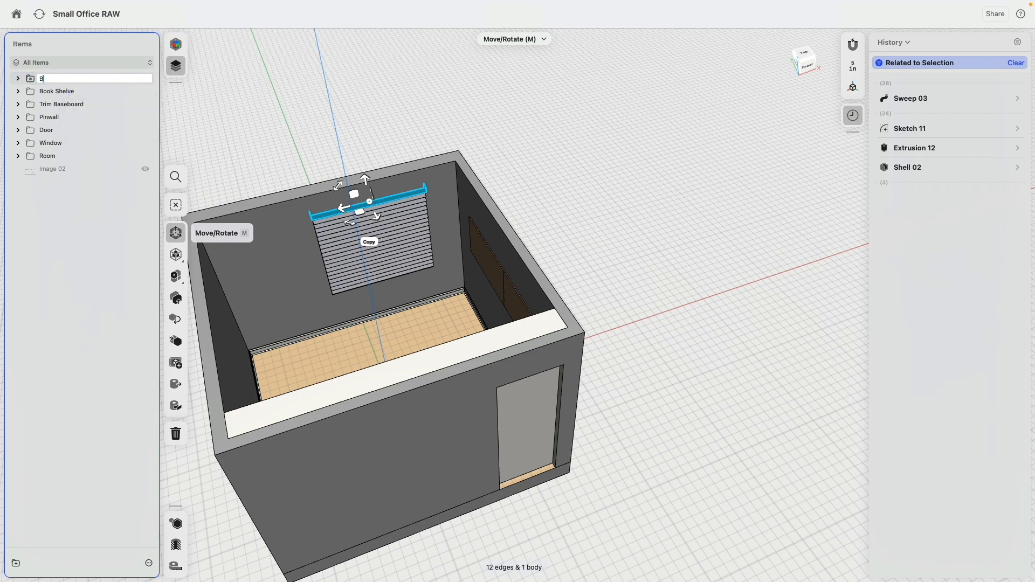
text(lind)
key(Return)
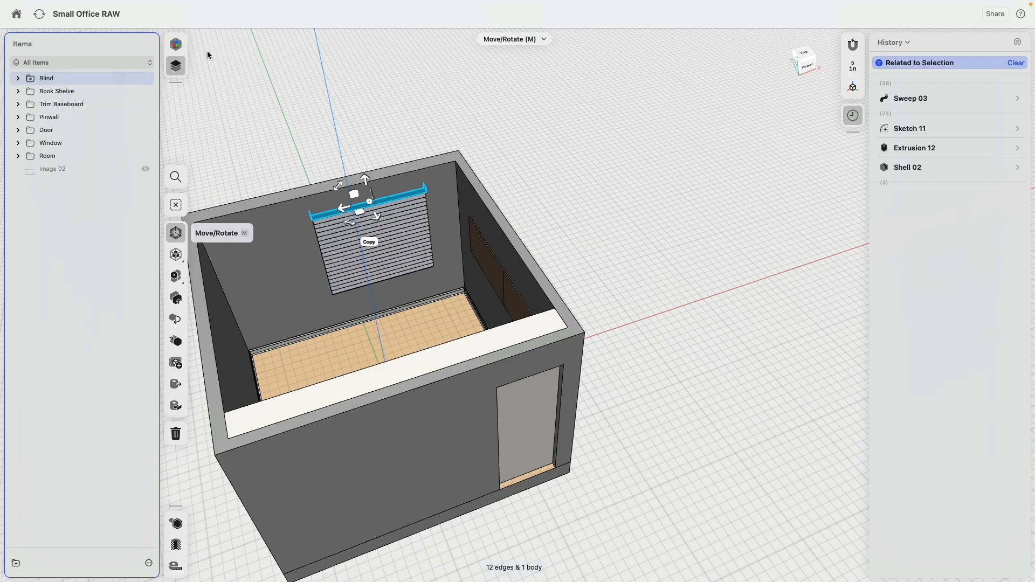
Step: Switch to the visualization workspace, clear the selection and expand the full list of used materials
click(175, 43)
click(61, 67)
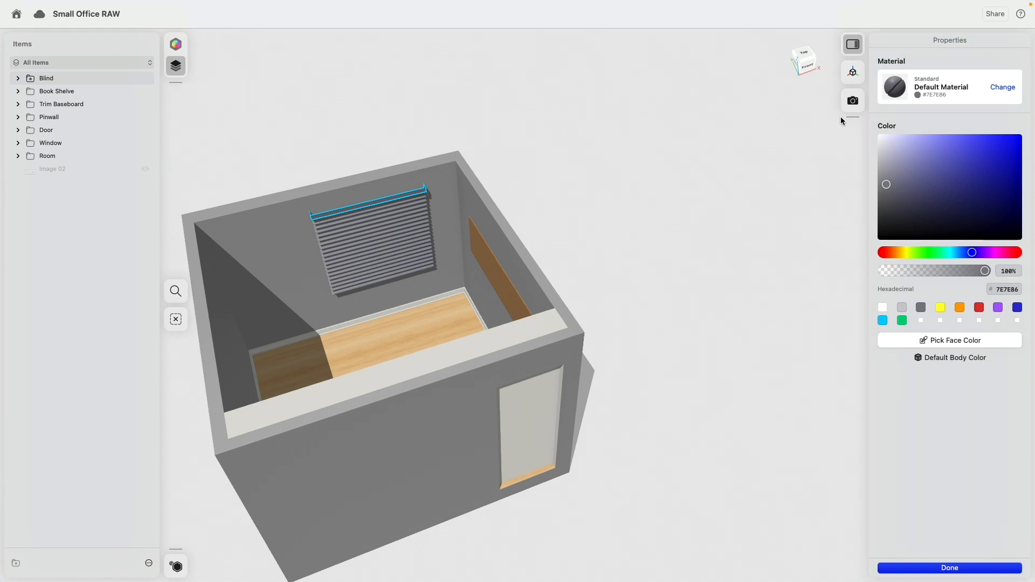
click(796, 144)
drag(888, 93, 921, 104)
click(1018, 64)
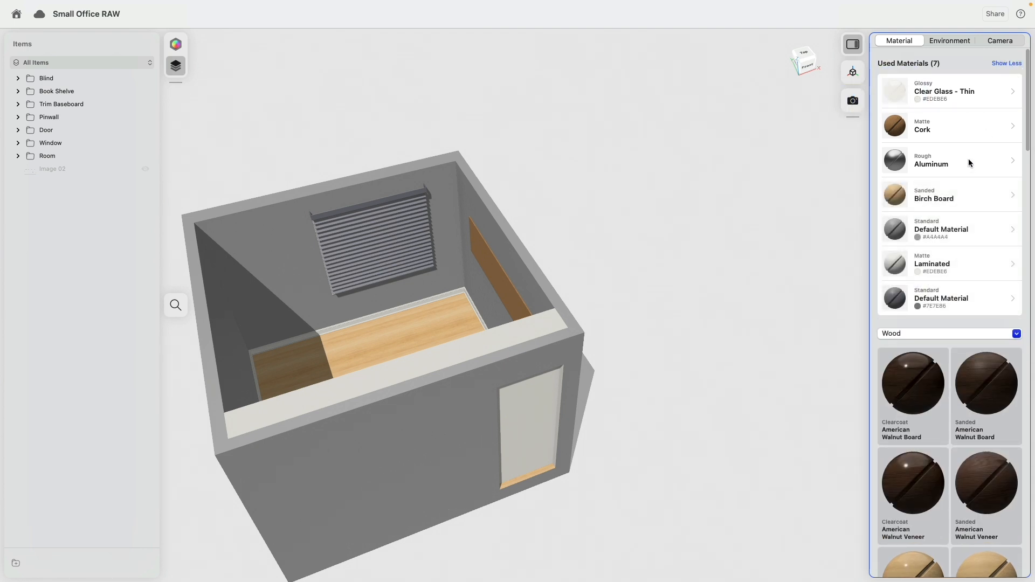
Step: Apply the matte ABS plastic material to the Blind folder
mouse_move(896, 267)
mouse_down()
mouse_move(348, 126)
mouse_move(89, 82)
mouse_move(927, 102)
mouse_move(924, 266)
mouse_move(898, 264)
mouse_up()
click(914, 333)
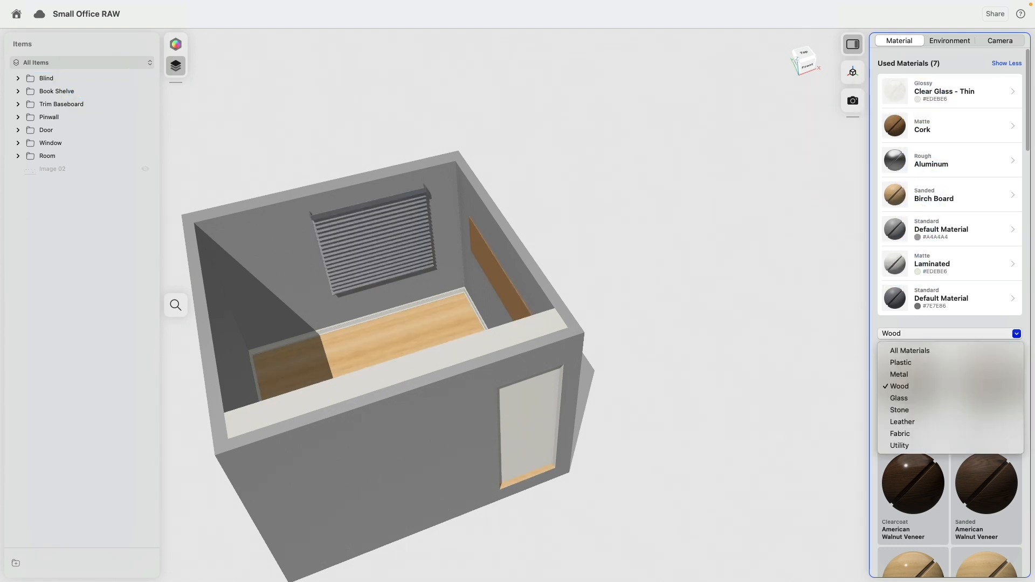
click(910, 362)
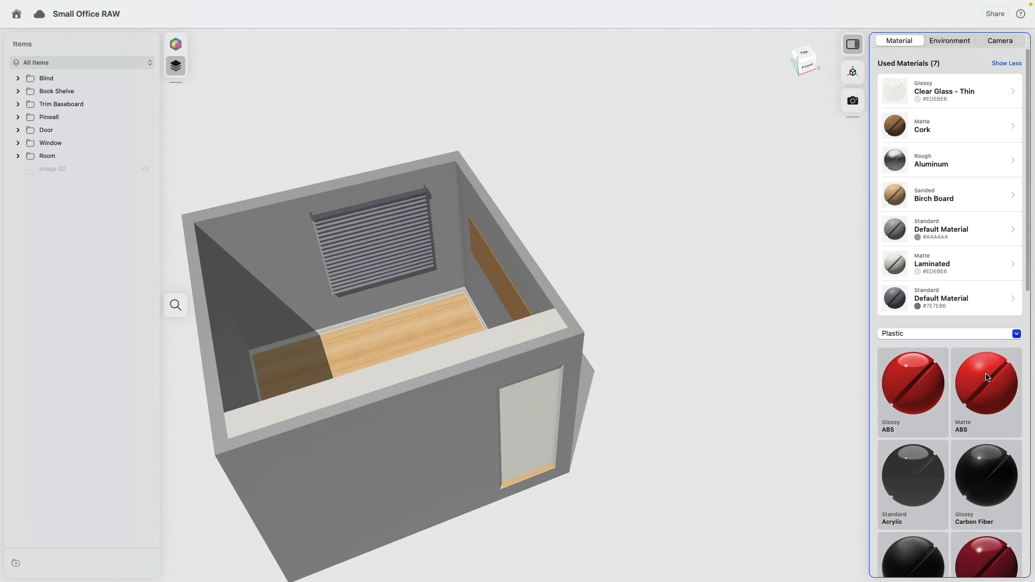
drag(989, 377, 68, 82)
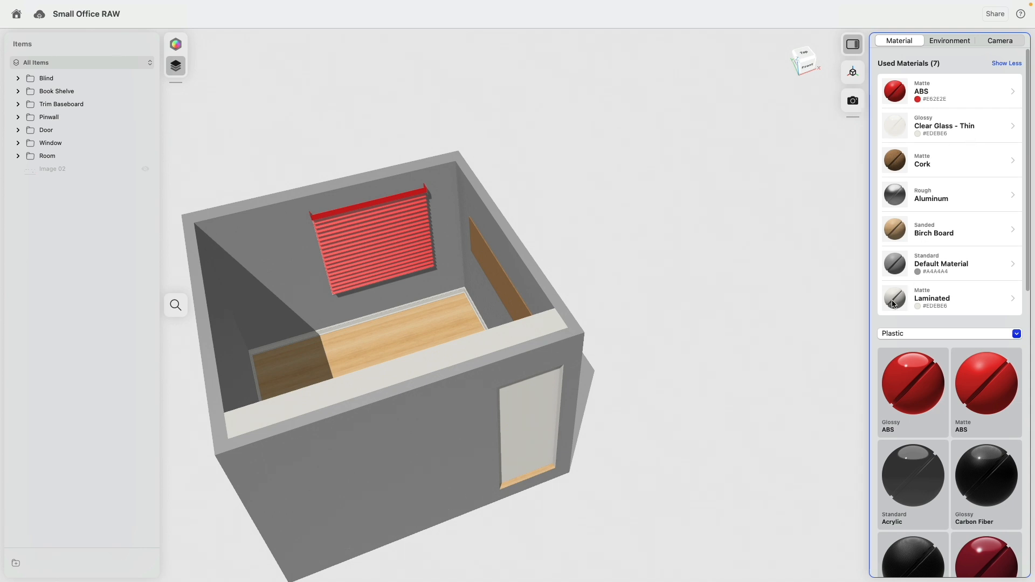
Step: Copy the Laminated material's hex colour EDEBE6 and apply it to the blind's matte ABS material
click(894, 304)
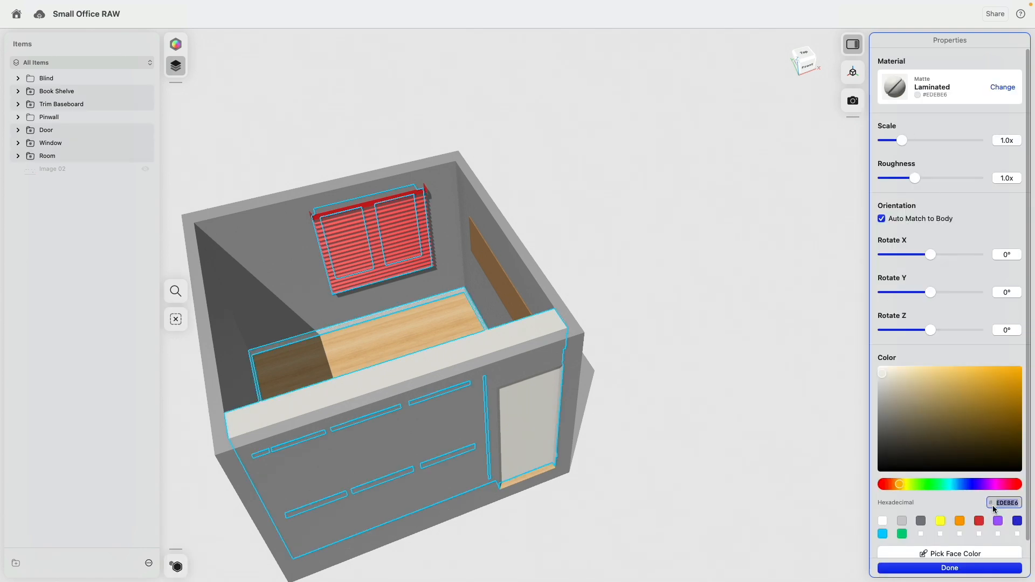
click(741, 149)
click(894, 93)
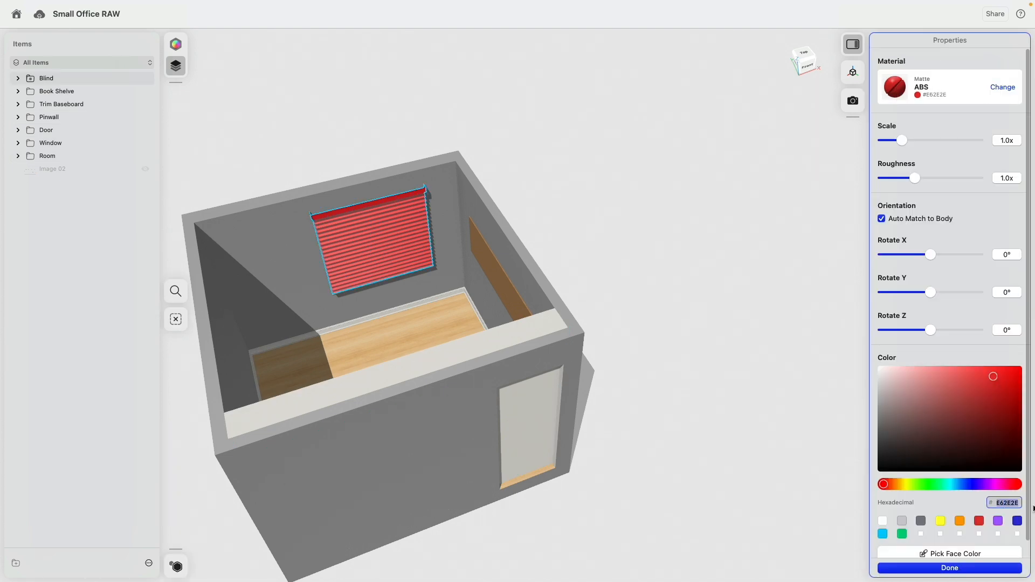
key(Return)
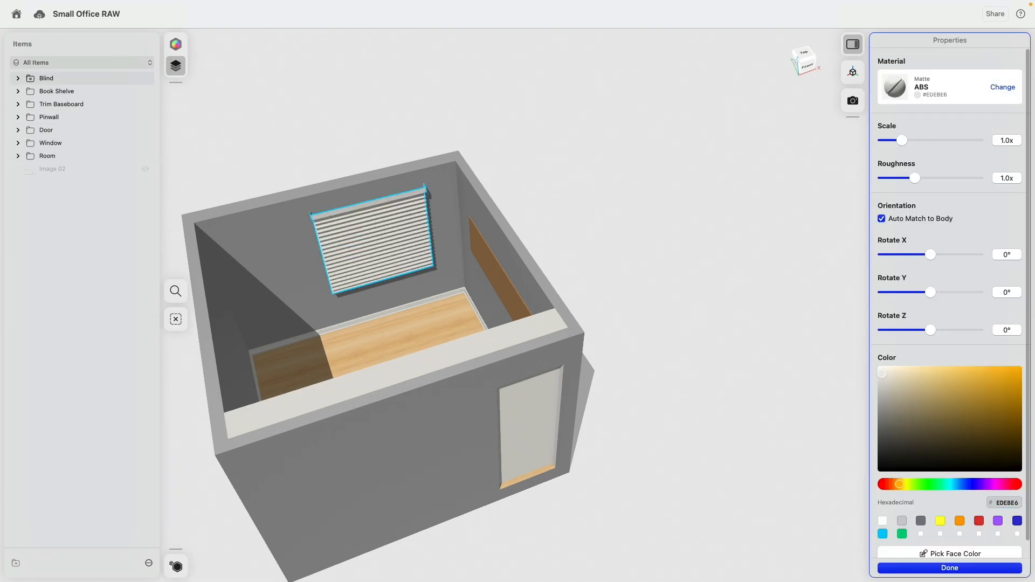
click(656, 214)
Step: Close the material properties and try the Gradient Mood and Dark Exhibition Space environments on the office model
right_drag(540, 148, 613, 195)
scroll(513, 223, up, 10)
scroll(592, 206, up, 5)
scroll(555, 194, down, 10)
scroll(611, 193, down, 5)
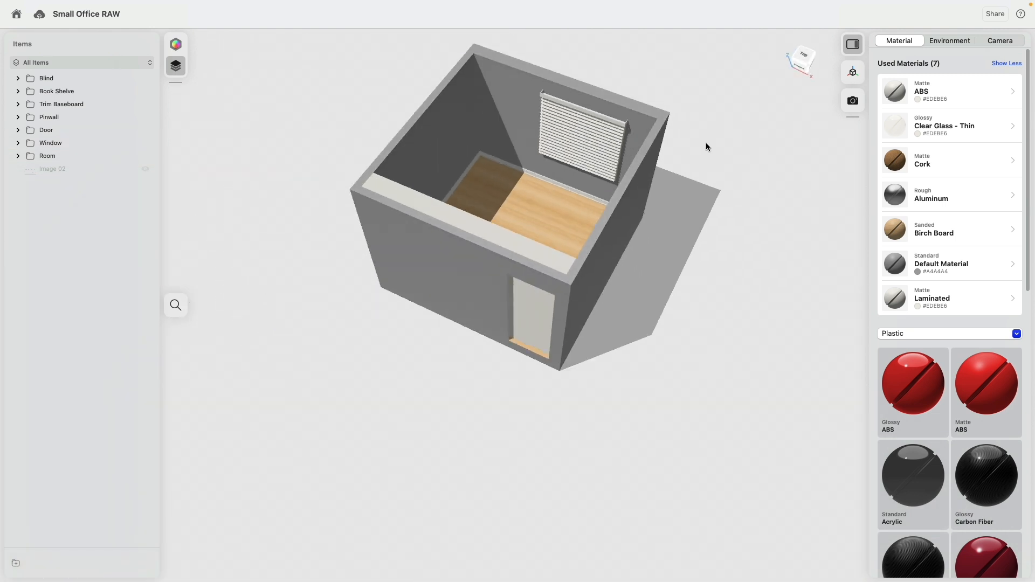
right_drag(671, 169, 689, 259)
click(951, 40)
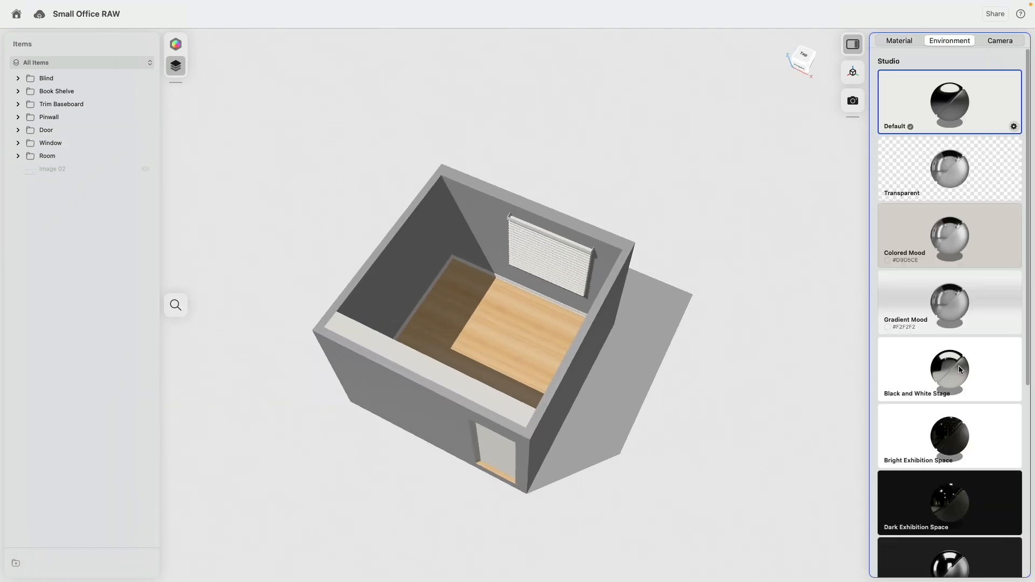
click(956, 307)
right_drag(693, 297, 701, 259)
click(947, 509)
right_drag(751, 386, 685, 372)
middle_drag(718, 351, 611, 385)
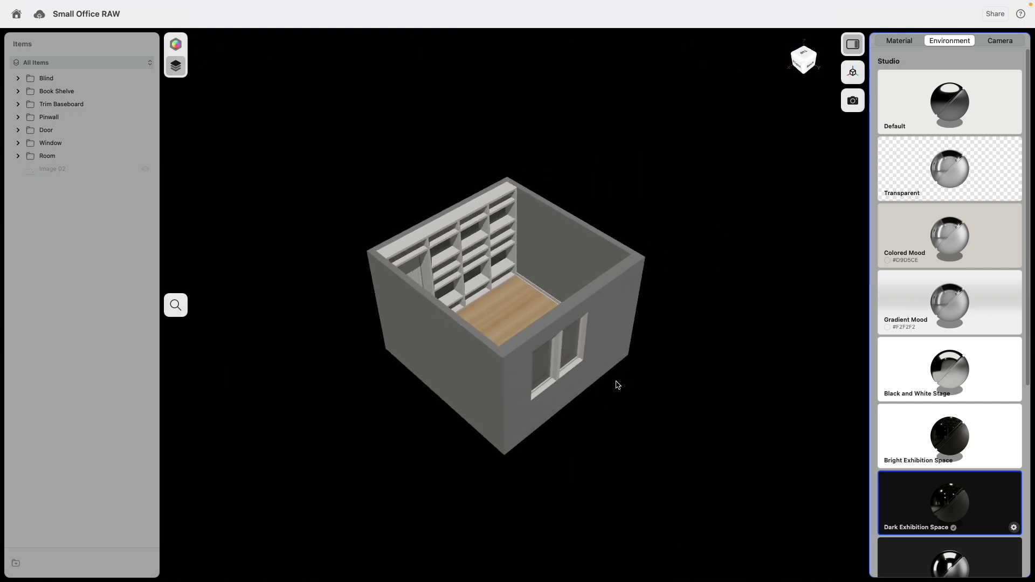
click(939, 308)
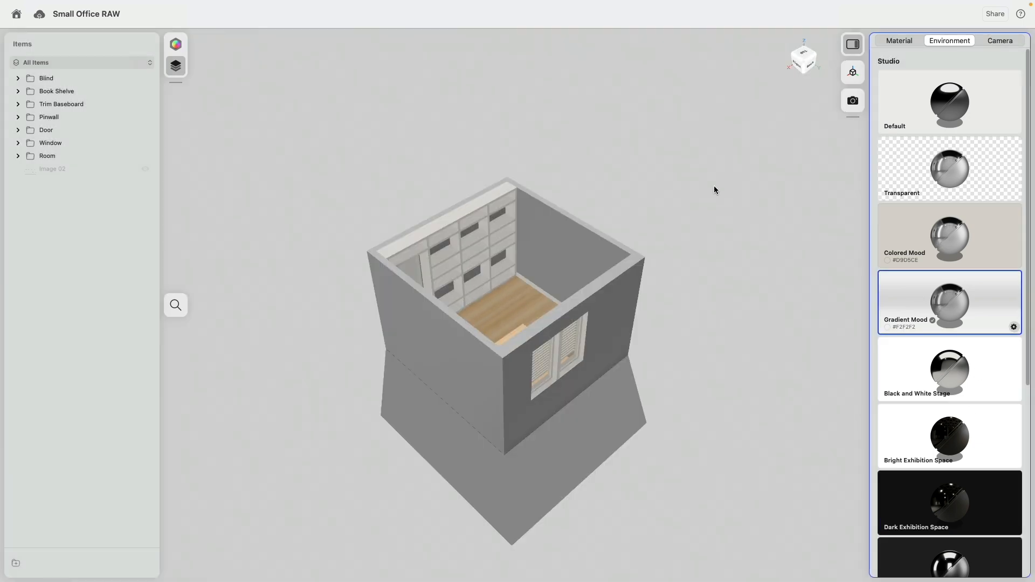
Step: Apply the Colored Mood environment and set its light rotation to about -114°
middle_drag(703, 183, 716, 242)
click(932, 237)
mouse_move(754, 244)
right_down()
mouse_move(755, 183)
mouse_move(741, 231)
right_up()
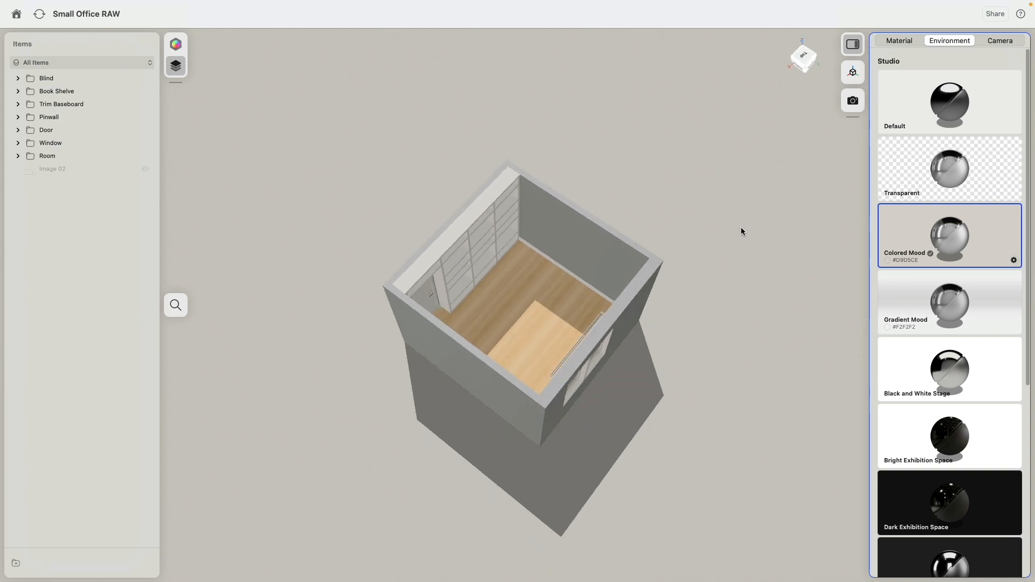
click(1014, 261)
drag(936, 167, 900, 160)
mouse_move(574, 164)
right_down()
mouse_move(547, 155)
mouse_move(559, 154)
right_up()
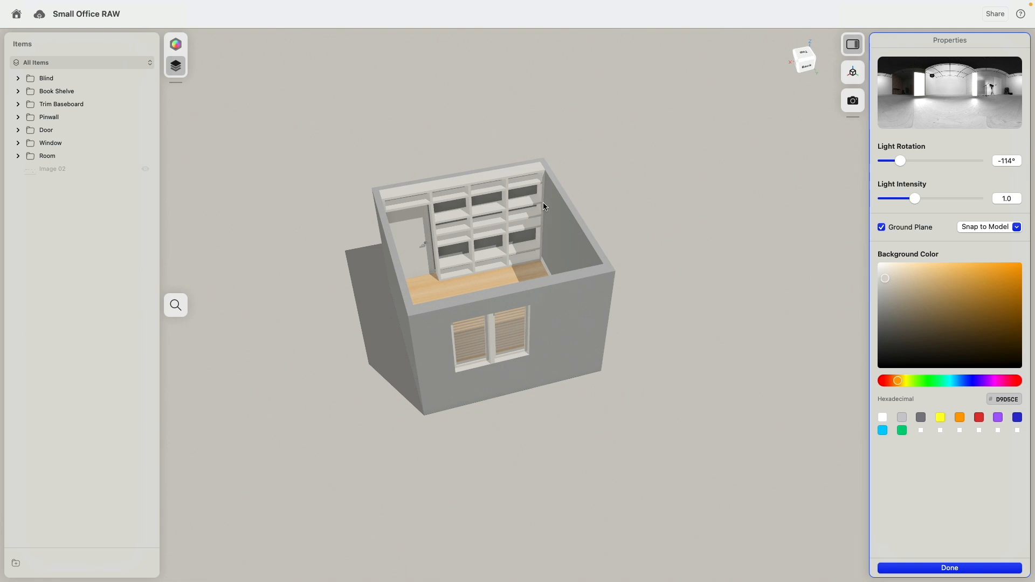
Step: Check the daylight in the room from several angles and slightly fine-tune the environment's light rotation
scroll(546, 206, up, 3)
right_drag(647, 225, 831, 224)
scroll(742, 232, up, 3)
middle_drag(830, 224, 299, 179)
right_drag(300, 179, 647, 167)
middle_drag(599, 162, 553, 196)
mouse_move(898, 162)
mouse_down()
mouse_move(922, 162)
mouse_move(902, 163)
mouse_up()
right_drag(477, 237, 533, 215)
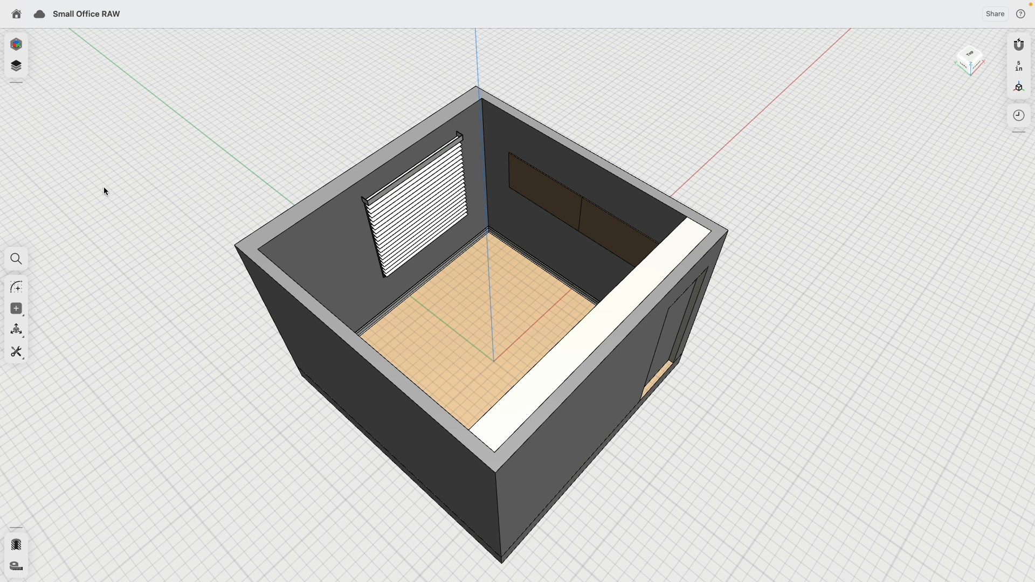
Step: Import Office Room Furniture.shapr from the Desktop into the office design and look over the imported pieces
click(77, 7)
click(87, 35)
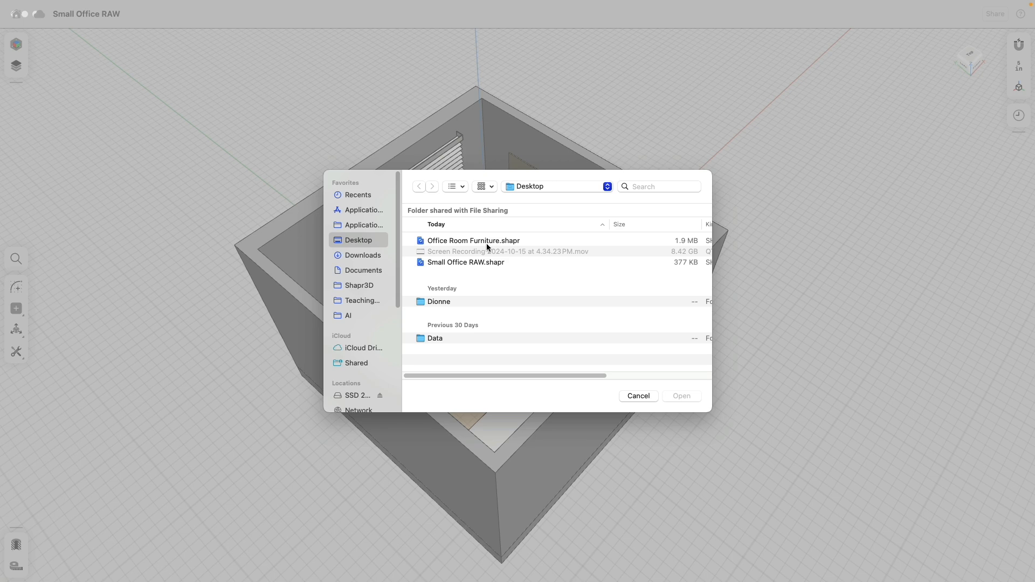
click(486, 241)
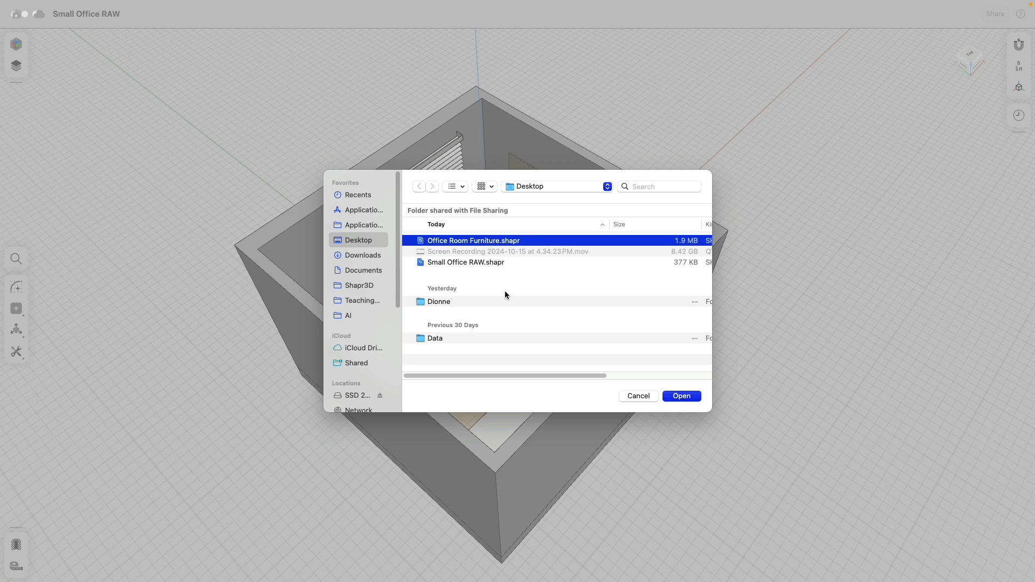
click(682, 396)
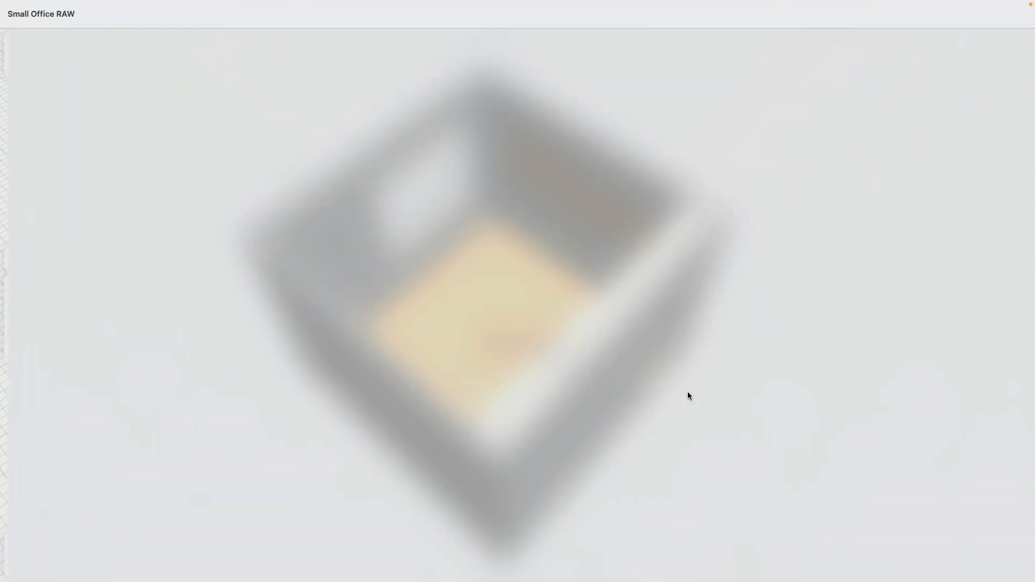
scroll(613, 291, left, 2)
scroll(492, 373, right, 5)
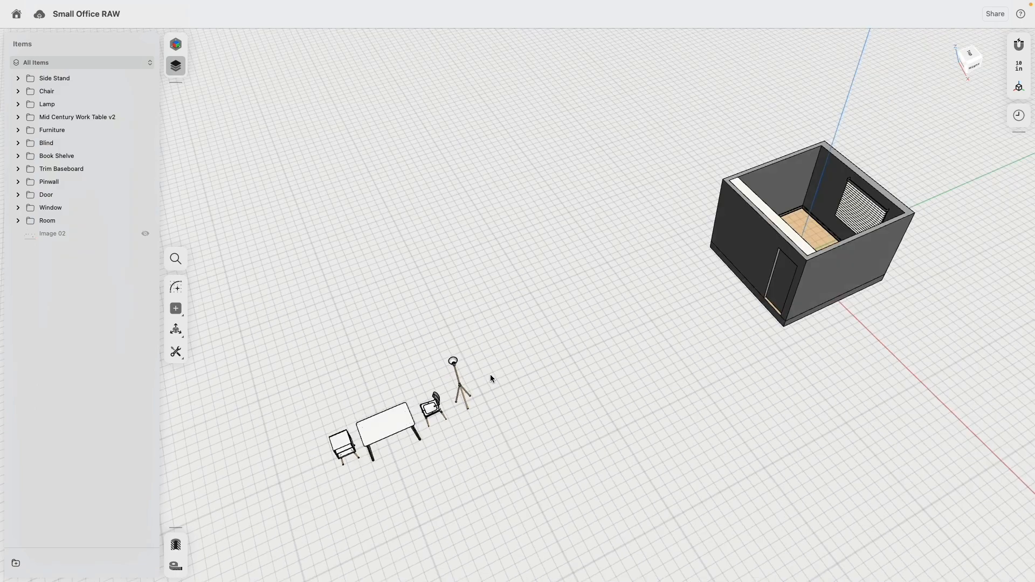
scroll(482, 377, up, 5)
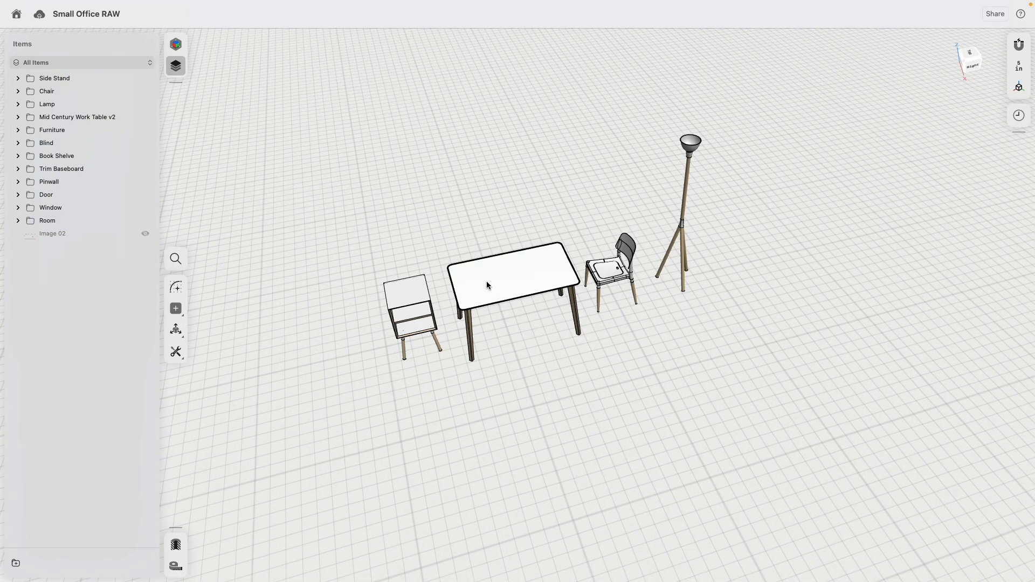
Step: Select the imported side stand, table, chair and lamp and move them together from outside into the room
scroll(680, 285, down, 5)
drag(497, 157, 726, 383)
scroll(746, 259, right, 3)
click(970, 54)
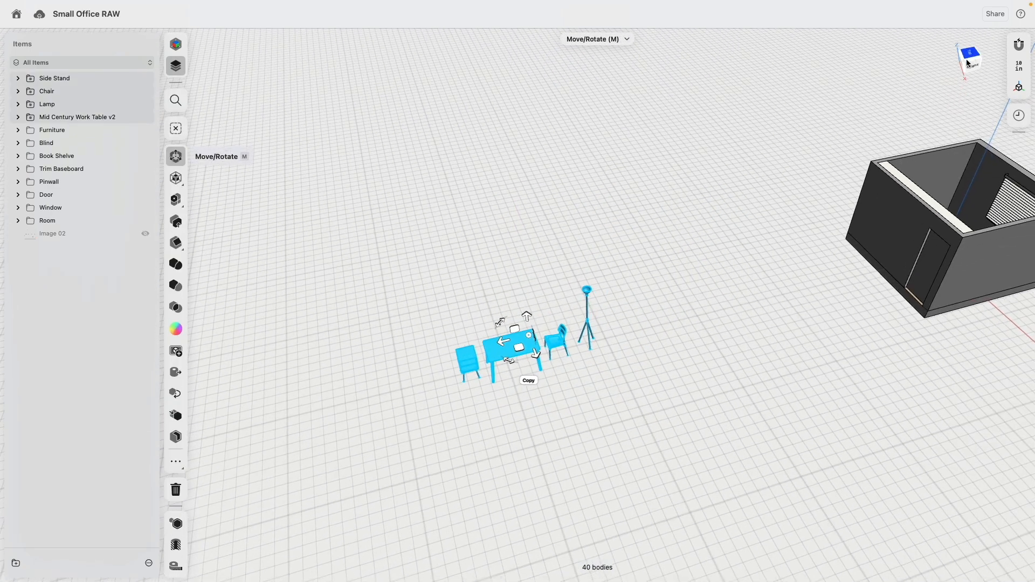
scroll(613, 366, down, 5)
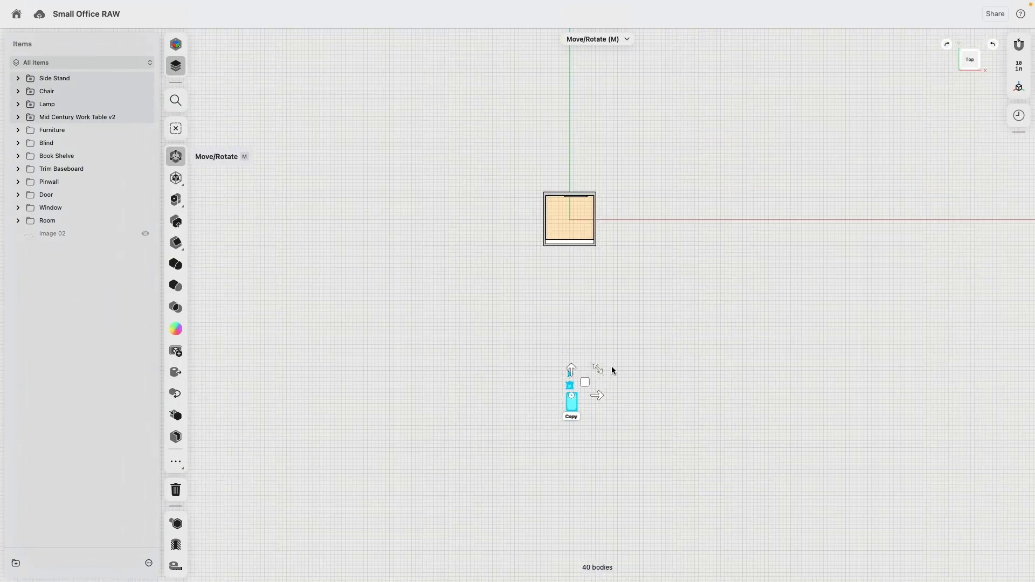
drag(584, 381, 600, 209)
scroll(578, 203, up, 5)
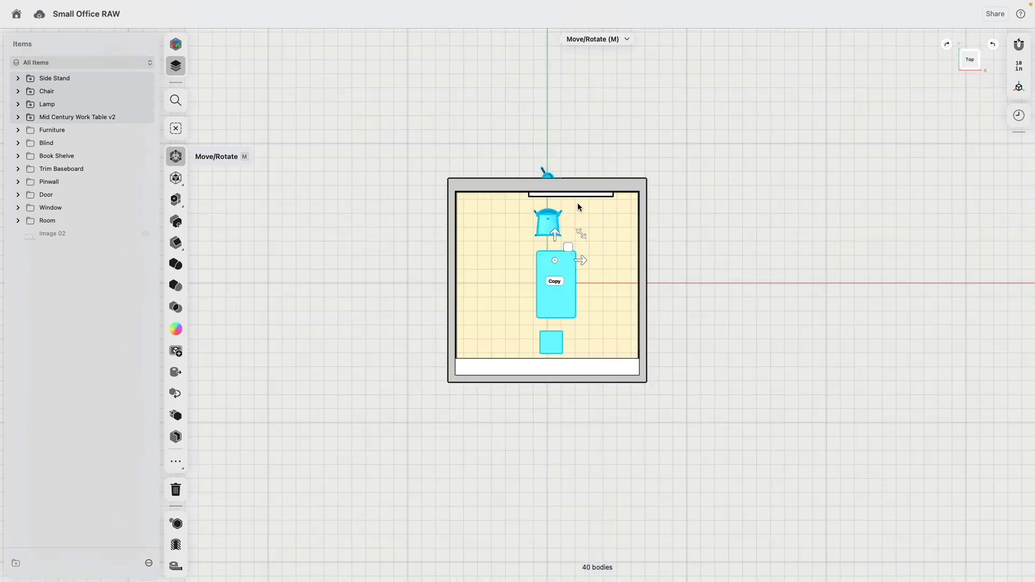
Step: Rotate the furniture group by -90° and place it so the table stands against the window wall
drag(574, 270, 603, 353)
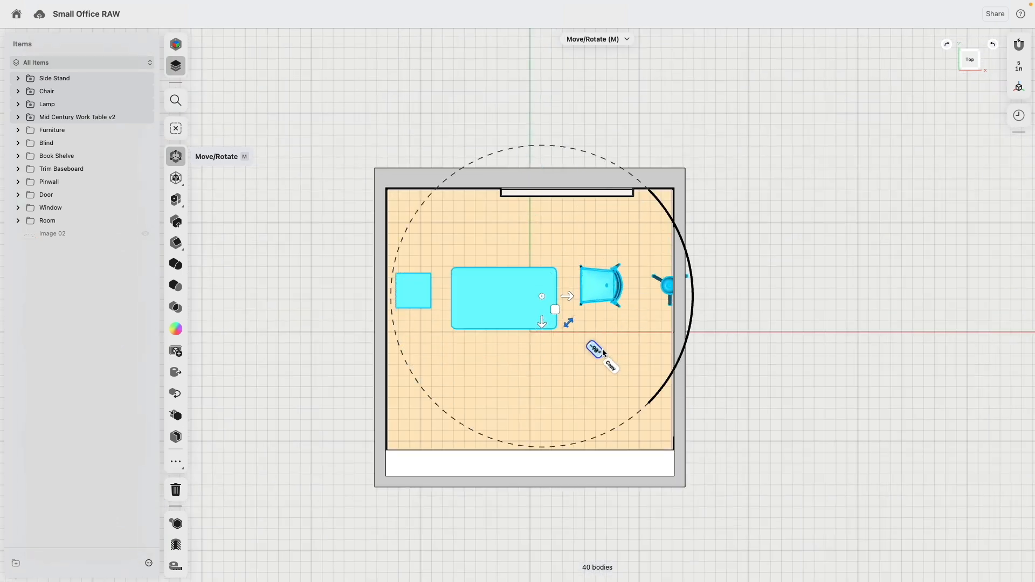
drag(555, 313, 621, 243)
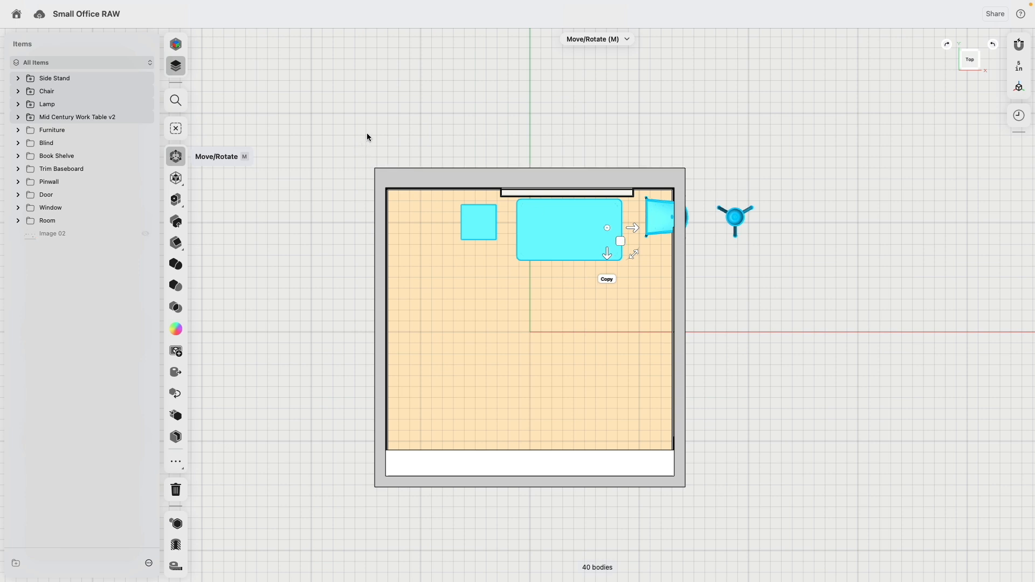
click(296, 115)
Step: Turn the chair toward the table's front edge and tuck it in, and move the lamp into the corner beside the table
click(47, 92)
drag(694, 191, 590, 271)
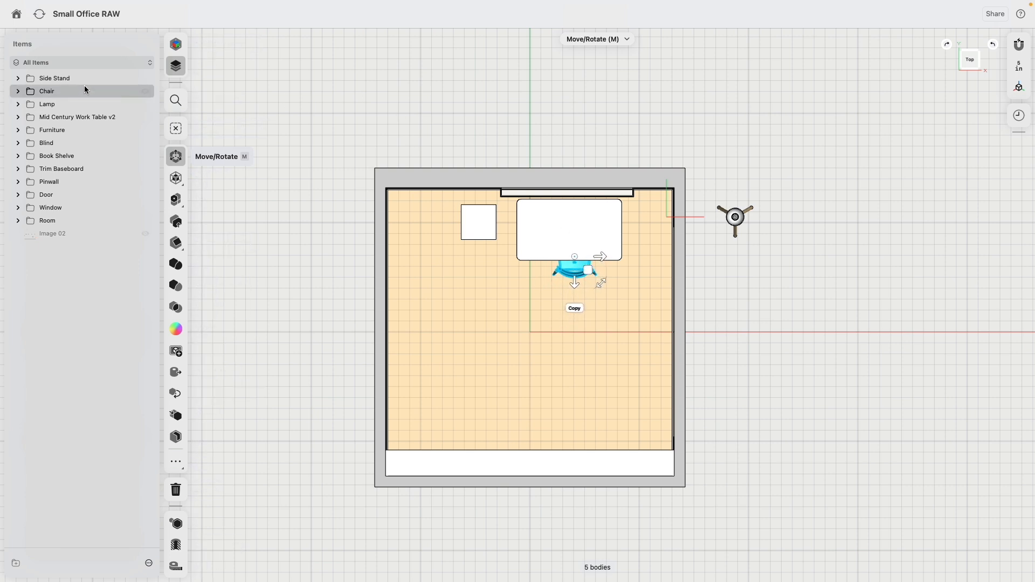
click(76, 104)
drag(745, 208, 666, 203)
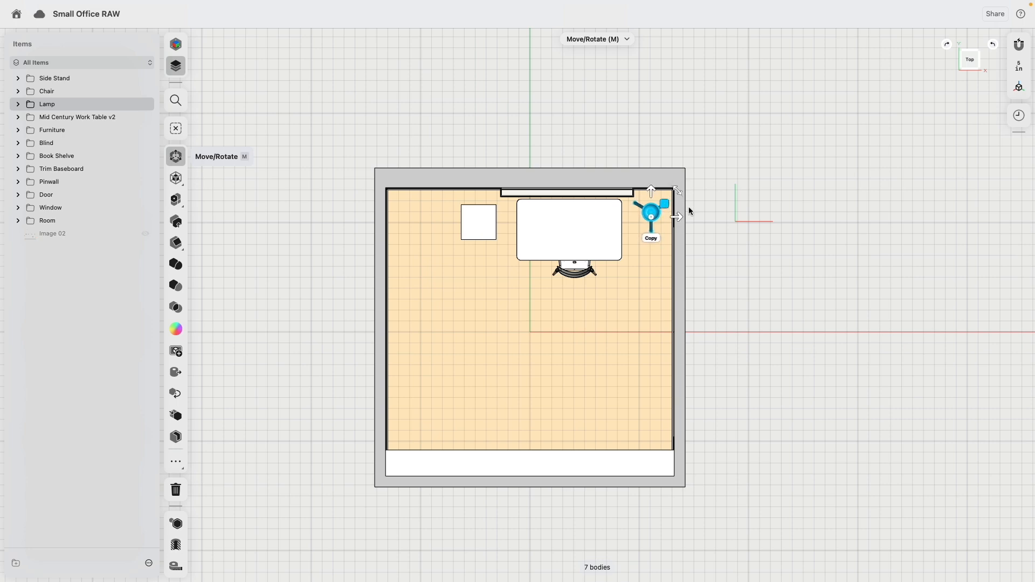
click(721, 271)
Step: Examine the furnished room from above and the window panes from outside the building
scroll(721, 270, up, 3)
right_drag(545, 310, 647, 206)
scroll(604, 282, down, 5)
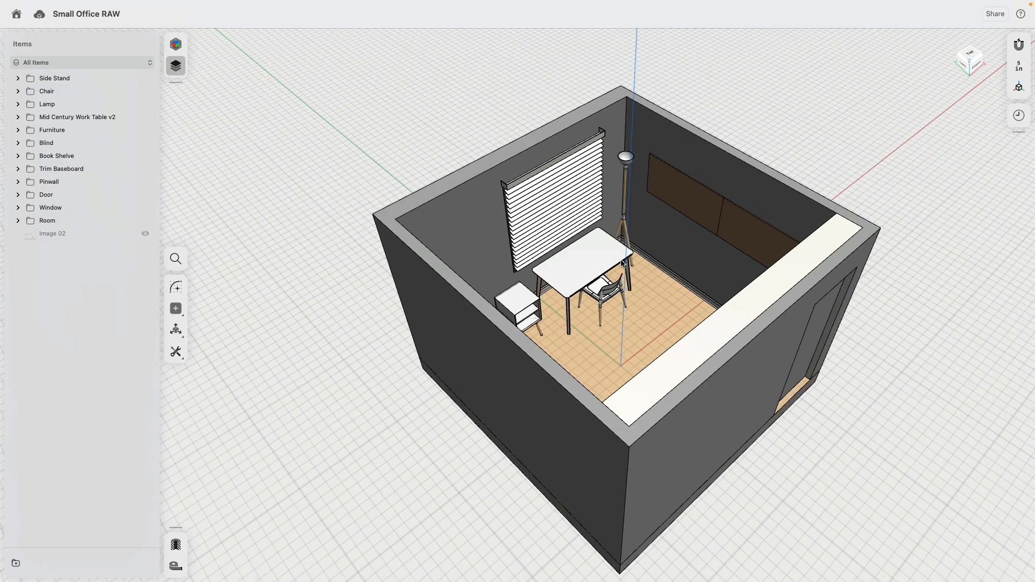
right_drag(618, 278, 636, 267)
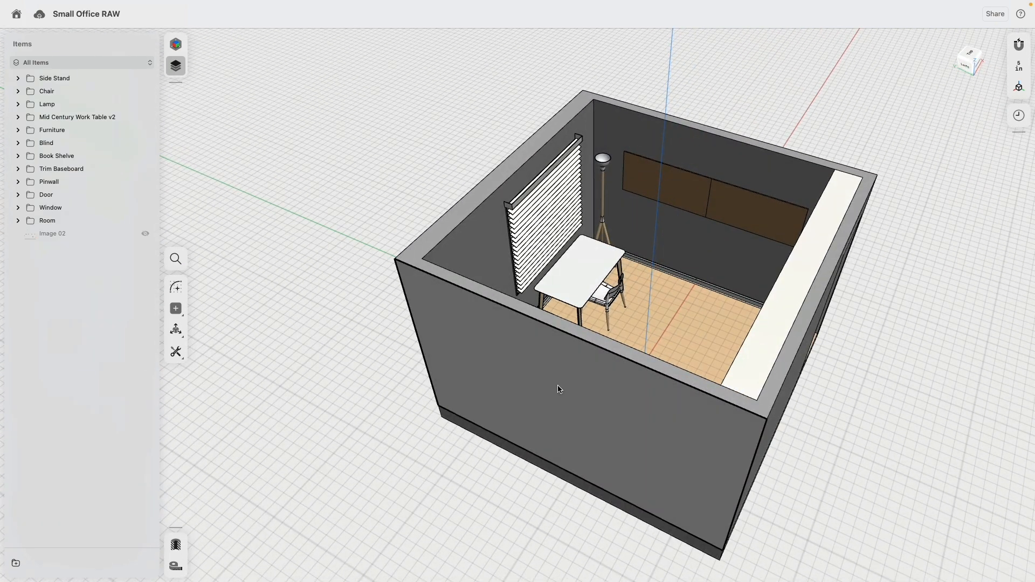
click(558, 389)
right_drag(683, 300, 561, 280)
click(630, 219)
right_drag(900, 219, 785, 168)
middle_drag(785, 167, 638, 221)
click(678, 214)
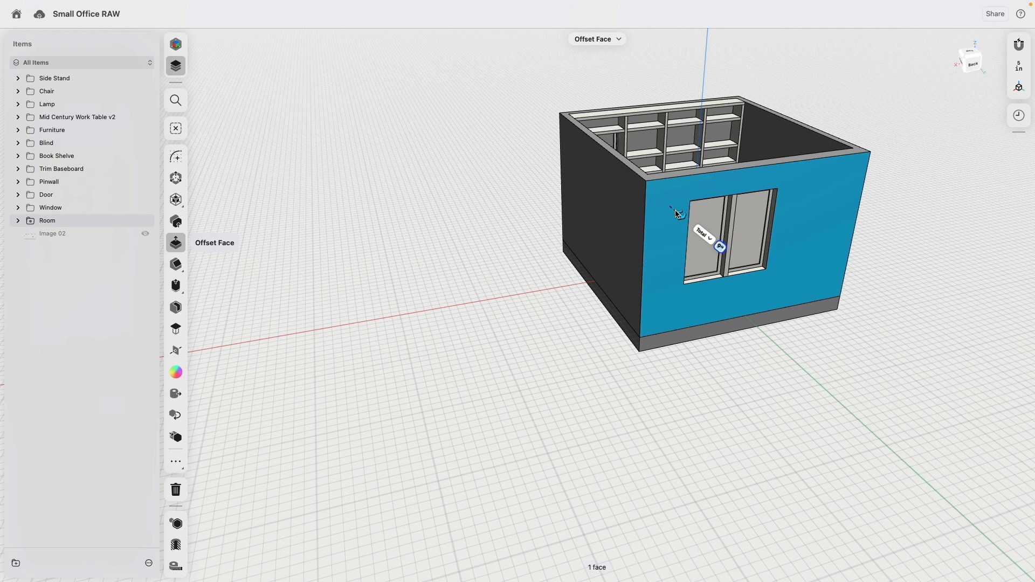
click(712, 219)
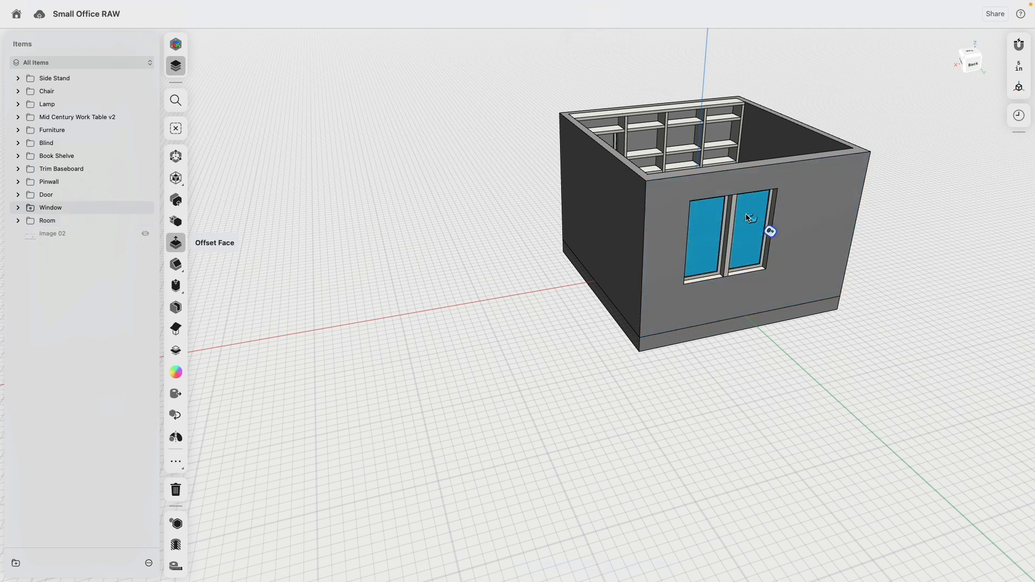
right_drag(770, 369, 756, 347)
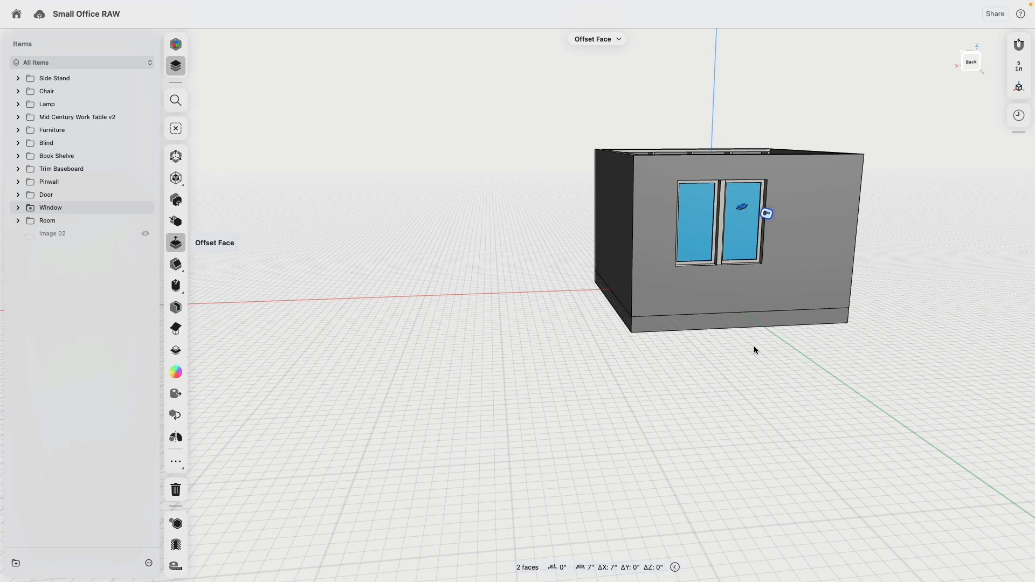
right_drag(754, 350, 806, 322)
Step: Examine the blind and the furniture by the window from inside the room and from above
scroll(819, 318, down, 5)
scroll(818, 317, up, 10)
scroll(803, 324, up, 5)
middle_drag(799, 321, 783, 347)
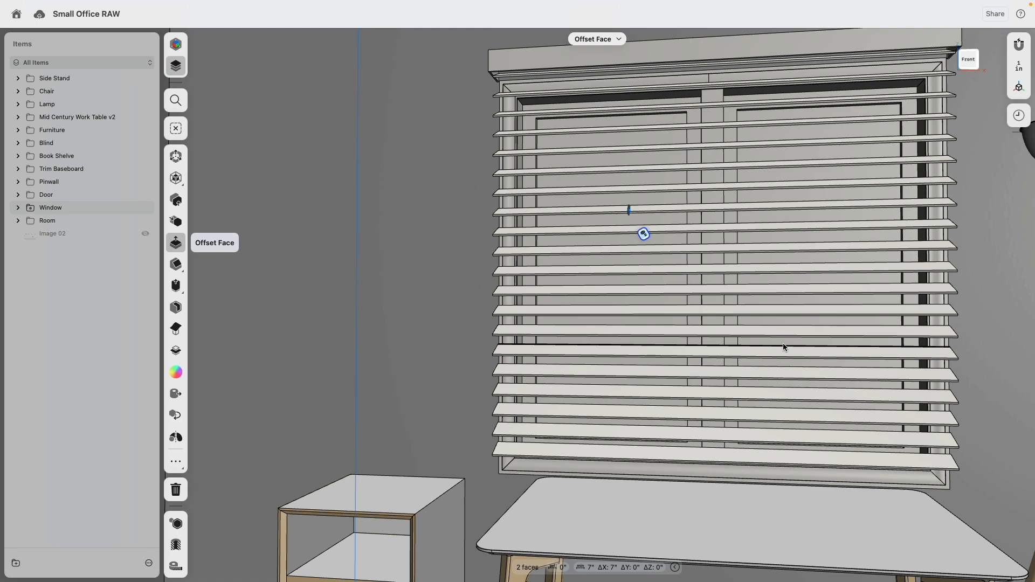
scroll(625, 280, down, 3)
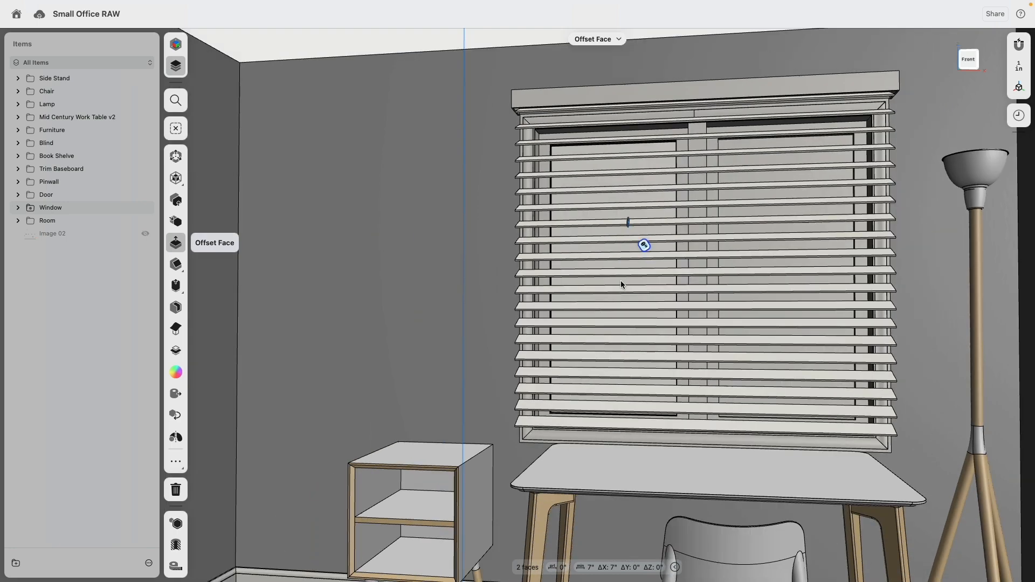
scroll(599, 284, down, 3)
right_drag(600, 284, 596, 334)
scroll(595, 334, down, 3)
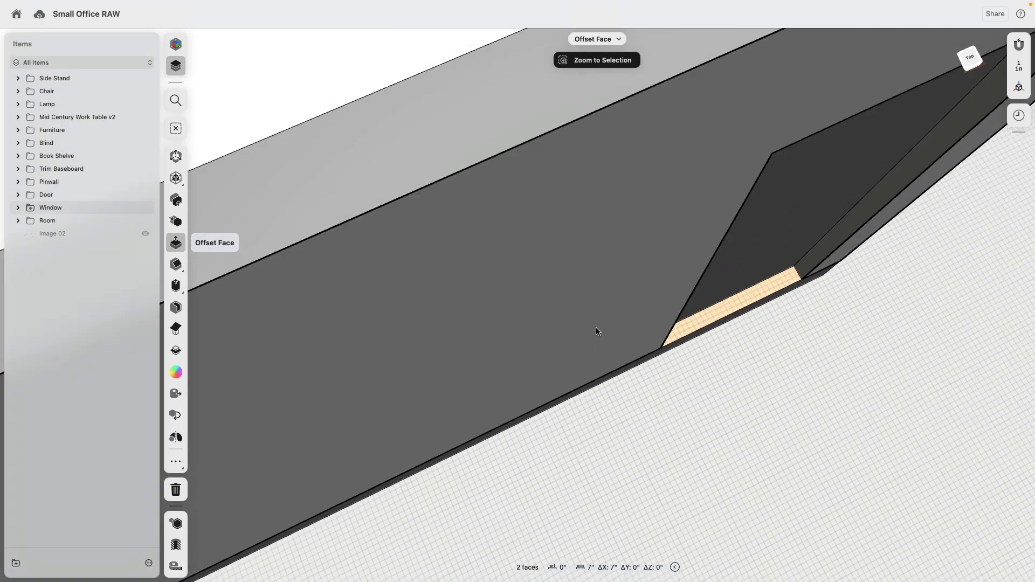
right_drag(582, 298, 628, 368)
scroll(628, 369, down, 5)
right_drag(561, 265, 534, 316)
scroll(620, 346, down, 3)
Step: Rotate the side stand, chair, lamp and work table together a quarter turn clockwise and place them along the pinwall
click(60, 78)
shift+click(68, 117)
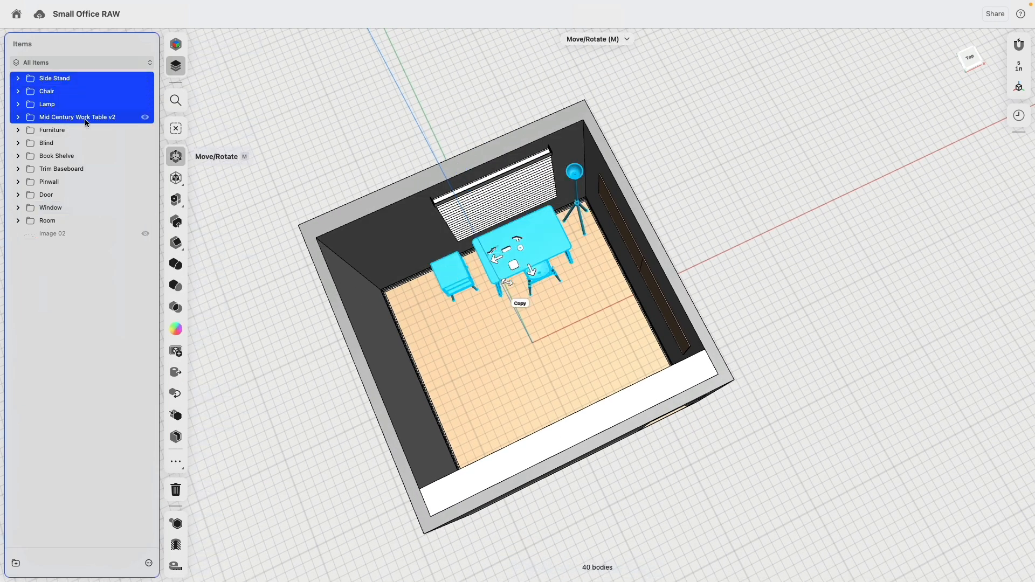
click(968, 56)
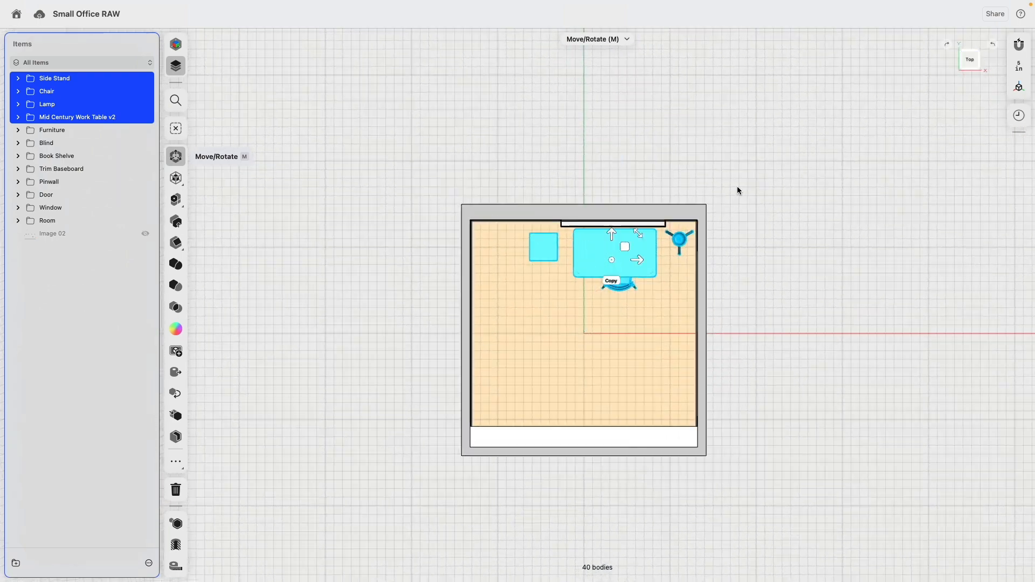
drag(638, 238, 673, 326)
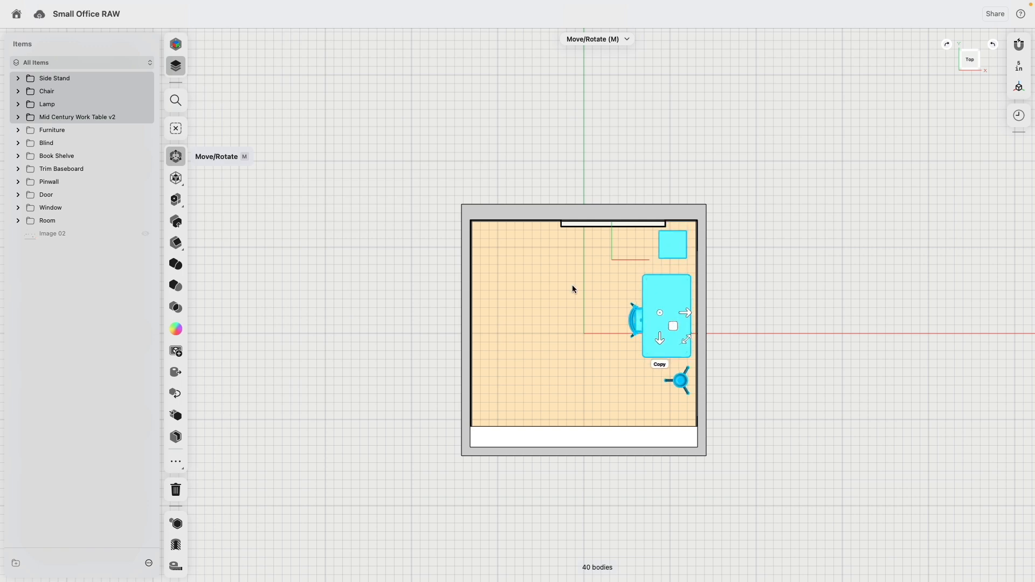
click(354, 187)
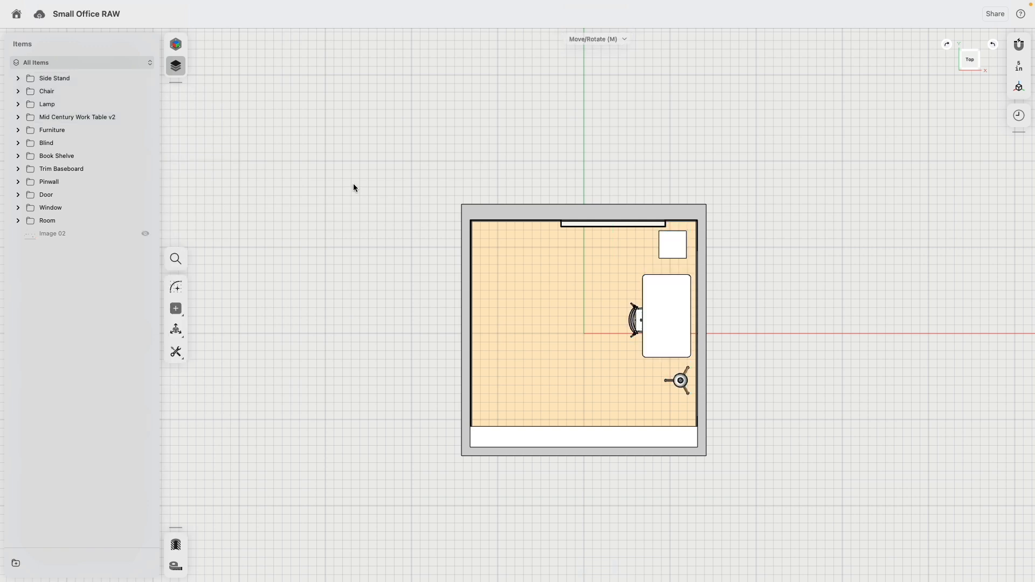
Step: Move the lamp across the room to the corner of the window wall opposite the pinwall
click(80, 104)
drag(692, 372, 506, 274)
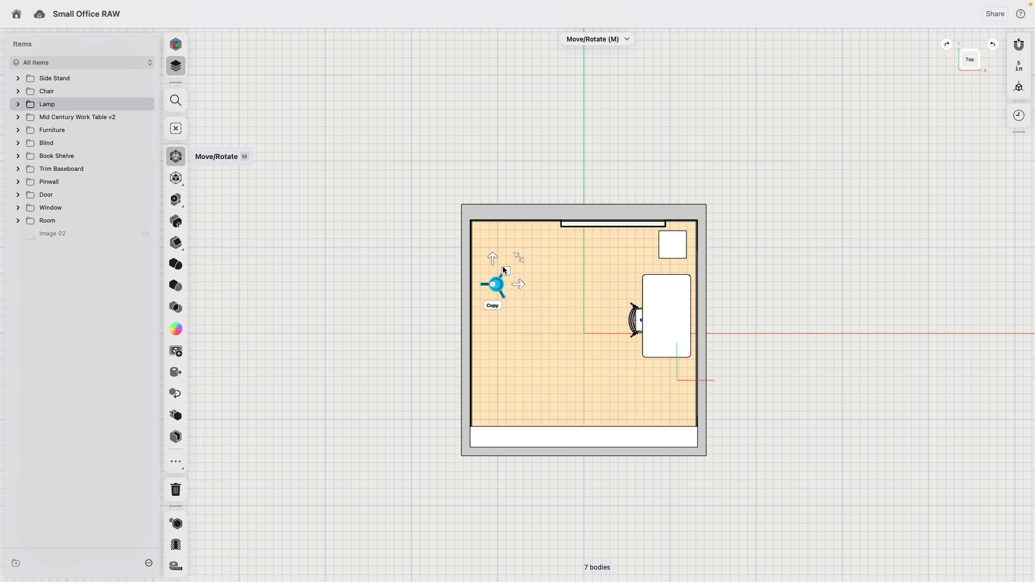
drag(503, 238, 504, 231)
right_drag(620, 350, 757, 270)
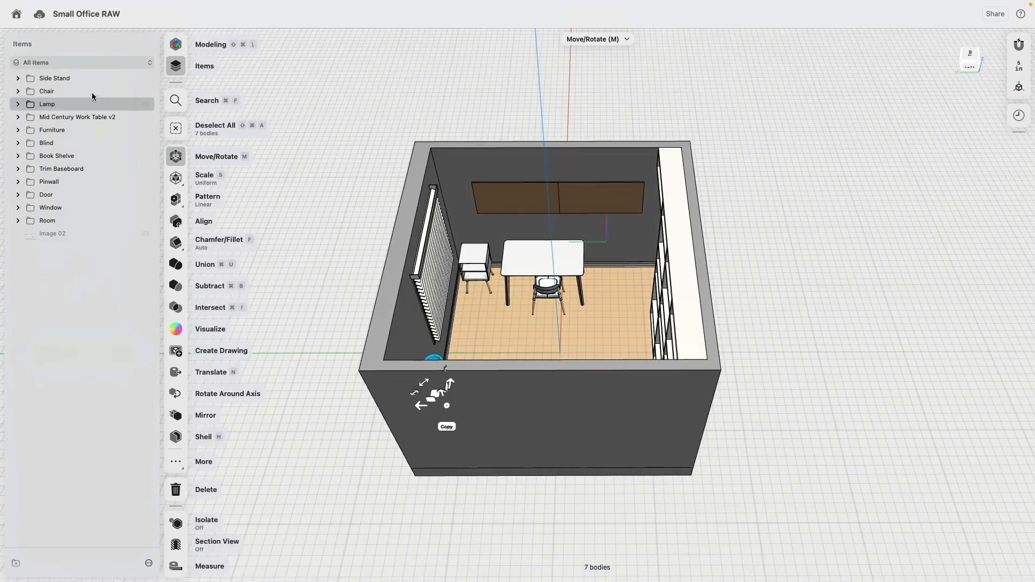
Step: Move the work table and chair together 8 inches along the pinwall, away from the side stand toward the book shelf
click(85, 117)
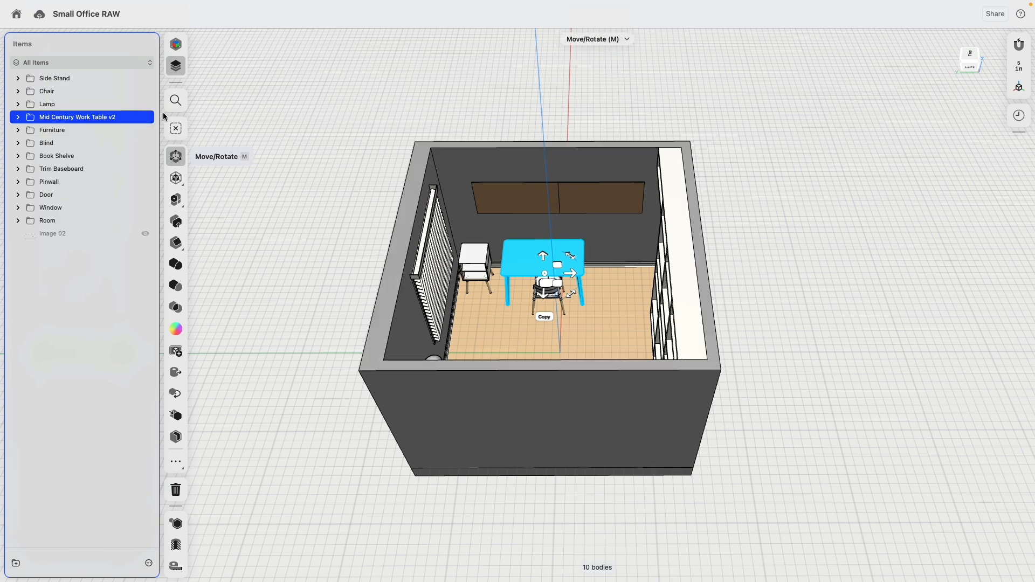
click(69, 92)
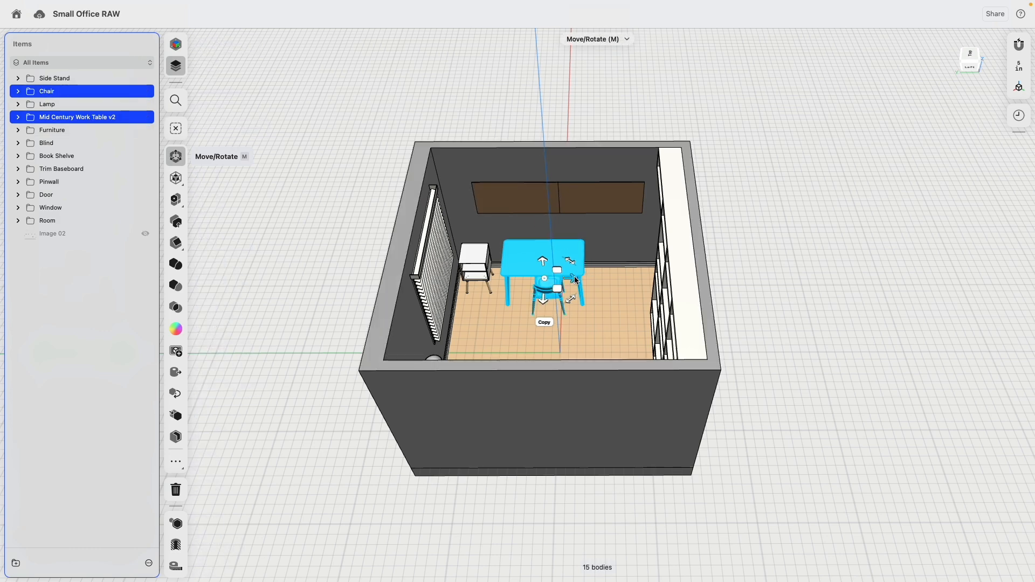
drag(586, 281, 592, 279)
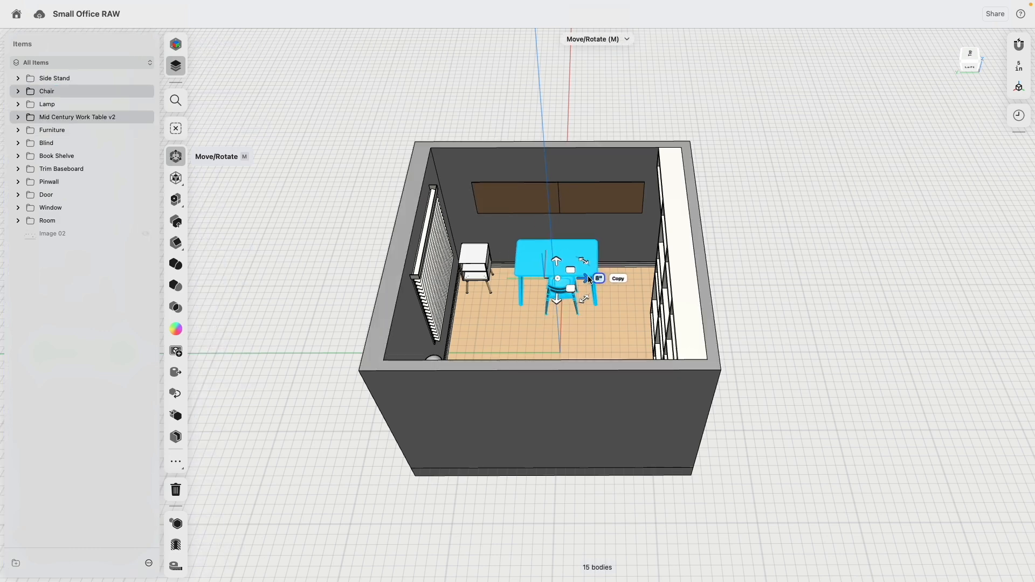
Step: Examine the table's clearance to the door and book shelf from inside the room and from above
mouse_move(564, 266)
right_down()
mouse_move(562, 323)
mouse_move(560, 262)
mouse_move(571, 264)
right_up()
right_drag(498, 259, 574, 231)
middle_drag(674, 174, 613, 258)
click(640, 211)
scroll(642, 224, up, 3)
right_drag(618, 239, 504, 316)
click(516, 290)
right_drag(653, 265, 776, 122)
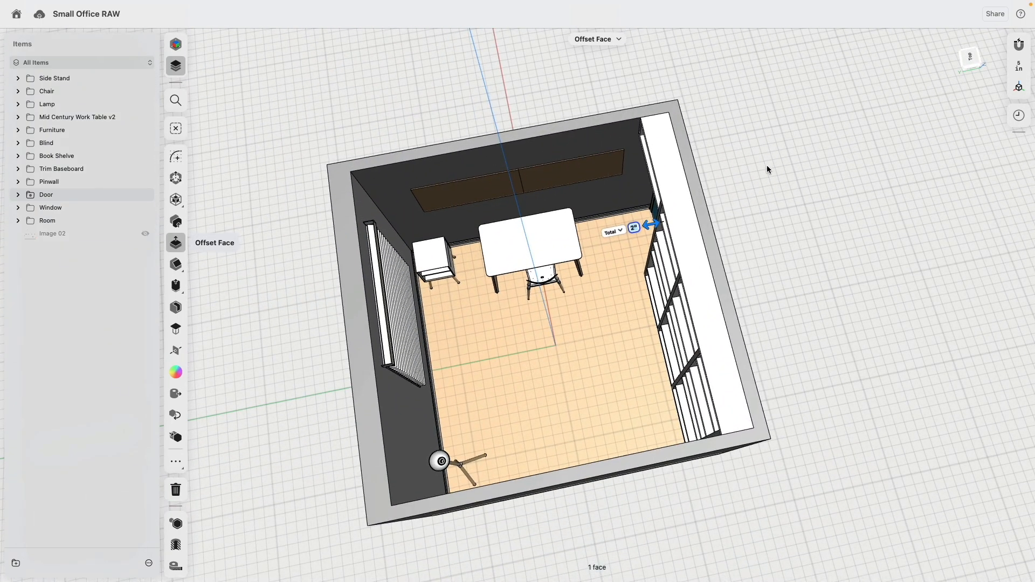
Step: Move the work table and chair together from the pinwall to the middle of the room in the top view
click(973, 61)
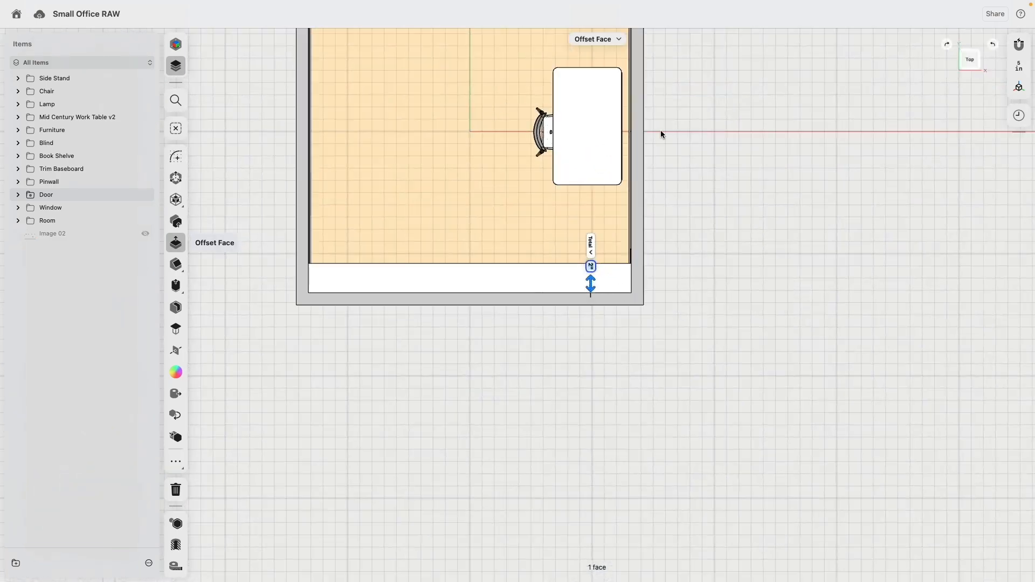
click(83, 104)
click(83, 79)
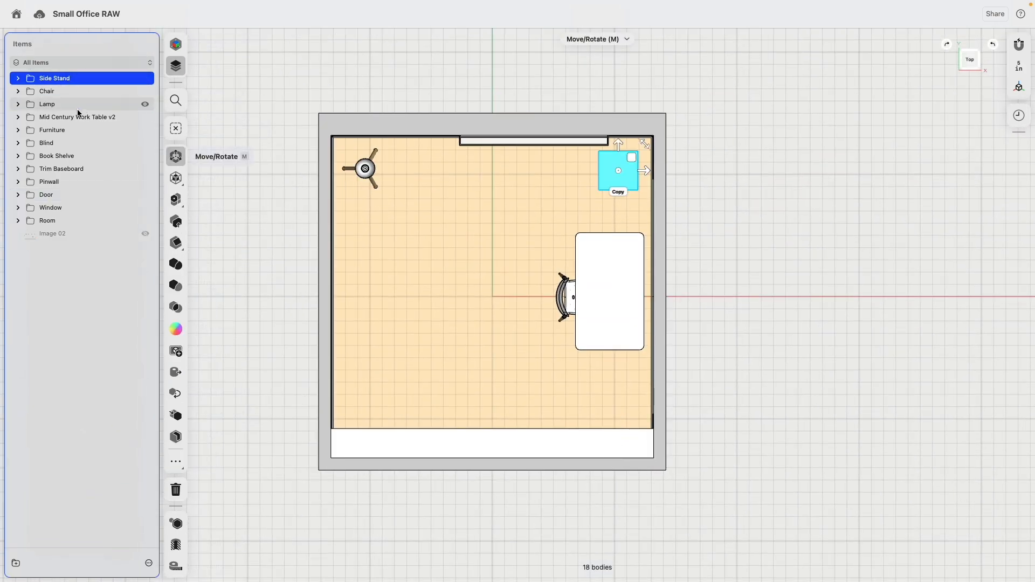
click(79, 117)
shift+click(70, 91)
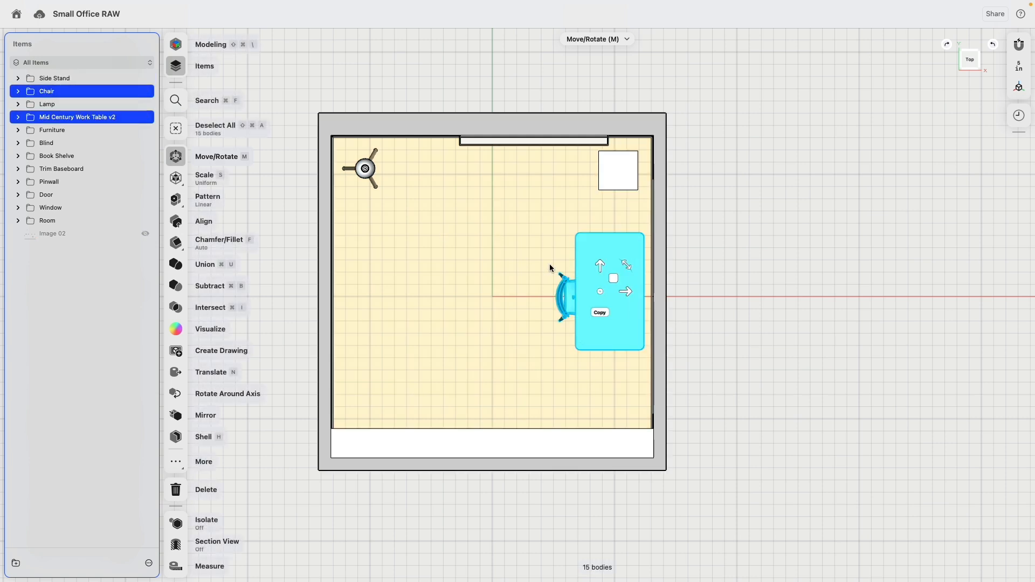
drag(628, 291, 523, 289)
click(756, 255)
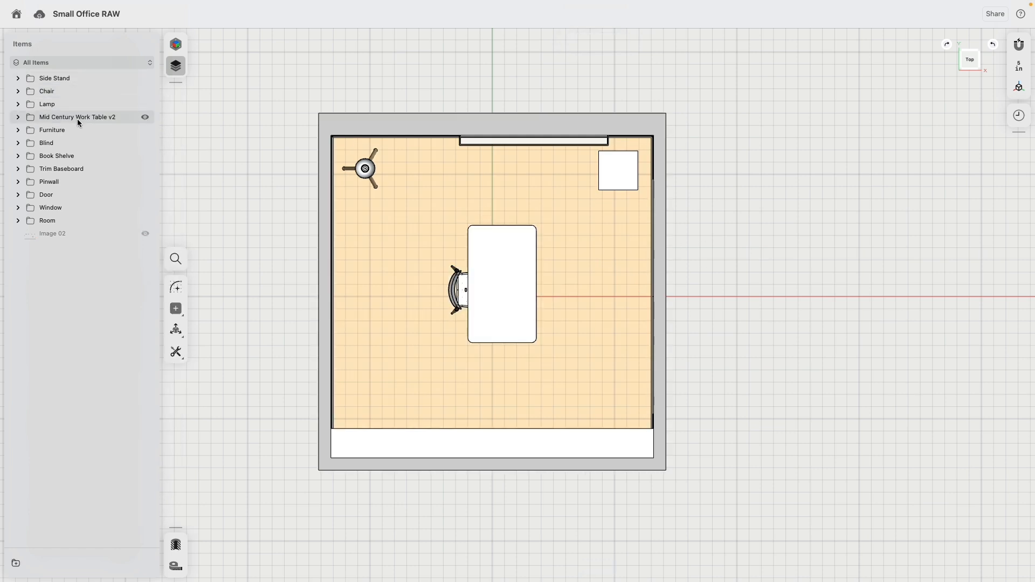
Step: Move the side stand out of the corner to the space between the window and the end of the work table
click(76, 78)
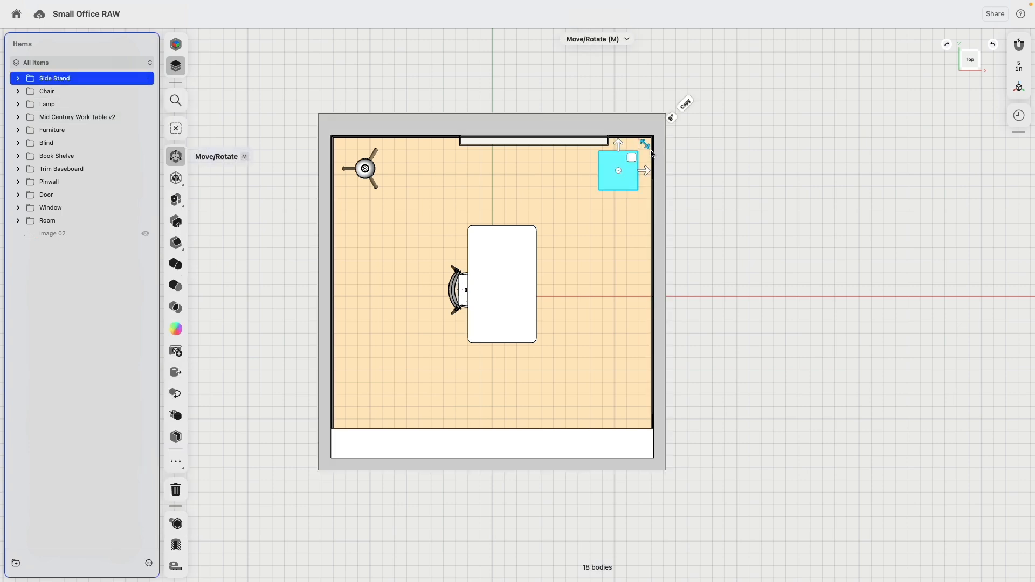
drag(633, 158, 507, 175)
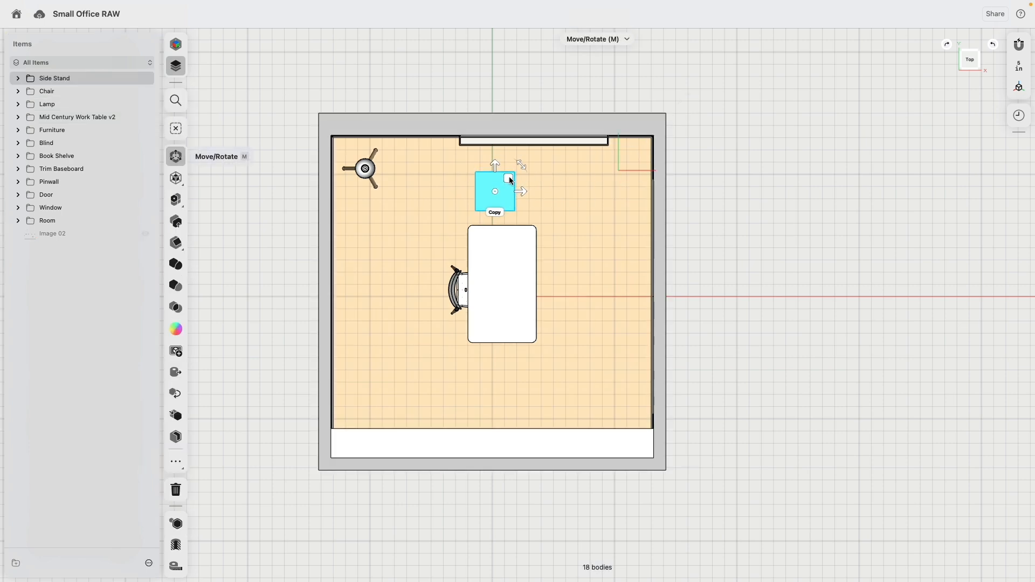
right_drag(495, 190, 632, 153)
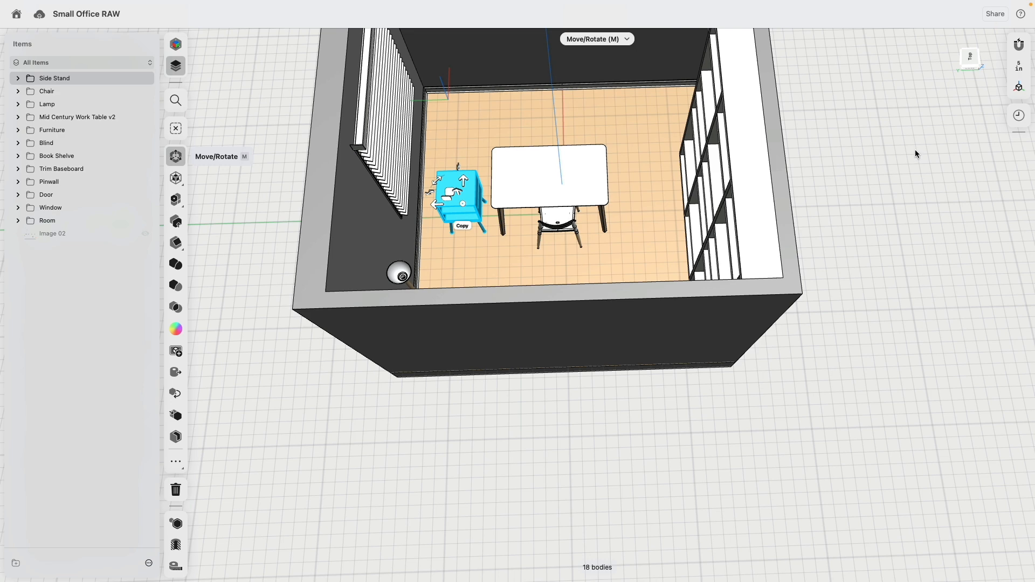
right_drag(719, 244, 635, 257)
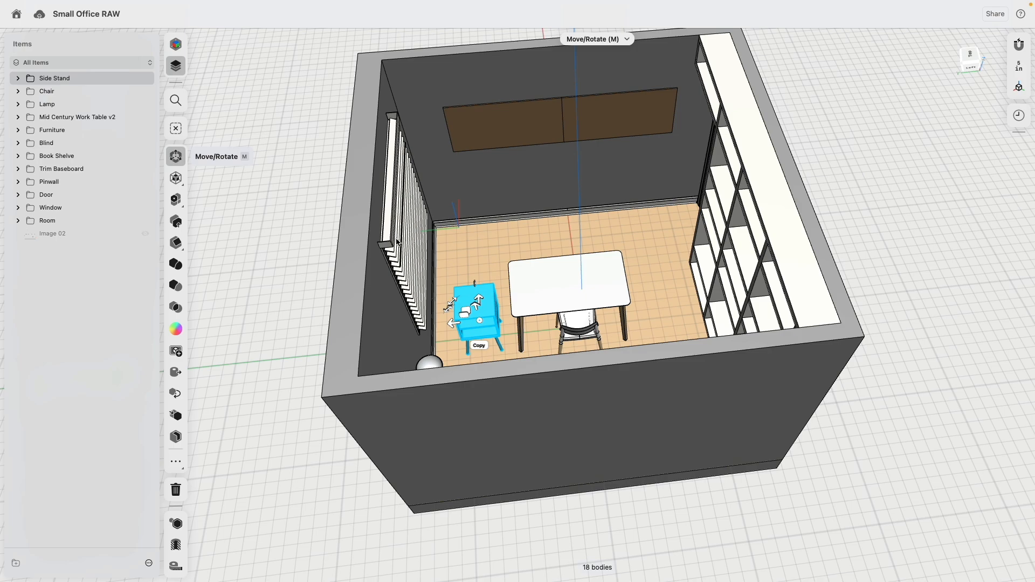
right_drag(403, 241, 538, 295)
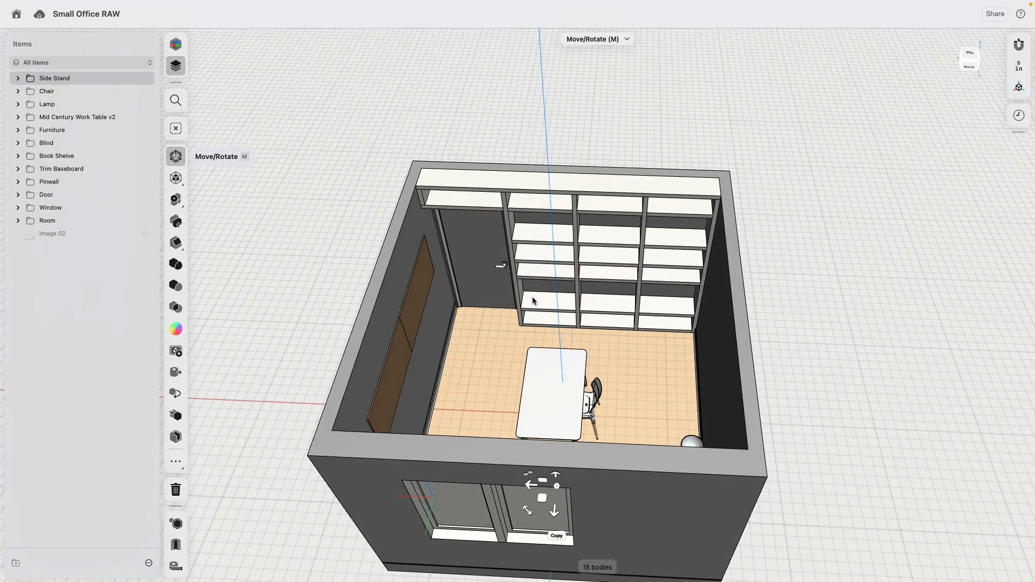
right_drag(532, 298, 712, 117)
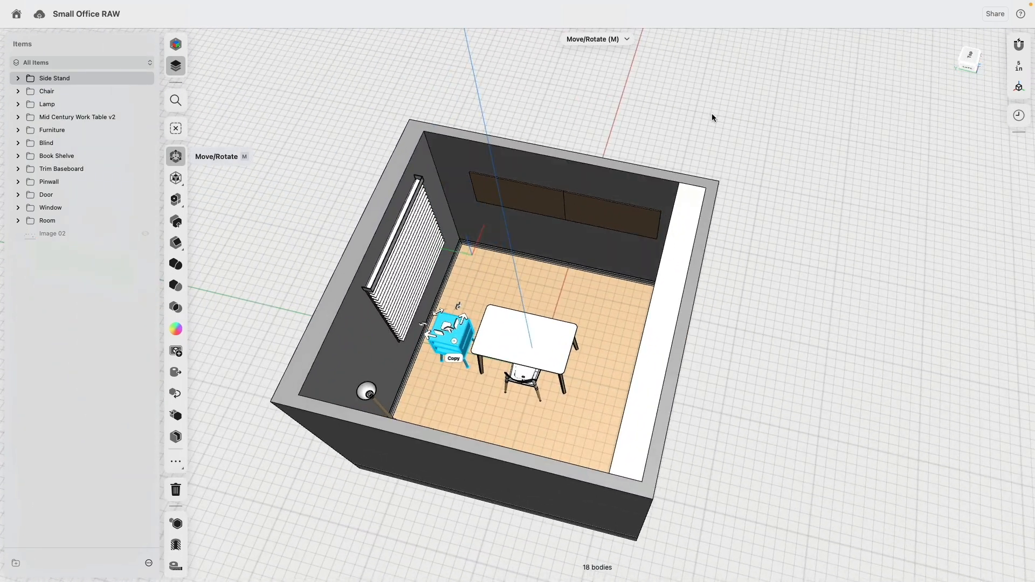
Step: Rotate the work table, side stand and chair together a half turn and place them along the wall opposite the pinwall
click(972, 56)
key(Escape)
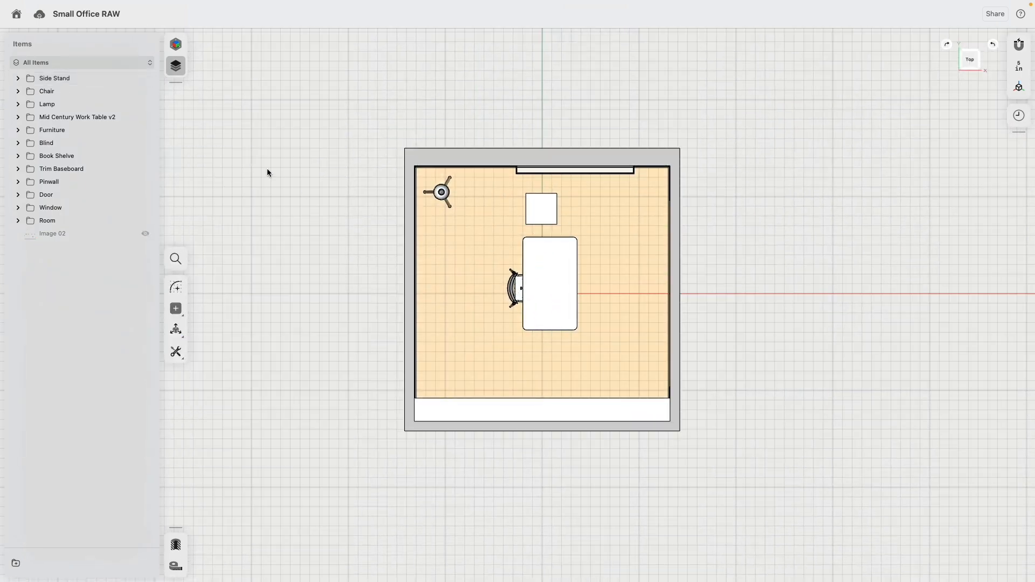
click(70, 117)
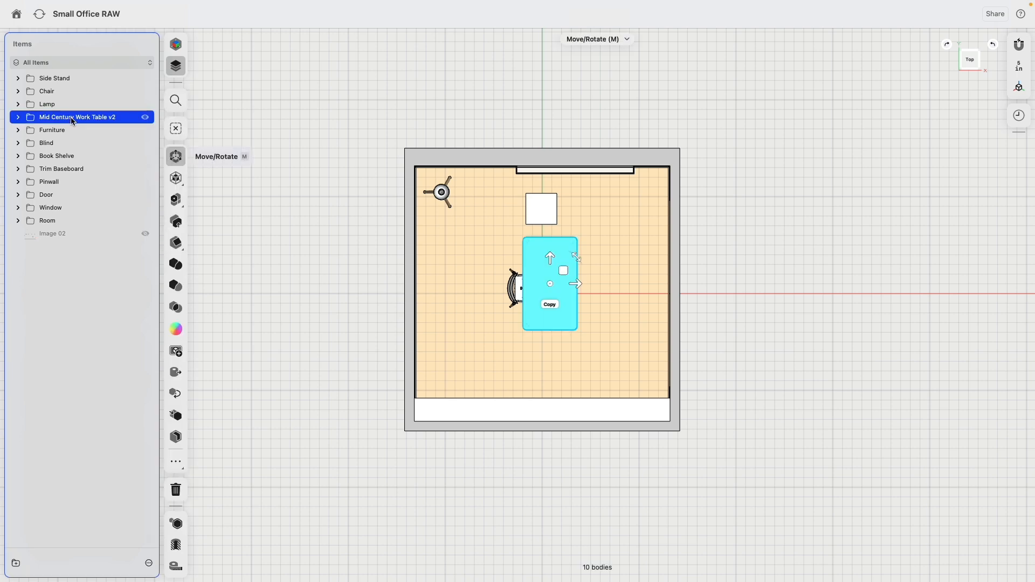
shift+click(63, 78)
shift+click(63, 91)
drag(570, 237, 445, 308)
click(266, 134)
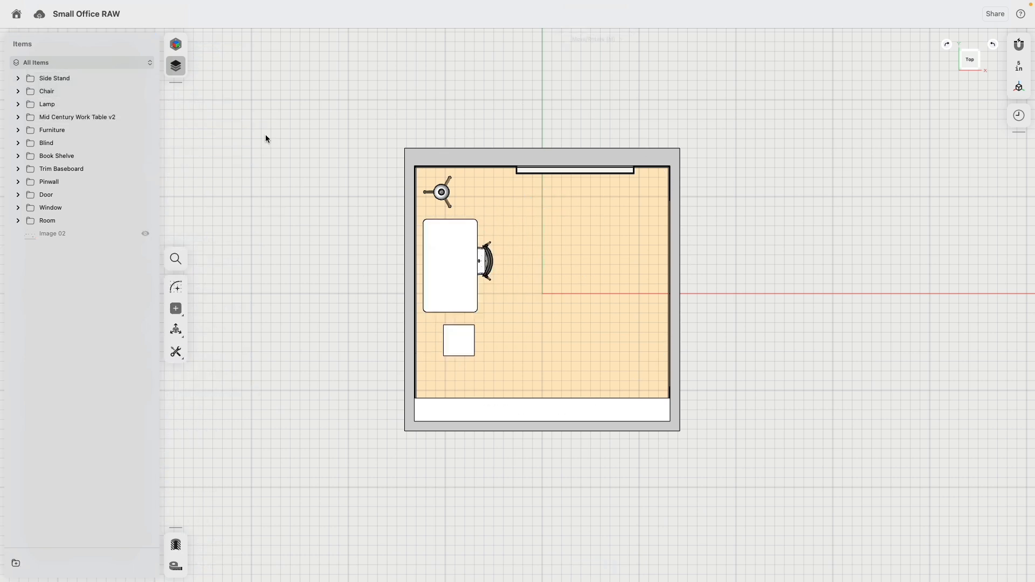
Step: Shift the side stand closer to the wall opposite the pinwall, in line with the work table's back edge, and review the layout
click(60, 85)
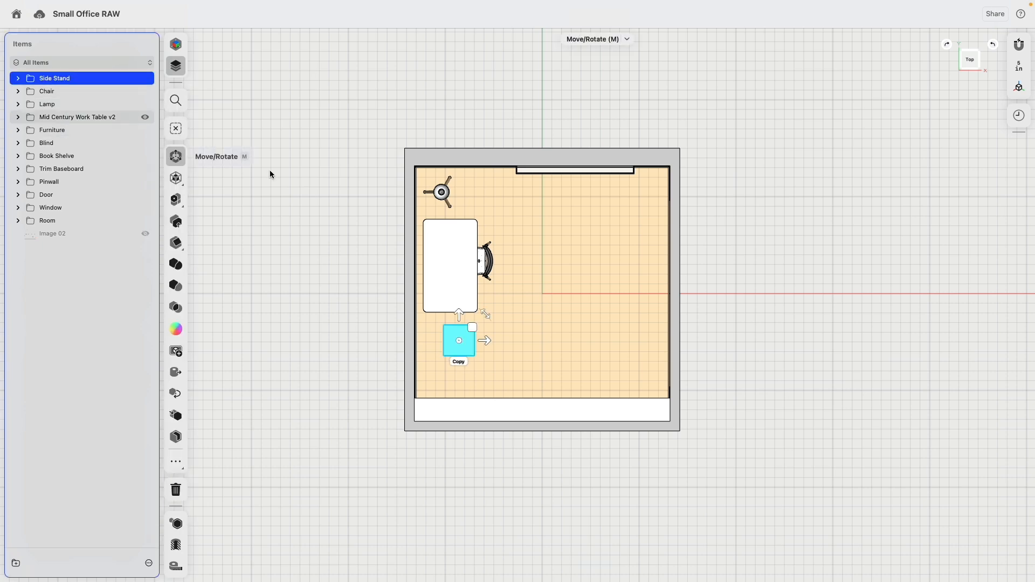
drag(452, 327, 450, 325)
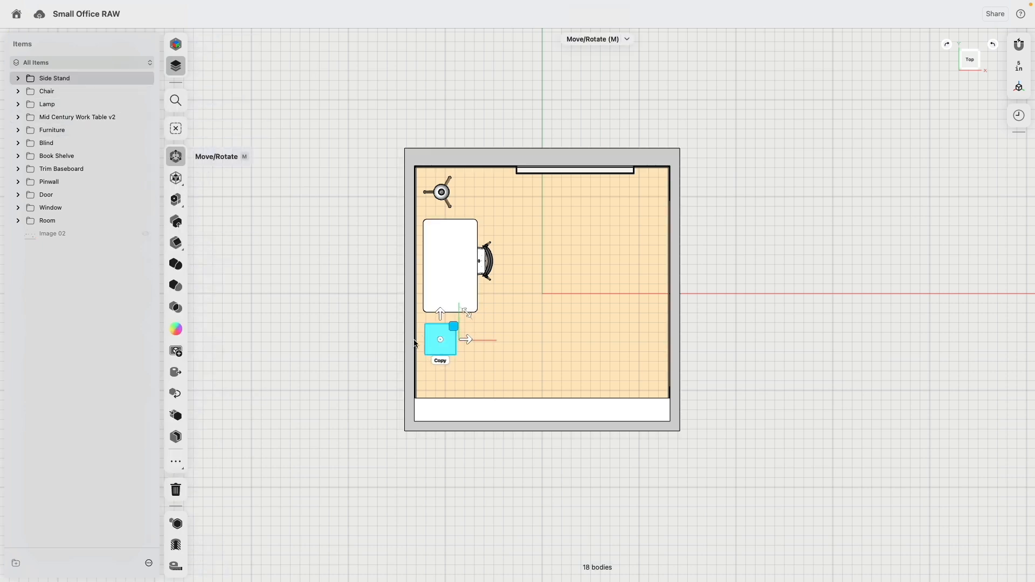
click(335, 362)
right_drag(524, 351, 320, 253)
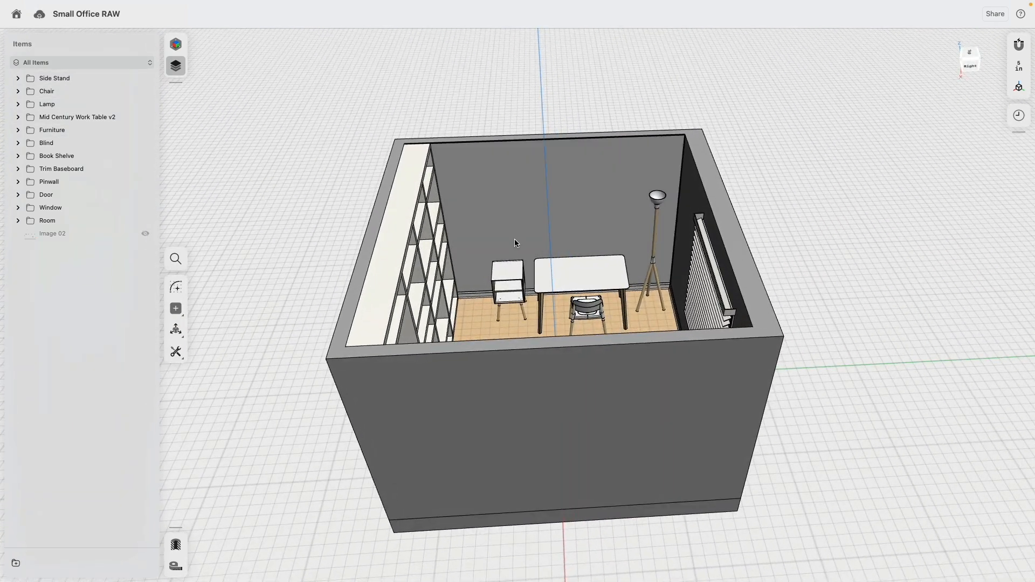
right_drag(462, 304, 555, 453)
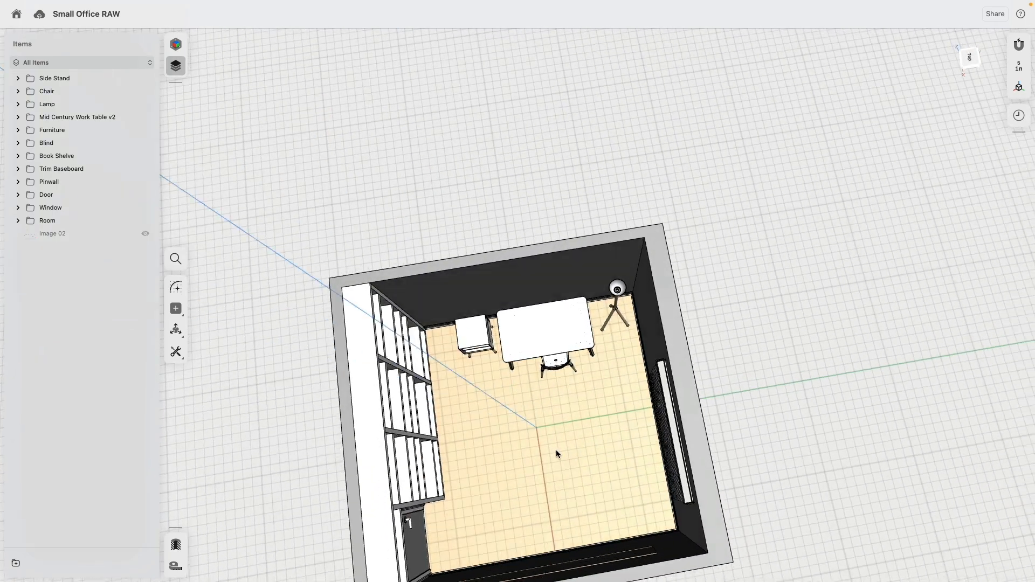
middle_drag(773, 264, 791, 171)
click(971, 59)
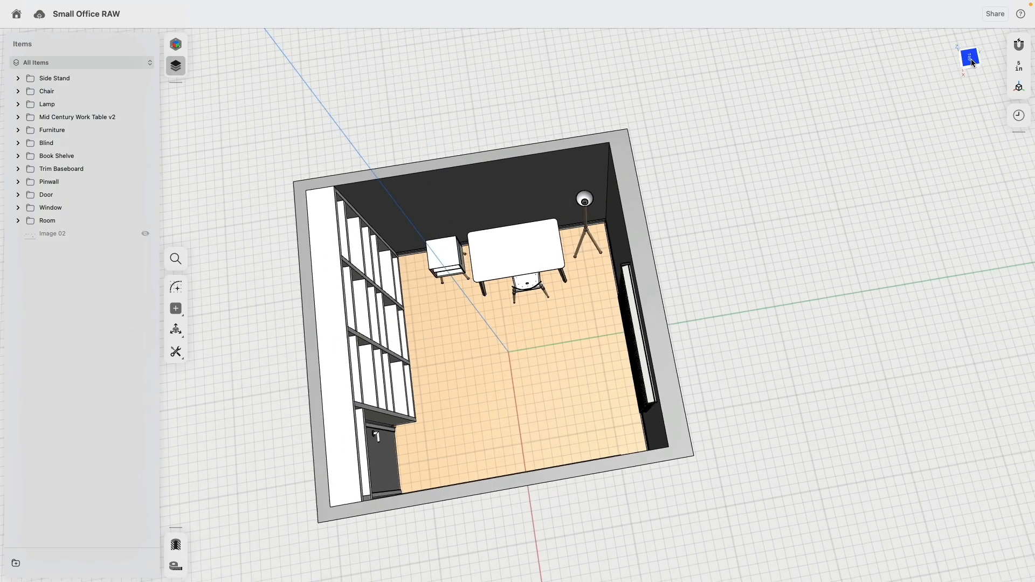
middle_drag(964, 307, 840, 92)
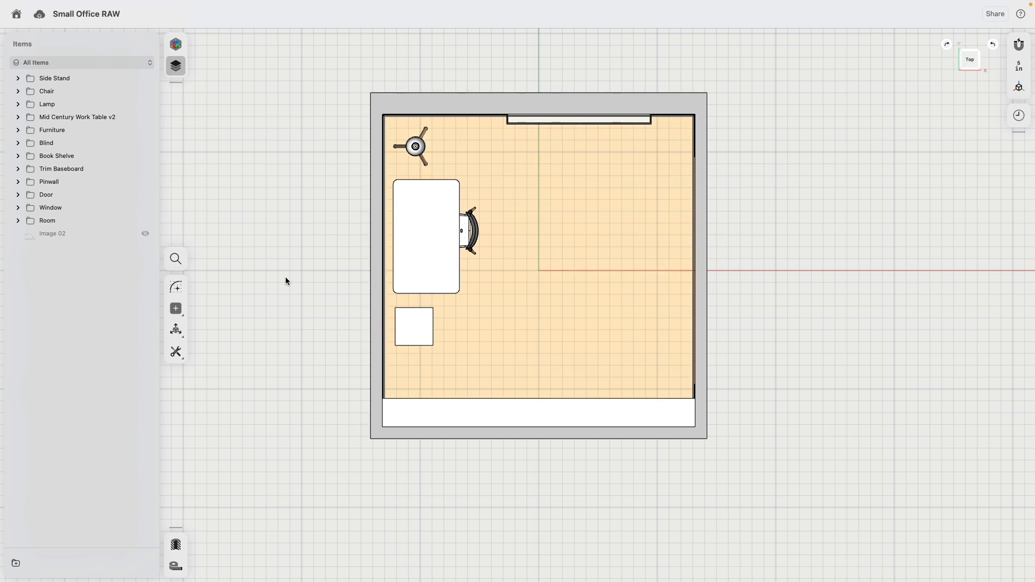
Step: Undo the side stand shift and the relocation of the furniture to the wall opposite the pinwall
key(super+z)
key(super+z)
key(super+z)
key(super+z)
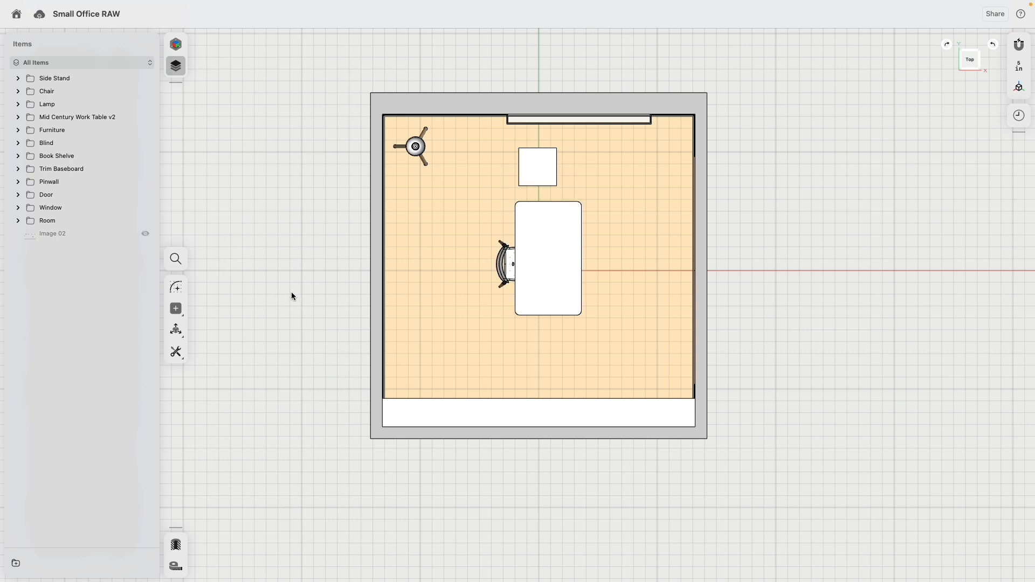
Step: Edit the blind slats' linear pattern in the history, reducing its spacing so the slats gather in the upper part of the window
right_drag(418, 143, 545, 256)
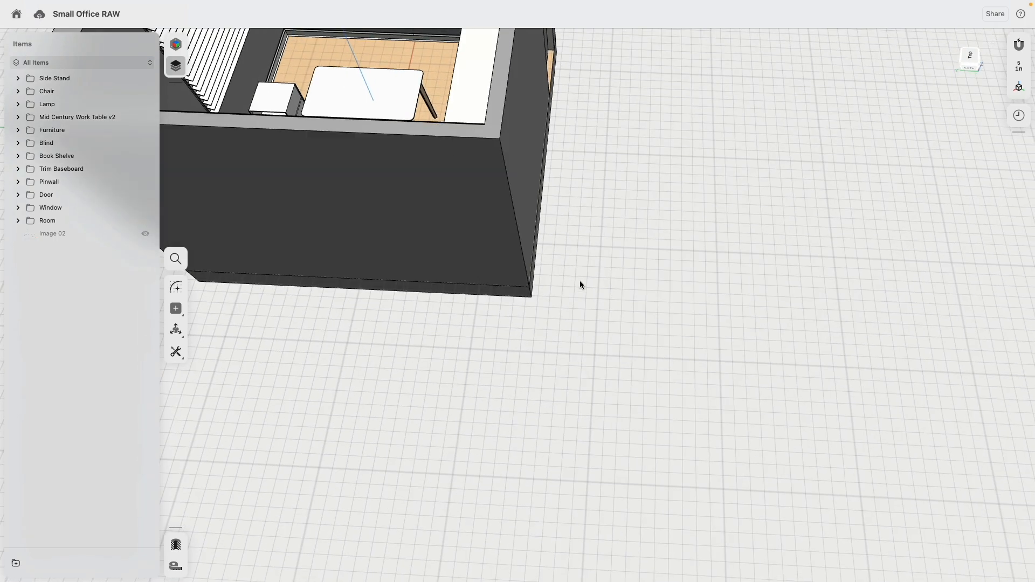
right_drag(414, 163, 543, 276)
scroll(522, 354, up, 10)
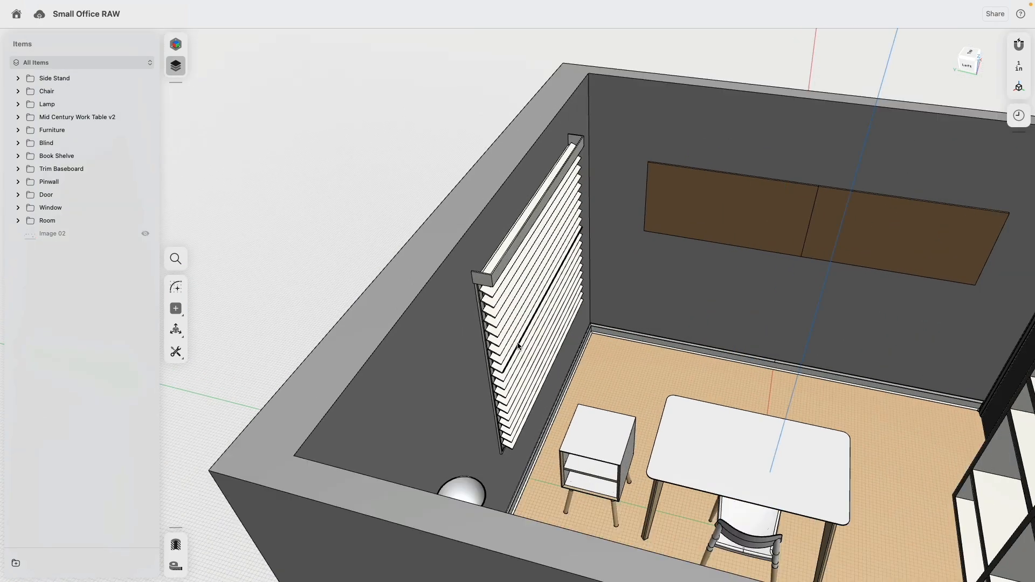
scroll(514, 341, up, 2)
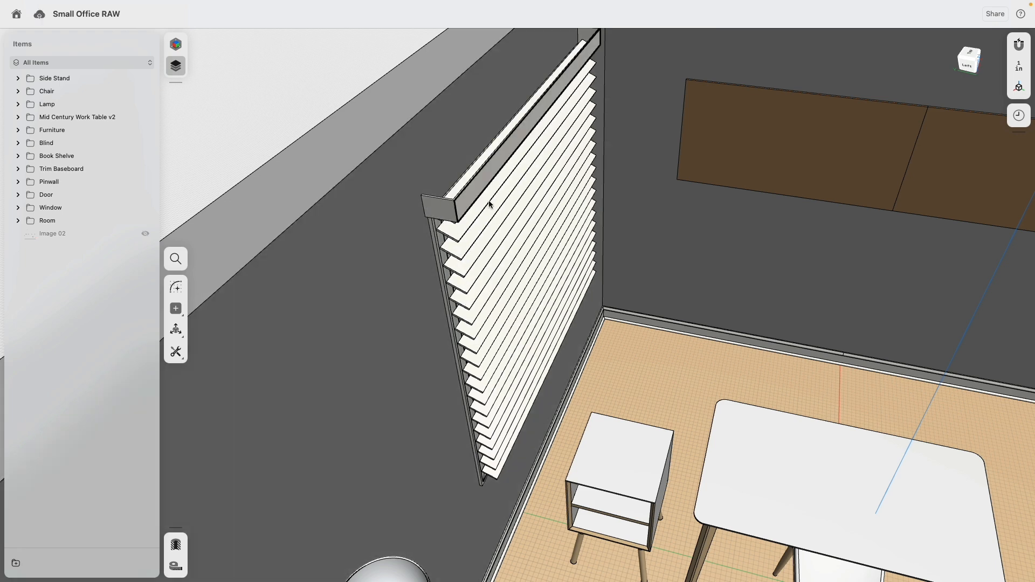
right_drag(483, 198, 497, 208)
click(455, 183)
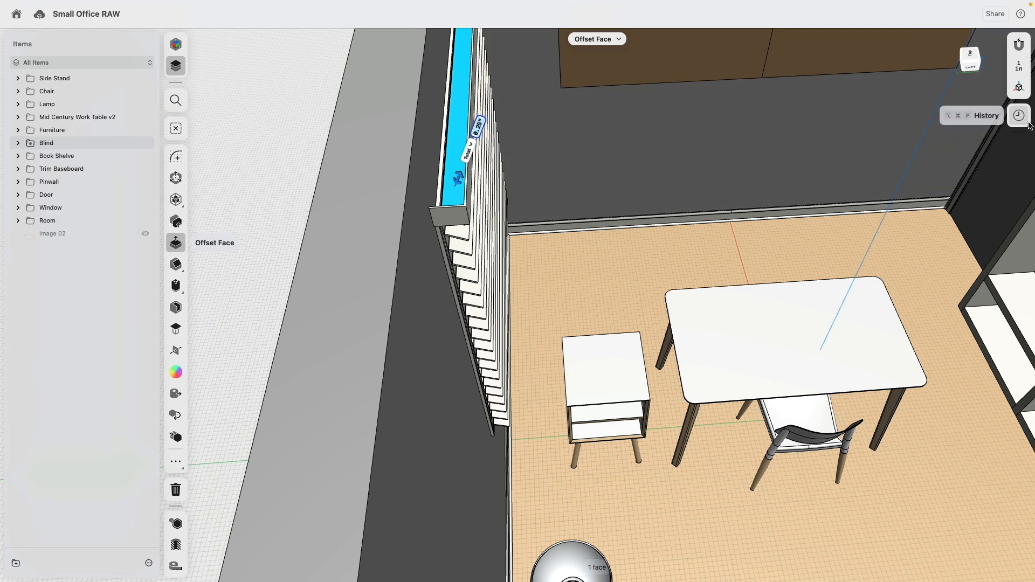
click(1020, 115)
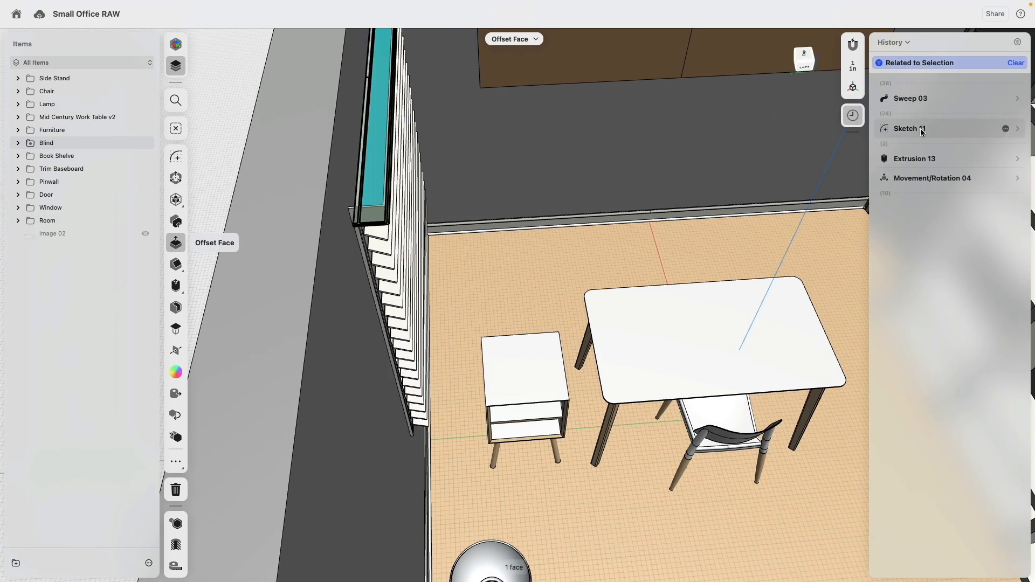
click(379, 235)
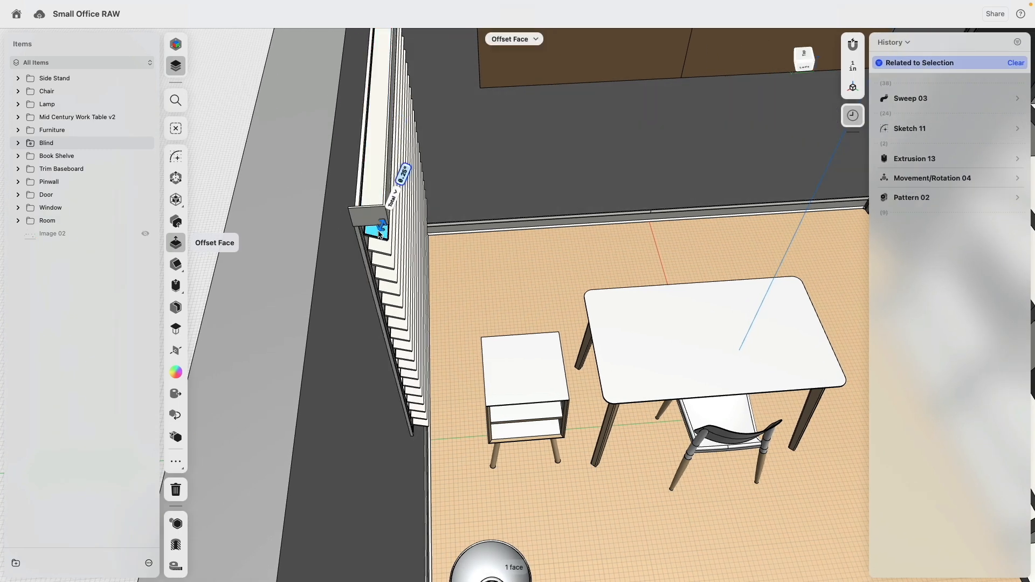
click(913, 197)
right_drag(478, 237, 511, 281)
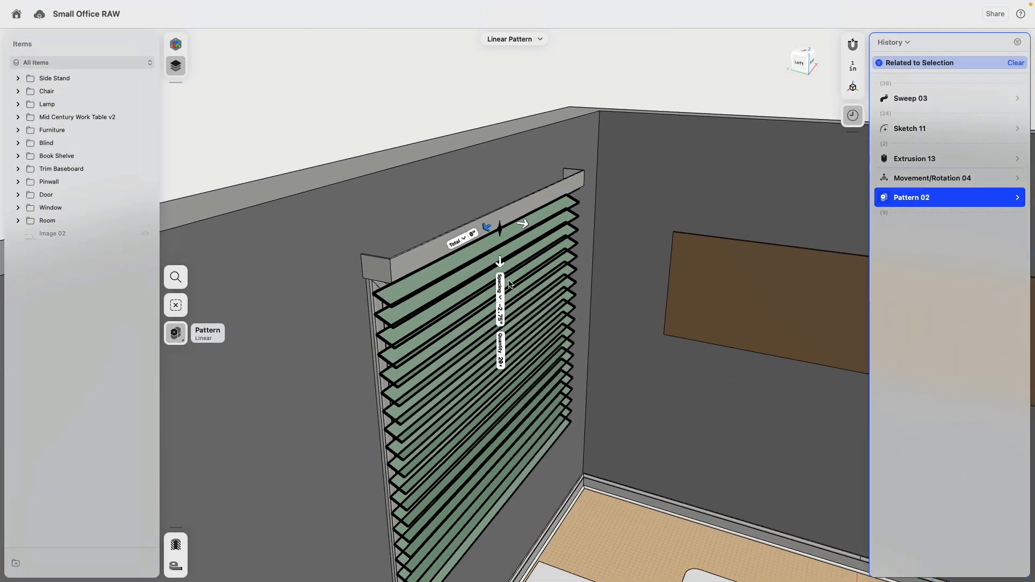
drag(500, 267, 500, 254)
click(360, 91)
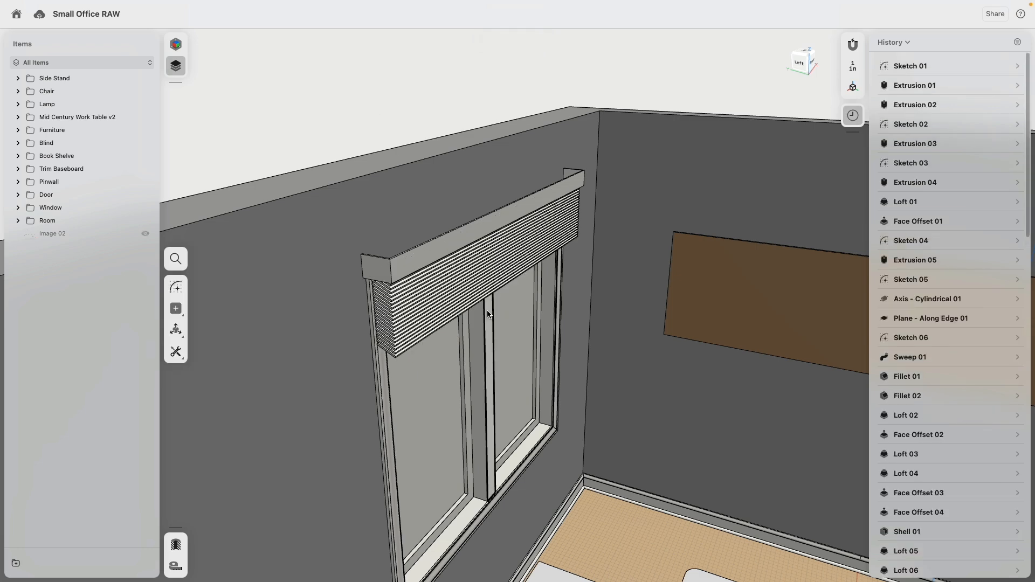
Step: Examine the gathered blind slats at the window up close and from above the room
right_drag(508, 332, 483, 291)
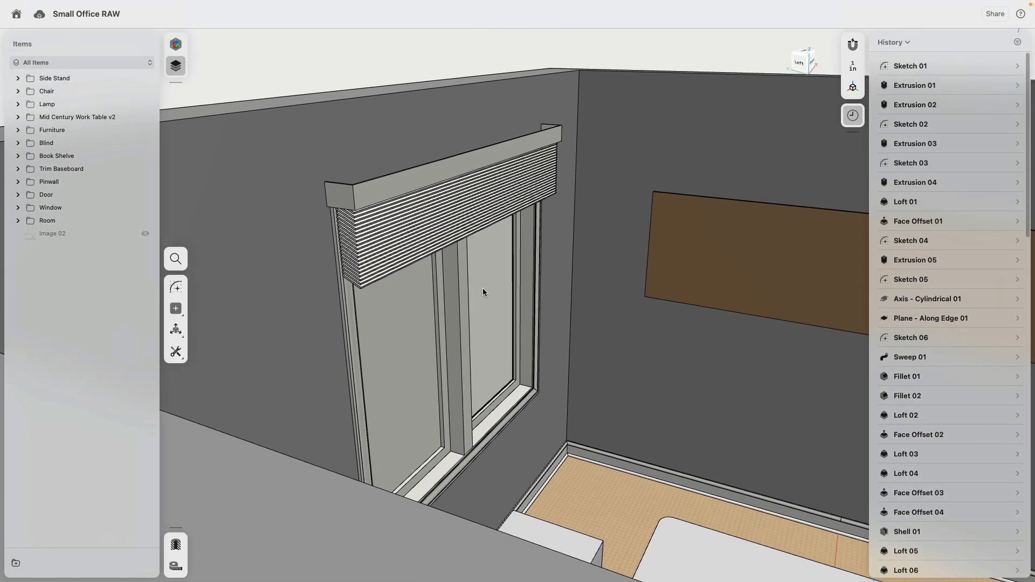
scroll(370, 247, up, 5)
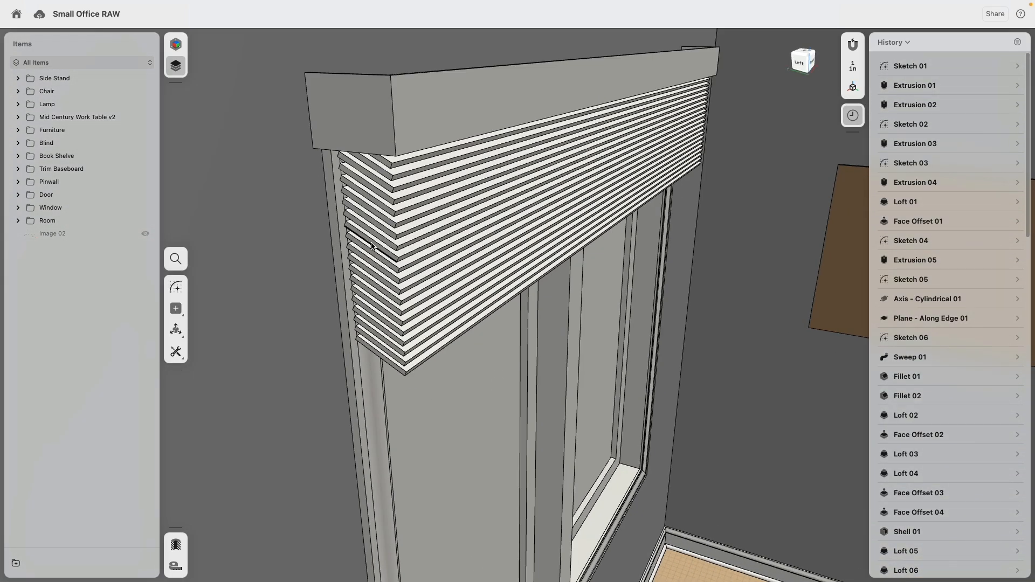
scroll(405, 200, up, 3)
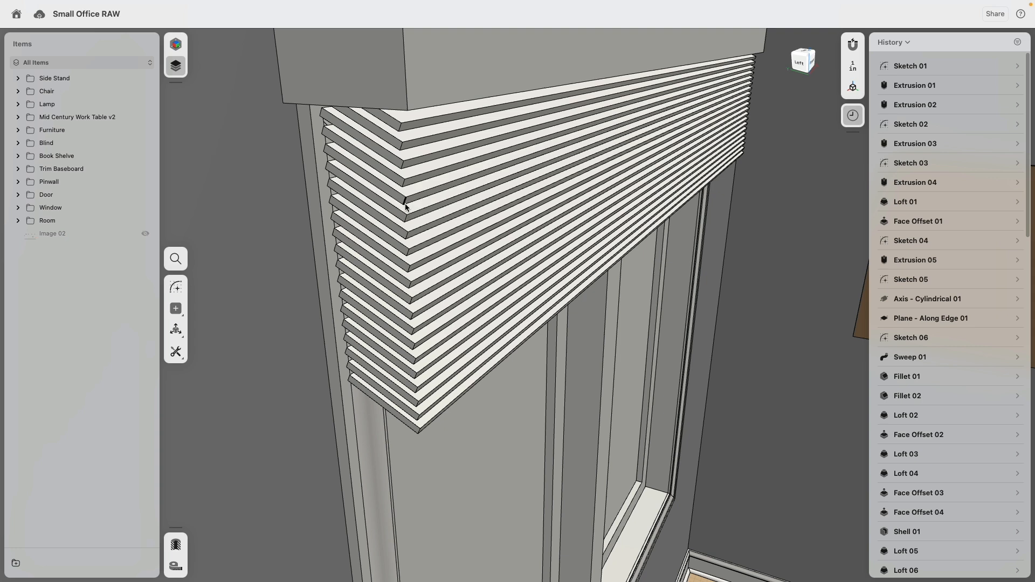
scroll(406, 207, down, 5)
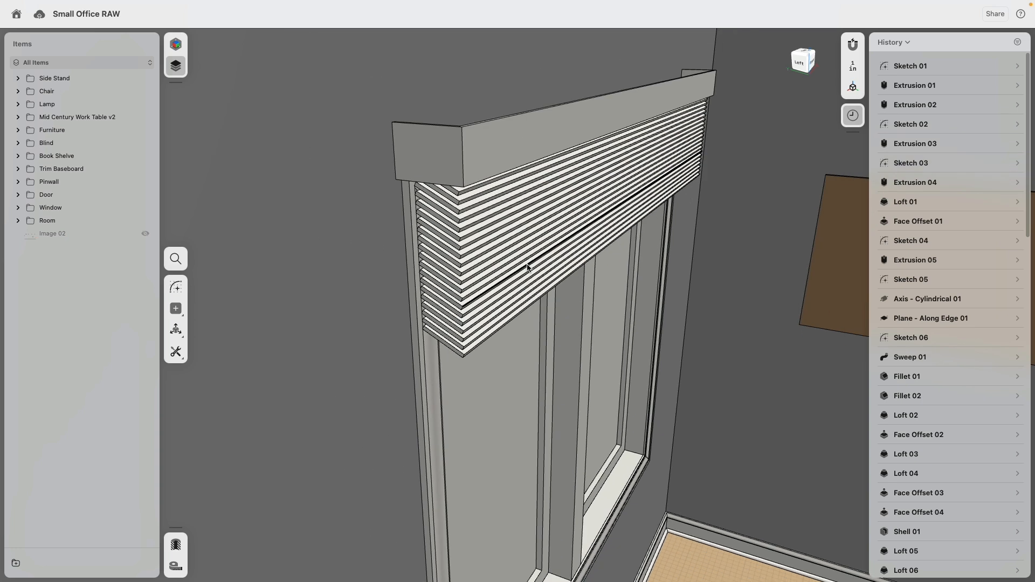
scroll(525, 282, down, 5)
right_drag(593, 303, 548, 254)
scroll(557, 285, down, 5)
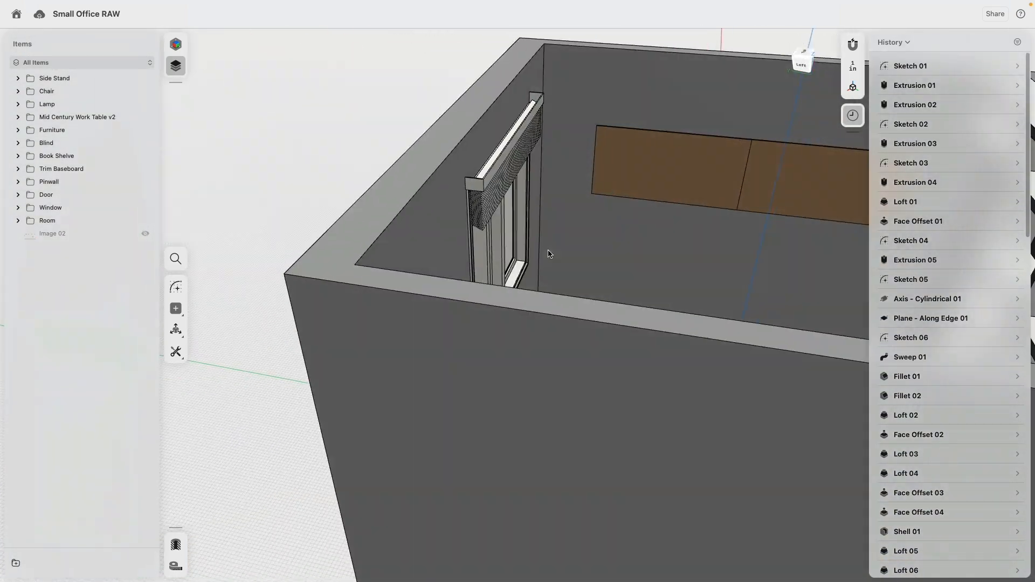
Step: Switch from modeling to visualization and inspect the raised blind, window and furniture inside the room
click(179, 47)
click(86, 69)
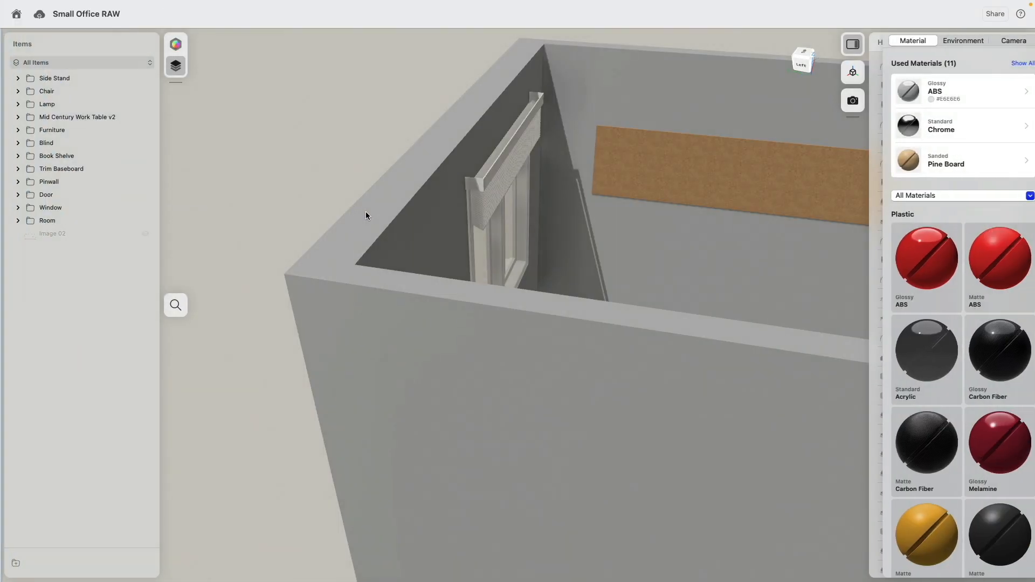
right_drag(344, 247, 400, 460)
scroll(460, 477, up, 5)
middle_drag(399, 460, 633, 504)
scroll(372, 432, up, 8)
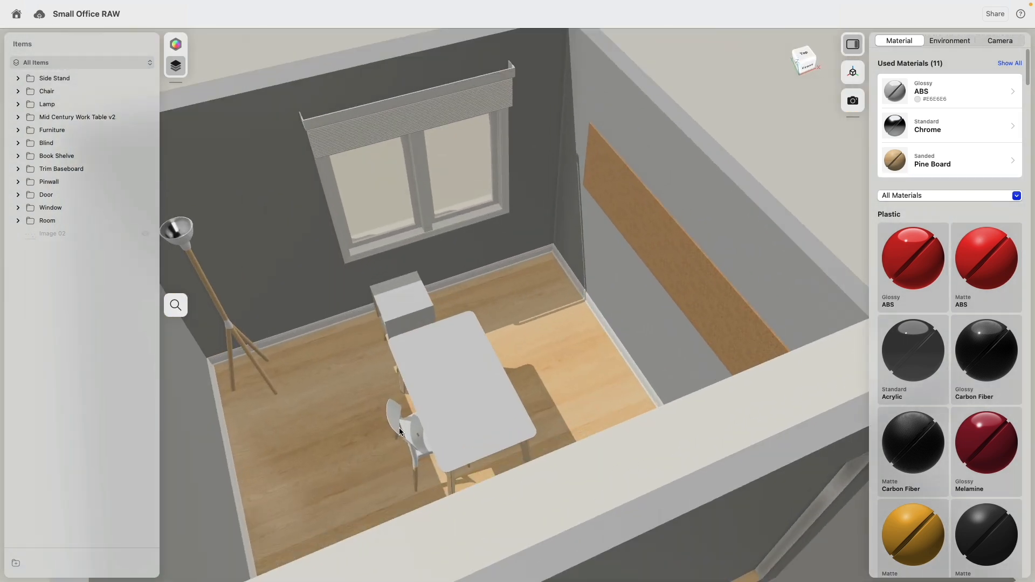
right_drag(369, 432, 443, 521)
right_drag(422, 475, 467, 473)
scroll(509, 467, down, 1)
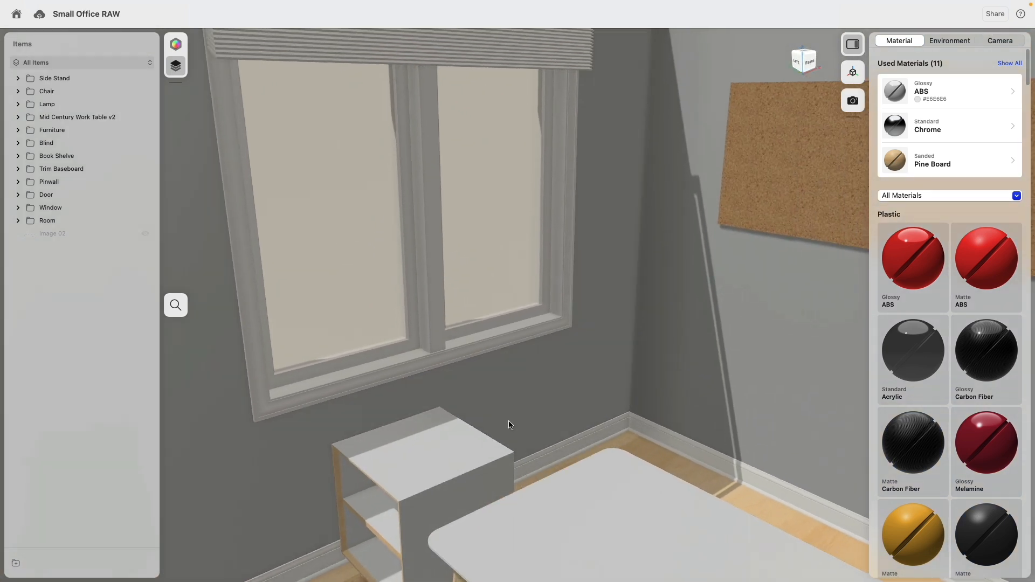
Step: Stay in visualization and examine the furnished room from above, including the pinwall, book shelves and wood floor
click(176, 45)
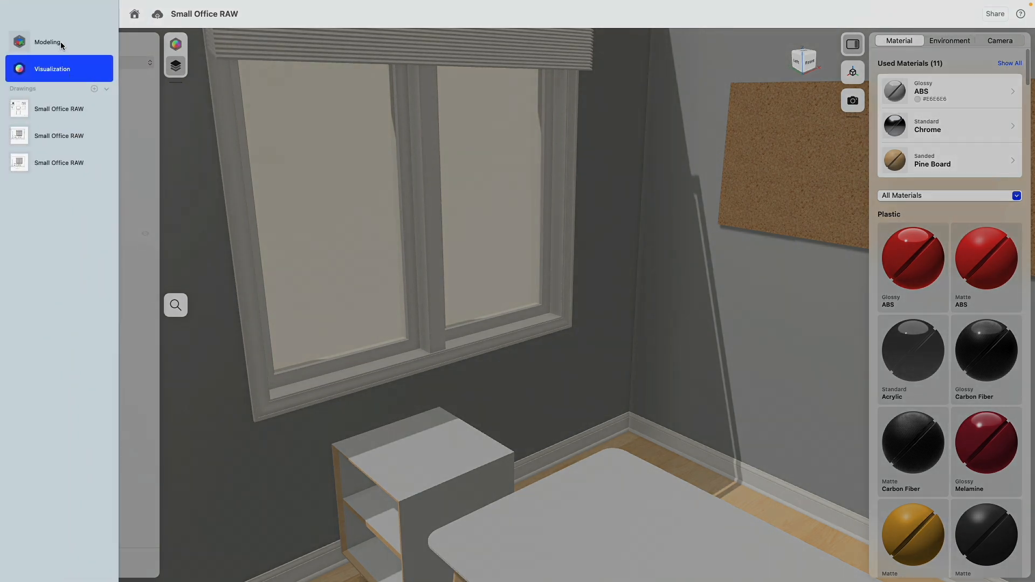
click(49, 75)
scroll(423, 321, down, 10)
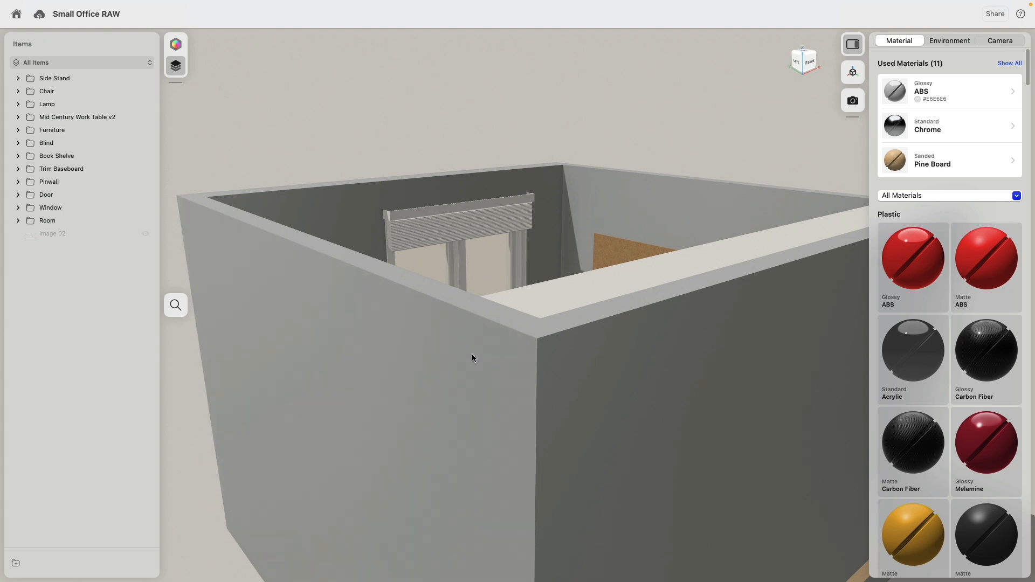
right_drag(472, 354, 507, 453)
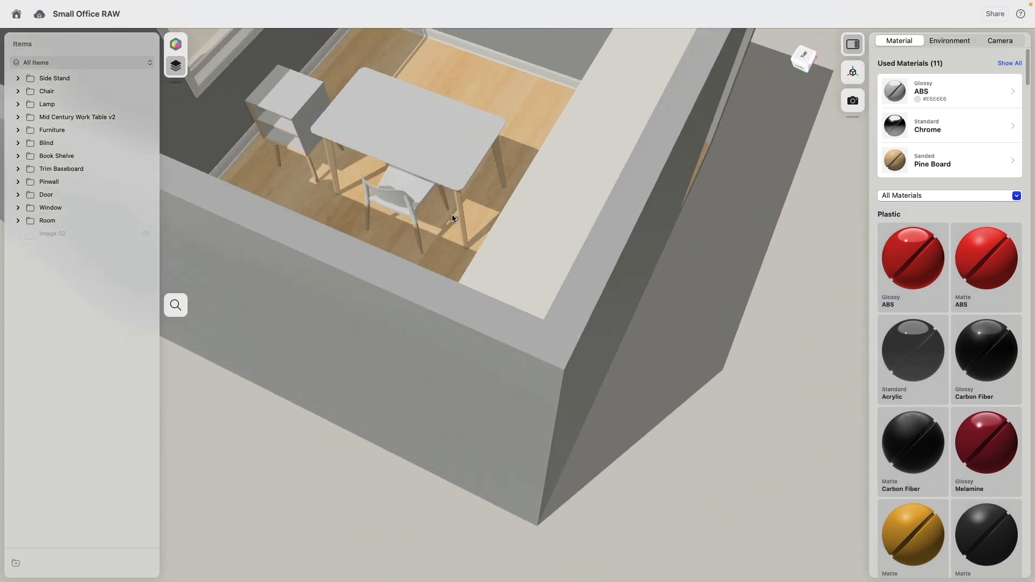
middle_drag(378, 116, 503, 315)
scroll(501, 315, down, 5)
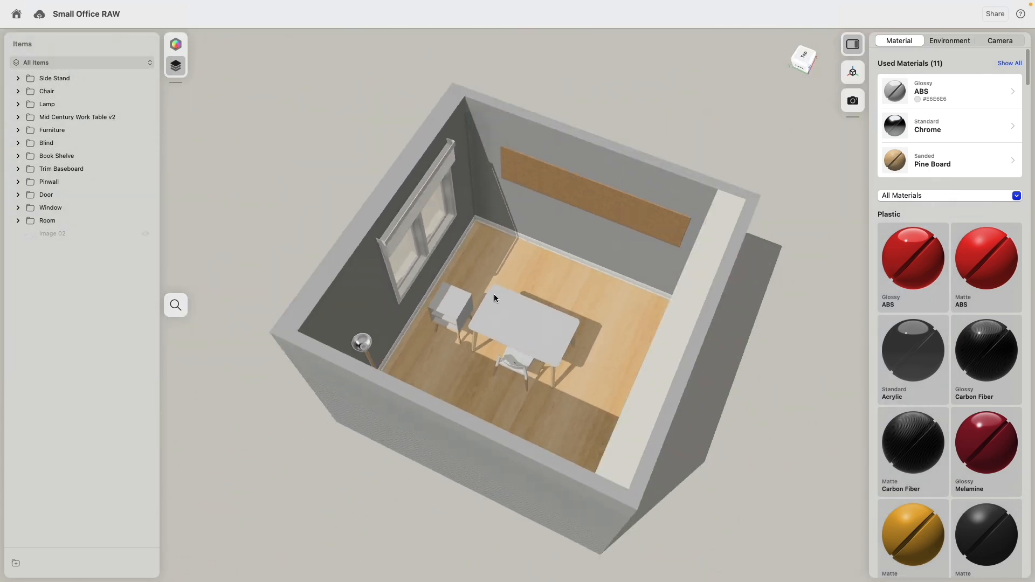
scroll(494, 294, up, 5)
scroll(491, 290, up, 3)
right_drag(554, 287, 559, 331)
middle_drag(559, 331, 540, 287)
right_drag(541, 291, 492, 270)
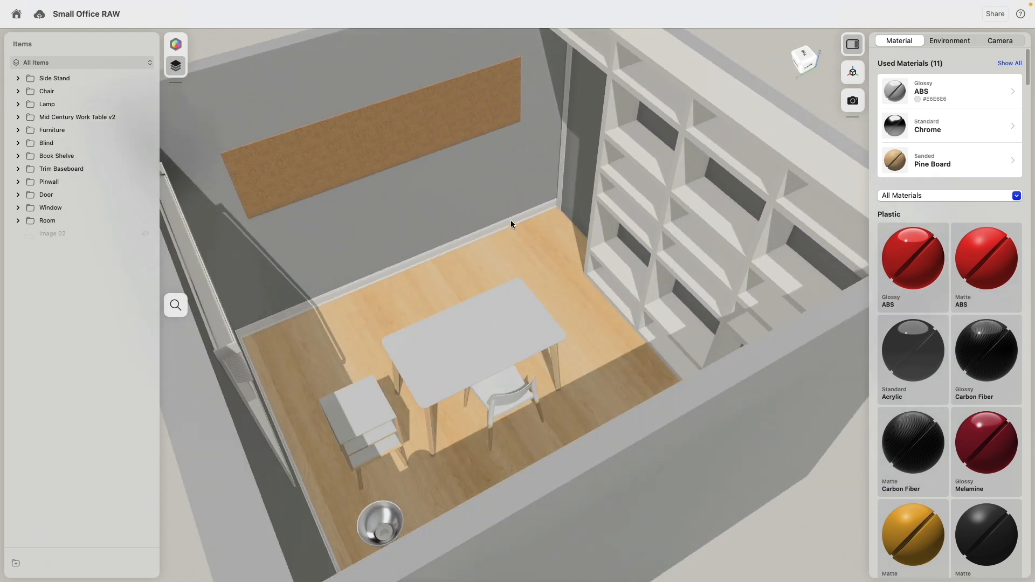
Step: Replace the floor's Birch Board material with the sanded American Walnut Board from the wood materials
click(1008, 63)
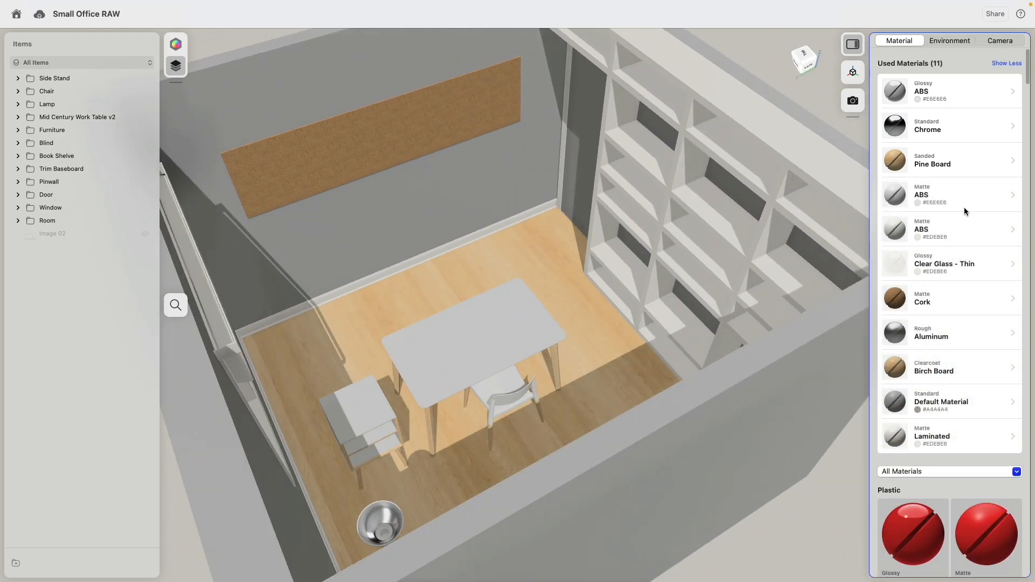
click(949, 370)
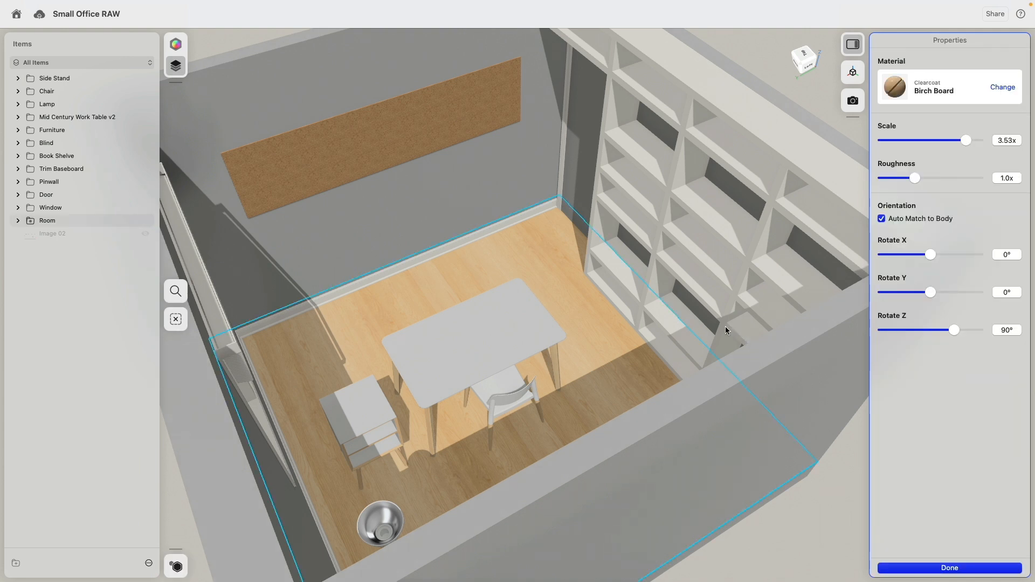
click(995, 86)
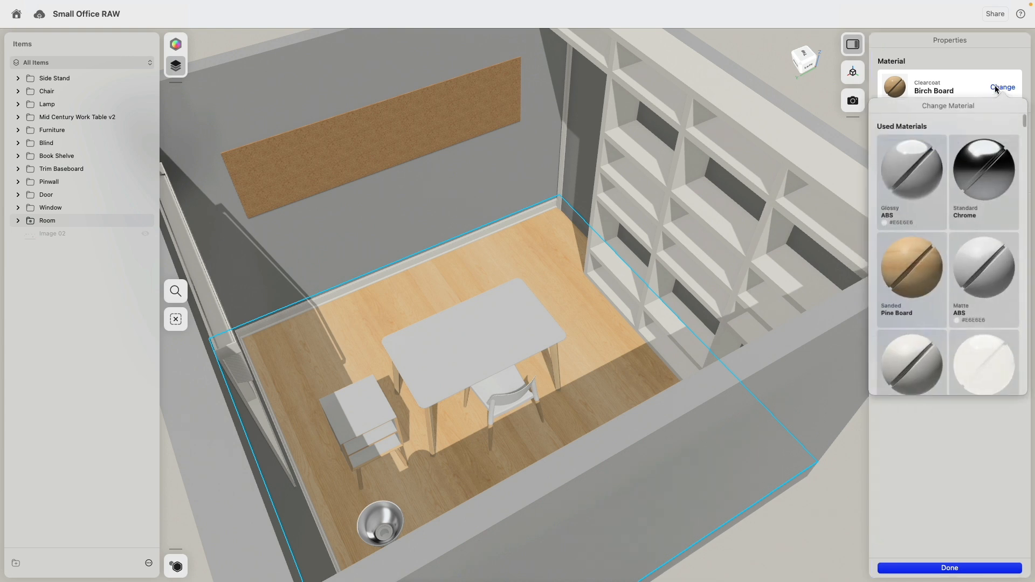
scroll(914, 272, down, 2)
scroll(915, 271, down, 10)
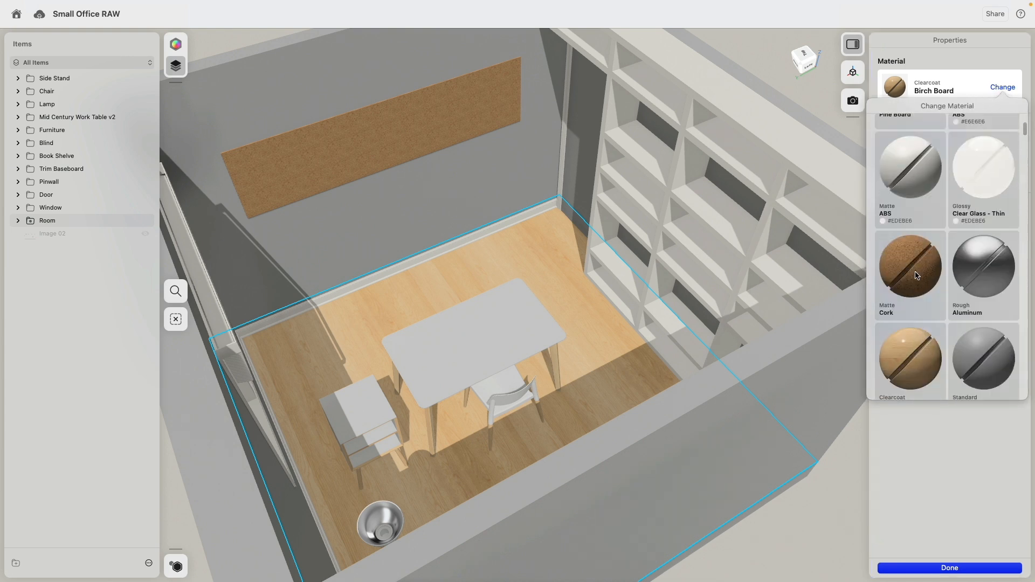
click(917, 234)
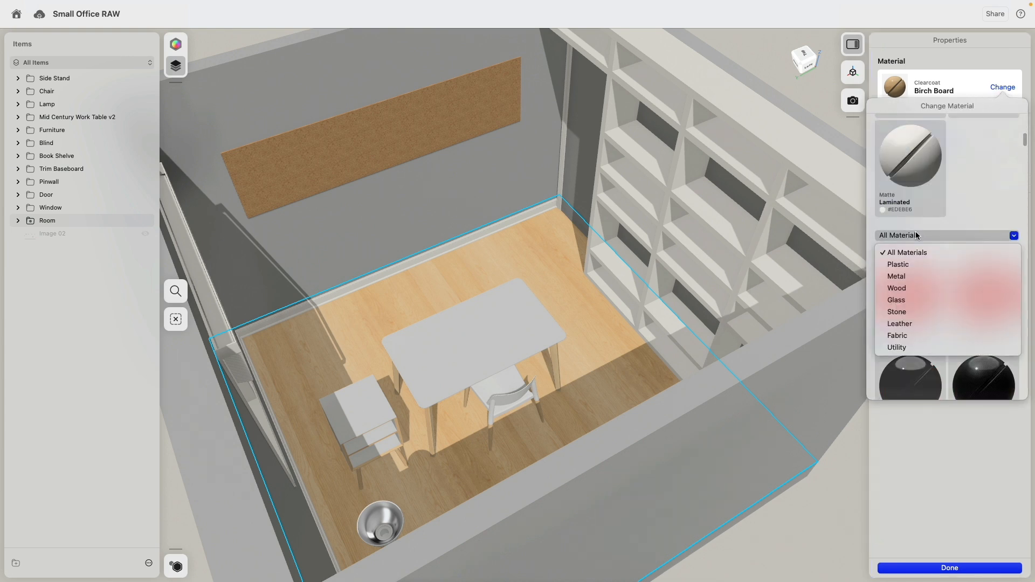
click(907, 289)
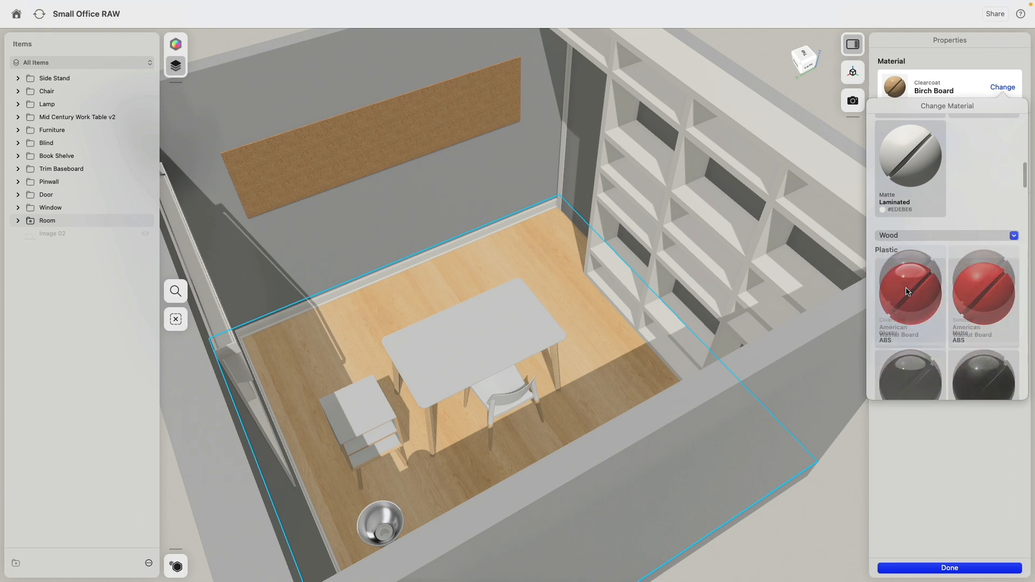
scroll(910, 190, down, 3)
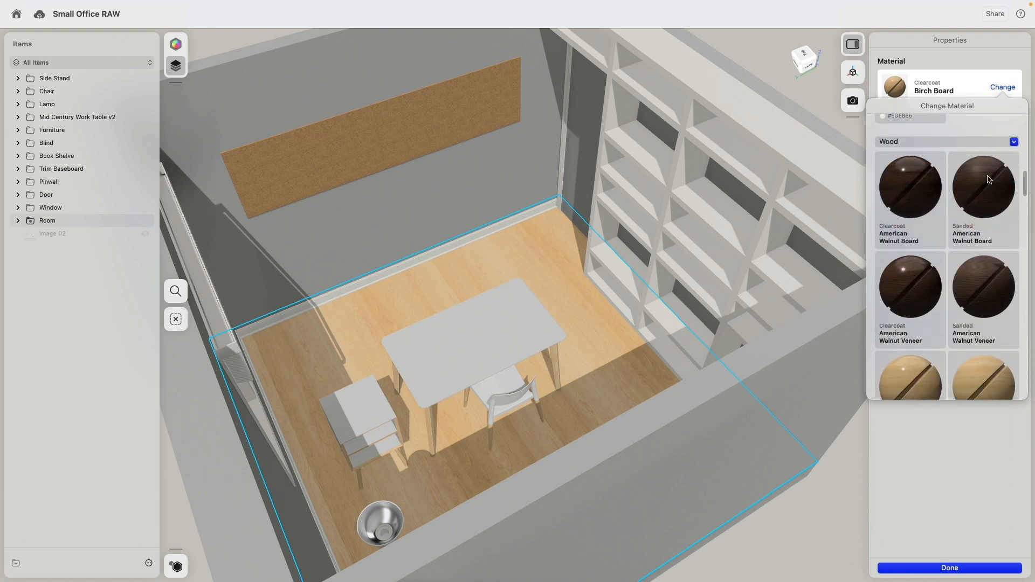
click(990, 180)
click(543, 271)
Step: Inspect the walnut floor's grain near the table and chair legs, and review the whole room with it
mouse_move(468, 258)
right_down()
mouse_move(550, 291)
mouse_move(478, 265)
right_up()
scroll(595, 390, up, 6)
scroll(595, 388, up, 5)
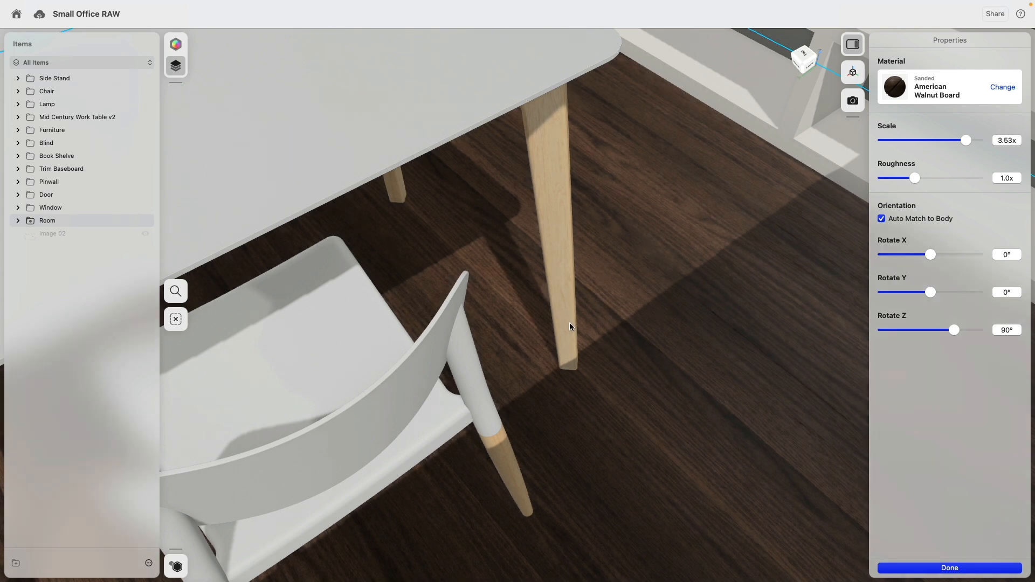
scroll(569, 322, down, 10)
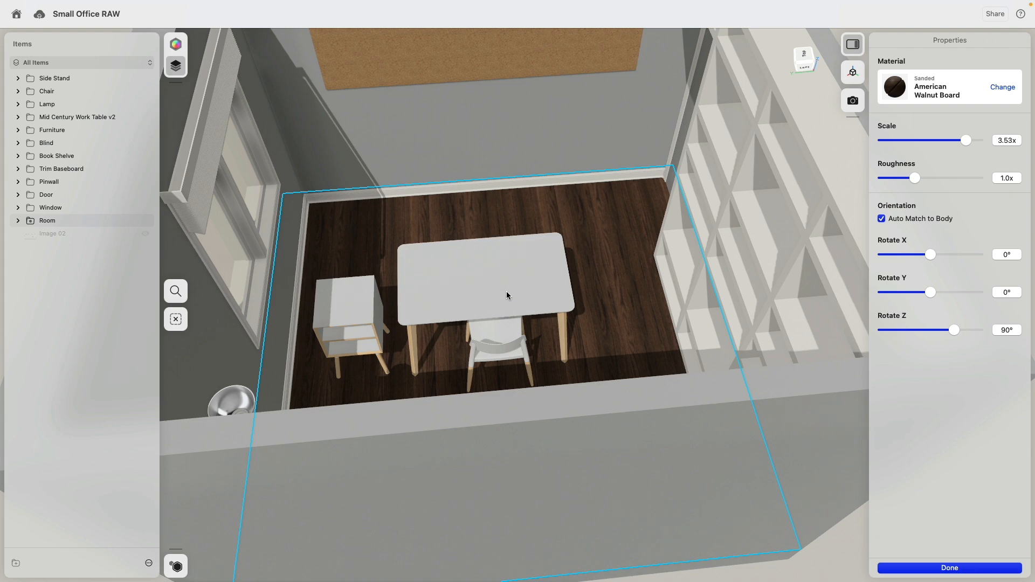
middle_drag(506, 292, 555, 408)
scroll(431, 245, down, 3)
click(240, 219)
right_drag(440, 249, 559, 235)
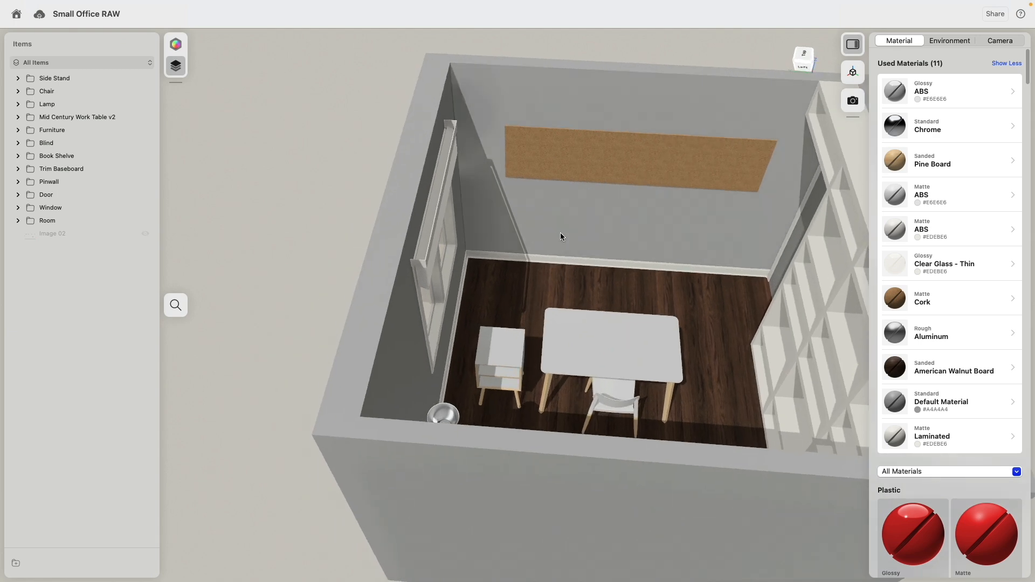
Step: Try a lighter color and the orange preset #FFA000 on the wall behind the pinwall
click(572, 217)
middle_drag(601, 176, 514, 265)
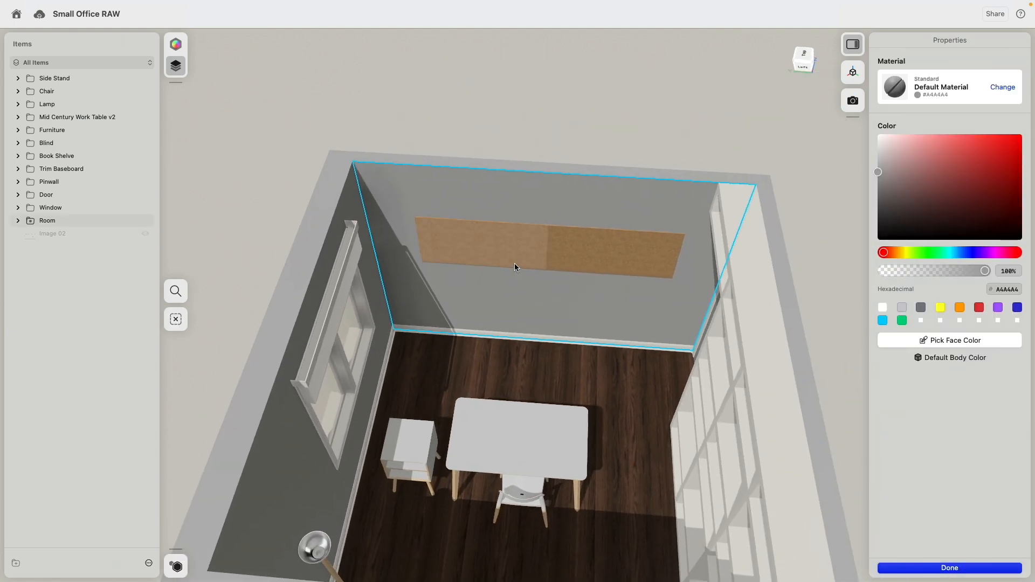
right_drag(416, 294, 527, 228)
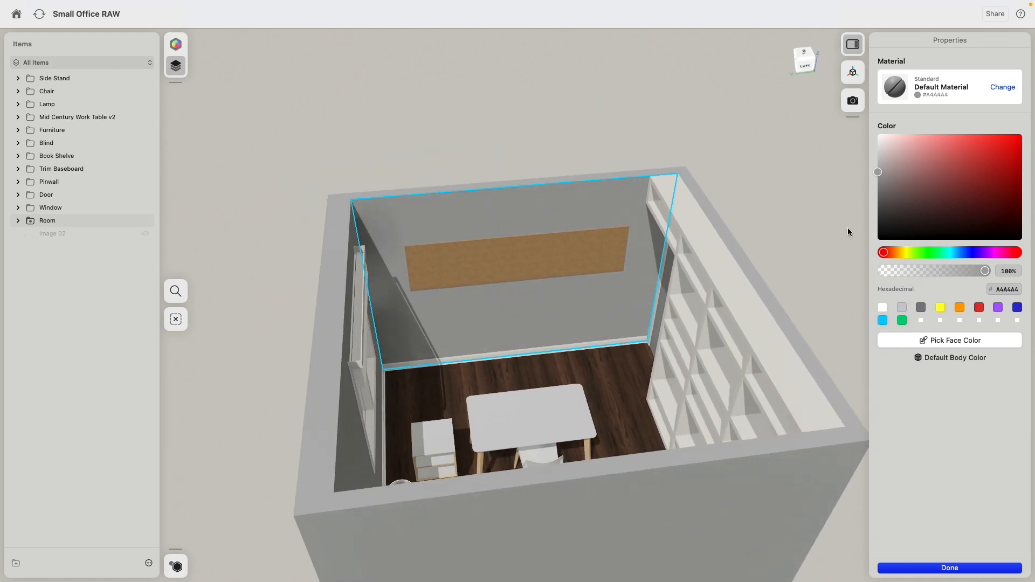
drag(880, 167, 865, 136)
right_drag(631, 304, 617, 255)
click(960, 307)
right_drag(634, 205, 708, 158)
Step: Color the wall opposite the pinwall orange as well, and undo the orange on both walls
click(542, 147)
click(708, 158)
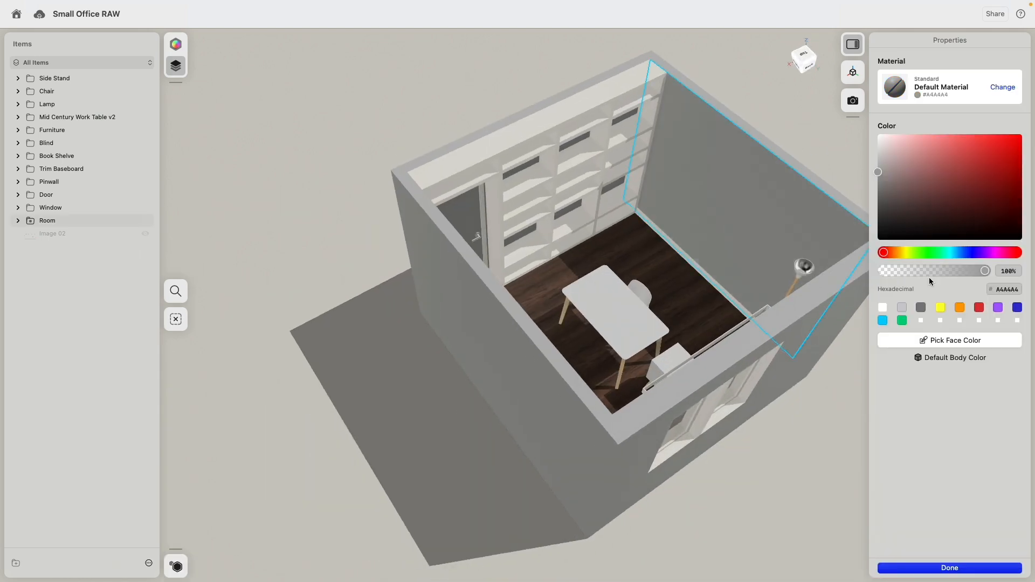
click(960, 308)
click(422, 412)
right_drag(423, 413, 275, 347)
key(super+z)
key(super+z)
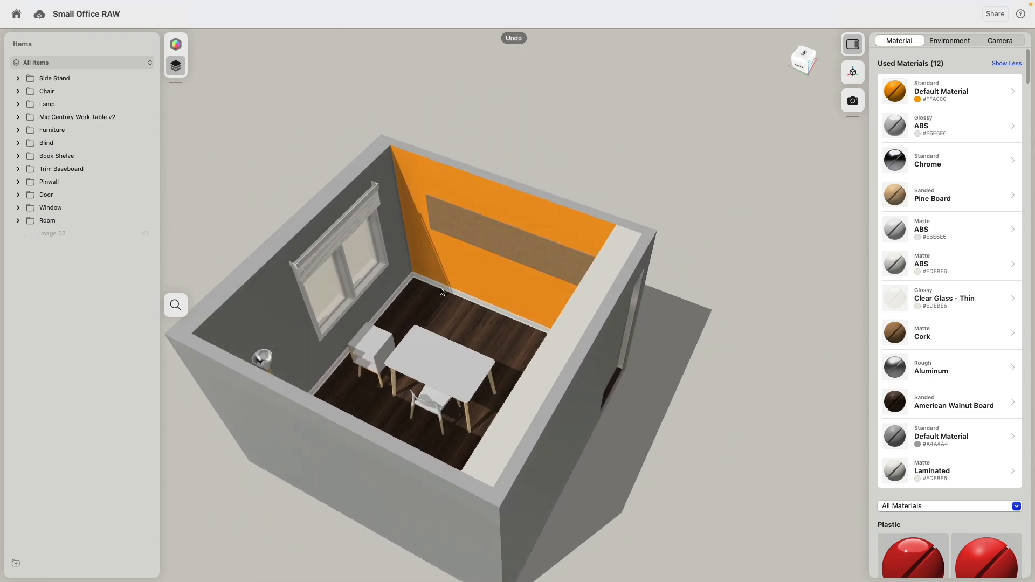
Step: Set the color of the wall behind the pinwall to dark gray #494848
right_drag(474, 284, 561, 257)
scroll(574, 238, up, 4)
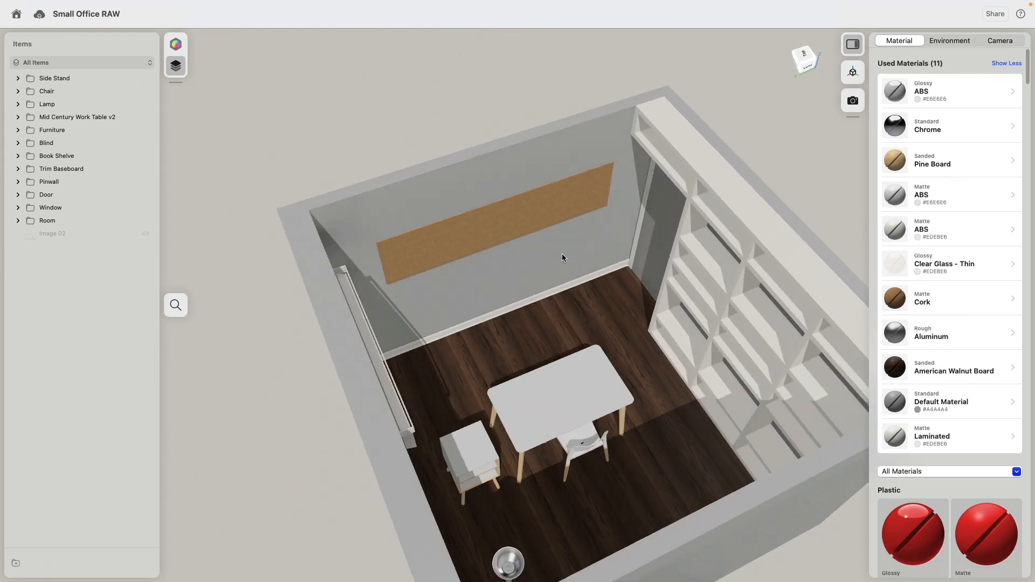
click(563, 254)
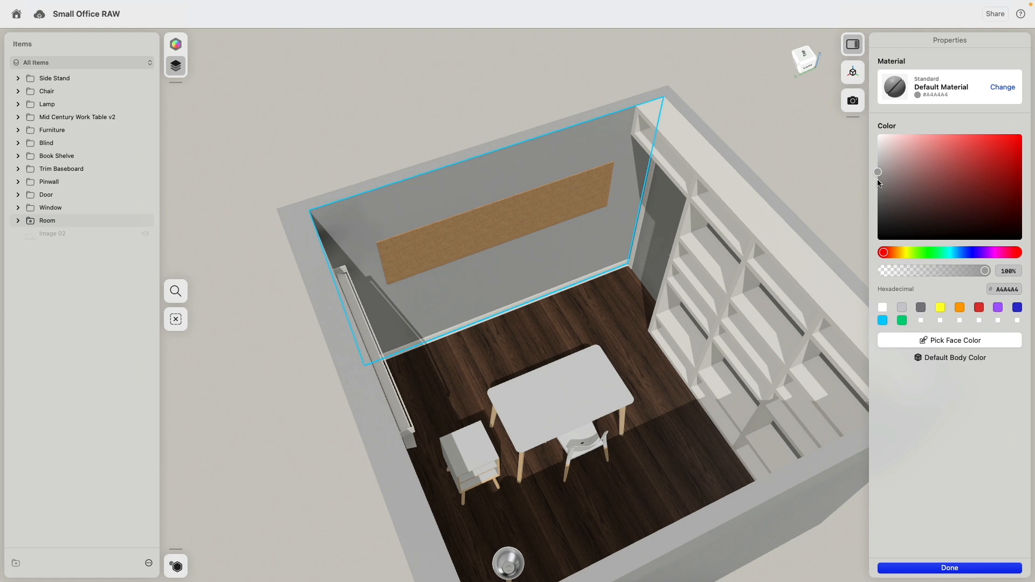
drag(878, 177, 881, 216)
right_drag(722, 232, 604, 221)
middle_drag(491, 148, 610, 250)
click(659, 101)
Step: Apply the used dark gray #494848 material to the book shelf wall and the wall opposite the pinwall
right_drag(617, 104, 567, 224)
click(543, 215)
right_drag(669, 177, 517, 247)
click(507, 168)
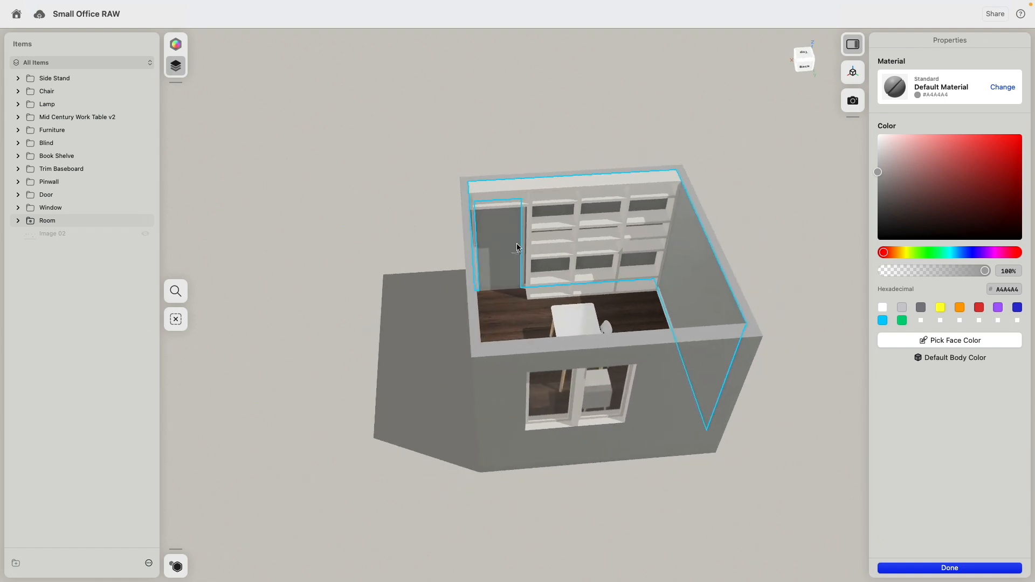
click(1003, 88)
click(898, 179)
click(561, 139)
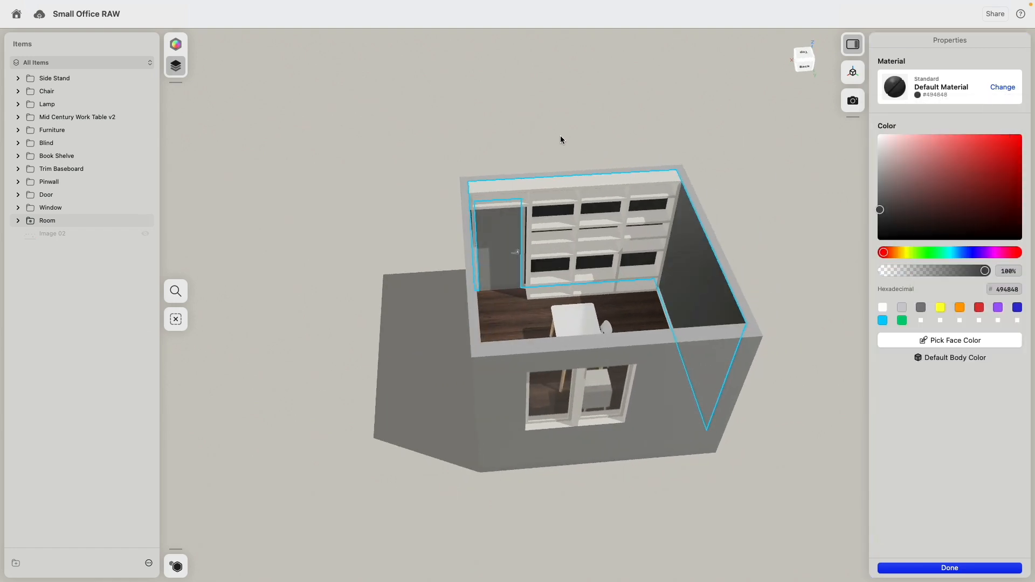
click(566, 132)
Step: Color the window wall light blue #D3F7FF and review it against the dark walls
right_drag(577, 136, 543, 286)
scroll(575, 292, up, 5)
click(536, 278)
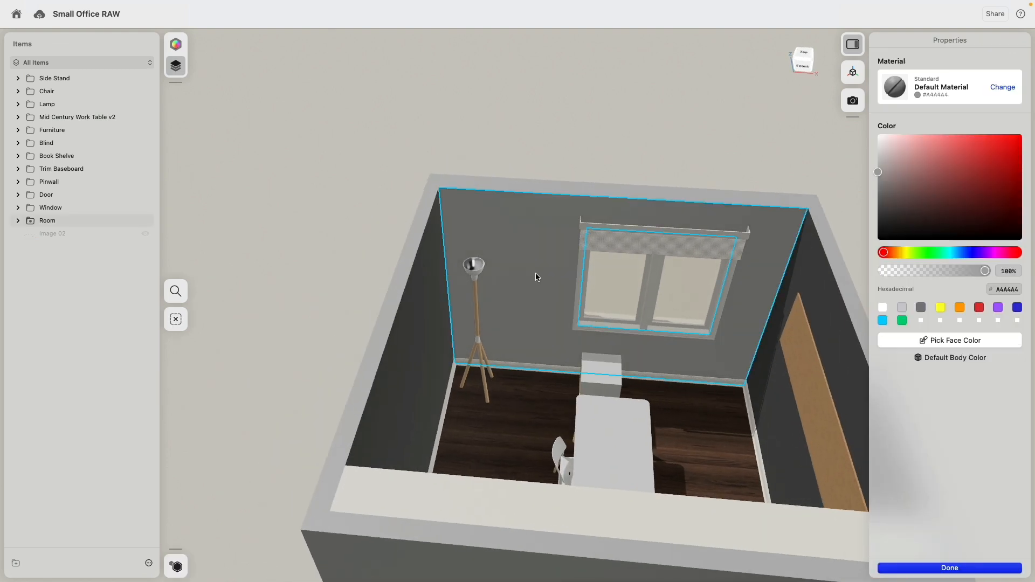
click(883, 320)
drag(974, 154, 901, 126)
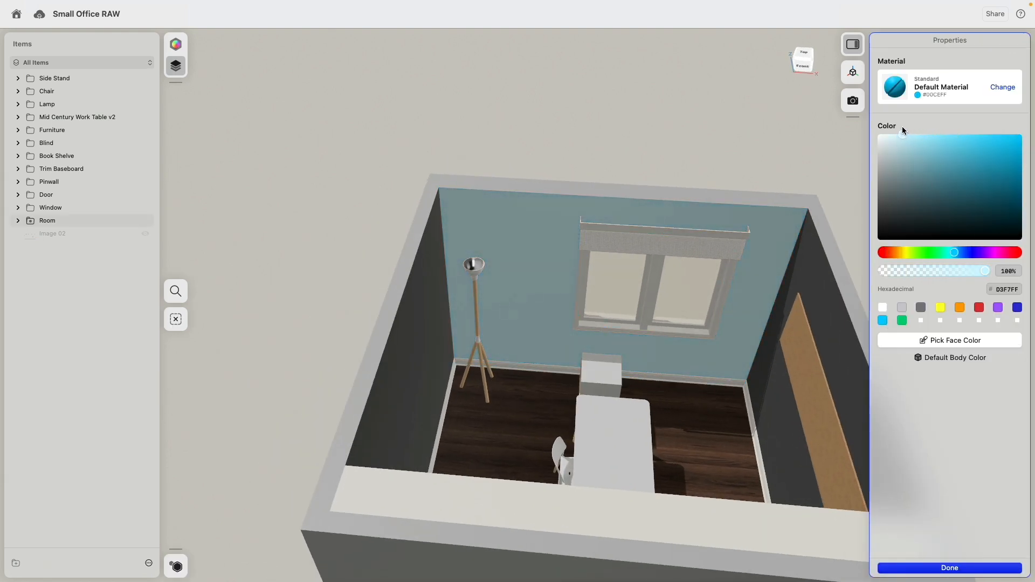
click(680, 138)
right_drag(664, 157, 604, 124)
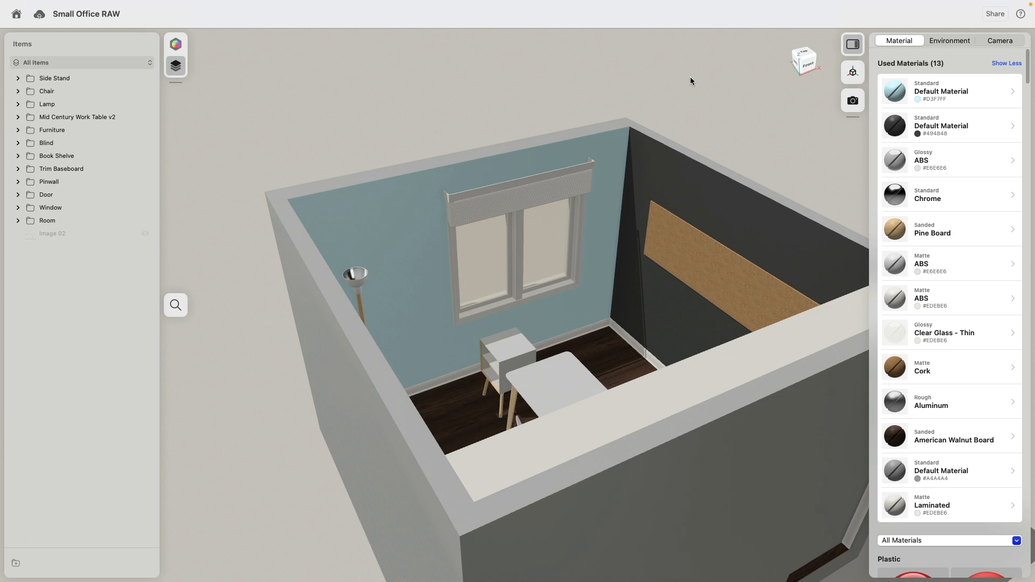
Step: Undo the light blue color on the window wall
key(super+z)
key(super+z)
key(super+z)
key(super+z)
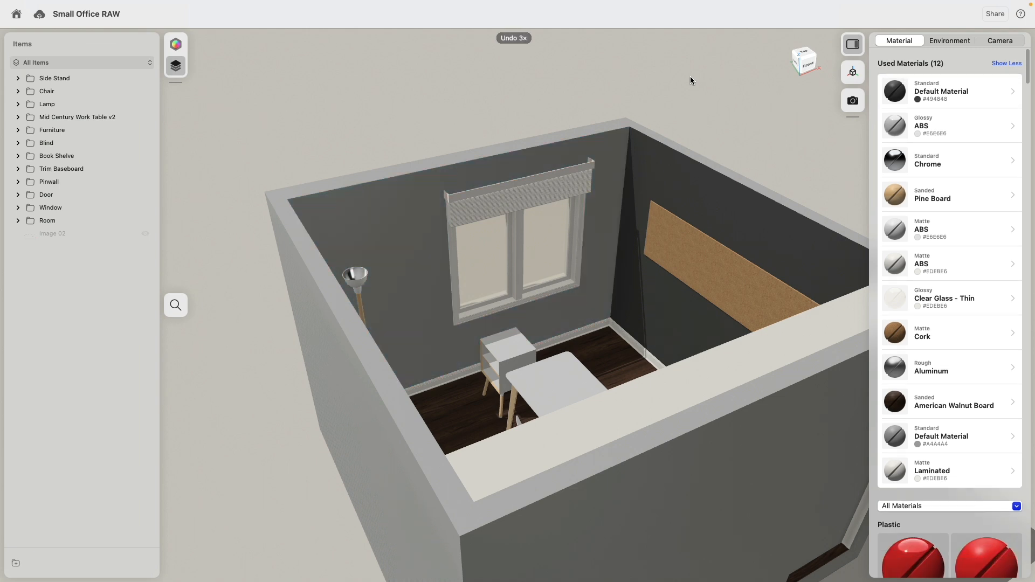
Step: Apply the used dark gray #494848 material to the door panel beside the book shelf
right_drag(685, 98, 532, 196)
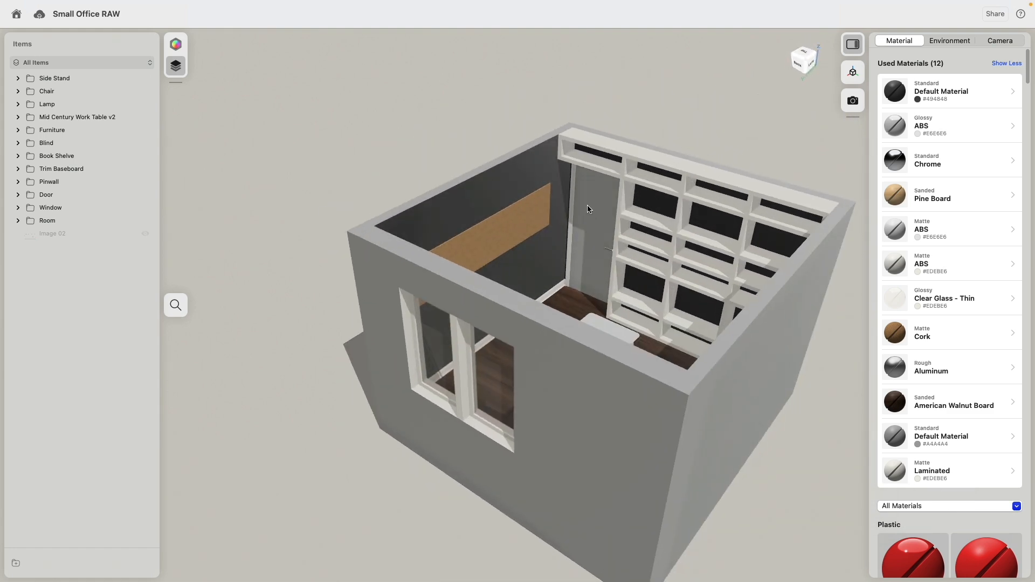
click(596, 227)
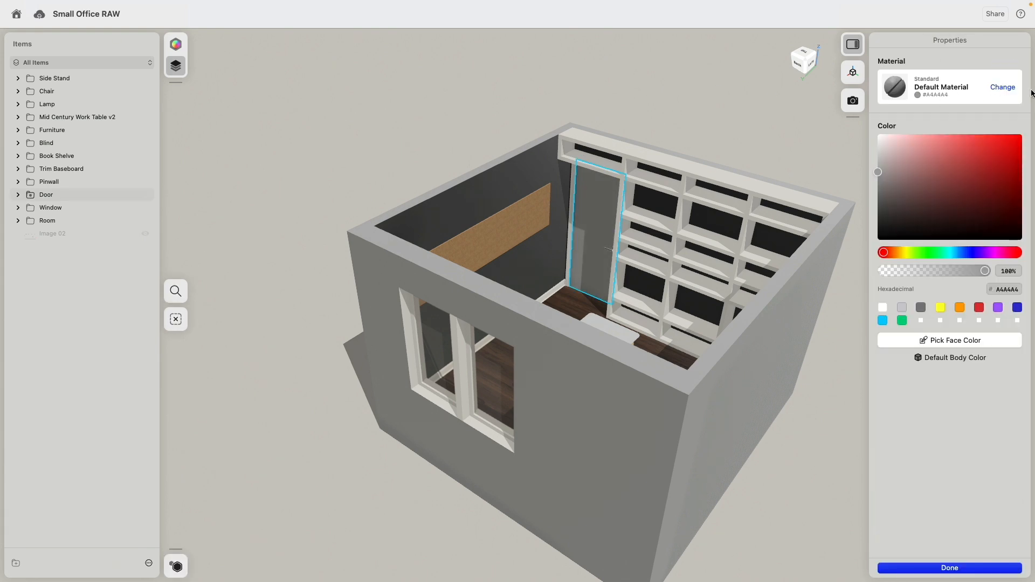
click(1002, 89)
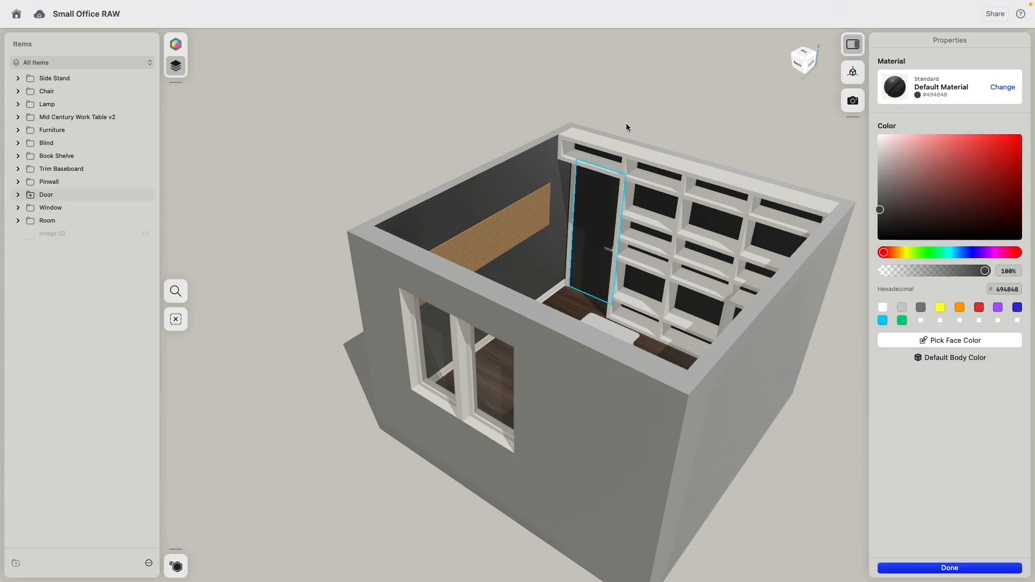
click(656, 121)
scroll(659, 124, left, 5)
scroll(662, 209, up, 5)
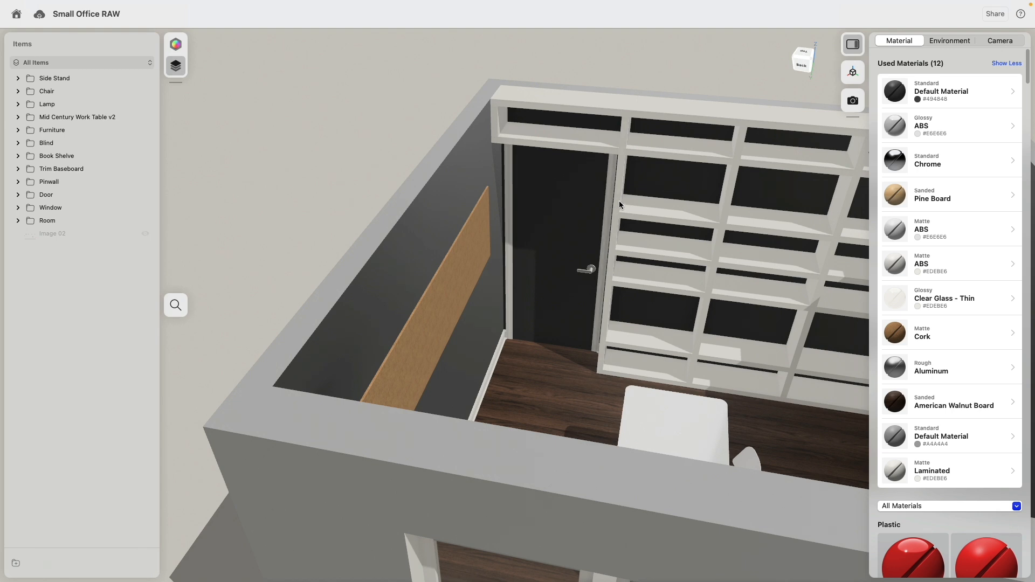
Step: Set the color of the window wall to light gray #BEBEBE
right_drag(615, 185, 513, 267)
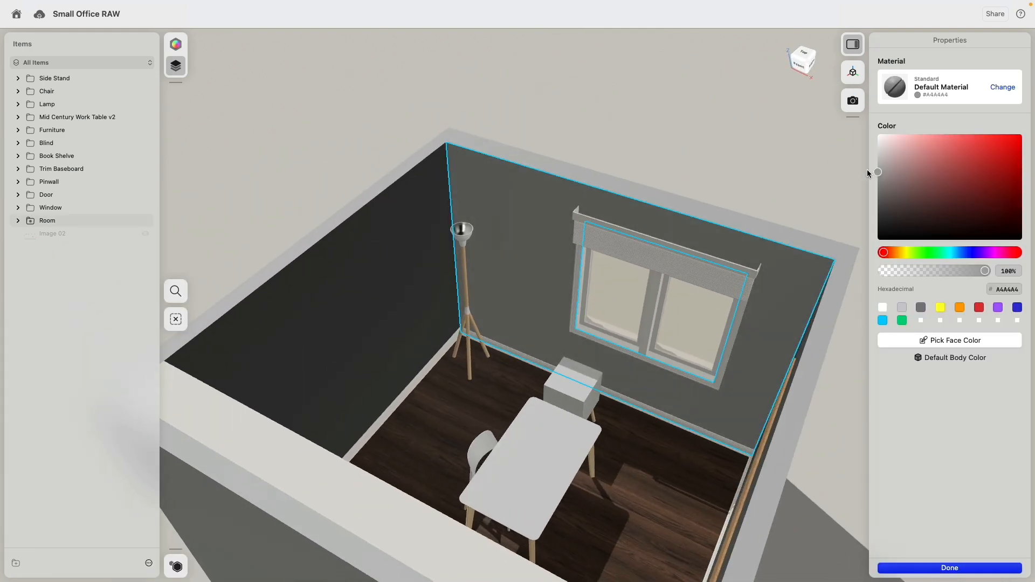
drag(884, 141, 859, 159)
click(706, 130)
right_drag(626, 130, 655, 117)
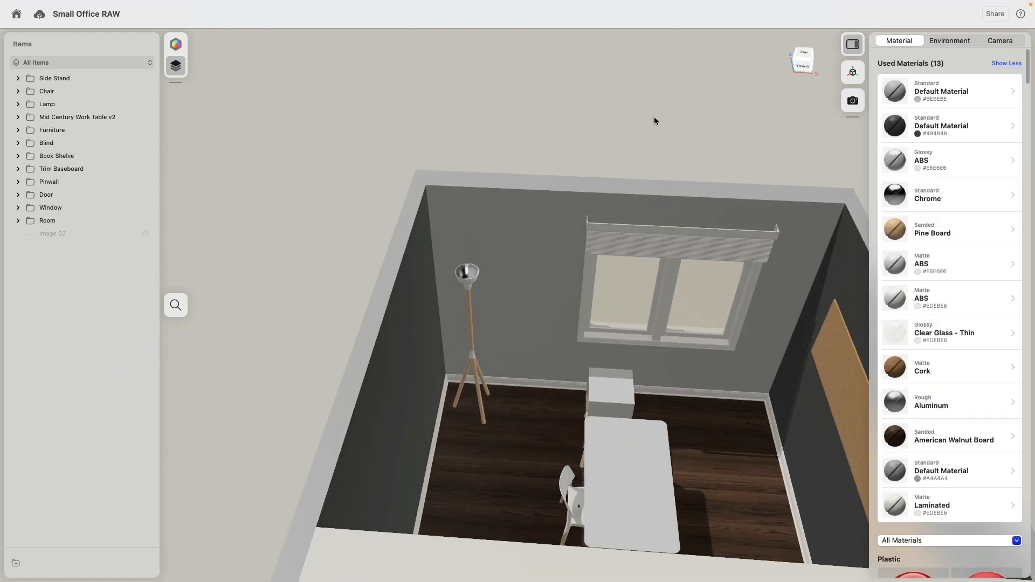
Step: Examine the light gray window wall together with the dark walls, floor and furniture from several angles
middle_drag(626, 135, 555, 88)
right_drag(556, 88, 459, 95)
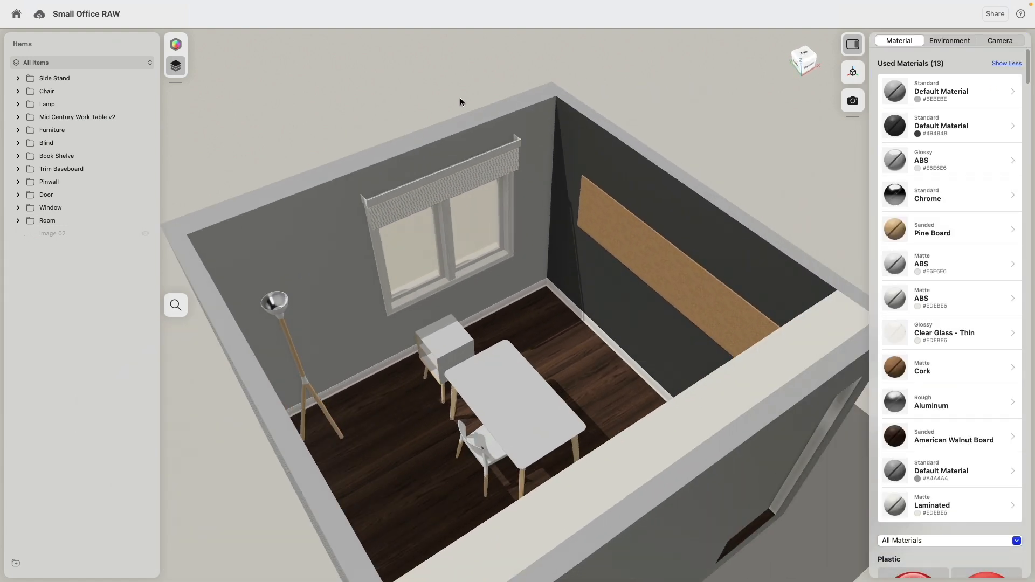
scroll(720, 171, down, 5)
right_drag(722, 141, 737, 158)
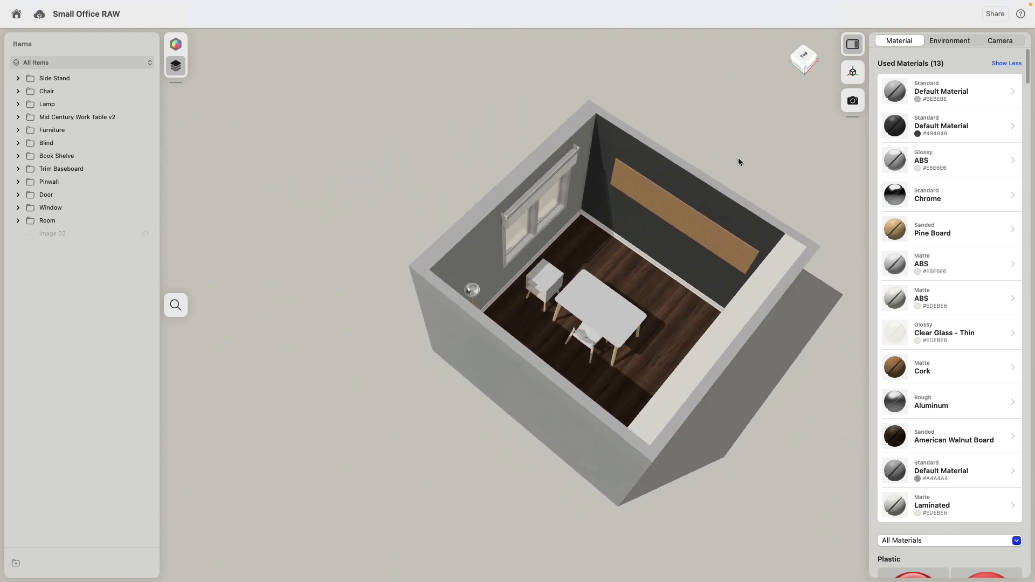
middle_drag(750, 132, 672, 134)
scroll(673, 135, up, 3)
right_drag(673, 136, 677, 122)
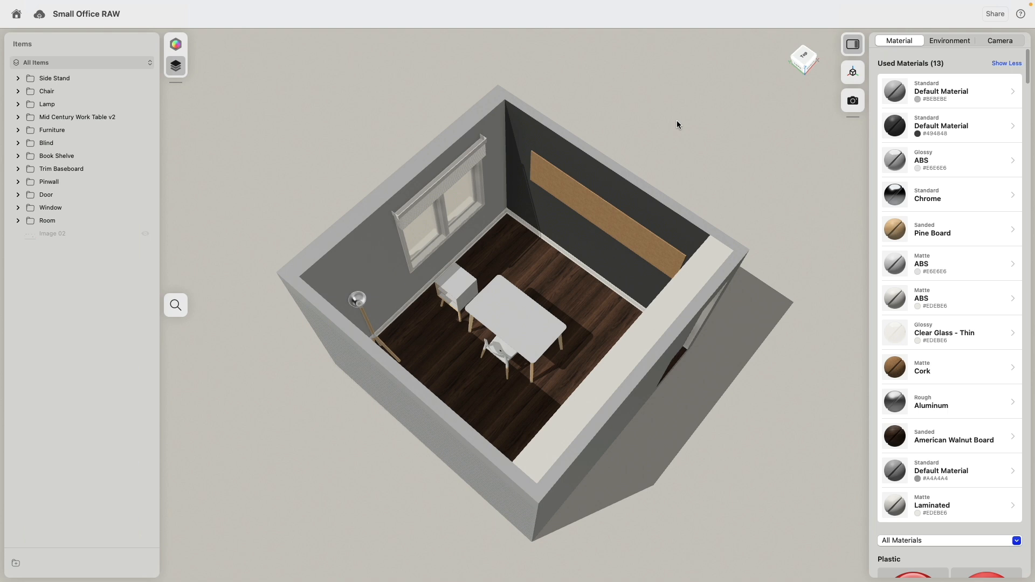
right_drag(429, 194, 426, 255)
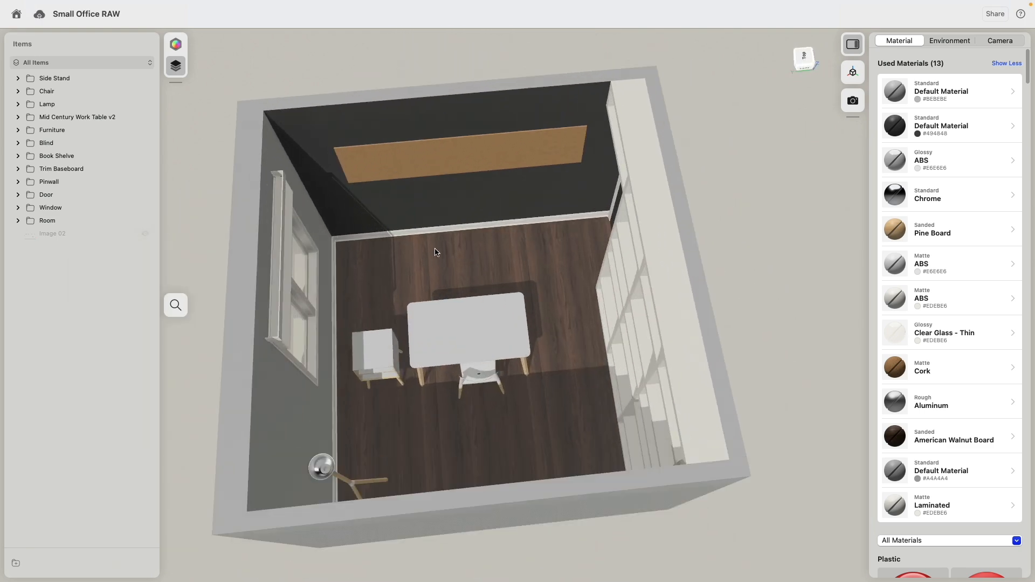
middle_drag(424, 252, 477, 235)
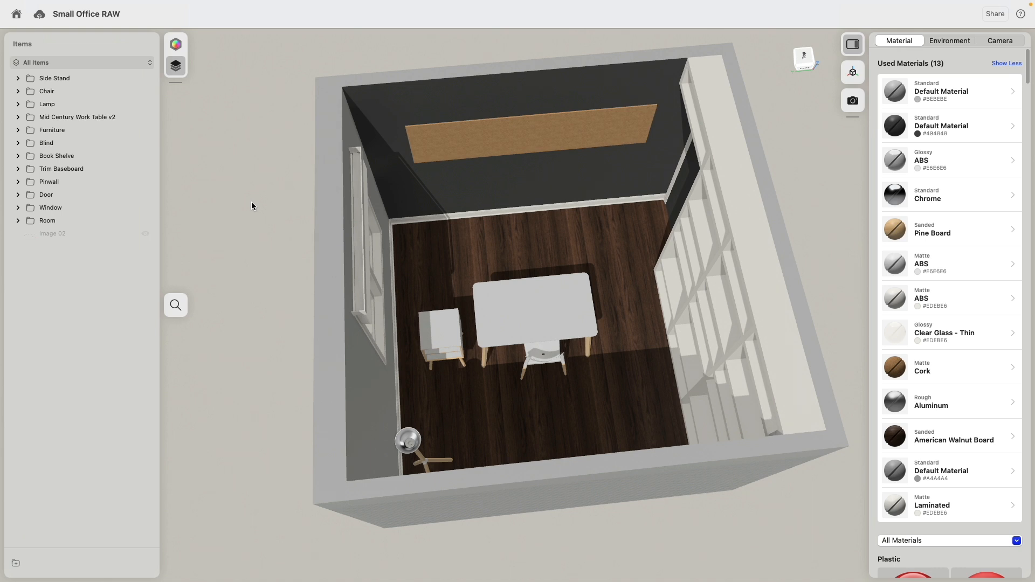